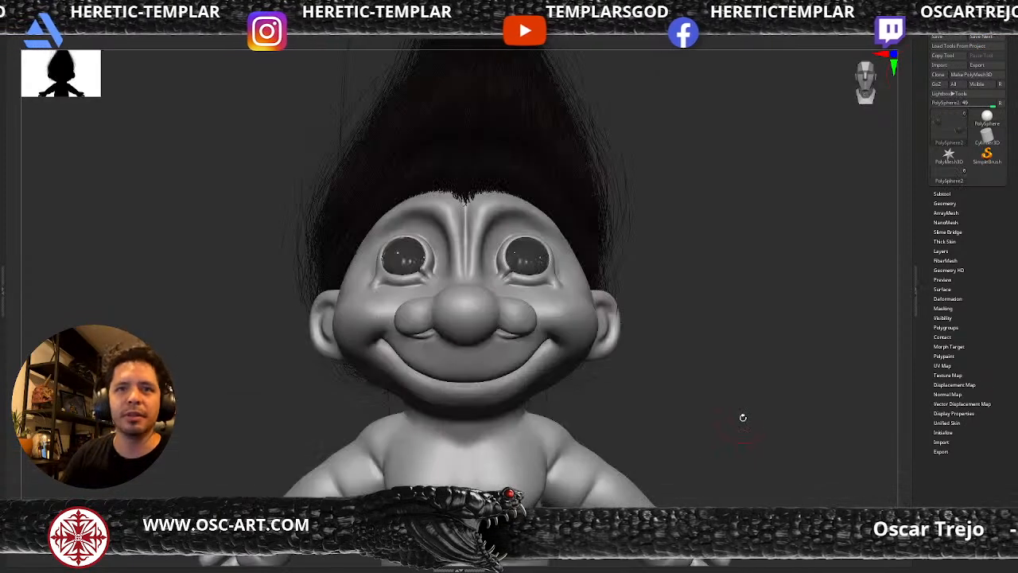
{"action": "right_click_drag", "start_coordinate": [717, 376], "coordinate": [691, 345], "text": "ctrl"}
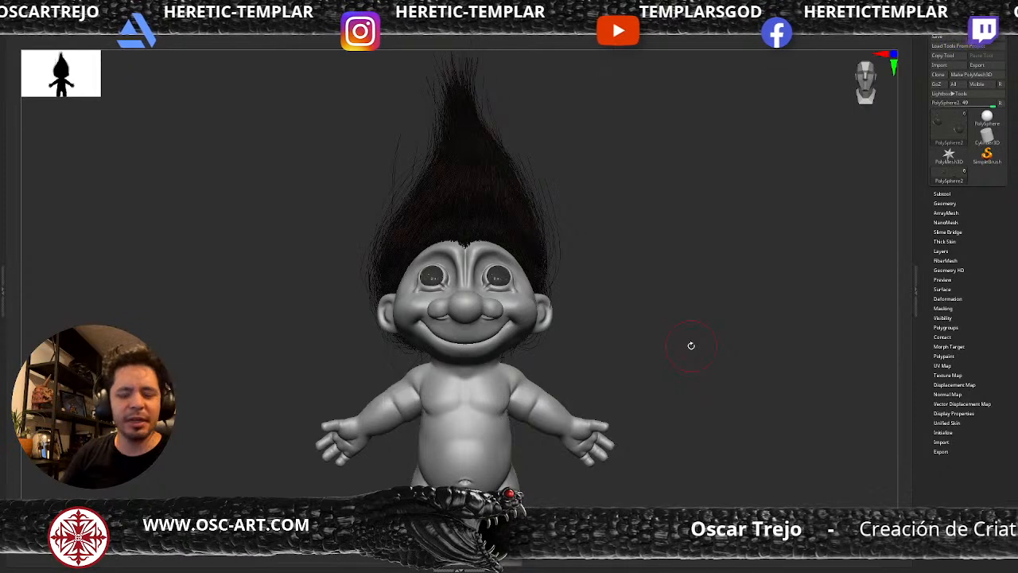
{"action": "key", "text": "p"}
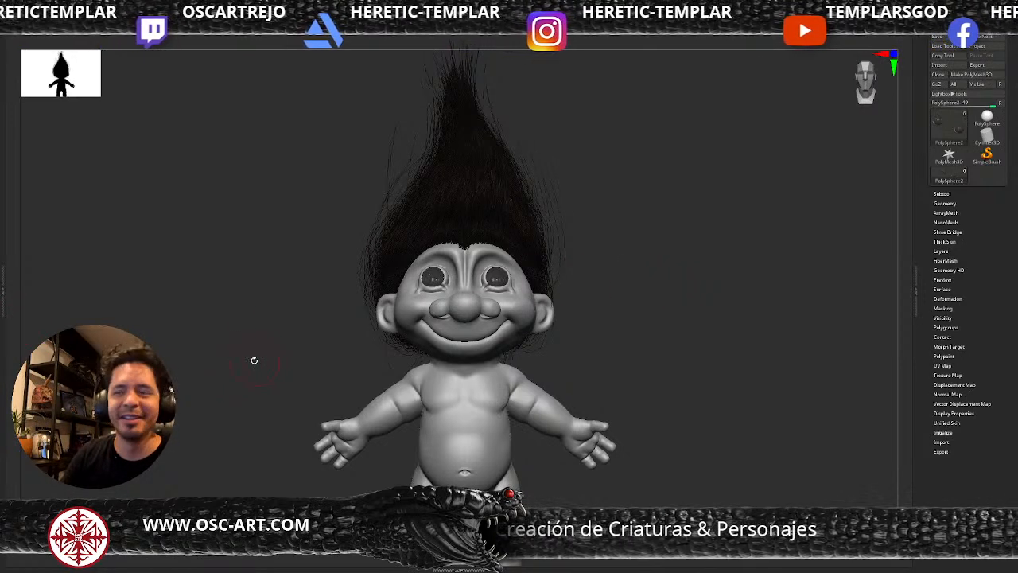
{"action": "left_click_drag", "start_coordinate": [695, 368], "coordinate": [709, 359]}
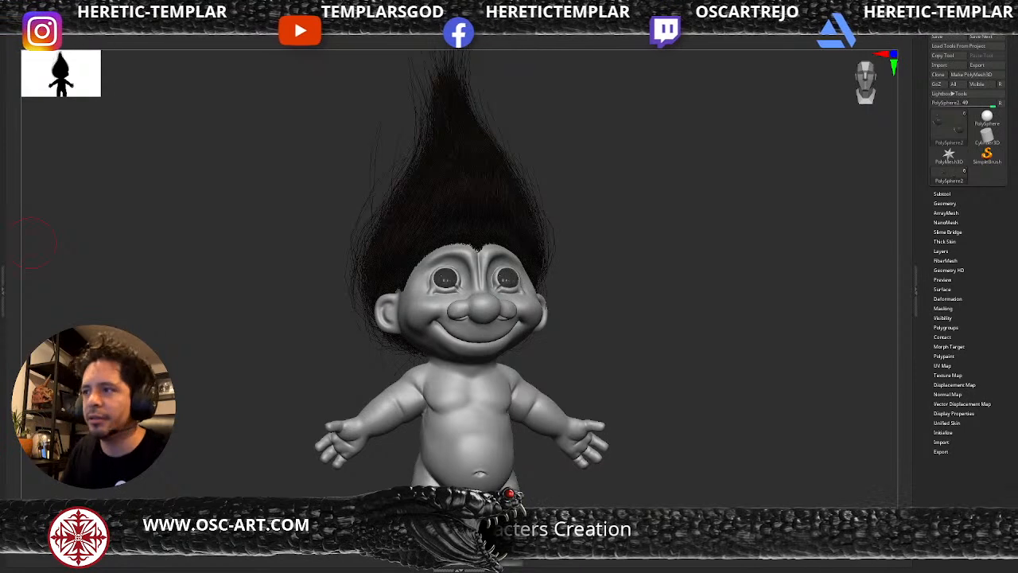
- Bring back the full interface, display the eyes' layers and toggle the visibility of the Small layer
{"action": "key", "text": "Tab"}
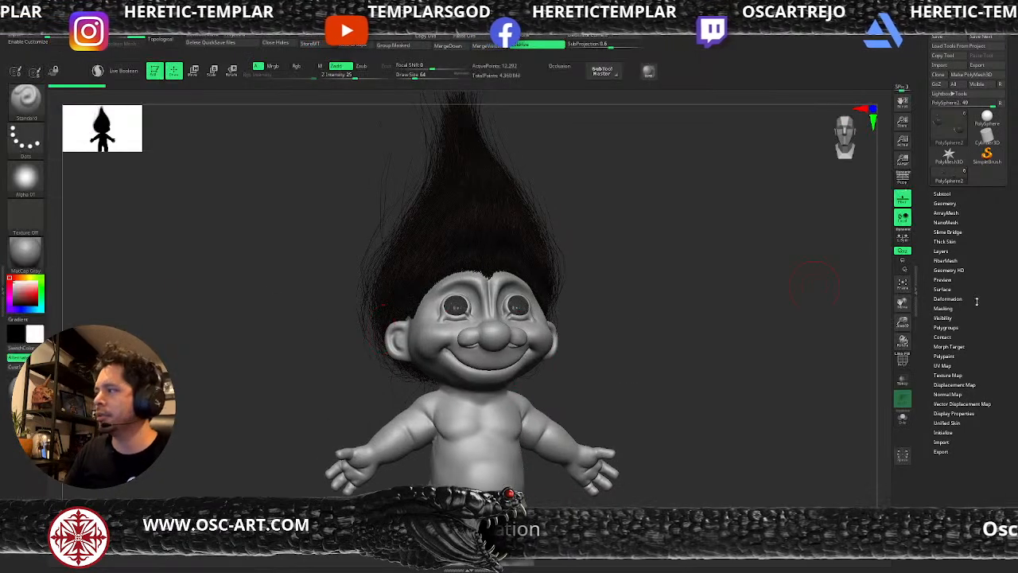
{"action": "key", "text": "shift"}
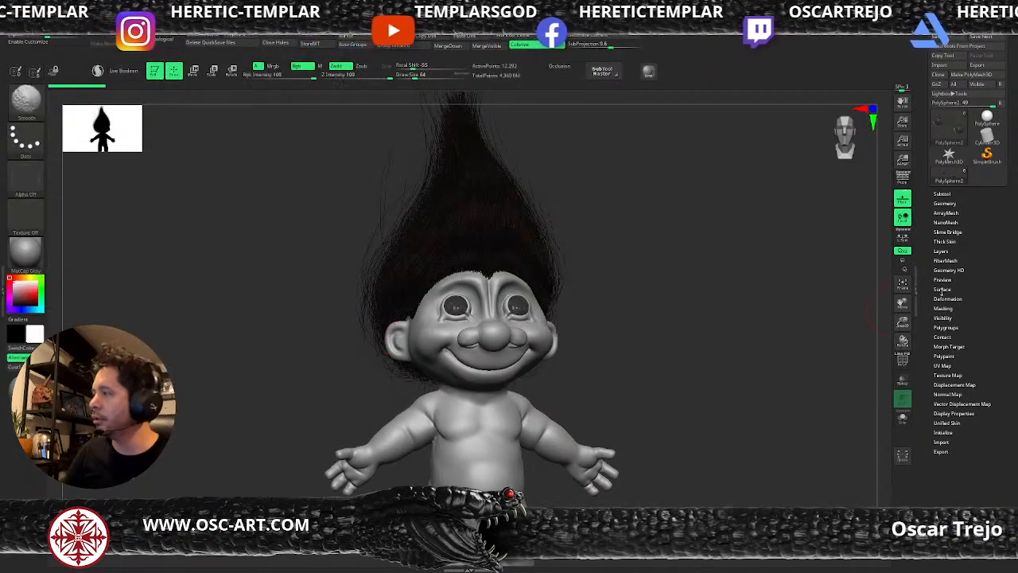
{"action": "left_click", "coordinate": [942, 252]}
{"action": "mouse_move", "coordinate": [1000, 269]}
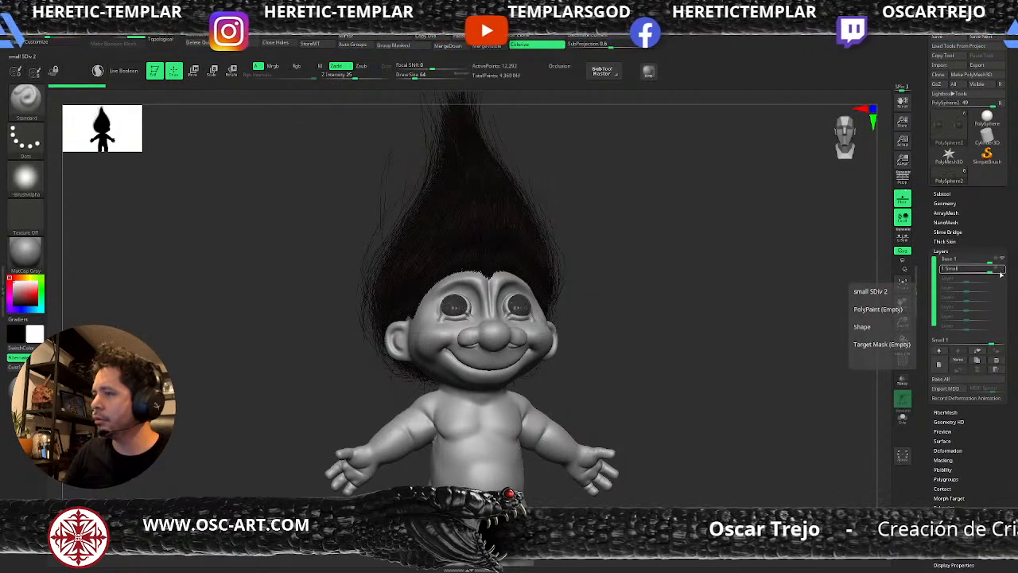
{"action": "left_click", "coordinate": [1001, 271]}
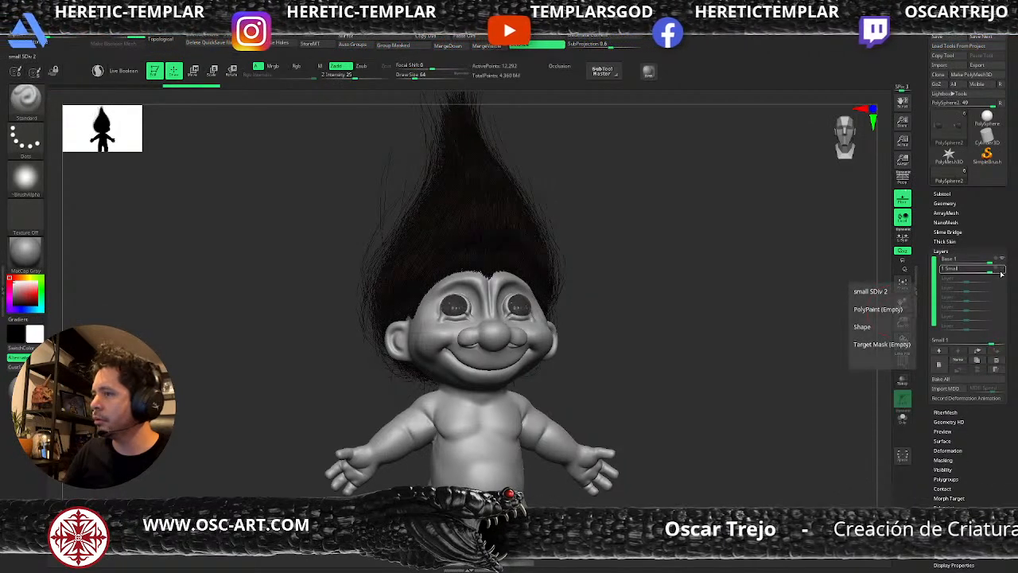
- Select the troll body and preview its creature layer by switching it on and off
{"action": "left_click", "coordinate": [534, 344], "text": "alt"}
{"action": "left_click_drag", "start_coordinate": [658, 327], "coordinate": [641, 327]}
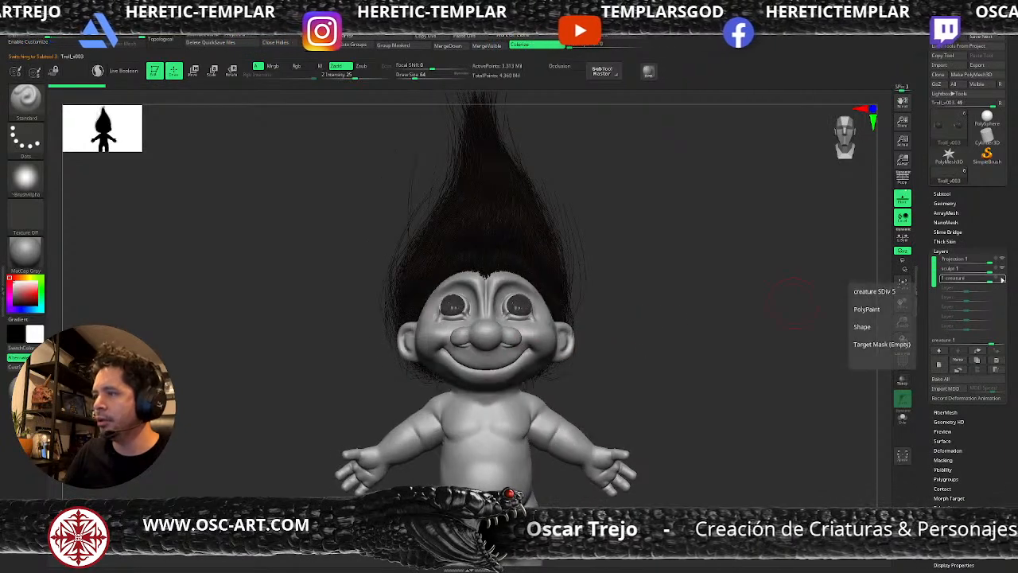
{"action": "left_click", "coordinate": [1002, 279]}
{"action": "left_click_drag", "start_coordinate": [743, 241], "coordinate": [750, 314], "text": "alt"}
{"action": "left_click", "coordinate": [1002, 278]}
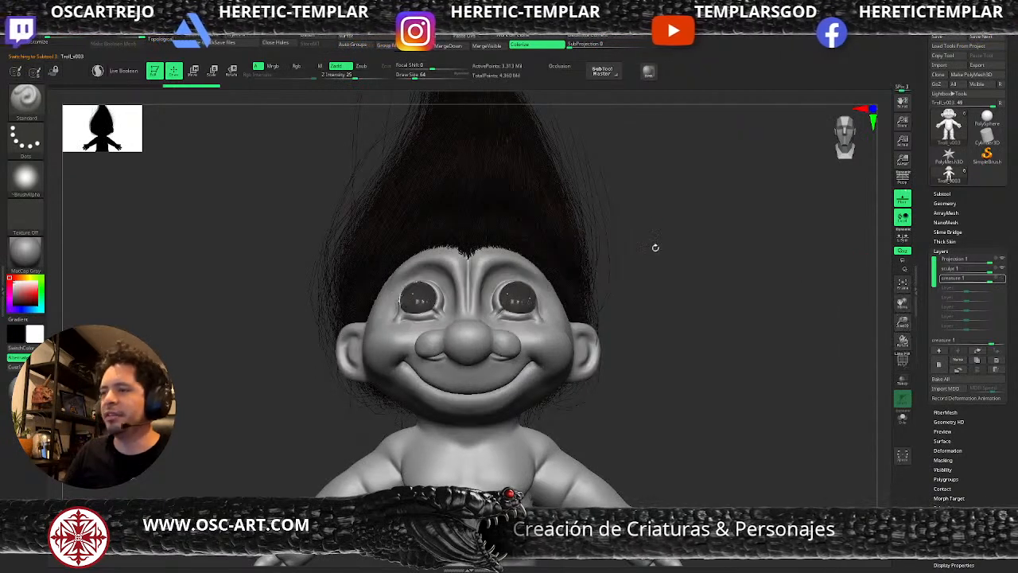
- Select the eyes and fill them with black and the ToyPlastic material using Mrgb
{"action": "left_click", "coordinate": [526, 304], "text": "alt"}
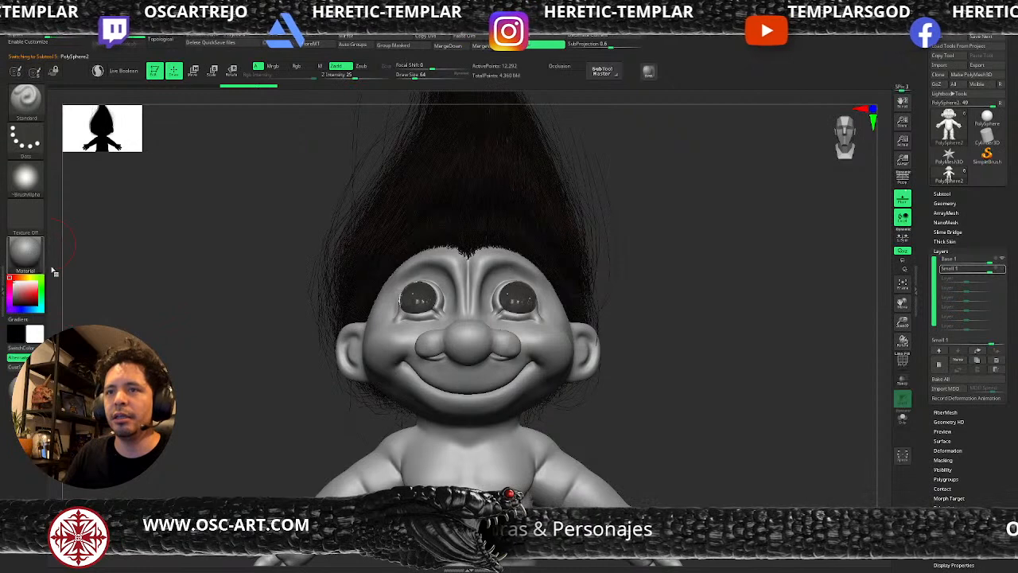
{"action": "left_click", "coordinate": [30, 256]}
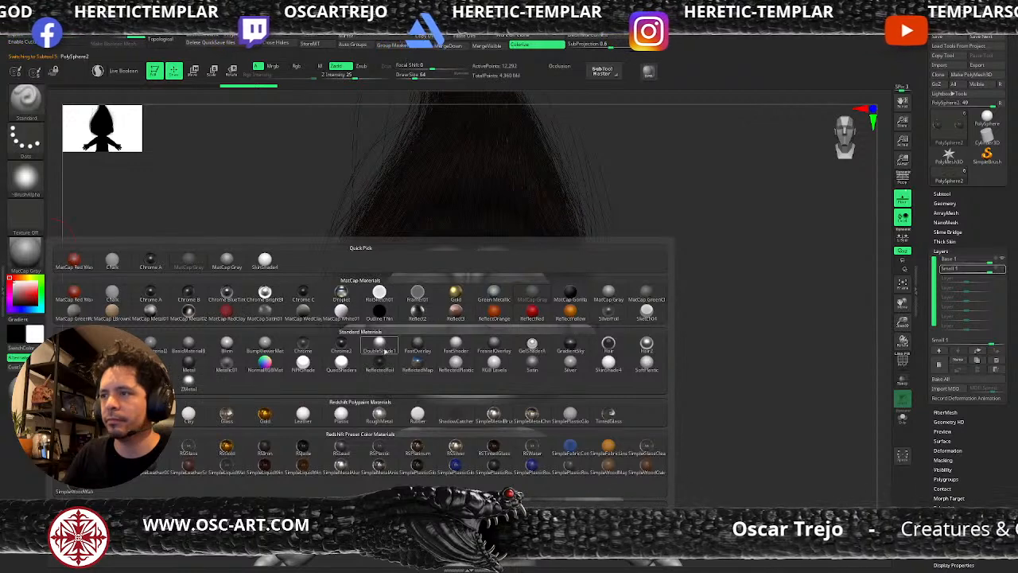
{"action": "mouse_move", "coordinate": [460, 349]}
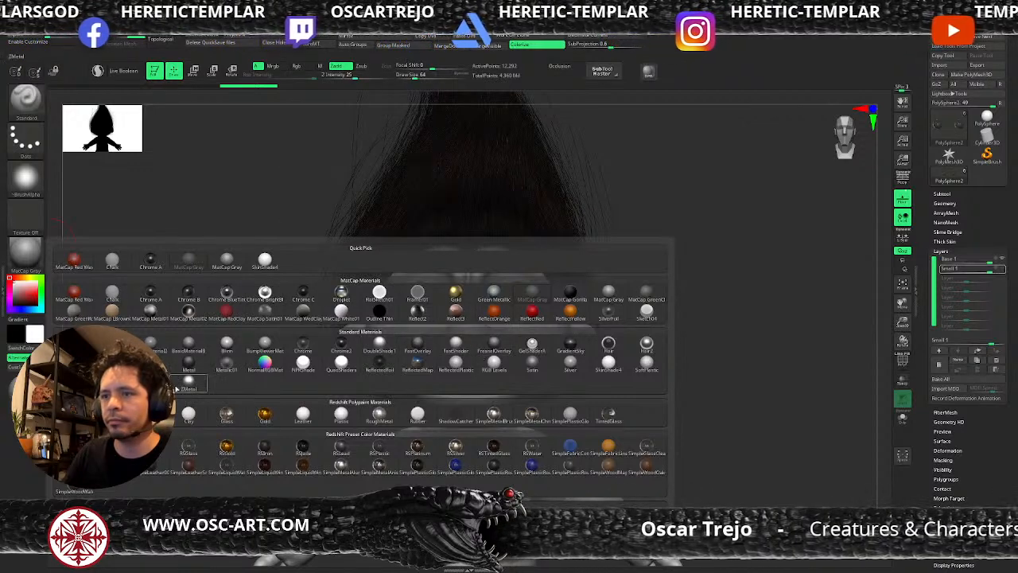
{"action": "mouse_move", "coordinate": [112, 346]}
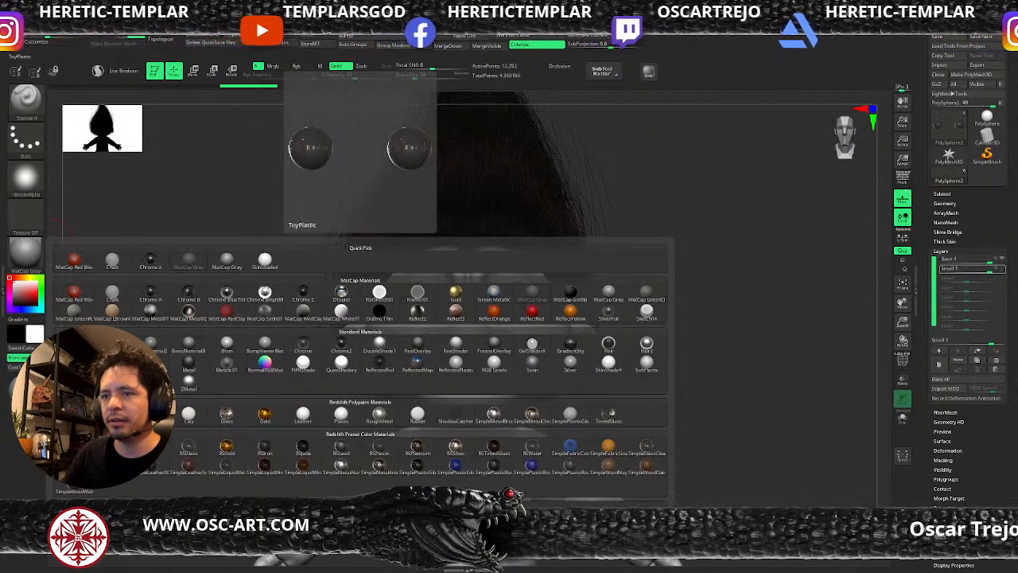
{"action": "left_click", "coordinate": [229, 348]}
{"action": "key", "text": "v"}
{"action": "left_click", "coordinate": [278, 67]}
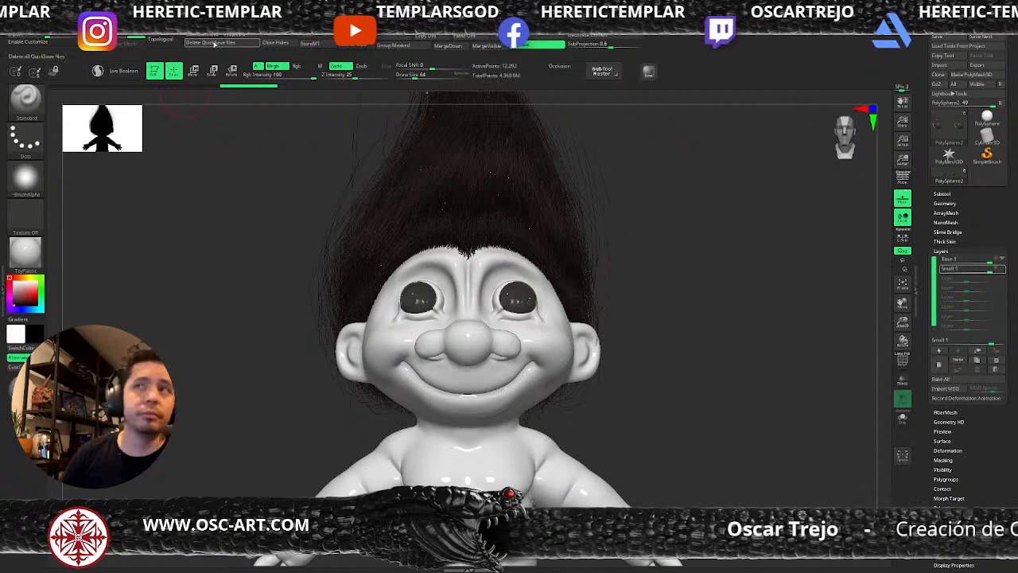
{"action": "key", "text": "v"}
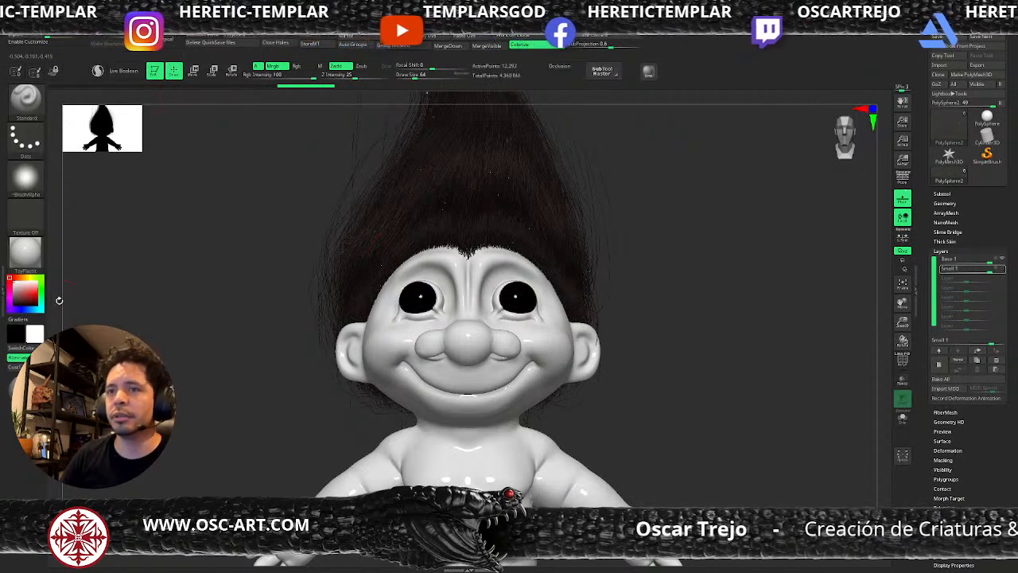
- Set the active material back to MatCap Gray for the unfilled parts of the troll
{"action": "left_click", "coordinate": [34, 267]}
{"action": "left_click", "coordinate": [220, 280]}
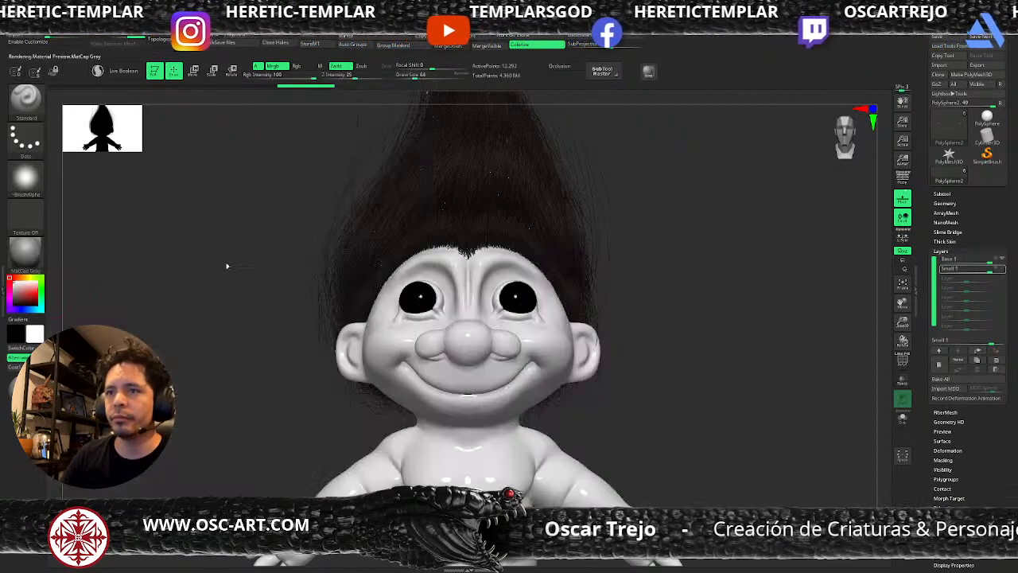
{"action": "left_click_drag", "start_coordinate": [220, 282], "coordinate": [227, 306]}
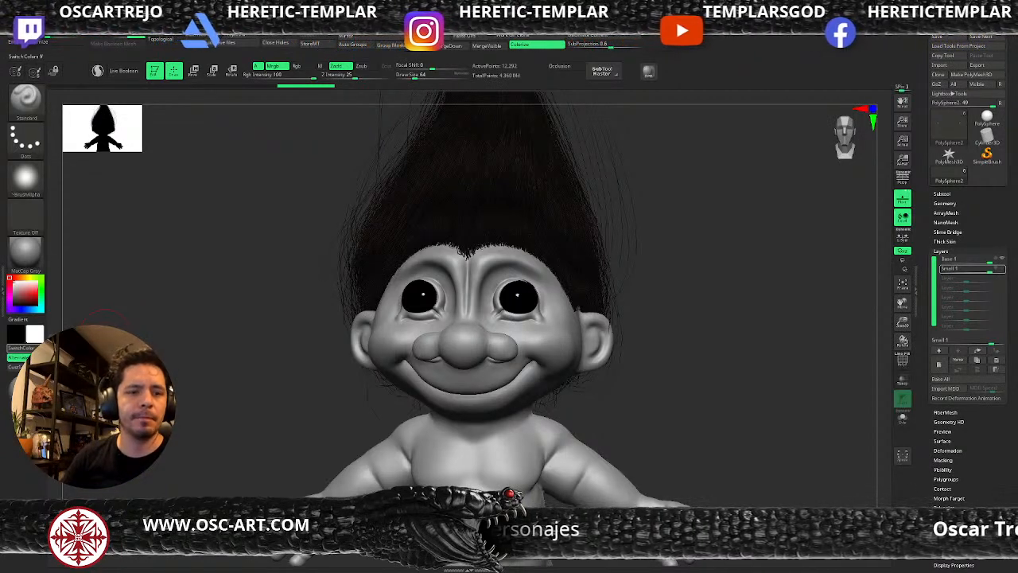
{"action": "left_click_drag", "start_coordinate": [720, 364], "coordinate": [595, 325], "text": "alt"}
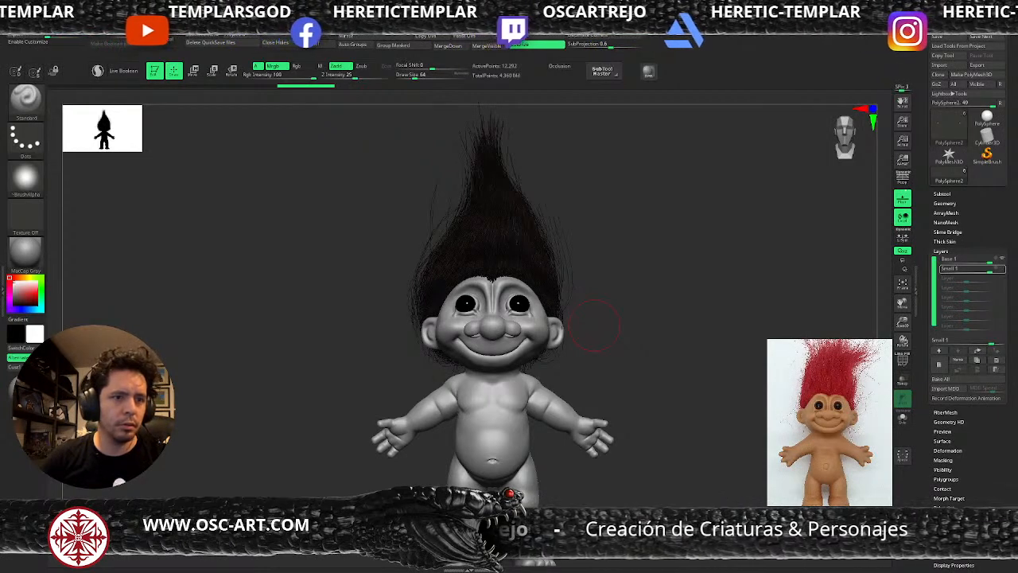
- Turn on occlusion and switch off perspective for the troll view
{"action": "left_click", "coordinate": [561, 67]}
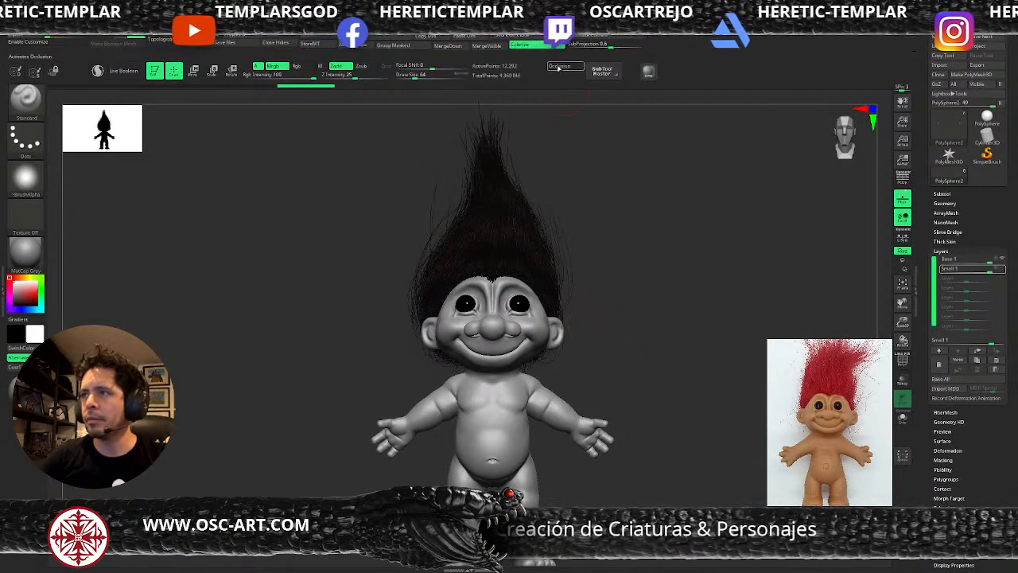
{"action": "left_click_drag", "start_coordinate": [618, 265], "coordinate": [627, 268]}
{"action": "left_click_drag", "start_coordinate": [599, 223], "coordinate": [595, 229], "text": "alt"}
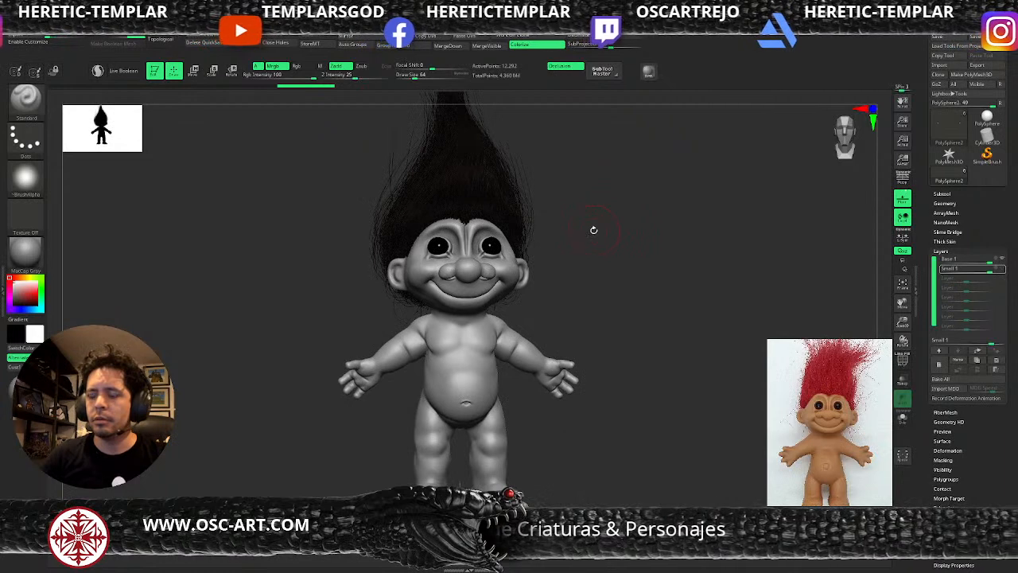
{"action": "key", "text": "shift+p"}
{"action": "key", "text": "Tab"}
{"action": "key", "text": "Tab"}
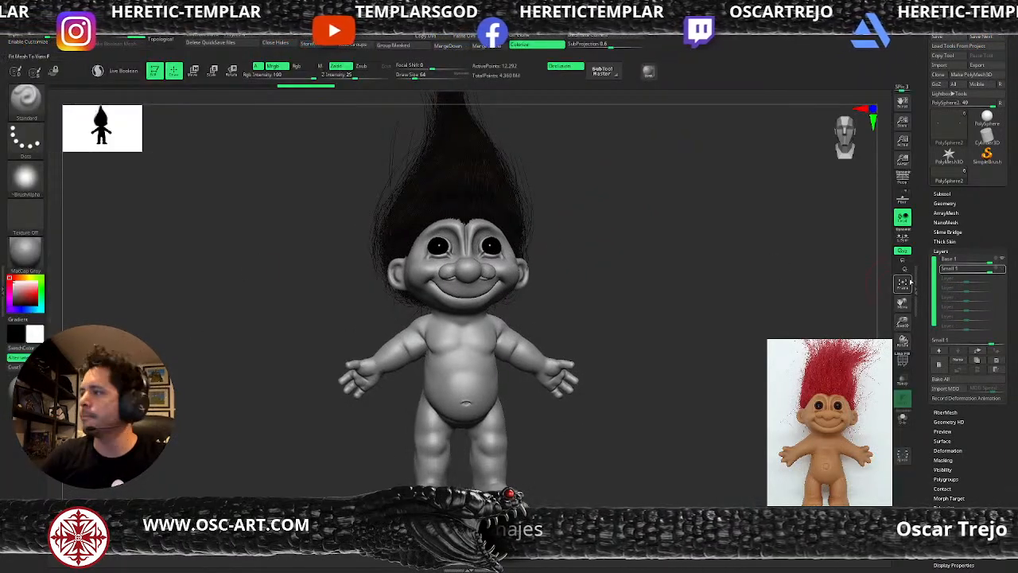
- Switch off the eyes' Small layer, and make the creature layer visible on the troll body
{"action": "left_click_drag", "start_coordinate": [692, 229], "coordinate": [680, 267], "text": "alt"}
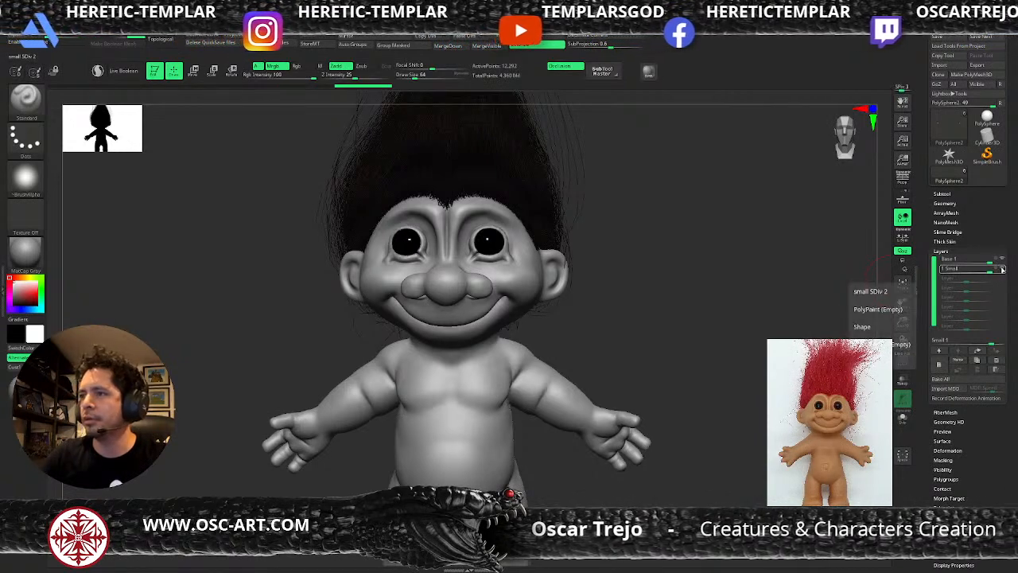
{"action": "left_click", "coordinate": [528, 266], "text": "alt"}
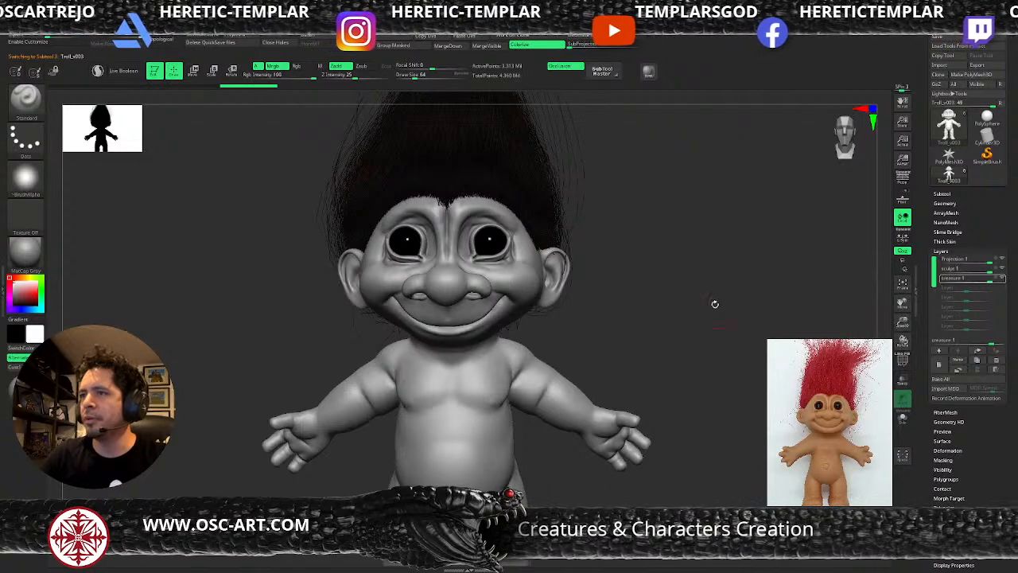
{"action": "key", "text": "f"}
{"action": "left_click_drag", "start_coordinate": [680, 257], "coordinate": [684, 241]}
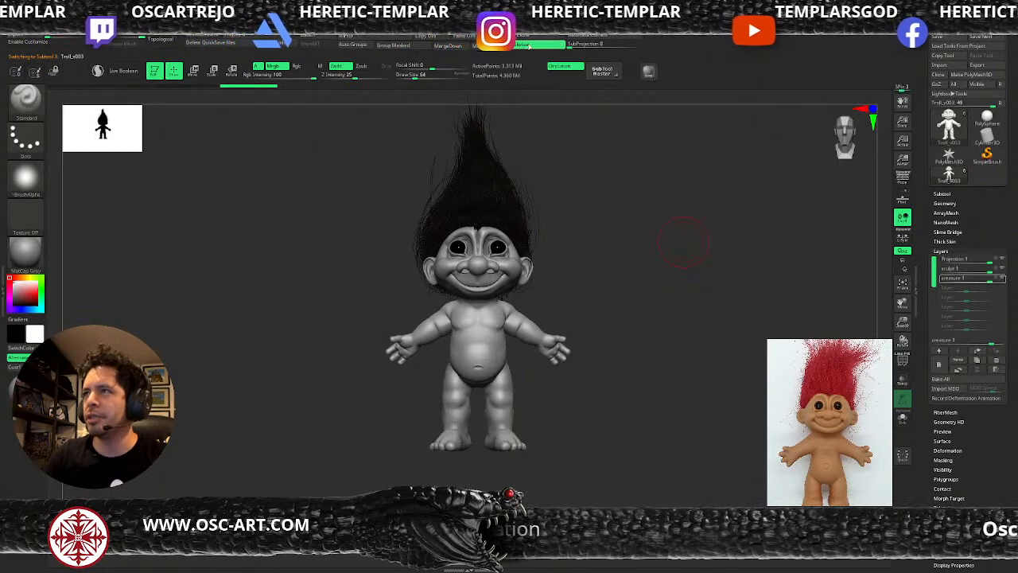
{"action": "mouse_move", "coordinate": [569, 143]}
{"action": "left_mouse_down", "text": "alt"}
{"action": "mouse_move", "coordinate": [587, 182]}
{"action": "mouse_move", "coordinate": [552, 230]}
{"action": "mouse_move", "coordinate": [643, 252]}
{"action": "mouse_move", "coordinate": [620, 310]}
{"action": "left_mouse_up", "text": "alt"}
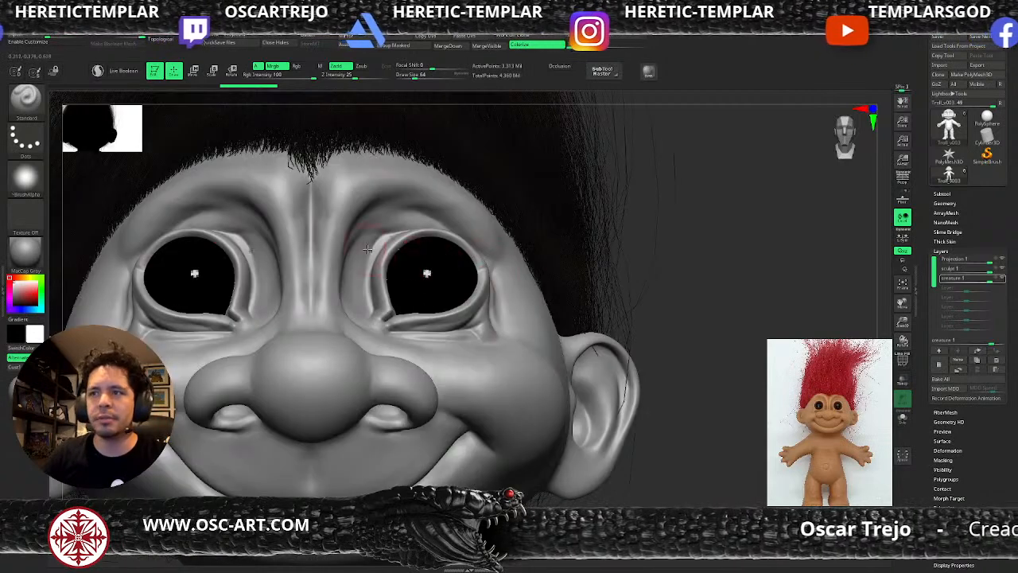
- Choose the DamStandard brush and step the troll body's subdivision down two levels and back up
{"action": "key", "text": "shift+d"}
{"action": "key", "text": "shift+d"}
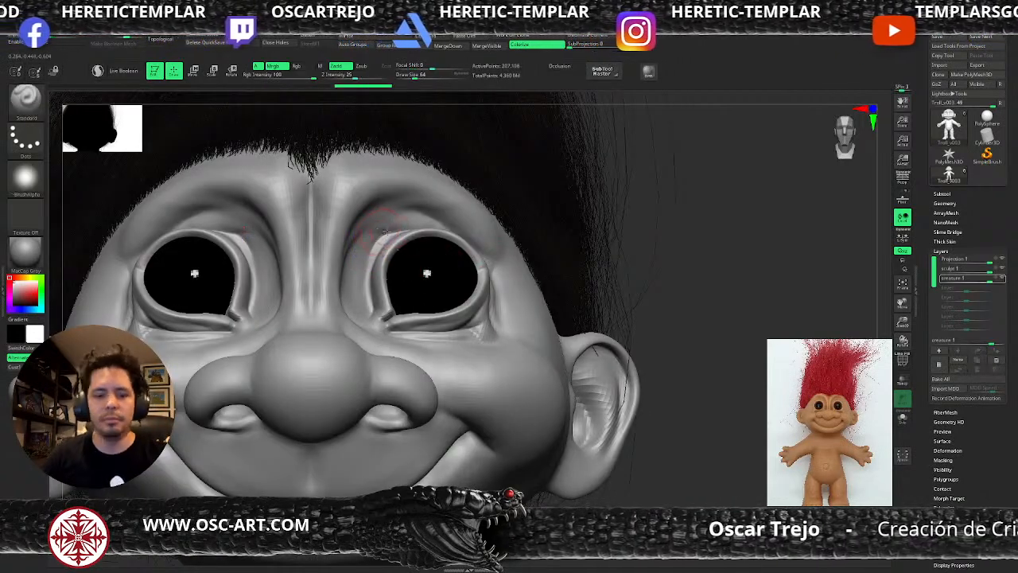
{"action": "key", "text": "b"}
{"action": "key", "text": "d"}
{"action": "key", "text": "s"}
{"action": "left_click", "coordinate": [384, 231]}
{"action": "key", "text": "d"}
{"action": "key", "text": "d"}
{"action": "left_click", "coordinate": [996, 279]}
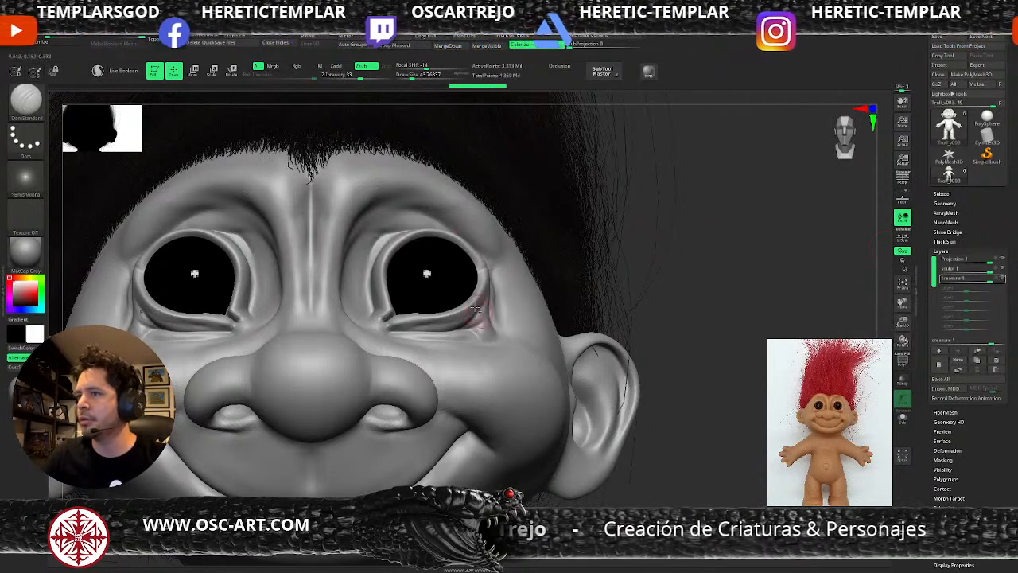
- Select the eyes and add a new layer named "big"
{"action": "left_click", "coordinate": [429, 278], "text": "alt"}
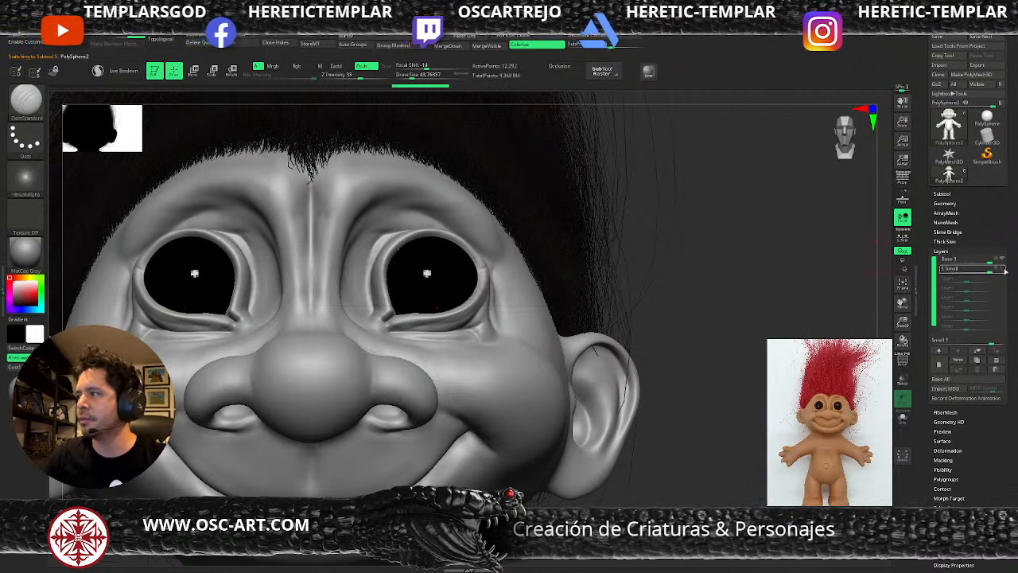
{"action": "mouse_move", "coordinate": [757, 311]}
{"action": "left_mouse_down"}
{"action": "mouse_move", "coordinate": [721, 306]}
{"action": "mouse_move", "coordinate": [767, 295]}
{"action": "left_mouse_up"}
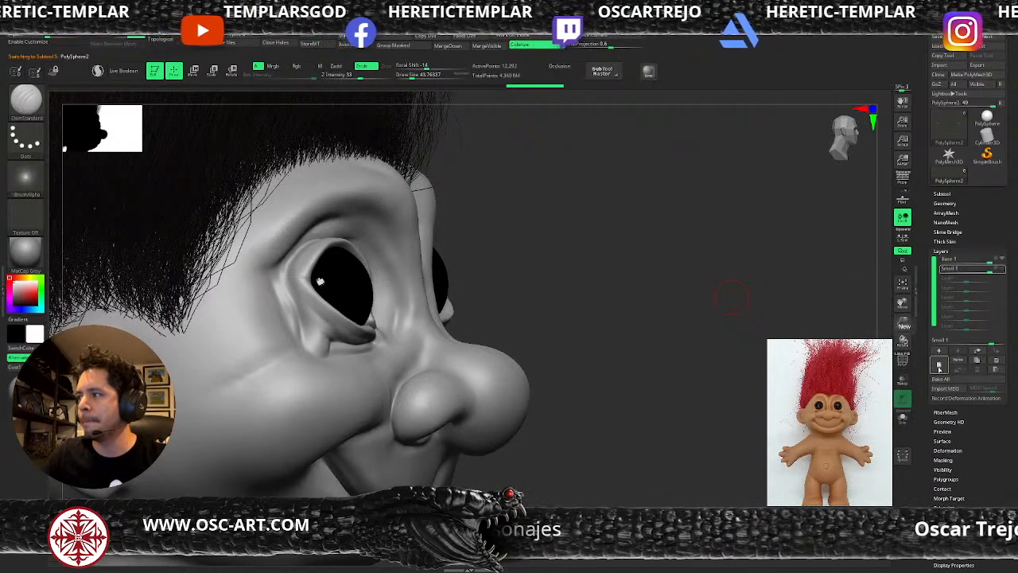
{"action": "left_click", "coordinate": [939, 363]}
{"action": "left_click", "coordinate": [960, 362]}
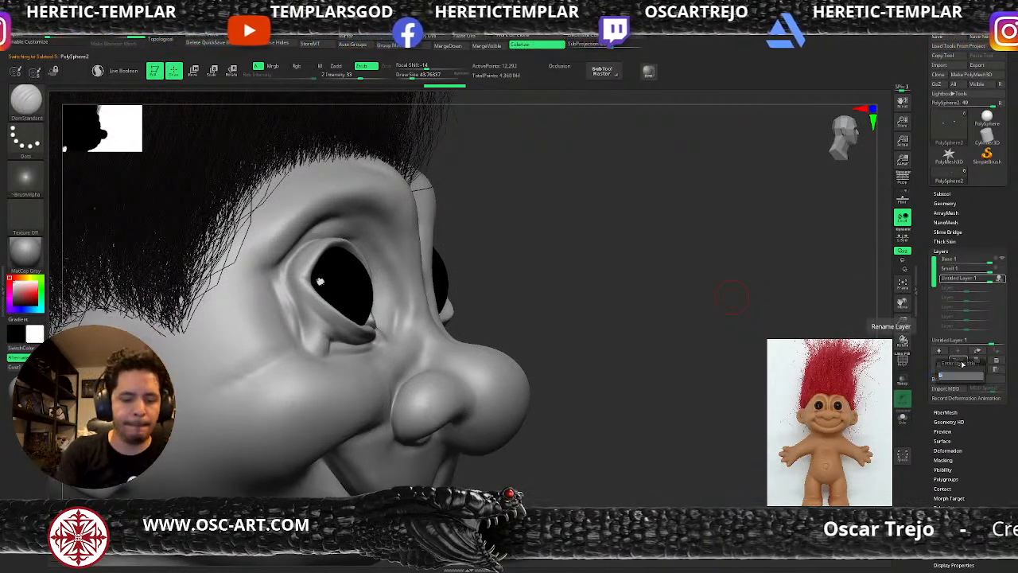
{"action": "type", "text": "big"}
{"action": "key", "text": "Return"}
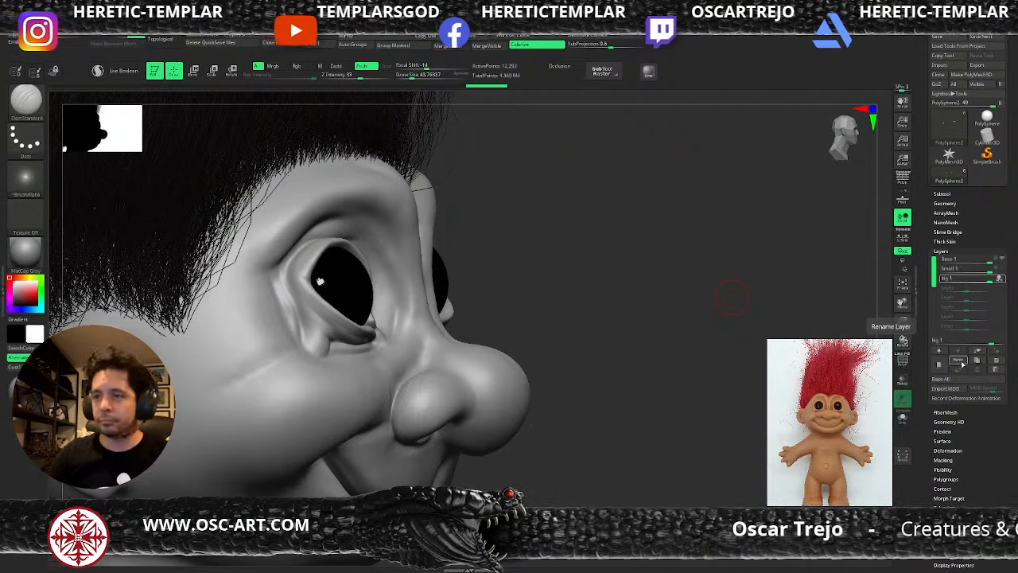
- Move the eyes slightly forward in their sockets with the gizmo, and return to Draw mode
{"action": "left_click_drag", "start_coordinate": [640, 323], "coordinate": [609, 313]}
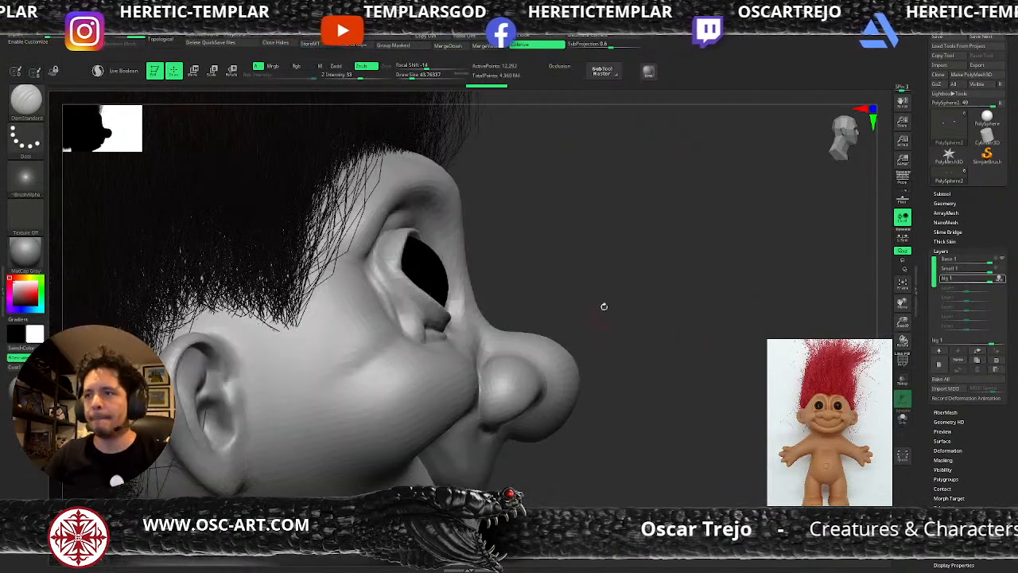
{"action": "key", "text": "w"}
{"action": "left_click_drag", "start_coordinate": [427, 253], "coordinate": [432, 252]}
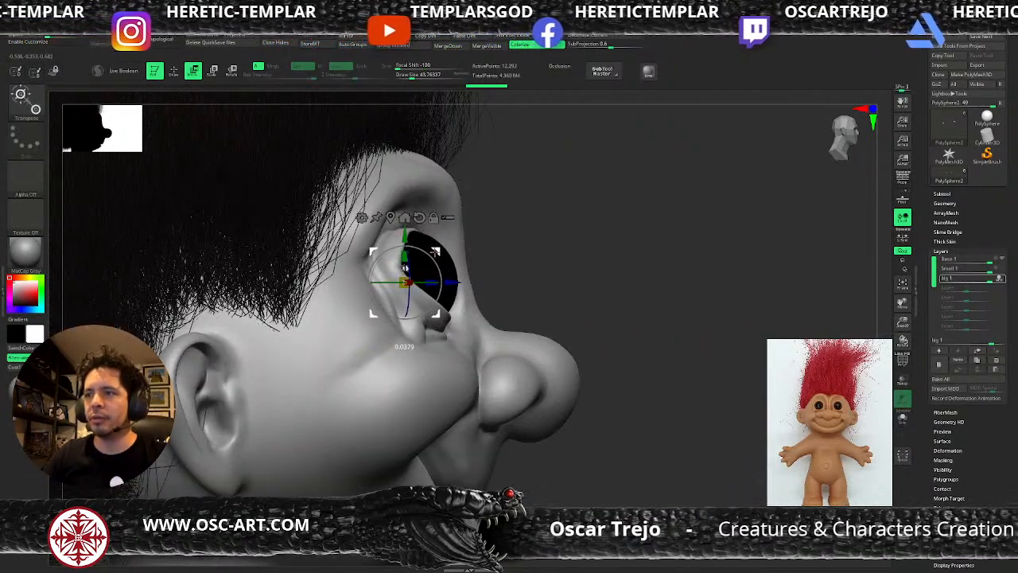
{"action": "left_click_drag", "start_coordinate": [530, 249], "coordinate": [512, 252], "text": "shift"}
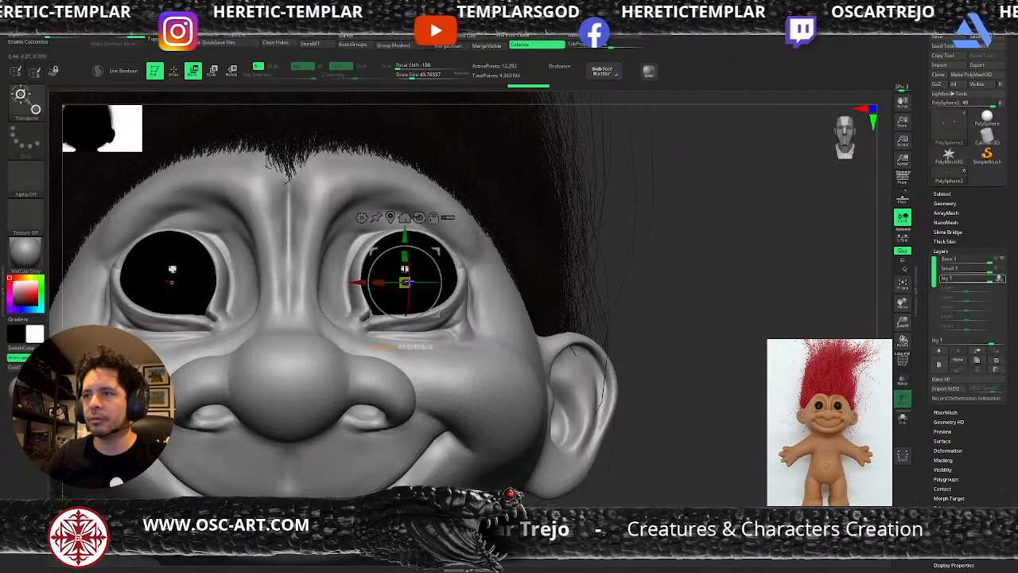
{"action": "left_click_drag", "start_coordinate": [437, 250], "coordinate": [437, 252]}
{"action": "key", "text": "q"}
{"action": "mouse_move", "coordinate": [694, 329]}
{"action": "left_mouse_down", "text": "alt"}
{"action": "mouse_move", "coordinate": [511, 239]}
{"action": "mouse_move", "coordinate": [563, 255]}
{"action": "mouse_move", "coordinate": [543, 244]}
{"action": "mouse_move", "coordinate": [552, 302]}
{"action": "mouse_move", "coordinate": [543, 302]}
{"action": "left_mouse_up", "text": "alt"}
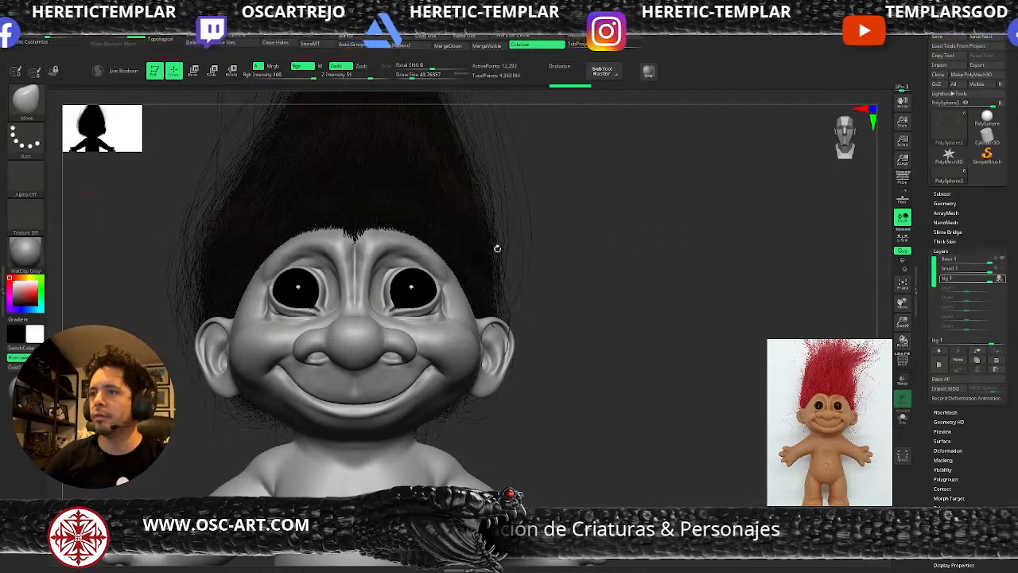
- Bake all of the eyes' layers into the mesh and subdivide the eyes once, checking their wireframe
{"action": "mouse_move", "coordinate": [685, 274]}
{"action": "left_mouse_down"}
{"action": "mouse_move", "coordinate": [683, 294]}
{"action": "mouse_move", "coordinate": [670, 279]}
{"action": "left_mouse_up"}
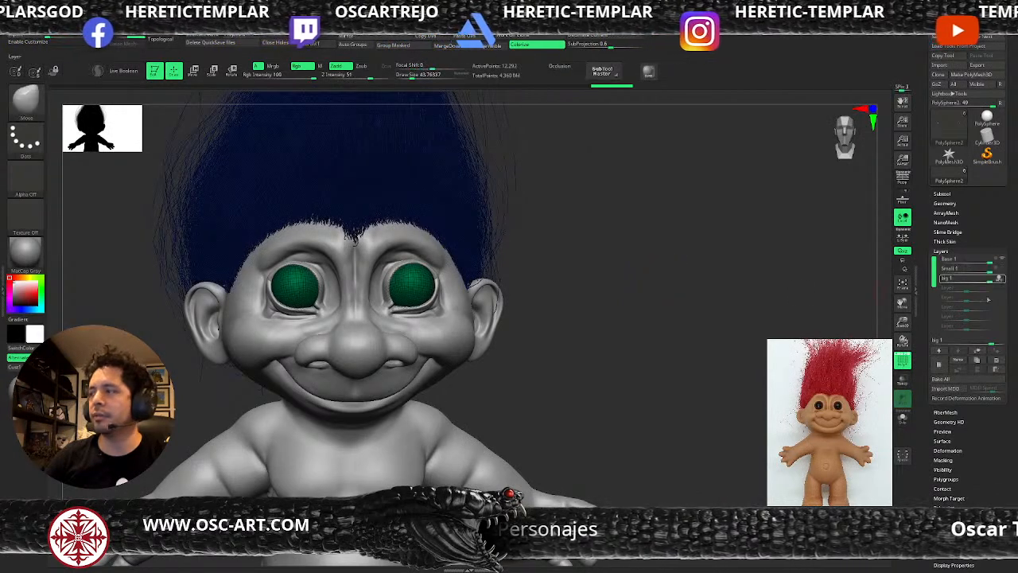
{"action": "key", "text": "shift+f"}
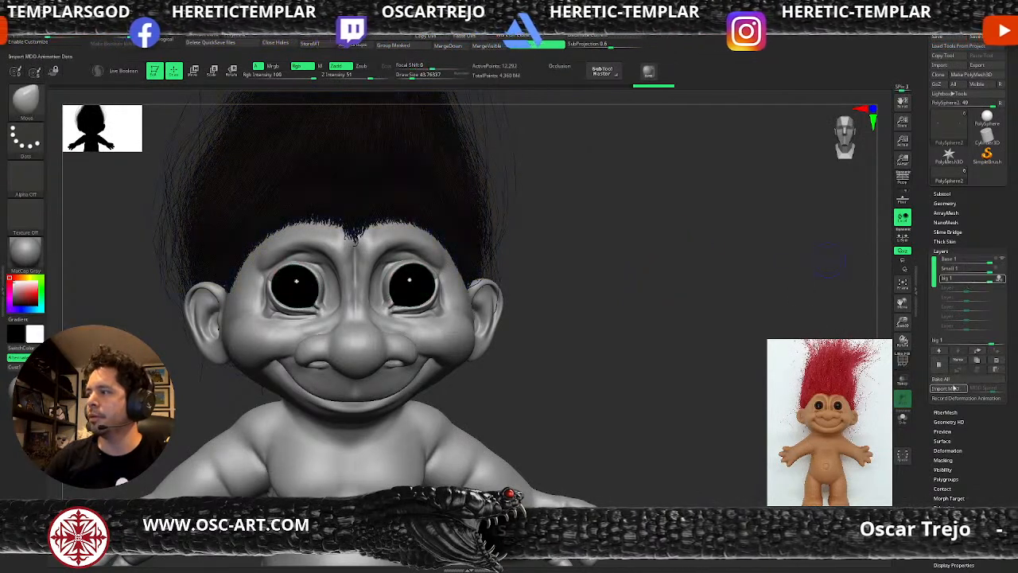
{"action": "left_click", "coordinate": [940, 378]}
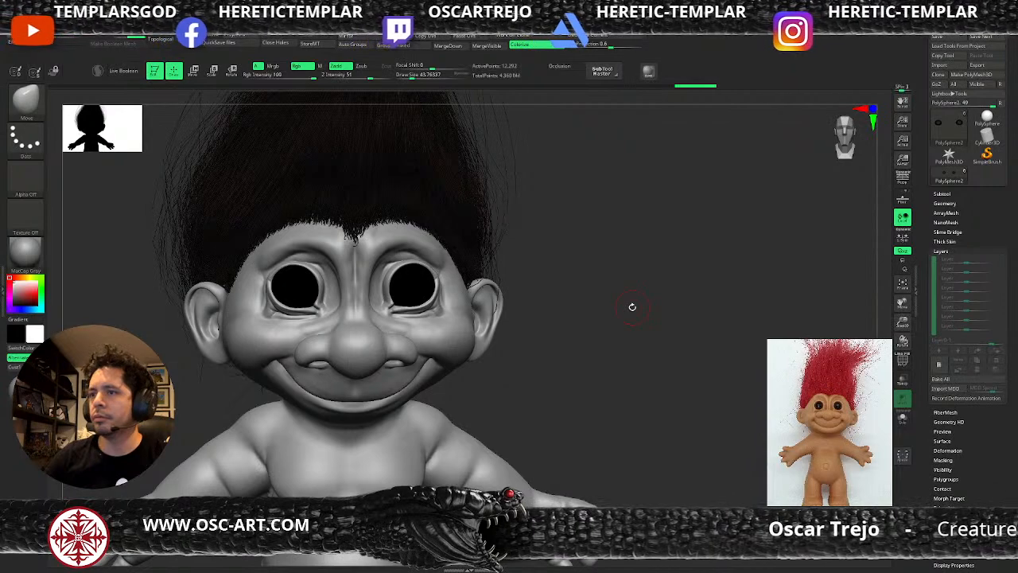
{"action": "left_click_drag", "start_coordinate": [629, 304], "coordinate": [625, 292]}
{"action": "key", "text": "shift+f"}
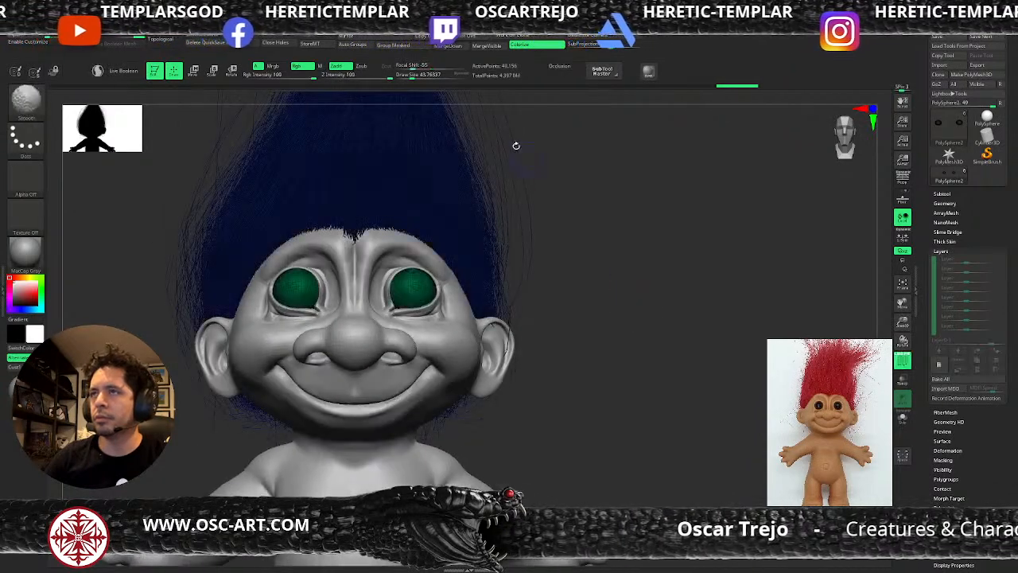
{"action": "key", "text": "shift+f"}
- Choose the gettyimages ape-face texture and add it to Spotlight, keeping the brush texture off
{"action": "left_click", "coordinate": [460, 36]}
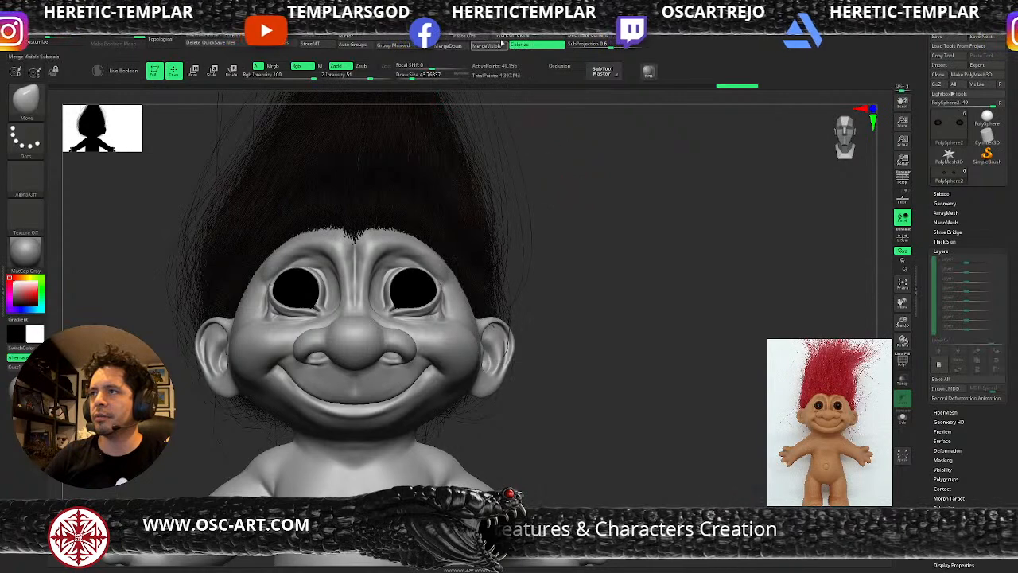
{"action": "left_click", "coordinate": [455, 16]}
{"action": "left_click", "coordinate": [461, 157]}
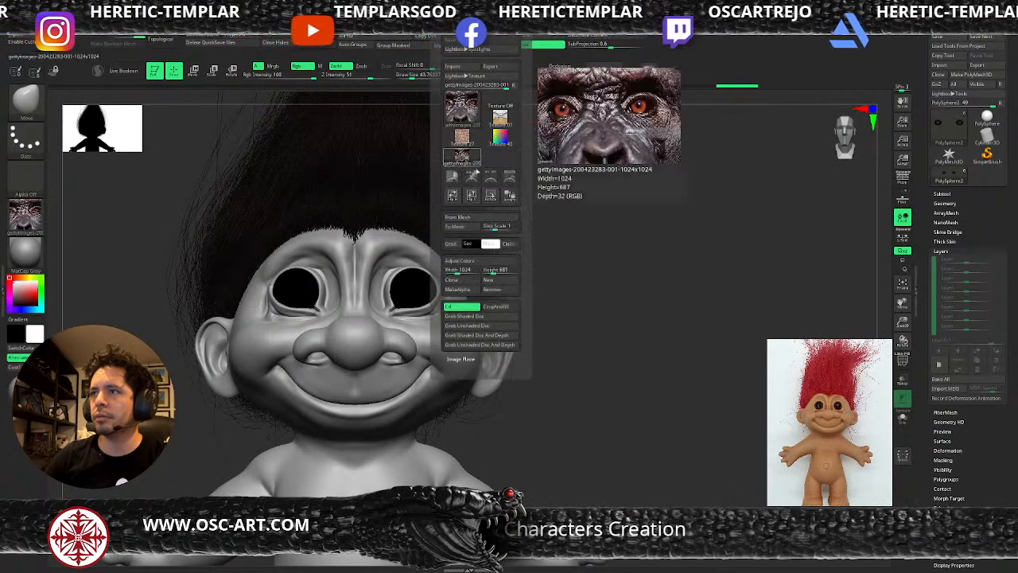
{"action": "left_click", "coordinate": [33, 217]}
{"action": "left_click", "coordinate": [70, 222]}
{"action": "left_click", "coordinate": [455, 16]}
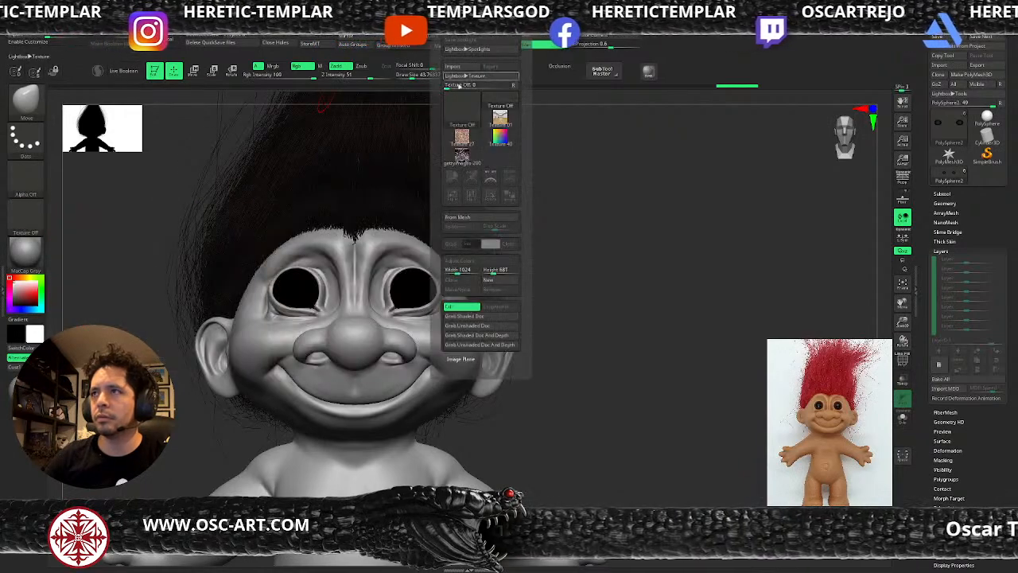
{"action": "left_click", "coordinate": [461, 155]}
{"action": "left_click", "coordinate": [510, 176]}
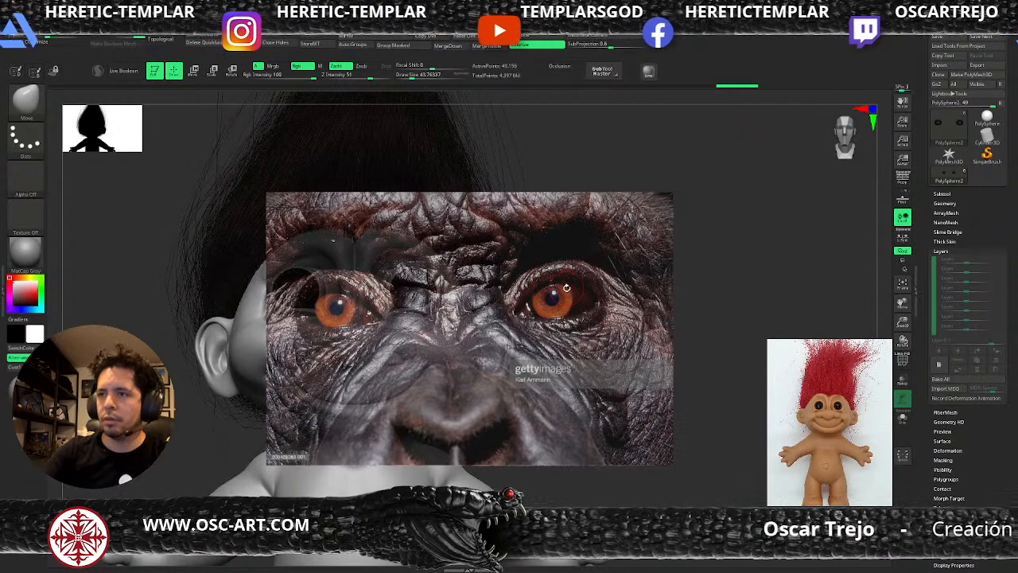
- Move and scale down the Spotlight ape image so that one orange eye lines up with the troll's eye
{"action": "key", "text": "z"}
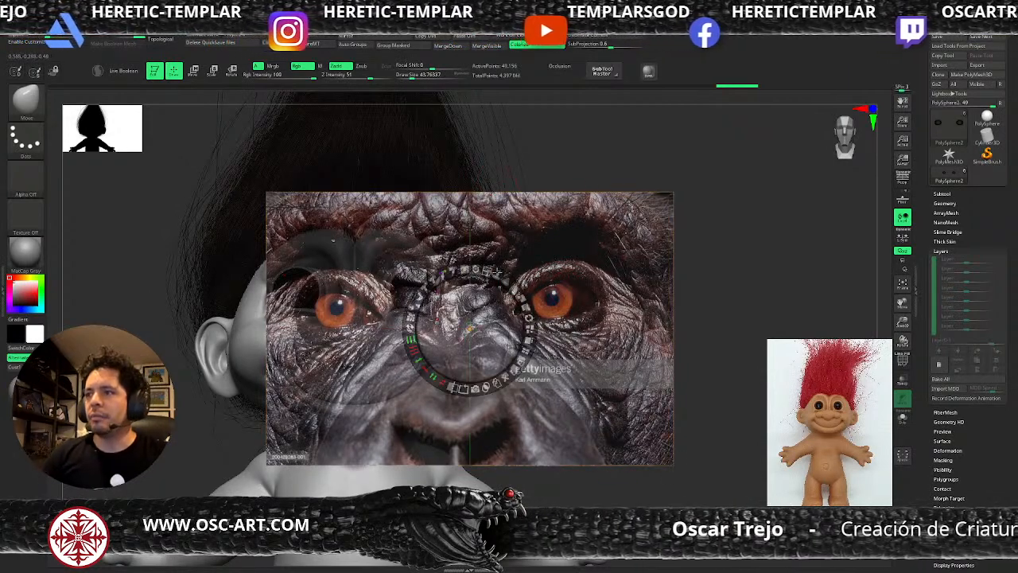
{"action": "left_click_drag", "start_coordinate": [506, 277], "coordinate": [354, 298]}
{"action": "key", "text": "z"}
{"action": "key", "text": "z"}
{"action": "key", "text": "z"}
{"action": "key", "text": "z"}
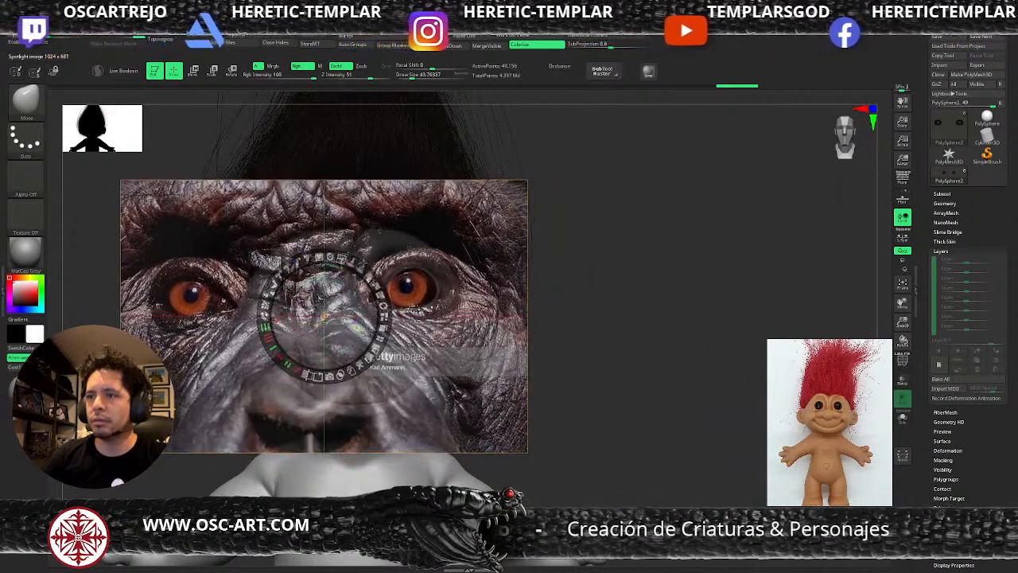
{"action": "mouse_move", "coordinate": [342, 260]}
{"action": "left_mouse_down"}
{"action": "mouse_move", "coordinate": [322, 256]}
{"action": "mouse_move", "coordinate": [350, 272]}
{"action": "left_mouse_up"}
{"action": "key", "text": "z"}
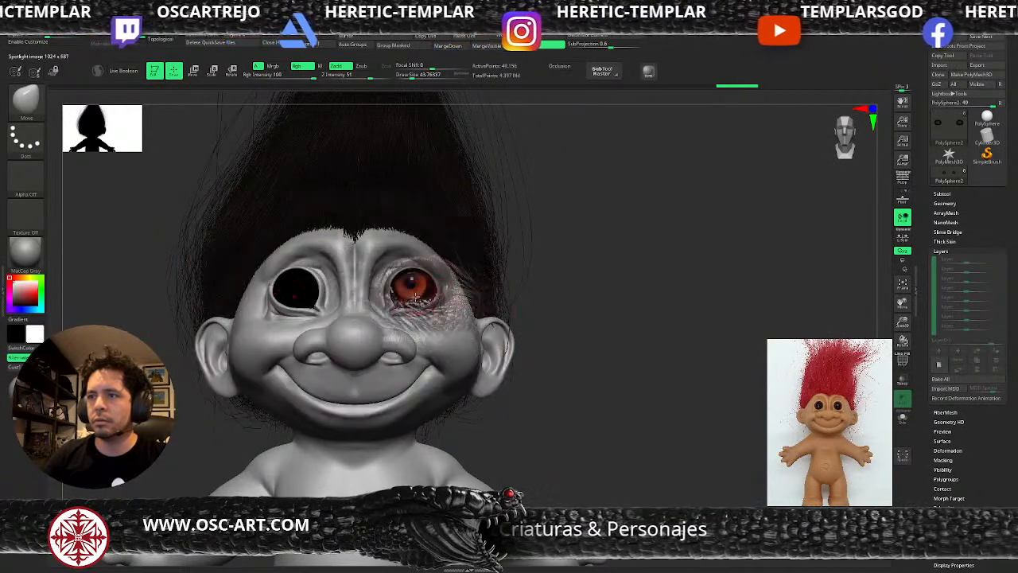
{"action": "key", "text": "z"}
{"action": "left_click_drag", "start_coordinate": [368, 250], "coordinate": [359, 279]}
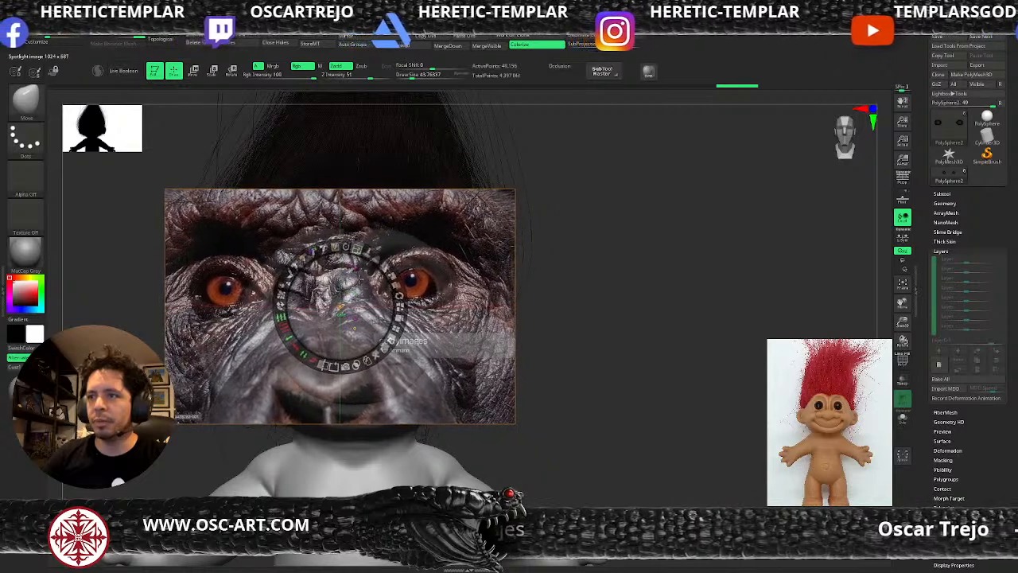
{"action": "key", "text": "z"}
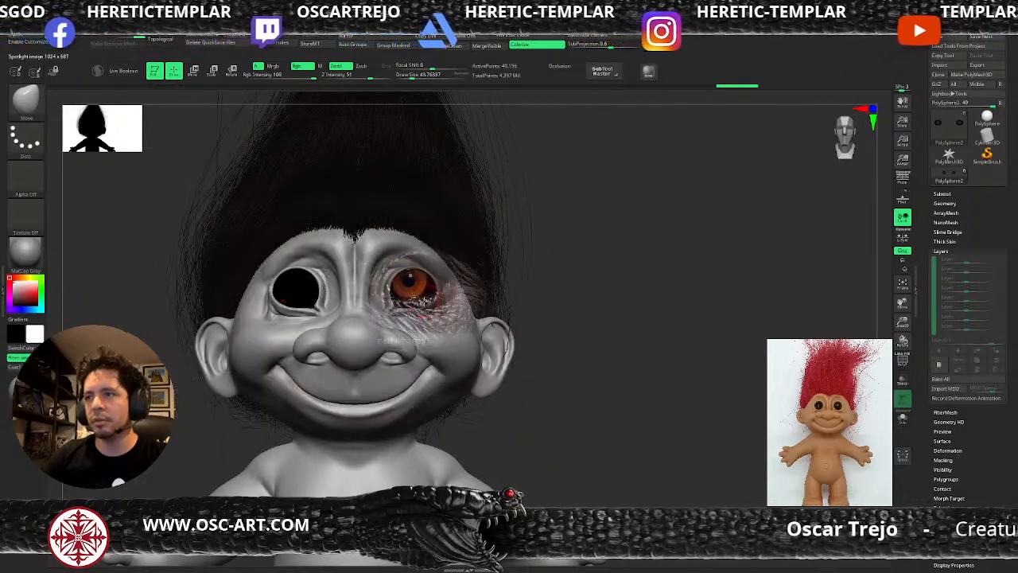
- Choose the Paint brush, reduce its size, and project the ape's orange iris from Spotlight onto the troll's eyes
{"action": "left_click_drag", "start_coordinate": [413, 293], "coordinate": [410, 284]}
{"action": "key", "text": "b"}
{"action": "key", "text": "p"}
{"action": "key", "text": "a"}
{"action": "key", "text": "s"}
{"action": "left_click_drag", "start_coordinate": [409, 284], "coordinate": [413, 285]}
{"action": "key", "text": "ctrl+z"}
{"action": "key", "text": "s"}
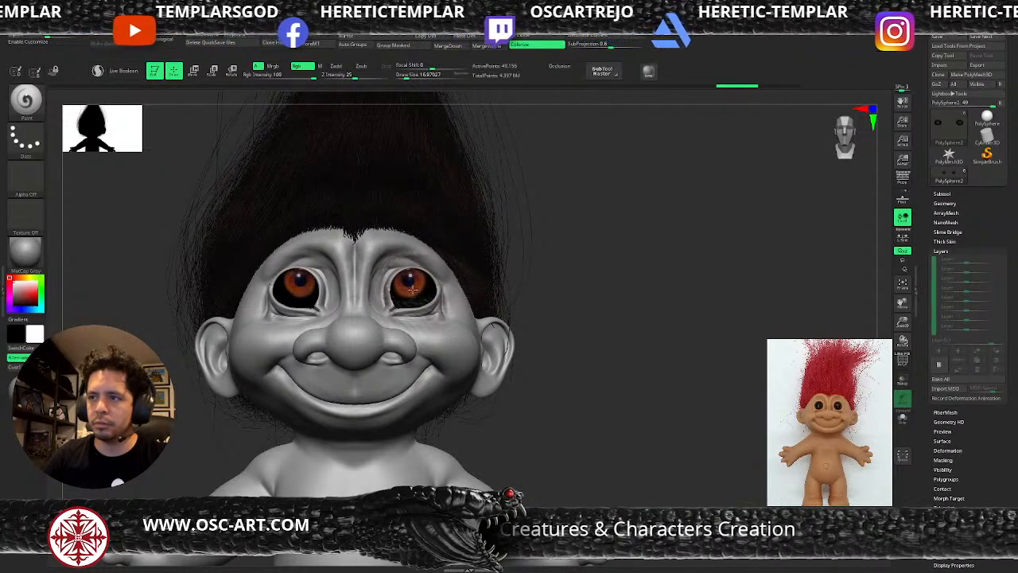
- Reposition the Spotlight image over the troll's eye and repaint a larger, centred iris on both eyes
{"action": "key", "text": "f"}
{"action": "left_click_drag", "start_coordinate": [604, 214], "coordinate": [571, 293]}
{"action": "key", "text": "z"}
{"action": "key", "text": "z"}
{"action": "key", "text": "z"}
{"action": "mouse_move", "coordinate": [361, 269]}
{"action": "left_mouse_down"}
{"action": "mouse_move", "coordinate": [362, 278]}
{"action": "mouse_move", "coordinate": [377, 260]}
{"action": "mouse_move", "coordinate": [358, 282]}
{"action": "mouse_move", "coordinate": [417, 281]}
{"action": "mouse_move", "coordinate": [415, 296]}
{"action": "mouse_move", "coordinate": [417, 275]}
{"action": "left_mouse_up"}
{"action": "key", "text": "z"}
{"action": "key", "text": "s"}
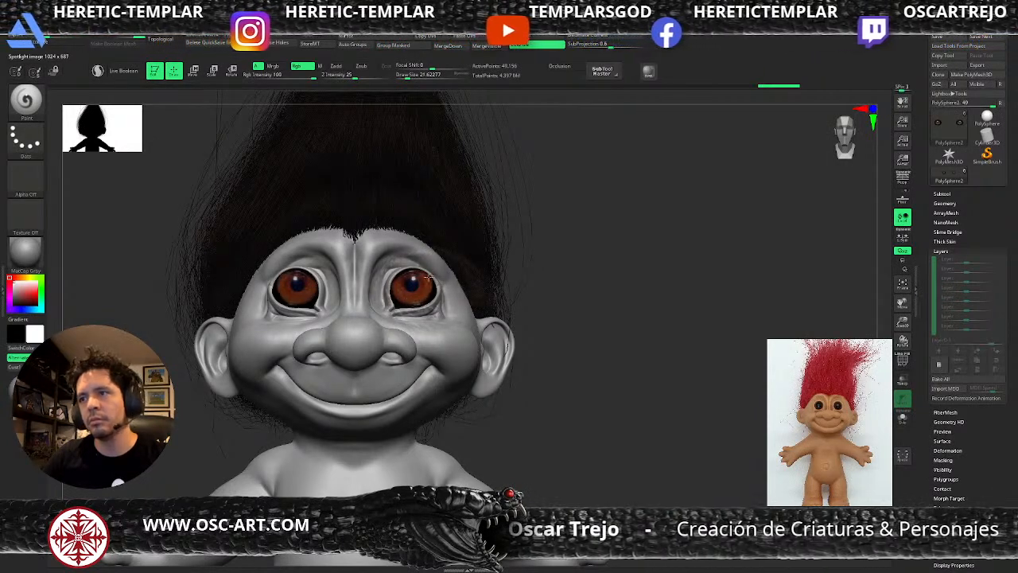
- Sample the orange of the painted iris and paint it over the lower part of the irises
{"action": "key", "text": "f"}
{"action": "left_click_drag", "start_coordinate": [549, 262], "coordinate": [536, 263]}
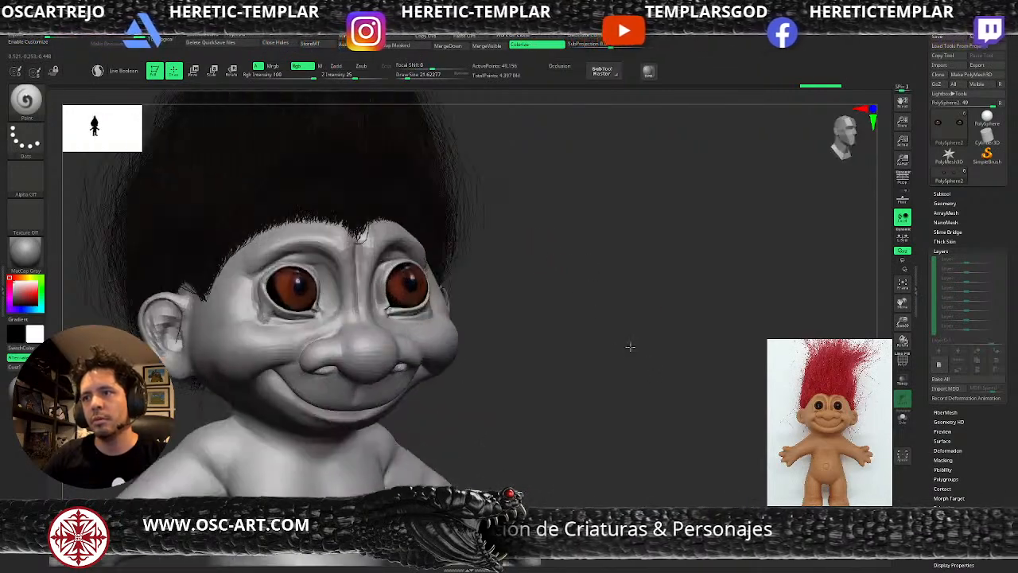
{"action": "left_click_drag", "start_coordinate": [630, 346], "coordinate": [253, 377]}
{"action": "key", "text": "f"}
{"action": "left_click_drag", "start_coordinate": [238, 343], "coordinate": [256, 347]}
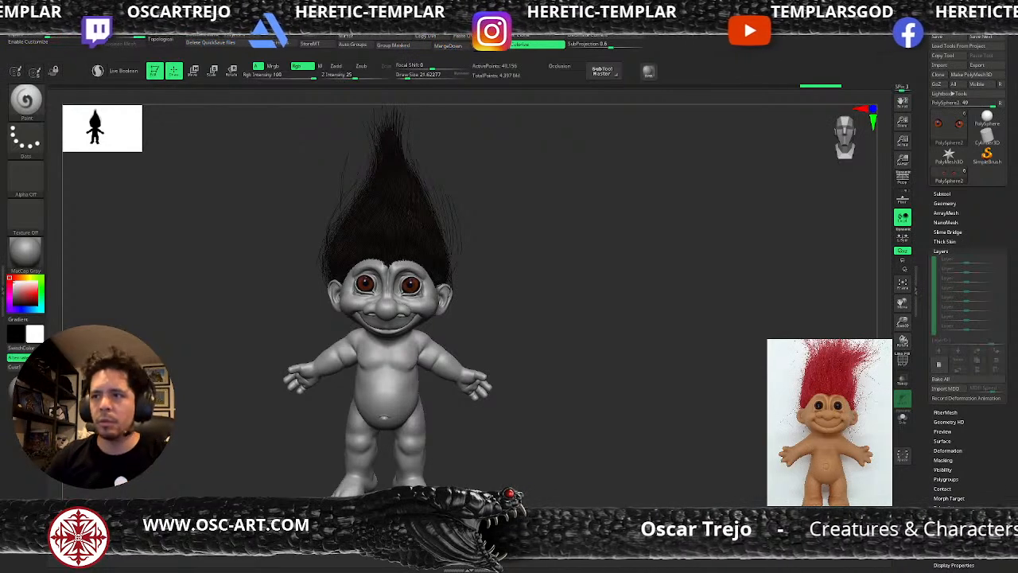
{"action": "left_click_drag", "start_coordinate": [558, 311], "coordinate": [697, 399], "text": "alt"}
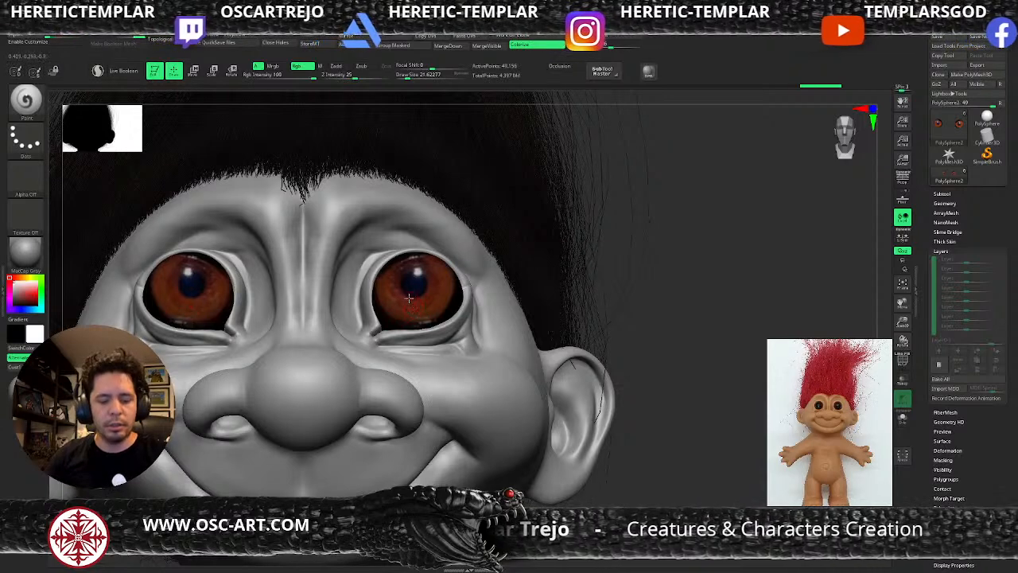
{"action": "key", "text": "s"}
{"action": "left_click", "coordinate": [388, 324]}
{"action": "mouse_move", "coordinate": [381, 307]}
{"action": "left_mouse_down"}
{"action": "mouse_move", "coordinate": [386, 322]}
{"action": "mouse_move", "coordinate": [442, 317]}
{"action": "left_mouse_up"}
{"action": "key", "text": "s"}
{"action": "left_click", "coordinate": [397, 324]}
{"action": "key", "text": "c"}
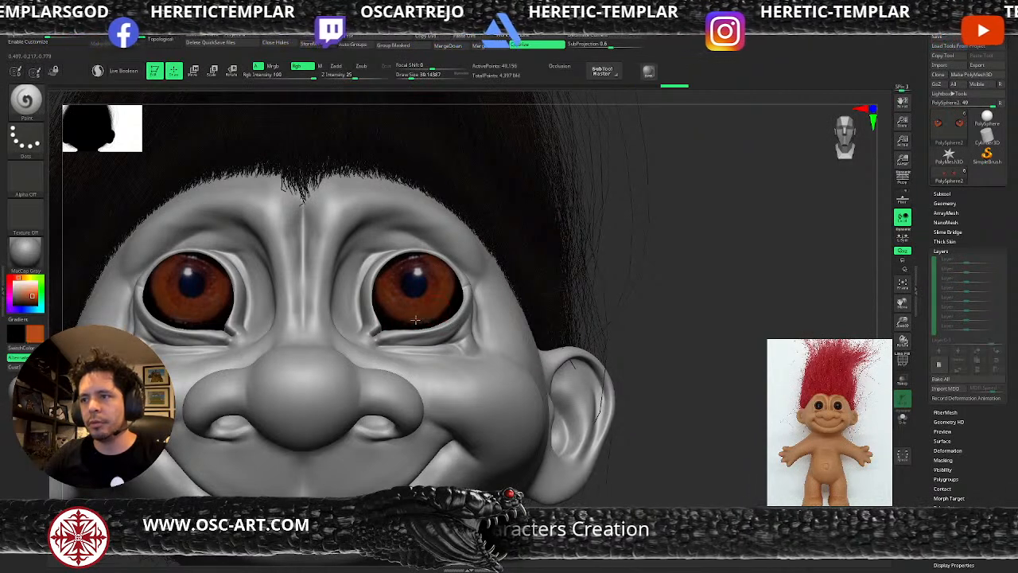
{"action": "mouse_move", "coordinate": [449, 286]}
{"action": "left_mouse_down"}
{"action": "mouse_move", "coordinate": [435, 311]}
{"action": "mouse_move", "coordinate": [444, 293]}
{"action": "mouse_move", "coordinate": [414, 280]}
{"action": "left_mouse_up"}
- Paint the pupils solid black and retouch the upper iris with the sampled orange, alternating between the two colours
{"action": "key", "text": "v"}
{"action": "key", "text": "s"}
{"action": "left_click", "coordinate": [417, 283]}
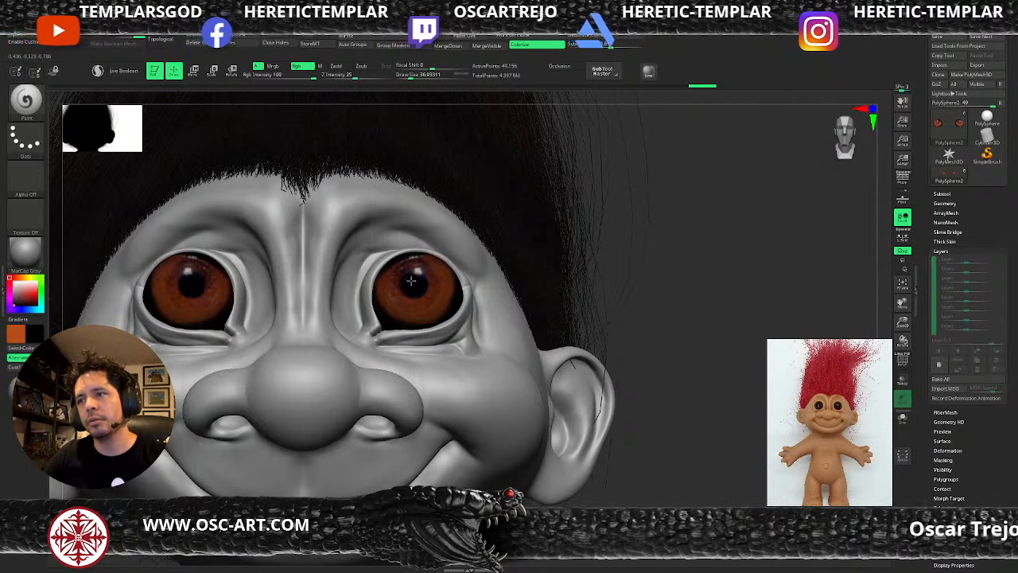
{"action": "key", "text": "v"}
{"action": "mouse_move", "coordinate": [411, 288]}
{"action": "left_mouse_down"}
{"action": "mouse_move", "coordinate": [386, 268]}
{"action": "mouse_move", "coordinate": [435, 262]}
{"action": "left_mouse_up"}
{"action": "key", "text": "s"}
{"action": "left_click", "coordinate": [422, 267]}
- Paint black over the leftover photo reflection above the pupils, varying the brush size
{"action": "key", "text": "v"}
{"action": "left_click_drag", "start_coordinate": [371, 284], "coordinate": [414, 256]}
{"action": "key", "text": "s"}
{"action": "left_click", "coordinate": [397, 263]}
{"action": "mouse_move", "coordinate": [372, 282]}
{"action": "left_mouse_down"}
{"action": "mouse_move", "coordinate": [420, 254]}
{"action": "mouse_move", "coordinate": [388, 258]}
{"action": "mouse_move", "coordinate": [437, 258]}
{"action": "mouse_move", "coordinate": [447, 269]}
{"action": "mouse_move", "coordinate": [396, 260]}
{"action": "mouse_move", "coordinate": [419, 278]}
{"action": "left_mouse_up"}
{"action": "key", "text": "s"}
{"action": "left_click", "coordinate": [417, 273]}
{"action": "key", "text": "s"}
{"action": "left_click", "coordinate": [418, 279]}
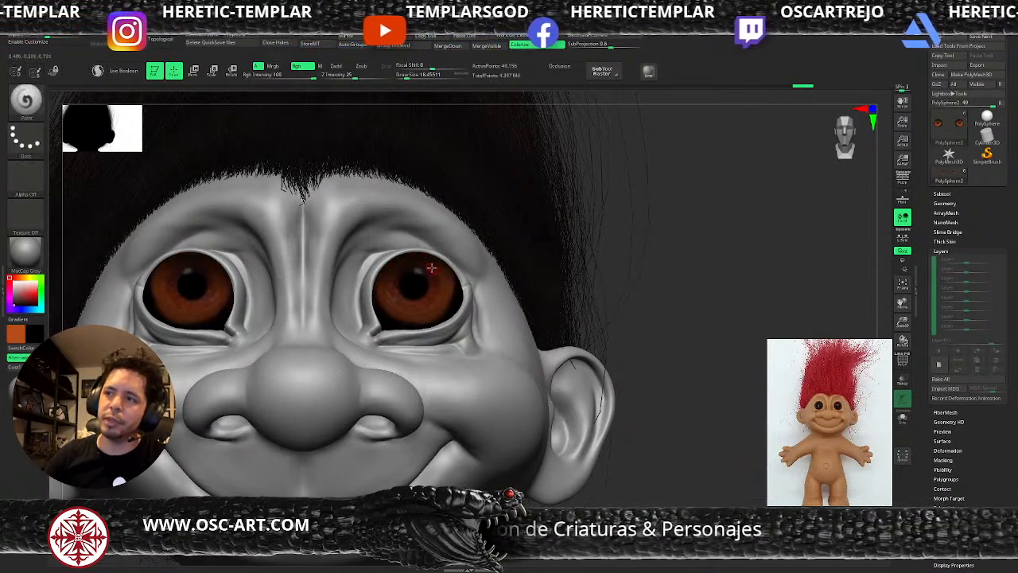
- Undo the last stroke, sample a dark brown from the iris, and paint it just above the pupils
{"action": "key", "text": "ctrl+z"}
{"action": "key", "text": "v"}
{"action": "key", "text": "c"}
{"action": "left_click_drag", "start_coordinate": [427, 272], "coordinate": [424, 271]}
{"action": "key", "text": "s"}
{"action": "left_click", "coordinate": [421, 272]}
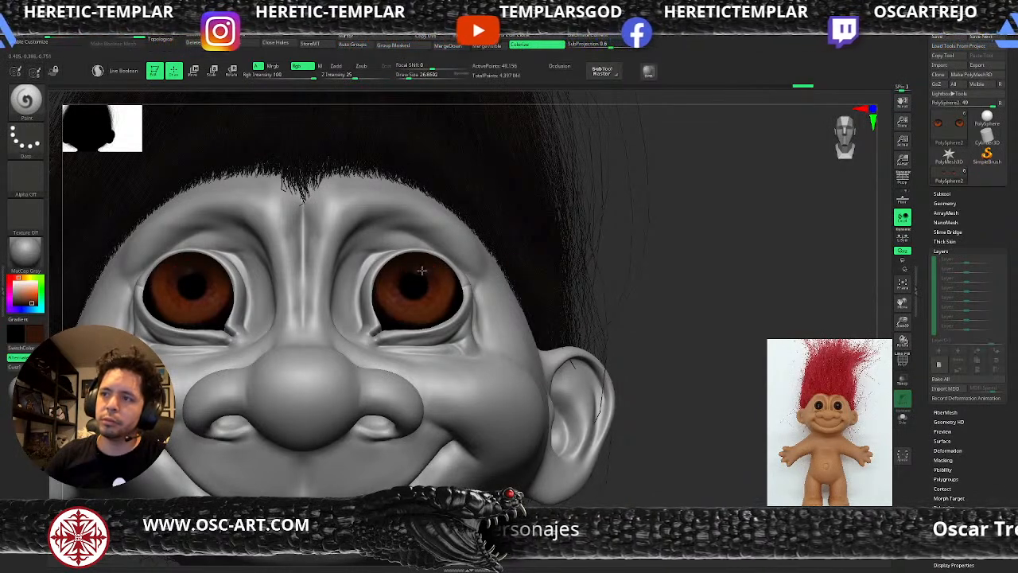
- Sample black from the pupil and darken the pupils and the upper edge of the irises with progressively resized strokes
{"action": "key", "text": "c"}
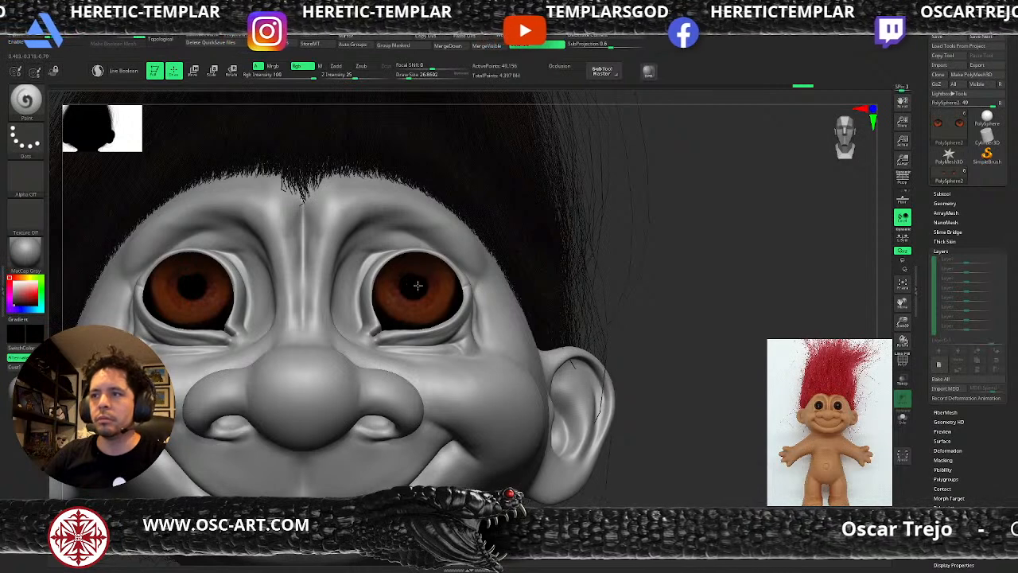
{"action": "left_click", "coordinate": [420, 283]}
{"action": "key", "text": "s"}
{"action": "left_click", "coordinate": [421, 281]}
{"action": "key", "text": "s"}
{"action": "left_click", "coordinate": [421, 269]}
{"action": "key", "text": "s"}
{"action": "left_click", "coordinate": [422, 263]}
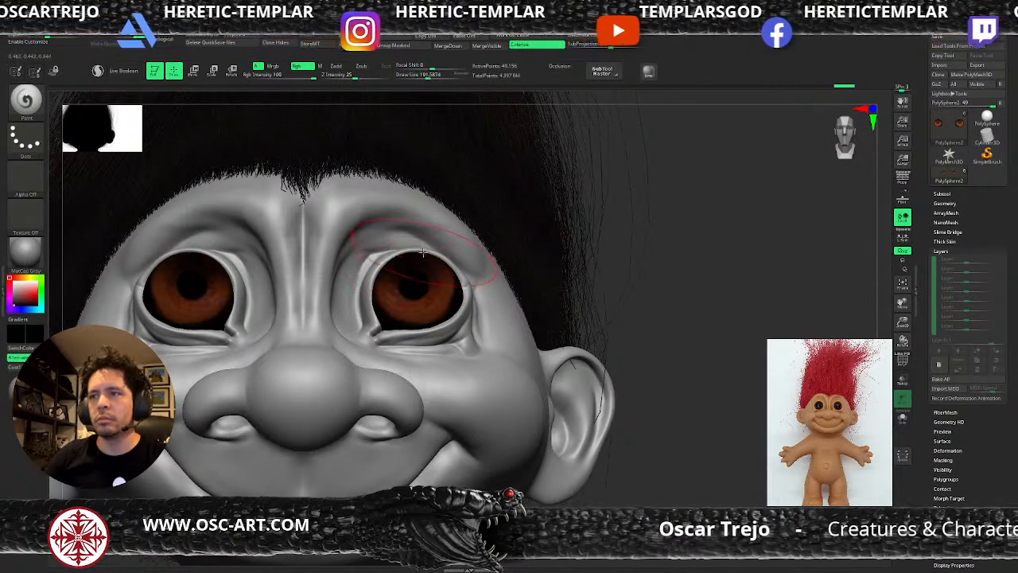
- Fill the eyes with the glossy ToyPlastic material and set the working material back to MatCap Gray
{"action": "key", "text": "f"}
{"action": "left_click_drag", "start_coordinate": [565, 246], "coordinate": [517, 264]}
{"action": "left_click_drag", "start_coordinate": [231, 290], "coordinate": [485, 326], "text": "alt"}
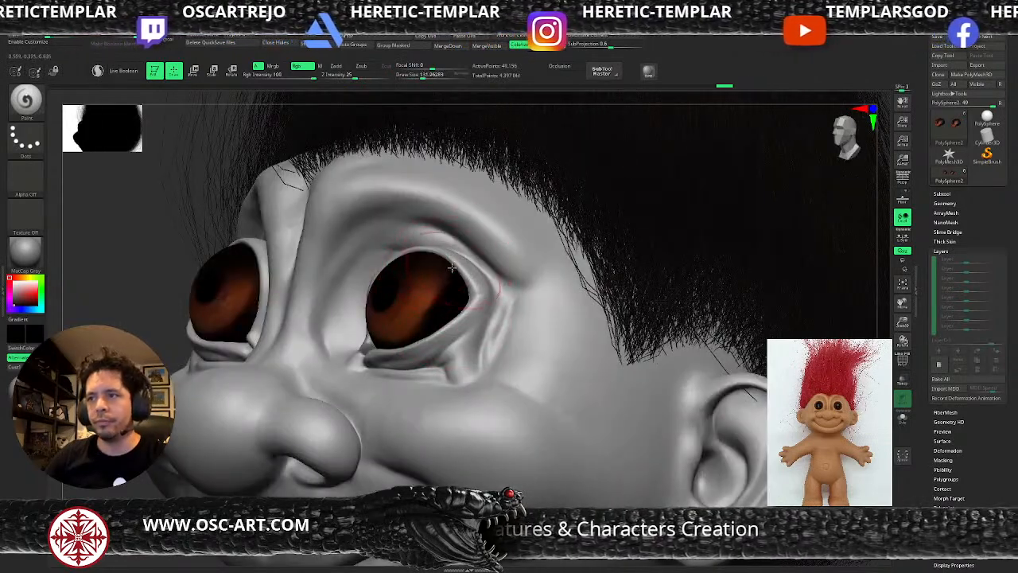
{"action": "key", "text": "f"}
{"action": "mouse_move", "coordinate": [246, 365]}
{"action": "left_mouse_down"}
{"action": "mouse_move", "coordinate": [284, 380]}
{"action": "mouse_move", "coordinate": [306, 375]}
{"action": "left_mouse_up"}
{"action": "scroll", "coordinate": [609, 275], "scroll_direction": "up", "scroll_amount": 5}
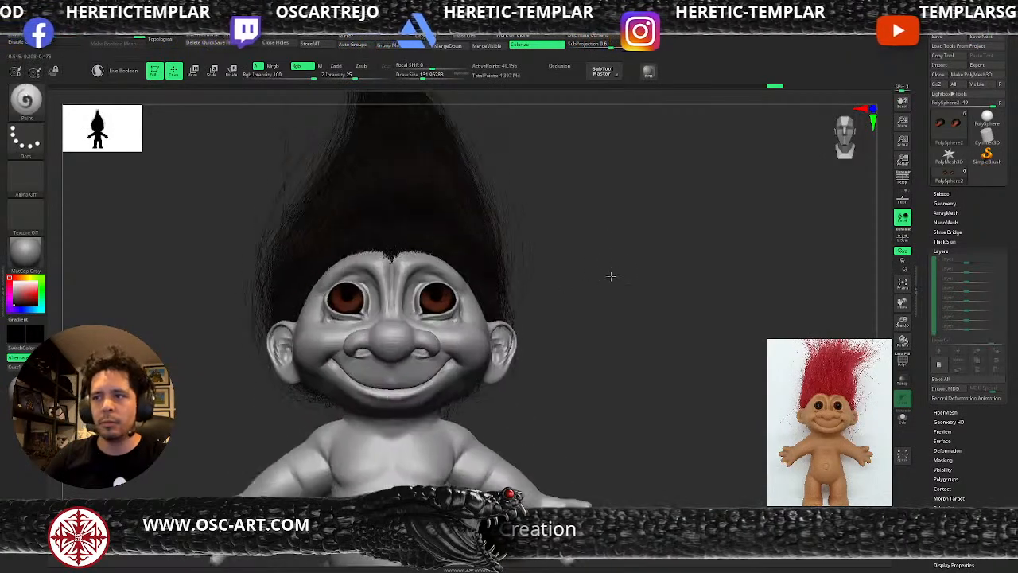
{"action": "left_click", "coordinate": [26, 254]}
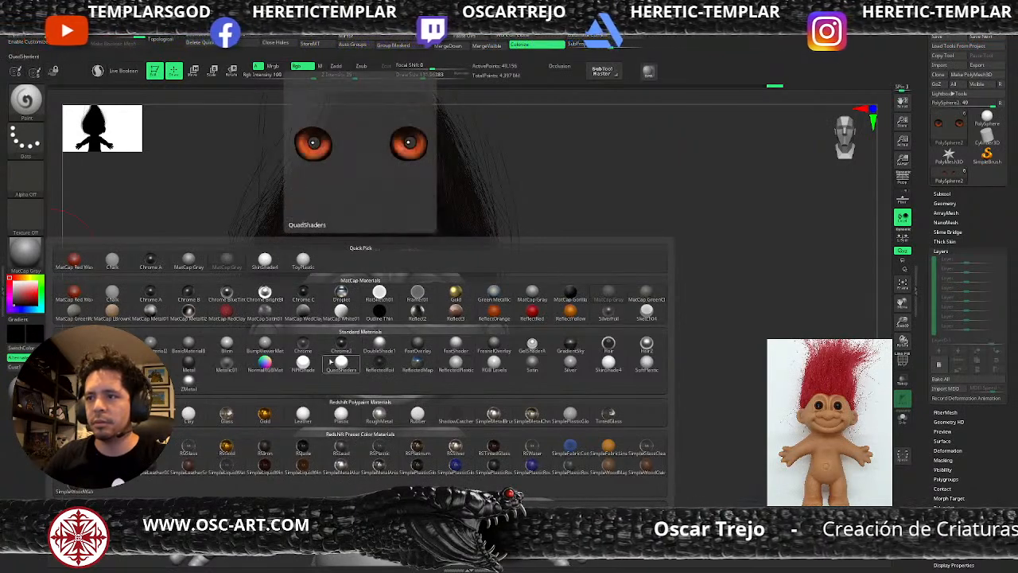
{"action": "left_click", "coordinate": [303, 260]}
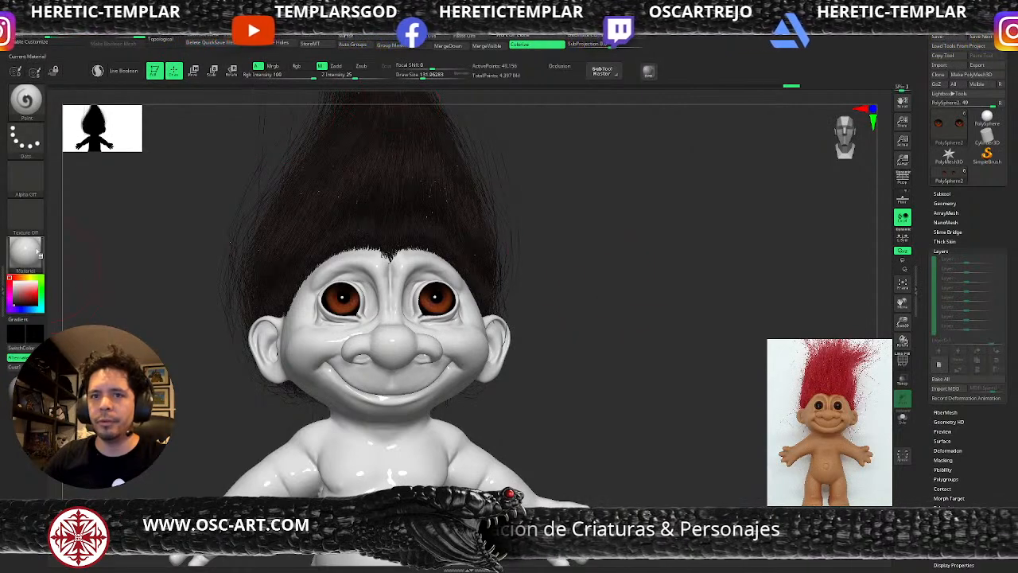
{"action": "left_click", "coordinate": [37, 252]}
{"action": "left_click", "coordinate": [266, 261]}
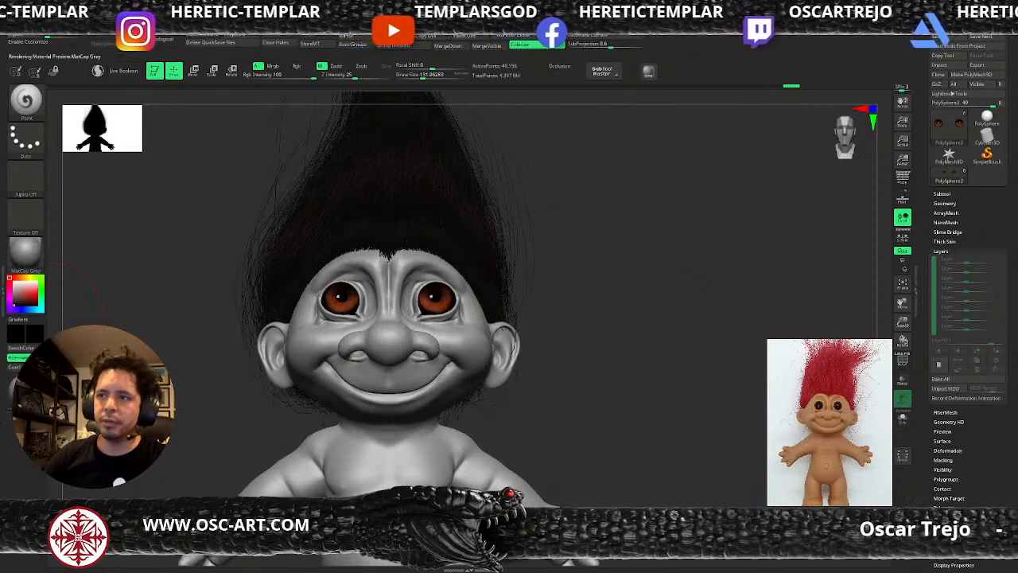
- Select the troll body, set its creature layer to record, and reset the active colour to white
{"action": "mouse_move", "coordinate": [584, 303]}
{"action": "left_mouse_down"}
{"action": "mouse_move", "coordinate": [582, 311]}
{"action": "mouse_move", "coordinate": [579, 299]}
{"action": "mouse_move", "coordinate": [553, 294]}
{"action": "mouse_move", "coordinate": [518, 307]}
{"action": "left_mouse_up"}
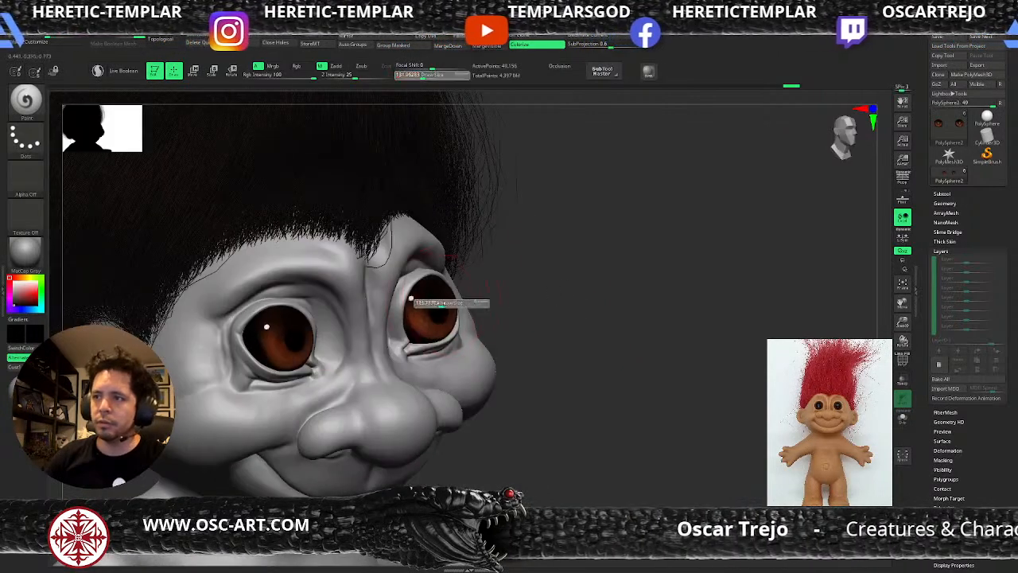
{"action": "left_click", "coordinate": [412, 286], "text": "alt"}
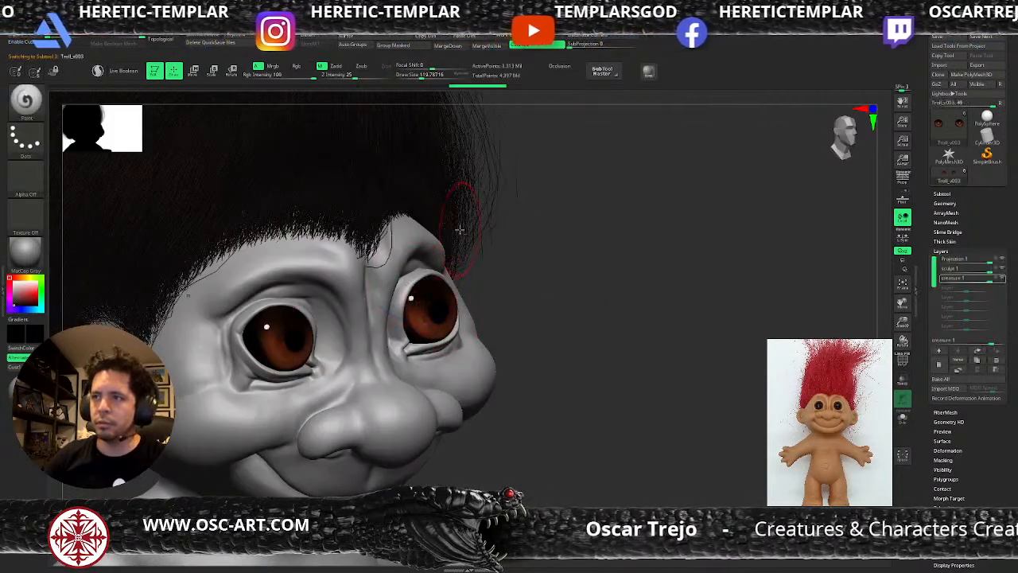
{"action": "key", "text": "shift+f"}
{"action": "key", "text": "shift+f"}
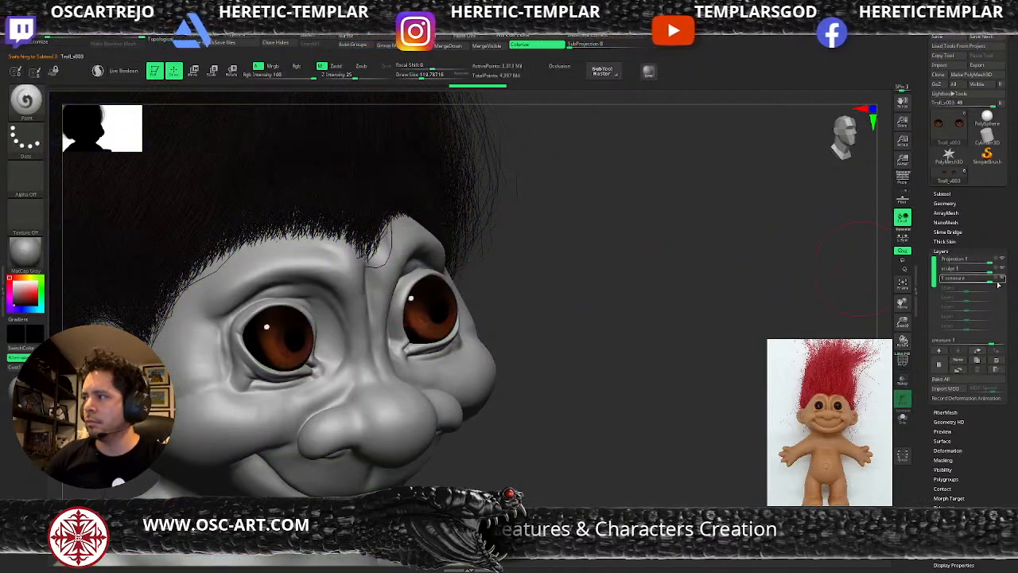
{"action": "left_click_drag", "start_coordinate": [605, 249], "coordinate": [552, 50]}
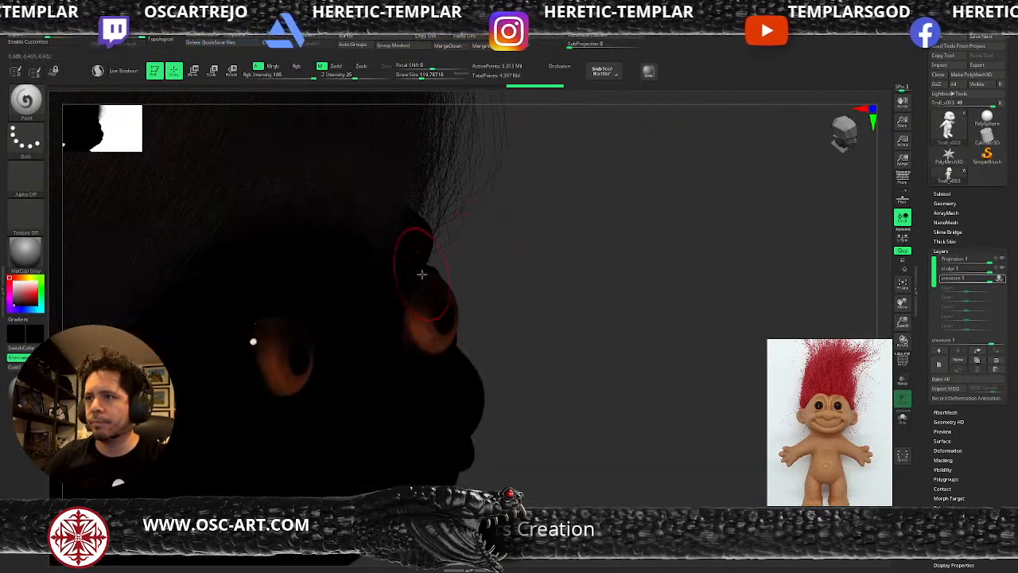
{"action": "left_click", "coordinate": [10, 278]}
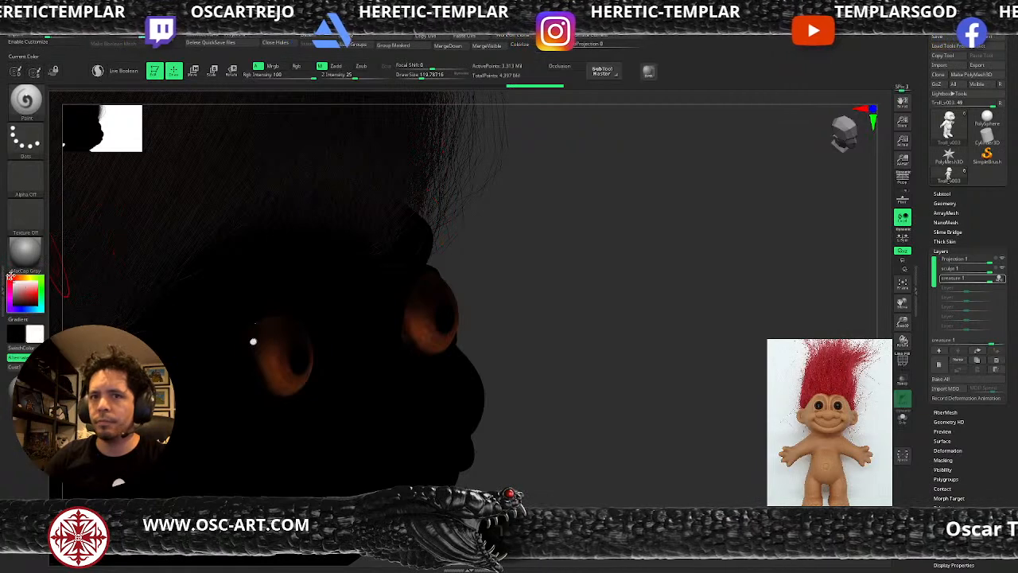
- Reshape the upper eyelid with the Move brush, with RGB painting turned off
{"action": "key", "text": "b"}
{"action": "key", "text": "m"}
{"action": "key", "text": "v"}
{"action": "mouse_move", "coordinate": [420, 281]}
{"action": "left_mouse_down"}
{"action": "mouse_move", "coordinate": [466, 284]}
{"action": "mouse_move", "coordinate": [418, 304]}
{"action": "left_mouse_up"}
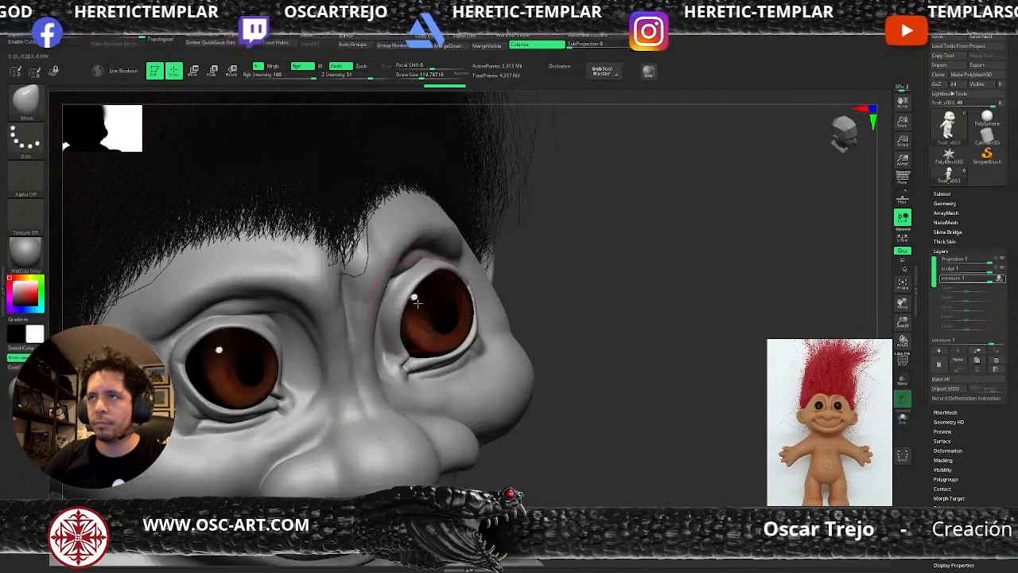
{"action": "key", "text": "ctrl"}
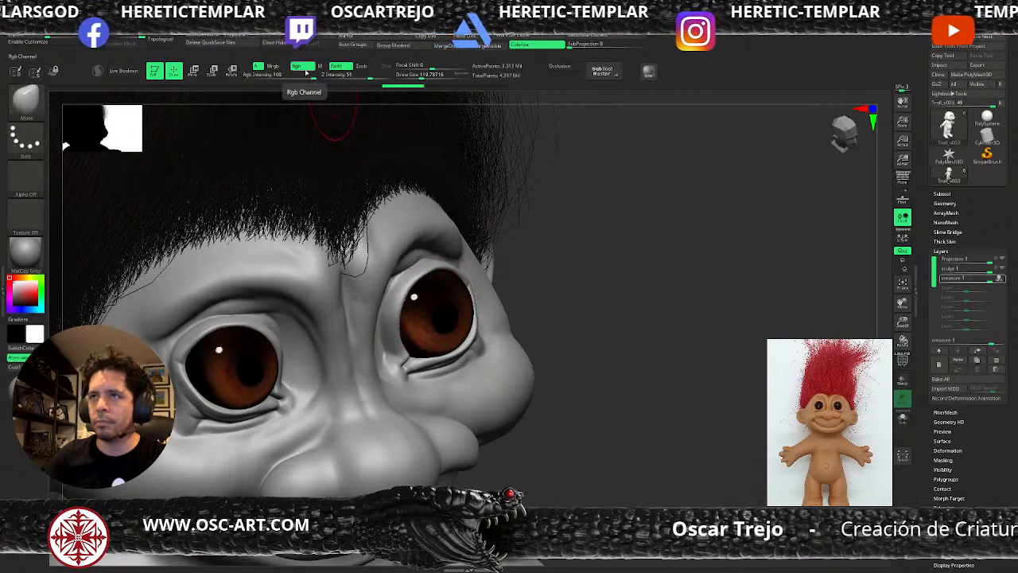
{"action": "left_click_drag", "start_coordinate": [546, 163], "coordinate": [498, 248]}
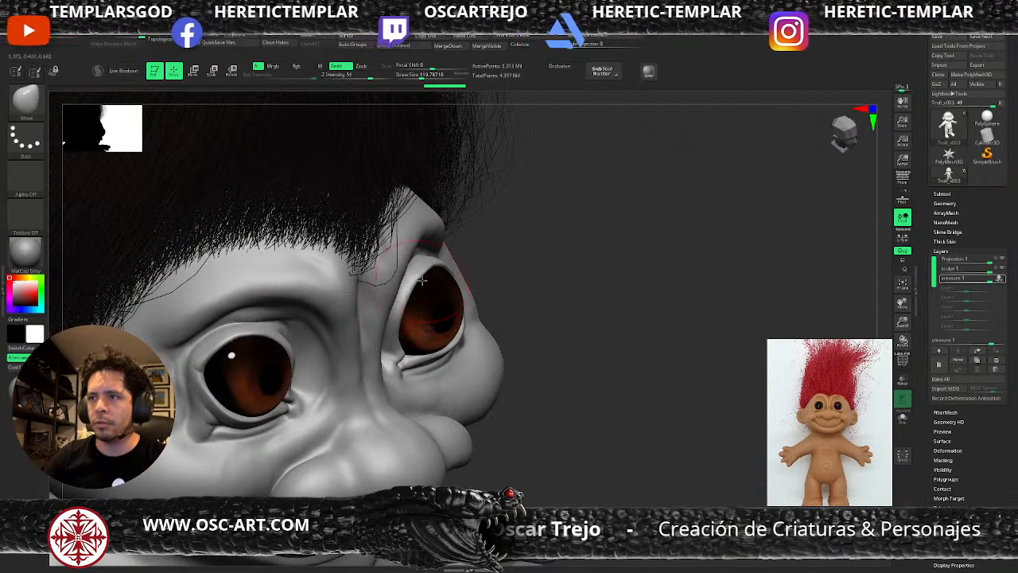
{"action": "mouse_move", "coordinate": [568, 278]}
{"action": "left_mouse_down", "text": "alt"}
{"action": "mouse_move", "coordinate": [535, 238]}
{"action": "mouse_move", "coordinate": [559, 245]}
{"action": "mouse_move", "coordinate": [552, 273]}
{"action": "mouse_move", "coordinate": [534, 248]}
{"action": "left_mouse_up", "text": "alt"}
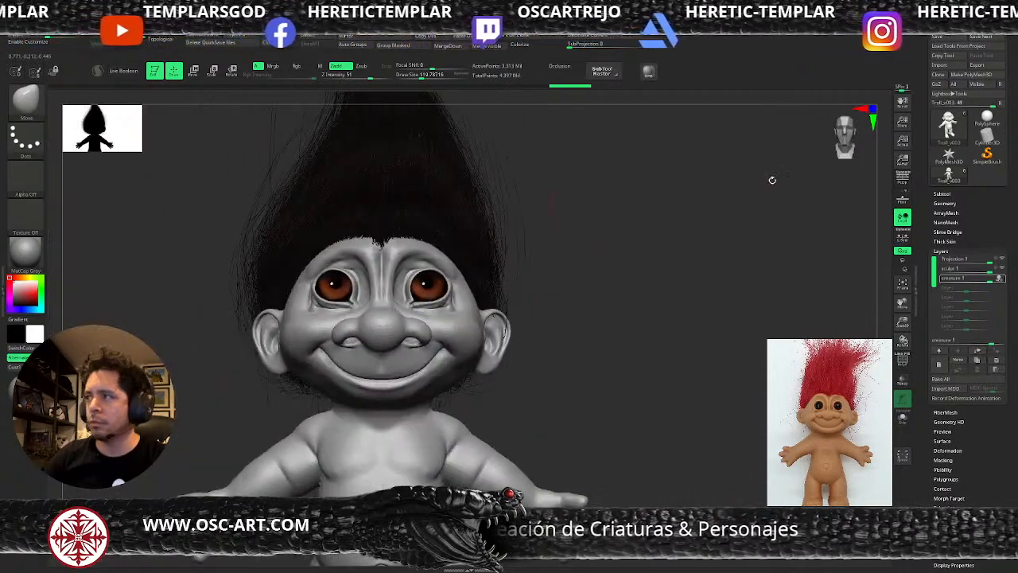
- Hide the hair fibers subtool so the bare head can be sculpted
{"action": "left_click", "coordinate": [945, 194]}
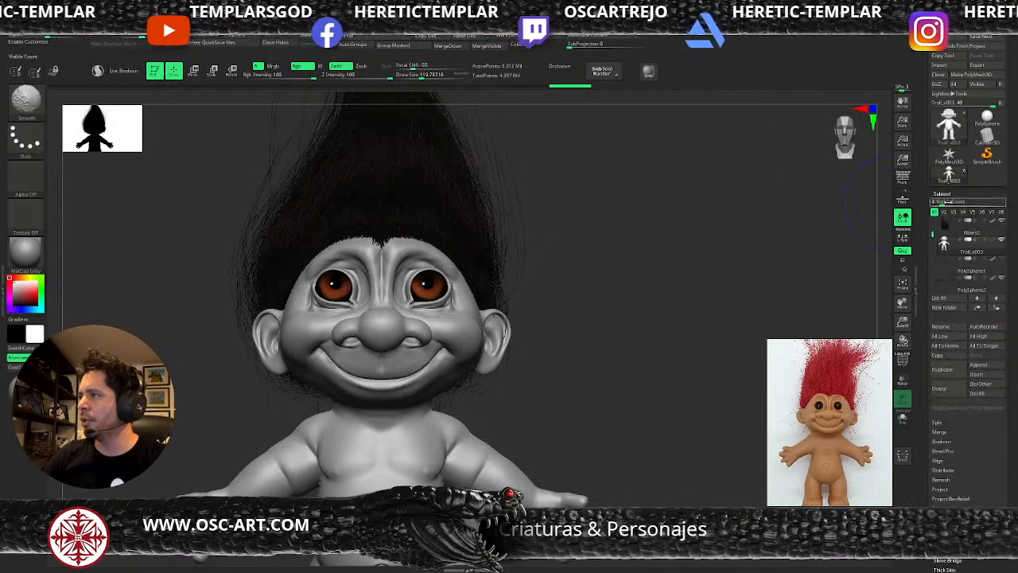
{"action": "left_click", "coordinate": [1003, 222]}
{"action": "left_click_drag", "start_coordinate": [493, 216], "coordinate": [616, 303], "text": "alt"}
{"action": "left_click_drag", "start_coordinate": [563, 209], "coordinate": [132, 277]}
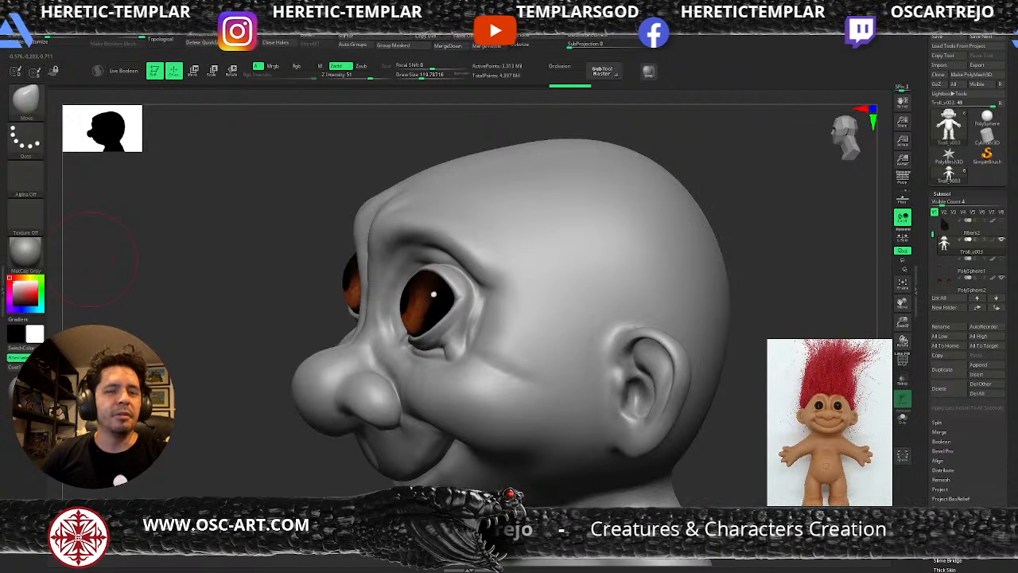
- Drop the body two subdivision levels and carve creases around the outer eye with a resized DamStandard brush
{"action": "mouse_move", "coordinate": [242, 287]}
{"action": "left_mouse_down"}
{"action": "mouse_move", "coordinate": [243, 266]}
{"action": "mouse_move", "coordinate": [249, 295]}
{"action": "mouse_move", "coordinate": [217, 313]}
{"action": "mouse_move", "coordinate": [284, 310]}
{"action": "left_mouse_up"}
{"action": "key", "text": "shift+d"}
{"action": "key", "text": "shift+d"}
{"action": "key", "text": "b"}
{"action": "key", "text": "d"}
{"action": "key", "text": "s"}
{"action": "key", "text": "s"}
{"action": "mouse_move", "coordinate": [409, 304]}
{"action": "left_mouse_down"}
{"action": "mouse_move", "coordinate": [392, 305]}
{"action": "mouse_move", "coordinate": [448, 299]}
{"action": "mouse_move", "coordinate": [559, 373]}
{"action": "mouse_move", "coordinate": [601, 364]}
{"action": "mouse_move", "coordinate": [565, 409]}
{"action": "mouse_move", "coordinate": [564, 481]}
{"action": "left_mouse_up"}
{"action": "key", "text": "s"}
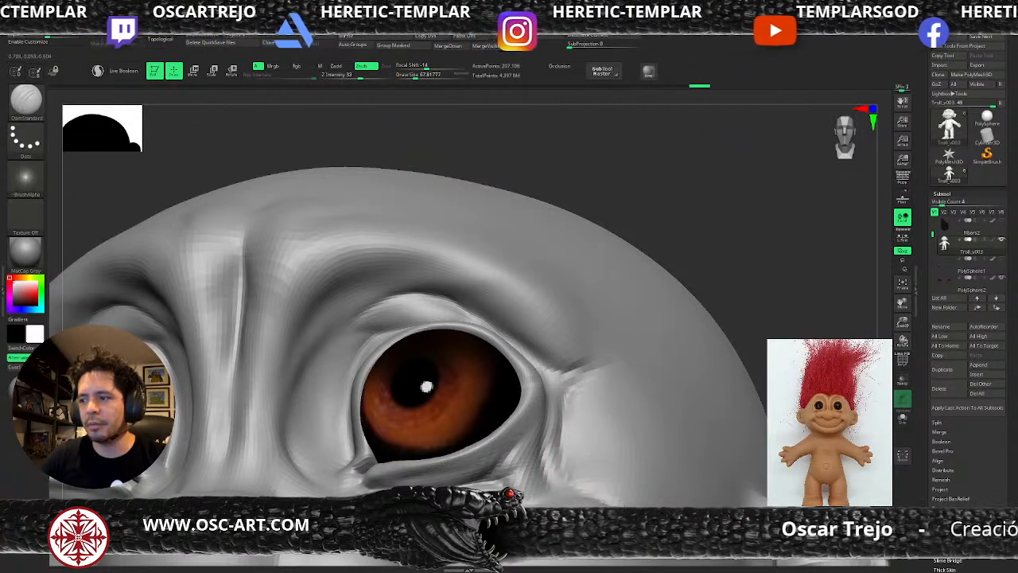
- Build up the skin folds beside and below the outer eye corner with a resized ClayBuildup brush
{"action": "key", "text": "b"}
{"action": "key", "text": "s"}
{"action": "key", "text": "t"}
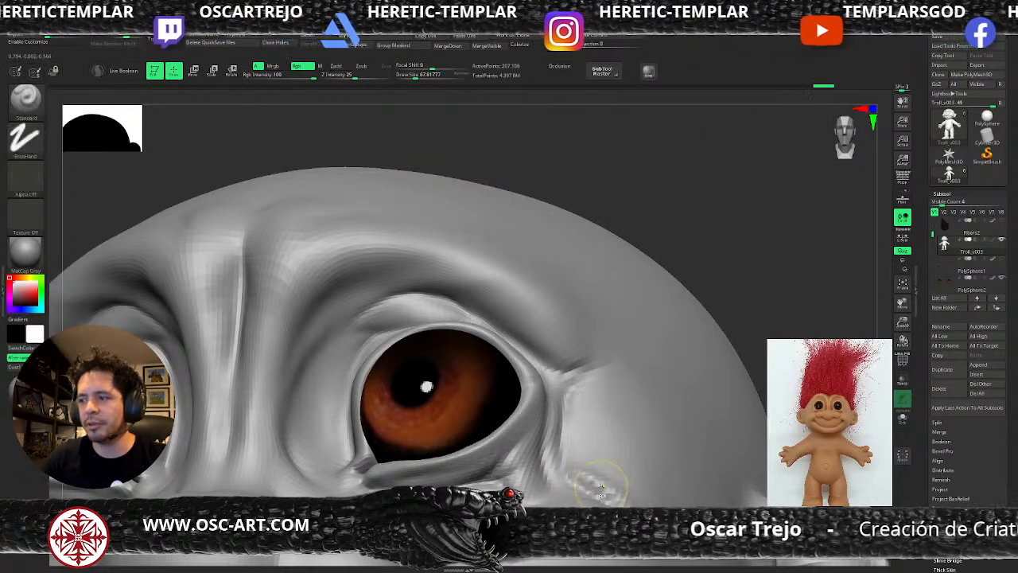
{"action": "key", "text": "b"}
{"action": "key", "text": "c"}
{"action": "key", "text": "b"}
{"action": "key", "text": "s"}
{"action": "mouse_move", "coordinate": [584, 477]}
{"action": "left_mouse_down"}
{"action": "mouse_move", "coordinate": [613, 470]}
{"action": "mouse_move", "coordinate": [601, 420]}
{"action": "mouse_move", "coordinate": [628, 425]}
{"action": "left_mouse_up"}
{"action": "mouse_move", "coordinate": [666, 409]}
{"action": "right_mouse_down", "text": "alt"}
{"action": "mouse_move", "coordinate": [684, 289]}
{"action": "mouse_move", "coordinate": [703, 387]}
{"action": "mouse_move", "coordinate": [665, 302]}
{"action": "mouse_move", "coordinate": [632, 354]}
{"action": "right_mouse_up", "text": "alt"}
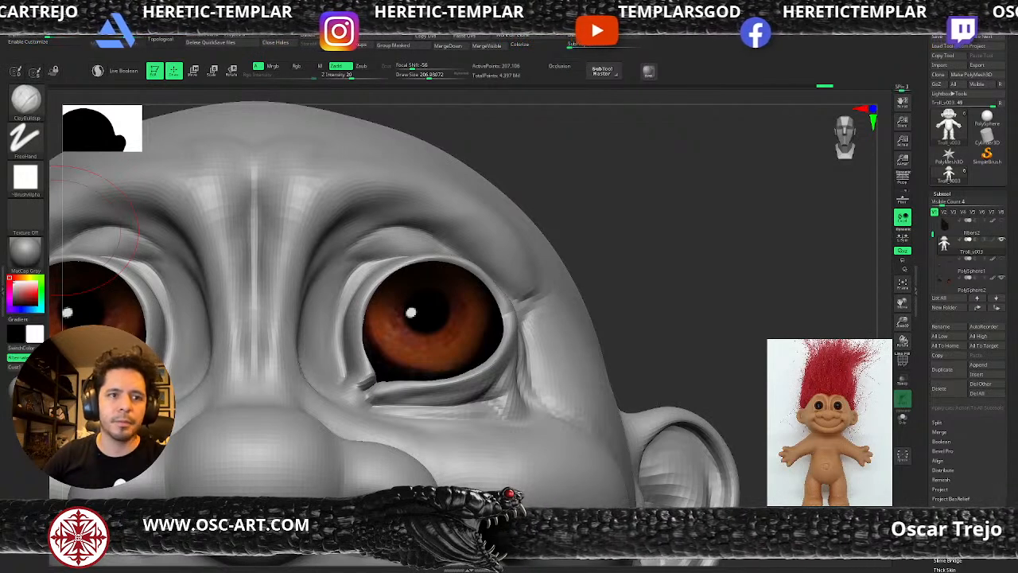
- Refine the facial folds around the nose with ClayBuildup and smaller DamStandard strokes
{"action": "key", "text": "f"}
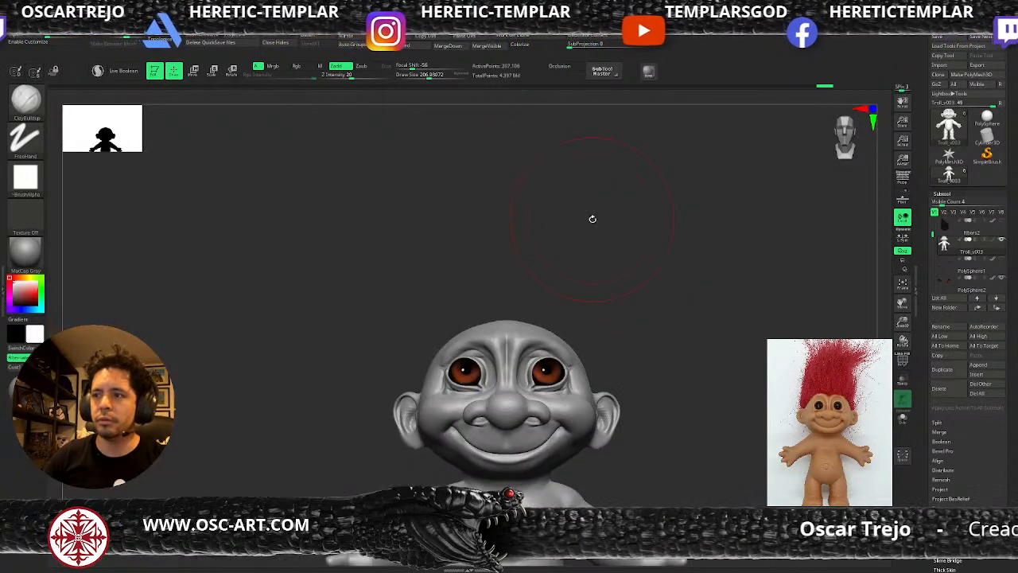
{"action": "left_click_drag", "start_coordinate": [606, 234], "coordinate": [629, 317], "text": "alt"}
{"action": "key", "text": "s"}
{"action": "mouse_move", "coordinate": [466, 396]}
{"action": "left_mouse_down"}
{"action": "mouse_move", "coordinate": [401, 404]}
{"action": "mouse_move", "coordinate": [466, 401]}
{"action": "mouse_move", "coordinate": [477, 391]}
{"action": "left_mouse_up"}
{"action": "key", "text": "b"}
{"action": "key", "text": "d"}
{"action": "key", "text": "s"}
{"action": "left_click_drag", "start_coordinate": [652, 286], "coordinate": [573, 294]}
{"action": "key", "text": "s"}
{"action": "mouse_move", "coordinate": [479, 388]}
{"action": "left_mouse_down"}
{"action": "mouse_move", "coordinate": [513, 376]}
{"action": "mouse_move", "coordinate": [548, 343]}
{"action": "mouse_move", "coordinate": [522, 364]}
{"action": "mouse_move", "coordinate": [545, 364]}
{"action": "mouse_move", "coordinate": [515, 399]}
{"action": "mouse_move", "coordinate": [476, 396]}
{"action": "left_mouse_up"}
{"action": "key", "text": "s"}
- Carve short vertical creases along the centre of the face with DamStandard and check them from above and below
{"action": "key", "text": "s"}
{"action": "mouse_move", "coordinate": [384, 291]}
{"action": "left_mouse_down"}
{"action": "mouse_move", "coordinate": [365, 337]}
{"action": "mouse_move", "coordinate": [379, 377]}
{"action": "left_mouse_up"}
{"action": "left_click_drag", "start_coordinate": [364, 324], "coordinate": [374, 363]}
{"action": "left_click_drag", "start_coordinate": [750, 244], "coordinate": [663, 198], "text": "shift"}
{"action": "mouse_move", "coordinate": [532, 305]}
{"action": "left_mouse_down", "text": "alt"}
{"action": "mouse_move", "coordinate": [570, 234]}
{"action": "mouse_move", "coordinate": [505, 220]}
{"action": "mouse_move", "coordinate": [522, 240]}
{"action": "left_mouse_up", "text": "alt"}
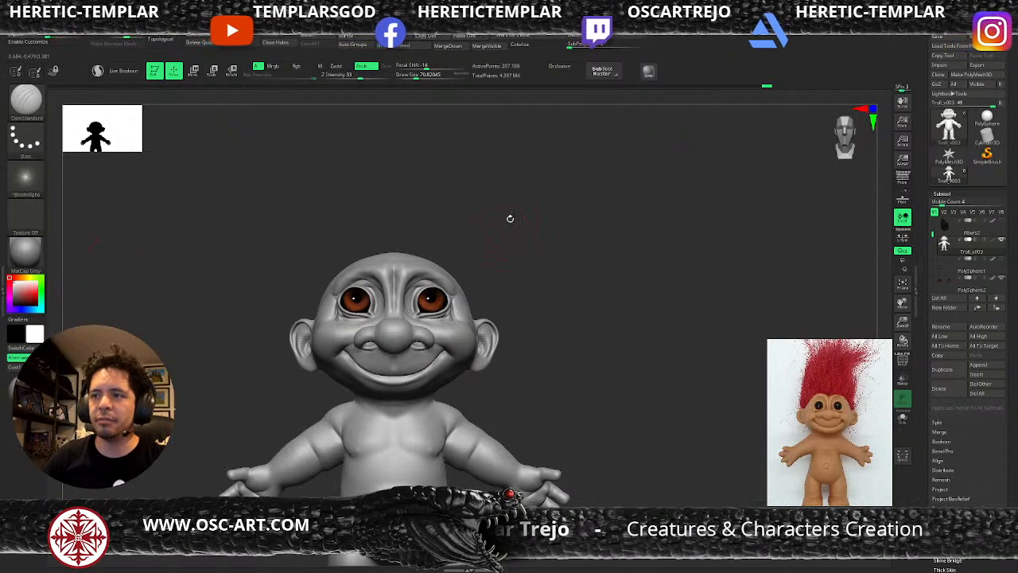
{"action": "left_click_drag", "start_coordinate": [510, 224], "coordinate": [518, 234]}
{"action": "left_click_drag", "start_coordinate": [579, 218], "coordinate": [648, 278]}
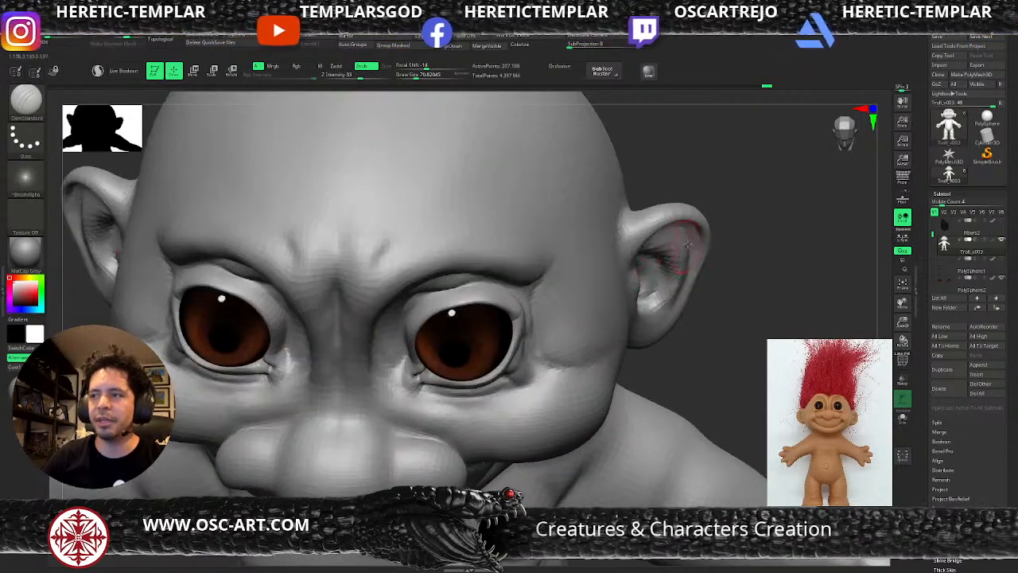
{"action": "left_click_drag", "start_coordinate": [728, 186], "coordinate": [715, 162]}
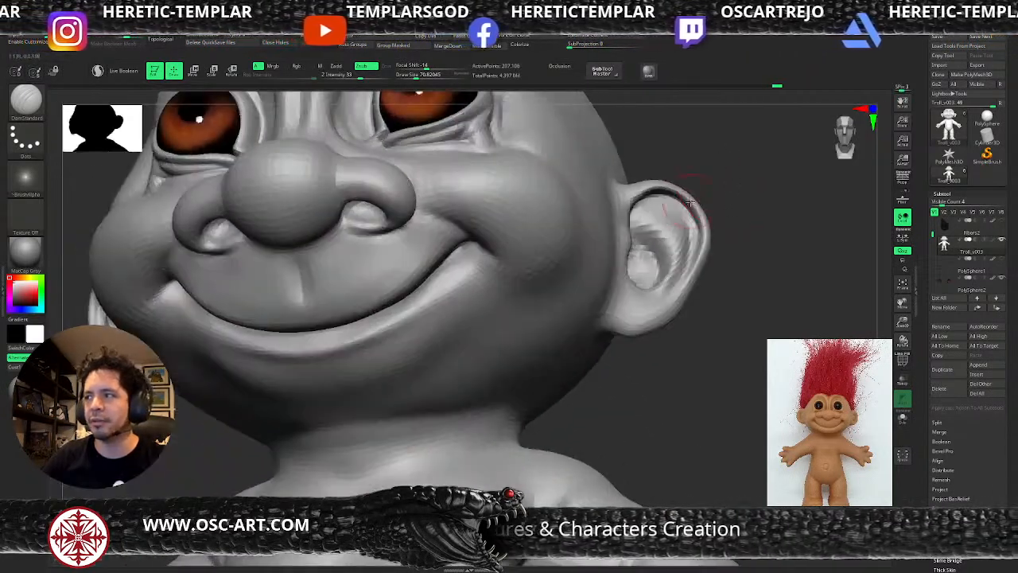
- Build up the inner ear with the Standard brush and smooth the area above the earlobe
{"action": "key", "text": "b"}
{"action": "key", "text": "s"}
{"action": "key", "text": "t"}
{"action": "mouse_move", "coordinate": [647, 213]}
{"action": "left_mouse_down"}
{"action": "mouse_move", "coordinate": [675, 254]}
{"action": "mouse_move", "coordinate": [656, 294]}
{"action": "left_mouse_up"}
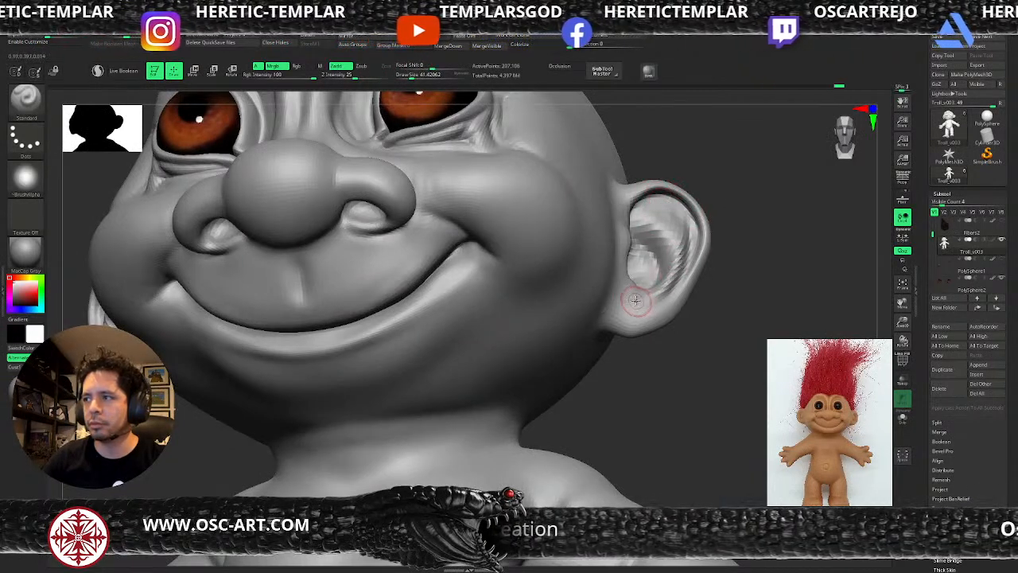
{"action": "key", "text": "b"}
{"action": "key", "text": "d"}
{"action": "key", "text": "s"}
{"action": "key", "text": "shift"}
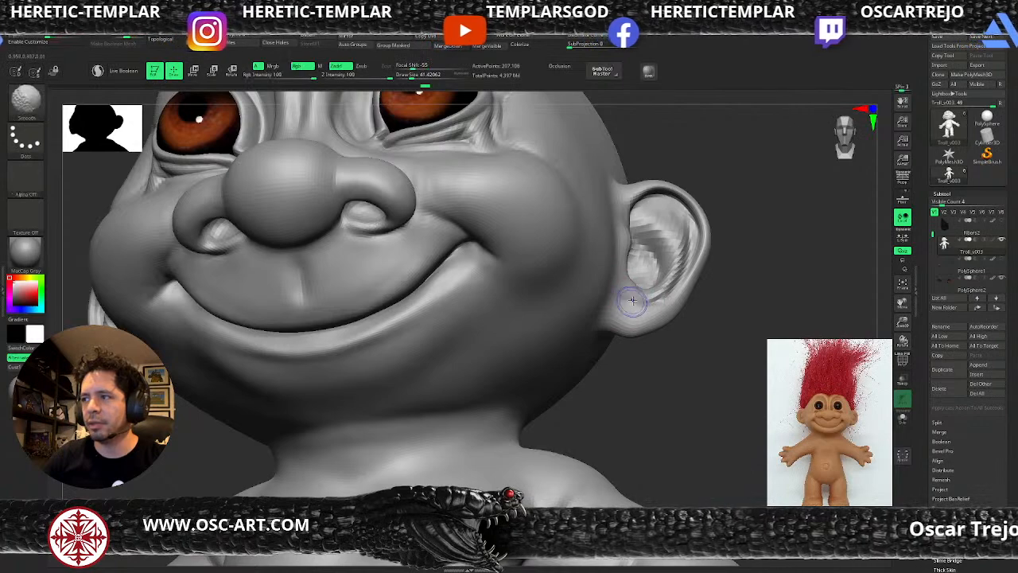
{"action": "left_click_drag", "start_coordinate": [632, 299], "coordinate": [639, 296], "text": "shift"}
- Select the DamStandard brush, set its draw size to 112, and frame the whole head from the front
{"action": "mouse_move", "coordinate": [689, 358]}
{"action": "right_mouse_down", "text": "ctrl"}
{"action": "mouse_move", "coordinate": [694, 293]}
{"action": "mouse_move", "coordinate": [732, 342]}
{"action": "mouse_move", "coordinate": [740, 413]}
{"action": "right_mouse_up", "text": "ctrl"}
{"action": "key", "text": "b"}
{"action": "key", "text": "m"}
{"action": "key", "text": "v"}
{"action": "key", "text": "b"}
{"action": "key", "text": "d"}
{"action": "key", "text": "s"}
{"action": "key", "text": "s"}
{"action": "left_click_drag", "start_coordinate": [467, 272], "coordinate": [469, 272]}
{"action": "mouse_move", "coordinate": [614, 342]}
{"action": "right_mouse_down"}
{"action": "mouse_move", "coordinate": [668, 298]}
{"action": "mouse_move", "coordinate": [697, 299]}
{"action": "right_mouse_up"}
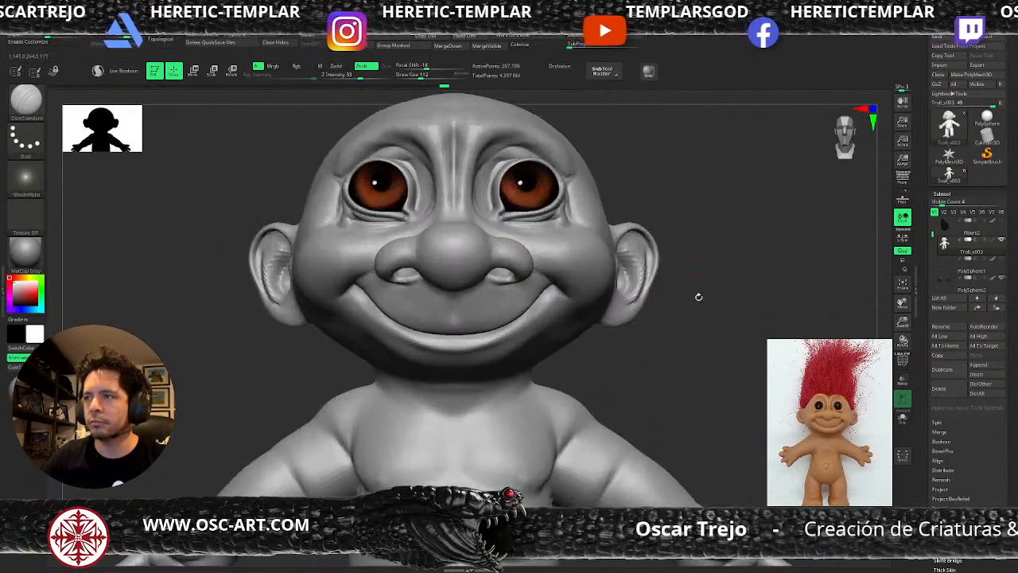
- Stop recording the creature layer on the full-resolution body and hide that layer
{"action": "scroll", "coordinate": [920, 248], "scroll_direction": "down", "scroll_amount": 5}
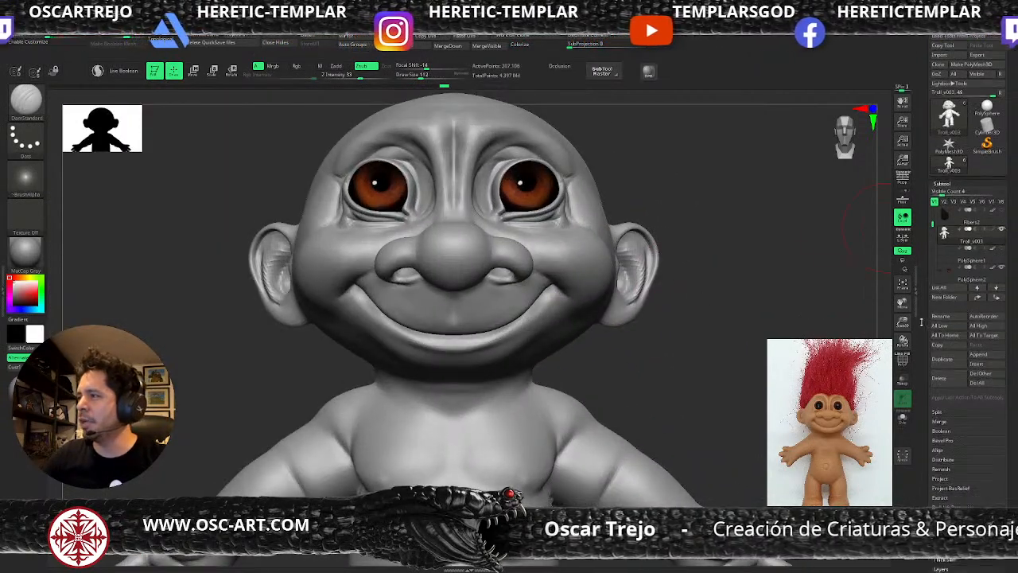
{"action": "scroll", "coordinate": [920, 248], "scroll_direction": "down", "scroll_amount": 3}
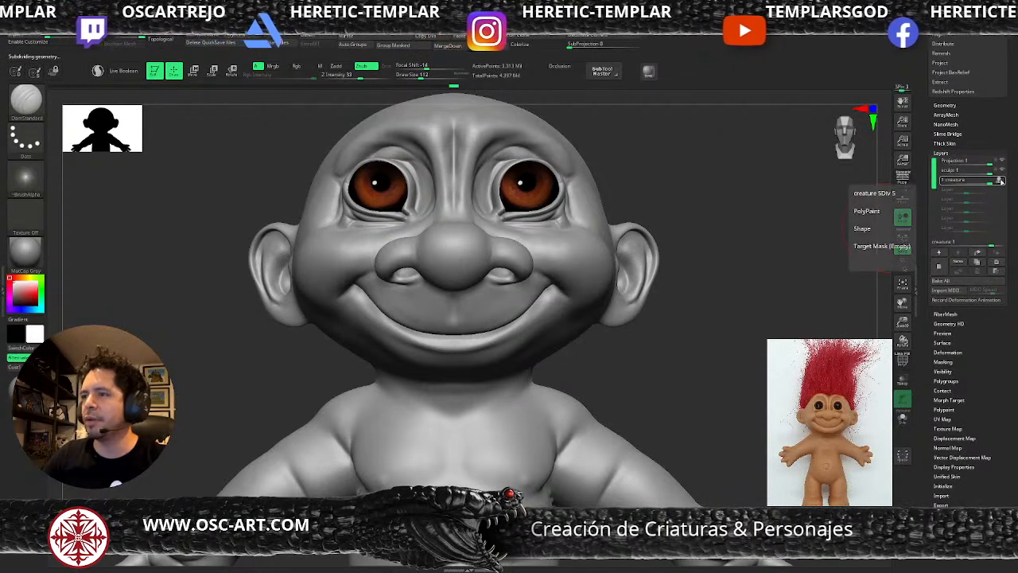
{"action": "left_click", "coordinate": [1002, 181]}
{"action": "left_click", "coordinate": [1002, 181]}
{"action": "left_click", "coordinate": [1002, 181]}
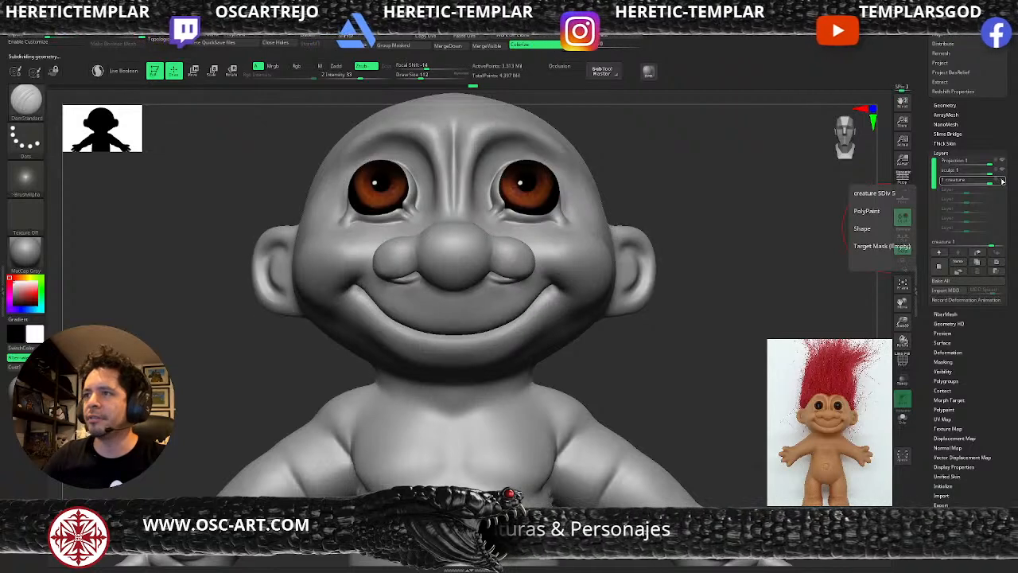
- Add a new sculpting layer to the body and name it Serious
{"action": "left_click", "coordinate": [939, 270]}
{"action": "left_click", "coordinate": [954, 263]}
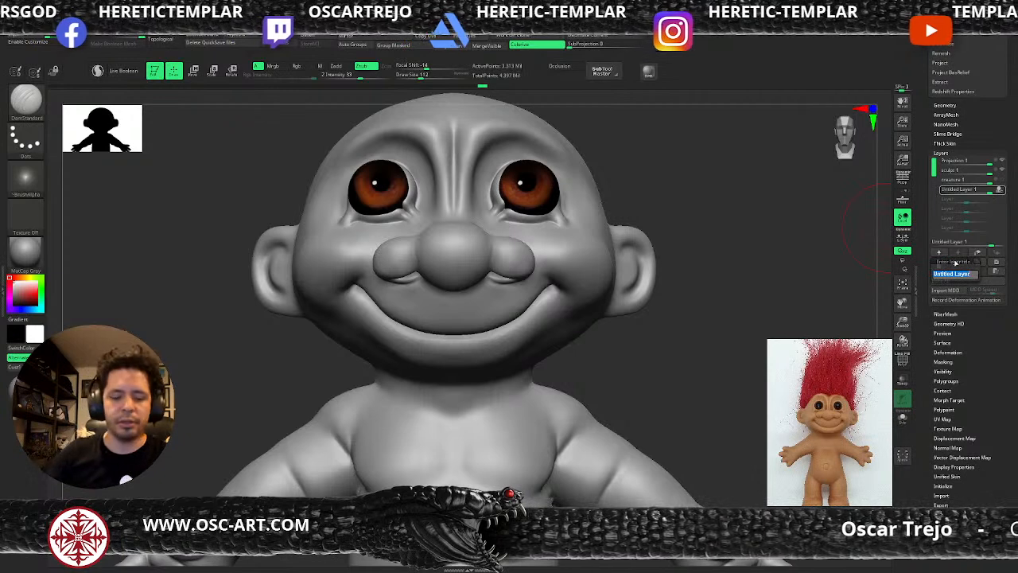
{"action": "type", "text": "serious"}
{"action": "key", "text": "Return"}
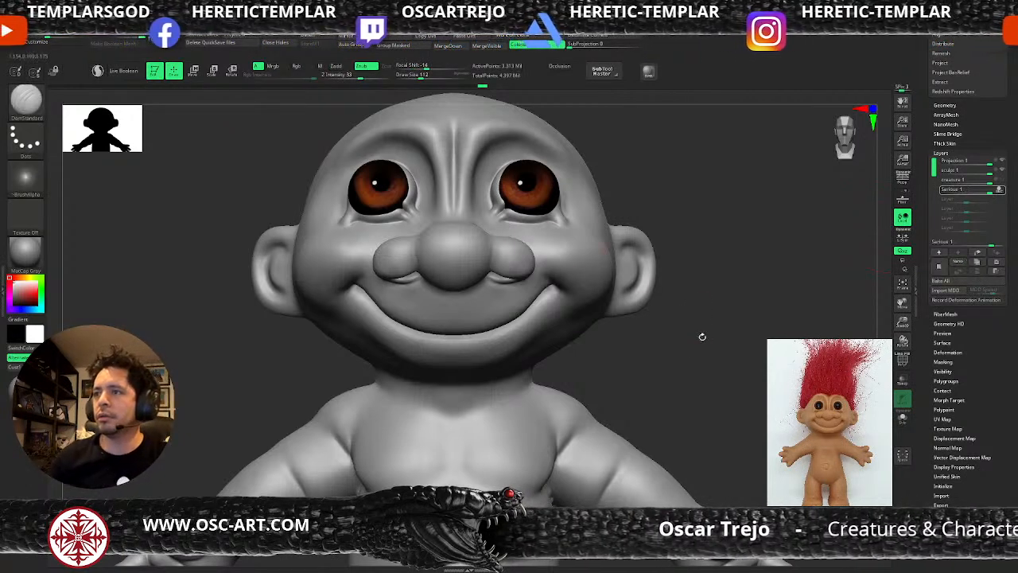
- Drop the body four subdivision levels and flatten the smile by lowering the mouth corners with the Move brush
{"action": "key", "text": "shift+d"}
{"action": "key", "text": "shift+d"}
{"action": "key", "text": "shift+d"}
{"action": "key", "text": "shift+d"}
{"action": "left_click_drag", "start_coordinate": [618, 351], "coordinate": [777, 264], "text": "shift"}
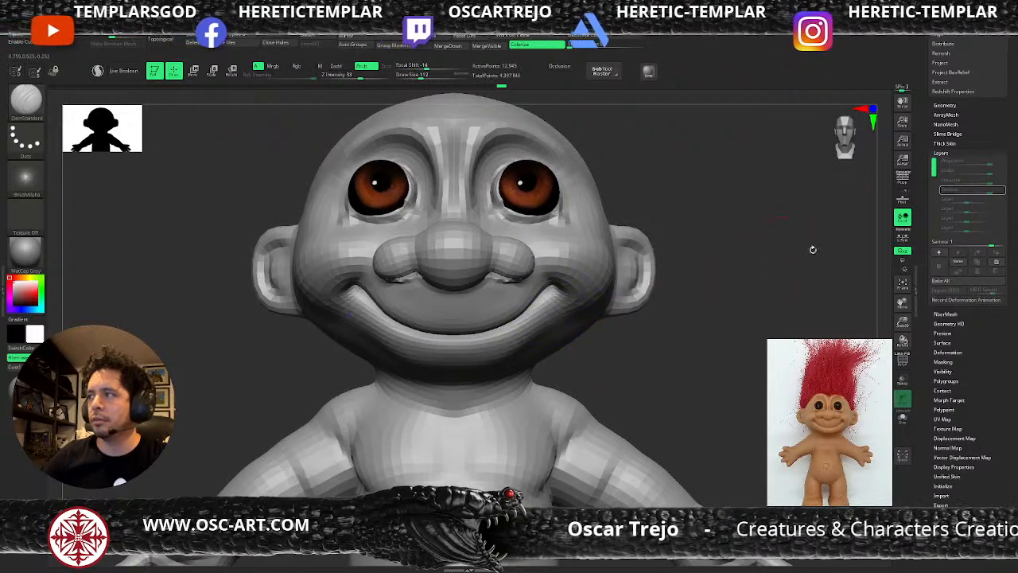
{"action": "mouse_move", "coordinate": [559, 292]}
{"action": "left_mouse_down"}
{"action": "mouse_move", "coordinate": [568, 302]}
{"action": "mouse_move", "coordinate": [530, 323]}
{"action": "left_mouse_up"}
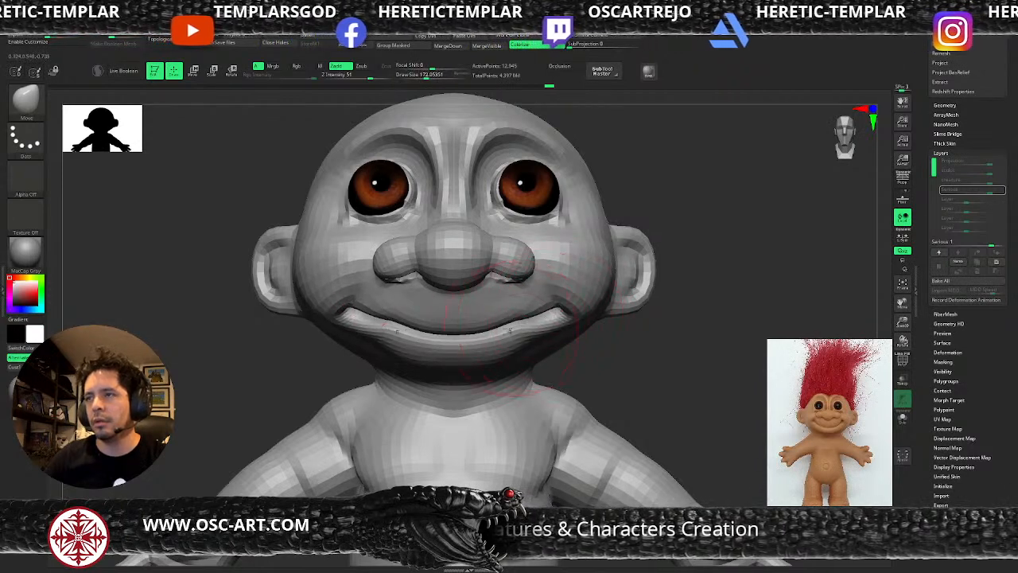
{"action": "key", "text": "s"}
{"action": "left_click_drag", "start_coordinate": [463, 341], "coordinate": [486, 333]}
{"action": "mouse_move", "coordinate": [513, 330]}
{"action": "left_mouse_down"}
{"action": "mouse_move", "coordinate": [566, 323]}
{"action": "mouse_move", "coordinate": [525, 338]}
{"action": "left_mouse_up"}
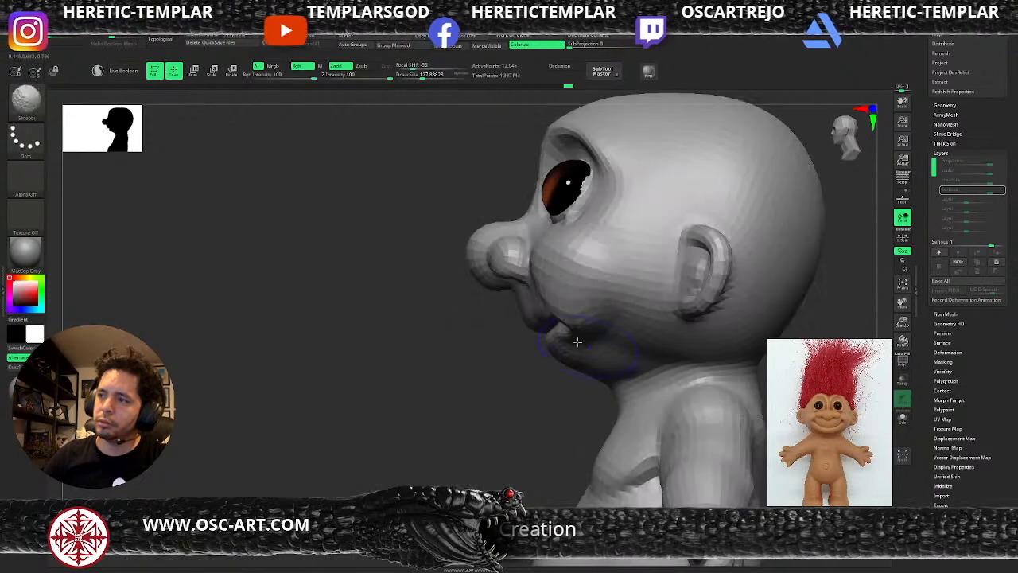
- Adjust the lip line and mouth corners from the side and front with a resized Move brush
{"action": "left_click_drag", "start_coordinate": [446, 384], "coordinate": [418, 389], "text": "alt"}
{"action": "left_click_drag", "start_coordinate": [340, 378], "coordinate": [397, 383]}
{"action": "key", "text": "s"}
{"action": "left_click_drag", "start_coordinate": [547, 330], "coordinate": [539, 327]}
{"action": "left_click_drag", "start_coordinate": [478, 316], "coordinate": [478, 323]}
- Refine the lip shapes at the mouth corner with the Move Topological and Inflate brushes
{"action": "key", "text": "b"}
{"action": "key", "text": "s"}
{"action": "key", "text": "t"}
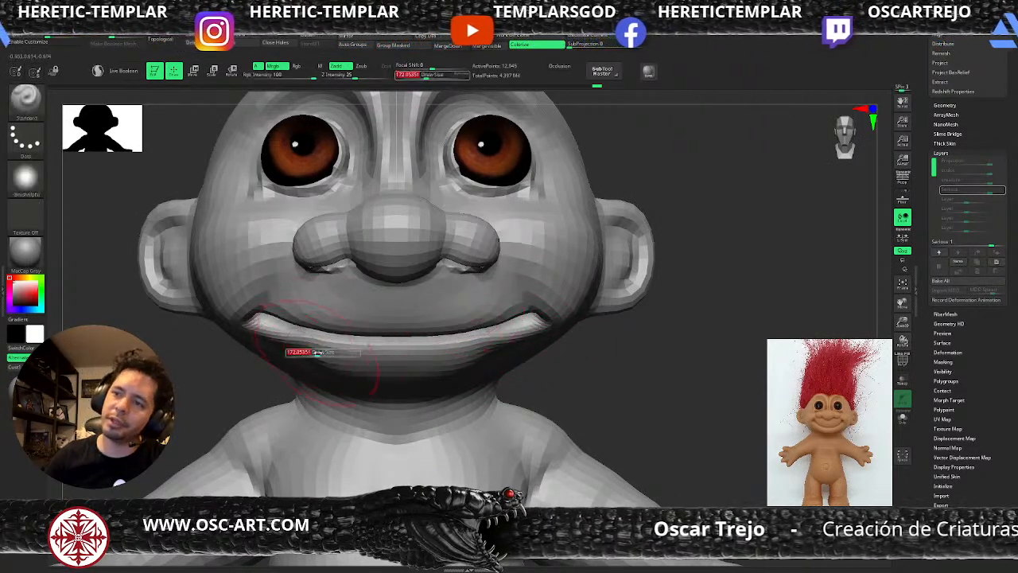
{"action": "left_click_drag", "start_coordinate": [570, 358], "coordinate": [521, 322]}
{"action": "key", "text": "b"}
{"action": "key", "text": "m"}
{"action": "key", "text": "t"}
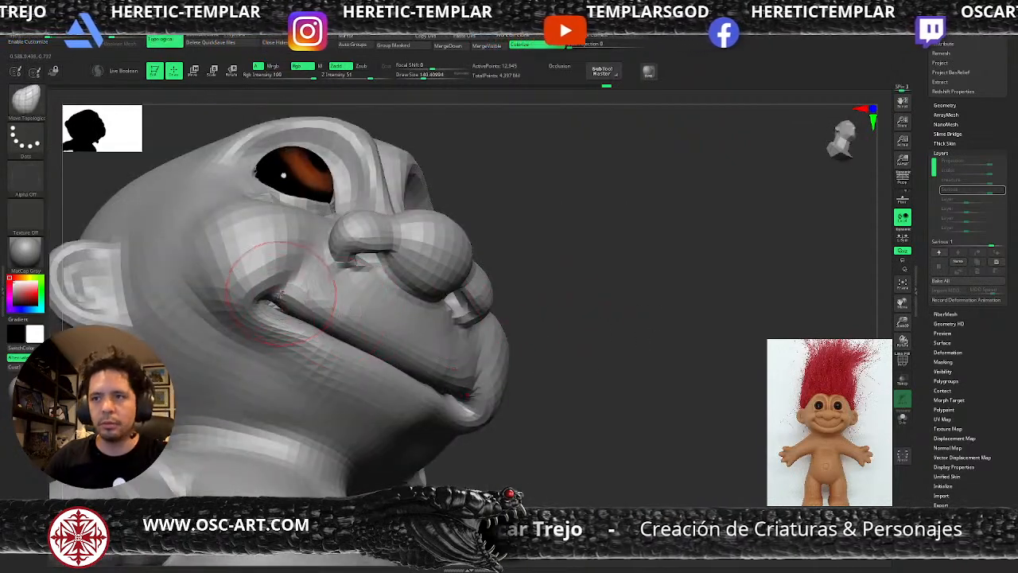
{"action": "key", "text": "b"}
{"action": "key", "text": "i"}
{"action": "key", "text": "n"}
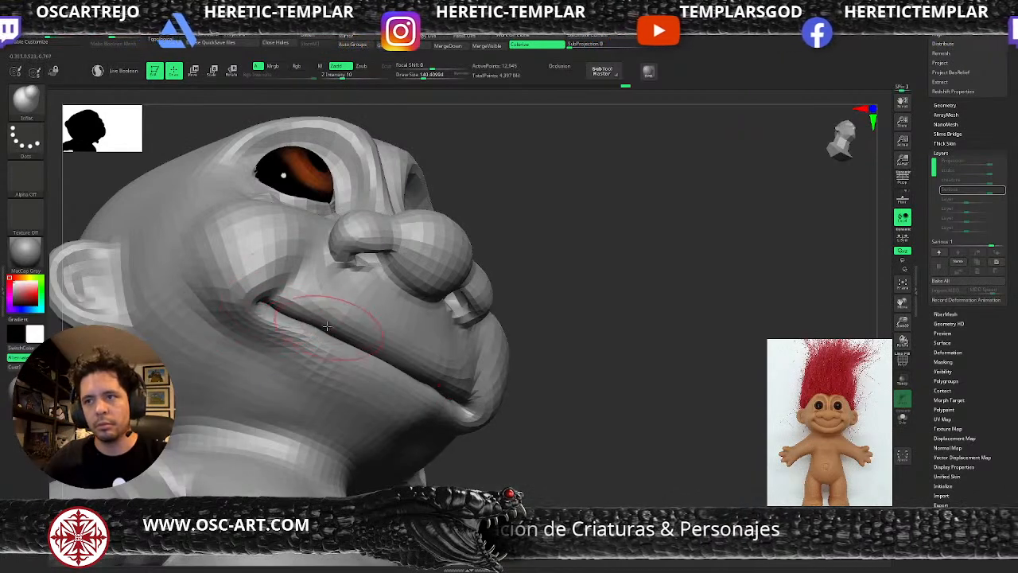
- Reposition the mouth corner and lower lip in side view with a smaller Move brush
{"action": "key", "text": "b"}
{"action": "key", "text": "m"}
{"action": "key", "text": "v"}
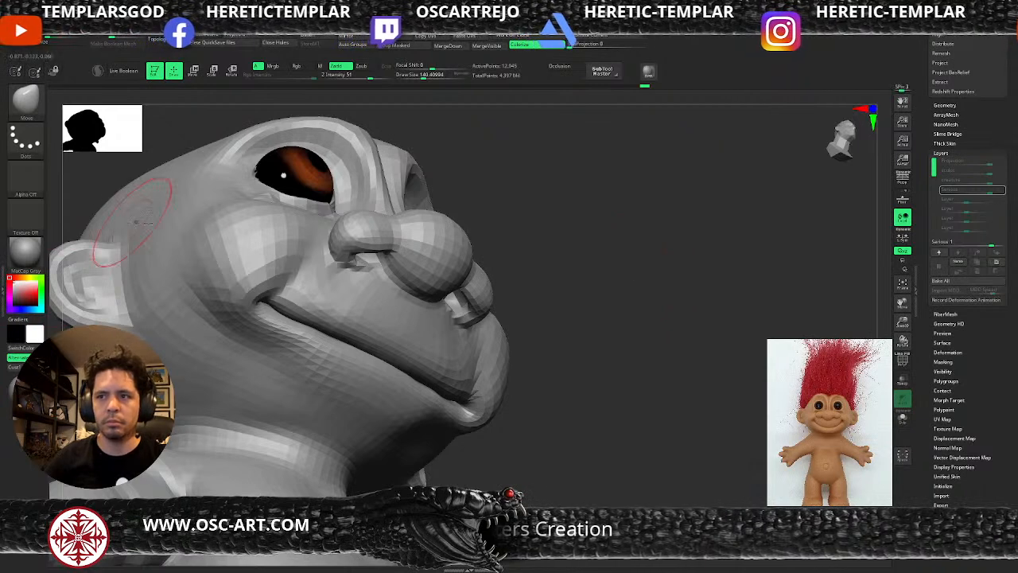
{"action": "key", "text": "s"}
{"action": "left_click_drag", "start_coordinate": [309, 315], "coordinate": [334, 334]}
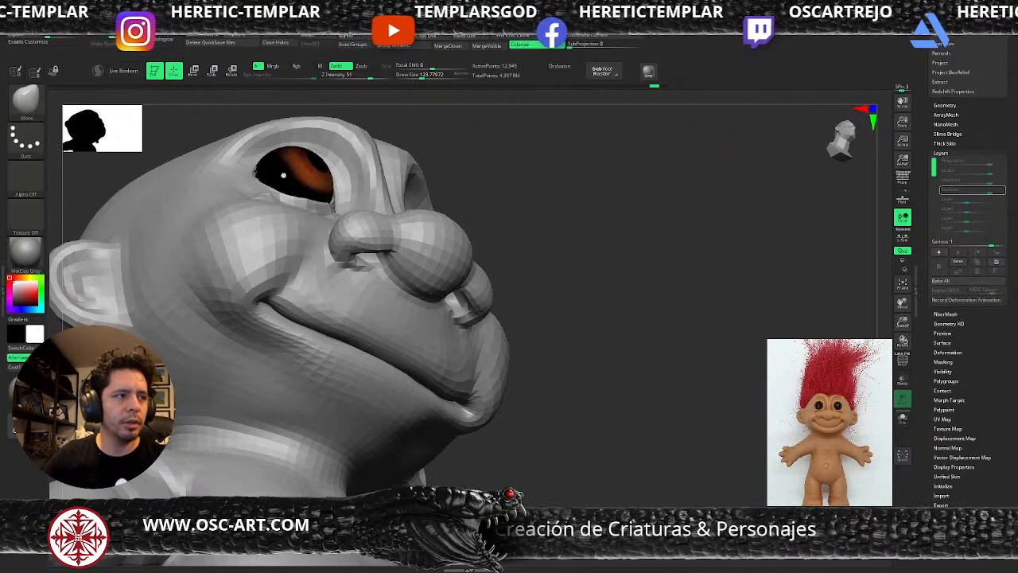
{"action": "left_click_drag", "start_coordinate": [617, 274], "coordinate": [659, 346]}
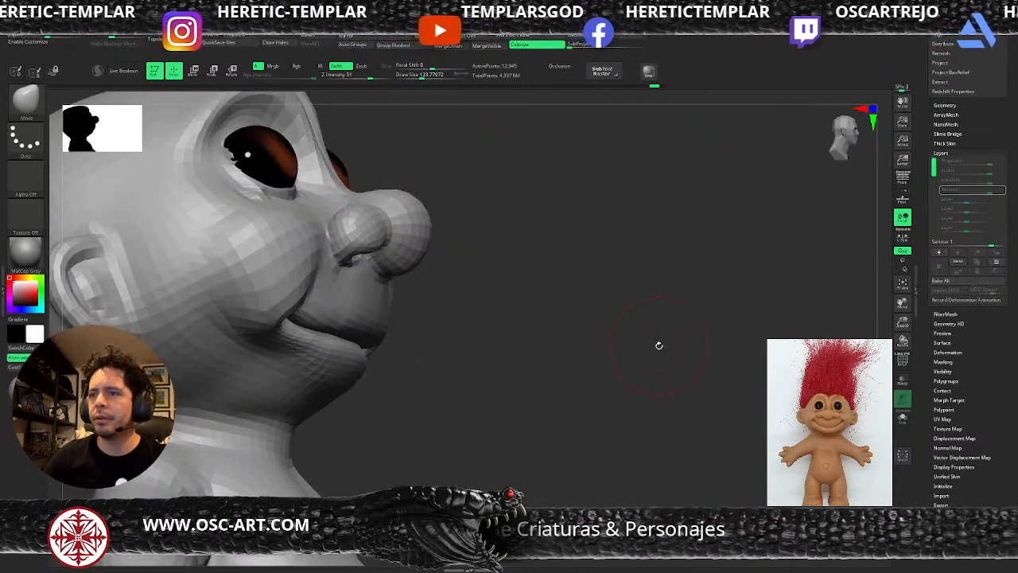
{"action": "mouse_move", "coordinate": [454, 342]}
{"action": "left_mouse_down"}
{"action": "mouse_move", "coordinate": [474, 344]}
{"action": "mouse_move", "coordinate": [452, 342]}
{"action": "left_mouse_up"}
{"action": "left_click_drag", "start_coordinate": [306, 329], "coordinate": [287, 316]}
{"action": "left_click_drag", "start_coordinate": [352, 338], "coordinate": [371, 340]}
- Adjust the mouth corners and surrounding cheeks in front view with the Move brush
{"action": "left_click_drag", "start_coordinate": [487, 352], "coordinate": [442, 314], "text": "alt"}
{"action": "left_click_drag", "start_coordinate": [584, 329], "coordinate": [524, 363], "text": "shift"}
{"action": "mouse_move", "coordinate": [513, 324]}
{"action": "left_mouse_down"}
{"action": "mouse_move", "coordinate": [498, 319]}
{"action": "mouse_move", "coordinate": [504, 313]}
{"action": "left_mouse_up"}
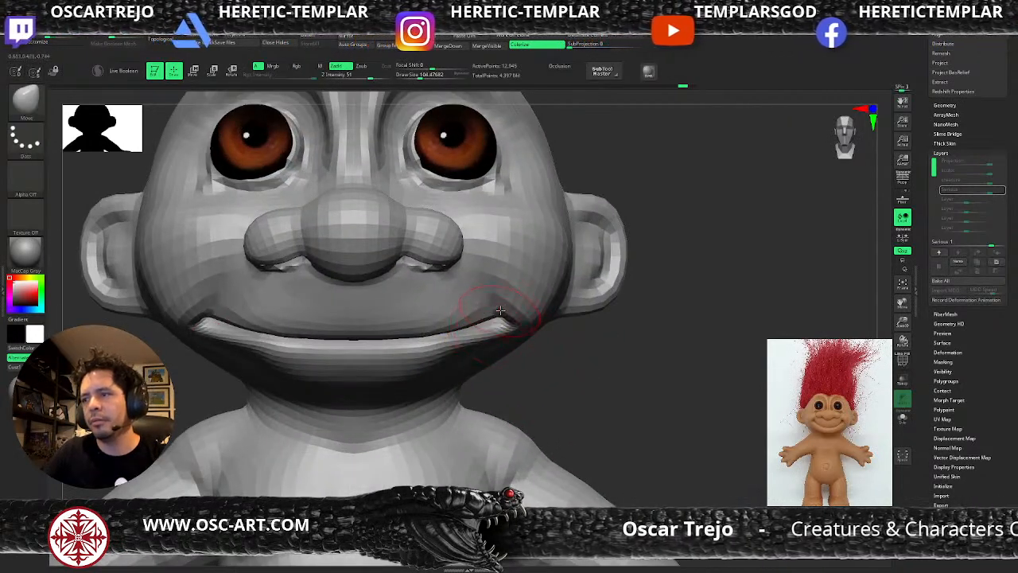
{"action": "key", "text": "ctrl"}
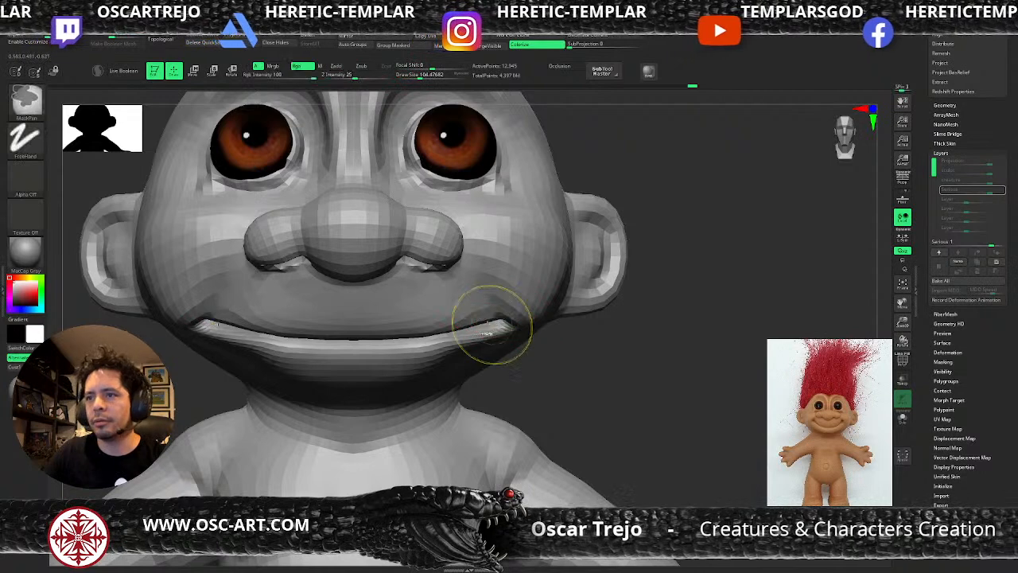
{"action": "left_click_drag", "start_coordinate": [512, 320], "coordinate": [519, 328]}
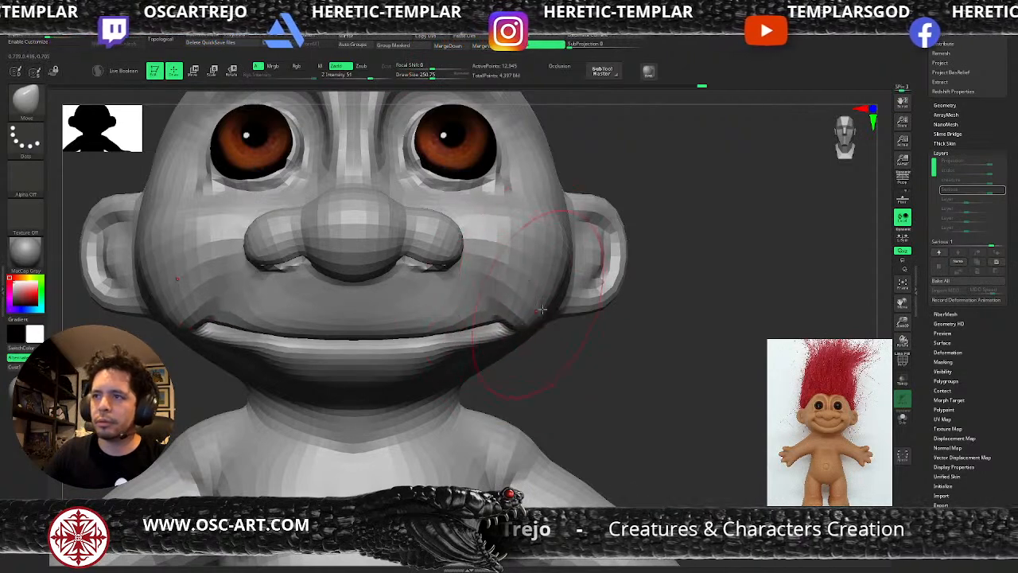
- Drop two subdivision levels and reshape the lower lip from below with a smaller Move brush
{"action": "key", "text": "f"}
{"action": "mouse_move", "coordinate": [659, 311]}
{"action": "left_mouse_down"}
{"action": "mouse_move", "coordinate": [633, 313]}
{"action": "mouse_move", "coordinate": [678, 312]}
{"action": "mouse_move", "coordinate": [671, 252]}
{"action": "left_mouse_up"}
{"action": "key", "text": "f"}
{"action": "key", "text": "bracketleft"}
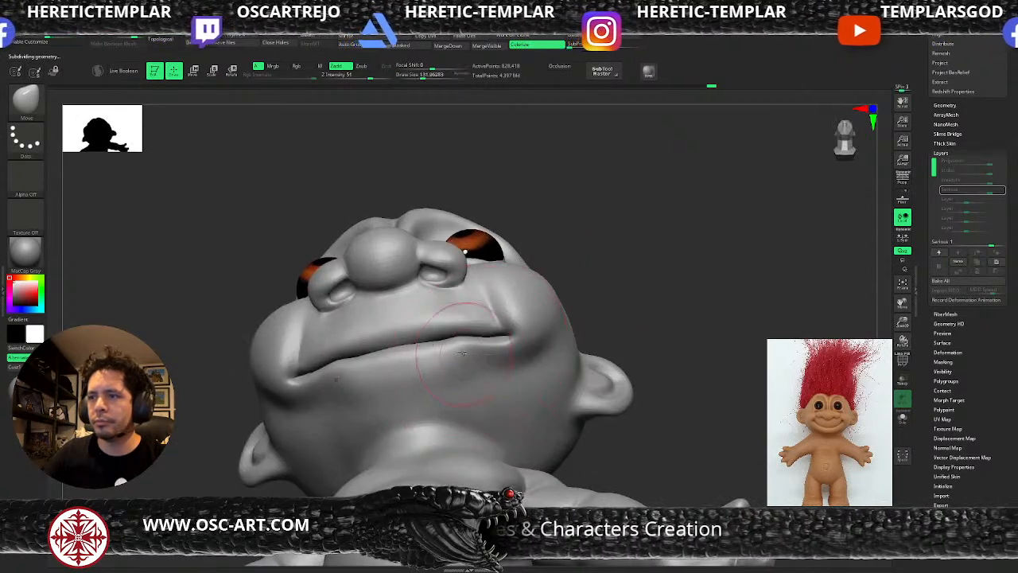
{"action": "key", "text": "shift+d"}
{"action": "key", "text": "shift+d"}
{"action": "key", "text": "bracketleft"}
{"action": "mouse_move", "coordinate": [456, 336]}
{"action": "left_mouse_down"}
{"action": "mouse_move", "coordinate": [445, 344]}
{"action": "mouse_move", "coordinate": [460, 346]}
{"action": "left_mouse_up"}
- Smooth the lower lip line, select the ClayBuildup brush, and return to the front of the head
{"action": "mouse_move", "coordinate": [409, 347]}
{"action": "left_mouse_down", "text": "shift"}
{"action": "mouse_move", "coordinate": [498, 363]}
{"action": "mouse_move", "coordinate": [471, 356]}
{"action": "mouse_move", "coordinate": [531, 354]}
{"action": "mouse_move", "coordinate": [518, 353]}
{"action": "left_mouse_up", "text": "shift"}
{"action": "key", "text": "b"}
{"action": "key", "text": "c"}
{"action": "key", "text": "b"}
{"action": "left_click_drag", "start_coordinate": [675, 334], "coordinate": [631, 268]}
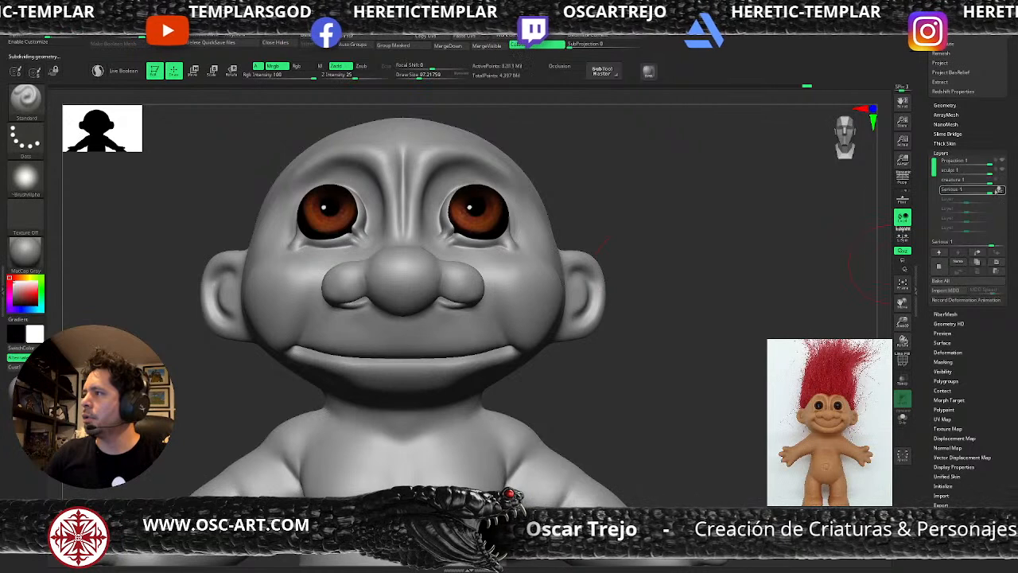
- Set the Serious layer to record and drop four subdivision levels in the front view of the face
{"action": "left_click", "coordinate": [1001, 180]}
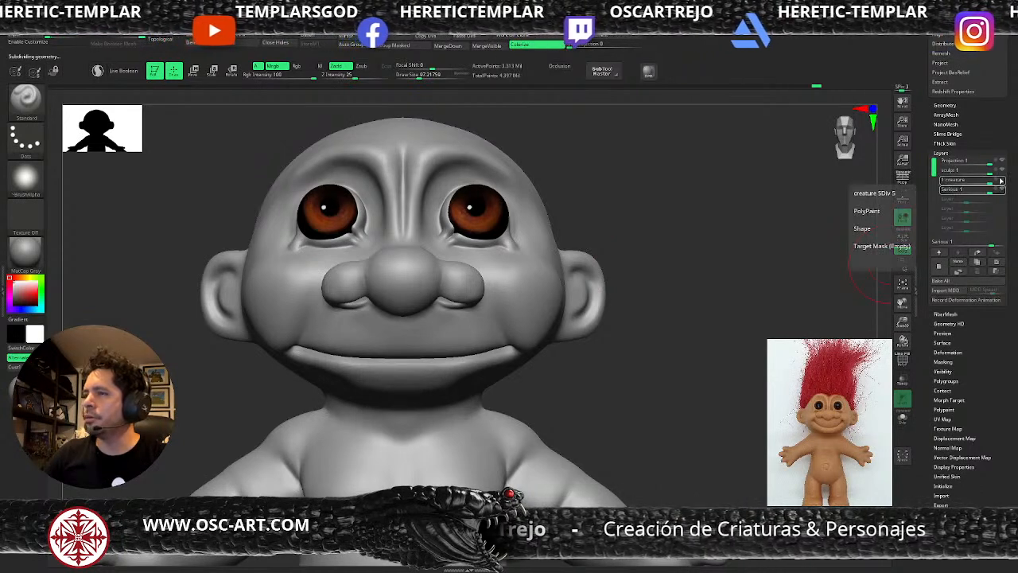
{"action": "left_click_drag", "start_coordinate": [752, 341], "coordinate": [683, 291], "text": "alt"}
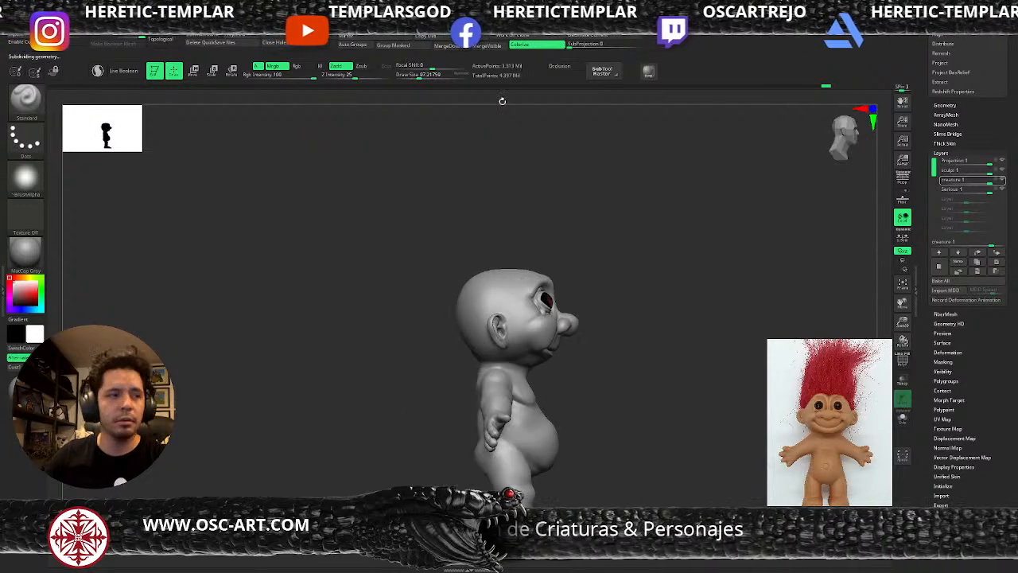
{"action": "left_click_drag", "start_coordinate": [666, 228], "coordinate": [707, 362], "text": "alt"}
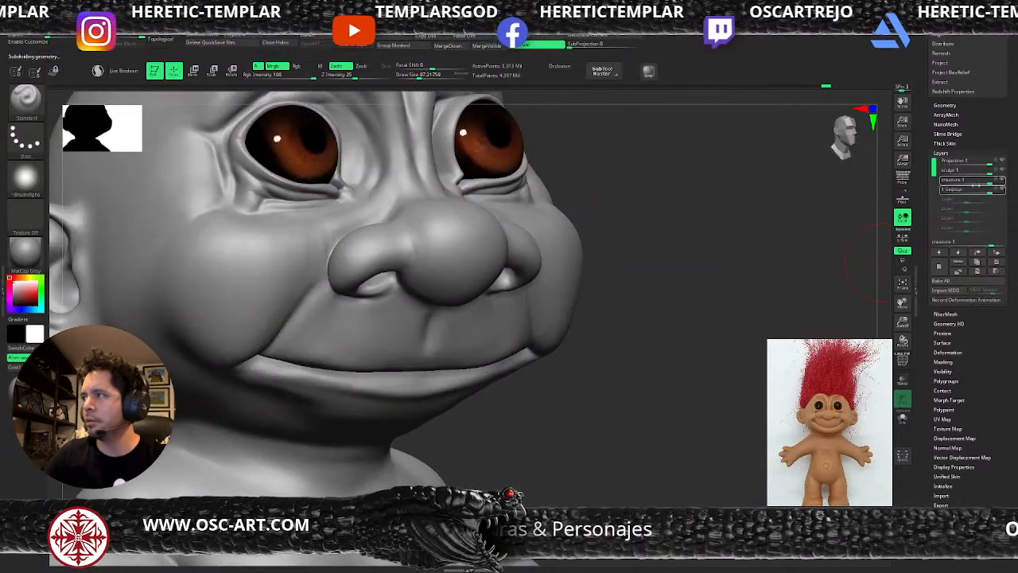
{"action": "left_click", "coordinate": [995, 191]}
{"action": "left_click_drag", "start_coordinate": [750, 287], "coordinate": [684, 284], "text": "shift"}
{"action": "key", "text": "shift+d"}
{"action": "key", "text": "shift+d"}
{"action": "key", "text": "shift+d"}
{"action": "key", "text": "shift+d"}
- Reshape the mouth line with a resized Move brush
{"action": "key", "text": "b"}
{"action": "key", "text": "m"}
{"action": "key", "text": "v"}
{"action": "key", "text": "s"}
{"action": "mouse_move", "coordinate": [346, 369]}
{"action": "left_mouse_down"}
{"action": "mouse_move", "coordinate": [432, 348]}
{"action": "mouse_move", "coordinate": [436, 355]}
{"action": "left_mouse_up"}
- Raise the mesh one subdivision level and smooth the cheek fold beside the mouth corner
{"action": "key", "text": "b"}
{"action": "key", "text": "d"}
{"action": "key", "text": "s"}
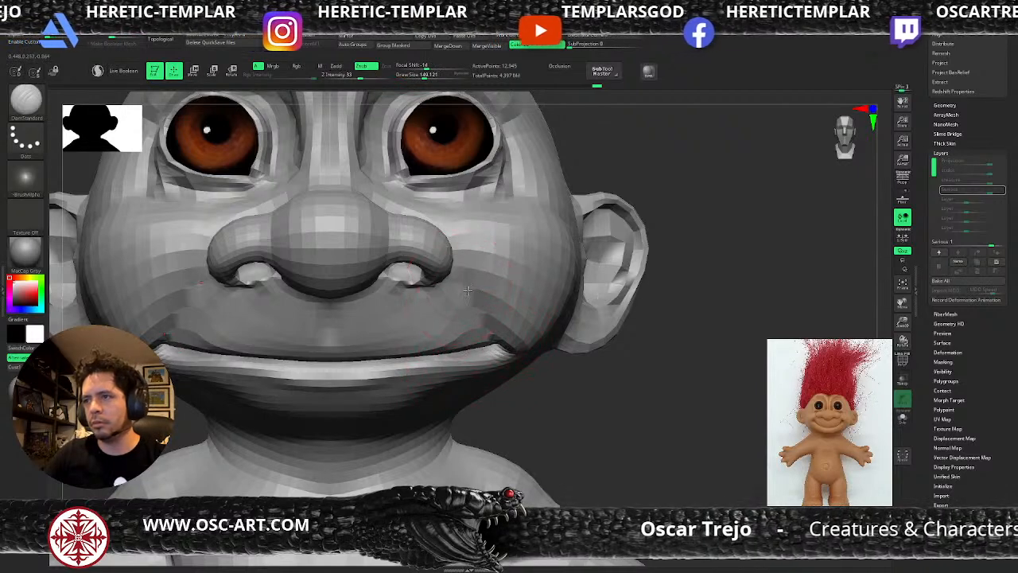
{"action": "key", "text": "d"}
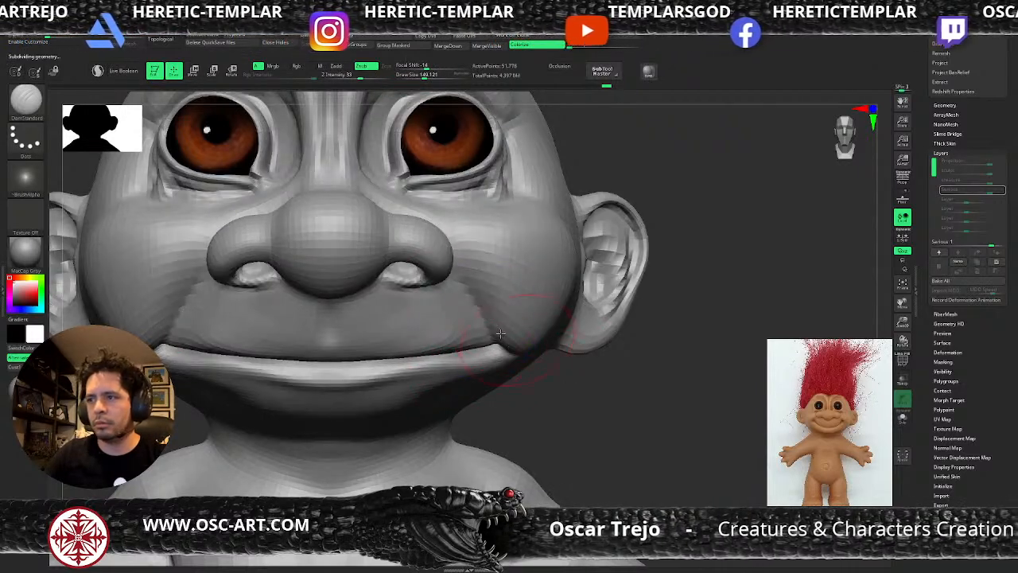
{"action": "left_click_drag", "start_coordinate": [502, 326], "coordinate": [490, 316], "text": "shift"}
- Drop one subdivision level, then smooth and reposition the cheek around the mouth corner with the Move brush
{"action": "key", "text": "b"}
{"action": "key", "text": "m"}
{"action": "key", "text": "v"}
{"action": "mouse_move", "coordinate": [651, 379]}
{"action": "left_mouse_down", "text": "alt"}
{"action": "mouse_move", "coordinate": [644, 336]}
{"action": "mouse_move", "coordinate": [437, 342]}
{"action": "mouse_move", "coordinate": [391, 364]}
{"action": "left_mouse_up", "text": "alt"}
{"action": "key", "text": "shift+d"}
{"action": "mouse_move", "coordinate": [527, 291]}
{"action": "left_mouse_down", "text": "shift"}
{"action": "mouse_move", "coordinate": [546, 276]}
{"action": "mouse_move", "coordinate": [542, 329]}
{"action": "left_mouse_up", "text": "shift"}
{"action": "left_click_drag", "start_coordinate": [458, 347], "coordinate": [593, 337]}
{"action": "key", "text": "s"}
{"action": "left_click_drag", "start_coordinate": [525, 339], "coordinate": [522, 338]}
{"action": "mouse_move", "coordinate": [658, 332]}
{"action": "left_mouse_down", "text": "alt"}
{"action": "mouse_move", "coordinate": [650, 318]}
{"action": "mouse_move", "coordinate": [665, 297]}
{"action": "mouse_move", "coordinate": [638, 346]}
{"action": "left_mouse_up", "text": "alt"}
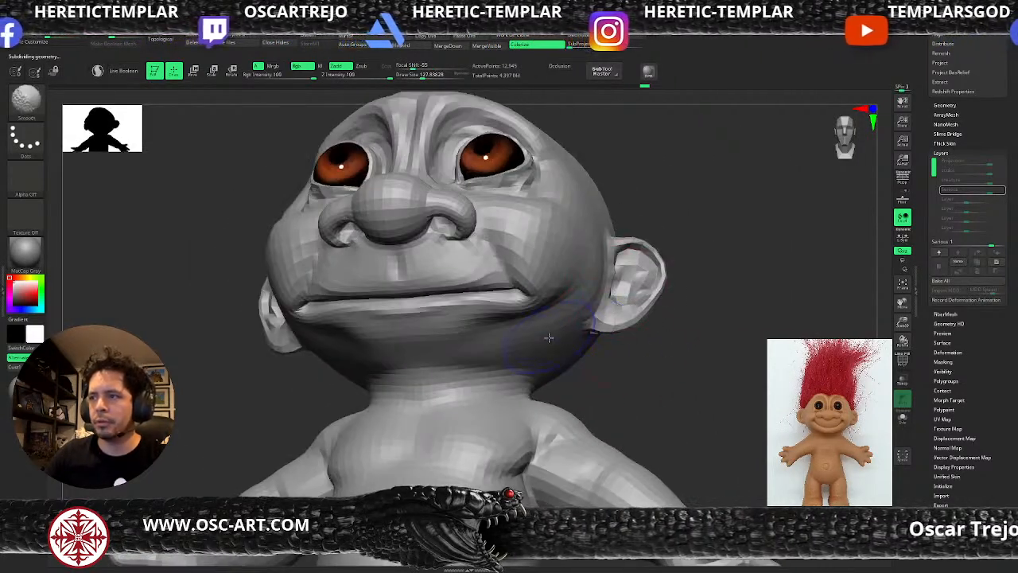
- Build up the lower cheek beside the mouth corner with ClayBuildup and return to the highest subdivision level
{"action": "key", "text": "b"}
{"action": "key", "text": "c"}
{"action": "key", "text": "b"}
{"action": "key", "text": "s"}
{"action": "left_click_drag", "start_coordinate": [521, 330], "coordinate": [524, 329]}
{"action": "key", "text": "d"}
{"action": "key", "text": "d"}
{"action": "key", "text": "d"}
{"action": "key", "text": "d"}
{"action": "left_click_drag", "start_coordinate": [747, 298], "coordinate": [690, 240], "text": "alt"}
{"action": "left_click_drag", "start_coordinate": [816, 227], "coordinate": [805, 248], "text": "alt"}
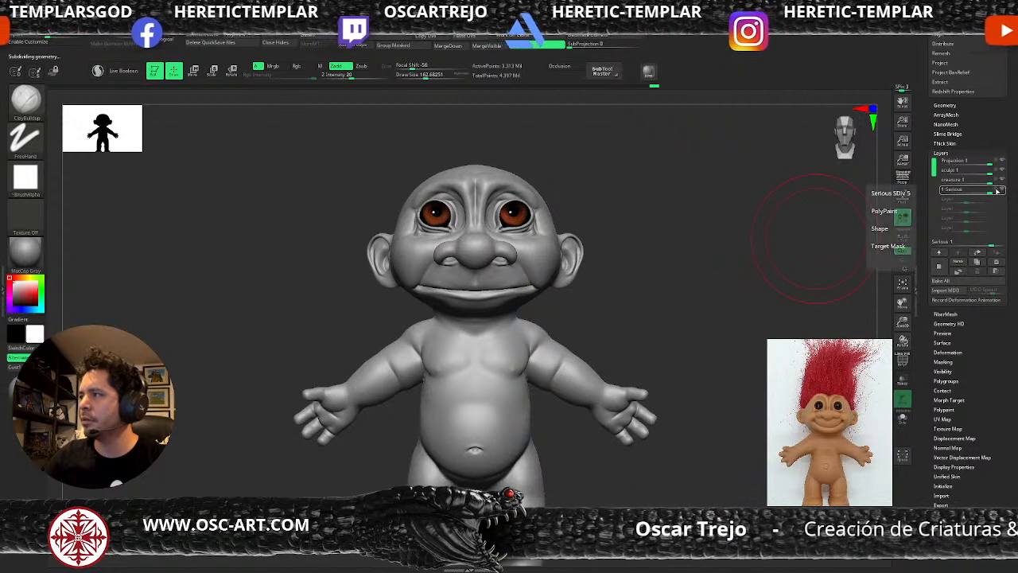
- Stop recording the Serious layer, record on the creature layer instead, and drop three subdivision levels
{"action": "mouse_move", "coordinate": [1000, 190]}
{"action": "left_mouse_down"}
{"action": "mouse_move", "coordinate": [964, 182]}
{"action": "mouse_move", "coordinate": [1001, 181]}
{"action": "left_mouse_up"}
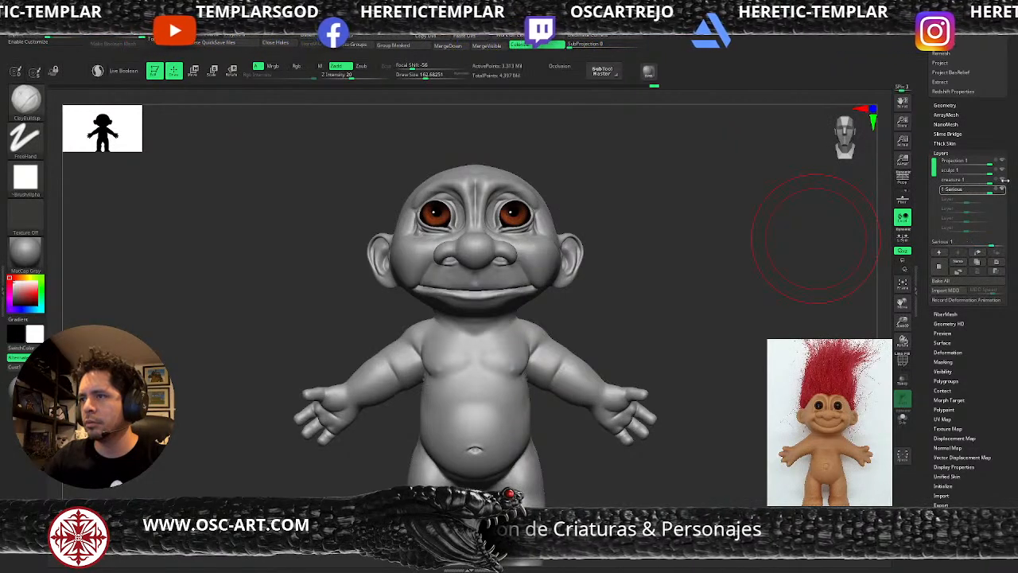
{"action": "left_click_drag", "start_coordinate": [711, 276], "coordinate": [681, 268]}
{"action": "left_click_drag", "start_coordinate": [745, 277], "coordinate": [493, 342], "text": "alt"}
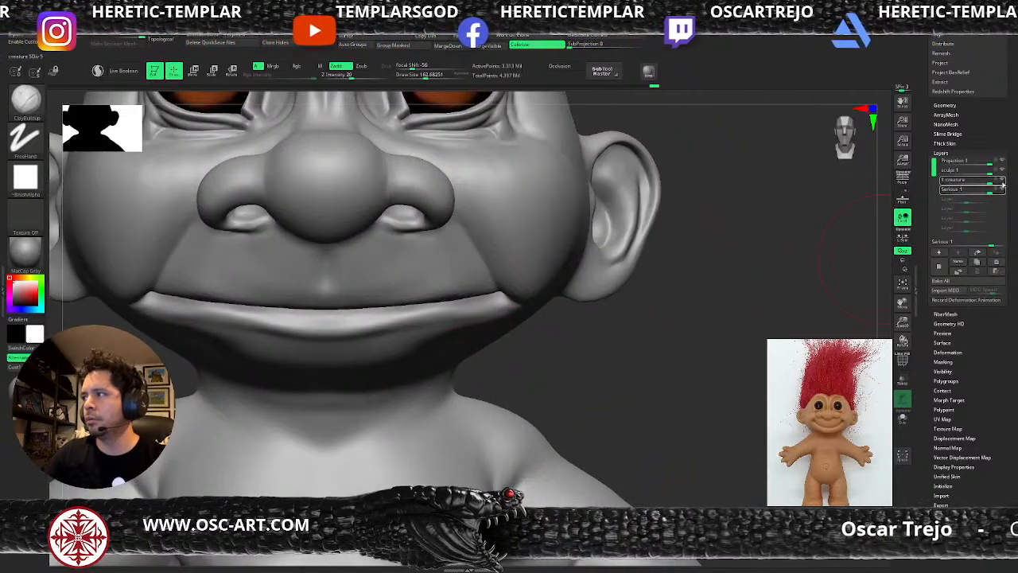
{"action": "left_click", "coordinate": [998, 182]}
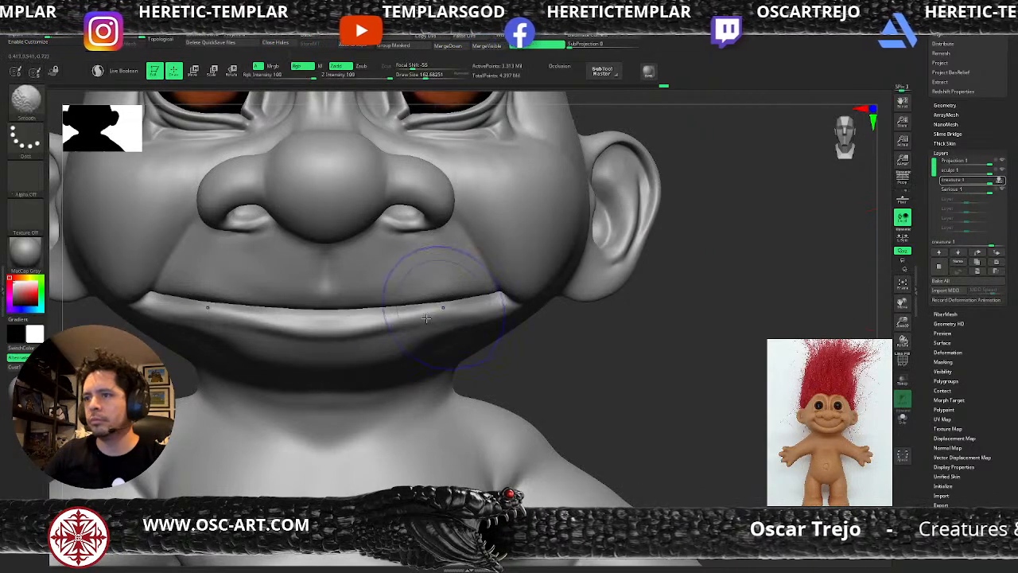
{"action": "key", "text": "shift+d"}
{"action": "key", "text": "shift+d"}
{"action": "key", "text": "shift+d"}
- Refine the lower lip and philtrum with smaller Standard and ClayBuildup brushes
{"action": "key", "text": "b"}
{"action": "key", "text": "s"}
{"action": "key", "text": "t"}
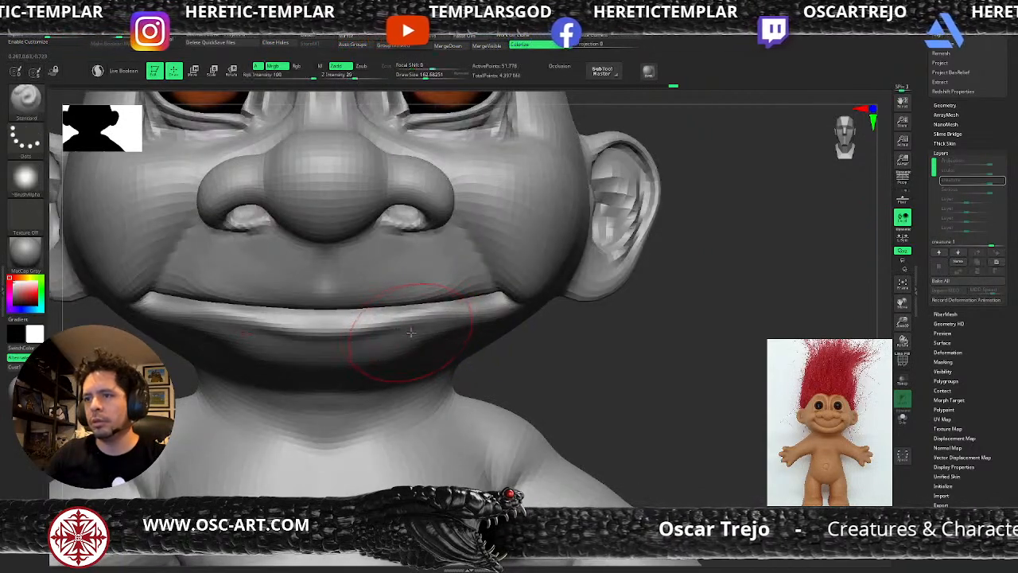
{"action": "key", "text": "s"}
{"action": "key", "text": "s"}
{"action": "left_click_drag", "start_coordinate": [366, 327], "coordinate": [382, 329]}
{"action": "key", "text": "b"}
{"action": "key", "text": "c"}
{"action": "key", "text": "b"}
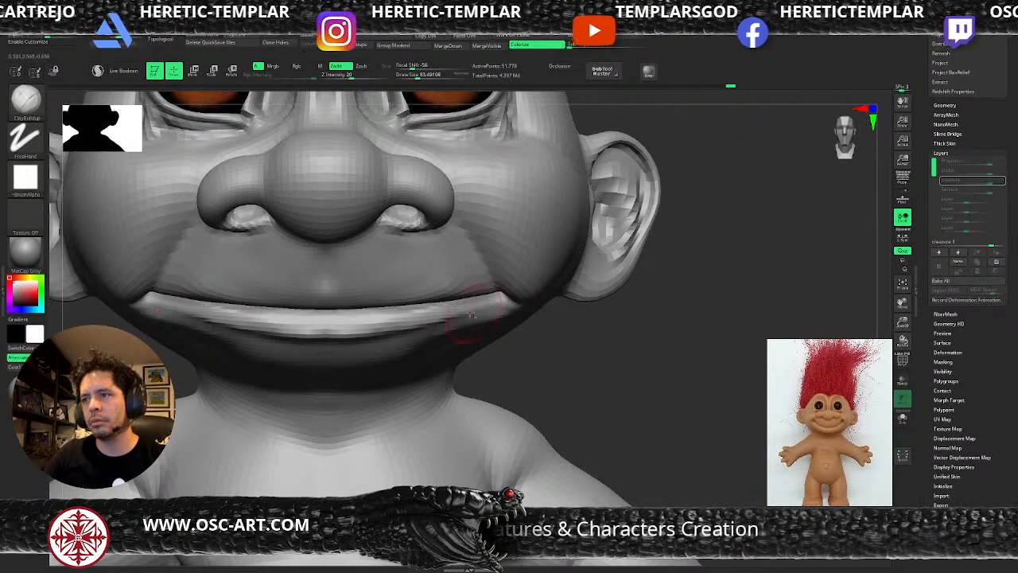
{"action": "left_click_drag", "start_coordinate": [605, 327], "coordinate": [557, 349]}
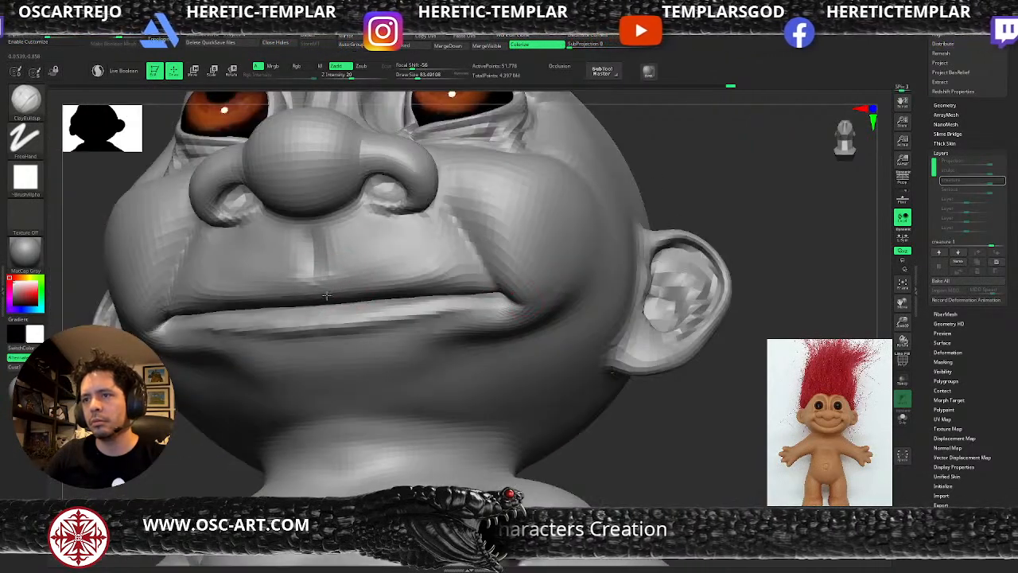
{"action": "mouse_move", "coordinate": [486, 288]}
{"action": "left_mouse_down"}
{"action": "mouse_move", "coordinate": [496, 289]}
{"action": "mouse_move", "coordinate": [361, 263]}
{"action": "mouse_move", "coordinate": [305, 266]}
{"action": "left_mouse_up"}
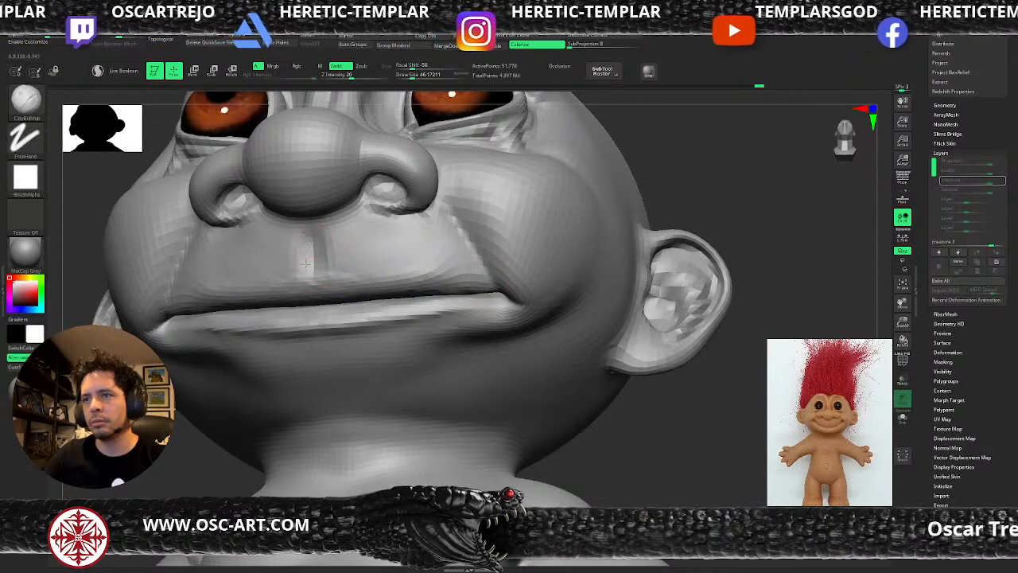
- Raise the mesh one subdivision level and refine the nostril bases with the DamStandard and Standard brushes
{"action": "key", "text": "ctrl+d"}
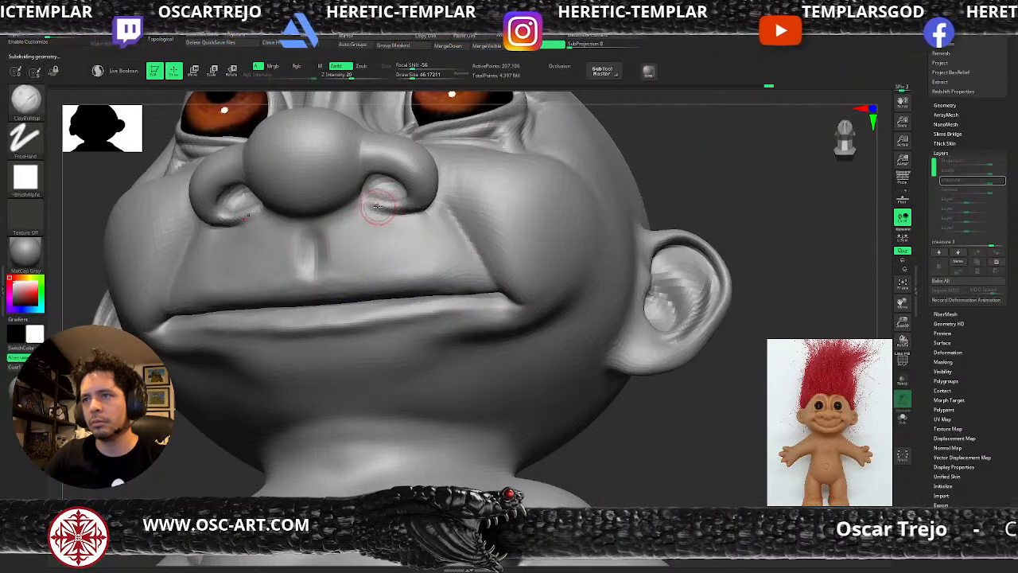
{"action": "key", "text": "b"}
{"action": "key", "text": "d"}
{"action": "key", "text": "s"}
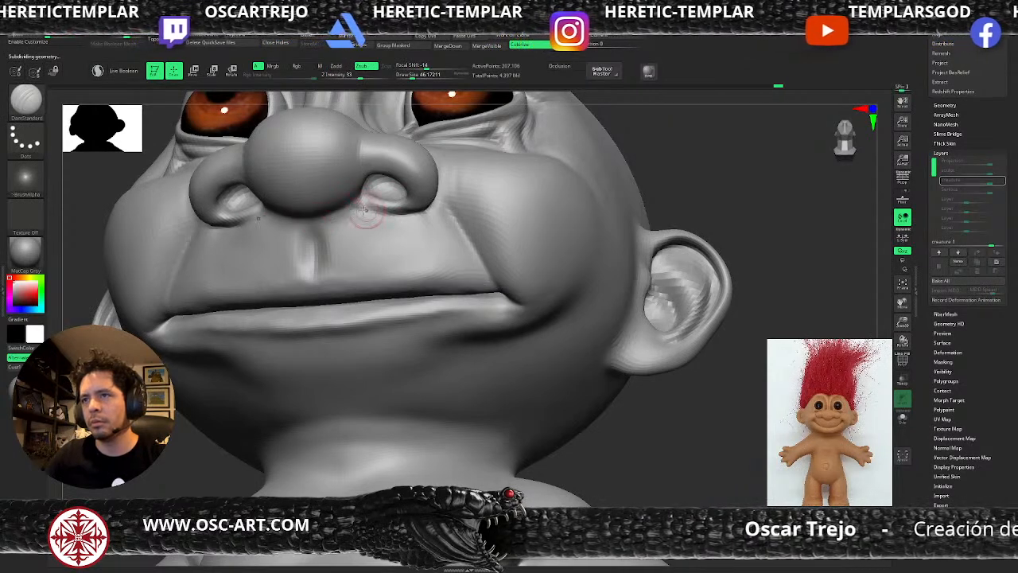
{"action": "key", "text": "b"}
{"action": "key", "text": "s"}
{"action": "key", "text": "t"}
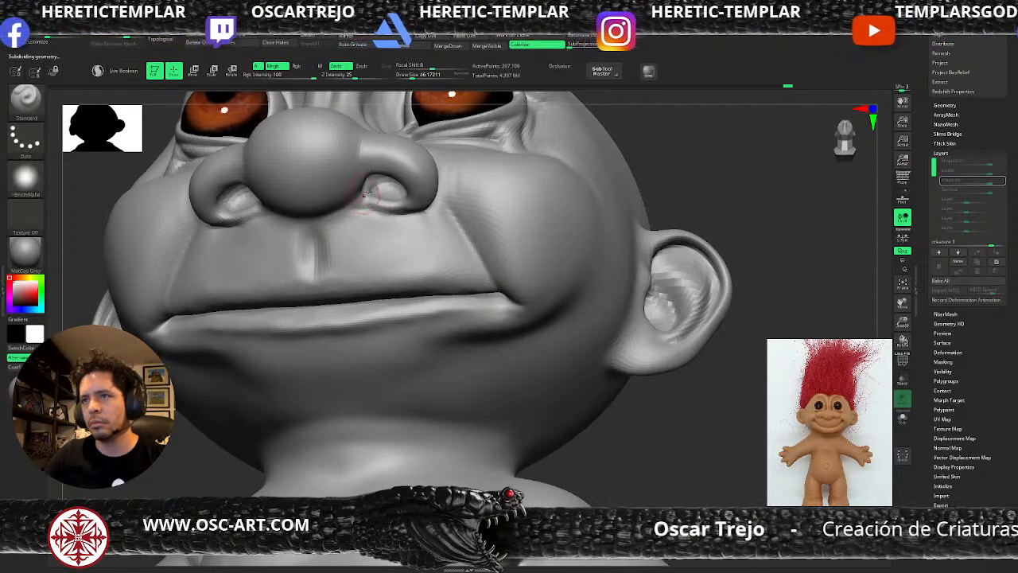
- Drop to a low subdivision level and start building up the jaw below the mouth corner with ClayBuildup
{"action": "left_click_drag", "start_coordinate": [759, 413], "coordinate": [620, 358], "text": "alt"}
{"action": "key", "text": "shift+d"}
{"action": "key", "text": "d"}
{"action": "key", "text": "shift+d"}
{"action": "key", "text": "shift+d"}
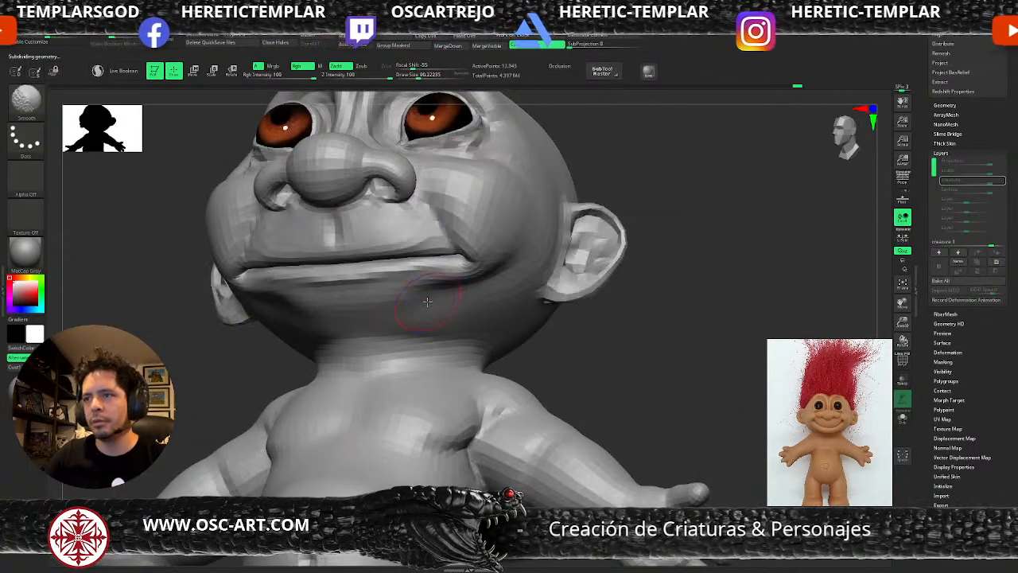
{"action": "key", "text": "b"}
{"action": "key", "text": "c"}
{"action": "key", "text": "b"}
{"action": "left_click_drag", "start_coordinate": [438, 297], "coordinate": [502, 274]}
- Extend the jaw volume from the mouth corner towards the ear with a larger ClayBuildup brush
{"action": "key", "text": "s"}
{"action": "left_click_drag", "start_coordinate": [443, 295], "coordinate": [449, 295]}
{"action": "left_click_drag", "start_coordinate": [445, 299], "coordinate": [502, 272]}
{"action": "mouse_move", "coordinate": [450, 299]}
{"action": "left_mouse_down"}
{"action": "mouse_move", "coordinate": [499, 276]}
{"action": "mouse_move", "coordinate": [498, 299]}
{"action": "left_mouse_up"}
{"action": "mouse_move", "coordinate": [534, 334]}
{"action": "left_mouse_down", "text": "shift"}
{"action": "mouse_move", "coordinate": [543, 321]}
{"action": "mouse_move", "coordinate": [462, 352]}
{"action": "left_mouse_up", "text": "shift"}
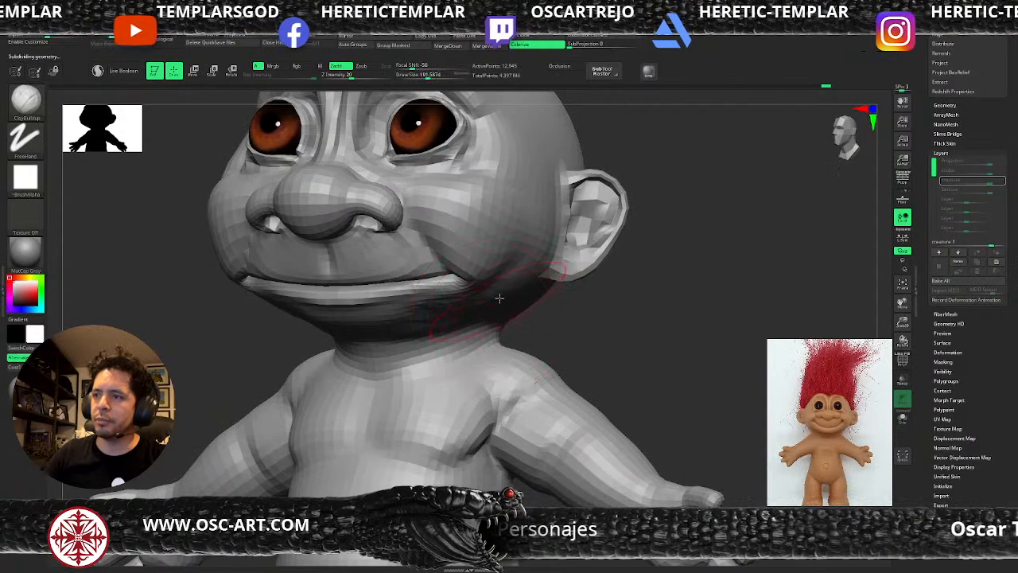
{"action": "left_click_drag", "start_coordinate": [465, 297], "coordinate": [503, 279]}
{"action": "mouse_move", "coordinate": [461, 316]}
{"action": "left_mouse_down"}
{"action": "mouse_move", "coordinate": [527, 300]}
{"action": "mouse_move", "coordinate": [516, 306]}
{"action": "left_mouse_up"}
{"action": "left_click_drag", "start_coordinate": [606, 307], "coordinate": [614, 274]}
- Build up the chin beneath the lower lip with a resized ClayBuildup brush
{"action": "key", "text": "s"}
{"action": "mouse_move", "coordinate": [398, 333]}
{"action": "left_mouse_down"}
{"action": "mouse_move", "coordinate": [413, 341]}
{"action": "mouse_move", "coordinate": [395, 332]}
{"action": "left_mouse_up"}
{"action": "key", "text": "s"}
{"action": "mouse_move", "coordinate": [354, 338]}
{"action": "left_mouse_down"}
{"action": "mouse_move", "coordinate": [401, 330]}
{"action": "mouse_move", "coordinate": [354, 338]}
{"action": "mouse_move", "coordinate": [384, 336]}
{"action": "left_mouse_up"}
{"action": "key", "text": "s"}
{"action": "mouse_move", "coordinate": [574, 343]}
{"action": "left_mouse_down"}
{"action": "mouse_move", "coordinate": [533, 336]}
{"action": "mouse_move", "coordinate": [506, 364]}
{"action": "left_mouse_up"}
{"action": "key", "text": "space"}
{"action": "left_click_drag", "start_coordinate": [408, 339], "coordinate": [369, 331]}
{"action": "right_click_drag", "start_coordinate": [369, 332], "coordinate": [359, 345], "text": "shift"}
- Adjust the chin and throat profile in side view with a resized Move brush
{"action": "key", "text": "b"}
{"action": "key", "text": "m"}
{"action": "key", "text": "v"}
{"action": "mouse_move", "coordinate": [359, 341]}
{"action": "left_mouse_down"}
{"action": "mouse_move", "coordinate": [350, 345]}
{"action": "mouse_move", "coordinate": [388, 369]}
{"action": "left_mouse_up"}
{"action": "key", "text": "s"}
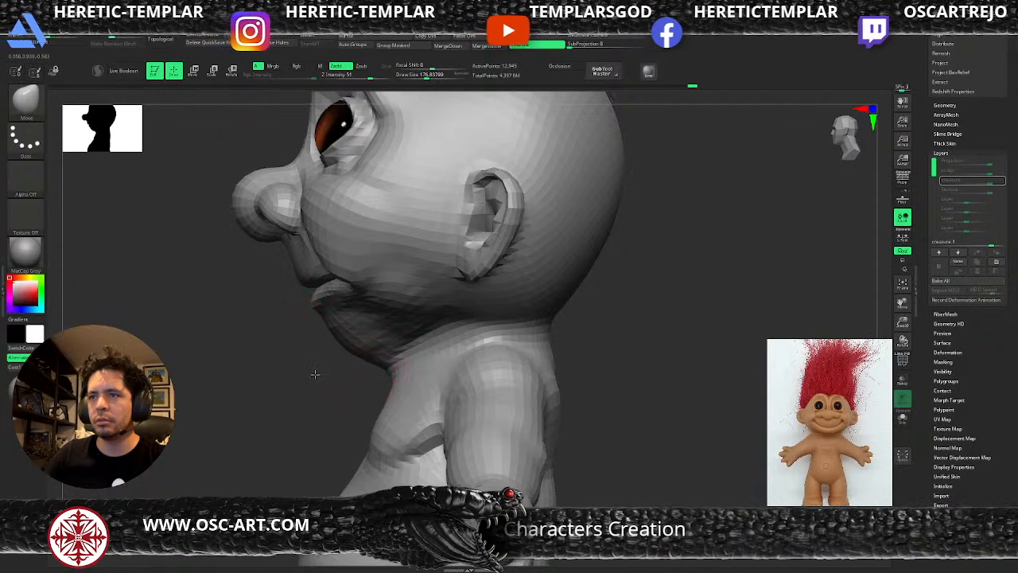
{"action": "right_click_drag", "start_coordinate": [319, 378], "coordinate": [275, 360], "text": "ctrl"}
{"action": "right_click_drag", "start_coordinate": [274, 360], "coordinate": [291, 363]}
- Add volume along the jawline above the neck with a smaller ClayBuildup brush in three-quarter view
{"action": "right_click_drag", "start_coordinate": [527, 348], "coordinate": [536, 382], "text": "ctrl"}
{"action": "key", "text": "b"}
{"action": "key", "text": "c"}
{"action": "key", "text": "b"}
{"action": "key", "text": "s"}
{"action": "mouse_move", "coordinate": [425, 342]}
{"action": "left_mouse_down"}
{"action": "mouse_move", "coordinate": [441, 332]}
{"action": "mouse_move", "coordinate": [413, 348]}
{"action": "mouse_move", "coordinate": [469, 333]}
{"action": "left_mouse_up"}
{"action": "left_click_drag", "start_coordinate": [426, 359], "coordinate": [469, 344]}
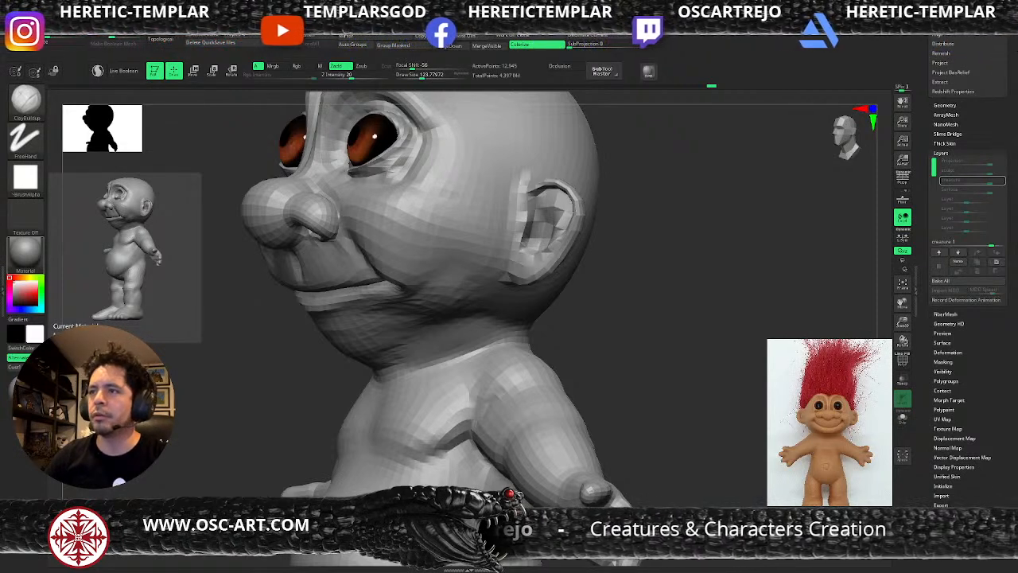
- Adjust the jaw contour below the mouth corners in front view with a smaller Move brush
{"action": "mouse_move", "coordinate": [686, 307]}
{"action": "left_mouse_down"}
{"action": "mouse_move", "coordinate": [449, 262]}
{"action": "mouse_move", "coordinate": [475, 308]}
{"action": "mouse_move", "coordinate": [492, 313]}
{"action": "left_mouse_up"}
{"action": "left_click_drag", "start_coordinate": [542, 317], "coordinate": [570, 316]}
{"action": "mouse_move", "coordinate": [463, 311]}
{"action": "left_mouse_down"}
{"action": "mouse_move", "coordinate": [439, 313]}
{"action": "mouse_move", "coordinate": [452, 314]}
{"action": "mouse_move", "coordinate": [459, 289]}
{"action": "mouse_move", "coordinate": [447, 296]}
{"action": "left_mouse_up"}
{"action": "left_click_drag", "start_coordinate": [571, 312], "coordinate": [542, 319]}
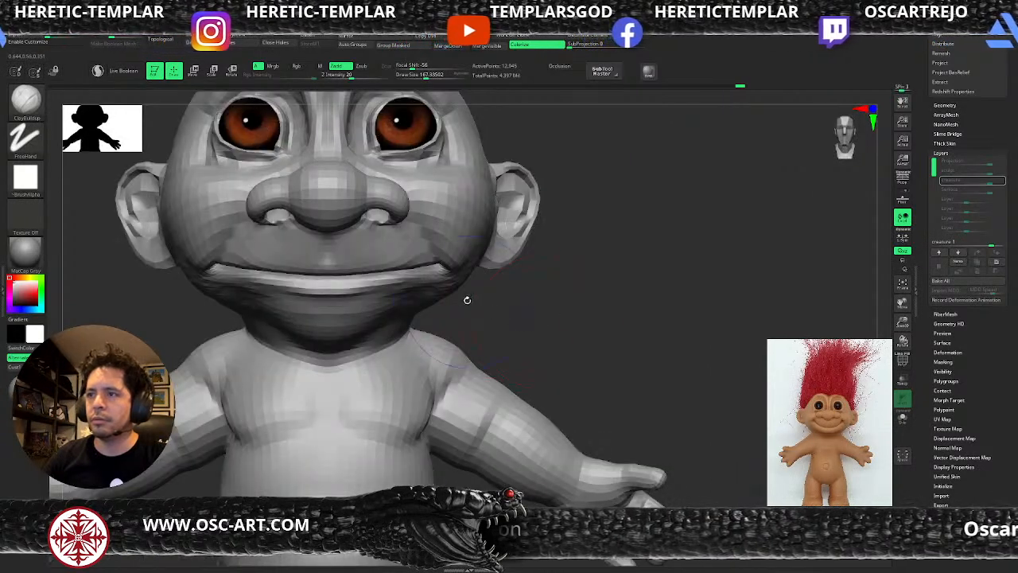
{"action": "key", "text": "b"}
{"action": "key", "text": "m"}
{"action": "key", "text": "v"}
{"action": "key", "text": "bracketleft"}
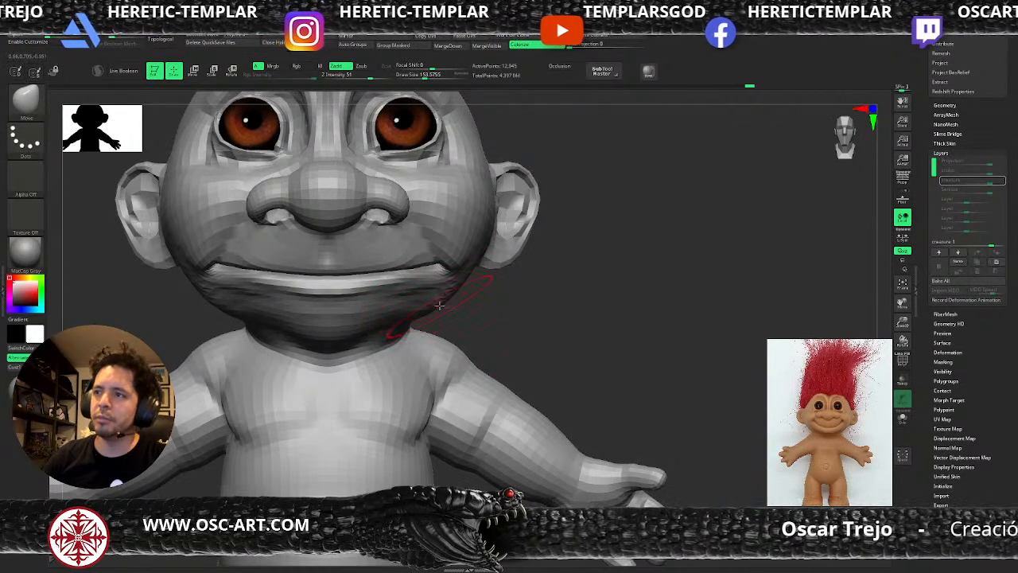
{"action": "key", "text": "shift"}
{"action": "left_click_drag", "start_coordinate": [547, 295], "coordinate": [552, 281], "text": "alt"}
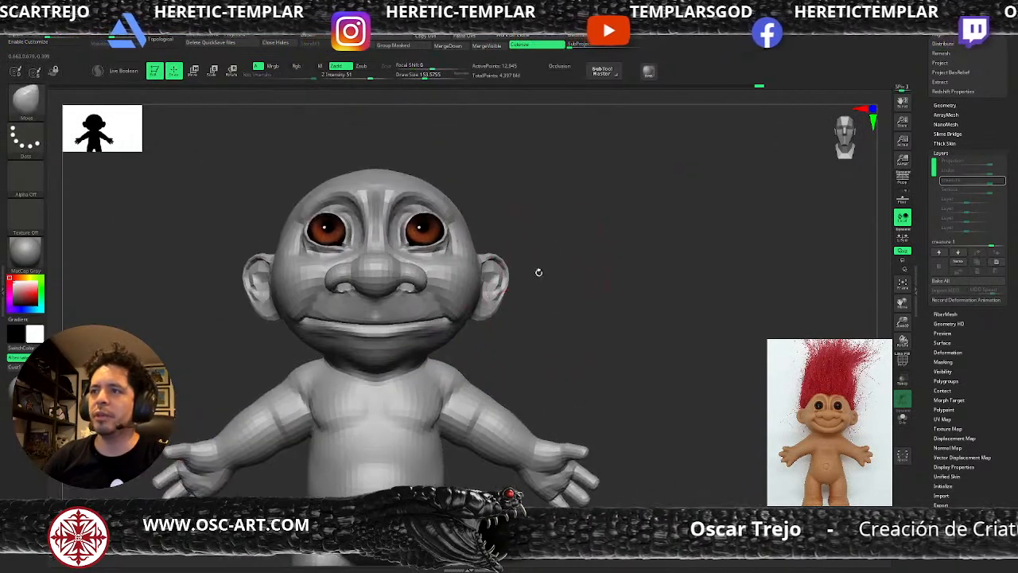
- Reshape the forehead and temple in side view with a resized Move brush
{"action": "mouse_move", "coordinate": [554, 196]}
{"action": "left_mouse_down"}
{"action": "mouse_move", "coordinate": [488, 177]}
{"action": "mouse_move", "coordinate": [540, 145]}
{"action": "mouse_move", "coordinate": [467, 164]}
{"action": "mouse_move", "coordinate": [525, 162]}
{"action": "mouse_move", "coordinate": [501, 149]}
{"action": "left_mouse_up"}
{"action": "left_click_drag", "start_coordinate": [563, 168], "coordinate": [602, 178]}
{"action": "key", "text": "b"}
{"action": "key", "text": "s"}
{"action": "key", "text": "t"}
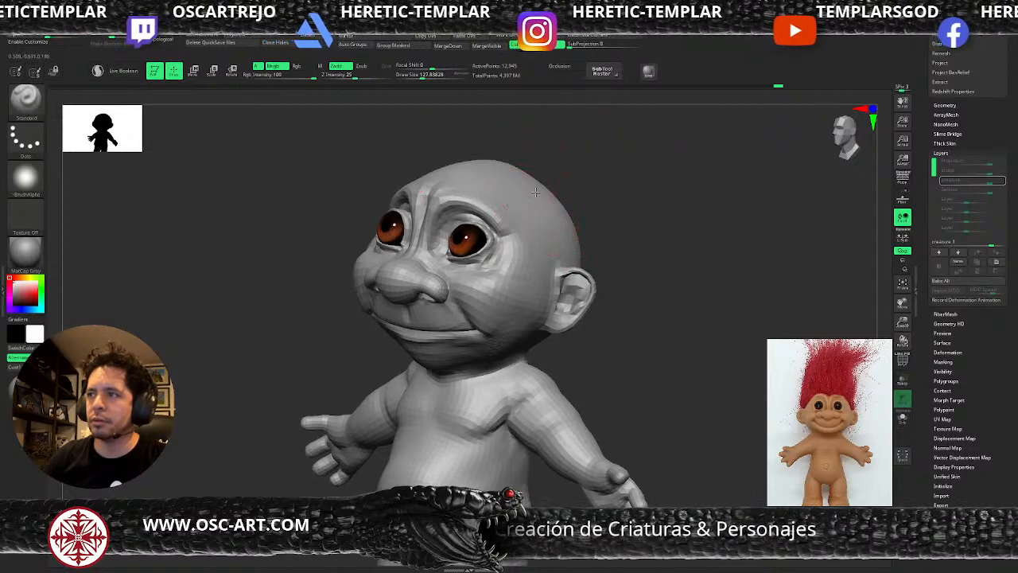
{"action": "left_click_drag", "start_coordinate": [626, 208], "coordinate": [579, 213], "text": "shift"}
{"action": "key", "text": "b"}
{"action": "key", "text": "m"}
{"action": "key", "text": "v"}
{"action": "key", "text": "s"}
{"action": "left_click_drag", "start_coordinate": [518, 209], "coordinate": [526, 208]}
{"action": "mouse_move", "coordinate": [529, 202]}
{"action": "left_mouse_down"}
{"action": "mouse_move", "coordinate": [525, 182]}
{"action": "mouse_move", "coordinate": [462, 184]}
{"action": "mouse_move", "coordinate": [561, 155]}
{"action": "mouse_move", "coordinate": [515, 196]}
{"action": "mouse_move", "coordinate": [563, 191]}
{"action": "left_mouse_up"}
- Reshape the back of the skull in side view with a larger Move brush
{"action": "key", "text": "s"}
{"action": "mouse_move", "coordinate": [661, 213]}
{"action": "left_mouse_down"}
{"action": "mouse_move", "coordinate": [691, 278]}
{"action": "mouse_move", "coordinate": [661, 286]}
{"action": "left_mouse_up"}
{"action": "key", "text": "s"}
{"action": "left_click_drag", "start_coordinate": [635, 321], "coordinate": [641, 323]}
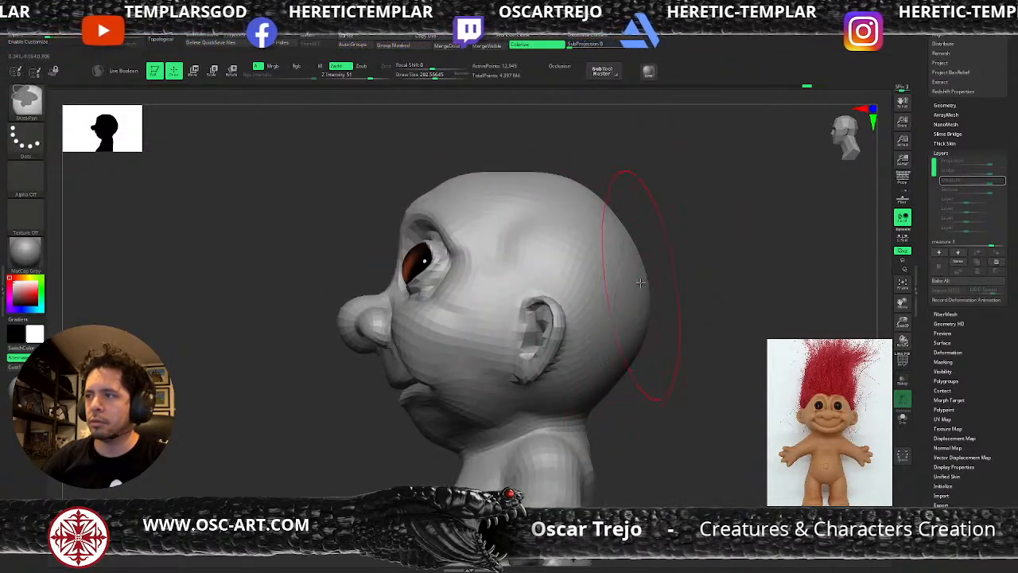
- Adjust the temple contours in front view with the Move brush and turn the head to a top view
{"action": "mouse_move", "coordinate": [703, 296]}
{"action": "left_mouse_down", "text": "alt"}
{"action": "mouse_move", "coordinate": [668, 286]}
{"action": "mouse_move", "coordinate": [716, 313]}
{"action": "mouse_move", "coordinate": [771, 320]}
{"action": "mouse_move", "coordinate": [708, 295]}
{"action": "left_mouse_up", "text": "alt"}
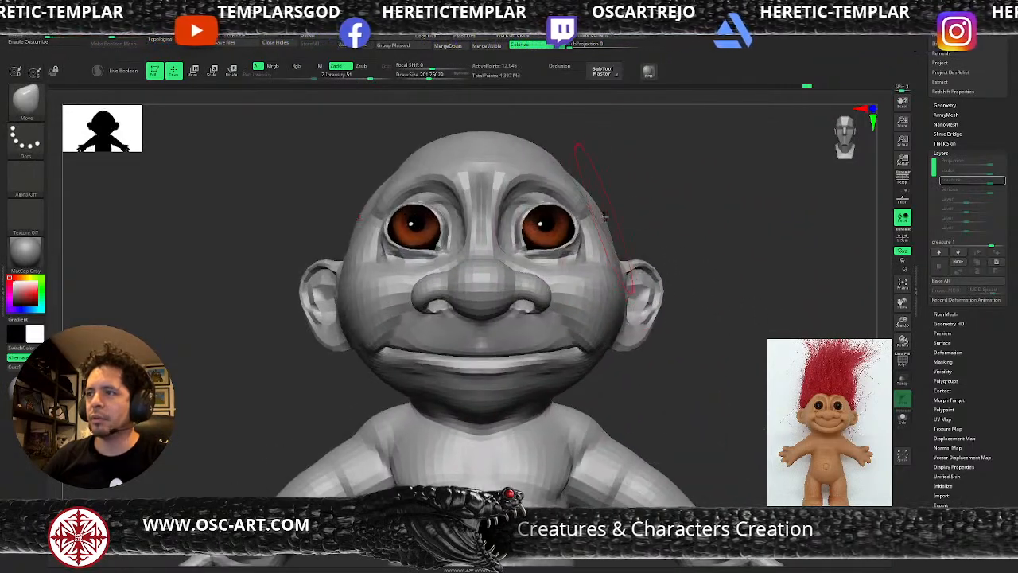
{"action": "left_click_drag", "start_coordinate": [602, 218], "coordinate": [607, 198]}
{"action": "right_click_drag", "start_coordinate": [533, 195], "coordinate": [557, 202]}
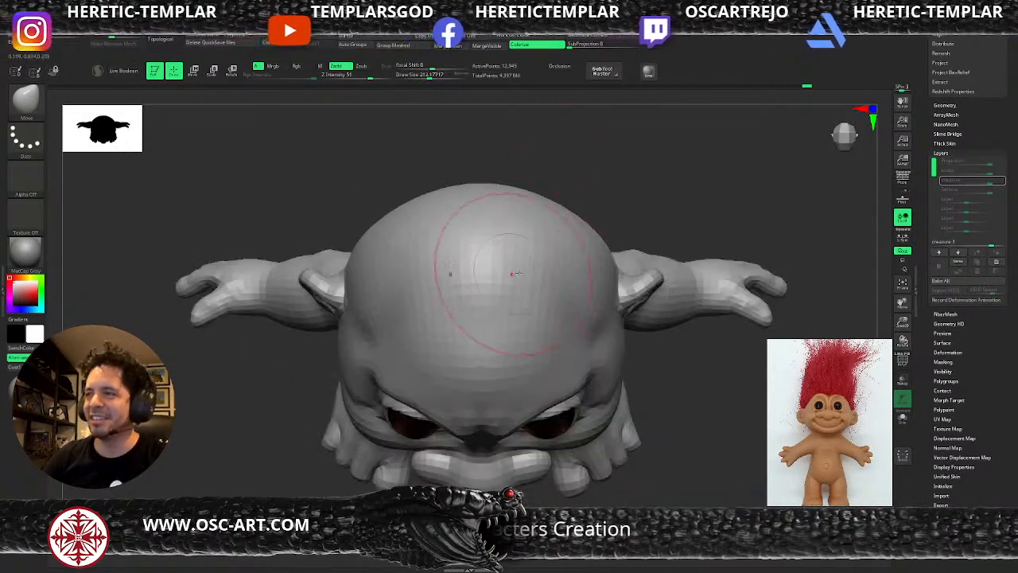
- Carve the temples from above with a small DamStandard brush
{"action": "key", "text": "b"}
{"action": "key", "text": "d"}
{"action": "key", "text": "s"}
{"action": "key", "text": "s"}
{"action": "left_click_drag", "start_coordinate": [586, 326], "coordinate": [574, 326]}
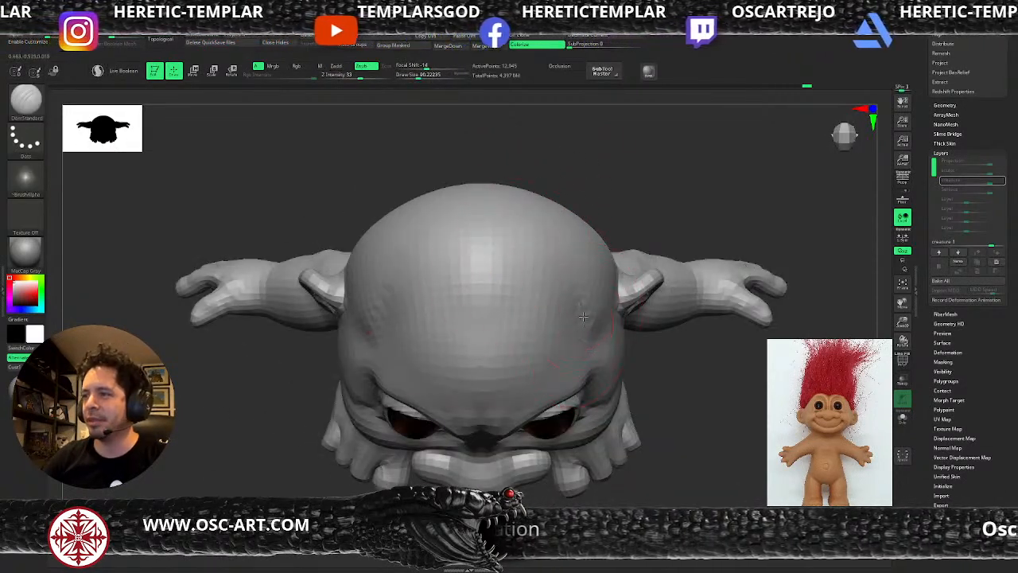
{"action": "key", "text": "shift"}
- Build up the temple and side of the forehead with a resized ClayBuildup brush and smooth the strokes
{"action": "mouse_move", "coordinate": [662, 326]}
{"action": "right_mouse_down", "text": "ctrl"}
{"action": "mouse_move", "coordinate": [681, 375]}
{"action": "mouse_move", "coordinate": [708, 352]}
{"action": "mouse_move", "coordinate": [664, 290]}
{"action": "mouse_move", "coordinate": [575, 287]}
{"action": "right_mouse_up", "text": "ctrl"}
{"action": "key", "text": "b"}
{"action": "key", "text": "c"}
{"action": "key", "text": "b"}
{"action": "key", "text": "s"}
{"action": "left_click_drag", "start_coordinate": [575, 284], "coordinate": [582, 284]}
{"action": "right_click_drag", "start_coordinate": [569, 264], "coordinate": [556, 285]}
{"action": "key", "text": "s"}
{"action": "left_click_drag", "start_coordinate": [545, 284], "coordinate": [554, 284]}
{"action": "mouse_move", "coordinate": [557, 286]}
{"action": "left_mouse_down"}
{"action": "mouse_move", "coordinate": [521, 297]}
{"action": "mouse_move", "coordinate": [539, 274]}
{"action": "left_mouse_up"}
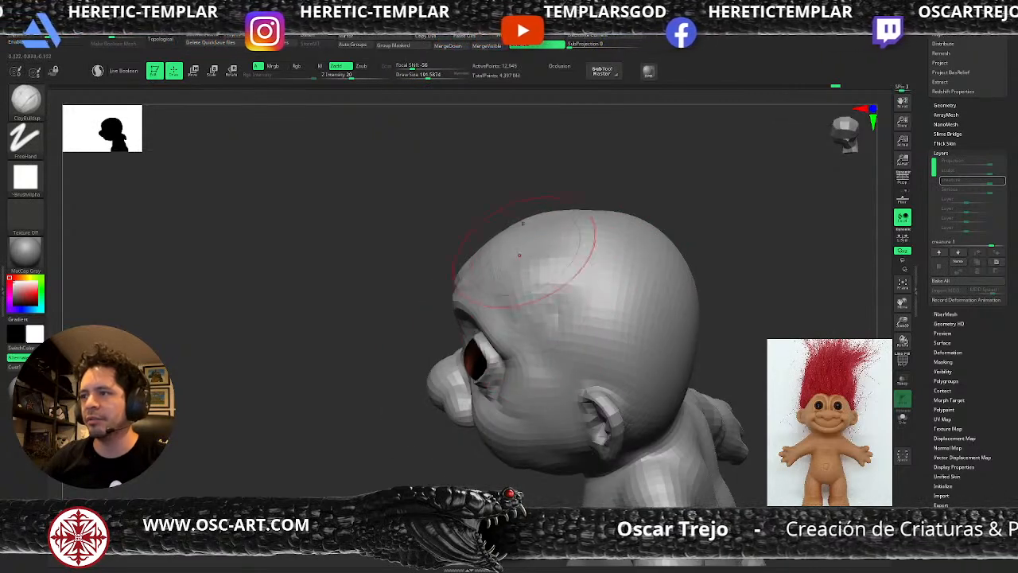
{"action": "left_click_drag", "start_coordinate": [560, 299], "coordinate": [565, 293], "text": "shift"}
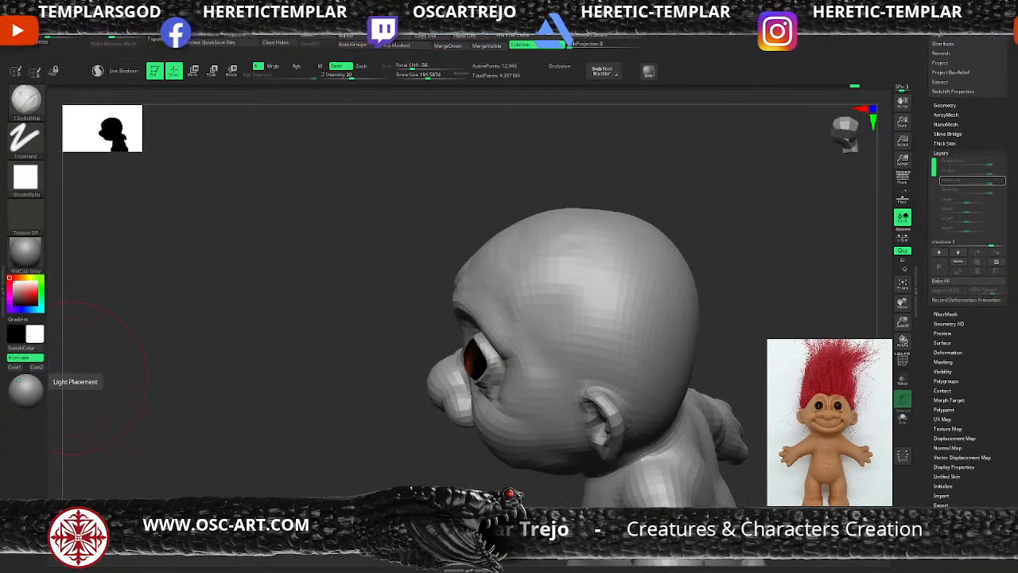
- Reshape the brow and temple area beside the eye with a resized Move brush
{"action": "mouse_move", "coordinate": [357, 381]}
{"action": "left_mouse_down"}
{"action": "mouse_move", "coordinate": [359, 361]}
{"action": "mouse_move", "coordinate": [390, 325]}
{"action": "left_mouse_up"}
{"action": "key", "text": "b"}
{"action": "key", "text": "m"}
{"action": "key", "text": "v"}
{"action": "key", "text": "s"}
{"action": "left_click_drag", "start_coordinate": [481, 282], "coordinate": [473, 284]}
{"action": "mouse_move", "coordinate": [472, 285]}
{"action": "left_mouse_down"}
{"action": "mouse_move", "coordinate": [465, 277]}
{"action": "mouse_move", "coordinate": [444, 309]}
{"action": "mouse_move", "coordinate": [459, 317]}
{"action": "mouse_move", "coordinate": [455, 342]}
{"action": "mouse_move", "coordinate": [469, 306]}
{"action": "mouse_move", "coordinate": [462, 341]}
{"action": "left_mouse_up"}
{"action": "key", "text": "s"}
{"action": "right_click_drag", "start_coordinate": [463, 341], "coordinate": [466, 323]}
{"action": "key", "text": "s"}
{"action": "left_click_drag", "start_coordinate": [456, 342], "coordinate": [464, 339]}
{"action": "left_click_drag", "start_coordinate": [545, 300], "coordinate": [544, 295]}
{"action": "key", "text": "s"}
{"action": "mouse_move", "coordinate": [462, 345]}
{"action": "left_mouse_down"}
{"action": "mouse_move", "coordinate": [469, 338]}
{"action": "mouse_move", "coordinate": [432, 346]}
{"action": "mouse_move", "coordinate": [487, 328]}
{"action": "mouse_move", "coordinate": [470, 381]}
{"action": "mouse_move", "coordinate": [437, 371]}
{"action": "mouse_move", "coordinate": [501, 377]}
{"action": "mouse_move", "coordinate": [506, 364]}
{"action": "left_mouse_up"}
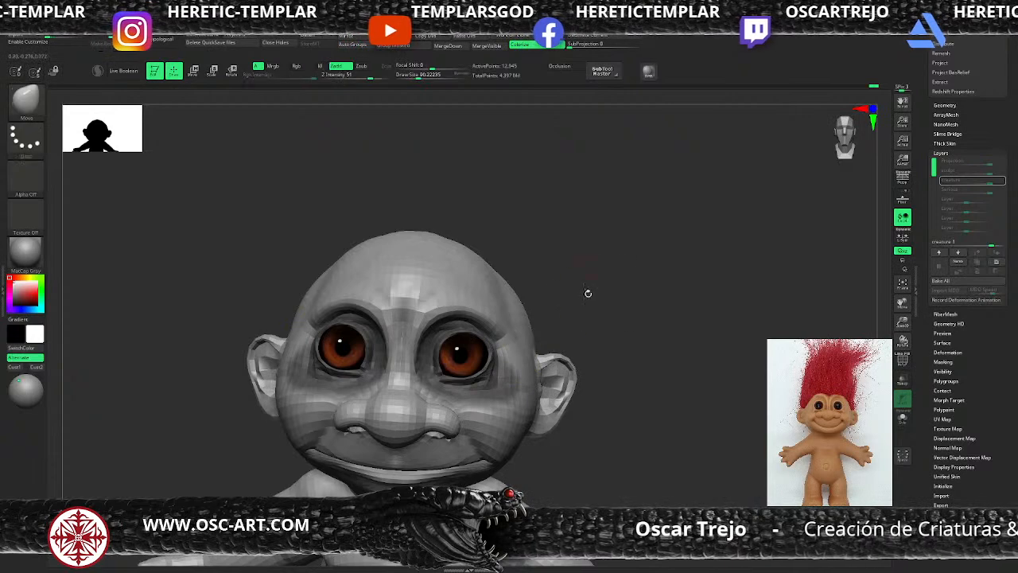
- Adjust the sides of the head in front and top views with an enlarged Move brush
{"action": "left_click_drag", "start_coordinate": [591, 294], "coordinate": [587, 291], "text": "shift"}
{"action": "key", "text": "s"}
{"action": "left_click_drag", "start_coordinate": [477, 319], "coordinate": [482, 318]}
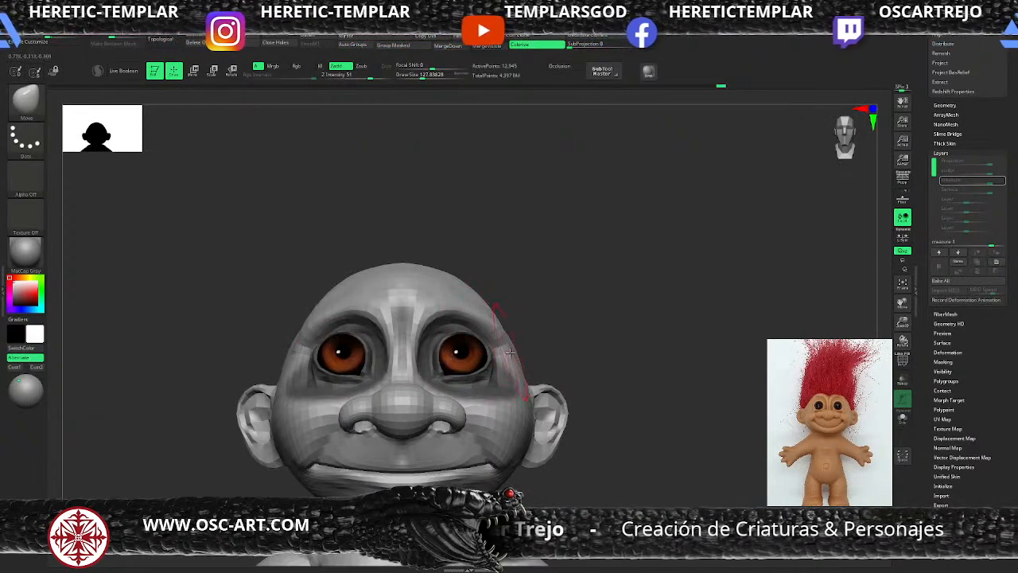
{"action": "mouse_move", "coordinate": [538, 313]}
{"action": "left_mouse_down"}
{"action": "mouse_move", "coordinate": [554, 304]}
{"action": "mouse_move", "coordinate": [550, 401]}
{"action": "left_mouse_up"}
{"action": "key", "text": "bracketright"}
{"action": "key", "text": "bracketright"}
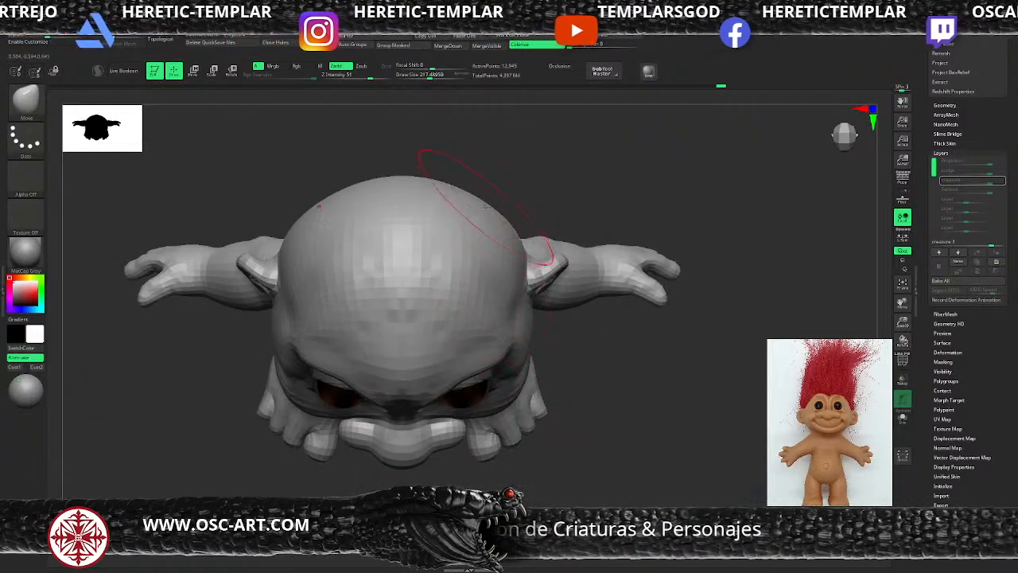
{"action": "left_click_drag", "start_coordinate": [517, 395], "coordinate": [510, 388]}
{"action": "mouse_move", "coordinate": [624, 429]}
{"action": "left_mouse_down"}
{"action": "mouse_move", "coordinate": [645, 368]}
{"action": "mouse_move", "coordinate": [636, 350]}
{"action": "left_mouse_up"}
- Refine the cheek and jaw contour in front view with a smaller Move brush
{"action": "key", "text": "bracketleft"}
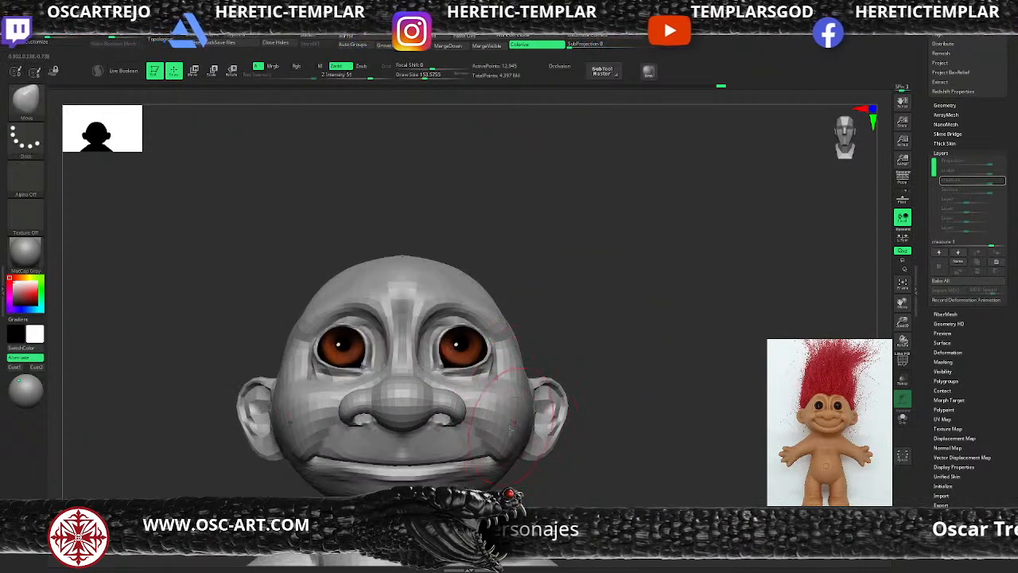
{"action": "left_click_drag", "start_coordinate": [522, 470], "coordinate": [506, 422], "text": "alt"}
{"action": "key", "text": "s"}
{"action": "left_click", "coordinate": [449, 451]}
{"action": "mouse_move", "coordinate": [586, 428]}
{"action": "left_mouse_down", "text": "alt"}
{"action": "mouse_move", "coordinate": [566, 332]}
{"action": "mouse_move", "coordinate": [507, 265]}
{"action": "mouse_move", "coordinate": [652, 408]}
{"action": "mouse_move", "coordinate": [597, 303]}
{"action": "mouse_move", "coordinate": [594, 221]}
{"action": "left_mouse_up", "text": "alt"}
- Work the crease below the chest near the armpit at a higher subdivision level with a small DamStandard brush and smoothing
{"action": "key", "text": "d"}
{"action": "key", "text": "b"}
{"action": "key", "text": "d"}
{"action": "key", "text": "s"}
{"action": "key", "text": "d"}
{"action": "key", "text": "bracketleft"}
{"action": "left_click_drag", "start_coordinate": [630, 334], "coordinate": [537, 340]}
{"action": "mouse_move", "coordinate": [427, 425]}
{"action": "left_mouse_down"}
{"action": "mouse_move", "coordinate": [510, 350]}
{"action": "mouse_move", "coordinate": [493, 351]}
{"action": "mouse_move", "coordinate": [458, 413]}
{"action": "mouse_move", "coordinate": [491, 416]}
{"action": "mouse_move", "coordinate": [495, 436]}
{"action": "mouse_move", "coordinate": [468, 450]}
{"action": "left_mouse_up"}
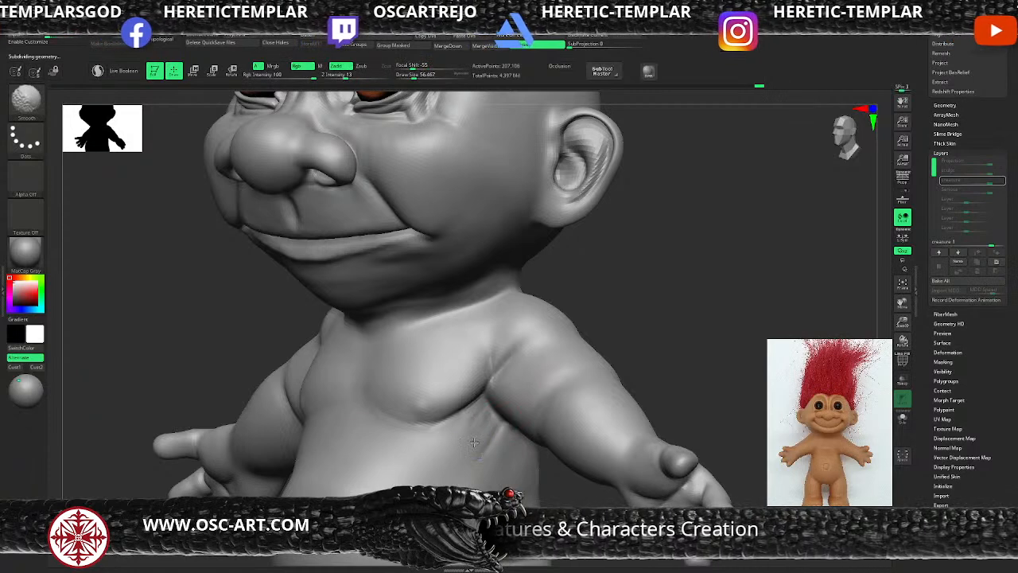
- Lower the body mesh to a coarser subdivision level
{"action": "key", "text": "shift+d"}
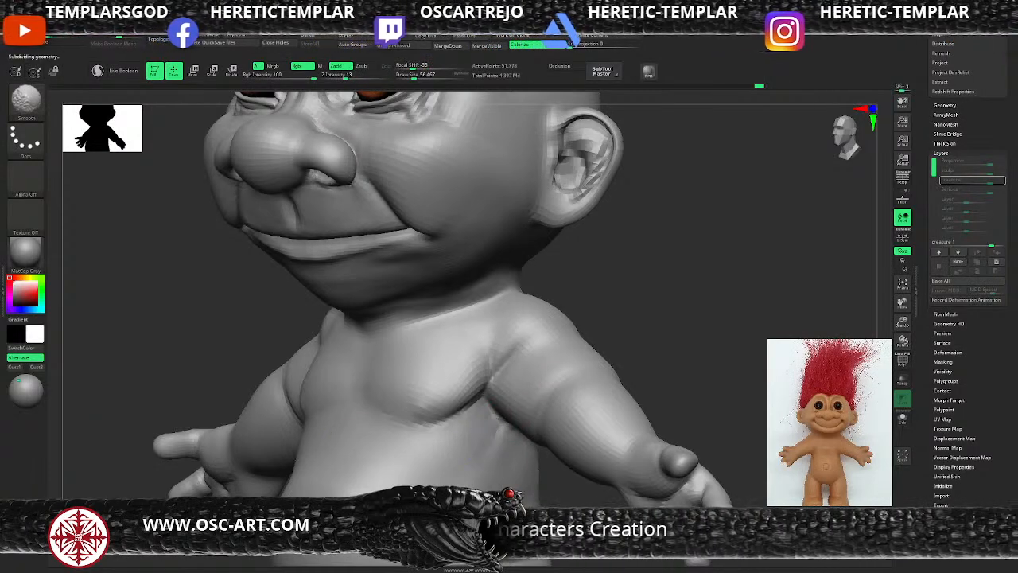
{"action": "key", "text": "d"}
{"action": "mouse_move", "coordinate": [688, 261]}
{"action": "left_mouse_down", "text": "alt"}
{"action": "mouse_move", "coordinate": [652, 323]}
{"action": "mouse_move", "coordinate": [636, 286]}
{"action": "left_mouse_up", "text": "alt"}
{"action": "key", "text": "shift+d"}
{"action": "key", "text": "shift+d"}
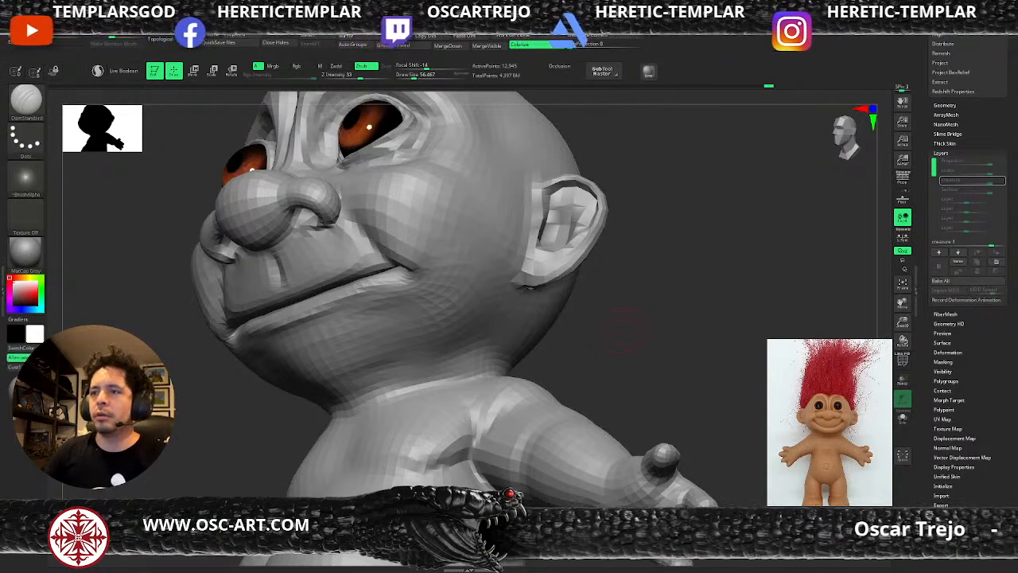
- Reshape the mouth corners and adjoining cheeks with a resized Move brush
{"action": "left_click_drag", "start_coordinate": [629, 332], "coordinate": [636, 341], "text": "shift"}
{"action": "mouse_move", "coordinate": [551, 329]}
{"action": "left_mouse_down", "text": "alt"}
{"action": "mouse_move", "coordinate": [563, 361]}
{"action": "mouse_move", "coordinate": [529, 325]}
{"action": "mouse_move", "coordinate": [572, 309]}
{"action": "mouse_move", "coordinate": [576, 368]}
{"action": "left_mouse_up", "text": "alt"}
{"action": "key", "text": "b"}
{"action": "key", "text": "m"}
{"action": "key", "text": "v"}
{"action": "key", "text": "s"}
{"action": "left_click_drag", "start_coordinate": [450, 357], "coordinate": [455, 368]}
{"action": "left_click_drag", "start_coordinate": [605, 382], "coordinate": [455, 370]}
{"action": "key", "text": "s"}
{"action": "mouse_move", "coordinate": [306, 438]}
{"action": "left_mouse_down", "text": "alt"}
{"action": "mouse_move", "coordinate": [281, 422]}
{"action": "mouse_move", "coordinate": [376, 416]}
{"action": "left_mouse_up", "text": "alt"}
{"action": "left_click_drag", "start_coordinate": [518, 391], "coordinate": [574, 407]}
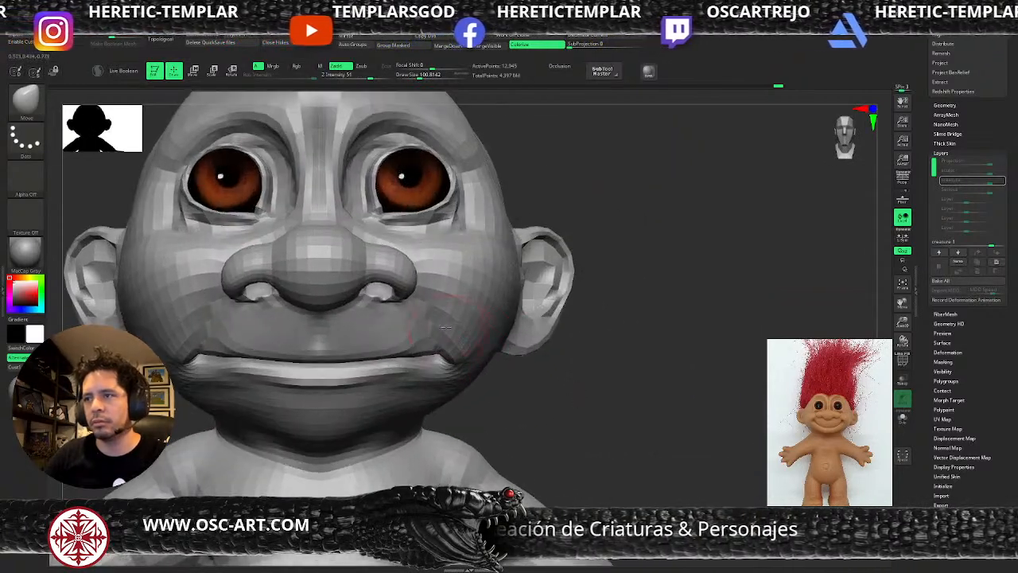
- Build up the cheek beside the mouth with a resized ClayBuildup brush and switch to the Move brush to adjust the form
{"action": "key", "text": "b"}
{"action": "key", "text": "c"}
{"action": "key", "text": "b"}
{"action": "key", "text": "s"}
{"action": "left_click_drag", "start_coordinate": [455, 314], "coordinate": [458, 313]}
{"action": "left_click_drag", "start_coordinate": [576, 327], "coordinate": [568, 280], "text": "alt"}
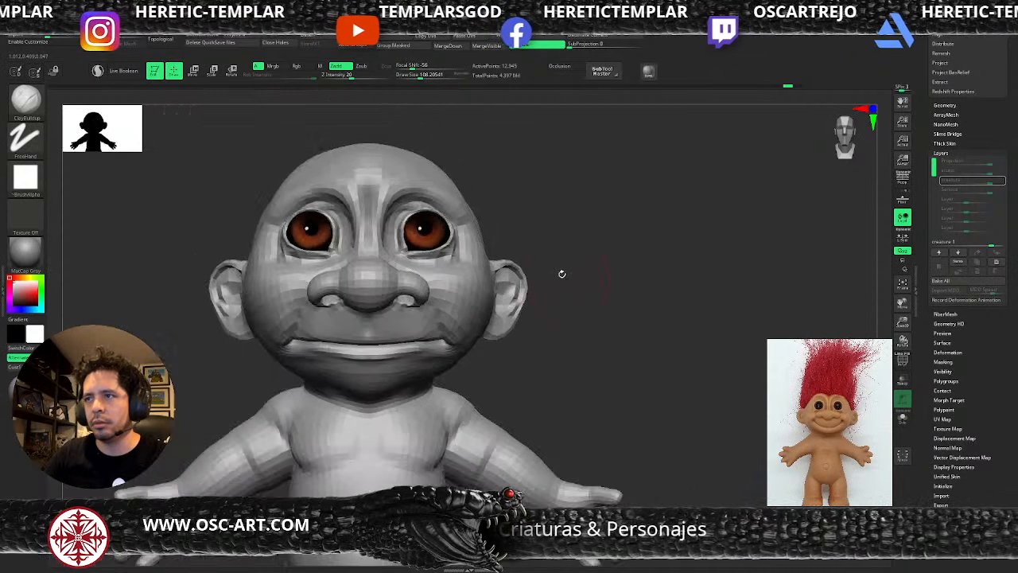
{"action": "key", "text": "b"}
{"action": "key", "text": "m"}
{"action": "key", "text": "v"}
{"action": "mouse_move", "coordinate": [510, 266]}
{"action": "left_mouse_down"}
{"action": "mouse_move", "coordinate": [528, 305]}
{"action": "mouse_move", "coordinate": [512, 328]}
{"action": "mouse_move", "coordinate": [566, 311]}
{"action": "left_mouse_up"}
{"action": "key", "text": "s"}
{"action": "key", "text": "s"}
- Work the crease at the mouth corner from a low angle with the DamStandard brush and smooth it
{"action": "key", "text": "d"}
{"action": "mouse_move", "coordinate": [610, 358]}
{"action": "left_mouse_down", "text": "alt"}
{"action": "mouse_move", "coordinate": [643, 307]}
{"action": "mouse_move", "coordinate": [564, 341]}
{"action": "mouse_move", "coordinate": [461, 322]}
{"action": "left_mouse_up", "text": "alt"}
{"action": "key", "text": "shift+d"}
{"action": "key", "text": "b"}
{"action": "key", "text": "c"}
{"action": "key", "text": "b"}
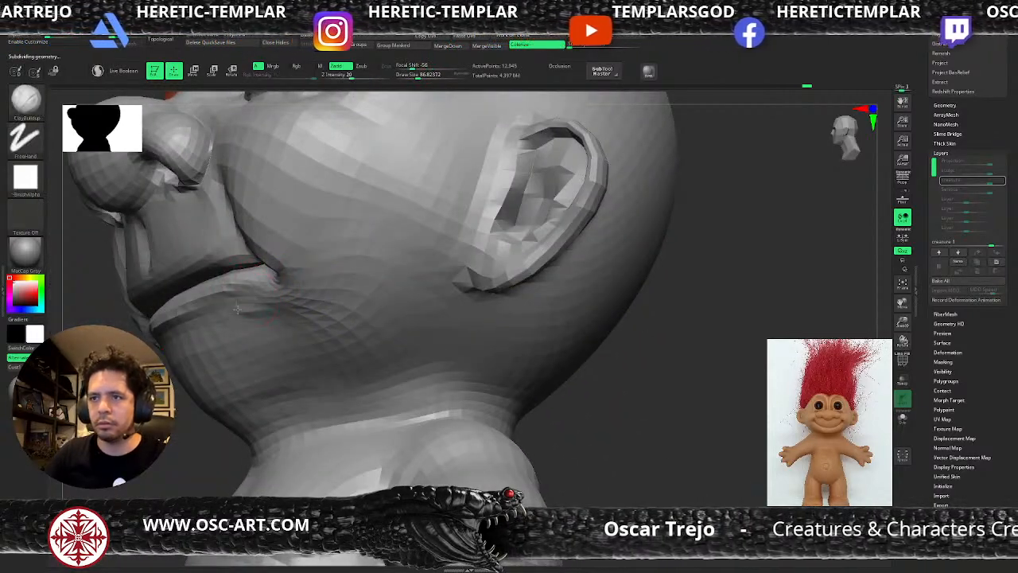
{"action": "key", "text": "shift"}
{"action": "right_click_drag", "start_coordinate": [195, 337], "coordinate": [234, 291]}
{"action": "key", "text": "b"}
{"action": "key", "text": "d"}
{"action": "key", "text": "s"}
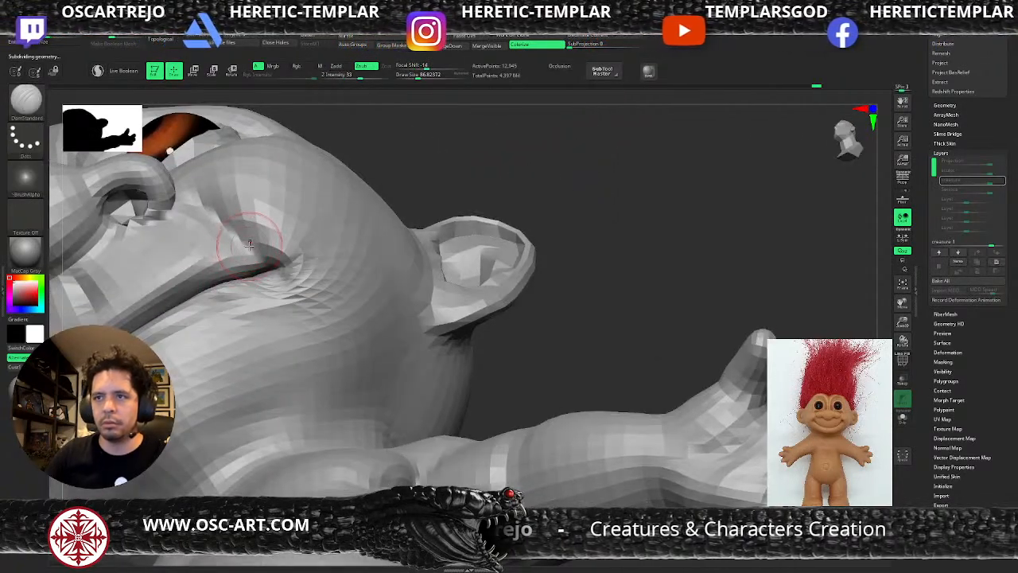
{"action": "key", "text": "d"}
{"action": "mouse_move", "coordinate": [261, 257]}
{"action": "left_mouse_down", "text": "shift"}
{"action": "mouse_move", "coordinate": [280, 269]}
{"action": "mouse_move", "coordinate": [180, 271]}
{"action": "mouse_move", "coordinate": [121, 312]}
{"action": "left_mouse_up", "text": "shift"}
{"action": "mouse_move", "coordinate": [189, 259]}
{"action": "left_mouse_down", "text": "shift"}
{"action": "mouse_move", "coordinate": [225, 261]}
{"action": "mouse_move", "coordinate": [204, 248]}
{"action": "mouse_move", "coordinate": [240, 252]}
{"action": "left_mouse_up", "text": "shift"}
- Flatten the area beside the mouth corner with the TrimDynamic brush
{"action": "key", "text": "b"}
{"action": "key", "text": "t"}
{"action": "key", "text": "d"}
{"action": "mouse_move", "coordinate": [689, 291]}
{"action": "left_mouse_down", "text": "alt"}
{"action": "mouse_move", "coordinate": [517, 217]}
{"action": "mouse_move", "coordinate": [470, 243]}
{"action": "mouse_move", "coordinate": [496, 279]}
{"action": "mouse_move", "coordinate": [263, 340]}
{"action": "left_mouse_up", "text": "alt"}
{"action": "key", "text": "shift"}
{"action": "key", "text": "shift"}
{"action": "mouse_move", "coordinate": [391, 359]}
{"action": "left_mouse_down"}
{"action": "mouse_move", "coordinate": [317, 351]}
{"action": "mouse_move", "coordinate": [323, 341]}
{"action": "mouse_move", "coordinate": [336, 344]}
{"action": "mouse_move", "coordinate": [331, 357]}
{"action": "mouse_move", "coordinate": [318, 351]}
{"action": "mouse_move", "coordinate": [331, 371]}
{"action": "mouse_move", "coordinate": [348, 345]}
{"action": "left_mouse_up"}
- Build up the fold beside the mouth corner with a resized ClayBuildup brush and smooth the strokes
{"action": "key", "text": "b"}
{"action": "key", "text": "c"}
{"action": "key", "text": "b"}
{"action": "key", "text": "s"}
{"action": "key", "text": "shift"}
{"action": "key", "text": "s"}
{"action": "mouse_move", "coordinate": [354, 340]}
{"action": "left_mouse_down"}
{"action": "mouse_move", "coordinate": [362, 332]}
{"action": "mouse_move", "coordinate": [374, 346]}
{"action": "left_mouse_up"}
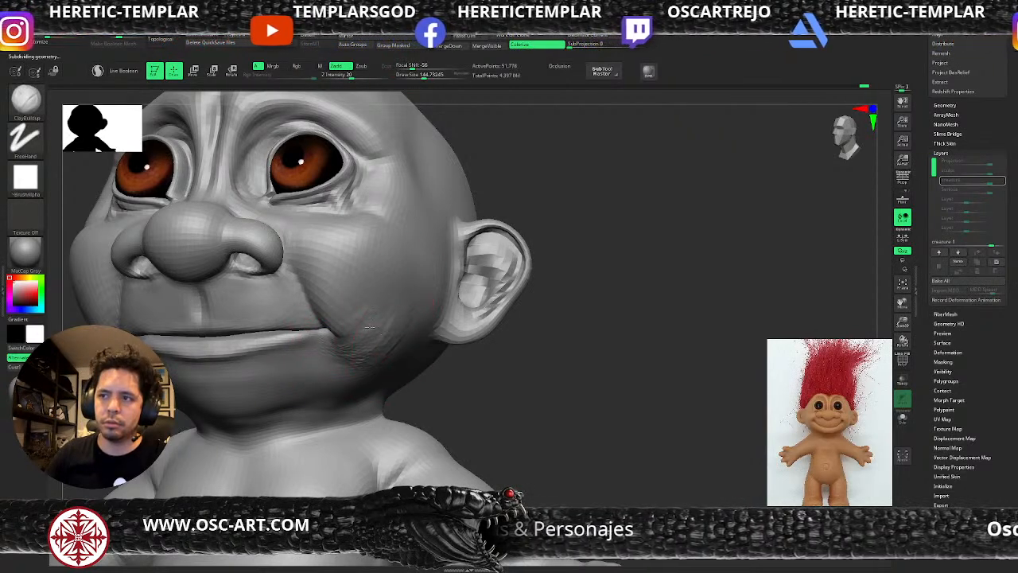
{"action": "key", "text": "shift+d"}
{"action": "mouse_move", "coordinate": [358, 340]}
{"action": "left_mouse_down", "text": "shift"}
{"action": "mouse_move", "coordinate": [369, 341]}
{"action": "mouse_move", "coordinate": [355, 342]}
{"action": "mouse_move", "coordinate": [367, 362]}
{"action": "left_mouse_up", "text": "shift"}
- Reposition the mouth corner from front and low views with a smaller Move brush
{"action": "key", "text": "d"}
{"action": "mouse_move", "coordinate": [549, 359]}
{"action": "left_mouse_down", "text": "alt"}
{"action": "mouse_move", "coordinate": [549, 320]}
{"action": "mouse_move", "coordinate": [509, 370]}
{"action": "left_mouse_up", "text": "alt"}
{"action": "key", "text": "b"}
{"action": "key", "text": "m"}
{"action": "key", "text": "v"}
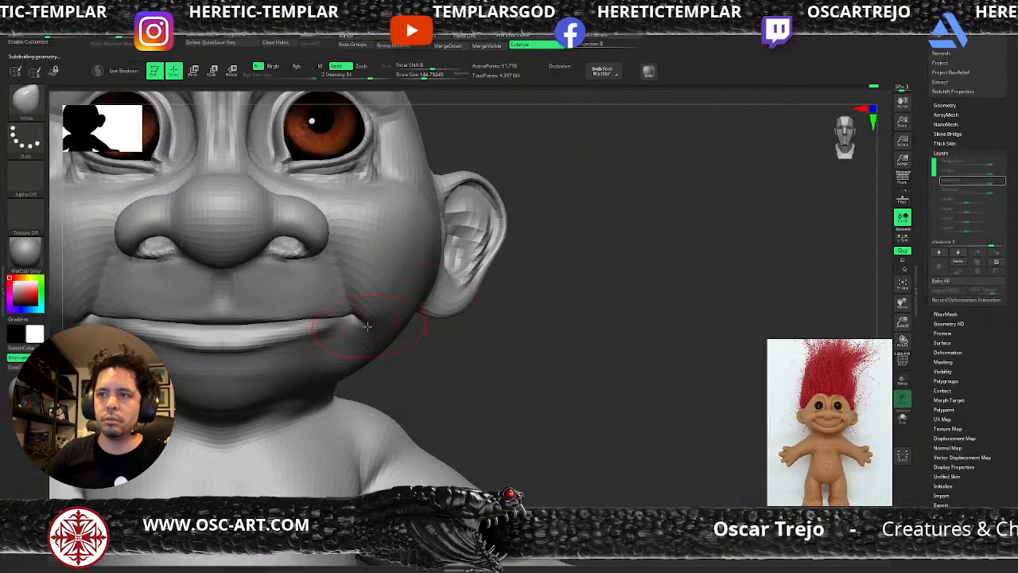
{"action": "left_click_drag", "start_coordinate": [371, 324], "coordinate": [362, 331]}
{"action": "left_click_drag", "start_coordinate": [460, 382], "coordinate": [451, 298]}
{"action": "key", "text": "s"}
{"action": "left_click_drag", "start_coordinate": [370, 328], "coordinate": [365, 328]}
{"action": "left_click_drag", "start_coordinate": [350, 315], "coordinate": [356, 331]}
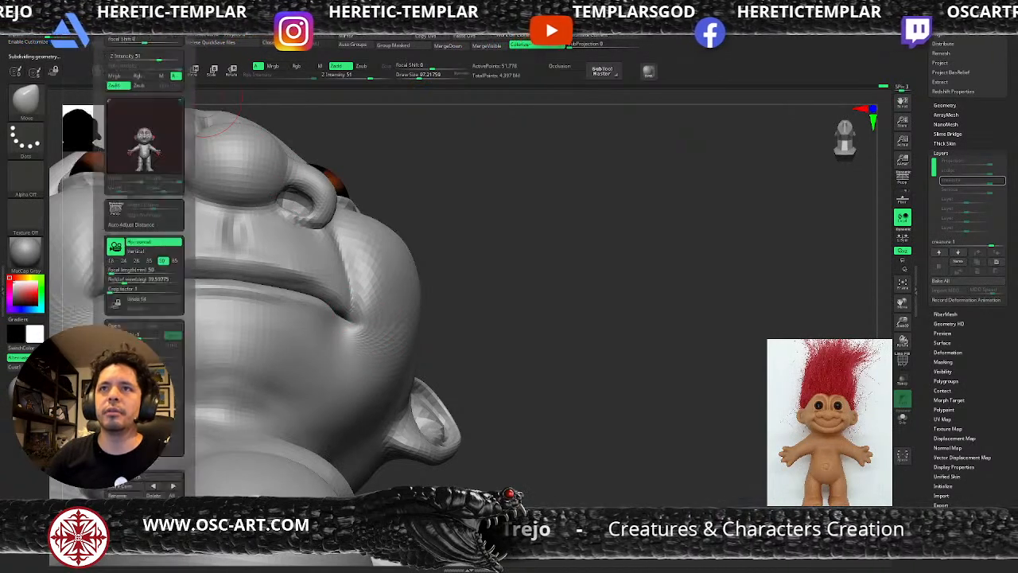
- Examine the Smooth brush's surface, orientation, modifier, auto-masking, tablet pressure and smoothing settings
{"action": "mouse_move", "coordinate": [47, 32]}
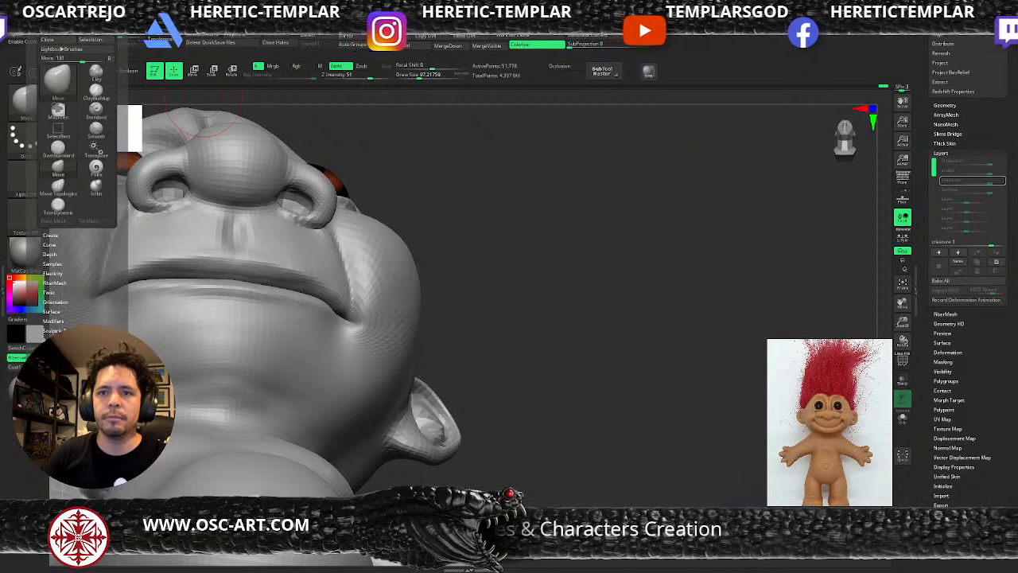
{"action": "key", "text": "shift"}
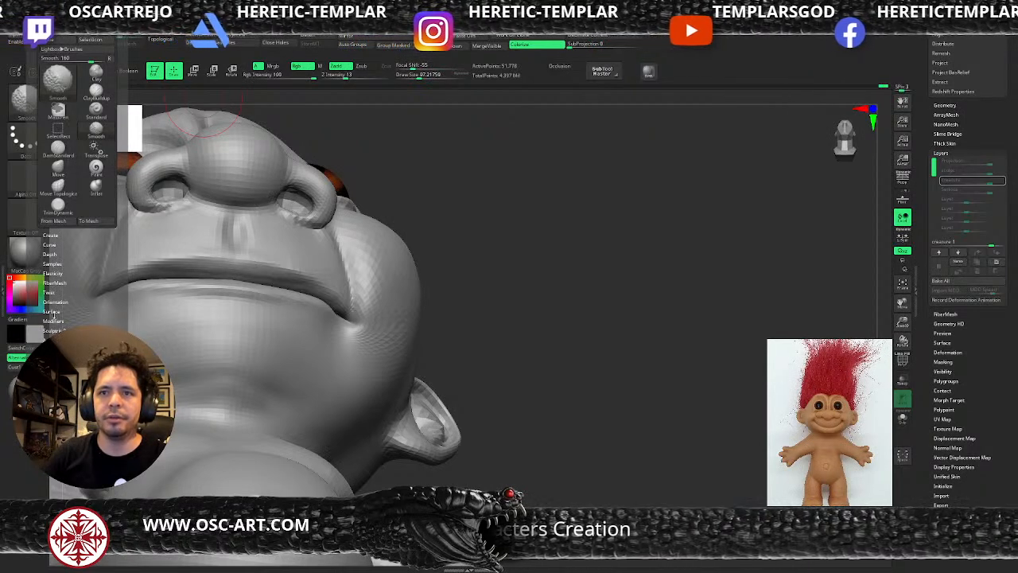
{"action": "left_click", "coordinate": [54, 320]}
{"action": "left_click_drag", "start_coordinate": [43, 477], "coordinate": [43, 335]}
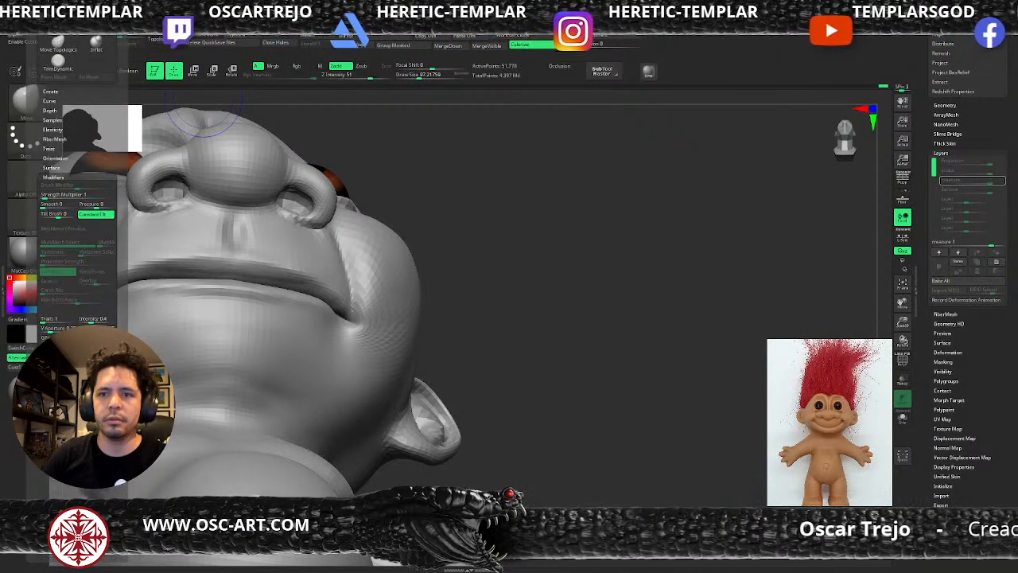
{"action": "left_click_drag", "start_coordinate": [71, 147], "coordinate": [71, 157]}
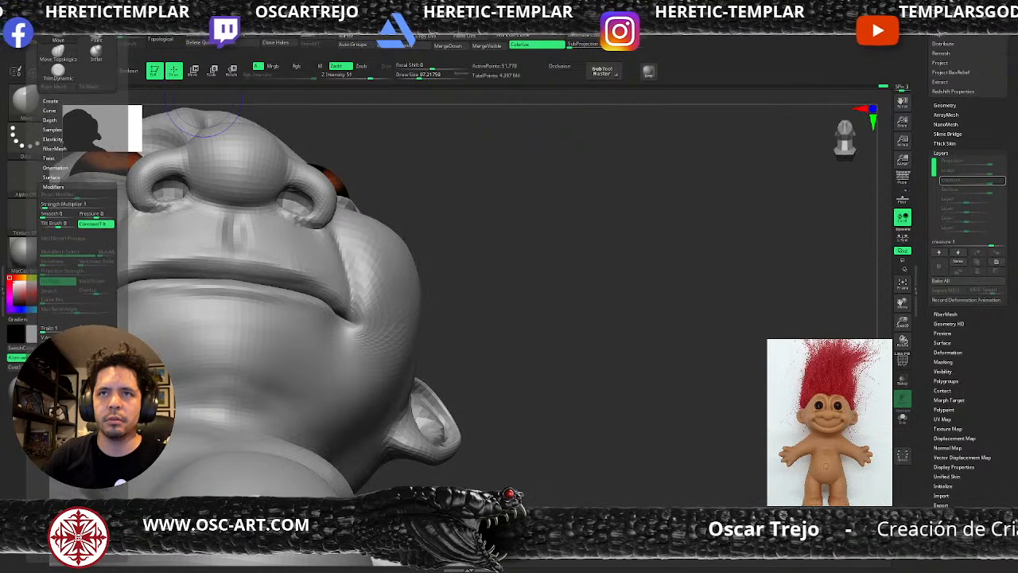
{"action": "left_click", "coordinate": [52, 176]}
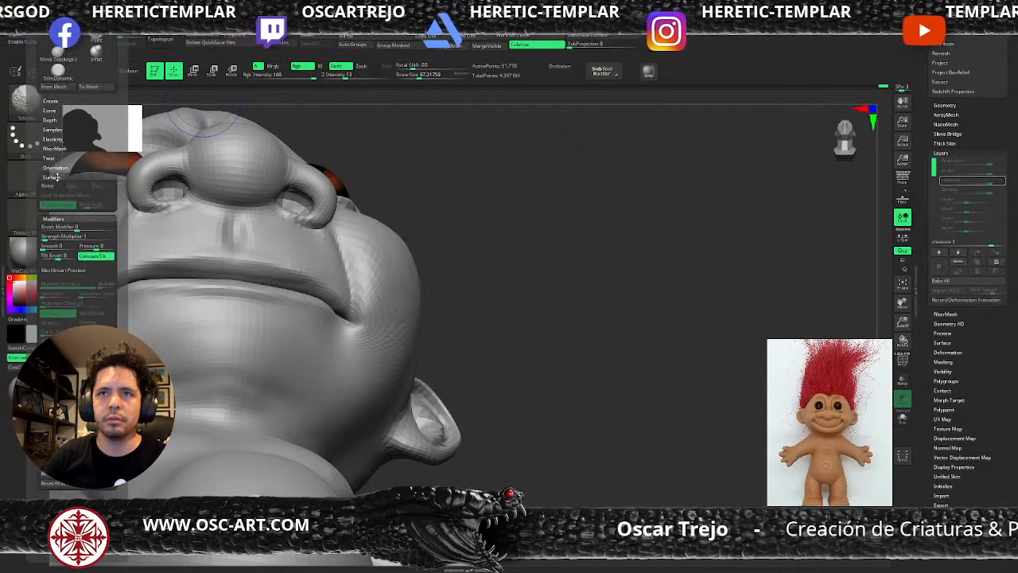
{"action": "left_click", "coordinate": [53, 168]}
{"action": "left_click", "coordinate": [53, 159]}
{"action": "left_click", "coordinate": [54, 158]}
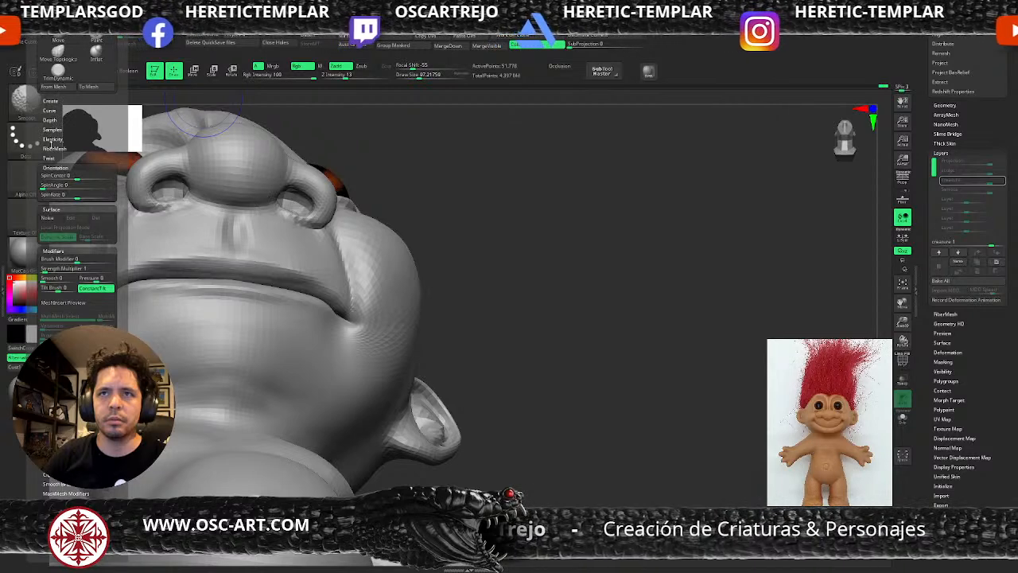
{"action": "left_click_drag", "start_coordinate": [40, 306], "coordinate": [54, 239]}
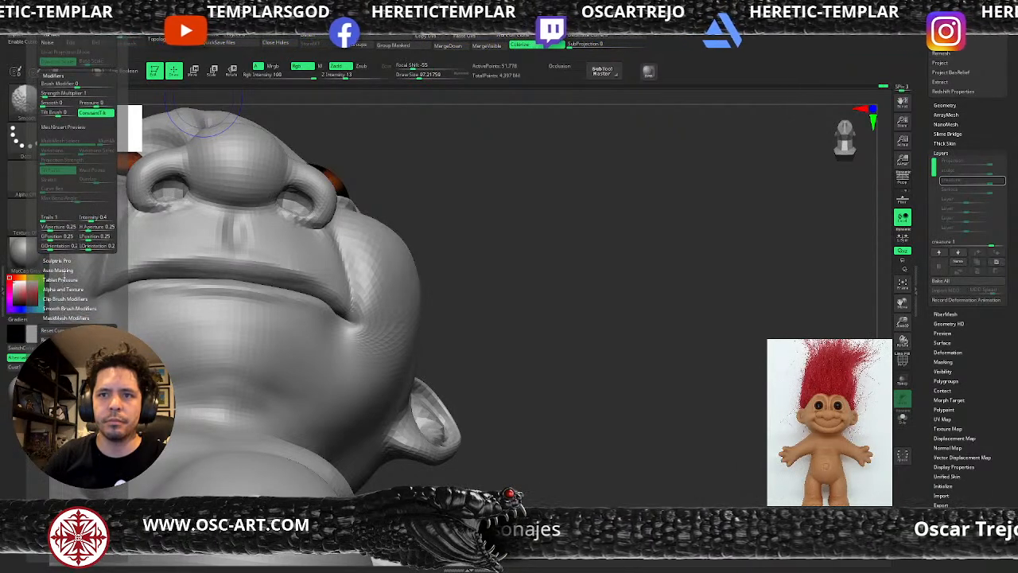
{"action": "left_click", "coordinate": [59, 270]}
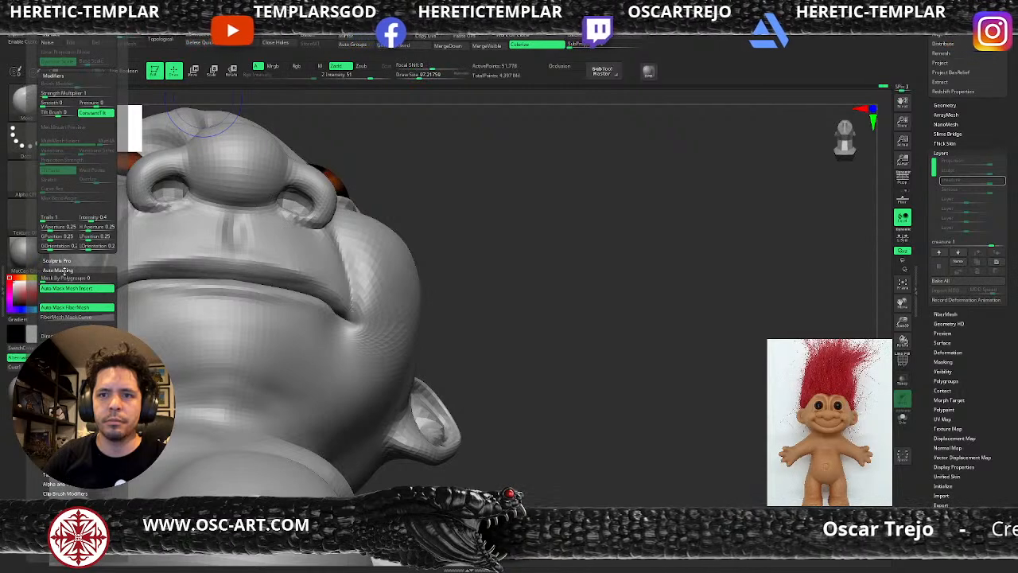
{"action": "left_click", "coordinate": [65, 271], "text": "shift"}
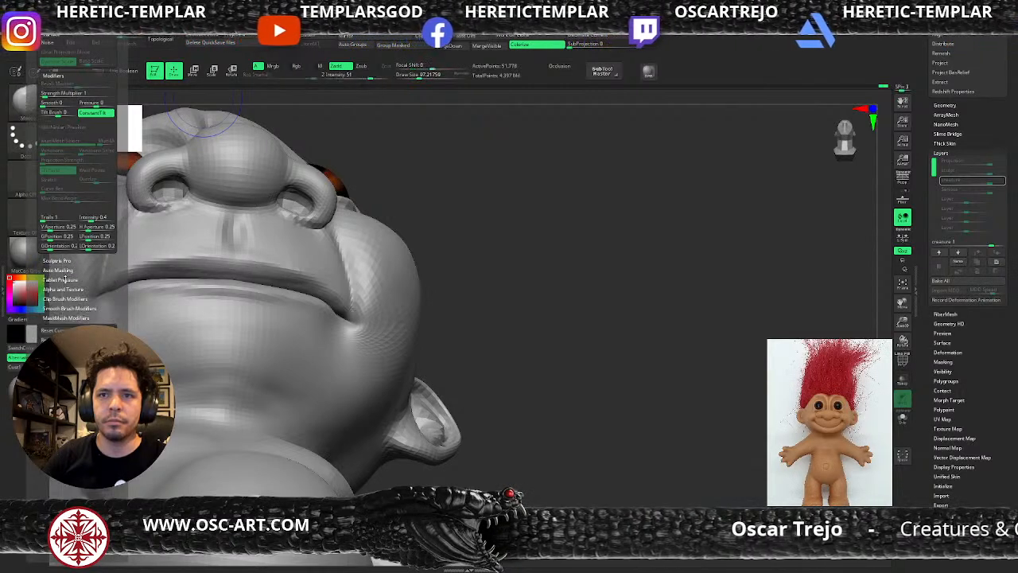
{"action": "left_click", "coordinate": [65, 280], "text": "shift"}
{"action": "left_click", "coordinate": [64, 280], "text": "shift"}
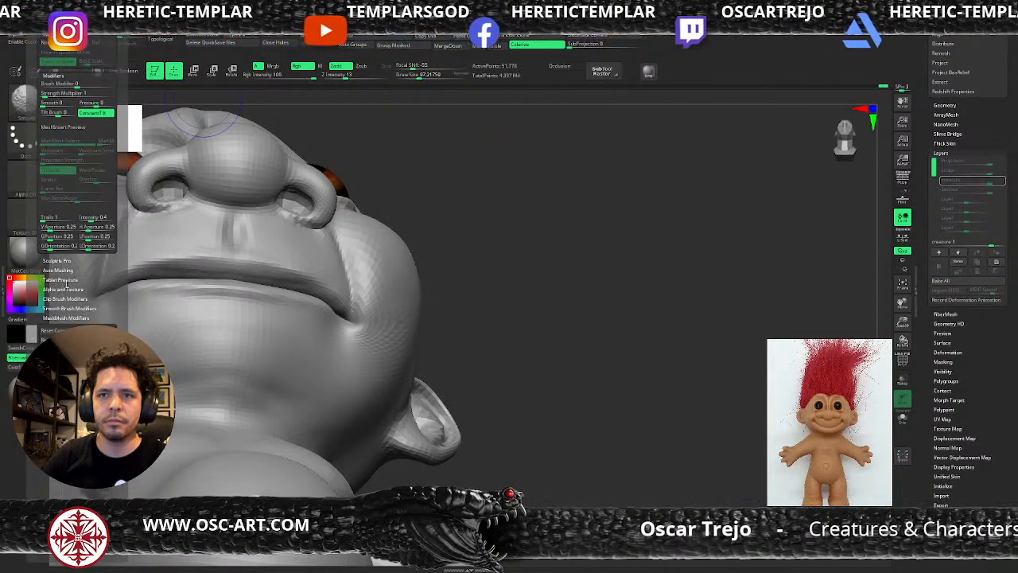
{"action": "left_click", "coordinate": [67, 297], "text": "shift"}
{"action": "left_click", "coordinate": [67, 297], "text": "shift"}
{"action": "left_click", "coordinate": [67, 307], "text": "shift"}
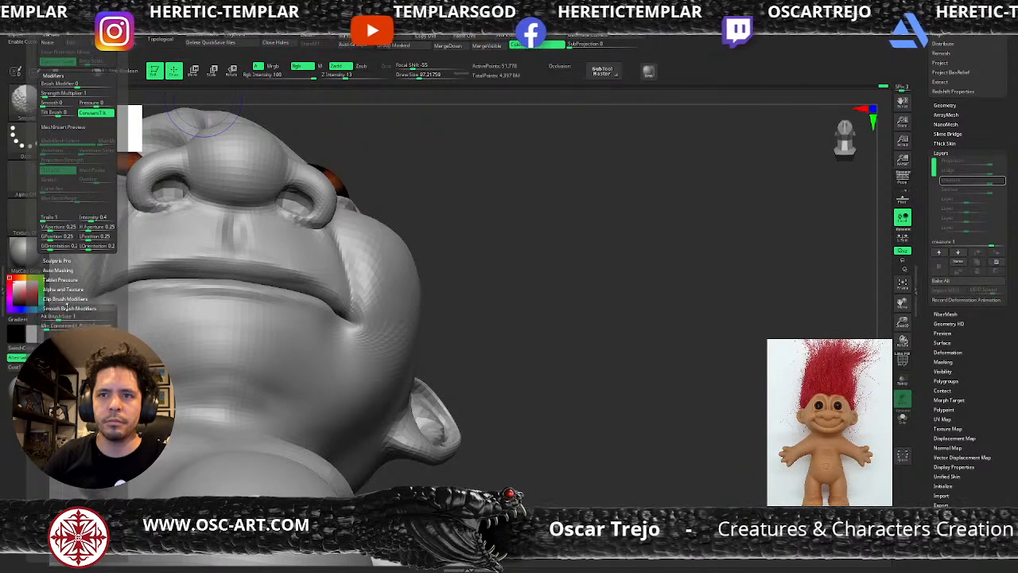
{"action": "left_click", "coordinate": [68, 307], "text": "shift"}
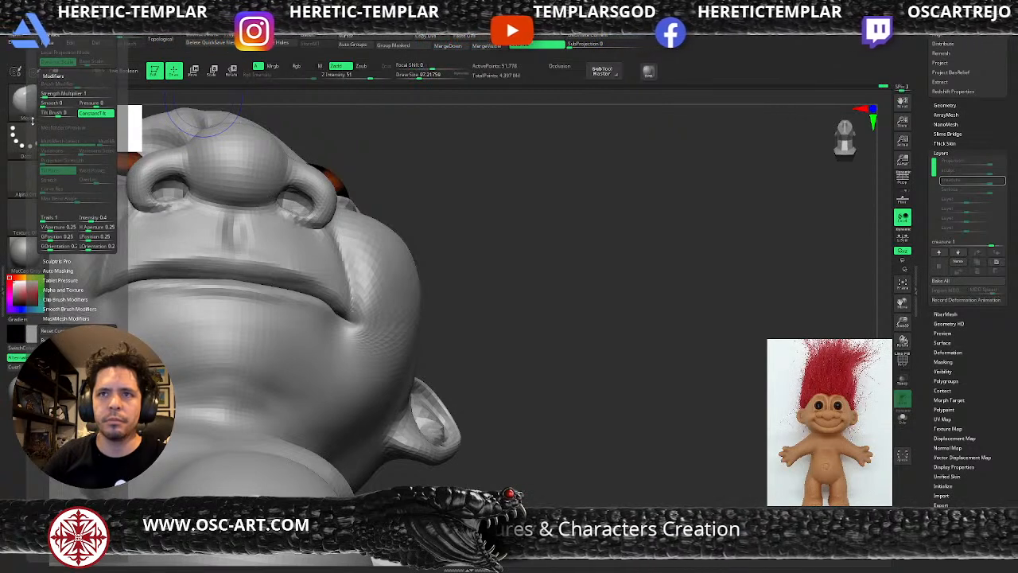
{"action": "scroll", "coordinate": [38, 127], "scroll_direction": "up", "scroll_amount": 6}
{"action": "scroll", "coordinate": [39, 178], "scroll_direction": "up", "scroll_amount": 5}
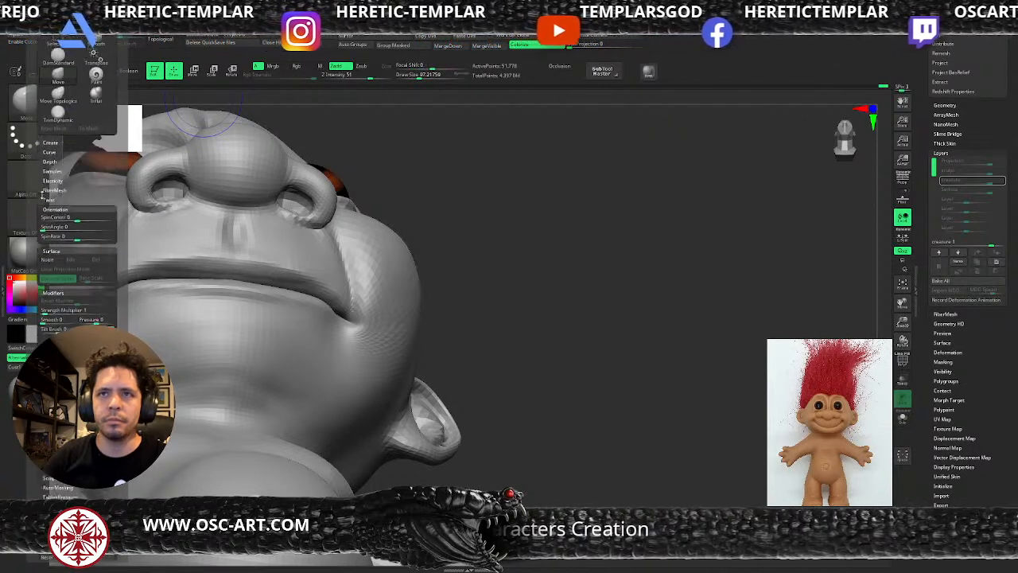
{"action": "left_click", "coordinate": [49, 180]}
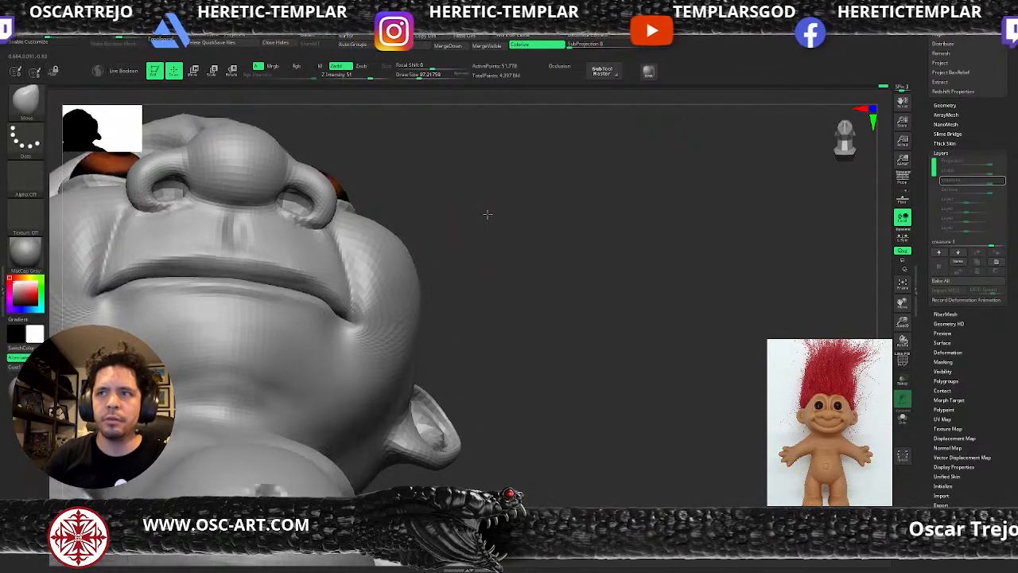
- Undo the latest edit at the mouth corner and smooth the fold around the opposite corner
{"action": "left_click_drag", "start_coordinate": [491, 220], "coordinate": [475, 193]}
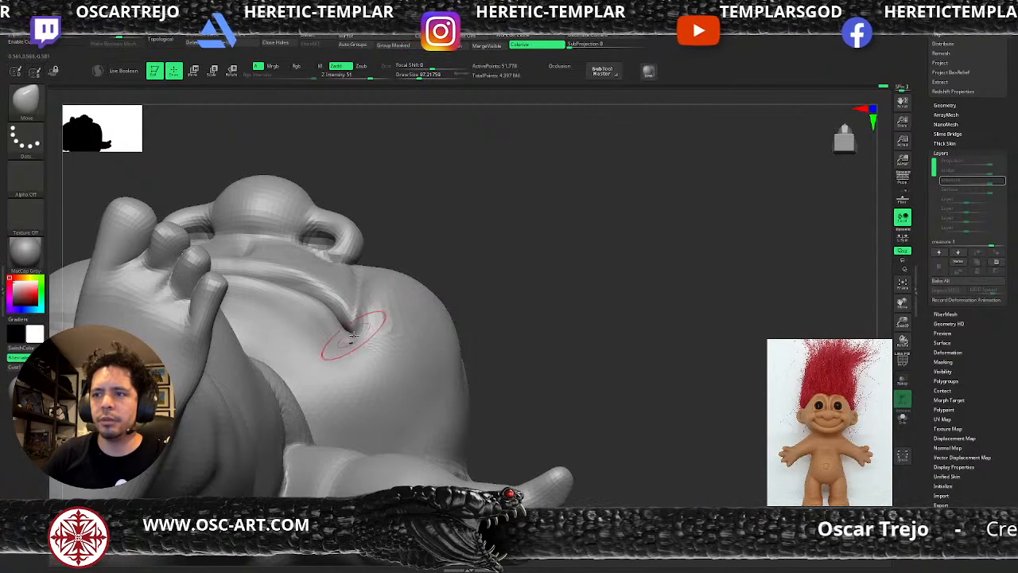
{"action": "key", "text": "shift+z"}
{"action": "key", "text": "shift+z"}
{"action": "key", "text": "ctrl+z"}
{"action": "left_click_drag", "start_coordinate": [481, 241], "coordinate": [628, 293]}
{"action": "left_click_drag", "start_coordinate": [498, 342], "coordinate": [294, 313]}
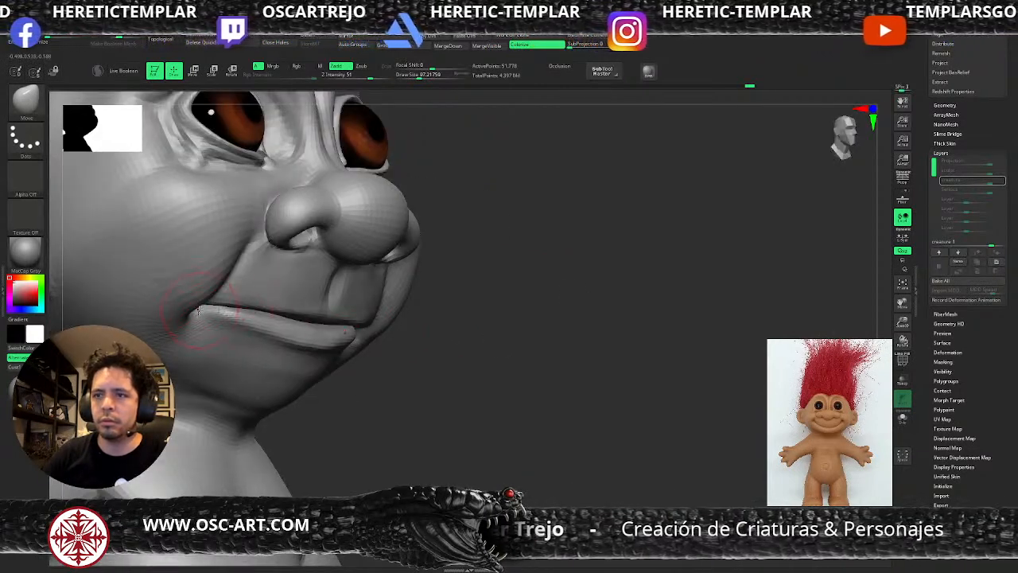
{"action": "left_click_drag", "start_coordinate": [187, 318], "coordinate": [180, 326], "text": "shift"}
{"action": "left_click_drag", "start_coordinate": [485, 358], "coordinate": [461, 318], "text": "alt"}
{"action": "left_click_drag", "start_coordinate": [462, 318], "coordinate": [416, 329]}
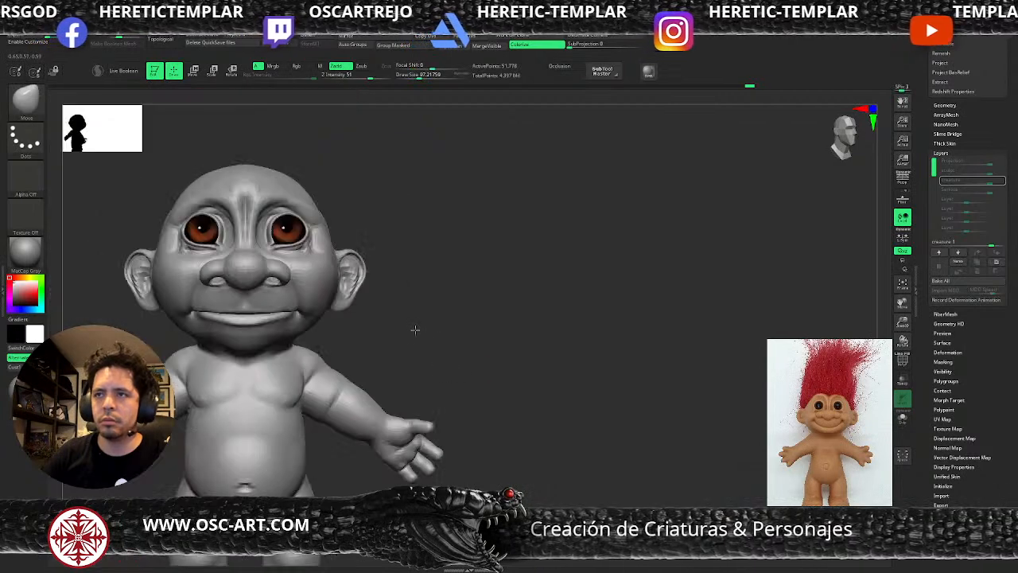
{"action": "left_click_drag", "start_coordinate": [442, 220], "coordinate": [451, 239], "text": "alt"}
{"action": "key", "text": "ctrl+d"}
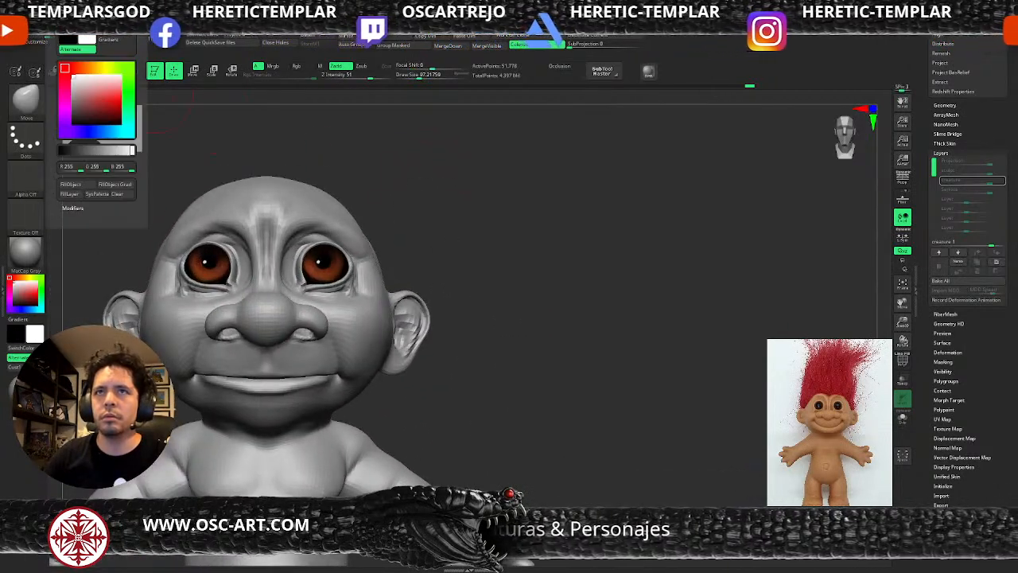
{"action": "mouse_move", "coordinate": [48, 16]}
{"action": "left_click", "coordinate": [62, 263]}
- Add volume along the inner side of the eyelids with a small Standard brush
{"action": "mouse_move", "coordinate": [464, 252]}
{"action": "left_mouse_down", "text": "alt"}
{"action": "mouse_move", "coordinate": [455, 269]}
{"action": "mouse_move", "coordinate": [472, 268]}
{"action": "left_mouse_up", "text": "alt"}
{"action": "key", "text": "d"}
{"action": "key", "text": "shift+d"}
{"action": "key", "text": "b"}
{"action": "key", "text": "s"}
{"action": "key", "text": "t"}
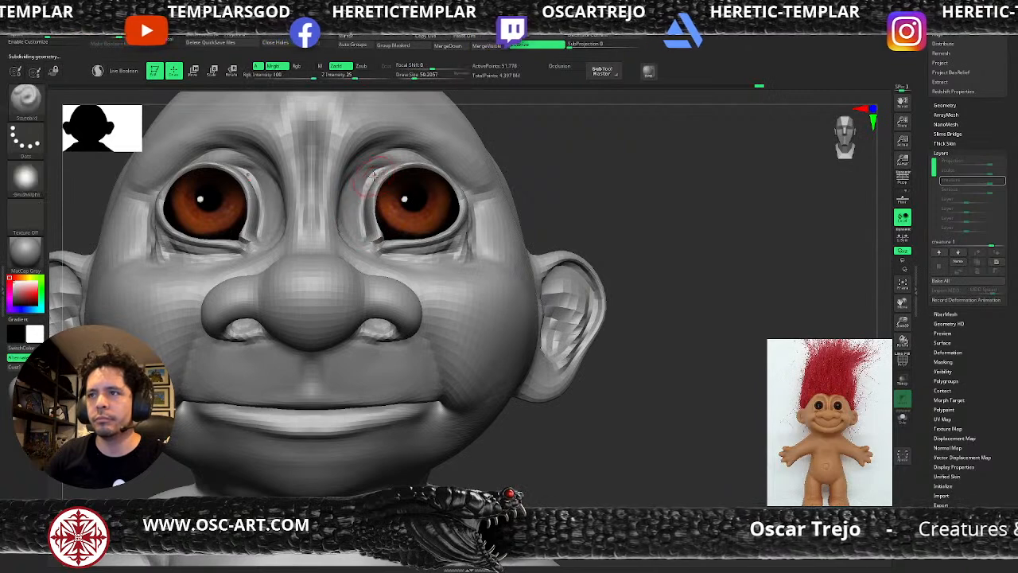
{"action": "left_click_drag", "start_coordinate": [360, 192], "coordinate": [359, 239]}
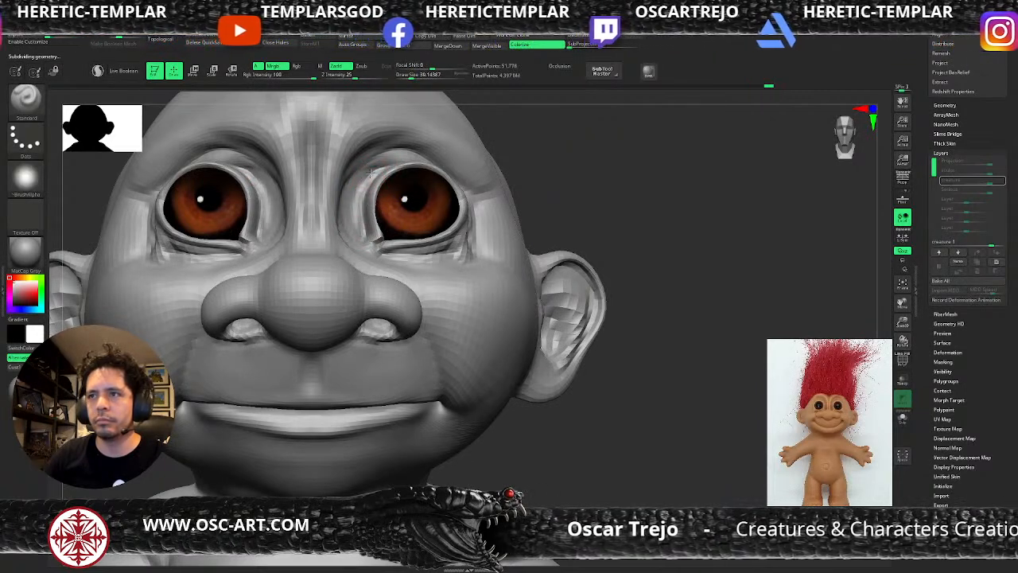
- Carve and soften the creases along the inner and upper eyelid with Dam Standard at a higher subdivision level
{"action": "key", "text": "d"}
{"action": "key", "text": "b"}
{"action": "key", "text": "d"}
{"action": "key", "text": "s"}
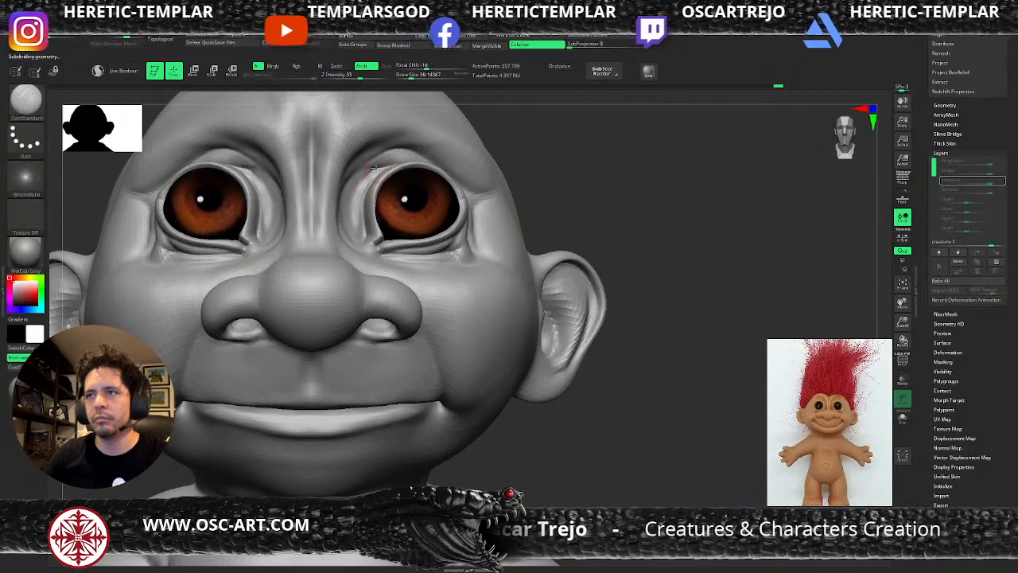
{"action": "left_click_drag", "start_coordinate": [369, 173], "coordinate": [353, 240]}
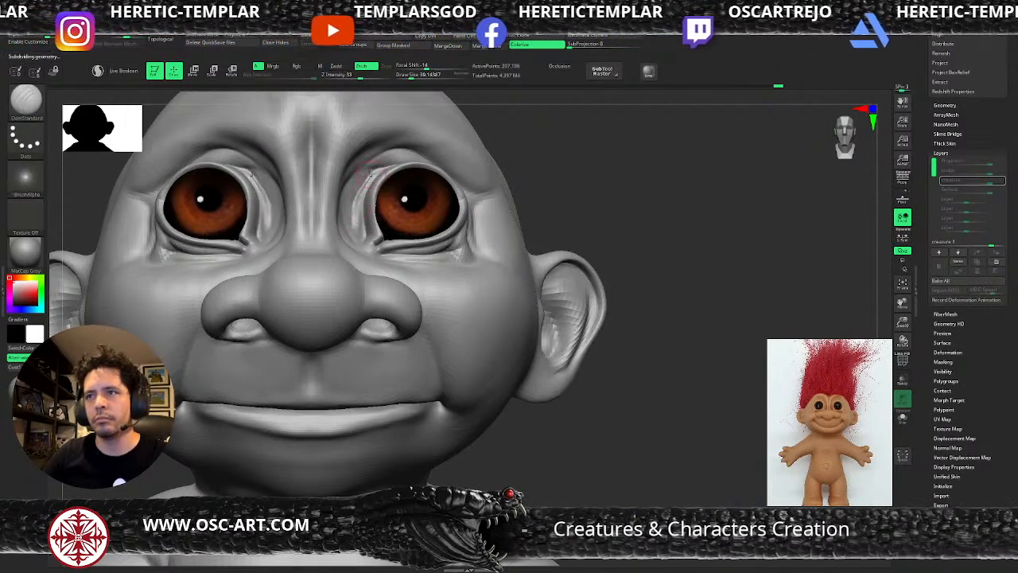
{"action": "mouse_move", "coordinate": [371, 174]}
{"action": "left_mouse_down", "text": "shift"}
{"action": "mouse_move", "coordinate": [353, 213]}
{"action": "mouse_move", "coordinate": [376, 169]}
{"action": "mouse_move", "coordinate": [350, 211]}
{"action": "mouse_move", "coordinate": [350, 201]}
{"action": "left_mouse_up", "text": "shift"}
{"action": "key", "text": "shift"}
{"action": "left_click_drag", "start_coordinate": [641, 217], "coordinate": [479, 224], "text": "alt"}
{"action": "left_click_drag", "start_coordinate": [283, 231], "coordinate": [326, 220]}
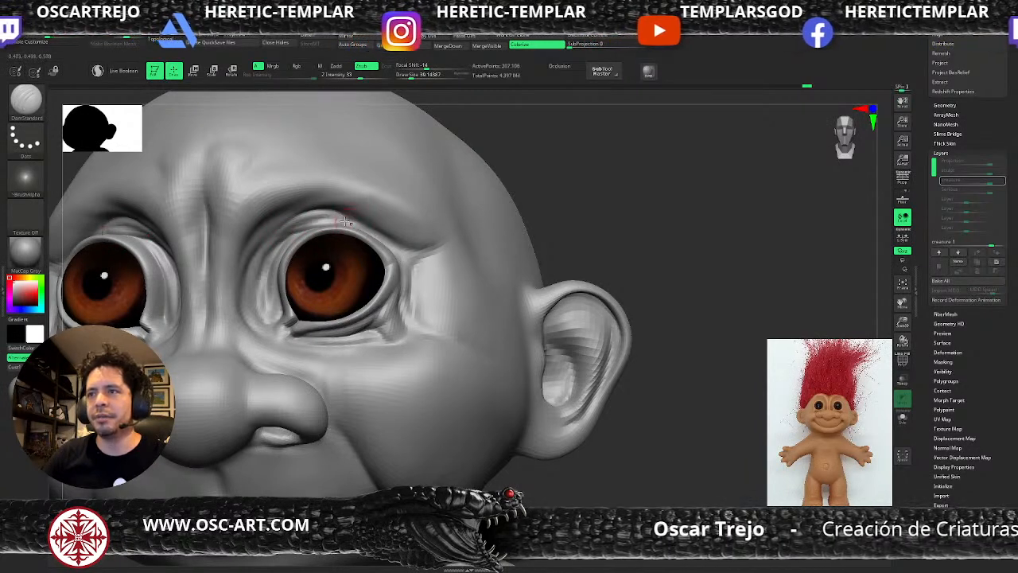
- Carve the crease around the outer eye corner with Dam Standard and add volume beside it with ClayBuildup
{"action": "mouse_move", "coordinate": [395, 248]}
{"action": "left_mouse_down"}
{"action": "mouse_move", "coordinate": [447, 245]}
{"action": "mouse_move", "coordinate": [402, 300]}
{"action": "mouse_move", "coordinate": [405, 330]}
{"action": "mouse_move", "coordinate": [388, 337]}
{"action": "left_mouse_up"}
{"action": "key", "text": "s"}
{"action": "key", "text": "b"}
{"action": "key", "text": "c"}
{"action": "key", "text": "b"}
{"action": "left_click_drag", "start_coordinate": [408, 284], "coordinate": [387, 327]}
- Adjust the outer part of the lower eyelid with the Move brush and deepen its crease with Dam Standard
{"action": "key", "text": "b"}
{"action": "key", "text": "d"}
{"action": "key", "text": "s"}
{"action": "key", "text": "s"}
{"action": "key", "text": "b"}
{"action": "key", "text": "m"}
{"action": "key", "text": "v"}
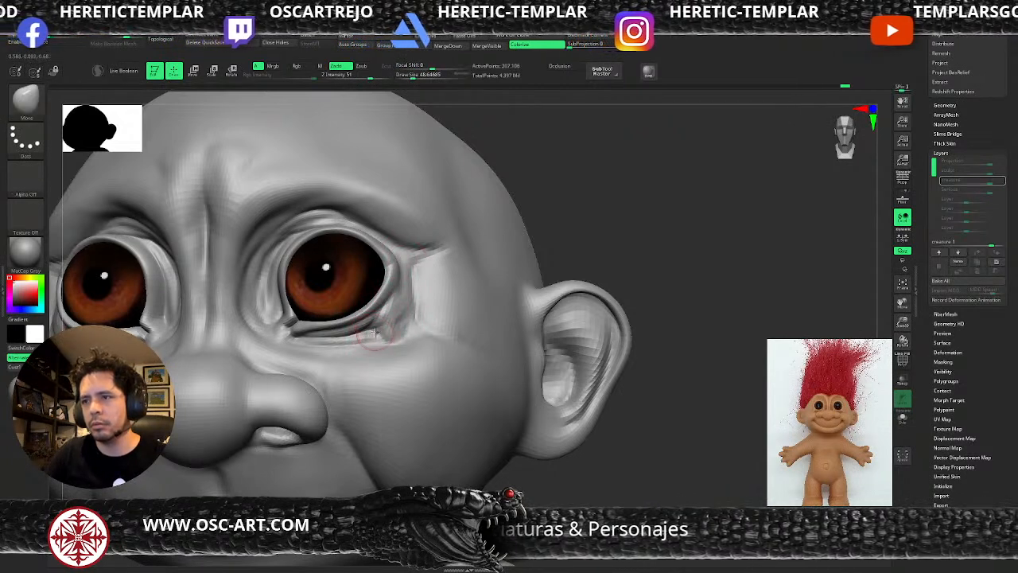
{"action": "key", "text": "b"}
{"action": "key", "text": "d"}
{"action": "key", "text": "s"}
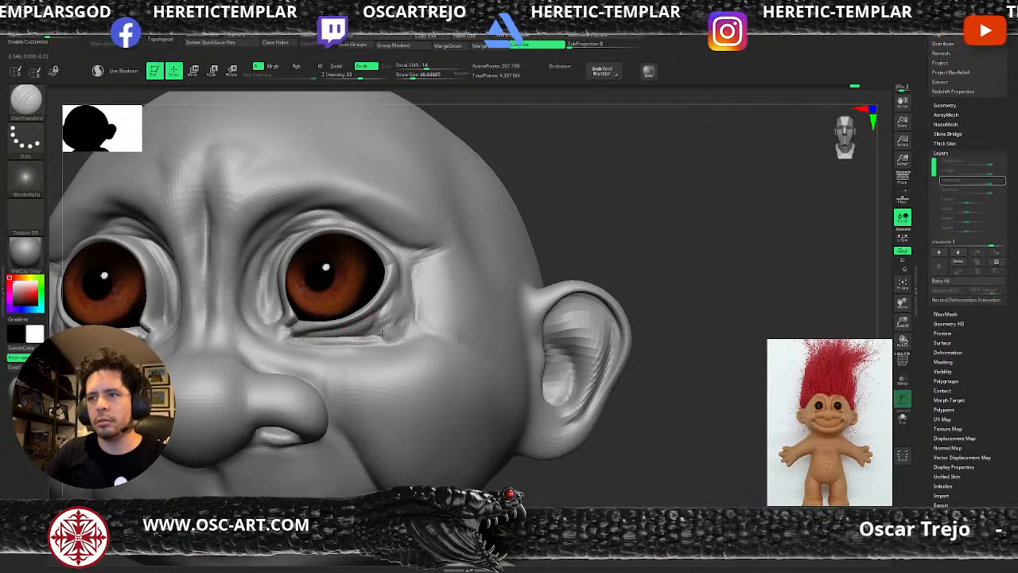
- Build up the skin between the outer eye corner and the temple with ClayBuildup and smooth it with a large brush
{"action": "key", "text": "b"}
{"action": "key", "text": "c"}
{"action": "key", "text": "b"}
{"action": "key", "text": "]"}
{"action": "mouse_move", "coordinate": [409, 330]}
{"action": "left_mouse_down", "text": "shift"}
{"action": "mouse_move", "coordinate": [402, 338]}
{"action": "mouse_move", "coordinate": [421, 314]}
{"action": "mouse_move", "coordinate": [409, 271]}
{"action": "mouse_move", "coordinate": [405, 299]}
{"action": "mouse_move", "coordinate": [442, 303]}
{"action": "mouse_move", "coordinate": [463, 286]}
{"action": "left_mouse_up", "text": "shift"}
{"action": "key", "text": "]"}
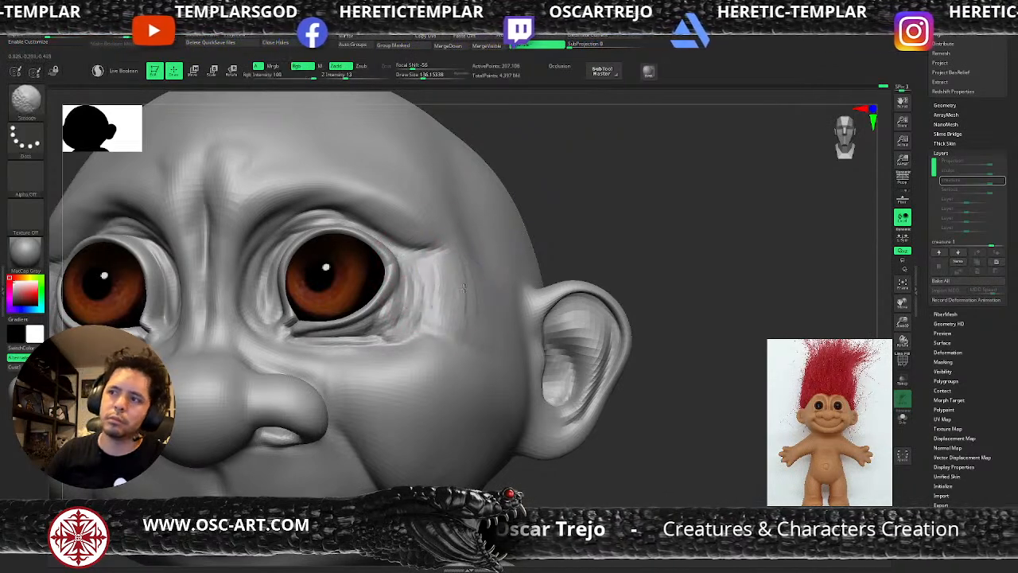
- Refine the fold under the outer lower eyelid with a small Dam Standard brush at a higher subdivision level
{"action": "mouse_move", "coordinate": [625, 225]}
{"action": "left_mouse_down", "text": "alt"}
{"action": "mouse_move", "coordinate": [600, 221]}
{"action": "mouse_move", "coordinate": [562, 297]}
{"action": "left_mouse_up", "text": "alt"}
{"action": "key", "text": "d"}
{"action": "key", "text": "s"}
{"action": "mouse_move", "coordinate": [391, 343]}
{"action": "left_mouse_down"}
{"action": "mouse_move", "coordinate": [377, 344]}
{"action": "mouse_move", "coordinate": [409, 310]}
{"action": "mouse_move", "coordinate": [394, 334]}
{"action": "left_mouse_up"}
{"action": "key", "text": "b"}
{"action": "key", "text": "d"}
{"action": "key", "text": "s"}
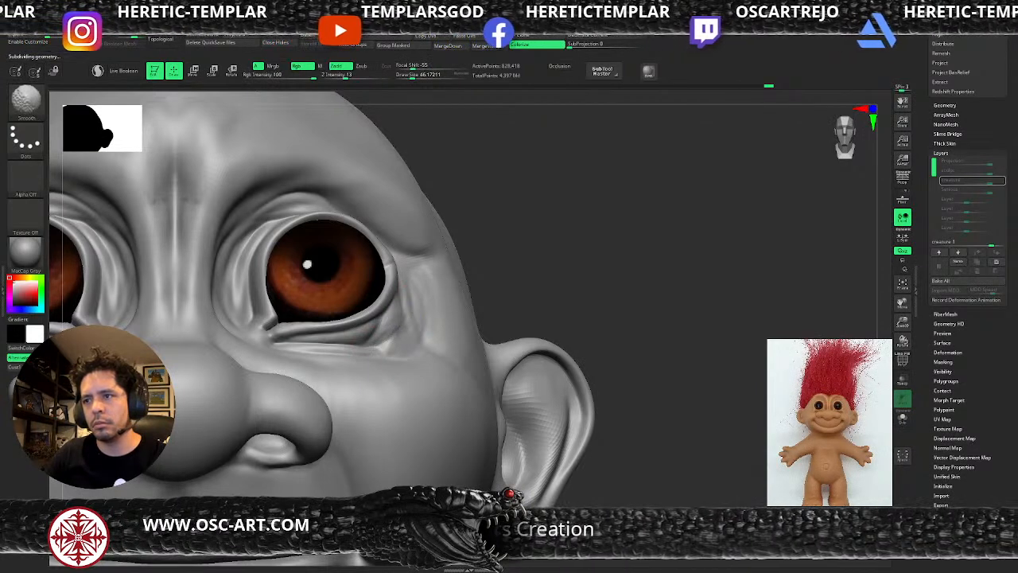
- Reshape the fold under the eye with the Move brush at a lower subdivision level and return to the highest level
{"action": "key", "text": "shift+d"}
{"action": "key", "text": "shift+d"}
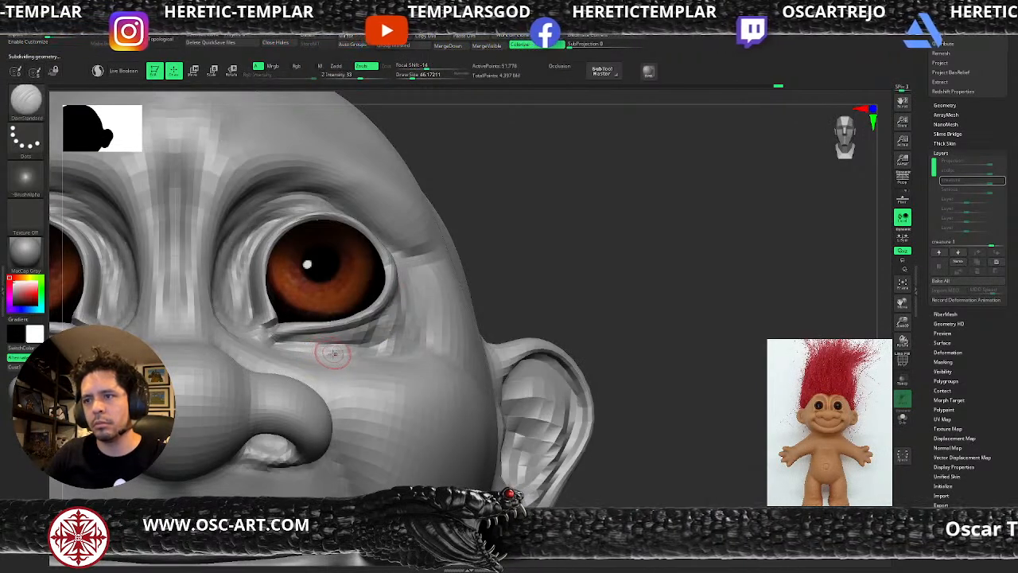
{"action": "key", "text": "b"}
{"action": "key", "text": "m"}
{"action": "key", "text": "v"}
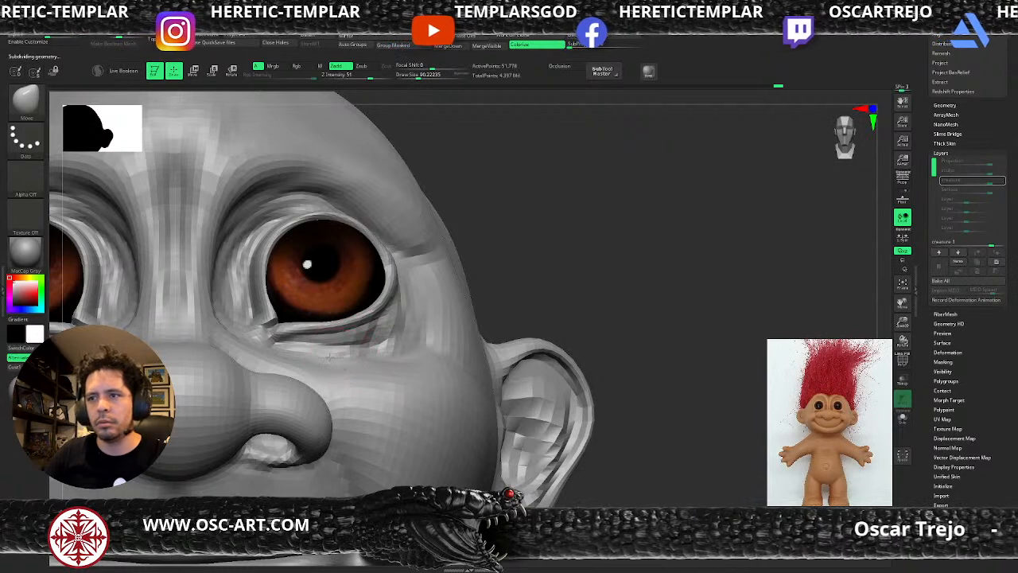
{"action": "key", "text": "d"}
{"action": "key", "text": "d"}
{"action": "key", "text": "d"}
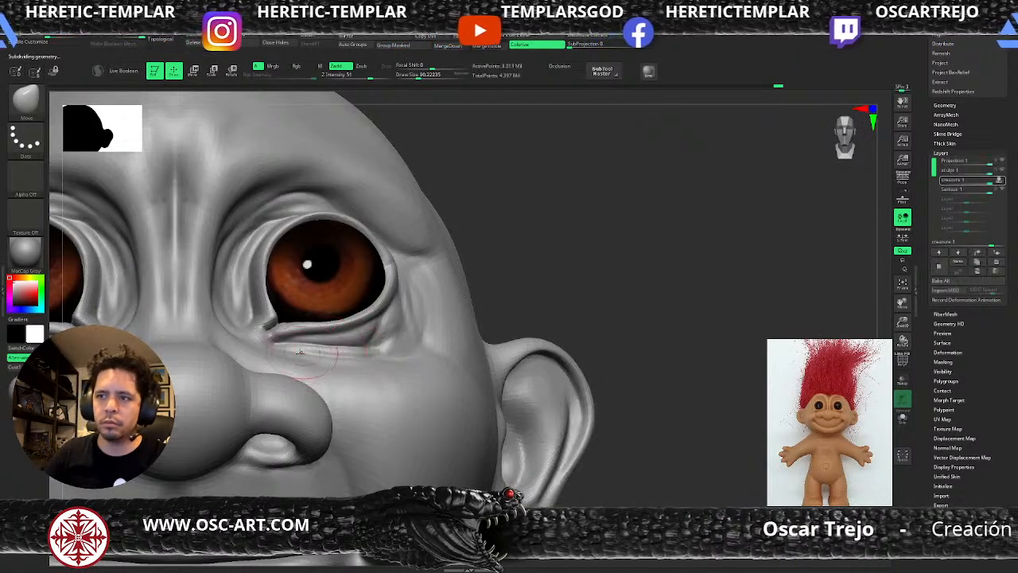
{"action": "left_click_drag", "start_coordinate": [557, 275], "coordinate": [481, 260], "text": "alt"}
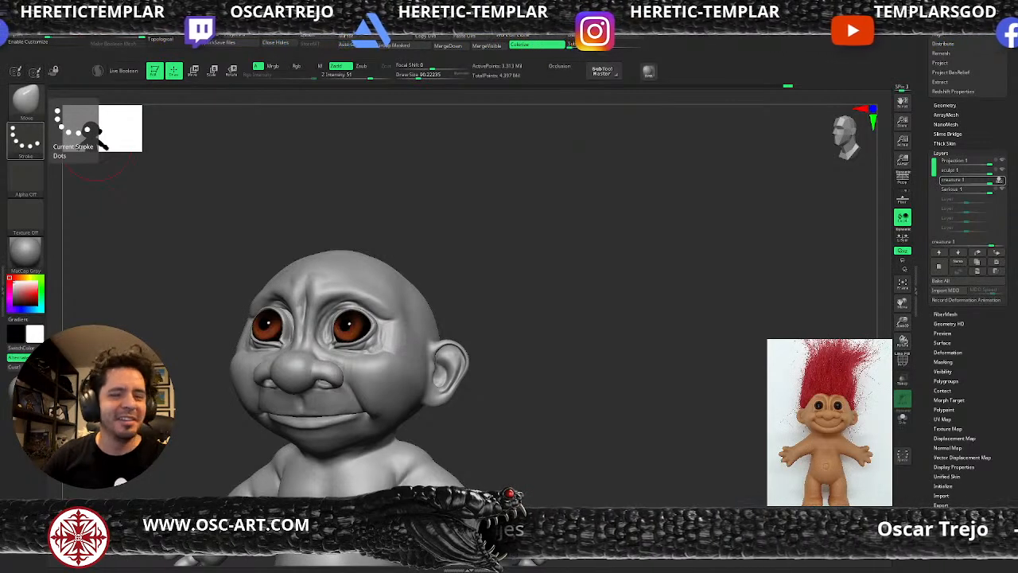
- Add volume along the lower eyelid with a small Standard brush and sharpen the inner eye corner with Dam Standard
{"action": "left_click_drag", "start_coordinate": [549, 275], "coordinate": [575, 336], "text": "shift"}
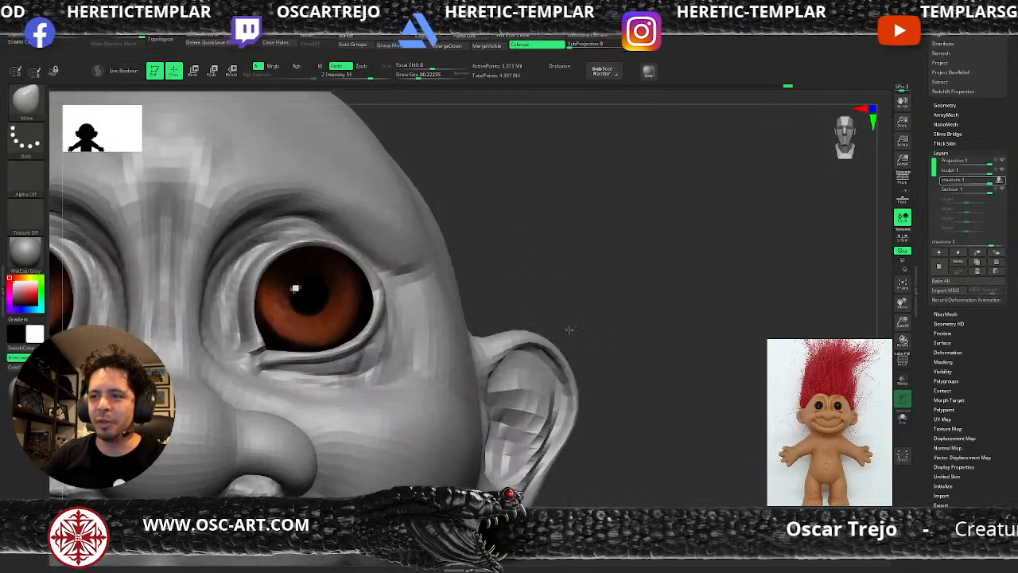
{"action": "left_click_drag", "start_coordinate": [608, 270], "coordinate": [583, 257]}
{"action": "key", "text": "b"}
{"action": "key", "text": "s"}
{"action": "key", "text": "t"}
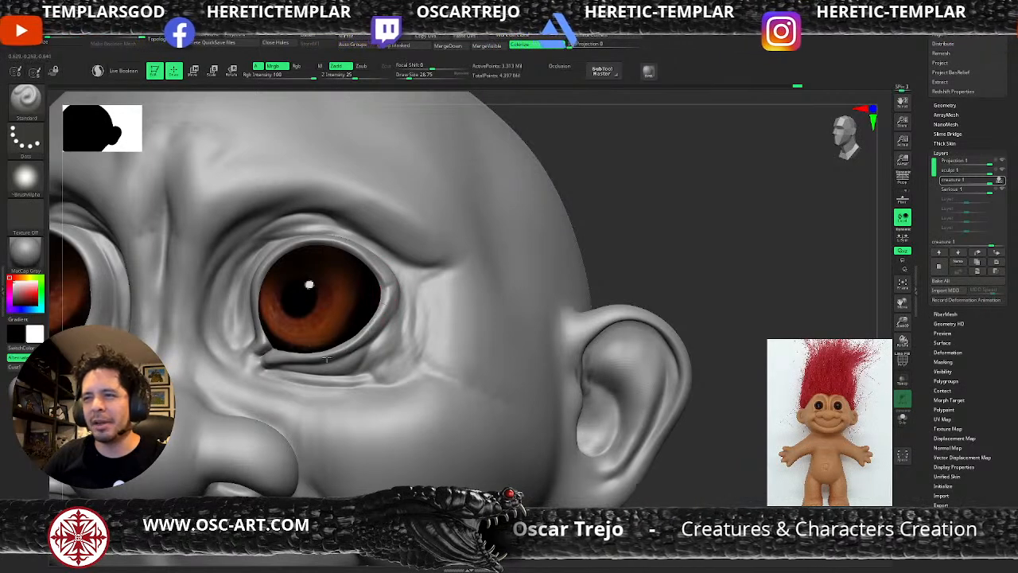
{"action": "key", "text": "b"}
{"action": "key", "text": "d"}
{"action": "key", "text": "s"}
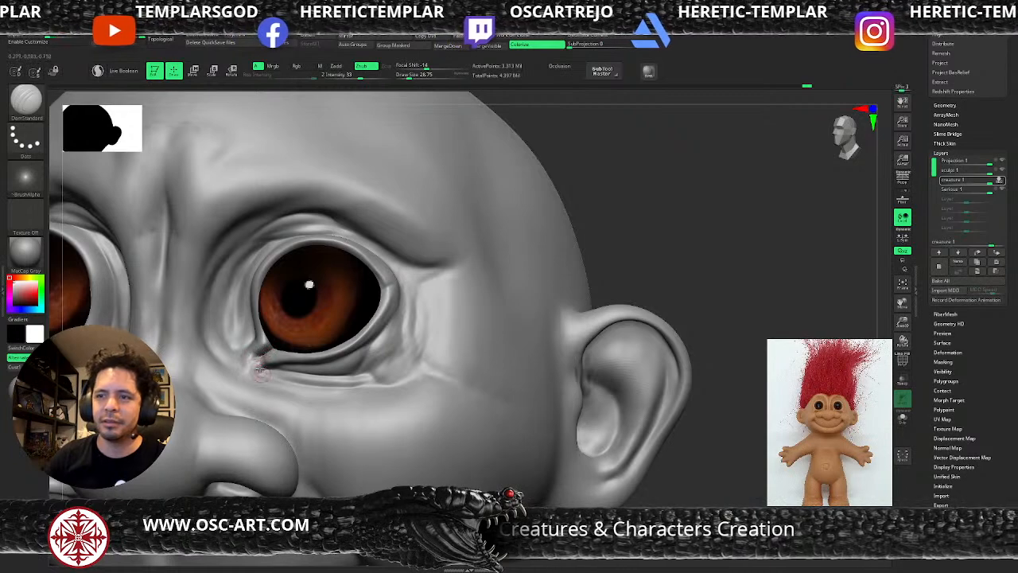
- Build up the outer side of the lower eyelid with ClayBuildup on a lower subdivision level
{"action": "left_click_drag", "start_coordinate": [624, 244], "coordinate": [517, 274], "text": "alt"}
{"action": "key", "text": "shift+d"}
{"action": "key", "text": "shift+d"}
{"action": "key", "text": "shift+d"}
{"action": "key", "text": "b"}
{"action": "key", "text": "c"}
{"action": "key", "text": "b"}
{"action": "key", "text": "s"}
{"action": "mouse_move", "coordinate": [387, 292]}
{"action": "left_mouse_down"}
{"action": "mouse_move", "coordinate": [372, 337]}
{"action": "mouse_move", "coordinate": [377, 328]}
{"action": "mouse_move", "coordinate": [383, 348]}
{"action": "left_mouse_up"}
{"action": "key", "text": "s"}
{"action": "key", "text": "d"}
- Refine the bag under the eye with a resized ClayBuildup brush and smooth it towards the inner eye corner
{"action": "left_click_drag", "start_coordinate": [705, 244], "coordinate": [641, 224], "text": "alt"}
{"action": "mouse_move", "coordinate": [641, 224]}
{"action": "left_mouse_down"}
{"action": "mouse_move", "coordinate": [618, 216]}
{"action": "mouse_move", "coordinate": [643, 313]}
{"action": "left_mouse_up"}
{"action": "key", "text": "s"}
{"action": "mouse_move", "coordinate": [361, 380]}
{"action": "left_mouse_down"}
{"action": "mouse_move", "coordinate": [342, 383]}
{"action": "mouse_move", "coordinate": [359, 377]}
{"action": "left_mouse_up"}
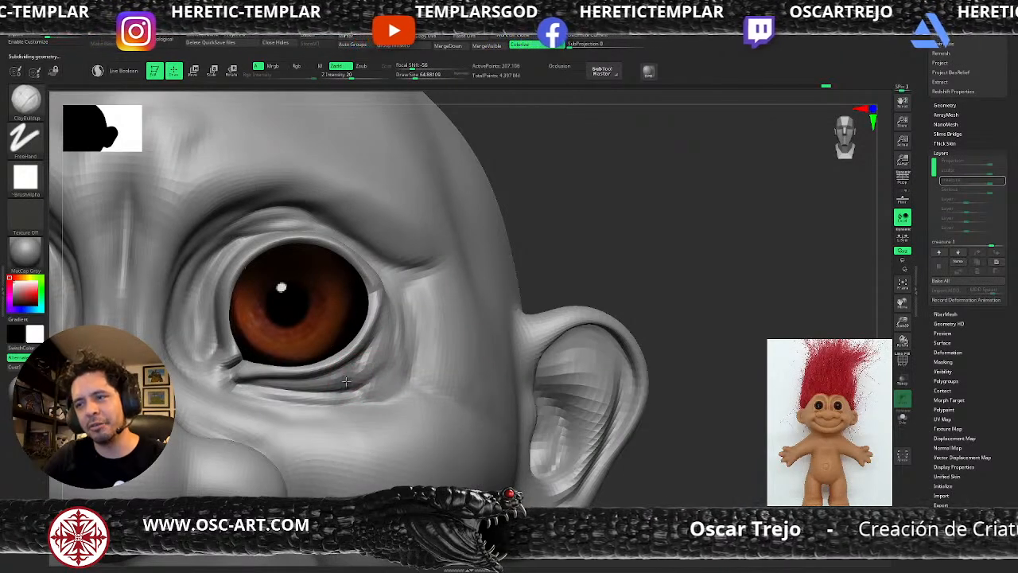
{"action": "mouse_move", "coordinate": [380, 353]}
{"action": "left_mouse_down", "text": "shift"}
{"action": "mouse_move", "coordinate": [355, 388]}
{"action": "mouse_move", "coordinate": [292, 387]}
{"action": "mouse_move", "coordinate": [307, 388]}
{"action": "left_mouse_up", "text": "shift"}
{"action": "left_click_drag", "start_coordinate": [548, 306], "coordinate": [515, 306], "text": "alt"}
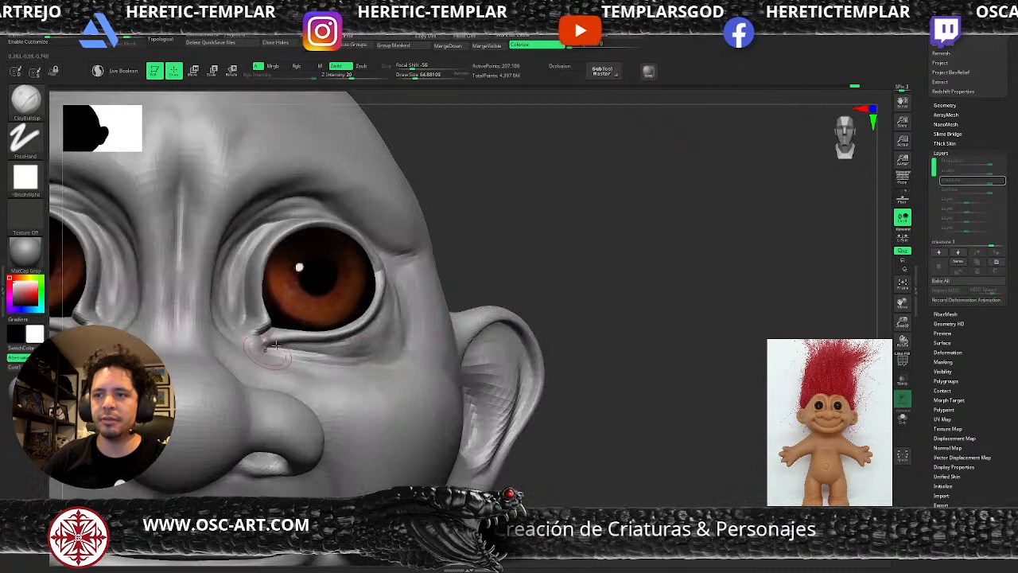
{"action": "left_click_drag", "start_coordinate": [516, 254], "coordinate": [466, 254], "text": "alt"}
{"action": "left_click_drag", "start_coordinate": [332, 347], "coordinate": [306, 350], "text": "shift"}
{"action": "mouse_move", "coordinate": [442, 272]}
{"action": "left_mouse_down", "text": "alt"}
{"action": "mouse_move", "coordinate": [570, 275]}
{"action": "mouse_move", "coordinate": [548, 273]}
{"action": "left_mouse_up", "text": "alt"}
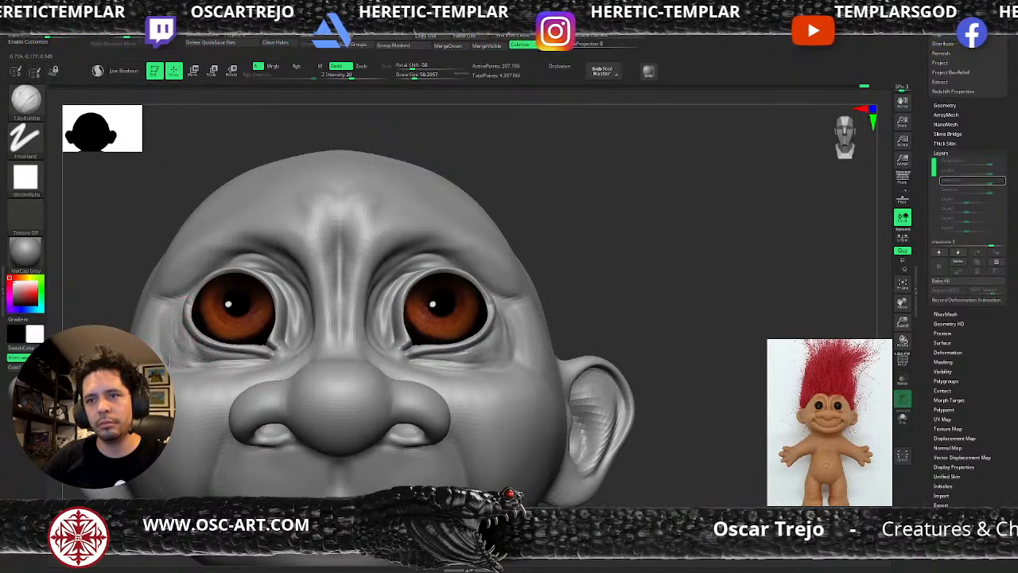
- Fill and blend the area beside the outer eye corner with an enlarged ClayBuildup brush
{"action": "mouse_move", "coordinate": [517, 312]}
{"action": "left_mouse_down"}
{"action": "mouse_move", "coordinate": [512, 352]}
{"action": "mouse_move", "coordinate": [517, 344]}
{"action": "left_mouse_up"}
{"action": "right_click_drag", "start_coordinate": [523, 328], "coordinate": [504, 320]}
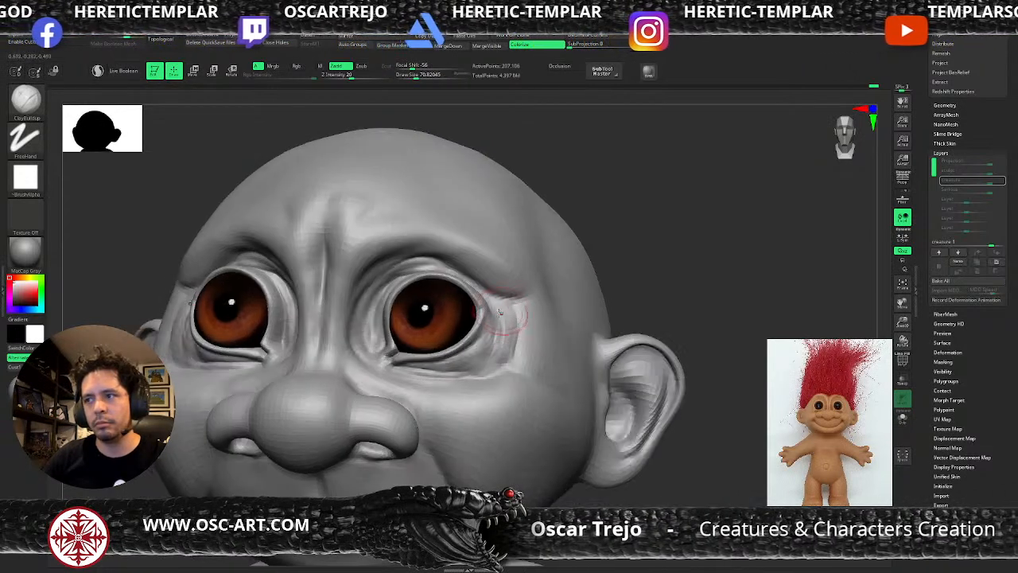
{"action": "left_click_drag", "start_coordinate": [497, 309], "coordinate": [525, 347]}
{"action": "key", "text": "bracketright"}
{"action": "key", "text": "bracketright"}
{"action": "key", "text": "bracketright"}
{"action": "key", "text": "bracketright"}
{"action": "key", "text": "bracketright"}
{"action": "mouse_move", "coordinate": [670, 247]}
{"action": "right_mouse_down"}
{"action": "mouse_move", "coordinate": [654, 241]}
{"action": "mouse_move", "coordinate": [650, 289]}
{"action": "mouse_move", "coordinate": [679, 279]}
{"action": "right_mouse_up"}
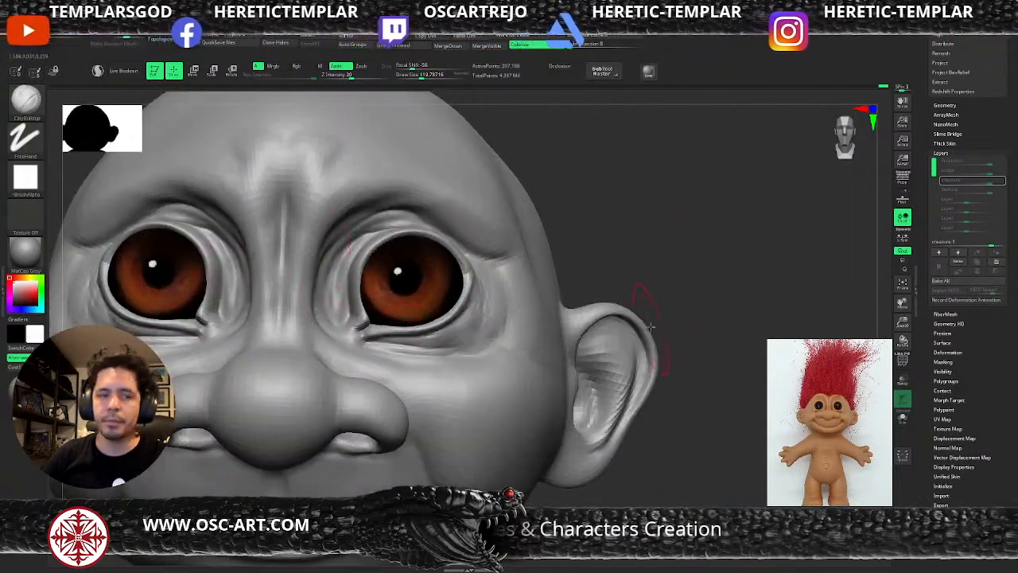
- Build up the lower edge of the bottom lip with a smaller ClayBuildup brush on a lower subdivision level
{"action": "right_click_drag", "start_coordinate": [679, 446], "coordinate": [699, 364], "text": "alt"}
{"action": "right_click_drag", "start_coordinate": [667, 415], "coordinate": [668, 349], "text": "alt"}
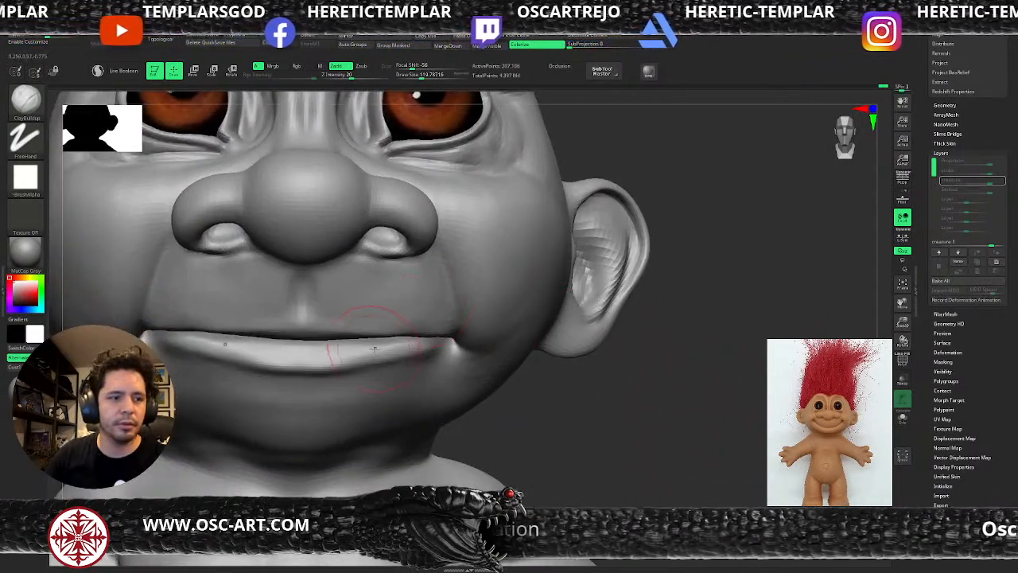
{"action": "key", "text": "shift+d"}
{"action": "key", "text": "s"}
{"action": "left_click", "coordinate": [327, 367]}
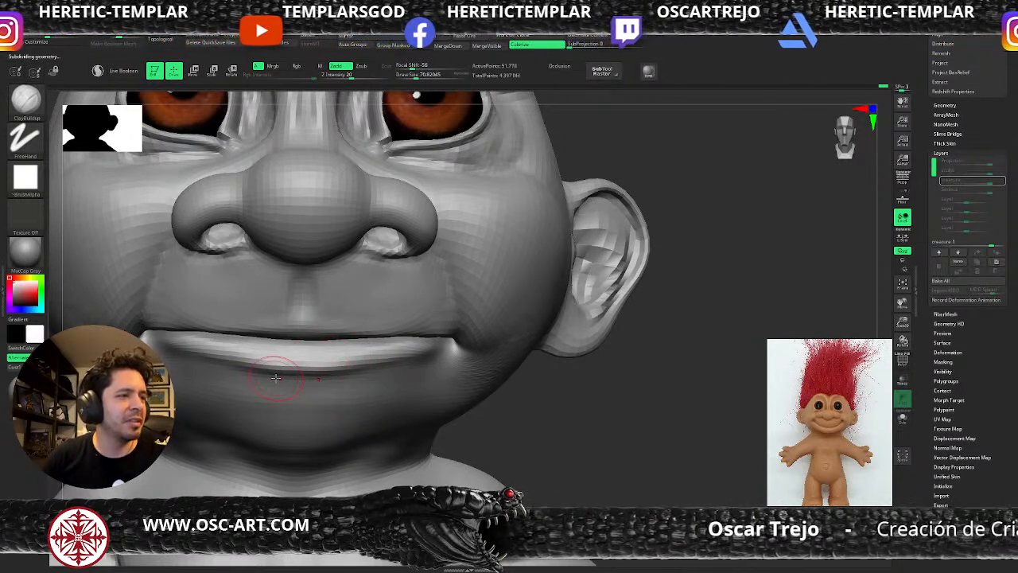
{"action": "right_click_drag", "start_coordinate": [627, 366], "coordinate": [634, 403], "text": "alt"}
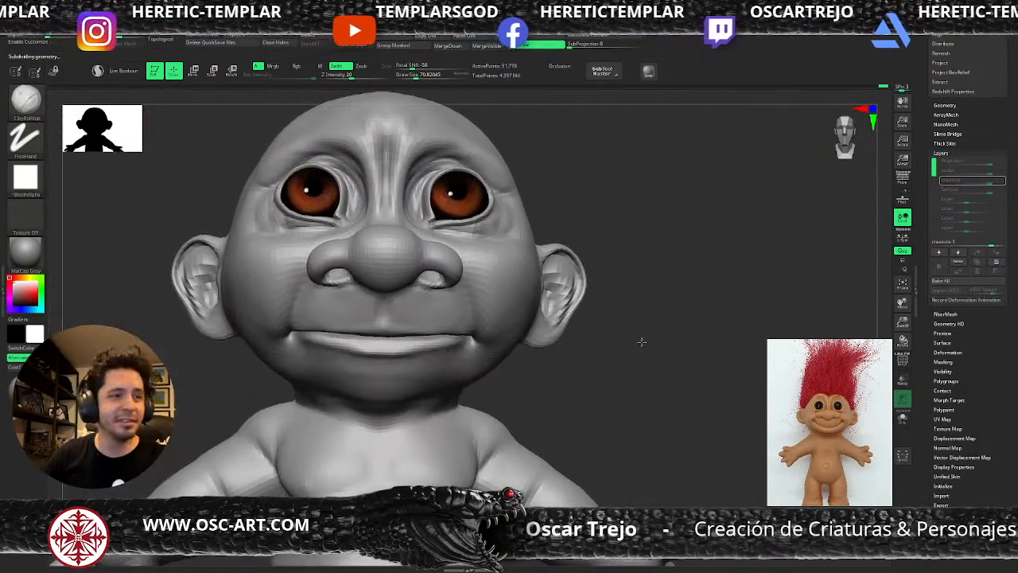
- Carve a short wrinkle above the inner end of the brow with Dam Standard at a higher subdivision level and soften it
{"action": "right_click_drag", "start_coordinate": [645, 309], "coordinate": [622, 426]}
{"action": "right_click_drag", "start_coordinate": [617, 285], "coordinate": [616, 350]}
{"action": "mouse_move", "coordinate": [592, 336]}
{"action": "right_mouse_down"}
{"action": "mouse_move", "coordinate": [631, 325]}
{"action": "mouse_move", "coordinate": [602, 289]}
{"action": "right_mouse_up"}
{"action": "right_click_drag", "start_coordinate": [548, 258], "coordinate": [501, 284], "text": "ctrl"}
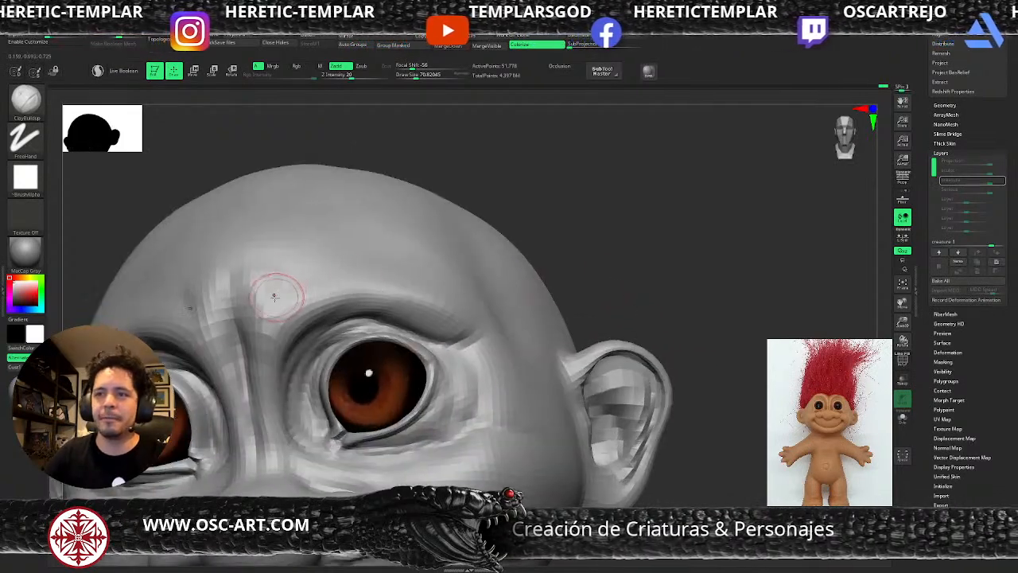
{"action": "key", "text": "d"}
{"action": "key", "text": "b"}
{"action": "key", "text": "d"}
{"action": "key", "text": "s"}
{"action": "left_click_drag", "start_coordinate": [271, 294], "coordinate": [256, 325]}
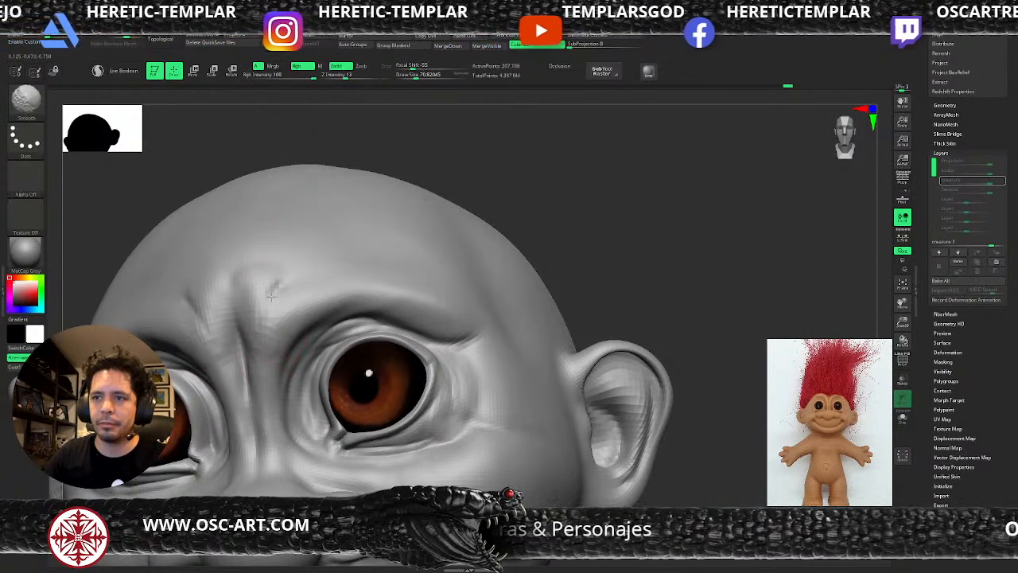
- Build up small folds across the frown area between the eyes with ClayBuildup
{"action": "key", "text": "b"}
{"action": "key", "text": "c"}
{"action": "key", "text": "b"}
{"action": "key", "text": "s"}
{"action": "left_click_drag", "start_coordinate": [278, 369], "coordinate": [271, 373]}
{"action": "key", "text": "bracketright"}
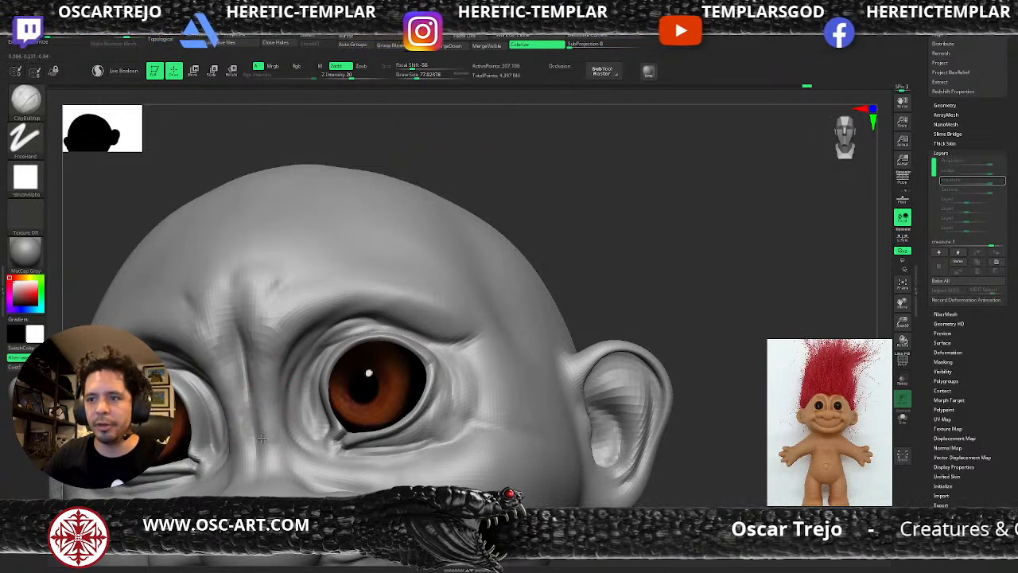
- Carve fine wrinkle lines between the folds on the nose bridge with a smaller Dam Standard brush
{"action": "key", "text": "b"}
{"action": "key", "text": "d"}
{"action": "key", "text": "s"}
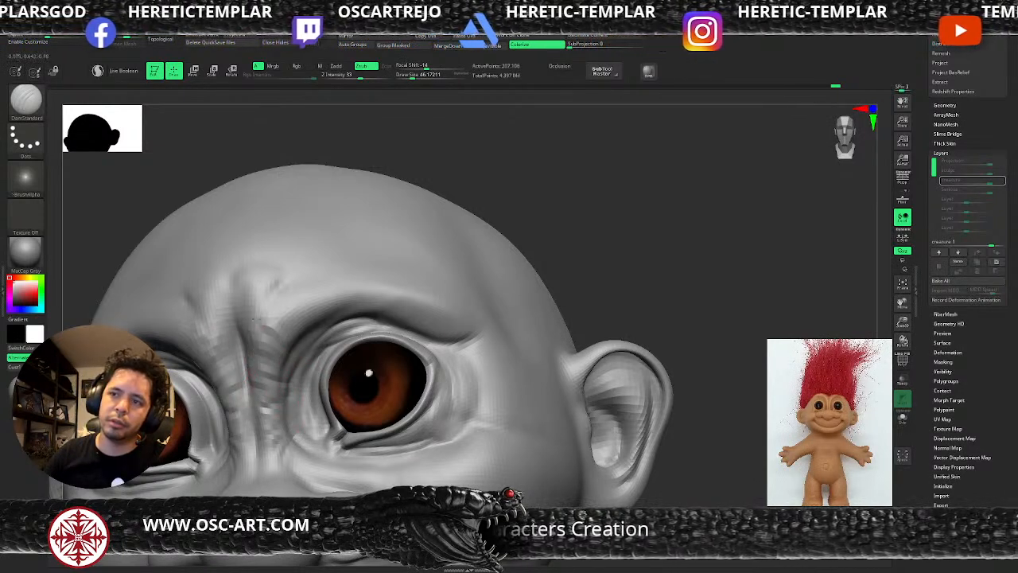
{"action": "right_click_drag", "start_coordinate": [469, 339], "coordinate": [577, 226], "text": "ctrl"}
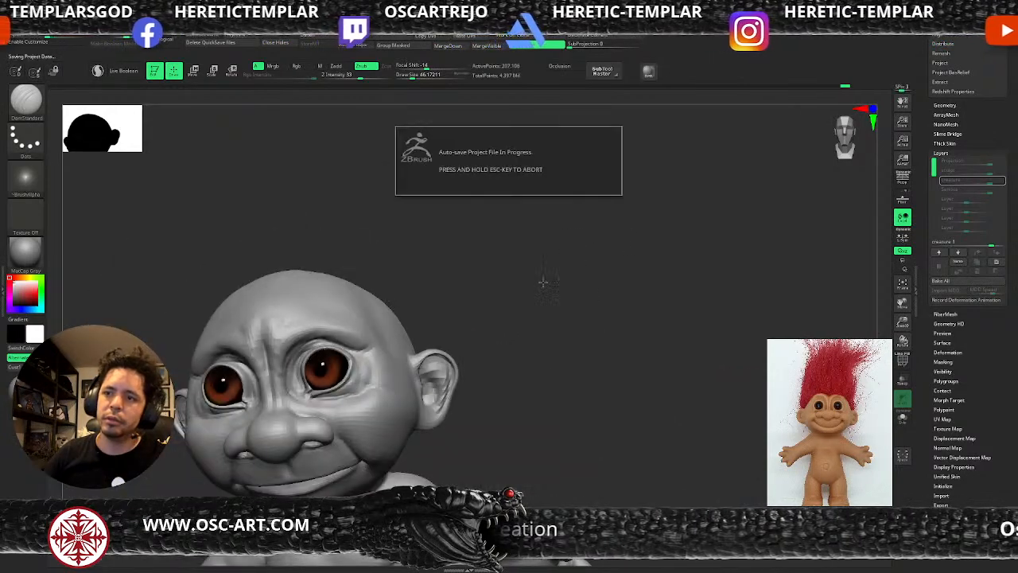
{"action": "mouse_move", "coordinate": [477, 208]}
{"action": "right_mouse_down", "text": "ctrl"}
{"action": "mouse_move", "coordinate": [528, 280]}
{"action": "mouse_move", "coordinate": [427, 318]}
{"action": "right_mouse_up", "text": "ctrl"}
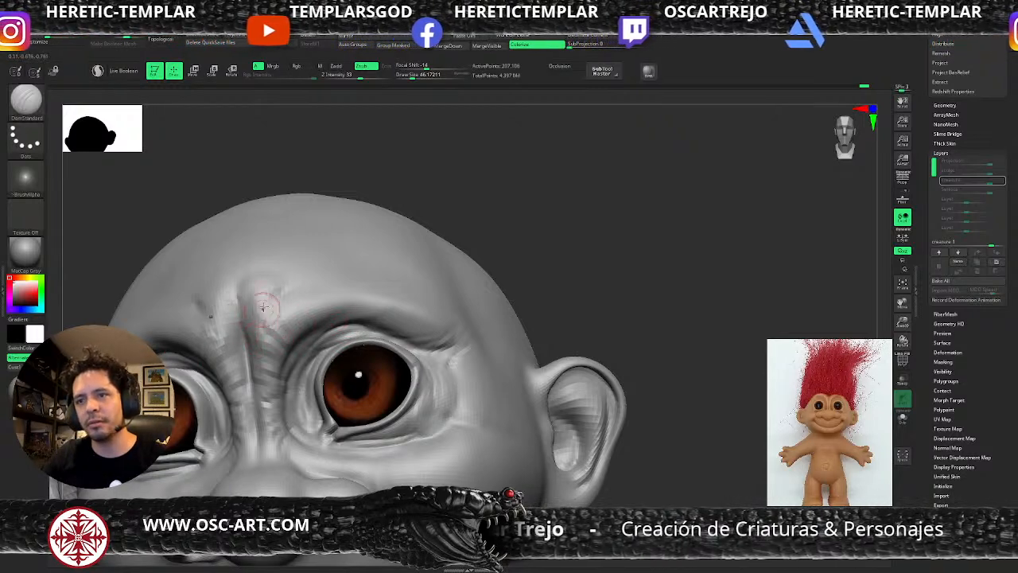
- Add volume to the frown folds between the brows with ClayBuildup and undo the last stroke
{"action": "key", "text": "b"}
{"action": "key", "text": "c"}
{"action": "key", "text": "b"}
{"action": "left_click_drag", "start_coordinate": [241, 343], "coordinate": [242, 365]}
{"action": "key", "text": "ctrl+z"}
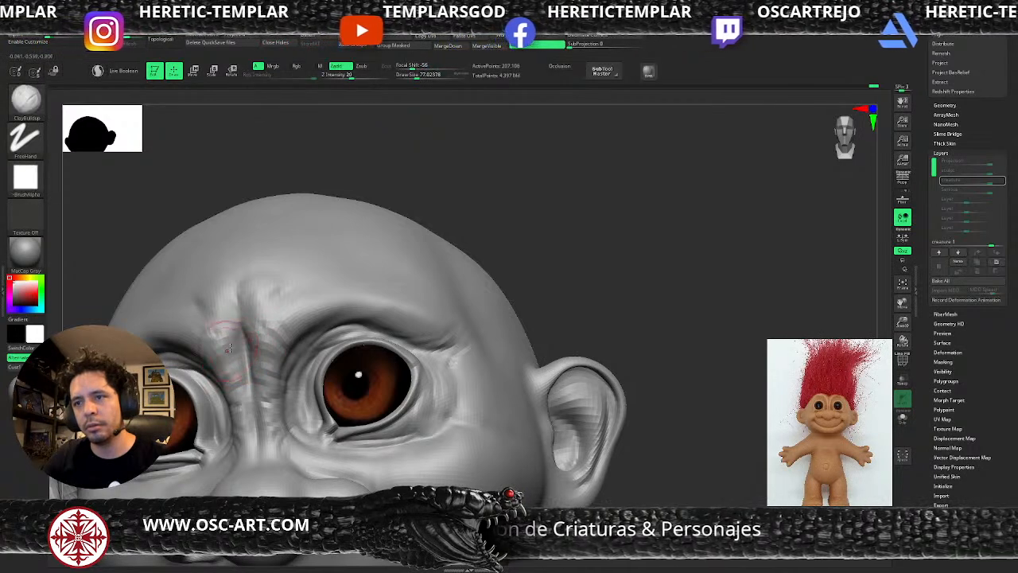
- Carve the frown wrinkles down the nose bridge towards the inner eye corner with a resized Dam Standard brush
{"action": "key", "text": "b"}
{"action": "key", "text": "d"}
{"action": "key", "text": "s"}
{"action": "key", "text": "s"}
{"action": "left_click_drag", "start_coordinate": [268, 406], "coordinate": [266, 406]}
{"action": "mouse_move", "coordinate": [284, 451]}
{"action": "left_mouse_down"}
{"action": "mouse_move", "coordinate": [297, 463]}
{"action": "mouse_move", "coordinate": [300, 445]}
{"action": "mouse_move", "coordinate": [311, 477]}
{"action": "left_mouse_up"}
{"action": "left_click_drag", "start_coordinate": [619, 363], "coordinate": [544, 326], "text": "alt"}
{"action": "mouse_move", "coordinate": [484, 411]}
{"action": "left_mouse_down", "text": "alt"}
{"action": "mouse_move", "coordinate": [482, 264]}
{"action": "mouse_move", "coordinate": [477, 305]}
{"action": "mouse_move", "coordinate": [467, 294]}
{"action": "mouse_move", "coordinate": [474, 361]}
{"action": "left_mouse_up", "text": "alt"}
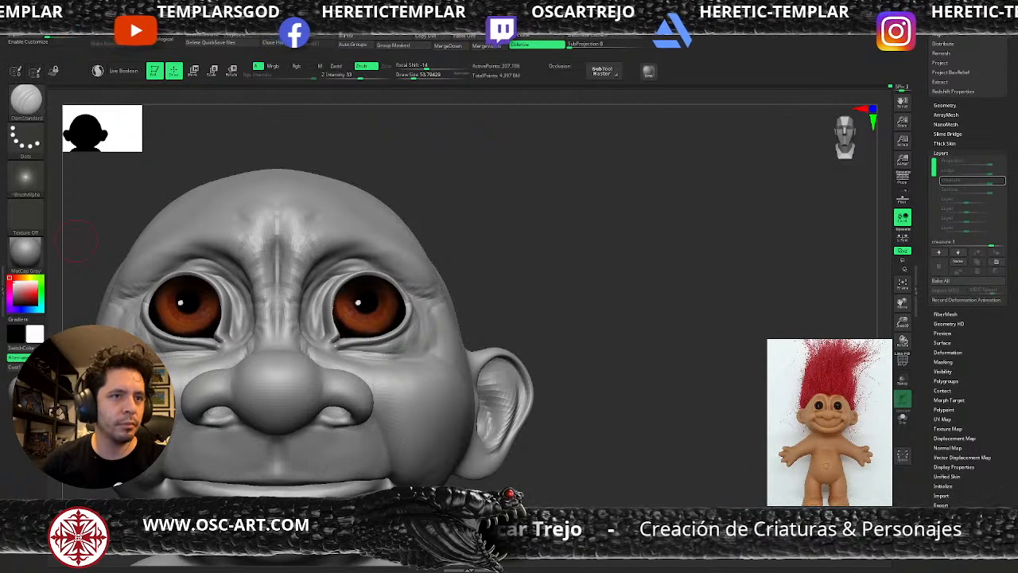
- Raise the folds under the outer lower eyelid with the Standard brush and carve the creases between them with Dam Standard
{"action": "left_click_drag", "start_coordinate": [656, 313], "coordinate": [649, 313]}
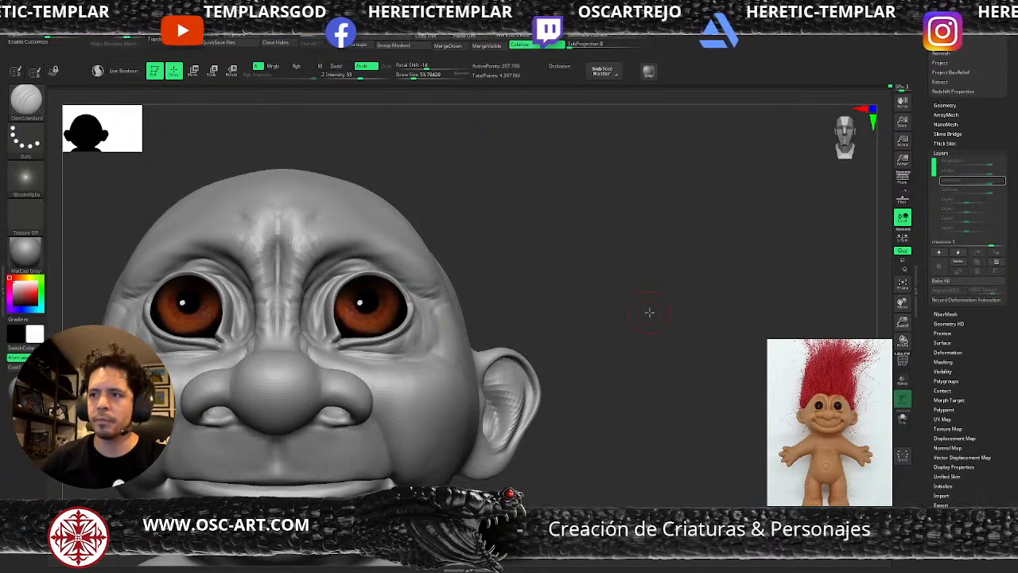
{"action": "mouse_move", "coordinate": [523, 293]}
{"action": "left_mouse_down"}
{"action": "mouse_move", "coordinate": [580, 270]}
{"action": "mouse_move", "coordinate": [563, 284]}
{"action": "mouse_move", "coordinate": [549, 342]}
{"action": "left_mouse_up"}
{"action": "key", "text": "b"}
{"action": "key", "text": "s"}
{"action": "key", "text": "t"}
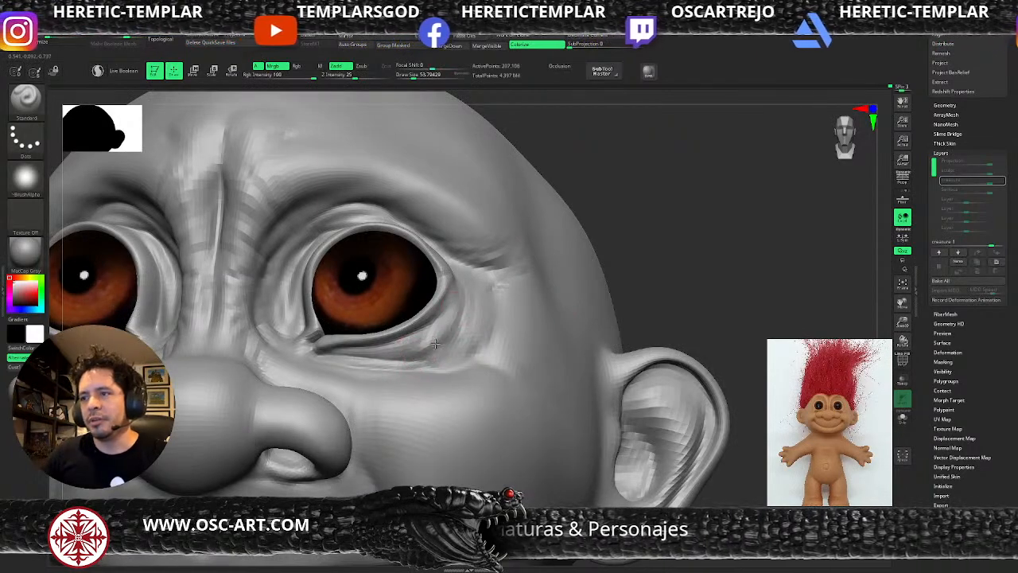
{"action": "key", "text": "b"}
{"action": "key", "text": "d"}
{"action": "key", "text": "s"}
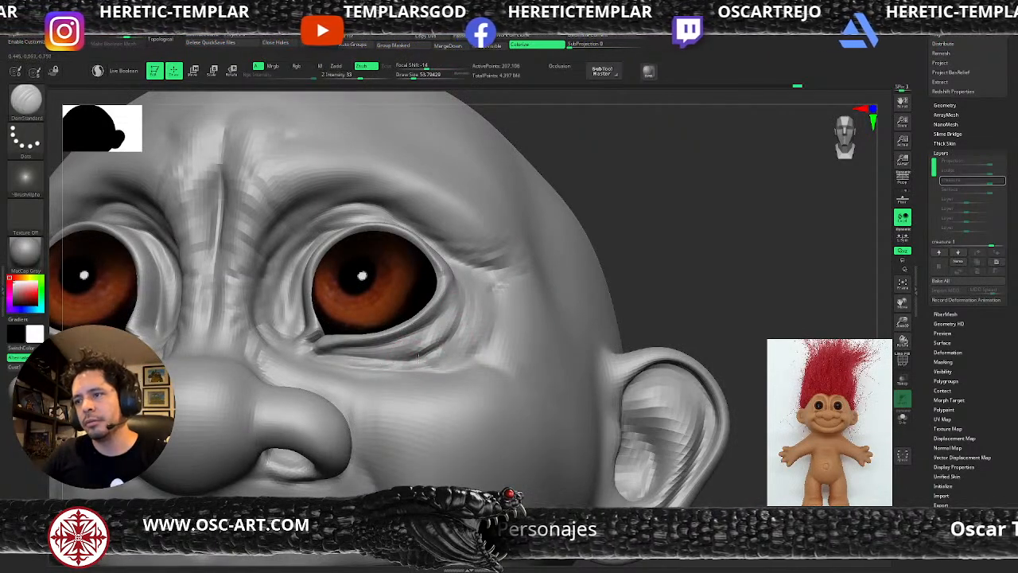
- Build up the fold below the outer eye corner with ClayBuildup on a lower subdivision level, finishing one level higher
{"action": "mouse_move", "coordinate": [701, 266]}
{"action": "left_mouse_down", "text": "alt"}
{"action": "mouse_move", "coordinate": [620, 266]}
{"action": "mouse_move", "coordinate": [571, 323]}
{"action": "mouse_move", "coordinate": [628, 314]}
{"action": "mouse_move", "coordinate": [613, 305]}
{"action": "mouse_move", "coordinate": [676, 338]}
{"action": "mouse_move", "coordinate": [628, 338]}
{"action": "left_mouse_up", "text": "alt"}
{"action": "key", "text": "shift+d"}
{"action": "key", "text": "b"}
{"action": "key", "text": "c"}
{"action": "key", "text": "b"}
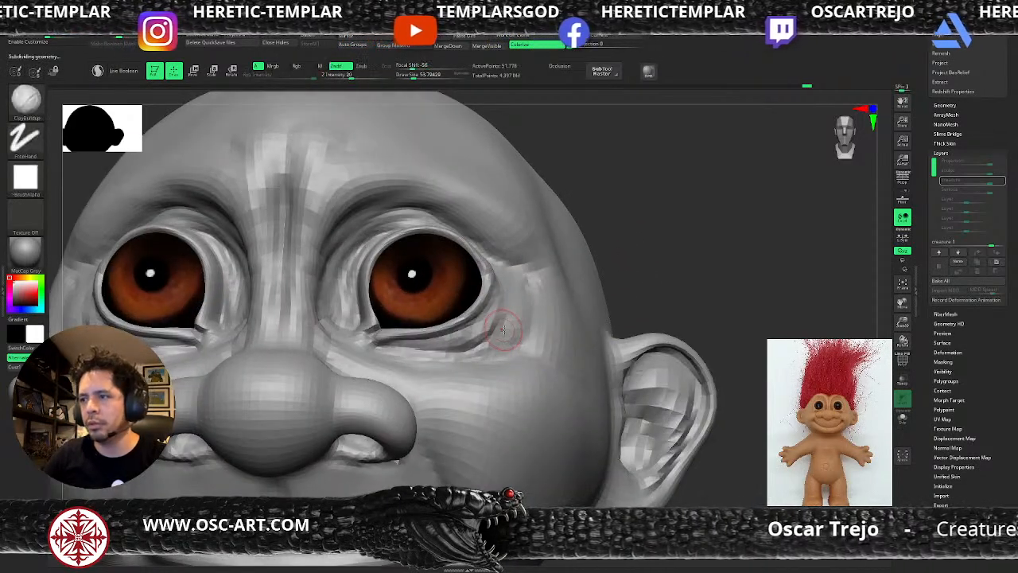
{"action": "key", "text": "d"}
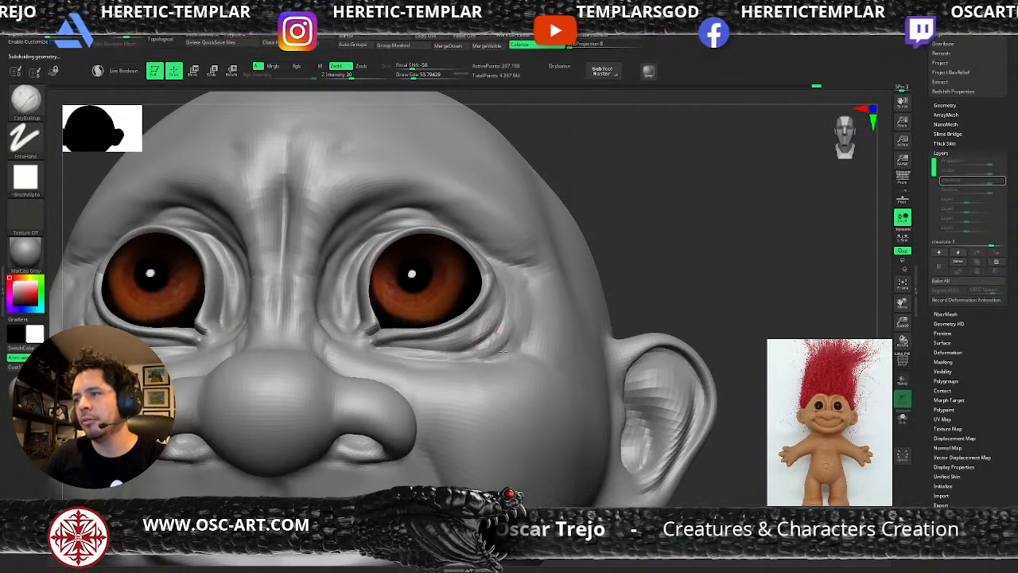
- Carve the creases under the outer lower eyelid with Dam Standard and build up the fold between them with ClayBuildup
{"action": "key", "text": "b"}
{"action": "key", "text": "d"}
{"action": "key", "text": "s"}
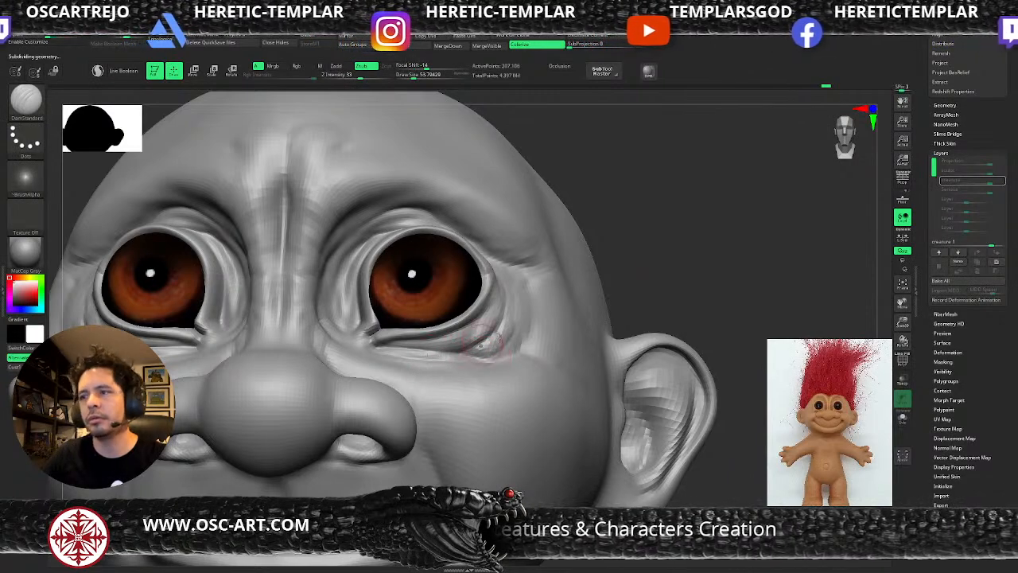
{"action": "key", "text": "f"}
{"action": "mouse_move", "coordinate": [628, 274]}
{"action": "left_mouse_down"}
{"action": "mouse_move", "coordinate": [658, 319]}
{"action": "mouse_move", "coordinate": [636, 382]}
{"action": "left_mouse_up"}
{"action": "key", "text": "b"}
{"action": "key", "text": "c"}
{"action": "key", "text": "b"}
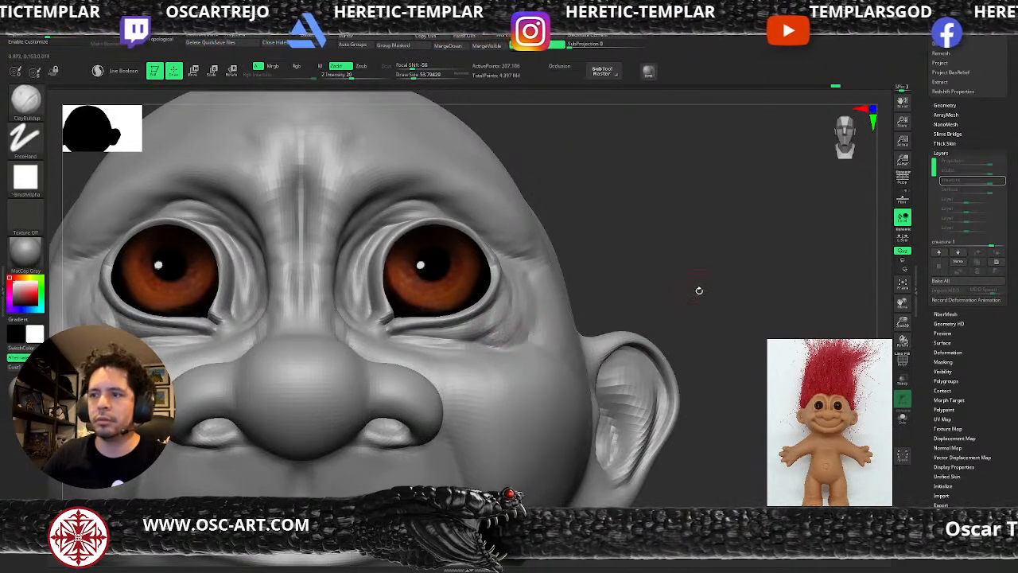
- Raise the folds around the outer corner of the eye with the Standard brush
{"action": "key", "text": "f"}
{"action": "key", "text": "b"}
{"action": "key", "text": "s"}
{"action": "key", "text": "t"}
{"action": "mouse_move", "coordinate": [638, 272]}
{"action": "left_mouse_down", "text": "alt"}
{"action": "mouse_move", "coordinate": [629, 259]}
{"action": "mouse_move", "coordinate": [561, 298]}
{"action": "left_mouse_up", "text": "alt"}
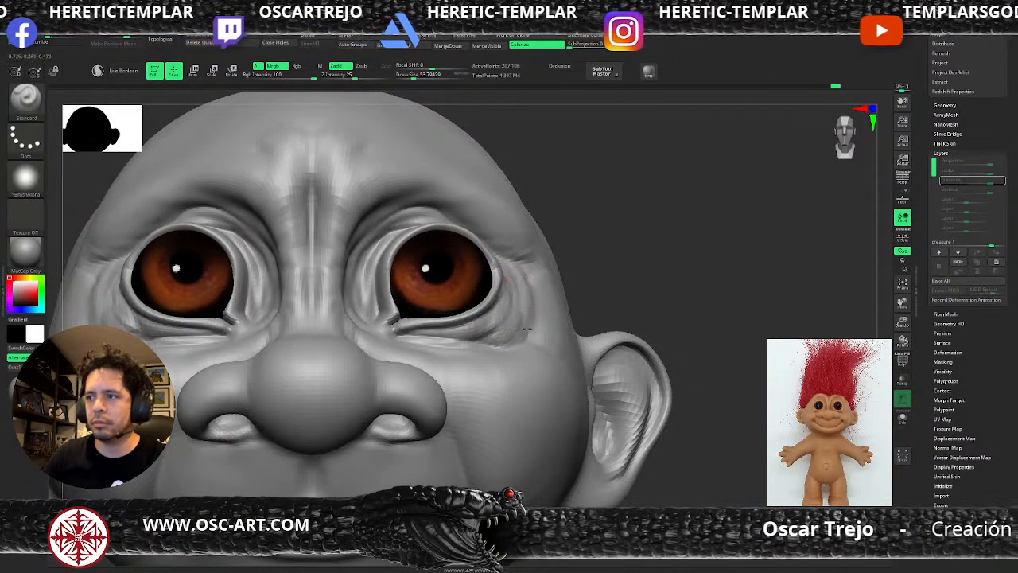
{"action": "left_click_drag", "start_coordinate": [644, 280], "coordinate": [624, 333], "text": "alt"}
{"action": "left_click_drag", "start_coordinate": [624, 332], "coordinate": [549, 328]}
- Carve the folds between the inner eye corner and the nose bridge with a smaller Dam Standard brush and smooth them
{"action": "key", "text": "b"}
{"action": "key", "text": "d"}
{"action": "key", "text": "s"}
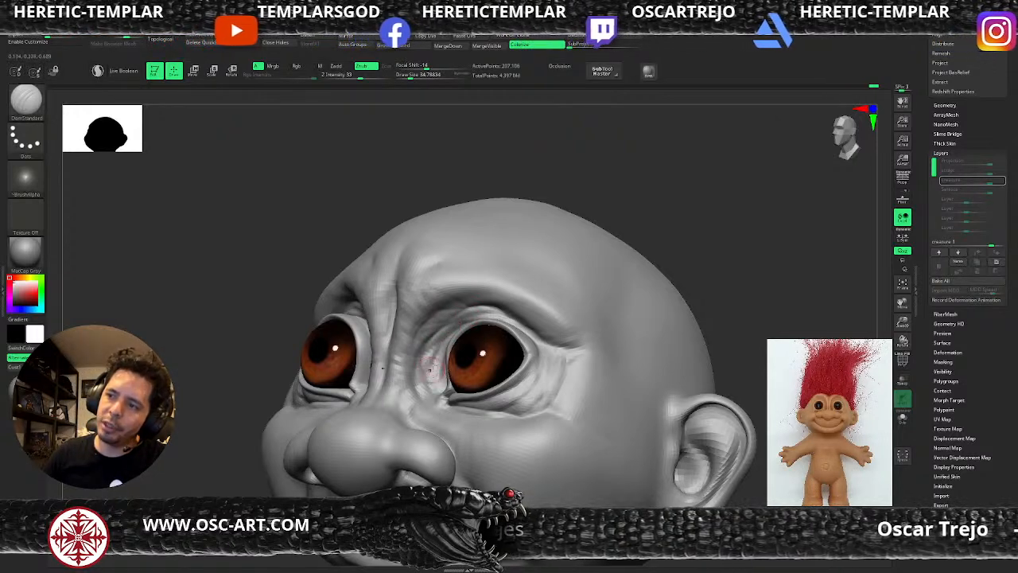
{"action": "left_click_drag", "start_coordinate": [350, 332], "coordinate": [358, 367], "text": "shift"}
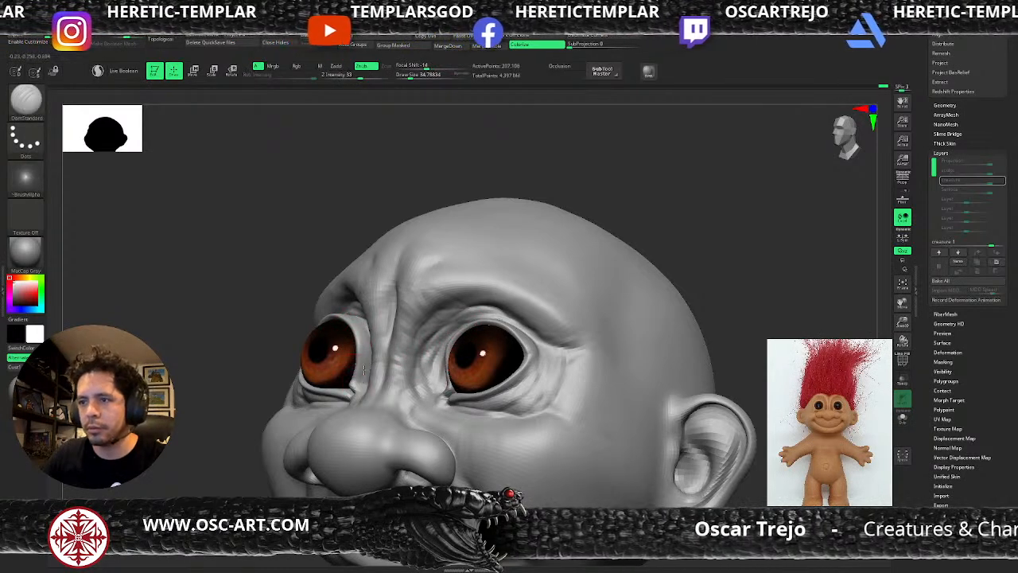
{"action": "mouse_move", "coordinate": [363, 330]}
{"action": "left_mouse_down"}
{"action": "mouse_move", "coordinate": [361, 377]}
{"action": "mouse_move", "coordinate": [366, 358]}
{"action": "left_mouse_up"}
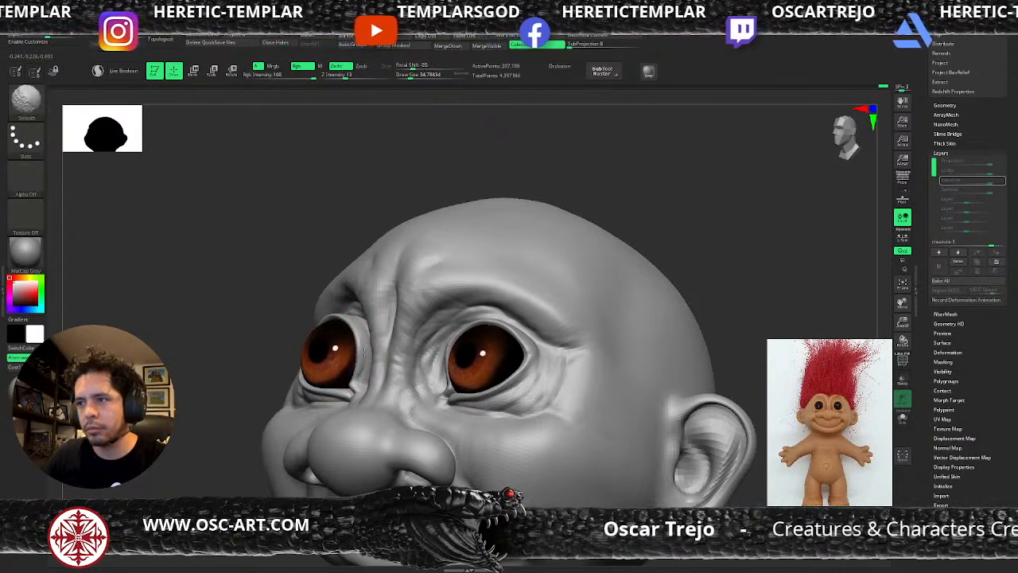
- Shape the upper eyelid fold below the outer brow with ClayBuildup and Dam Standard one subdivision level lower, returning to the higher level
{"action": "mouse_move", "coordinate": [795, 293]}
{"action": "left_mouse_down", "text": "alt"}
{"action": "mouse_move", "coordinate": [670, 268]}
{"action": "mouse_move", "coordinate": [559, 287]}
{"action": "mouse_move", "coordinate": [557, 344]}
{"action": "left_mouse_up", "text": "alt"}
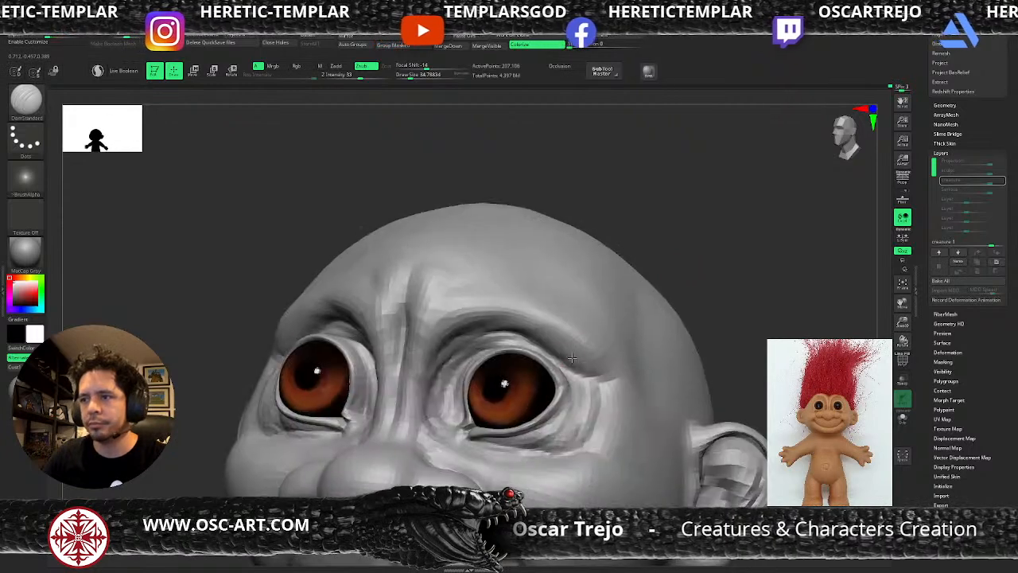
{"action": "key", "text": "shift+d"}
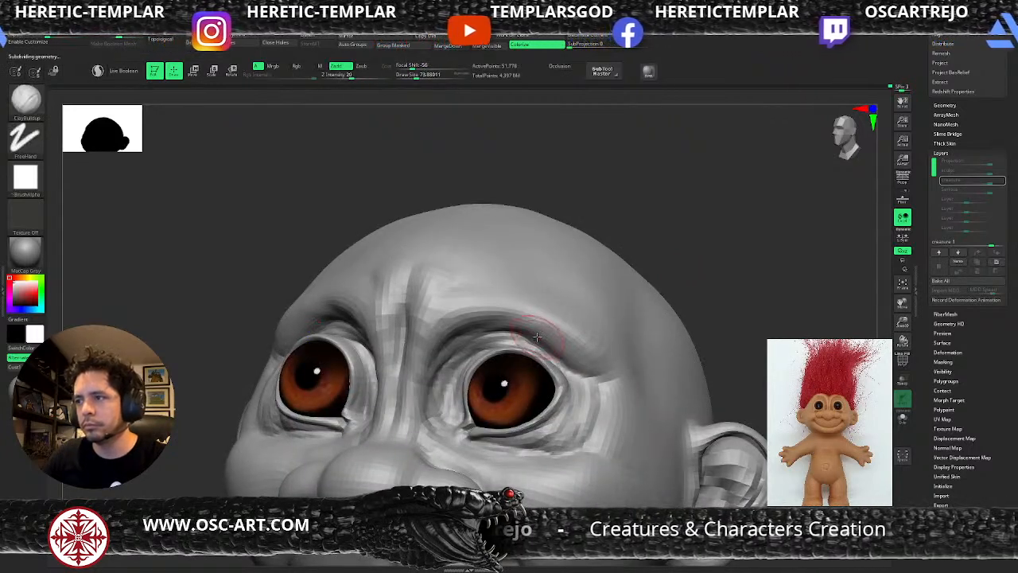
{"action": "mouse_move", "coordinate": [539, 339]}
{"action": "left_mouse_down"}
{"action": "mouse_move", "coordinate": [590, 376]}
{"action": "mouse_move", "coordinate": [550, 341]}
{"action": "left_mouse_up"}
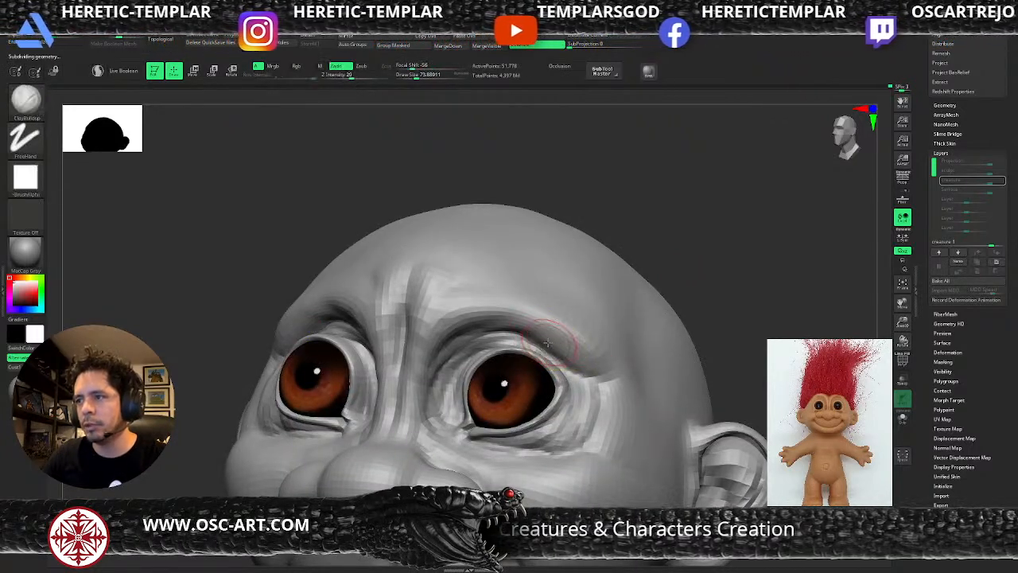
{"action": "key", "text": "b"}
{"action": "key", "text": "d"}
{"action": "key", "text": "s"}
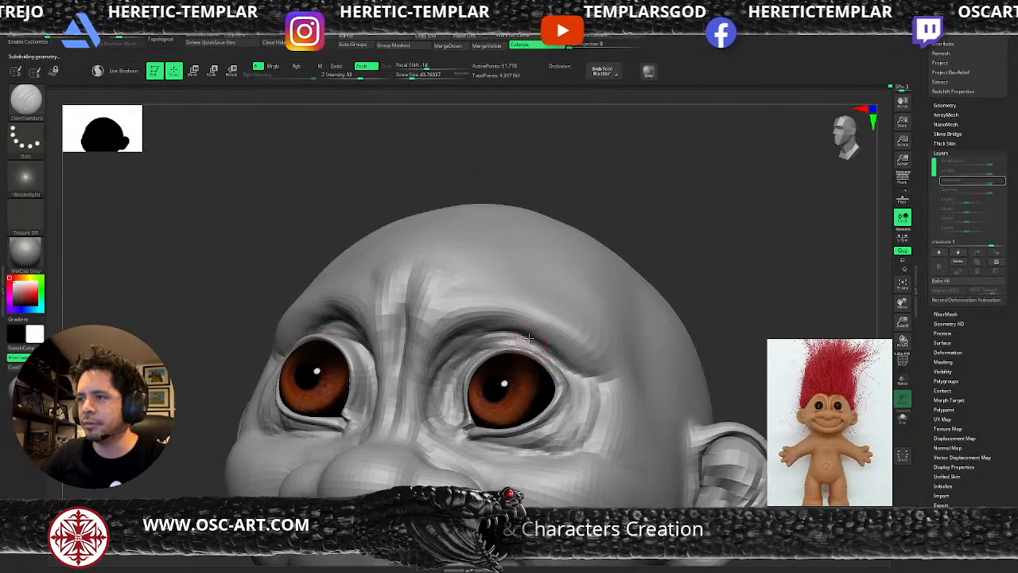
{"action": "key", "text": "d"}
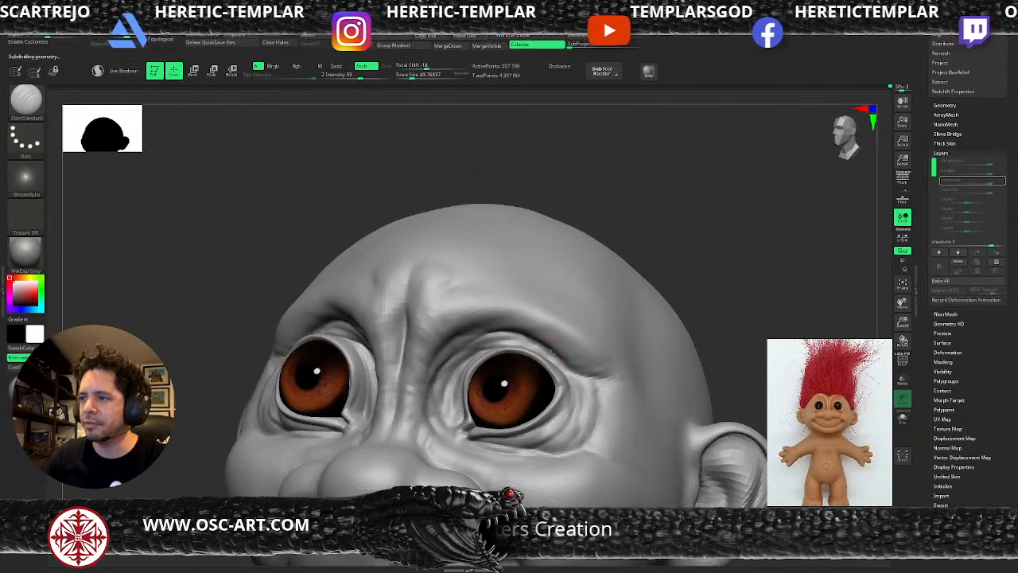
- Raise the outer half of the brow above the upper eyelid with an enlarged Standard brush
{"action": "key", "text": "b"}
{"action": "key", "text": "s"}
{"action": "key", "text": "t"}
{"action": "key", "text": "s"}
{"action": "left_click_drag", "start_coordinate": [517, 326], "coordinate": [548, 326]}
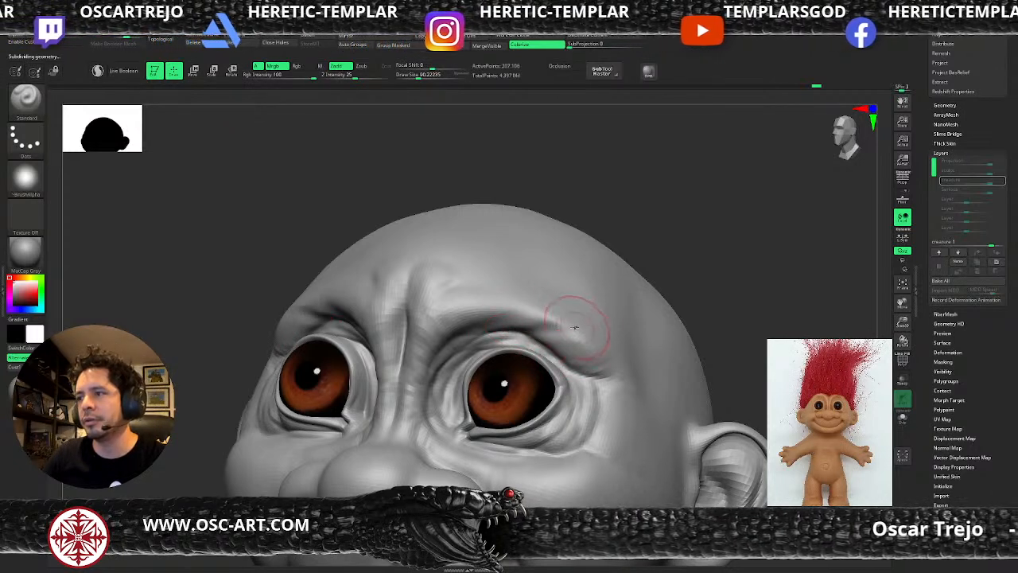
- Add volume to the outer end of the brow with the Clay brush and smooth it into the eyelid fold
{"action": "key", "text": "b"}
{"action": "key", "text": "c"}
{"action": "key", "text": "b"}
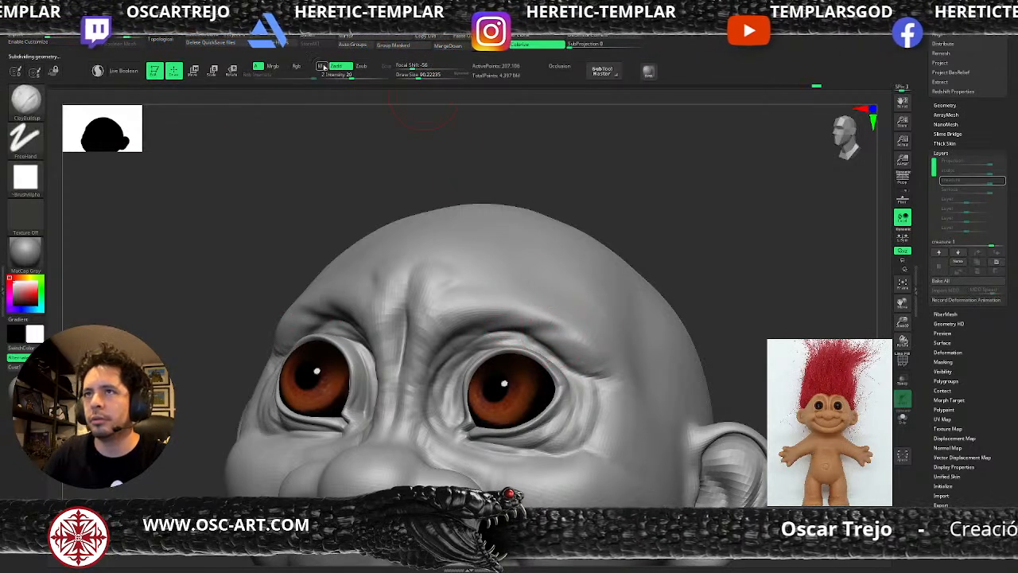
{"action": "key", "text": "b"}
{"action": "key", "text": "c"}
{"action": "key", "text": "l"}
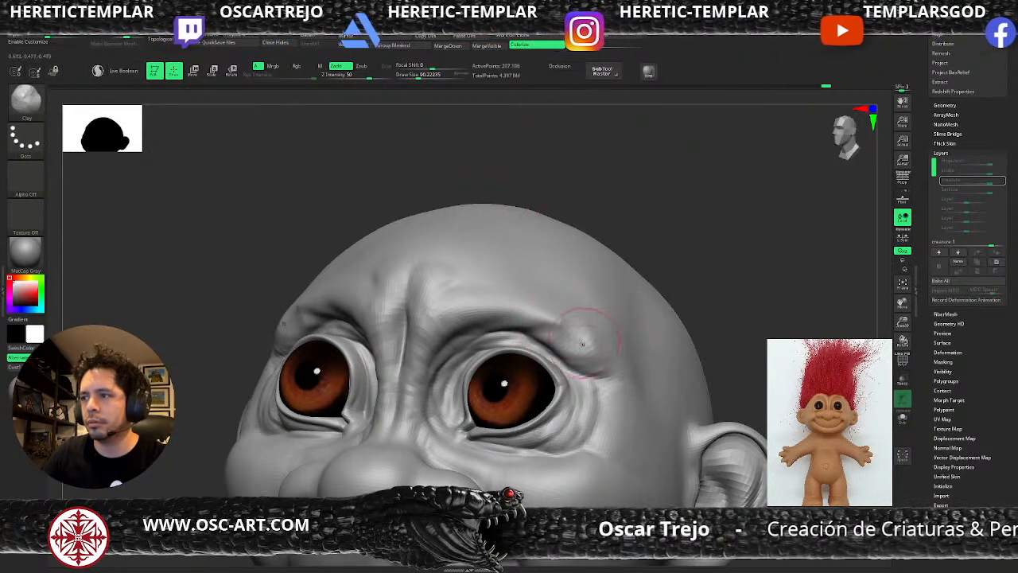
{"action": "key", "text": "shift"}
{"action": "left_click_drag", "start_coordinate": [577, 339], "coordinate": [566, 345], "text": "shift"}
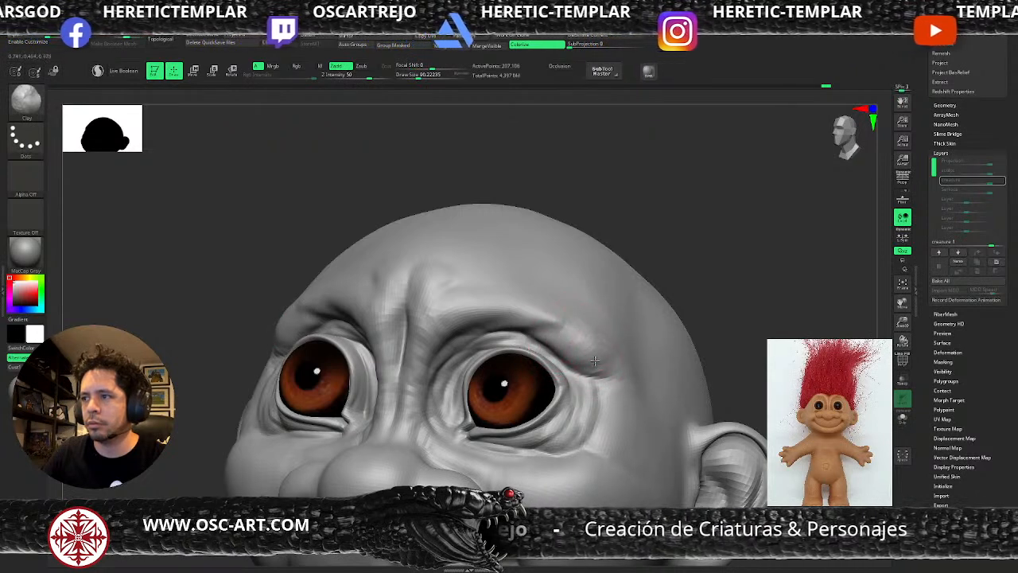
{"action": "key", "text": "shift"}
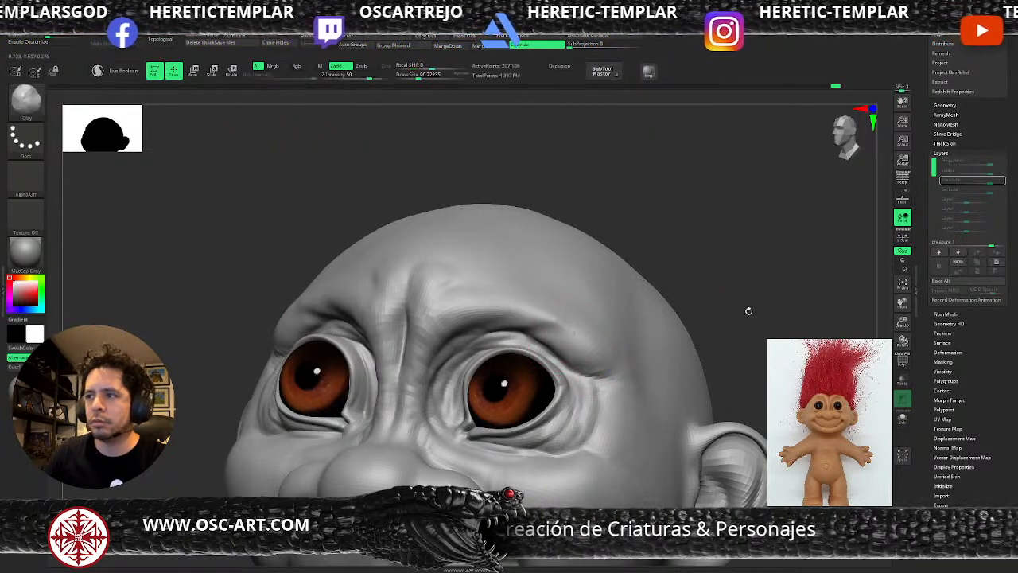
- Save the troll tool to disk
{"action": "left_click_drag", "start_coordinate": [738, 311], "coordinate": [709, 275]}
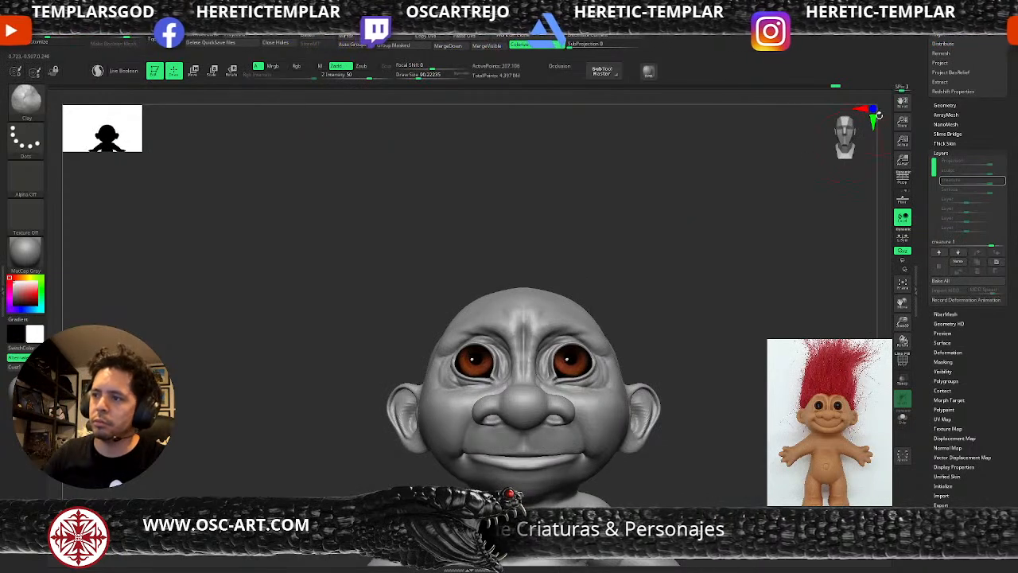
{"action": "left_click_drag", "start_coordinate": [986, 110], "coordinate": [983, 509]}
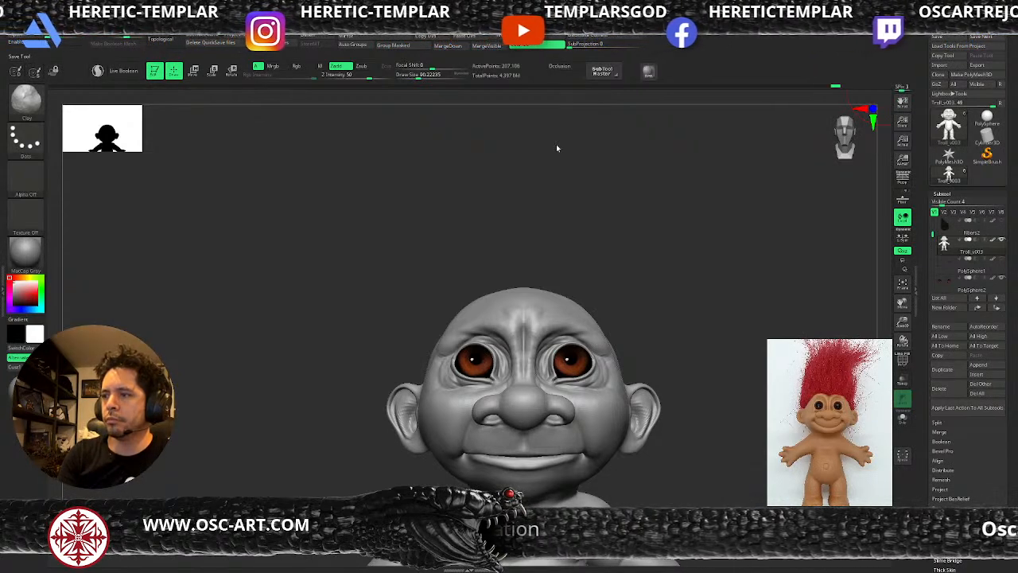
- Carve wrinkles where the nose bridge meets the tip of the nose with the Dam Standard brush
{"action": "left_click_drag", "start_coordinate": [735, 370], "coordinate": [727, 319], "text": "alt"}
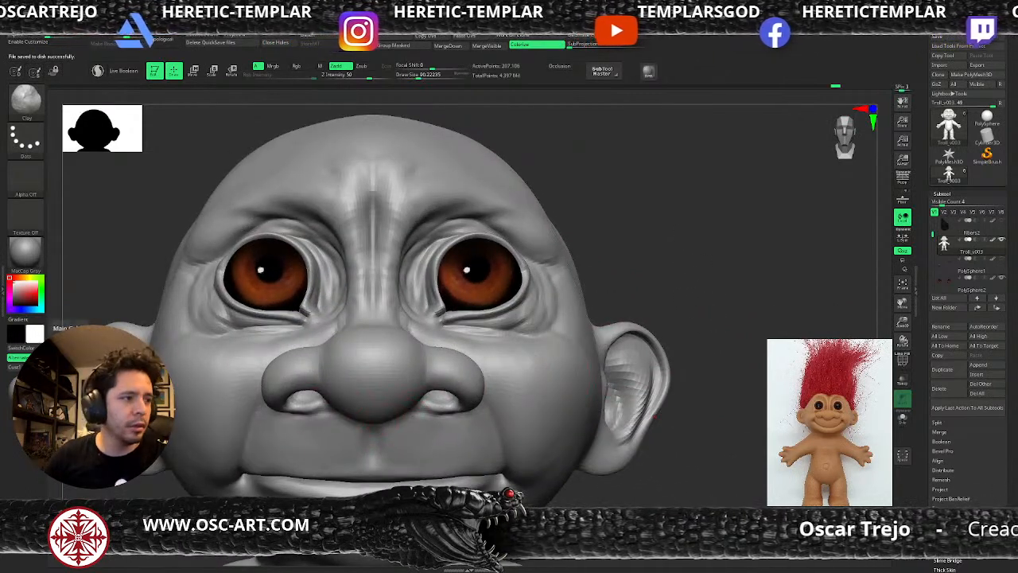
{"action": "left_click_drag", "start_coordinate": [676, 275], "coordinate": [670, 318]}
{"action": "key", "text": "b"}
{"action": "key", "text": "d"}
{"action": "key", "text": "s"}
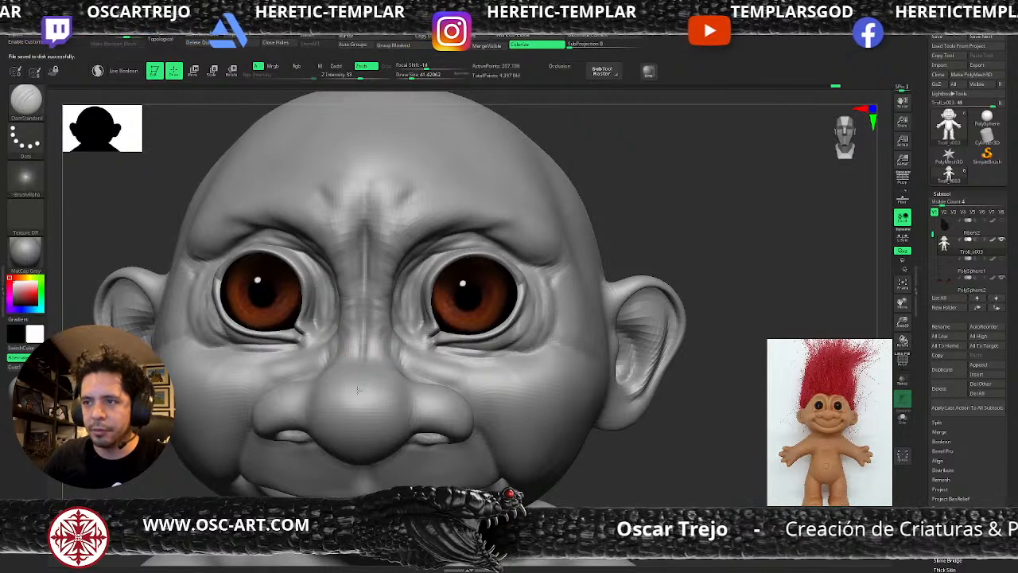
{"action": "mouse_move", "coordinate": [363, 366]}
{"action": "left_mouse_down"}
{"action": "mouse_move", "coordinate": [360, 446]}
{"action": "mouse_move", "coordinate": [359, 397]}
{"action": "left_mouse_up"}
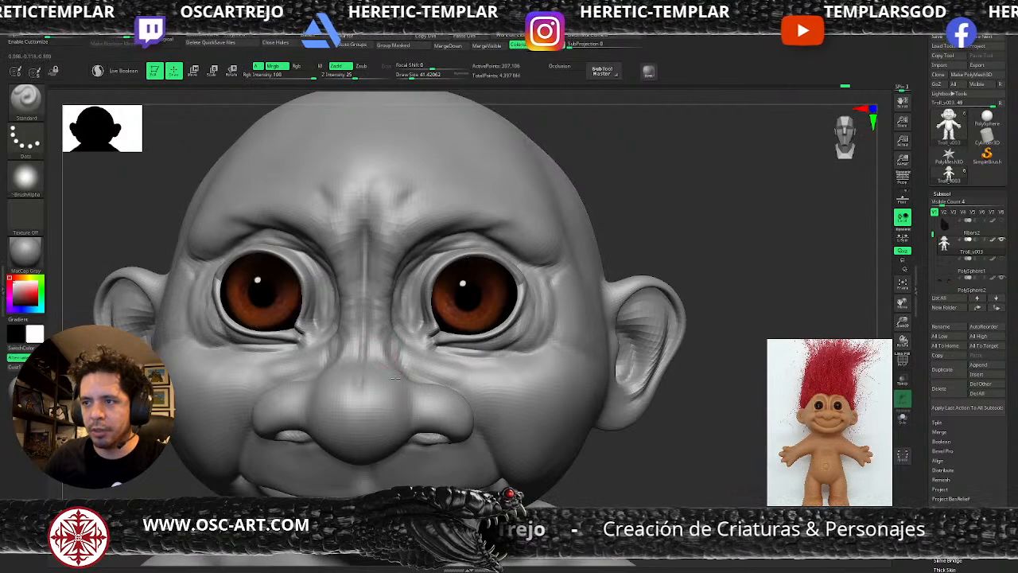
- Refine the folds beside the nose bridge and under the lower eyelids with the Standard brush and smoothing
{"action": "left_click_drag", "start_coordinate": [675, 434], "coordinate": [444, 325], "text": "alt"}
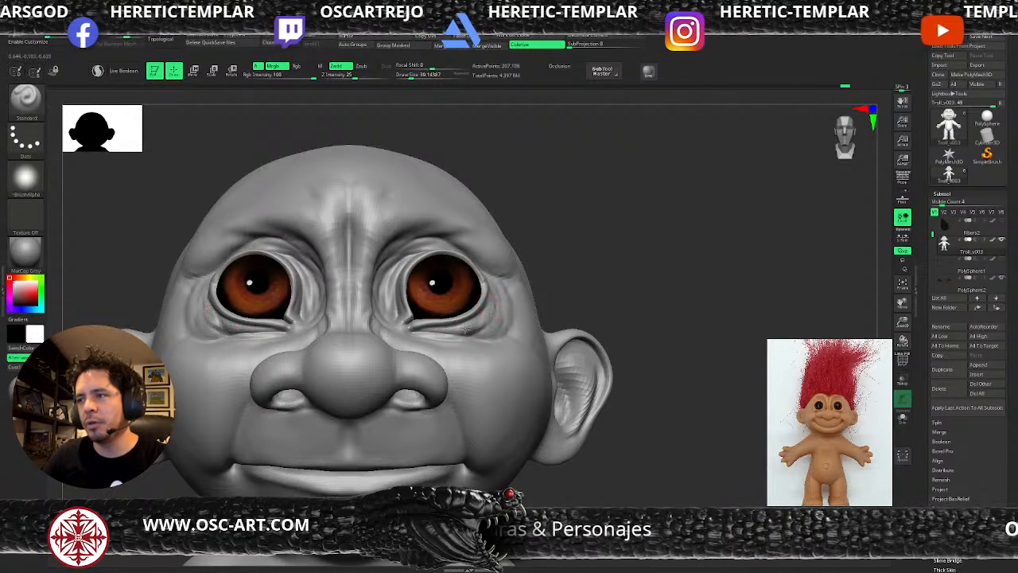
{"action": "key", "text": "shift"}
{"action": "mouse_move", "coordinate": [631, 294]}
{"action": "left_mouse_down", "text": "alt"}
{"action": "mouse_move", "coordinate": [541, 241]}
{"action": "mouse_move", "coordinate": [556, 255]}
{"action": "left_mouse_up", "text": "alt"}
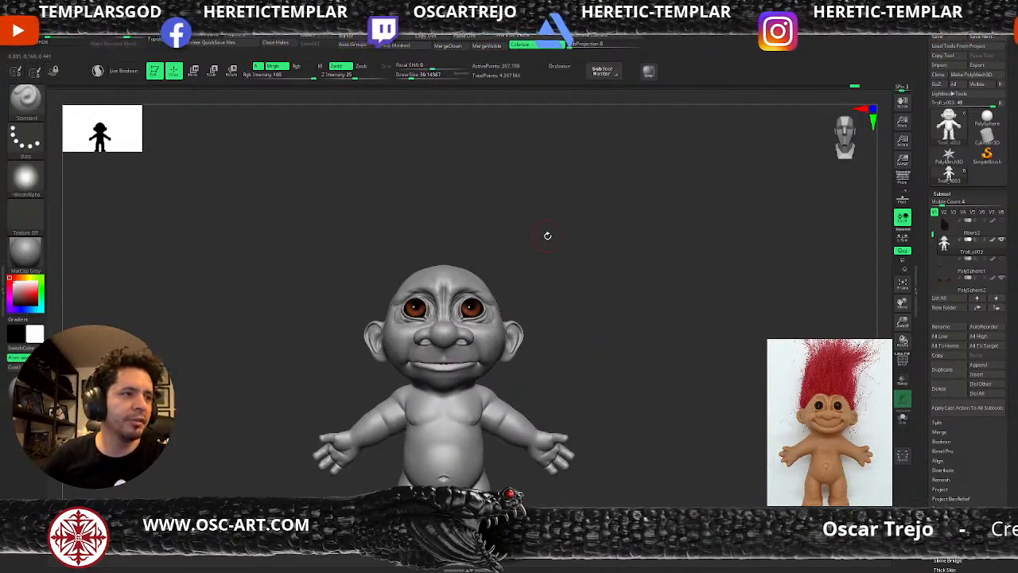
{"action": "left_click_drag", "start_coordinate": [603, 329], "coordinate": [587, 352], "text": "alt"}
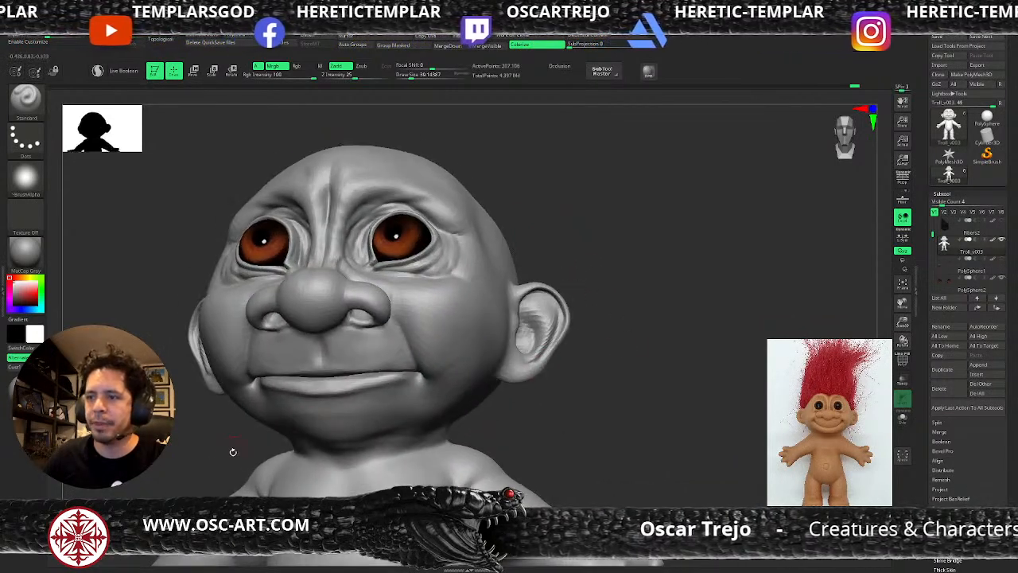
{"action": "left_click_drag", "start_coordinate": [236, 451], "coordinate": [352, 408]}
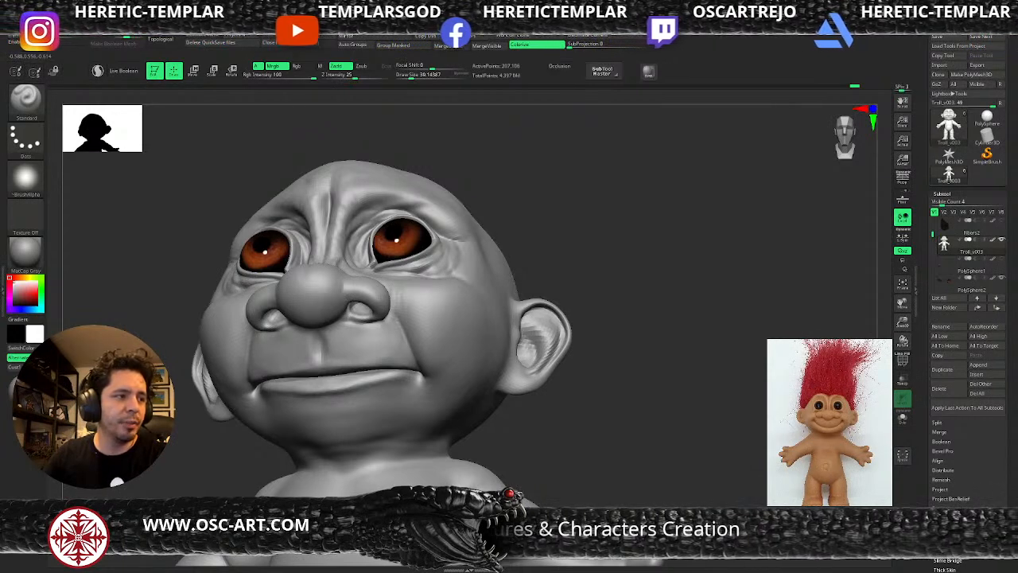
- Carve the smile line between the nostril wing and the mouth corner and refine the nostril opening with Dam Standard
{"action": "mouse_move", "coordinate": [621, 163]}
{"action": "left_mouse_down"}
{"action": "mouse_move", "coordinate": [626, 207]}
{"action": "mouse_move", "coordinate": [644, 177]}
{"action": "mouse_move", "coordinate": [643, 254]}
{"action": "left_mouse_up"}
{"action": "key", "text": "b"}
{"action": "key", "text": "d"}
{"action": "key", "text": "s"}
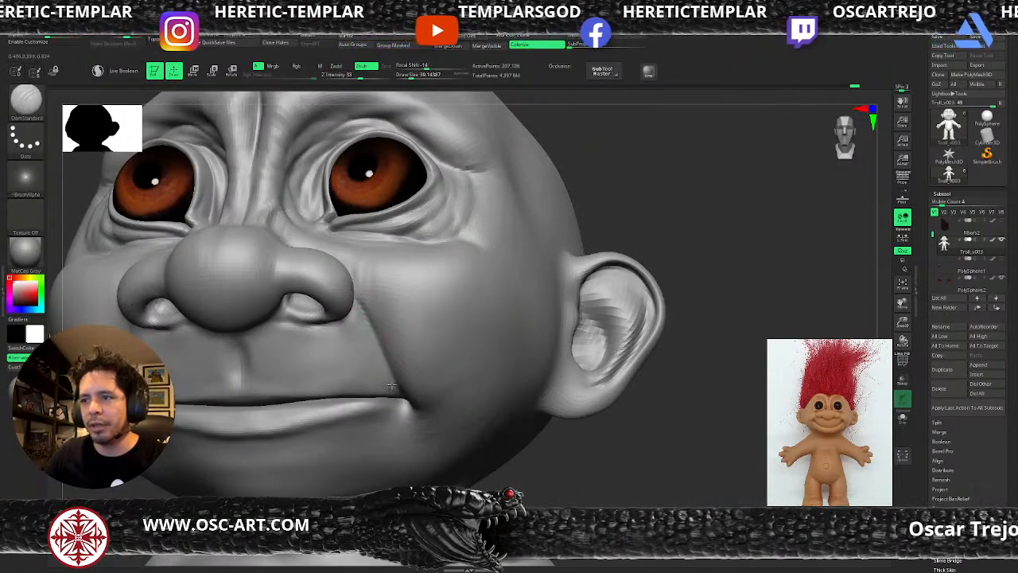
{"action": "left_click_drag", "start_coordinate": [313, 318], "coordinate": [289, 300]}
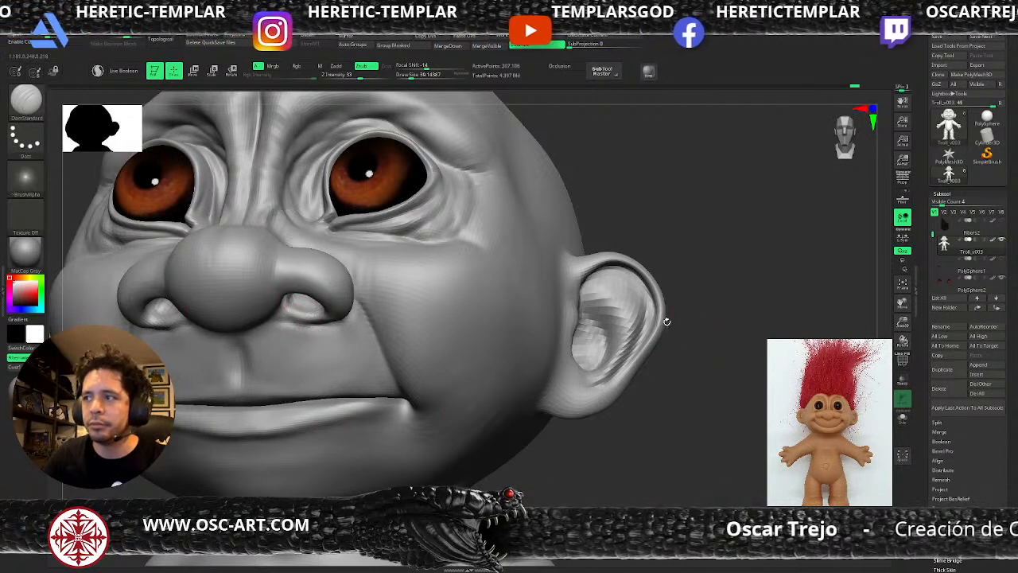
- Sculpt the inner forms of the ear and its canal with ClayBuildup
{"action": "key", "text": "b"}
{"action": "key", "text": "c"}
{"action": "key", "text": "b"}
{"action": "mouse_move", "coordinate": [612, 274]}
{"action": "left_mouse_down"}
{"action": "mouse_move", "coordinate": [631, 294]}
{"action": "mouse_move", "coordinate": [601, 273]}
{"action": "mouse_move", "coordinate": [594, 287]}
{"action": "left_mouse_up"}
{"action": "left_click_drag", "start_coordinate": [724, 259], "coordinate": [659, 273]}
{"action": "mouse_move", "coordinate": [570, 295]}
{"action": "left_mouse_down"}
{"action": "mouse_move", "coordinate": [587, 328]}
{"action": "mouse_move", "coordinate": [567, 350]}
{"action": "left_mouse_up"}
{"action": "left_click_drag", "start_coordinate": [715, 314], "coordinate": [739, 318]}
{"action": "mouse_move", "coordinate": [560, 340]}
{"action": "left_mouse_down"}
{"action": "mouse_move", "coordinate": [557, 349]}
{"action": "mouse_move", "coordinate": [557, 331]}
{"action": "left_mouse_up"}
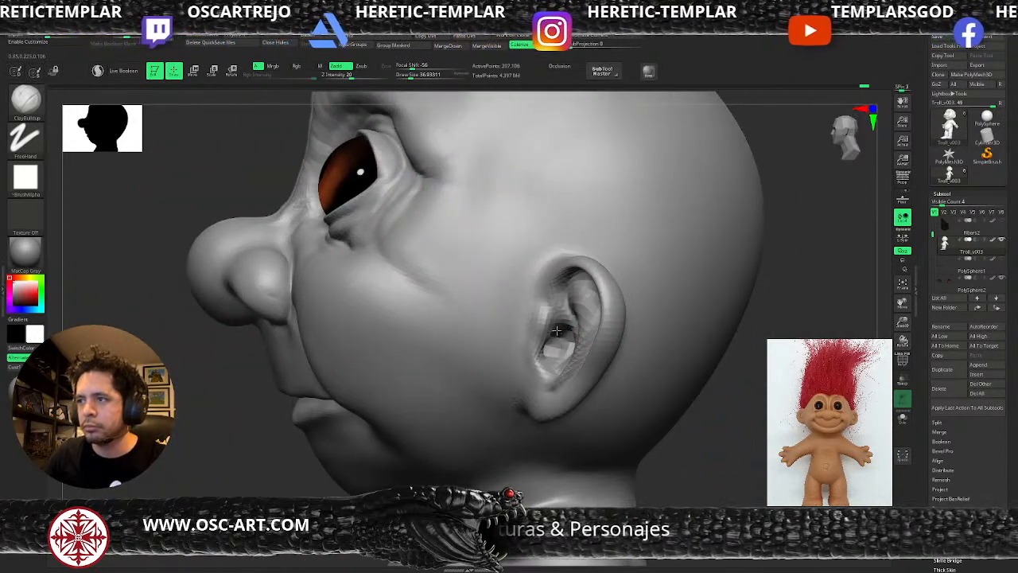
{"action": "left_click_drag", "start_coordinate": [221, 387], "coordinate": [252, 389]}
- Raise the troll body by one subdivision level and turn on the visibility of the hair subtool
{"action": "left_click_drag", "start_coordinate": [639, 285], "coordinate": [606, 262], "text": "alt"}
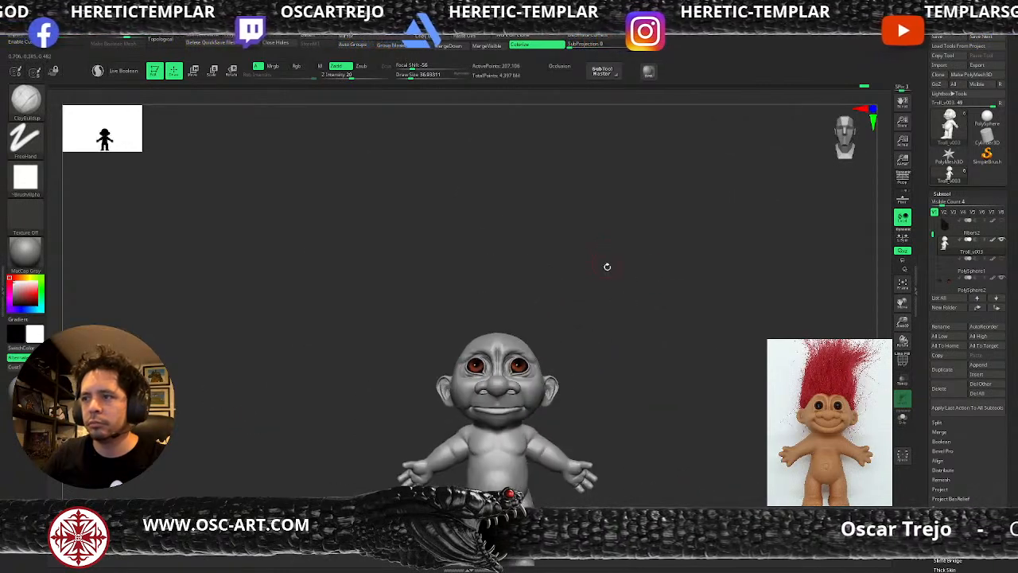
{"action": "key", "text": "ctrl+d"}
{"action": "left_click_drag", "start_coordinate": [605, 309], "coordinate": [633, 294], "text": "alt"}
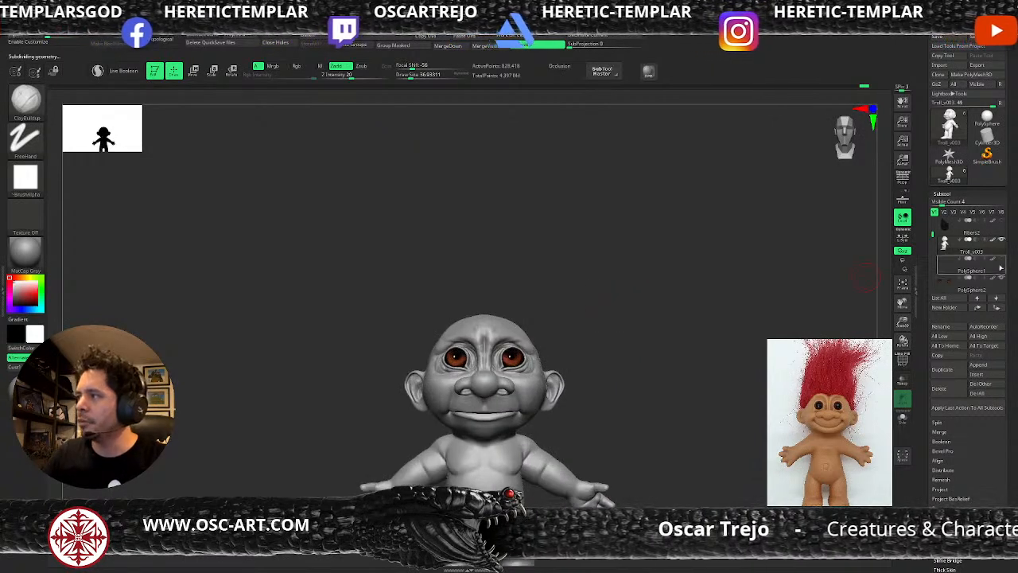
{"action": "left_click", "coordinate": [1005, 225]}
{"action": "left_click_drag", "start_coordinate": [755, 329], "coordinate": [678, 369]}
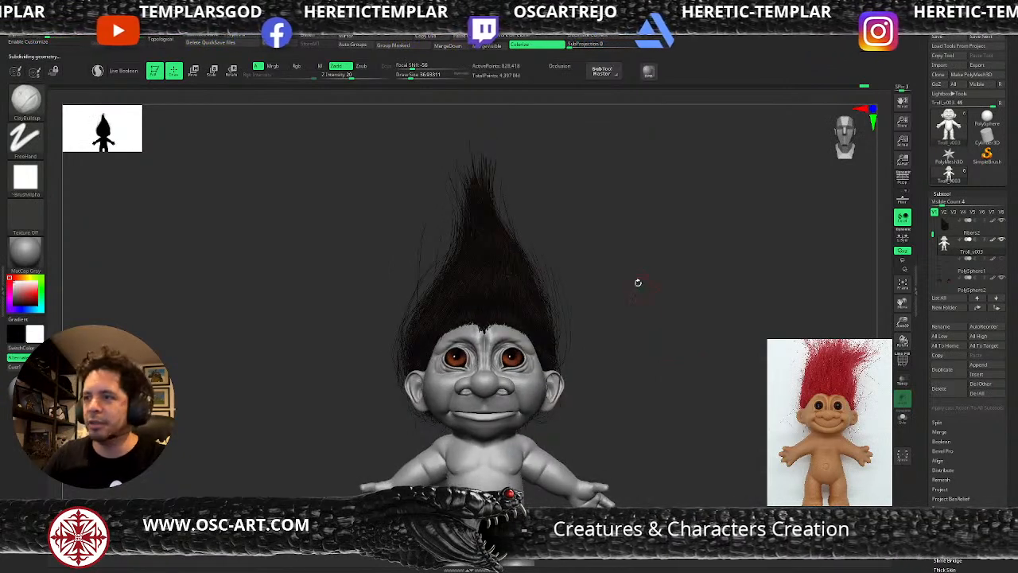
{"action": "left_click_drag", "start_coordinate": [636, 281], "coordinate": [628, 306]}
- Try a magenta polypaint on the eyes by lowering the HSV Hue to about -0.139 in Adjust Colors, and undo it
{"action": "left_click", "coordinate": [506, 341], "text": "alt"}
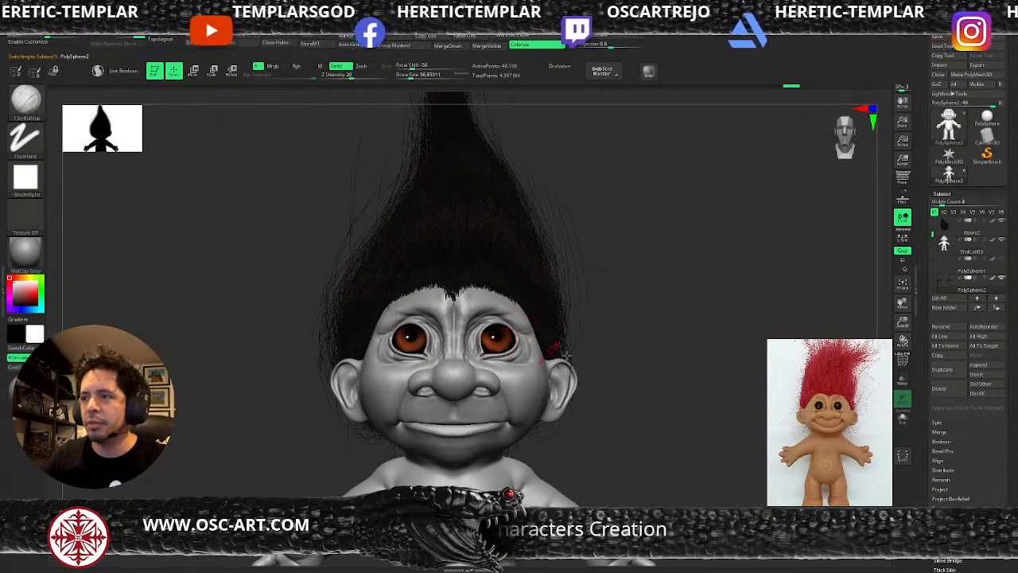
{"action": "scroll", "coordinate": [926, 467], "scroll_direction": "down", "scroll_amount": 10}
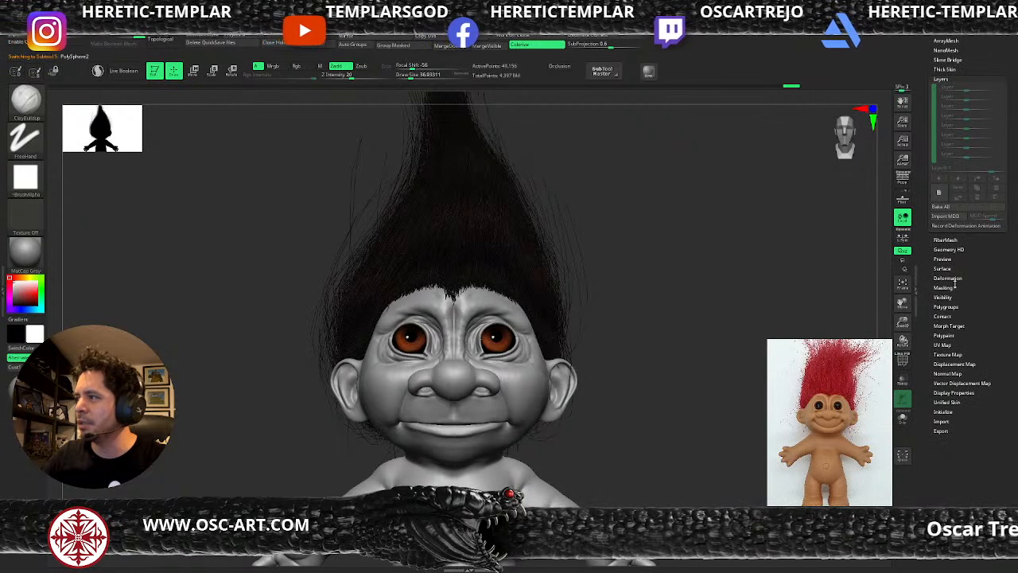
{"action": "left_click", "coordinate": [954, 335]}
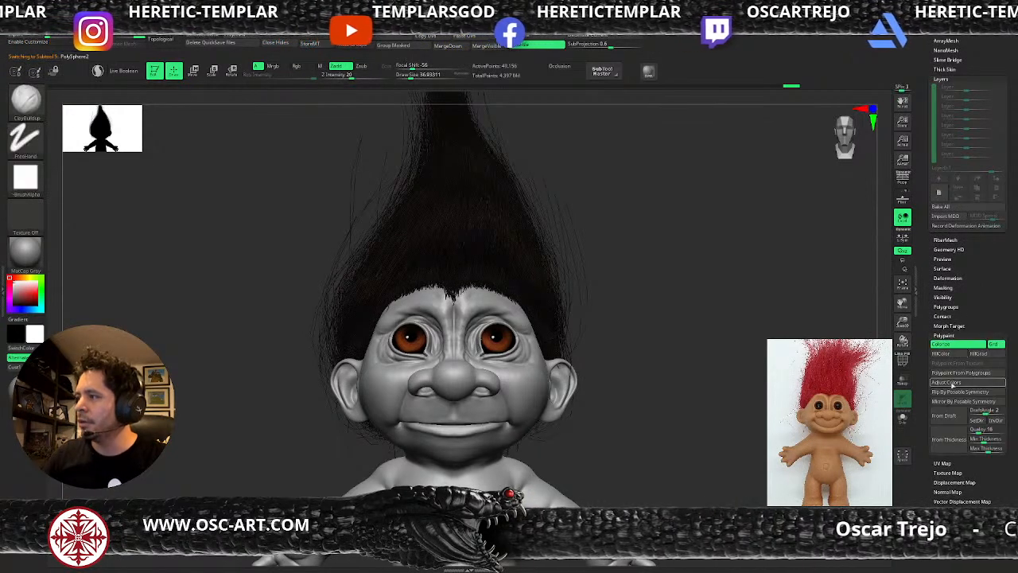
{"action": "left_click", "coordinate": [953, 382]}
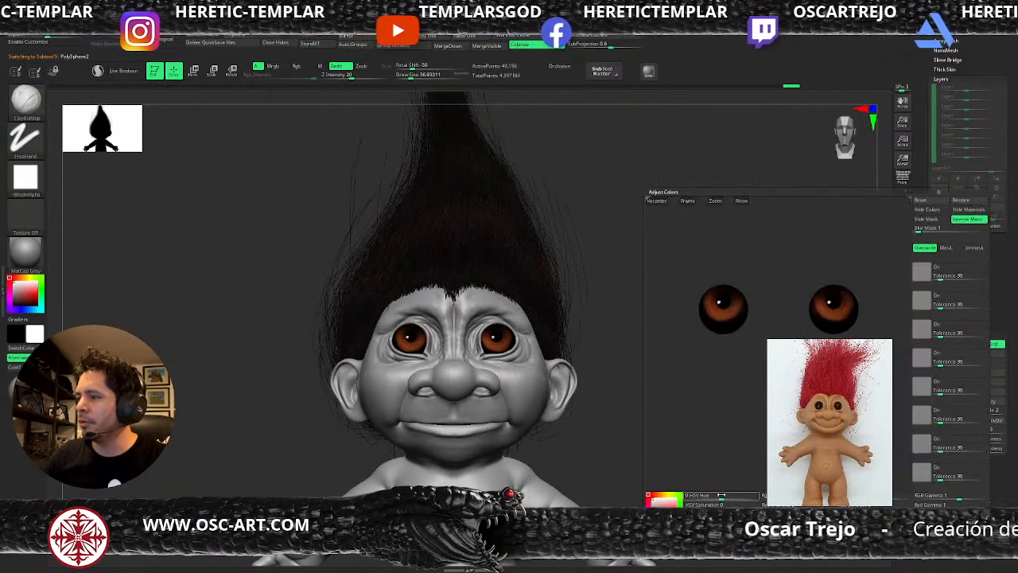
{"action": "left_click_drag", "start_coordinate": [722, 497], "coordinate": [708, 496]}
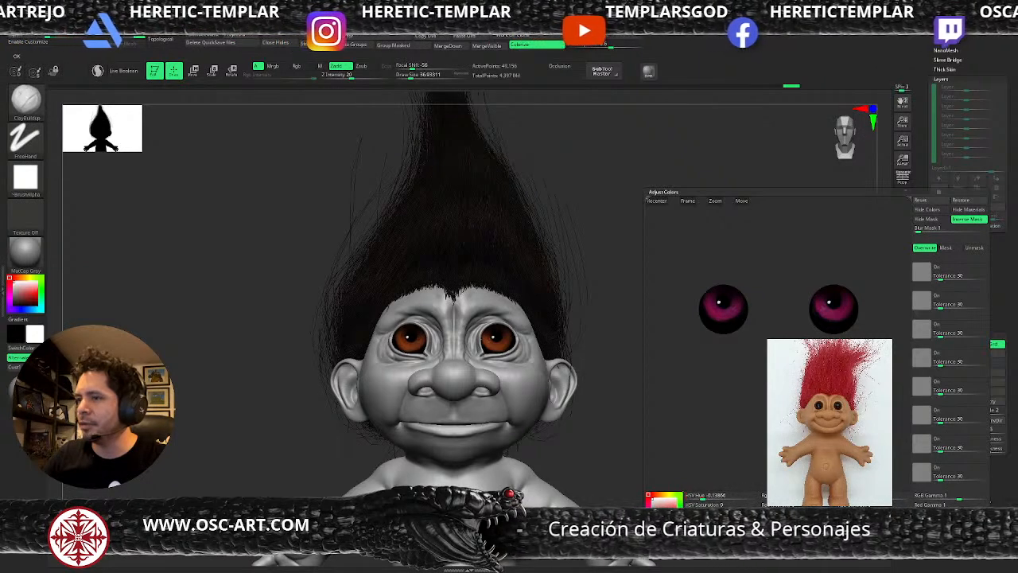
{"action": "left_click", "coordinate": [728, 538]}
{"action": "mouse_move", "coordinate": [730, 481]}
{"action": "left_mouse_down"}
{"action": "mouse_move", "coordinate": [741, 483]}
{"action": "mouse_move", "coordinate": [722, 477]}
{"action": "left_mouse_up"}
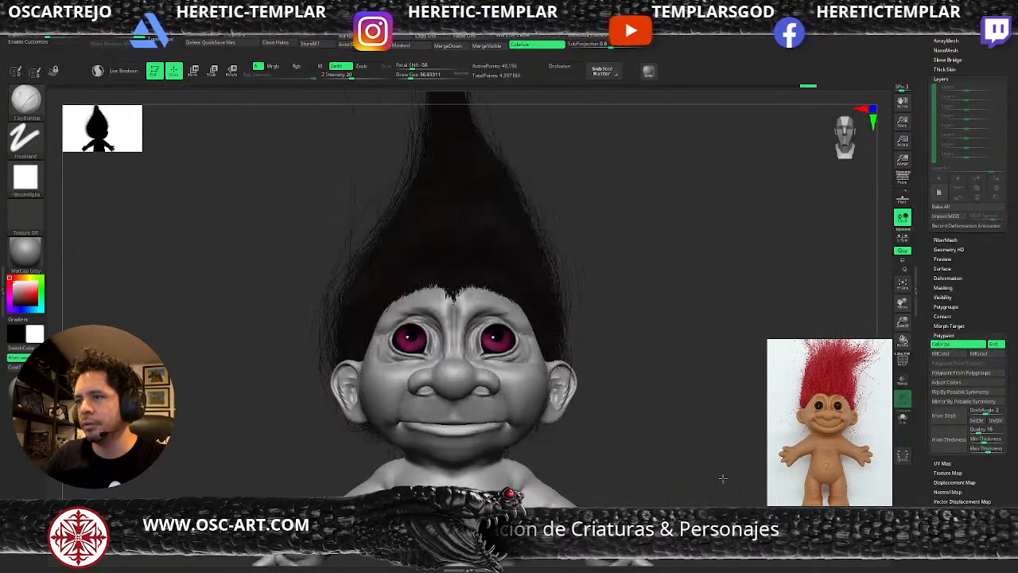
{"action": "key", "text": "ctrl+z"}
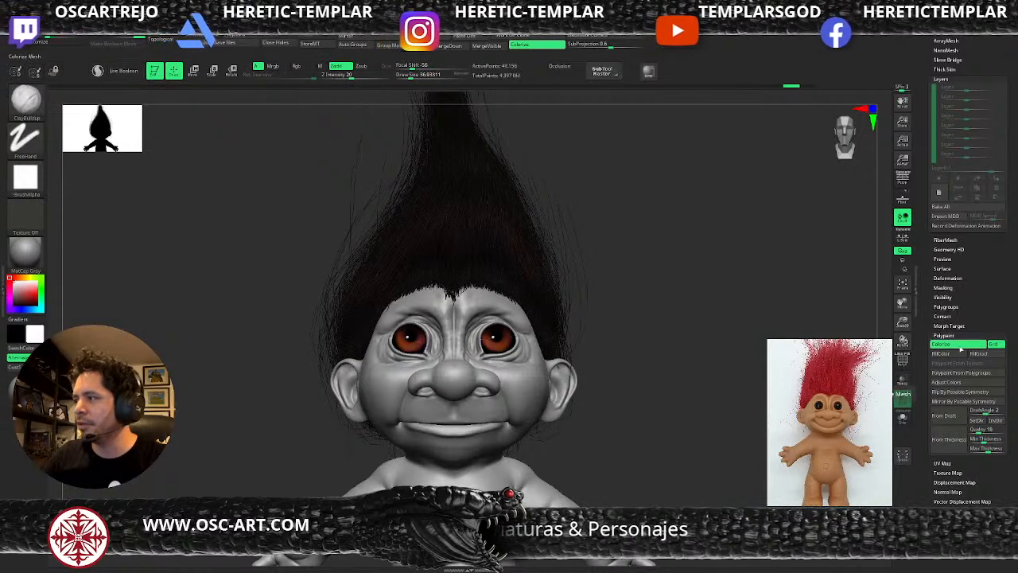
- Try a red polypaint on the eyes by shifting the hue in Adjust Colors, and undo it
{"action": "left_click", "coordinate": [944, 382]}
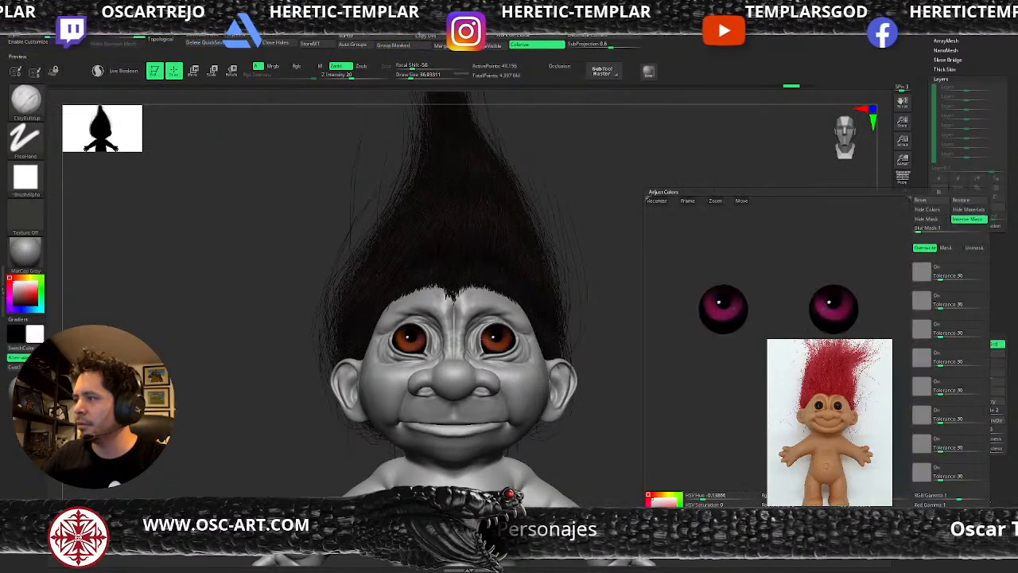
{"action": "mouse_move", "coordinate": [710, 497]}
{"action": "left_mouse_down"}
{"action": "mouse_move", "coordinate": [662, 437]}
{"action": "mouse_move", "coordinate": [654, 403]}
{"action": "mouse_move", "coordinate": [675, 452]}
{"action": "mouse_move", "coordinate": [660, 445]}
{"action": "left_mouse_up"}
{"action": "left_click", "coordinate": [739, 548]}
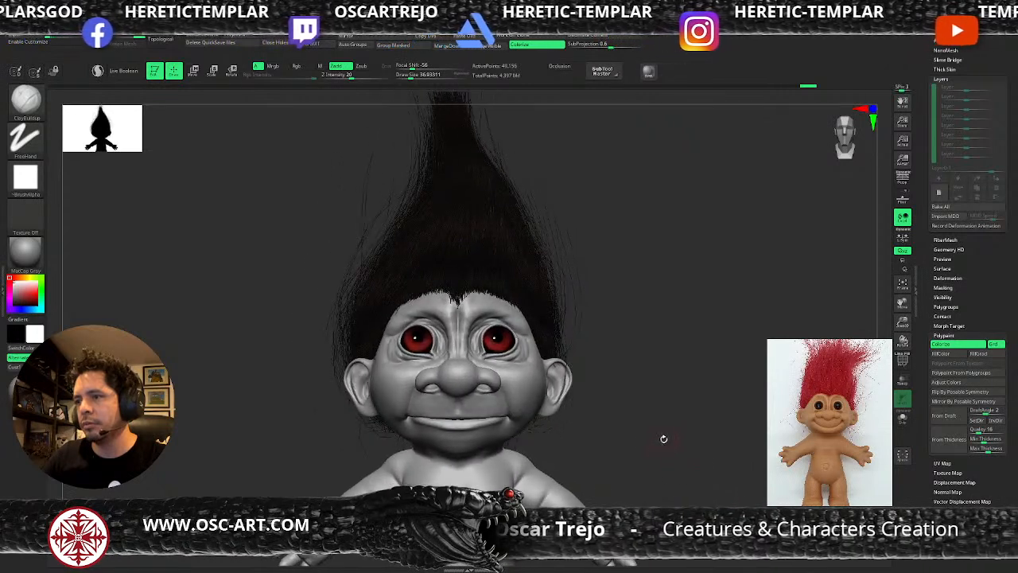
{"action": "key", "text": "ctrl+z"}
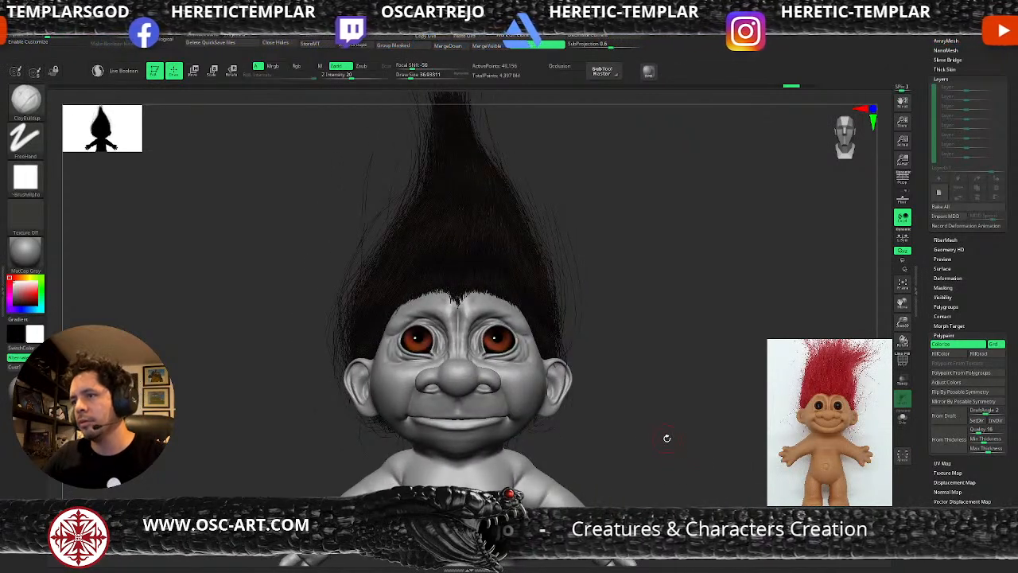
- Examine the troll's face and full figure from several distances, comparing the eye area with the ape close-up reference image
{"action": "left_click_drag", "start_coordinate": [665, 436], "coordinate": [704, 391]}
{"action": "key", "text": "f"}
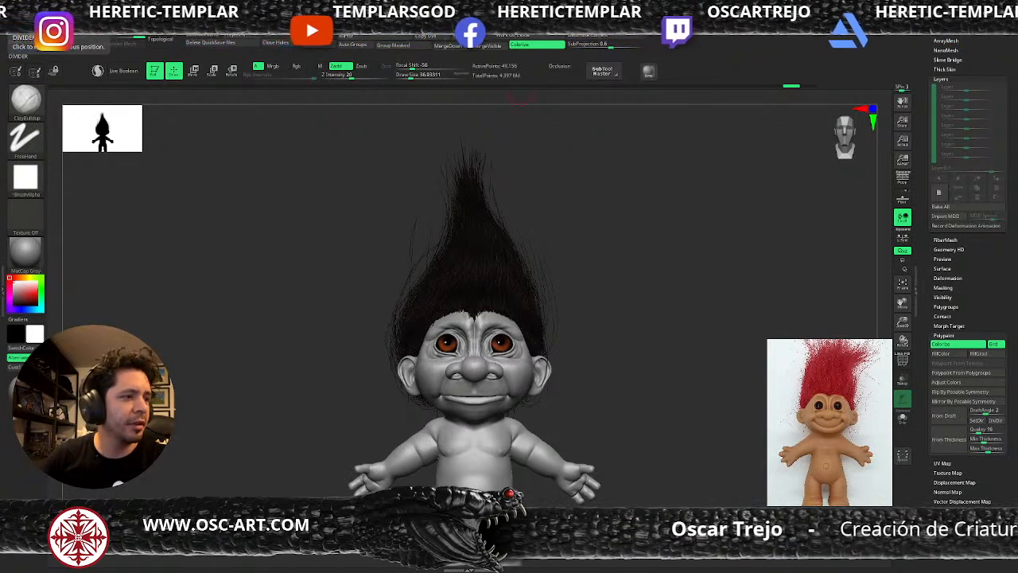
{"action": "left_click_drag", "start_coordinate": [585, 219], "coordinate": [633, 266]}
{"action": "key", "text": "shift+z"}
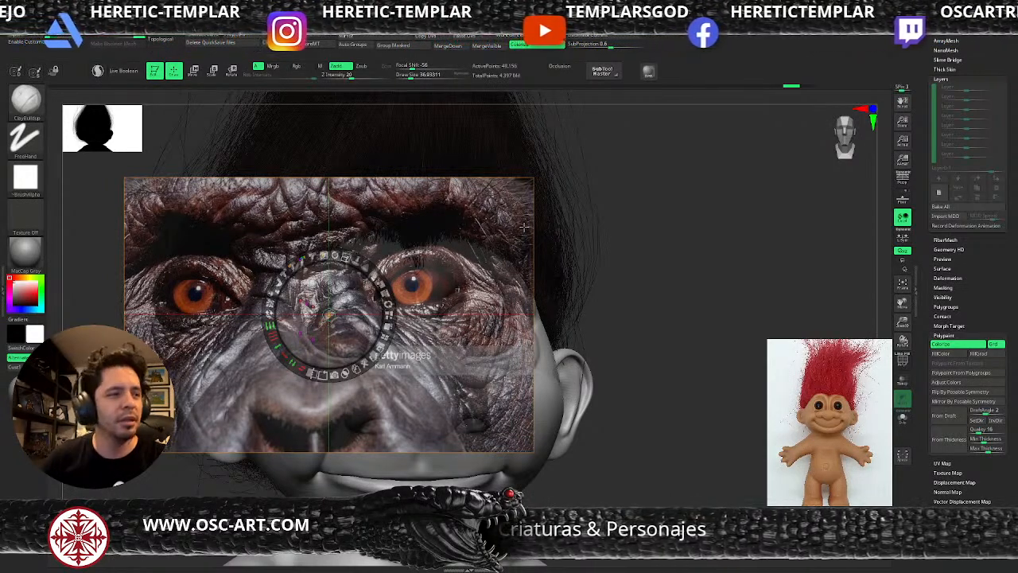
{"action": "key", "text": "shift+z"}
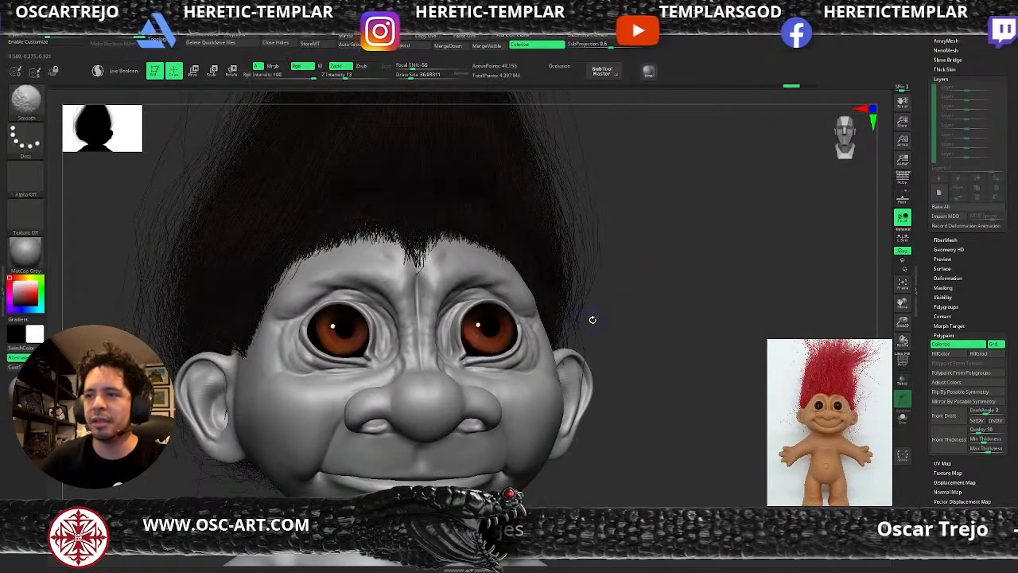
{"action": "key", "text": "f"}
{"action": "mouse_move", "coordinate": [583, 297]}
{"action": "left_mouse_down"}
{"action": "mouse_move", "coordinate": [607, 316]}
{"action": "mouse_move", "coordinate": [600, 295]}
{"action": "left_mouse_up"}
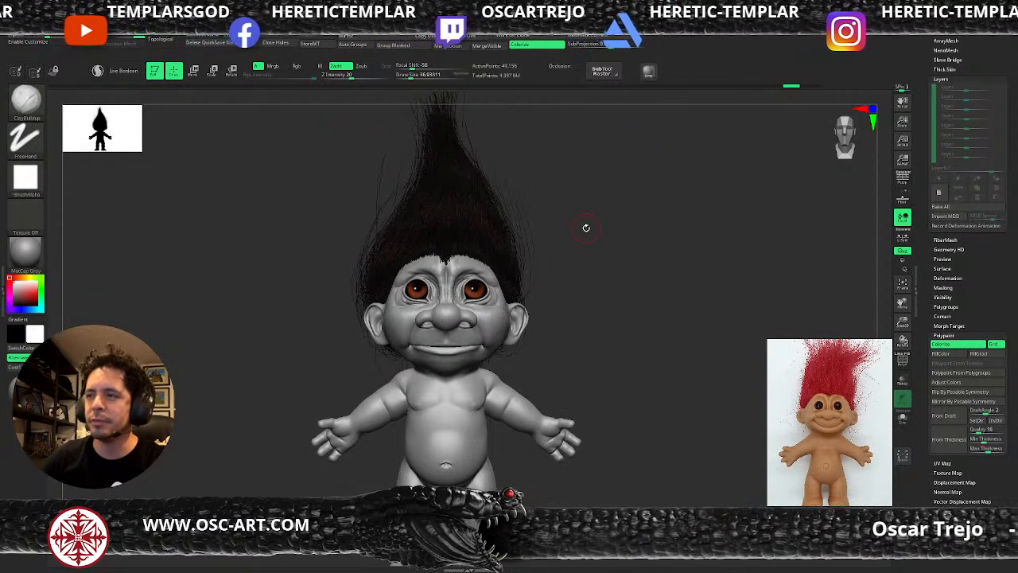
{"action": "left_click_drag", "start_coordinate": [570, 369], "coordinate": [556, 308], "text": "alt"}
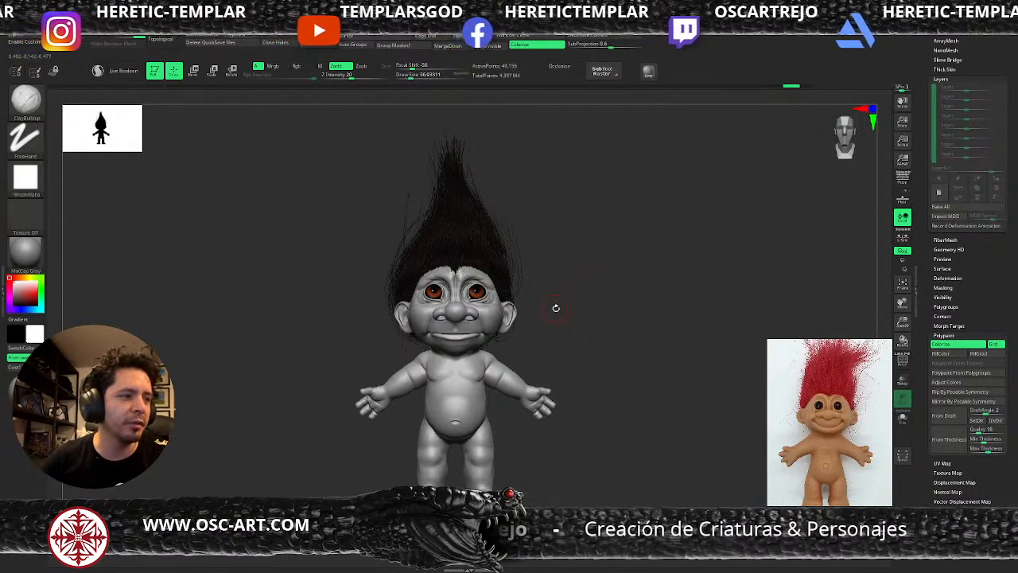
{"action": "left_click_drag", "start_coordinate": [559, 243], "coordinate": [570, 277], "text": "alt"}
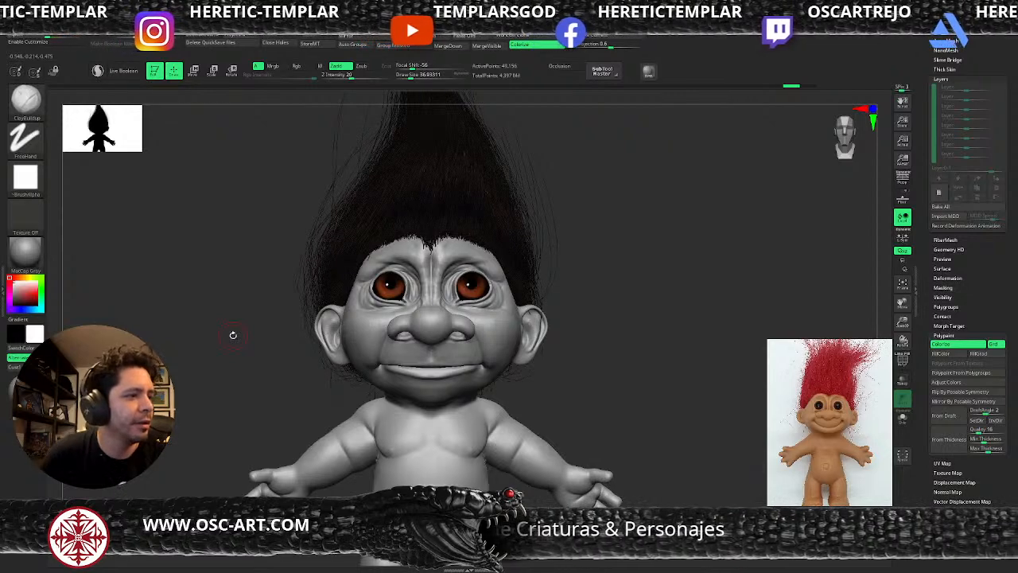
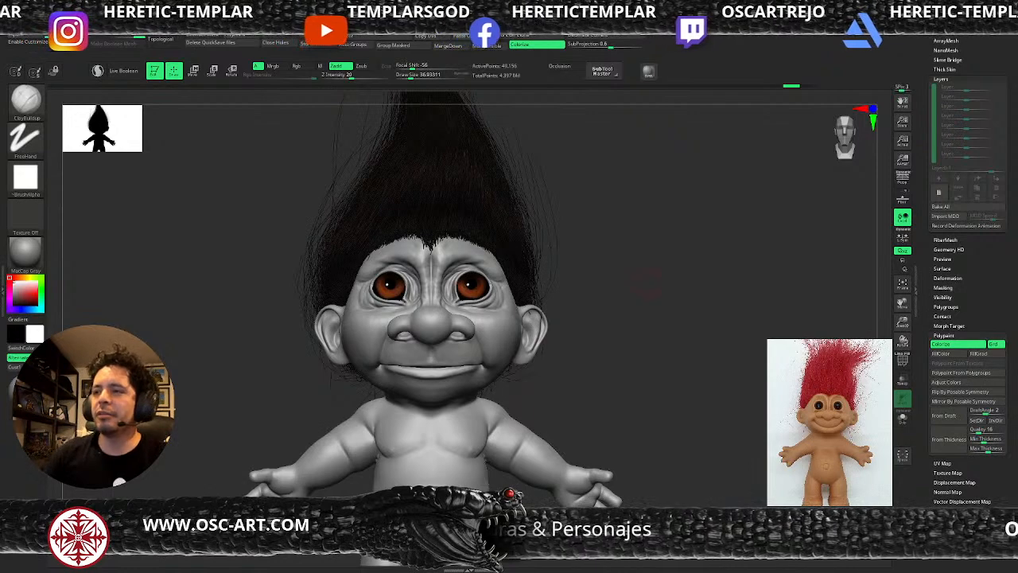
{"action": "scroll", "coordinate": [652, 287], "scroll_direction": "up", "scroll_amount": 10}
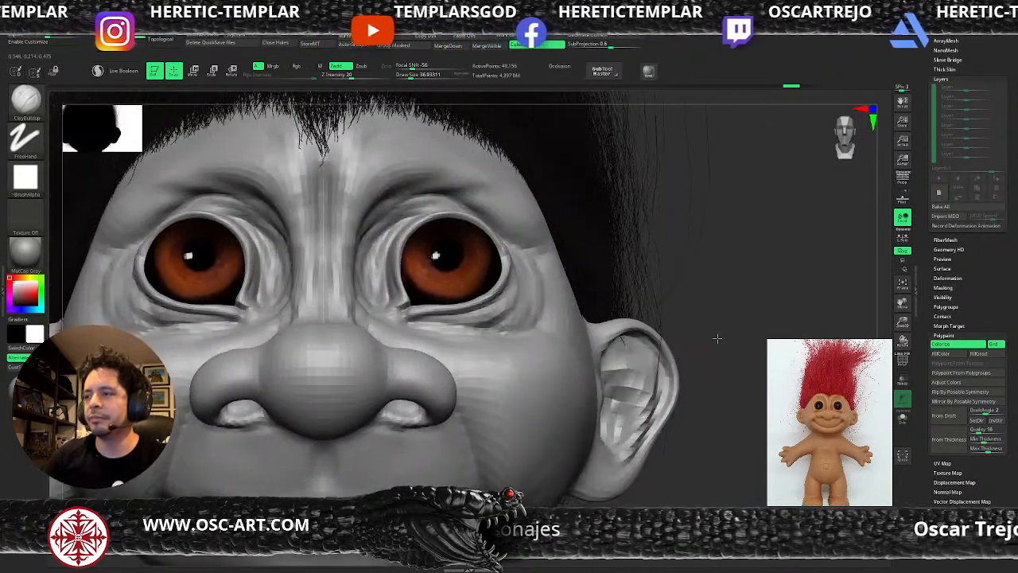
{"action": "key", "text": "f"}
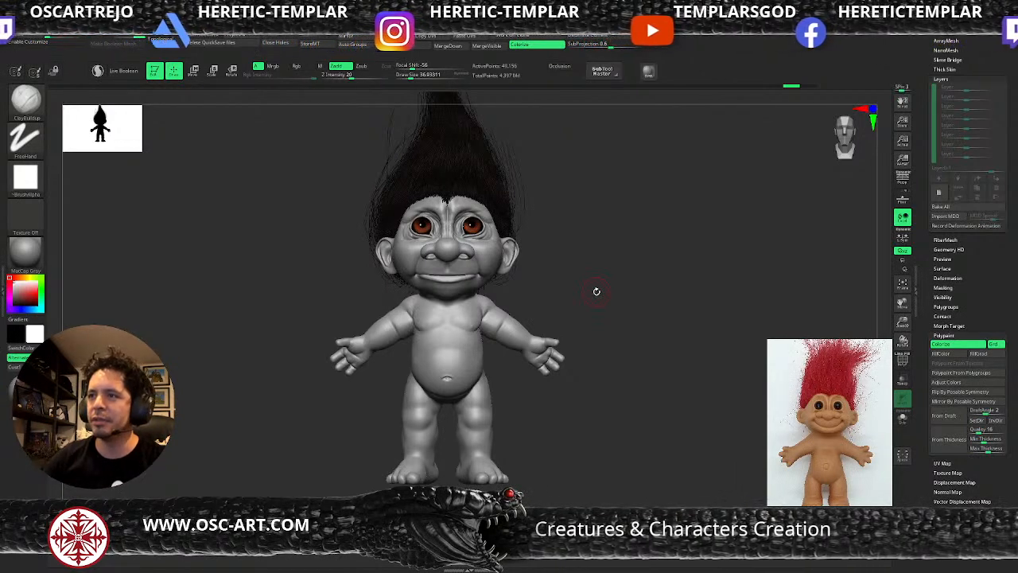
- Switch to the troll body, mark the wrinkled areas around both eyes with a temporary mask, and clear it
{"action": "left_click_drag", "start_coordinate": [595, 212], "coordinate": [557, 350], "text": "alt"}
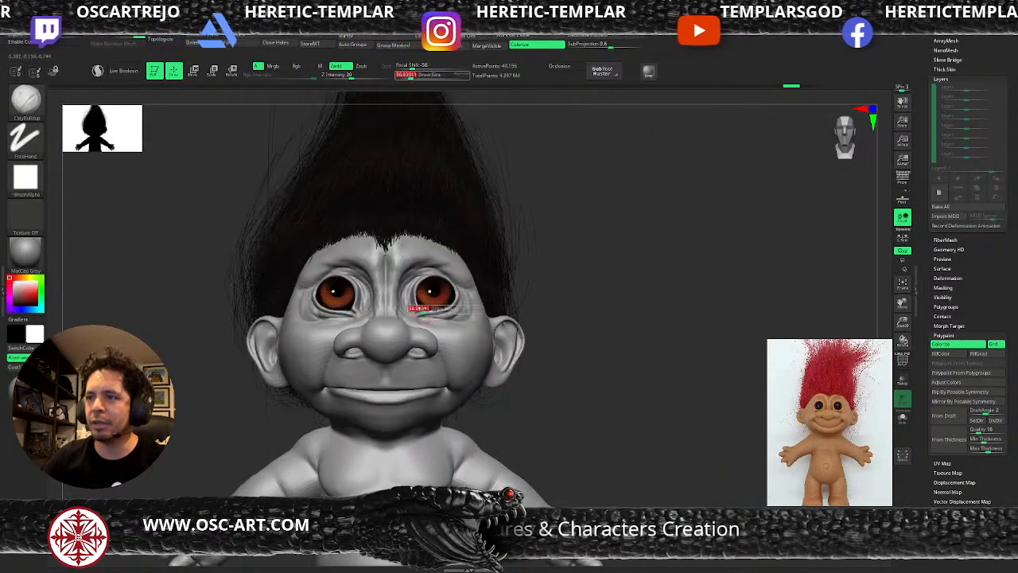
{"action": "left_click_drag", "start_coordinate": [433, 294], "coordinate": [419, 293], "text": "ctrl"}
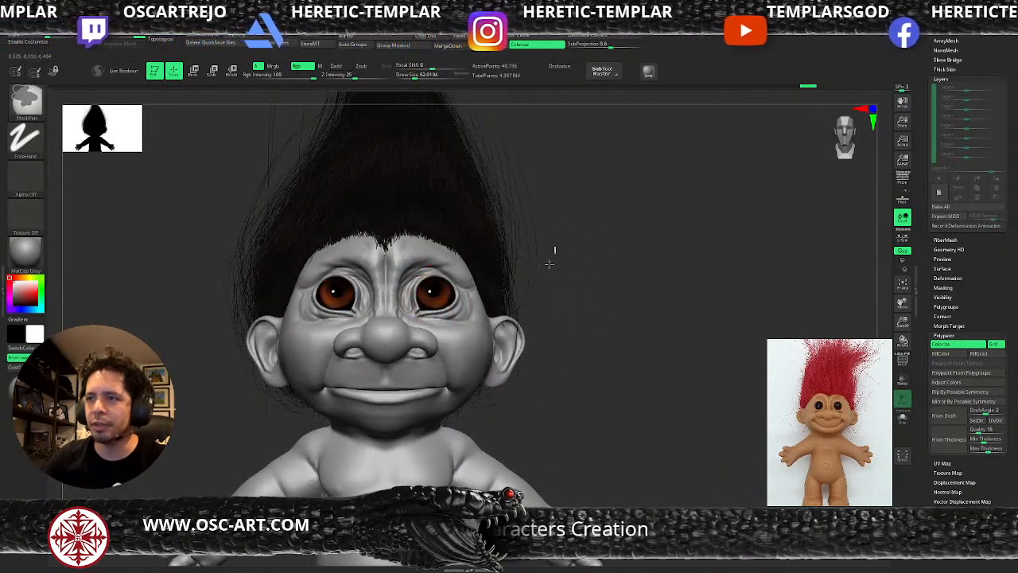
{"action": "left_click_drag", "start_coordinate": [555, 251], "coordinate": [569, 264], "text": "ctrl"}
{"action": "left_click", "coordinate": [407, 288], "text": "alt"}
{"action": "mouse_move", "coordinate": [404, 297]}
{"action": "left_mouse_down", "text": "ctrl"}
{"action": "mouse_move", "coordinate": [409, 278]}
{"action": "mouse_move", "coordinate": [467, 292]}
{"action": "mouse_move", "coordinate": [433, 267]}
{"action": "mouse_move", "coordinate": [418, 320]}
{"action": "mouse_move", "coordinate": [461, 318]}
{"action": "left_mouse_up", "text": "ctrl"}
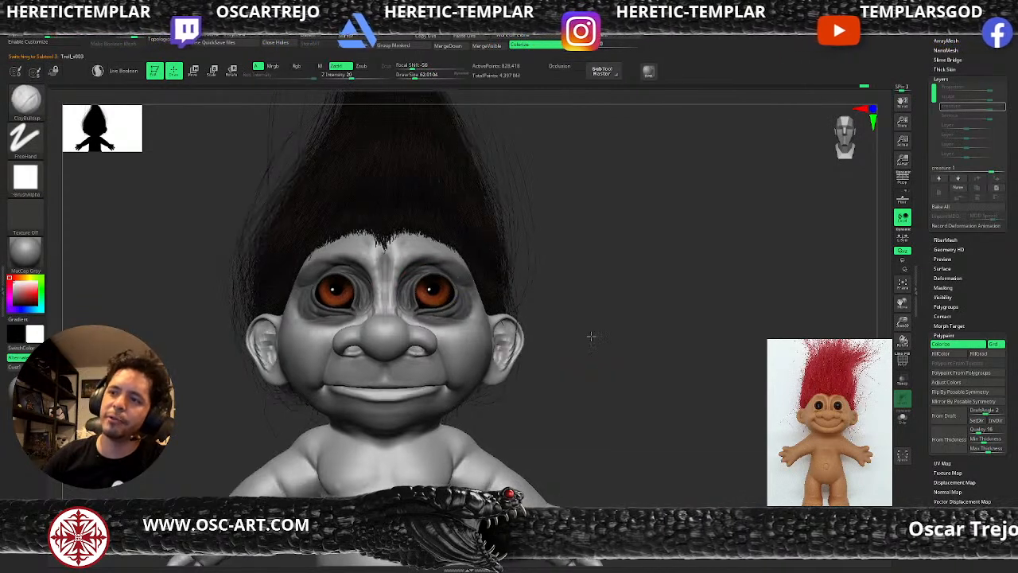
{"action": "left_click_drag", "start_coordinate": [590, 348], "coordinate": [594, 268], "text": "alt"}
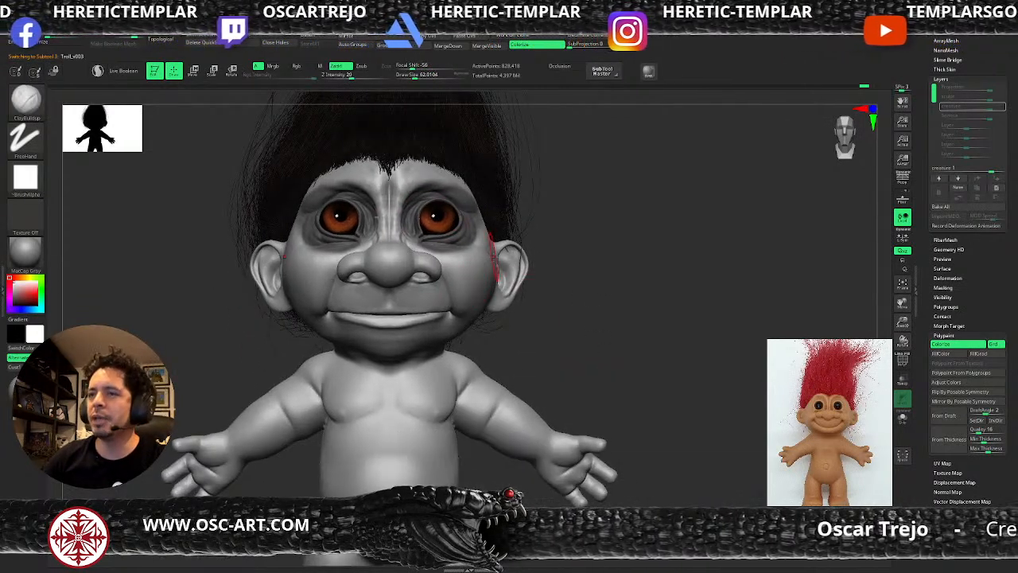
{"action": "left_click_drag", "start_coordinate": [636, 327], "coordinate": [646, 340], "text": "ctrl"}
- Mark the jaw, chest, belly and arm areas with a temporary mask on the troll body, and clear it
{"action": "mouse_move", "coordinate": [387, 361]}
{"action": "left_mouse_down", "text": "ctrl"}
{"action": "mouse_move", "coordinate": [403, 372]}
{"action": "mouse_move", "coordinate": [454, 346]}
{"action": "left_mouse_up", "text": "ctrl"}
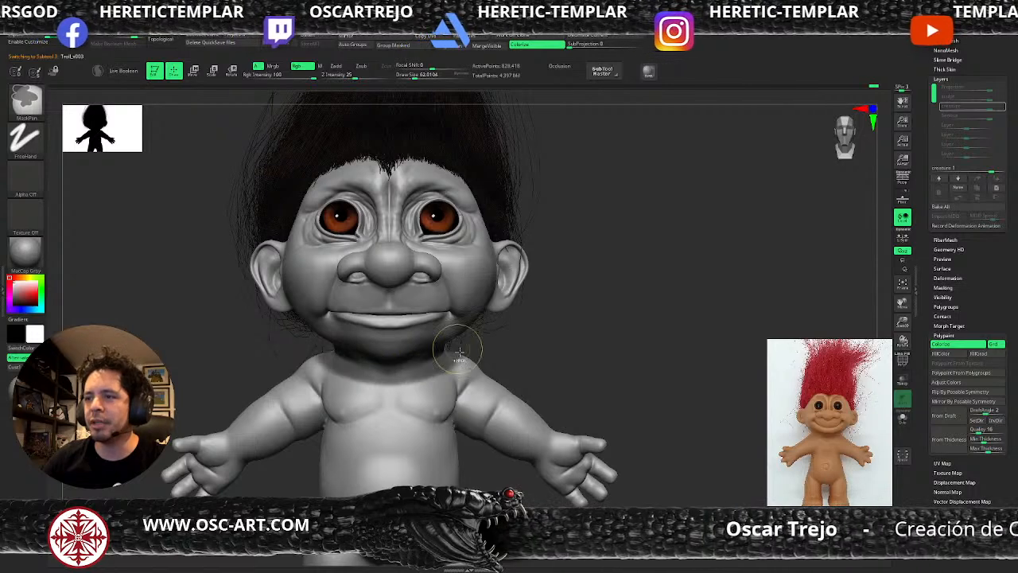
{"action": "left_click_drag", "start_coordinate": [469, 382], "coordinate": [459, 420], "text": "ctrl"}
{"action": "right_click_drag", "start_coordinate": [460, 518], "coordinate": [445, 366], "text": "alt"}
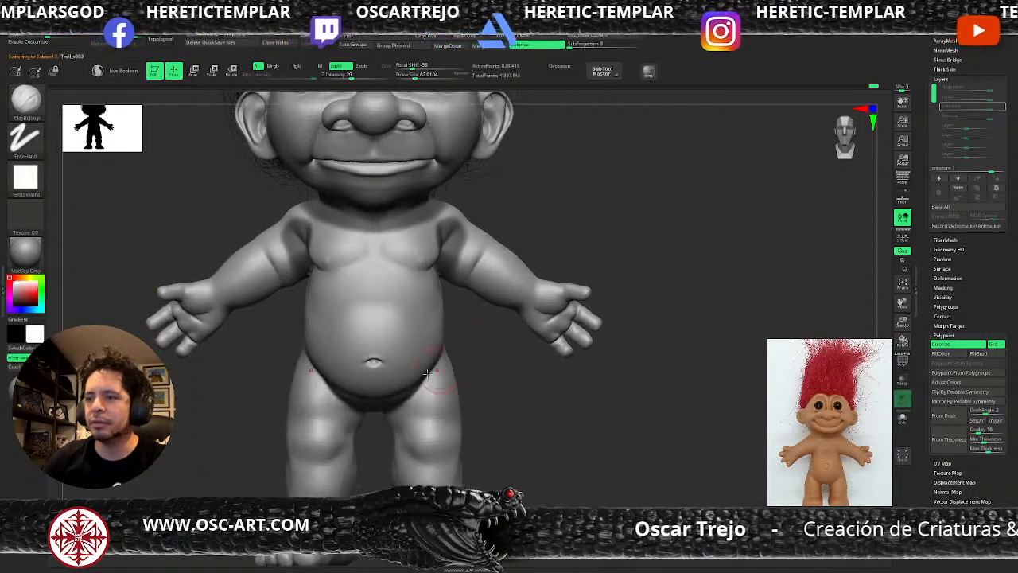
{"action": "left_click_drag", "start_coordinate": [445, 340], "coordinate": [399, 416], "text": "ctrl"}
{"action": "left_click_drag", "start_coordinate": [391, 279], "coordinate": [440, 275], "text": "ctrl"}
{"action": "left_click_drag", "start_coordinate": [502, 235], "coordinate": [463, 289], "text": "ctrl"}
{"action": "right_click_drag", "start_coordinate": [586, 251], "coordinate": [562, 244], "text": "alt"}
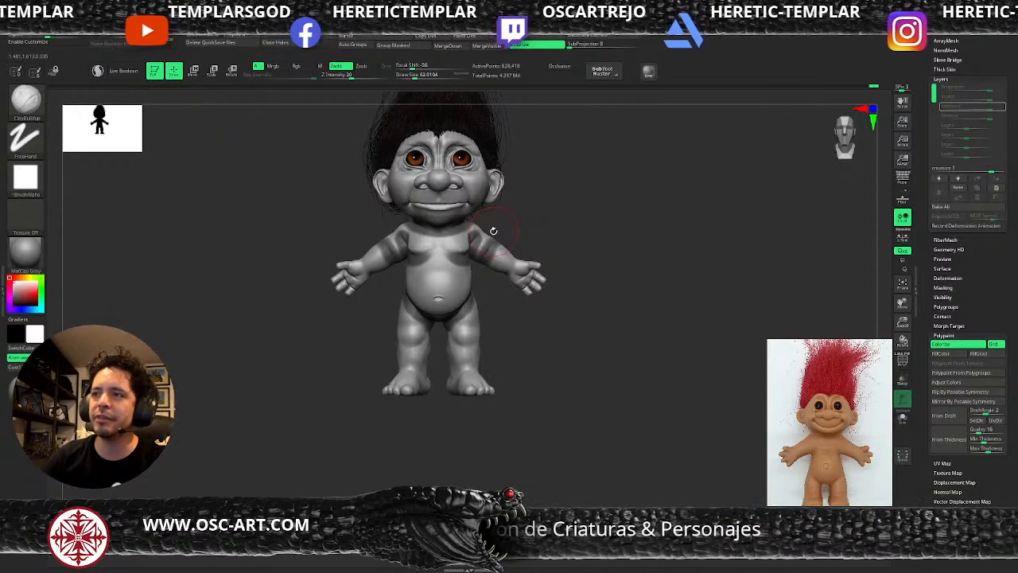
{"action": "left_click_drag", "start_coordinate": [544, 237], "coordinate": [567, 211], "text": "ctrl"}
- Drop the troll body to a lower subdivision level and reshape the sides of the chest with an enlarged Move brush
{"action": "mouse_move", "coordinate": [567, 208]}
{"action": "right_mouse_down", "text": "alt"}
{"action": "mouse_move", "coordinate": [577, 234]}
{"action": "mouse_move", "coordinate": [569, 256]}
{"action": "right_mouse_up", "text": "alt"}
{"action": "right_click_drag", "start_coordinate": [495, 231], "coordinate": [498, 264], "text": "alt"}
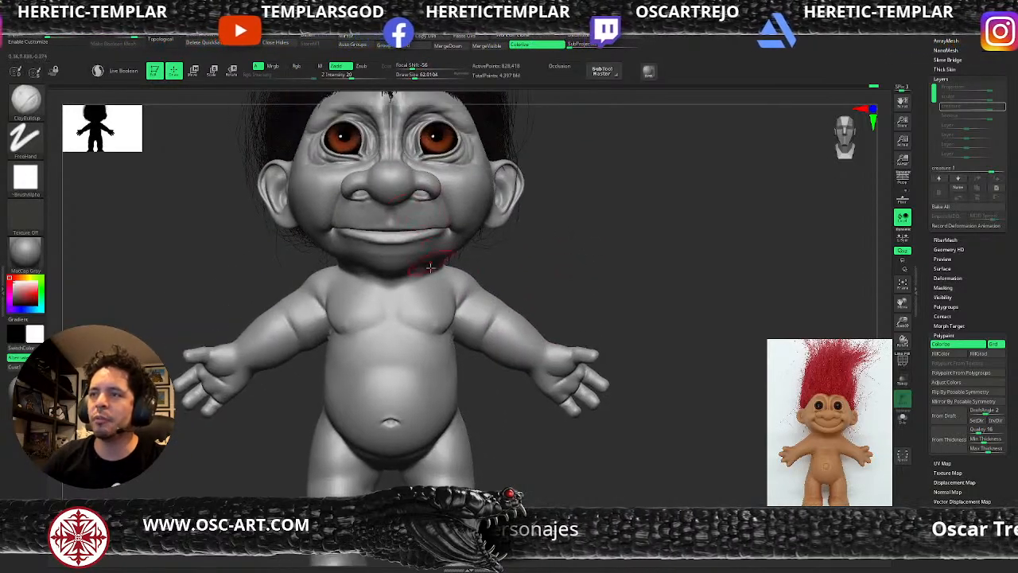
{"action": "right_click_drag", "start_coordinate": [559, 232], "coordinate": [559, 259], "text": "alt"}
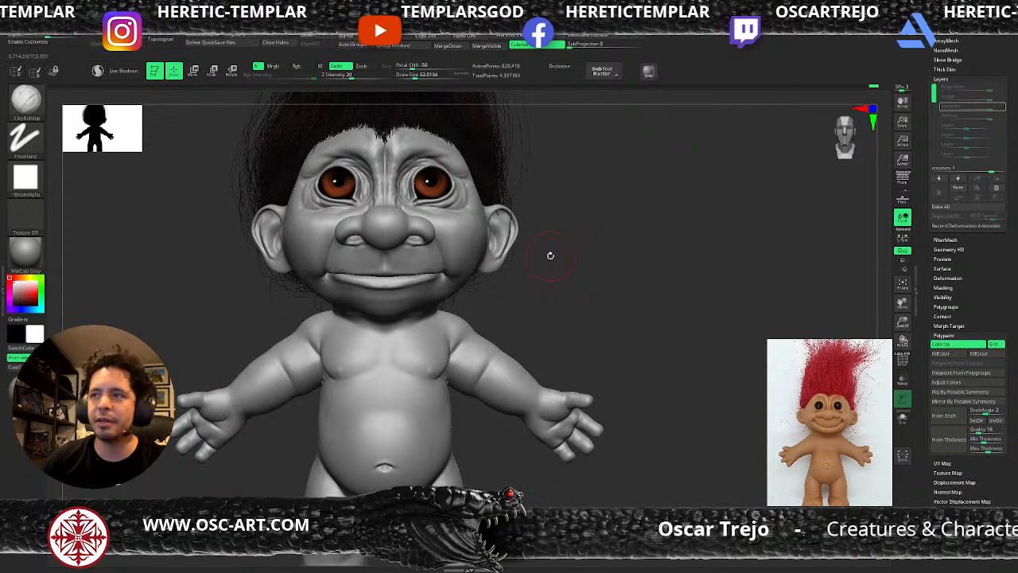
{"action": "mouse_move", "coordinate": [589, 312]}
{"action": "right_mouse_down", "text": "alt"}
{"action": "mouse_move", "coordinate": [547, 270]}
{"action": "mouse_move", "coordinate": [552, 311]}
{"action": "right_mouse_up", "text": "alt"}
{"action": "key", "text": "b"}
{"action": "key", "text": "m"}
{"action": "key", "text": "v"}
{"action": "mouse_move", "coordinate": [454, 337]}
{"action": "left_mouse_down"}
{"action": "mouse_move", "coordinate": [447, 346]}
{"action": "mouse_move", "coordinate": [449, 335]}
{"action": "left_mouse_up"}
{"action": "key", "text": "bracketright"}
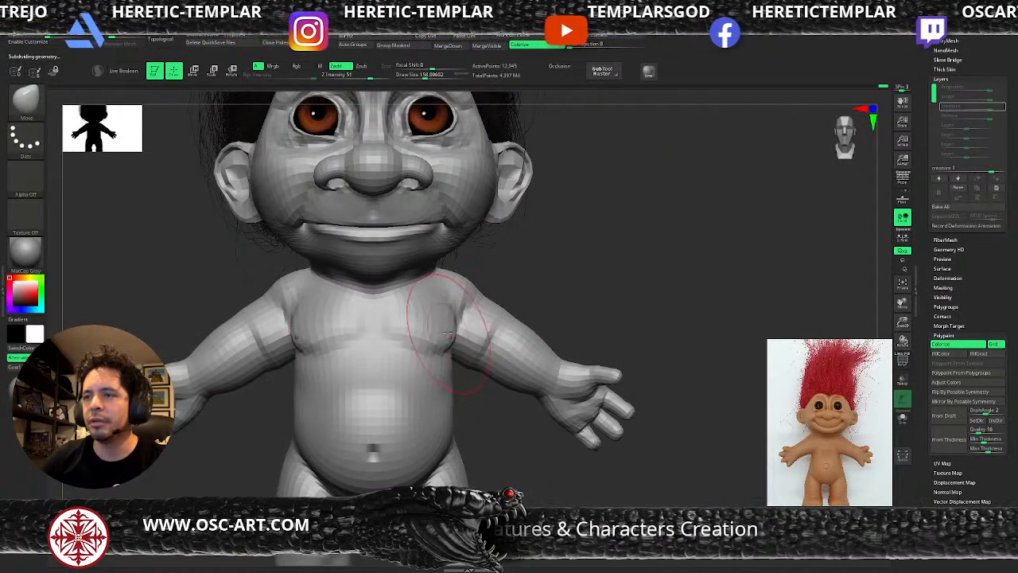
{"action": "right_click_drag", "start_coordinate": [449, 335], "coordinate": [420, 329]}
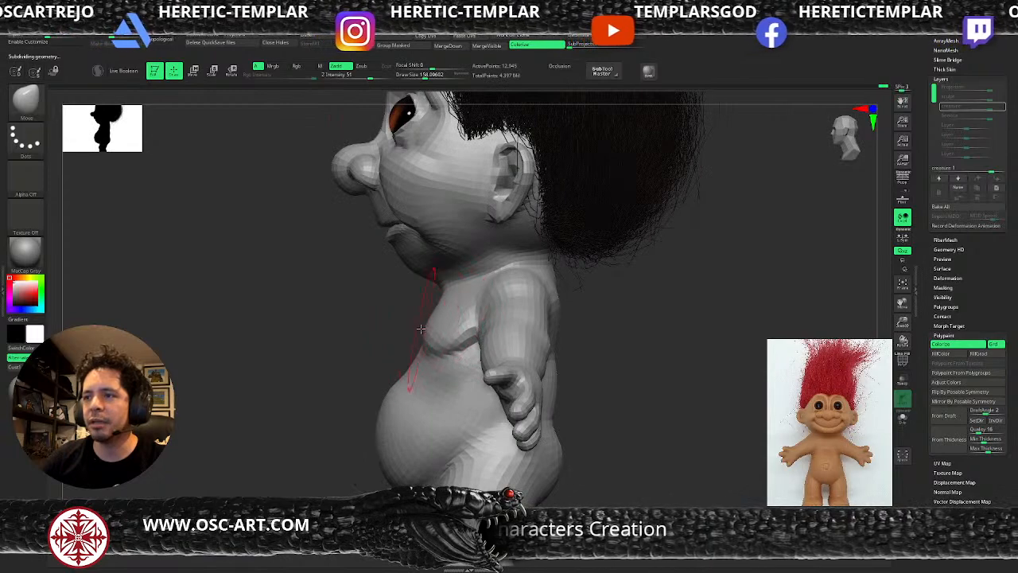
- Adjust the torso contour at the waist from the back with the Move brush
{"action": "key", "text": "f"}
{"action": "right_click_drag", "start_coordinate": [302, 275], "coordinate": [301, 353]}
{"action": "key", "text": "f"}
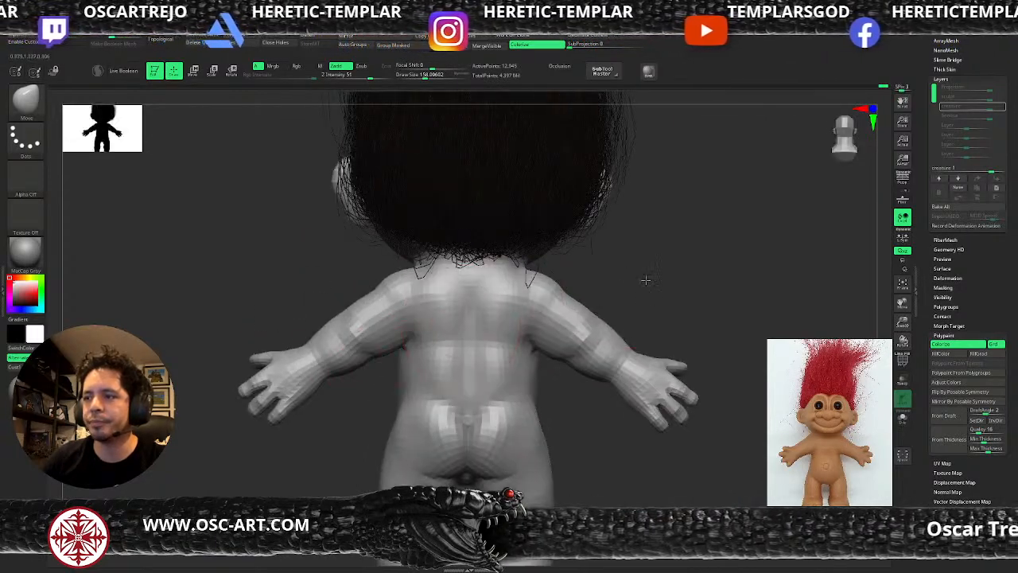
{"action": "right_click_drag", "start_coordinate": [657, 278], "coordinate": [580, 289], "text": "shift"}
{"action": "key", "text": "s"}
{"action": "left_click", "coordinate": [463, 332]}
{"action": "key", "text": "bracketright"}
{"action": "right_click_drag", "start_coordinate": [520, 411], "coordinate": [513, 369], "text": "alt"}
{"action": "left_click_drag", "start_coordinate": [486, 369], "coordinate": [482, 370]}
{"action": "right_click_drag", "start_coordinate": [500, 368], "coordinate": [523, 360]}
- Build up volume on the sides of the belly with ClayBuildup and smooth it
{"action": "key", "text": "b"}
{"action": "key", "text": "c"}
{"action": "key", "text": "b"}
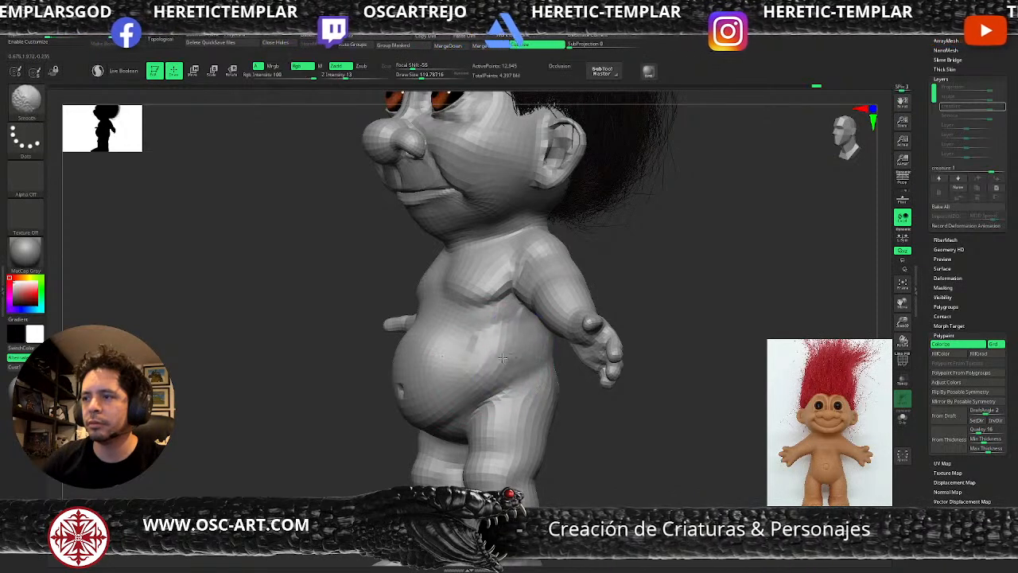
{"action": "right_click_drag", "start_coordinate": [517, 348], "coordinate": [515, 359], "text": "shift"}
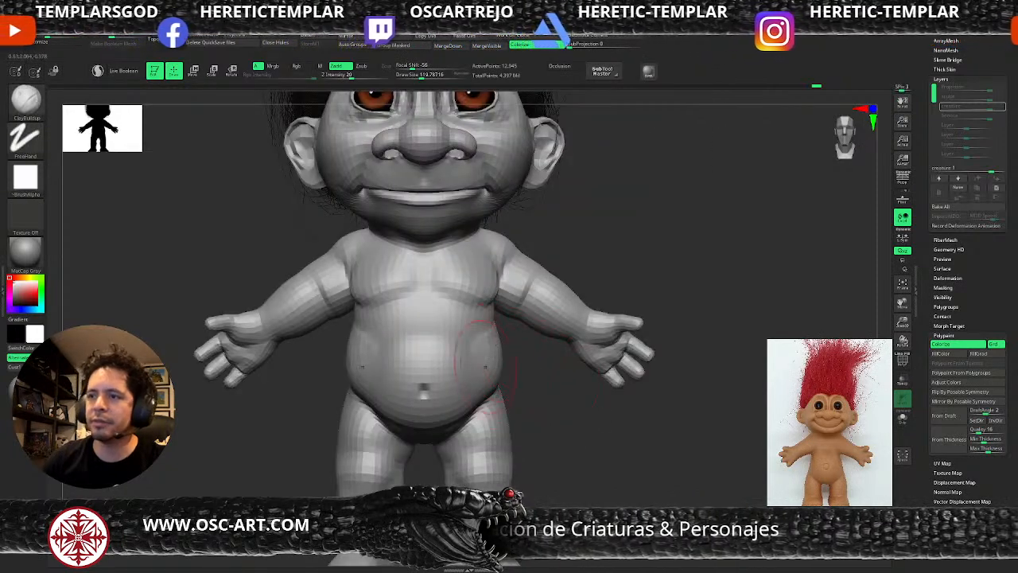
- Refine the waist silhouette beside the belly from the front with a smaller Move brush
{"action": "mouse_move", "coordinate": [521, 379]}
{"action": "right_mouse_down", "text": "ctrl"}
{"action": "mouse_move", "coordinate": [570, 272]}
{"action": "mouse_move", "coordinate": [507, 349]}
{"action": "right_mouse_up", "text": "ctrl"}
{"action": "key", "text": "b"}
{"action": "key", "text": "m"}
{"action": "key", "text": "v"}
{"action": "key", "text": "s"}
{"action": "left_click_drag", "start_coordinate": [499, 351], "coordinate": [497, 351]}
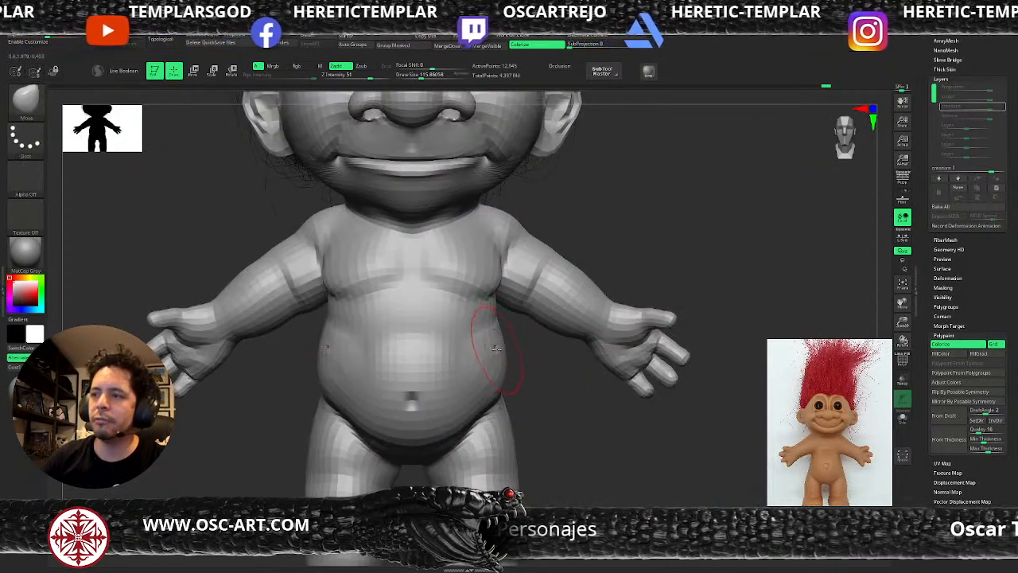
- Refine the side waist fold from the back with DamStandard and raise the body's subdivision level
{"action": "key", "text": "s"}
{"action": "mouse_move", "coordinate": [541, 390]}
{"action": "right_mouse_down"}
{"action": "mouse_move", "coordinate": [536, 377]}
{"action": "mouse_move", "coordinate": [557, 374]}
{"action": "mouse_move", "coordinate": [513, 370]}
{"action": "right_mouse_up"}
{"action": "left_click", "coordinate": [536, 378]}
{"action": "key", "text": "b"}
{"action": "key", "text": "d"}
{"action": "key", "text": "s"}
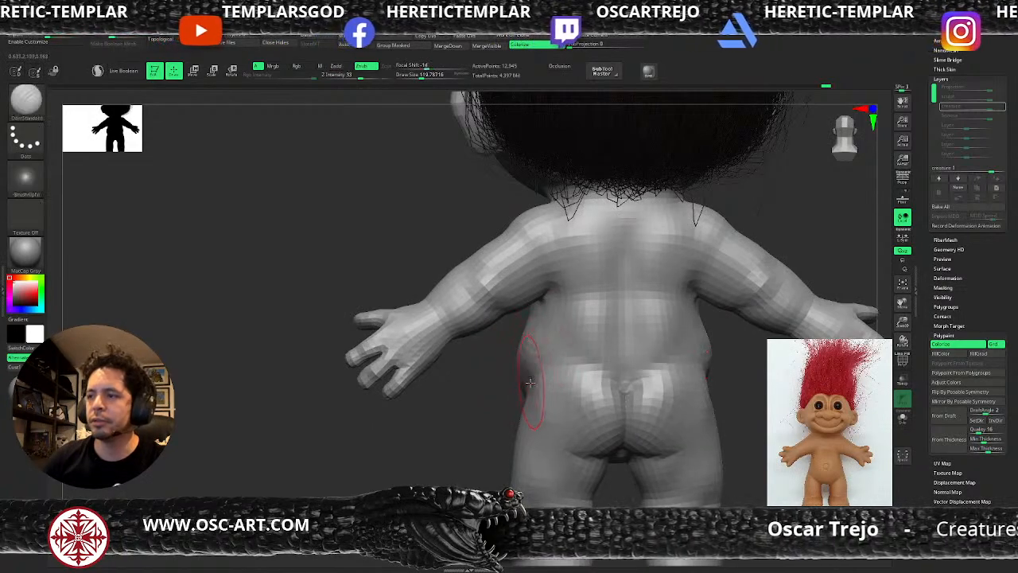
{"action": "key", "text": "d"}
- Lower the body's subdivision level and try smoothing the front of the neck beneath the chin, undoing the strokes
{"action": "right_click_drag", "start_coordinate": [477, 403], "coordinate": [462, 366], "text": "ctrl"}
{"action": "right_click_drag", "start_coordinate": [532, 335], "coordinate": [729, 449], "text": "ctrl"}
{"action": "right_click_drag", "start_coordinate": [702, 319], "coordinate": [759, 277]}
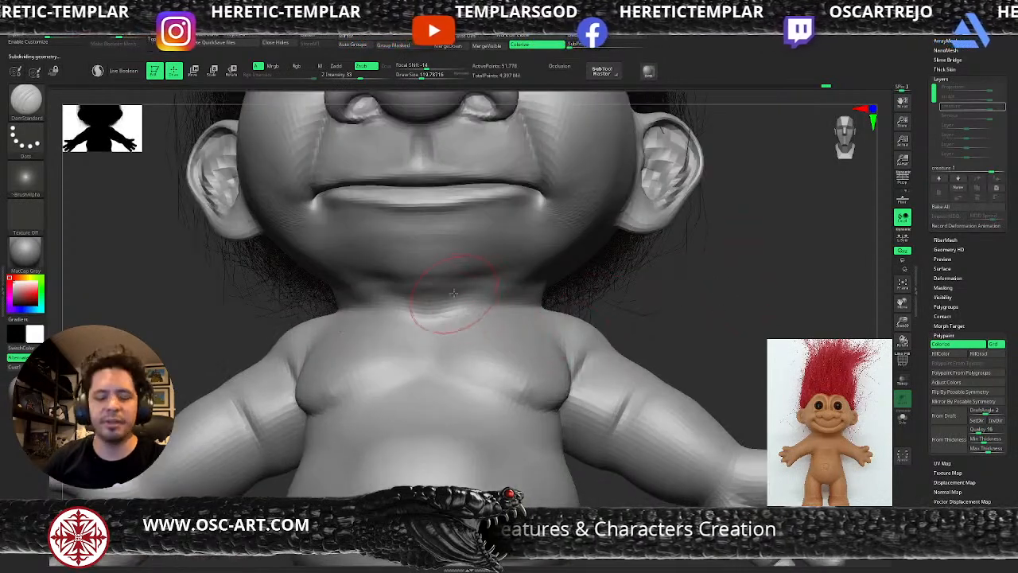
{"action": "key", "text": "shift+d"}
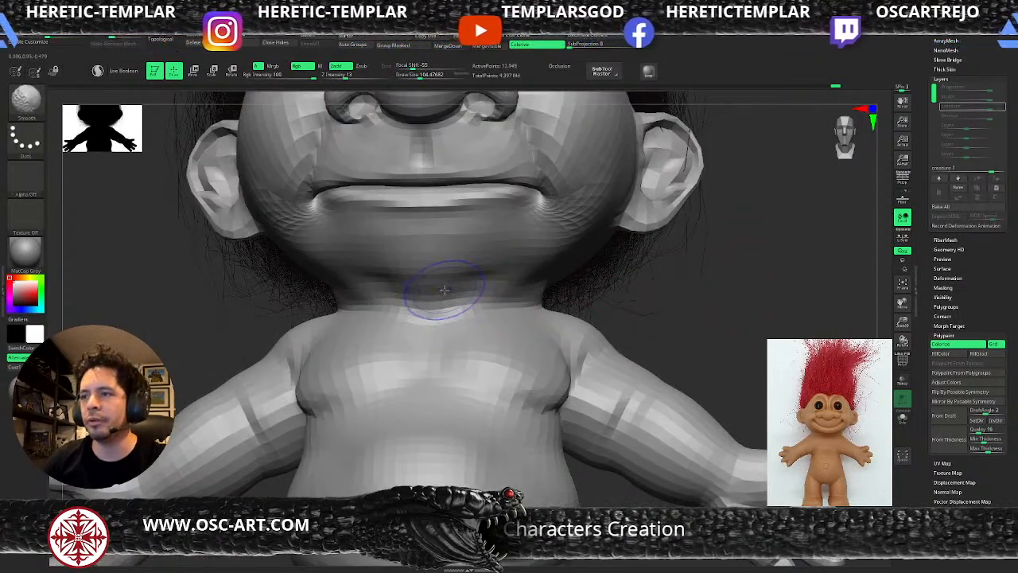
{"action": "mouse_move", "coordinate": [443, 289]}
{"action": "left_mouse_down"}
{"action": "mouse_move", "coordinate": [410, 289]}
{"action": "mouse_move", "coordinate": [523, 281]}
{"action": "mouse_move", "coordinate": [508, 284]}
{"action": "left_mouse_up"}
{"action": "key", "text": "ctrl+z"}
{"action": "key", "text": "ctrl+z"}
- Hide the Fibers2 hair subtool to expose the neck and back of the head
{"action": "left_click_drag", "start_coordinate": [642, 302], "coordinate": [553, 297]}
{"action": "scroll", "coordinate": [938, 180], "scroll_direction": "up", "scroll_amount": 10}
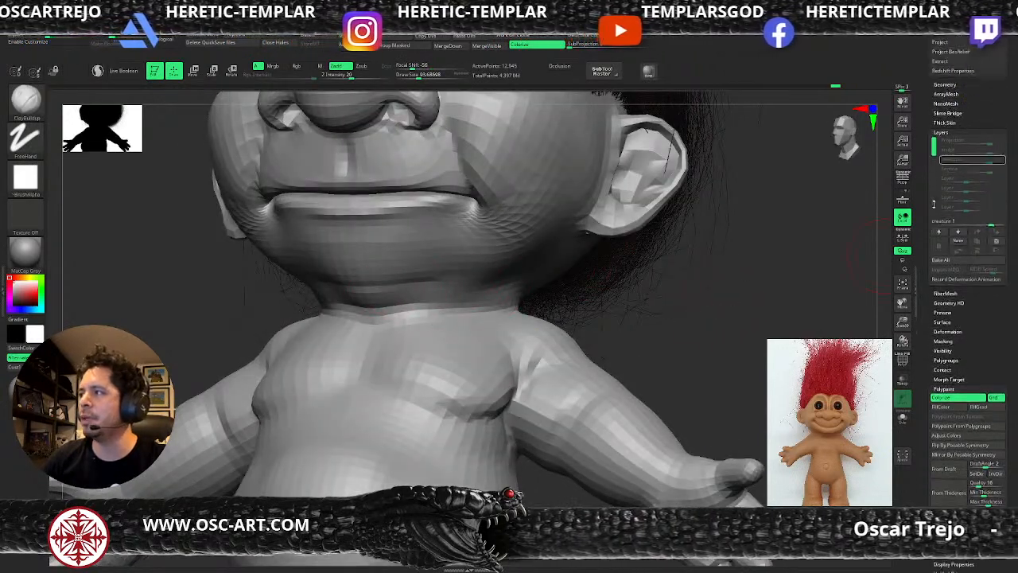
{"action": "left_click", "coordinate": [1003, 221]}
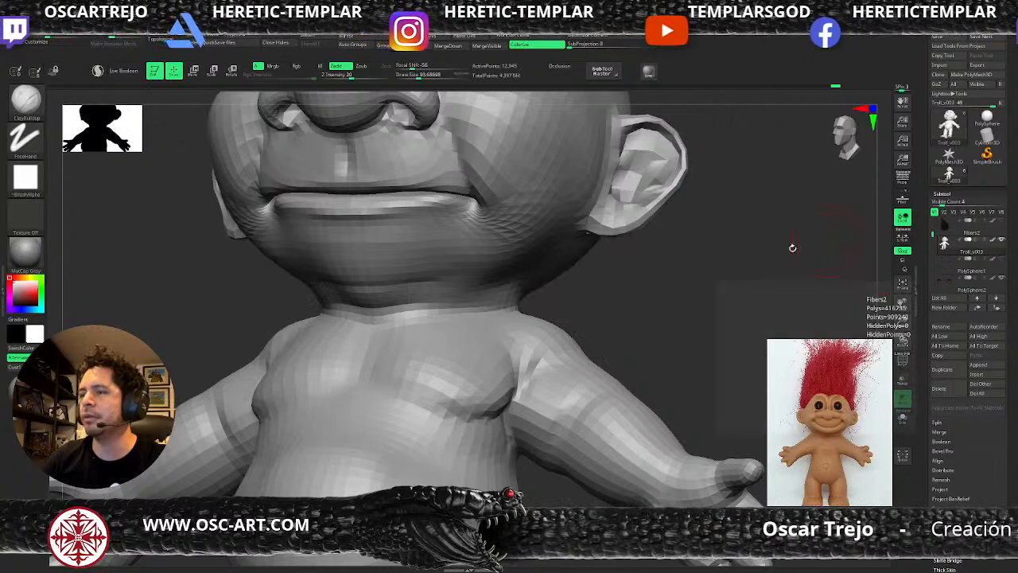
- Build up horizontal skin folds across the neck beneath the jaw with a smaller ClayBuildup brush
{"action": "left_click_drag", "start_coordinate": [835, 239], "coordinate": [772, 248]}
{"action": "key", "text": "s"}
{"action": "left_click_drag", "start_coordinate": [380, 303], "coordinate": [371, 304]}
{"action": "key", "text": "s"}
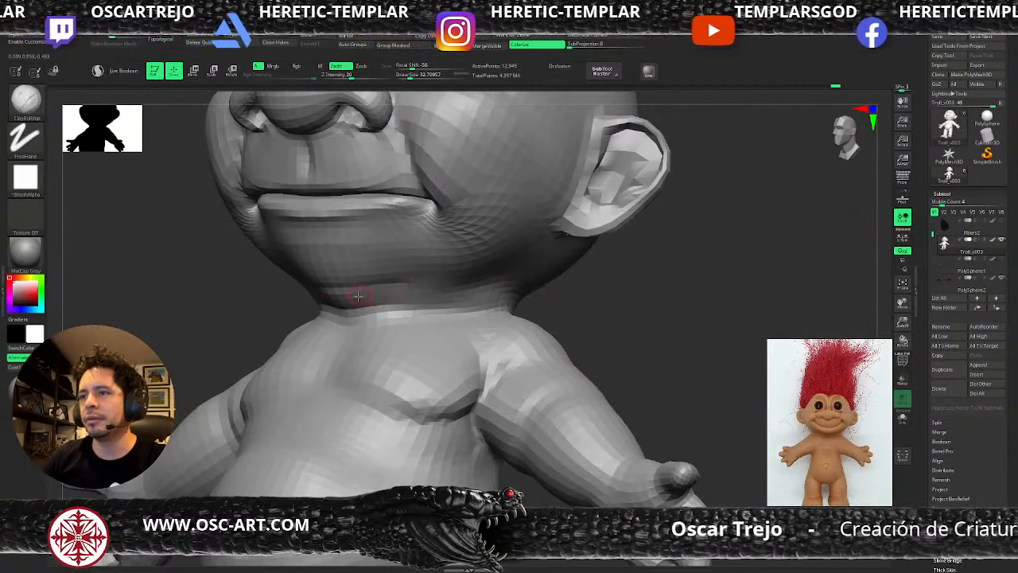
{"action": "key", "text": "s"}
{"action": "left_click_drag", "start_coordinate": [436, 292], "coordinate": [438, 292]}
{"action": "mouse_move", "coordinate": [366, 294]}
{"action": "left_mouse_down"}
{"action": "mouse_move", "coordinate": [506, 288]}
{"action": "mouse_move", "coordinate": [383, 297]}
{"action": "mouse_move", "coordinate": [492, 298]}
{"action": "left_mouse_up"}
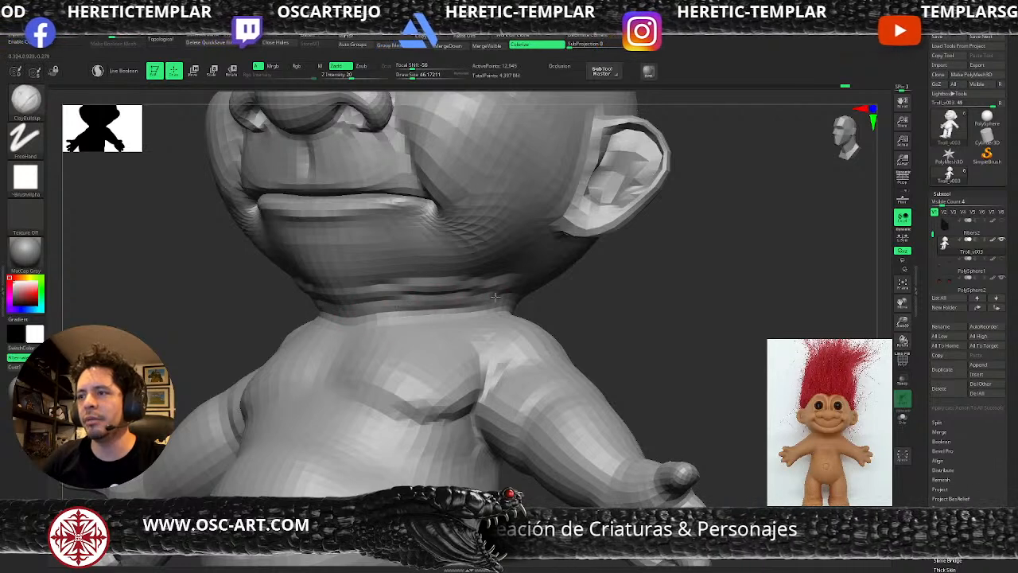
- Raise the subdivision level and carve the creases between the neck folds under the jaw with DamStandard
{"action": "key", "text": "d"}
{"action": "key", "text": "b"}
{"action": "key", "text": "d"}
{"action": "key", "text": "s"}
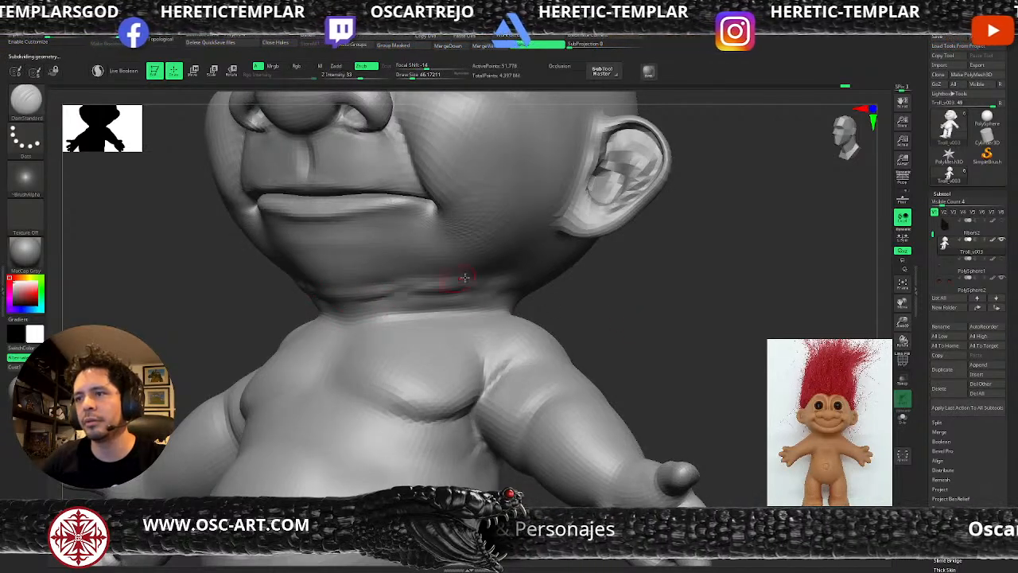
{"action": "left_click_drag", "start_coordinate": [447, 279], "coordinate": [383, 293]}
- Add volume to the neck folds with the Standard brush and carve the crease along the neck base with DamStandard
{"action": "key", "text": "b"}
{"action": "key", "text": "s"}
{"action": "key", "text": "t"}
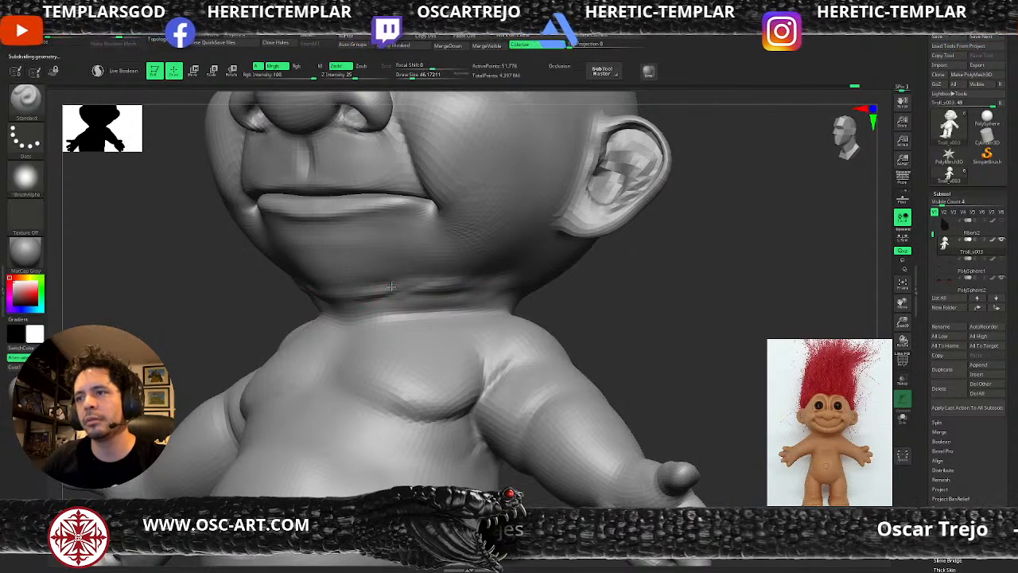
{"action": "key", "text": "b"}
{"action": "key", "text": "d"}
{"action": "key", "text": "s"}
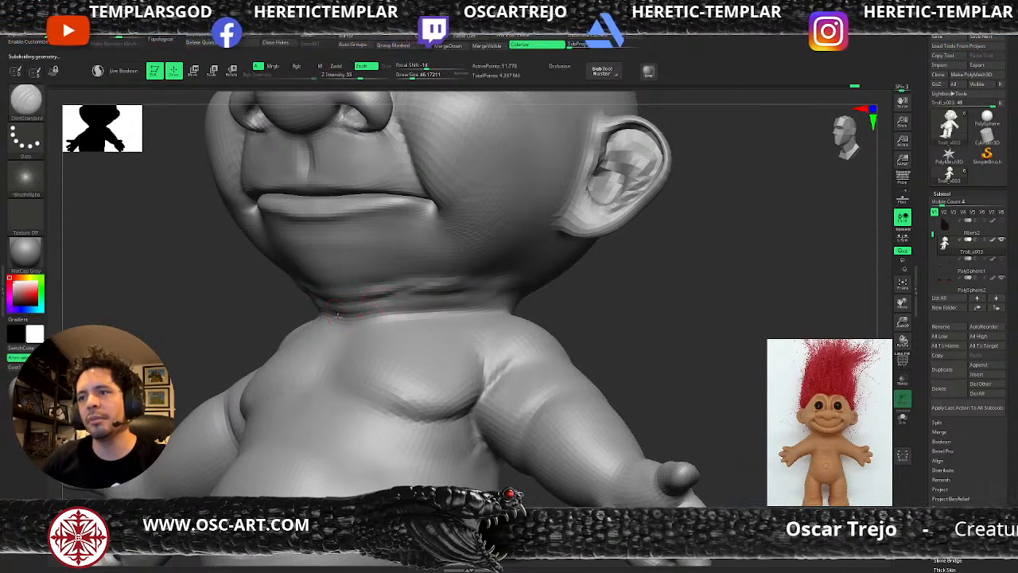
{"action": "left_click_drag", "start_coordinate": [385, 313], "coordinate": [484, 296]}
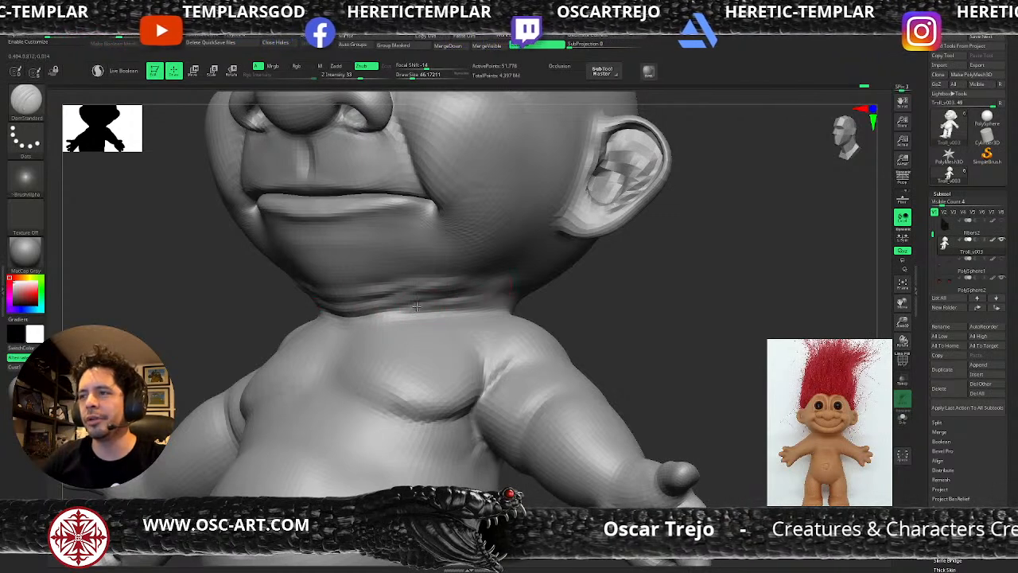
- Build up the skin folds along the side of the neck with the Standard brush at varying brush sizes
{"action": "key", "text": "b"}
{"action": "key", "text": "s"}
{"action": "key", "text": "t"}
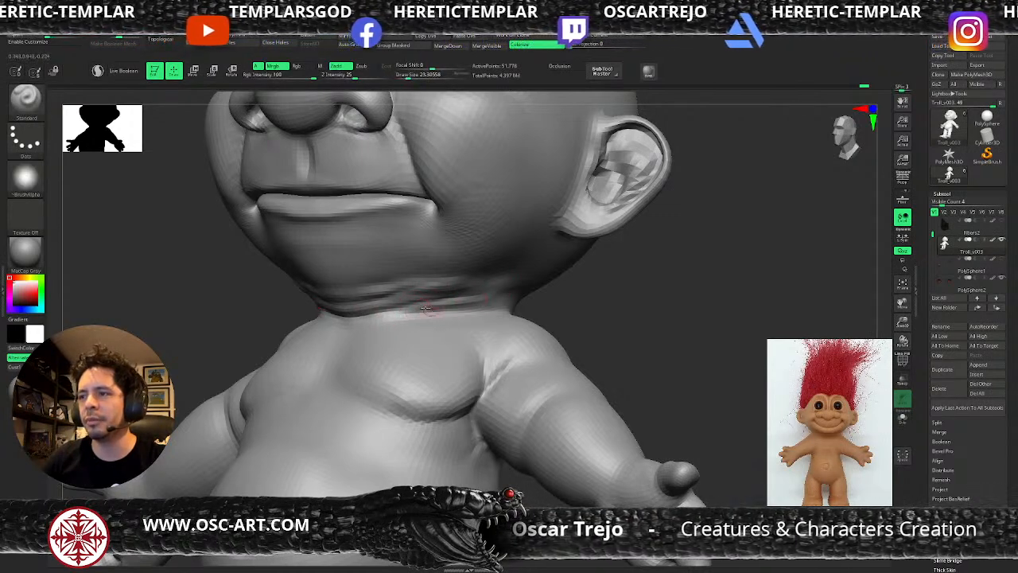
{"action": "left_click_drag", "start_coordinate": [551, 300], "coordinate": [512, 302]}
{"action": "key", "text": "bracketright"}
{"action": "key", "text": "bracketright"}
{"action": "key", "text": "bracketright"}
{"action": "left_click_drag", "start_coordinate": [639, 322], "coordinate": [560, 280], "text": "alt"}
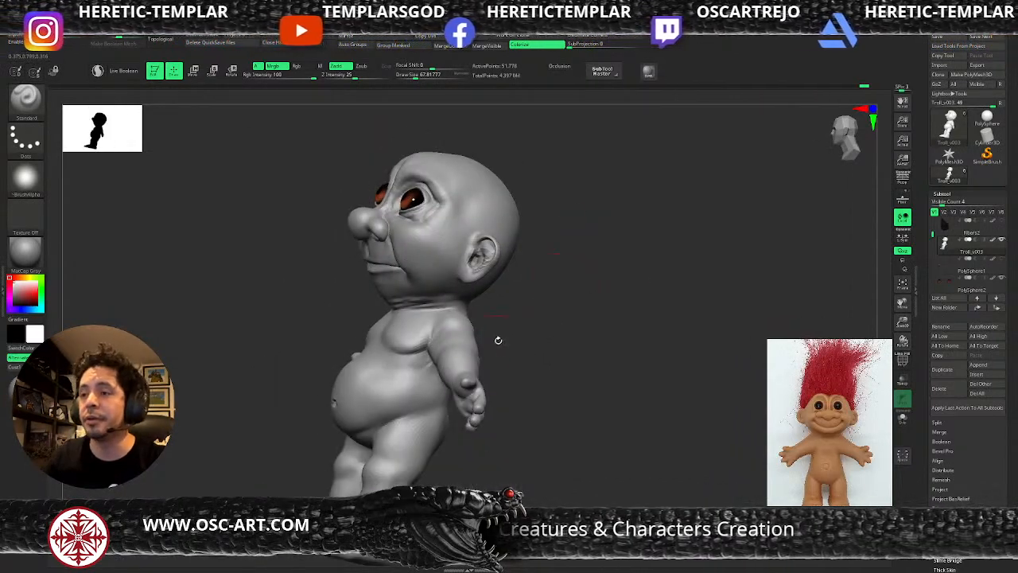
{"action": "left_click_drag", "start_coordinate": [498, 342], "coordinate": [526, 329]}
{"action": "left_click_drag", "start_coordinate": [528, 283], "coordinate": [575, 368], "text": "alt"}
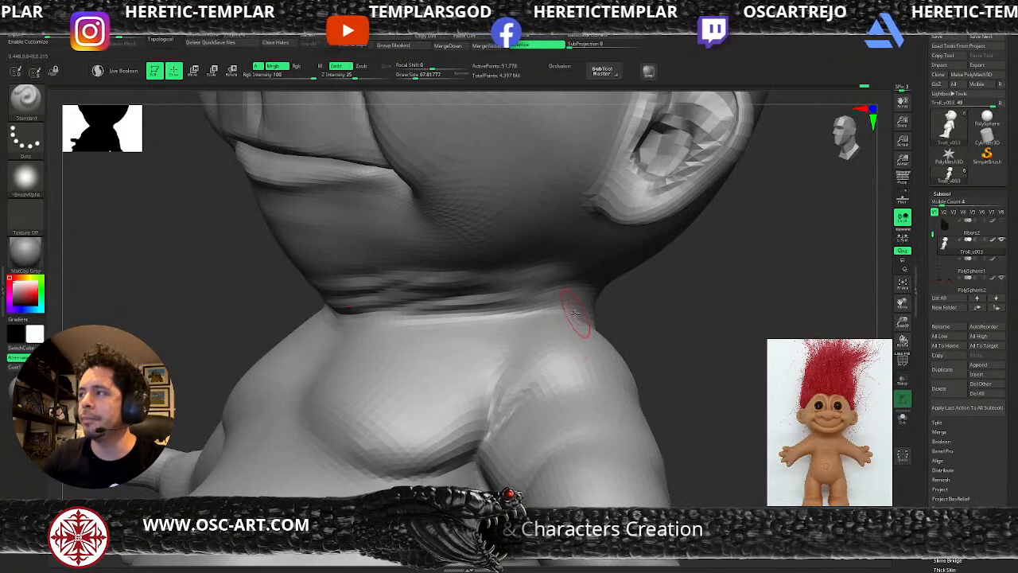
{"action": "key", "text": "s"}
{"action": "left_click_drag", "start_coordinate": [538, 294], "coordinate": [532, 293]}
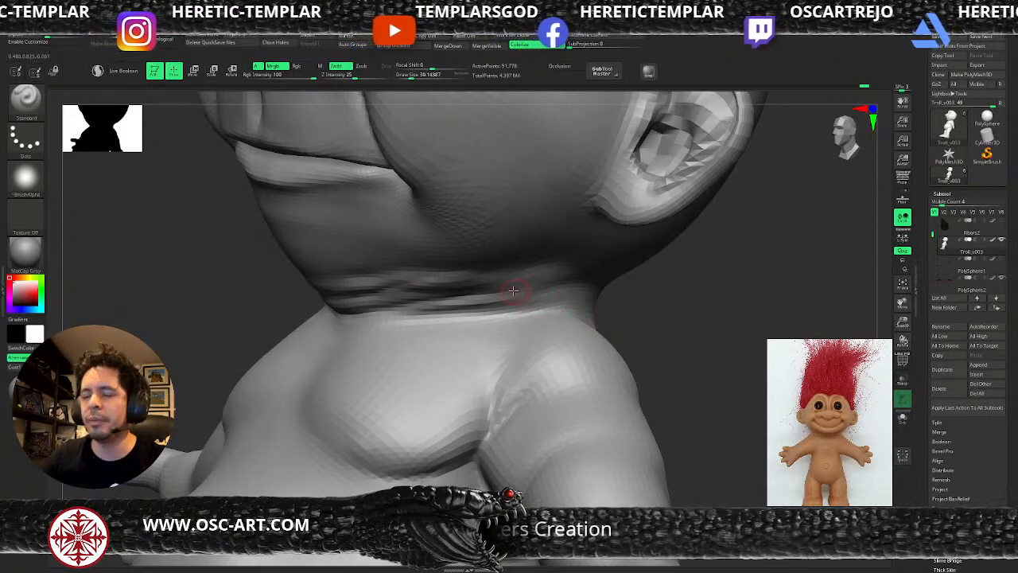
- Extend the neck creases around the side toward the back of the neck with DamStandard
{"action": "key", "text": "b"}
{"action": "key", "text": "d"}
{"action": "key", "text": "s"}
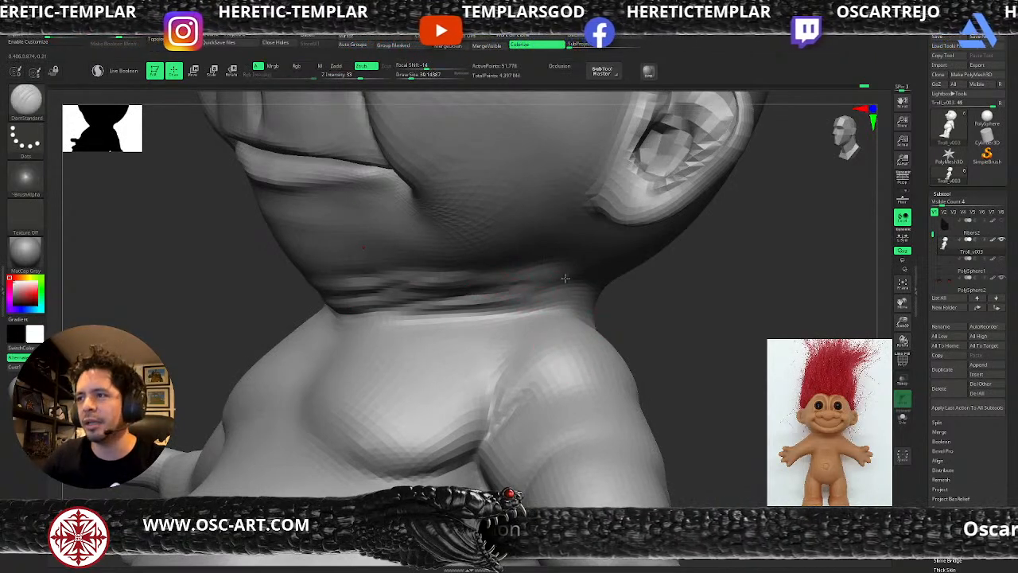
{"action": "key", "text": "bracketright"}
{"action": "mouse_move", "coordinate": [640, 287]}
{"action": "left_mouse_down"}
{"action": "mouse_move", "coordinate": [567, 291]}
{"action": "mouse_move", "coordinate": [718, 308]}
{"action": "left_mouse_up"}
{"action": "mouse_move", "coordinate": [619, 281]}
{"action": "left_mouse_down"}
{"action": "mouse_move", "coordinate": [736, 292]}
{"action": "mouse_move", "coordinate": [547, 311]}
{"action": "left_mouse_up"}
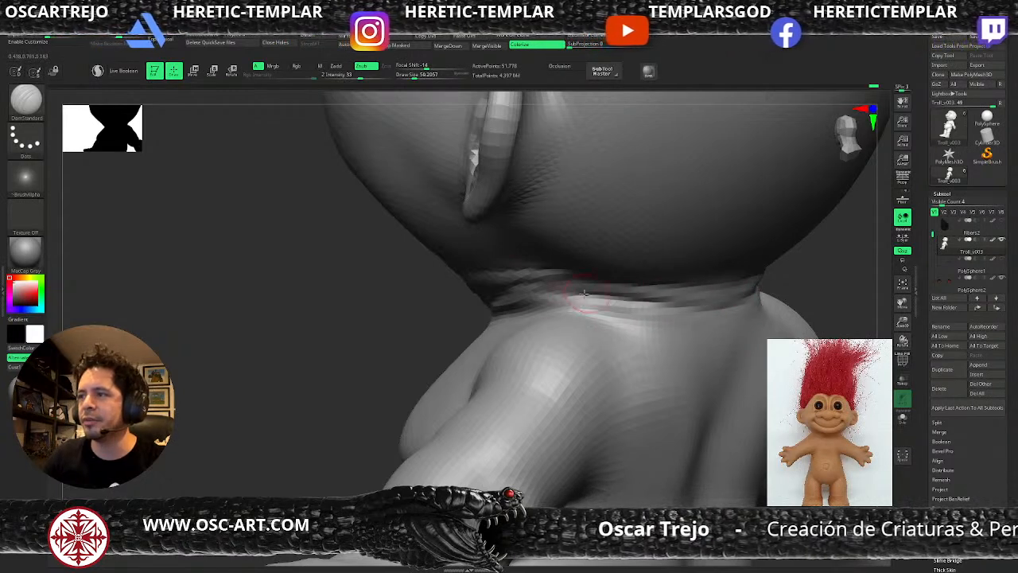
- Build up the fold at the front base of the neck with the Standard brush and raise the subdivision level
{"action": "left_click_drag", "start_coordinate": [386, 325], "coordinate": [648, 257]}
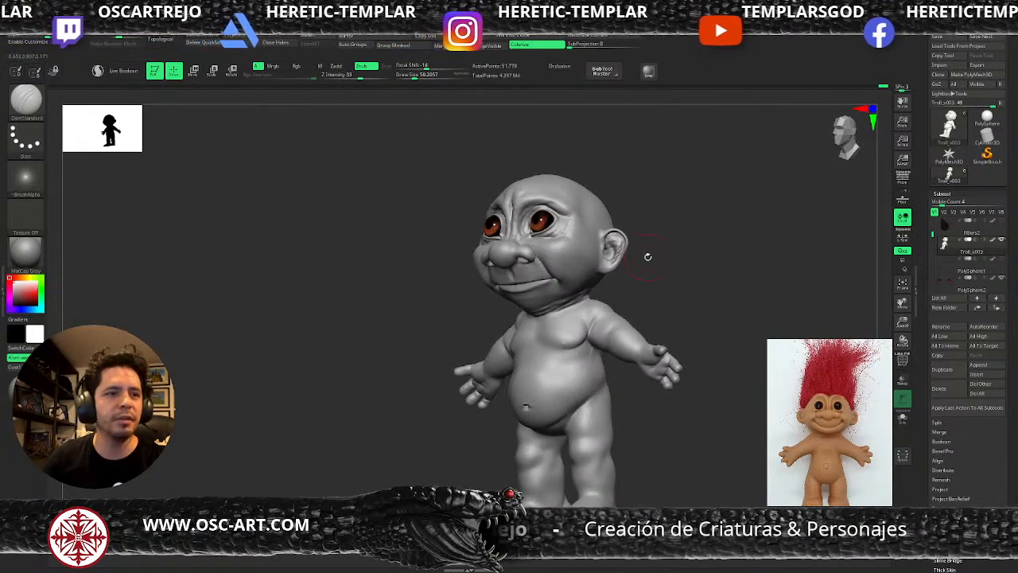
{"action": "left_click_drag", "start_coordinate": [666, 304], "coordinate": [686, 386], "text": "shift"}
{"action": "left_click_drag", "start_coordinate": [698, 281], "coordinate": [477, 345], "text": "alt"}
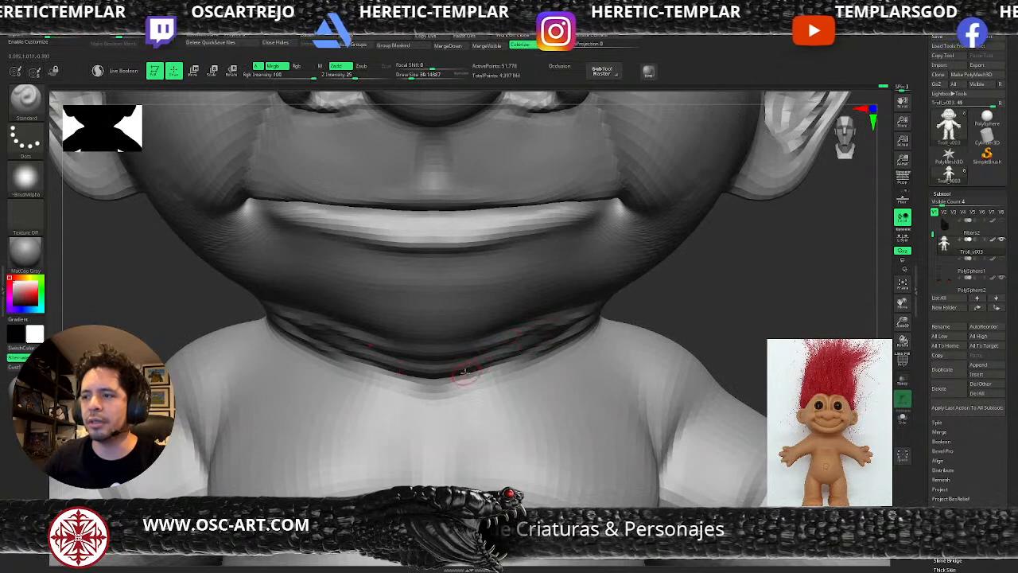
{"action": "left_click_drag", "start_coordinate": [546, 350], "coordinate": [443, 385]}
{"action": "key", "text": "ctrl+d"}
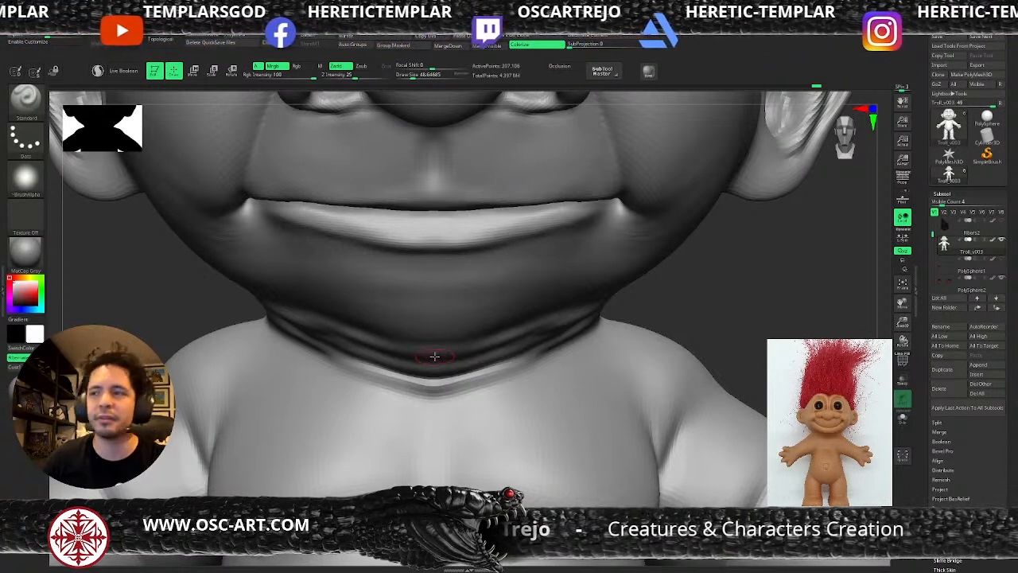
- Reshape the front neck folds with the Move brush and lower the subdivision level
{"action": "key", "text": "b"}
{"action": "key", "text": "d"}
{"action": "key", "text": "s"}
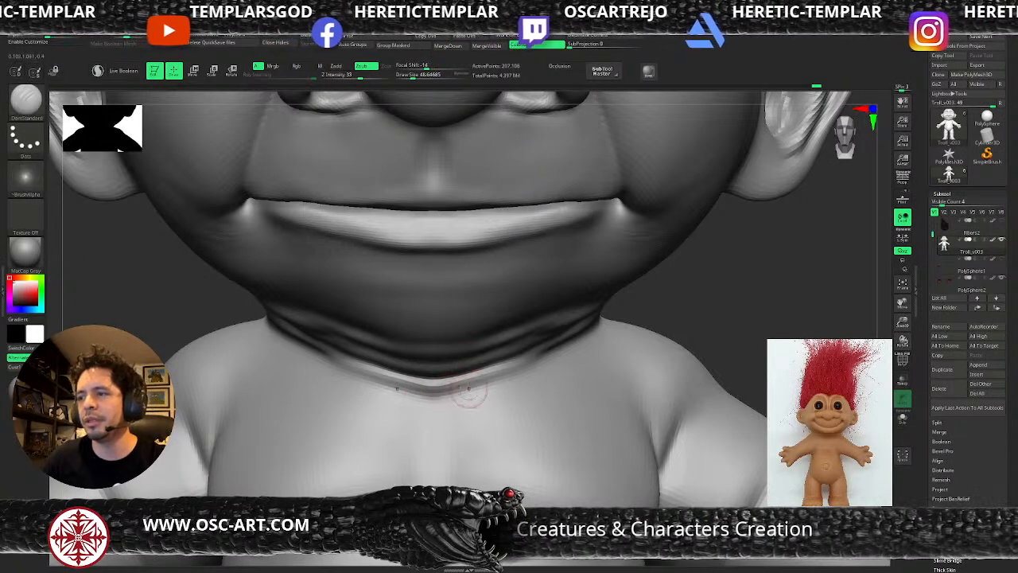
{"action": "key", "text": "b"}
{"action": "key", "text": "m"}
{"action": "key", "text": "v"}
{"action": "key", "text": "s"}
{"action": "mouse_move", "coordinate": [477, 373]}
{"action": "left_mouse_down"}
{"action": "mouse_move", "coordinate": [528, 369]}
{"action": "mouse_move", "coordinate": [567, 337]}
{"action": "left_mouse_up"}
{"action": "key", "text": "shift+d"}
{"action": "key", "text": "["}
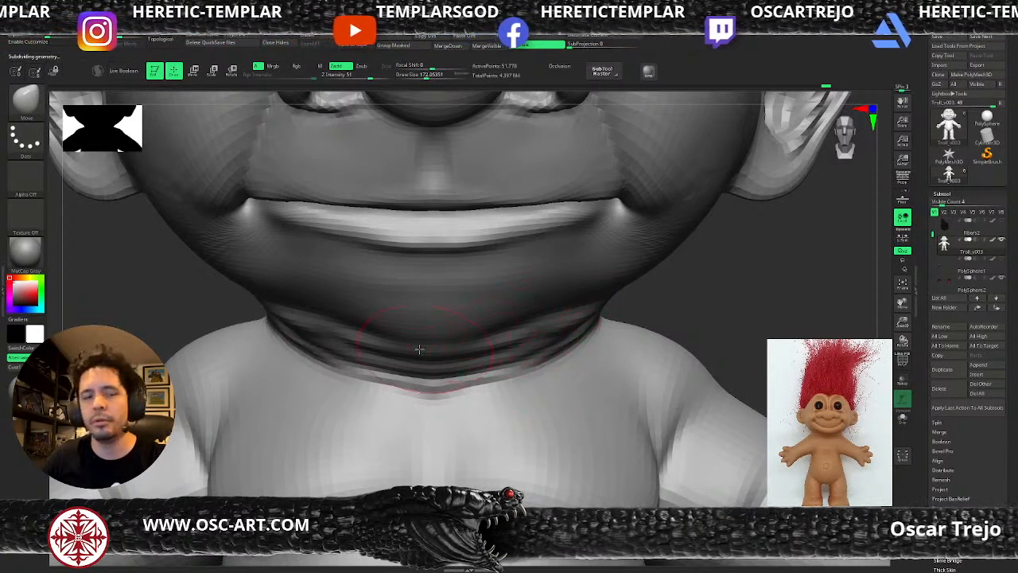
- Carve a finer crease across the front of the neck just below the chin with a small DamStandard brush
{"action": "key", "text": "b"}
{"action": "key", "text": "d"}
{"action": "key", "text": "s"}
{"action": "key", "text": "s"}
{"action": "left_click_drag", "start_coordinate": [460, 348], "coordinate": [437, 342]}
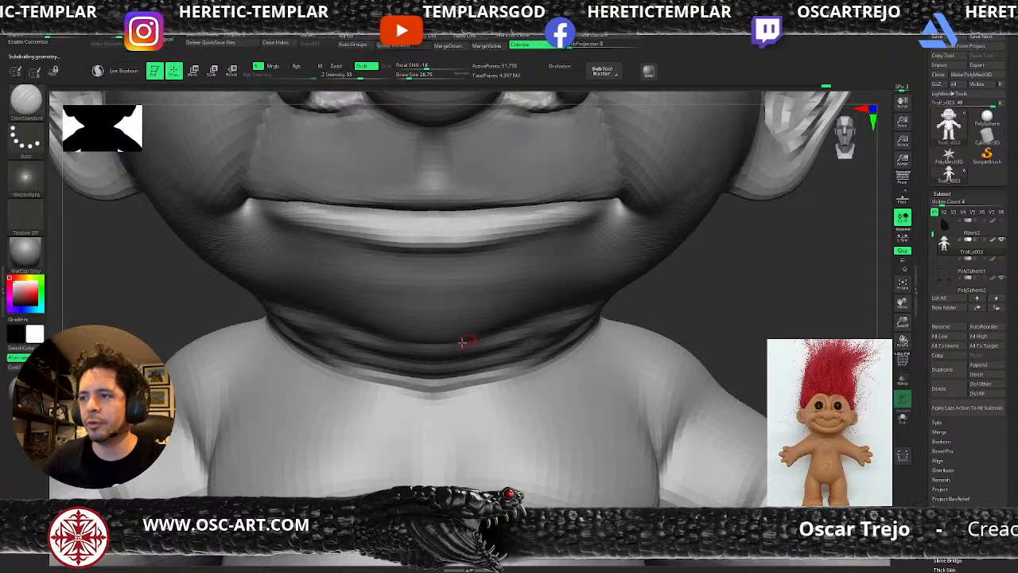
{"action": "key", "text": "f"}
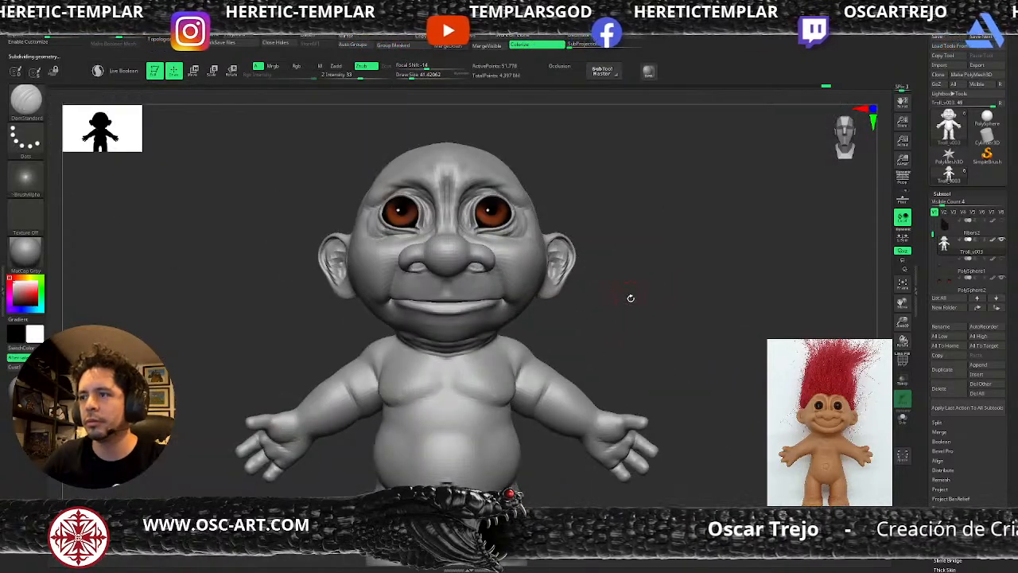
- Deepen the creases along the side and base of the neck with DamStandard at a higher subdivision level
{"action": "left_click_drag", "start_coordinate": [627, 292], "coordinate": [580, 332], "text": "alt"}
{"action": "key", "text": "d"}
{"action": "left_click_drag", "start_coordinate": [641, 320], "coordinate": [350, 398]}
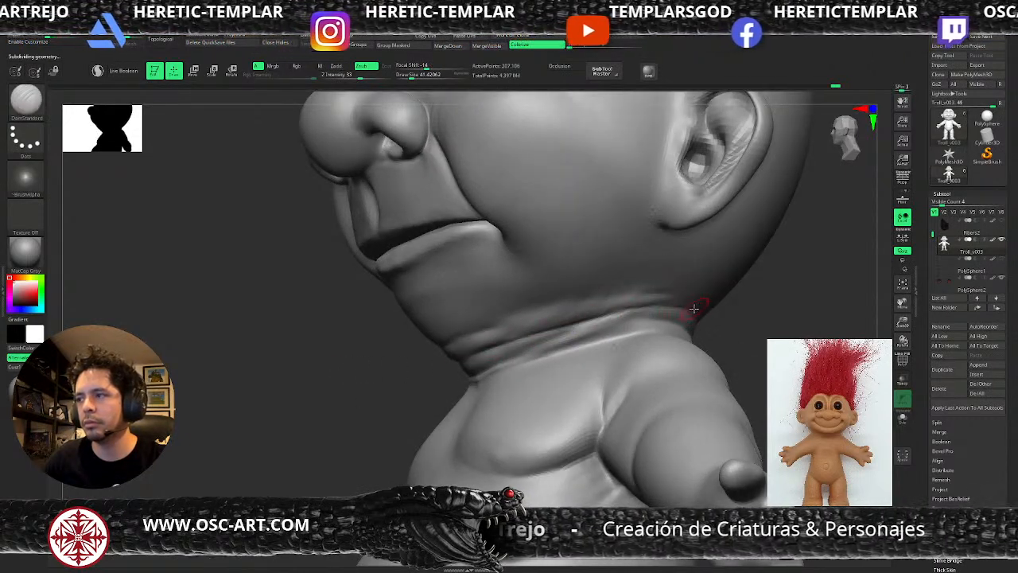
{"action": "key", "text": "shift"}
{"action": "mouse_move", "coordinate": [579, 342]}
{"action": "left_mouse_down"}
{"action": "mouse_move", "coordinate": [666, 317]}
{"action": "mouse_move", "coordinate": [644, 323]}
{"action": "left_mouse_up"}
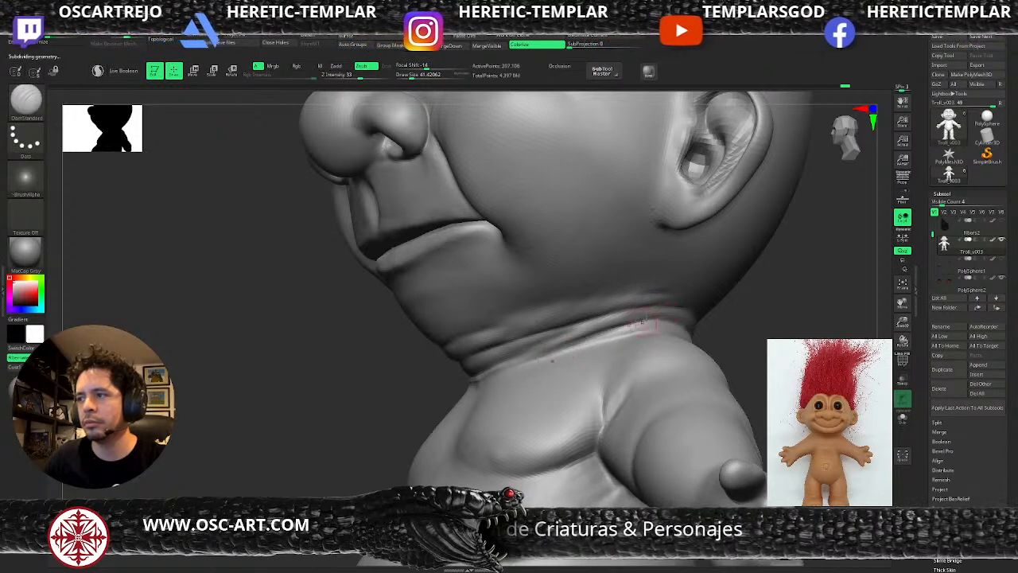
{"action": "mouse_move", "coordinate": [470, 377]}
{"action": "right_mouse_down"}
{"action": "mouse_move", "coordinate": [498, 352]}
{"action": "mouse_move", "coordinate": [466, 358]}
{"action": "right_mouse_up"}
{"action": "left_click_drag", "start_coordinate": [466, 358], "coordinate": [551, 342]}
{"action": "left_click_drag", "start_coordinate": [413, 356], "coordinate": [448, 355]}
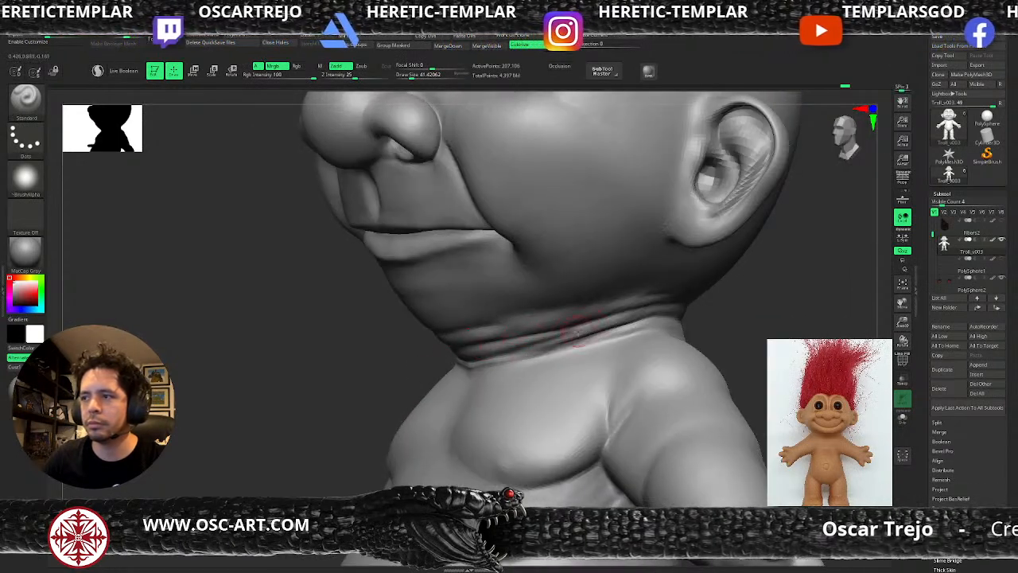
{"action": "key", "text": "b"}
{"action": "key", "text": "d"}
{"action": "key", "text": "s"}
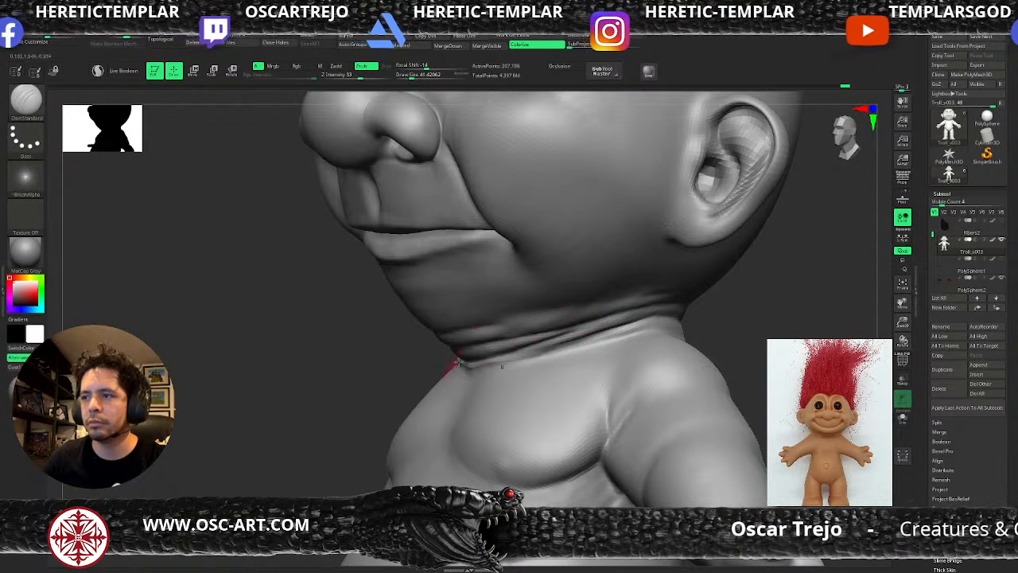
- Raise the folds along the side and back of the neck with the Standard brush and smooth them
{"action": "key", "text": "b"}
{"action": "key", "text": "s"}
{"action": "key", "text": "t"}
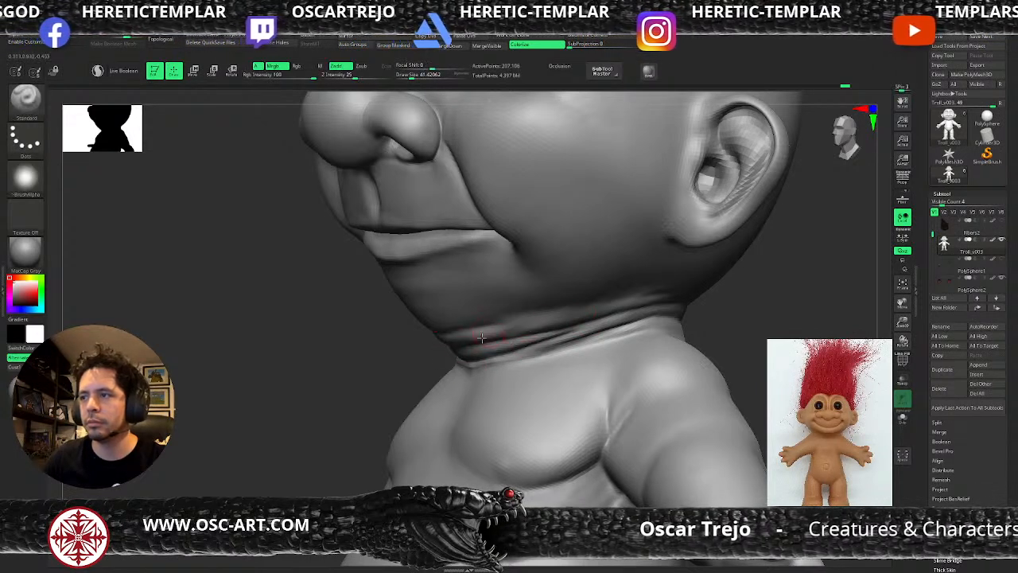
{"action": "left_click_drag", "start_coordinate": [540, 327], "coordinate": [657, 297]}
{"action": "left_click_drag", "start_coordinate": [589, 315], "coordinate": [660, 301]}
{"action": "mouse_move", "coordinate": [731, 299]}
{"action": "left_mouse_down"}
{"action": "mouse_move", "coordinate": [653, 304]}
{"action": "mouse_move", "coordinate": [736, 297]}
{"action": "left_mouse_up"}
{"action": "left_click_drag", "start_coordinate": [642, 300], "coordinate": [759, 301]}
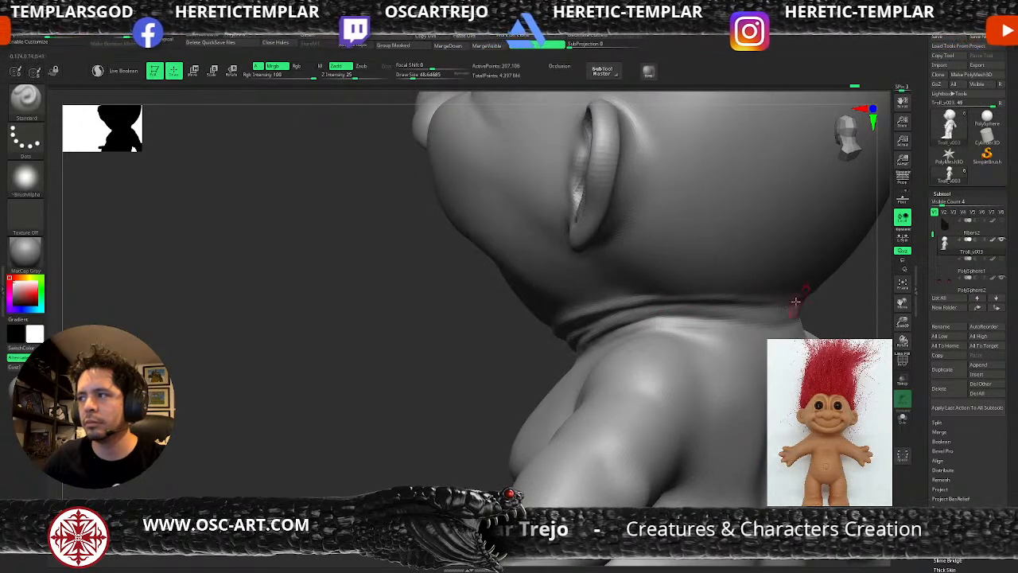
{"action": "key", "text": "shift"}
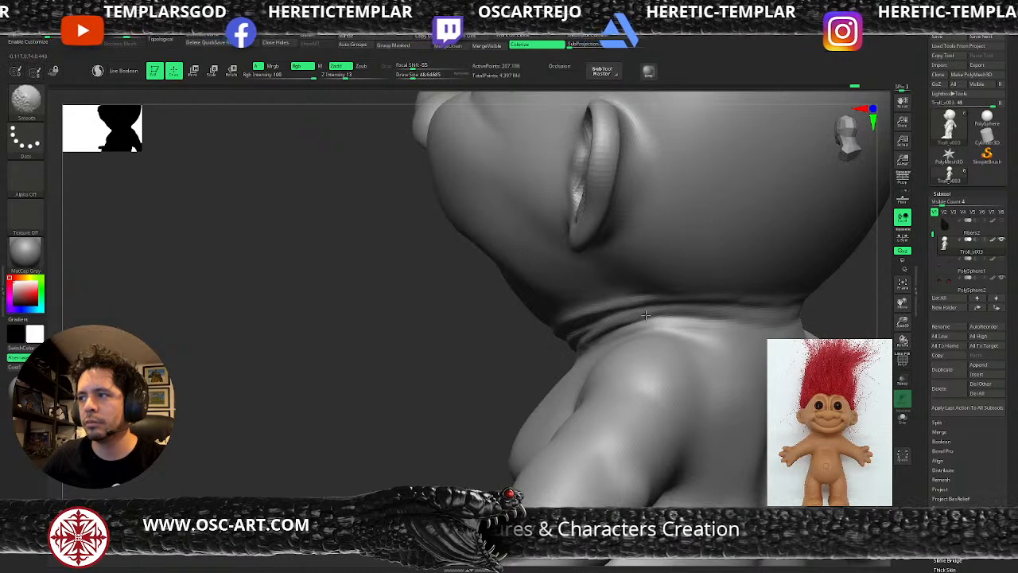
- Carve a short crease at the center of the upper chest just below the neck with DamStandard
{"action": "left_click_drag", "start_coordinate": [558, 360], "coordinate": [478, 376], "text": "alt"}
{"action": "left_click_drag", "start_coordinate": [676, 338], "coordinate": [431, 386], "text": "alt"}
{"action": "left_click_drag", "start_coordinate": [642, 303], "coordinate": [582, 377], "text": "alt"}
{"action": "mouse_move", "coordinate": [701, 344]}
{"action": "left_mouse_down"}
{"action": "mouse_move", "coordinate": [614, 357]}
{"action": "mouse_move", "coordinate": [668, 310]}
{"action": "mouse_move", "coordinate": [633, 371]}
{"action": "left_mouse_up"}
{"action": "key", "text": "b"}
{"action": "key", "text": "d"}
{"action": "key", "text": "s"}
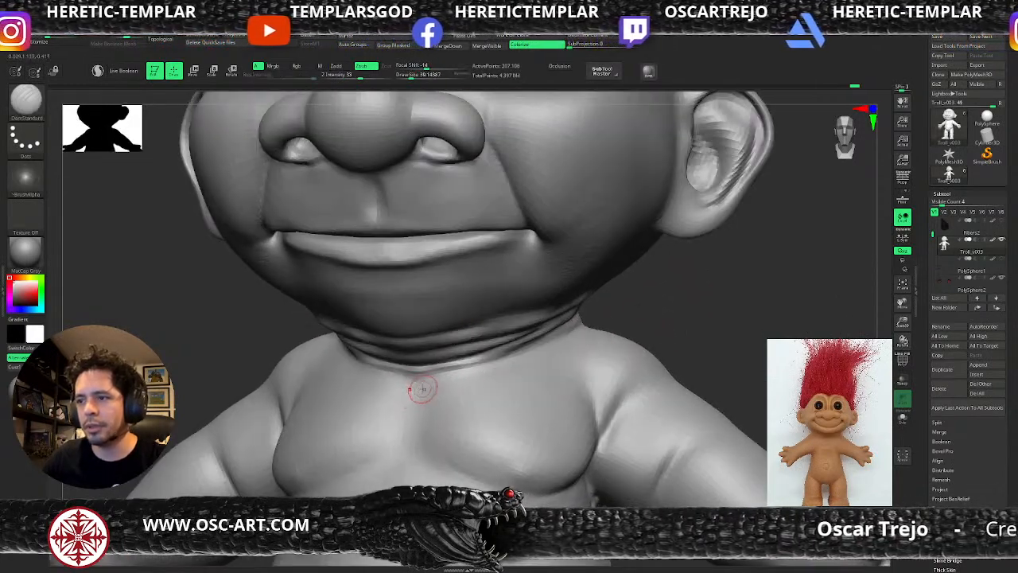
- Raise the subdivision level, add volume around the central neck-base crease with the Standard brush and soften it
{"action": "key", "text": "ctrl+d"}
{"action": "key", "text": "b"}
{"action": "key", "text": "s"}
{"action": "key", "text": "t"}
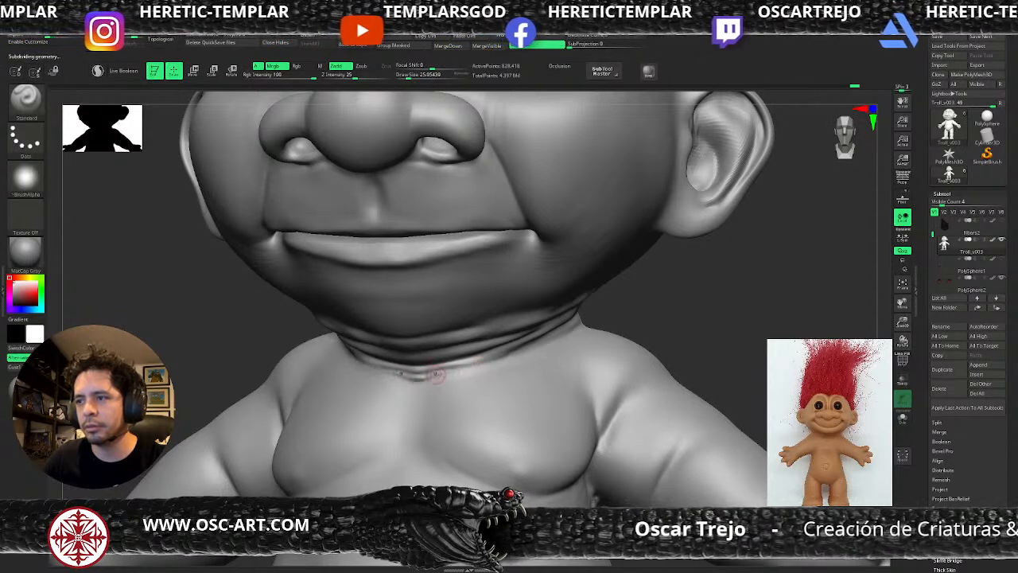
{"action": "key", "text": "shift"}
{"action": "left_click_drag", "start_coordinate": [418, 381], "coordinate": [412, 387], "text": "shift"}
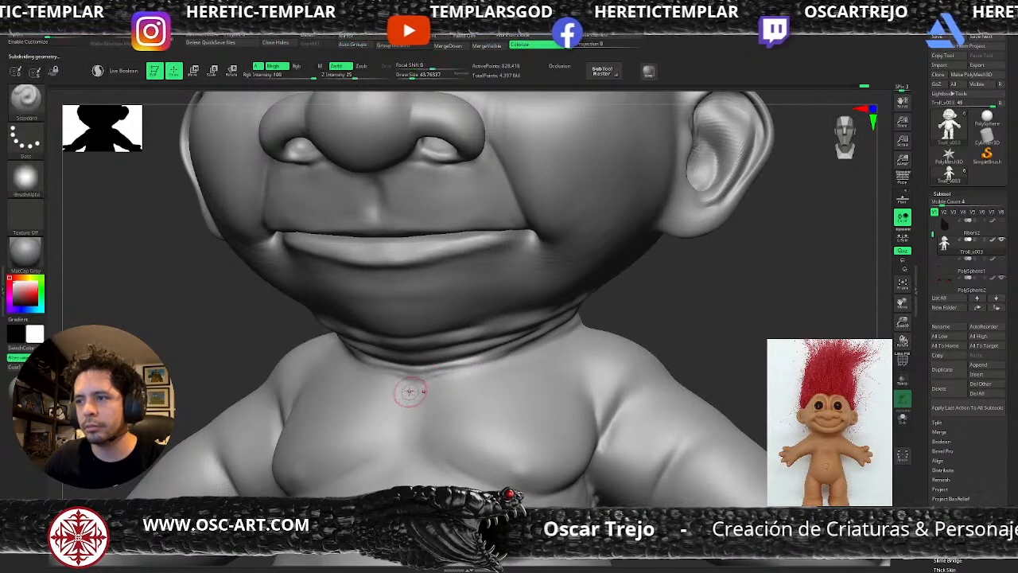
- Carve the crease down the center of the upper chest with DamStandard and soften it with smoothing
{"action": "key", "text": "ctrl"}
{"action": "key", "text": "shift+d"}
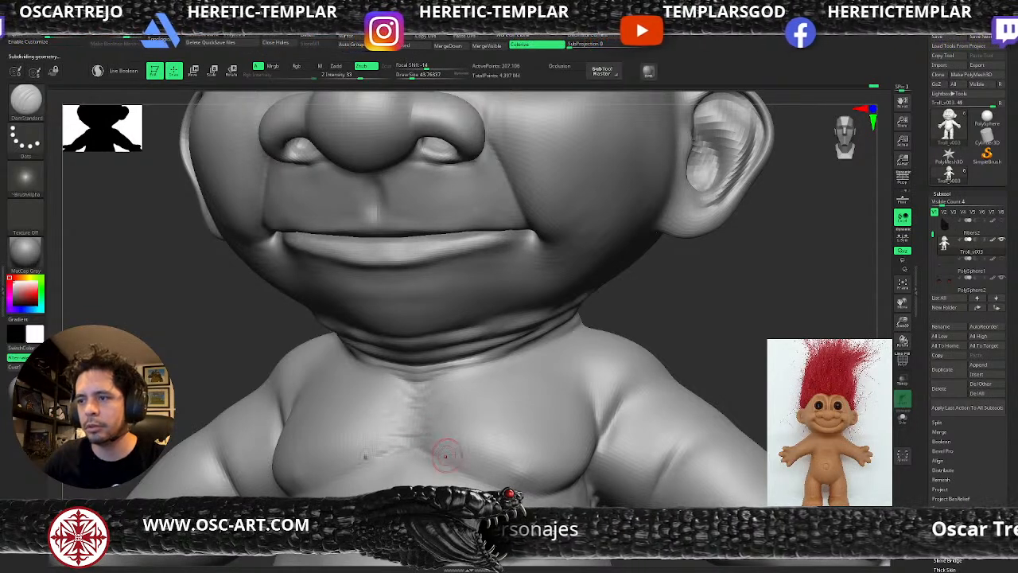
{"action": "key", "text": "f"}
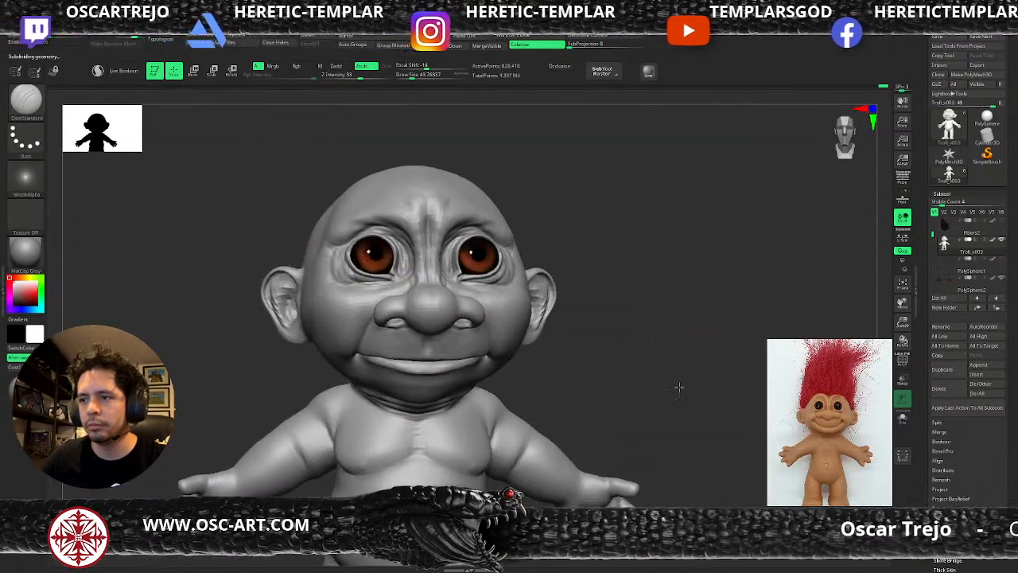
{"action": "right_click_drag", "start_coordinate": [668, 375], "coordinate": [666, 445], "text": "ctrl"}
{"action": "mouse_move", "coordinate": [506, 332]}
{"action": "left_mouse_down"}
{"action": "mouse_move", "coordinate": [404, 358]}
{"action": "mouse_move", "coordinate": [438, 355]}
{"action": "mouse_move", "coordinate": [387, 374]}
{"action": "mouse_move", "coordinate": [393, 381]}
{"action": "left_mouse_up"}
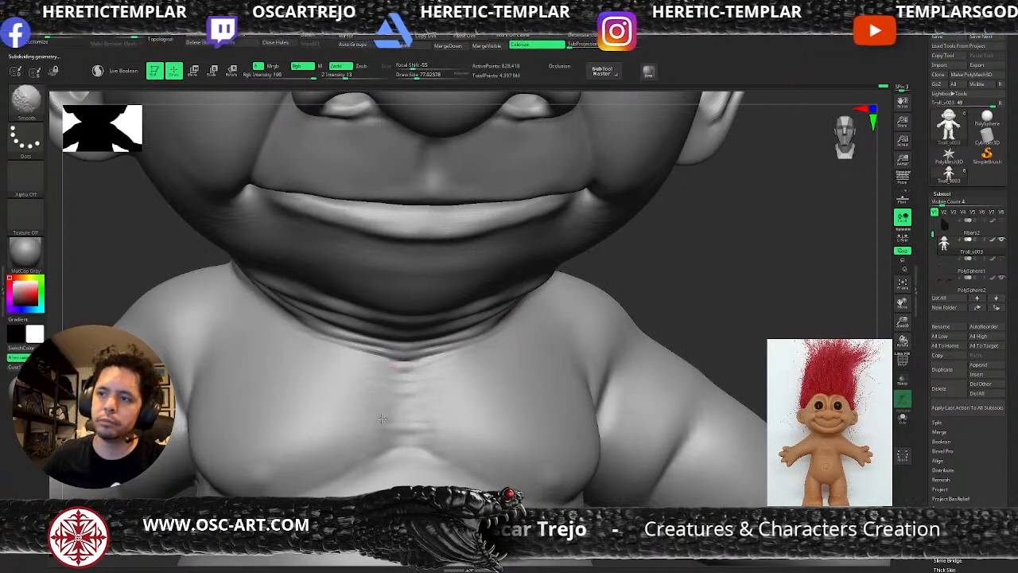
{"action": "left_click_drag", "start_coordinate": [413, 364], "coordinate": [416, 366], "text": "shift"}
- Lower the subdivision level and reshape the corners of the mouth with a reduced Move brush
{"action": "left_click_drag", "start_coordinate": [664, 277], "coordinate": [574, 256], "text": "alt"}
{"action": "mouse_move", "coordinate": [613, 289]}
{"action": "left_mouse_down"}
{"action": "mouse_move", "coordinate": [568, 332]}
{"action": "mouse_move", "coordinate": [591, 330]}
{"action": "mouse_move", "coordinate": [554, 290]}
{"action": "mouse_move", "coordinate": [616, 384]}
{"action": "mouse_move", "coordinate": [597, 415]}
{"action": "left_mouse_up"}
{"action": "key", "text": "shift+d"}
{"action": "key", "text": "shift+d"}
{"action": "key", "text": "shift+d"}
{"action": "key", "text": "d"}
{"action": "key", "text": "b"}
{"action": "key", "text": "m"}
{"action": "key", "text": "v"}
{"action": "key", "text": "s"}
{"action": "left_click", "coordinate": [589, 307]}
{"action": "left_click_drag", "start_coordinate": [598, 304], "coordinate": [593, 298]}
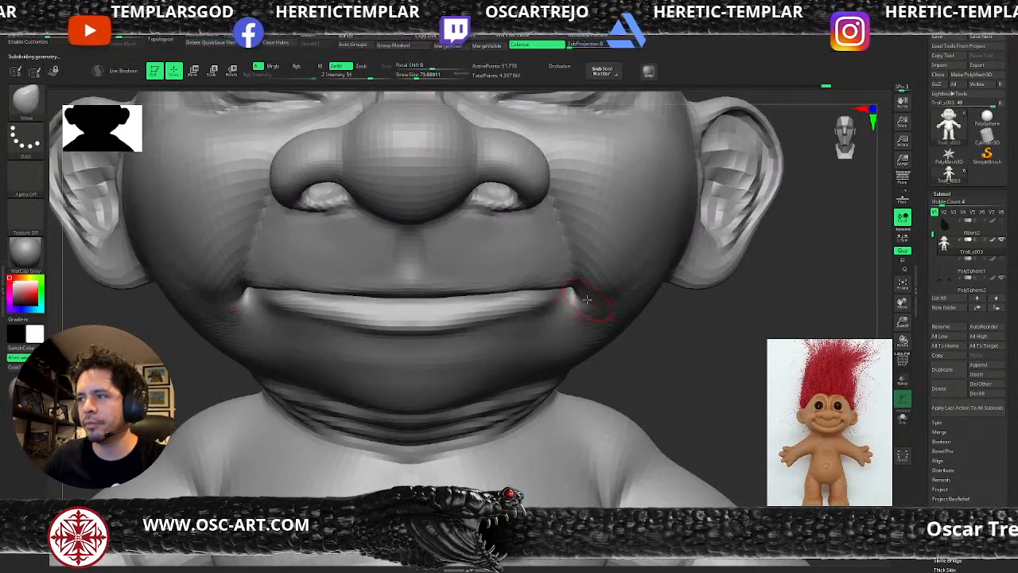
{"action": "key", "text": "s"}
{"action": "left_click", "coordinate": [582, 306]}
{"action": "key", "text": "s"}
{"action": "left_click", "coordinate": [569, 296]}
{"action": "left_click_drag", "start_coordinate": [576, 298], "coordinate": [587, 318]}
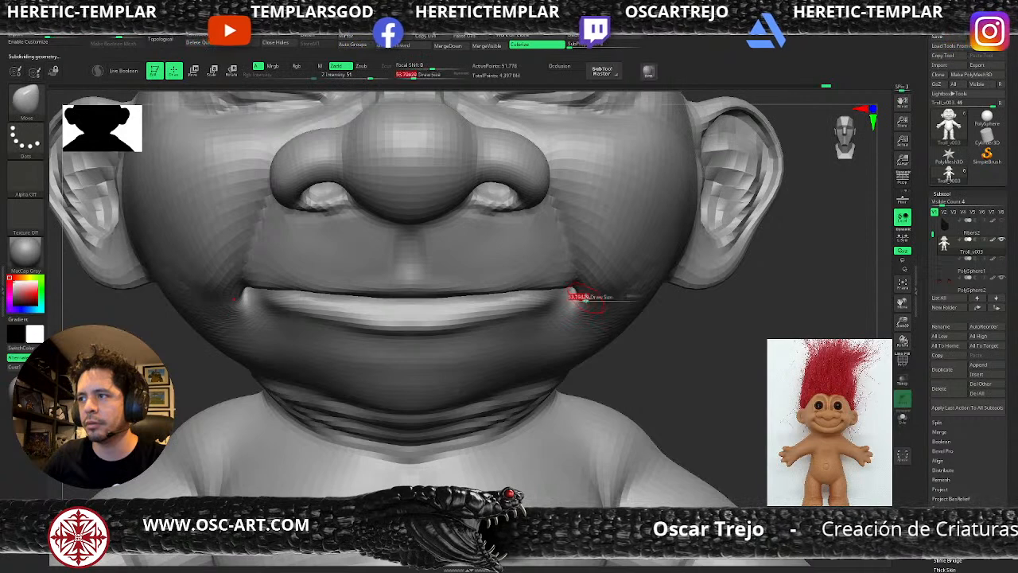
- Raise the subdivision level, smooth the mouth corners and cut a crease outward from them with DamStandard
{"action": "key", "text": "ctrl+d"}
{"action": "left_click_drag", "start_coordinate": [586, 287], "coordinate": [584, 278], "text": "shift"}
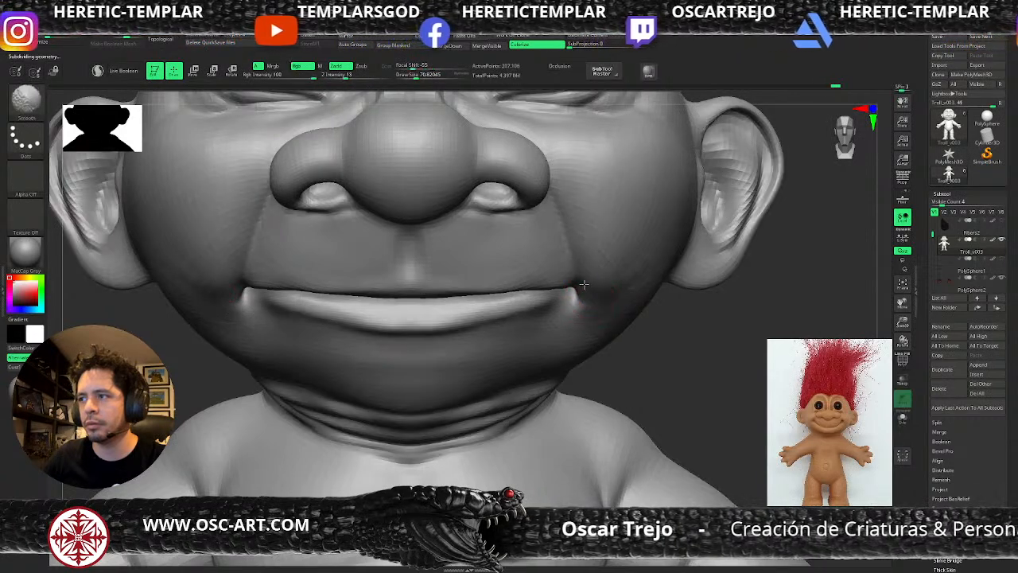
{"action": "key", "text": "b"}
{"action": "key", "text": "d"}
{"action": "key", "text": "s"}
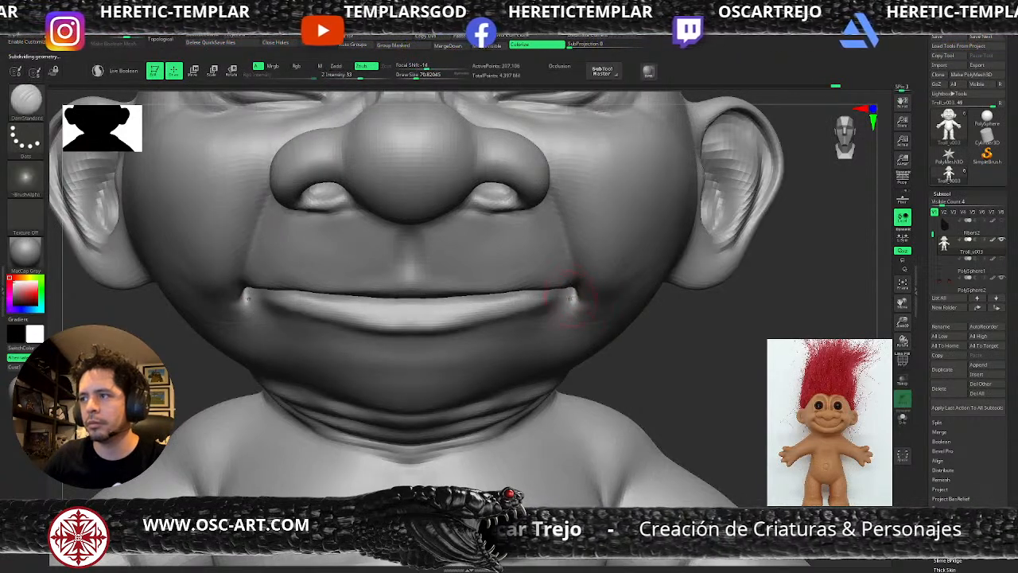
{"action": "mouse_move", "coordinate": [574, 292]}
{"action": "left_mouse_down"}
{"action": "mouse_move", "coordinate": [552, 312]}
{"action": "mouse_move", "coordinate": [629, 290]}
{"action": "mouse_move", "coordinate": [610, 329]}
{"action": "mouse_move", "coordinate": [655, 327]}
{"action": "mouse_move", "coordinate": [611, 302]}
{"action": "mouse_move", "coordinate": [605, 317]}
{"action": "mouse_move", "coordinate": [618, 292]}
{"action": "left_mouse_up"}
{"action": "mouse_move", "coordinate": [667, 323]}
{"action": "left_mouse_down"}
{"action": "mouse_move", "coordinate": [679, 271]}
{"action": "mouse_move", "coordinate": [650, 328]}
{"action": "left_mouse_up"}
{"action": "left_click_drag", "start_coordinate": [647, 267], "coordinate": [661, 281]}
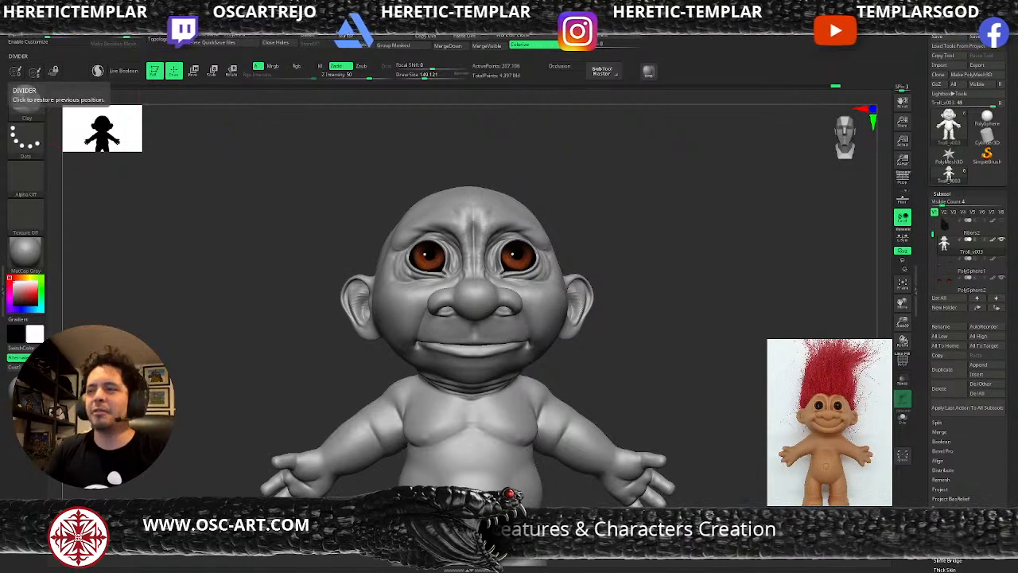
- Carve a wrinkle from the lower eyelid out toward the temple with DamStandard and smooth it at a higher subdivision level
{"action": "mouse_move", "coordinate": [671, 309]}
{"action": "left_mouse_down"}
{"action": "mouse_move", "coordinate": [689, 306]}
{"action": "mouse_move", "coordinate": [714, 377]}
{"action": "mouse_move", "coordinate": [722, 346]}
{"action": "left_mouse_up"}
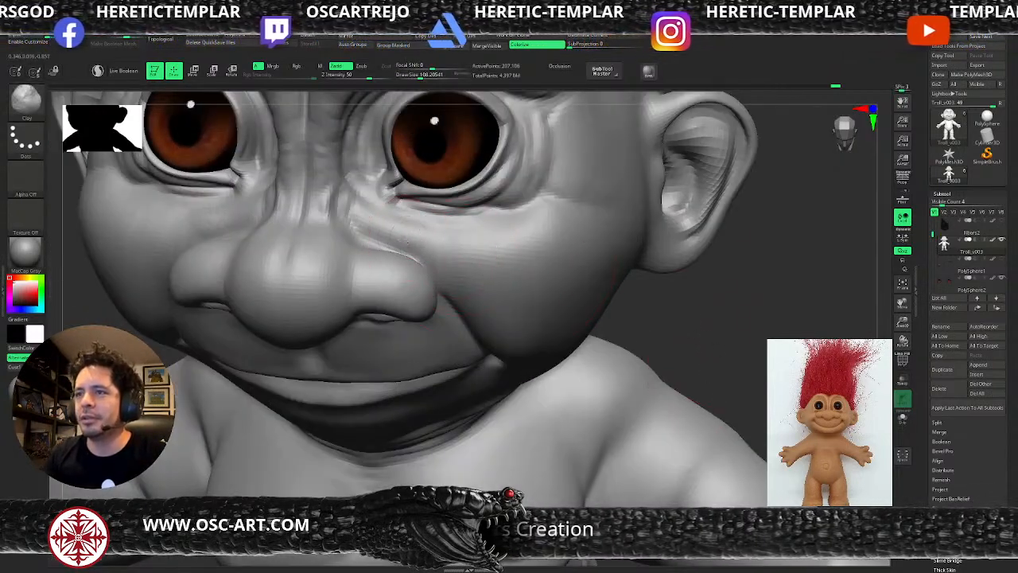
{"action": "key", "text": "b"}
{"action": "key", "text": "d"}
{"action": "key", "text": "s"}
{"action": "key", "text": "bracketleft"}
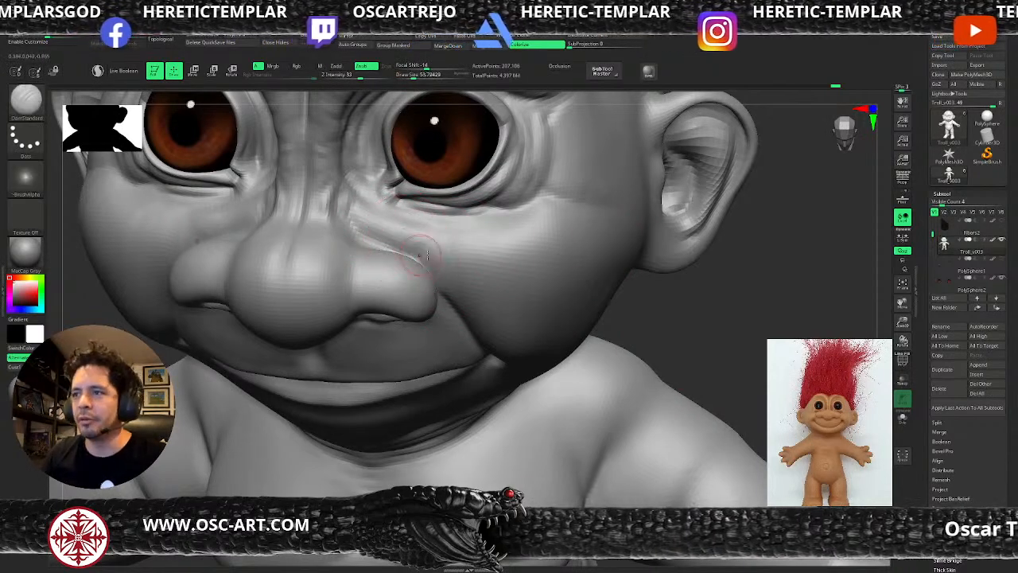
{"action": "left_click_drag", "start_coordinate": [820, 259], "coordinate": [749, 348], "text": "alt"}
{"action": "left_click_drag", "start_coordinate": [443, 299], "coordinate": [512, 287]}
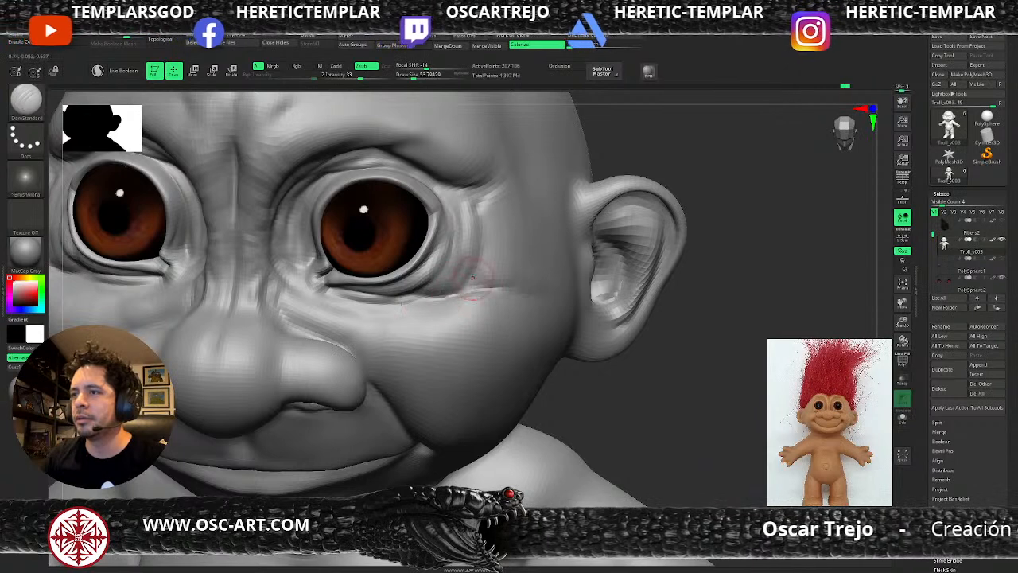
{"action": "key", "text": "ctrl+d"}
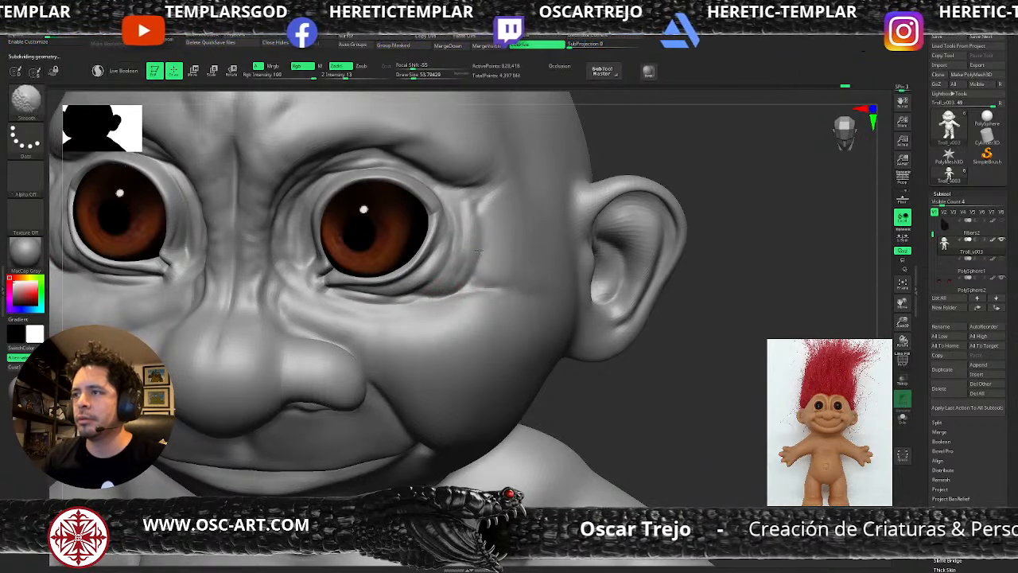
- Drop to a lower subdivision level and build up the forehead above the brows with an enlarged ClayBuildup brush
{"action": "key", "text": "f"}
{"action": "left_click_drag", "start_coordinate": [624, 283], "coordinate": [659, 366], "text": "alt"}
{"action": "mouse_move", "coordinate": [589, 214]}
{"action": "left_mouse_down", "text": "alt"}
{"action": "mouse_move", "coordinate": [631, 342]}
{"action": "mouse_move", "coordinate": [577, 270]}
{"action": "left_mouse_up", "text": "alt"}
{"action": "key", "text": "shift+d"}
{"action": "key", "text": "shift+d"}
{"action": "key", "text": "shift+d"}
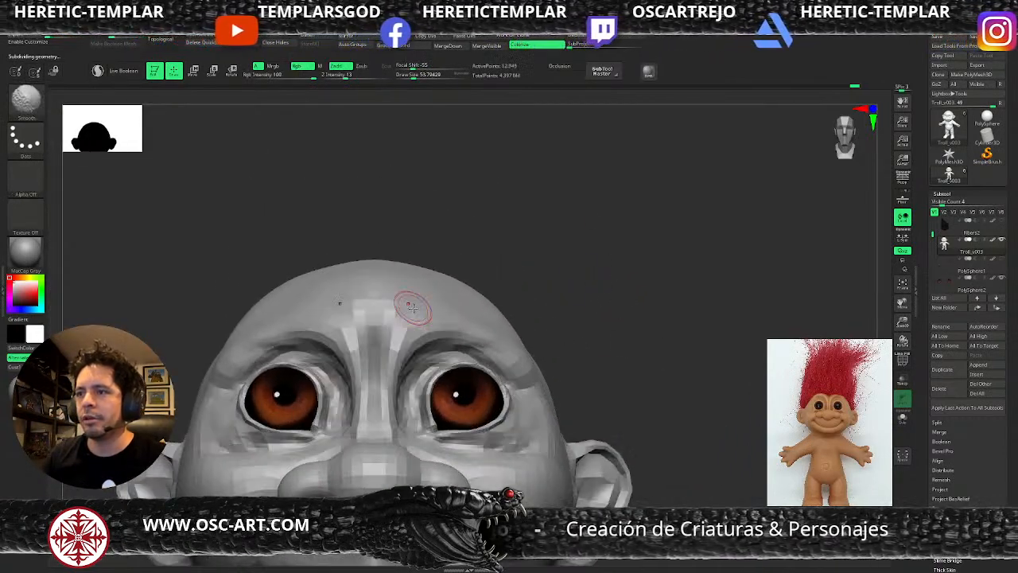
{"action": "key", "text": "d"}
{"action": "key", "text": "b"}
{"action": "key", "text": "c"}
{"action": "key", "text": "b"}
{"action": "key", "text": "bracketright"}
{"action": "key", "text": "bracketright"}
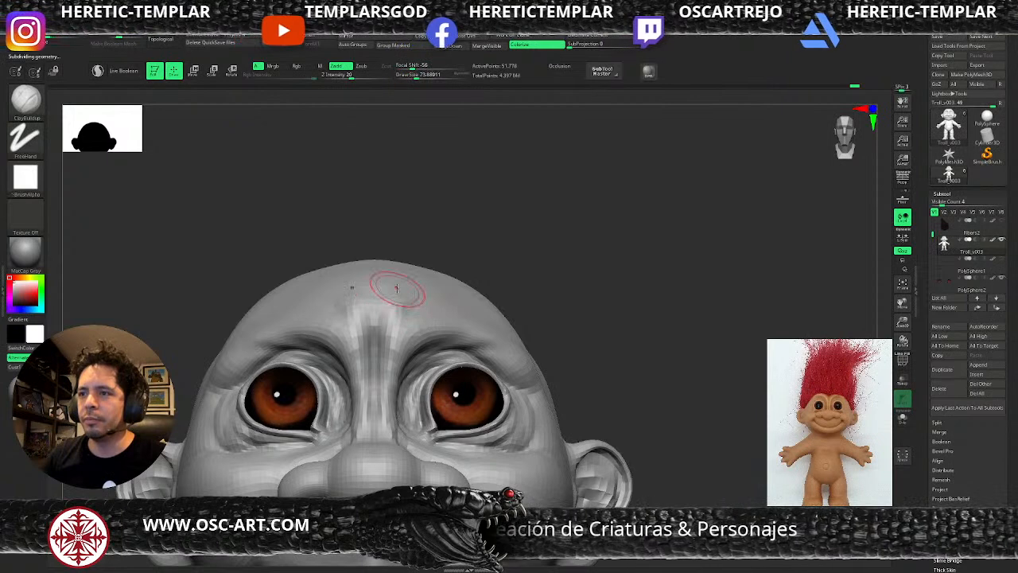
{"action": "key", "text": "bracketright"}
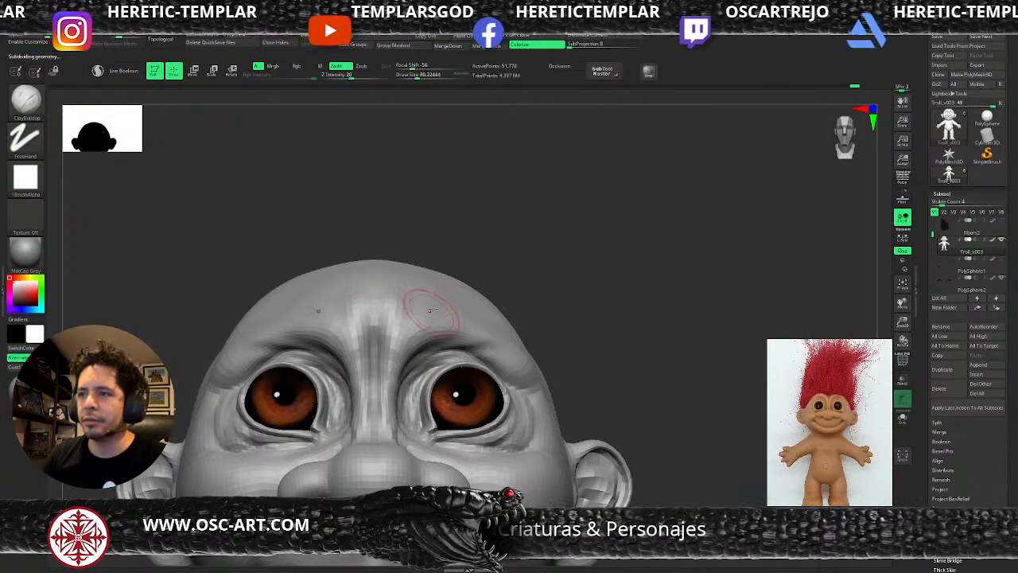
{"action": "mouse_move", "coordinate": [559, 326]}
{"action": "left_mouse_down"}
{"action": "mouse_move", "coordinate": [481, 318]}
{"action": "mouse_move", "coordinate": [516, 331]}
{"action": "left_mouse_up"}
{"action": "key", "text": "bracketright"}
{"action": "key", "text": "bracketright"}
{"action": "key", "text": "bracketright"}
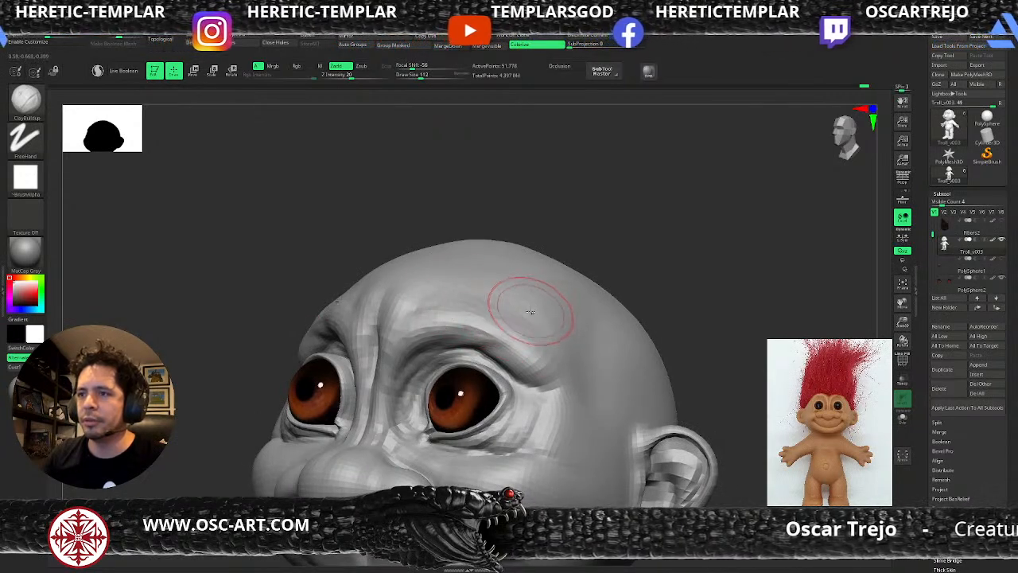
- Refine the fine wrinkles around the outer eye with a small DamStandard brush
{"action": "mouse_move", "coordinate": [657, 315]}
{"action": "left_mouse_down", "text": "alt"}
{"action": "mouse_move", "coordinate": [652, 294]}
{"action": "mouse_move", "coordinate": [693, 339]}
{"action": "mouse_move", "coordinate": [708, 341]}
{"action": "mouse_move", "coordinate": [662, 298]}
{"action": "mouse_move", "coordinate": [667, 347]}
{"action": "left_mouse_up", "text": "alt"}
{"action": "key", "text": "s"}
{"action": "left_click_drag", "start_coordinate": [433, 372], "coordinate": [423, 371]}
{"action": "key", "text": "b"}
{"action": "key", "text": "d"}
{"action": "key", "text": "s"}
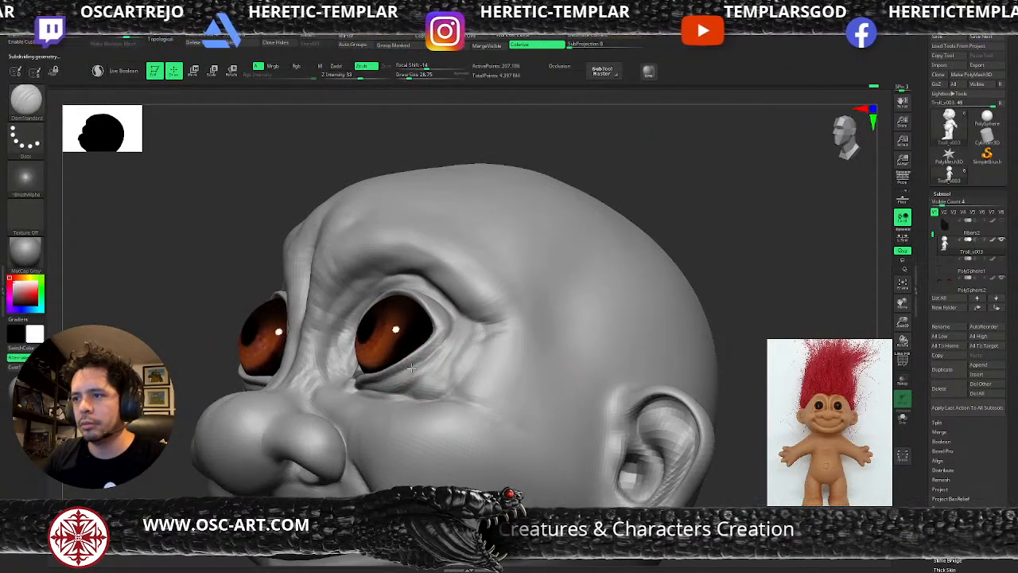
{"action": "left_click_drag", "start_coordinate": [711, 334], "coordinate": [588, 284], "text": "alt"}
{"action": "left_click_drag", "start_coordinate": [602, 344], "coordinate": [602, 367]}
{"action": "left_click_drag", "start_coordinate": [586, 375], "coordinate": [575, 289], "text": "alt"}
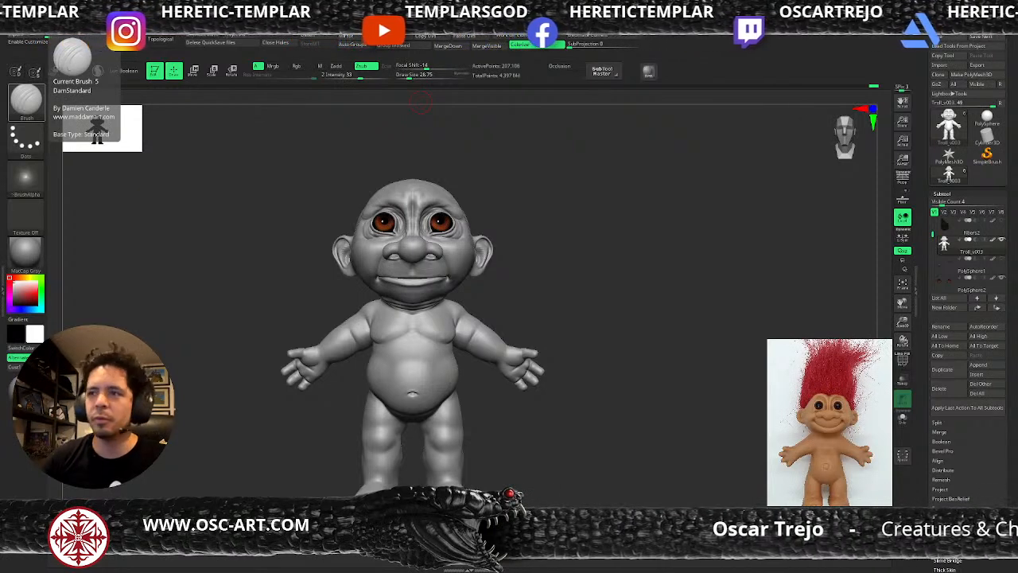
- Smooth the lip area at a low subdivision level and define the mouth corners with DamStandard one level higher
{"action": "left_click_drag", "start_coordinate": [545, 269], "coordinate": [380, 398]}
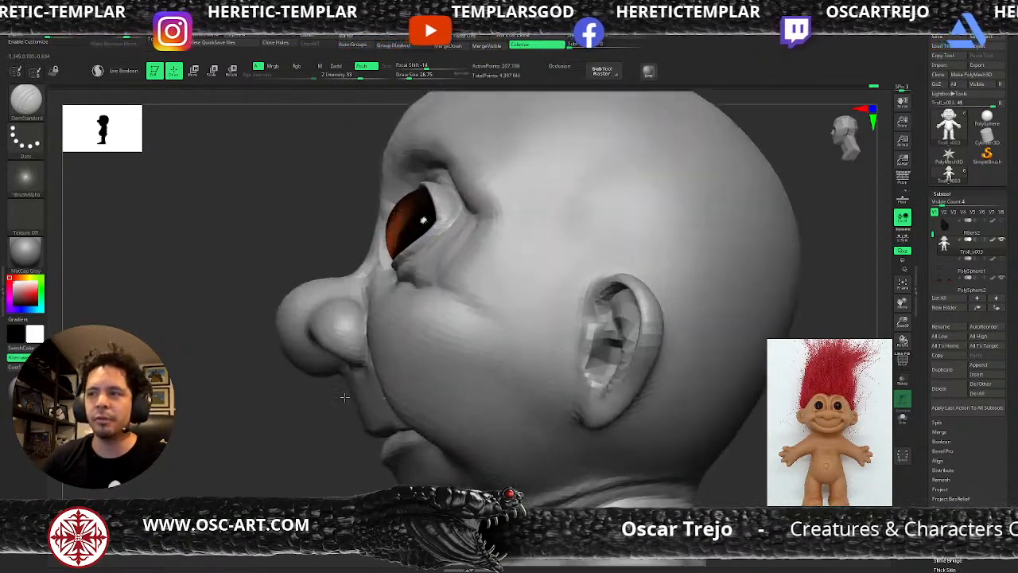
{"action": "left_click_drag", "start_coordinate": [310, 421], "coordinate": [483, 441]}
{"action": "mouse_move", "coordinate": [611, 500]}
{"action": "left_mouse_down"}
{"action": "mouse_move", "coordinate": [670, 425]}
{"action": "mouse_move", "coordinate": [682, 437]}
{"action": "left_mouse_up"}
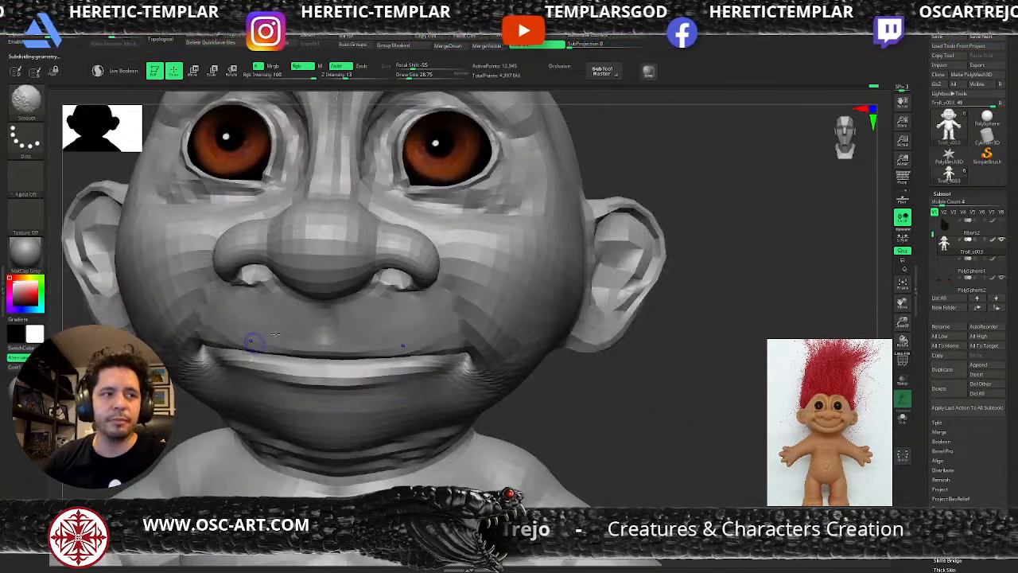
{"action": "key", "text": "shift+d"}
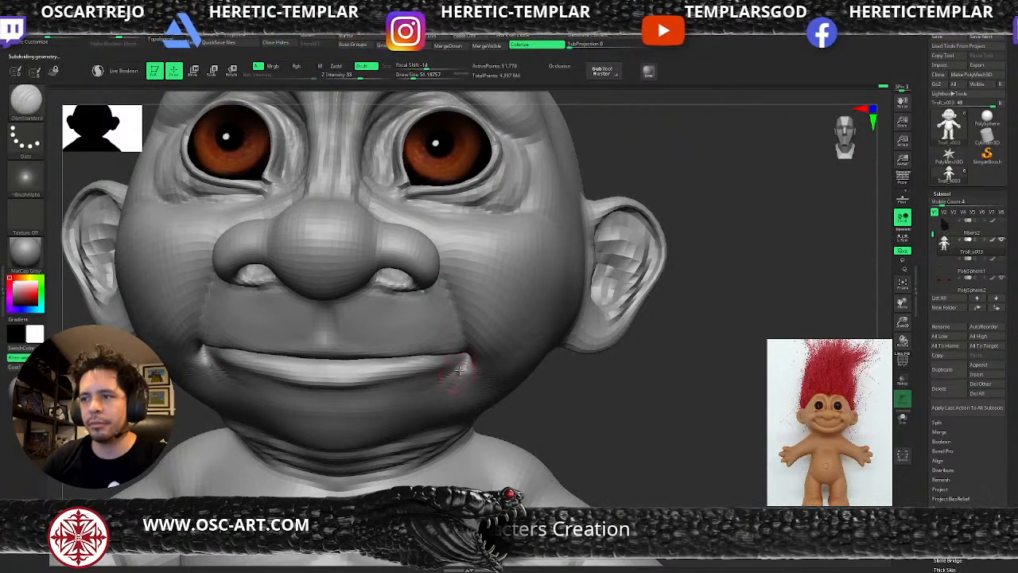
- Deepen the fold running under the jaw along the side of the neck with DamStandard
{"action": "left_click_drag", "start_coordinate": [570, 413], "coordinate": [606, 350], "text": "alt"}
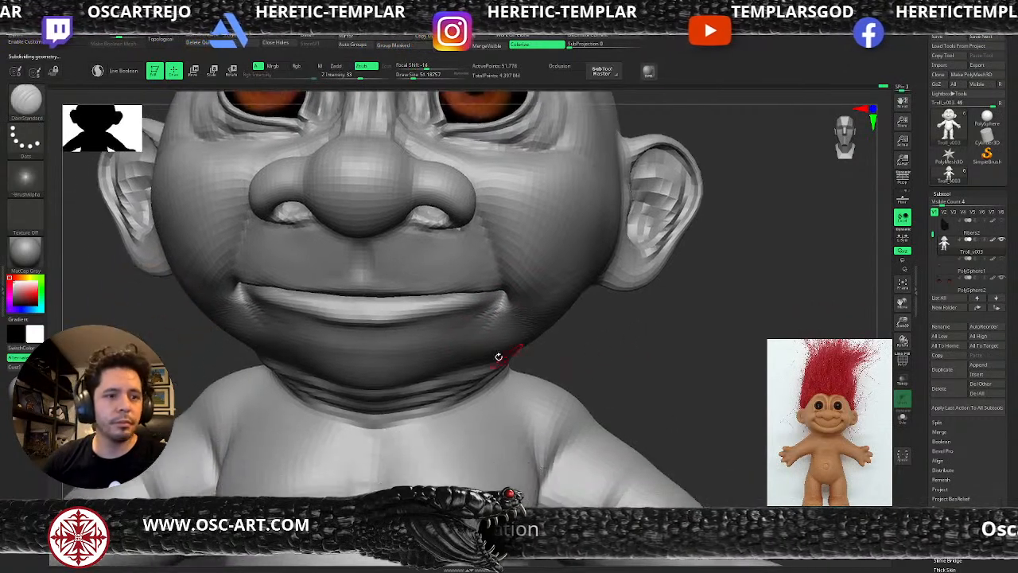
{"action": "left_click_drag", "start_coordinate": [672, 330], "coordinate": [508, 342]}
{"action": "left_click_drag", "start_coordinate": [415, 385], "coordinate": [517, 366]}
- Build up the chin below the lower lip with ClayBuildup, smooth it and raise the subdivision level
{"action": "key", "text": "b"}
{"action": "key", "text": "c"}
{"action": "key", "text": "b"}
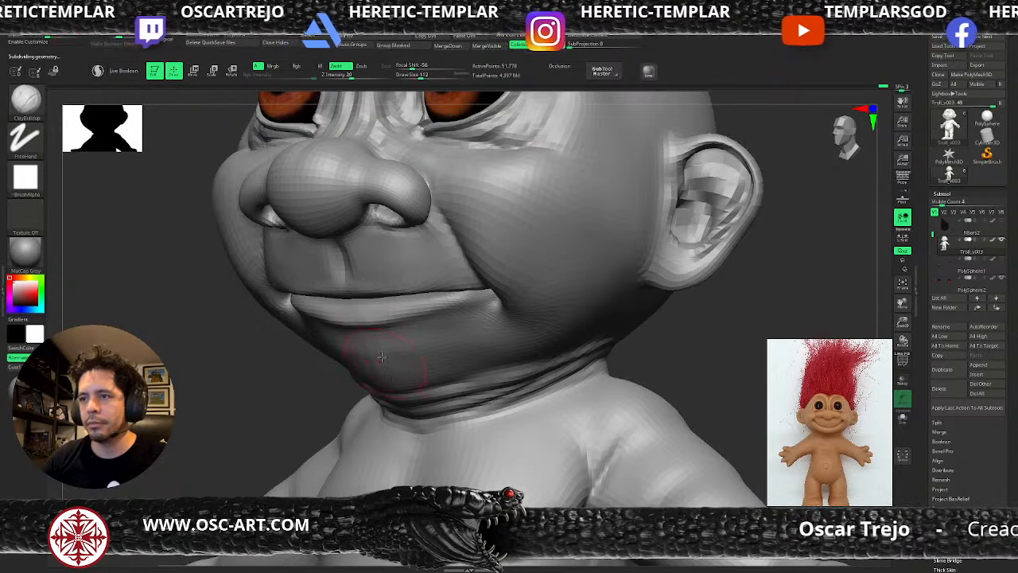
{"action": "mouse_move", "coordinate": [401, 335]}
{"action": "left_mouse_down"}
{"action": "mouse_move", "coordinate": [444, 365]}
{"action": "mouse_move", "coordinate": [459, 355]}
{"action": "left_mouse_up"}
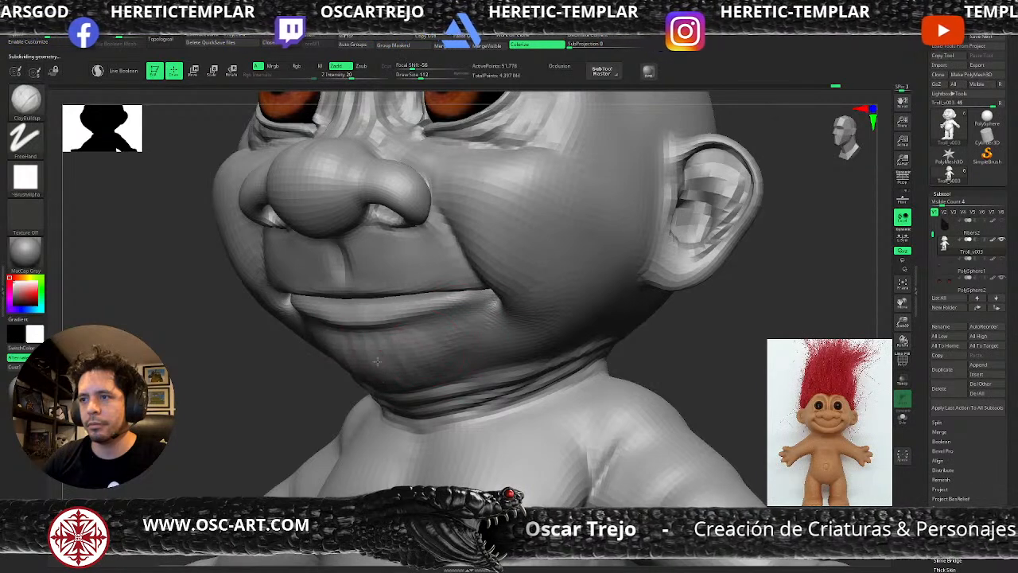
{"action": "key", "text": "shift"}
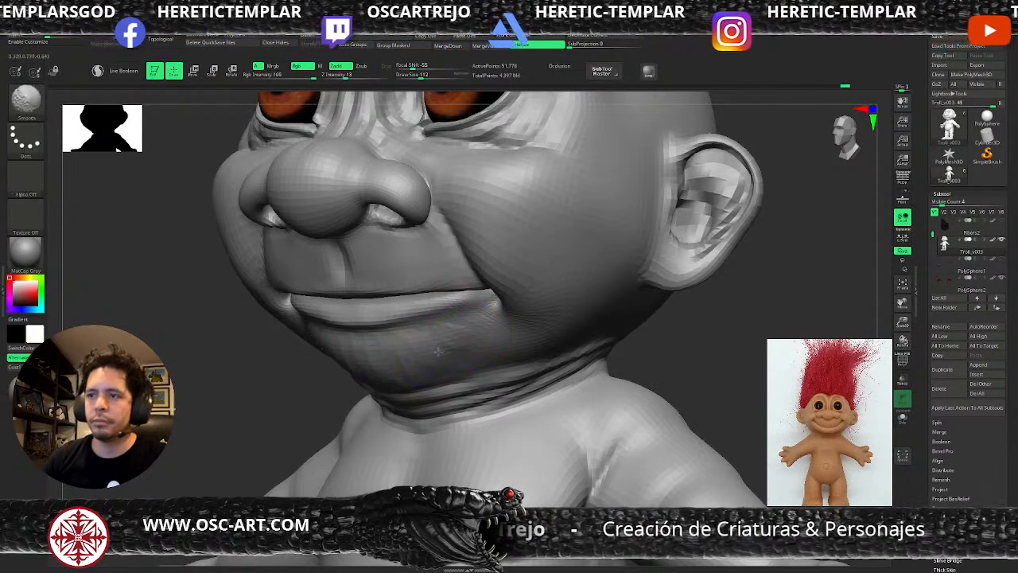
{"action": "key", "text": "ctrl+d"}
- Review the whole figure from the front at a higher subdivision level and save the project
{"action": "key", "text": "f"}
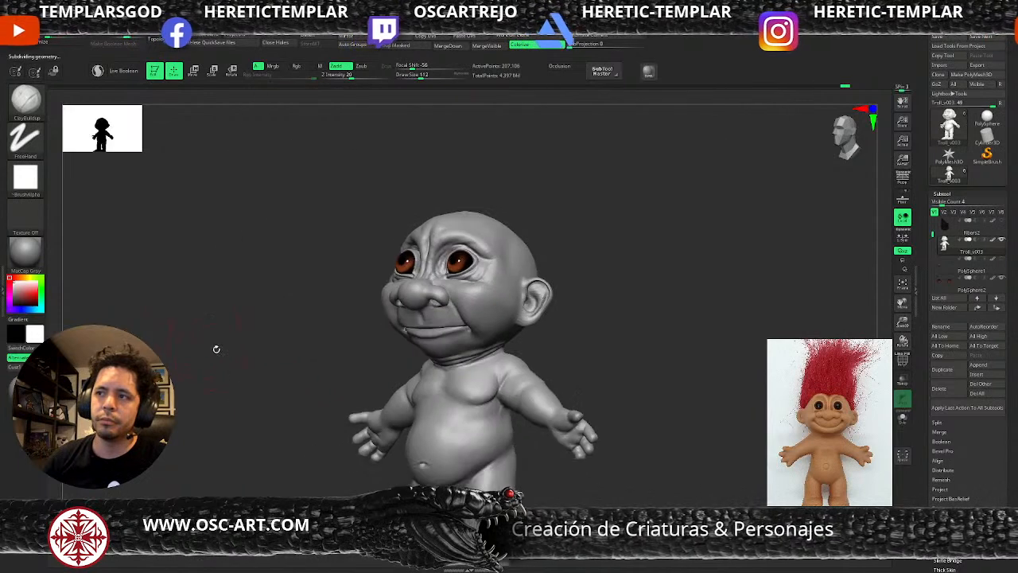
{"action": "left_click_drag", "start_coordinate": [305, 333], "coordinate": [594, 291]}
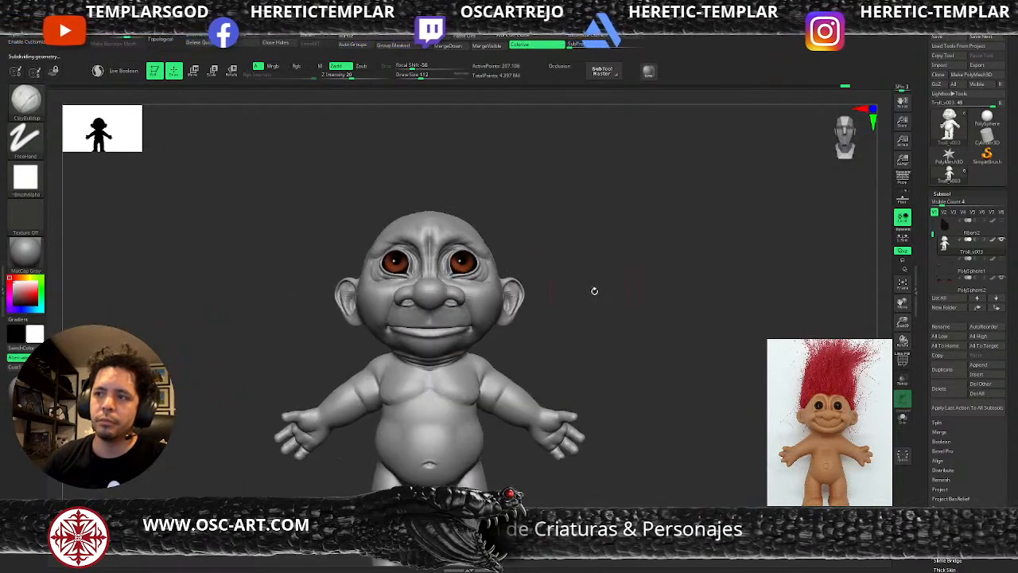
{"action": "key", "text": "ctrl+d"}
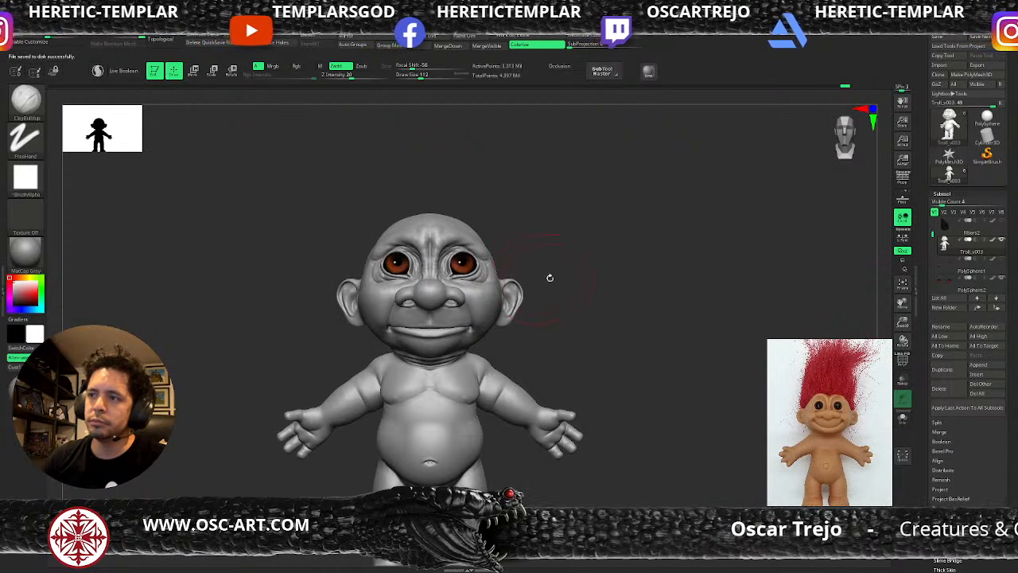
- Sculpt the inner ridge of the ear with a small Standard brush at a lower subdivision level
{"action": "mouse_move", "coordinate": [697, 234]}
{"action": "left_mouse_down", "text": "alt"}
{"action": "mouse_move", "coordinate": [654, 309]}
{"action": "mouse_move", "coordinate": [641, 369]}
{"action": "left_mouse_up", "text": "alt"}
{"action": "key", "text": "shift+d"}
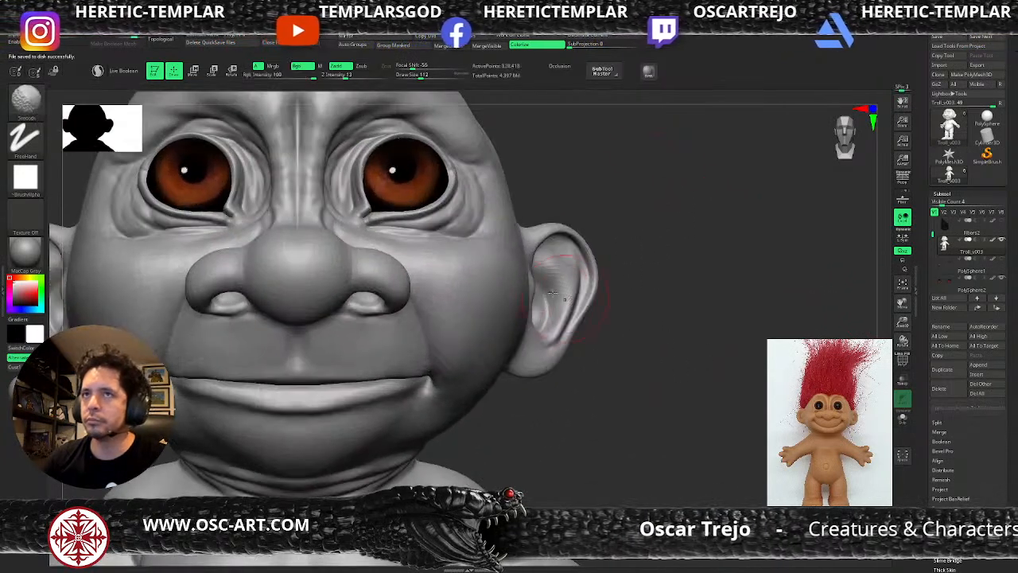
{"action": "key", "text": "b"}
{"action": "key", "text": "s"}
{"action": "key", "text": "t"}
{"action": "key", "text": "s"}
{"action": "mouse_move", "coordinate": [547, 271]}
{"action": "left_mouse_down"}
{"action": "mouse_move", "coordinate": [556, 269]}
{"action": "mouse_move", "coordinate": [561, 301]}
{"action": "mouse_move", "coordinate": [551, 315]}
{"action": "mouse_move", "coordinate": [538, 273]}
{"action": "left_mouse_up"}
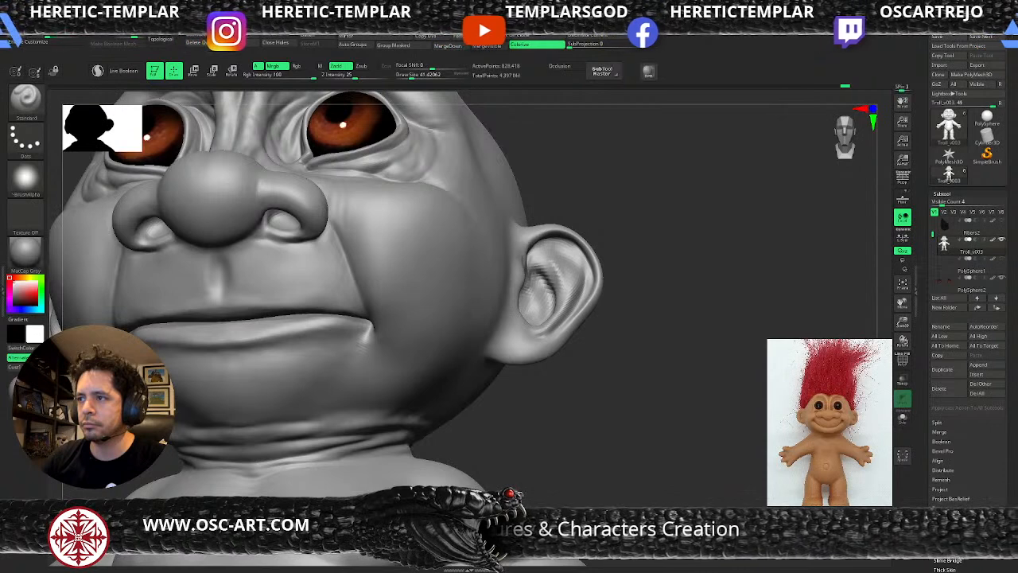
{"action": "mouse_move", "coordinate": [530, 272]}
{"action": "left_mouse_down"}
{"action": "mouse_move", "coordinate": [544, 283]}
{"action": "mouse_move", "coordinate": [531, 288]}
{"action": "left_mouse_up"}
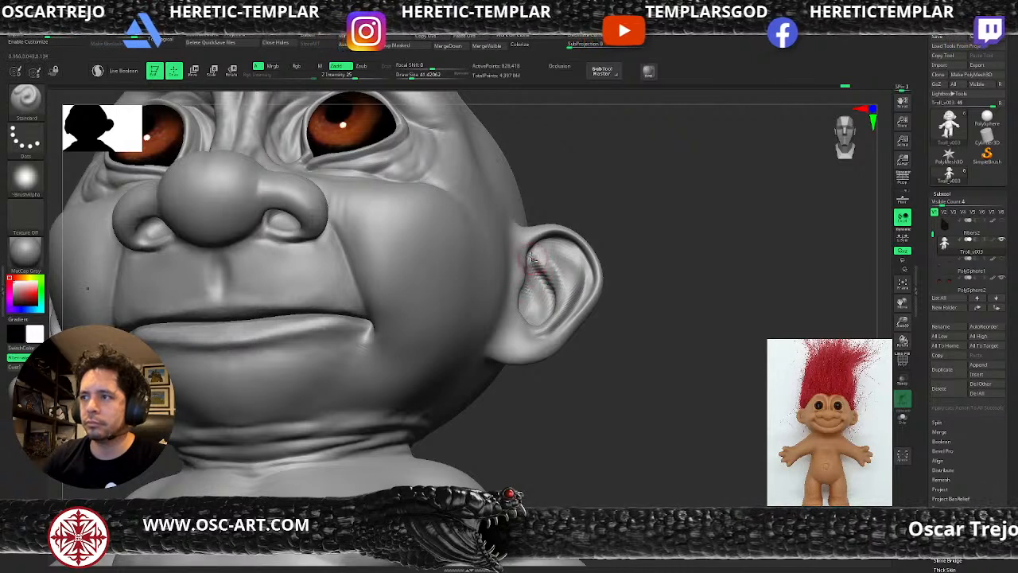
- Fill and shape the upper inner hollow of the ear with the Clay brush
{"action": "key", "text": "b"}
{"action": "key", "text": "c"}
{"action": "key", "text": "l"}
{"action": "left_click_drag", "start_coordinate": [531, 262], "coordinate": [538, 252]}
{"action": "mouse_move", "coordinate": [643, 277]}
{"action": "left_mouse_down"}
{"action": "mouse_move", "coordinate": [658, 289]}
{"action": "mouse_move", "coordinate": [631, 320]}
{"action": "mouse_move", "coordinate": [542, 327]}
{"action": "mouse_move", "coordinate": [549, 317]}
{"action": "left_mouse_up"}
- Carve small wrinkles at the outer end of the brow with DamStandard and soften them
{"action": "key", "text": "b"}
{"action": "key", "text": "d"}
{"action": "key", "text": "s"}
{"action": "left_click_drag", "start_coordinate": [606, 288], "coordinate": [579, 236], "text": "alt"}
{"action": "left_click_drag", "start_coordinate": [603, 246], "coordinate": [609, 305], "text": "alt"}
{"action": "mouse_move", "coordinate": [297, 309]}
{"action": "left_mouse_down"}
{"action": "mouse_move", "coordinate": [312, 279]}
{"action": "mouse_move", "coordinate": [318, 292]}
{"action": "mouse_move", "coordinate": [328, 279]}
{"action": "left_mouse_up"}
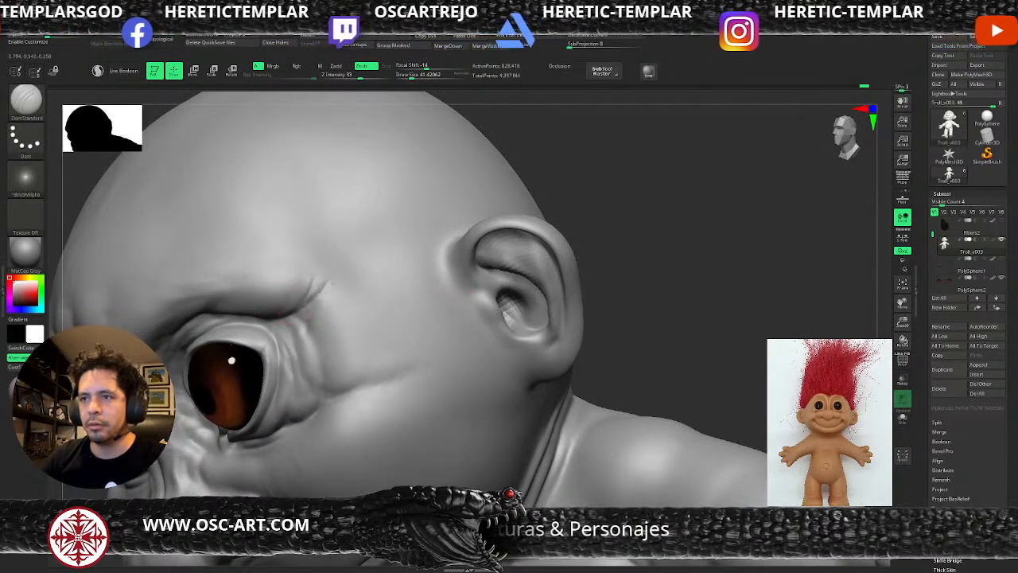
{"action": "mouse_move", "coordinate": [338, 272]}
{"action": "left_mouse_down"}
{"action": "mouse_move", "coordinate": [306, 319]}
{"action": "mouse_move", "coordinate": [306, 287]}
{"action": "left_mouse_up"}
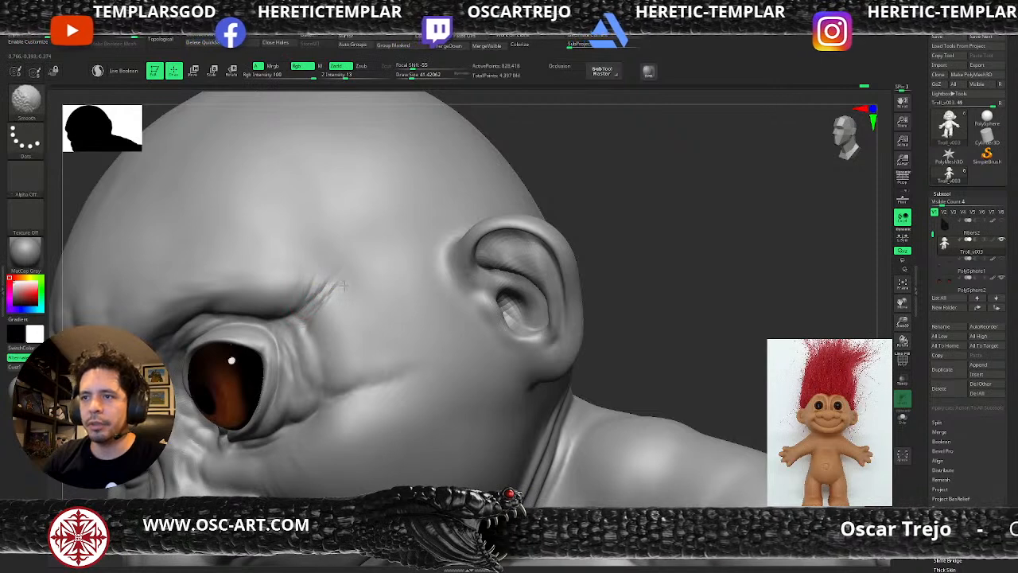
- Select the Clay brush and soften the vertical frown creases at the centre of the forehead with a smoothing stroke
{"action": "left_click_drag", "start_coordinate": [634, 227], "coordinate": [632, 171], "text": "alt"}
{"action": "mouse_move", "coordinate": [633, 191]}
{"action": "left_mouse_down"}
{"action": "mouse_move", "coordinate": [488, 238]}
{"action": "mouse_move", "coordinate": [507, 272]}
{"action": "mouse_move", "coordinate": [483, 289]}
{"action": "mouse_move", "coordinate": [483, 278]}
{"action": "mouse_move", "coordinate": [517, 284]}
{"action": "mouse_move", "coordinate": [505, 302]}
{"action": "mouse_move", "coordinate": [572, 298]}
{"action": "mouse_move", "coordinate": [693, 268]}
{"action": "left_mouse_up"}
{"action": "left_click_drag", "start_coordinate": [557, 238], "coordinate": [572, 265], "text": "alt"}
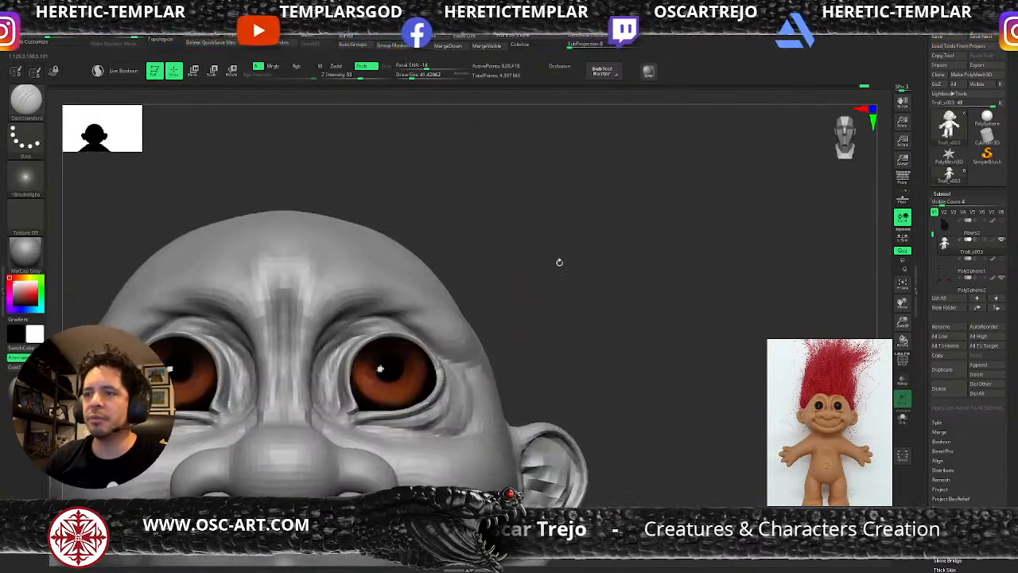
{"action": "key", "text": "b"}
{"action": "key", "text": "c"}
{"action": "key", "text": "l"}
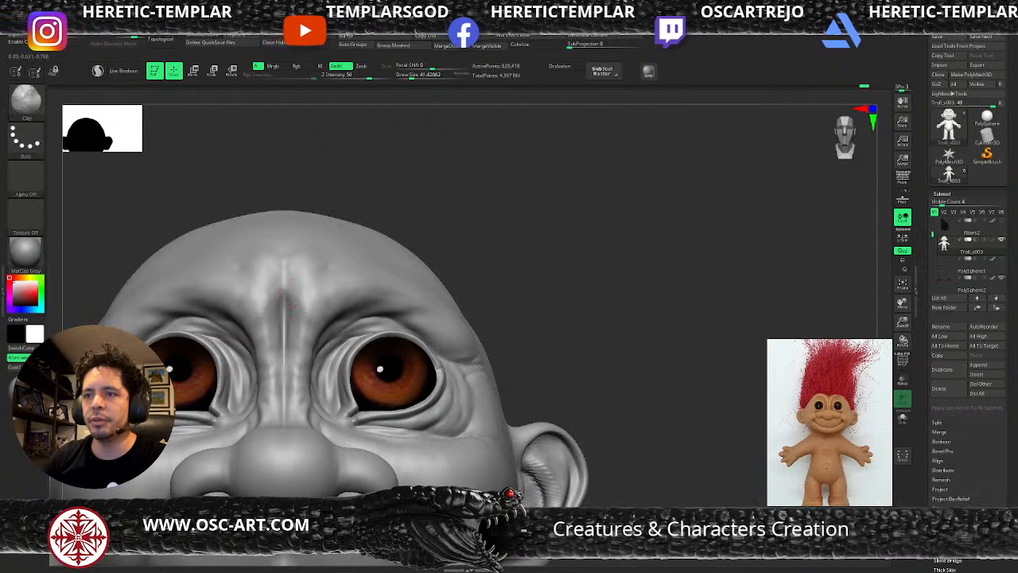
{"action": "mouse_move", "coordinate": [284, 308]}
{"action": "left_mouse_down", "text": "shift"}
{"action": "mouse_move", "coordinate": [291, 294]}
{"action": "mouse_move", "coordinate": [286, 366]}
{"action": "mouse_move", "coordinate": [293, 291]}
{"action": "left_mouse_up", "text": "shift"}
{"action": "key", "text": "bracketright"}
- Show the whole figure at a higher subdivision level and stop recording on the creature layer
{"action": "scroll", "coordinate": [927, 443], "scroll_direction": "down", "scroll_amount": 6}
{"action": "key", "text": "f"}
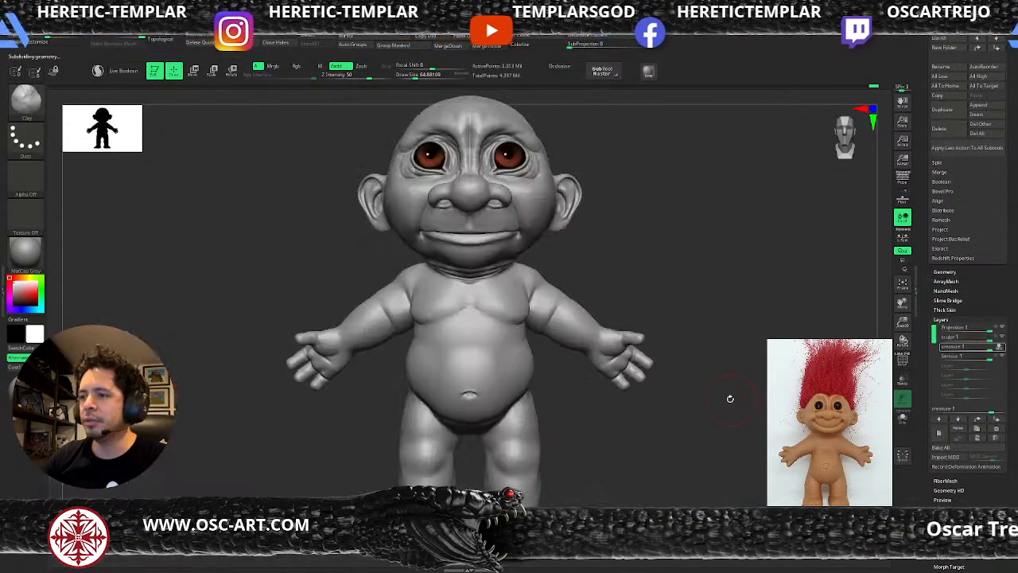
{"action": "left_click_drag", "start_coordinate": [717, 269], "coordinate": [695, 318], "text": "alt"}
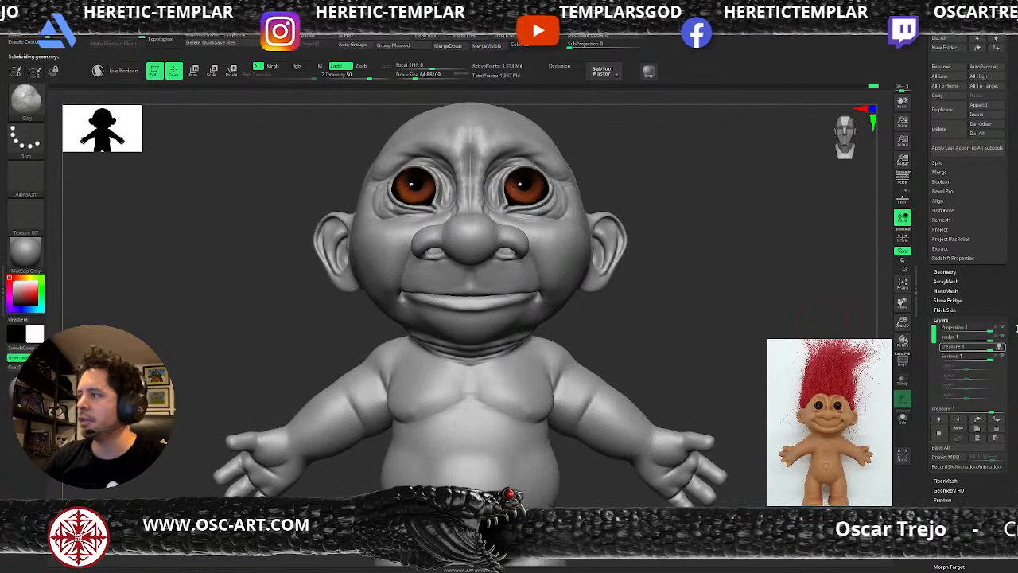
{"action": "left_click", "coordinate": [1003, 353]}
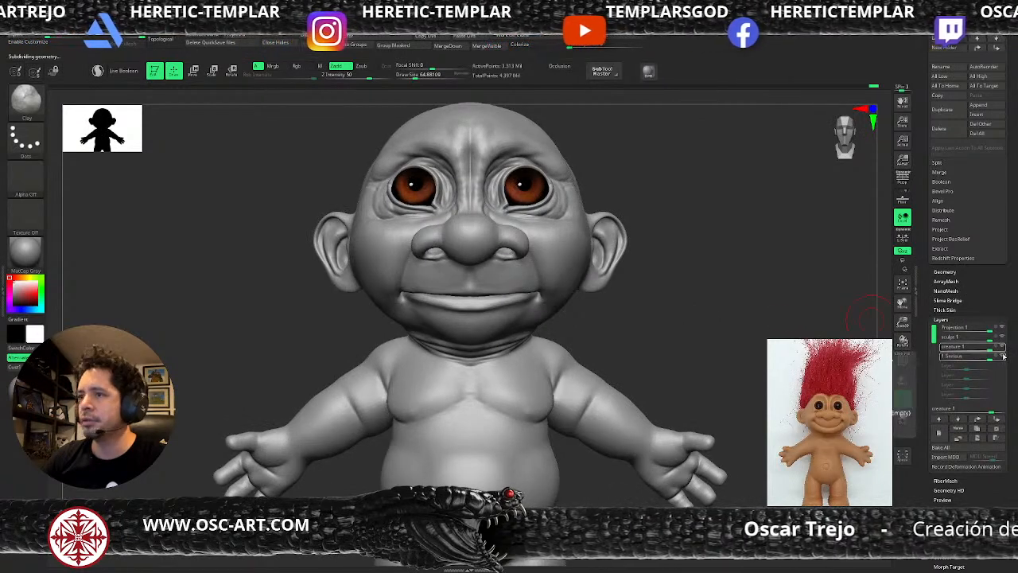
- Compare the face with the creature and Serious layers switched on and off
{"action": "left_click", "coordinate": [1004, 356]}
{"action": "left_click", "coordinate": [1004, 356]}
{"action": "left_click", "coordinate": [1004, 356]}
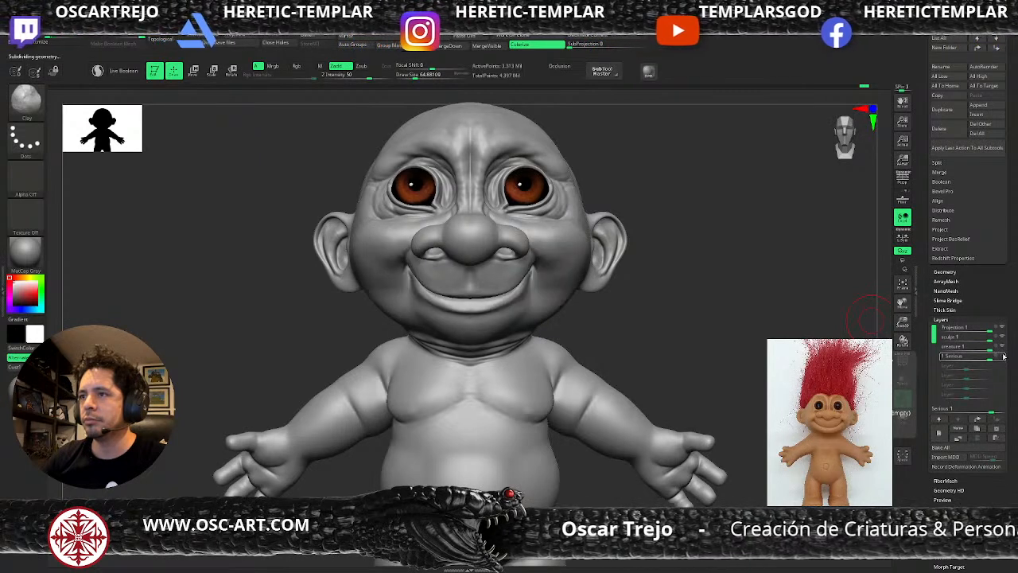
{"action": "left_click", "coordinate": [1004, 357]}
{"action": "left_click", "coordinate": [1004, 348]}
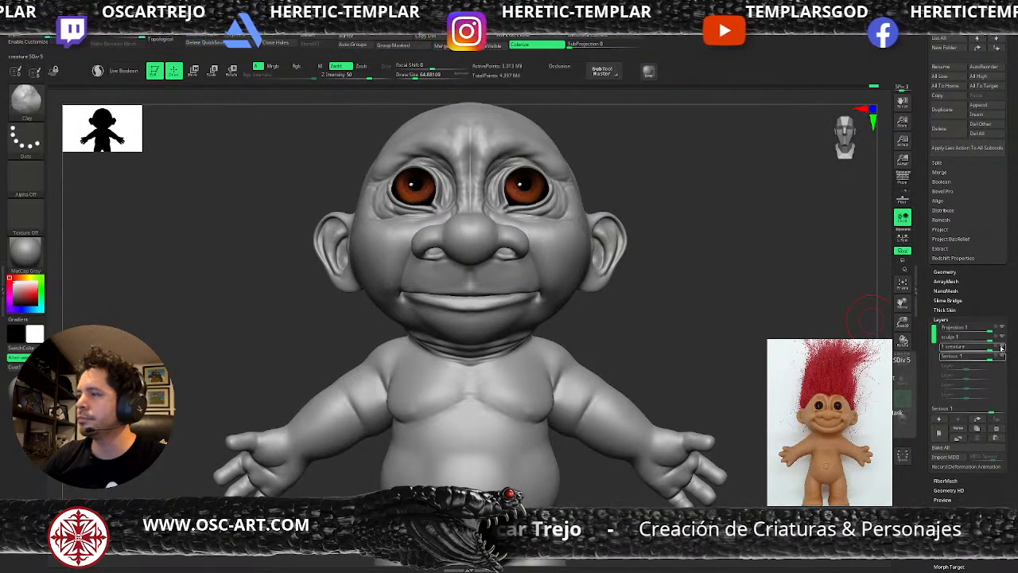
{"action": "left_click", "coordinate": [1004, 350]}
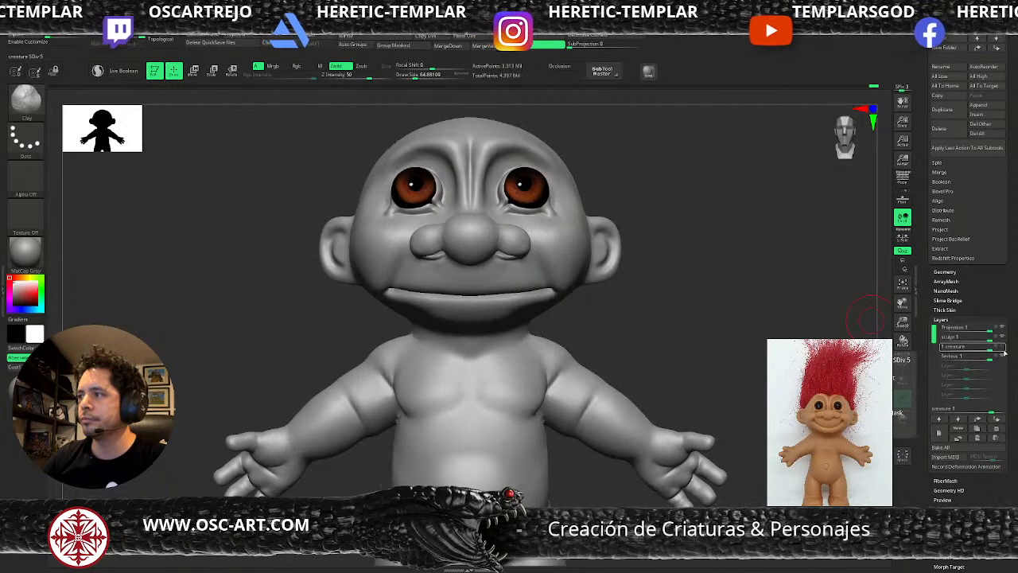
{"action": "left_click", "coordinate": [1004, 357]}
{"action": "left_click", "coordinate": [1003, 357]}
{"action": "left_click", "coordinate": [1004, 356]}
{"action": "left_click", "coordinate": [1004, 357]}
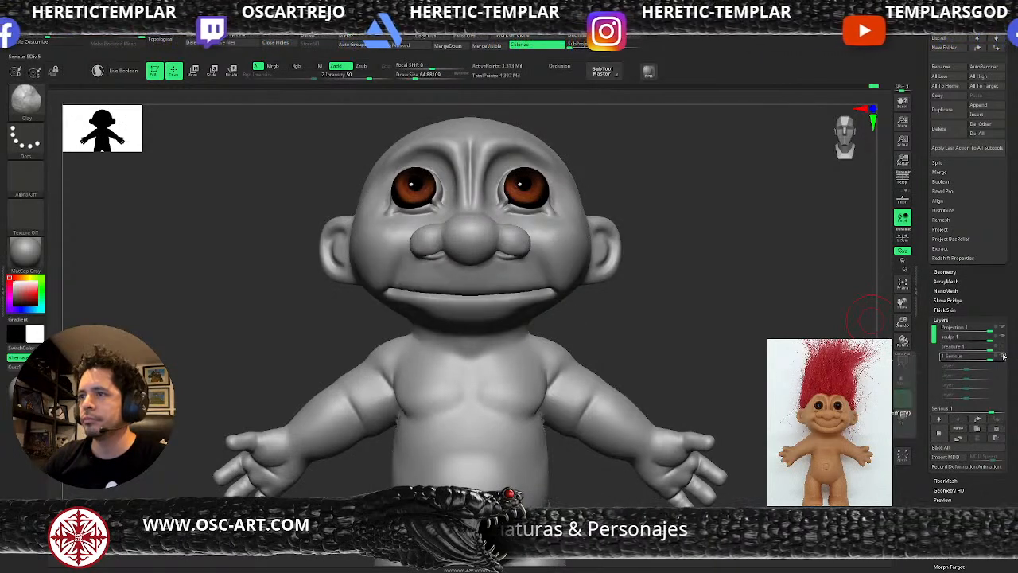
{"action": "left_click", "coordinate": [1004, 357]}
{"action": "left_click", "coordinate": [1004, 356]}
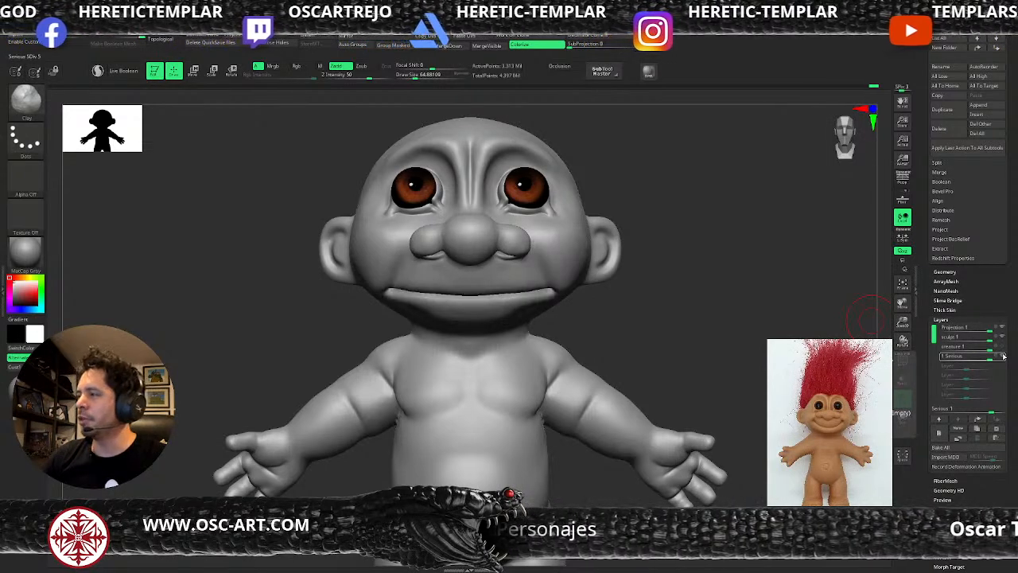
{"action": "left_click", "coordinate": [1004, 356]}
{"action": "left_click", "coordinate": [1004, 356]}
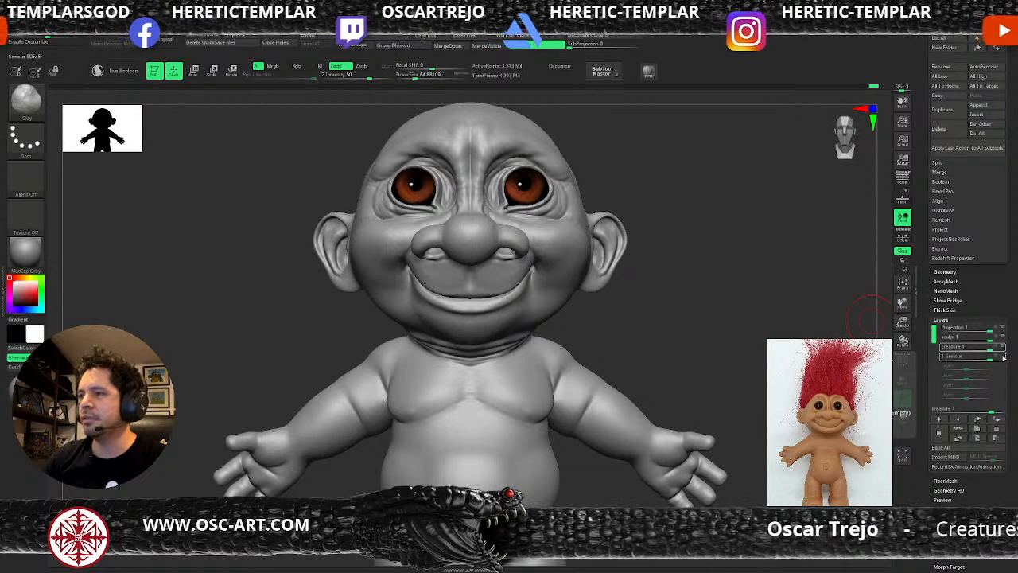
{"action": "left_click", "coordinate": [1004, 356]}
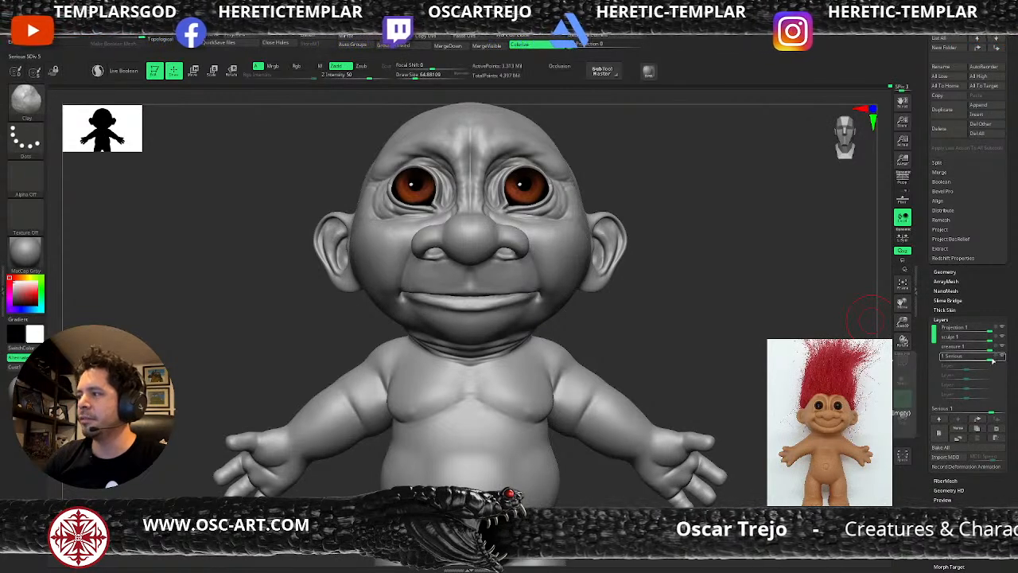
- Try the Serious layer at about 0.42 intensity and restore it to 1
{"action": "left_click_drag", "start_coordinate": [984, 356], "coordinate": [977, 355]}
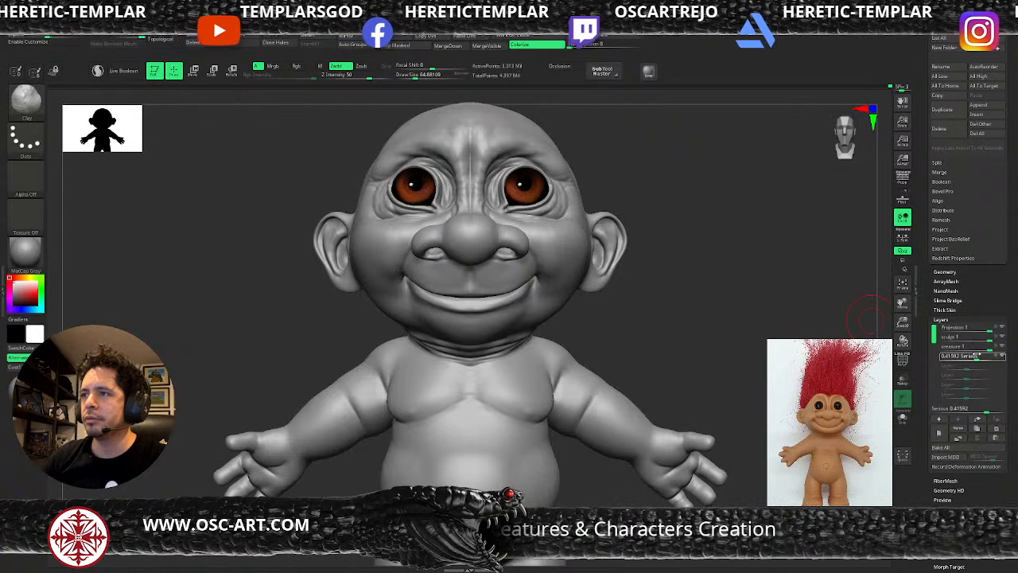
{"action": "left_click_drag", "start_coordinate": [819, 413], "coordinate": [763, 340]}
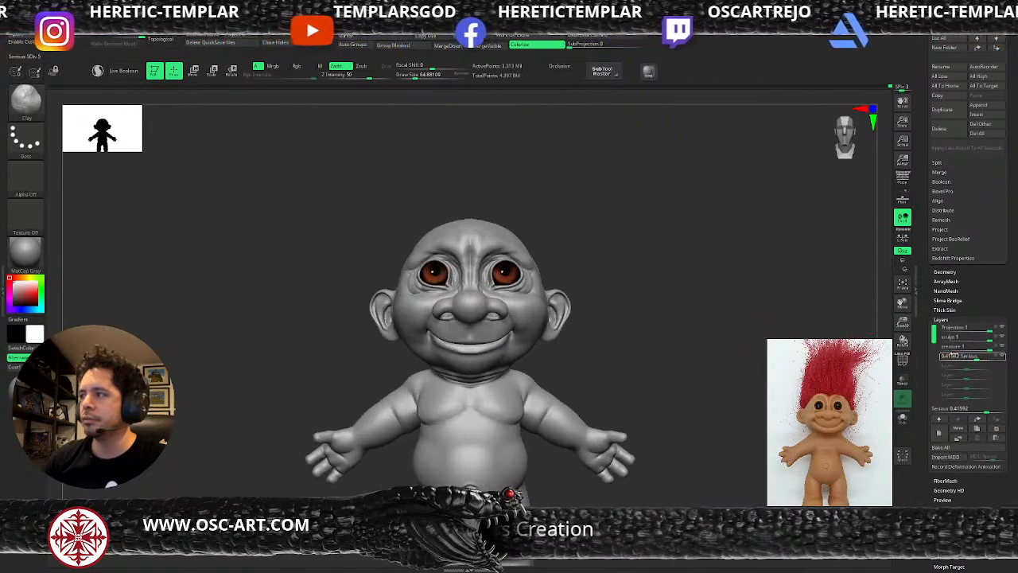
{"action": "left_click_drag", "start_coordinate": [990, 357], "coordinate": [996, 357]}
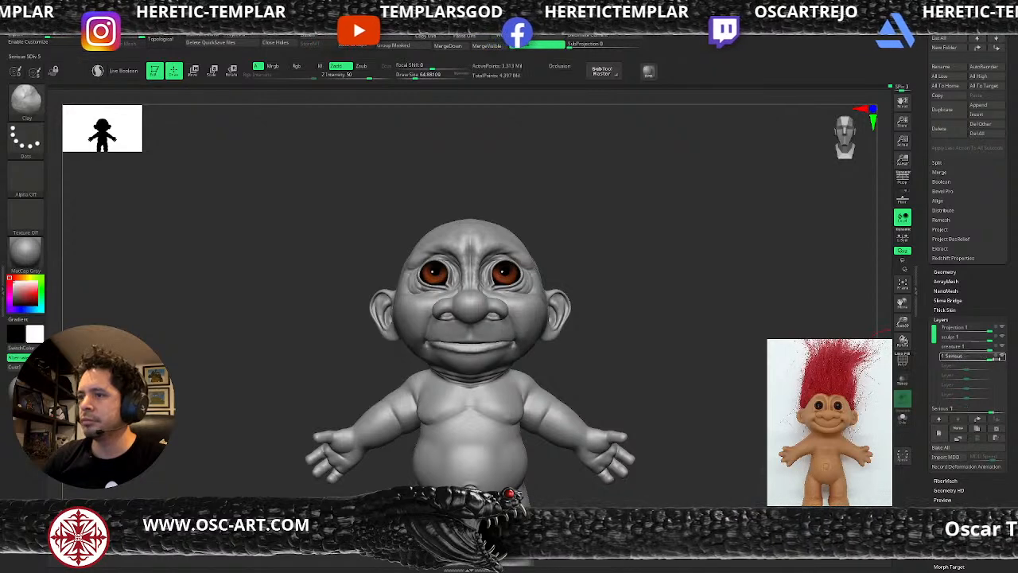
- Start recording on the Serious layer and lower the figure by four subdivision levels
{"action": "left_click", "coordinate": [997, 357]}
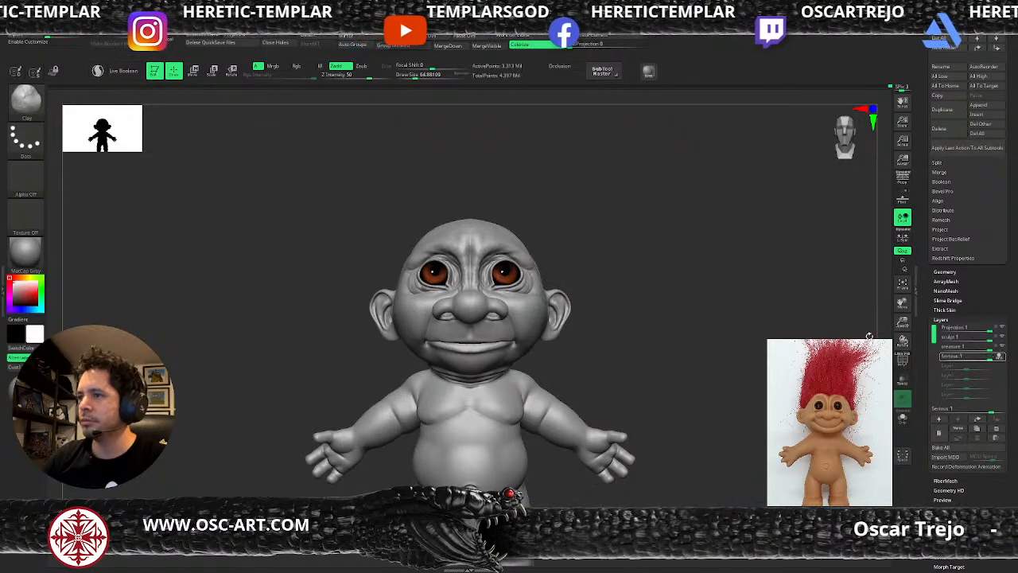
{"action": "mouse_move", "coordinate": [679, 291]}
{"action": "left_mouse_down"}
{"action": "mouse_move", "coordinate": [664, 297]}
{"action": "mouse_move", "coordinate": [679, 311]}
{"action": "mouse_move", "coordinate": [681, 297]}
{"action": "left_mouse_up"}
{"action": "key", "text": "shift+d"}
{"action": "key", "text": "shift+d"}
{"action": "key", "text": "shift+d"}
{"action": "key", "text": "shift+d"}
- Reshape the cheeks below the eyes with the Move brush at a reduced size and smooth them from the side
{"action": "key", "text": "s"}
{"action": "left_click_drag", "start_coordinate": [556, 220], "coordinate": [576, 223]}
{"action": "key", "text": "b"}
{"action": "key", "text": "m"}
{"action": "key", "text": "v"}
{"action": "key", "text": "s"}
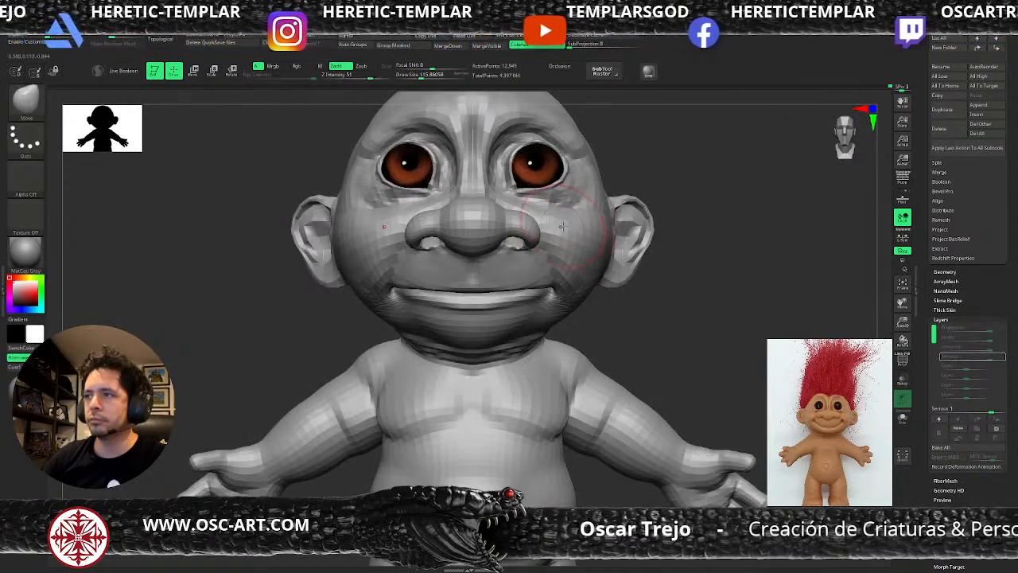
{"action": "key", "text": "s"}
{"action": "left_click_drag", "start_coordinate": [562, 221], "coordinate": [553, 218]}
{"action": "left_click_drag", "start_coordinate": [660, 186], "coordinate": [561, 236]}
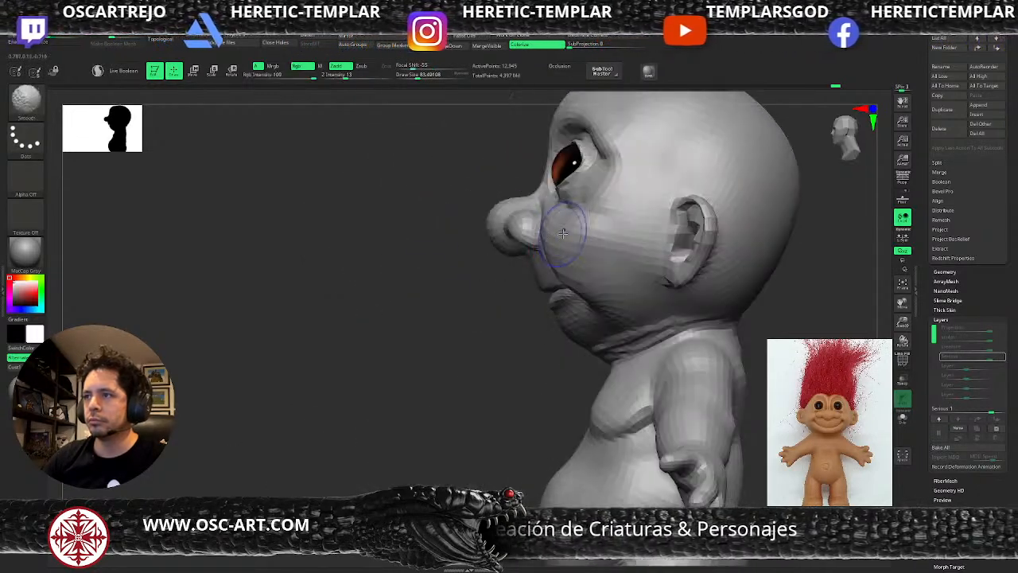
- Adjust the folds of the lower eye bags with the Move brush at a higher subdivision level
{"action": "key", "text": "ctrl+d"}
{"action": "left_click_drag", "start_coordinate": [479, 243], "coordinate": [636, 274]}
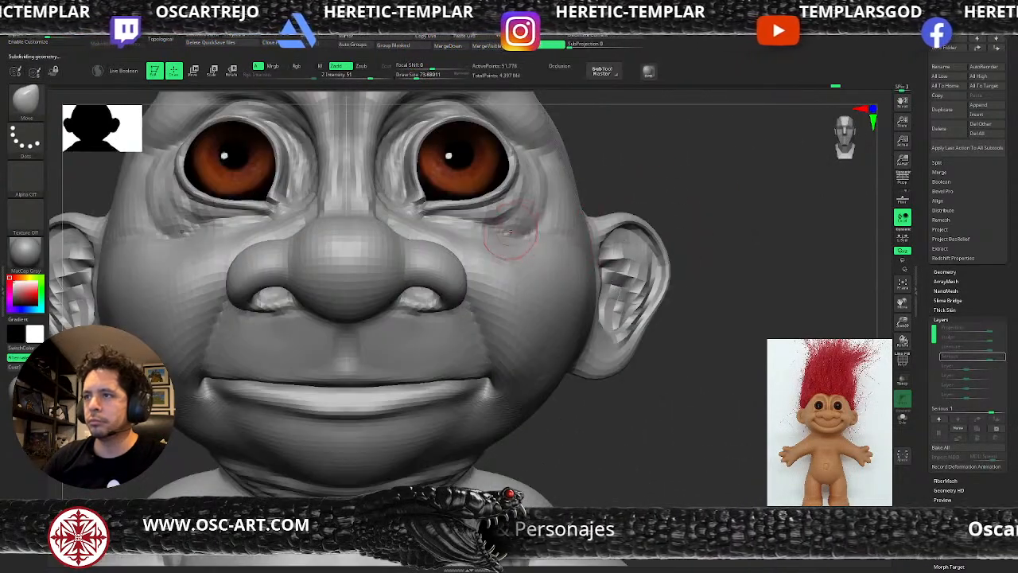
{"action": "left_click_drag", "start_coordinate": [471, 235], "coordinate": [539, 217]}
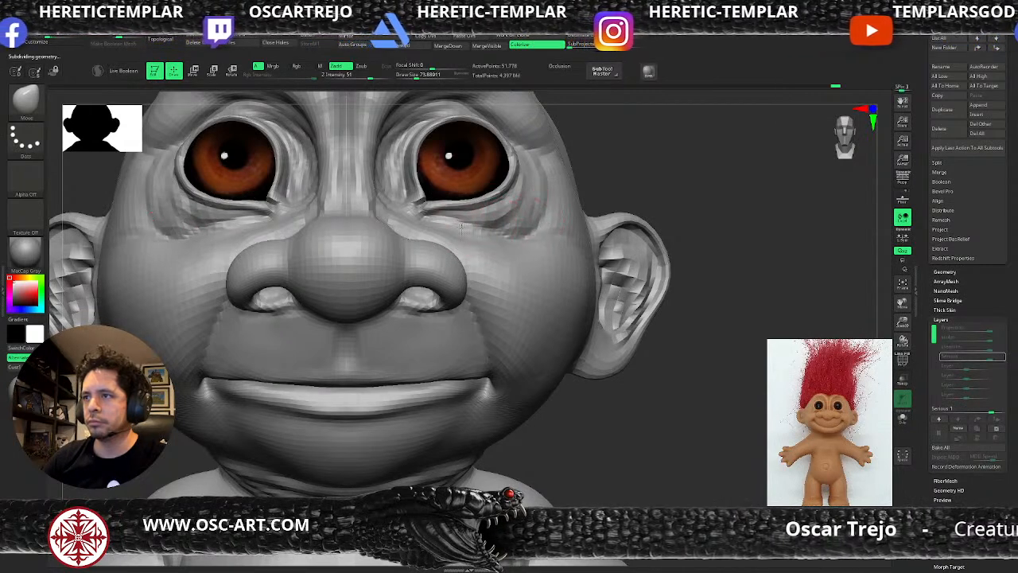
{"action": "key", "text": "d"}
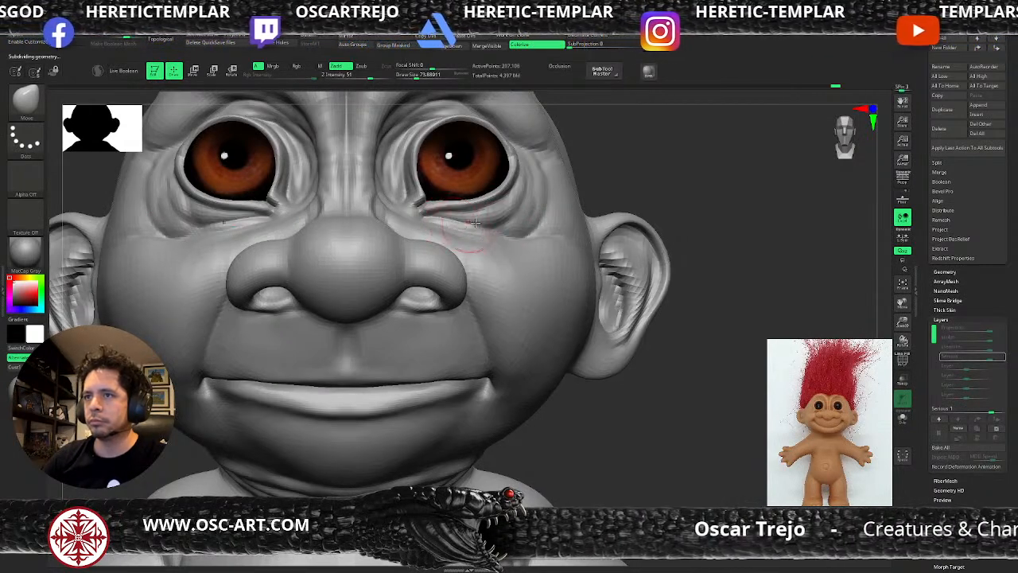
- Build up the fold running from the inner eye corner onto the cheek with ClayBuildup
{"action": "left_click_drag", "start_coordinate": [705, 179], "coordinate": [457, 230]}
{"action": "key", "text": "b"}
{"action": "key", "text": "c"}
{"action": "key", "text": "b"}
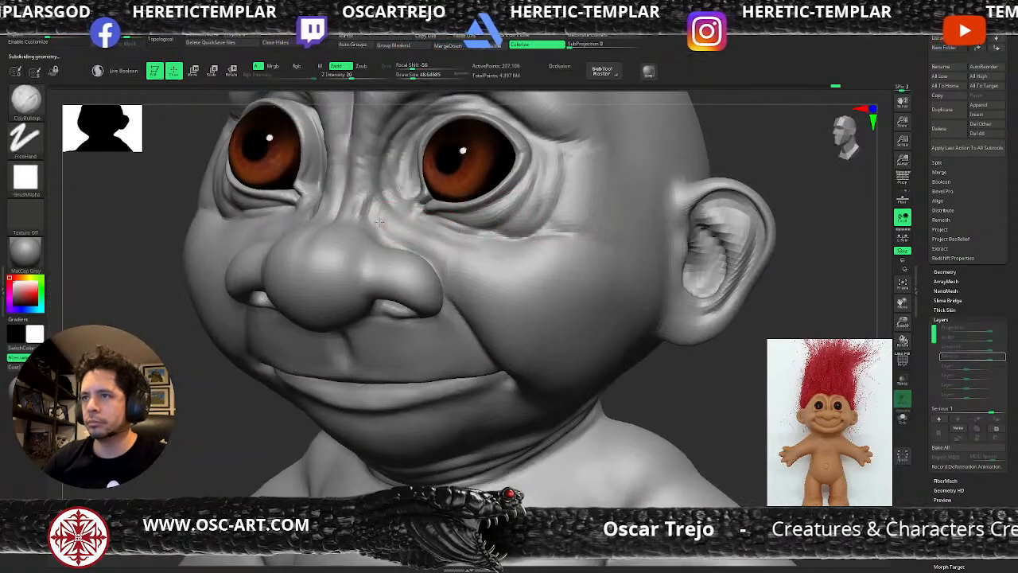
{"action": "mouse_move", "coordinate": [410, 236]}
{"action": "left_mouse_down"}
{"action": "mouse_move", "coordinate": [422, 231]}
{"action": "mouse_move", "coordinate": [445, 250]}
{"action": "mouse_move", "coordinate": [468, 294]}
{"action": "mouse_move", "coordinate": [470, 270]}
{"action": "left_mouse_up"}
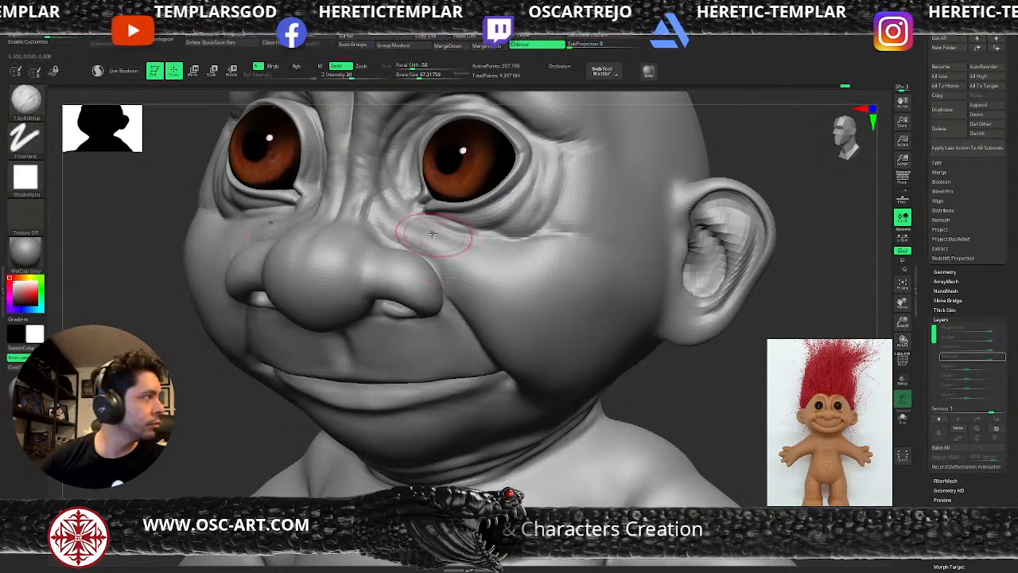
{"action": "key", "text": "d"}
{"action": "key", "text": "s"}
{"action": "left_click_drag", "start_coordinate": [346, 225], "coordinate": [338, 225]}
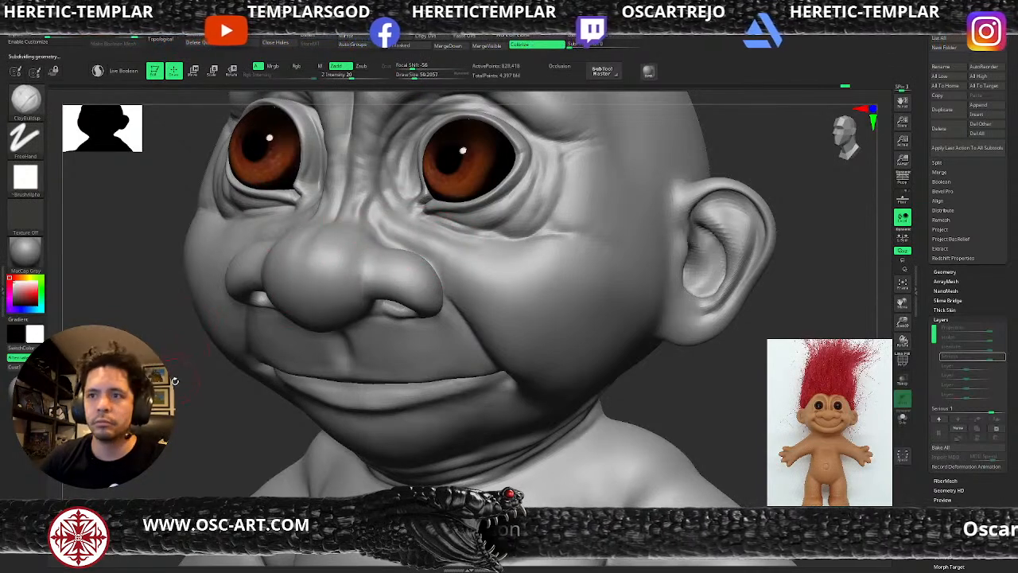
- Carve the crease between the cheek and the nostril wing with DamStandard at a lower subdivision level
{"action": "left_click_drag", "start_coordinate": [175, 382], "coordinate": [243, 405]}
{"action": "key", "text": "shift+d"}
{"action": "left_click_drag", "start_coordinate": [84, 306], "coordinate": [515, 299]}
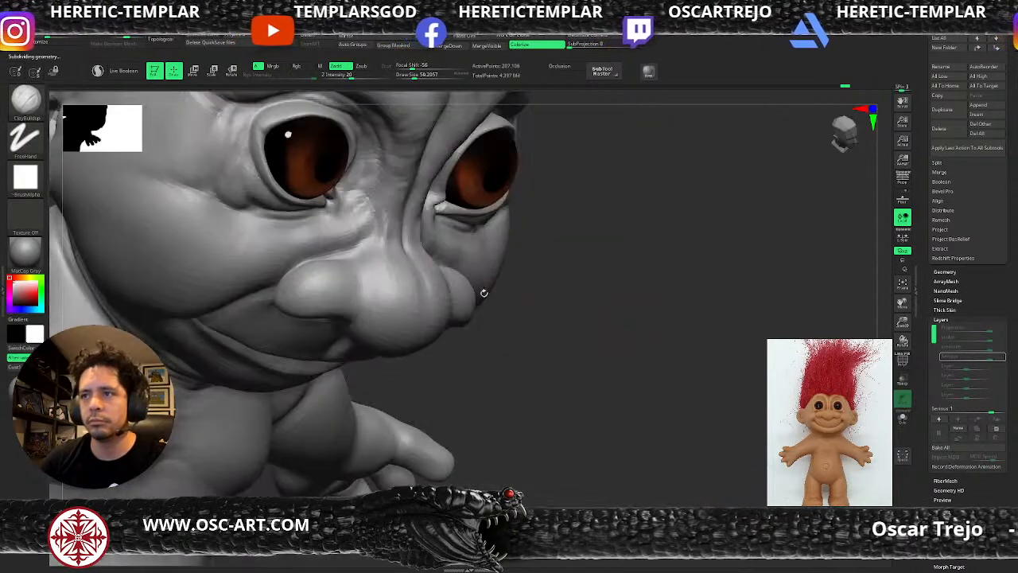
{"action": "key", "text": "b"}
{"action": "key", "text": "d"}
{"action": "key", "text": "s"}
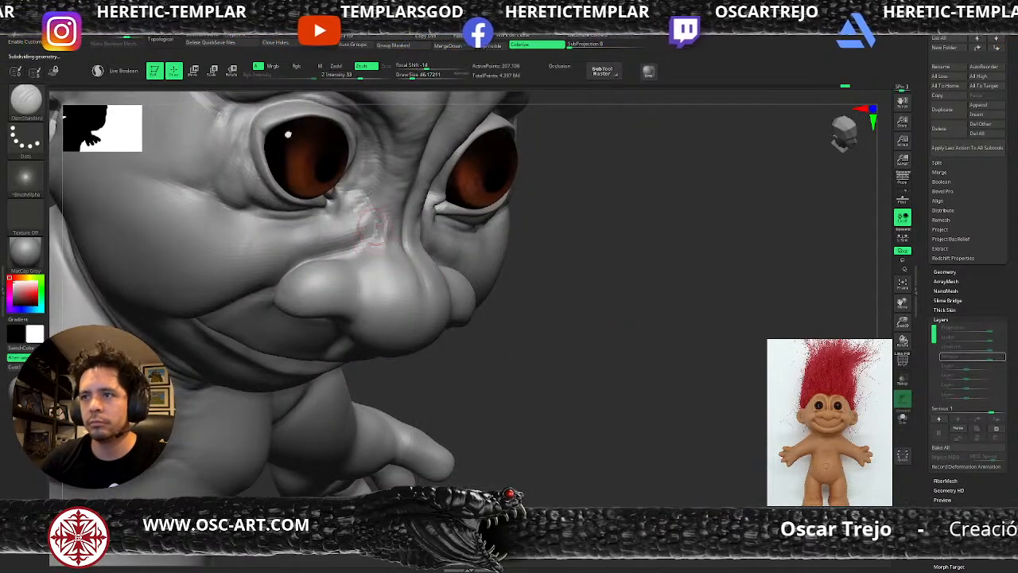
{"action": "left_click_drag", "start_coordinate": [609, 295], "coordinate": [373, 263]}
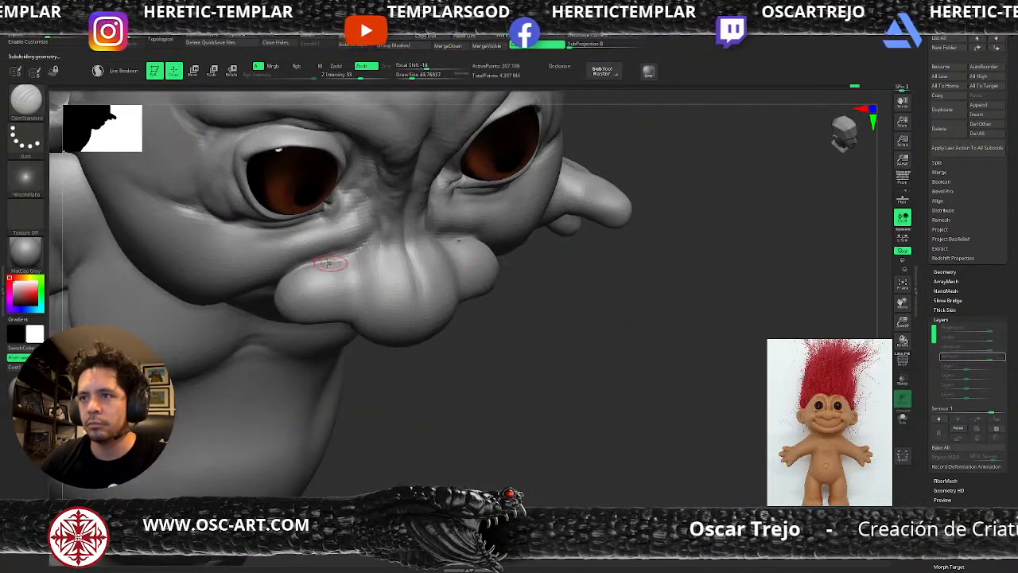
{"action": "left_click_drag", "start_coordinate": [297, 278], "coordinate": [358, 250]}
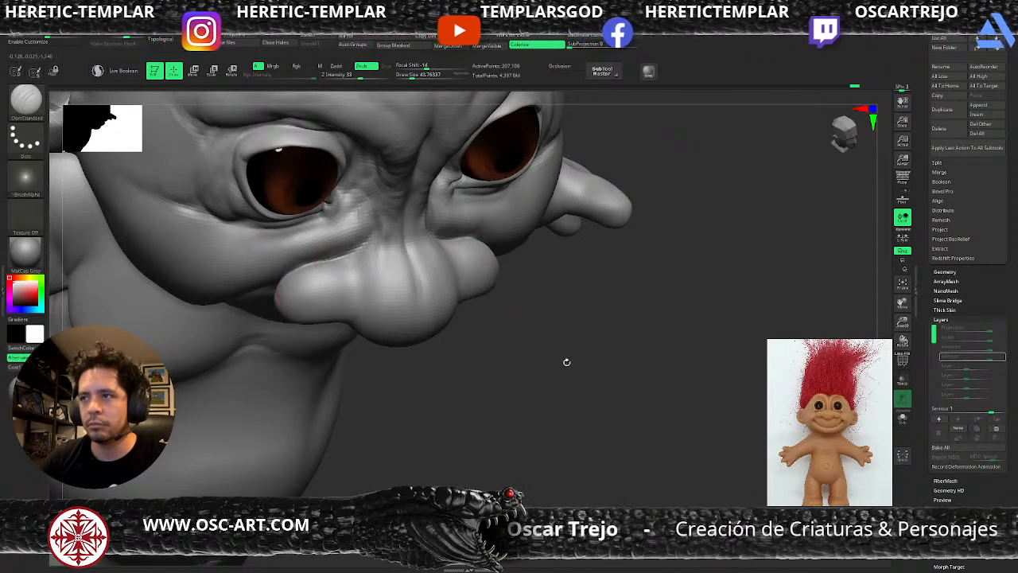
- Refine the lower edge of the eye bag with Standard and ClayBuildup strokes and smooth the area
{"action": "left_click_drag", "start_coordinate": [555, 352], "coordinate": [528, 325], "text": "alt"}
{"action": "left_click_drag", "start_coordinate": [528, 370], "coordinate": [575, 224]}
{"action": "left_click_drag", "start_coordinate": [558, 296], "coordinate": [558, 228], "text": "alt"}
{"action": "mouse_move", "coordinate": [497, 230]}
{"action": "left_mouse_down"}
{"action": "mouse_move", "coordinate": [555, 183]}
{"action": "mouse_move", "coordinate": [636, 196]}
{"action": "mouse_move", "coordinate": [658, 267]}
{"action": "left_mouse_up"}
{"action": "key", "text": "b"}
{"action": "key", "text": "s"}
{"action": "key", "text": "t"}
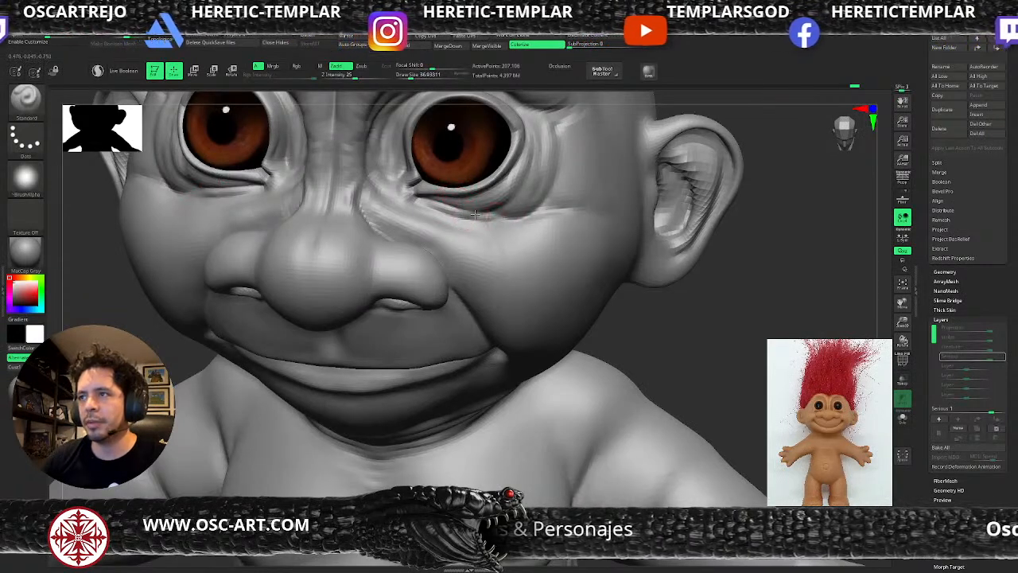
{"action": "key", "text": "b"}
{"action": "key", "text": "c"}
{"action": "key", "text": "b"}
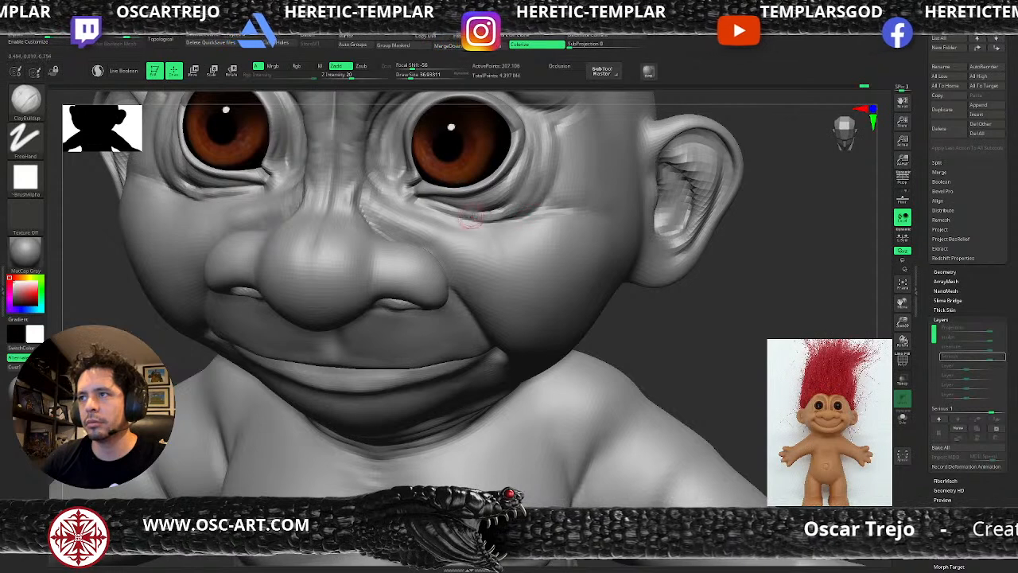
{"action": "key", "text": "shift"}
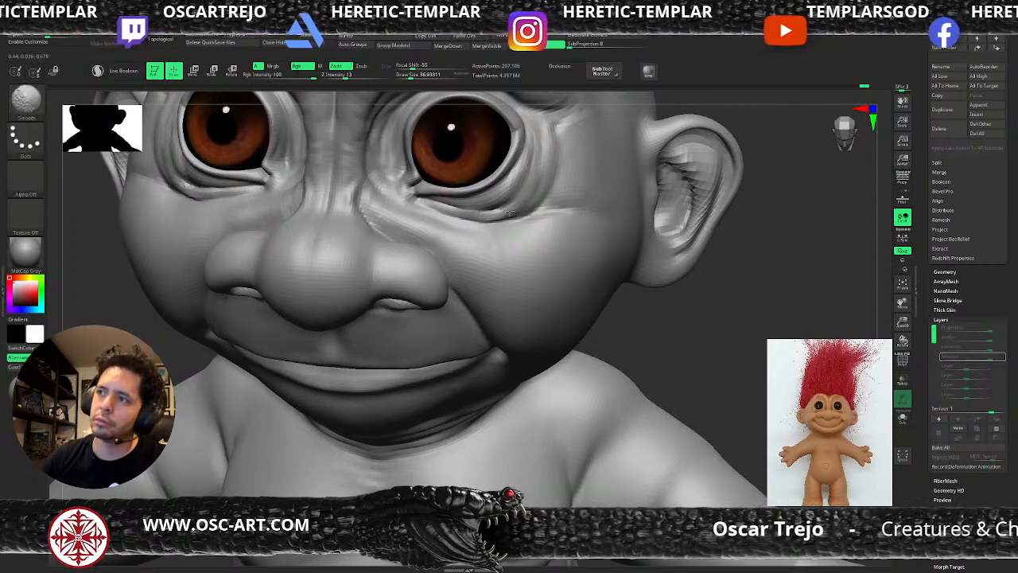
{"action": "left_click_drag", "start_coordinate": [465, 210], "coordinate": [443, 211], "text": "shift"}
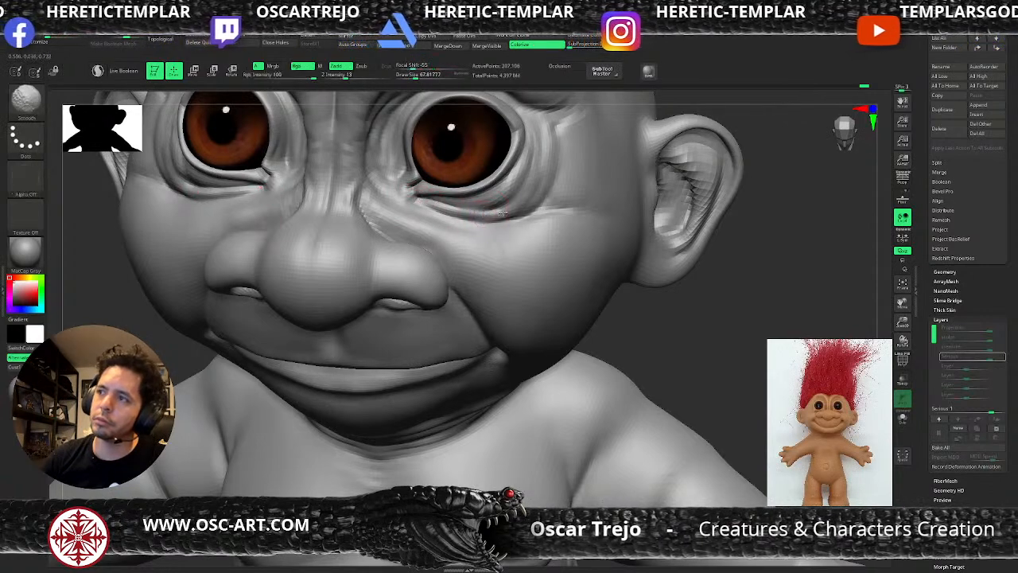
- Turn on the wireframe, drop two subdivision levels and examine the topology of the head from above
{"action": "key", "text": "f"}
{"action": "left_click_drag", "start_coordinate": [629, 222], "coordinate": [637, 271]}
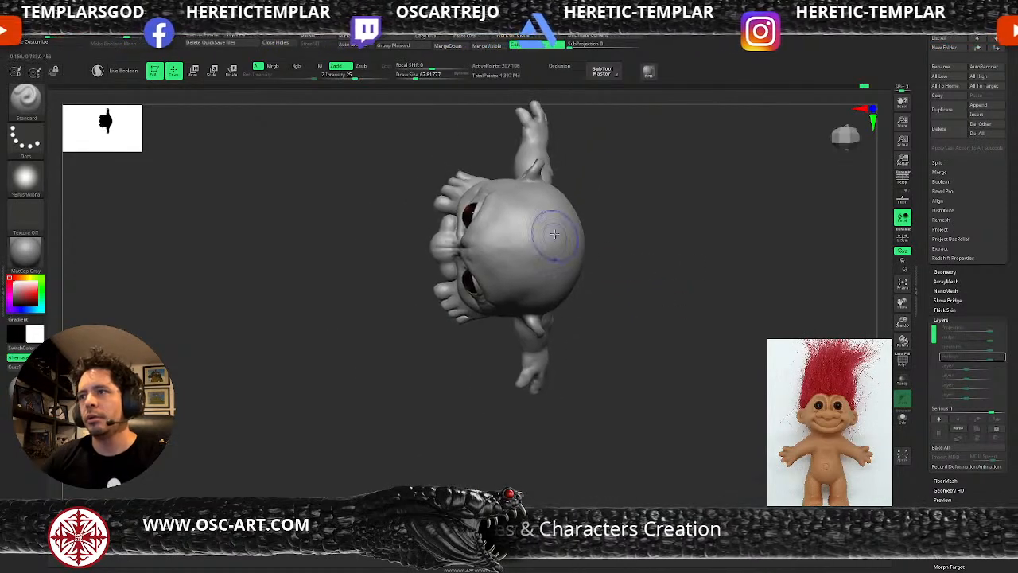
{"action": "key", "text": "shift+f"}
{"action": "key", "text": "shift+d"}
{"action": "key", "text": "shift+d"}
{"action": "right_click_drag", "start_coordinate": [557, 241], "coordinate": [543, 183], "text": "ctrl"}
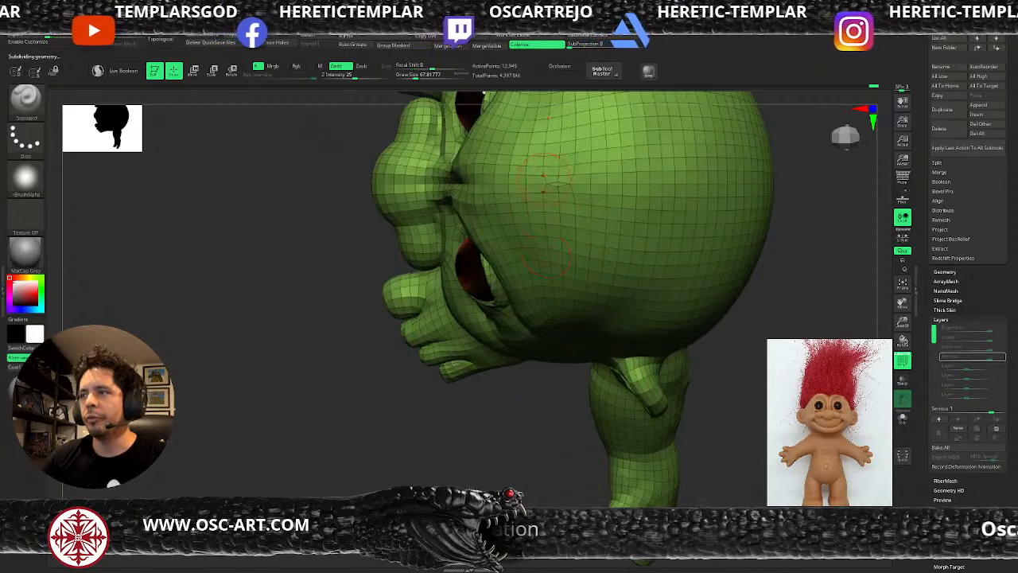
{"action": "left_click_drag", "start_coordinate": [291, 331], "coordinate": [312, 320], "text": "alt"}
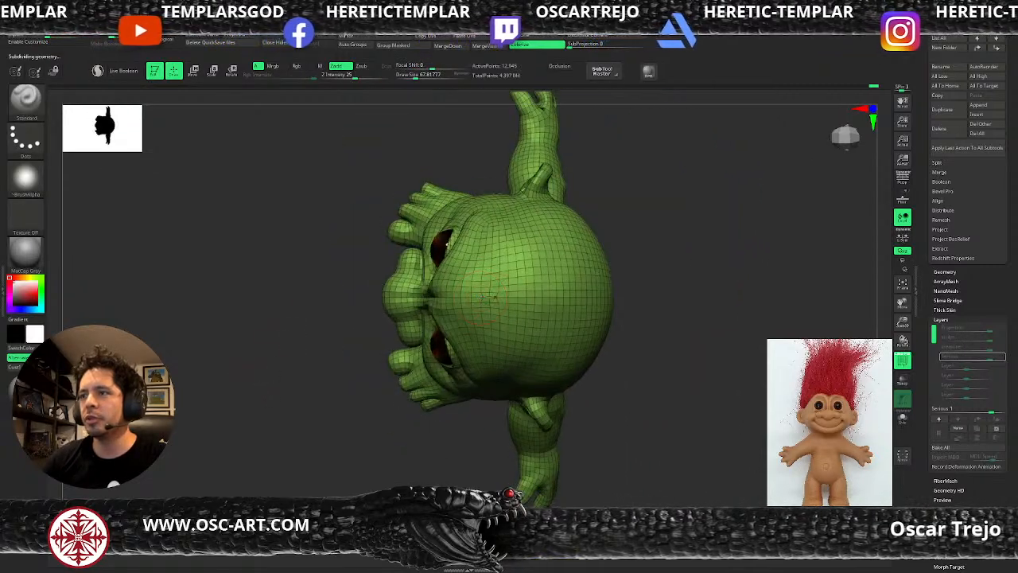
{"action": "left_click_drag", "start_coordinate": [649, 258], "coordinate": [609, 266], "text": "alt"}
{"action": "key", "text": "b"}
{"action": "key", "text": "m"}
{"action": "key", "text": "v"}
{"action": "key", "text": "s"}
{"action": "left_click_drag", "start_coordinate": [434, 221], "coordinate": [501, 202]}
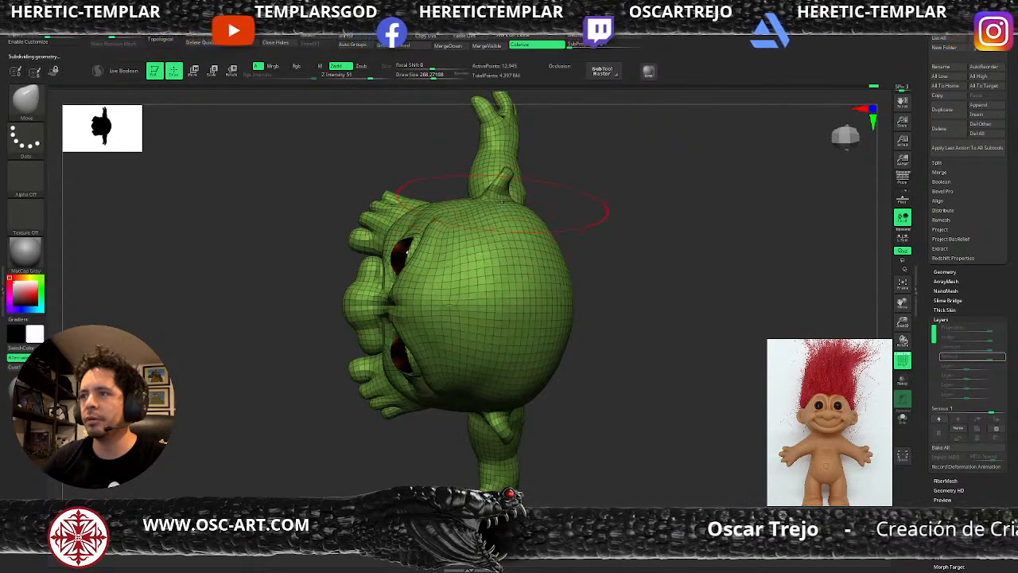
{"action": "left_click_drag", "start_coordinate": [411, 213], "coordinate": [411, 206]}
{"action": "key", "text": "ctrl+z"}
{"action": "left_click_drag", "start_coordinate": [318, 266], "coordinate": [295, 298], "text": "alt"}
{"action": "left_click_drag", "start_coordinate": [287, 318], "coordinate": [357, 323]}
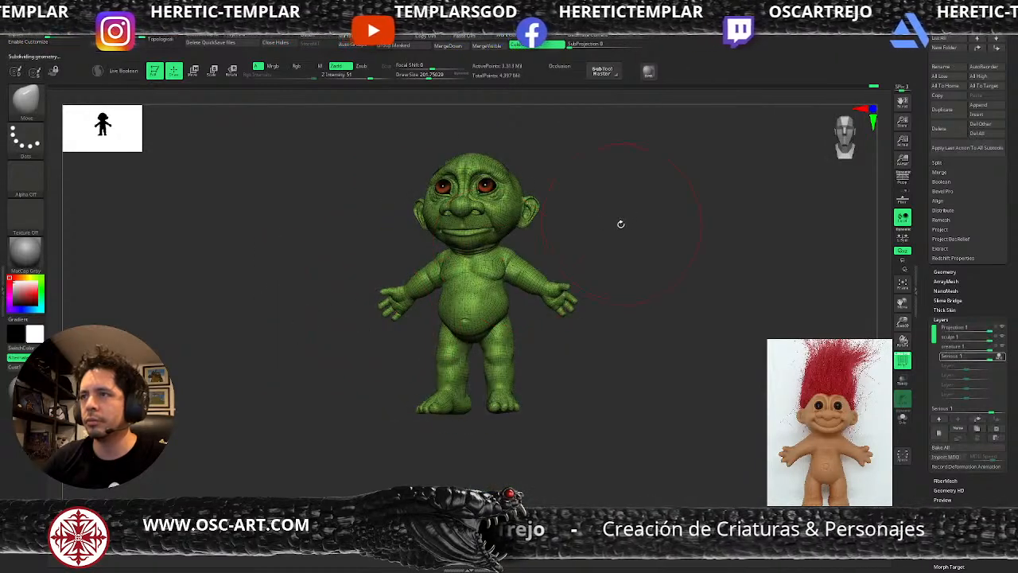
- Turn off the wireframe and push the side of the forehead inward at the temple with a smaller Move brush at a lower subdivision level
{"action": "key", "text": "shift+f"}
{"action": "mouse_move", "coordinate": [607, 191]}
{"action": "left_mouse_down", "text": "alt"}
{"action": "mouse_move", "coordinate": [708, 209]}
{"action": "mouse_move", "coordinate": [602, 225]}
{"action": "mouse_move", "coordinate": [594, 190]}
{"action": "left_mouse_up", "text": "alt"}
{"action": "key", "text": "shift+d"}
{"action": "key", "text": "shift+d"}
{"action": "key", "text": "shift+d"}
{"action": "key", "text": "s"}
{"action": "left_click_drag", "start_coordinate": [558, 222], "coordinate": [550, 222]}
{"action": "mouse_move", "coordinate": [556, 205]}
{"action": "left_mouse_down"}
{"action": "mouse_move", "coordinate": [575, 200]}
{"action": "mouse_move", "coordinate": [546, 206]}
{"action": "left_mouse_up"}
{"action": "key", "text": "shift+d"}
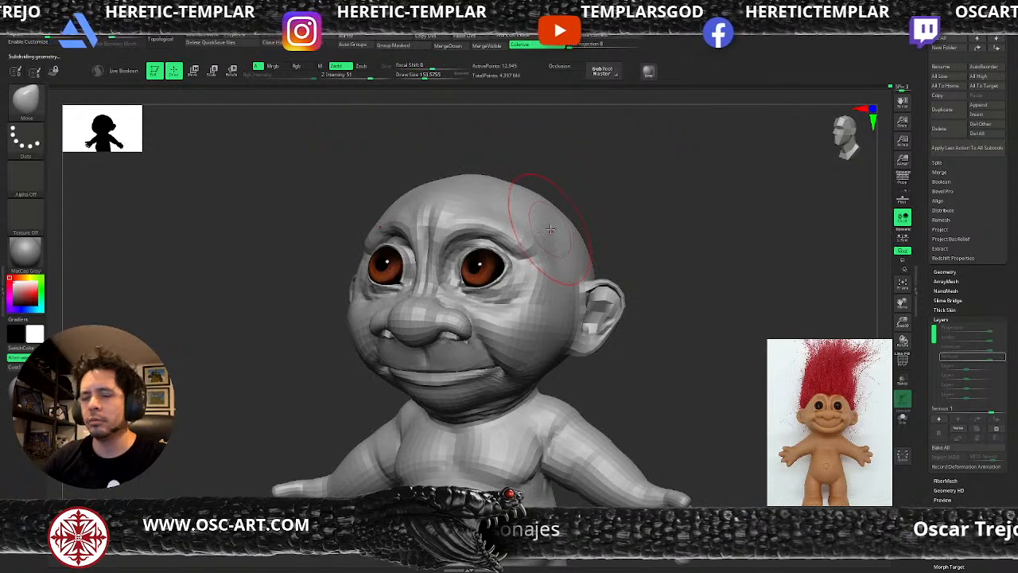
- Sculpt the temple plane beside the brow with ClayBuildup strokes and smooth the area
{"action": "key", "text": "b"}
{"action": "key", "text": "c"}
{"action": "key", "text": "b"}
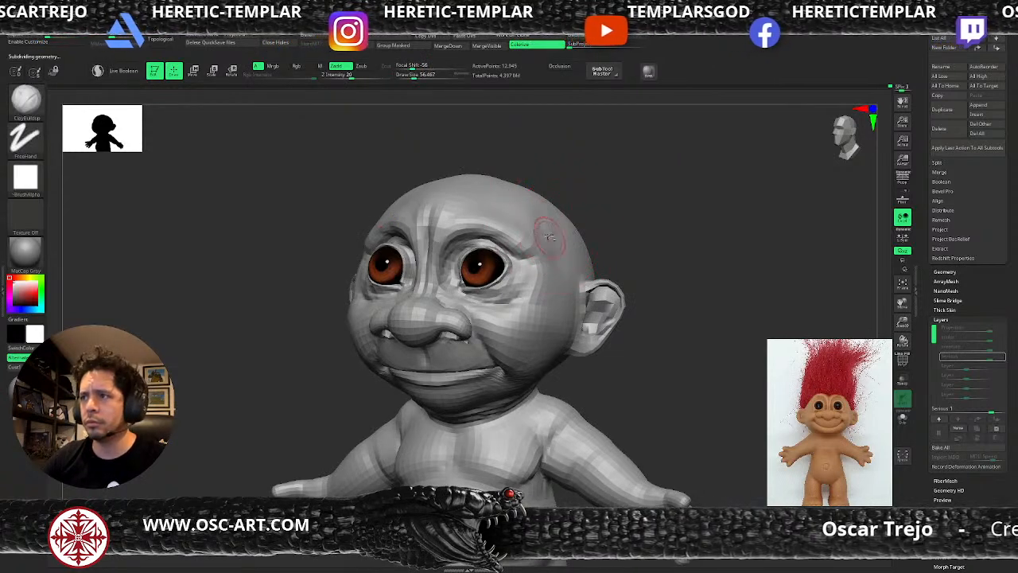
{"action": "key", "text": "s"}
{"action": "left_click_drag", "start_coordinate": [547, 210], "coordinate": [536, 235]}
{"action": "left_click_drag", "start_coordinate": [544, 216], "coordinate": [554, 244]}
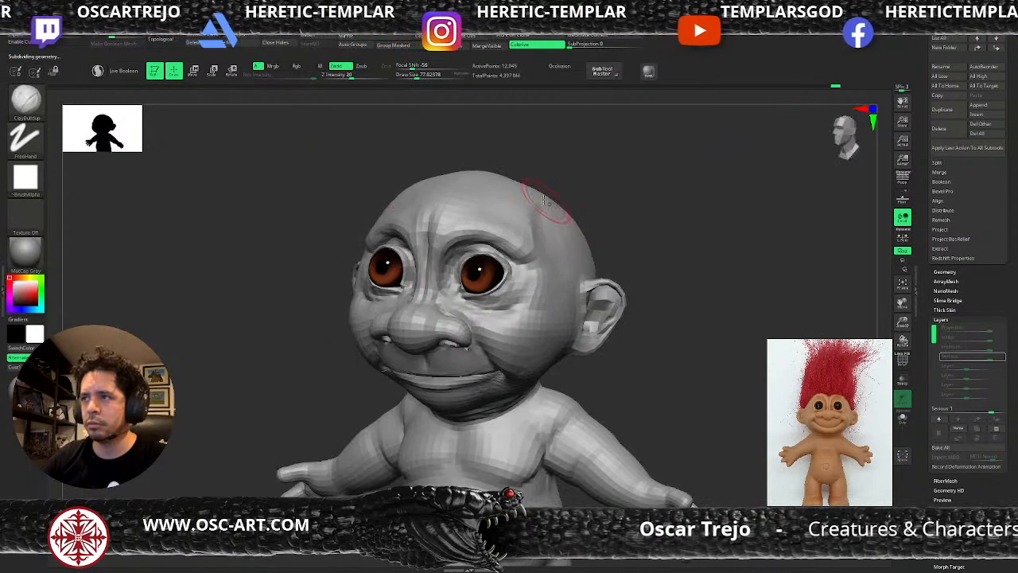
{"action": "key", "text": "d"}
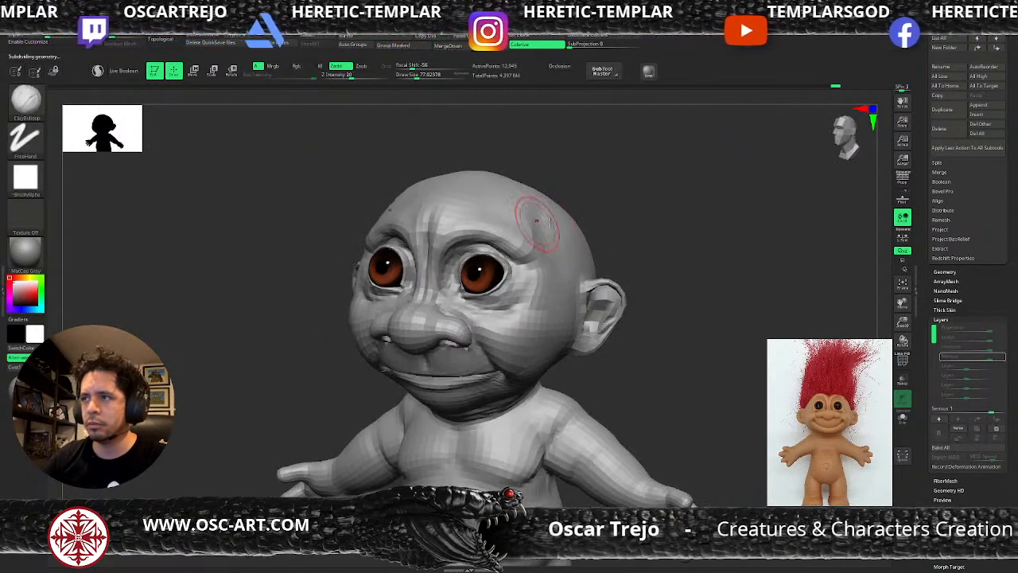
{"action": "key", "text": "shift"}
{"action": "mouse_move", "coordinate": [590, 208]}
{"action": "left_mouse_down", "text": "shift"}
{"action": "mouse_move", "coordinate": [604, 199]}
{"action": "mouse_move", "coordinate": [590, 196]}
{"action": "mouse_move", "coordinate": [599, 188]}
{"action": "mouse_move", "coordinate": [570, 179]}
{"action": "mouse_move", "coordinate": [581, 220]}
{"action": "left_mouse_up", "text": "shift"}
{"action": "key", "text": "shift"}
- Adjust the upper head's outline with the Move brush and return to the highest subdivision level
{"action": "key", "text": "shift+d"}
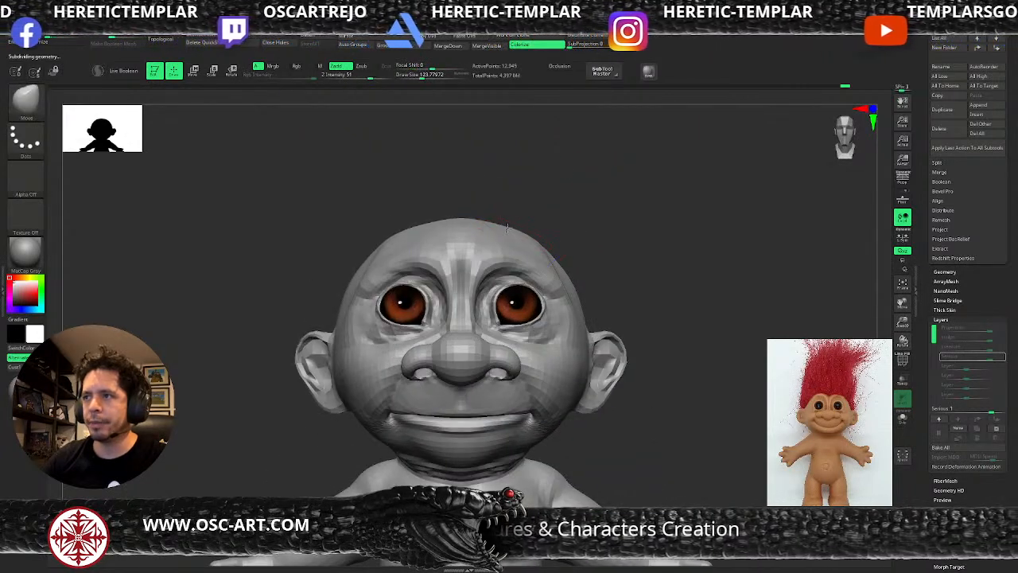
{"action": "left_click_drag", "start_coordinate": [571, 196], "coordinate": [518, 218]}
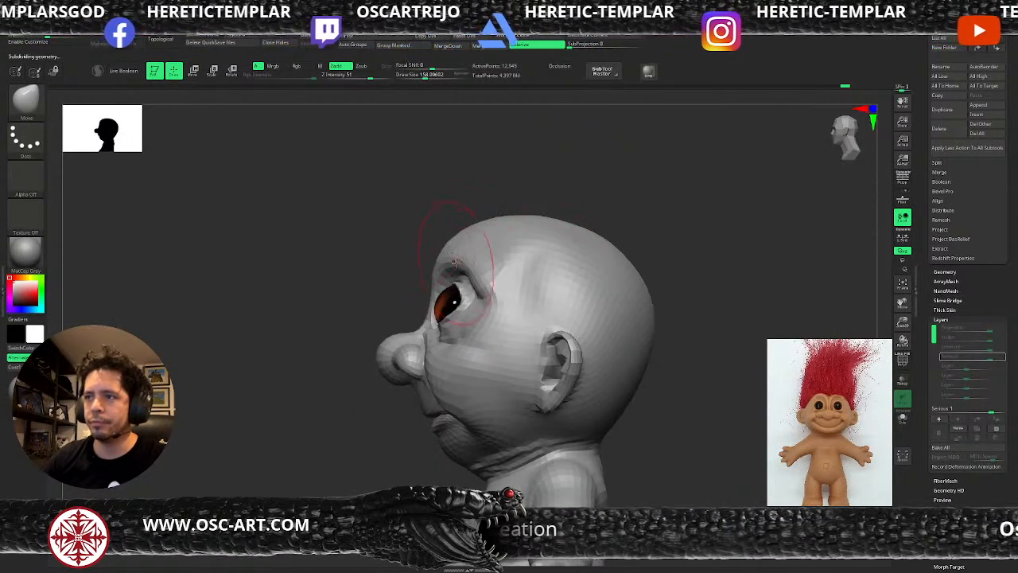
{"action": "key", "text": "f"}
{"action": "left_click_drag", "start_coordinate": [320, 284], "coordinate": [379, 296]}
{"action": "key", "text": "d"}
{"action": "key", "text": "d"}
{"action": "key", "text": "d"}
{"action": "left_click_drag", "start_coordinate": [642, 229], "coordinate": [685, 346], "text": "alt"}
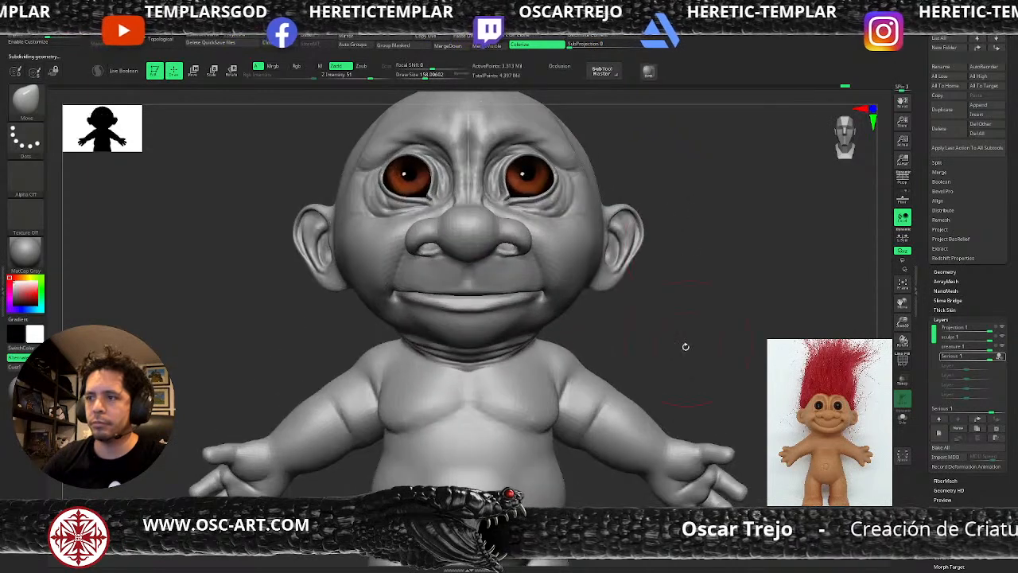
- Examine the whole figure and toggle the Serious layer off and on to compare the expressions
{"action": "left_click_drag", "start_coordinate": [629, 326], "coordinate": [569, 167], "text": "alt"}
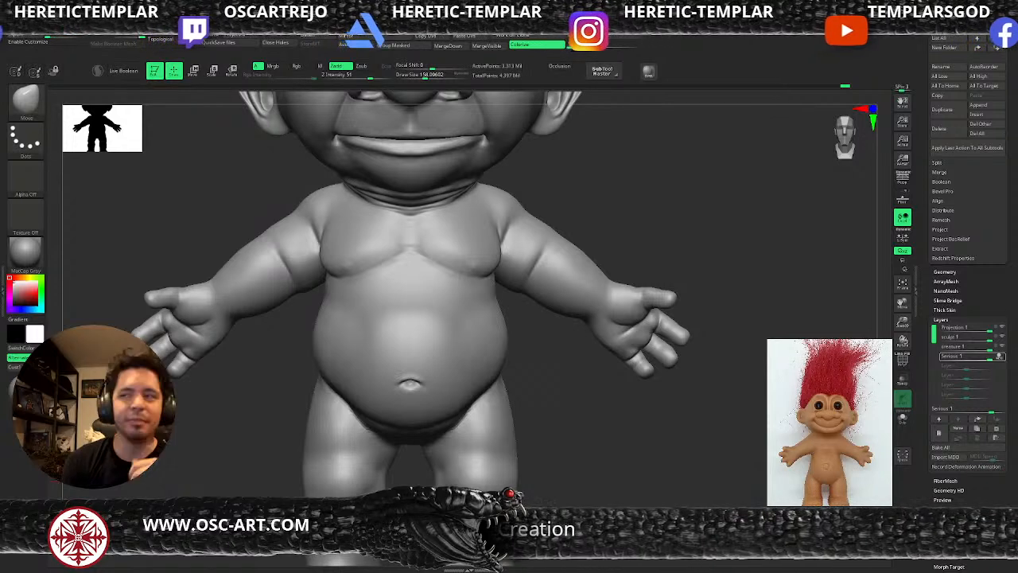
{"action": "left_click_drag", "start_coordinate": [644, 225], "coordinate": [618, 302], "text": "alt"}
{"action": "left_click_drag", "start_coordinate": [597, 264], "coordinate": [602, 287], "text": "alt"}
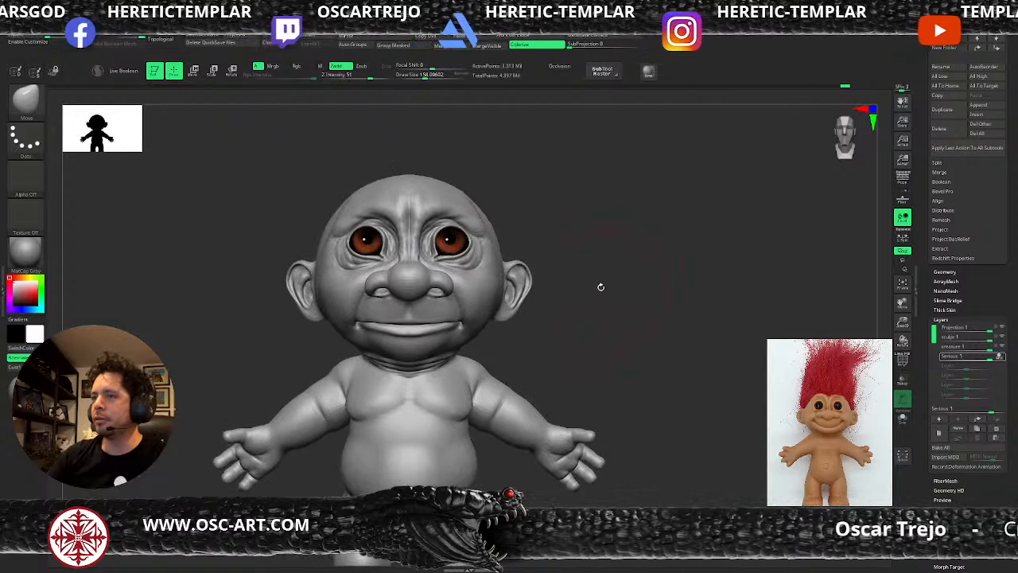
{"action": "left_click", "coordinate": [1000, 357]}
{"action": "left_click", "coordinate": [1000, 357]}
{"action": "left_click", "coordinate": [1000, 357]}
{"action": "left_click", "coordinate": [1000, 357]}
{"action": "left_click", "coordinate": [1000, 357]}
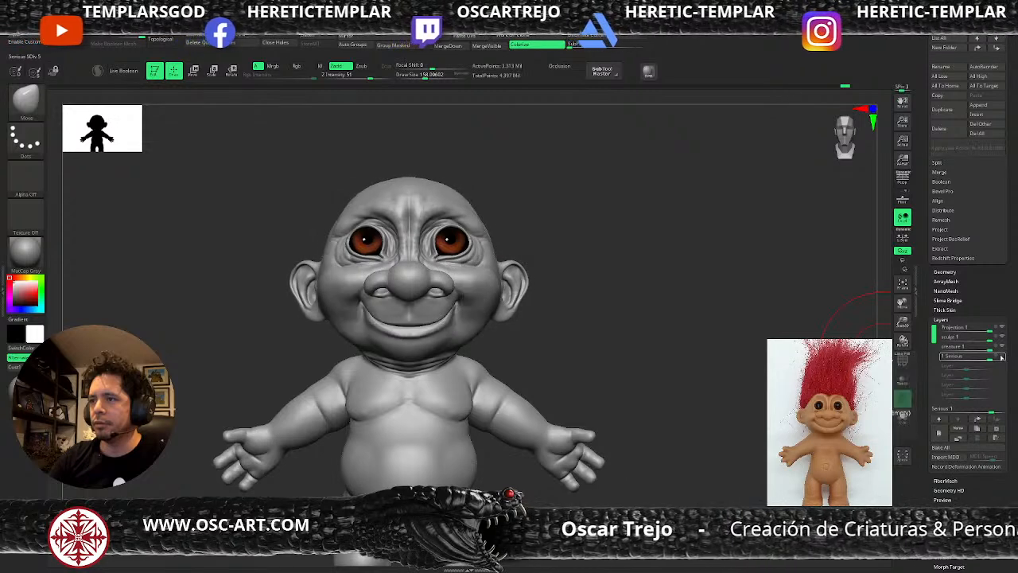
{"action": "left_click", "coordinate": [1000, 357]}
- Toggle the creature layer's visibility repeatedly to compare the sculpt with and without its creature details
{"action": "left_click", "coordinate": [1001, 348]}
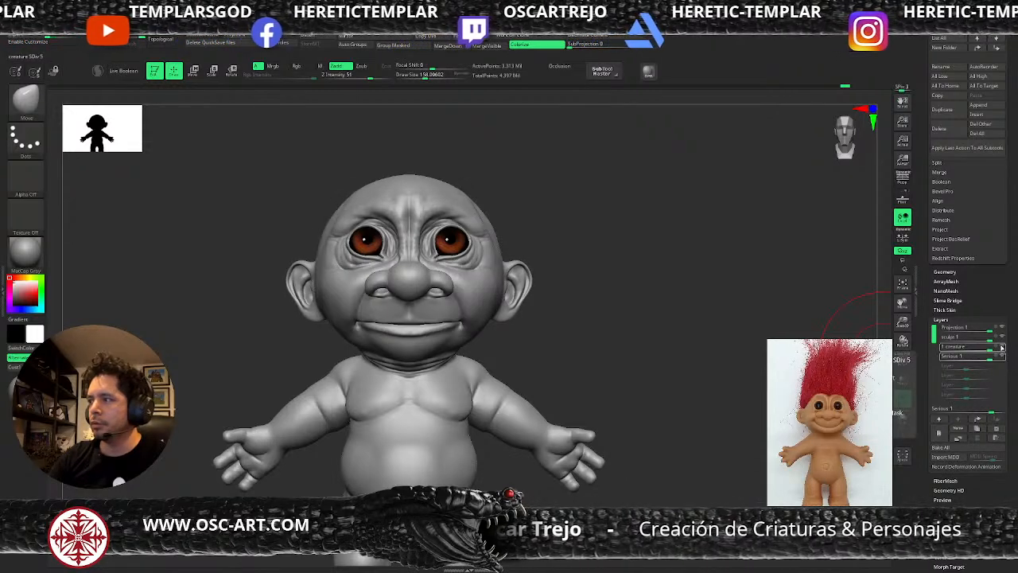
{"action": "left_click", "coordinate": [1002, 347]}
{"action": "left_click", "coordinate": [1001, 348]}
{"action": "left_click", "coordinate": [1001, 348]}
{"action": "left_click", "coordinate": [1001, 347]}
{"action": "left_click", "coordinate": [1001, 347]}
{"action": "left_click", "coordinate": [1001, 348]}
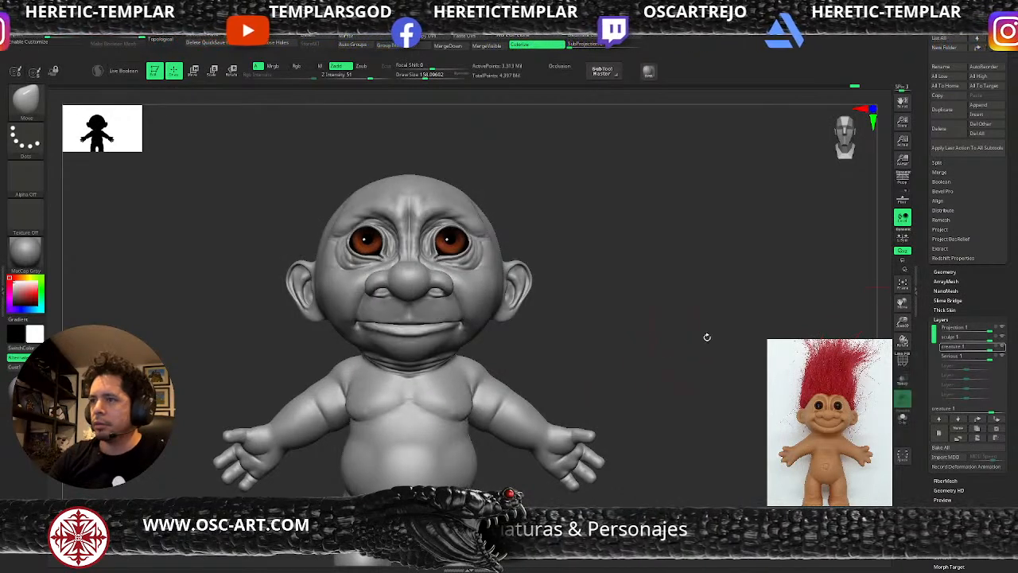
- Compare the figure with the creature and Serious layers both hidden, and show both layers again
{"action": "left_click", "coordinate": [1001, 355]}
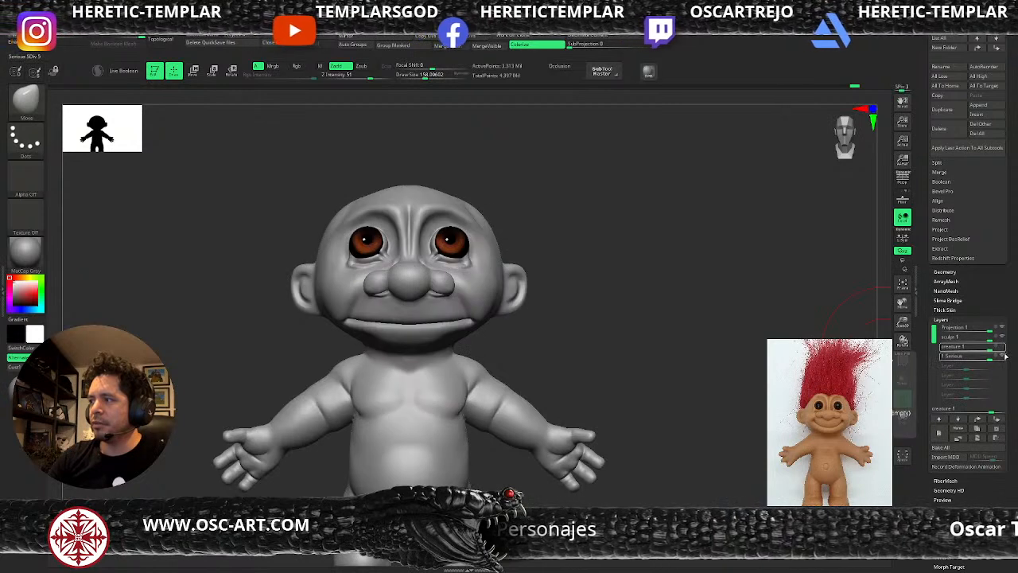
{"action": "left_click", "coordinate": [1003, 356]}
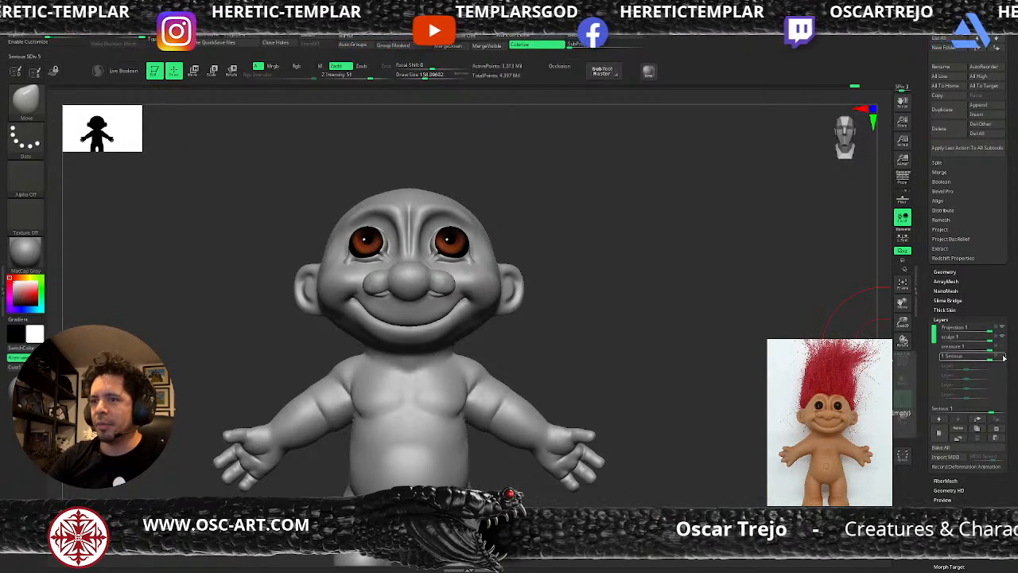
{"action": "left_click", "coordinate": [1003, 357]}
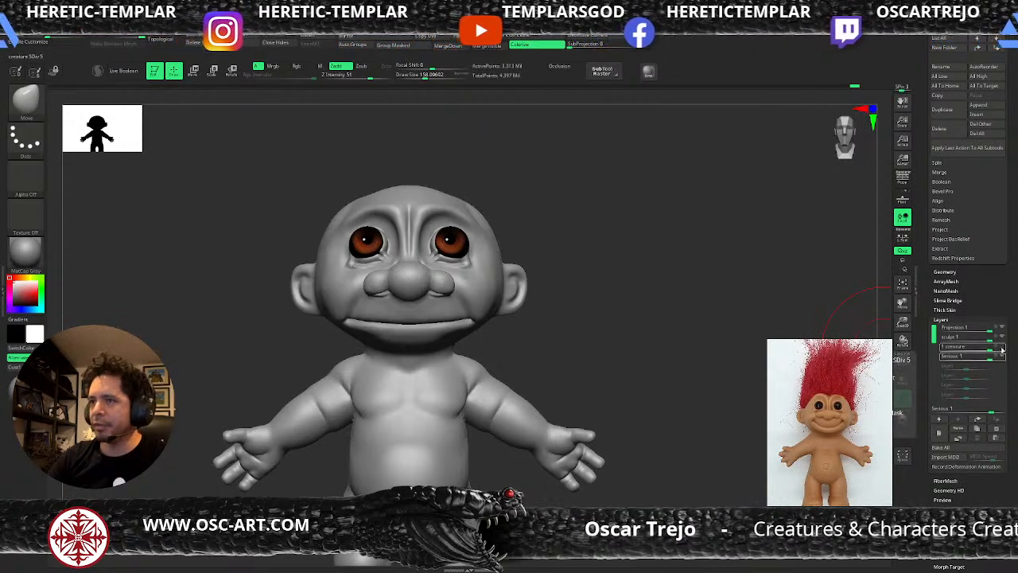
{"action": "left_click", "coordinate": [1002, 347]}
{"action": "left_click_drag", "start_coordinate": [640, 344], "coordinate": [662, 348], "text": "alt"}
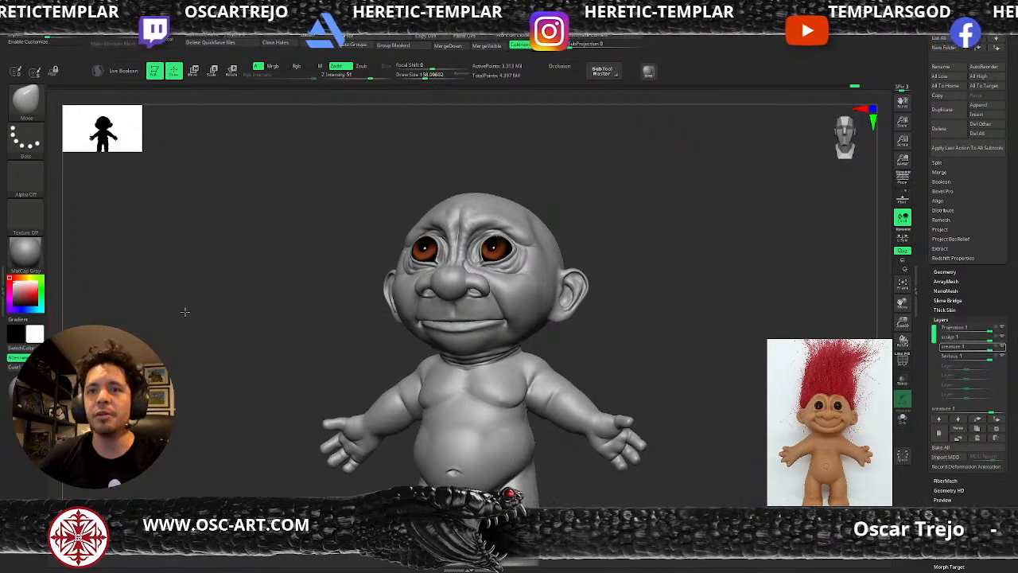
{"action": "left_click", "coordinate": [35, 252]}
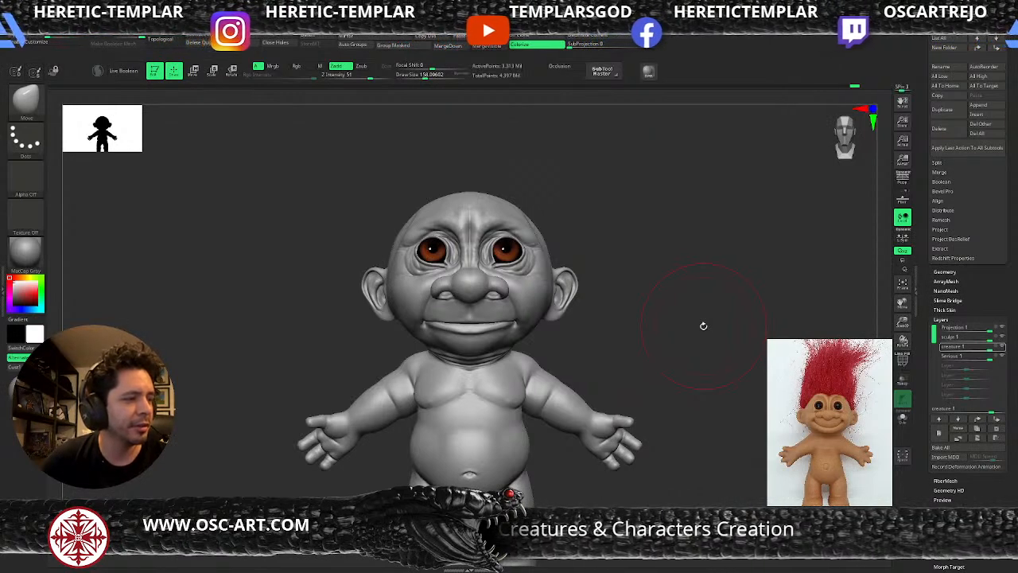
- Refine the brow fold beside the outer eye corner with a smaller Standard brush
{"action": "mouse_move", "coordinate": [602, 302]}
{"action": "left_mouse_down"}
{"action": "mouse_move", "coordinate": [659, 307]}
{"action": "mouse_move", "coordinate": [639, 241]}
{"action": "mouse_move", "coordinate": [605, 315]}
{"action": "mouse_move", "coordinate": [639, 364]}
{"action": "left_mouse_up"}
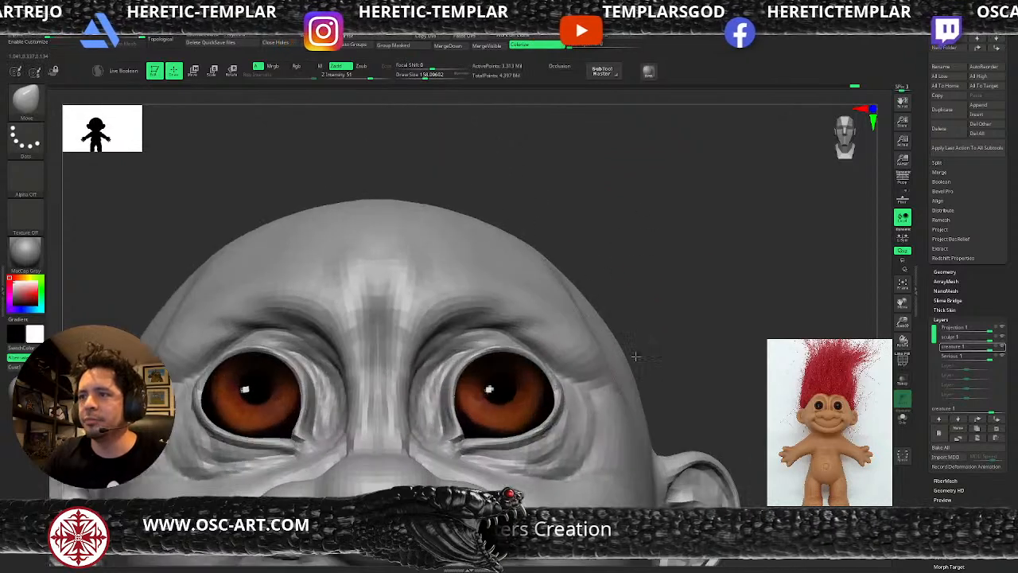
{"action": "key", "text": "b"}
{"action": "key", "text": "s"}
{"action": "key", "text": "t"}
{"action": "left_click_drag", "start_coordinate": [724, 395], "coordinate": [682, 346], "text": "alt"}
{"action": "key", "text": "s"}
{"action": "left_click_drag", "start_coordinate": [541, 316], "coordinate": [526, 316]}
{"action": "left_click_drag", "start_coordinate": [637, 278], "coordinate": [601, 282]}
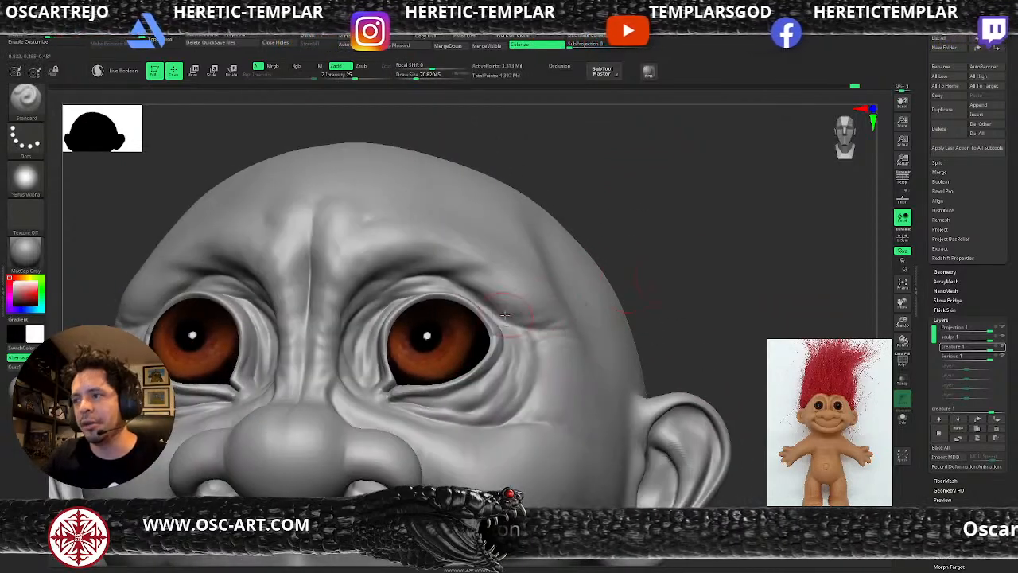
- Adjust the upper eyelid fold at the outer eye corner with the Move brush and drop two subdivision levels
{"action": "key", "text": "b"}
{"action": "key", "text": "m"}
{"action": "key", "text": "v"}
{"action": "key", "text": "s"}
{"action": "left_click_drag", "start_coordinate": [515, 322], "coordinate": [511, 321]}
{"action": "key", "text": "shift+d"}
{"action": "key", "text": "shift+d"}
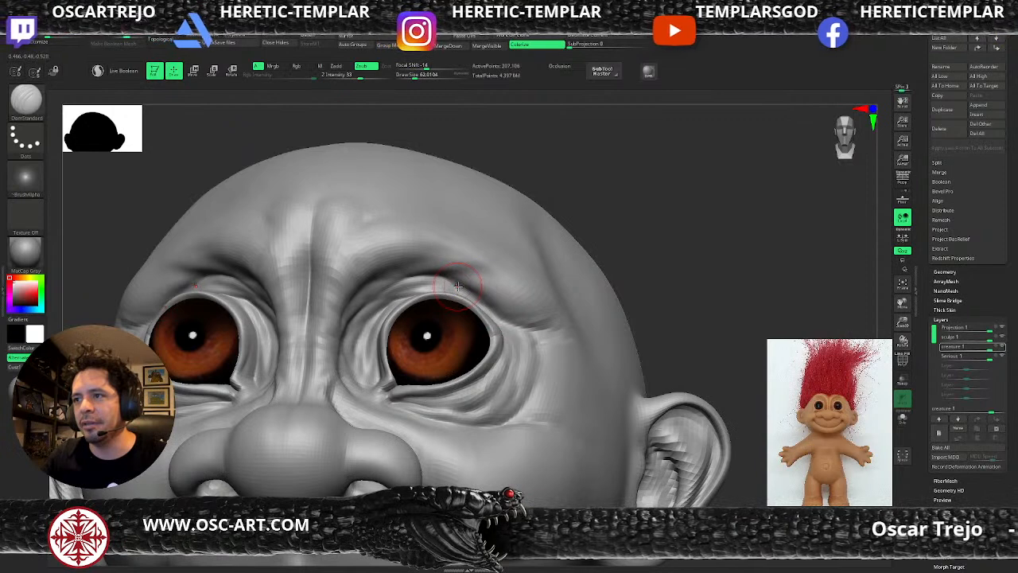
- Raise the troll mesh by two subdivision levels and switch on recording for the selected sculpt layer
{"action": "left_click", "coordinate": [471, 293]}
{"action": "key", "text": "d"}
{"action": "key", "text": "d"}
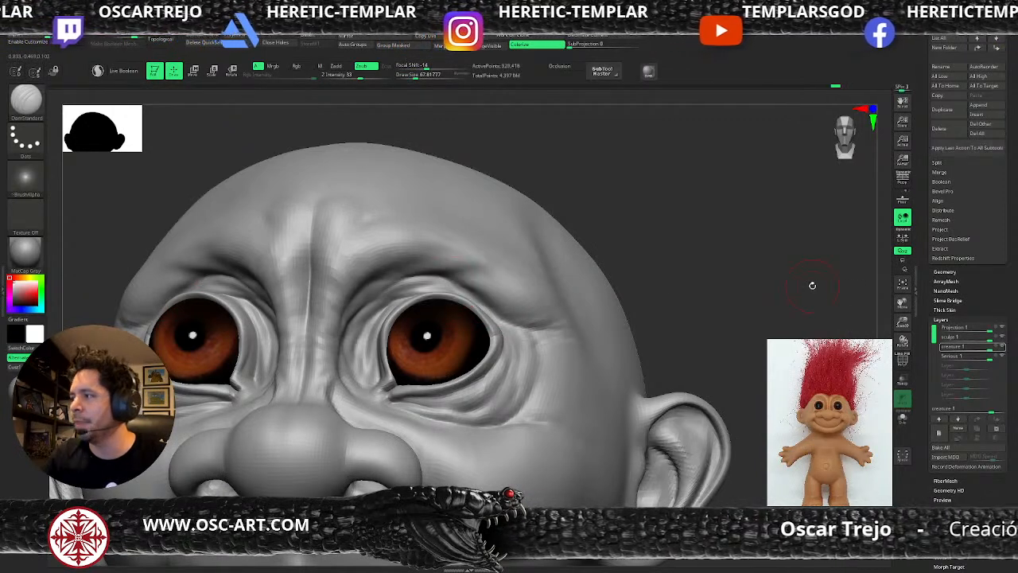
{"action": "left_click", "coordinate": [997, 346]}
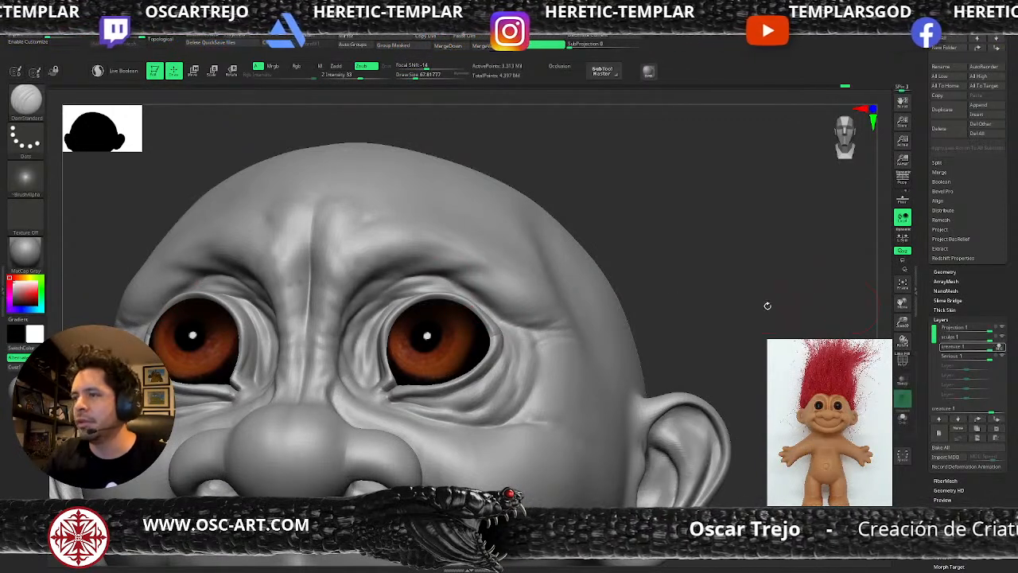
- Step down and back up through the mesh's subdivision levels and turn off Colorize for it
{"action": "key", "text": "shift+d"}
{"action": "key", "text": "shift+d"}
{"action": "key", "text": "shift+d"}
{"action": "key", "text": "d"}
{"action": "key", "text": "d"}
{"action": "key", "text": "d"}
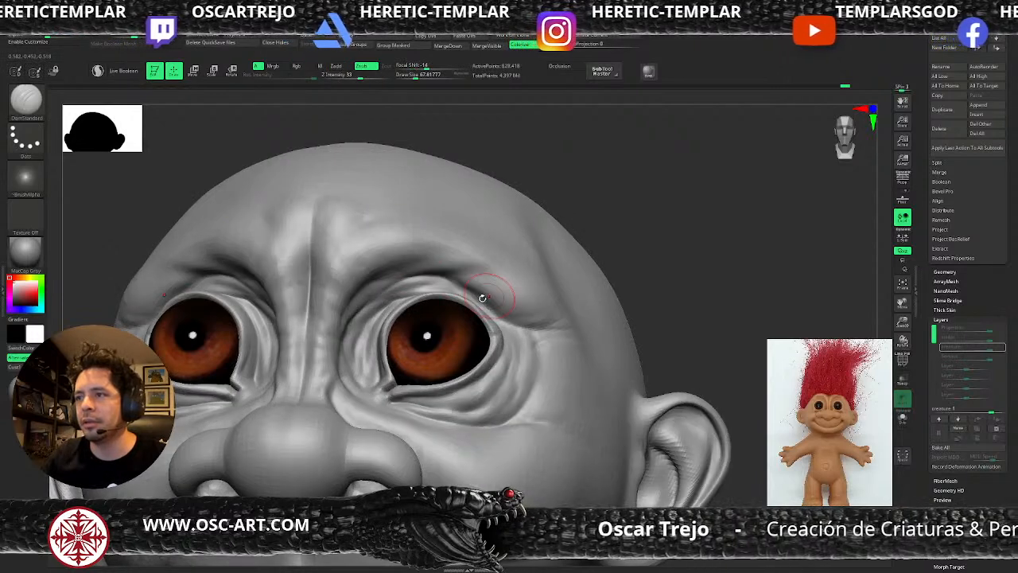
{"action": "left_click", "coordinate": [526, 49]}
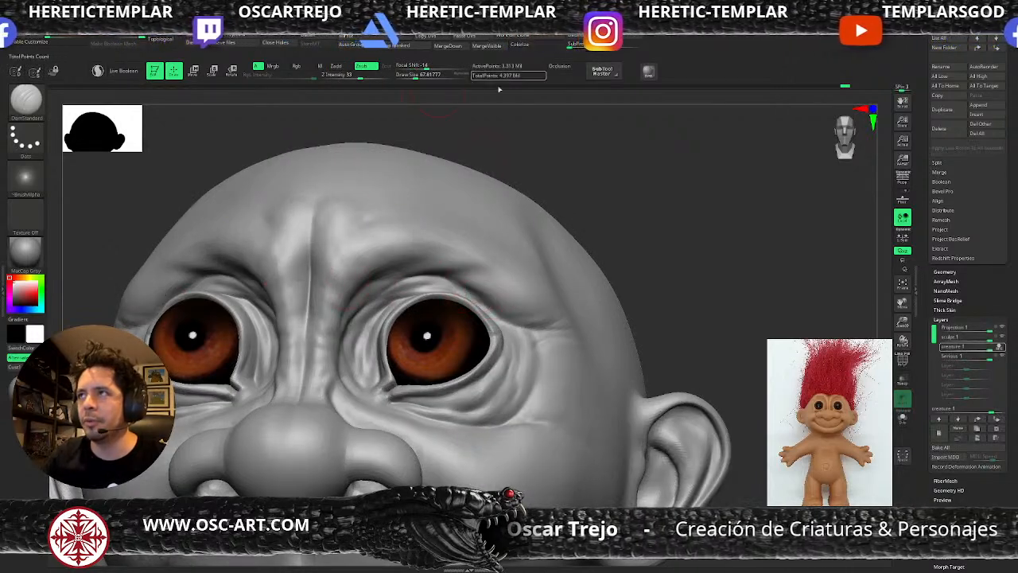
- Refine the folds of the upper eyelid with a smaller DamStandard brush and light smoothing, working between the upper subdivision levels
{"action": "key", "text": "s"}
{"action": "left_click", "coordinate": [451, 289]}
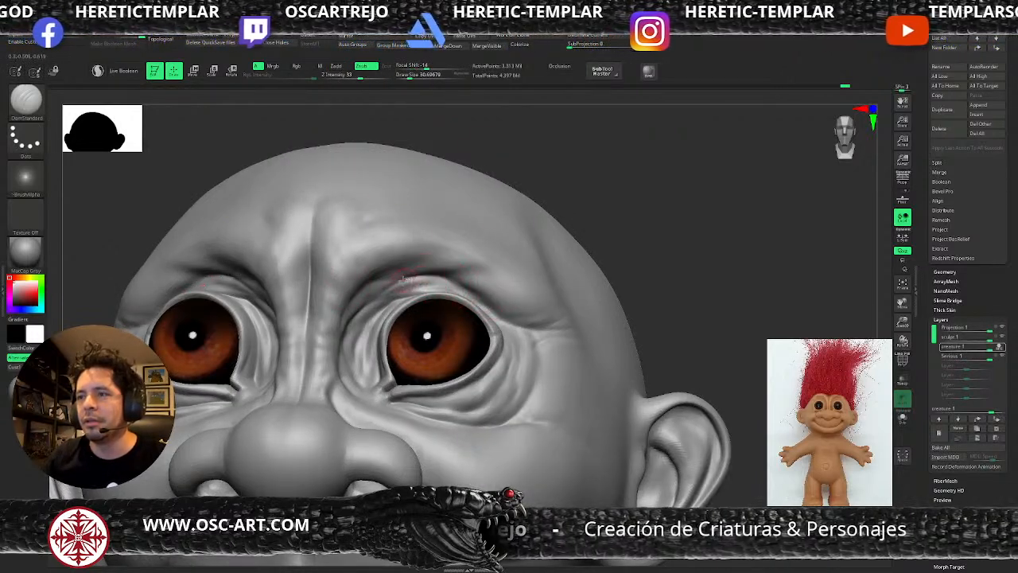
{"action": "key", "text": "ctrl"}
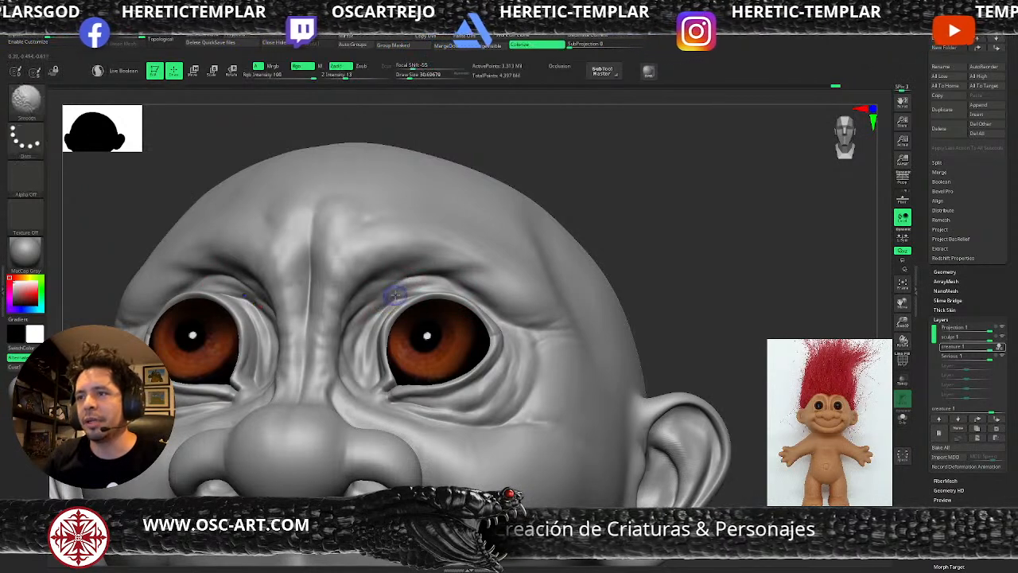
{"action": "key", "text": "shift+d"}
{"action": "key", "text": "d"}
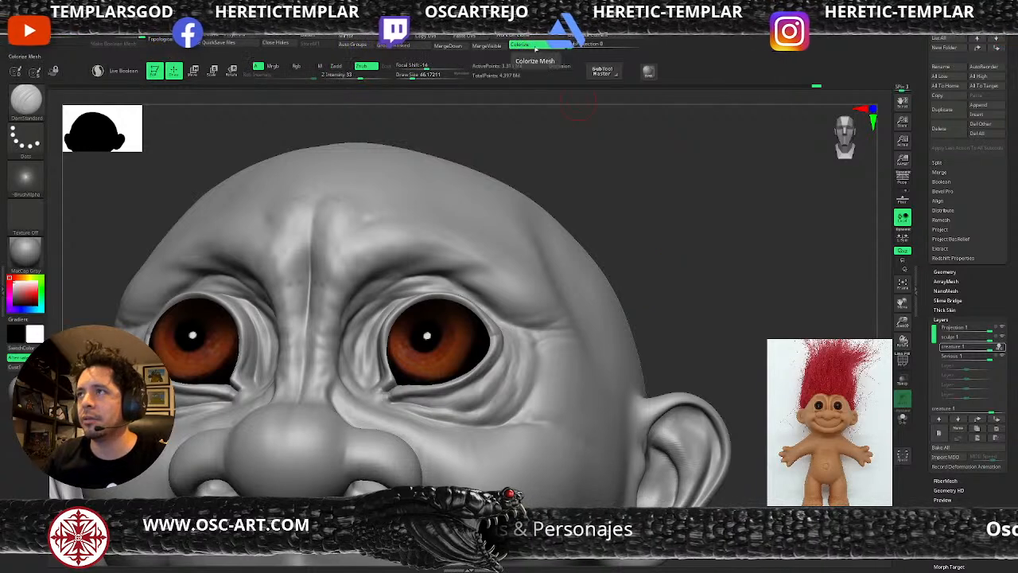
{"action": "key", "text": "shift+d"}
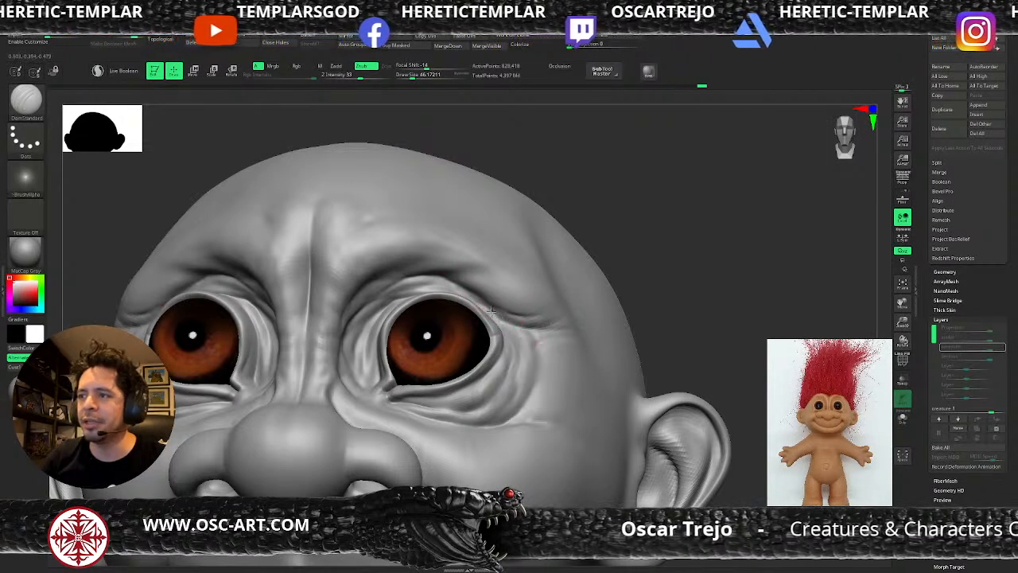
- Select the Standard brush and set its Draw Size to about 33 for the folds between the eyes
{"action": "key", "text": "b"}
{"action": "key", "text": "s"}
{"action": "key", "text": "t"}
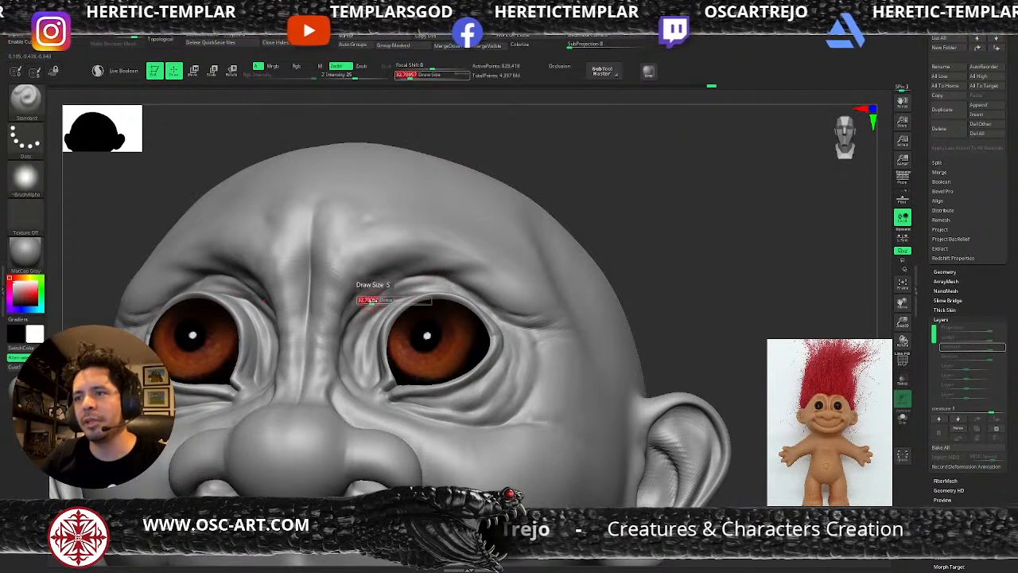
{"action": "key", "text": "ctrl+d"}
{"action": "left_click_drag", "start_coordinate": [694, 293], "coordinate": [656, 348], "text": "alt"}
{"action": "key", "text": "shift+d"}
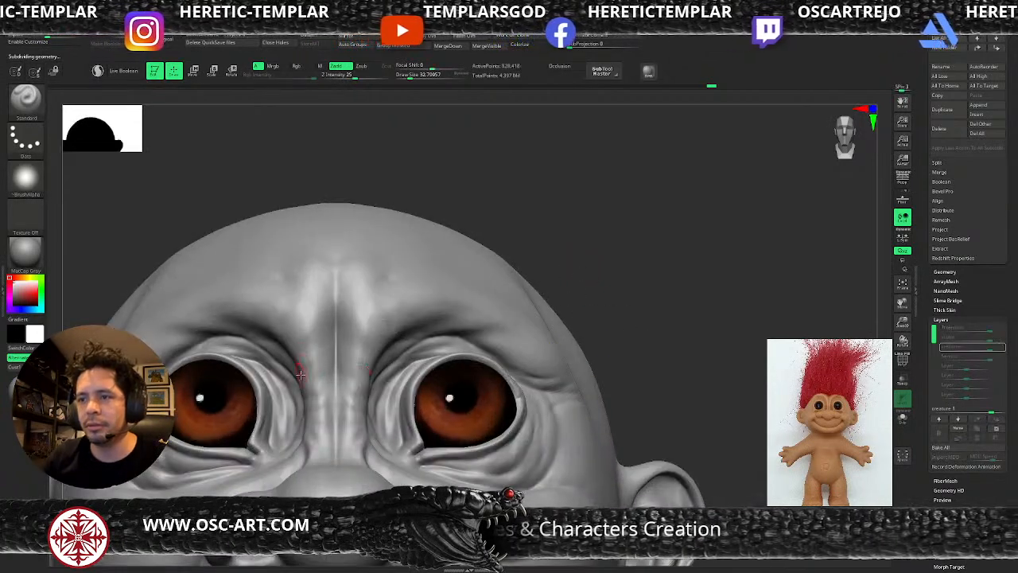
- Carve fine horizontal creases across the bridge of the nose with the DamStandard brush and soften them
{"action": "key", "text": "b"}
{"action": "key", "text": "d"}
{"action": "key", "text": "s"}
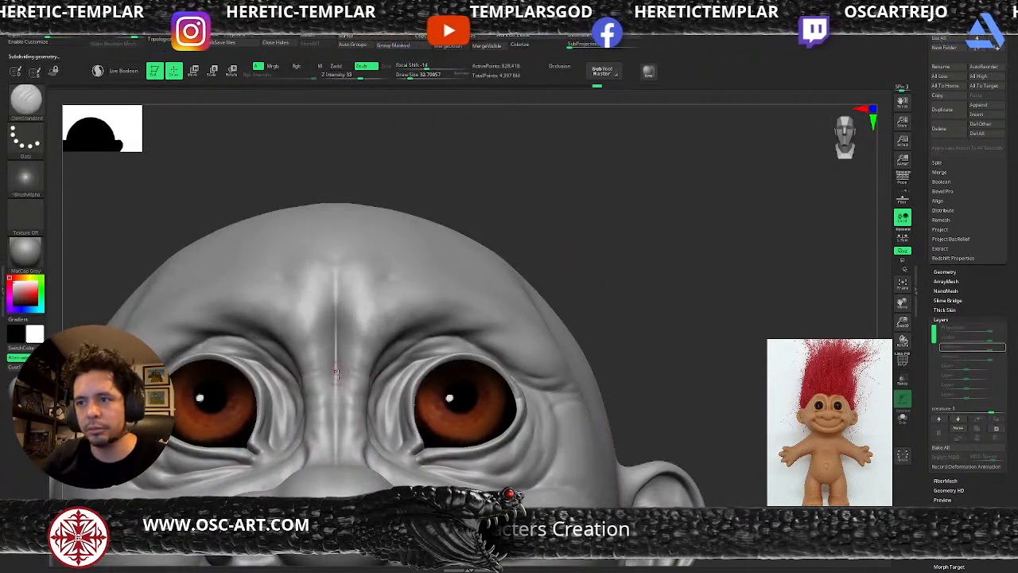
{"action": "mouse_move", "coordinate": [316, 390]}
{"action": "left_mouse_down"}
{"action": "mouse_move", "coordinate": [370, 394]}
{"action": "mouse_move", "coordinate": [360, 390]}
{"action": "left_mouse_up"}
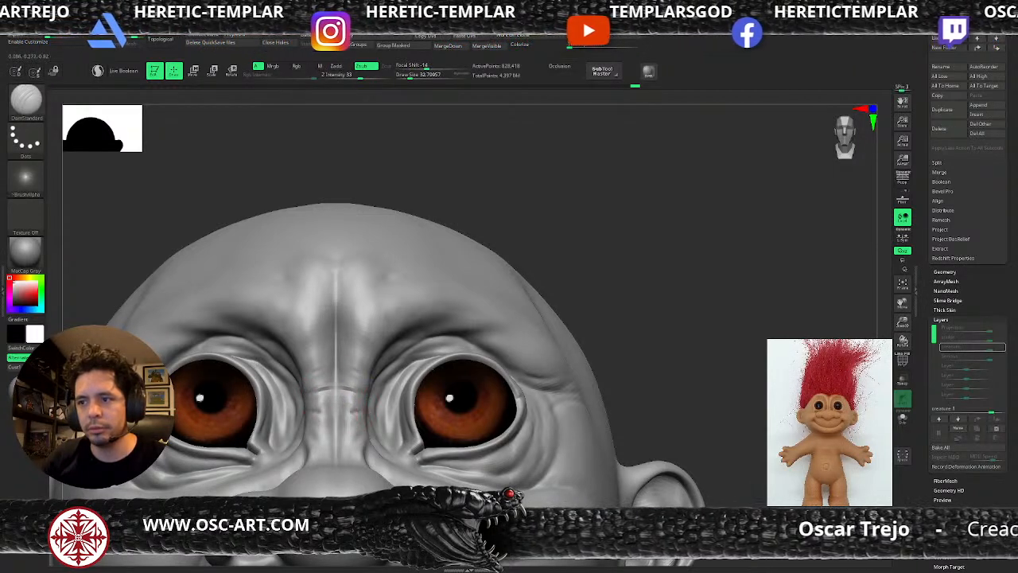
{"action": "key", "text": "shift"}
{"action": "left_click_drag", "start_coordinate": [352, 425], "coordinate": [369, 423], "text": "shift"}
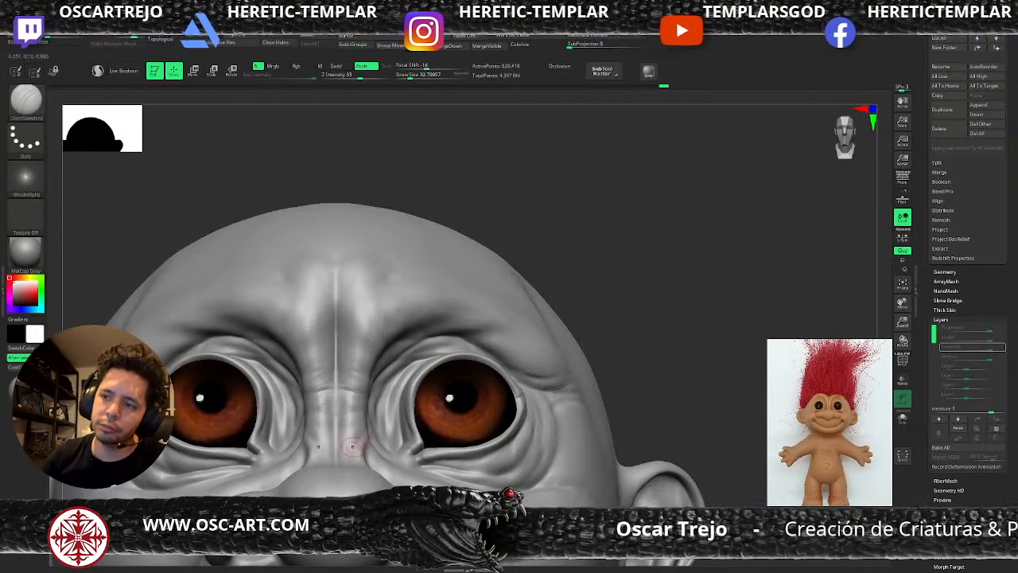
{"action": "key", "text": "shift"}
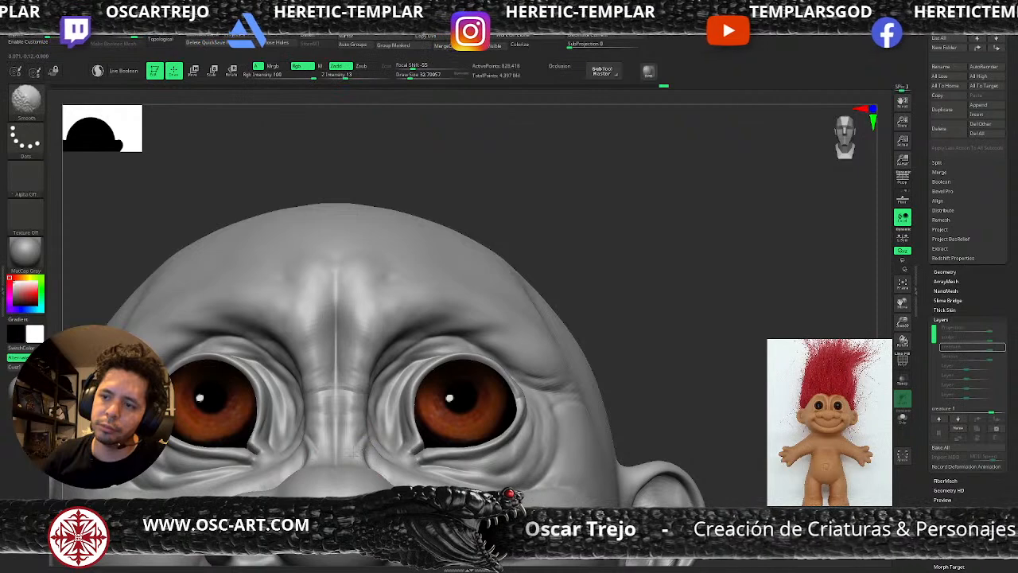
- Carve wrinkles from the nose bridge toward the inner eye socket, undoing the last smoothing stroke
{"action": "mouse_move", "coordinate": [663, 350]}
{"action": "left_mouse_down", "text": "alt"}
{"action": "mouse_move", "coordinate": [598, 327]}
{"action": "mouse_move", "coordinate": [572, 260]}
{"action": "mouse_move", "coordinate": [612, 284]}
{"action": "left_mouse_up", "text": "alt"}
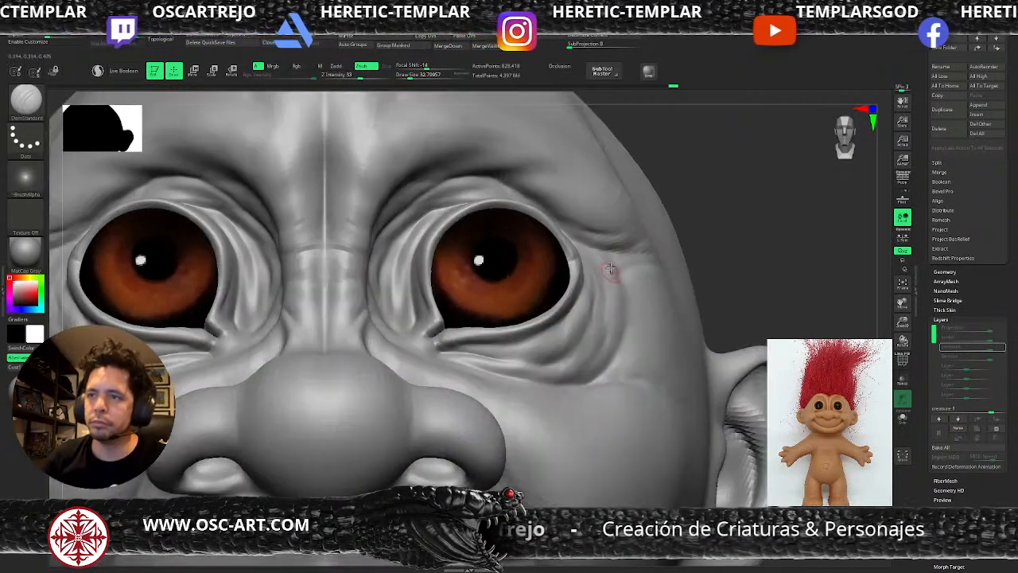
{"action": "left_click_drag", "start_coordinate": [707, 197], "coordinate": [541, 247]}
{"action": "left_click_drag", "start_coordinate": [401, 305], "coordinate": [404, 304]}
{"action": "left_click_drag", "start_coordinate": [364, 270], "coordinate": [414, 279]}
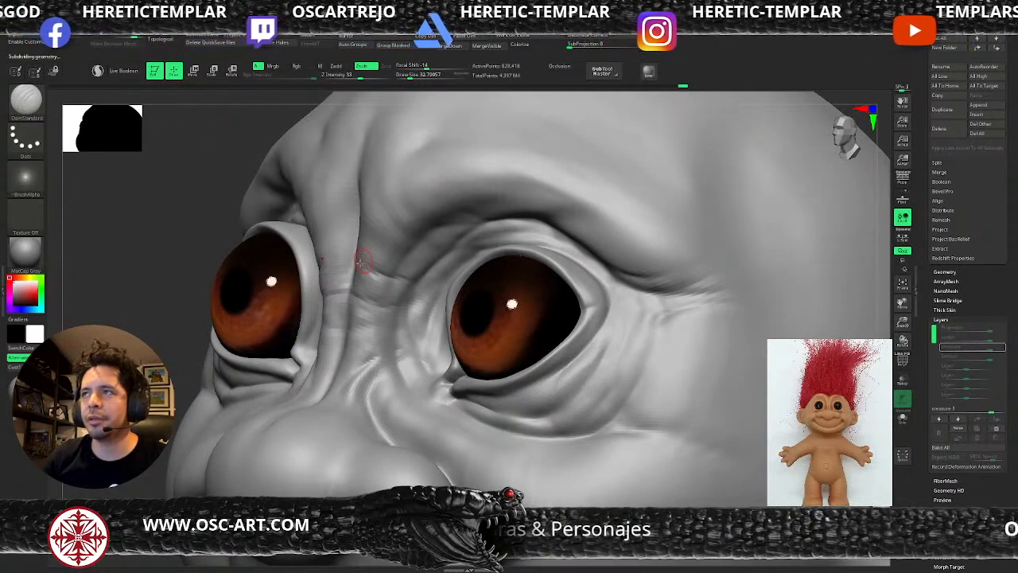
{"action": "mouse_move", "coordinate": [363, 265]}
{"action": "left_mouse_down", "text": "shift"}
{"action": "mouse_move", "coordinate": [392, 307]}
{"action": "mouse_move", "coordinate": [435, 292]}
{"action": "mouse_move", "coordinate": [385, 337]}
{"action": "mouse_move", "coordinate": [384, 319]}
{"action": "mouse_move", "coordinate": [345, 319]}
{"action": "left_mouse_up", "text": "shift"}
{"action": "key", "text": "ctrl+z"}
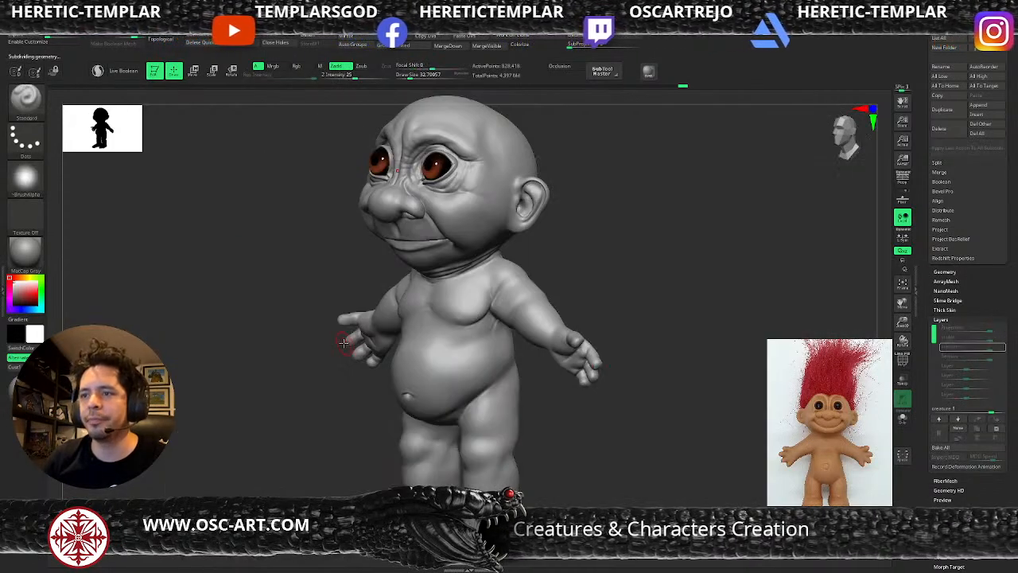
- Build up the upper lip's edge along the mouth line with the ClayBuildup brush at a Draw Size of about 54
{"action": "key", "text": "f"}
{"action": "left_click_drag", "start_coordinate": [294, 335], "coordinate": [291, 359]}
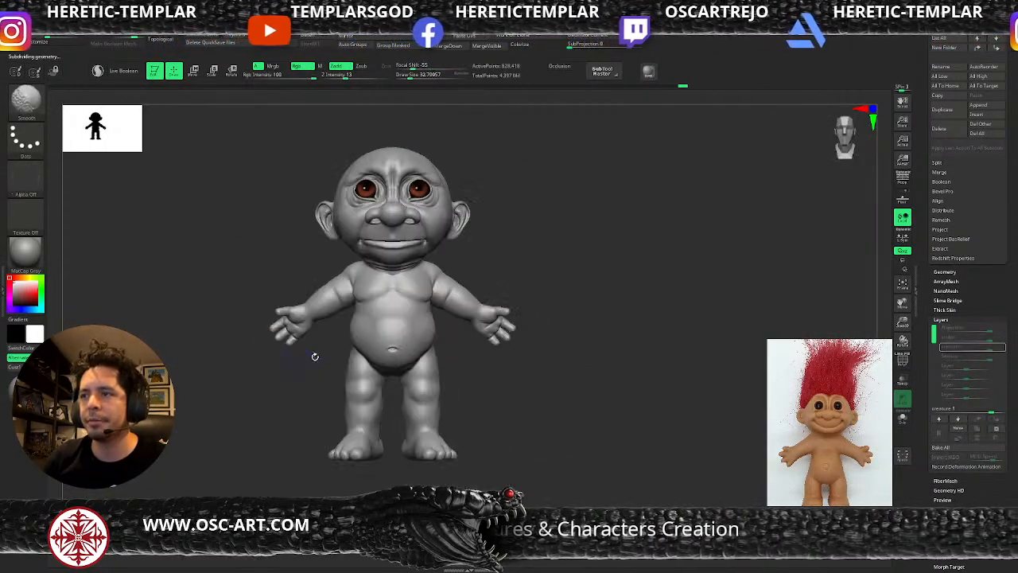
{"action": "key", "text": "f"}
{"action": "left_click_drag", "start_coordinate": [573, 278], "coordinate": [592, 383], "text": "alt"}
{"action": "key", "text": "b"}
{"action": "key", "text": "c"}
{"action": "key", "text": "b"}
{"action": "left_click_drag", "start_coordinate": [652, 438], "coordinate": [673, 327], "text": "alt"}
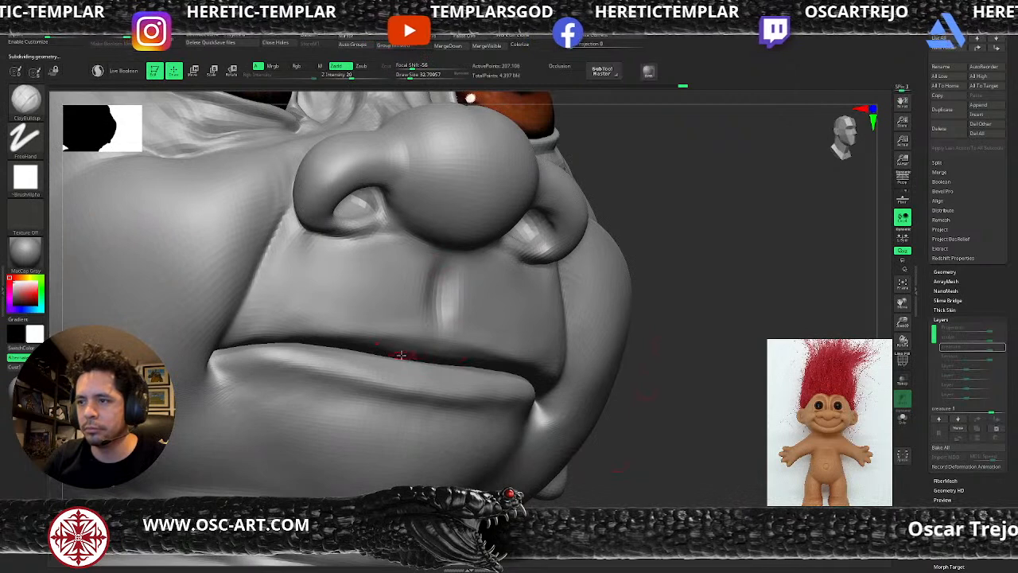
{"action": "key", "text": "s"}
{"action": "left_click_drag", "start_coordinate": [430, 346], "coordinate": [426, 346]}
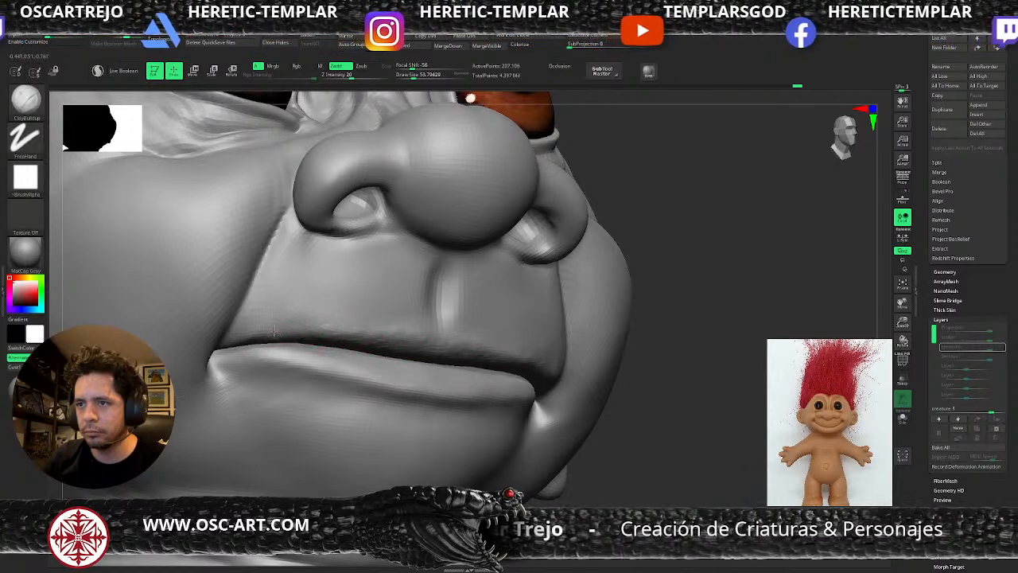
{"action": "left_click_drag", "start_coordinate": [311, 330], "coordinate": [394, 354]}
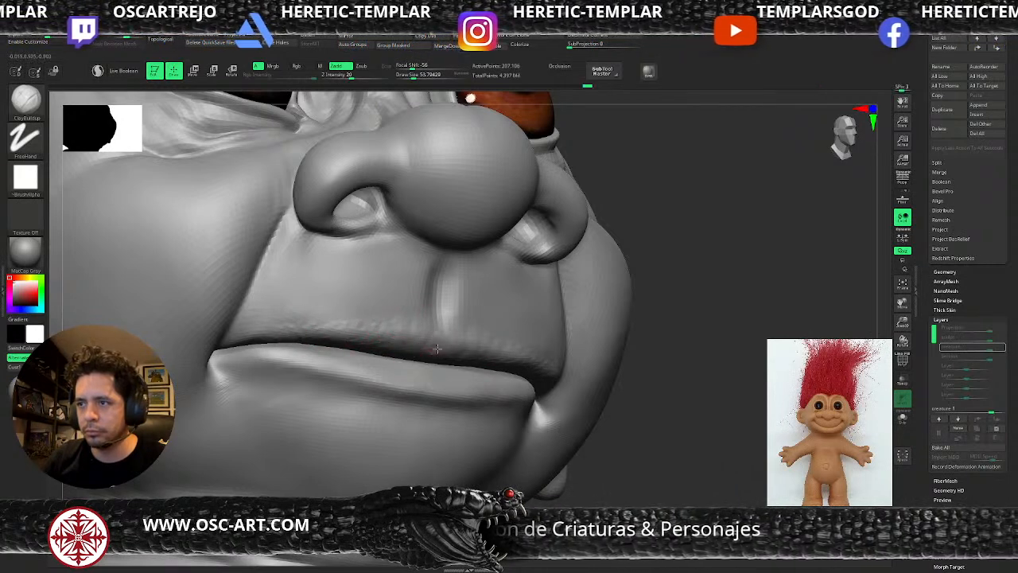
- Cut fine creases into the upper lip with the DamStandard brush at a higher subdivision level and soften them
{"action": "key", "text": "b"}
{"action": "key", "text": "d"}
{"action": "key", "text": "s"}
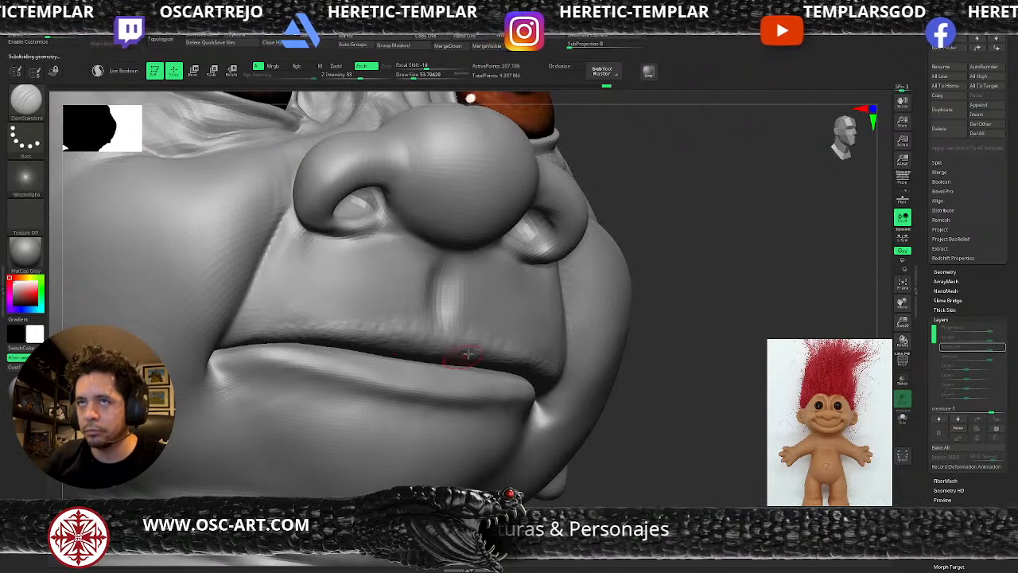
{"action": "key", "text": "ctrl+d"}
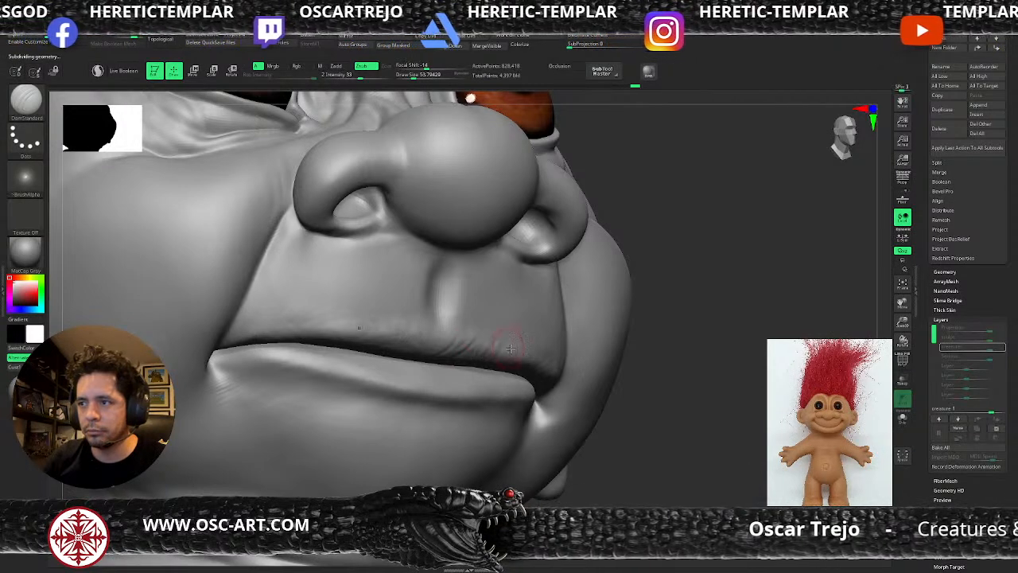
{"action": "key", "text": "shift"}
{"action": "left_click_drag", "start_coordinate": [441, 342], "coordinate": [434, 341], "text": "shift"}
{"action": "left_click_drag", "start_coordinate": [319, 335], "coordinate": [315, 338]}
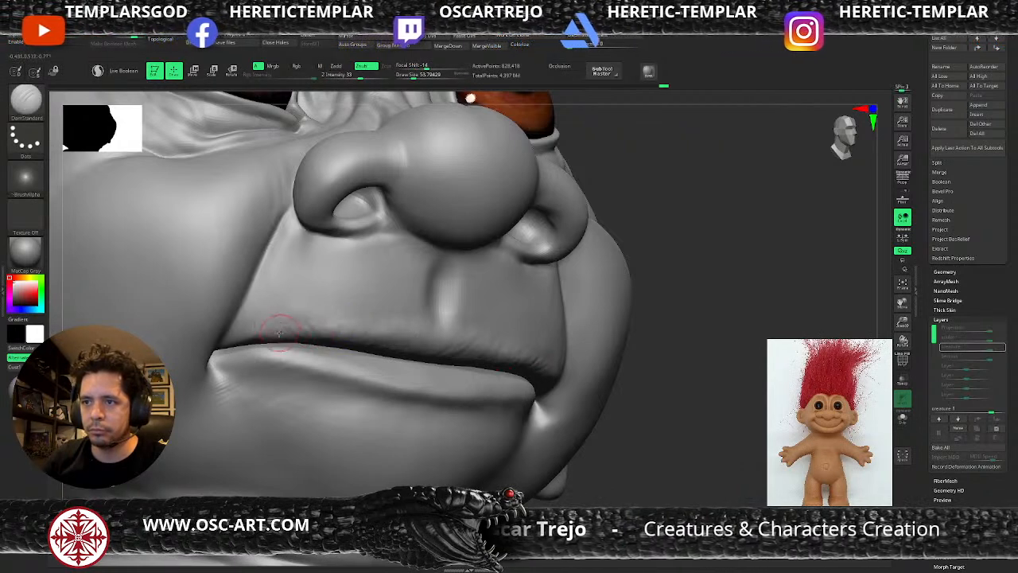
{"action": "key", "text": "shift"}
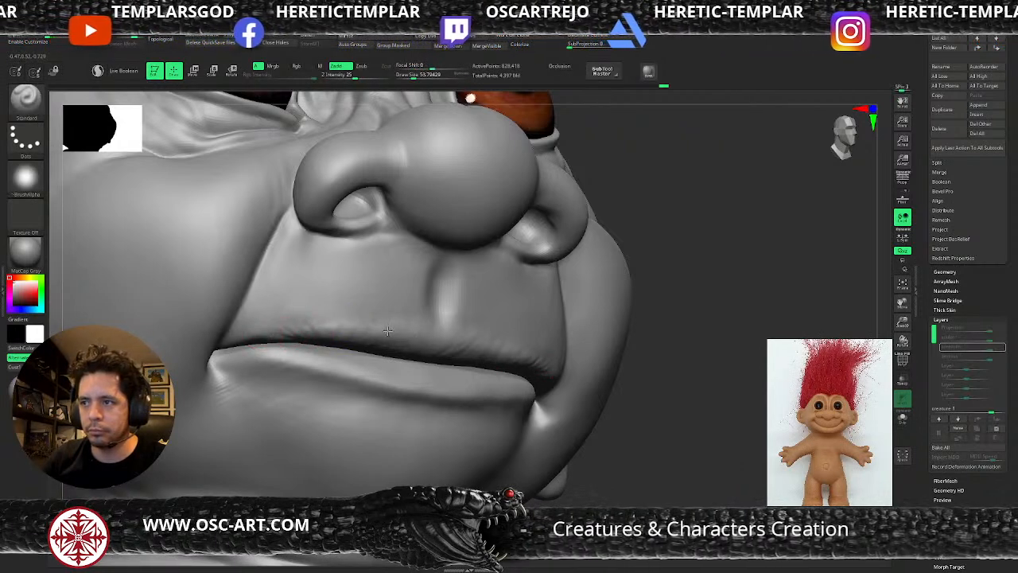
- Add volume along the creased upper lip with the ClayBuildup brush and smooth it
{"action": "key", "text": "b"}
{"action": "key", "text": "c"}
{"action": "key", "text": "b"}
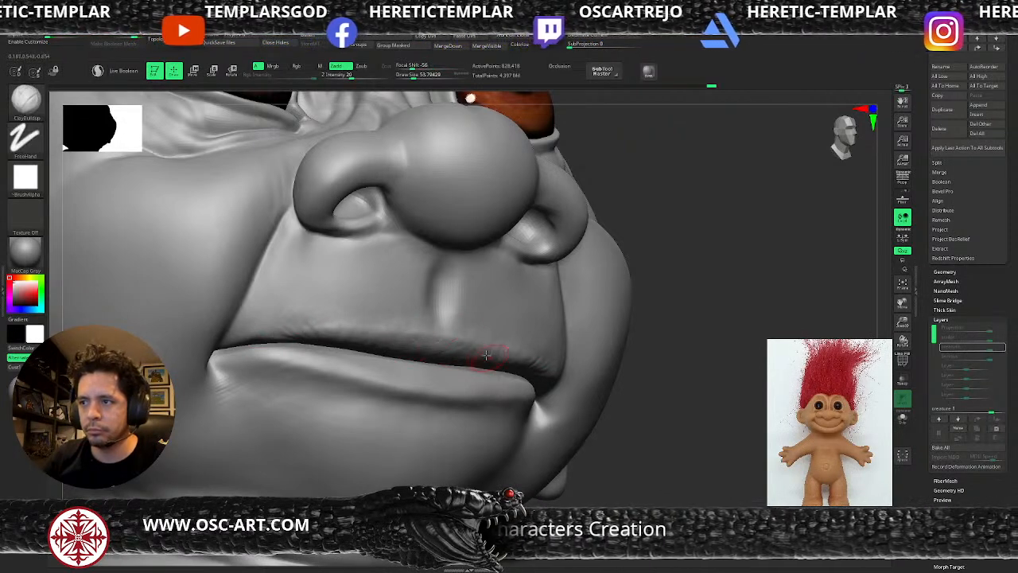
{"action": "key", "text": "shift"}
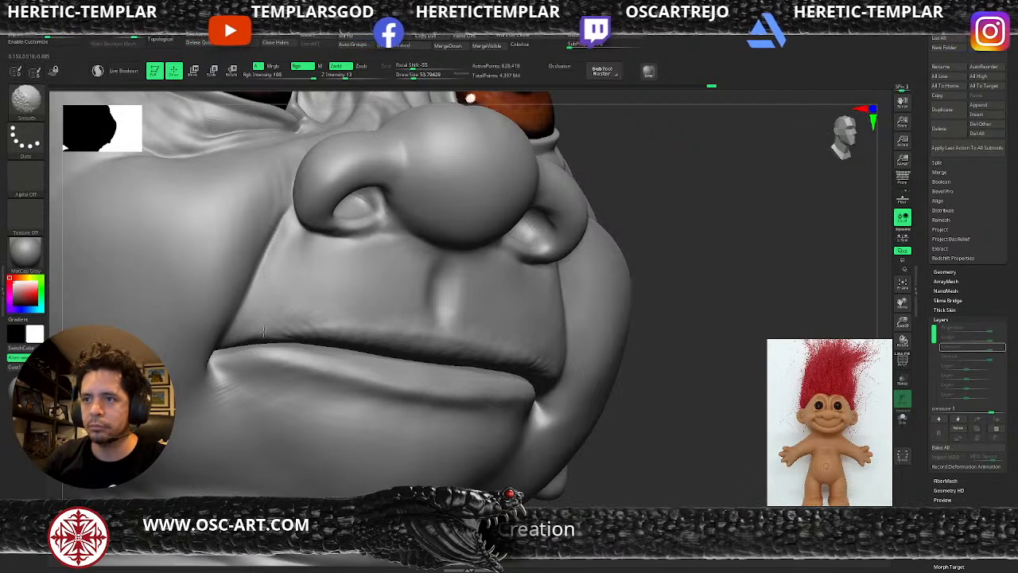
- Work short vertical creases into the lower lip with the DamStandard and ClayBuildup brushes, undoing the last stroke
{"action": "left_click_drag", "start_coordinate": [713, 343], "coordinate": [570, 293], "text": "alt"}
{"action": "mouse_move", "coordinate": [559, 256]}
{"action": "left_mouse_down"}
{"action": "mouse_move", "coordinate": [602, 284]}
{"action": "mouse_move", "coordinate": [572, 357]}
{"action": "mouse_move", "coordinate": [609, 326]}
{"action": "mouse_move", "coordinate": [527, 338]}
{"action": "mouse_move", "coordinate": [556, 324]}
{"action": "mouse_move", "coordinate": [566, 354]}
{"action": "mouse_move", "coordinate": [561, 345]}
{"action": "mouse_move", "coordinate": [475, 372]}
{"action": "left_mouse_up"}
{"action": "key", "text": "b"}
{"action": "key", "text": "d"}
{"action": "key", "text": "s"}
{"action": "key", "text": "b"}
{"action": "key", "text": "c"}
{"action": "key", "text": "b"}
{"action": "key", "text": "b"}
{"action": "key", "text": "d"}
{"action": "key", "text": "s"}
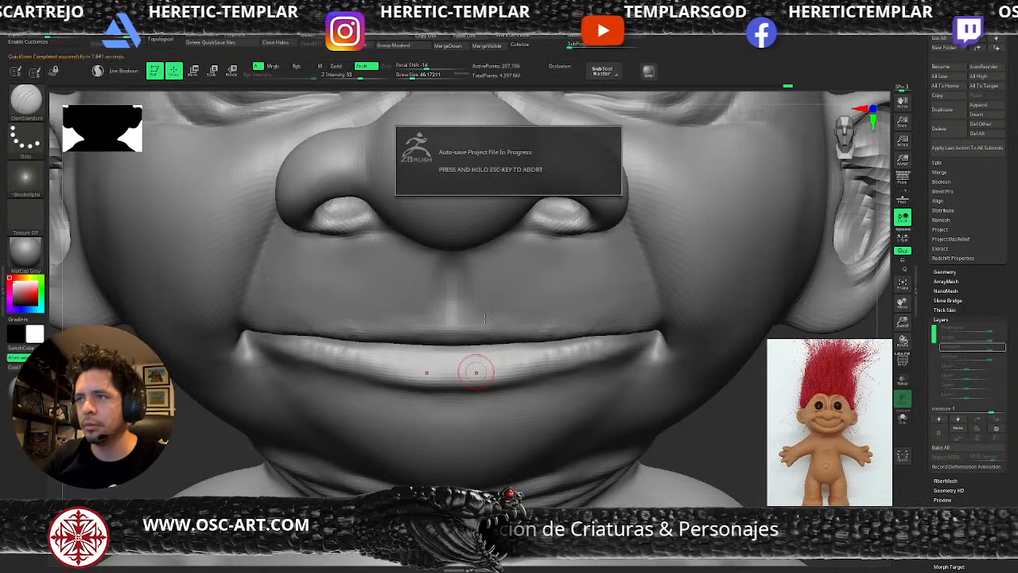
{"action": "key", "text": "ctrl+z"}
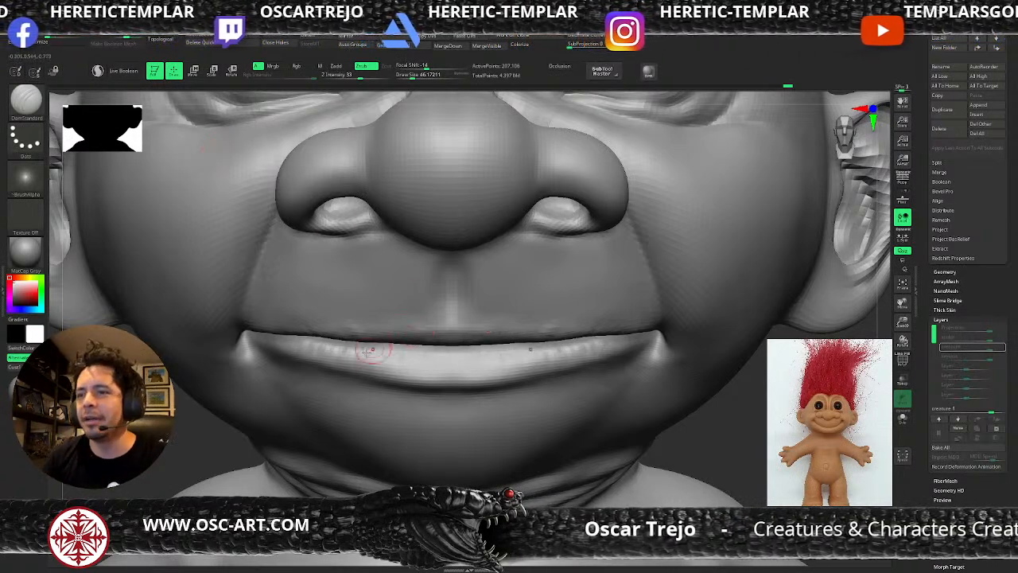
- Build up the lower lip with a larger ClayBuildup brush and raise the mesh one subdivision level
{"action": "key", "text": "b"}
{"action": "key", "text": "c"}
{"action": "key", "text": "b"}
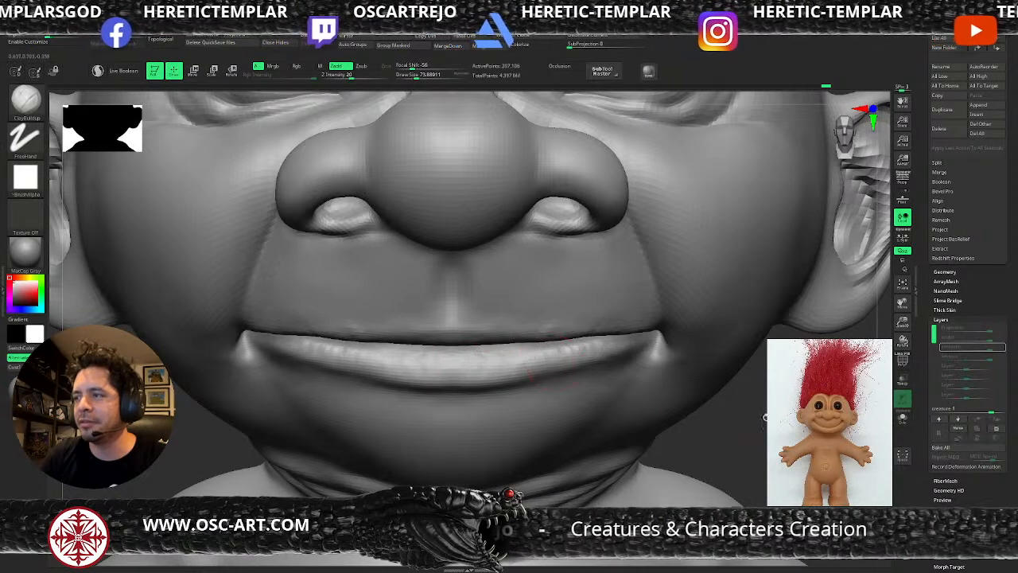
{"action": "key", "text": "f"}
{"action": "key", "text": "d"}
{"action": "left_click_drag", "start_coordinate": [661, 309], "coordinate": [740, 358]}
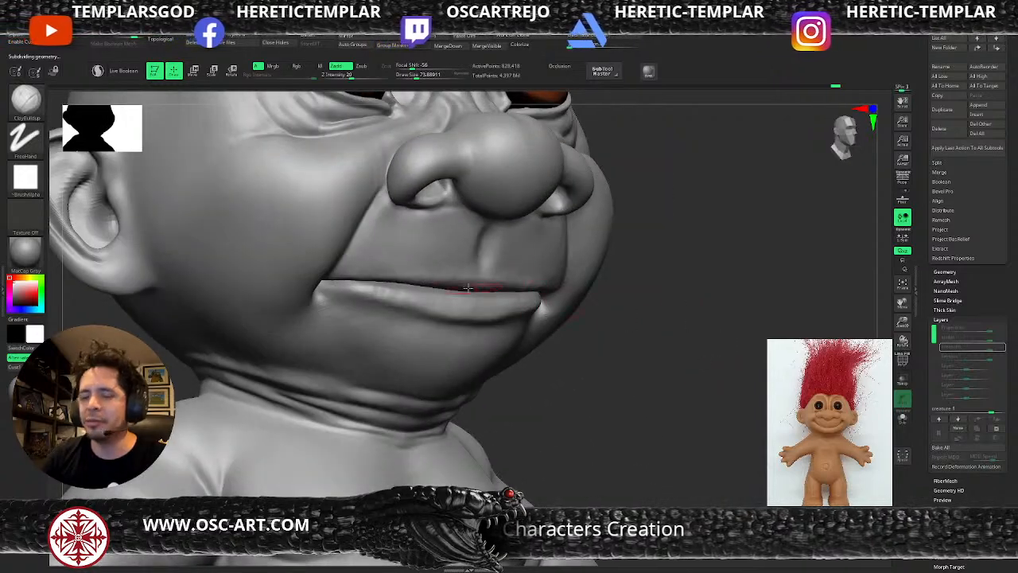
- Flatten the skin between the nose and upper lip with the TrimDynamic brush, smooth it, and frame the full figure
{"action": "key", "text": "b"}
{"action": "key", "text": "t"}
{"action": "key", "text": "d"}
{"action": "key", "text": "shift+d"}
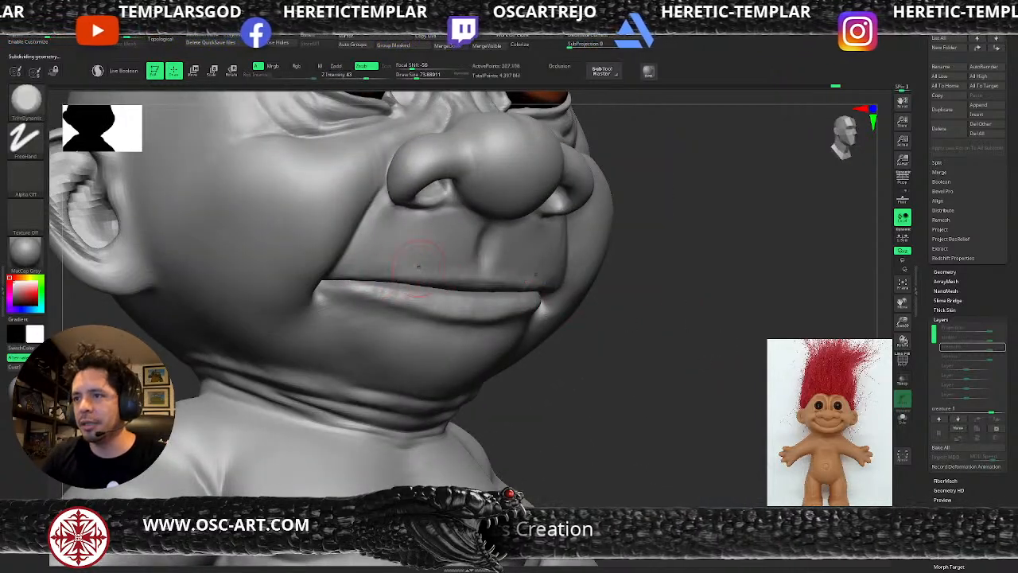
{"action": "key", "text": "d"}
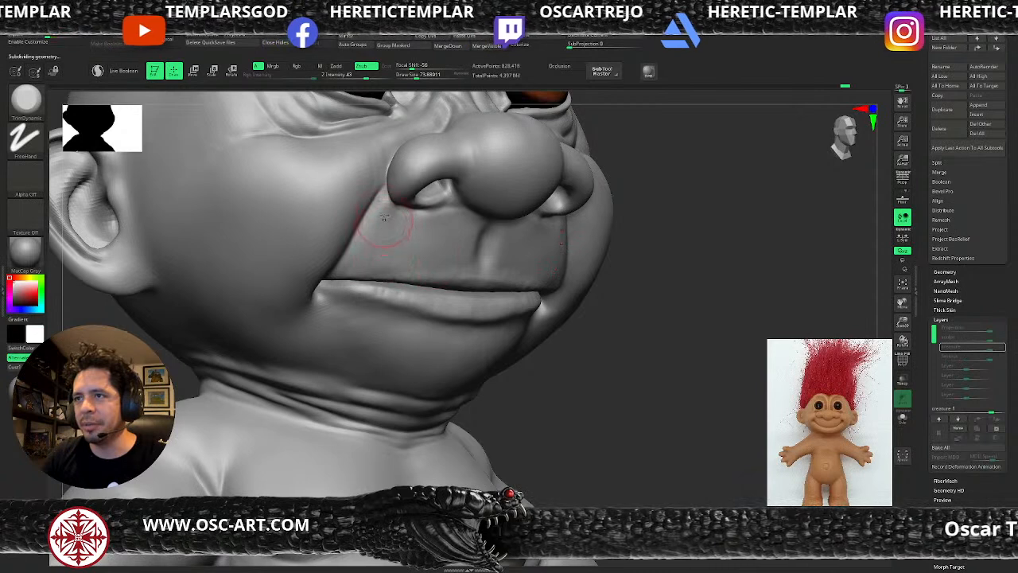
{"action": "key", "text": "shift"}
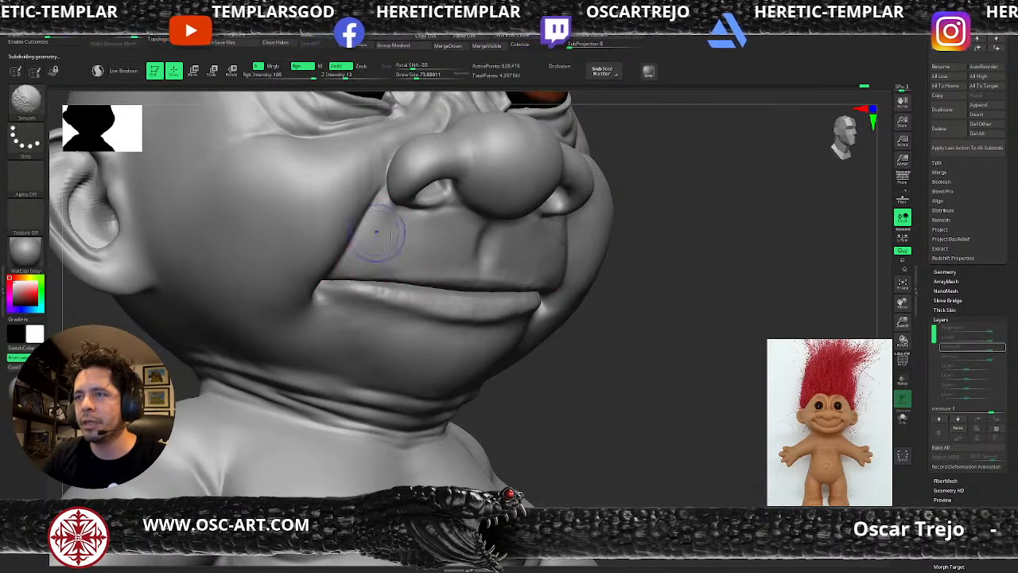
{"action": "key", "text": "f"}
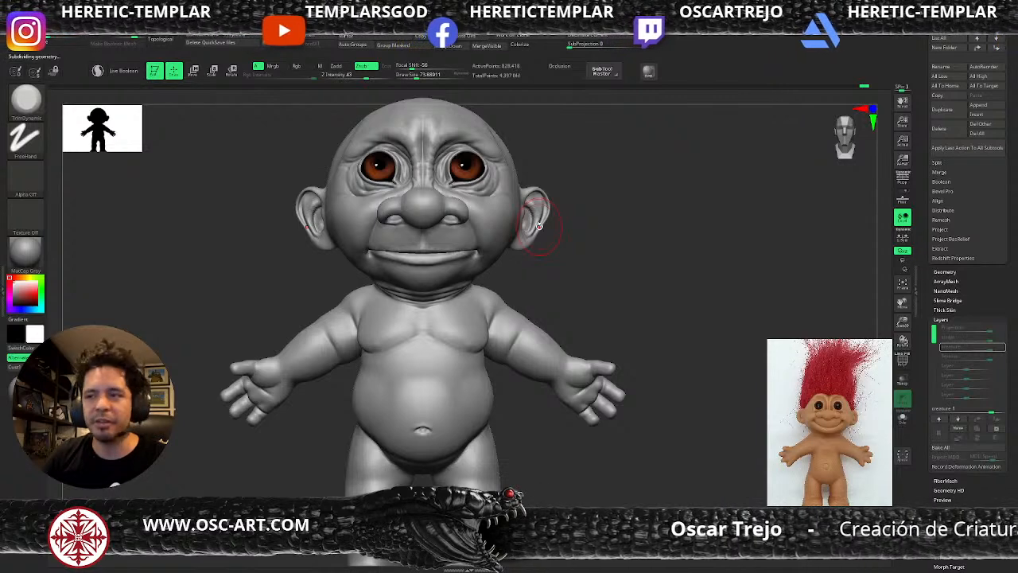
- Carve the creases running into the armpit between the chest and upper arm with the DamStandard brush
{"action": "mouse_move", "coordinate": [640, 315]}
{"action": "left_mouse_down", "text": "alt"}
{"action": "mouse_move", "coordinate": [639, 244]}
{"action": "mouse_move", "coordinate": [583, 183]}
{"action": "mouse_move", "coordinate": [573, 186]}
{"action": "mouse_move", "coordinate": [595, 285]}
{"action": "left_mouse_up", "text": "alt"}
{"action": "mouse_move", "coordinate": [604, 231]}
{"action": "left_mouse_down", "text": "alt"}
{"action": "mouse_move", "coordinate": [600, 182]}
{"action": "mouse_move", "coordinate": [603, 258]}
{"action": "left_mouse_up", "text": "alt"}
{"action": "key", "text": "d"}
{"action": "key", "text": "shift"}
{"action": "key", "text": "shift+d"}
{"action": "key", "text": "b"}
{"action": "key", "text": "d"}
{"action": "key", "text": "s"}
{"action": "key", "text": "s"}
{"action": "mouse_move", "coordinate": [590, 297]}
{"action": "left_mouse_down"}
{"action": "mouse_move", "coordinate": [580, 295]}
{"action": "mouse_move", "coordinate": [581, 309]}
{"action": "left_mouse_up"}
{"action": "key", "text": "s"}
{"action": "left_click_drag", "start_coordinate": [565, 316], "coordinate": [570, 316]}
{"action": "left_click_drag", "start_coordinate": [623, 264], "coordinate": [587, 300]}
{"action": "mouse_move", "coordinate": [648, 240]}
{"action": "left_mouse_down"}
{"action": "mouse_move", "coordinate": [620, 246]}
{"action": "mouse_move", "coordinate": [570, 324]}
{"action": "left_mouse_up"}
{"action": "mouse_move", "coordinate": [588, 292]}
{"action": "left_mouse_down"}
{"action": "mouse_move", "coordinate": [611, 259]}
{"action": "mouse_move", "coordinate": [587, 324]}
{"action": "left_mouse_up"}
- Build up the upper arm beside the armpit crease with the Clay brush
{"action": "key", "text": "b"}
{"action": "key", "text": "c"}
{"action": "key", "text": "l"}
{"action": "key", "text": "s"}
{"action": "left_click_drag", "start_coordinate": [611, 272], "coordinate": [583, 312]}
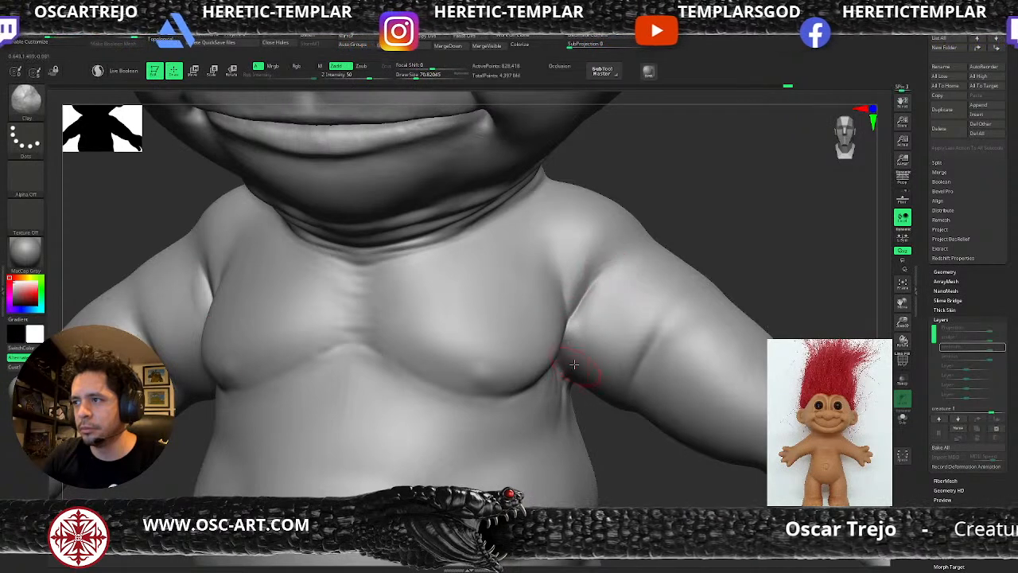
- Refine the fold above the armpit with the DamStandard brush and smooth it, undoing the last stroke
{"action": "key", "text": "b"}
{"action": "key", "text": "d"}
{"action": "key", "text": "s"}
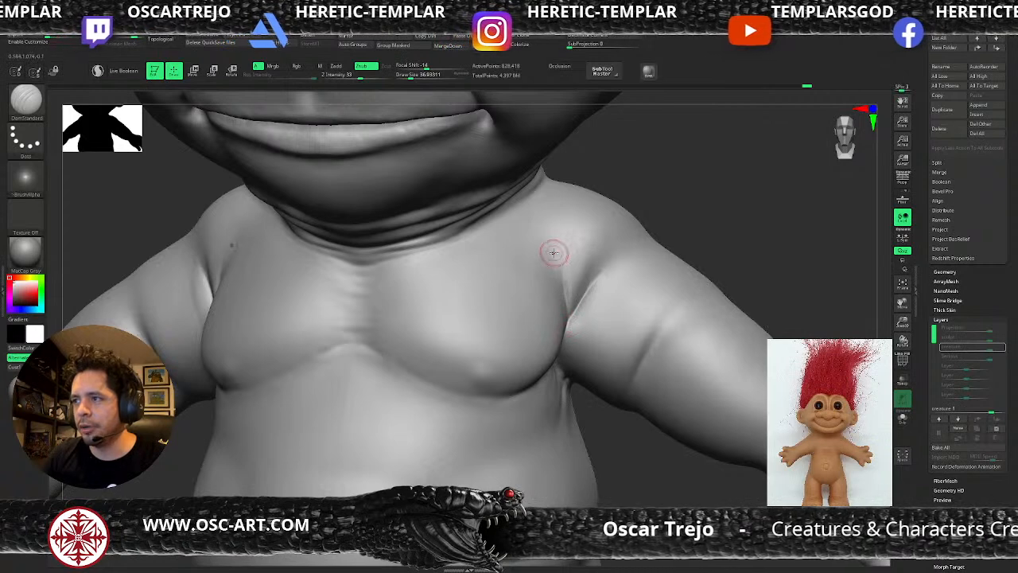
{"action": "key", "text": "shift"}
{"action": "left_click_drag", "start_coordinate": [568, 286], "coordinate": [570, 294], "text": "shift"}
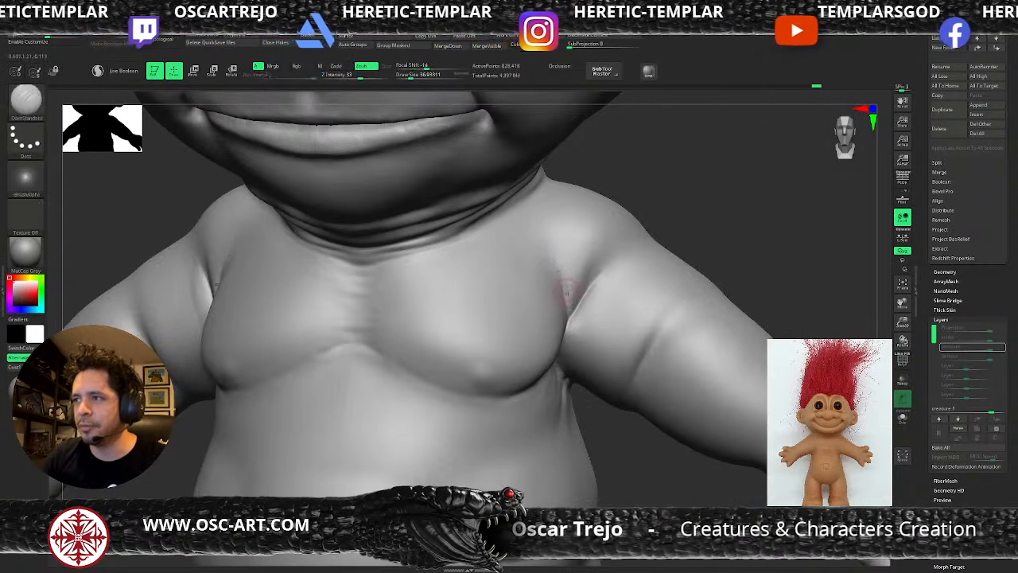
{"action": "key", "text": "shift"}
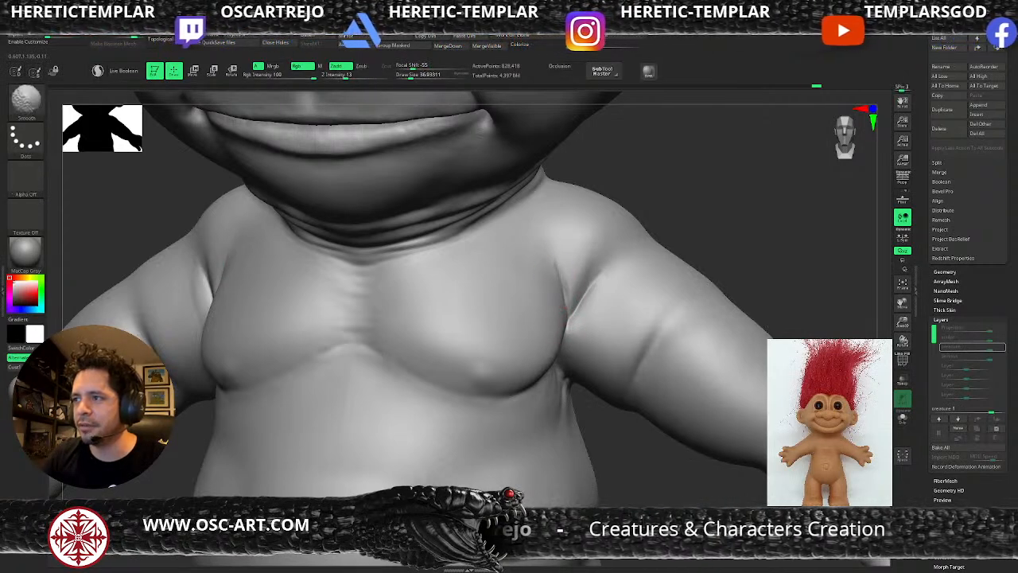
{"action": "left_click_drag", "start_coordinate": [565, 285], "coordinate": [568, 304], "text": "shift"}
{"action": "left_click_drag", "start_coordinate": [608, 256], "coordinate": [570, 307]}
{"action": "key", "text": "ctrl+z"}
- Add volume between the armpit folds with a larger Clay brush and smooth the transition
{"action": "key", "text": "b"}
{"action": "key", "text": "c"}
{"action": "key", "text": "l"}
{"action": "key", "text": "bracketright"}
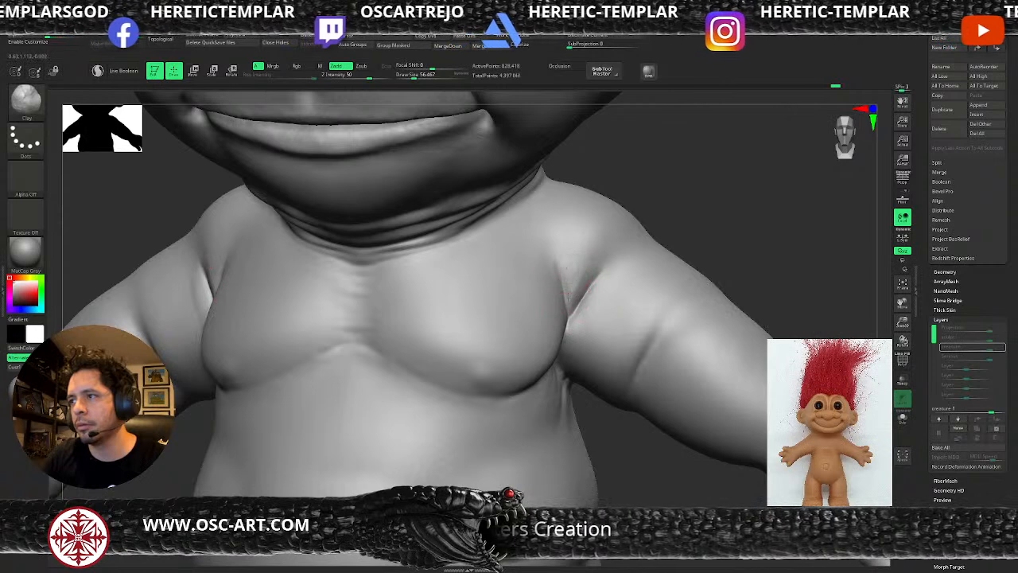
{"action": "mouse_move", "coordinate": [569, 305]}
{"action": "left_mouse_down"}
{"action": "mouse_move", "coordinate": [587, 258]}
{"action": "mouse_move", "coordinate": [574, 263]}
{"action": "left_mouse_up"}
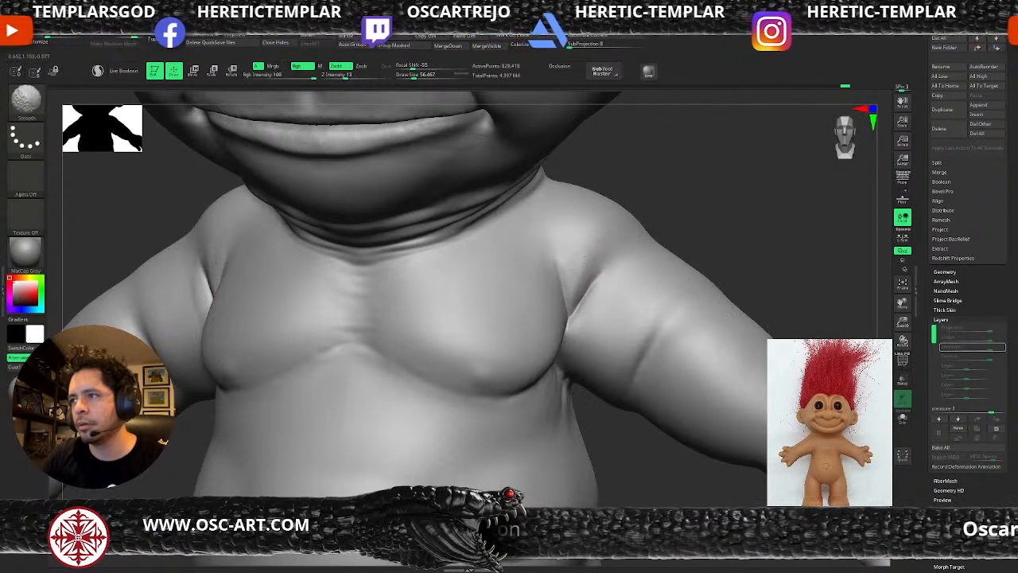
{"action": "left_click_drag", "start_coordinate": [676, 215], "coordinate": [623, 252]}
{"action": "left_click_drag", "start_coordinate": [581, 295], "coordinate": [569, 318]}
{"action": "mouse_move", "coordinate": [645, 238]}
{"action": "left_mouse_down", "text": "shift"}
{"action": "mouse_move", "coordinate": [684, 212]}
{"action": "mouse_move", "coordinate": [679, 261]}
{"action": "mouse_move", "coordinate": [673, 241]}
{"action": "mouse_move", "coordinate": [702, 367]}
{"action": "left_mouse_up", "text": "shift"}
- Lower the mesh one subdivision level, fill out and smooth the lower chest with a large Clay brush, and restore the level
{"action": "key", "text": "b"}
{"action": "key", "text": "s"}
{"action": "key", "text": "t"}
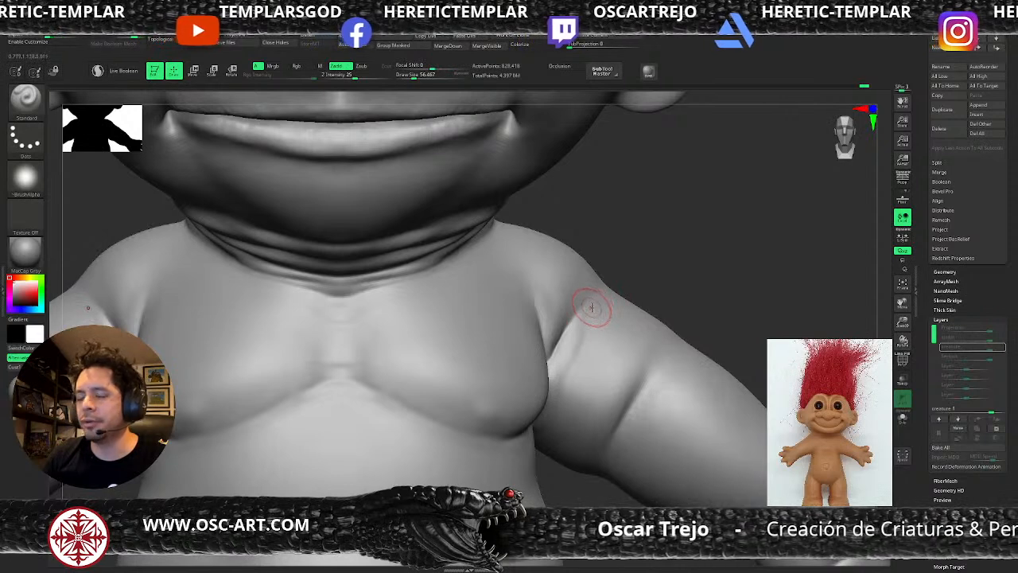
{"action": "key", "text": "b"}
{"action": "key", "text": "c"}
{"action": "key", "text": "l"}
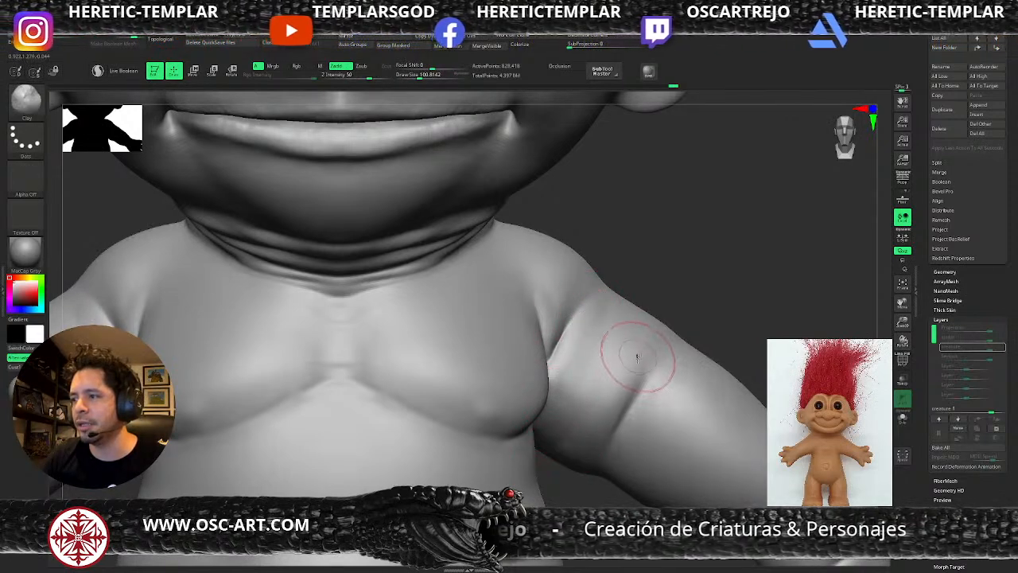
{"action": "key", "text": "ctrl"}
{"action": "key", "text": "shift"}
{"action": "key", "text": "shift+d"}
{"action": "mouse_move", "coordinate": [401, 383]}
{"action": "left_mouse_down"}
{"action": "mouse_move", "coordinate": [491, 416]}
{"action": "mouse_move", "coordinate": [461, 392]}
{"action": "mouse_move", "coordinate": [488, 413]}
{"action": "mouse_move", "coordinate": [516, 415]}
{"action": "mouse_move", "coordinate": [482, 396]}
{"action": "mouse_move", "coordinate": [476, 378]}
{"action": "mouse_move", "coordinate": [427, 373]}
{"action": "left_mouse_up"}
{"action": "key", "text": "s"}
{"action": "key", "text": "s"}
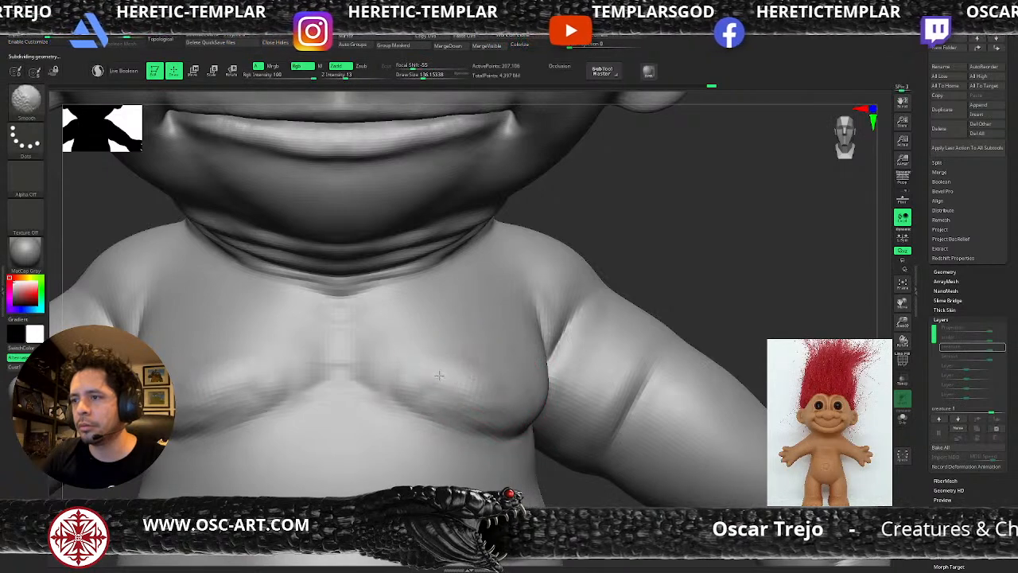
{"action": "left_click_drag", "start_coordinate": [684, 243], "coordinate": [597, 287], "text": "alt"}
{"action": "key", "text": "d"}
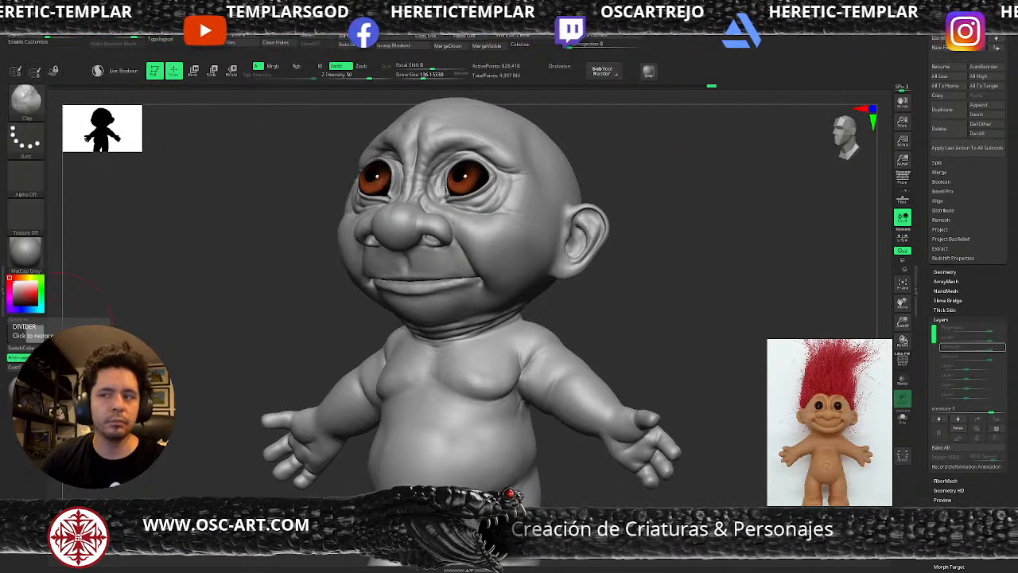
- Drop to a lower subdivision level, reshape the earlobe with the Clay and Standard brushes, and raise the mesh one level
{"action": "left_click_drag", "start_coordinate": [643, 278], "coordinate": [568, 320]}
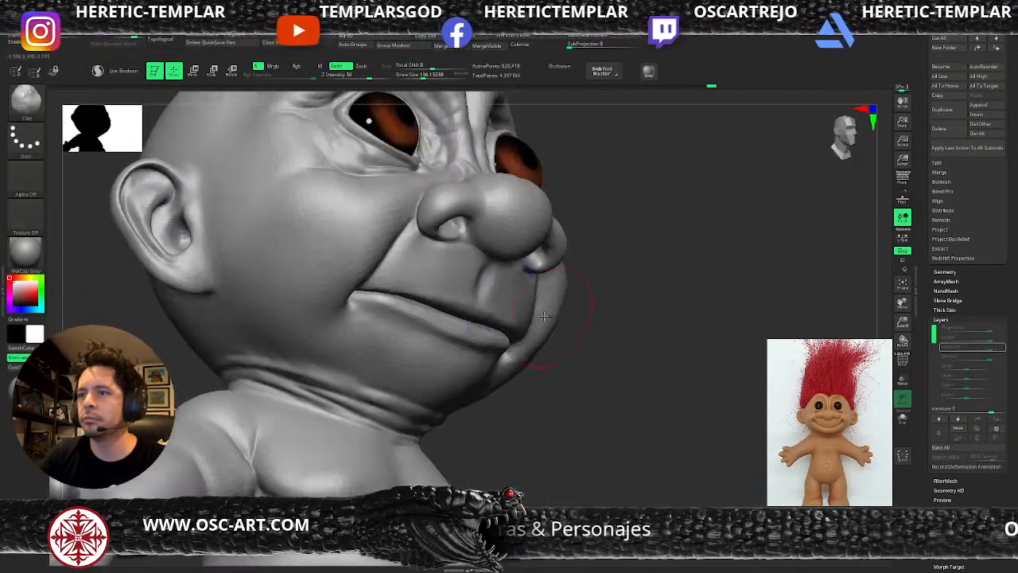
{"action": "key", "text": "shift+d"}
{"action": "key", "text": "shift+d"}
{"action": "key", "text": "shift+d"}
{"action": "key", "text": "d"}
{"action": "key", "text": "s"}
{"action": "mouse_move", "coordinate": [202, 296]}
{"action": "left_mouse_down"}
{"action": "mouse_move", "coordinate": [192, 296]}
{"action": "mouse_move", "coordinate": [190, 276]}
{"action": "left_mouse_up"}
{"action": "key", "text": "b"}
{"action": "key", "text": "s"}
{"action": "key", "text": "t"}
{"action": "key", "text": "s"}
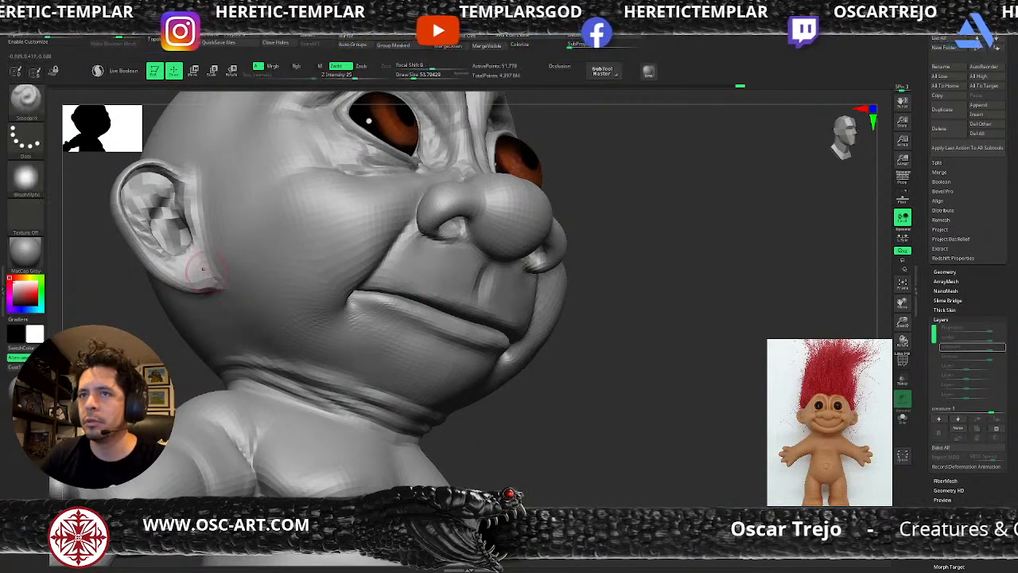
{"action": "key", "text": "d"}
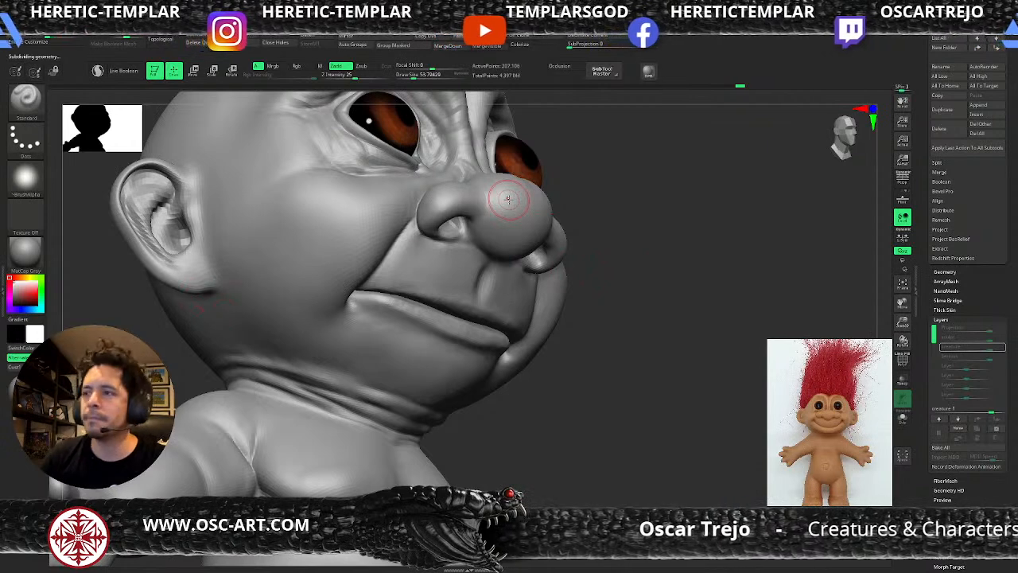
- Raise the mesh one level, carve thin creases from the armpit up the chest with DamStandard, and smooth them
{"action": "mouse_move", "coordinate": [640, 424]}
{"action": "left_mouse_down", "text": "alt"}
{"action": "mouse_move", "coordinate": [629, 350]}
{"action": "mouse_move", "coordinate": [653, 291]}
{"action": "left_mouse_up", "text": "alt"}
{"action": "key", "text": "d"}
{"action": "key", "text": "b"}
{"action": "key", "text": "d"}
{"action": "key", "text": "s"}
{"action": "mouse_move", "coordinate": [474, 319]}
{"action": "left_mouse_down"}
{"action": "mouse_move", "coordinate": [609, 341]}
{"action": "mouse_move", "coordinate": [616, 383]}
{"action": "left_mouse_up"}
{"action": "left_click_drag", "start_coordinate": [304, 326], "coordinate": [301, 361]}
{"action": "mouse_move", "coordinate": [304, 323]}
{"action": "left_mouse_down"}
{"action": "mouse_move", "coordinate": [297, 388]}
{"action": "mouse_move", "coordinate": [313, 353]}
{"action": "mouse_move", "coordinate": [302, 388]}
{"action": "left_mouse_up"}
{"action": "key", "text": "bracketleft"}
{"action": "left_click_drag", "start_coordinate": [316, 349], "coordinate": [299, 381], "text": "shift"}
{"action": "left_click_drag", "start_coordinate": [315, 316], "coordinate": [306, 366]}
{"action": "left_click_drag", "start_coordinate": [318, 358], "coordinate": [318, 347], "text": "shift"}
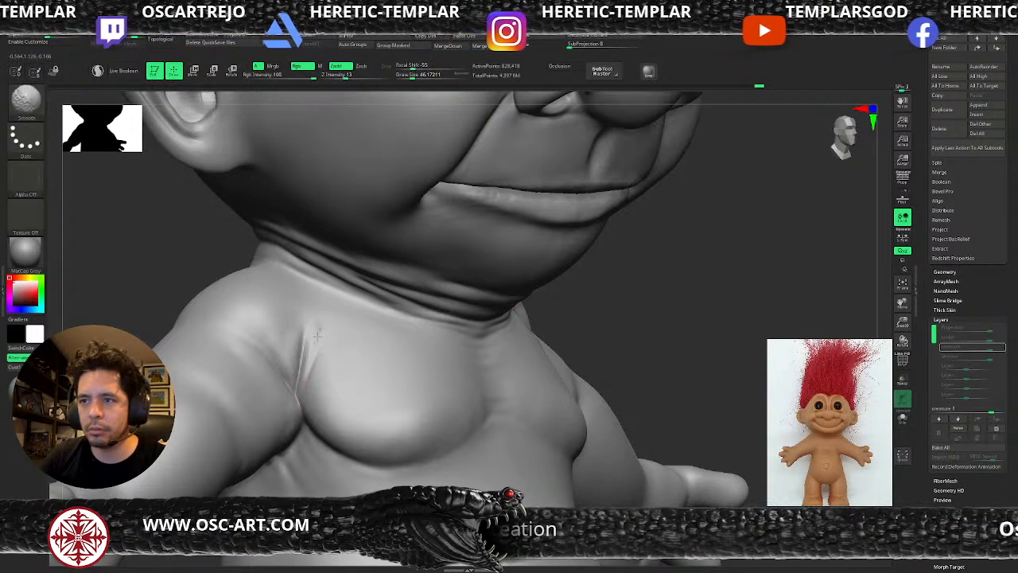
- Raise a soft fold on the front of the shoulder with the Standard brush and smooth the skin near the armpit
{"action": "key", "text": "b"}
{"action": "key", "text": "s"}
{"action": "key", "text": "t"}
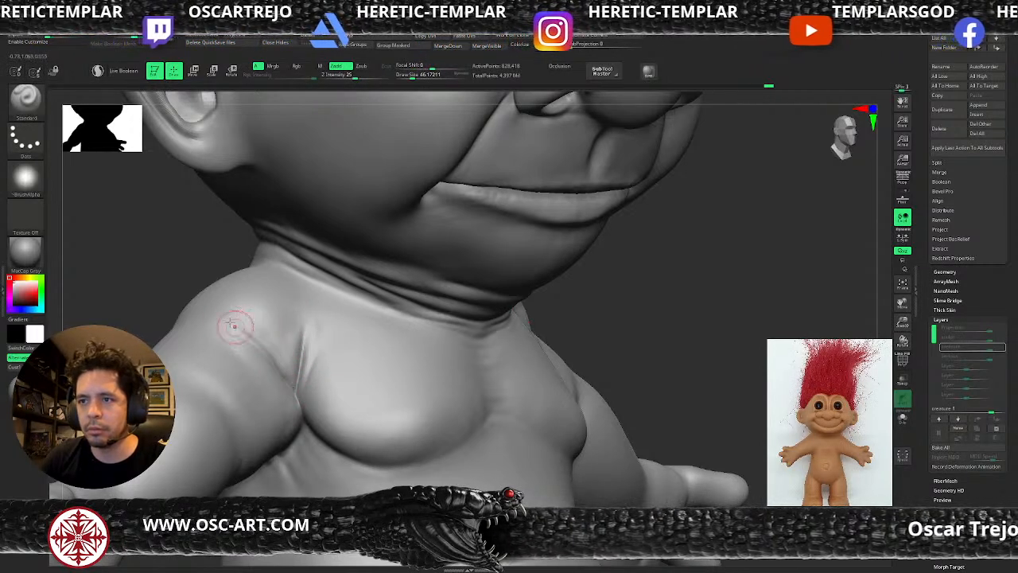
{"action": "mouse_move", "coordinate": [283, 389]}
{"action": "left_mouse_down"}
{"action": "mouse_move", "coordinate": [250, 338]}
{"action": "mouse_move", "coordinate": [229, 332]}
{"action": "left_mouse_up"}
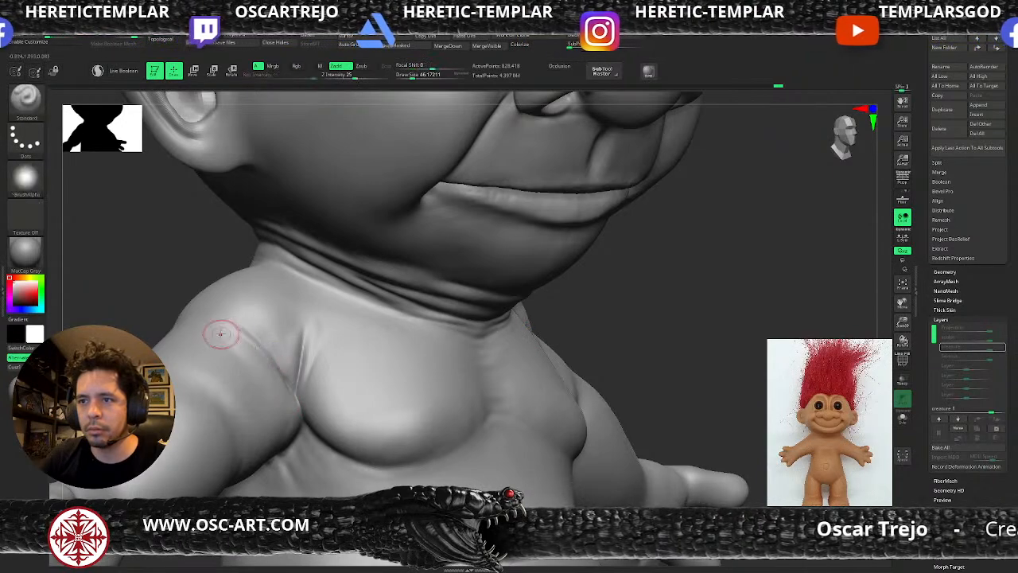
{"action": "mouse_move", "coordinate": [618, 339]}
{"action": "left_mouse_down", "text": "alt"}
{"action": "mouse_move", "coordinate": [654, 291]}
{"action": "mouse_move", "coordinate": [535, 258]}
{"action": "mouse_move", "coordinate": [520, 318]}
{"action": "mouse_move", "coordinate": [509, 302]}
{"action": "left_mouse_up", "text": "alt"}
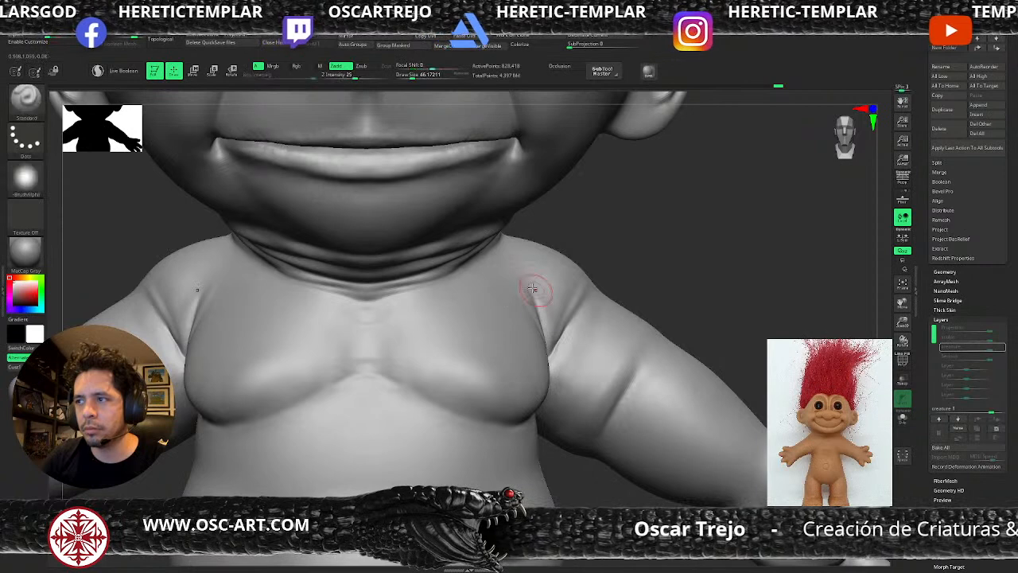
{"action": "key", "text": "shift+z"}
{"action": "key", "text": "shift+z"}
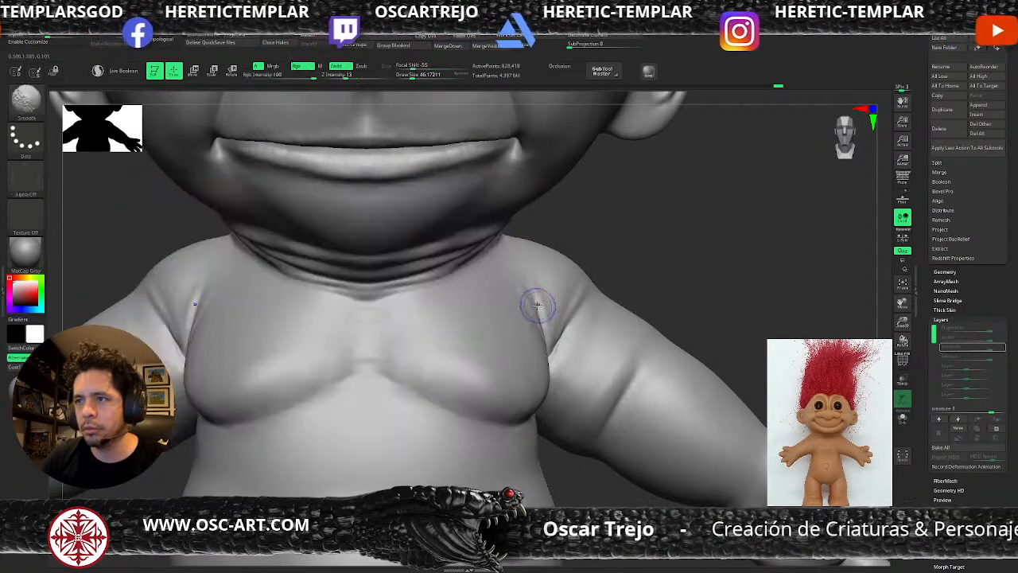
{"action": "mouse_move", "coordinate": [536, 287]}
{"action": "left_mouse_down"}
{"action": "mouse_move", "coordinate": [552, 310]}
{"action": "mouse_move", "coordinate": [546, 296]}
{"action": "left_mouse_up"}
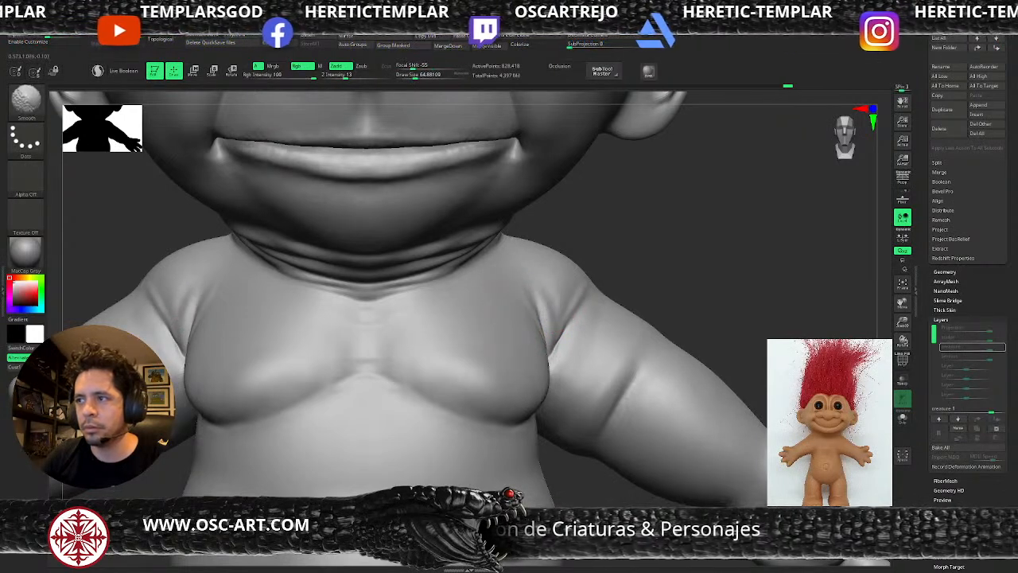
- Deepen the armpit creases with a smaller DamStandard brush and adjust the fold edge with the Move brush
{"action": "key", "text": "b"}
{"action": "key", "text": "d"}
{"action": "key", "text": "s"}
{"action": "key", "text": "s"}
{"action": "left_click_drag", "start_coordinate": [539, 307], "coordinate": [536, 294]}
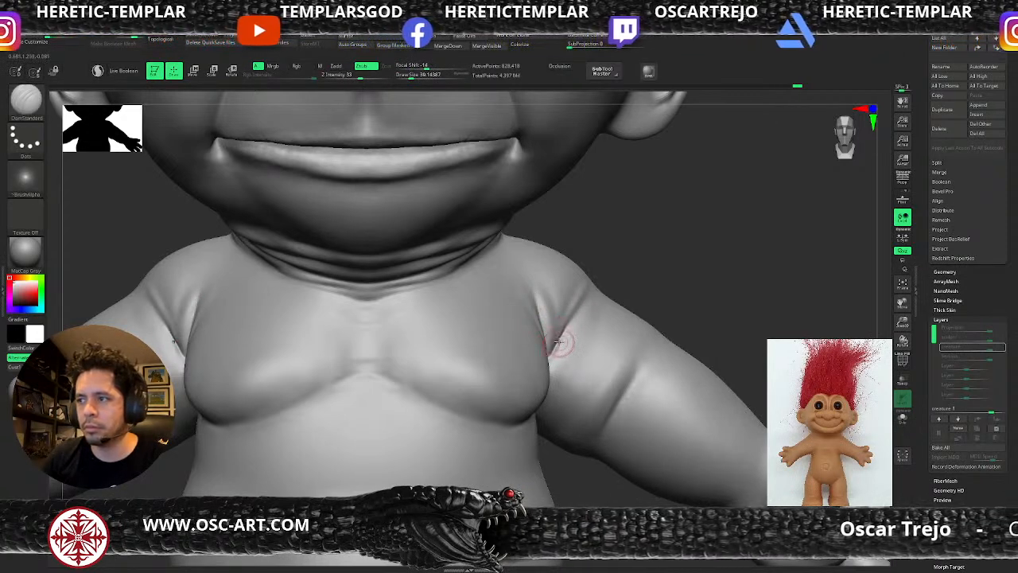
{"action": "key", "text": "b"}
{"action": "key", "text": "m"}
{"action": "key", "text": "v"}
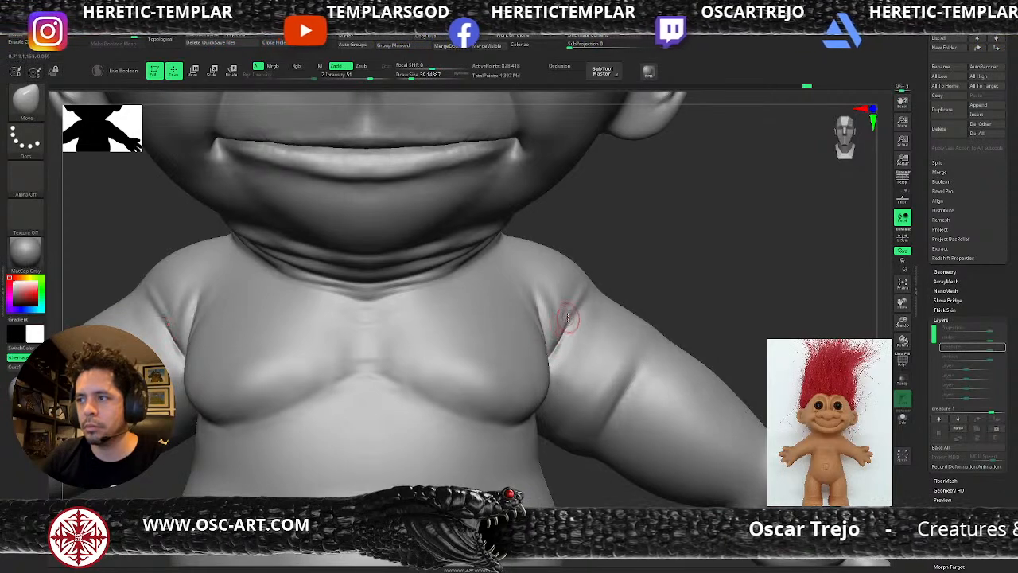
{"action": "key", "text": "shift"}
- Define the skin fold on the torso just below the armpit with the DamStandard brush
{"action": "mouse_move", "coordinate": [681, 293]}
{"action": "left_mouse_down", "text": "alt"}
{"action": "mouse_move", "coordinate": [590, 202]}
{"action": "mouse_move", "coordinate": [656, 232]}
{"action": "mouse_move", "coordinate": [549, 277]}
{"action": "left_mouse_up", "text": "alt"}
{"action": "key", "text": "b"}
{"action": "key", "text": "s"}
{"action": "key", "text": "t"}
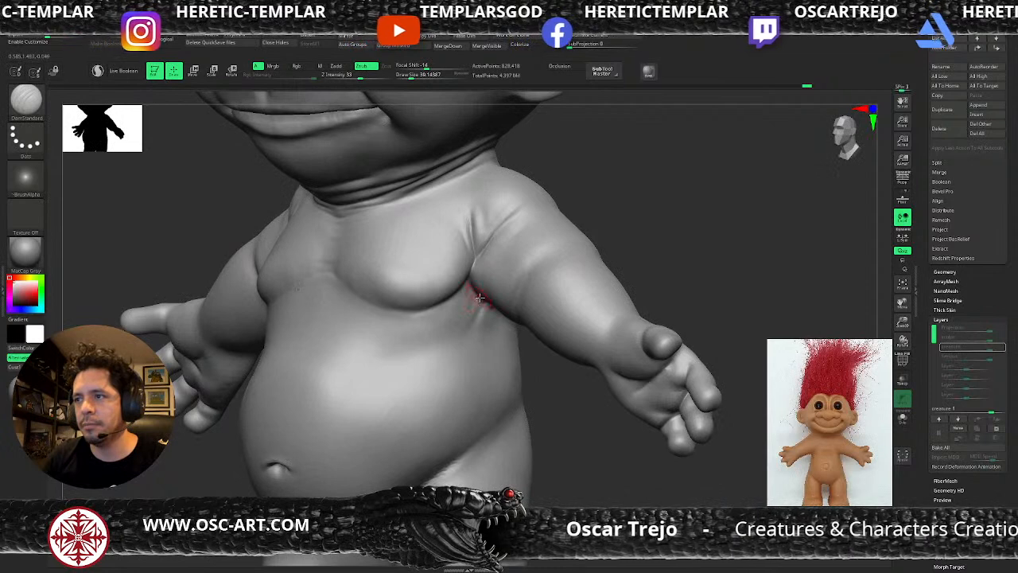
- Lower the mesh one subdivision level and build up a roll of flesh beneath the chest with the Clay brush
{"action": "key", "text": "shift+d"}
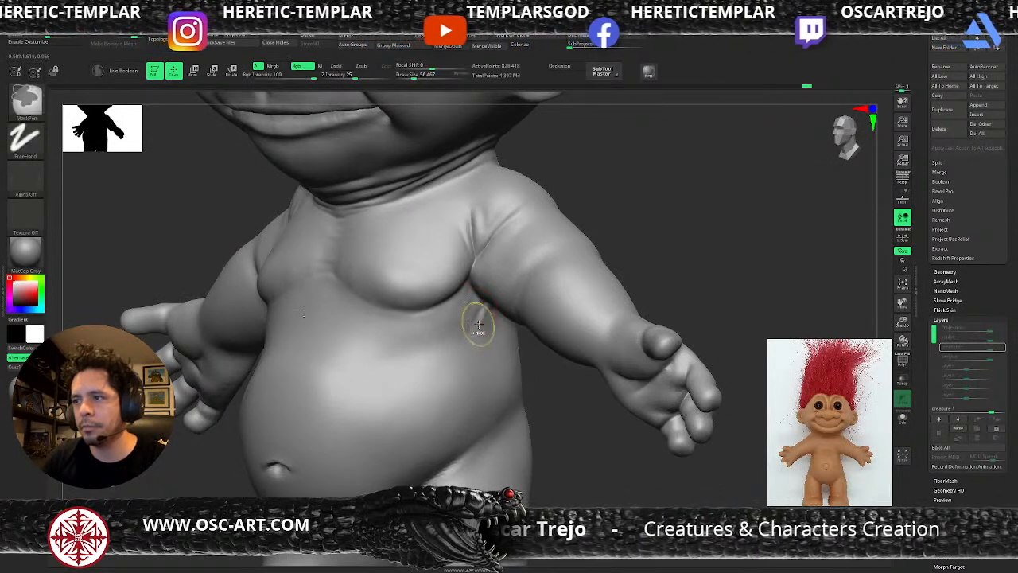
{"action": "key", "text": "b"}
{"action": "key", "text": "c"}
{"action": "key", "text": "l"}
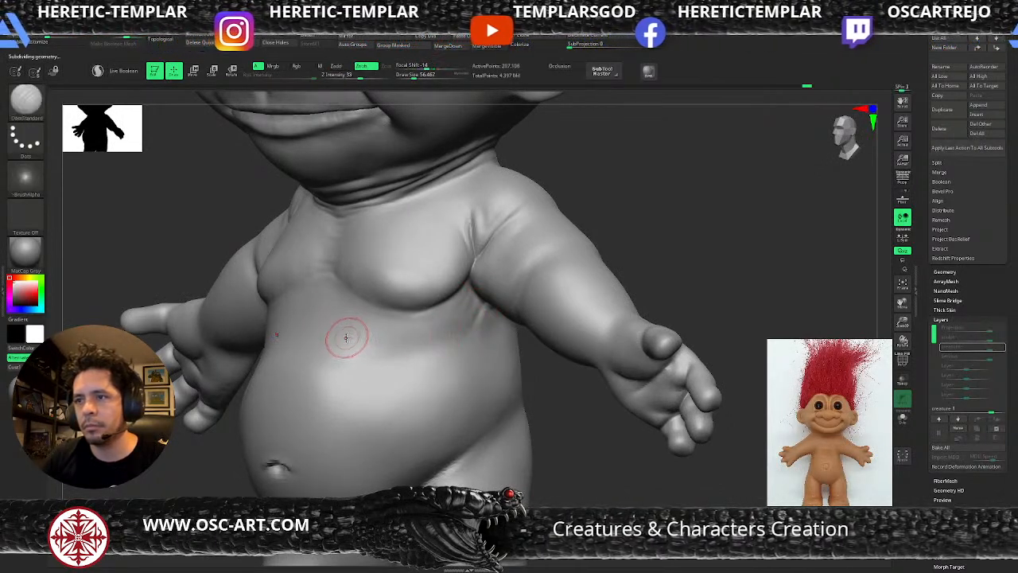
{"action": "key", "text": "s"}
{"action": "left_click_drag", "start_coordinate": [362, 330], "coordinate": [416, 336]}
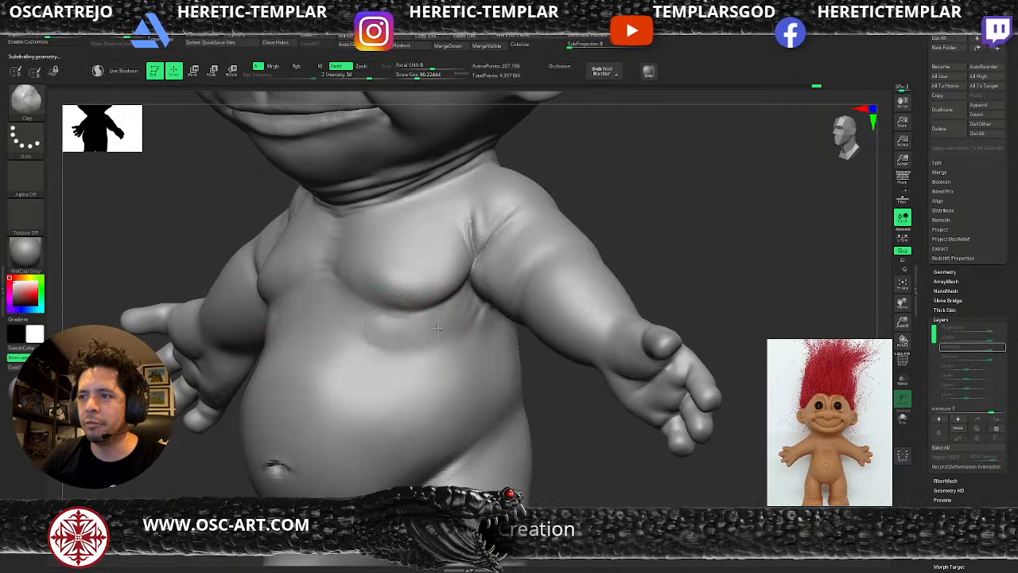
{"action": "left_click_drag", "start_coordinate": [622, 226], "coordinate": [691, 229]}
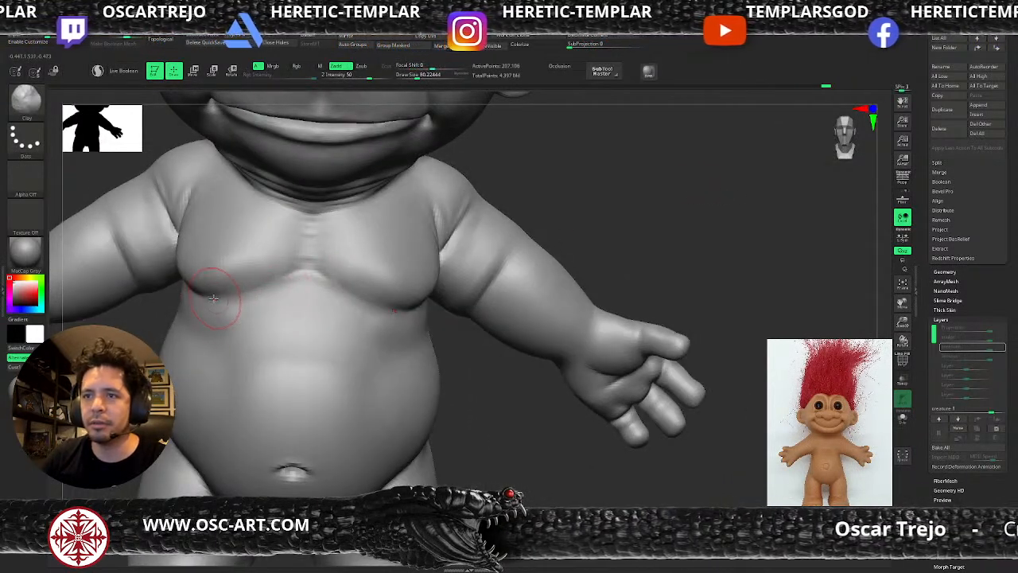
- Sharpen the crease under the chest with DamStandard, add volume below it with the Standard brush, and frame the full figure
{"action": "key", "text": "b"}
{"action": "key", "text": "d"}
{"action": "key", "text": "s"}
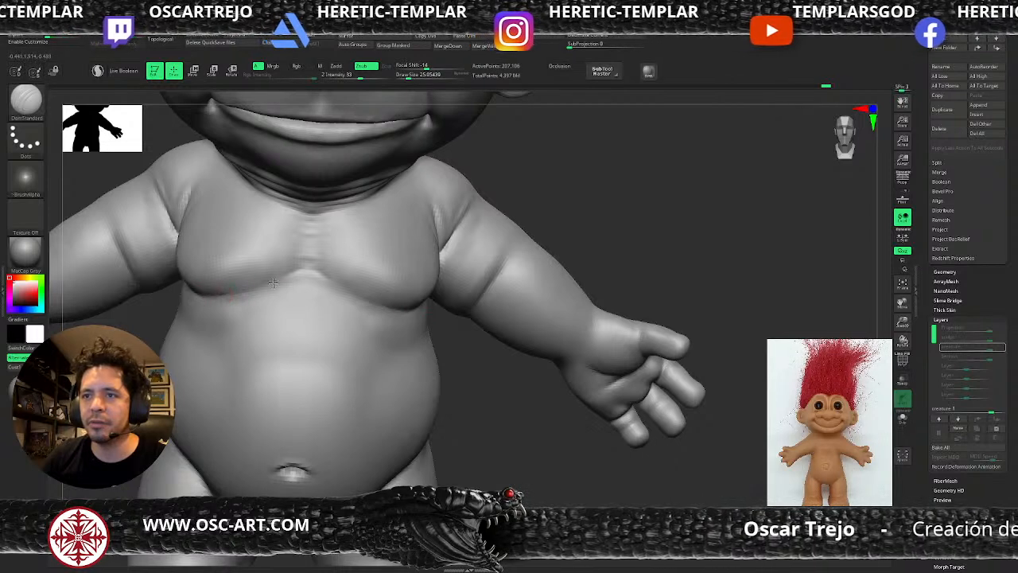
{"action": "key", "text": "b"}
{"action": "key", "text": "s"}
{"action": "key", "text": "t"}
{"action": "mouse_move", "coordinate": [345, 297]}
{"action": "left_mouse_down"}
{"action": "mouse_move", "coordinate": [388, 313]}
{"action": "mouse_move", "coordinate": [409, 304]}
{"action": "mouse_move", "coordinate": [364, 309]}
{"action": "left_mouse_up"}
{"action": "left_click_drag", "start_coordinate": [537, 227], "coordinate": [489, 319], "text": "alt"}
{"action": "left_click_drag", "start_coordinate": [503, 227], "coordinate": [531, 241], "text": "alt"}
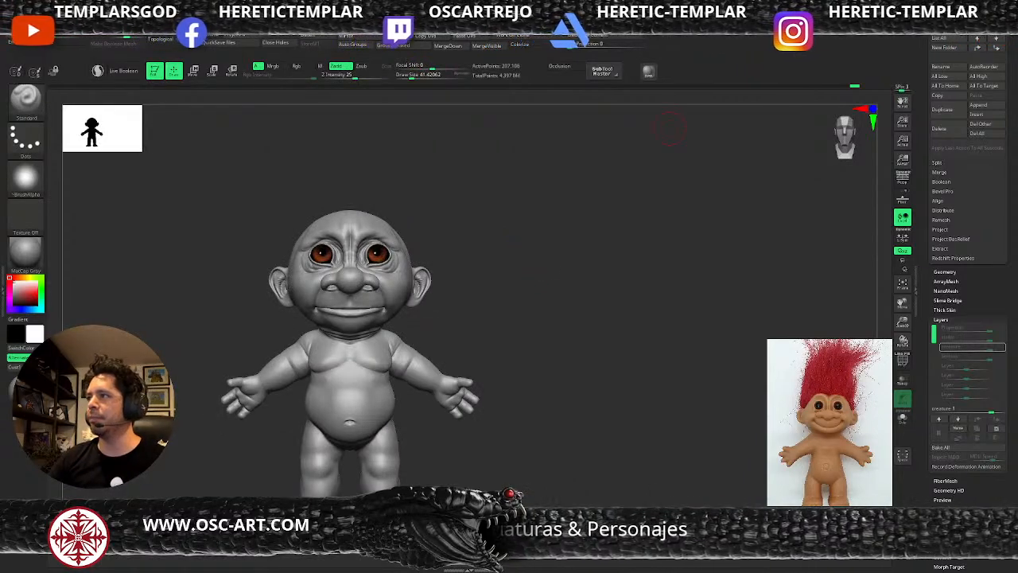
{"action": "scroll", "coordinate": [918, 138], "scroll_direction": "up", "scroll_amount": 5}
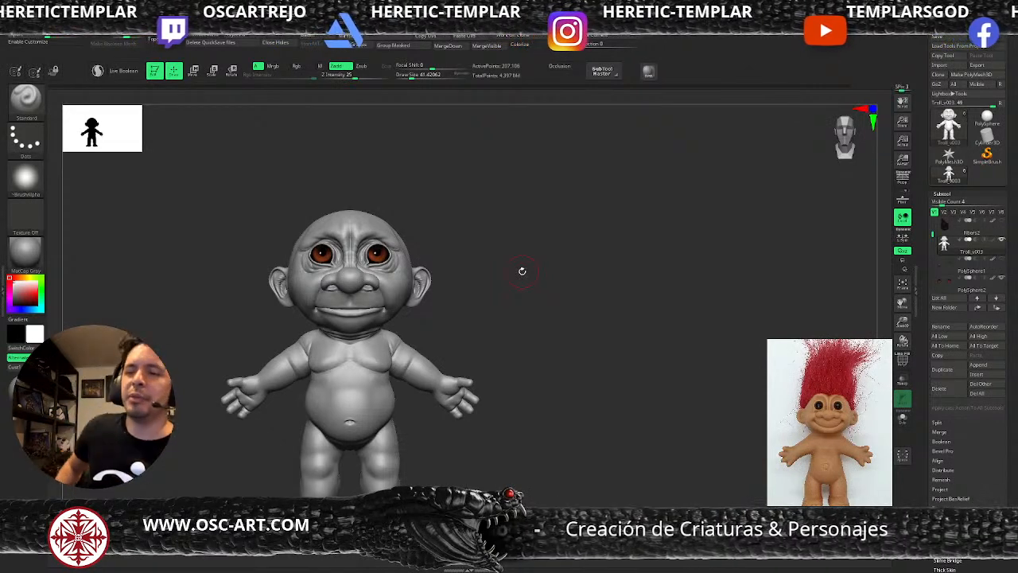
- Drop to a lower subdivision level and build up the upper belly with a large Clay brush
{"action": "left_click_drag", "start_coordinate": [479, 297], "coordinate": [509, 383], "text": "alt"}
{"action": "key", "text": "d"}
{"action": "left_click_drag", "start_coordinate": [480, 269], "coordinate": [488, 315], "text": "alt"}
{"action": "key", "text": "shift+d"}
{"action": "left_click_drag", "start_coordinate": [495, 459], "coordinate": [486, 395], "text": "alt"}
{"action": "key", "text": "shift+d"}
{"action": "key", "text": "s"}
{"action": "mouse_move", "coordinate": [360, 376]}
{"action": "left_mouse_down"}
{"action": "mouse_move", "coordinate": [358, 348]}
{"action": "mouse_move", "coordinate": [386, 354]}
{"action": "mouse_move", "coordinate": [328, 338]}
{"action": "left_mouse_up"}
{"action": "key", "text": "b"}
{"action": "key", "text": "c"}
{"action": "key", "text": "l"}
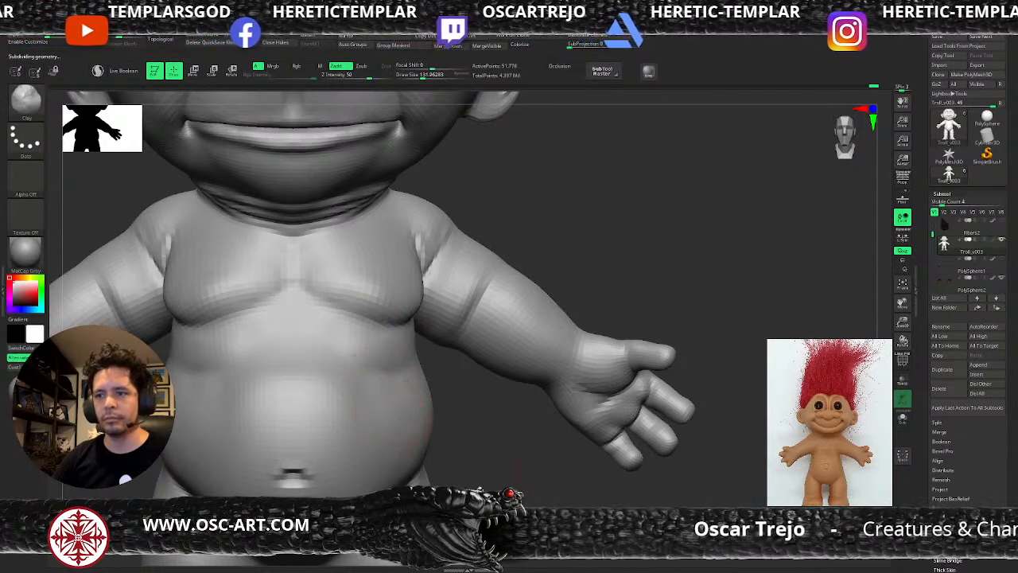
- Raise the mesh one level, carve a vertical groove below the navel with DamStandard, and smooth it
{"action": "left_click_drag", "start_coordinate": [458, 485], "coordinate": [425, 355], "text": "alt"}
{"action": "key", "text": "d"}
{"action": "left_click_drag", "start_coordinate": [481, 405], "coordinate": [509, 366], "text": "alt"}
{"action": "key", "text": "b"}
{"action": "key", "text": "d"}
{"action": "key", "text": "s"}
{"action": "key", "text": "s"}
{"action": "left_click", "coordinate": [227, 331]}
{"action": "left_click_drag", "start_coordinate": [227, 316], "coordinate": [230, 397]}
{"action": "key", "text": "shift"}
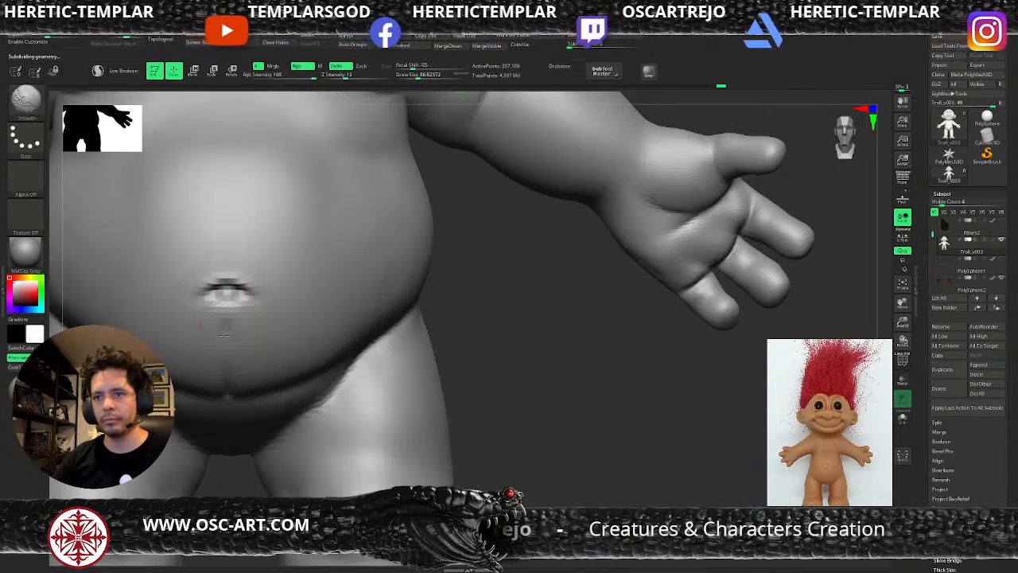
- Carve a soft indentation from the navel to the lower belly with the Standard brush and smooth around the groin fold
{"action": "key", "text": "d"}
{"action": "key", "text": "b"}
{"action": "key", "text": "s"}
{"action": "key", "text": "t"}
{"action": "left_click_drag", "start_coordinate": [228, 325], "coordinate": [231, 395], "text": "alt"}
{"action": "key", "text": "shift"}
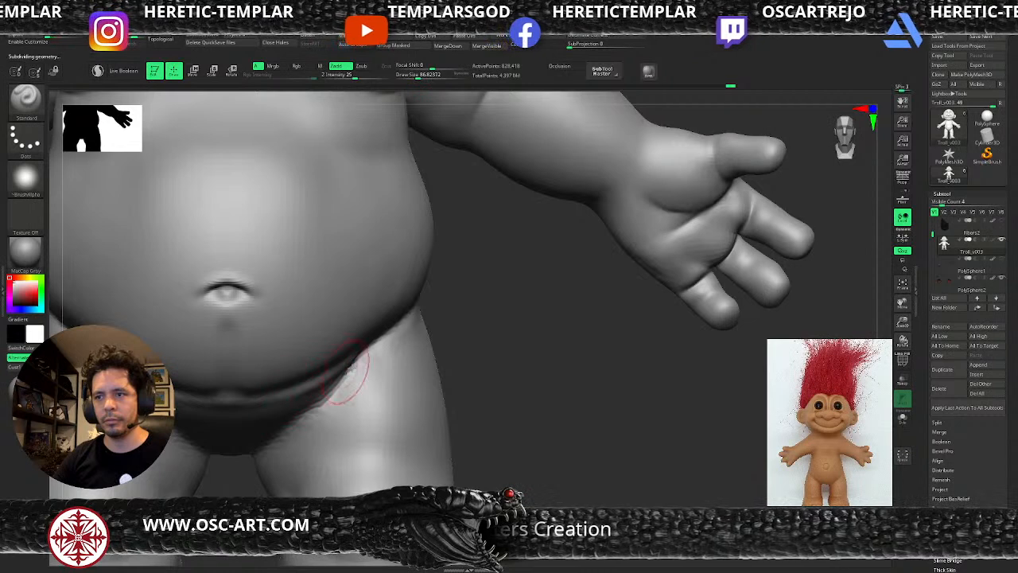
{"action": "key", "text": "shift+d"}
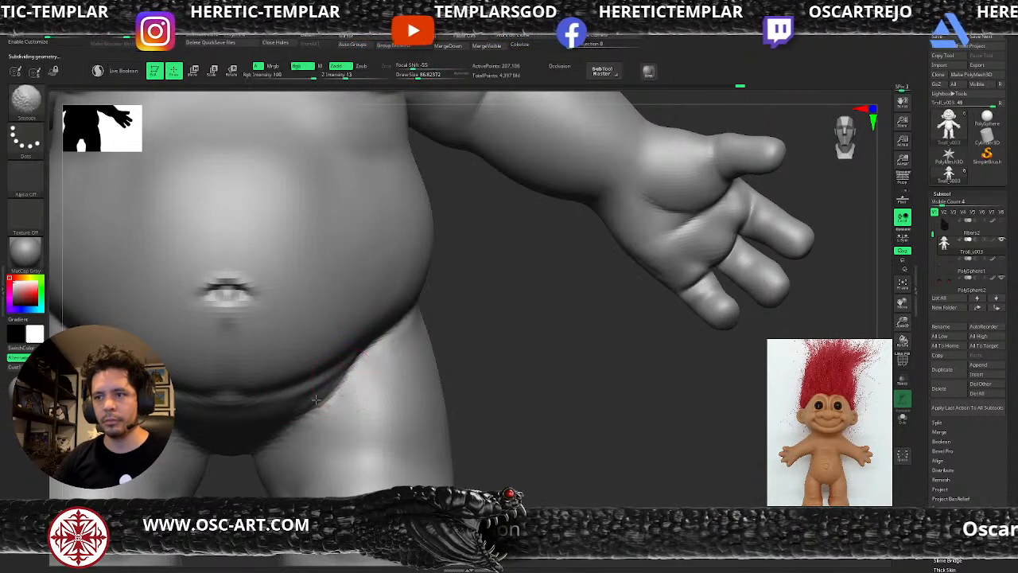
- Carve the crease between the belly and thigh around to the hip with DamStandard, redoing the first stroke
{"action": "key", "text": "d"}
{"action": "mouse_move", "coordinate": [479, 349]}
{"action": "left_mouse_down"}
{"action": "mouse_move", "coordinate": [363, 353]}
{"action": "mouse_move", "coordinate": [484, 293]}
{"action": "left_mouse_up"}
{"action": "key", "text": "b"}
{"action": "key", "text": "d"}
{"action": "key", "text": "s"}
{"action": "key", "text": "ctrl+z"}
{"action": "left_click_drag", "start_coordinate": [386, 336], "coordinate": [486, 289]}
{"action": "mouse_move", "coordinate": [363, 355]}
{"action": "left_mouse_down"}
{"action": "mouse_move", "coordinate": [518, 278]}
{"action": "mouse_move", "coordinate": [479, 296]}
{"action": "left_mouse_up"}
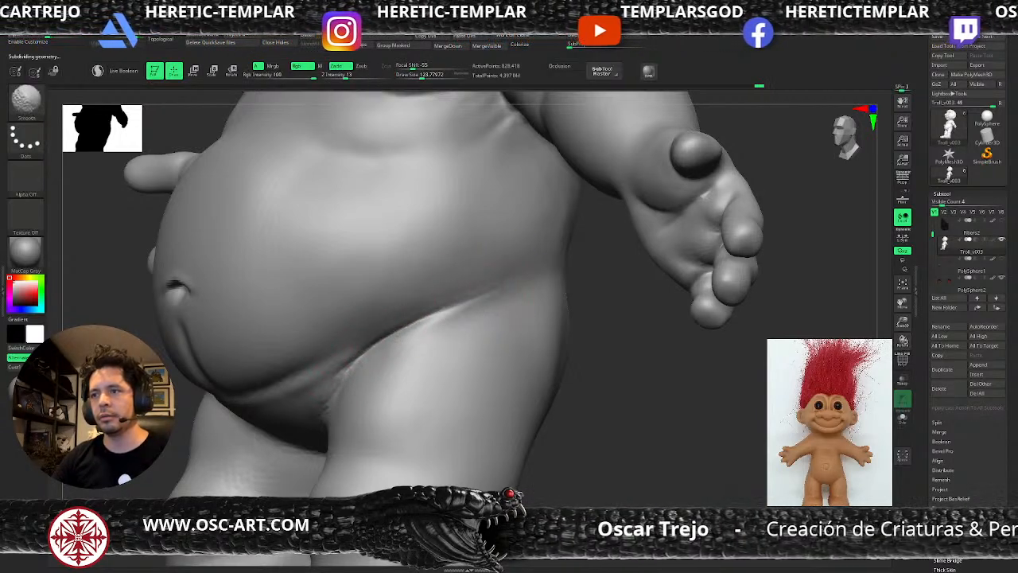
- Lower the mesh one subdivision level and smooth the groove below the navel
{"action": "left_click_drag", "start_coordinate": [159, 403], "coordinate": [252, 392]}
{"action": "left_click_drag", "start_coordinate": [570, 398], "coordinate": [570, 414], "text": "alt"}
{"action": "key", "text": "shift+d"}
{"action": "left_click_drag", "start_coordinate": [381, 337], "coordinate": [390, 360], "text": "shift"}
{"action": "key", "text": "s"}
{"action": "left_click_drag", "start_coordinate": [386, 358], "coordinate": [382, 346], "text": "shift"}
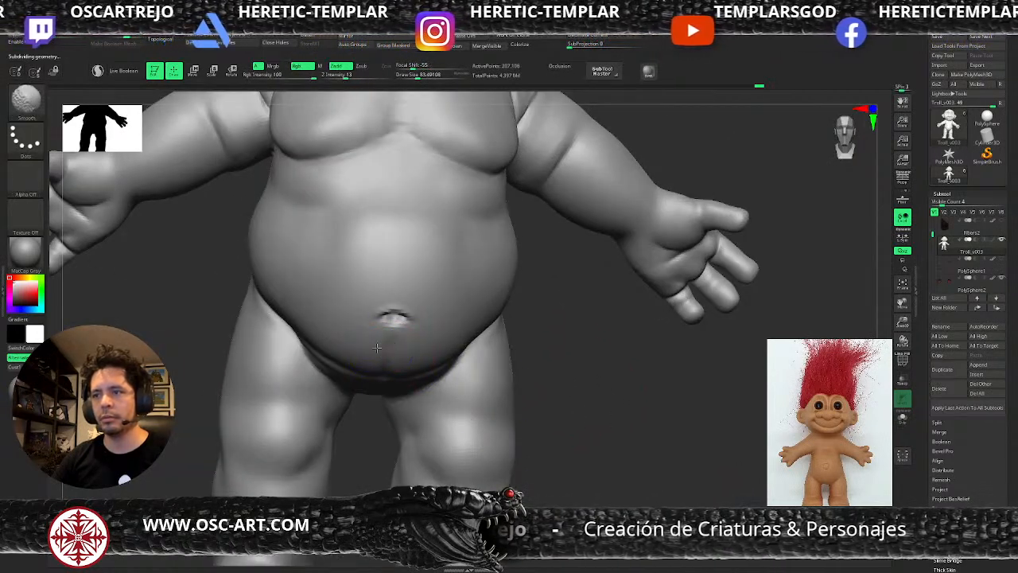
- Raise the mesh one subdivision level, deepen the navel with a smaller DamStandard brush, and smooth its edges
{"action": "key", "text": "d"}
{"action": "left_click_drag", "start_coordinate": [580, 400], "coordinate": [589, 411], "text": "alt"}
{"action": "key", "text": "s"}
{"action": "left_click_drag", "start_coordinate": [409, 285], "coordinate": [400, 284]}
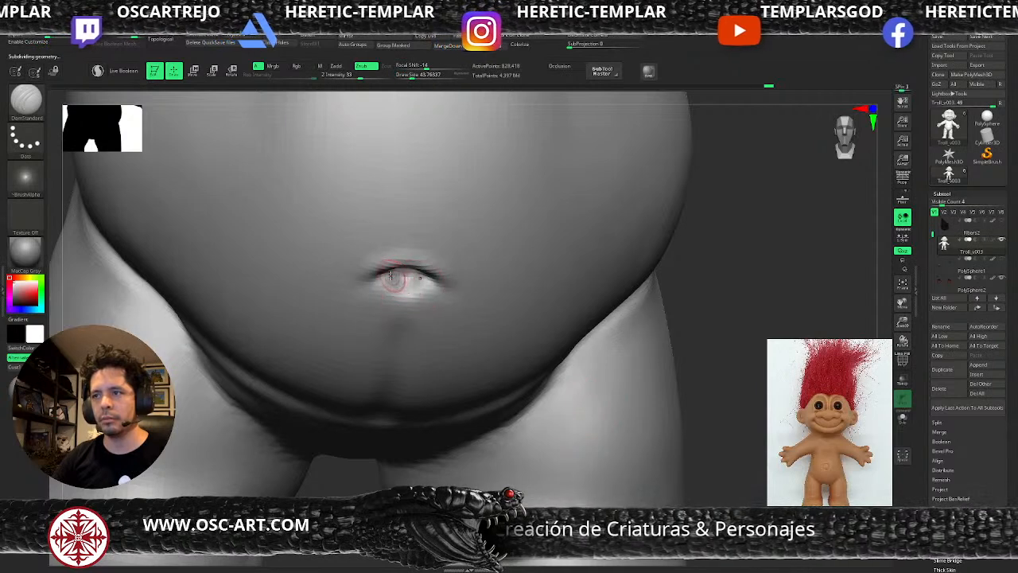
{"action": "mouse_move", "coordinate": [378, 284]}
{"action": "left_mouse_down"}
{"action": "mouse_move", "coordinate": [414, 275]}
{"action": "mouse_move", "coordinate": [393, 277]}
{"action": "mouse_move", "coordinate": [396, 288]}
{"action": "left_mouse_up"}
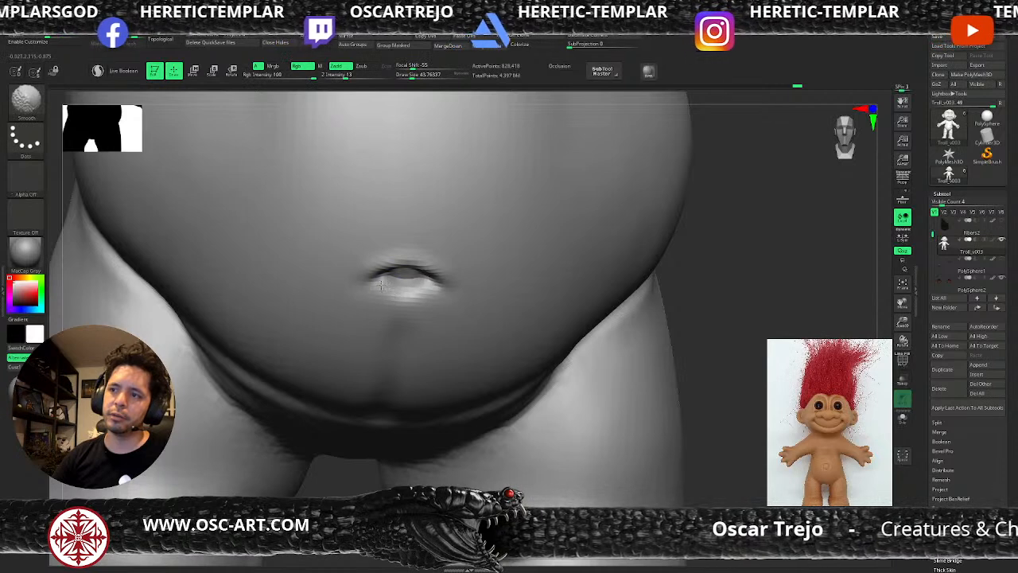
{"action": "key", "text": "d"}
{"action": "mouse_move", "coordinate": [691, 309]}
{"action": "left_mouse_down", "text": "alt"}
{"action": "mouse_move", "coordinate": [653, 279]}
{"action": "mouse_move", "coordinate": [614, 300]}
{"action": "mouse_move", "coordinate": [572, 302]}
{"action": "mouse_move", "coordinate": [555, 354]}
{"action": "left_mouse_up", "text": "alt"}
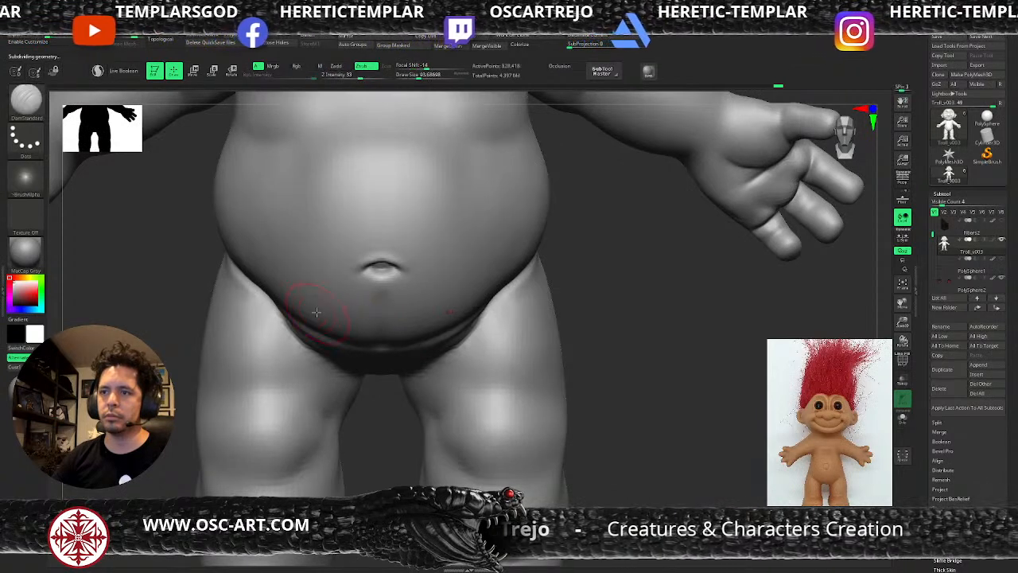
- Lower the mesh two or more subdivision levels, carve the belly's side above the hip crease, and raise the level again
{"action": "key", "text": "shift+d"}
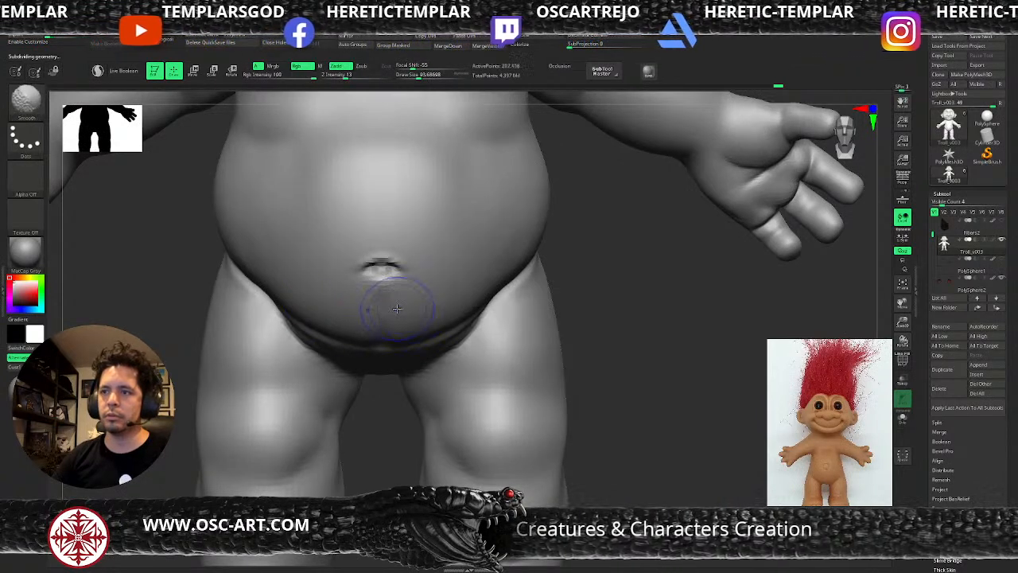
{"action": "key", "text": "shift+d"}
{"action": "key", "text": "shift+d"}
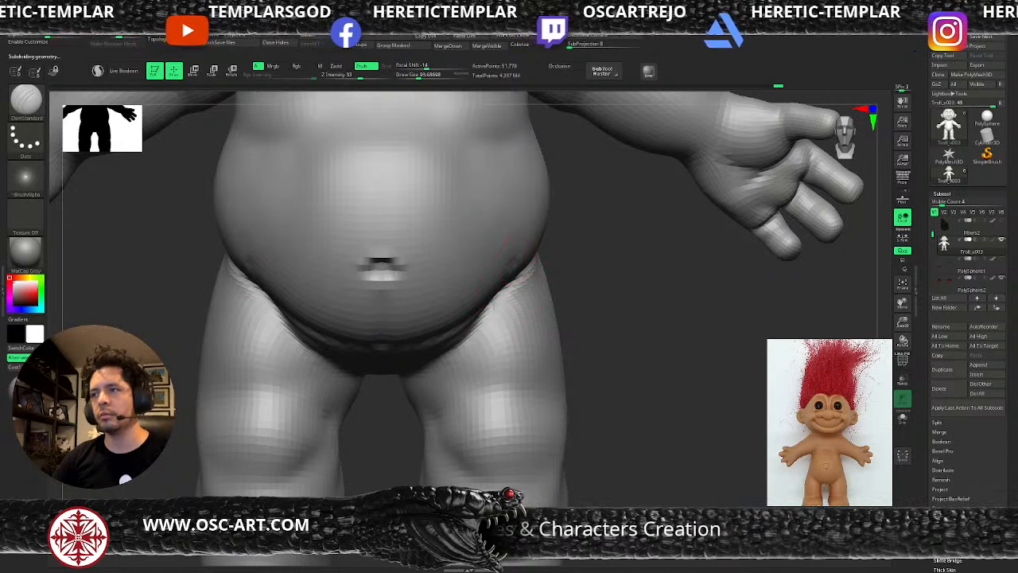
{"action": "left_click_drag", "start_coordinate": [519, 234], "coordinate": [502, 280]}
{"action": "key", "text": "d"}
{"action": "mouse_move", "coordinate": [573, 280]}
{"action": "left_mouse_down", "text": "alt"}
{"action": "mouse_move", "coordinate": [563, 272]}
{"action": "mouse_move", "coordinate": [591, 314]}
{"action": "mouse_move", "coordinate": [545, 352]}
{"action": "mouse_move", "coordinate": [576, 438]}
{"action": "mouse_move", "coordinate": [568, 398]}
{"action": "left_mouse_up", "text": "alt"}
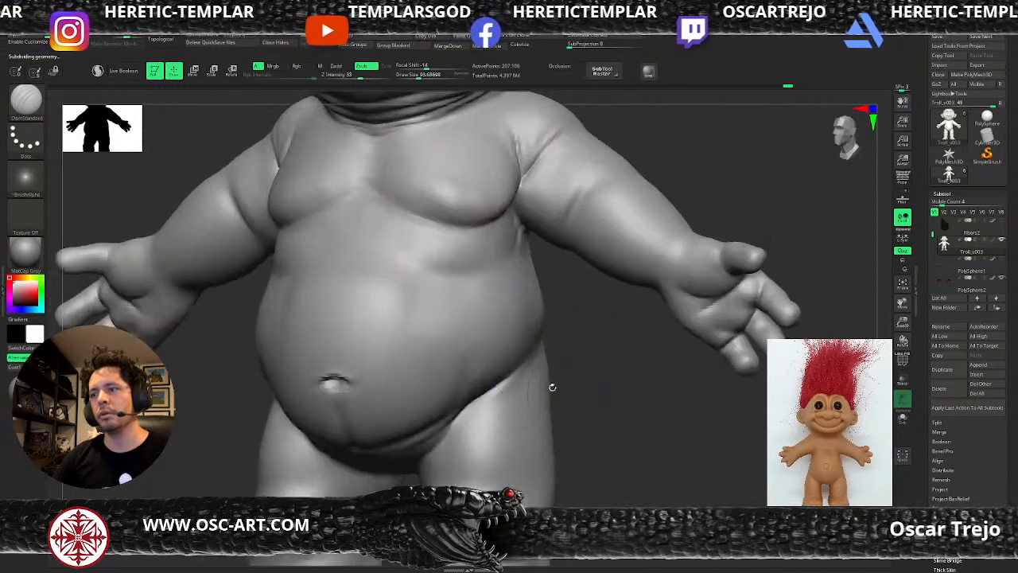
- Carve a soft vertical fold down the side of the belly with DamStandard and smooth it at a lower subdivision level
{"action": "mouse_move", "coordinate": [474, 313]}
{"action": "left_mouse_down"}
{"action": "mouse_move", "coordinate": [466, 354]}
{"action": "mouse_move", "coordinate": [474, 326]}
{"action": "left_mouse_up"}
{"action": "mouse_move", "coordinate": [579, 394]}
{"action": "left_mouse_down", "text": "alt"}
{"action": "mouse_move", "coordinate": [555, 337]}
{"action": "mouse_move", "coordinate": [566, 394]}
{"action": "mouse_move", "coordinate": [539, 410]}
{"action": "left_mouse_up", "text": "alt"}
{"action": "mouse_move", "coordinate": [462, 329]}
{"action": "left_mouse_down"}
{"action": "mouse_move", "coordinate": [465, 375]}
{"action": "mouse_move", "coordinate": [466, 338]}
{"action": "mouse_move", "coordinate": [467, 355]}
{"action": "left_mouse_up"}
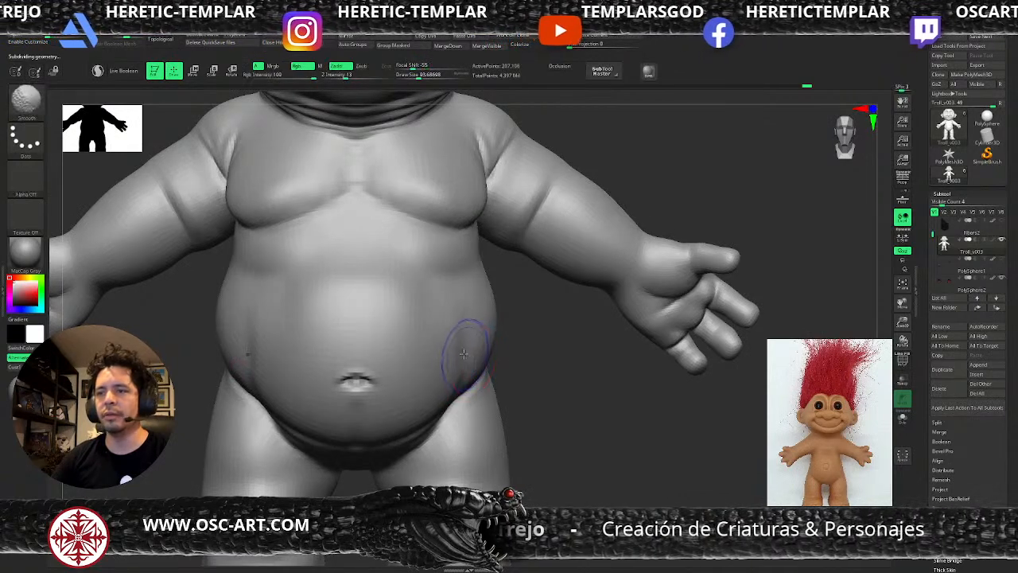
{"action": "left_click_drag", "start_coordinate": [564, 409], "coordinate": [531, 409], "text": "alt"}
{"action": "key", "text": "shift+d"}
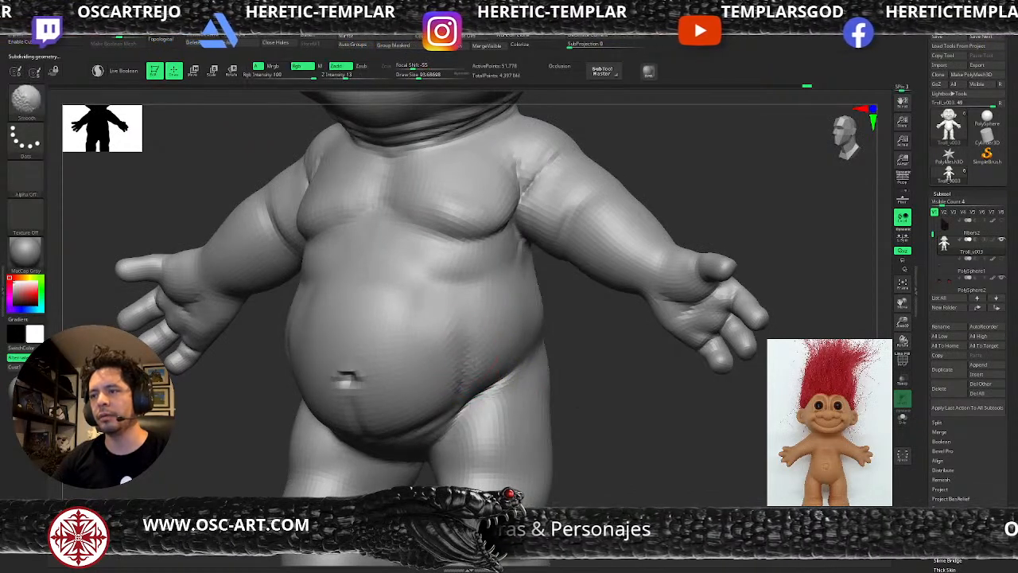
{"action": "key", "text": "d"}
{"action": "left_click_drag", "start_coordinate": [626, 408], "coordinate": [662, 409], "text": "shift"}
{"action": "left_click_drag", "start_coordinate": [443, 352], "coordinate": [462, 357], "text": "shift"}
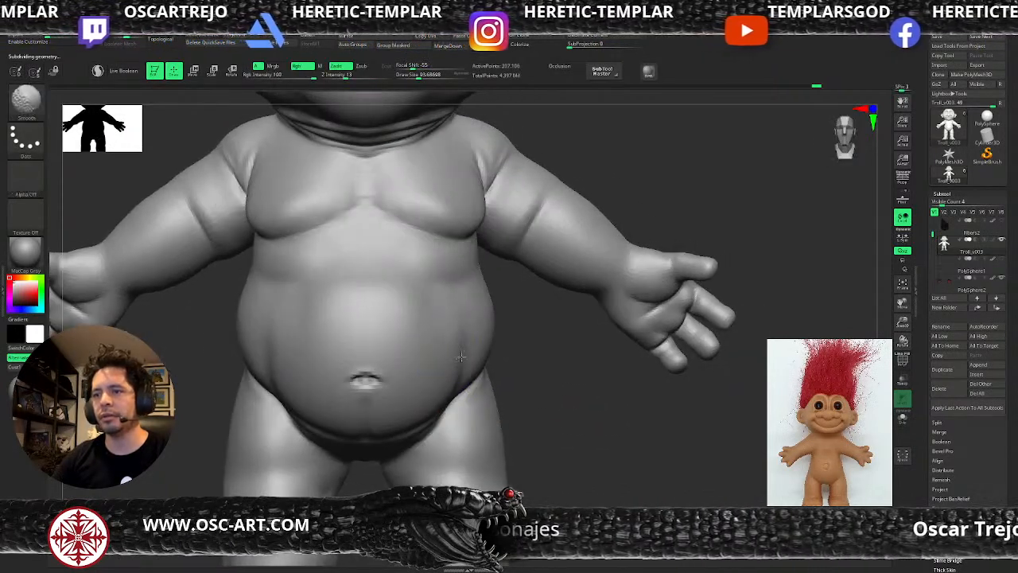
- Smooth the lower edge and the inside of the nostril with a smaller brush, raising the mesh one level
{"action": "left_click_drag", "start_coordinate": [578, 412], "coordinate": [565, 330], "text": "alt"}
{"action": "mouse_move", "coordinate": [607, 245]}
{"action": "left_mouse_down", "text": "alt"}
{"action": "mouse_move", "coordinate": [563, 281]}
{"action": "mouse_move", "coordinate": [555, 250]}
{"action": "mouse_move", "coordinate": [578, 236]}
{"action": "mouse_move", "coordinate": [561, 415]}
{"action": "left_mouse_up", "text": "alt"}
{"action": "mouse_move", "coordinate": [547, 330]}
{"action": "left_mouse_down", "text": "alt"}
{"action": "mouse_move", "coordinate": [566, 350]}
{"action": "mouse_move", "coordinate": [563, 338]}
{"action": "left_mouse_up", "text": "alt"}
{"action": "left_click_drag", "start_coordinate": [559, 241], "coordinate": [555, 313], "text": "alt"}
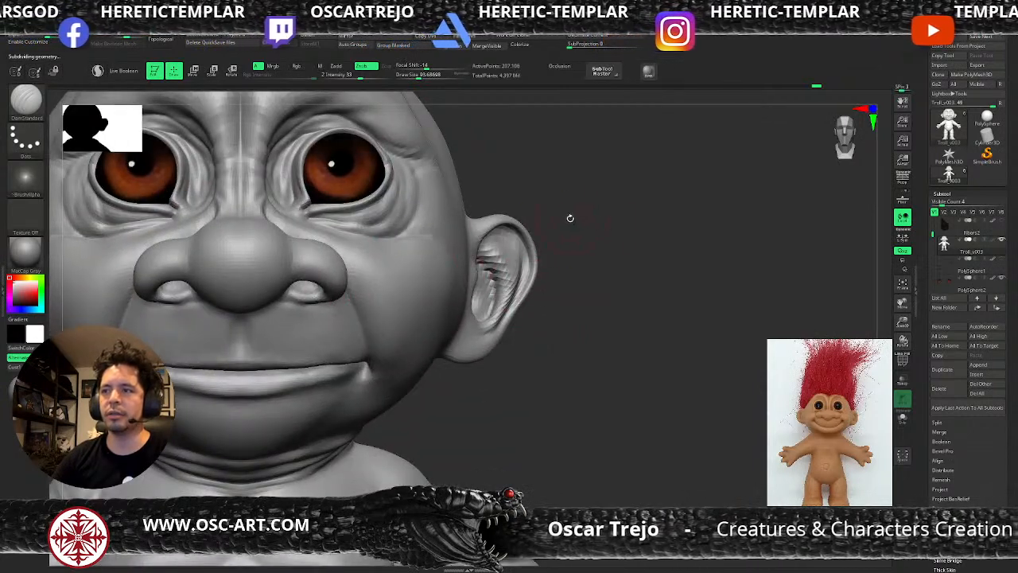
{"action": "left_click_drag", "start_coordinate": [613, 171], "coordinate": [598, 259], "text": "alt"}
{"action": "key", "text": "s"}
{"action": "left_click_drag", "start_coordinate": [264, 372], "coordinate": [255, 372]}
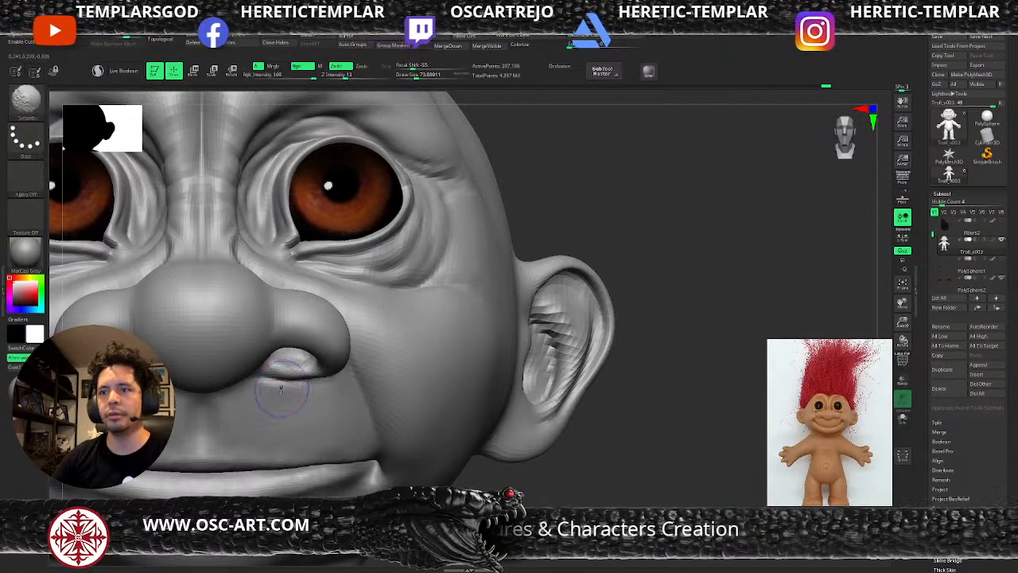
{"action": "key", "text": "ctrl+d"}
{"action": "mouse_move", "coordinate": [289, 361]}
{"action": "left_mouse_down"}
{"action": "mouse_move", "coordinate": [318, 361]}
{"action": "mouse_move", "coordinate": [297, 352]}
{"action": "left_mouse_up"}
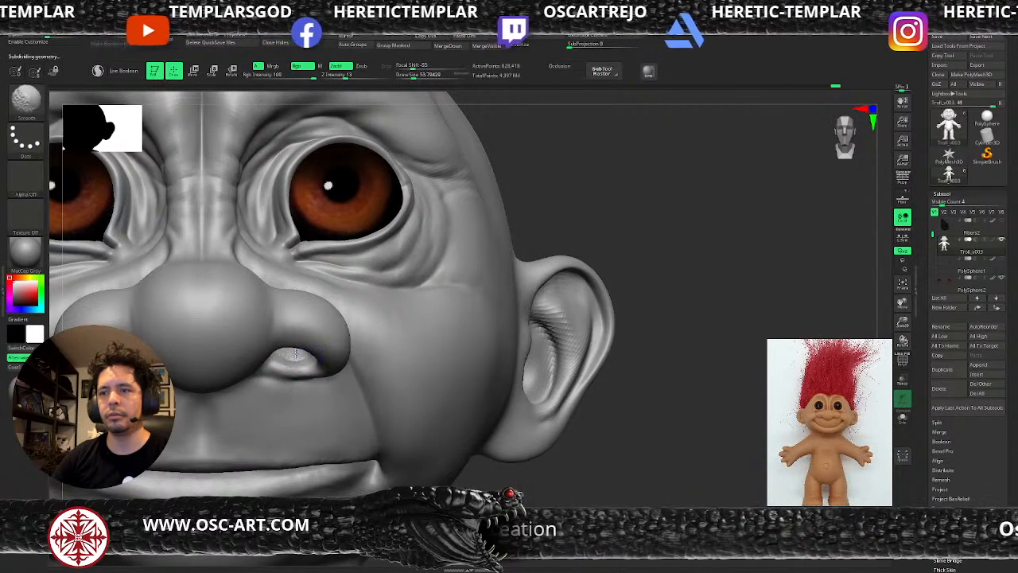
- Lower the mesh three subdivision levels in profile view and switch to the Move brush with a larger size for the nose
{"action": "left_click_drag", "start_coordinate": [675, 324], "coordinate": [459, 227], "text": "alt"}
{"action": "mouse_move", "coordinate": [452, 264]}
{"action": "left_mouse_down"}
{"action": "mouse_move", "coordinate": [480, 298]}
{"action": "mouse_move", "coordinate": [531, 276]}
{"action": "mouse_move", "coordinate": [489, 269]}
{"action": "mouse_move", "coordinate": [460, 318]}
{"action": "left_mouse_up"}
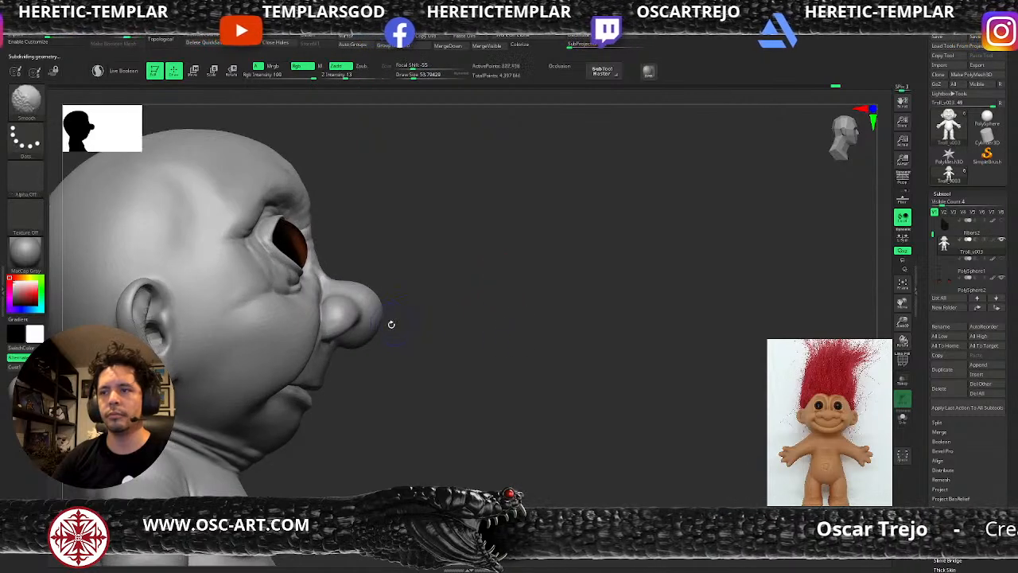
{"action": "key", "text": "shift+d"}
{"action": "key", "text": "shift+d"}
{"action": "key", "text": "shift+d"}
{"action": "key", "text": "s"}
{"action": "left_click_drag", "start_coordinate": [368, 335], "coordinate": [379, 334]}
{"action": "key", "text": "b"}
{"action": "key", "text": "m"}
{"action": "key", "text": "v"}
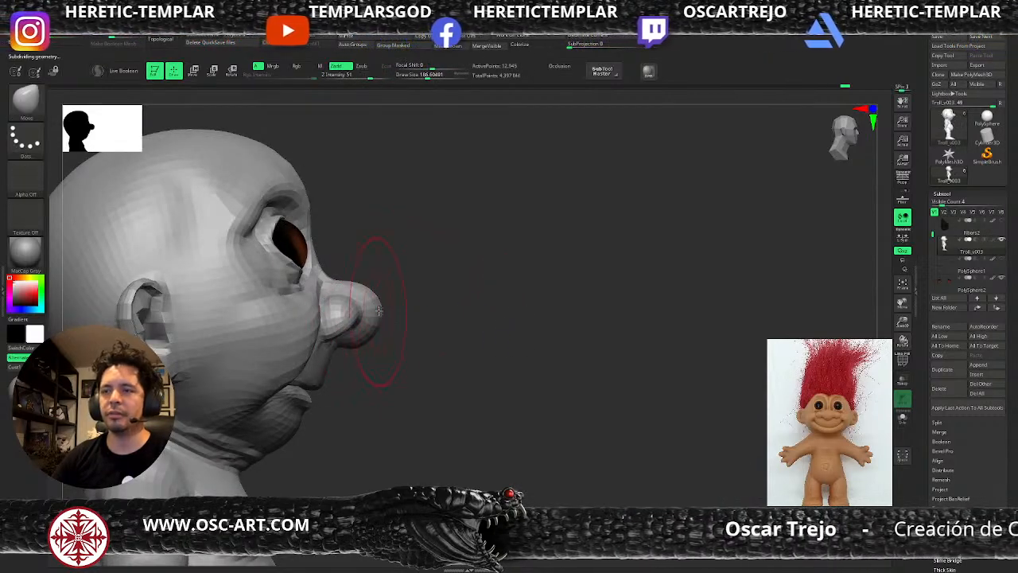
- Mask the nose in profile, invert the mask so only the nose stays editable, and soften the mask's edge
{"action": "key", "text": "s"}
{"action": "mouse_move", "coordinate": [382, 298]}
{"action": "left_mouse_down"}
{"action": "mouse_move", "coordinate": [364, 296]}
{"action": "mouse_move", "coordinate": [334, 314]}
{"action": "mouse_move", "coordinate": [339, 323]}
{"action": "mouse_move", "coordinate": [375, 307]}
{"action": "mouse_move", "coordinate": [344, 291]}
{"action": "left_mouse_up"}
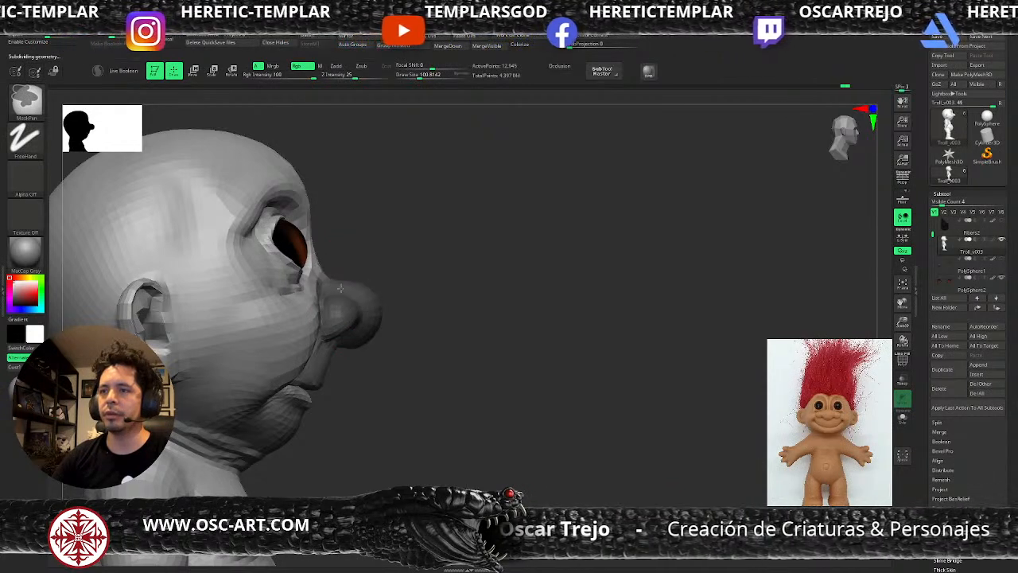
{"action": "left_click", "coordinate": [400, 318], "text": "ctrl"}
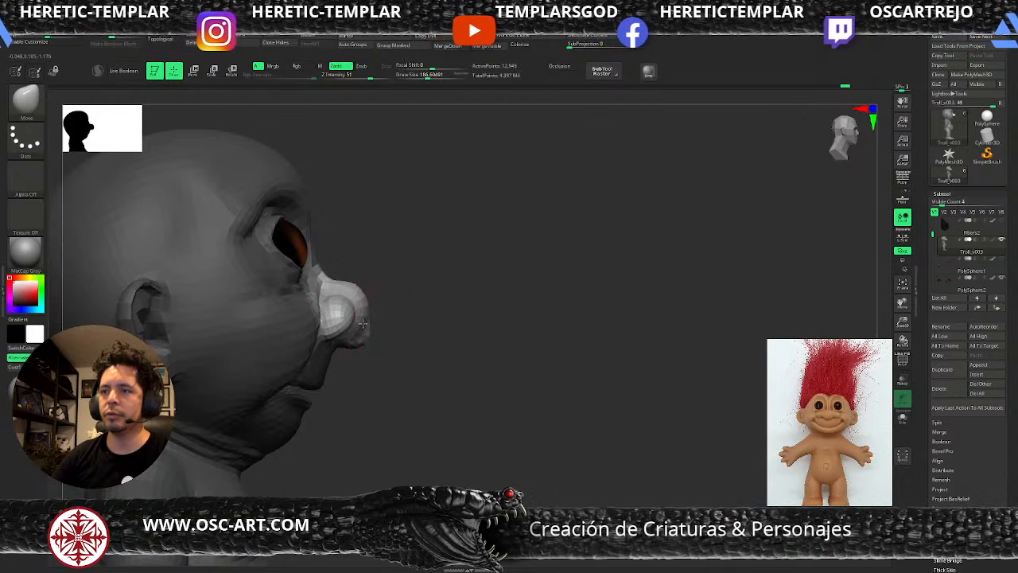
{"action": "key", "text": "ctrl"}
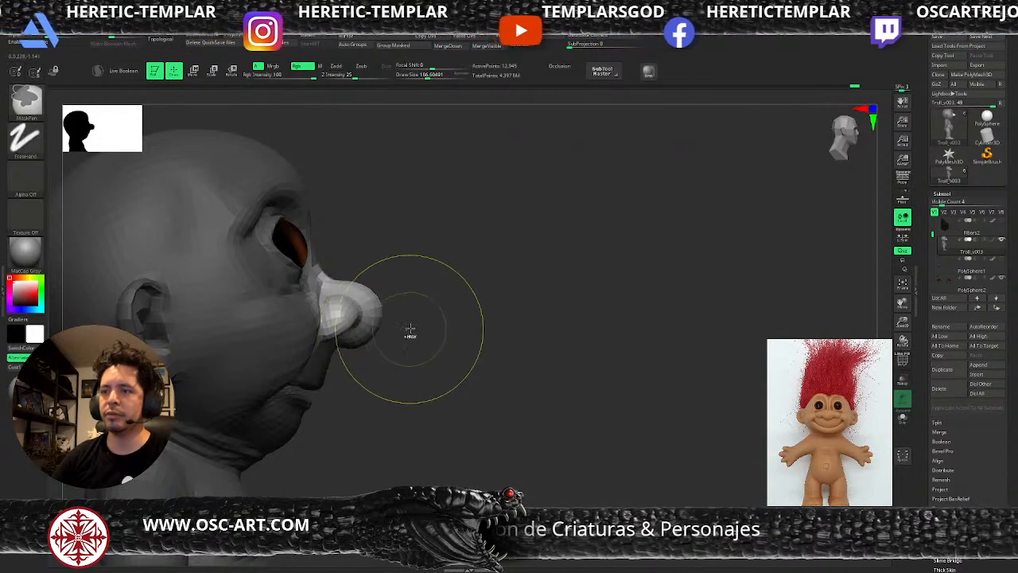
{"action": "left_click", "coordinate": [416, 325], "text": "ctrl"}
{"action": "left_click_drag", "start_coordinate": [443, 282], "coordinate": [347, 380], "text": "ctrl"}
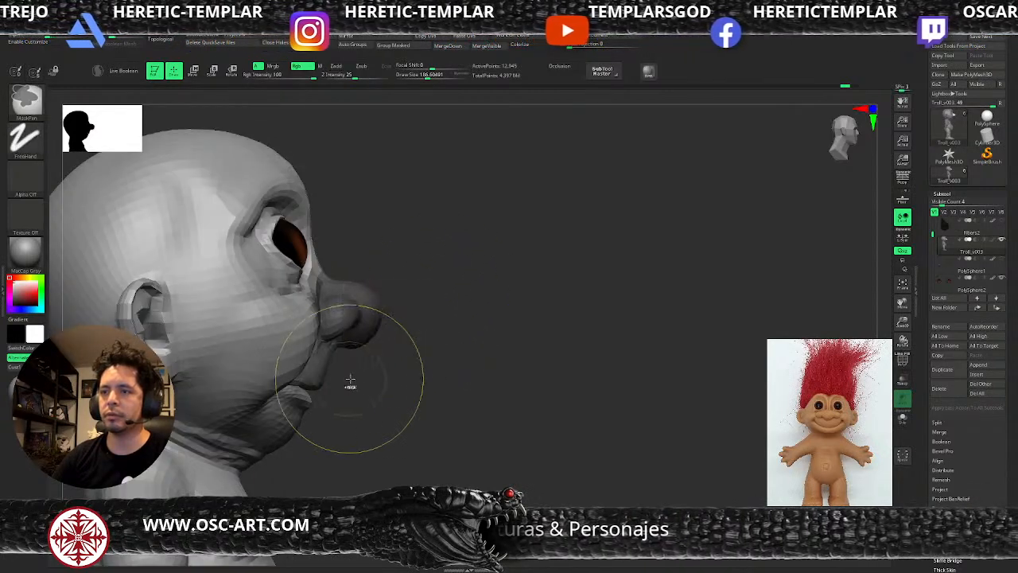
{"action": "left_click", "coordinate": [370, 356], "text": "ctrl"}
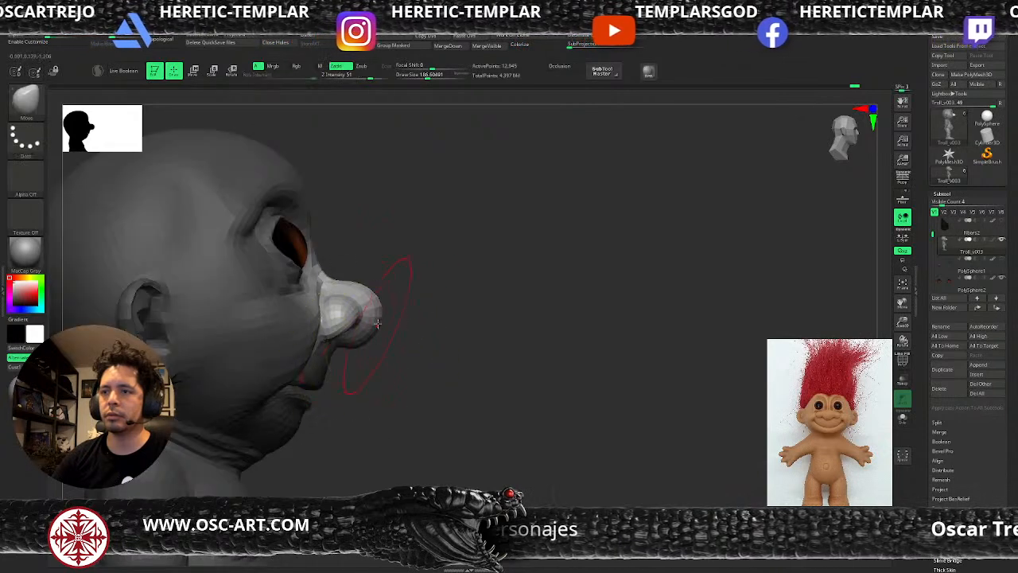
- Push the nose back towards the face with the Move brush, adjust the nostril wing, and smooth the nose
{"action": "left_click_drag", "start_coordinate": [379, 319], "coordinate": [362, 312]}
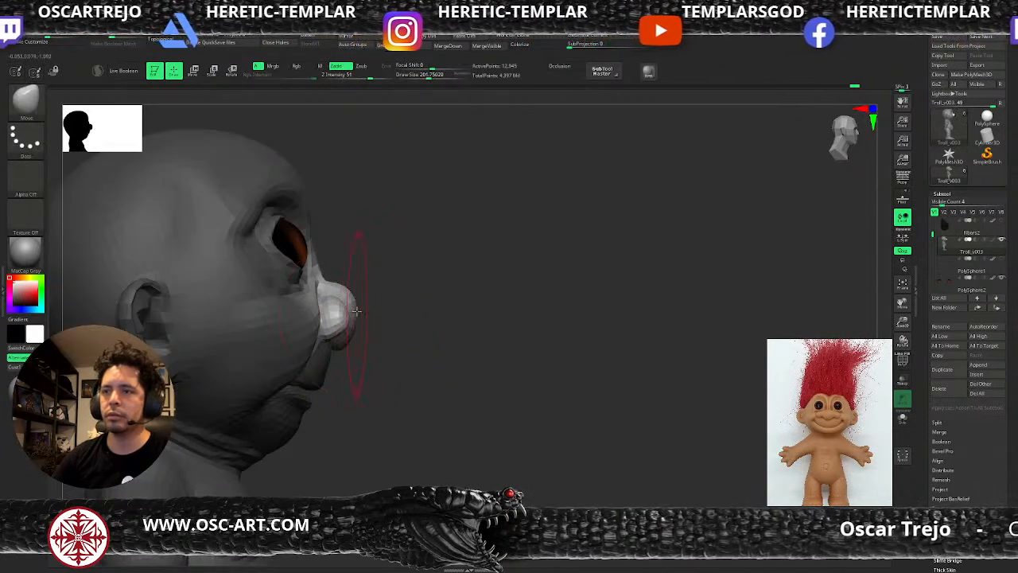
{"action": "right_click_drag", "start_coordinate": [358, 311], "coordinate": [344, 313]}
{"action": "right_click_drag", "start_coordinate": [484, 282], "coordinate": [401, 306]}
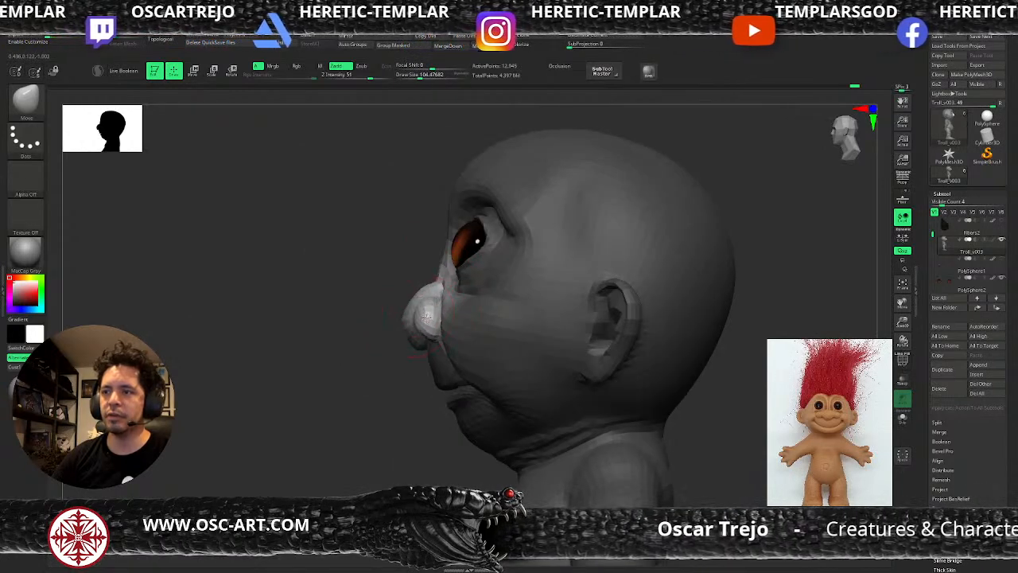
{"action": "key", "text": "shift"}
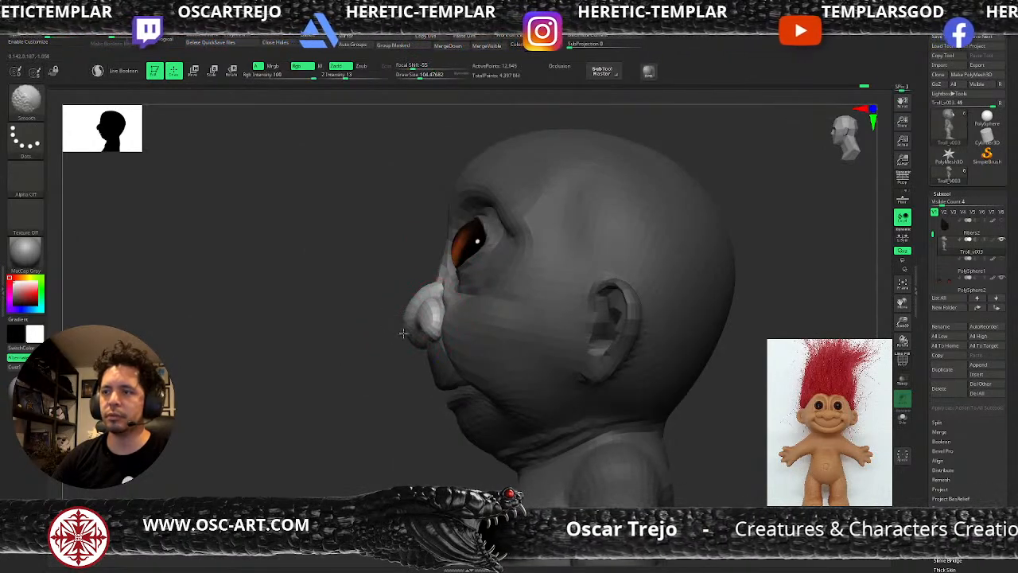
{"action": "right_click_drag", "start_coordinate": [403, 327], "coordinate": [391, 335], "text": "shift"}
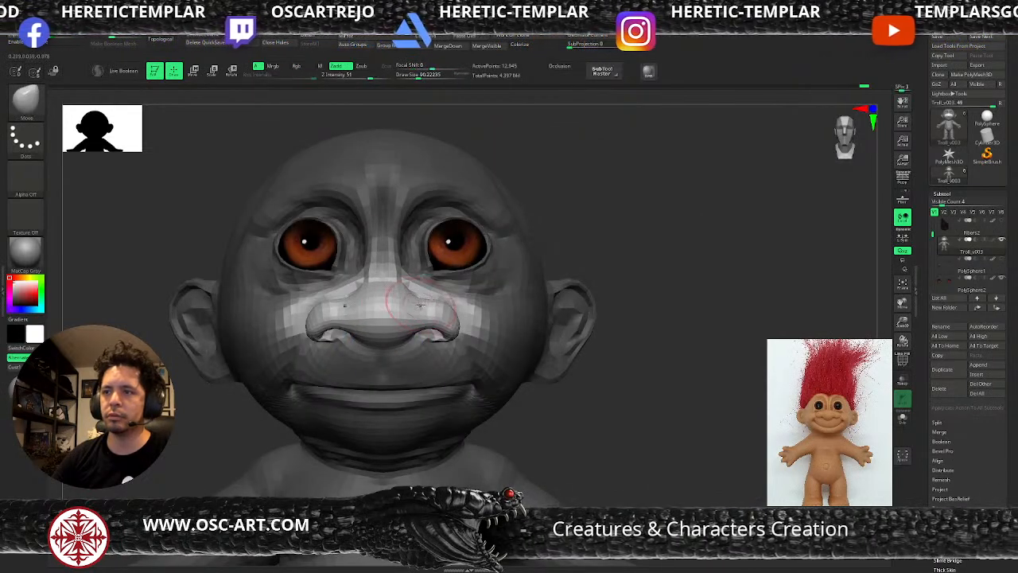
- Frame the whole figure, check the nose's projection from several angles, and release the mask
{"action": "mouse_move", "coordinate": [618, 269]}
{"action": "left_mouse_down", "text": "ctrl"}
{"action": "mouse_move", "coordinate": [639, 279]}
{"action": "mouse_move", "coordinate": [609, 284]}
{"action": "mouse_move", "coordinate": [636, 289]}
{"action": "mouse_move", "coordinate": [585, 289]}
{"action": "mouse_move", "coordinate": [596, 289]}
{"action": "left_mouse_up", "text": "ctrl"}
{"action": "key", "text": "f"}
{"action": "left_click_drag", "start_coordinate": [410, 351], "coordinate": [373, 379]}
{"action": "left_click_drag", "start_coordinate": [635, 313], "coordinate": [588, 311]}
{"action": "left_click", "coordinate": [598, 319], "text": "ctrl"}
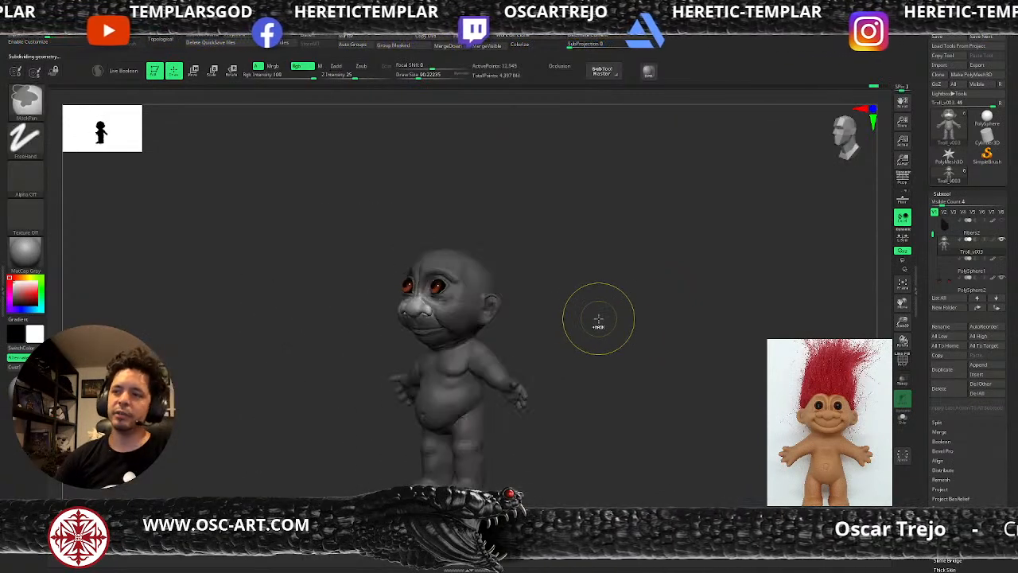
{"action": "left_click", "coordinate": [597, 318], "text": "ctrl"}
- Raise the mesh one subdivision level and reshape the nostril wings from below with the Move brush
{"action": "left_click_drag", "start_coordinate": [326, 447], "coordinate": [608, 368], "text": "shift"}
{"action": "left_click_drag", "start_coordinate": [575, 368], "coordinate": [569, 437], "text": "alt"}
{"action": "left_click_drag", "start_coordinate": [503, 341], "coordinate": [552, 387], "text": "alt"}
{"action": "mouse_move", "coordinate": [484, 402]}
{"action": "left_mouse_down", "text": "alt"}
{"action": "mouse_move", "coordinate": [490, 379]}
{"action": "mouse_move", "coordinate": [499, 404]}
{"action": "left_mouse_up", "text": "alt"}
{"action": "left_click_drag", "start_coordinate": [435, 370], "coordinate": [456, 383]}
{"action": "key", "text": "d"}
{"action": "left_click_drag", "start_coordinate": [692, 409], "coordinate": [560, 379], "text": "alt"}
{"action": "left_click_drag", "start_coordinate": [476, 296], "coordinate": [466, 302]}
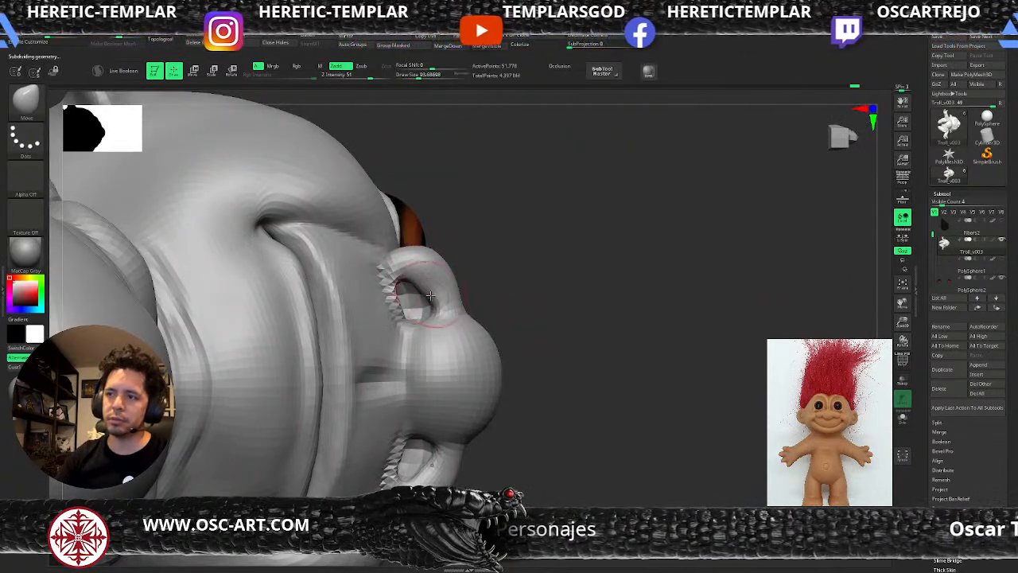
- Smooth the nostril rim and widen the nostril wings from the front with a resized Move brush
{"action": "left_click_drag", "start_coordinate": [443, 280], "coordinate": [434, 284], "text": "shift"}
{"action": "key", "text": "s"}
{"action": "mouse_move", "coordinate": [439, 273]}
{"action": "left_mouse_down"}
{"action": "mouse_move", "coordinate": [428, 278]}
{"action": "mouse_move", "coordinate": [436, 301]}
{"action": "mouse_move", "coordinate": [477, 265]}
{"action": "mouse_move", "coordinate": [579, 309]}
{"action": "mouse_move", "coordinate": [604, 338]}
{"action": "mouse_move", "coordinate": [568, 338]}
{"action": "left_mouse_up"}
{"action": "key", "text": "s"}
{"action": "left_click_drag", "start_coordinate": [629, 322], "coordinate": [598, 349], "text": "alt"}
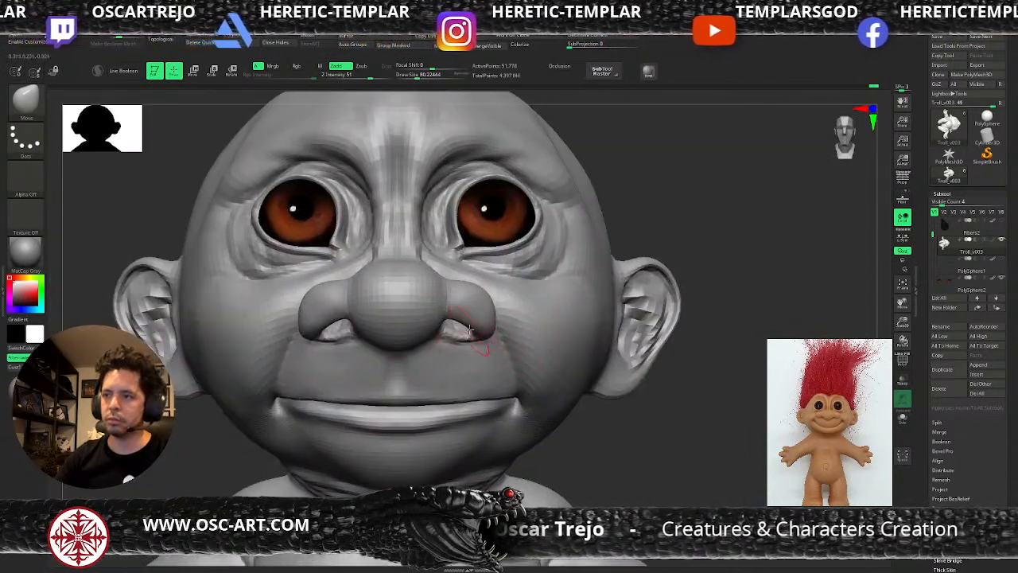
{"action": "left_click_drag", "start_coordinate": [471, 326], "coordinate": [472, 322]}
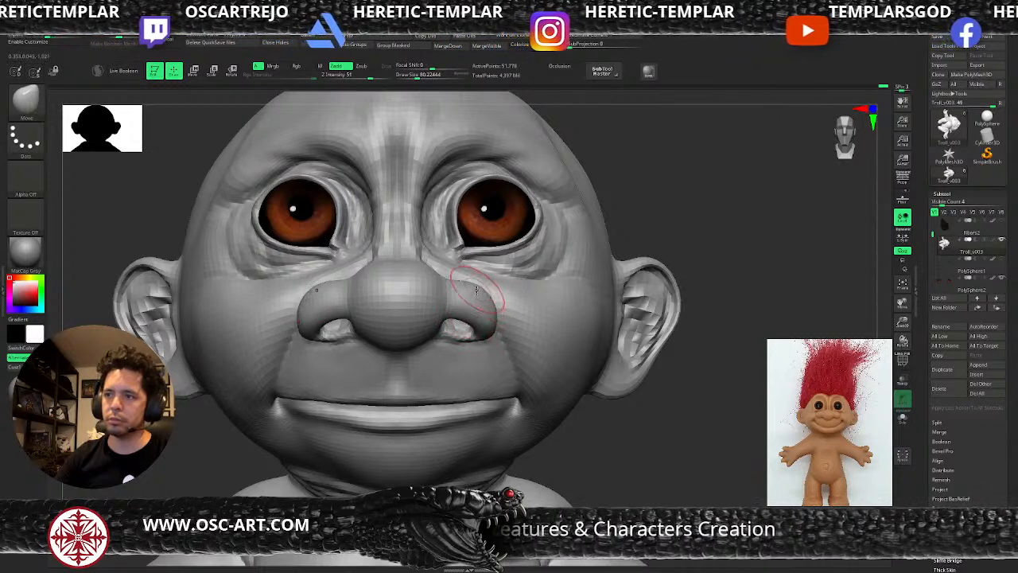
- Examine the whole figure at a high subdivision level, then drop the mesh back to a low level
{"action": "key", "text": "f"}
{"action": "key", "text": "d"}
{"action": "key", "text": "d"}
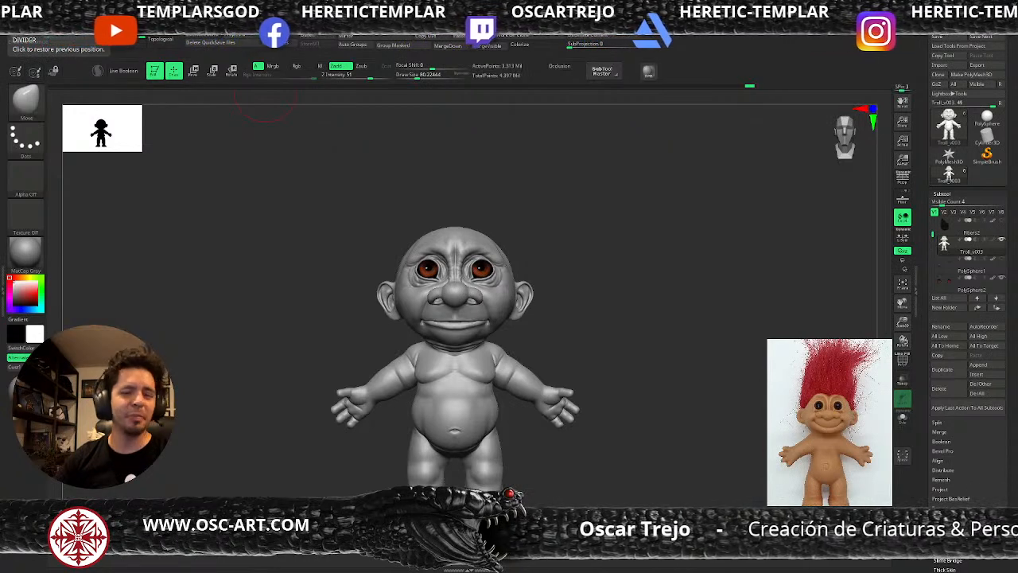
{"action": "left_click_drag", "start_coordinate": [632, 269], "coordinate": [574, 267]}
{"action": "key", "text": "shift+d"}
{"action": "key", "text": "shift+d"}
{"action": "key", "text": "shift+d"}
{"action": "key", "text": "shift+d"}
- Carve the crease between the nostril wing and the cheek with DamStandard, smooth it, and raise the mesh one level
{"action": "left_click_drag", "start_coordinate": [199, 324], "coordinate": [280, 366], "text": "alt"}
{"action": "left_click_drag", "start_coordinate": [640, 363], "coordinate": [628, 275]}
{"action": "key", "text": "d"}
{"action": "key", "text": "b"}
{"action": "key", "text": "d"}
{"action": "key", "text": "s"}
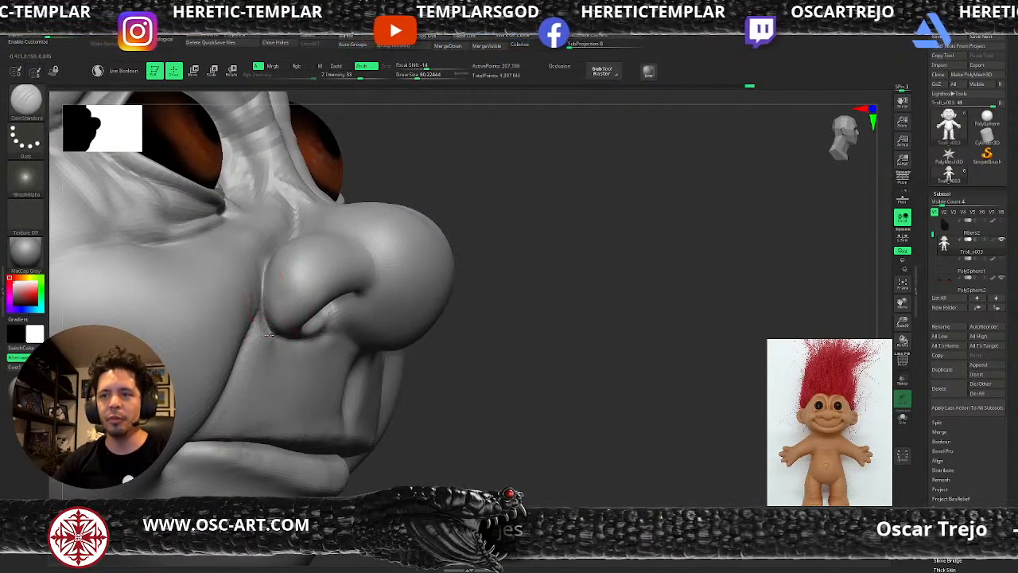
{"action": "left_click_drag", "start_coordinate": [264, 315], "coordinate": [269, 339], "text": "shift"}
{"action": "key", "text": "d"}
- Carve fine wrinkles below and beside the eye with a smaller DamStandard brush and smooth them
{"action": "mouse_move", "coordinate": [550, 405]}
{"action": "left_mouse_down", "text": "alt"}
{"action": "mouse_move", "coordinate": [438, 339]}
{"action": "mouse_move", "coordinate": [532, 328]}
{"action": "mouse_move", "coordinate": [591, 289]}
{"action": "mouse_move", "coordinate": [561, 265]}
{"action": "mouse_move", "coordinate": [561, 279]}
{"action": "left_mouse_up", "text": "alt"}
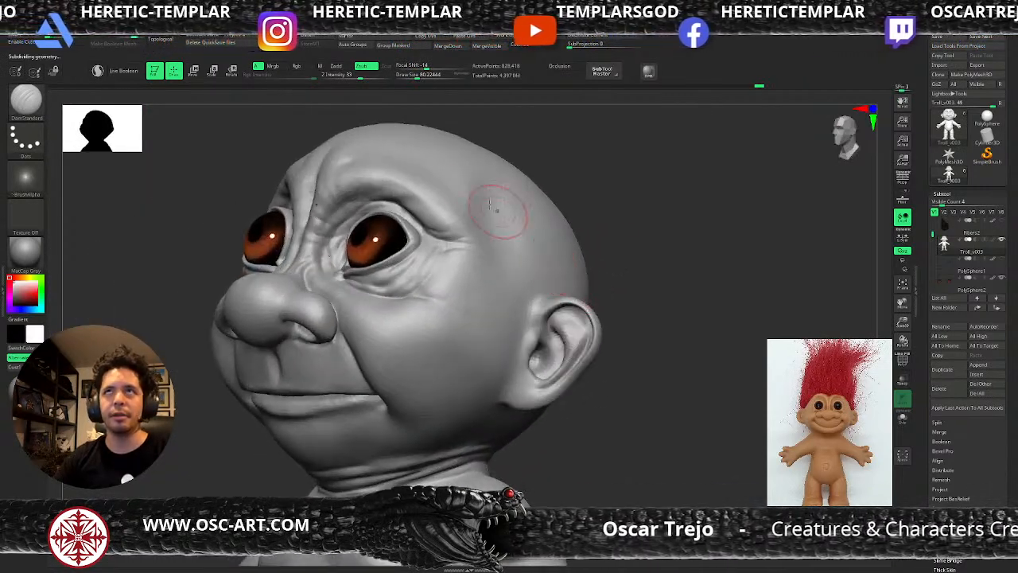
{"action": "mouse_move", "coordinate": [645, 235]}
{"action": "left_mouse_down"}
{"action": "mouse_move", "coordinate": [636, 252]}
{"action": "mouse_move", "coordinate": [566, 271]}
{"action": "left_mouse_up"}
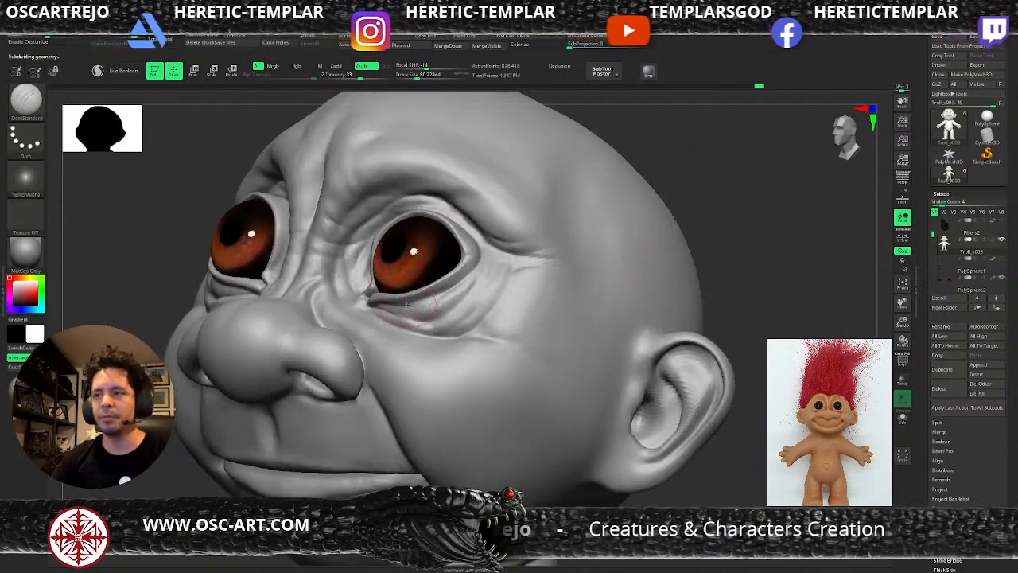
{"action": "key", "text": "s"}
{"action": "left_click_drag", "start_coordinate": [408, 315], "coordinate": [400, 313]}
{"action": "key", "text": "shift+d"}
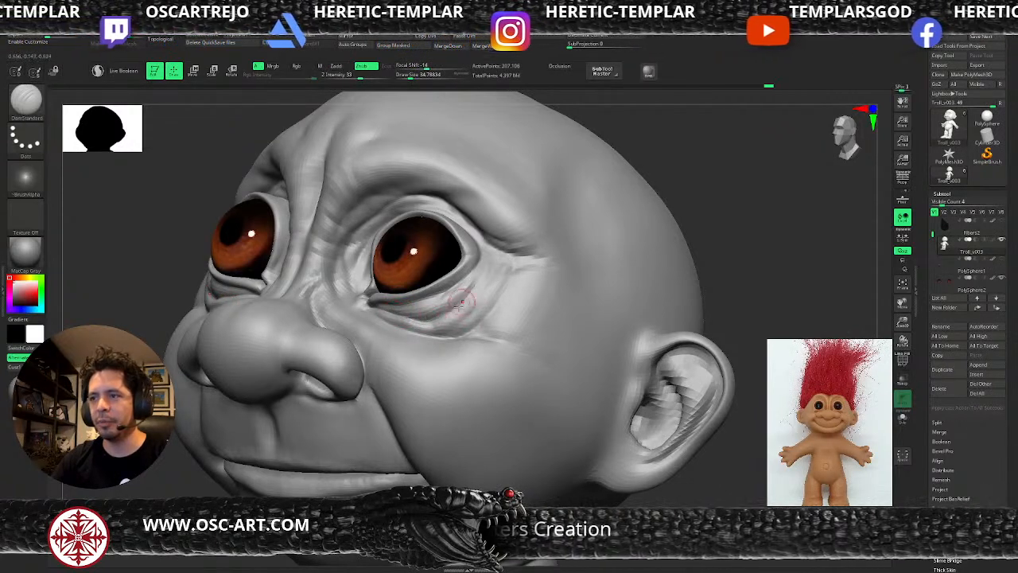
{"action": "key", "text": "d"}
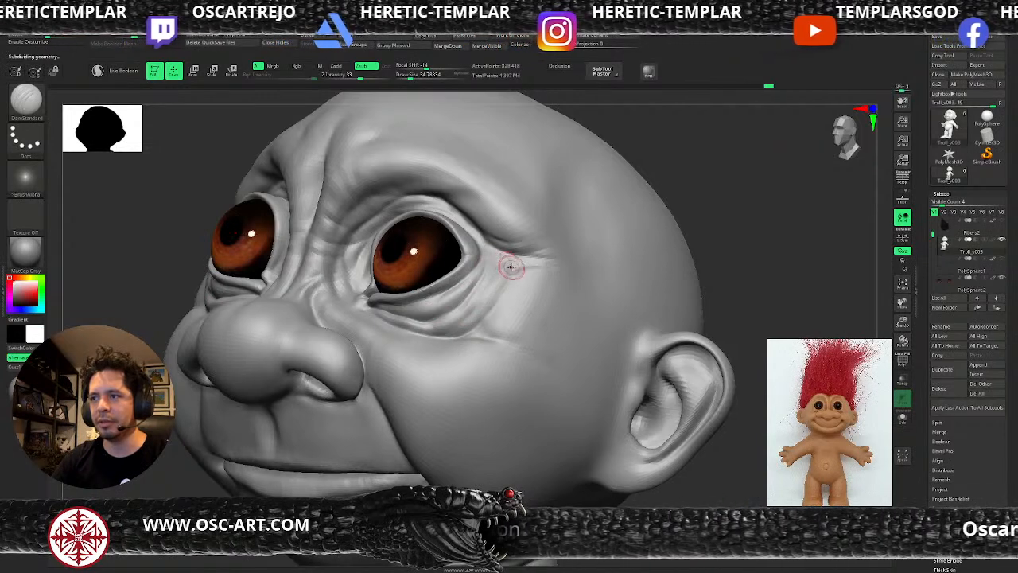
{"action": "key", "text": "shift"}
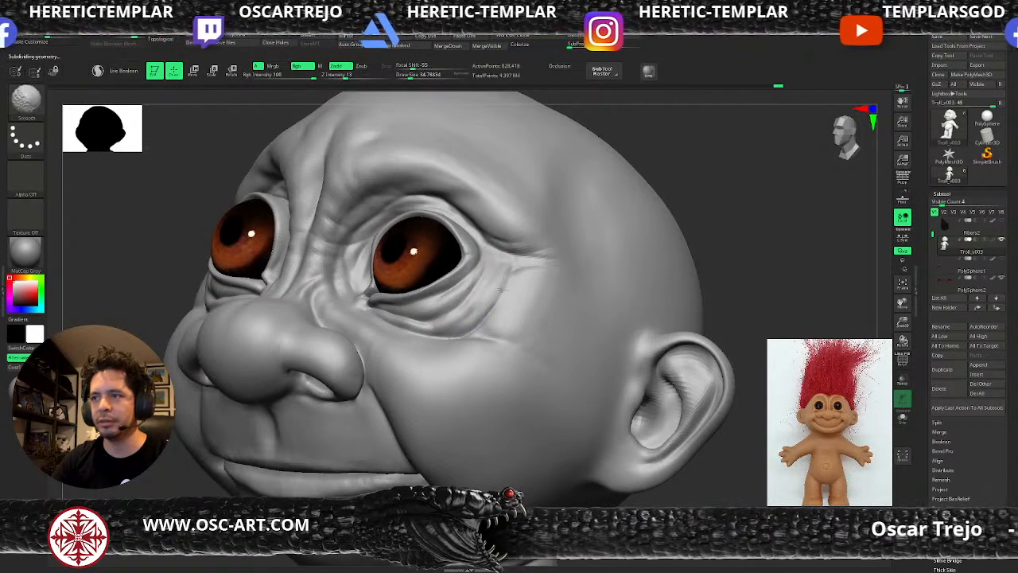
{"action": "mouse_move", "coordinate": [712, 291]}
{"action": "left_mouse_down", "text": "alt"}
{"action": "mouse_move", "coordinate": [676, 227]}
{"action": "mouse_move", "coordinate": [679, 252]}
{"action": "mouse_move", "coordinate": [665, 267]}
{"action": "mouse_move", "coordinate": [633, 286]}
{"action": "mouse_move", "coordinate": [635, 234]}
{"action": "mouse_move", "coordinate": [581, 293]}
{"action": "left_mouse_up", "text": "alt"}
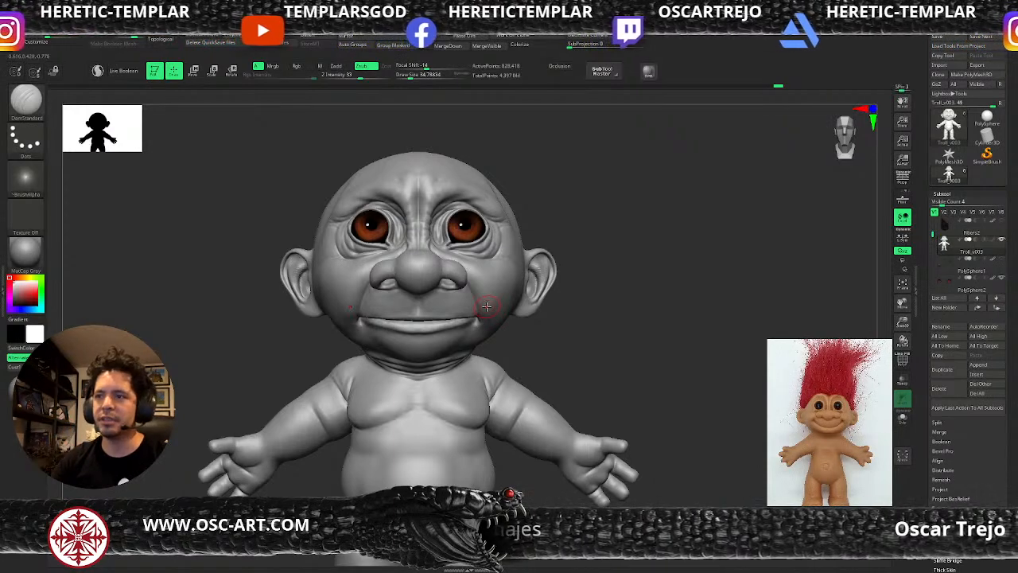
- Work the skin between nose and upper lip with a resized Standard brush and smooth it under the nose
{"action": "left_click_drag", "start_coordinate": [576, 291], "coordinate": [586, 320]}
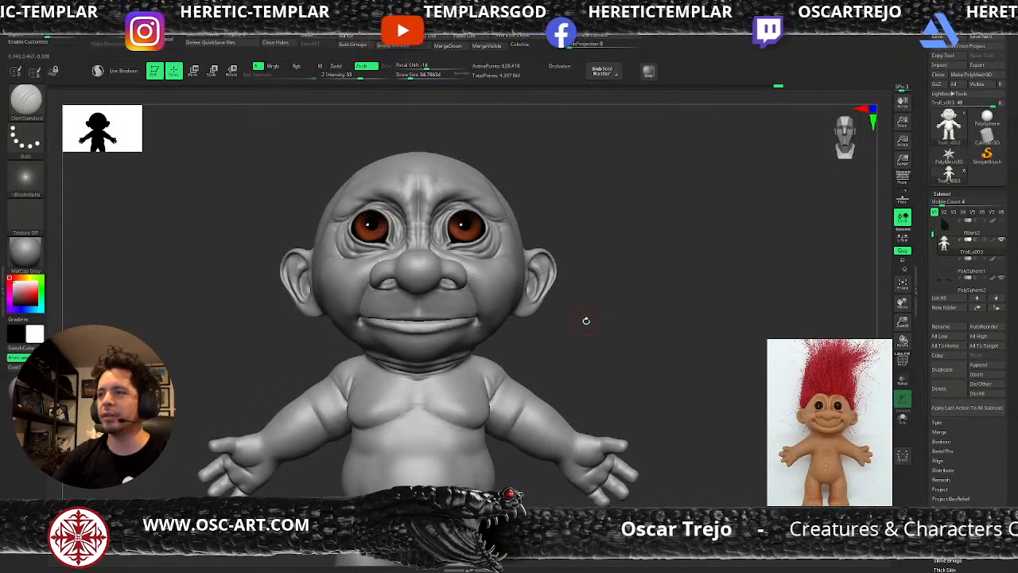
{"action": "mouse_move", "coordinate": [625, 221]}
{"action": "left_mouse_down", "text": "alt"}
{"action": "mouse_move", "coordinate": [591, 238]}
{"action": "mouse_move", "coordinate": [584, 294]}
{"action": "mouse_move", "coordinate": [551, 297]}
{"action": "mouse_move", "coordinate": [570, 287]}
{"action": "left_mouse_up", "text": "alt"}
{"action": "key", "text": "b"}
{"action": "key", "text": "m"}
{"action": "key", "text": "v"}
{"action": "key", "text": "s"}
{"action": "mouse_move", "coordinate": [649, 290]}
{"action": "left_mouse_down", "text": "alt"}
{"action": "mouse_move", "coordinate": [647, 247]}
{"action": "mouse_move", "coordinate": [644, 272]}
{"action": "left_mouse_up", "text": "alt"}
{"action": "left_click_drag", "start_coordinate": [600, 296], "coordinate": [551, 332], "text": "alt"}
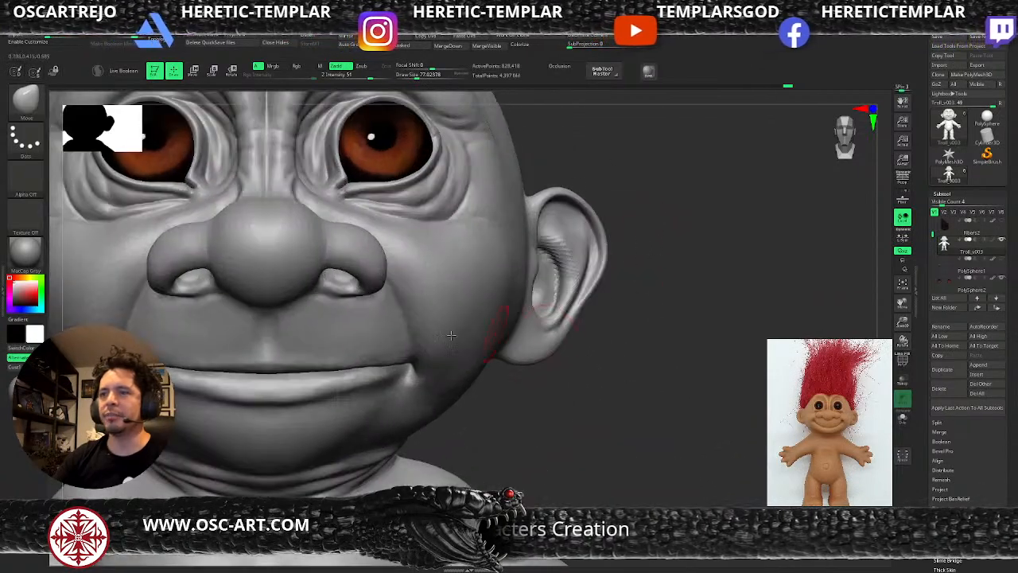
{"action": "key", "text": "b"}
{"action": "key", "text": "c"}
{"action": "key", "text": "b"}
{"action": "key", "text": "b"}
{"action": "key", "text": "s"}
{"action": "key", "text": "t"}
{"action": "left_click_drag", "start_coordinate": [618, 334], "coordinate": [625, 307]}
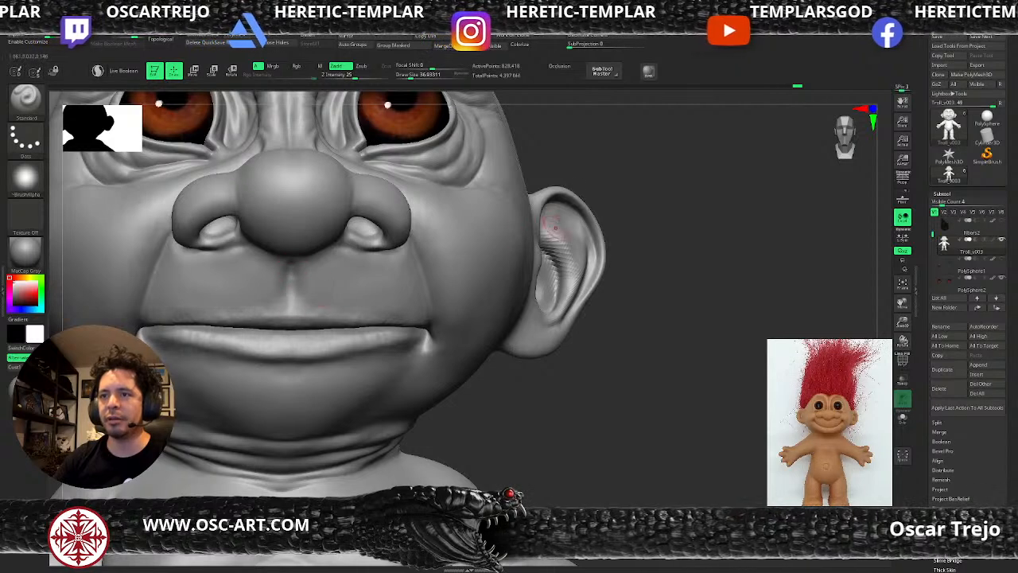
{"action": "left_click_drag", "start_coordinate": [651, 175], "coordinate": [660, 127]}
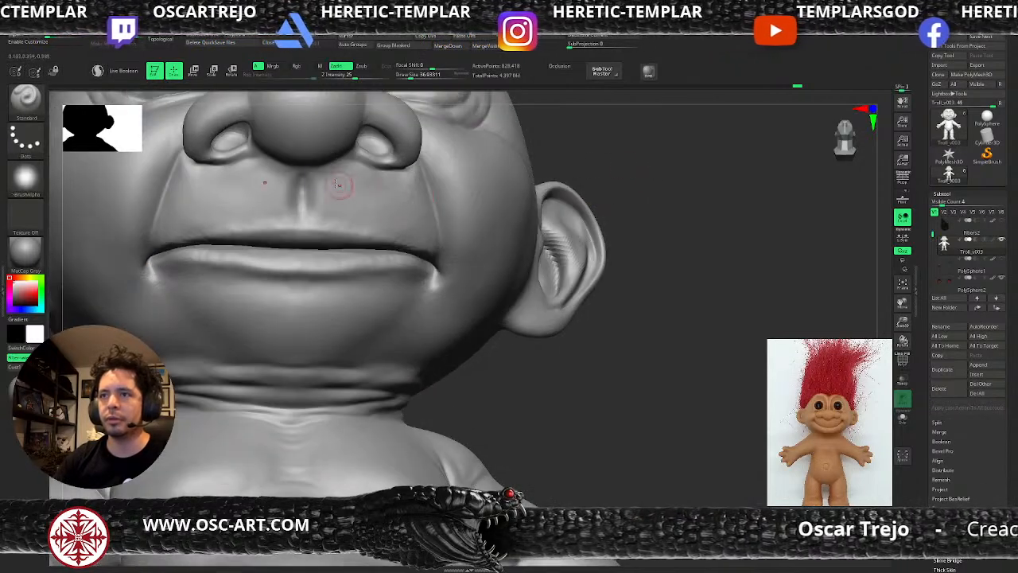
{"action": "left_click_drag", "start_coordinate": [318, 176], "coordinate": [307, 171], "text": "shift"}
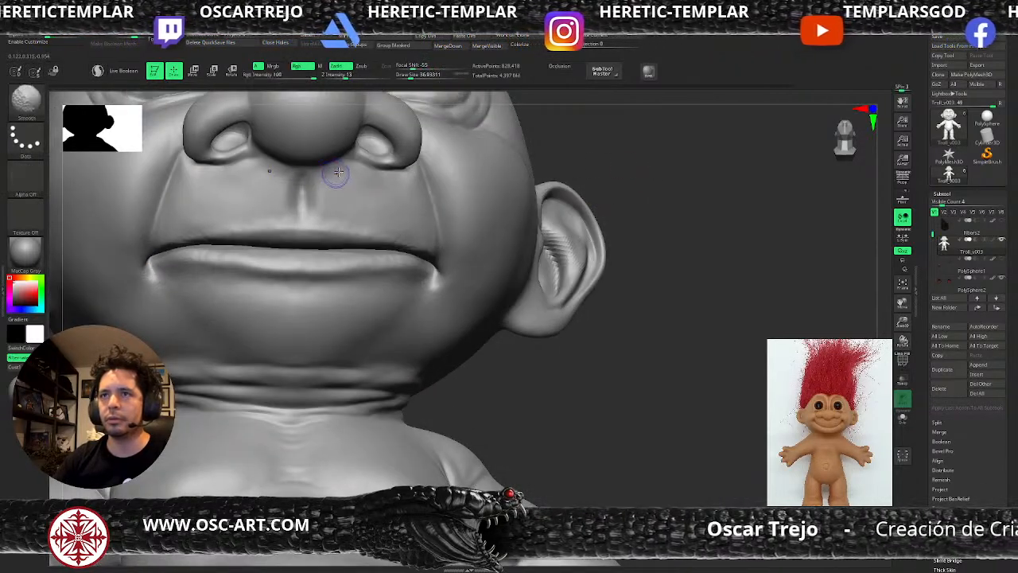
- Drop the mesh one subdivision level, refine the philtrum groove, and return to the higher level
{"action": "key", "text": "shift+d"}
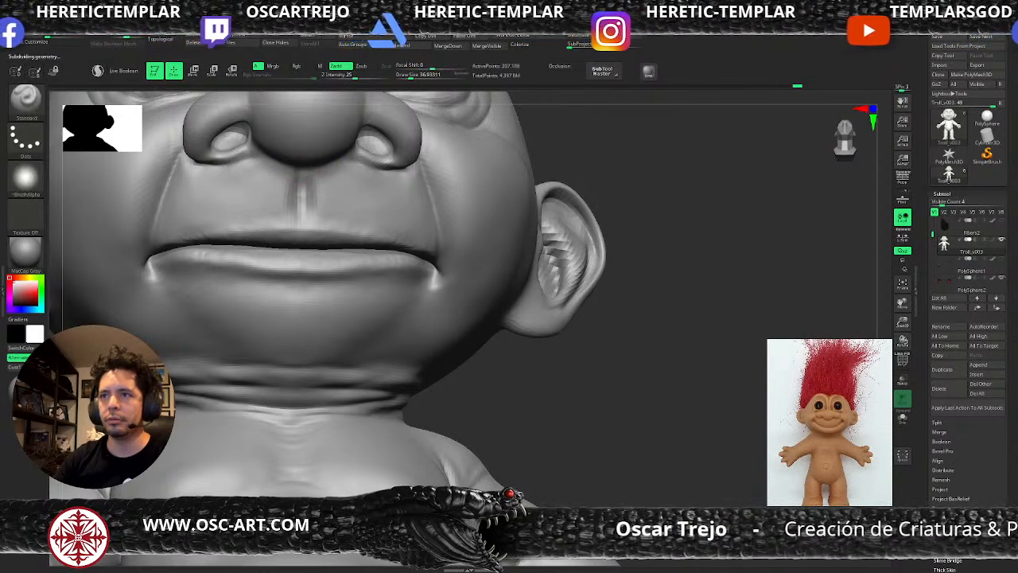
{"action": "left_click_drag", "start_coordinate": [300, 194], "coordinate": [300, 207], "text": "shift"}
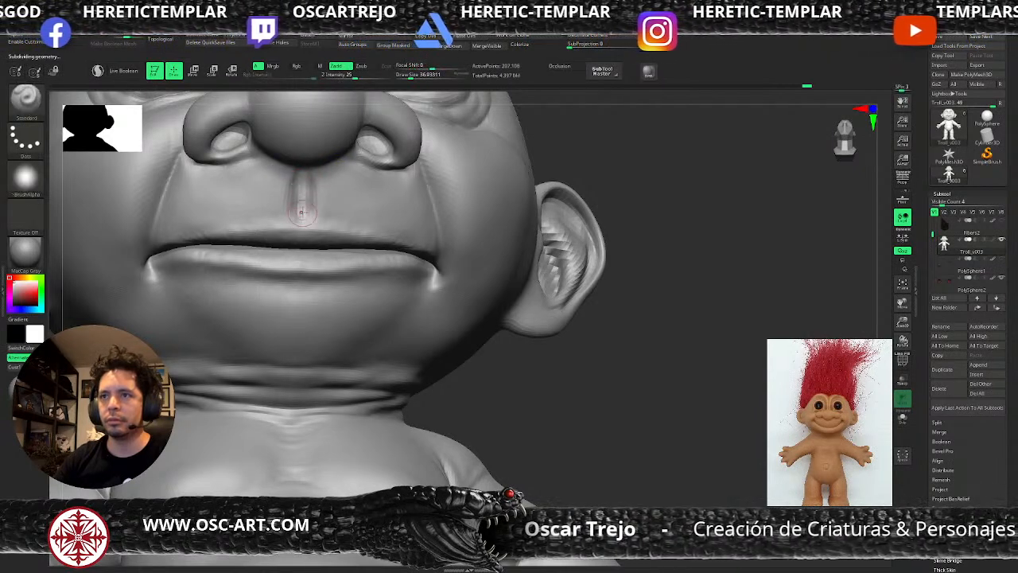
{"action": "key", "text": "d"}
{"action": "key", "text": "f"}
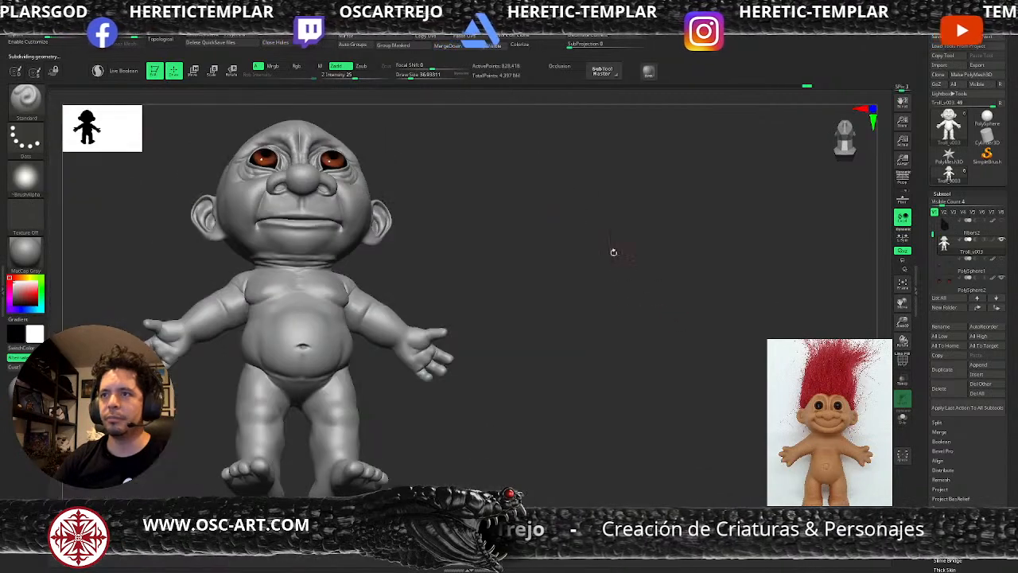
- Carve the wrinkle below the outer corner of the eye with a DamStandard brush and smooth it into the cheek
{"action": "left_click_drag", "start_coordinate": [613, 252], "coordinate": [593, 262]}
{"action": "left_click_drag", "start_coordinate": [539, 220], "coordinate": [574, 352]}
{"action": "left_click_drag", "start_coordinate": [655, 350], "coordinate": [598, 397], "text": "alt"}
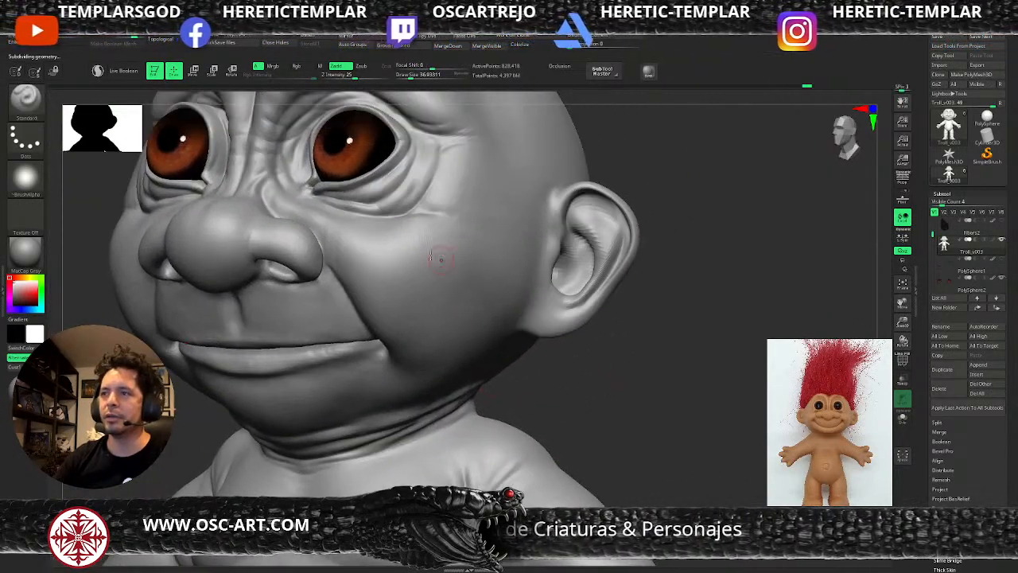
{"action": "left_click_drag", "start_coordinate": [628, 158], "coordinate": [625, 184]}
{"action": "key", "text": "b"}
{"action": "key", "text": "d"}
{"action": "key", "text": "s"}
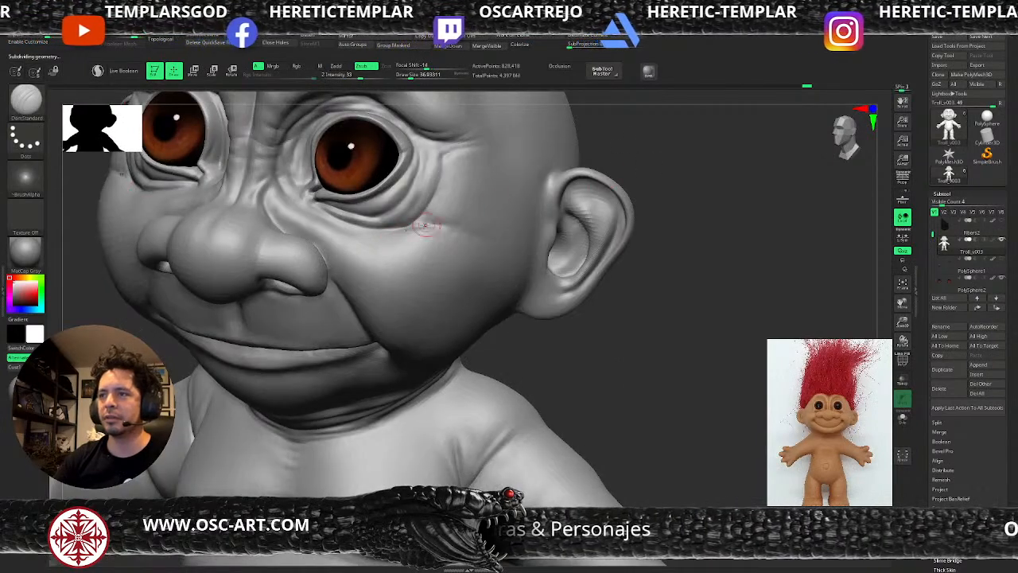
{"action": "left_click_drag", "start_coordinate": [472, 230], "coordinate": [442, 229]}
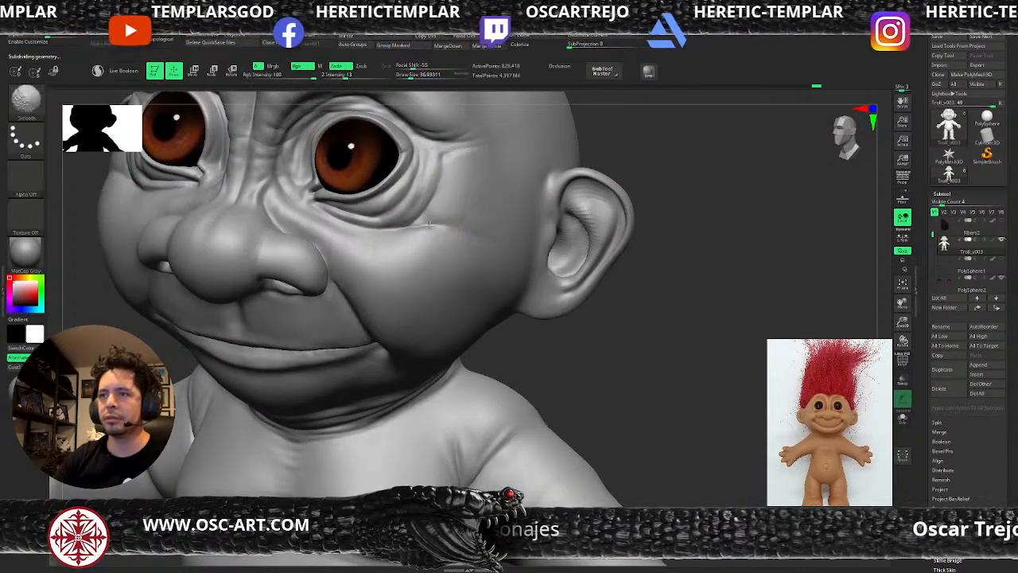
- Deepen the crease across the inner elbow with DamStandard at a lower subdivision level
{"action": "mouse_move", "coordinate": [635, 365]}
{"action": "left_mouse_down", "text": "alt"}
{"action": "mouse_move", "coordinate": [586, 316]}
{"action": "mouse_move", "coordinate": [600, 252]}
{"action": "left_mouse_up", "text": "alt"}
{"action": "left_click_drag", "start_coordinate": [576, 290], "coordinate": [441, 302], "text": "alt"}
{"action": "left_click_drag", "start_coordinate": [502, 202], "coordinate": [537, 247], "text": "alt"}
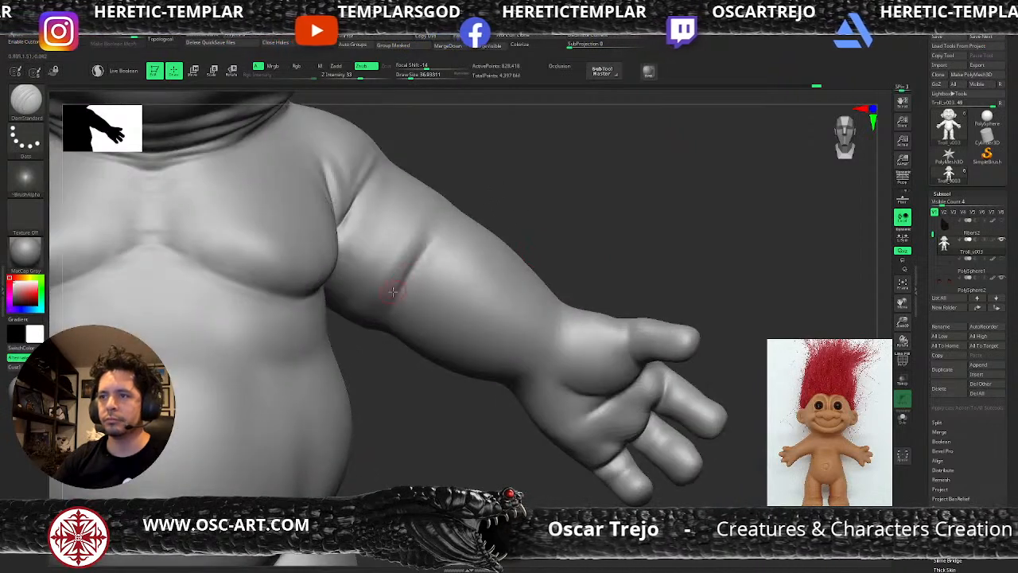
{"action": "key", "text": "shift+d"}
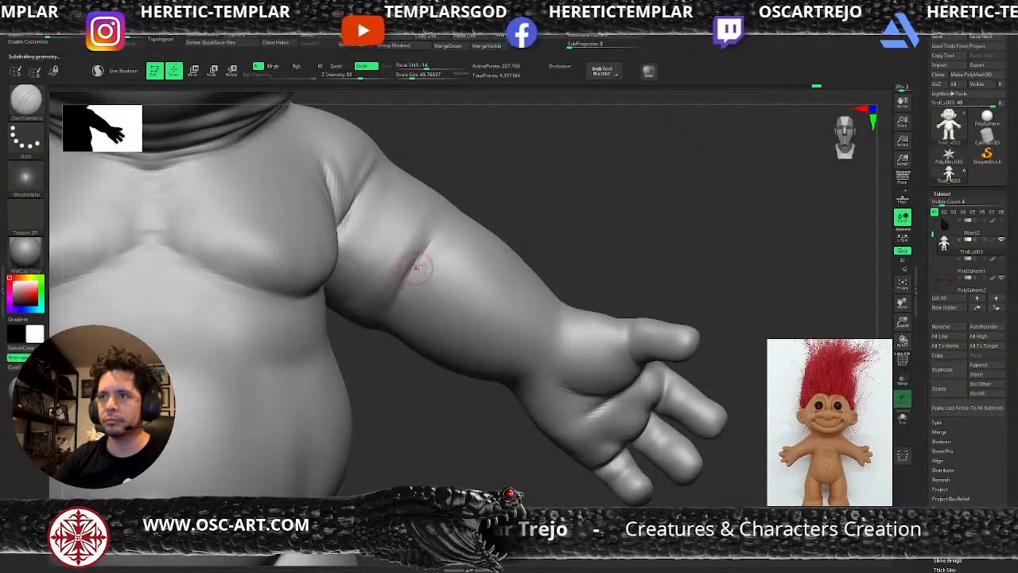
{"action": "right_click_drag", "start_coordinate": [387, 315], "coordinate": [413, 272]}
{"action": "right_click_drag", "start_coordinate": [489, 223], "coordinate": [493, 223]}
- Show the polygon wireframe, drop the mesh to its lowest subdivision level, and isolate the hands
{"action": "key", "text": "shift+f"}
{"action": "left_click_drag", "start_coordinate": [493, 223], "coordinate": [522, 200], "text": "alt"}
{"action": "key", "text": "shift+d"}
{"action": "key", "text": "shift+d"}
{"action": "key", "text": "shift+d"}
{"action": "mouse_move", "coordinate": [605, 245]}
{"action": "left_mouse_down"}
{"action": "mouse_move", "coordinate": [611, 291]}
{"action": "mouse_move", "coordinate": [570, 310]}
{"action": "mouse_move", "coordinate": [612, 341]}
{"action": "mouse_move", "coordinate": [653, 329]}
{"action": "mouse_move", "coordinate": [516, 216]}
{"action": "mouse_move", "coordinate": [398, 227]}
{"action": "mouse_move", "coordinate": [657, 275]}
{"action": "mouse_move", "coordinate": [425, 450]}
{"action": "left_mouse_up"}
{"action": "left_click_drag", "start_coordinate": [618, 357], "coordinate": [560, 276]}
{"action": "mouse_move", "coordinate": [714, 325]}
{"action": "left_mouse_down"}
{"action": "mouse_move", "coordinate": [622, 215]}
{"action": "mouse_move", "coordinate": [639, 221]}
{"action": "mouse_move", "coordinate": [426, 410]}
{"action": "mouse_move", "coordinate": [479, 424]}
{"action": "mouse_move", "coordinate": [455, 427]}
{"action": "left_mouse_up"}
{"action": "left_click", "coordinate": [656, 213], "text": "ctrl+shift"}
{"action": "key", "text": "ctrl+shift+d"}
{"action": "key", "text": "ctrl+shift+s"}
{"action": "key", "text": "ctrl+shift+s"}
{"action": "key", "text": "ctrl+shift+s"}
{"action": "key", "text": "ctrl+shift+s"}
{"action": "key", "text": "ctrl+z"}
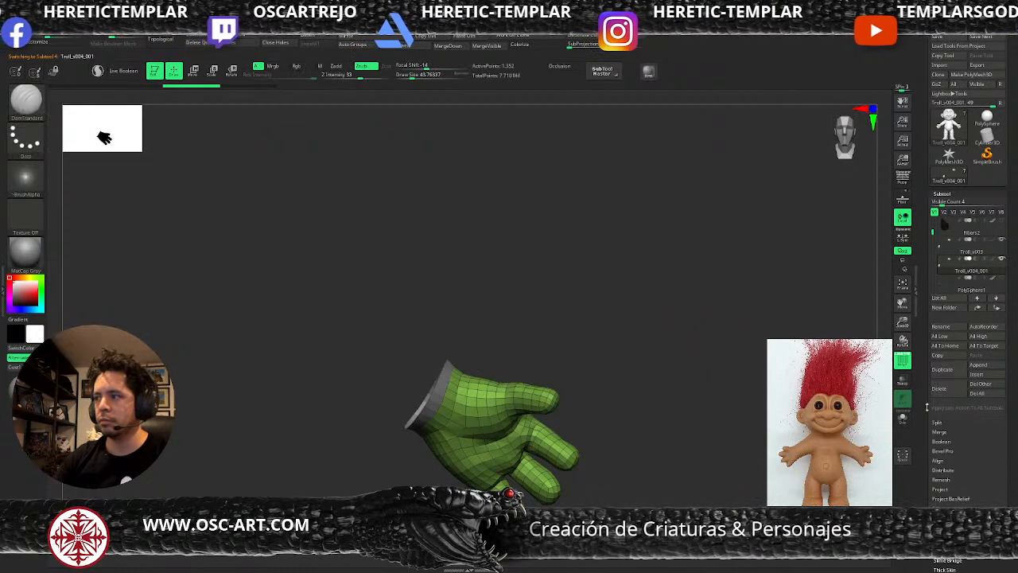
{"action": "left_click", "coordinate": [943, 390]}
{"action": "left_click", "coordinate": [907, 377]}
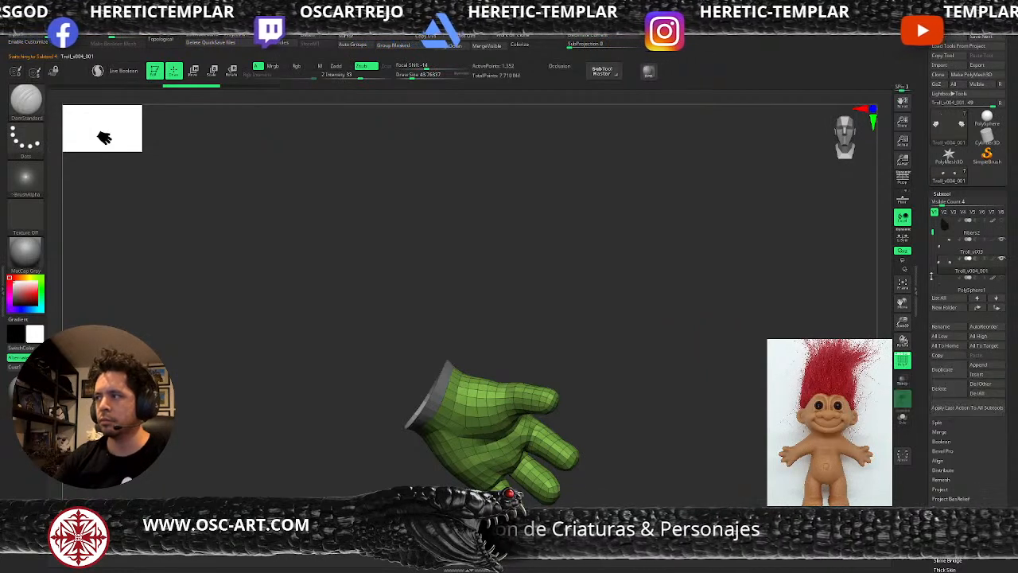
{"action": "left_click", "coordinate": [946, 273]}
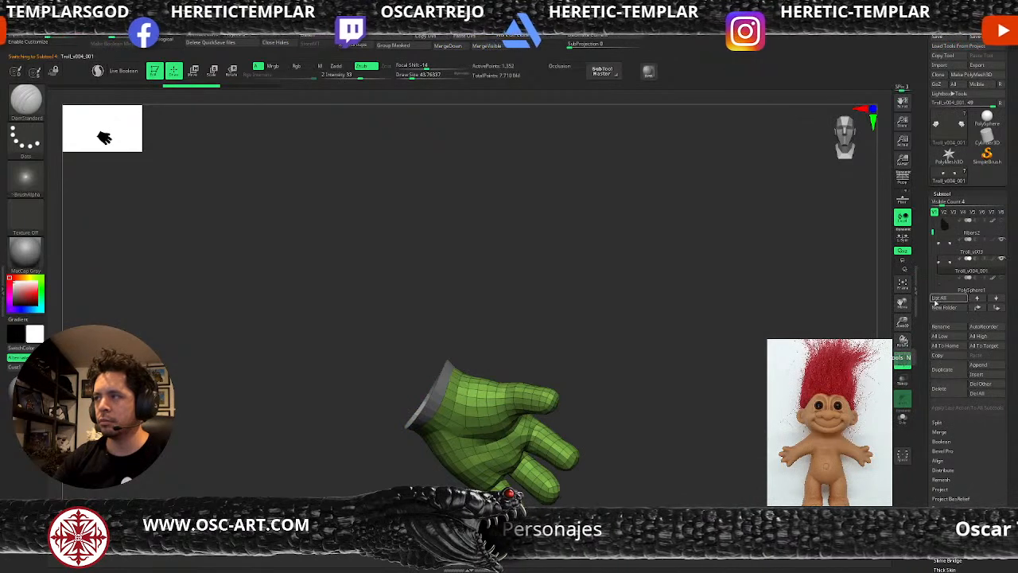
{"action": "left_click", "coordinate": [939, 387]}
{"action": "left_click", "coordinate": [927, 404]}
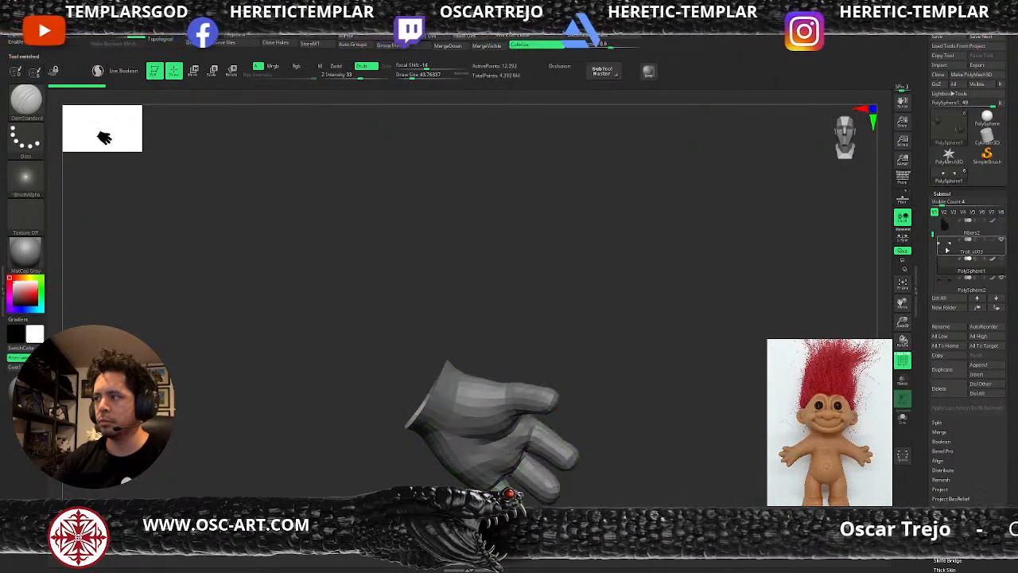
{"action": "left_click", "coordinate": [946, 250]}
- Give the hands their own polygroup and grow the visible region up the forearms
{"action": "key", "text": "ctrl"}
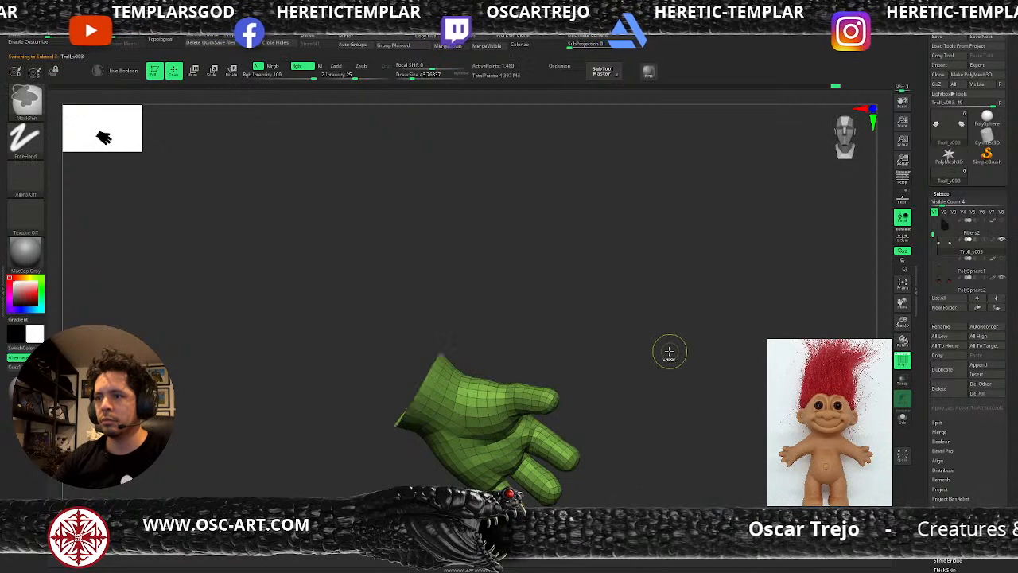
{"action": "mouse_move", "coordinate": [663, 353]}
{"action": "left_mouse_down"}
{"action": "mouse_move", "coordinate": [637, 332]}
{"action": "mouse_move", "coordinate": [661, 355]}
{"action": "mouse_move", "coordinate": [622, 357]}
{"action": "mouse_move", "coordinate": [672, 344]}
{"action": "mouse_move", "coordinate": [612, 312]}
{"action": "left_mouse_up"}
{"action": "key", "text": "ctrl+shift+x"}
{"action": "key", "text": "ctrl+shift+x"}
{"action": "key", "text": "ctrl+shift+x"}
{"action": "key", "text": "ctrl+shift+x"}
{"action": "key", "text": "ctrl+shift+x"}
{"action": "key", "text": "ctrl+shift+x"}
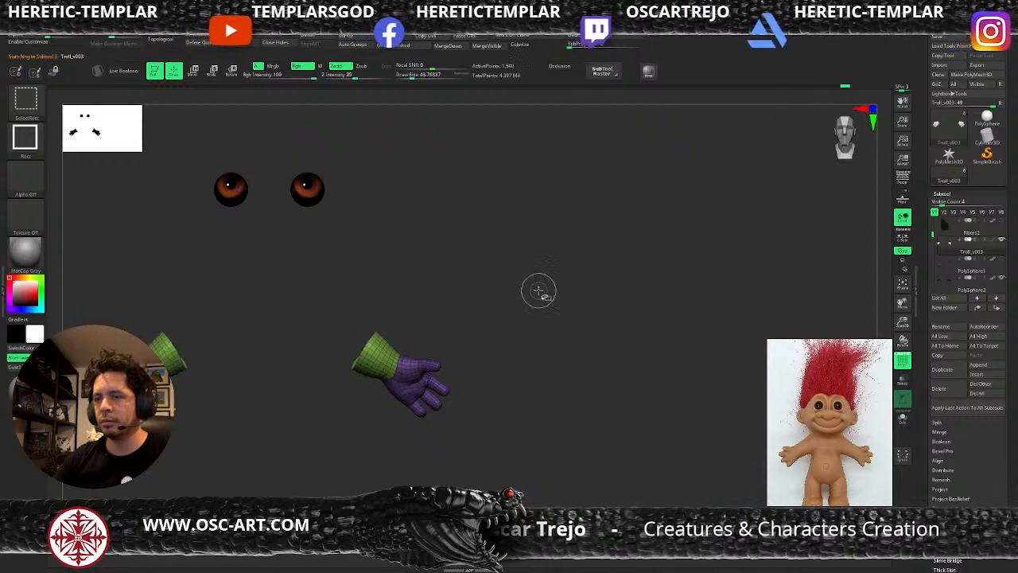
{"action": "key", "text": "ctrl+shift+x"}
{"action": "key", "text": "ctrl+shift+x"}
{"action": "key", "text": "ctrl+shift+x"}
{"action": "key", "text": "ctrl+shift+x"}
{"action": "key", "text": "ctrl+shift+s"}
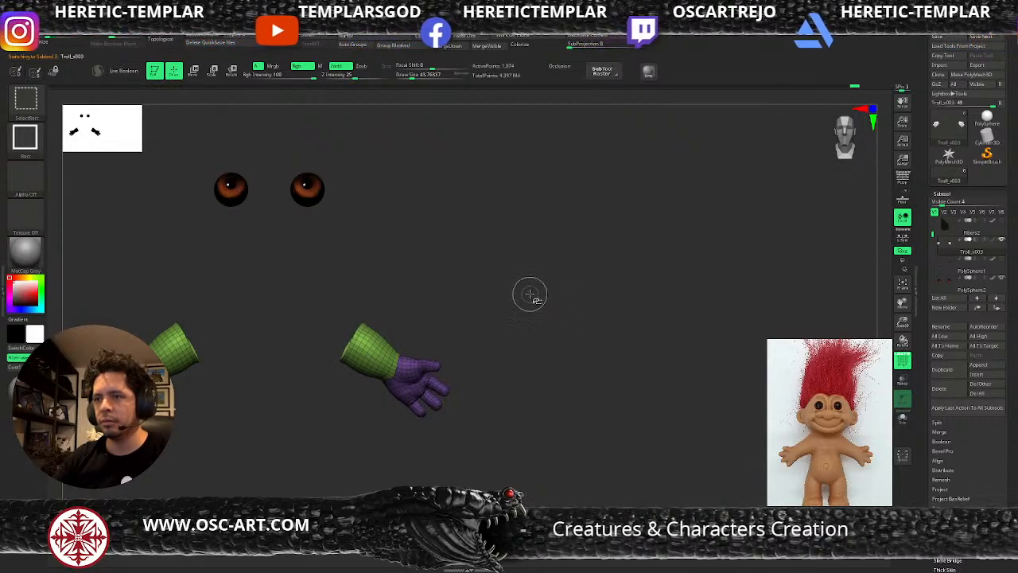
- Hide the hands, assign the forearms their own polygroup, and bring the body back into view
{"action": "left_click", "coordinate": [431, 363], "text": "ctrl+shift"}
{"action": "key", "text": "ctrl+w"}
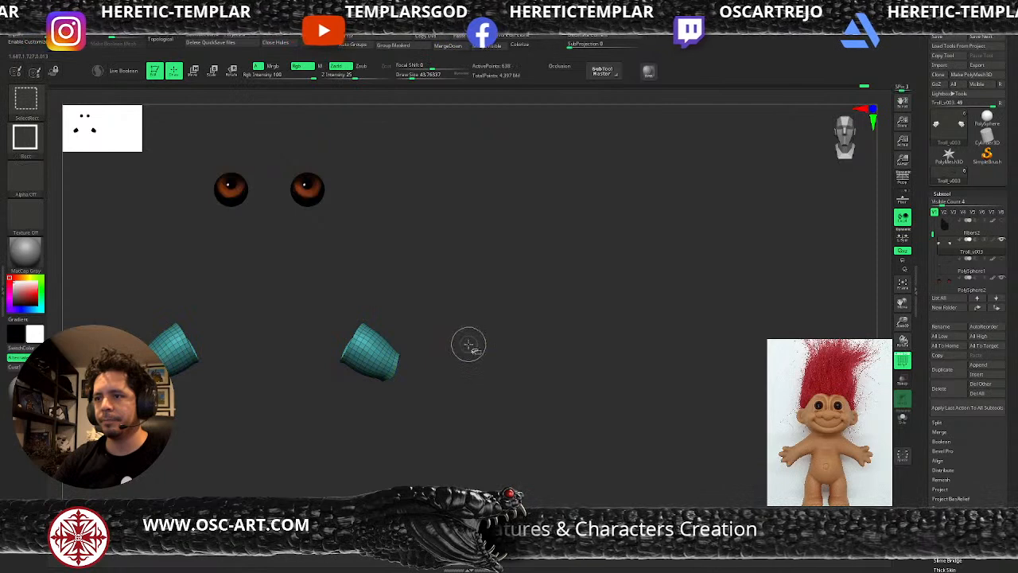
{"action": "left_click", "coordinate": [468, 344], "text": "ctrl+shift"}
{"action": "left_click", "coordinate": [467, 340], "text": "ctrl+shift"}
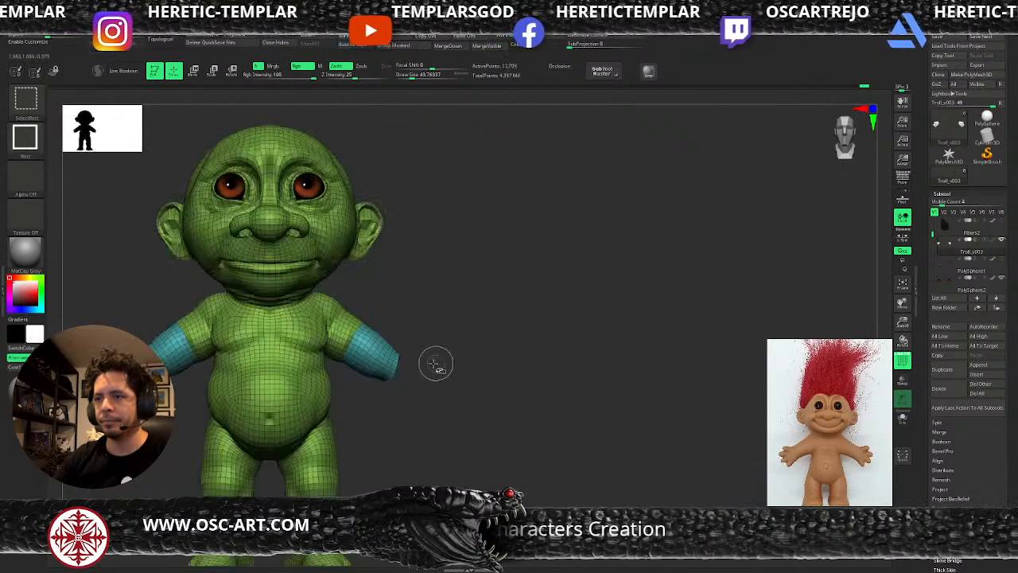
- Isolate the hands and forearms and grow the visible region up to the shoulders
{"action": "left_click", "coordinate": [400, 357], "text": "ctrl+alt+shift"}
{"action": "left_click", "coordinate": [469, 347], "text": "ctrl+shift"}
{"action": "key", "text": "ctrl+shift+x"}
{"action": "key", "text": "ctrl+shift+x"}
{"action": "key", "text": "ctrl+shift+x"}
{"action": "key", "text": "ctrl+shift+x"}
{"action": "key", "text": "ctrl+shift+x"}
{"action": "key", "text": "ctrl+shift+x"}
{"action": "key", "text": "ctrl+shift+x"}
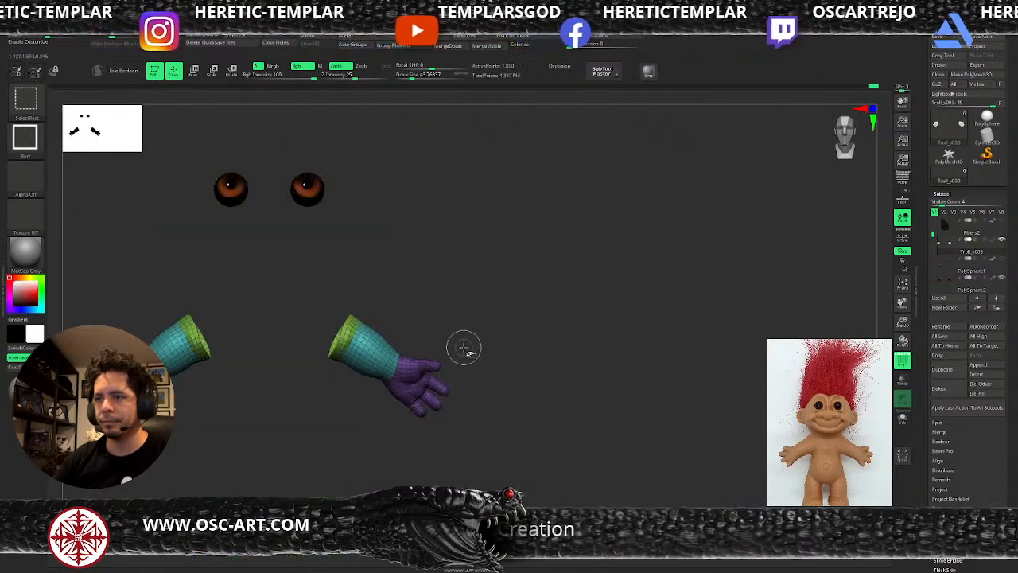
{"action": "key", "text": "ctrl+shift+x"}
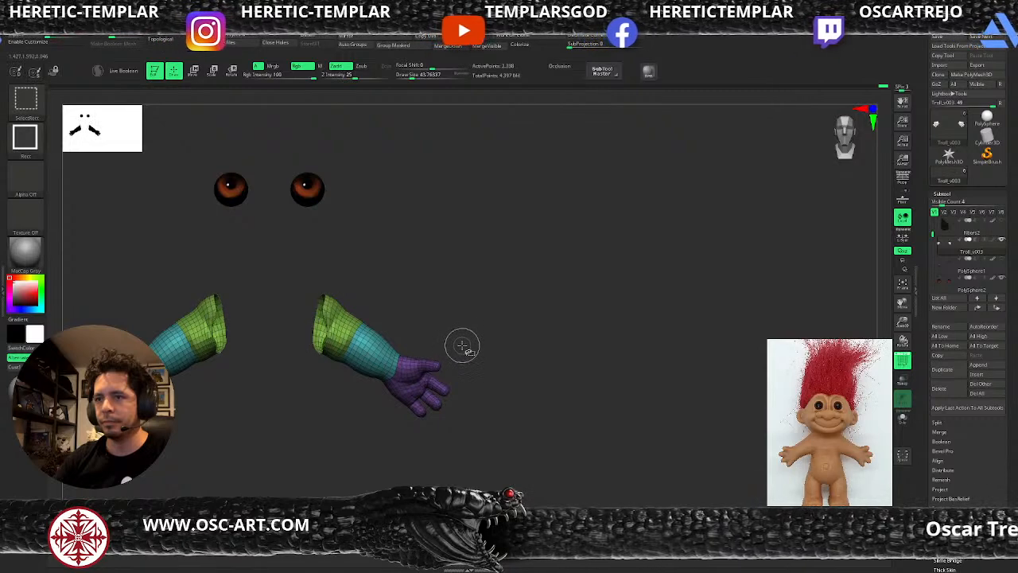
- Hide the hands and forearms, assign the upper arms their own polygroup, and show the whole body again
{"action": "mouse_move", "coordinate": [489, 311]}
{"action": "left_mouse_down"}
{"action": "mouse_move", "coordinate": [482, 284]}
{"action": "mouse_move", "coordinate": [532, 321]}
{"action": "mouse_move", "coordinate": [471, 291]}
{"action": "left_mouse_up"}
{"action": "left_click", "coordinate": [420, 345], "text": "ctrl+alt+shift"}
{"action": "left_click", "coordinate": [361, 400], "text": "ctrl+alt+shift"}
{"action": "key", "text": "ctrl+w"}
{"action": "left_click", "coordinate": [368, 396], "text": "ctrl+shift"}
{"action": "key", "text": "ctrl+z"}
{"action": "key", "text": "ctrl+w"}
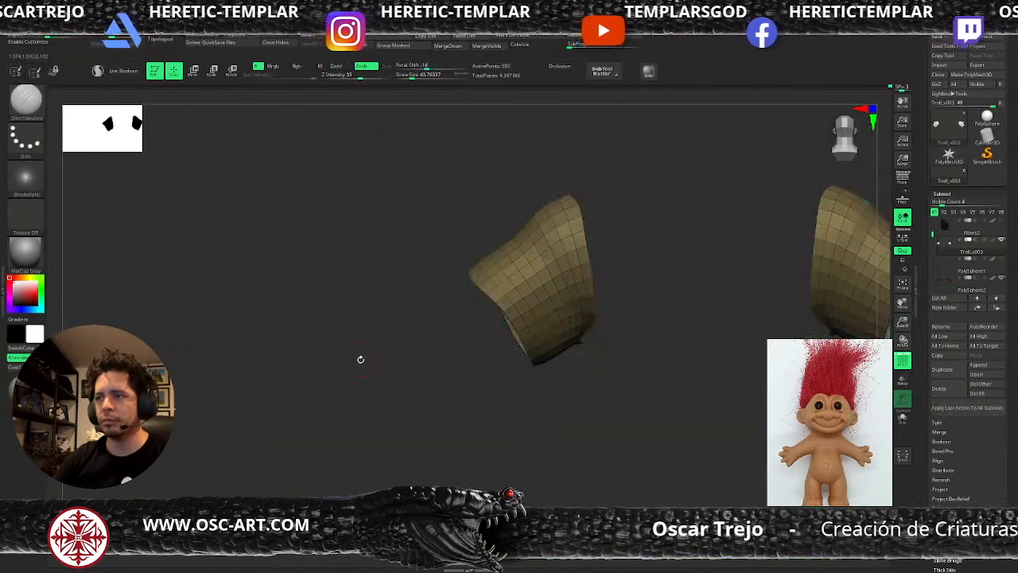
{"action": "left_click", "coordinate": [364, 357], "text": "ctrl+shift"}
- Frame the lower legs from the front and isolate the feet up to the shins
{"action": "key", "text": "f"}
{"action": "mouse_move", "coordinate": [284, 279]}
{"action": "left_mouse_down"}
{"action": "mouse_move", "coordinate": [579, 259]}
{"action": "mouse_move", "coordinate": [636, 278]}
{"action": "left_mouse_up"}
{"action": "left_click_drag", "start_coordinate": [604, 350], "coordinate": [609, 275], "text": "alt"}
{"action": "left_click_drag", "start_coordinate": [509, 429], "coordinate": [596, 188], "text": "alt"}
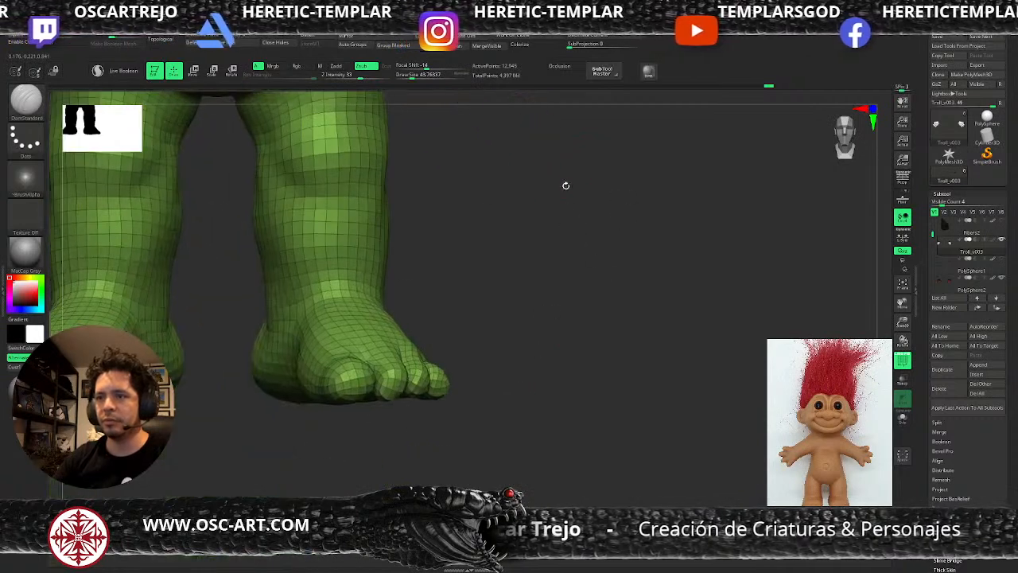
{"action": "mouse_move", "coordinate": [468, 211]}
{"action": "left_mouse_down", "text": "ctrl+shift"}
{"action": "mouse_move", "coordinate": [451, 243]}
{"action": "mouse_move", "coordinate": [236, 448]}
{"action": "left_mouse_up", "text": "ctrl+shift"}
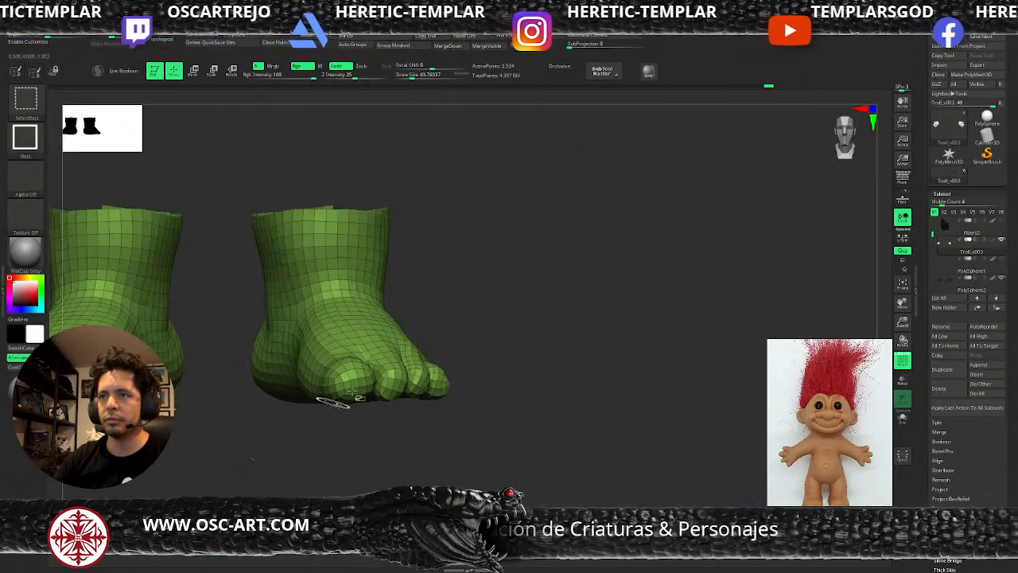
- Hide the stray polygons sticking up along the upper edge of the isolated feet to even out the cut
{"action": "left_click_drag", "start_coordinate": [493, 243], "coordinate": [430, 239]}
{"action": "left_click_drag", "start_coordinate": [636, 222], "coordinate": [738, 240], "text": "shift"}
{"action": "left_click_drag", "start_coordinate": [735, 264], "coordinate": [434, 293]}
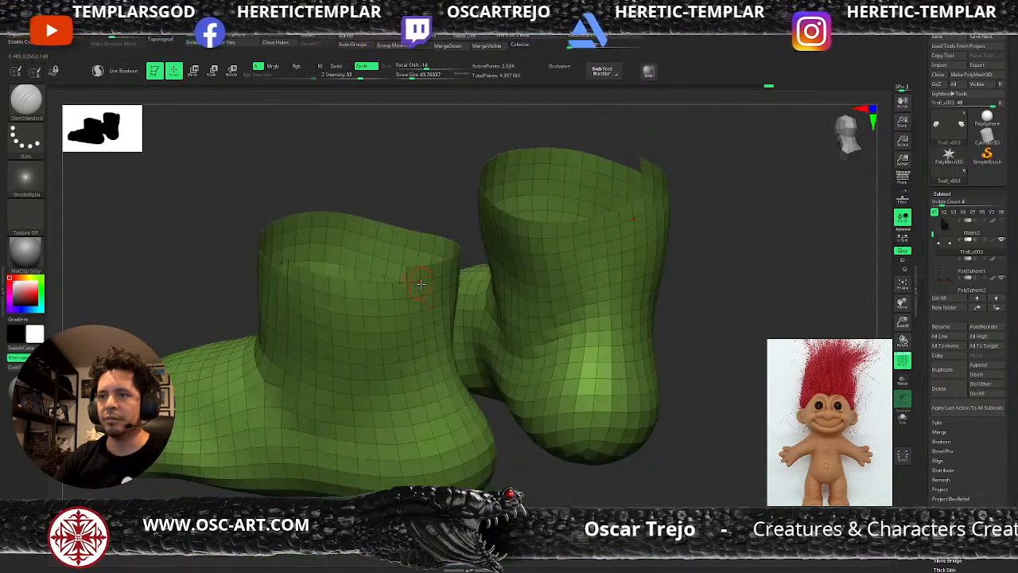
{"action": "left_click_drag", "start_coordinate": [394, 265], "coordinate": [373, 265]}
{"action": "mouse_move", "coordinate": [504, 316]}
{"action": "left_mouse_down"}
{"action": "mouse_move", "coordinate": [595, 290]}
{"action": "mouse_move", "coordinate": [540, 295]}
{"action": "left_mouse_up"}
{"action": "key", "text": "ctrl+shift"}
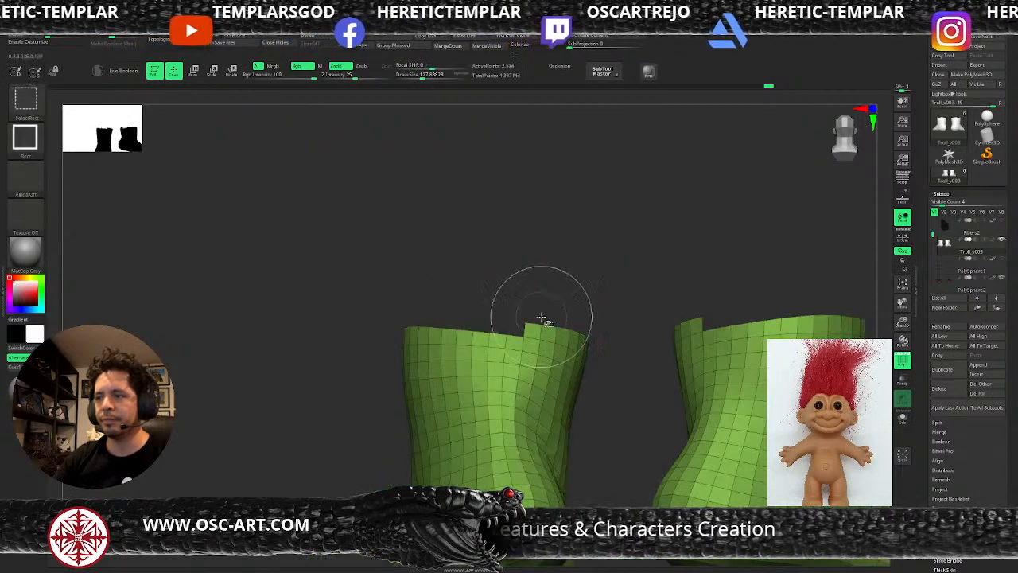
{"action": "mouse_move", "coordinate": [578, 335]}
{"action": "left_mouse_down", "text": "ctrl+alt+shift"}
{"action": "mouse_move", "coordinate": [605, 352]}
{"action": "mouse_move", "coordinate": [495, 372]}
{"action": "left_mouse_up", "text": "ctrl+alt+shift"}
{"action": "left_click_drag", "start_coordinate": [551, 337], "coordinate": [552, 334], "text": "ctrl+alt+shift"}
- Invert the visibility to show the body without the feet and view the legs from behind
{"action": "left_click_drag", "start_coordinate": [469, 385], "coordinate": [511, 379]}
{"action": "key", "text": "f"}
{"action": "left_click_drag", "start_coordinate": [628, 479], "coordinate": [643, 477], "text": "shift"}
{"action": "left_click_drag", "start_coordinate": [643, 477], "coordinate": [608, 261], "text": "alt"}
{"action": "mouse_move", "coordinate": [562, 398]}
{"action": "left_mouse_down"}
{"action": "mouse_move", "coordinate": [577, 411]}
{"action": "mouse_move", "coordinate": [562, 411]}
{"action": "mouse_move", "coordinate": [577, 409]}
{"action": "mouse_move", "coordinate": [562, 409]}
{"action": "mouse_move", "coordinate": [573, 393]}
{"action": "mouse_move", "coordinate": [593, 405]}
{"action": "mouse_move", "coordinate": [559, 254]}
{"action": "mouse_move", "coordinate": [480, 344]}
{"action": "mouse_move", "coordinate": [547, 324]}
{"action": "left_mouse_up"}
{"action": "key", "text": "ctrl+shift"}
{"action": "left_click_drag", "start_coordinate": [562, 268], "coordinate": [442, 297], "text": "shift"}
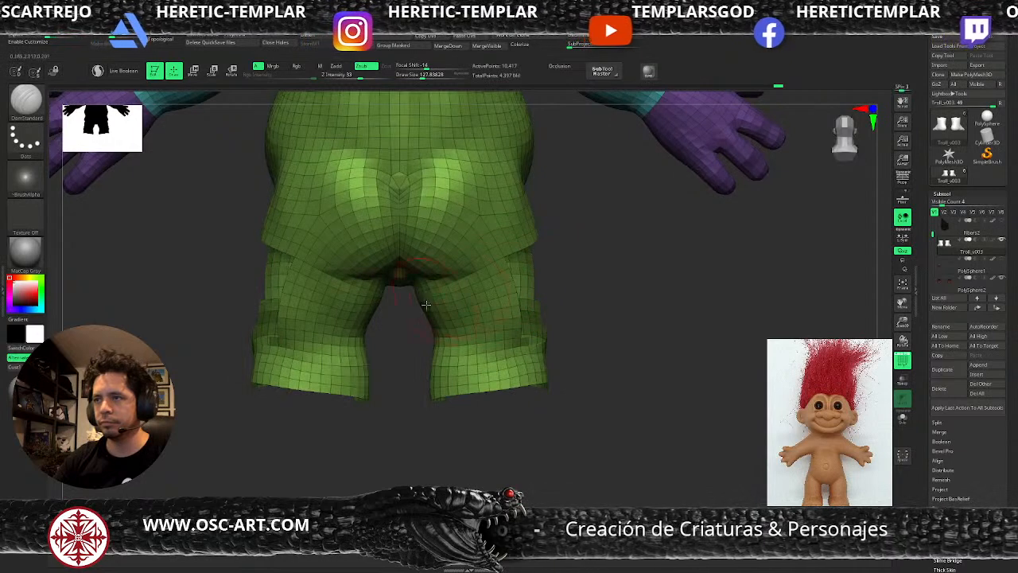
- Hide the remaining leg polygons up to the buttocks and invert the visibility to isolate the legs
{"action": "left_click_drag", "start_coordinate": [245, 397], "coordinate": [441, 425]}
{"action": "left_click_drag", "start_coordinate": [362, 453], "coordinate": [512, 290], "text": "ctrl+shift"}
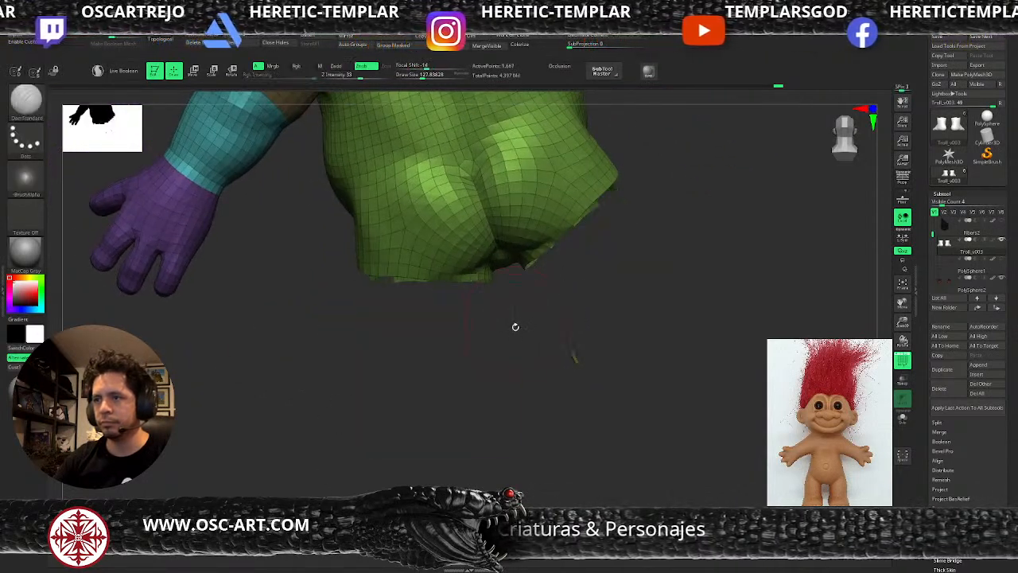
{"action": "mouse_move", "coordinate": [555, 357]}
{"action": "left_mouse_down"}
{"action": "mouse_move", "coordinate": [481, 367]}
{"action": "mouse_move", "coordinate": [474, 469]}
{"action": "left_mouse_up"}
{"action": "mouse_move", "coordinate": [392, 445]}
{"action": "left_mouse_down"}
{"action": "mouse_move", "coordinate": [416, 390]}
{"action": "mouse_move", "coordinate": [422, 327]}
{"action": "mouse_move", "coordinate": [445, 347]}
{"action": "mouse_move", "coordinate": [418, 220]}
{"action": "left_mouse_up"}
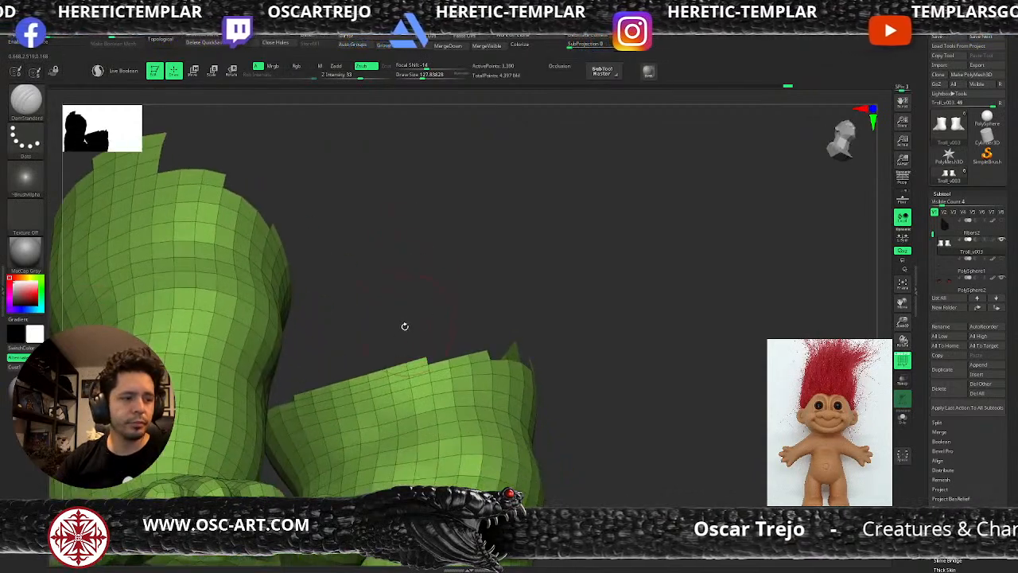
- Hide the stray polygons sticking up along the upper edge of the isolated legs to even out the cut
{"action": "key", "text": "ctrl+shift"}
{"action": "mouse_move", "coordinate": [385, 347]}
{"action": "left_mouse_down", "text": "ctrl+alt+shift"}
{"action": "mouse_move", "coordinate": [416, 361]}
{"action": "mouse_move", "coordinate": [376, 363]}
{"action": "mouse_move", "coordinate": [372, 380]}
{"action": "left_mouse_up", "text": "ctrl+alt+shift"}
{"action": "mouse_move", "coordinate": [327, 374]}
{"action": "left_mouse_down", "text": "ctrl+alt+shift"}
{"action": "mouse_move", "coordinate": [355, 385]}
{"action": "mouse_move", "coordinate": [319, 393]}
{"action": "left_mouse_up", "text": "ctrl+alt+shift"}
{"action": "left_click_drag", "start_coordinate": [607, 352], "coordinate": [445, 407], "text": "shift"}
{"action": "left_click_drag", "start_coordinate": [346, 488], "coordinate": [330, 549]}
{"action": "left_click_drag", "start_coordinate": [274, 492], "coordinate": [351, 429], "text": "ctrl+alt+shift"}
{"action": "mouse_move", "coordinate": [473, 466]}
{"action": "left_mouse_down"}
{"action": "mouse_move", "coordinate": [464, 463]}
{"action": "mouse_move", "coordinate": [600, 437]}
{"action": "mouse_move", "coordinate": [658, 407]}
{"action": "left_mouse_up"}
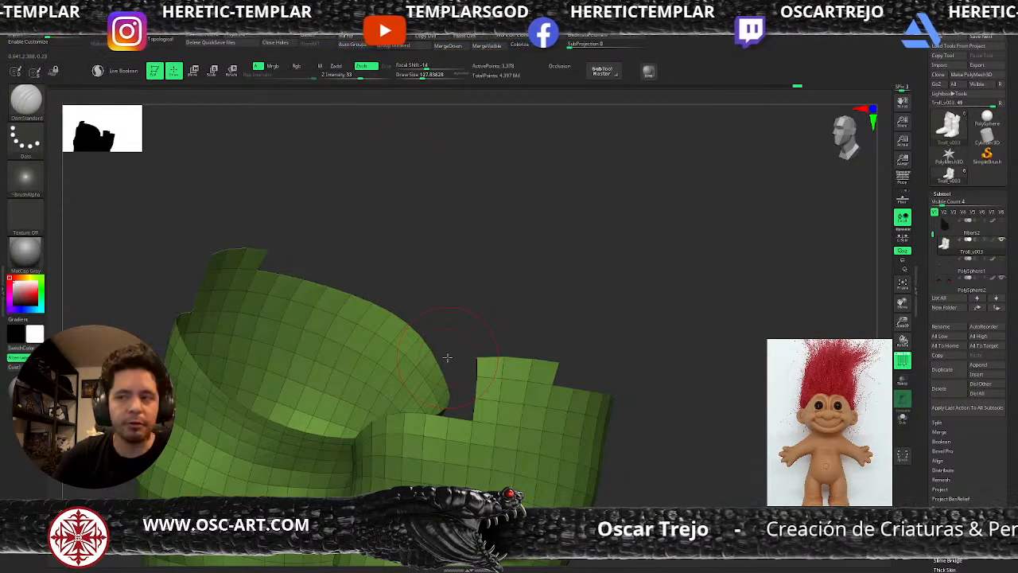
- Hide the remaining raised block of polygons on the outer side of the legs' upper edge
{"action": "left_click_drag", "start_coordinate": [560, 185], "coordinate": [600, 294]}
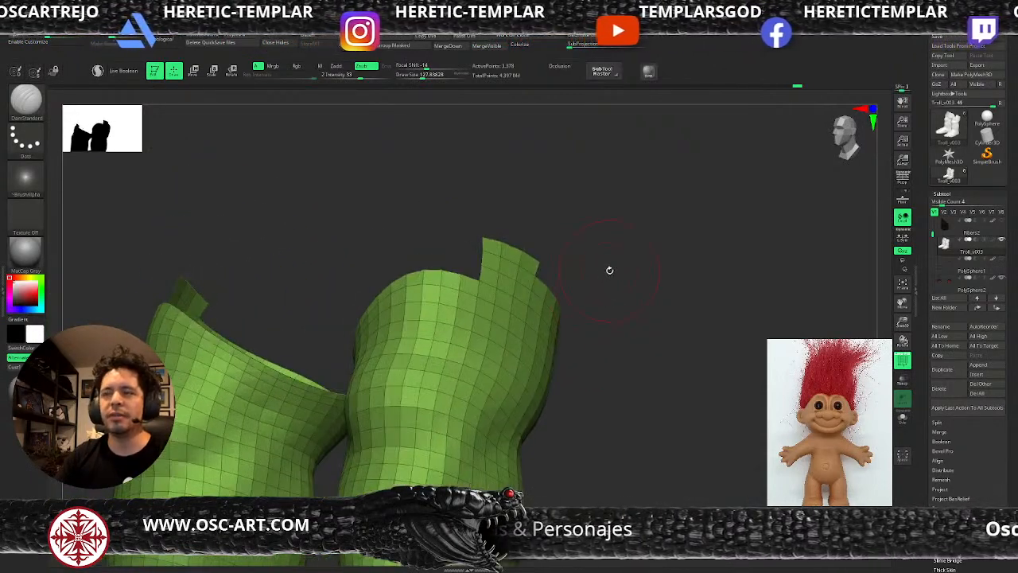
{"action": "left_click_drag", "start_coordinate": [472, 209], "coordinate": [525, 283], "text": "ctrl+alt+shift"}
{"action": "left_click_drag", "start_coordinate": [585, 249], "coordinate": [524, 290], "text": "ctrl+alt+shift"}
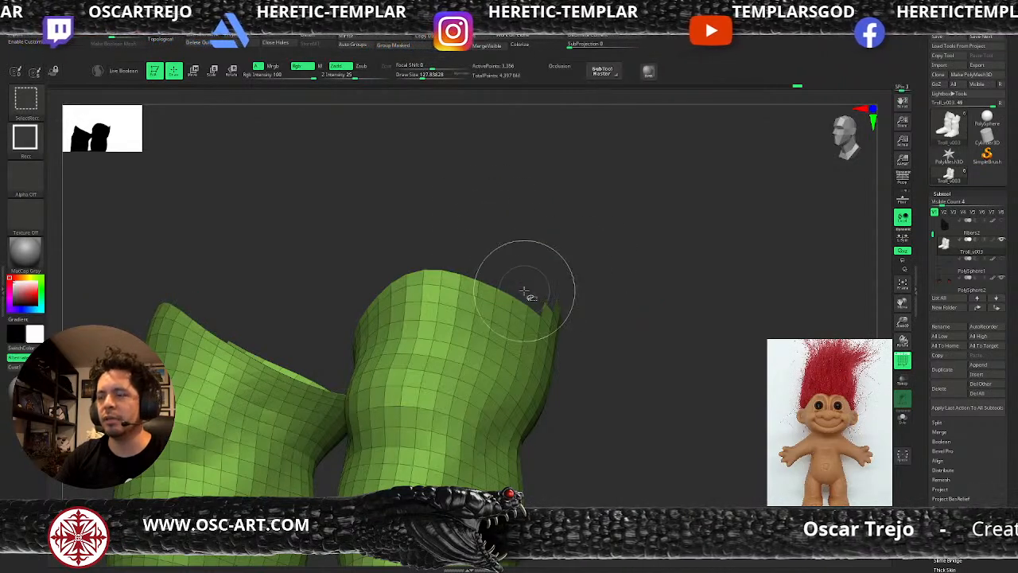
{"action": "left_click_drag", "start_coordinate": [503, 258], "coordinate": [584, 311]}
{"action": "left_click_drag", "start_coordinate": [516, 293], "coordinate": [431, 302]}
- Invert the visibility to show the body without the legs and hide a stray polygon at the hip opening
{"action": "key", "text": "ctrl+shift+s"}
{"action": "left_click_drag", "start_coordinate": [346, 341], "coordinate": [362, 422]}
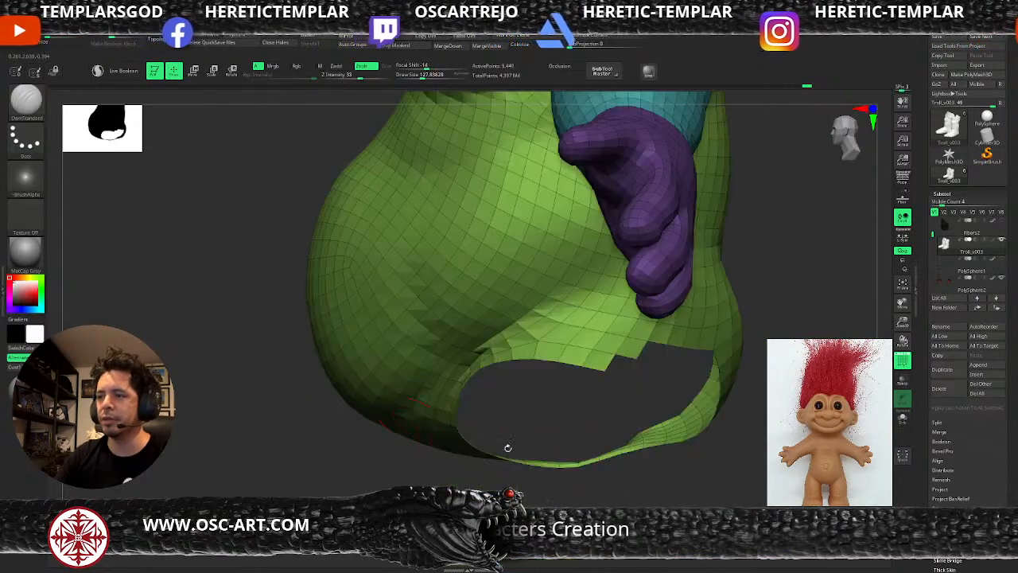
{"action": "mouse_move", "coordinate": [517, 470]}
{"action": "left_mouse_down", "text": "alt"}
{"action": "mouse_move", "coordinate": [509, 446]}
{"action": "mouse_move", "coordinate": [541, 459]}
{"action": "mouse_move", "coordinate": [501, 441]}
{"action": "mouse_move", "coordinate": [563, 468]}
{"action": "mouse_move", "coordinate": [564, 456]}
{"action": "mouse_move", "coordinate": [607, 463]}
{"action": "mouse_move", "coordinate": [596, 468]}
{"action": "mouse_move", "coordinate": [592, 453]}
{"action": "left_mouse_up", "text": "alt"}
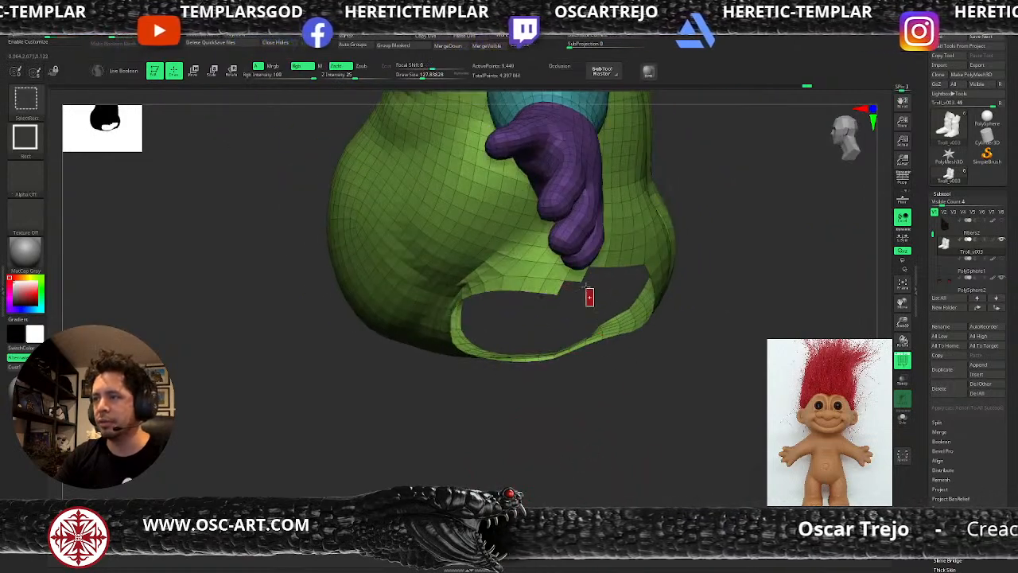
{"action": "left_click_drag", "start_coordinate": [576, 276], "coordinate": [578, 276], "text": "ctrl+alt+shift"}
{"action": "left_click_drag", "start_coordinate": [716, 402], "coordinate": [680, 405]}
- Invert back to the legs, assign them a new polygroup and show the whole body
{"action": "left_click_drag", "start_coordinate": [671, 366], "coordinate": [671, 412], "text": "ctrl+shift"}
{"action": "left_click_drag", "start_coordinate": [671, 411], "coordinate": [671, 418], "text": "shift"}
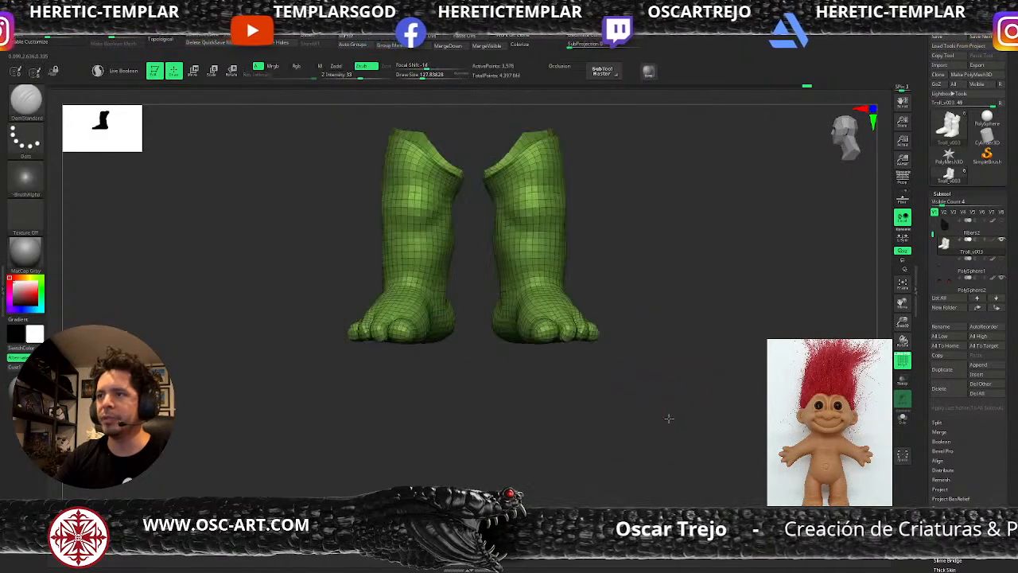
{"action": "key", "text": "ctrl+w"}
{"action": "left_click", "coordinate": [660, 381], "text": "ctrl+shift"}
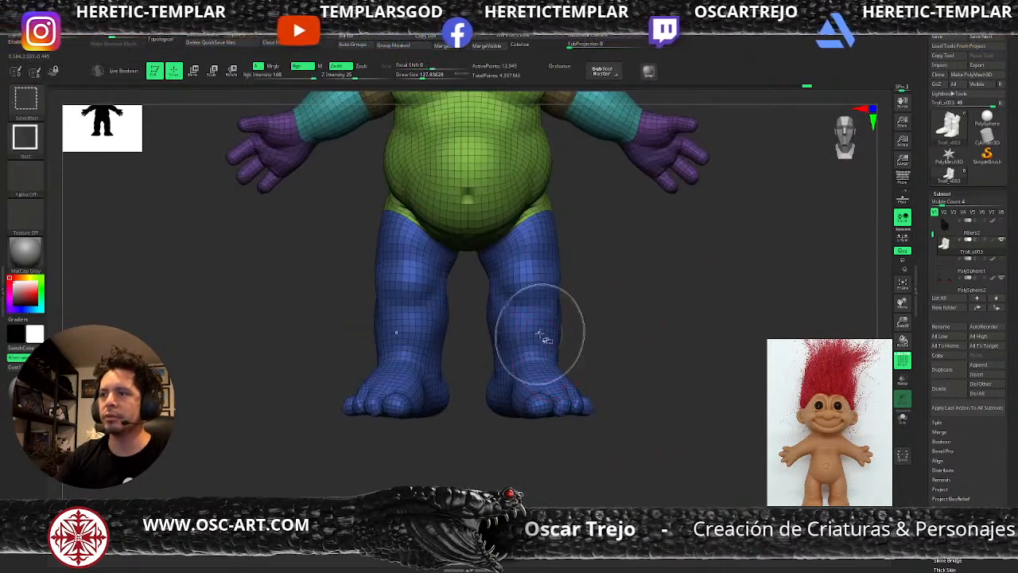
- Isolate the leg polygroup, hide the thighs, assign the lower legs and feet a new polygroup and show the whole body
{"action": "left_click", "coordinate": [548, 334], "text": "ctrl+shift"}
{"action": "mouse_move", "coordinate": [549, 334]}
{"action": "left_mouse_down", "text": "ctrl+shift"}
{"action": "mouse_move", "coordinate": [602, 393]}
{"action": "mouse_move", "coordinate": [624, 380]}
{"action": "left_mouse_up", "text": "ctrl+shift"}
{"action": "right_click_drag", "start_coordinate": [623, 380], "coordinate": [700, 341]}
{"action": "left_click_drag", "start_coordinate": [607, 220], "coordinate": [676, 253], "text": "ctrl+alt+shift"}
{"action": "right_click_drag", "start_coordinate": [686, 257], "coordinate": [631, 247]}
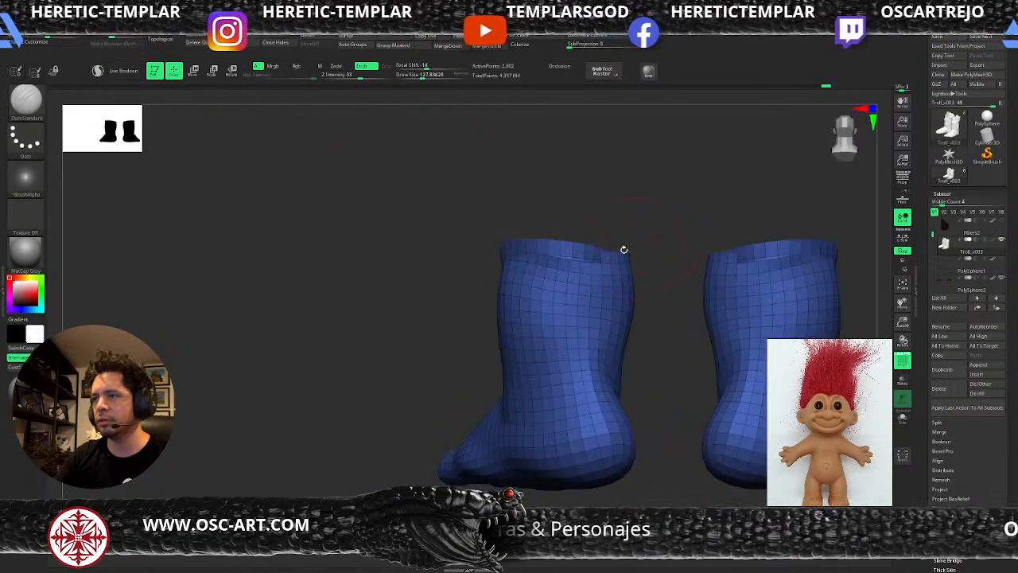
{"action": "key", "text": "ctrl+w"}
{"action": "left_click", "coordinate": [430, 315], "text": "ctrl+shift"}
{"action": "right_click_drag", "start_coordinate": [354, 377], "coordinate": [421, 370]}
{"action": "right_click_drag", "start_coordinate": [421, 370], "coordinate": [373, 357], "text": "ctrl"}
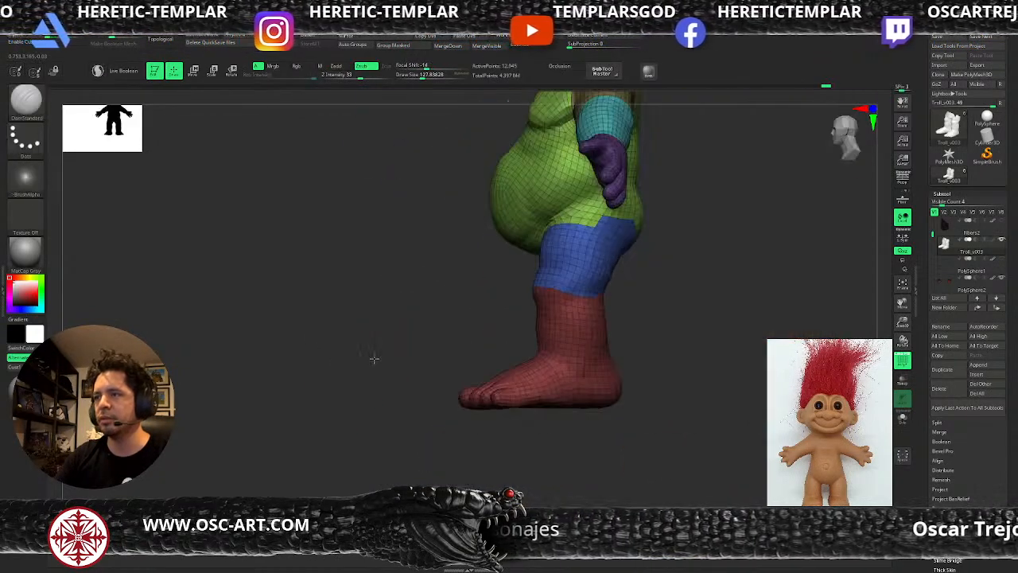
- Turn off the polyframe display and raise the body's subdivision level, framing the belly and legs
{"action": "right_click_drag", "start_coordinate": [698, 313], "coordinate": [684, 362], "text": "alt"}
{"action": "right_click_drag", "start_coordinate": [683, 362], "coordinate": [709, 366], "text": "shift"}
{"action": "right_click_drag", "start_coordinate": [700, 263], "coordinate": [698, 345], "text": "alt"}
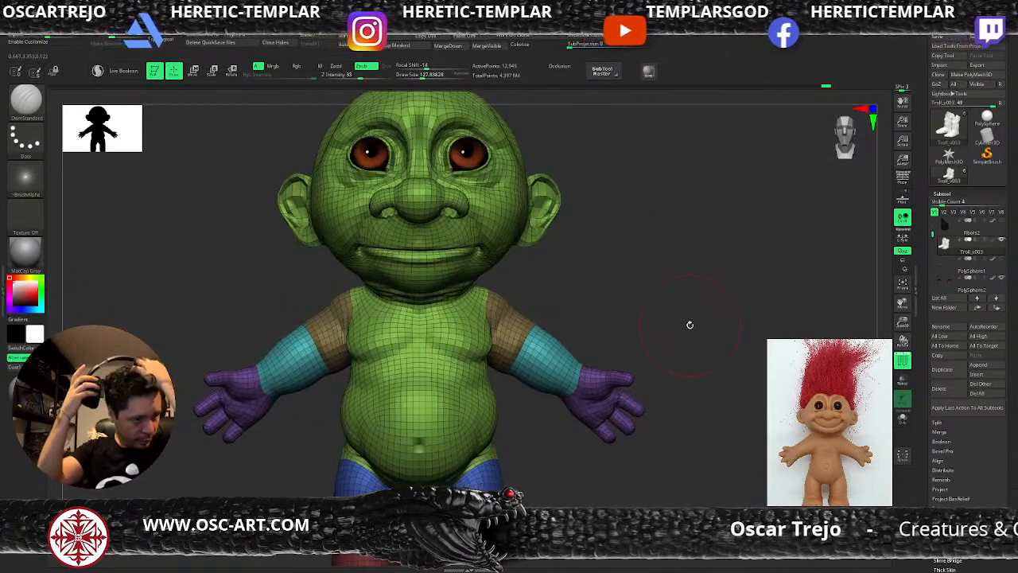
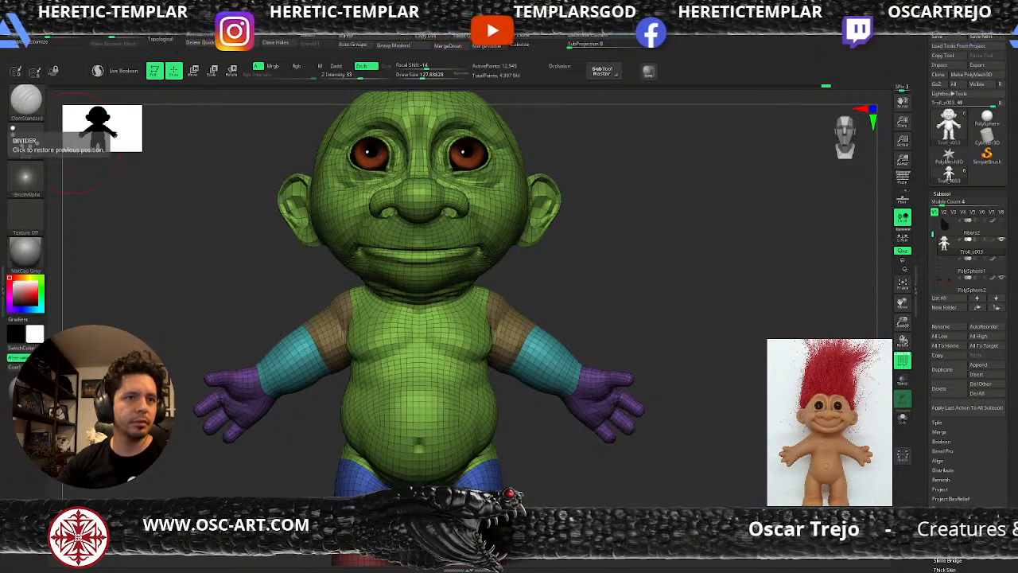
{"action": "key", "text": "d"}
{"action": "key", "text": "d"}
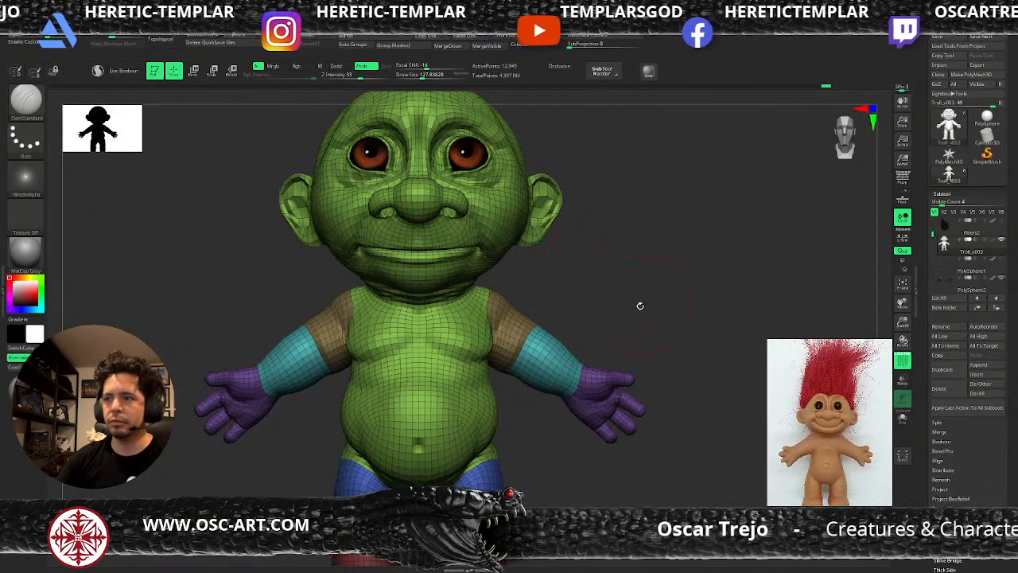
{"action": "key", "text": "shift+f"}
{"action": "left_click_drag", "start_coordinate": [668, 350], "coordinate": [621, 260], "text": "alt"}
{"action": "key", "text": "d"}
{"action": "left_click_drag", "start_coordinate": [577, 216], "coordinate": [603, 269], "text": "alt"}
- Raise the subdivision level once more and carve creases around and below the knees with a smaller DamStandard brush
{"action": "key", "text": "bracketleft"}
{"action": "mouse_move", "coordinate": [648, 375]}
{"action": "left_mouse_down"}
{"action": "mouse_move", "coordinate": [513, 381]}
{"action": "mouse_move", "coordinate": [520, 409]}
{"action": "left_mouse_up"}
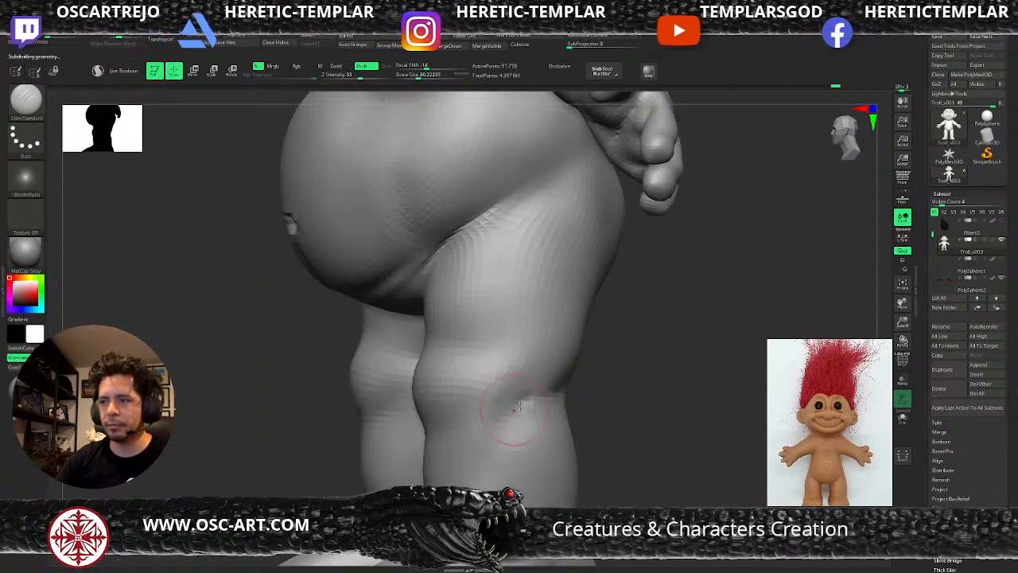
{"action": "key", "text": "d"}
{"action": "left_click_drag", "start_coordinate": [605, 414], "coordinate": [725, 411]}
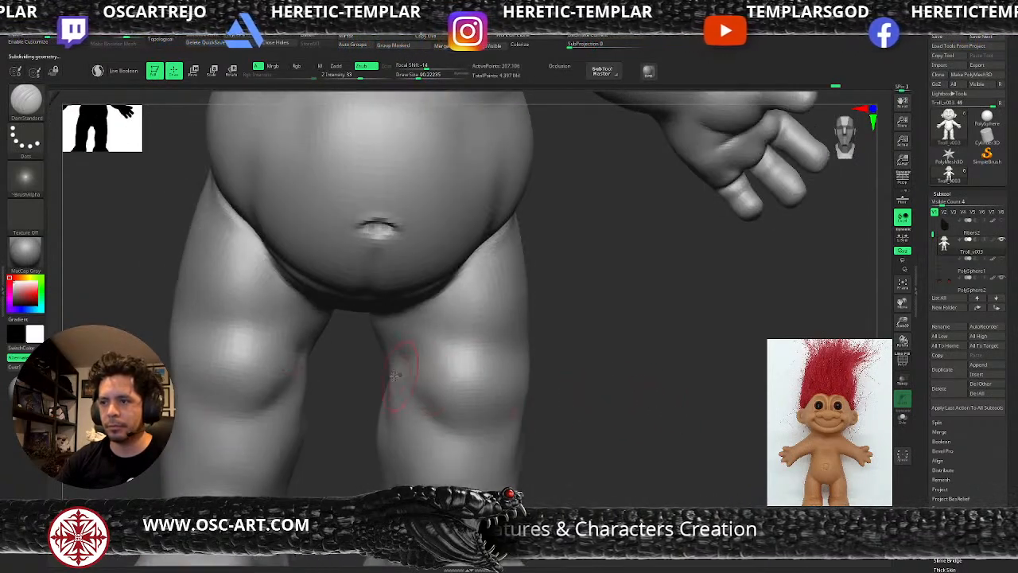
{"action": "left_click_drag", "start_coordinate": [366, 375], "coordinate": [389, 370]}
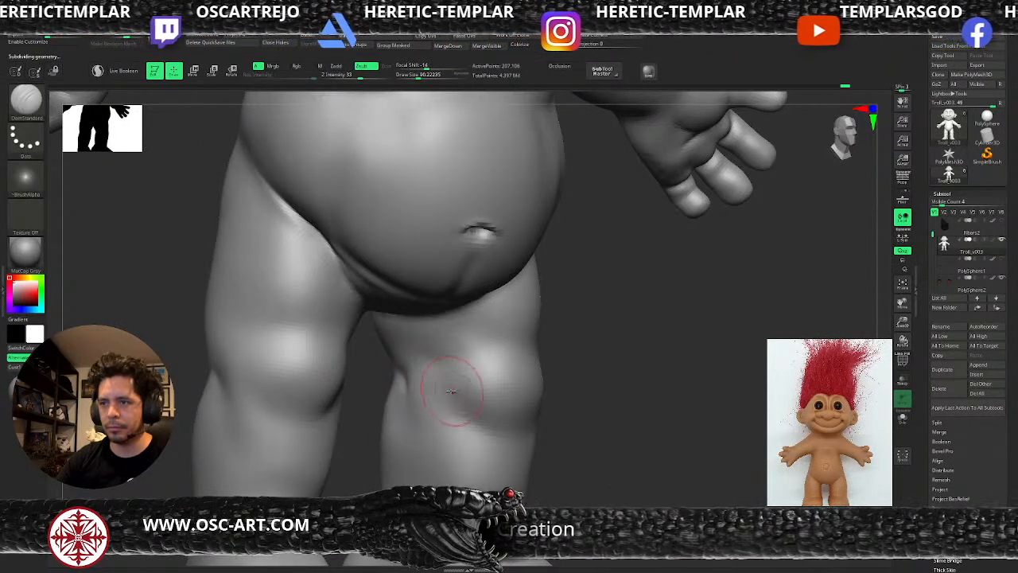
{"action": "left_click_drag", "start_coordinate": [564, 430], "coordinate": [531, 425]}
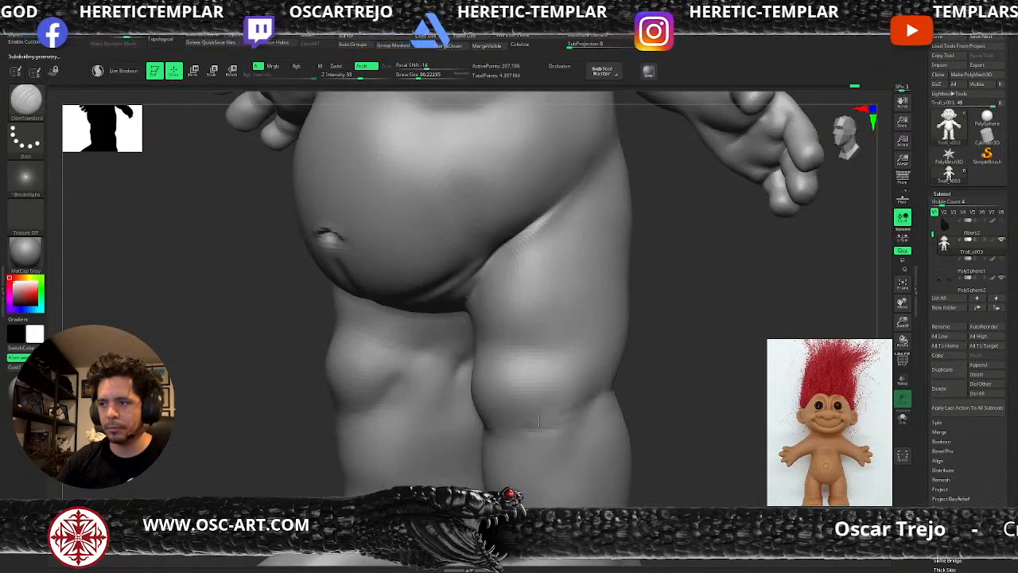
{"action": "left_click_drag", "start_coordinate": [702, 393], "coordinate": [490, 416]}
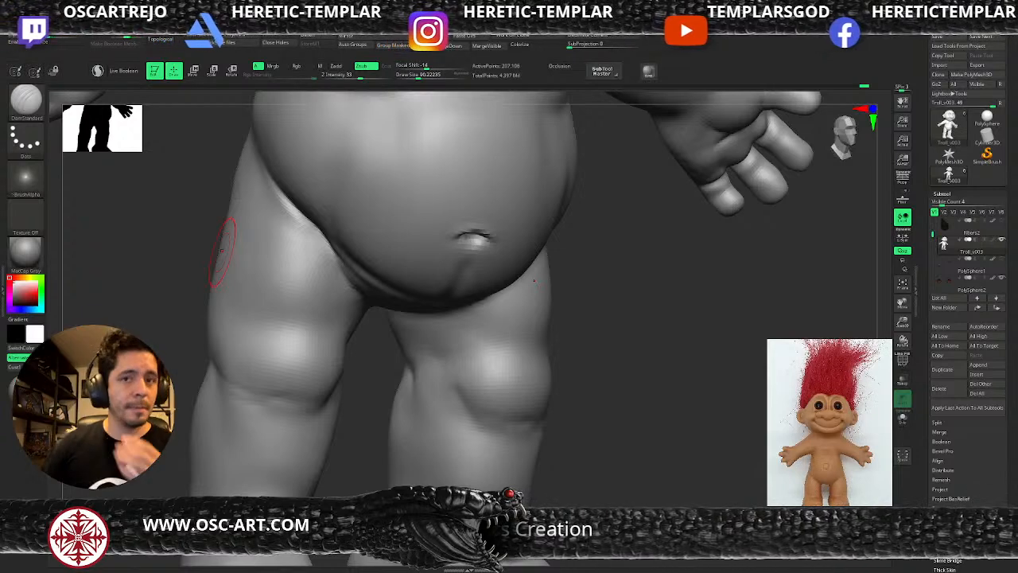
{"action": "left_click_drag", "start_coordinate": [570, 288], "coordinate": [602, 286]}
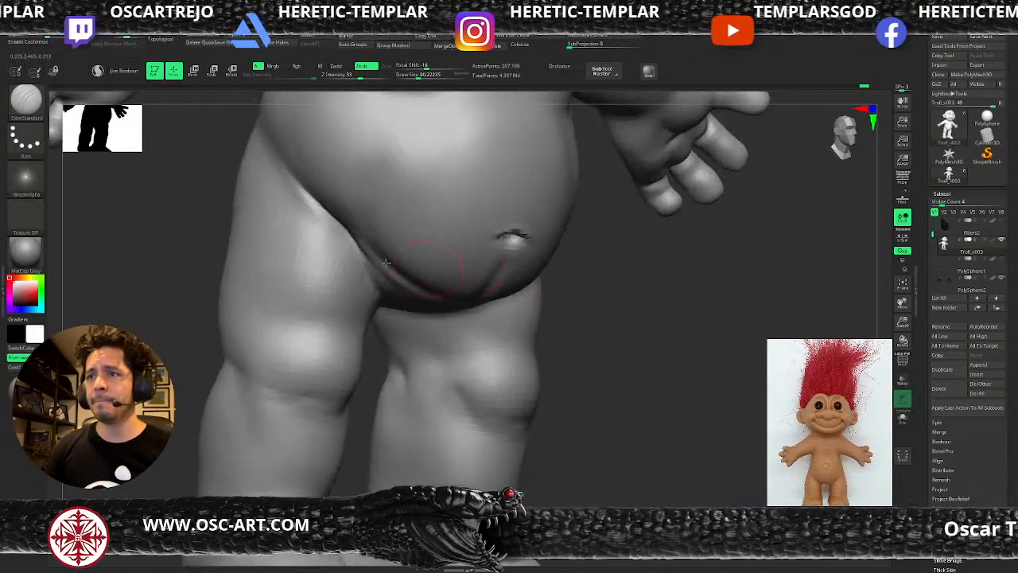
- Build up the fold between belly and thigh with a resized Standard brush and smooth the belly beside it
{"action": "key", "text": "s"}
{"action": "left_click_drag", "start_coordinate": [334, 211], "coordinate": [328, 210]}
{"action": "key", "text": "b"}
{"action": "key", "text": "s"}
{"action": "key", "text": "t"}
{"action": "left_click_drag", "start_coordinate": [297, 172], "coordinate": [349, 227]}
{"action": "key", "text": "]"}
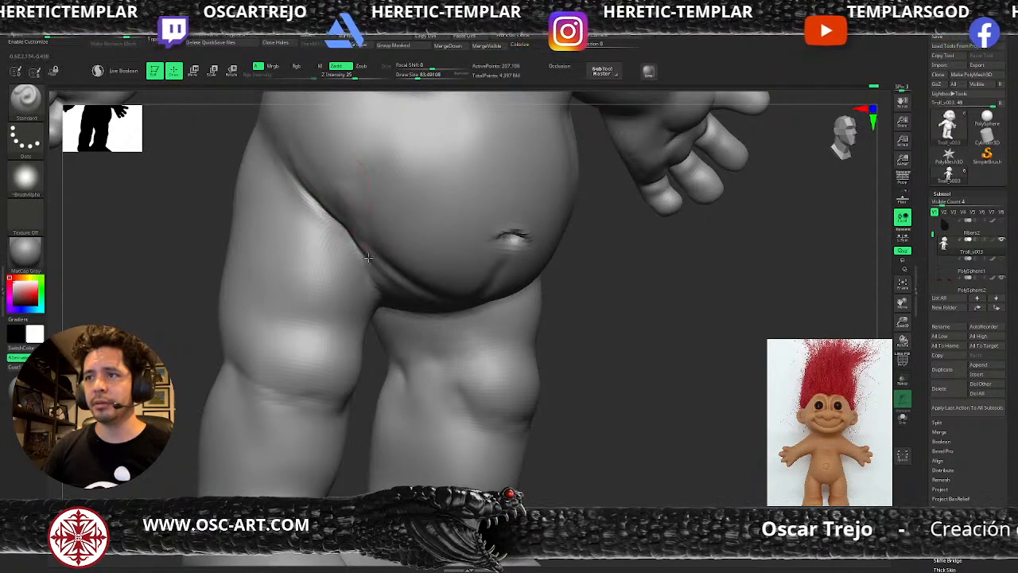
{"action": "left_click_drag", "start_coordinate": [360, 204], "coordinate": [355, 181], "text": "shift"}
- Review the body from the front and compare the neck and chest at the lowest and the working subdivision levels
{"action": "left_click_drag", "start_coordinate": [676, 318], "coordinate": [606, 340], "text": "alt"}
{"action": "left_click_drag", "start_coordinate": [593, 302], "coordinate": [557, 294], "text": "shift"}
{"action": "left_click_drag", "start_coordinate": [674, 232], "coordinate": [636, 276], "text": "alt"}
{"action": "mouse_move", "coordinate": [646, 270]}
{"action": "left_mouse_down", "text": "shift"}
{"action": "mouse_move", "coordinate": [654, 252]}
{"action": "mouse_move", "coordinate": [584, 146]}
{"action": "mouse_move", "coordinate": [516, 143]}
{"action": "mouse_move", "coordinate": [781, 135]}
{"action": "left_mouse_up", "text": "shift"}
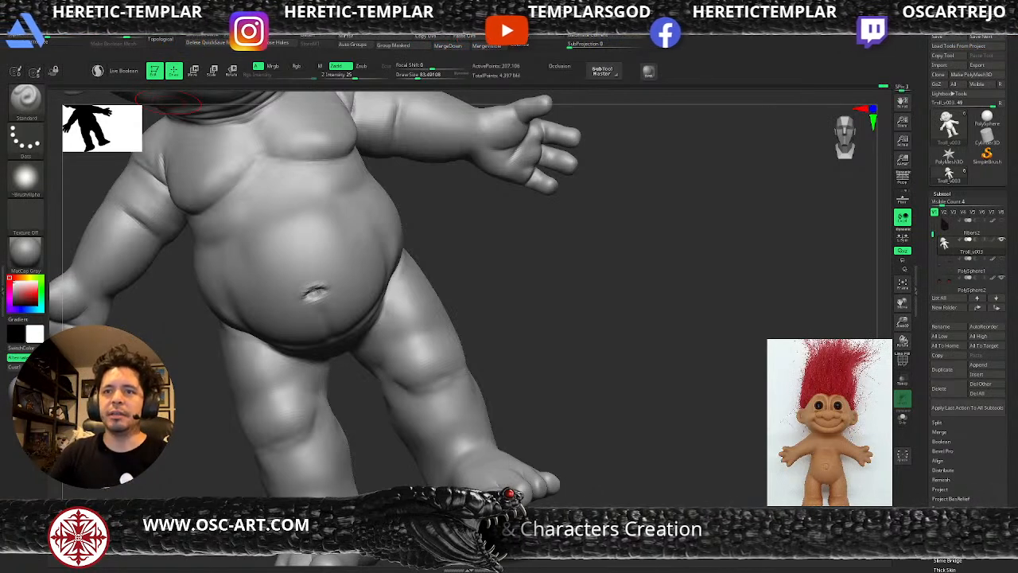
{"action": "left_click_drag", "start_coordinate": [474, 220], "coordinate": [488, 262]}
{"action": "left_click_drag", "start_coordinate": [544, 193], "coordinate": [595, 346], "text": "alt"}
{"action": "left_click_drag", "start_coordinate": [572, 253], "coordinate": [595, 273], "text": "alt"}
{"action": "key", "text": "shift+d"}
{"action": "key", "text": "shift+d"}
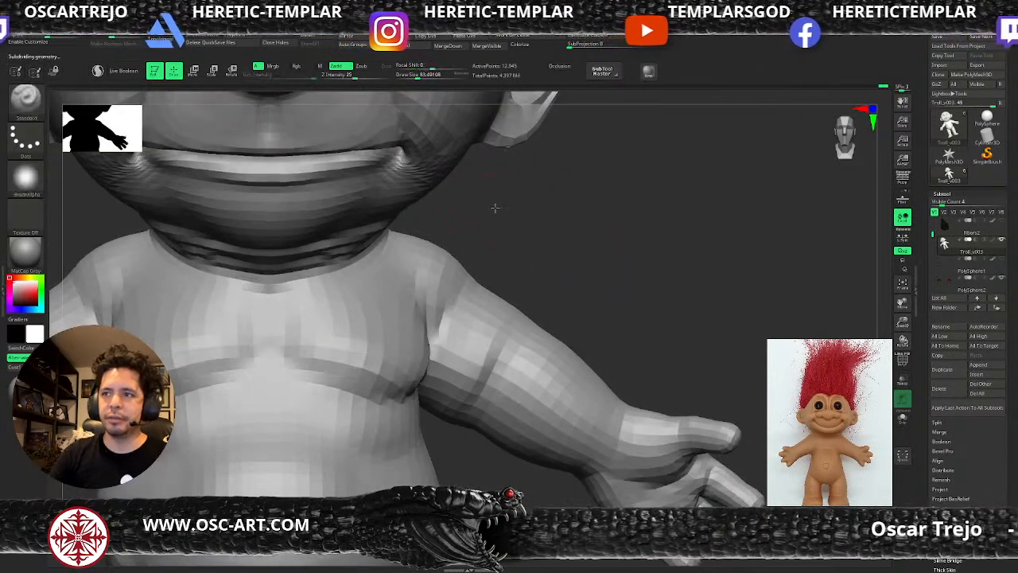
{"action": "left_click_drag", "start_coordinate": [500, 212], "coordinate": [445, 219]}
{"action": "key", "text": "d"}
{"action": "key", "text": "d"}
- Carve horizontal wrinkle lines around the front of the neck with a smaller DamStandard brush
{"action": "key", "text": "b"}
{"action": "key", "text": "d"}
{"action": "key", "text": "s"}
{"action": "left_click_drag", "start_coordinate": [546, 221], "coordinate": [629, 217], "text": "alt"}
{"action": "left_click_drag", "start_coordinate": [312, 249], "coordinate": [451, 218]}
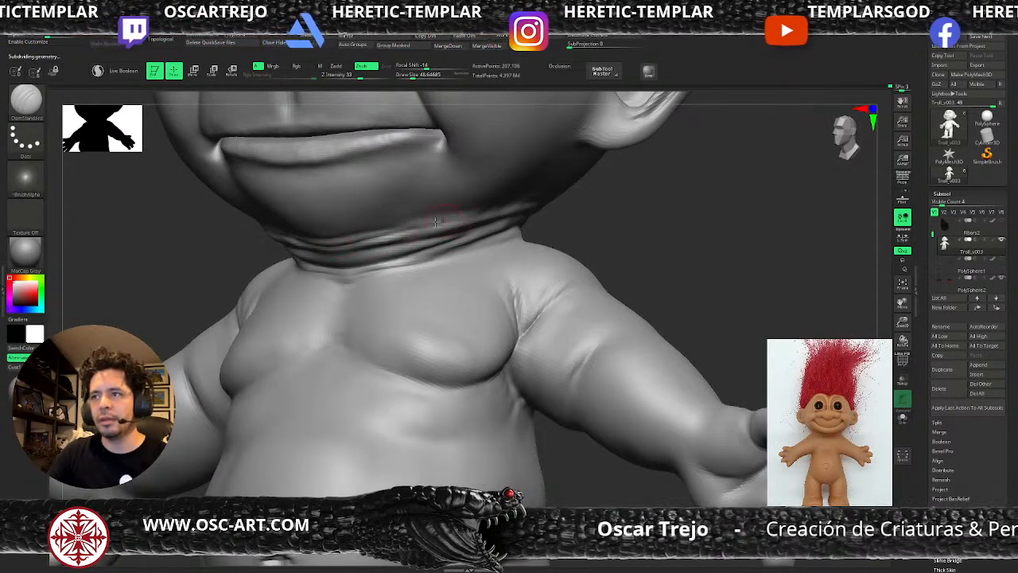
{"action": "right_click_drag", "start_coordinate": [477, 227], "coordinate": [404, 244]}
{"action": "right_click_drag", "start_coordinate": [306, 275], "coordinate": [356, 263]}
{"action": "left_click_drag", "start_coordinate": [325, 265], "coordinate": [428, 242]}
{"action": "left_click_drag", "start_coordinate": [352, 265], "coordinate": [423, 246]}
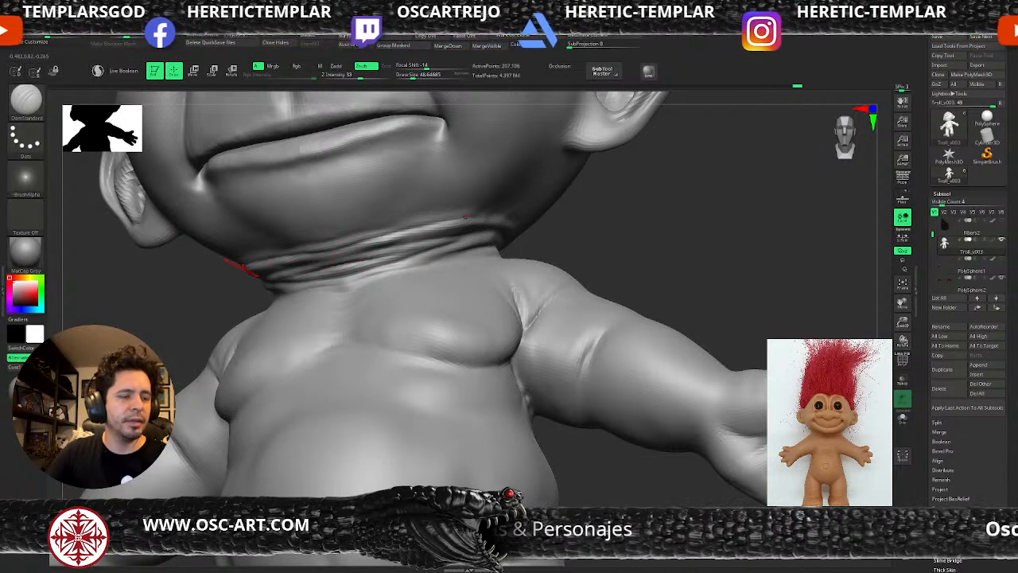
{"action": "left_click_drag", "start_coordinate": [582, 216], "coordinate": [552, 219]}
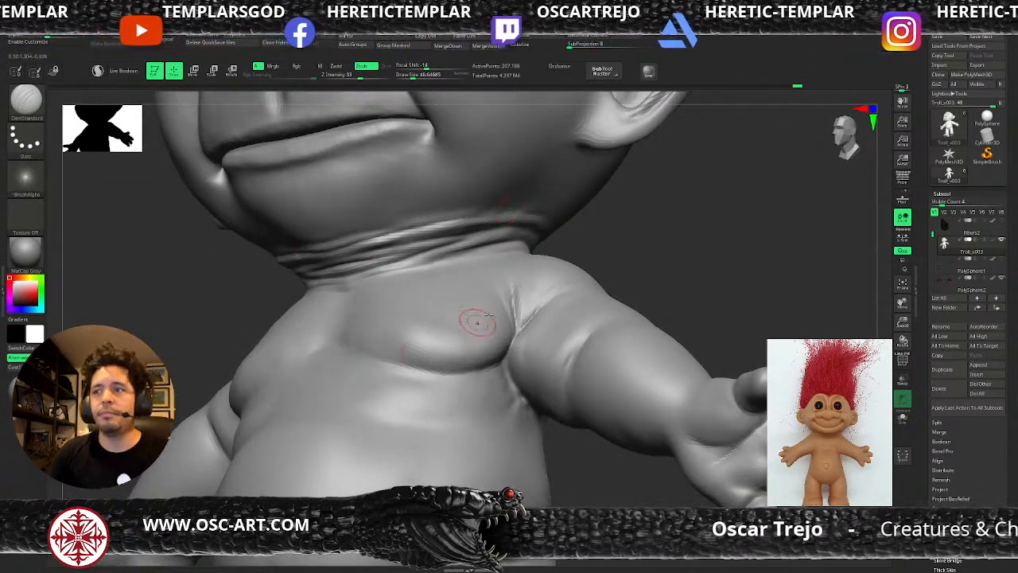
- Set the DamStandard draw size to about 16 and carve a fine crease along the side of the neck
{"action": "key", "text": "bracketright"}
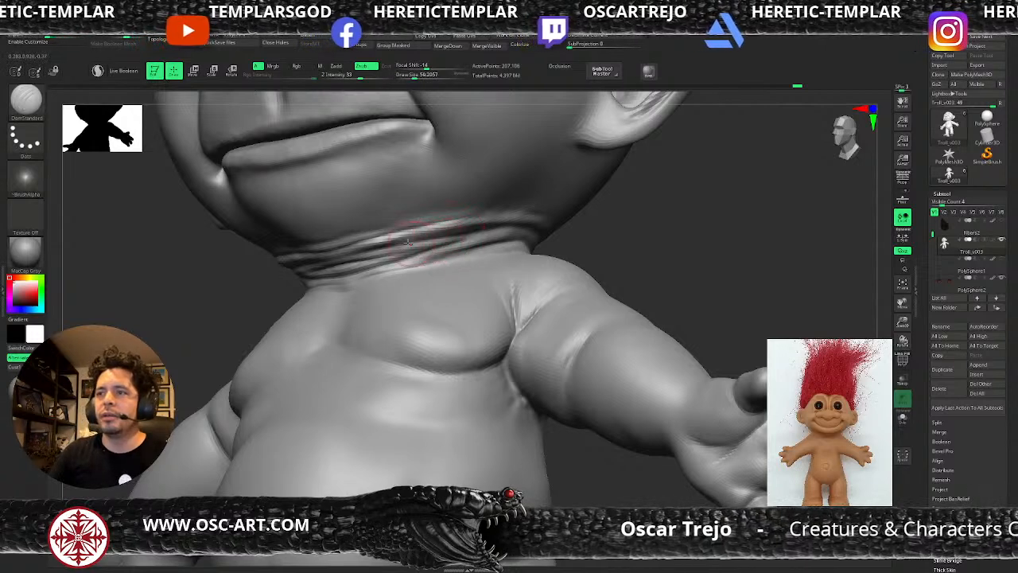
{"action": "left_click_drag", "start_coordinate": [653, 231], "coordinate": [593, 226]}
{"action": "key", "text": "s"}
{"action": "left_click_drag", "start_coordinate": [516, 230], "coordinate": [469, 244]}
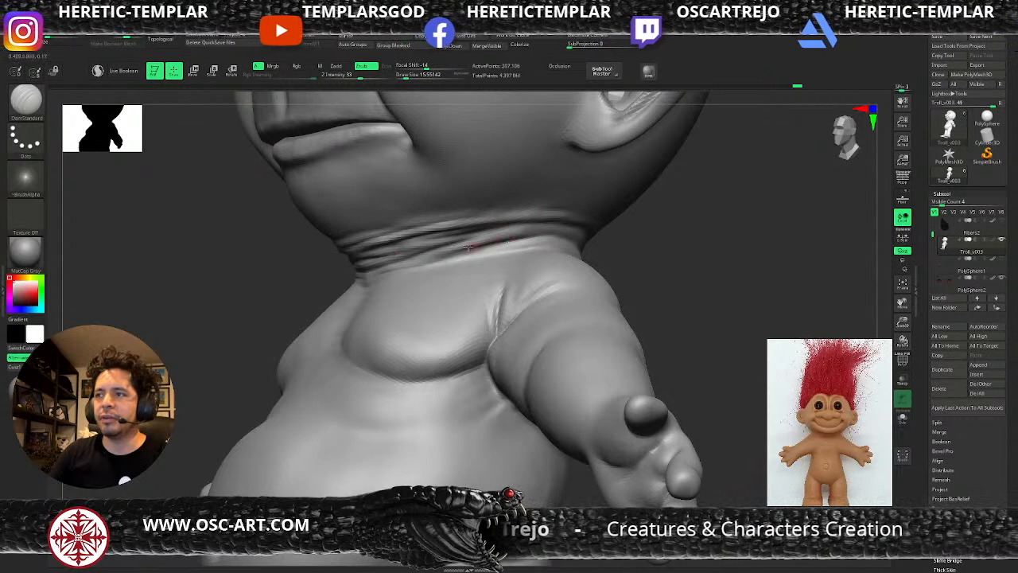
- Build up the folds between the creases on the side and nape of the neck with the Standard brush
{"action": "key", "text": "b"}
{"action": "key", "text": "s"}
{"action": "key", "text": "t"}
{"action": "key", "text": "s"}
{"action": "key", "text": "s"}
{"action": "mouse_move", "coordinate": [423, 264]}
{"action": "left_mouse_down"}
{"action": "mouse_move", "coordinate": [395, 265]}
{"action": "mouse_move", "coordinate": [440, 261]}
{"action": "left_mouse_up"}
{"action": "key", "text": "s"}
{"action": "left_click_drag", "start_coordinate": [626, 229], "coordinate": [541, 233]}
{"action": "left_click_drag", "start_coordinate": [464, 241], "coordinate": [518, 237]}
{"action": "left_click_drag", "start_coordinate": [657, 239], "coordinate": [582, 243]}
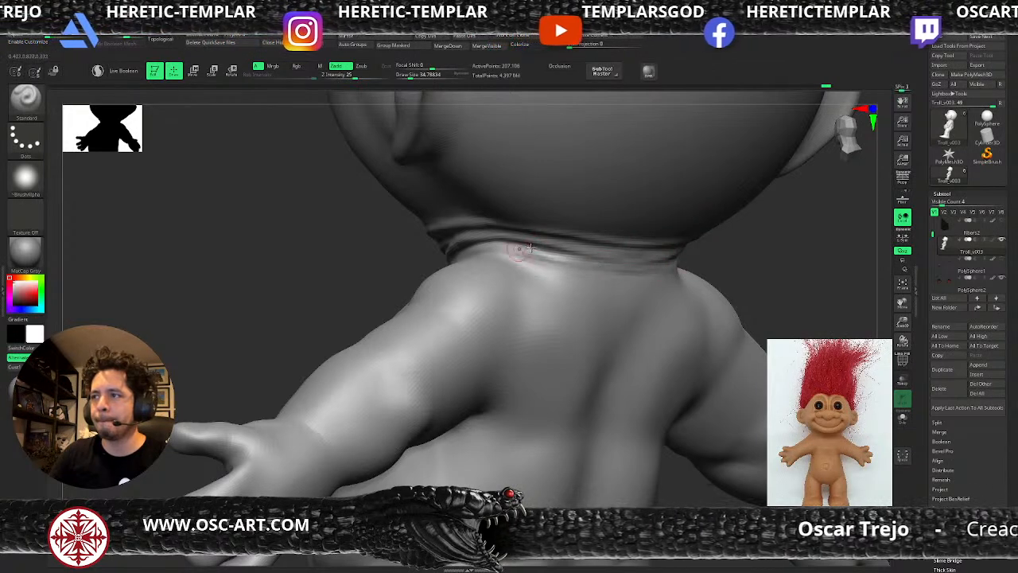
{"action": "left_click_drag", "start_coordinate": [602, 268], "coordinate": [652, 267]}
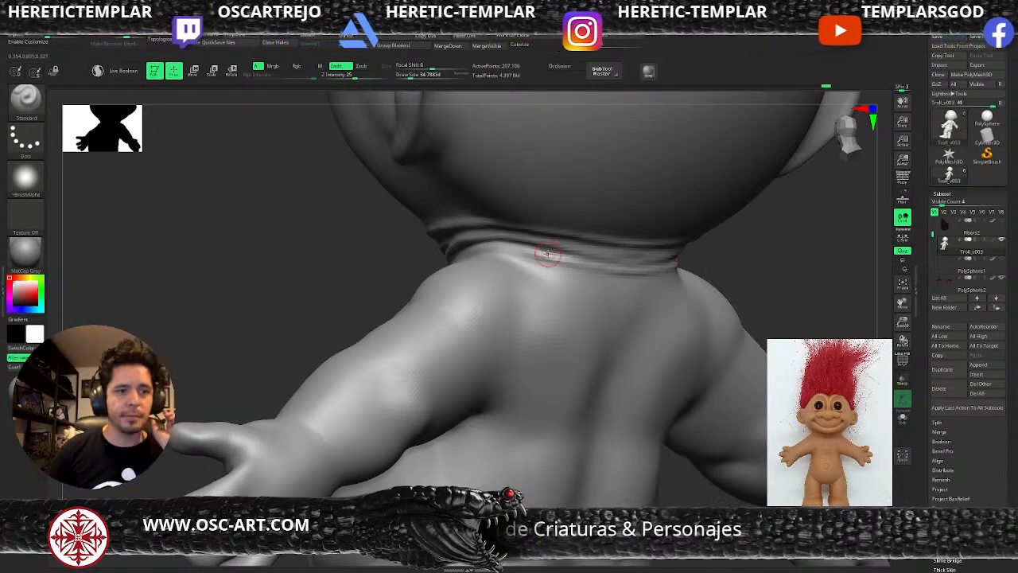
- Refine the folds across the front of the neck with a resized Standard brush and frame the full doll
{"action": "left_click_drag", "start_coordinate": [314, 277], "coordinate": [439, 260]}
{"action": "key", "text": "s"}
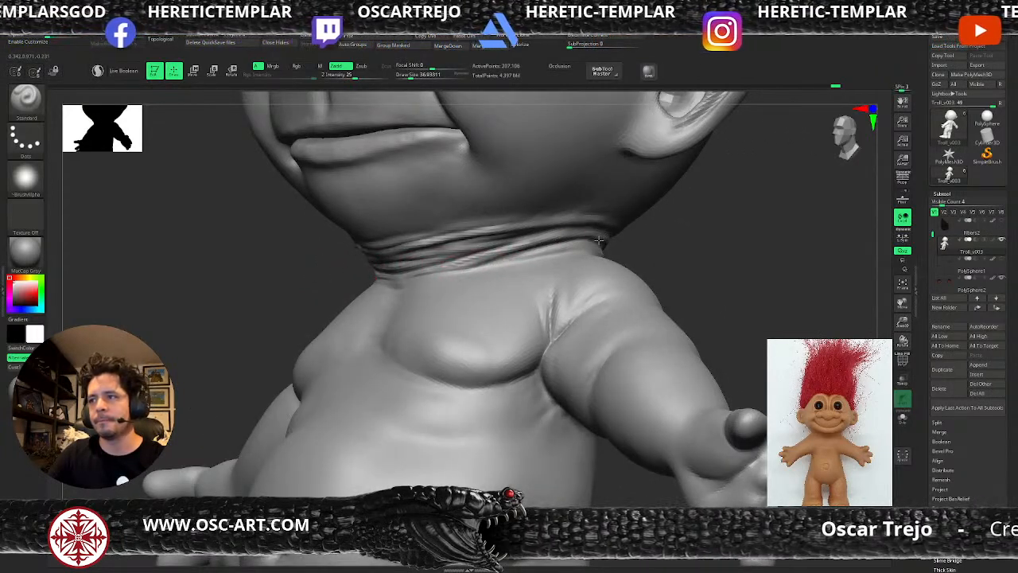
{"action": "left_click_drag", "start_coordinate": [657, 243], "coordinate": [631, 308], "text": "alt"}
{"action": "mouse_move", "coordinate": [630, 223]}
{"action": "left_mouse_down", "text": "alt"}
{"action": "mouse_move", "coordinate": [645, 186]}
{"action": "mouse_move", "coordinate": [615, 225]}
{"action": "left_mouse_up", "text": "alt"}
{"action": "mouse_move", "coordinate": [438, 309]}
{"action": "left_mouse_down"}
{"action": "mouse_move", "coordinate": [428, 306]}
{"action": "mouse_move", "coordinate": [472, 306]}
{"action": "left_mouse_up"}
{"action": "left_click_drag", "start_coordinate": [680, 203], "coordinate": [673, 201], "text": "alt"}
{"action": "key", "text": "f"}
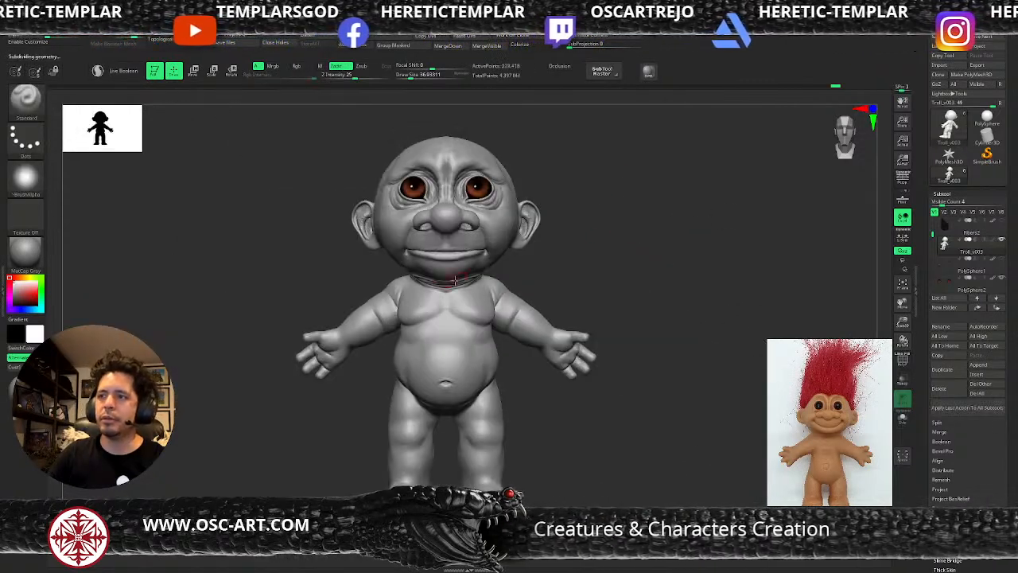
- Raise the body to subdivision level 5 and compare the expression with the Serious layer off and on
{"action": "key", "text": "d"}
{"action": "left_click_drag", "start_coordinate": [928, 424], "coordinate": [930, 334]}
{"action": "left_click", "coordinate": [999, 281]}
{"action": "left_click", "coordinate": [1003, 291]}
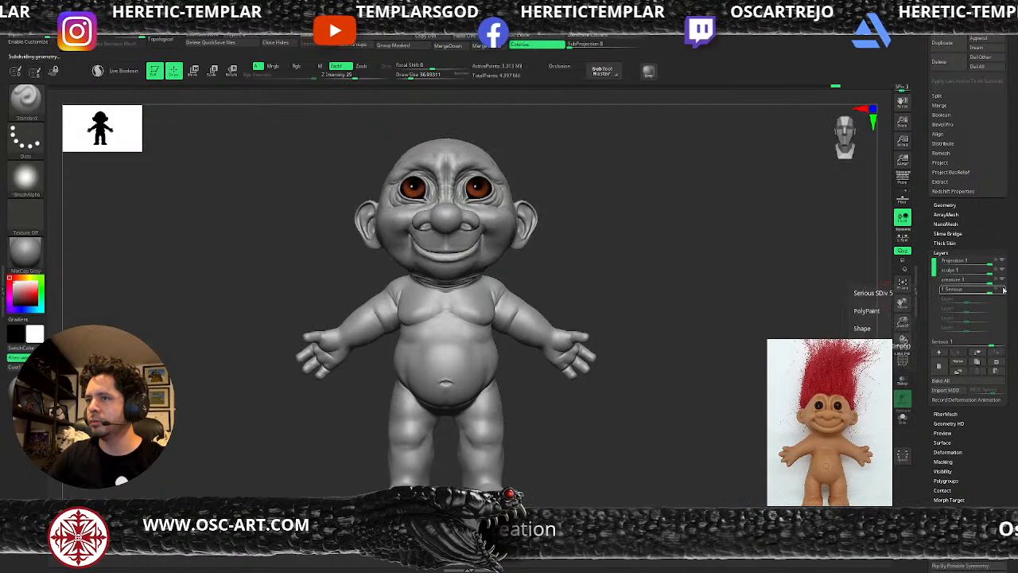
{"action": "left_click", "coordinate": [1003, 291]}
{"action": "left_click", "coordinate": [1002, 290]}
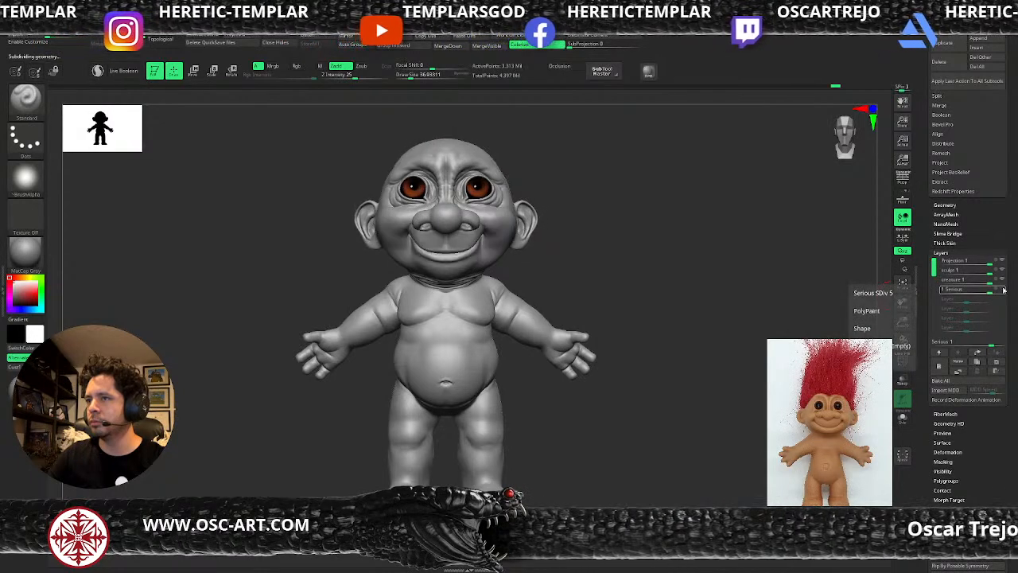
{"action": "left_click", "coordinate": [1003, 290]}
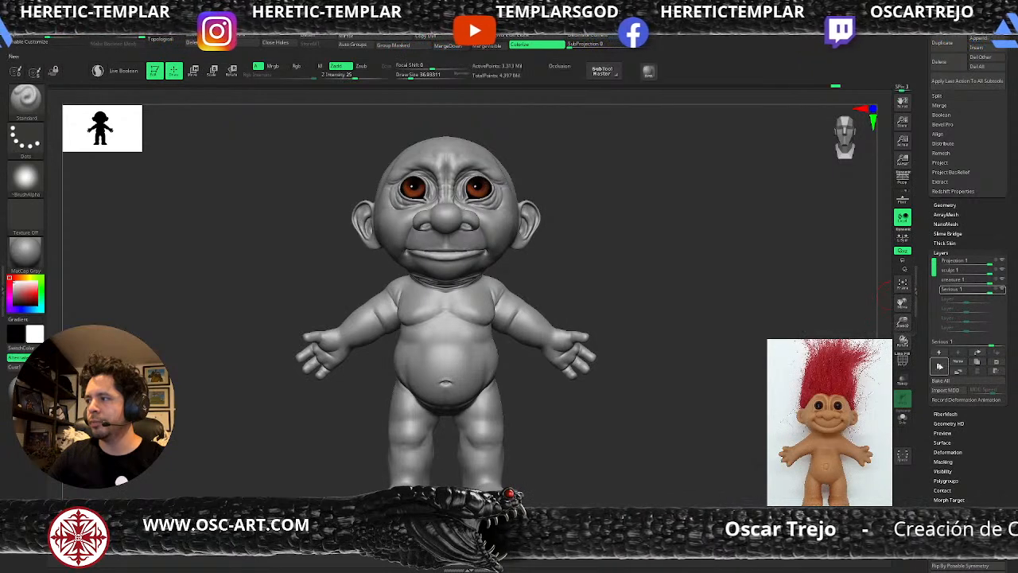
- Add a new sculpting layer named "wrinkles" and frame the torso
{"action": "left_click", "coordinate": [939, 367]}
{"action": "left_click", "coordinate": [958, 361]}
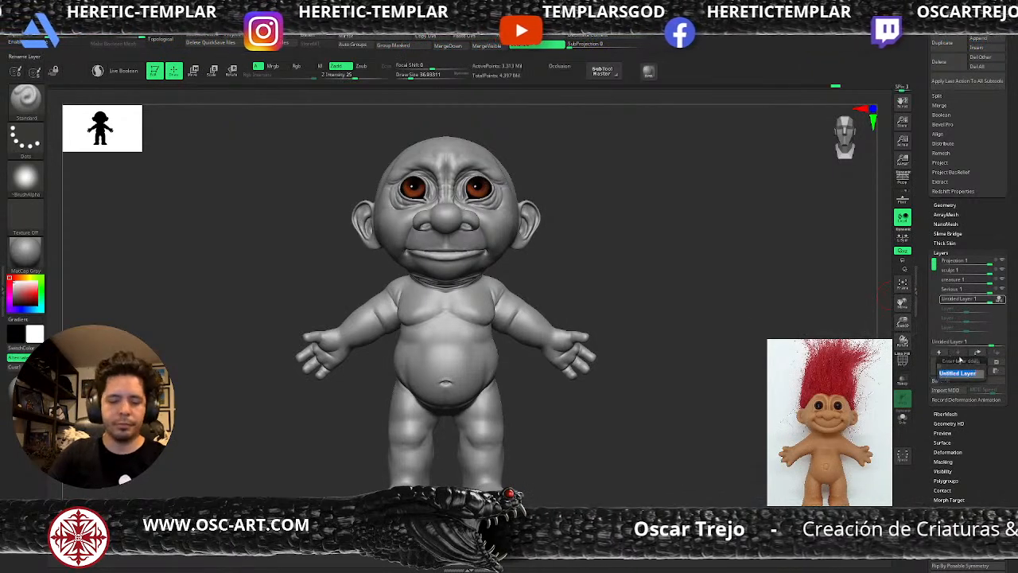
{"action": "type", "text": "wrinkles"}
{"action": "key", "text": "Return"}
{"action": "left_click_drag", "start_coordinate": [575, 274], "coordinate": [672, 266], "text": "alt"}
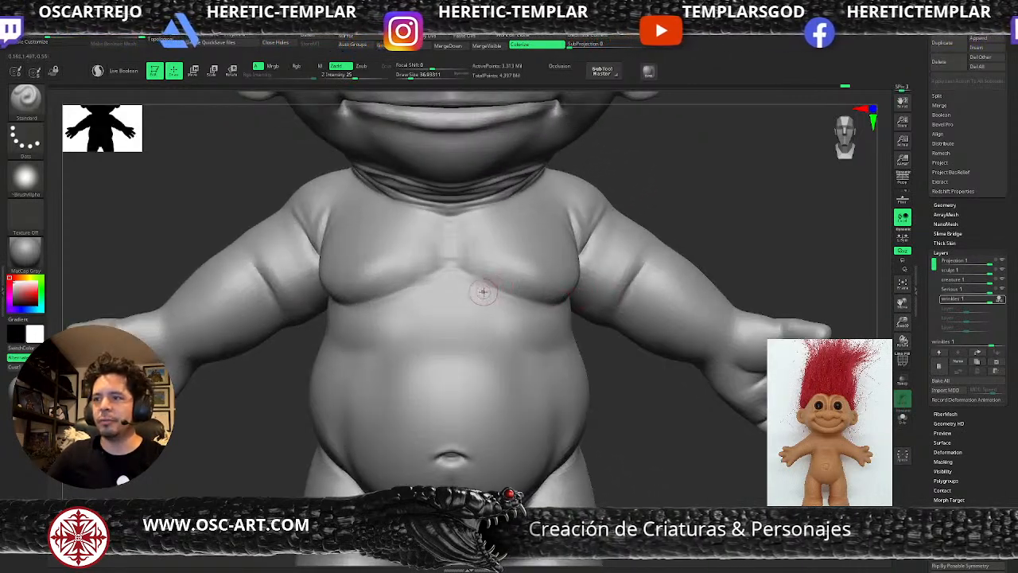
- Lower the body one subdivision level and refine the crease under the chest with a smaller Standard brush
{"action": "left_click_drag", "start_coordinate": [694, 193], "coordinate": [750, 194]}
{"action": "left_click_drag", "start_coordinate": [613, 223], "coordinate": [648, 266], "text": "alt"}
{"action": "key", "text": "shift+d"}
{"action": "key", "text": "s"}
{"action": "left_click_drag", "start_coordinate": [336, 345], "coordinate": [334, 345]}
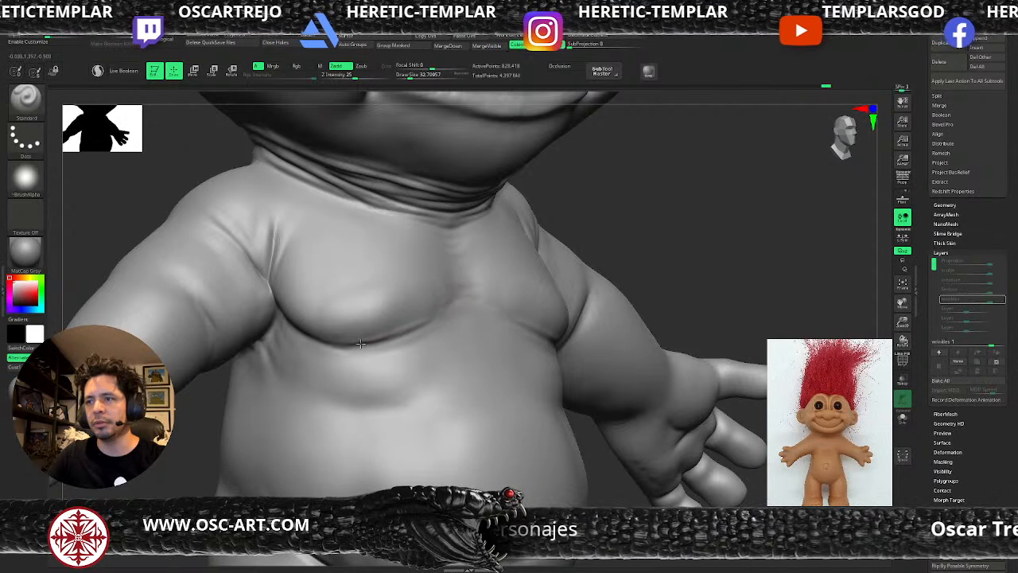
{"action": "left_click_drag", "start_coordinate": [641, 258], "coordinate": [598, 264]}
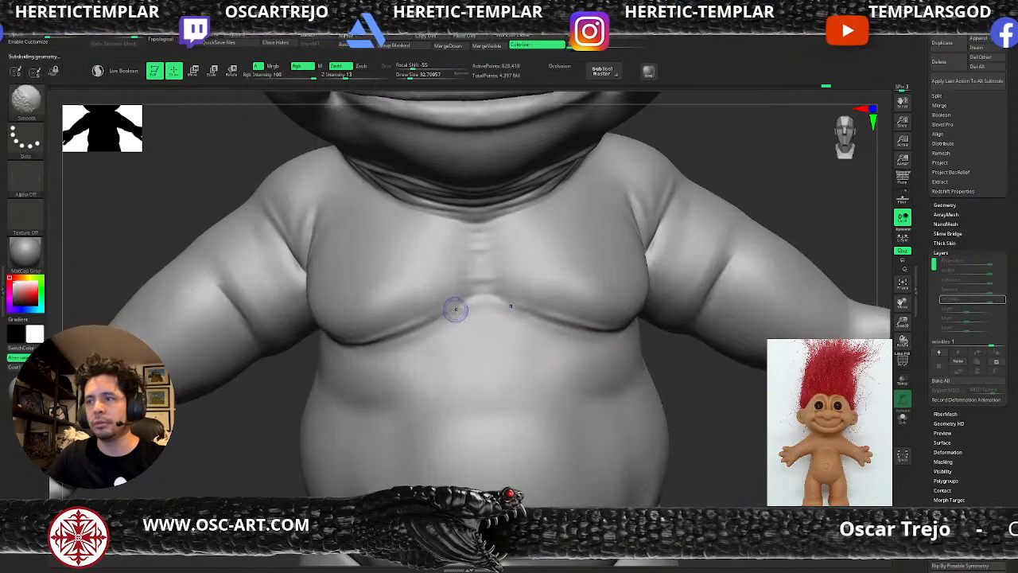
- Build up horizontal folds across the sternum with the Standard brush, switching between lower subdivision levels
{"action": "key", "text": "shift+d"}
{"action": "key", "text": "d"}
{"action": "left_click_drag", "start_coordinate": [433, 312], "coordinate": [484, 290], "text": "alt"}
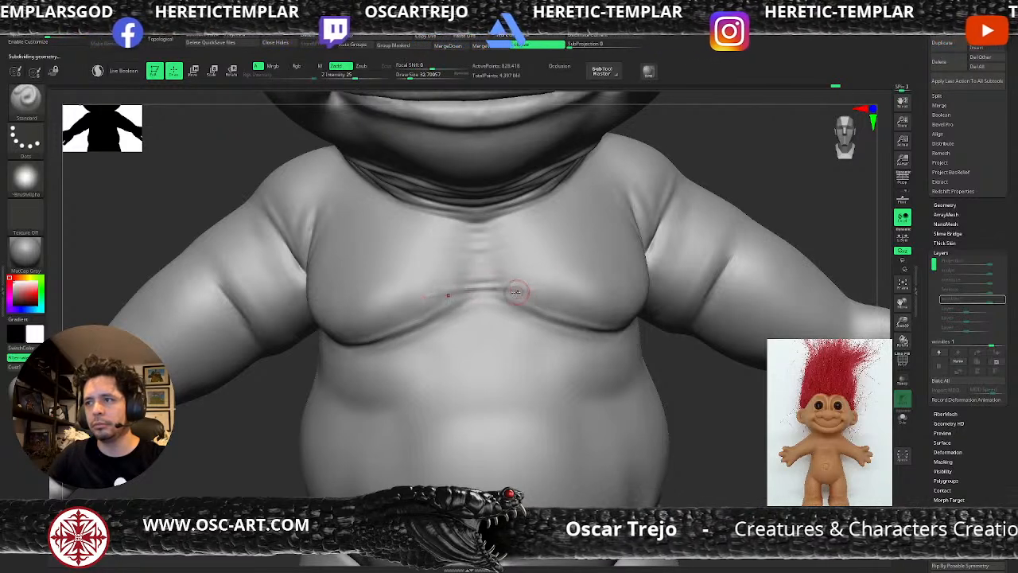
{"action": "key", "text": "shift"}
{"action": "key", "text": "shift+d"}
{"action": "left_click_drag", "start_coordinate": [479, 286], "coordinate": [401, 318], "text": "alt"}
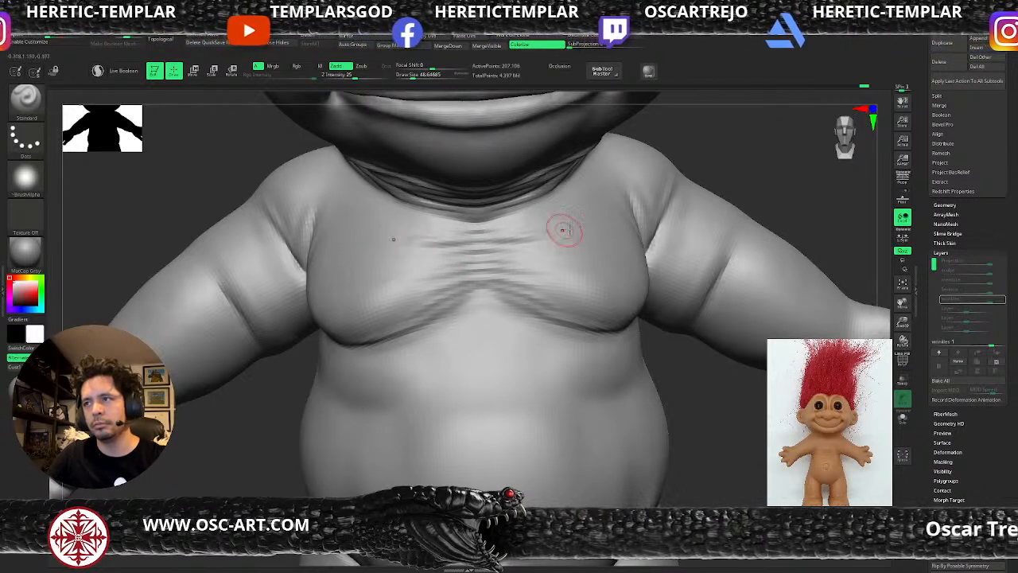
- Cut creases between the sternum folds with the DamStandard brush and raise the body one subdivision level
{"action": "key", "text": "b"}
{"action": "key", "text": "d"}
{"action": "key", "text": "s"}
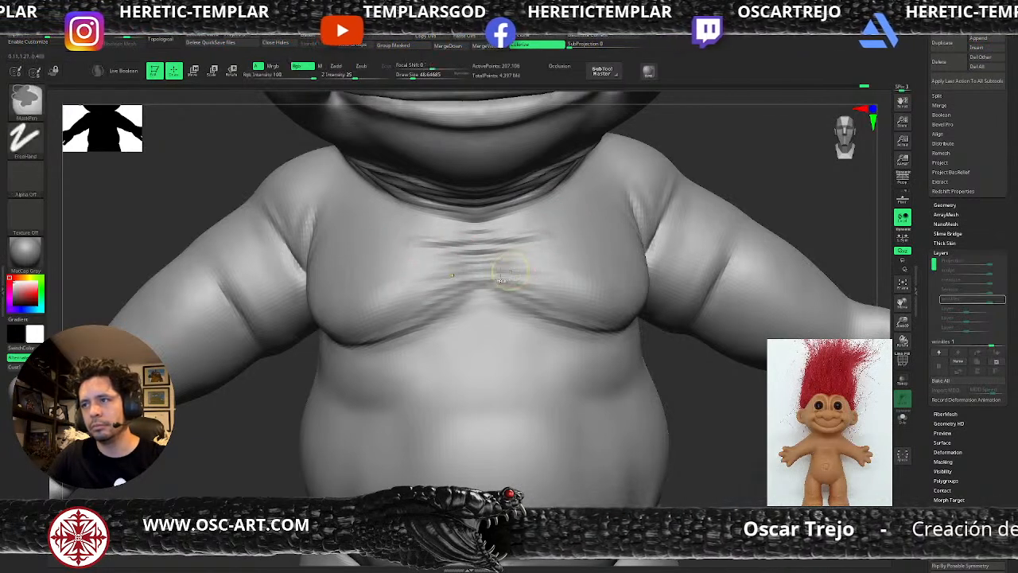
{"action": "key", "text": "d"}
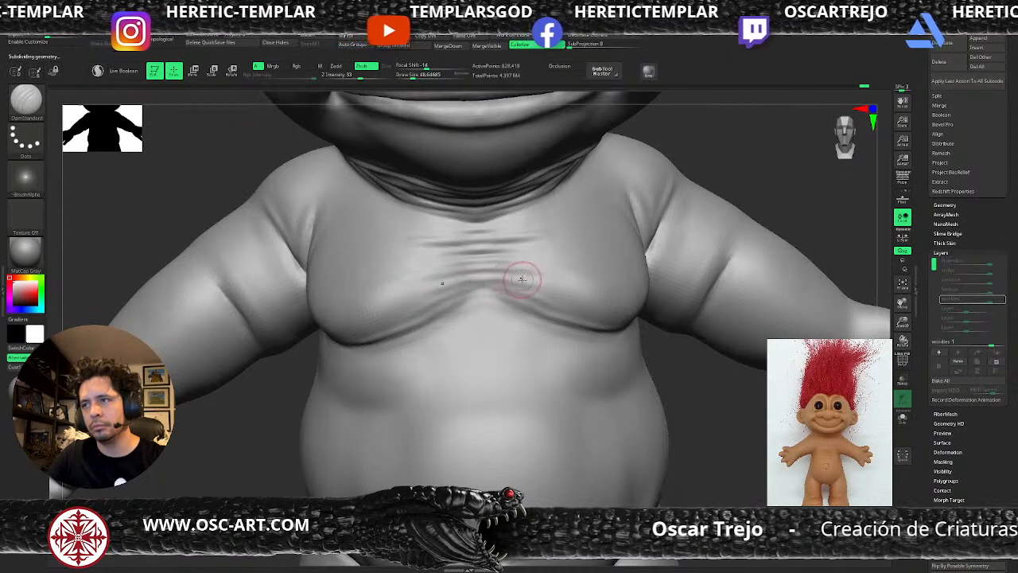
- Raise curved ridges at the base of the sternum with a resized Standard brush
{"action": "key", "text": "b"}
{"action": "key", "text": "s"}
{"action": "key", "text": "t"}
{"action": "key", "text": "s"}
{"action": "left_click", "coordinate": [477, 290]}
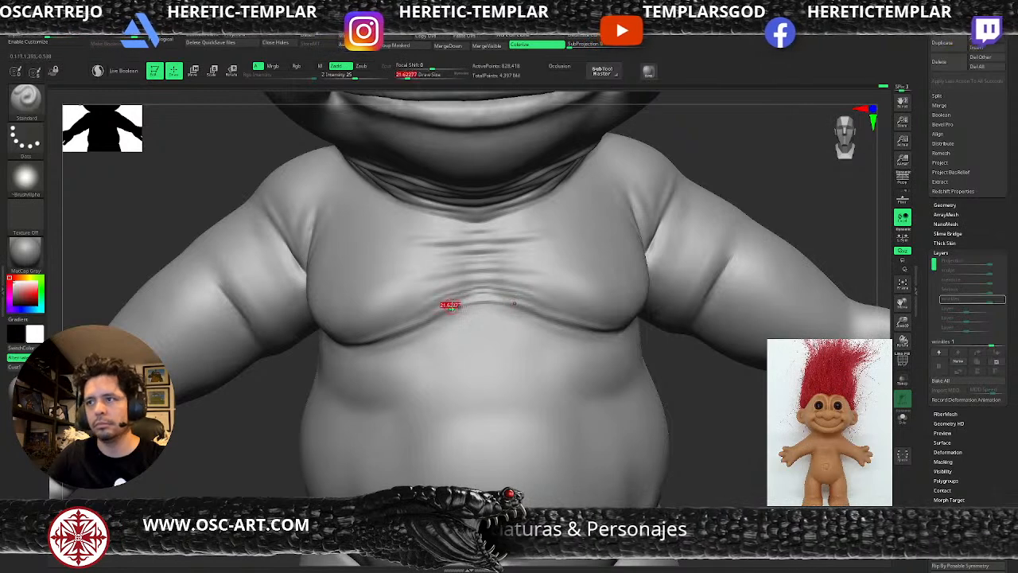
{"action": "key", "text": "shift"}
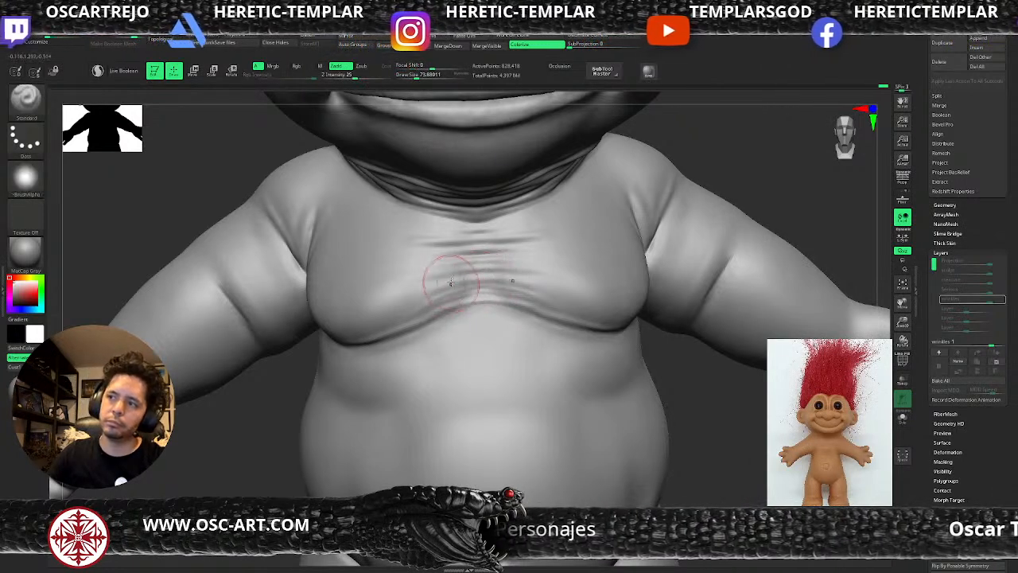
- Soften the sternum folds, lower the body one subdivision level and frame the chest at an angle
{"action": "left_click_drag", "start_coordinate": [766, 186], "coordinate": [670, 222]}
{"action": "left_click_drag", "start_coordinate": [534, 240], "coordinate": [524, 239], "text": "shift"}
{"action": "key", "text": "f"}
{"action": "mouse_move", "coordinate": [648, 259]}
{"action": "left_mouse_down"}
{"action": "mouse_move", "coordinate": [657, 256]}
{"action": "mouse_move", "coordinate": [638, 253]}
{"action": "mouse_move", "coordinate": [645, 269]}
{"action": "left_mouse_up"}
{"action": "left_click_drag", "start_coordinate": [645, 268], "coordinate": [700, 350], "text": "alt"}
{"action": "key", "text": "shift+d"}
{"action": "left_click_drag", "start_coordinate": [660, 266], "coordinate": [718, 216]}
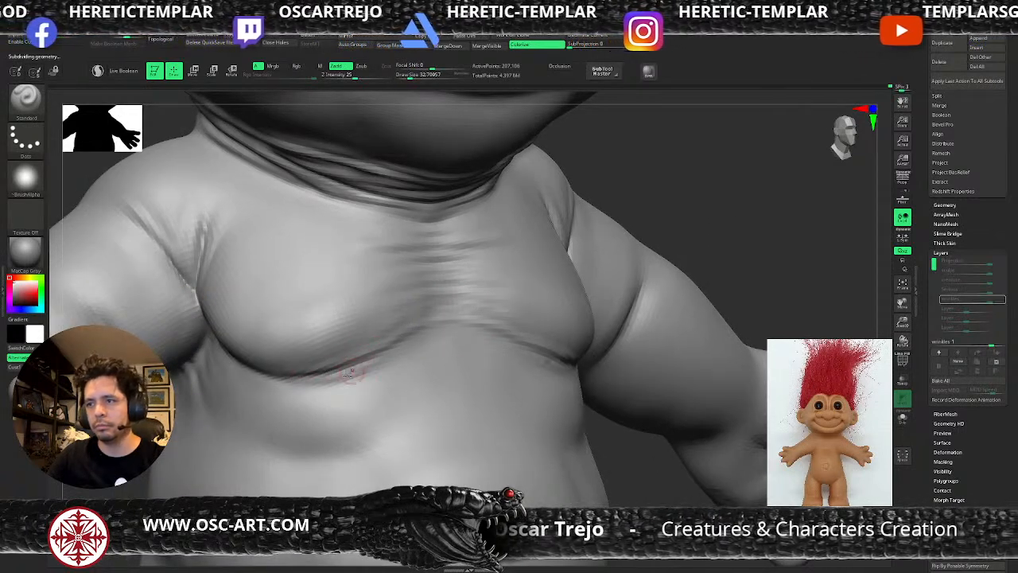
- Carve creases fanning from the armpit across the lower outer chest with a resized DamStandard brush
{"action": "key", "text": "b"}
{"action": "key", "text": "d"}
{"action": "key", "text": "s"}
{"action": "key", "text": "s"}
{"action": "left_click_drag", "start_coordinate": [311, 387], "coordinate": [392, 350]}
{"action": "mouse_move", "coordinate": [702, 220]}
{"action": "left_mouse_down"}
{"action": "mouse_move", "coordinate": [667, 217]}
{"action": "mouse_move", "coordinate": [686, 243]}
{"action": "mouse_move", "coordinate": [665, 239]}
{"action": "left_mouse_up"}
{"action": "left_click_drag", "start_coordinate": [548, 243], "coordinate": [590, 288]}
{"action": "left_click_drag", "start_coordinate": [529, 260], "coordinate": [585, 297]}
{"action": "left_click_drag", "start_coordinate": [499, 282], "coordinate": [577, 308]}
{"action": "left_click_drag", "start_coordinate": [477, 303], "coordinate": [578, 313]}
{"action": "left_click_drag", "start_coordinate": [501, 320], "coordinate": [543, 326]}
{"action": "left_click_drag", "start_coordinate": [434, 306], "coordinate": [534, 331]}
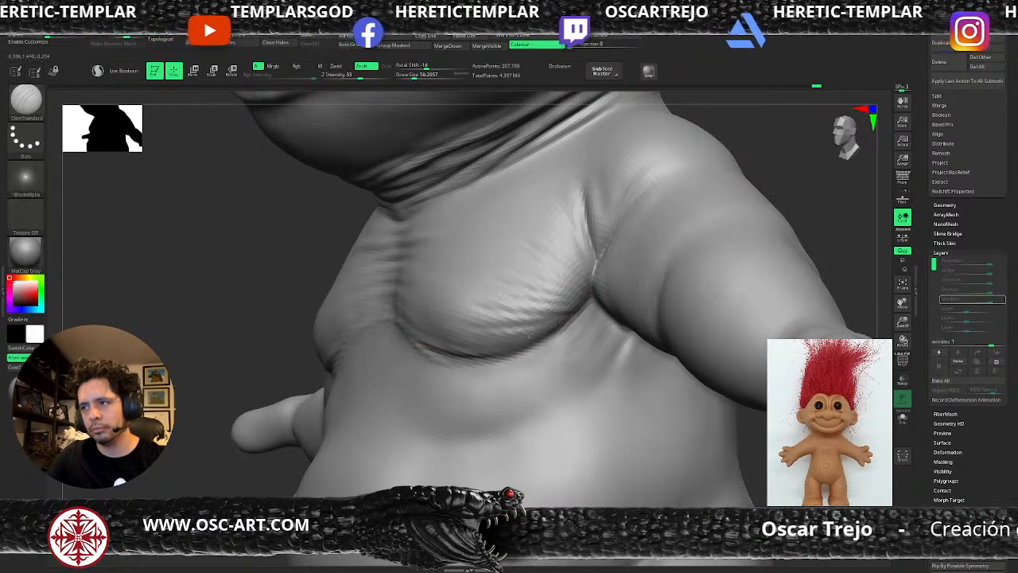
- Raise thin ridges between the creases along the lower outer chest with a smaller Standard brush
{"action": "key", "text": "b"}
{"action": "key", "text": "s"}
{"action": "key", "text": "t"}
{"action": "key", "text": "["}
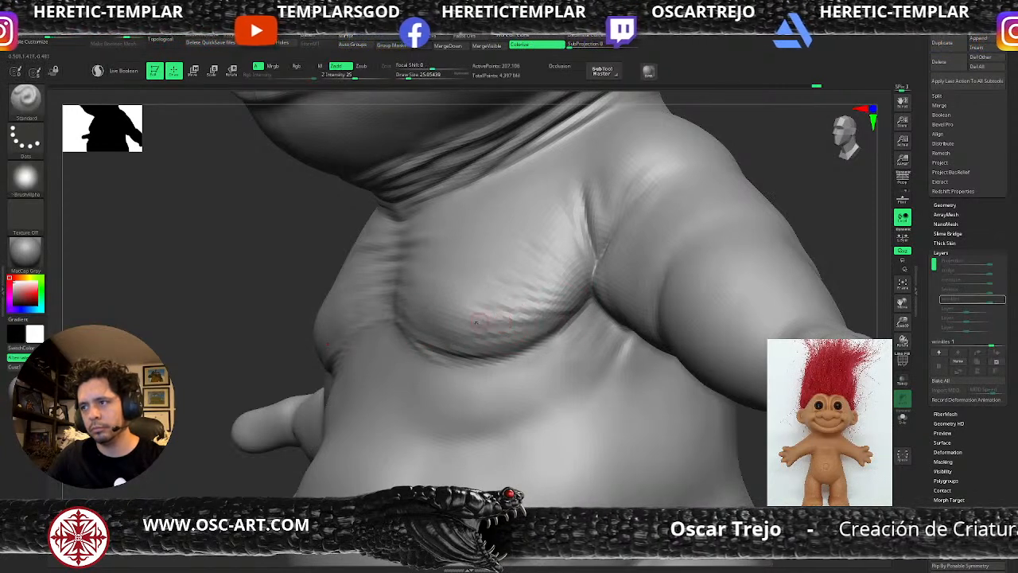
{"action": "left_click_drag", "start_coordinate": [511, 314], "coordinate": [566, 315]}
{"action": "left_click_drag", "start_coordinate": [499, 332], "coordinate": [556, 322]}
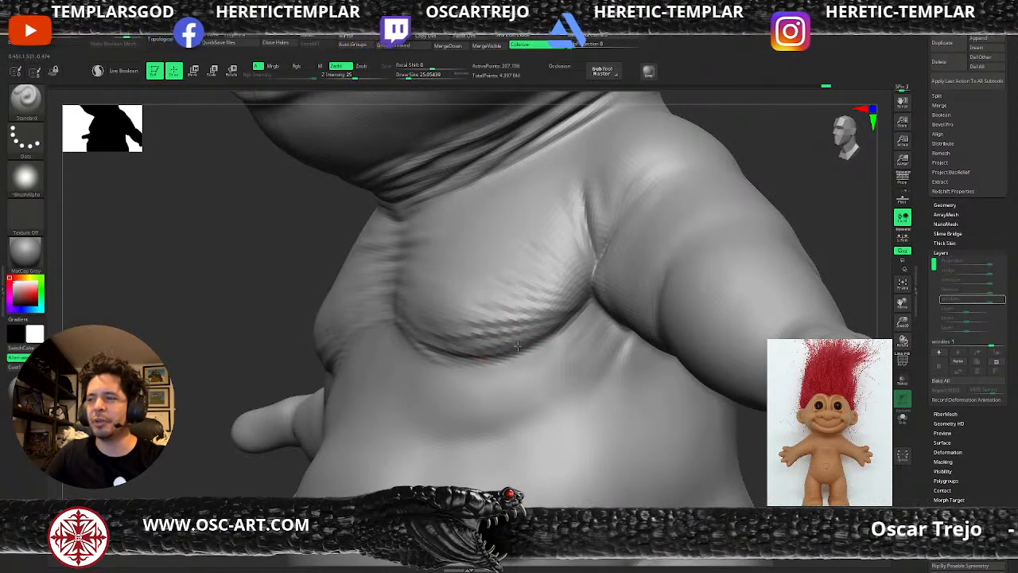
- Deepen the grooves between the lower chest ridges with a resized DamStandard brush
{"action": "key", "text": "b"}
{"action": "key", "text": "d"}
{"action": "key", "text": "s"}
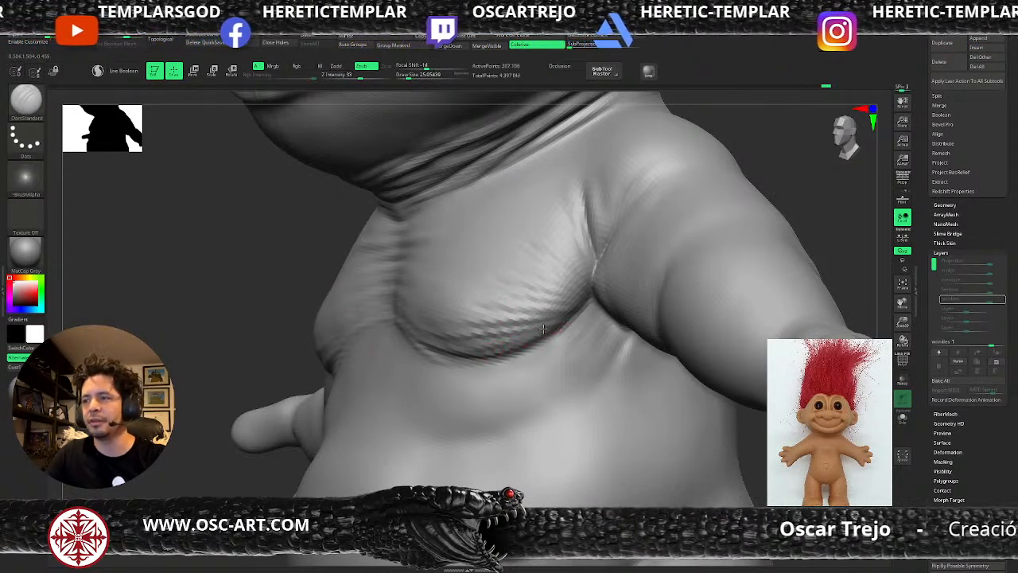
{"action": "key", "text": "s"}
{"action": "mouse_move", "coordinate": [526, 335]}
{"action": "left_mouse_down"}
{"action": "mouse_move", "coordinate": [541, 302]}
{"action": "mouse_move", "coordinate": [475, 309]}
{"action": "left_mouse_up"}
- Raise the body one subdivision level and carve finer DamStandard wrinkles along the fold under the chest
{"action": "key", "text": "d"}
{"action": "key", "text": "s"}
{"action": "left_click_drag", "start_coordinate": [556, 321], "coordinate": [480, 312]}
{"action": "left_click_drag", "start_coordinate": [555, 315], "coordinate": [489, 324]}
{"action": "mouse_move", "coordinate": [564, 321]}
{"action": "left_mouse_down"}
{"action": "mouse_move", "coordinate": [524, 325]}
{"action": "mouse_move", "coordinate": [478, 349]}
{"action": "left_mouse_up"}
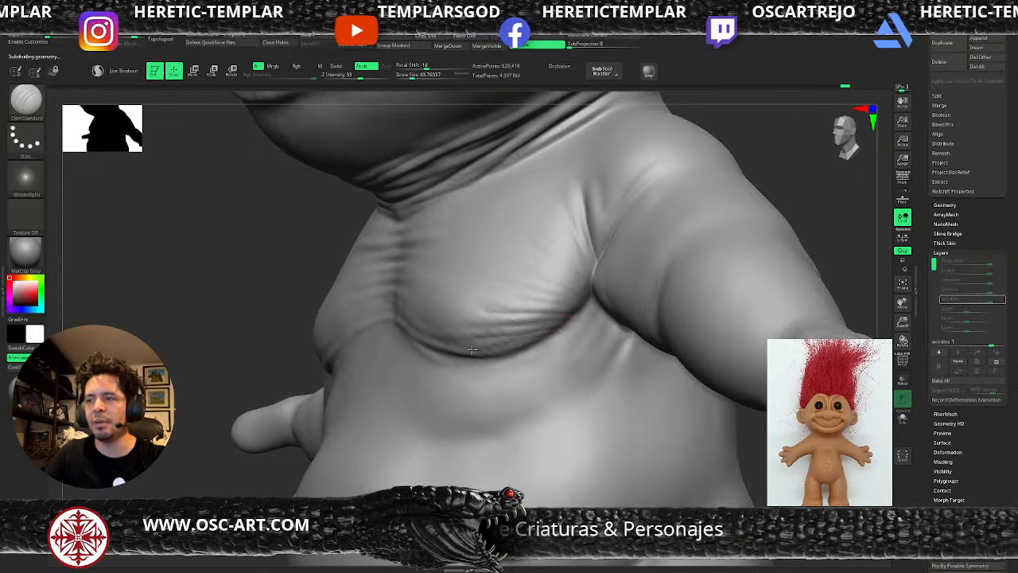
{"action": "left_click_drag", "start_coordinate": [555, 327], "coordinate": [465, 347]}
{"action": "left_click_drag", "start_coordinate": [548, 334], "coordinate": [437, 341]}
{"action": "mouse_move", "coordinate": [518, 341]}
{"action": "left_mouse_down"}
{"action": "mouse_move", "coordinate": [460, 349]}
{"action": "mouse_move", "coordinate": [481, 341]}
{"action": "left_mouse_up"}
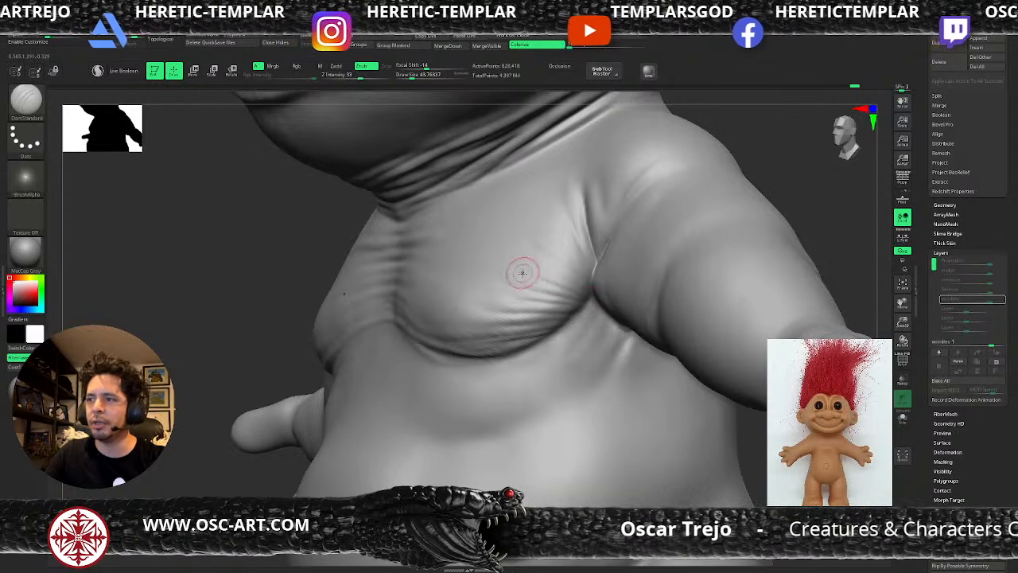
- Carve creases from the upper chest down into the armpit, soften their ends and frame the torso's front
{"action": "left_click_drag", "start_coordinate": [533, 248], "coordinate": [594, 288]}
{"action": "left_click_drag", "start_coordinate": [516, 232], "coordinate": [591, 273]}
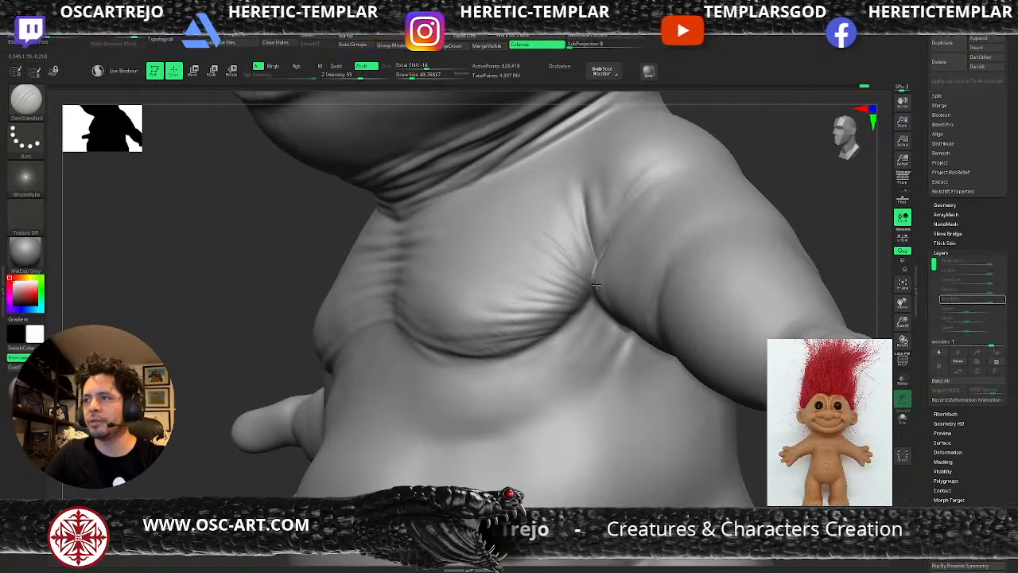
{"action": "mouse_move", "coordinate": [546, 221]}
{"action": "left_mouse_down"}
{"action": "mouse_move", "coordinate": [535, 215]}
{"action": "mouse_move", "coordinate": [548, 239]}
{"action": "left_mouse_up"}
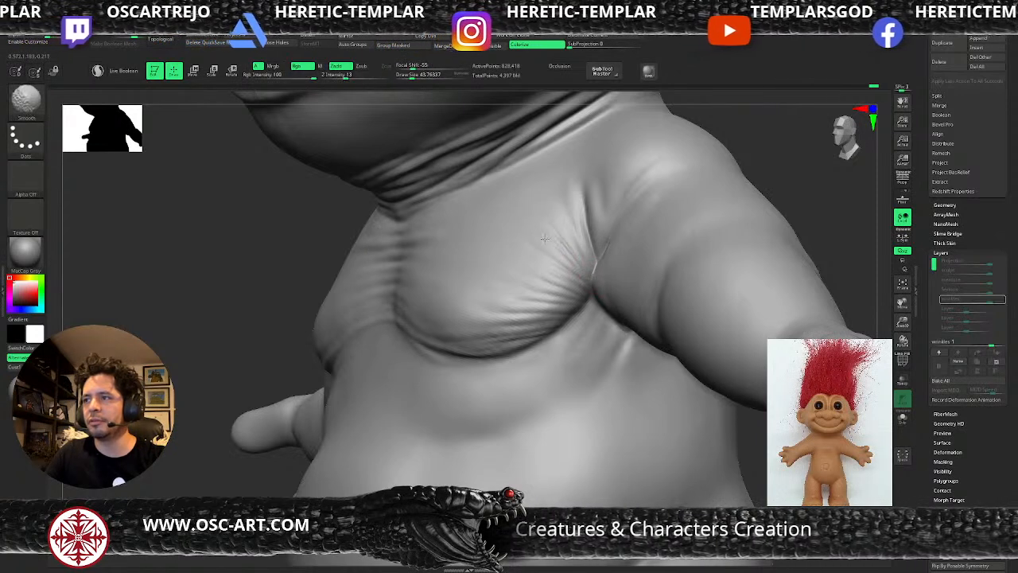
{"action": "mouse_move", "coordinate": [777, 189]}
{"action": "left_mouse_down", "text": "alt"}
{"action": "mouse_move", "coordinate": [763, 172]}
{"action": "mouse_move", "coordinate": [740, 191]}
{"action": "mouse_move", "coordinate": [678, 190]}
{"action": "mouse_move", "coordinate": [721, 202]}
{"action": "mouse_move", "coordinate": [682, 212]}
{"action": "mouse_move", "coordinate": [627, 283]}
{"action": "left_mouse_up", "text": "alt"}
{"action": "left_click_drag", "start_coordinate": [597, 230], "coordinate": [552, 236]}
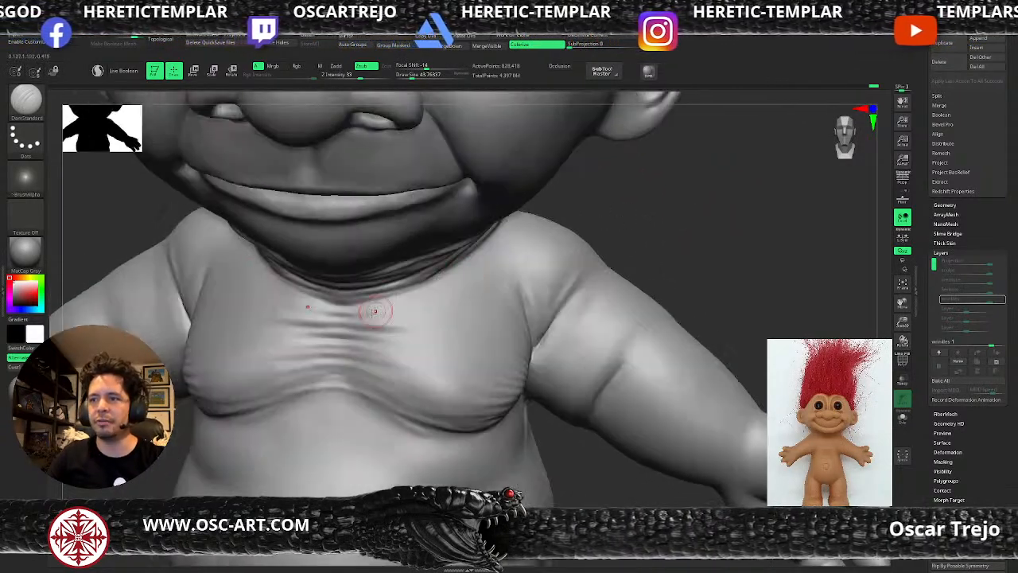
- Detail the upper sternum wrinkles below the neck with the Standard and DamStandard brushes and smooth them lightly
{"action": "key", "text": "b"}
{"action": "key", "text": "s"}
{"action": "key", "text": "t"}
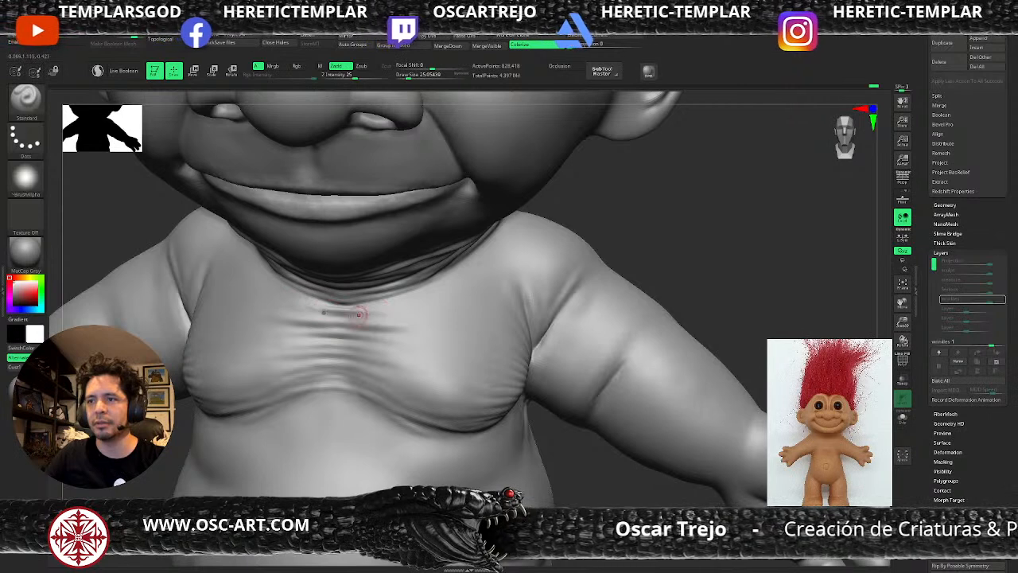
{"action": "key", "text": "b"}
{"action": "key", "text": "d"}
{"action": "key", "text": "s"}
{"action": "left_click_drag", "start_coordinate": [371, 325], "coordinate": [386, 332]}
{"action": "mouse_move", "coordinate": [319, 334]}
{"action": "left_mouse_down"}
{"action": "mouse_move", "coordinate": [404, 340]}
{"action": "mouse_move", "coordinate": [377, 350]}
{"action": "left_mouse_up"}
{"action": "mouse_move", "coordinate": [306, 350]}
{"action": "left_mouse_down"}
{"action": "mouse_move", "coordinate": [372, 363]}
{"action": "mouse_move", "coordinate": [390, 348]}
{"action": "left_mouse_up"}
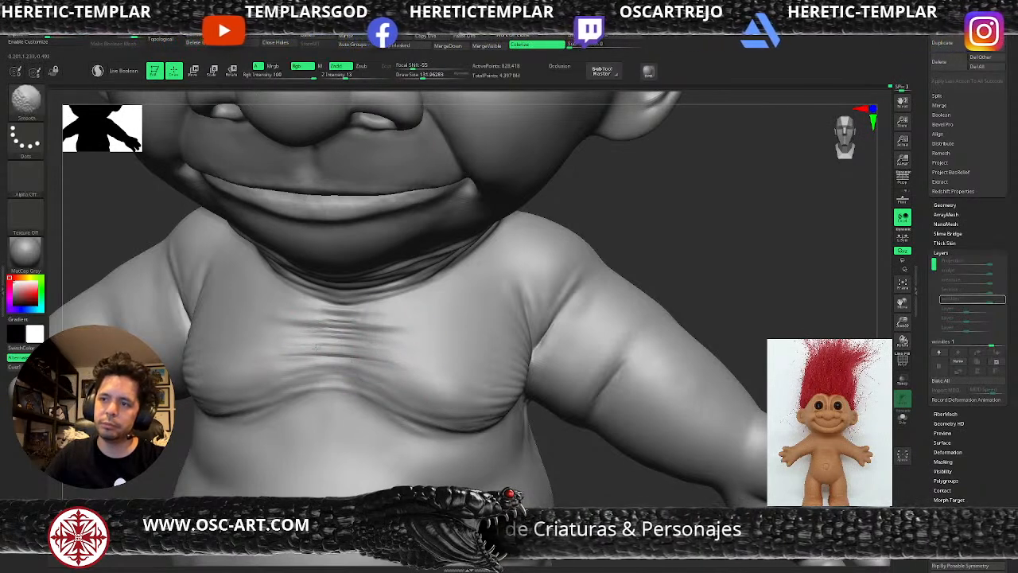
{"action": "left_click_drag", "start_coordinate": [326, 351], "coordinate": [317, 346], "text": "shift"}
- Carve fine DamStandard creases from the armpit up toward the collar area and soften their ends
{"action": "mouse_move", "coordinate": [655, 256]}
{"action": "left_mouse_down", "text": "alt"}
{"action": "mouse_move", "coordinate": [552, 223]}
{"action": "mouse_move", "coordinate": [559, 273]}
{"action": "mouse_move", "coordinate": [583, 274]}
{"action": "left_mouse_up", "text": "alt"}
{"action": "mouse_move", "coordinate": [532, 305]}
{"action": "left_mouse_down", "text": "alt"}
{"action": "mouse_move", "coordinate": [617, 359]}
{"action": "mouse_move", "coordinate": [628, 397]}
{"action": "left_mouse_up", "text": "alt"}
{"action": "key", "text": "s"}
{"action": "left_click_drag", "start_coordinate": [314, 355], "coordinate": [300, 356]}
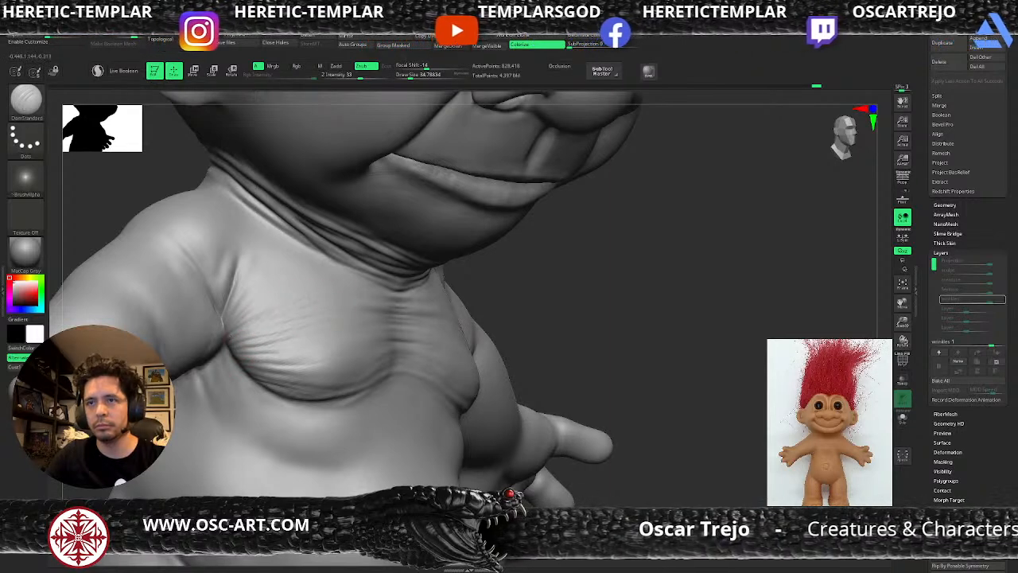
{"action": "left_click_drag", "start_coordinate": [271, 266], "coordinate": [226, 332]}
{"action": "left_click_drag", "start_coordinate": [628, 285], "coordinate": [733, 294], "text": "alt"}
{"action": "mouse_move", "coordinate": [375, 257]}
{"action": "left_mouse_down"}
{"action": "mouse_move", "coordinate": [330, 327]}
{"action": "mouse_move", "coordinate": [369, 261]}
{"action": "left_mouse_up"}
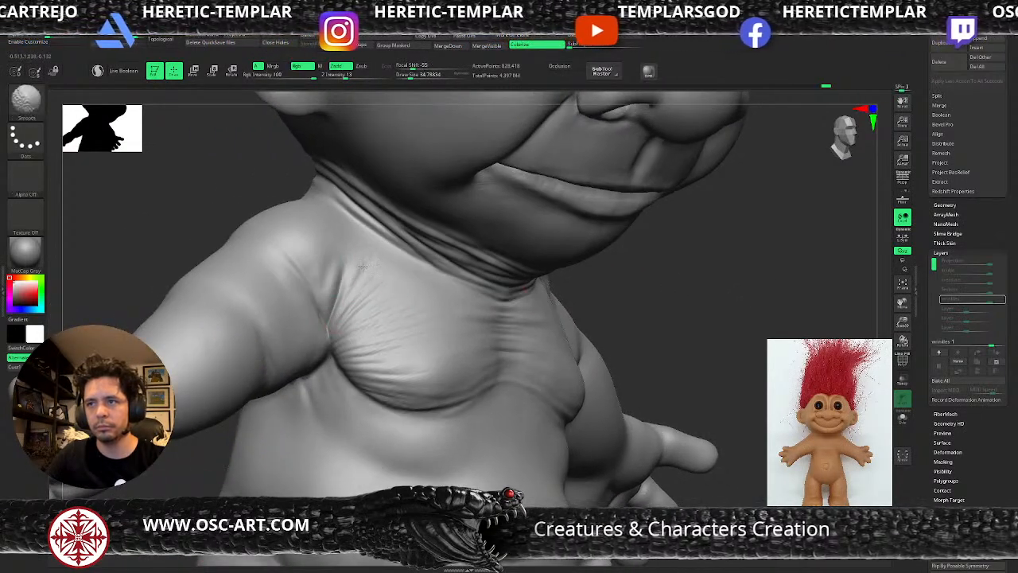
- Raise the body one subdivision level and smooth the fine creases on the outer chest
{"action": "mouse_move", "coordinate": [684, 223]}
{"action": "left_mouse_down", "text": "alt"}
{"action": "mouse_move", "coordinate": [561, 292]}
{"action": "mouse_move", "coordinate": [613, 258]}
{"action": "mouse_move", "coordinate": [672, 238]}
{"action": "left_mouse_up", "text": "alt"}
{"action": "key", "text": "d"}
{"action": "key", "text": "["}
{"action": "left_click_drag", "start_coordinate": [386, 304], "coordinate": [398, 285], "text": "shift"}
- Frame the face and rework the cheek fold beside the outer eye corner with the Standard brush and smoothing
{"action": "mouse_move", "coordinate": [678, 205]}
{"action": "left_mouse_down", "text": "alt"}
{"action": "mouse_move", "coordinate": [632, 224]}
{"action": "mouse_move", "coordinate": [608, 198]}
{"action": "mouse_move", "coordinate": [611, 257]}
{"action": "mouse_move", "coordinate": [594, 273]}
{"action": "mouse_move", "coordinate": [604, 282]}
{"action": "mouse_move", "coordinate": [565, 318]}
{"action": "mouse_move", "coordinate": [605, 291]}
{"action": "mouse_move", "coordinate": [609, 275]}
{"action": "mouse_move", "coordinate": [577, 261]}
{"action": "mouse_move", "coordinate": [616, 388]}
{"action": "left_mouse_up", "text": "alt"}
{"action": "left_click_drag", "start_coordinate": [709, 313], "coordinate": [651, 388], "text": "alt"}
{"action": "mouse_move", "coordinate": [674, 231]}
{"action": "left_mouse_down", "text": "alt"}
{"action": "mouse_move", "coordinate": [660, 253]}
{"action": "mouse_move", "coordinate": [651, 326]}
{"action": "left_mouse_up", "text": "alt"}
{"action": "key", "text": "b"}
{"action": "key", "text": "s"}
{"action": "key", "text": "t"}
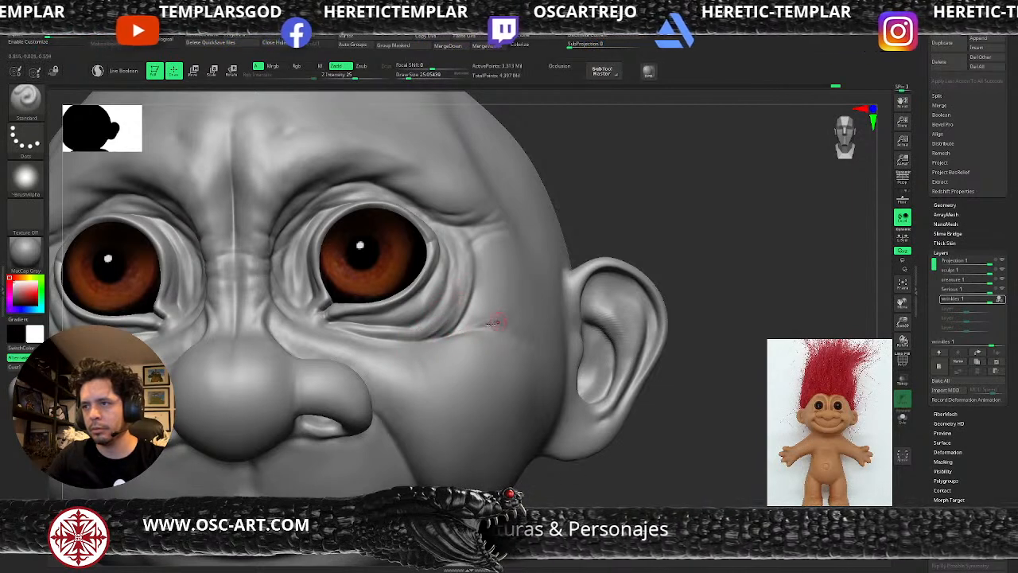
{"action": "left_click_drag", "start_coordinate": [467, 328], "coordinate": [483, 322], "text": "shift"}
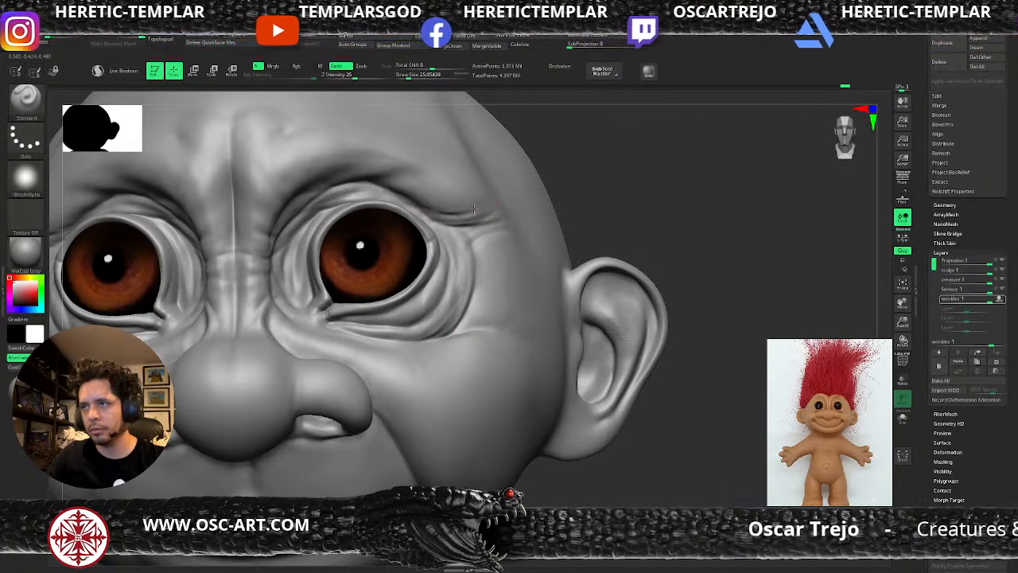
- Lower the body one subdivision level and carve wrinkles at the outer end of the brow with DamStandard
{"action": "key", "text": "shift+d"}
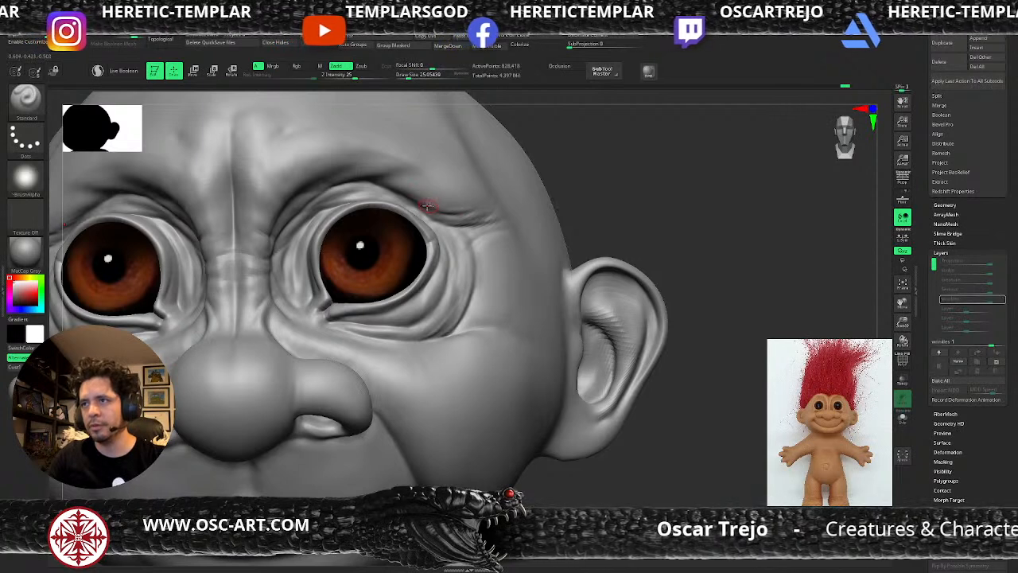
{"action": "key", "text": "b"}
{"action": "key", "text": "d"}
{"action": "key", "text": "s"}
{"action": "key", "text": "]"}
{"action": "mouse_move", "coordinate": [435, 200]}
{"action": "left_mouse_down"}
{"action": "mouse_move", "coordinate": [487, 209]}
{"action": "mouse_move", "coordinate": [476, 208]}
{"action": "left_mouse_up"}
{"action": "left_click_drag", "start_coordinate": [406, 194], "coordinate": [513, 226]}
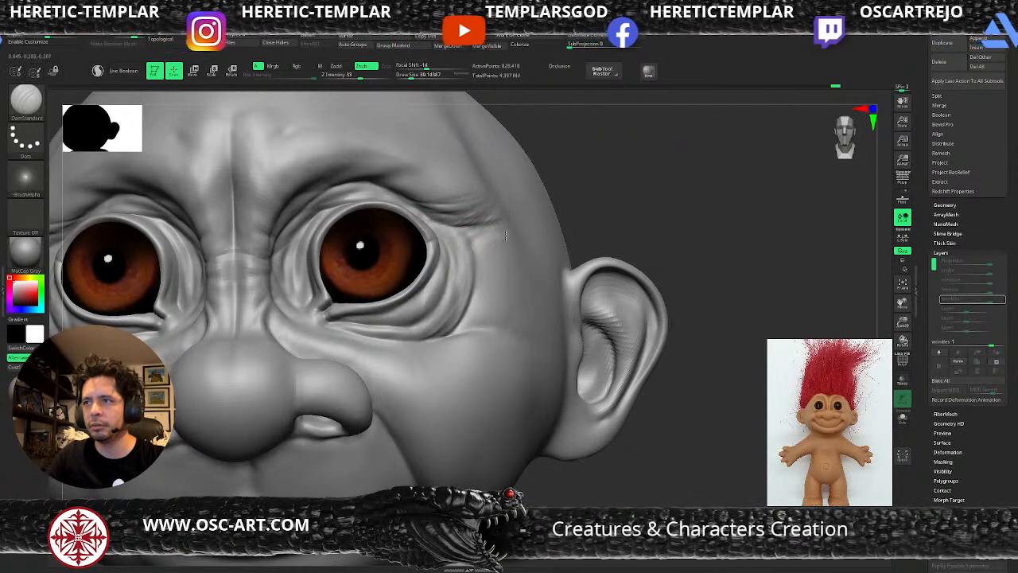
- Carve crow's-feet wrinkles between the outer eye corner and the temple with DamStandard and soften them
{"action": "left_click_drag", "start_coordinate": [507, 261], "coordinate": [472, 310]}
{"action": "left_click_drag", "start_coordinate": [507, 270], "coordinate": [469, 319]}
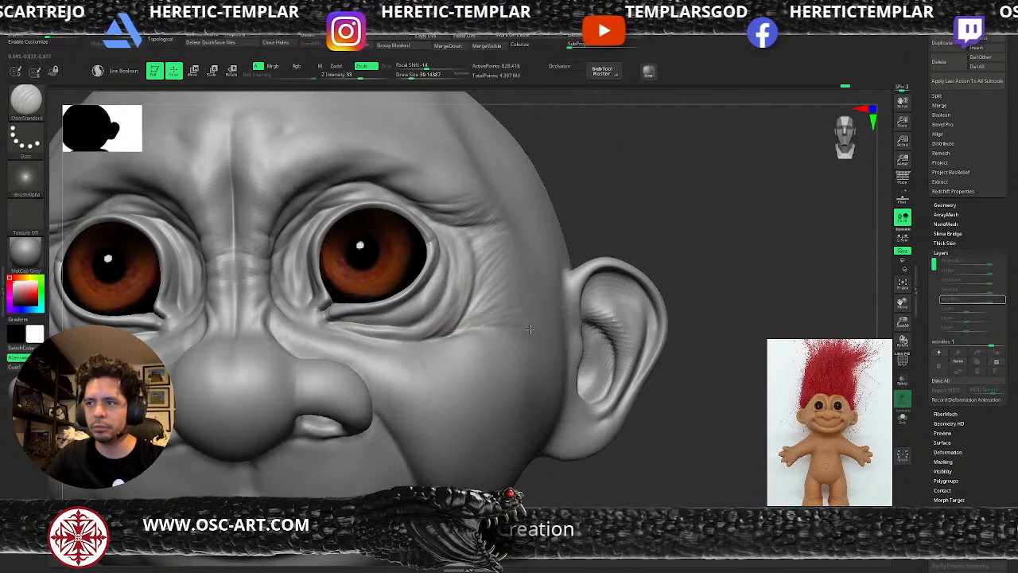
{"action": "left_click_drag", "start_coordinate": [506, 302], "coordinate": [448, 332]}
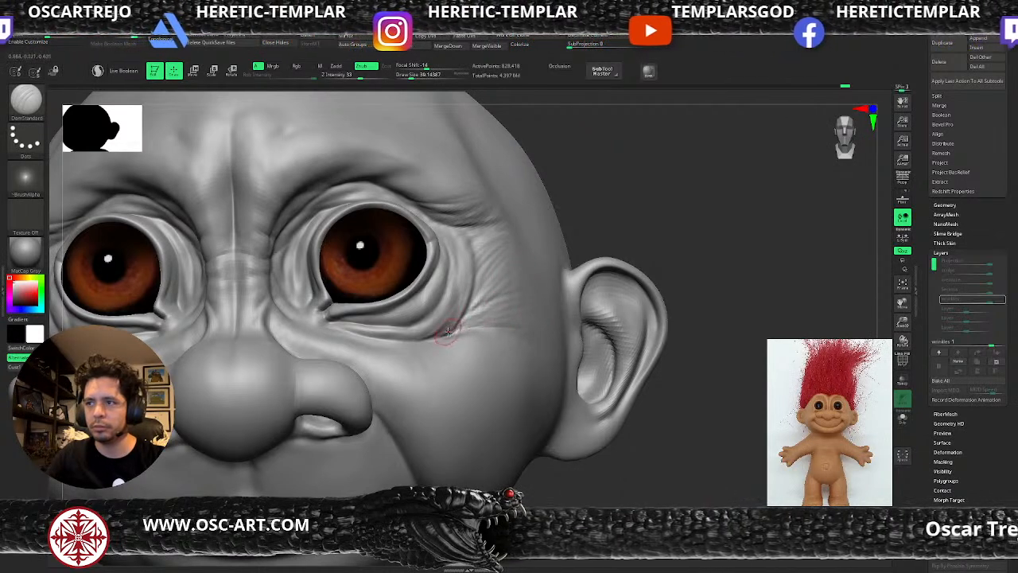
{"action": "left_click_drag", "start_coordinate": [530, 267], "coordinate": [464, 315]}
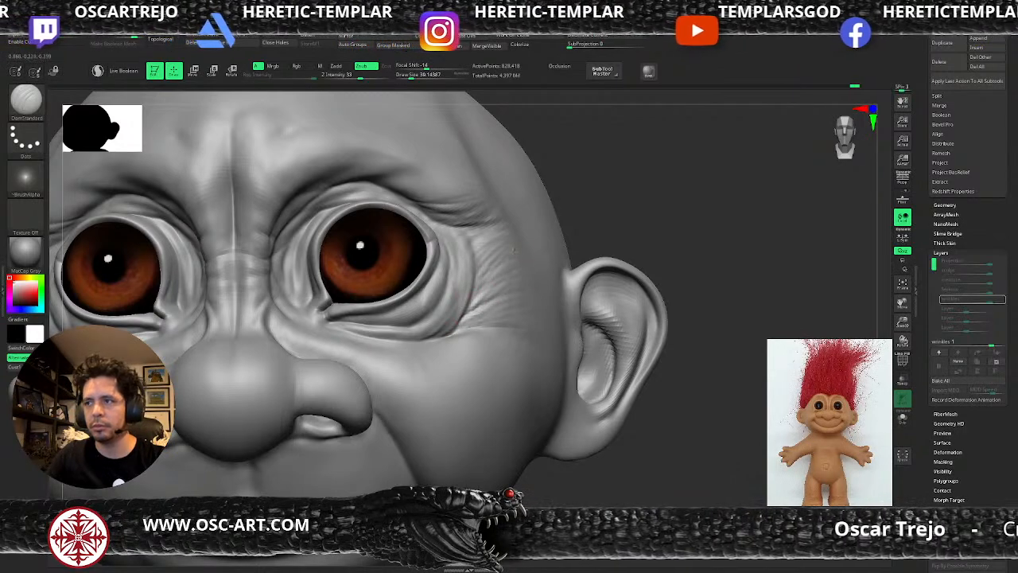
{"action": "left_click_drag", "start_coordinate": [612, 208], "coordinate": [566, 231], "text": "alt"}
{"action": "left_click_drag", "start_coordinate": [493, 275], "coordinate": [510, 277], "text": "shift"}
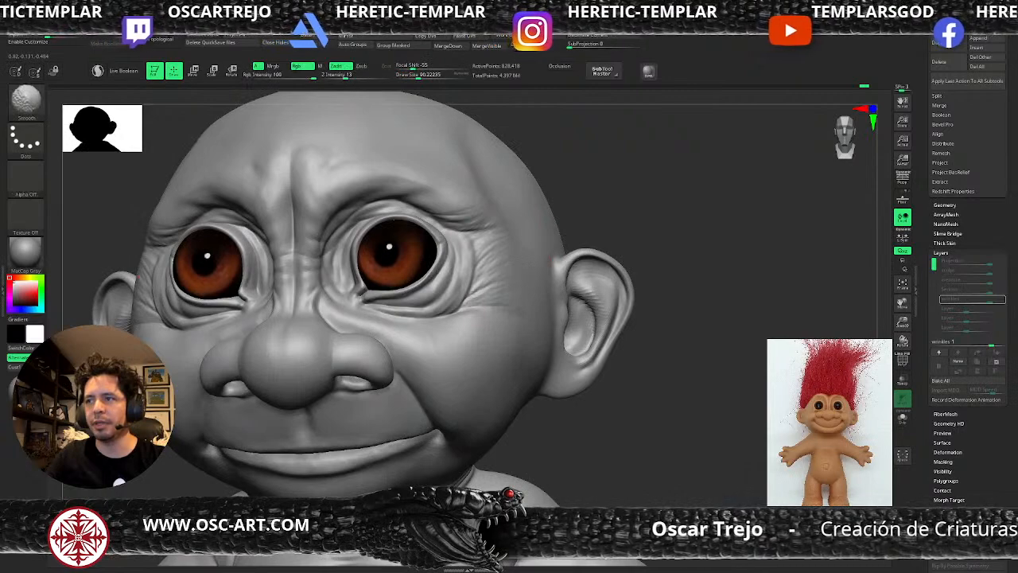
- Extend the wrinkles above the outer brow with a smaller DamStandard brush and switch to the Standard brush
{"action": "mouse_move", "coordinate": [628, 227]}
{"action": "left_mouse_down"}
{"action": "mouse_move", "coordinate": [642, 218]}
{"action": "mouse_move", "coordinate": [604, 196]}
{"action": "mouse_move", "coordinate": [587, 236]}
{"action": "left_mouse_up"}
{"action": "left_click_drag", "start_coordinate": [512, 204], "coordinate": [404, 185]}
{"action": "key", "text": "s"}
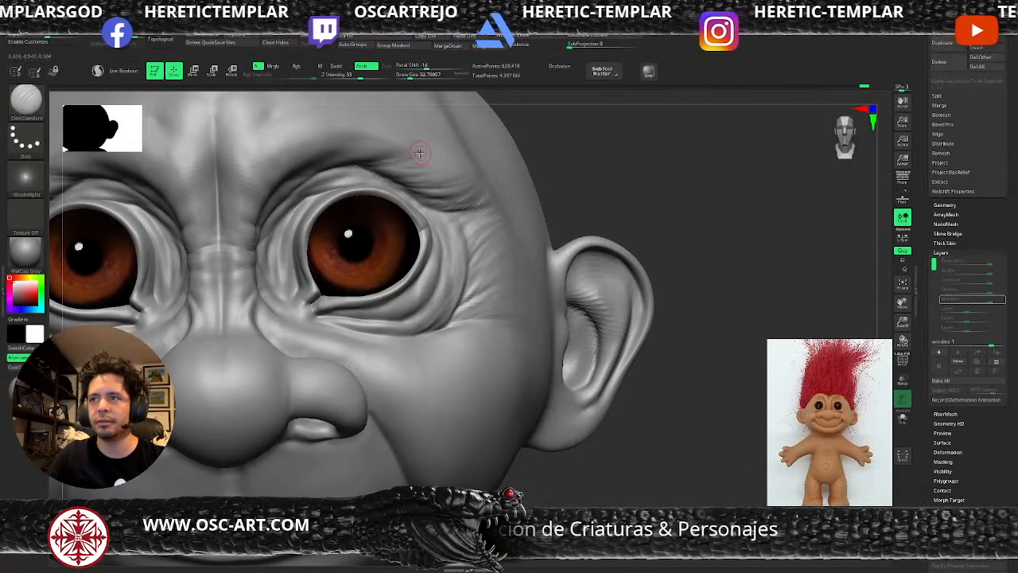
{"action": "key", "text": "b"}
{"action": "key", "text": "s"}
{"action": "key", "text": "t"}
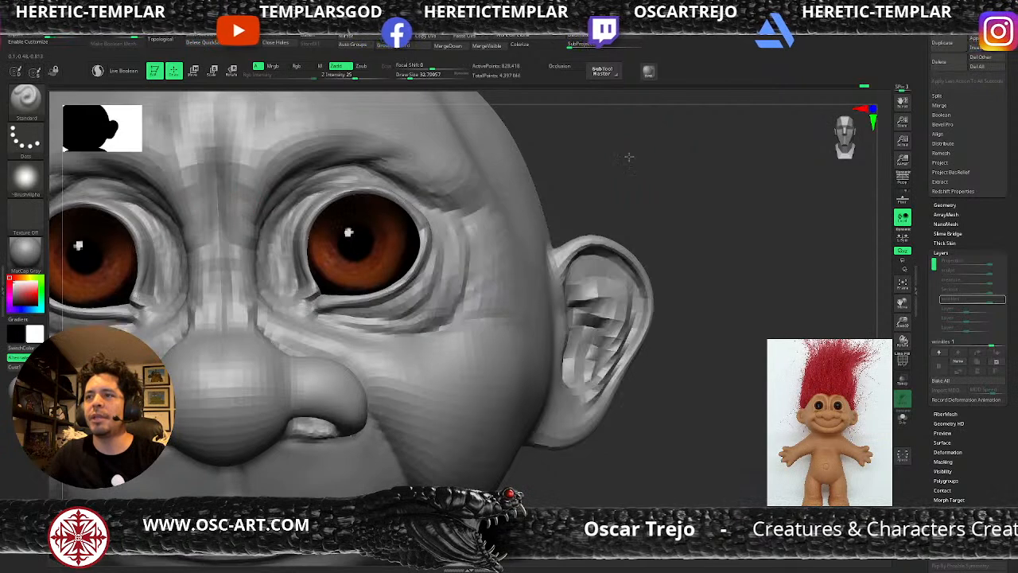
{"action": "left_click_drag", "start_coordinate": [624, 147], "coordinate": [640, 204], "text": "alt"}
- Refine the wrinkles at the outer end of the brow, alternating between the DamStandard and Standard brushes
{"action": "key", "text": "s"}
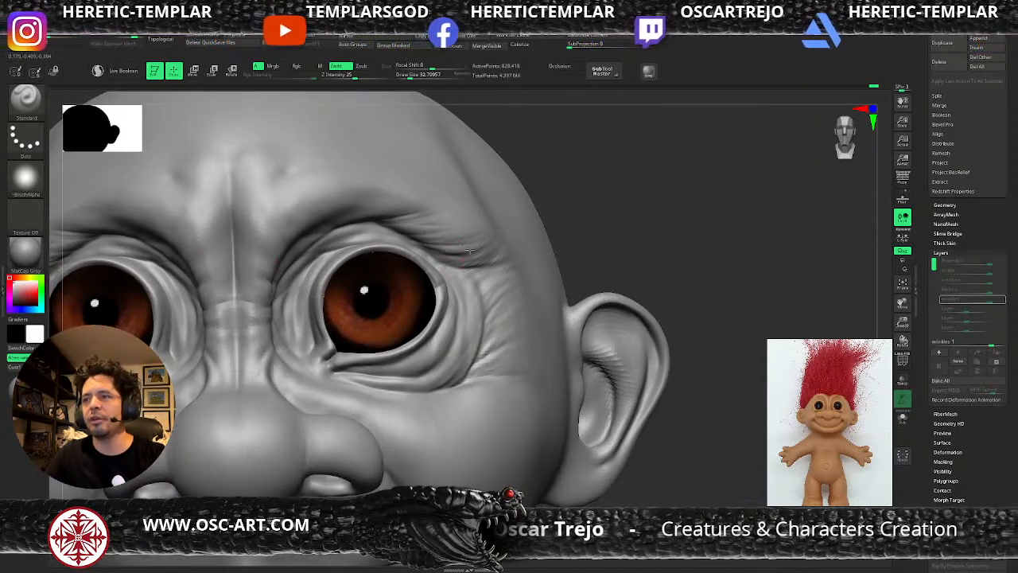
{"action": "key", "text": "b"}
{"action": "key", "text": "d"}
{"action": "key", "text": "s"}
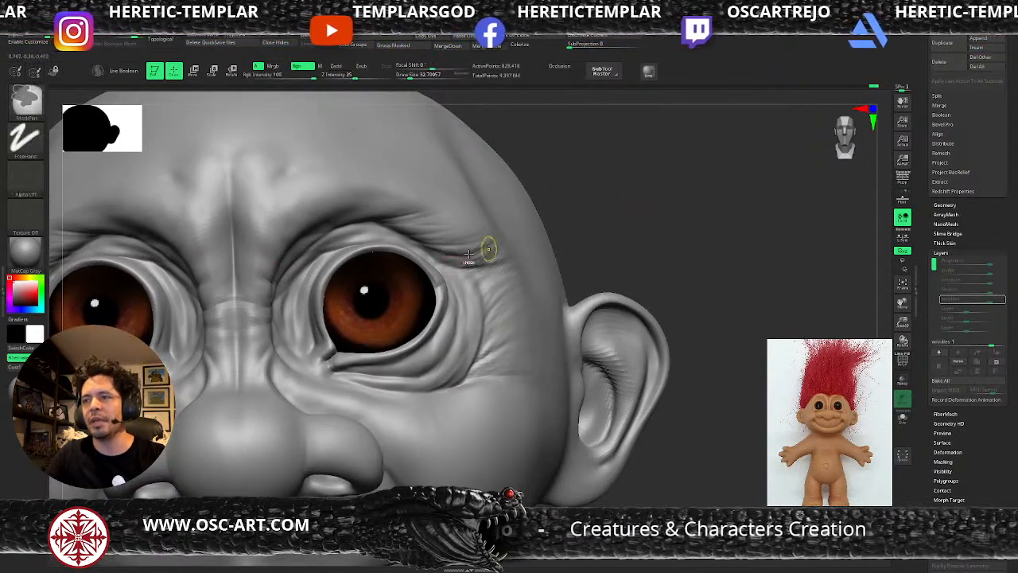
{"action": "key", "text": "b"}
{"action": "key", "text": "s"}
{"action": "key", "text": "t"}
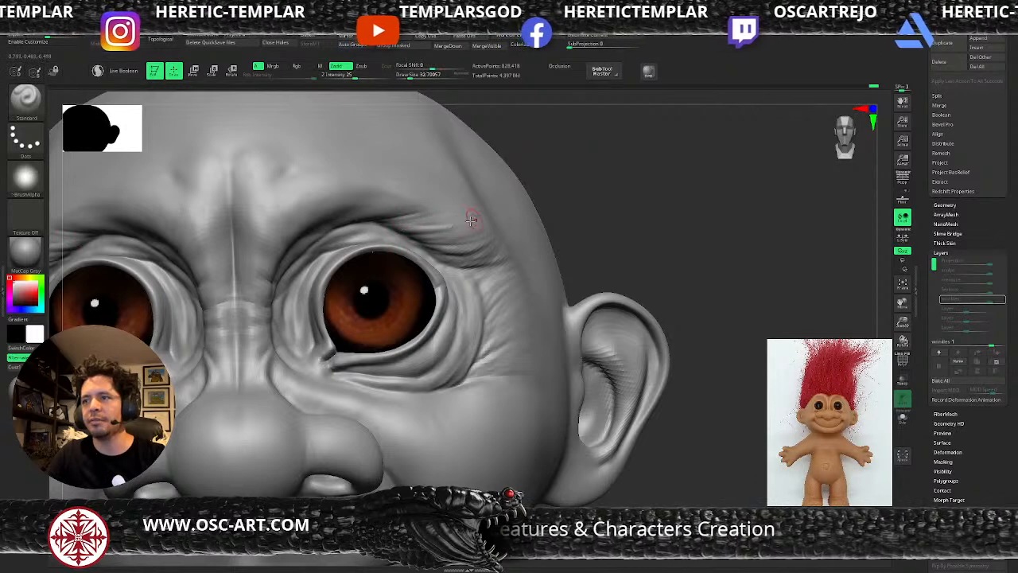
{"action": "left_click_drag", "start_coordinate": [616, 210], "coordinate": [606, 239], "text": "alt"}
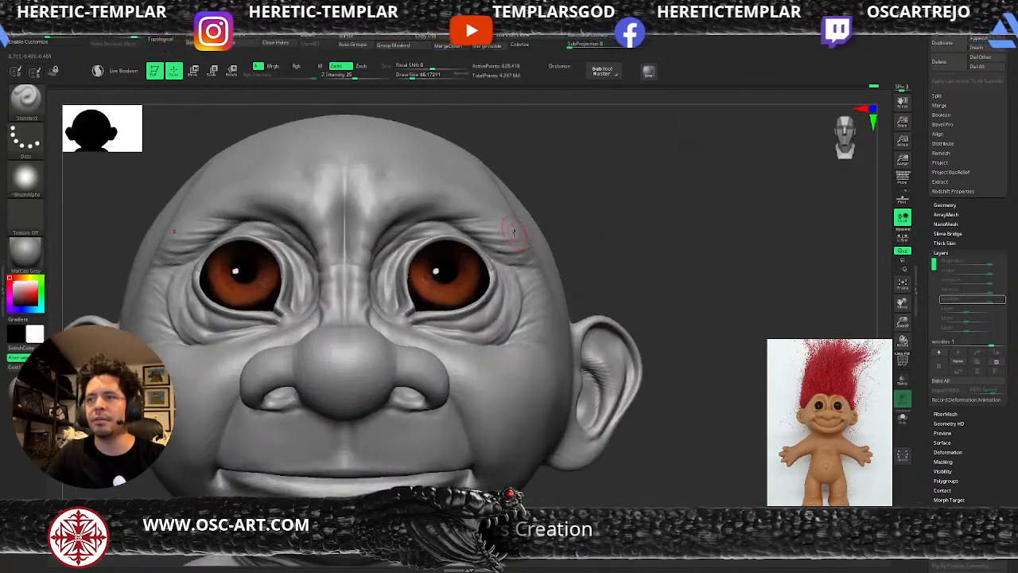
- Carve fine creases between the inner brow and the nose bridge with a smaller DamStandard brush at a higher subdivision level
{"action": "mouse_move", "coordinate": [611, 216]}
{"action": "left_mouse_down", "text": "alt"}
{"action": "mouse_move", "coordinate": [597, 198]}
{"action": "mouse_move", "coordinate": [606, 242]}
{"action": "mouse_move", "coordinate": [645, 209]}
{"action": "mouse_move", "coordinate": [641, 224]}
{"action": "left_mouse_up", "text": "alt"}
{"action": "key", "text": "b"}
{"action": "key", "text": "d"}
{"action": "key", "text": "s"}
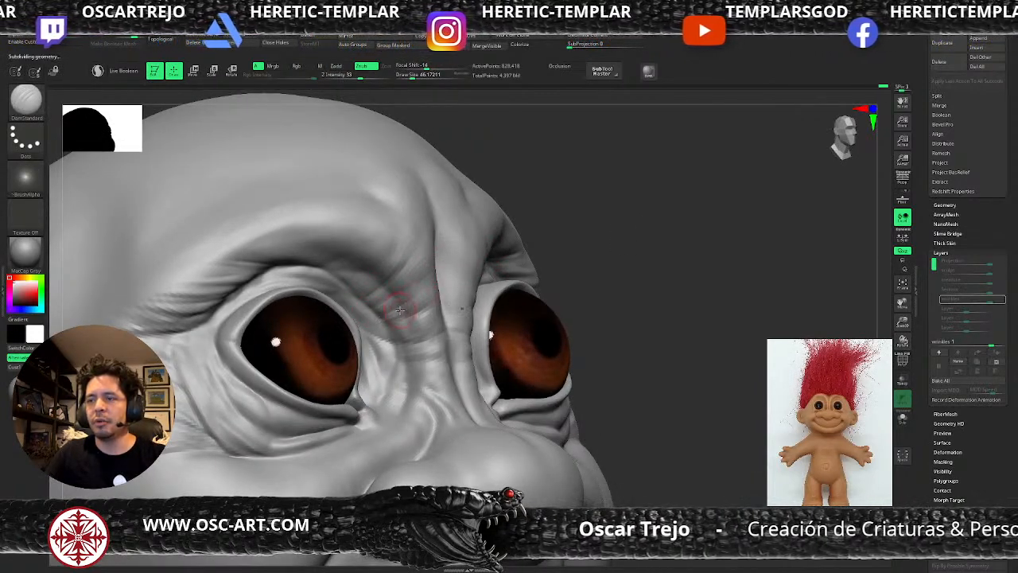
{"action": "key", "text": "d"}
{"action": "key", "text": "s"}
{"action": "left_click_drag", "start_coordinate": [401, 318], "coordinate": [397, 321]}
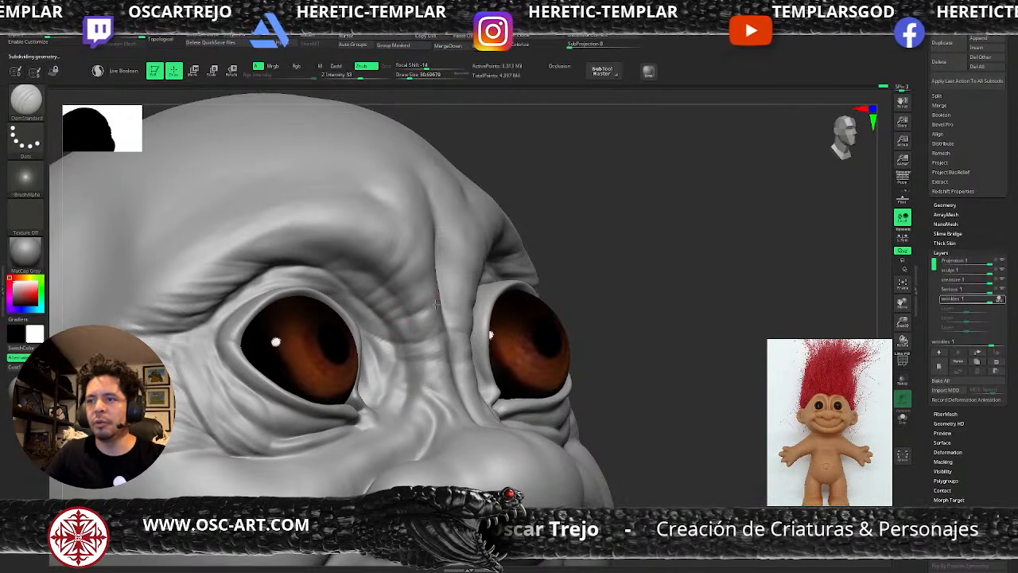
- Soften the creases beside the nose bridge and extend them toward the center of the brow
{"action": "mouse_move", "coordinate": [637, 255]}
{"action": "left_mouse_down"}
{"action": "mouse_move", "coordinate": [461, 296]}
{"action": "mouse_move", "coordinate": [483, 304]}
{"action": "left_mouse_up"}
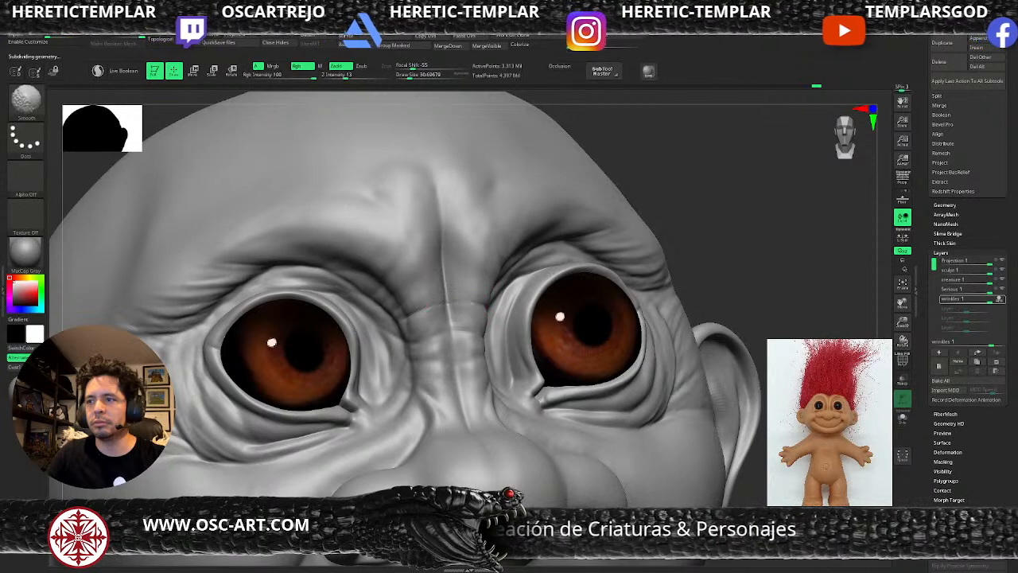
{"action": "mouse_move", "coordinate": [738, 226]}
{"action": "left_mouse_down", "text": "alt"}
{"action": "mouse_move", "coordinate": [644, 209]}
{"action": "mouse_move", "coordinate": [646, 220]}
{"action": "left_mouse_up", "text": "alt"}
{"action": "mouse_move", "coordinate": [557, 226]}
{"action": "left_mouse_down"}
{"action": "mouse_move", "coordinate": [608, 222]}
{"action": "mouse_move", "coordinate": [638, 274]}
{"action": "left_mouse_up"}
{"action": "left_click_drag", "start_coordinate": [383, 321], "coordinate": [410, 305], "text": "shift"}
{"action": "key", "text": "ctrl"}
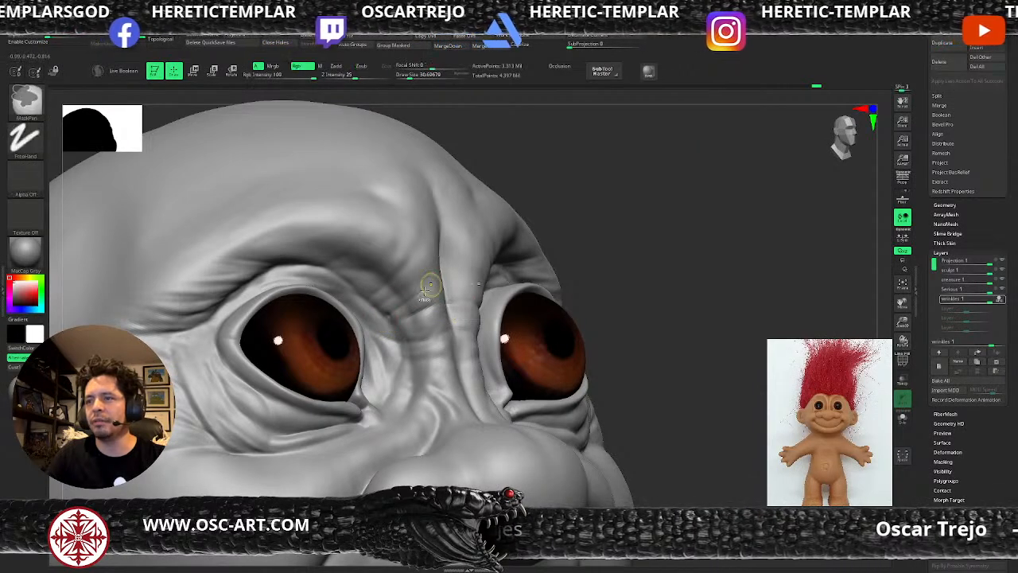
{"action": "key", "text": "ctrl"}
{"action": "left_click_drag", "start_coordinate": [640, 279], "coordinate": [429, 263]}
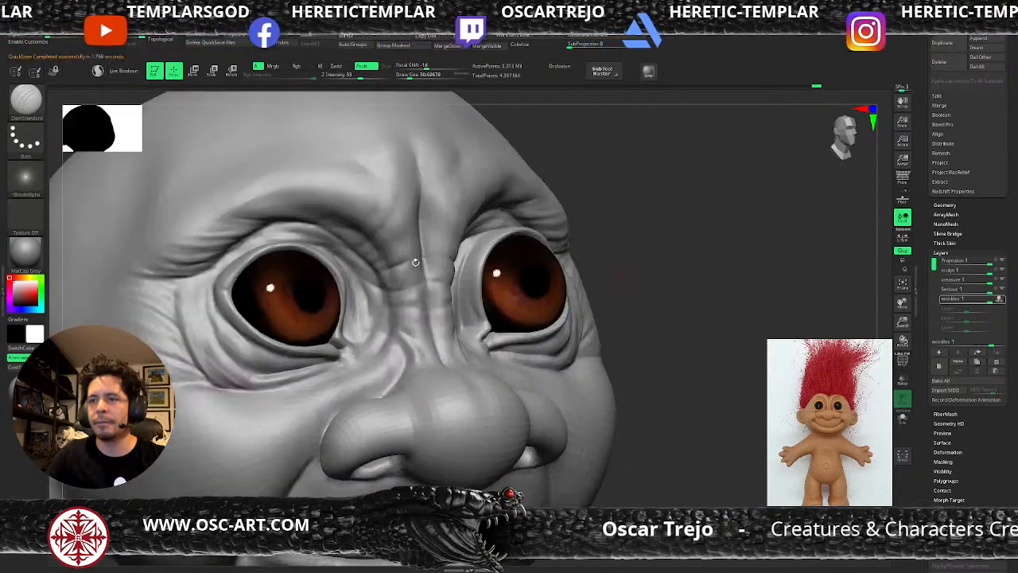
- Lower the body one subdivision level, carve finer crow's-feet toward the temple with DamStandard, and smooth them
{"action": "key", "text": "shift+d"}
{"action": "mouse_move", "coordinate": [607, 286]}
{"action": "left_mouse_down", "text": "alt"}
{"action": "mouse_move", "coordinate": [559, 236]}
{"action": "mouse_move", "coordinate": [532, 234]}
{"action": "mouse_move", "coordinate": [563, 254]}
{"action": "mouse_move", "coordinate": [598, 229]}
{"action": "mouse_move", "coordinate": [626, 291]}
{"action": "mouse_move", "coordinate": [663, 261]}
{"action": "left_mouse_up", "text": "alt"}
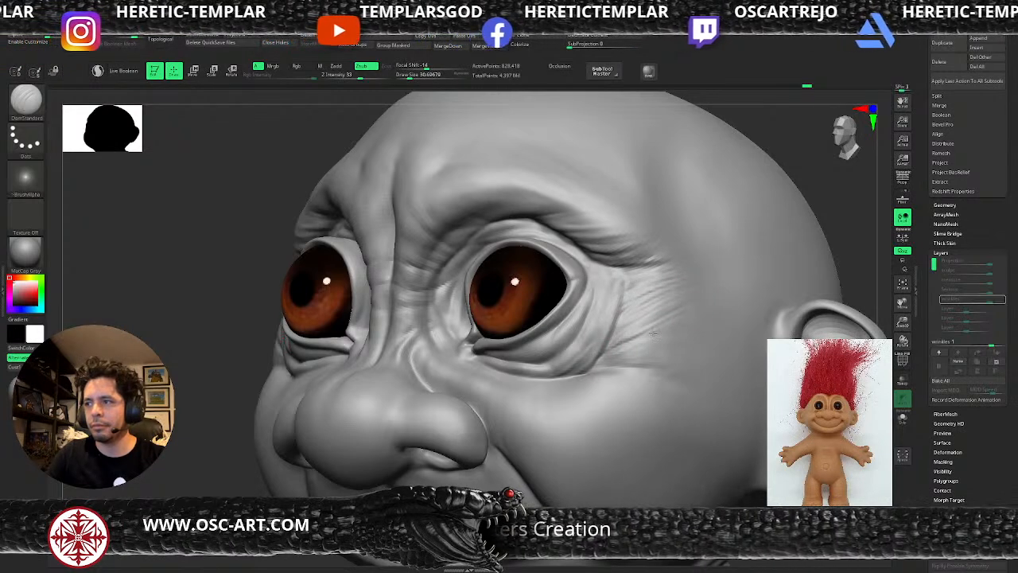
{"action": "left_click_drag", "start_coordinate": [678, 340], "coordinate": [618, 373]}
{"action": "left_click_drag", "start_coordinate": [687, 318], "coordinate": [669, 331], "text": "shift"}
{"action": "key", "text": "d"}
{"action": "key", "text": "f"}
{"action": "left_click_drag", "start_coordinate": [655, 282], "coordinate": [656, 245], "text": "shift"}
{"action": "left_click_drag", "start_coordinate": [606, 331], "coordinate": [604, 295]}
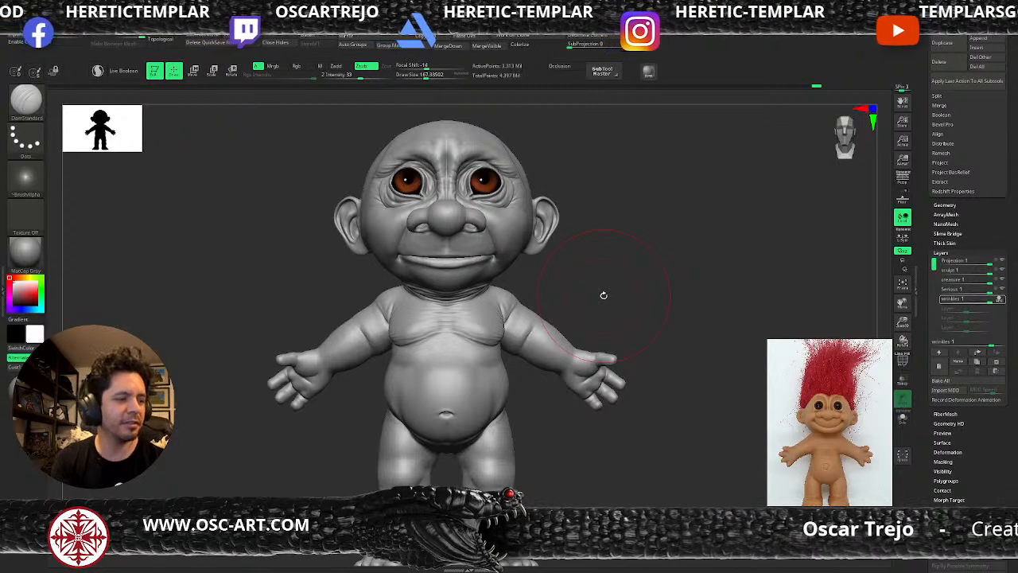
- Sculpt soft skin folds on the upper belly below the chest with a resized Standard brush at a lower subdivision level
{"action": "mouse_move", "coordinate": [574, 281]}
{"action": "left_mouse_down"}
{"action": "mouse_move", "coordinate": [607, 304]}
{"action": "mouse_move", "coordinate": [568, 270]}
{"action": "mouse_move", "coordinate": [536, 370]}
{"action": "mouse_move", "coordinate": [495, 340]}
{"action": "left_mouse_up"}
{"action": "key", "text": "shift+d"}
{"action": "key", "text": "s"}
{"action": "left_click_drag", "start_coordinate": [458, 303], "coordinate": [424, 300]}
{"action": "key", "text": "b"}
{"action": "key", "text": "s"}
{"action": "key", "text": "t"}
{"action": "key", "text": "s"}
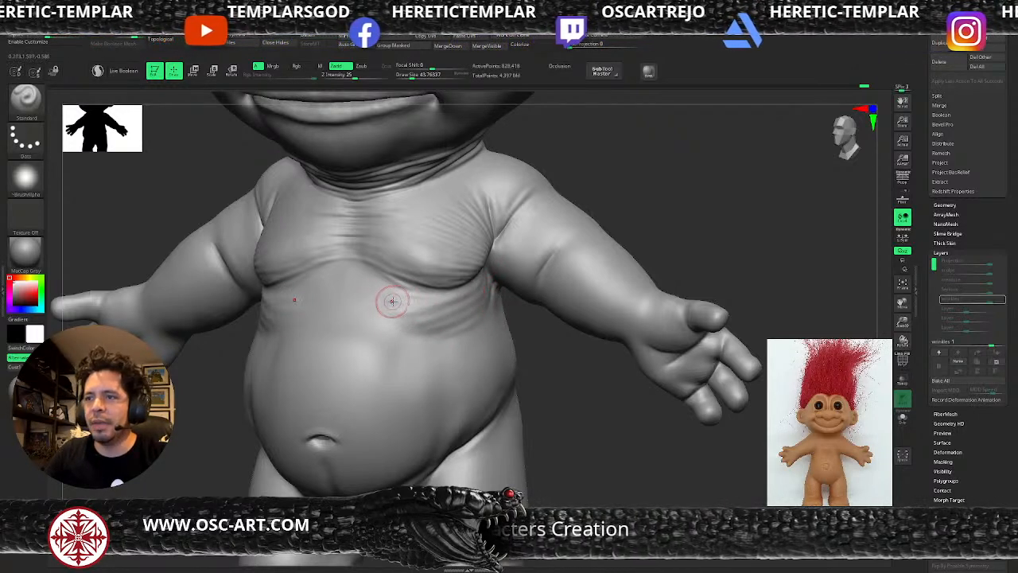
{"action": "left_click_drag", "start_coordinate": [560, 371], "coordinate": [510, 364]}
- Deepen the folds under the chest with DamStandard and build up their ridges toward the side with the Standard brush
{"action": "key", "text": "shift+d"}
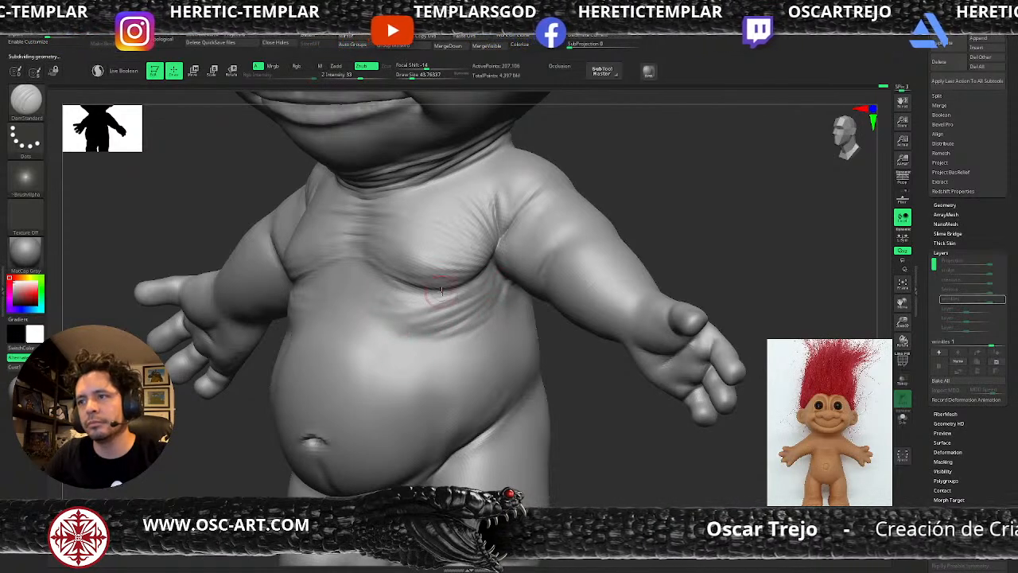
{"action": "key", "text": "shift"}
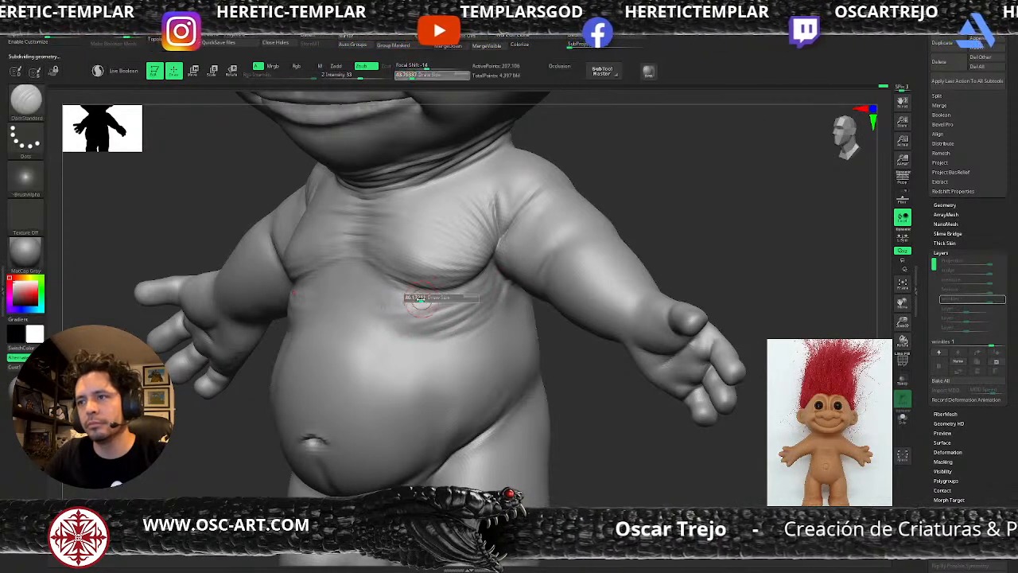
{"action": "key", "text": "d"}
{"action": "key", "text": "b"}
{"action": "key", "text": "s"}
{"action": "key", "text": "t"}
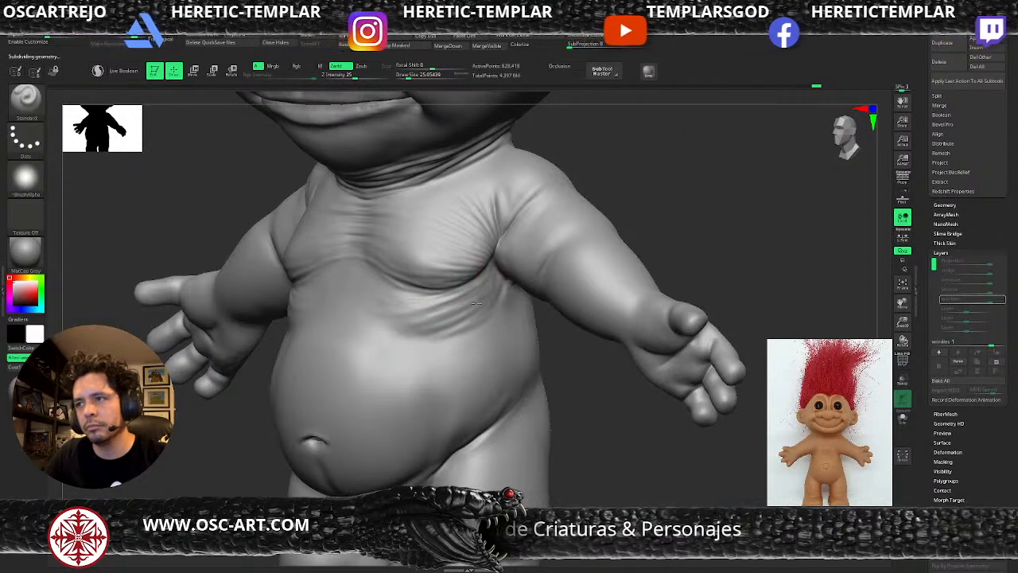
{"action": "key", "text": "s"}
{"action": "mouse_move", "coordinate": [479, 315]}
{"action": "left_mouse_down"}
{"action": "mouse_move", "coordinate": [502, 317]}
{"action": "mouse_move", "coordinate": [482, 326]}
{"action": "mouse_move", "coordinate": [509, 338]}
{"action": "left_mouse_up"}
{"action": "key", "text": "s"}
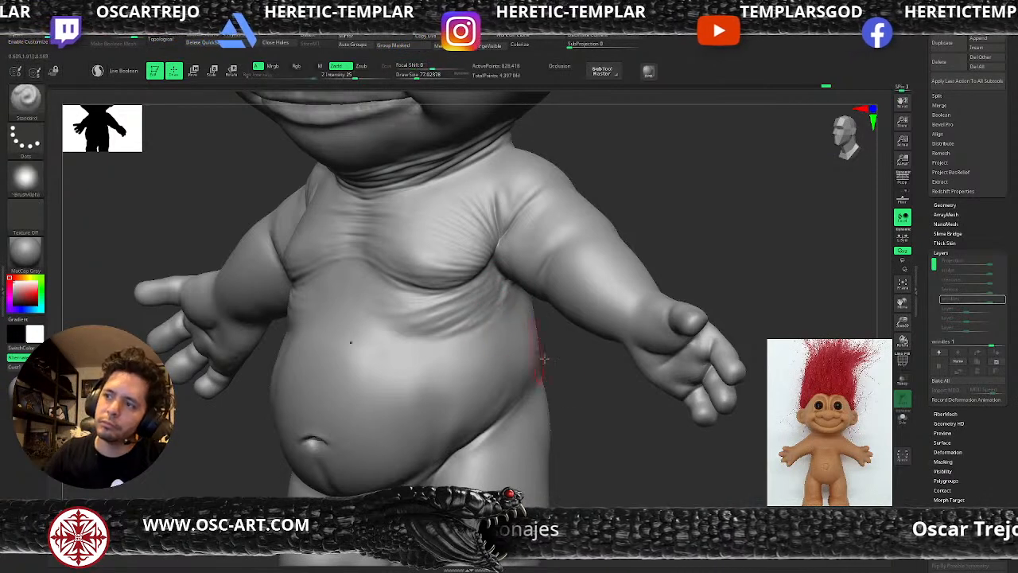
- Add fine wrinkles across the upper belly and lower chest with a small Standard brush
{"action": "left_click_drag", "start_coordinate": [594, 422], "coordinate": [523, 374], "text": "alt"}
{"action": "key", "text": "f"}
{"action": "left_click_drag", "start_coordinate": [557, 420], "coordinate": [617, 393]}
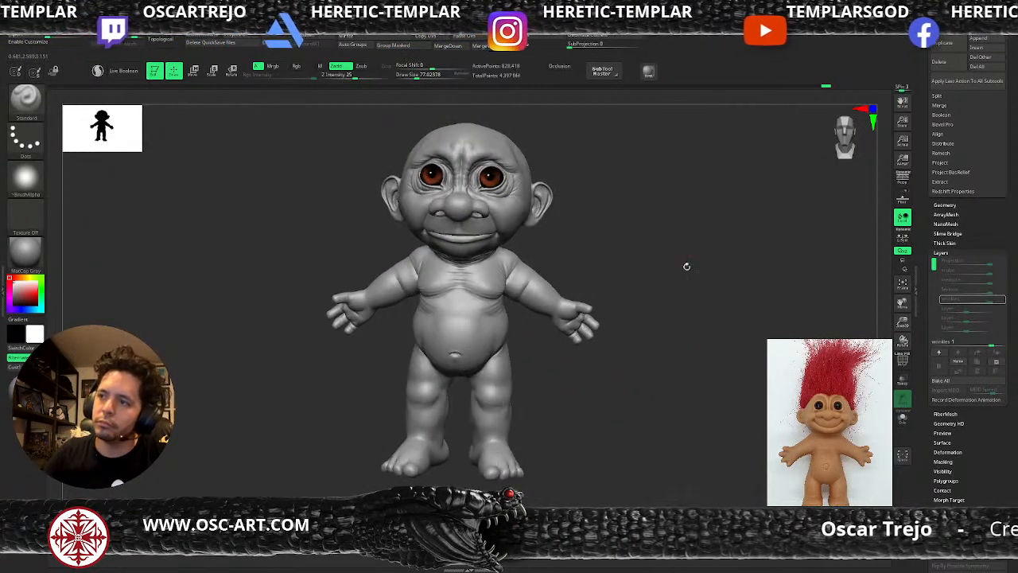
{"action": "mouse_move", "coordinate": [624, 226]}
{"action": "left_mouse_down", "text": "alt"}
{"action": "mouse_move", "coordinate": [654, 271]}
{"action": "mouse_move", "coordinate": [664, 318]}
{"action": "left_mouse_up", "text": "alt"}
{"action": "key", "text": "s"}
{"action": "left_click_drag", "start_coordinate": [420, 335], "coordinate": [410, 335]}
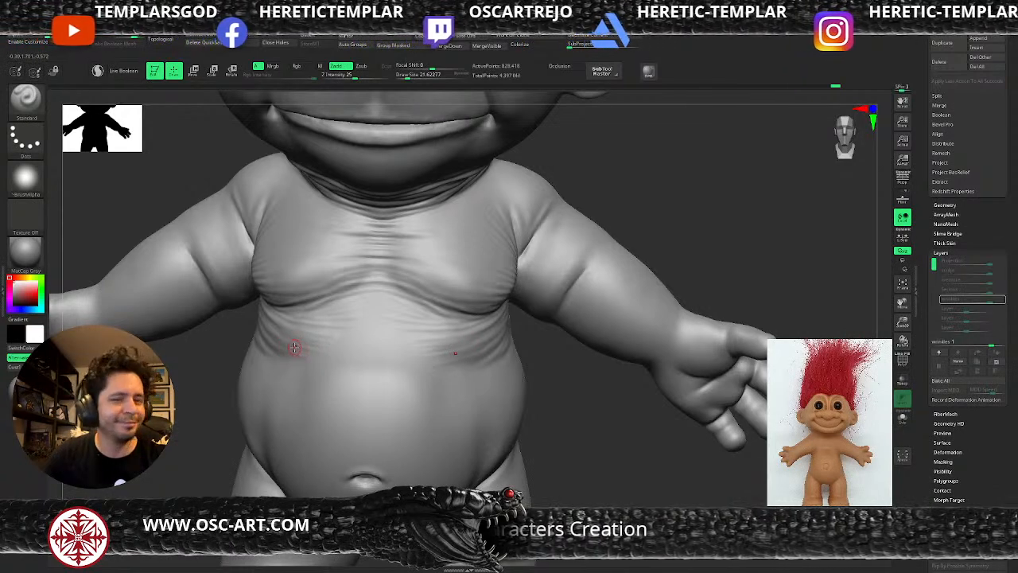
{"action": "key", "text": "shift"}
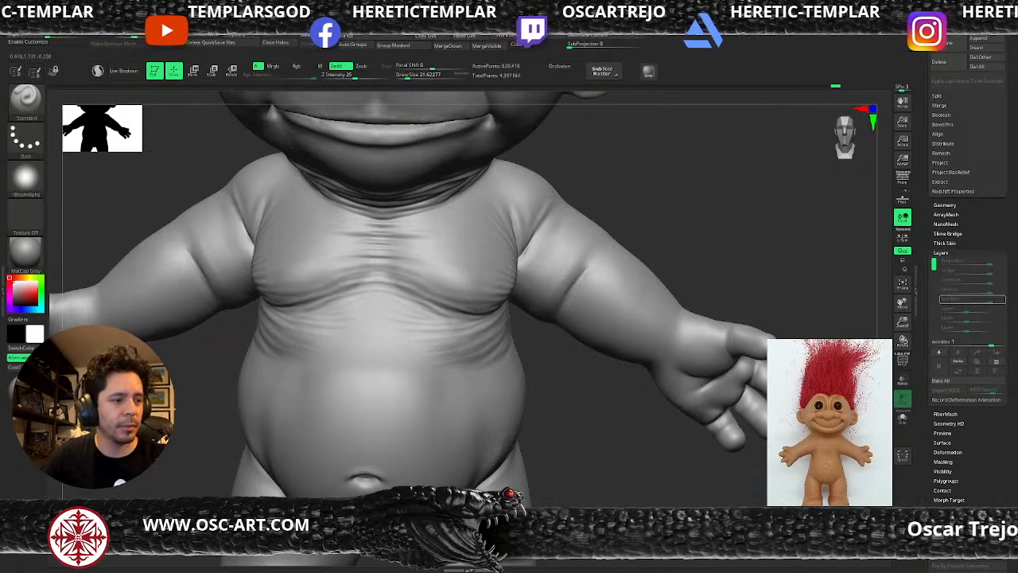
{"action": "key", "text": "s"}
{"action": "left_click_drag", "start_coordinate": [396, 275], "coordinate": [392, 275]}
- Carve wrinkles across the upper arm between the armpit and the arm crease with DamStandard, and build them up with Standard
{"action": "right_click_drag", "start_coordinate": [432, 269], "coordinate": [578, 183], "text": "ctrl"}
{"action": "right_click_drag", "start_coordinate": [580, 211], "coordinate": [567, 243], "text": "alt"}
{"action": "right_click_drag", "start_coordinate": [567, 244], "coordinate": [584, 316], "text": "ctrl"}
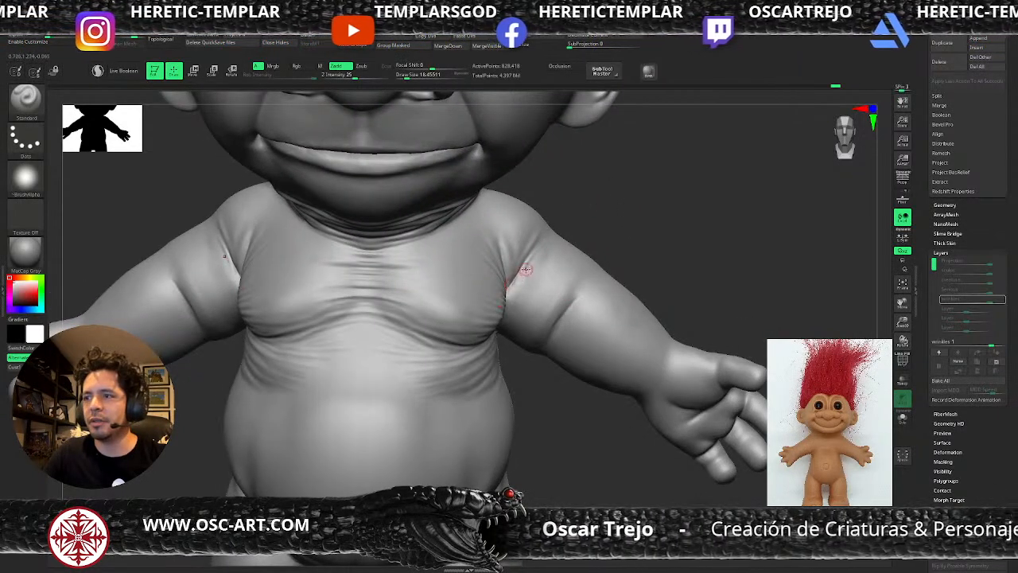
{"action": "key", "text": "shift"}
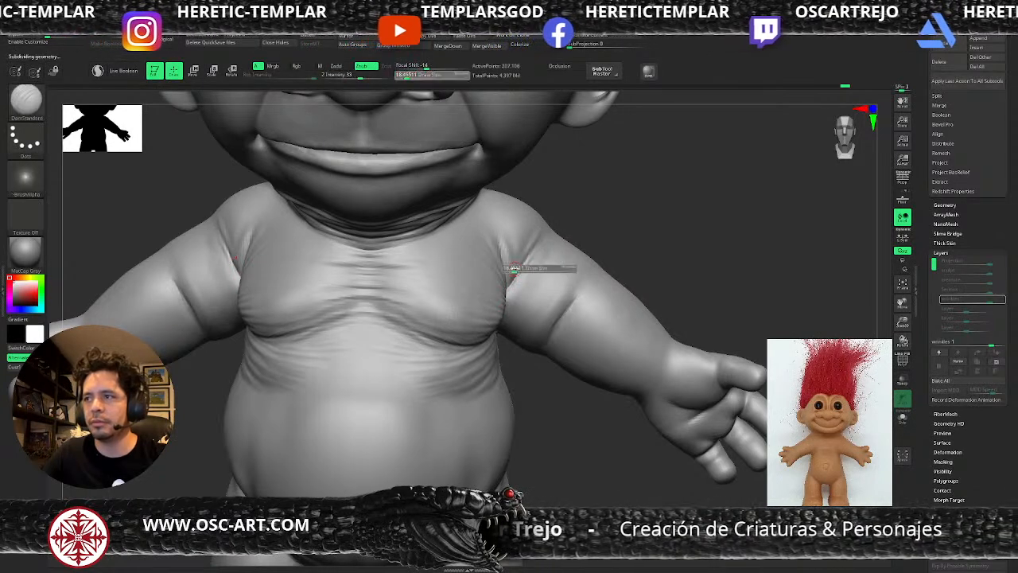
{"action": "mouse_move", "coordinate": [536, 256]}
{"action": "left_mouse_down"}
{"action": "mouse_move", "coordinate": [509, 298]}
{"action": "mouse_move", "coordinate": [539, 294]}
{"action": "mouse_move", "coordinate": [544, 314]}
{"action": "left_mouse_up"}
{"action": "mouse_move", "coordinate": [576, 282]}
{"action": "left_mouse_down"}
{"action": "mouse_move", "coordinate": [550, 316]}
{"action": "mouse_move", "coordinate": [578, 287]}
{"action": "mouse_move", "coordinate": [557, 318]}
{"action": "mouse_move", "coordinate": [573, 284]}
{"action": "mouse_move", "coordinate": [557, 254]}
{"action": "left_mouse_up"}
{"action": "key", "text": "b"}
{"action": "key", "text": "s"}
{"action": "key", "text": "t"}
{"action": "key", "text": "s"}
{"action": "key", "text": "d"}
{"action": "key", "text": "s"}
{"action": "left_click_drag", "start_coordinate": [623, 234], "coordinate": [596, 222]}
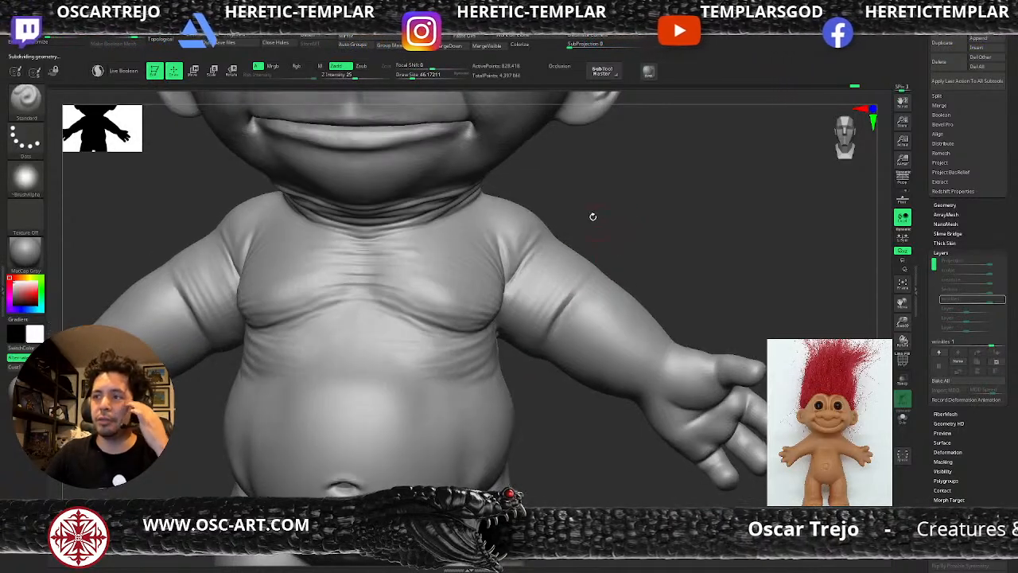
- Extend the wrinkles from the shoulder to the upper-arm crease with DamStandard and Standard, and smooth them
{"action": "key", "text": "b"}
{"action": "key", "text": "d"}
{"action": "key", "text": "s"}
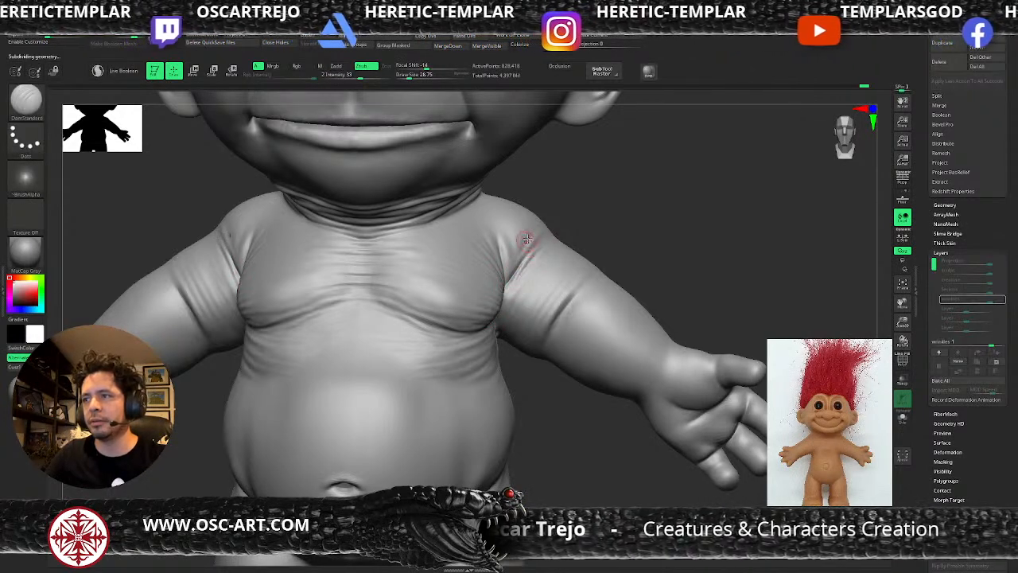
{"action": "mouse_move", "coordinate": [534, 233]}
{"action": "left_mouse_down", "text": "shift"}
{"action": "mouse_move", "coordinate": [513, 311]}
{"action": "mouse_move", "coordinate": [535, 281]}
{"action": "left_mouse_up", "text": "shift"}
{"action": "key", "text": "s"}
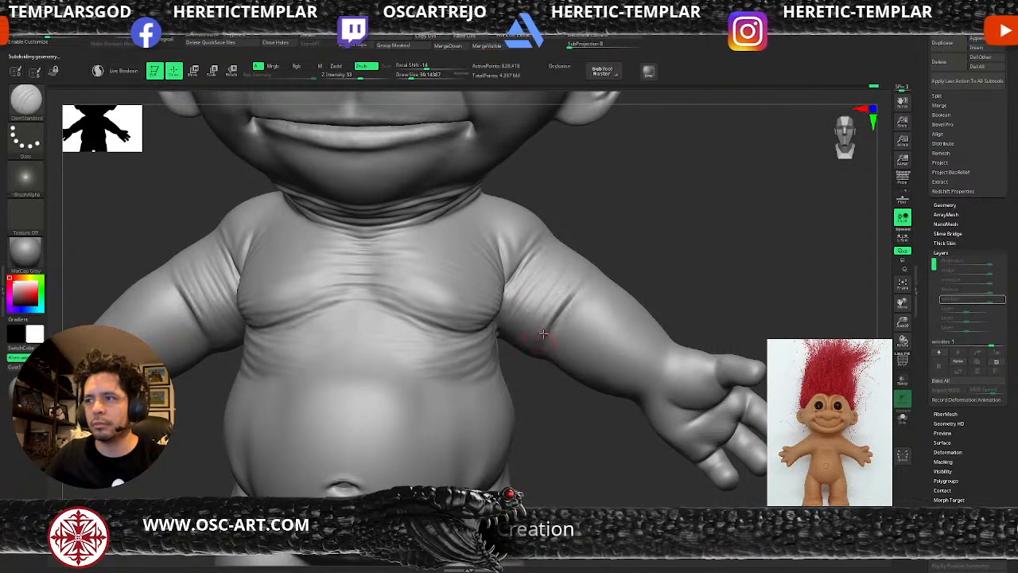
{"action": "key", "text": "b"}
{"action": "key", "text": "s"}
{"action": "key", "text": "t"}
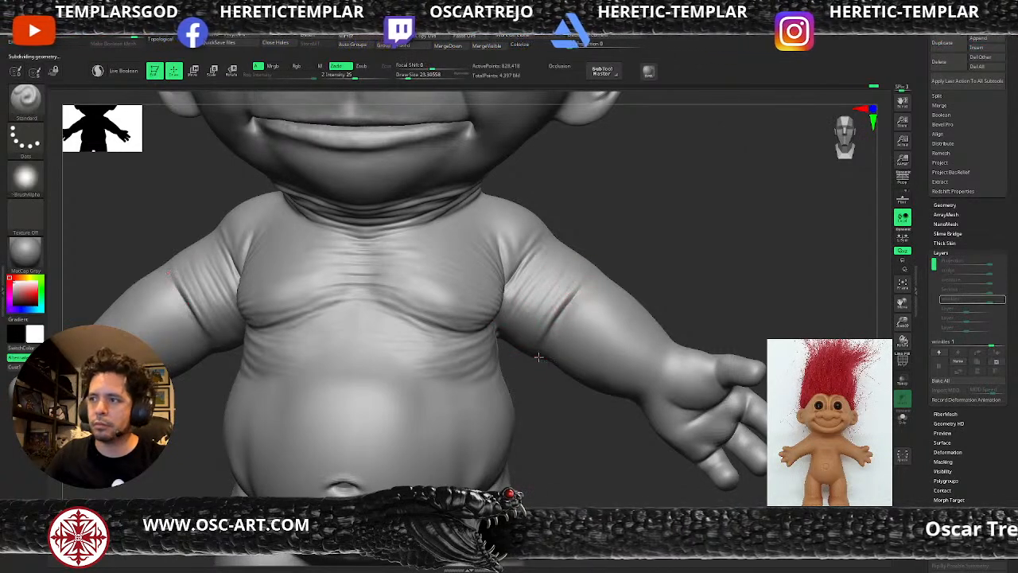
{"action": "left_click_drag", "start_coordinate": [561, 291], "coordinate": [568, 268], "text": "shift"}
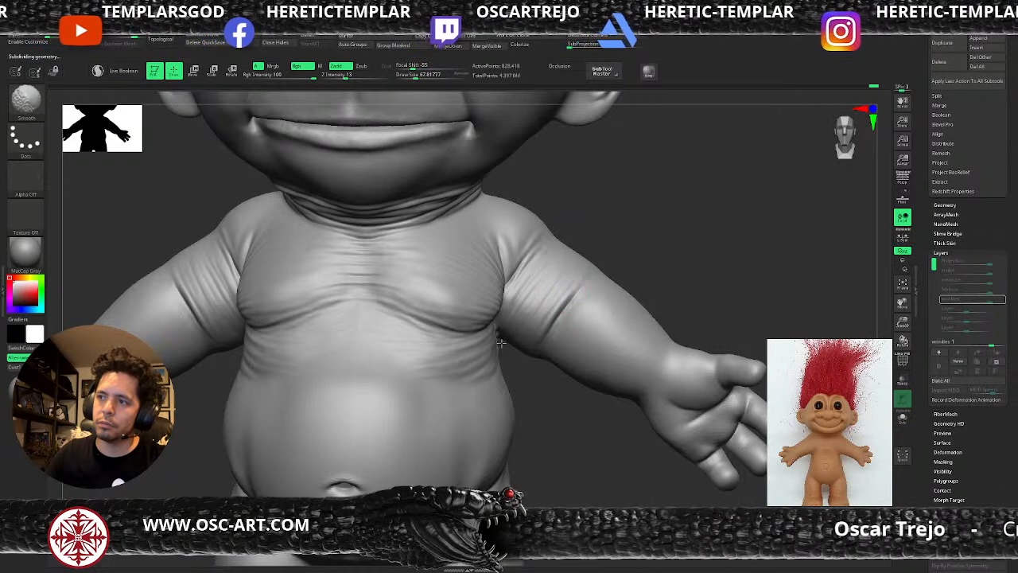
- Rework the smile fold between the nostril and the mouth corner with the Standard brush and smooth the cheek and jaw
{"action": "key", "text": "f"}
{"action": "left_click_drag", "start_coordinate": [638, 259], "coordinate": [613, 314]}
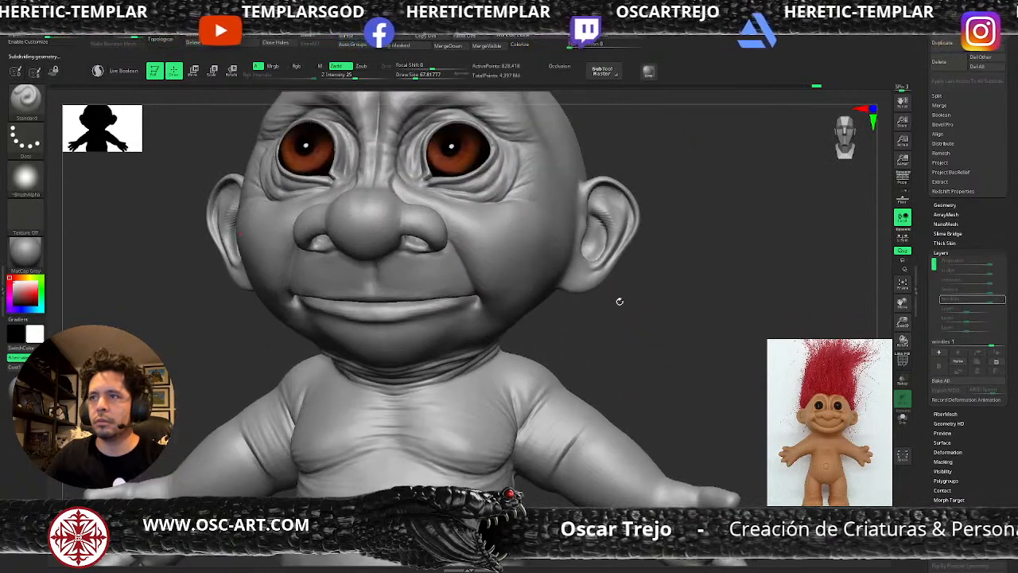
{"action": "left_click_drag", "start_coordinate": [551, 276], "coordinate": [377, 253]}
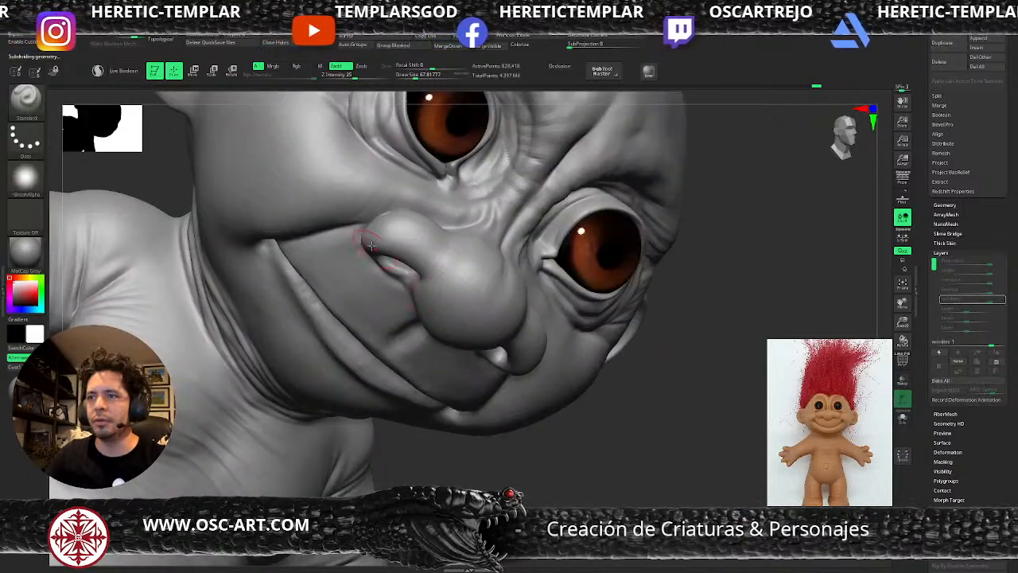
{"action": "left_click_drag", "start_coordinate": [641, 392], "coordinate": [312, 173]}
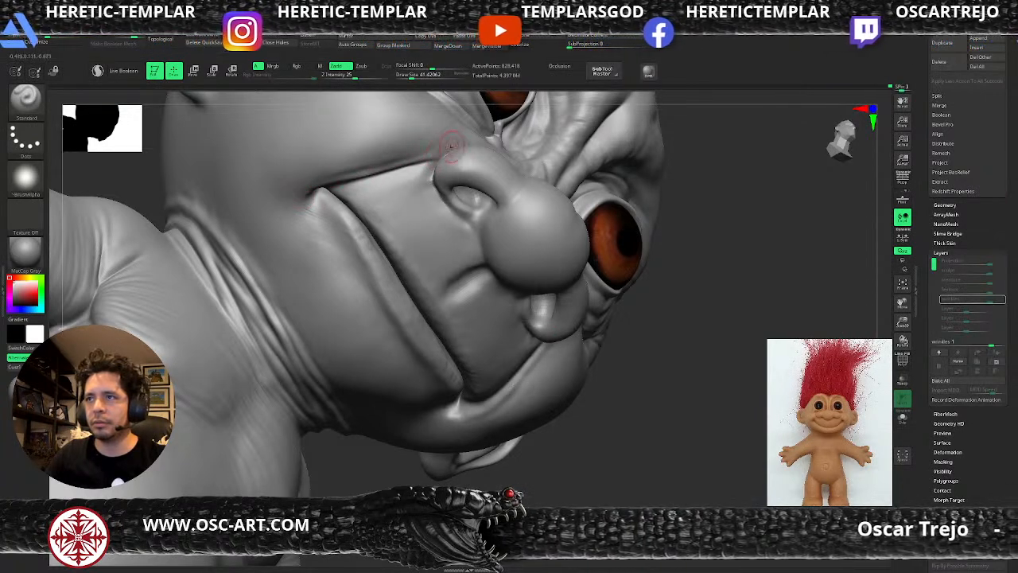
{"action": "mouse_move", "coordinate": [704, 343]}
{"action": "left_mouse_down", "text": "alt"}
{"action": "mouse_move", "coordinate": [686, 329]}
{"action": "mouse_move", "coordinate": [672, 361]}
{"action": "left_mouse_up", "text": "alt"}
{"action": "left_click_drag", "start_coordinate": [672, 362], "coordinate": [581, 300], "text": "shift"}
{"action": "mouse_move", "coordinate": [660, 231]}
{"action": "left_mouse_down", "text": "alt"}
{"action": "mouse_move", "coordinate": [641, 342]}
{"action": "mouse_move", "coordinate": [597, 296]}
{"action": "left_mouse_up", "text": "alt"}
{"action": "left_click_drag", "start_coordinate": [318, 289], "coordinate": [291, 316], "text": "shift"}
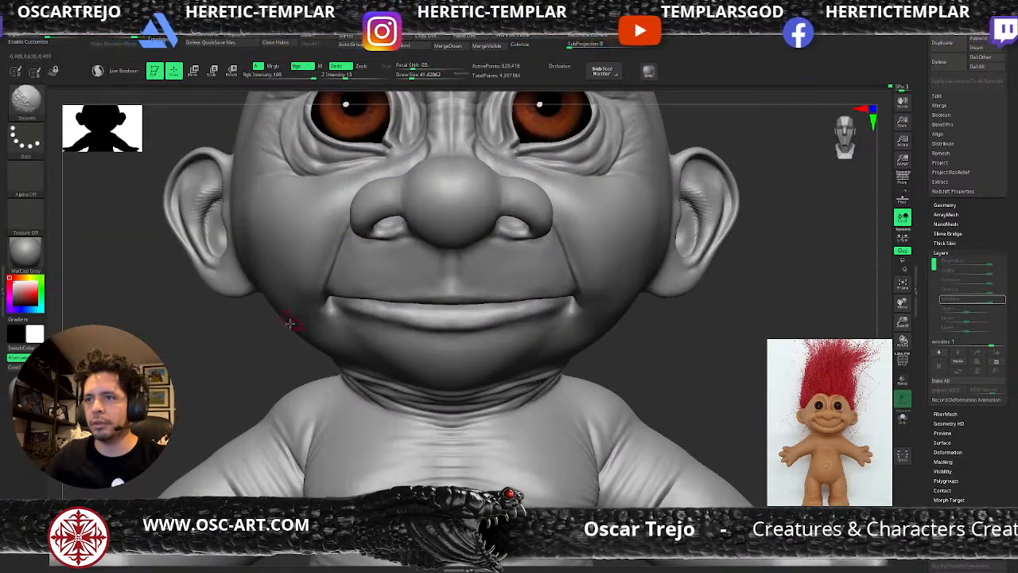
- Lower the body one subdivision level, carve fine wrinkles on the cheek below the eye with DamStandard, and smooth them
{"action": "key", "text": "shift+d"}
{"action": "left_click_drag", "start_coordinate": [731, 325], "coordinate": [738, 382]}
{"action": "key", "text": "b"}
{"action": "key", "text": "d"}
{"action": "key", "text": "s"}
{"action": "left_click_drag", "start_coordinate": [481, 162], "coordinate": [501, 193]}
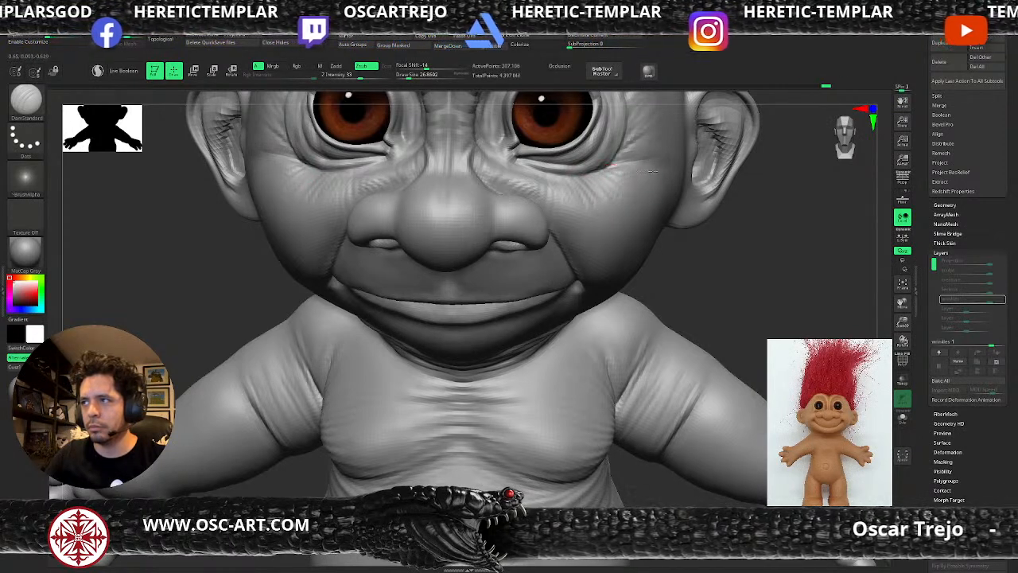
{"action": "key", "text": "s"}
{"action": "left_click_drag", "start_coordinate": [525, 186], "coordinate": [535, 186]}
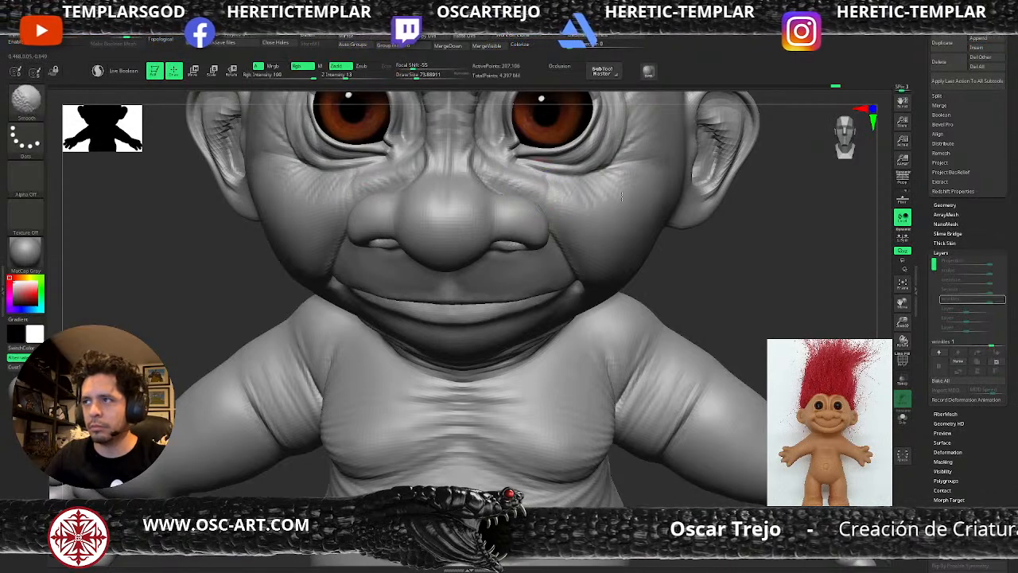
- Lower the body one subdivision level and carve horizontal wrinkles across the forehead above the brows with DamStandard
{"action": "left_click_drag", "start_coordinate": [711, 235], "coordinate": [697, 221], "text": "alt"}
{"action": "key", "text": "f"}
{"action": "key", "text": "d"}
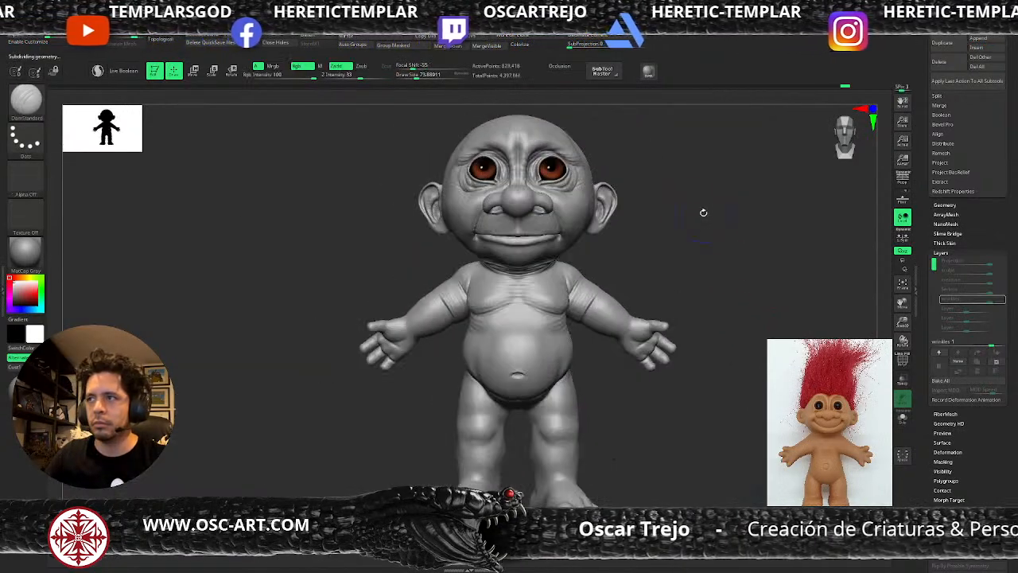
{"action": "left_click_drag", "start_coordinate": [672, 171], "coordinate": [649, 313], "text": "alt"}
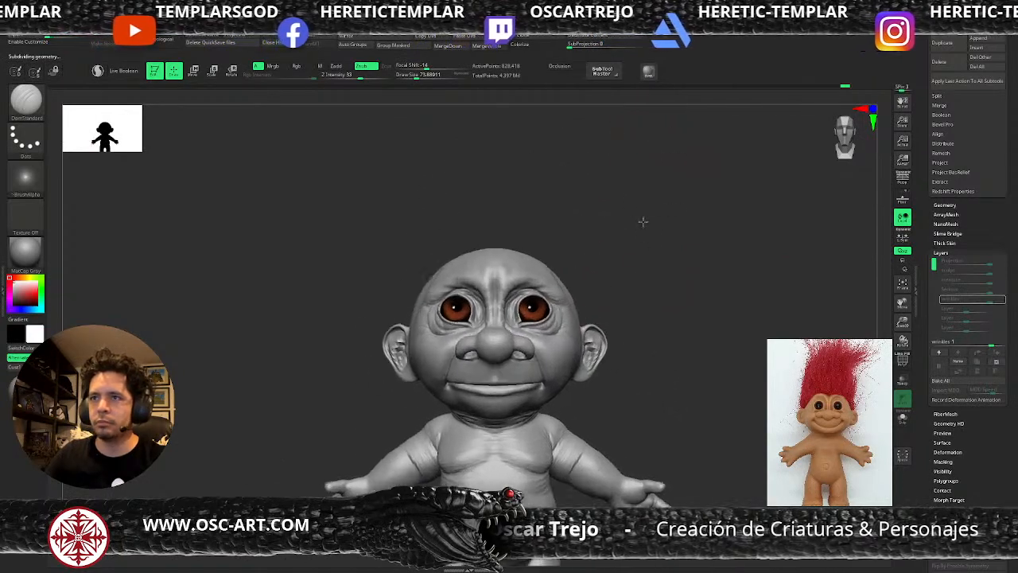
{"action": "left_click_drag", "start_coordinate": [638, 215], "coordinate": [639, 294], "text": "alt"}
{"action": "left_click_drag", "start_coordinate": [638, 180], "coordinate": [643, 279]}
{"action": "key", "text": "shift+d"}
{"action": "key", "text": "shift+d"}
{"action": "key", "text": "shift+d"}
{"action": "left_click_drag", "start_coordinate": [602, 148], "coordinate": [661, 210], "text": "alt"}
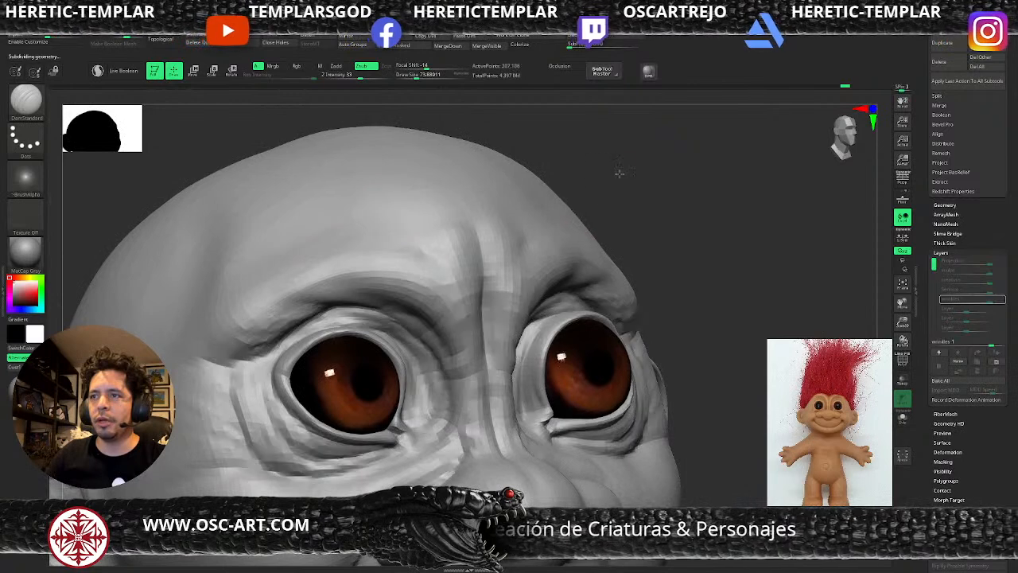
{"action": "left_click_drag", "start_coordinate": [605, 174], "coordinate": [648, 167], "text": "alt"}
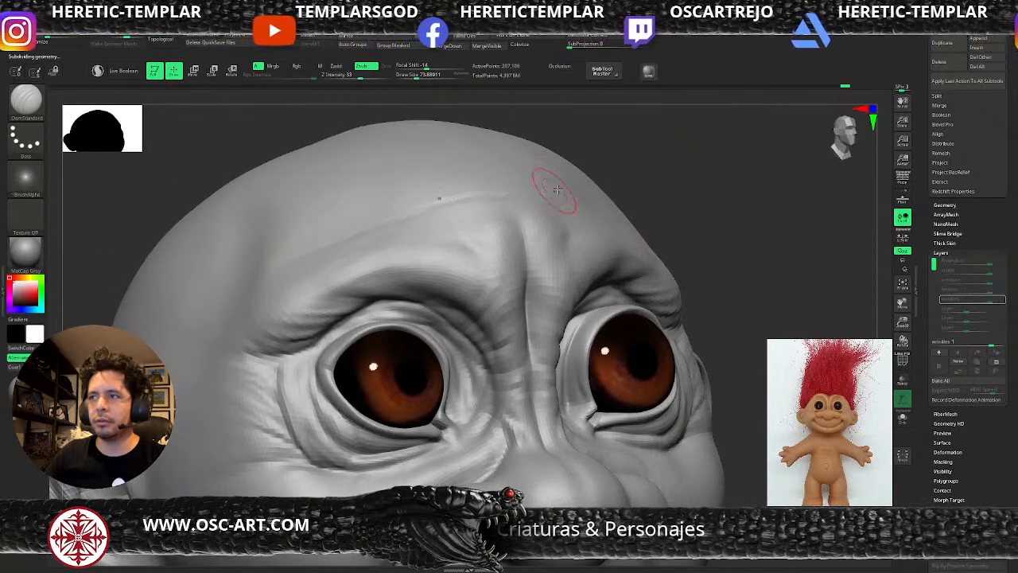
{"action": "left_click_drag", "start_coordinate": [473, 192], "coordinate": [272, 239]}
{"action": "mouse_move", "coordinate": [452, 170]}
{"action": "left_mouse_down"}
{"action": "mouse_move", "coordinate": [373, 193]}
{"action": "mouse_move", "coordinate": [282, 238]}
{"action": "left_mouse_up"}
{"action": "mouse_move", "coordinate": [670, 152]}
{"action": "left_mouse_down", "text": "alt"}
{"action": "mouse_move", "coordinate": [640, 178]}
{"action": "mouse_move", "coordinate": [483, 175]}
{"action": "left_mouse_up", "text": "alt"}
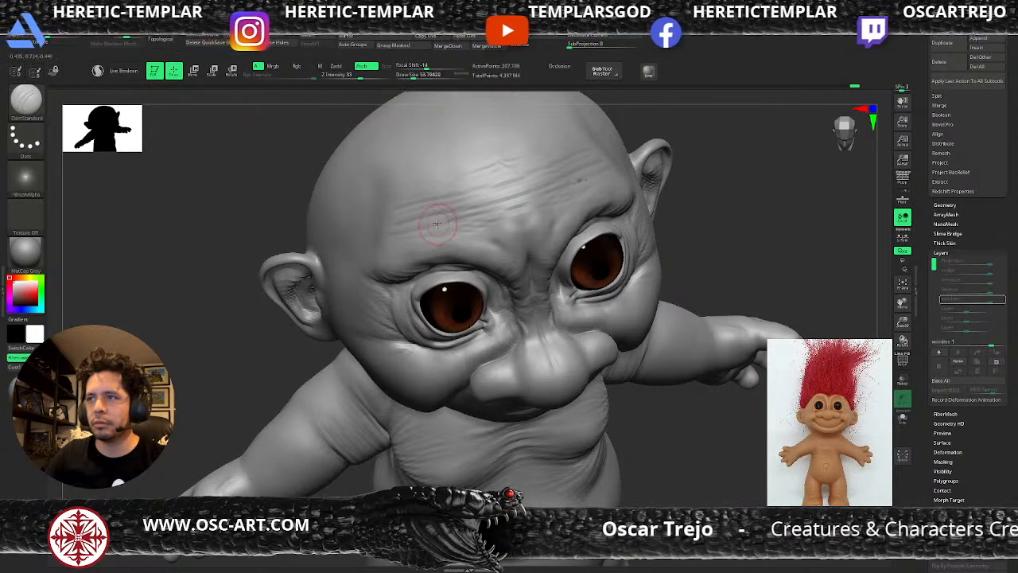
- Raise the body one subdivision level, build up the forehead wrinkles with the Standard brush, and smooth them
{"action": "key", "text": "d"}
{"action": "key", "text": "b"}
{"action": "key", "text": "s"}
{"action": "key", "text": "t"}
{"action": "key", "text": "s"}
{"action": "left_click_drag", "start_coordinate": [513, 205], "coordinate": [508, 207]}
{"action": "left_click_drag", "start_coordinate": [440, 222], "coordinate": [597, 178]}
{"action": "left_click_drag", "start_coordinate": [483, 221], "coordinate": [492, 216]}
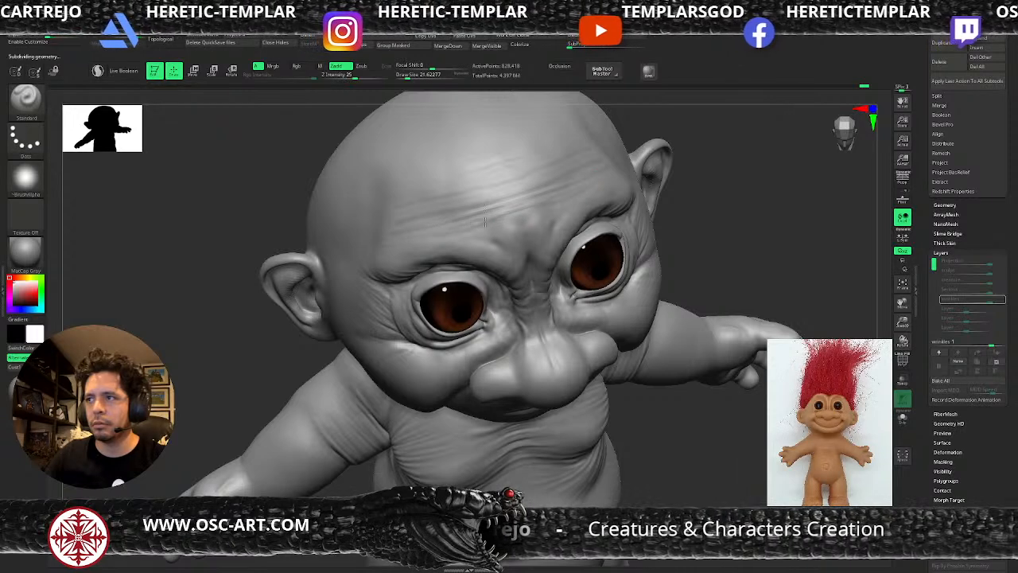
{"action": "mouse_move", "coordinate": [674, 195]}
{"action": "left_mouse_down"}
{"action": "mouse_move", "coordinate": [689, 159]}
{"action": "mouse_move", "coordinate": [645, 186]}
{"action": "left_mouse_up"}
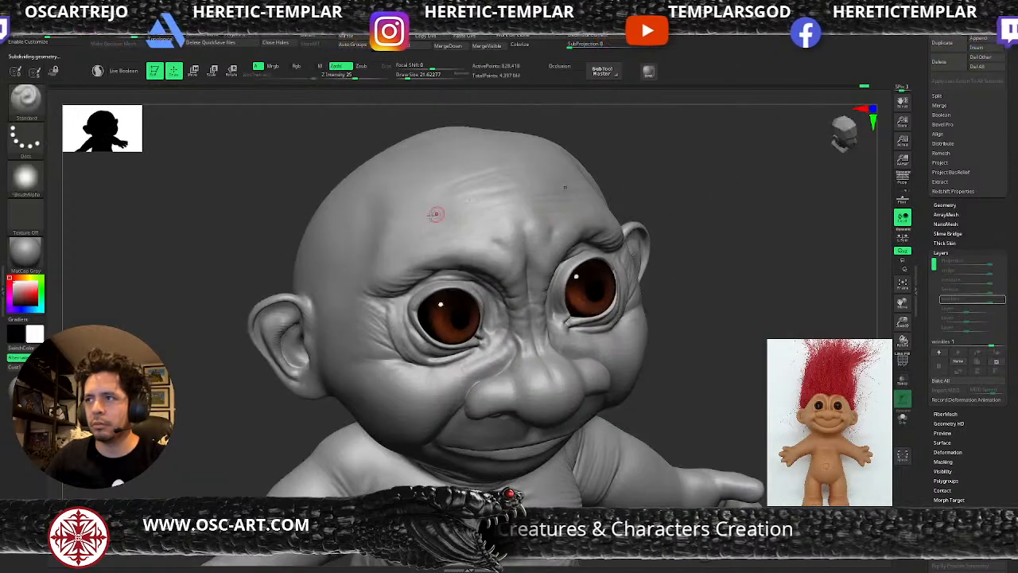
{"action": "key", "text": "["}
{"action": "left_click_drag", "start_coordinate": [442, 203], "coordinate": [408, 220], "text": "shift"}
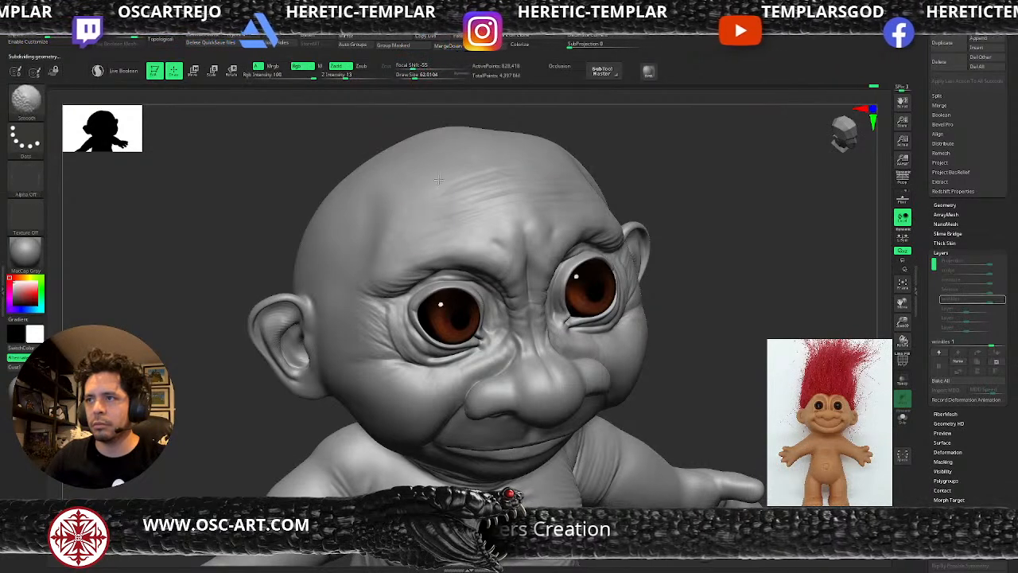
{"action": "mouse_move", "coordinate": [670, 166]}
{"action": "left_mouse_down"}
{"action": "mouse_move", "coordinate": [641, 164]}
{"action": "mouse_move", "coordinate": [649, 192]}
{"action": "left_mouse_up"}
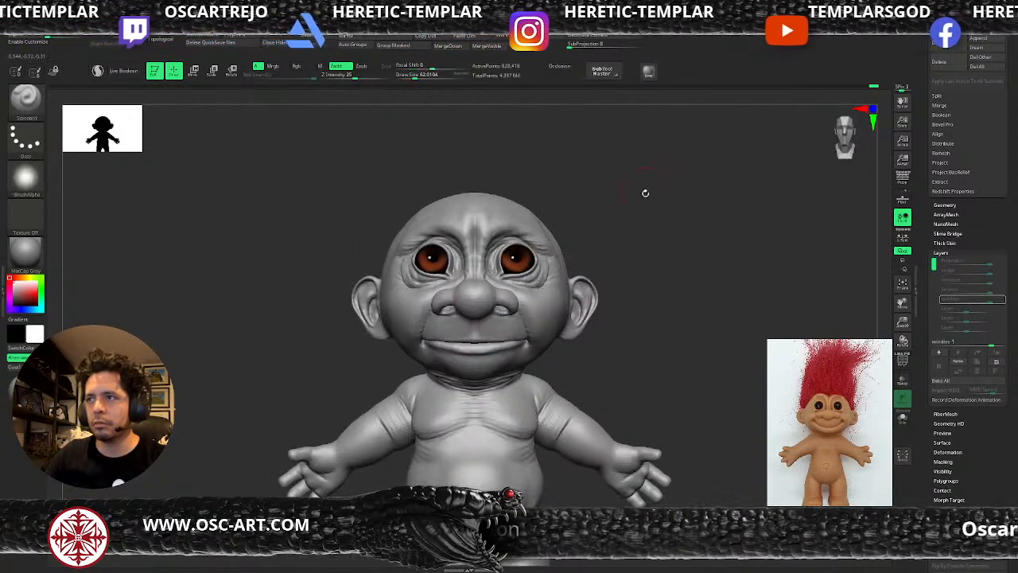
{"action": "left_click_drag", "start_coordinate": [661, 336], "coordinate": [626, 249], "text": "alt"}
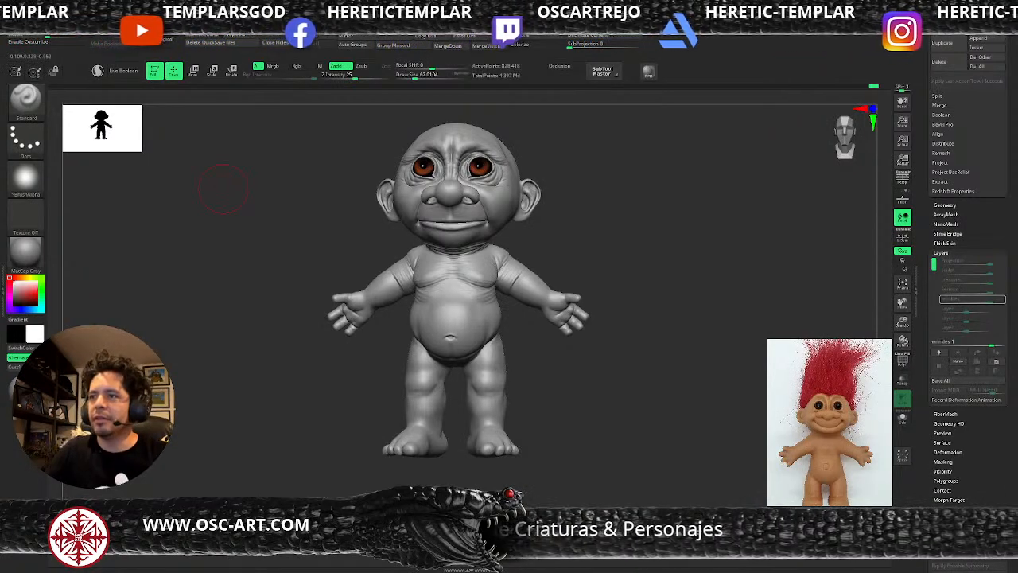
- Build up the skin folds around the neck under the jaw with the Standard brush
{"action": "left_click_drag", "start_coordinate": [614, 269], "coordinate": [426, 316], "text": "alt"}
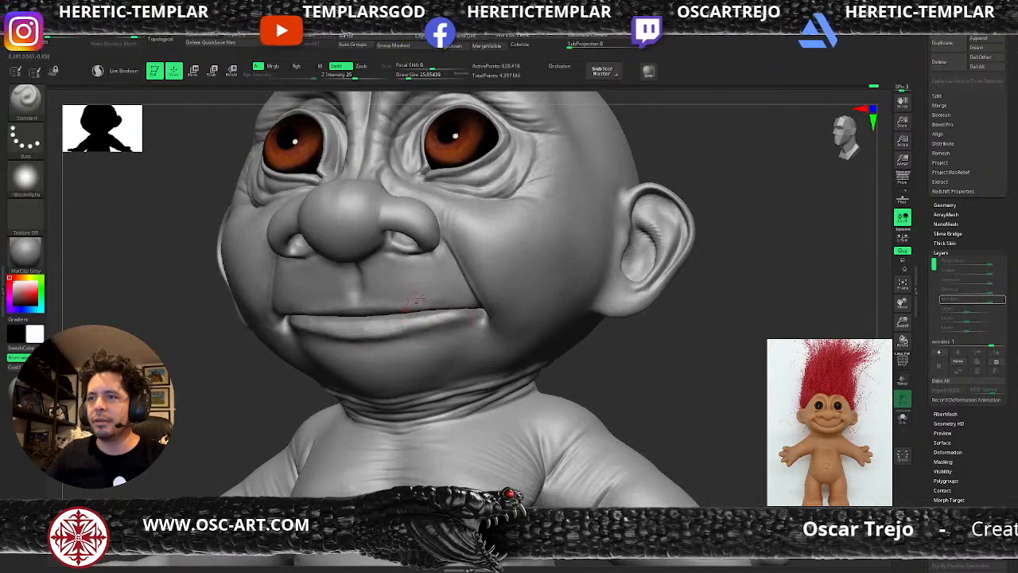
{"action": "key", "text": "b"}
{"action": "key", "text": "d"}
{"action": "key", "text": "s"}
{"action": "mouse_move", "coordinate": [683, 387]}
{"action": "left_mouse_down", "text": "alt"}
{"action": "mouse_move", "coordinate": [643, 350]}
{"action": "mouse_move", "coordinate": [648, 220]}
{"action": "mouse_move", "coordinate": [691, 350]}
{"action": "mouse_move", "coordinate": [668, 306]}
{"action": "left_mouse_up", "text": "alt"}
{"action": "key", "text": "b"}
{"action": "key", "text": "s"}
{"action": "key", "text": "t"}
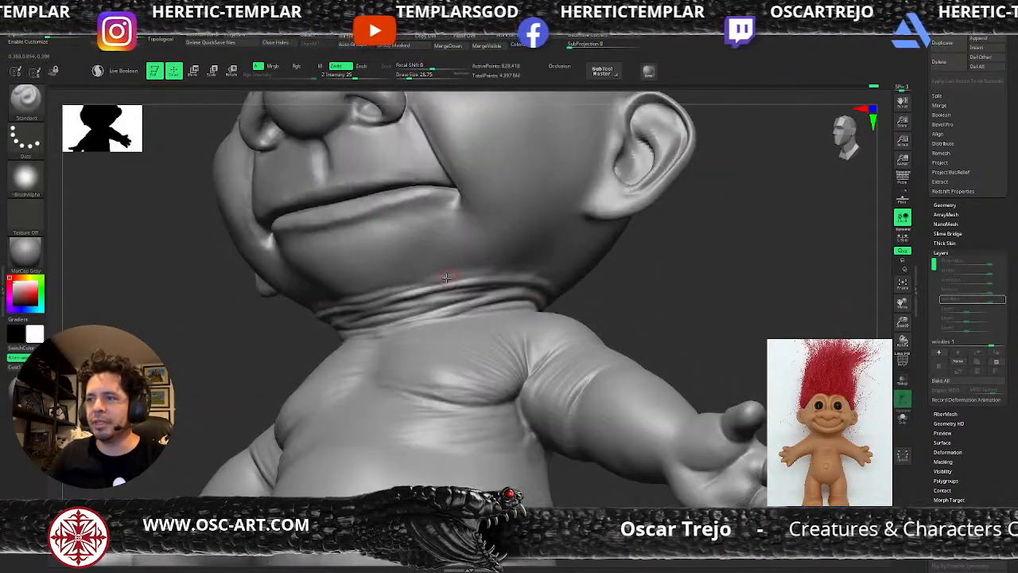
- Lower the body one subdivision level and carve finer wrinkles between the neck folds with DamStandard
{"action": "key", "text": "shift+d"}
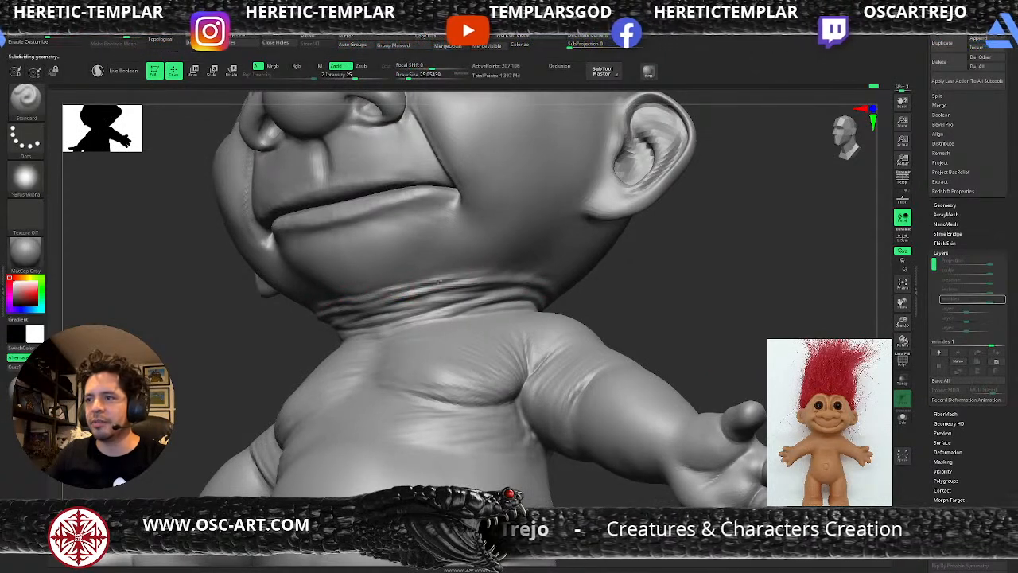
{"action": "key", "text": "b"}
{"action": "key", "text": "d"}
{"action": "key", "text": "s"}
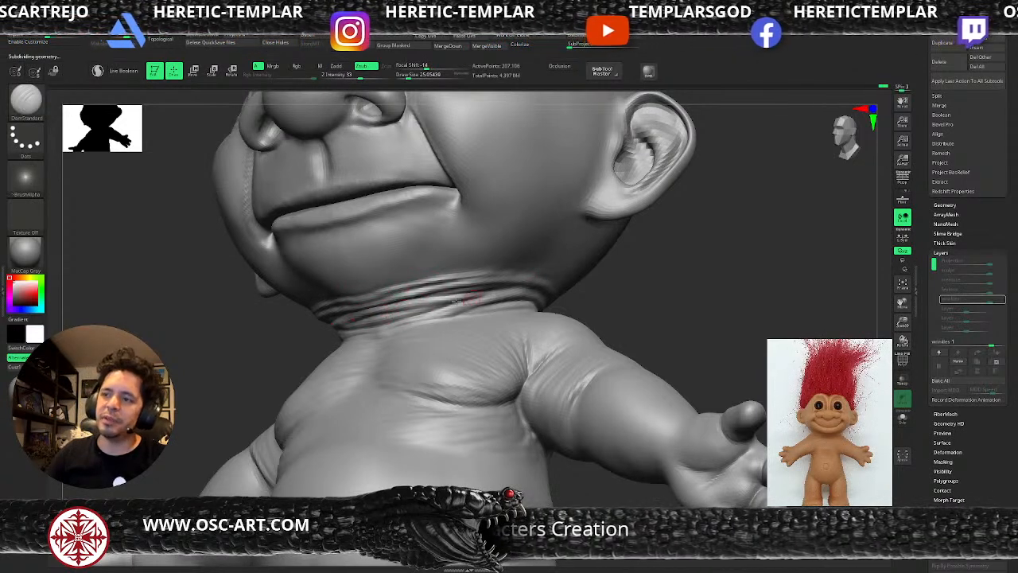
{"action": "key", "text": "f"}
{"action": "mouse_move", "coordinate": [621, 255]}
{"action": "left_mouse_down"}
{"action": "mouse_move", "coordinate": [617, 278]}
{"action": "mouse_move", "coordinate": [573, 283]}
{"action": "mouse_move", "coordinate": [602, 290]}
{"action": "mouse_move", "coordinate": [586, 289]}
{"action": "mouse_move", "coordinate": [602, 265]}
{"action": "mouse_move", "coordinate": [533, 278]}
{"action": "mouse_move", "coordinate": [589, 354]}
{"action": "mouse_move", "coordinate": [467, 310]}
{"action": "left_mouse_up"}
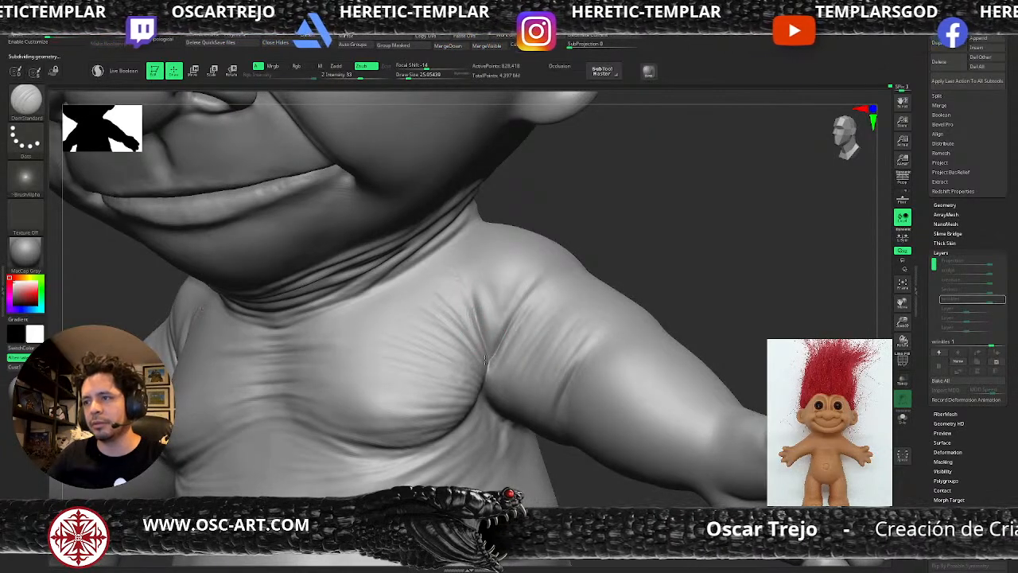
{"action": "left_click_drag", "start_coordinate": [663, 277], "coordinate": [585, 377], "text": "alt"}
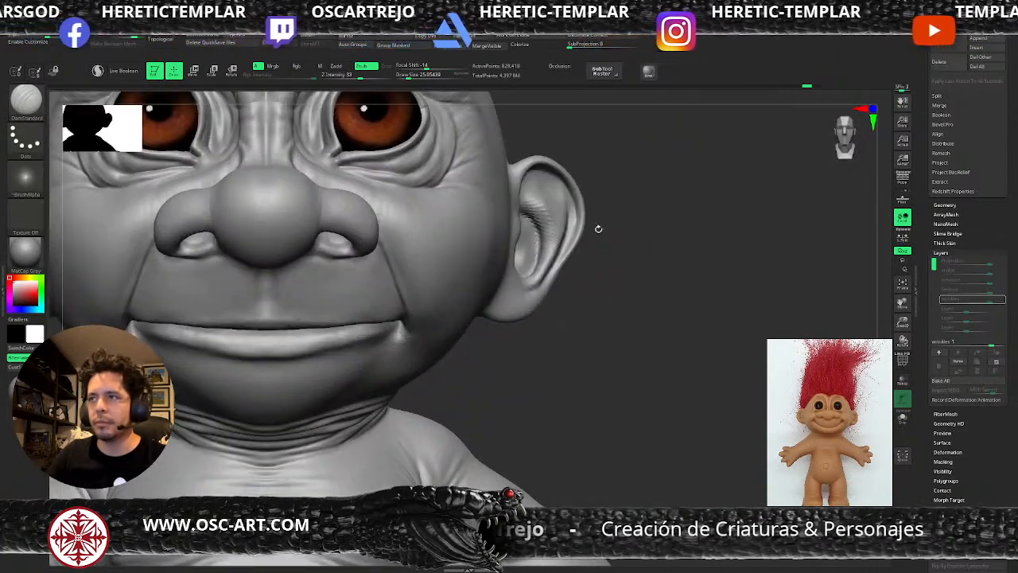
- Carve short, fine wrinkles on the outer cheek between the eye and the ear with DamStandard
{"action": "mouse_move", "coordinate": [591, 121]}
{"action": "left_mouse_down", "text": "alt"}
{"action": "mouse_move", "coordinate": [591, 170]}
{"action": "mouse_move", "coordinate": [556, 168]}
{"action": "left_mouse_up", "text": "alt"}
{"action": "left_click_drag", "start_coordinate": [445, 220], "coordinate": [469, 198]}
{"action": "left_click_drag", "start_coordinate": [435, 229], "coordinate": [479, 194]}
{"action": "left_click_drag", "start_coordinate": [425, 241], "coordinate": [486, 241]}
- Show the Fibers2 hair subtool, review the wrinkled troll with its hair, and hide the hair again
{"action": "mouse_move", "coordinate": [674, 220]}
{"action": "left_mouse_down", "text": "alt"}
{"action": "mouse_move", "coordinate": [591, 203]}
{"action": "mouse_move", "coordinate": [571, 220]}
{"action": "mouse_move", "coordinate": [641, 239]}
{"action": "mouse_move", "coordinate": [691, 232]}
{"action": "mouse_move", "coordinate": [677, 232]}
{"action": "mouse_move", "coordinate": [720, 249]}
{"action": "left_mouse_up", "text": "alt"}
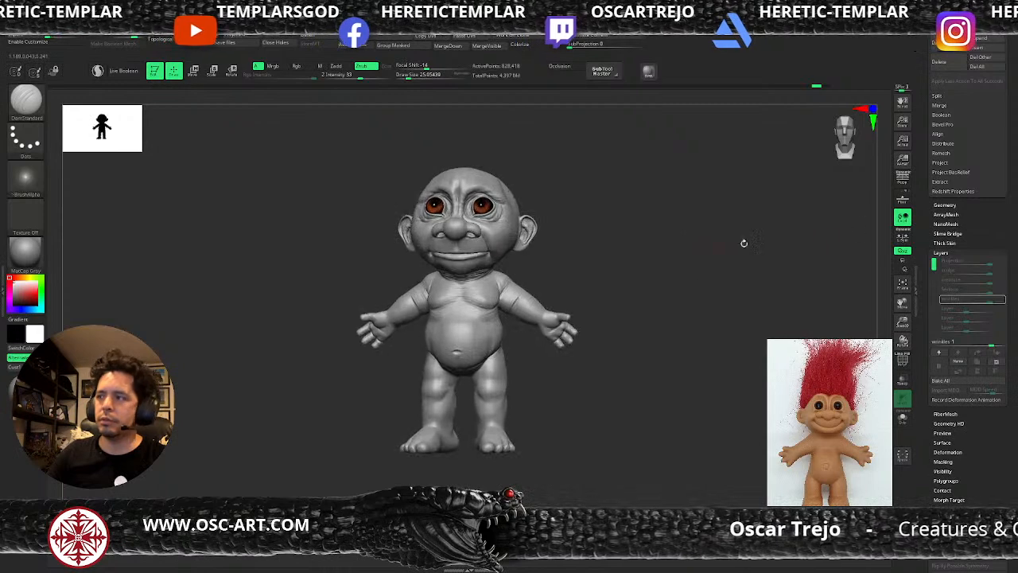
{"action": "left_click_drag", "start_coordinate": [925, 203], "coordinate": [927, 307]}
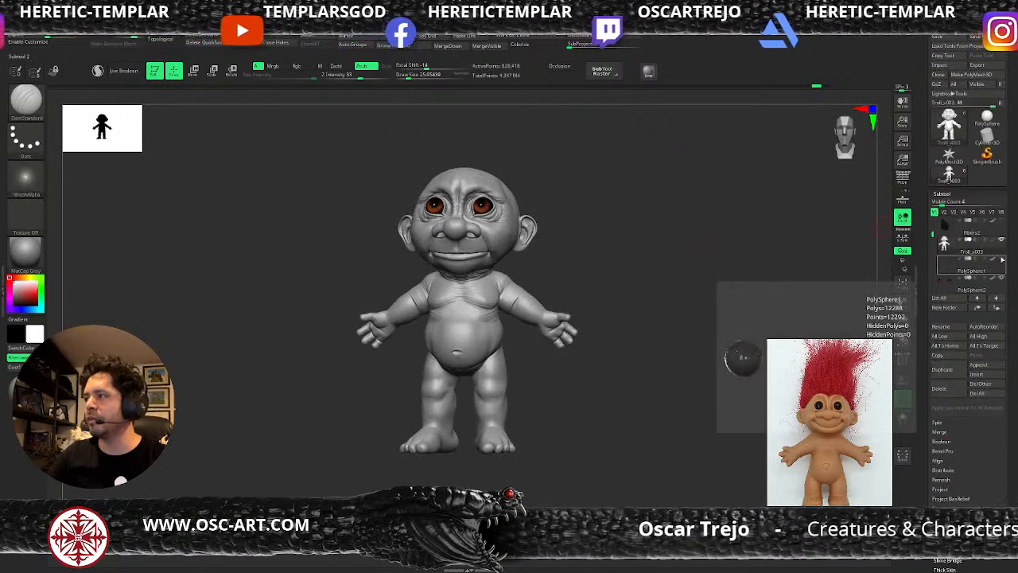
{"action": "left_click", "coordinate": [1000, 225]}
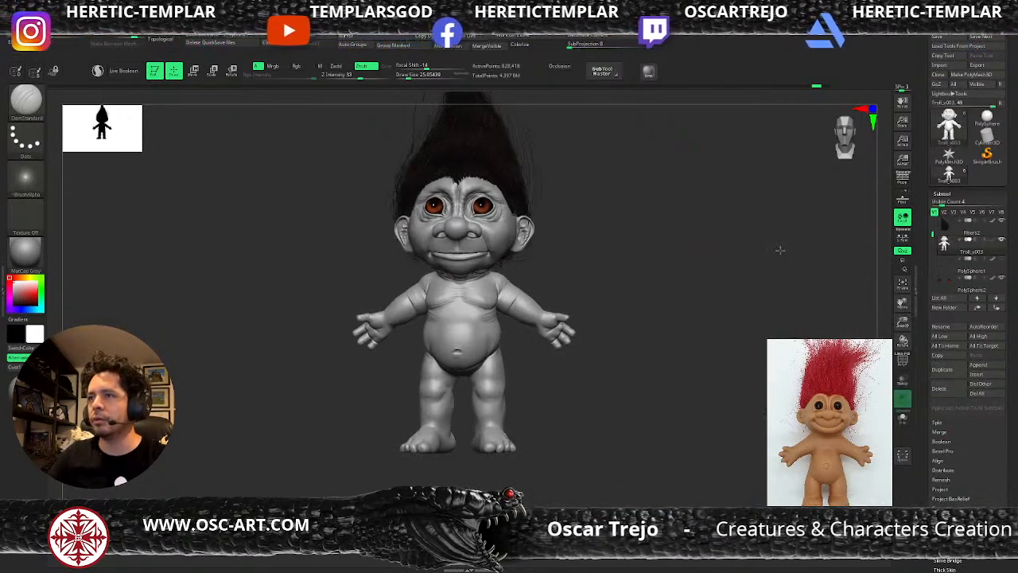
{"action": "left_click_drag", "start_coordinate": [704, 228], "coordinate": [715, 277]}
{"action": "left_click_drag", "start_coordinate": [688, 244], "coordinate": [704, 269]}
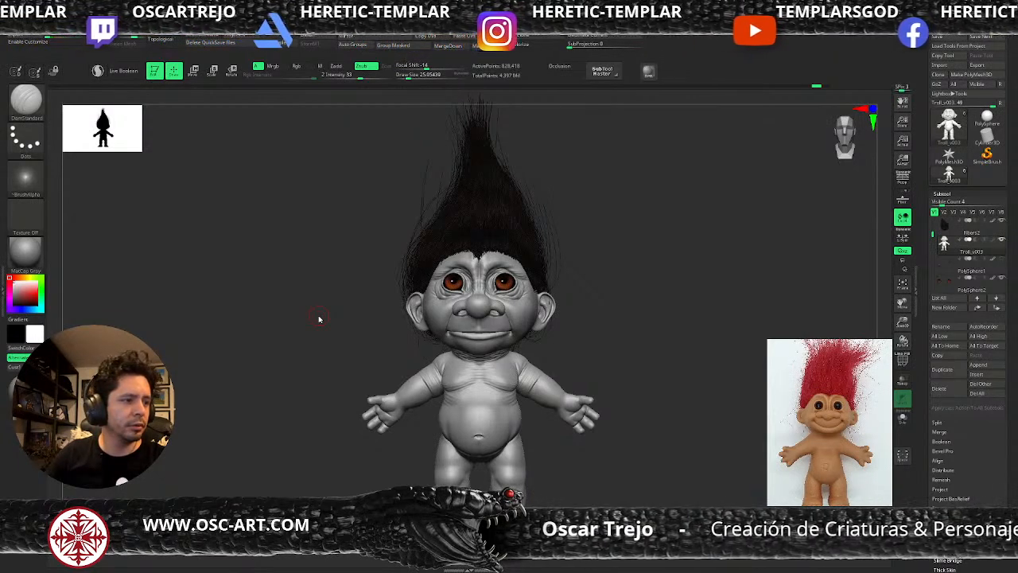
{"action": "mouse_move", "coordinate": [607, 292]}
{"action": "left_mouse_down"}
{"action": "mouse_move", "coordinate": [631, 329]}
{"action": "mouse_move", "coordinate": [615, 223]}
{"action": "mouse_move", "coordinate": [623, 331]}
{"action": "left_mouse_up"}
{"action": "key", "text": "shift+d"}
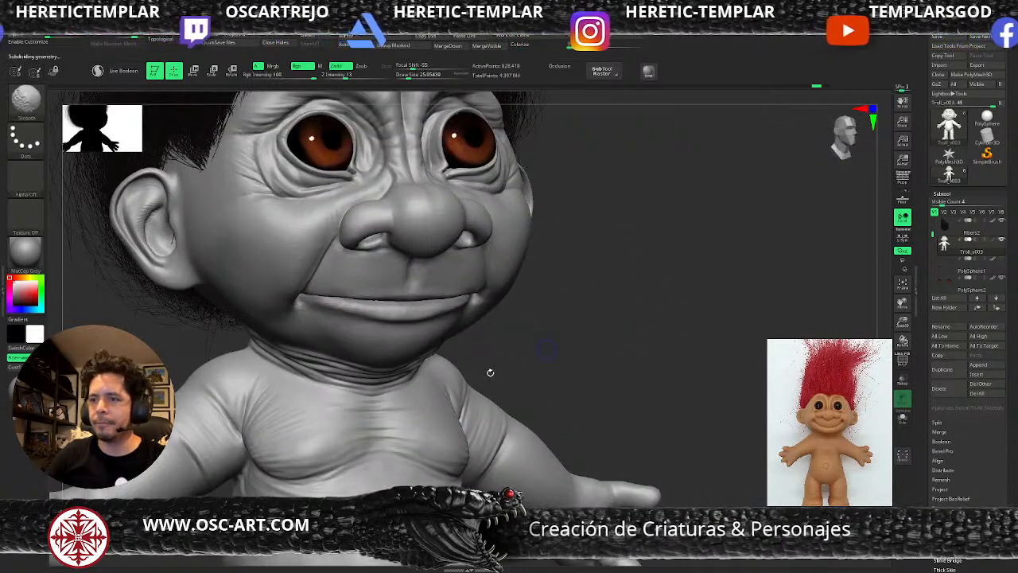
{"action": "left_click_drag", "start_coordinate": [525, 357], "coordinate": [710, 252], "text": "alt"}
{"action": "left_click", "coordinate": [999, 222]}
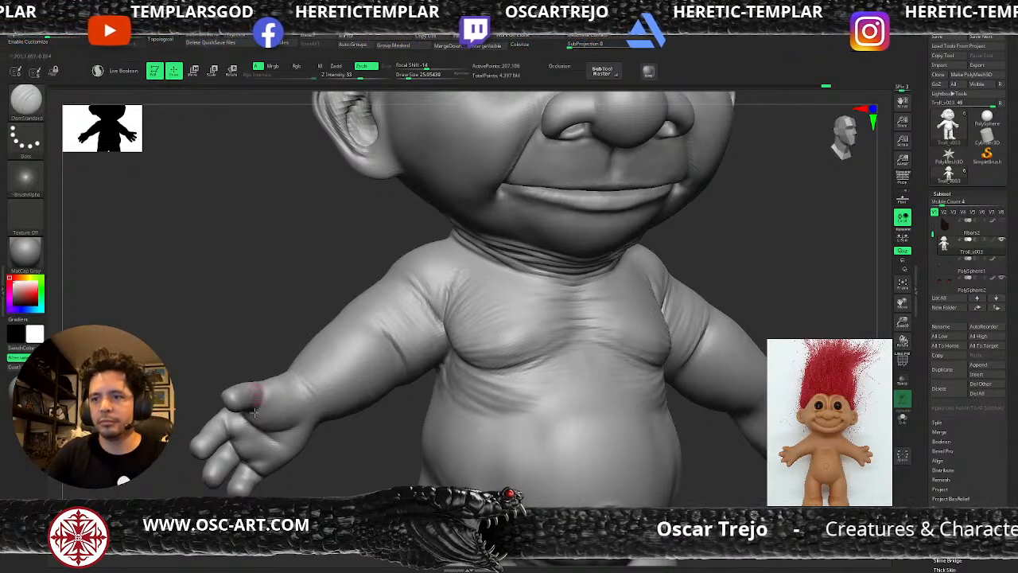
- Carve wrinkles across the inner wrist where the palm meets the forearm with DamStandard
{"action": "mouse_move", "coordinate": [328, 489]}
{"action": "left_mouse_down"}
{"action": "mouse_move", "coordinate": [379, 404]}
{"action": "mouse_move", "coordinate": [445, 354]}
{"action": "mouse_move", "coordinate": [395, 364]}
{"action": "mouse_move", "coordinate": [432, 375]}
{"action": "mouse_move", "coordinate": [421, 293]}
{"action": "left_mouse_up"}
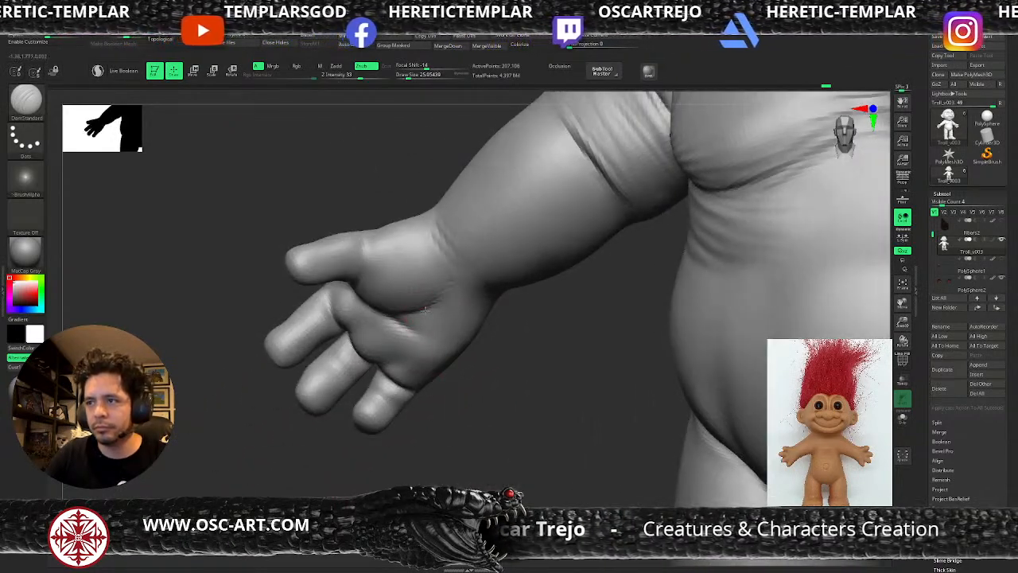
{"action": "left_click_drag", "start_coordinate": [455, 248], "coordinate": [488, 291]}
{"action": "left_click_drag", "start_coordinate": [450, 234], "coordinate": [514, 296]}
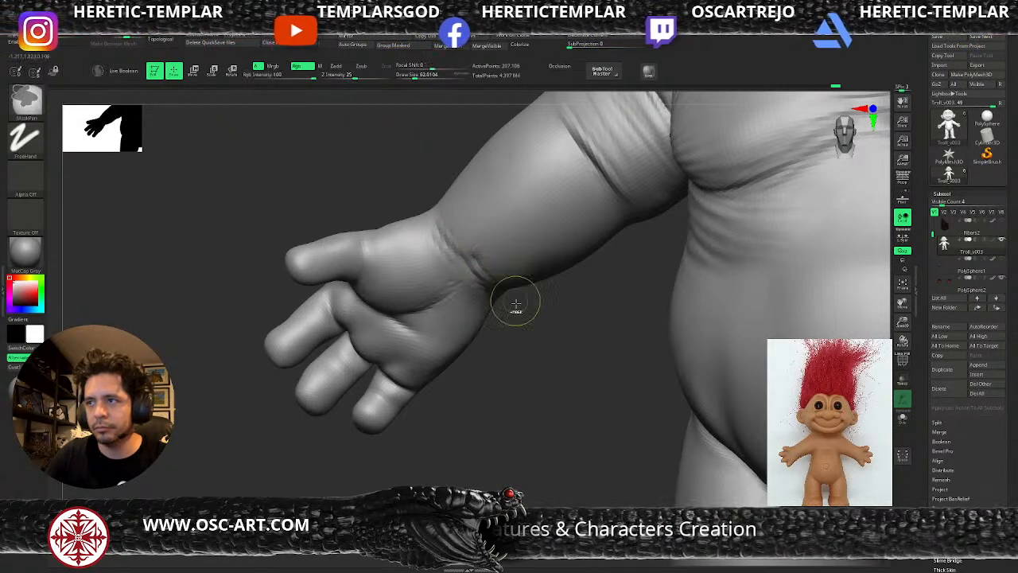
{"action": "left_click_drag", "start_coordinate": [555, 356], "coordinate": [416, 384], "text": "alt"}
- Build up the inner wrist wrinkles with the Standard brush and smooth them one subdivision level higher
{"action": "key", "text": "b"}
{"action": "key", "text": "s"}
{"action": "key", "text": "t"}
{"action": "left_click_drag", "start_coordinate": [386, 331], "coordinate": [496, 275]}
{"action": "left_click_drag", "start_coordinate": [626, 316], "coordinate": [500, 340], "text": "alt"}
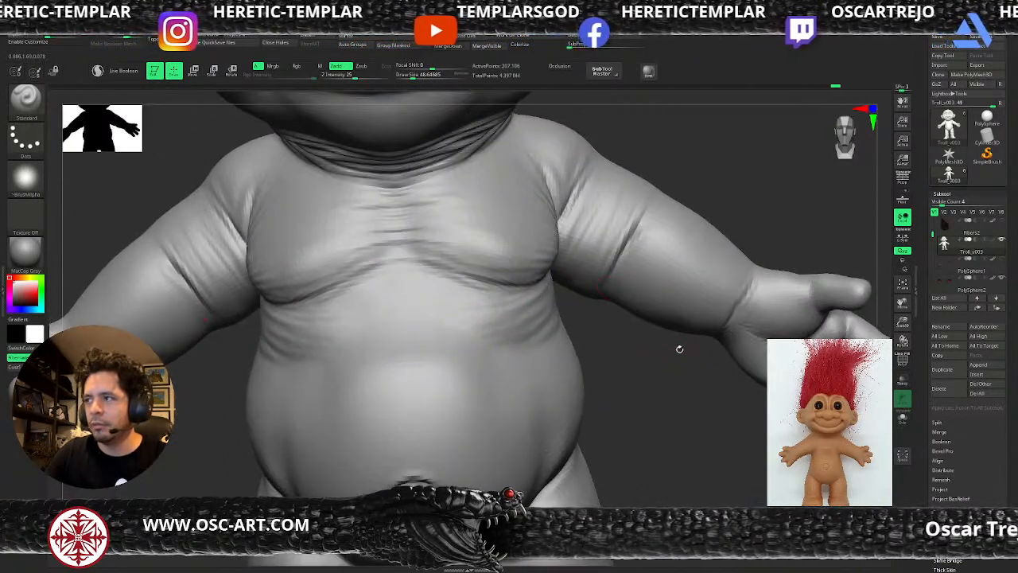
{"action": "left_click_drag", "start_coordinate": [677, 343], "coordinate": [633, 257]}
{"action": "key", "text": "ctrl+d"}
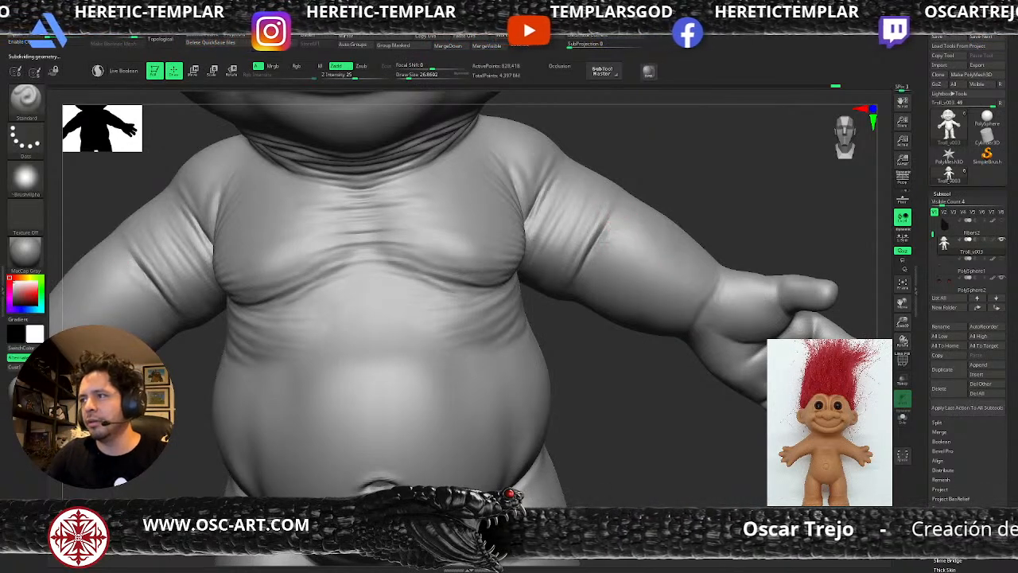
{"action": "key", "text": "shift"}
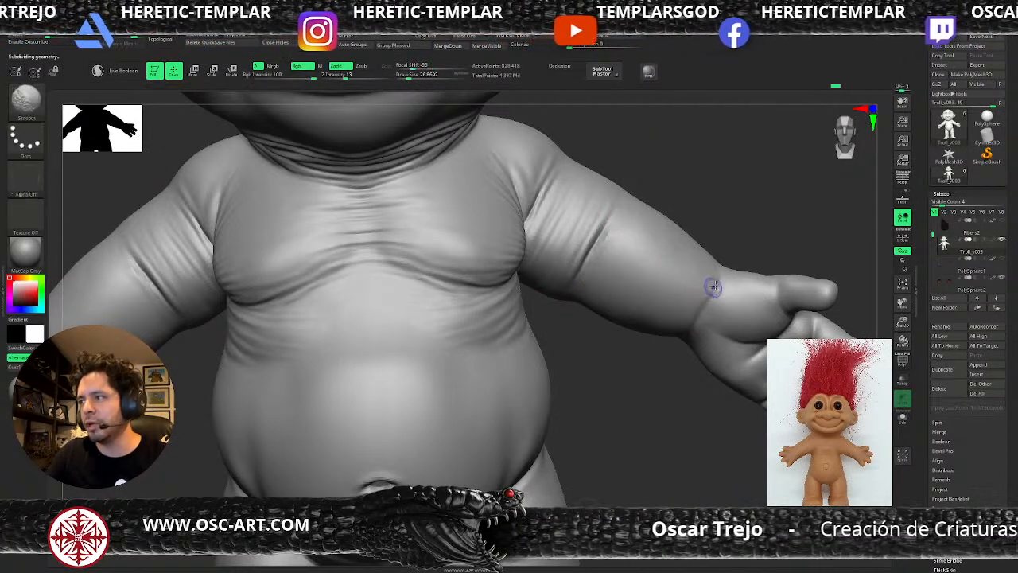
- Carve further creases around the wrist below the thumb with DamStandard, working between the lower and higher subdivision levels
{"action": "key", "text": "shift+d"}
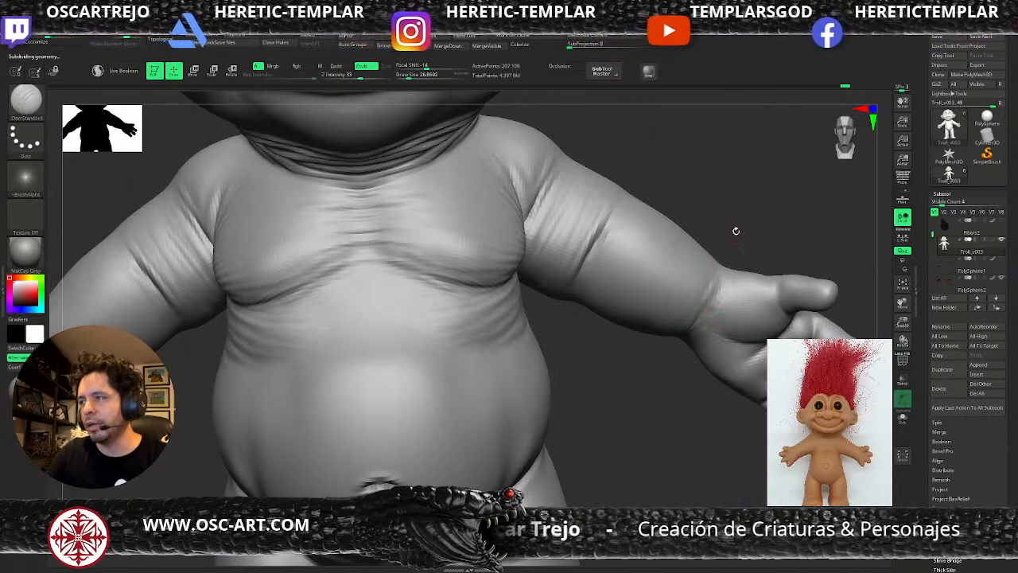
{"action": "left_click_drag", "start_coordinate": [733, 239], "coordinate": [727, 262]}
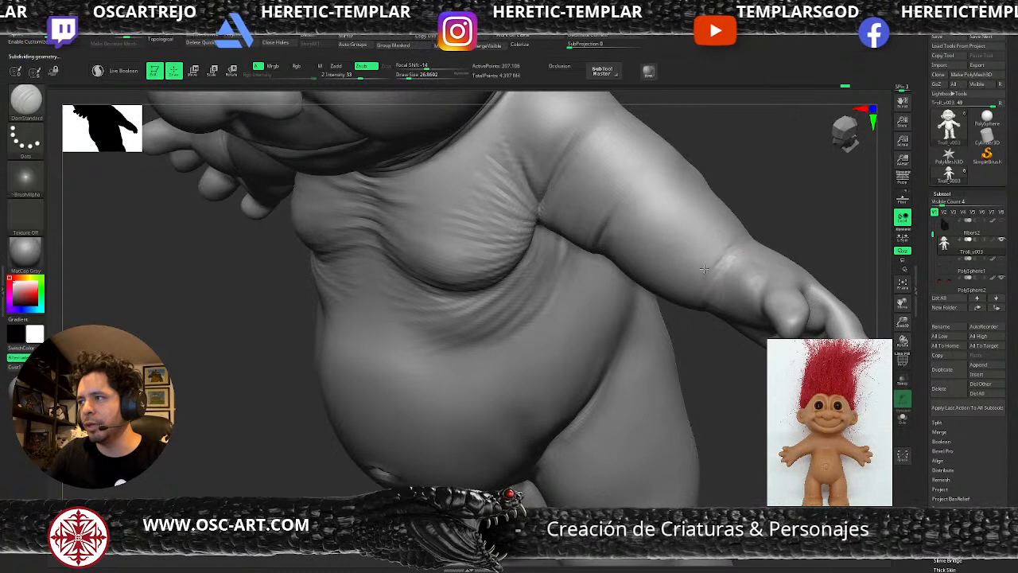
{"action": "right_click_drag", "start_coordinate": [724, 264], "coordinate": [735, 254]}
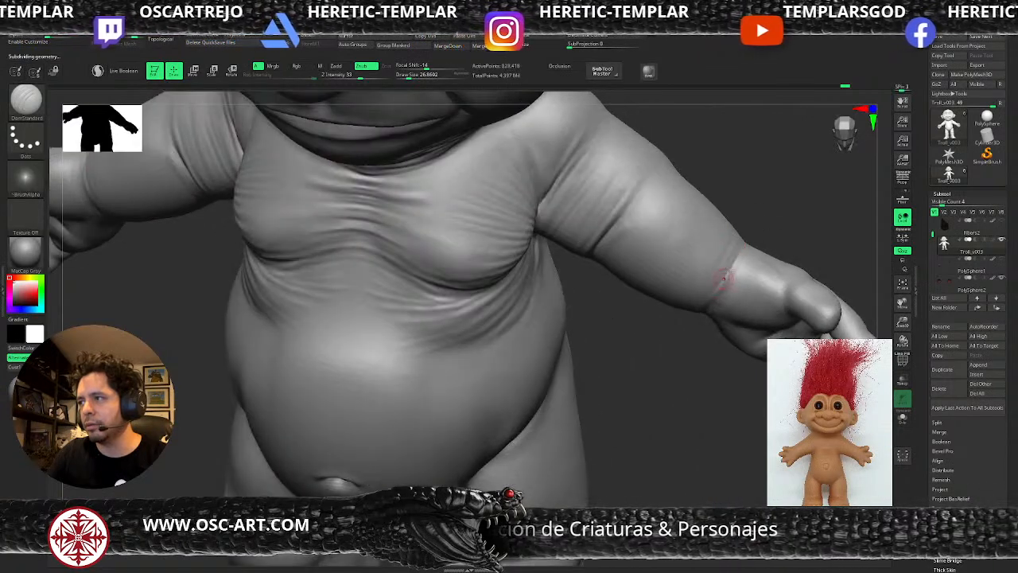
{"action": "right_click_drag", "start_coordinate": [696, 300], "coordinate": [728, 270]}
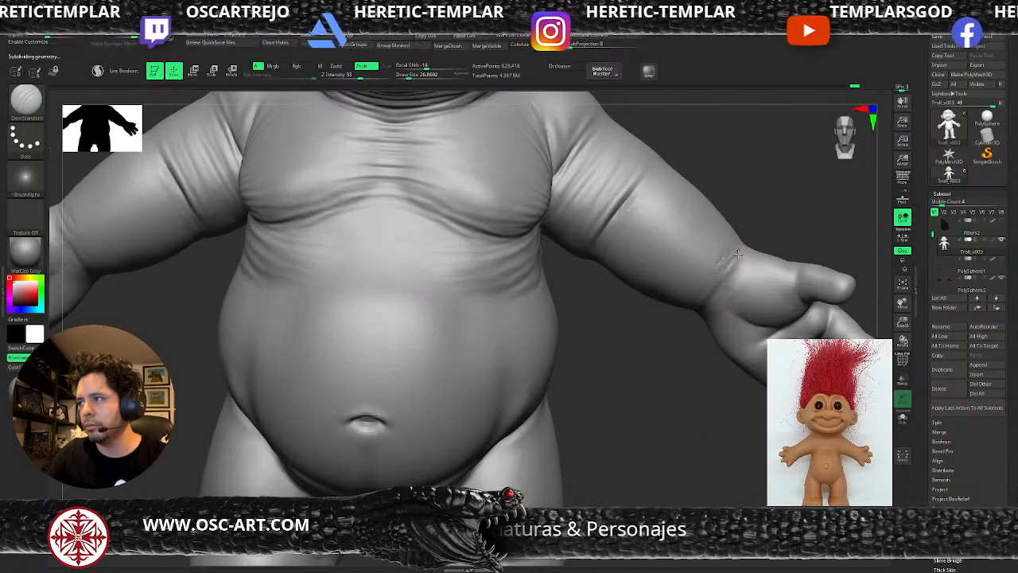
{"action": "key", "text": "bracketright"}
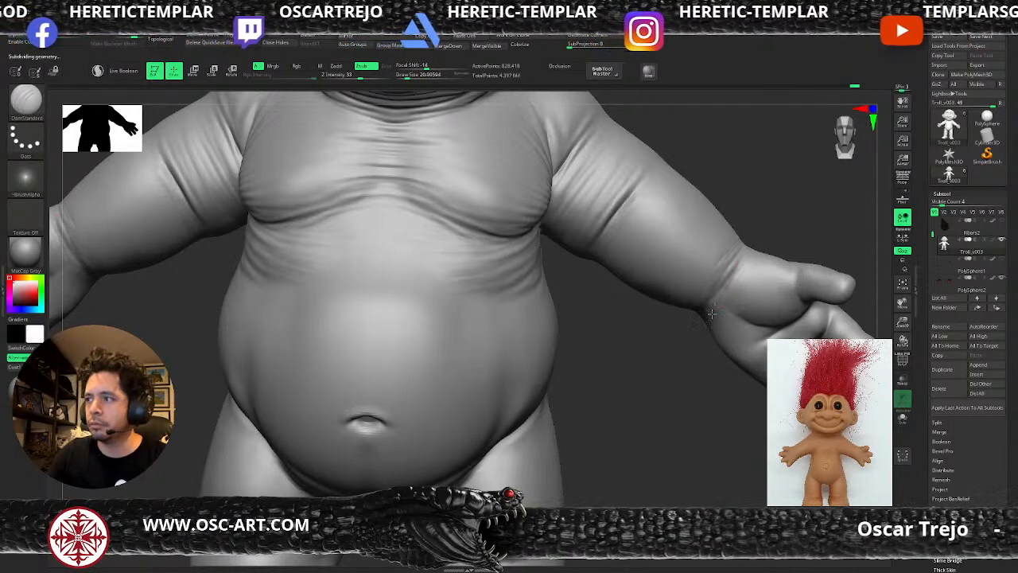
{"action": "right_click_drag", "start_coordinate": [691, 317], "coordinate": [688, 326]}
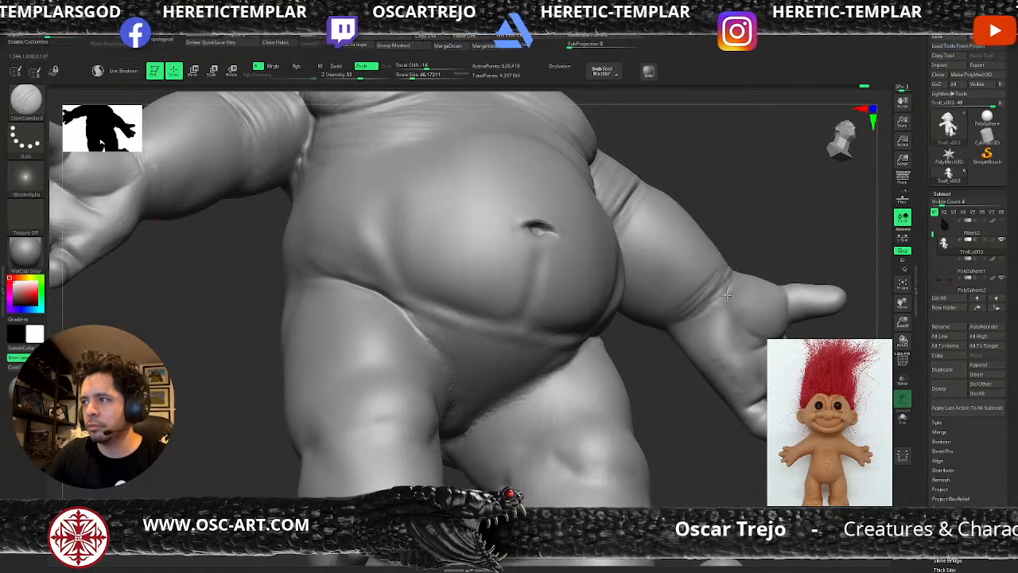
- Build up the inner wrist wrinkles with the Standard brush and smooth them, alternating between lower and higher subdivision levels
{"action": "key", "text": "b"}
{"action": "key", "text": "s"}
{"action": "key", "text": "t"}
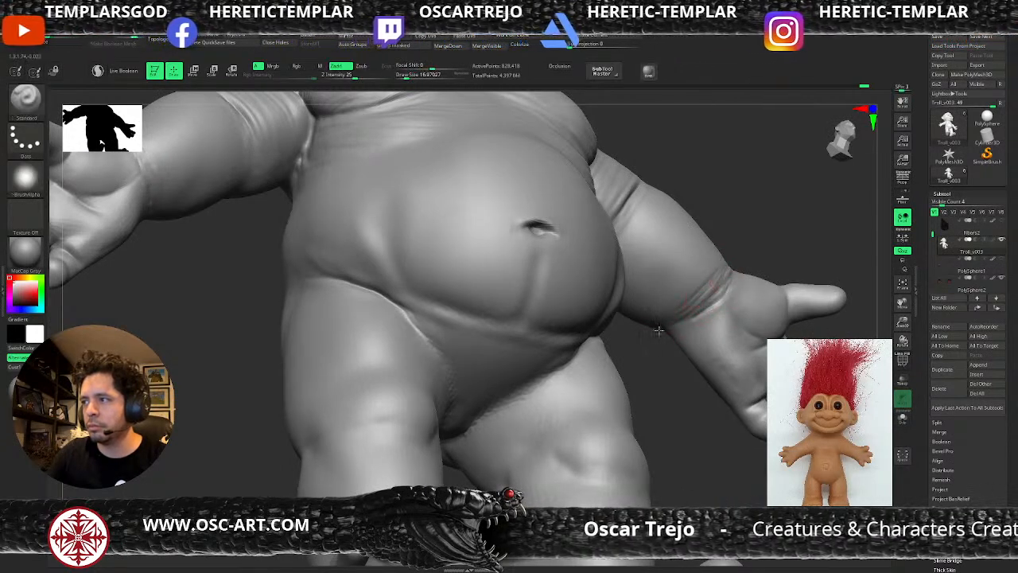
{"action": "left_click_drag", "start_coordinate": [665, 319], "coordinate": [720, 265]}
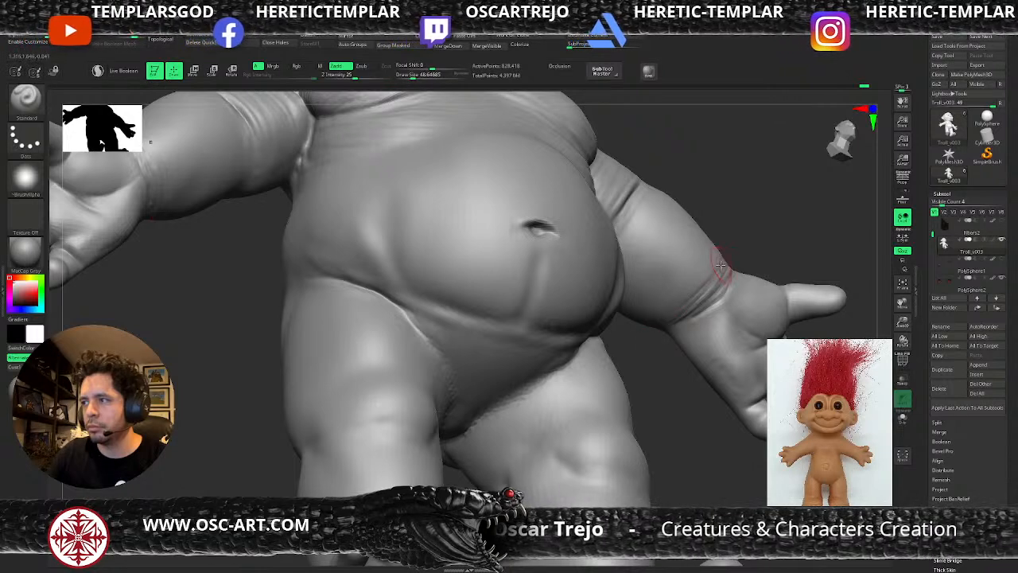
{"action": "left_click_drag", "start_coordinate": [666, 311], "coordinate": [706, 280], "text": "shift"}
{"action": "key", "text": "shift+d"}
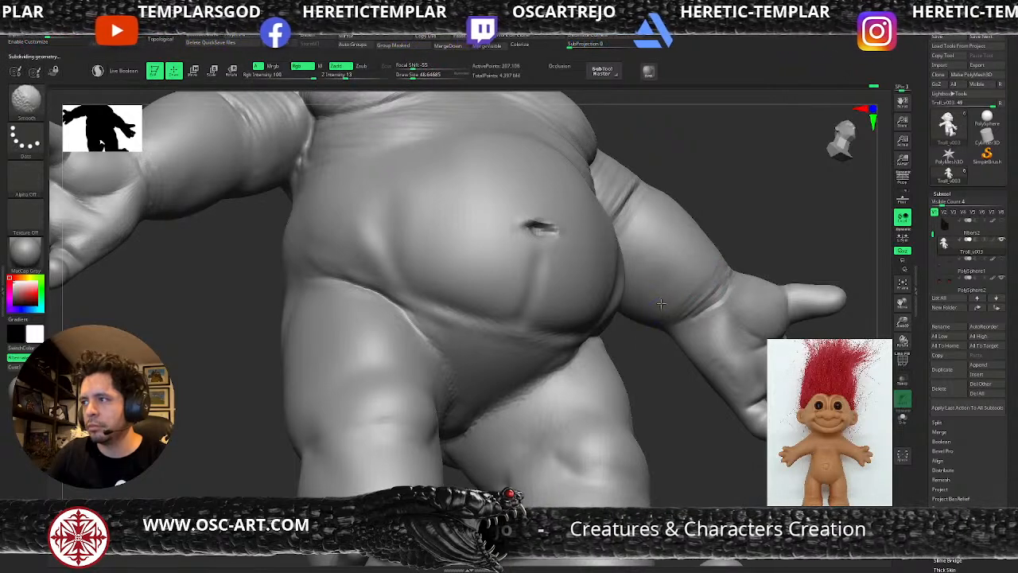
{"action": "key", "text": "d"}
{"action": "left_click_drag", "start_coordinate": [783, 237], "coordinate": [689, 266], "text": "alt"}
{"action": "key", "text": "d"}
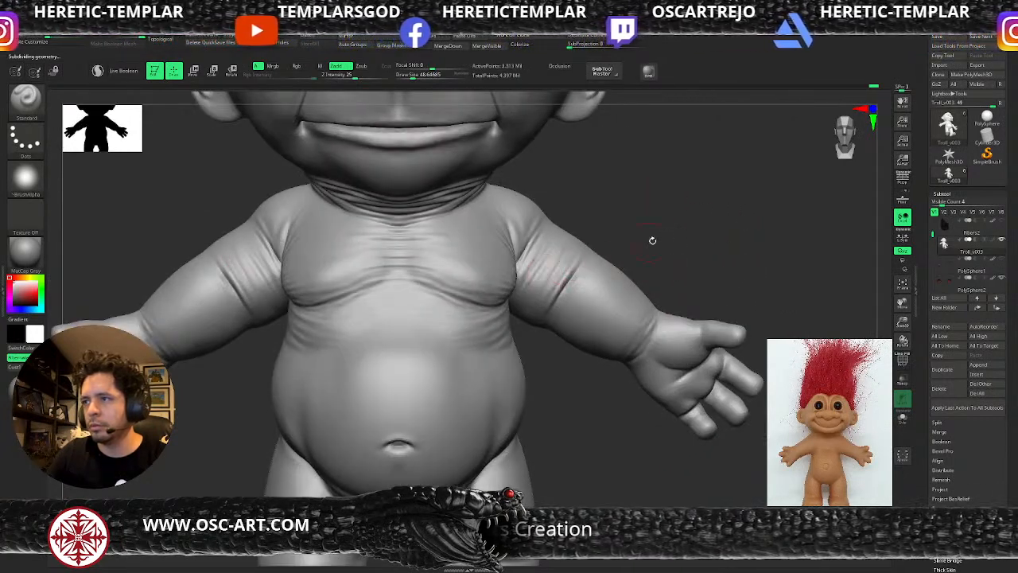
{"action": "left_click_drag", "start_coordinate": [643, 241], "coordinate": [627, 222], "text": "alt"}
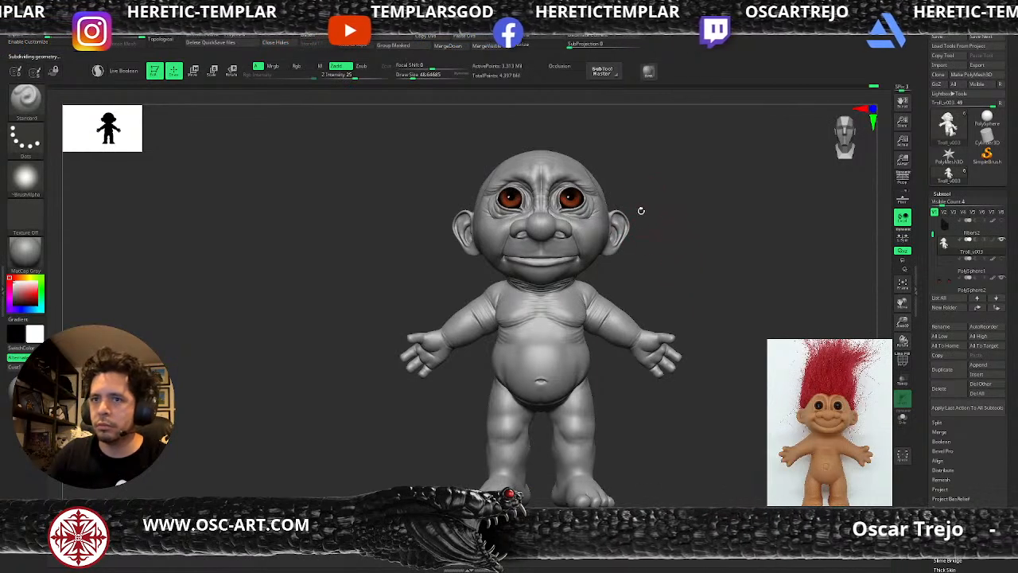
- Smooth the wrinkles on the sides of the upper belly and add new ones with Standard at a lower subdivision level
{"action": "mouse_move", "coordinate": [645, 427]}
{"action": "left_mouse_down", "text": "alt"}
{"action": "mouse_move", "coordinate": [552, 358]}
{"action": "mouse_move", "coordinate": [483, 421]}
{"action": "mouse_move", "coordinate": [545, 370]}
{"action": "mouse_move", "coordinate": [484, 320]}
{"action": "left_mouse_up", "text": "alt"}
{"action": "mouse_move", "coordinate": [363, 223]}
{"action": "left_mouse_down", "text": "shift"}
{"action": "mouse_move", "coordinate": [369, 231]}
{"action": "mouse_move", "coordinate": [354, 216]}
{"action": "left_mouse_up", "text": "shift"}
{"action": "key", "text": "shift+d"}
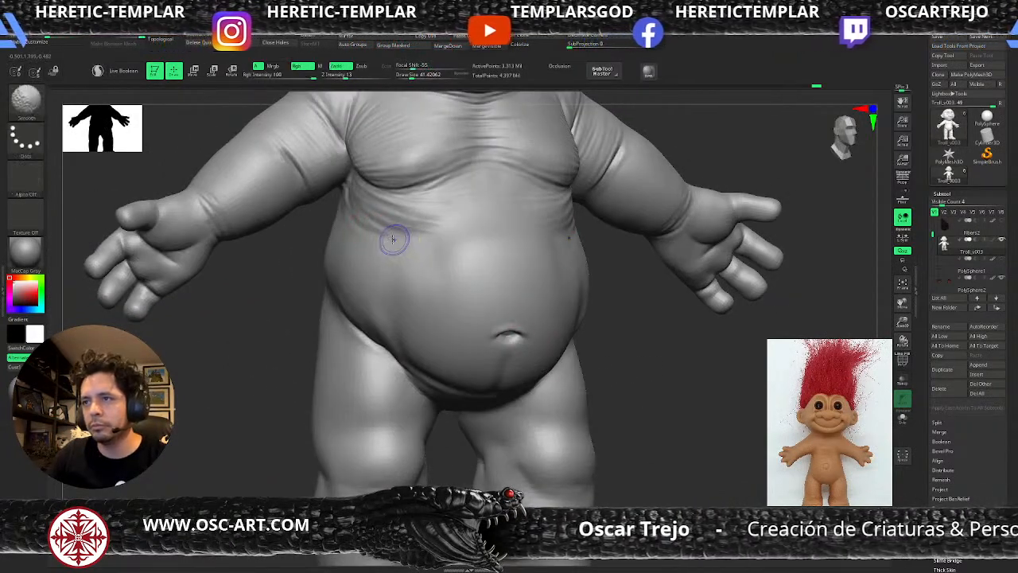
{"action": "key", "text": "shift+d"}
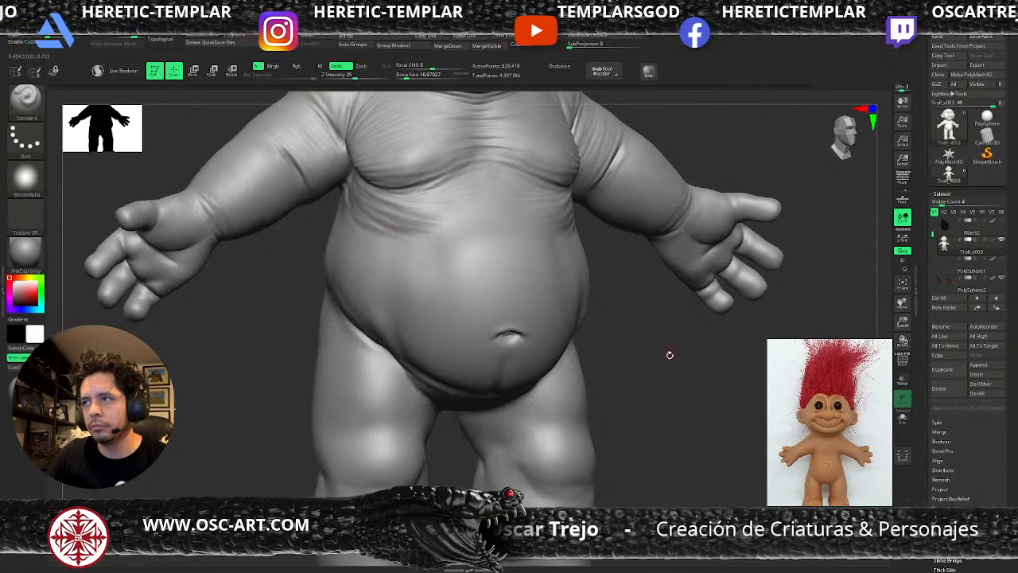
{"action": "left_click_drag", "start_coordinate": [670, 345], "coordinate": [620, 277]}
{"action": "key", "text": "s"}
{"action": "left_click_drag", "start_coordinate": [539, 233], "coordinate": [545, 233]}
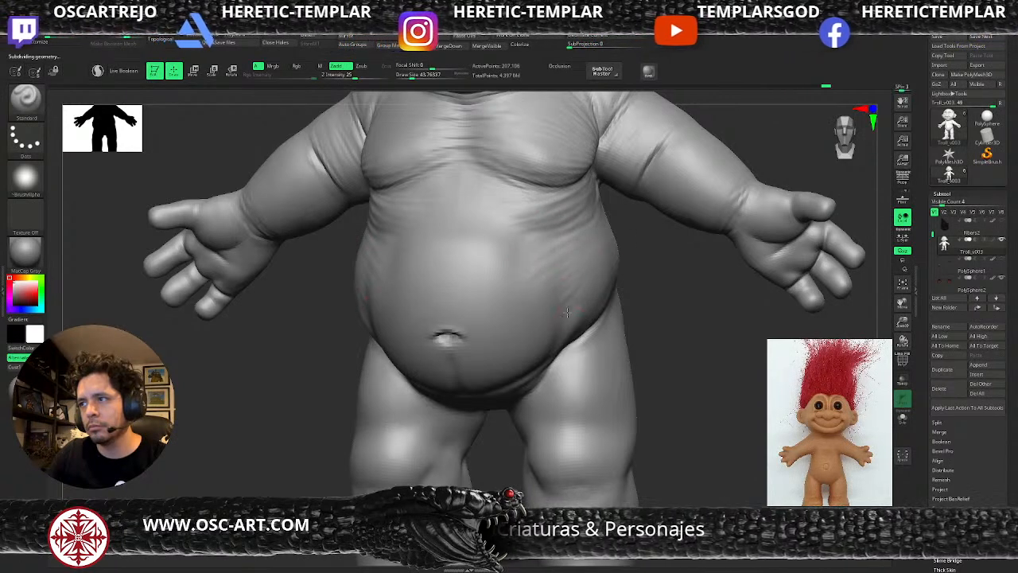
- Sculpt diagonal wrinkles down the sides of the belly toward the hips with Standard and smooth them one subdivision level higher
{"action": "left_click_drag", "start_coordinate": [682, 340], "coordinate": [658, 339]}
{"action": "key", "text": "s"}
{"action": "left_click_drag", "start_coordinate": [589, 291], "coordinate": [585, 291]}
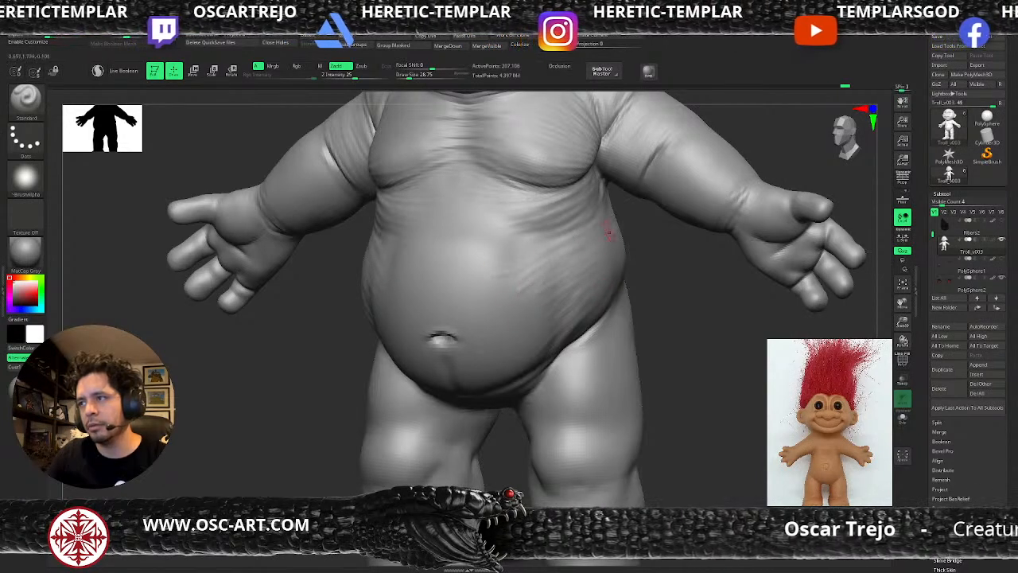
{"action": "mouse_move", "coordinate": [604, 239]}
{"action": "left_mouse_down"}
{"action": "mouse_move", "coordinate": [512, 293]}
{"action": "mouse_move", "coordinate": [511, 282]}
{"action": "mouse_move", "coordinate": [533, 339]}
{"action": "left_mouse_up"}
{"action": "key", "text": "d"}
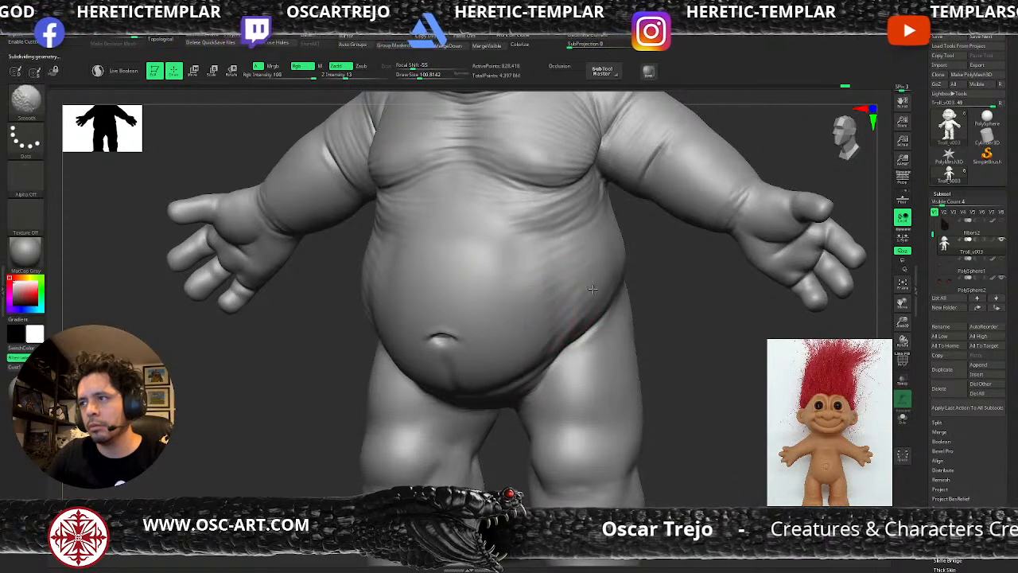
{"action": "mouse_move", "coordinate": [670, 361]}
{"action": "left_mouse_down", "text": "alt"}
{"action": "mouse_move", "coordinate": [676, 311]}
{"action": "mouse_move", "coordinate": [638, 345]}
{"action": "mouse_move", "coordinate": [620, 341]}
{"action": "left_mouse_up", "text": "alt"}
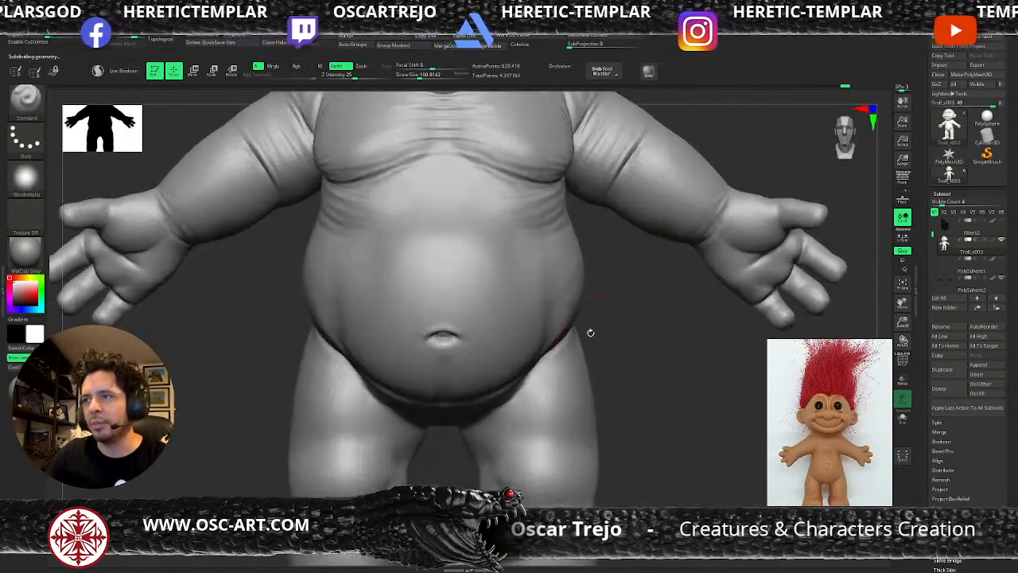
- Sculpt horizontal wrinkles across the upper belly just below the chest with the Standard brush, working one subdivision level lower
{"action": "key", "text": "s"}
{"action": "key", "text": "s"}
{"action": "left_click_drag", "start_coordinate": [461, 209], "coordinate": [449, 210]}
{"action": "right_click_drag", "start_coordinate": [545, 227], "coordinate": [561, 271]}
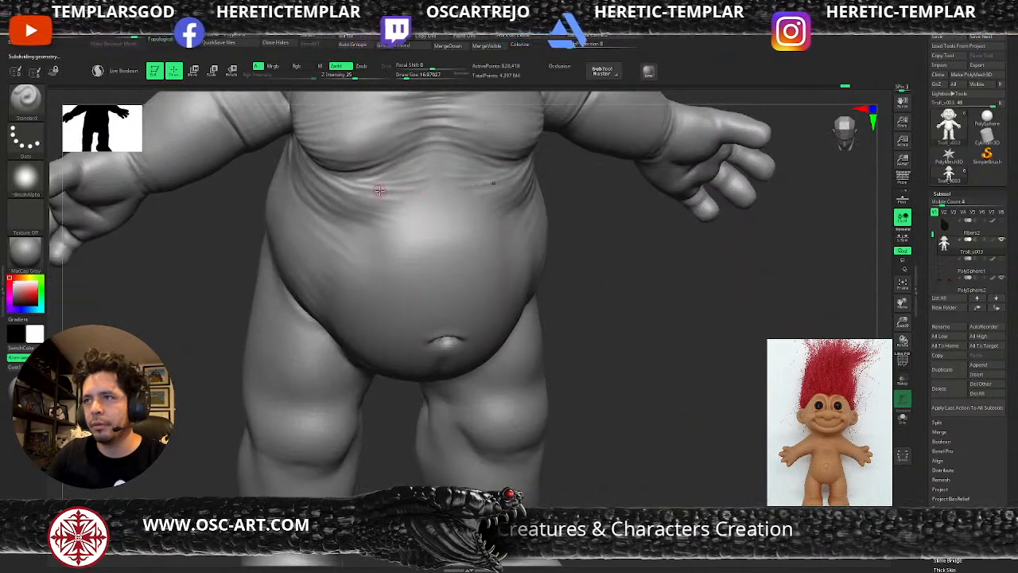
{"action": "key", "text": "ctrl+z"}
{"action": "key", "text": "shift+d"}
{"action": "key", "text": "s"}
{"action": "left_click_drag", "start_coordinate": [411, 182], "coordinate": [479, 175]}
{"action": "key", "text": "s"}
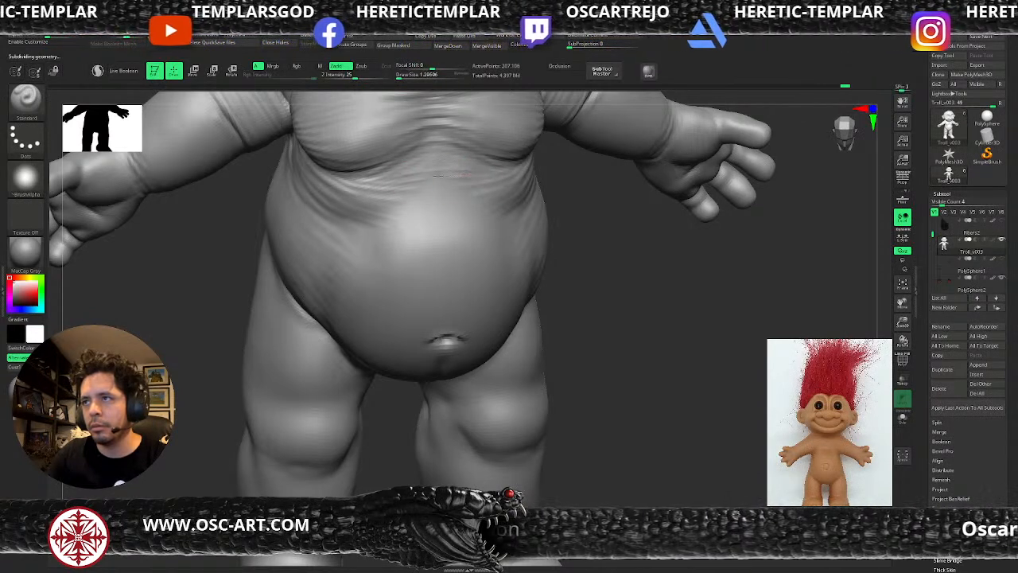
{"action": "key", "text": "s"}
{"action": "left_click", "coordinate": [440, 178]}
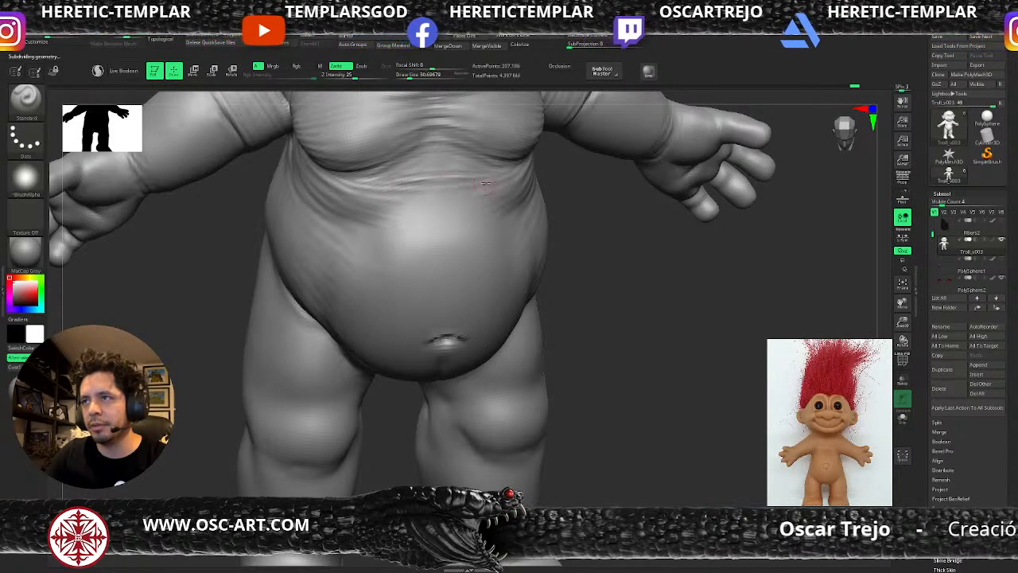
{"action": "key", "text": "s"}
{"action": "left_click", "coordinate": [409, 170]}
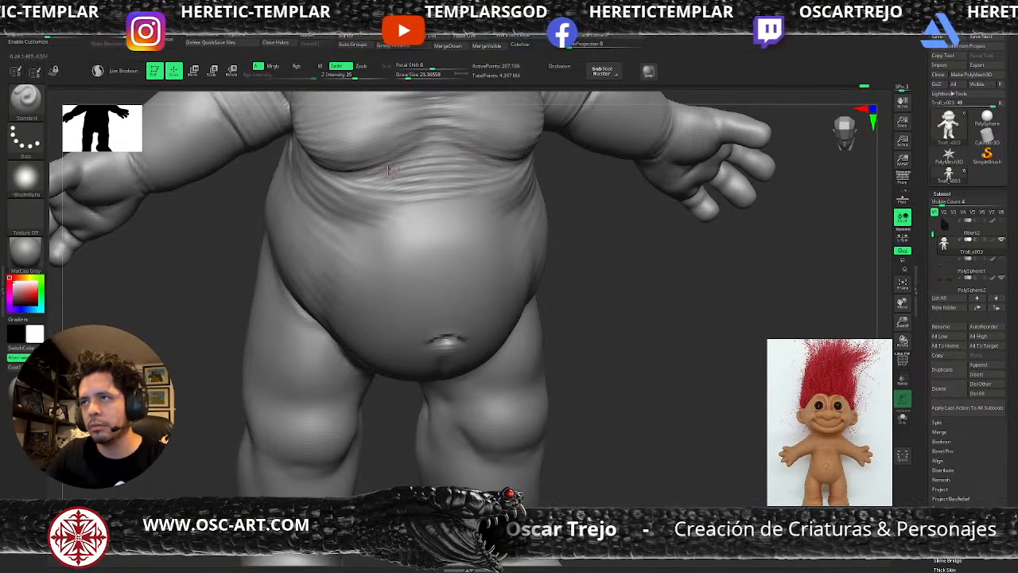
- Deepen the upper belly wrinkles with DamStandard and soften them with smoothing at a higher subdivision level
{"action": "key", "text": "b"}
{"action": "key", "text": "d"}
{"action": "key", "text": "s"}
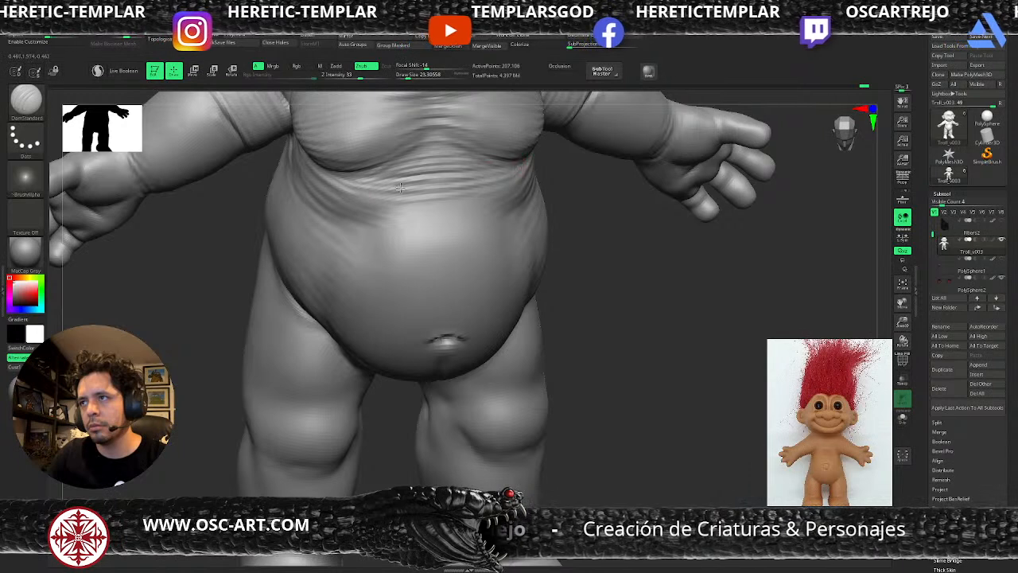
{"action": "mouse_move", "coordinate": [575, 310]}
{"action": "left_mouse_down", "text": "alt"}
{"action": "mouse_move", "coordinate": [568, 254]}
{"action": "mouse_move", "coordinate": [609, 318]}
{"action": "left_mouse_up", "text": "alt"}
{"action": "left_click_drag", "start_coordinate": [438, 167], "coordinate": [397, 161], "text": "shift"}
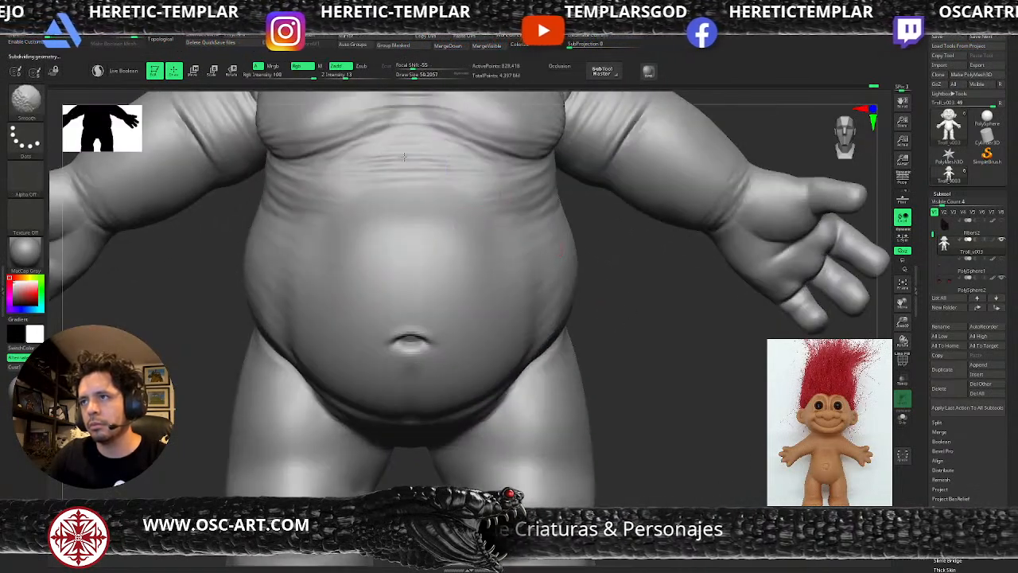
- Turn on Occlusion to check the troll's head and face at lower subdivision levels, and turn it off again
{"action": "left_click", "coordinate": [555, 68]}
{"action": "left_click_drag", "start_coordinate": [648, 320], "coordinate": [621, 366], "text": "alt"}
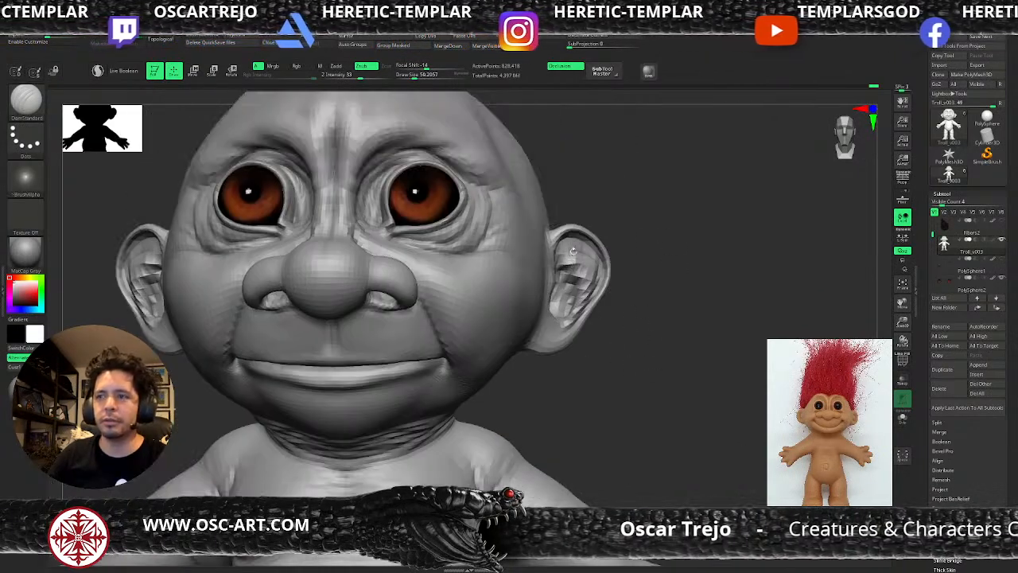
{"action": "key", "text": "shift+d"}
{"action": "key", "text": "shift+d"}
{"action": "left_click", "coordinate": [578, 73]}
- Sculpt extra skin folds under the chin where it meets the neck with the Standard, ClayBuildup and DamStandard brushes
{"action": "left_click_drag", "start_coordinate": [672, 271], "coordinate": [368, 296]}
{"action": "key", "text": "b"}
{"action": "key", "text": "s"}
{"action": "key", "text": "t"}
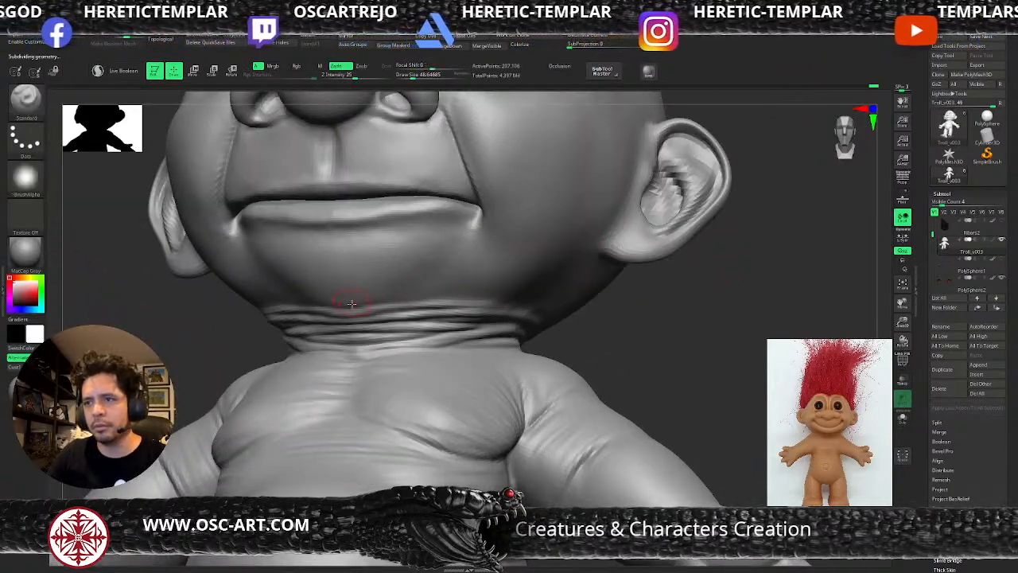
{"action": "key", "text": "b"}
{"action": "key", "text": "c"}
{"action": "key", "text": "b"}
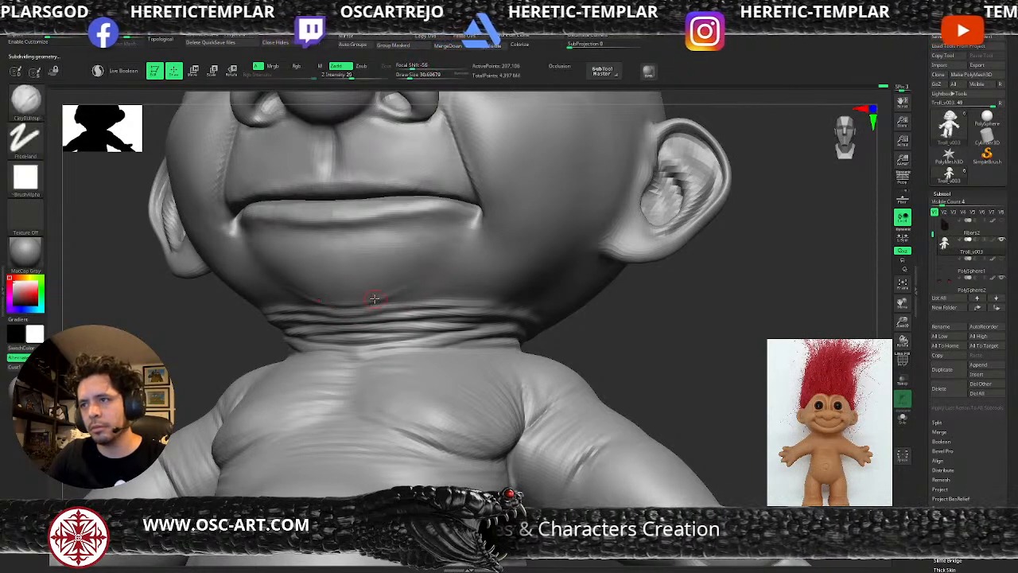
{"action": "key", "text": "shift+d"}
{"action": "key", "text": "b"}
{"action": "key", "text": "d"}
{"action": "key", "text": "s"}
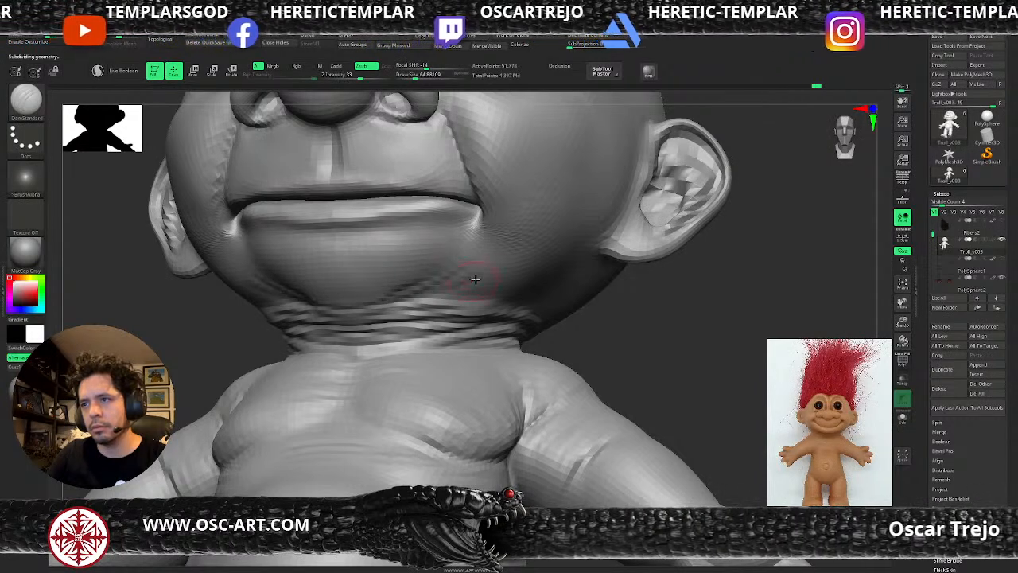
- Adjust the shape of the ears with the Move brush and review the whole troll from the front
{"action": "key", "text": "b"}
{"action": "key", "text": "m"}
{"action": "key", "text": "v"}
{"action": "key", "text": "d"}
{"action": "mouse_move", "coordinate": [584, 330]}
{"action": "left_mouse_down", "text": "alt"}
{"action": "mouse_move", "coordinate": [548, 295]}
{"action": "mouse_move", "coordinate": [588, 315]}
{"action": "mouse_move", "coordinate": [471, 282]}
{"action": "mouse_move", "coordinate": [490, 296]}
{"action": "left_mouse_up", "text": "alt"}
{"action": "mouse_move", "coordinate": [620, 327]}
{"action": "left_mouse_down", "text": "alt"}
{"action": "mouse_move", "coordinate": [600, 294]}
{"action": "mouse_move", "coordinate": [618, 252]}
{"action": "mouse_move", "coordinate": [617, 382]}
{"action": "left_mouse_up", "text": "alt"}
{"action": "key", "text": "s"}
{"action": "left_click_drag", "start_coordinate": [584, 216], "coordinate": [576, 216]}
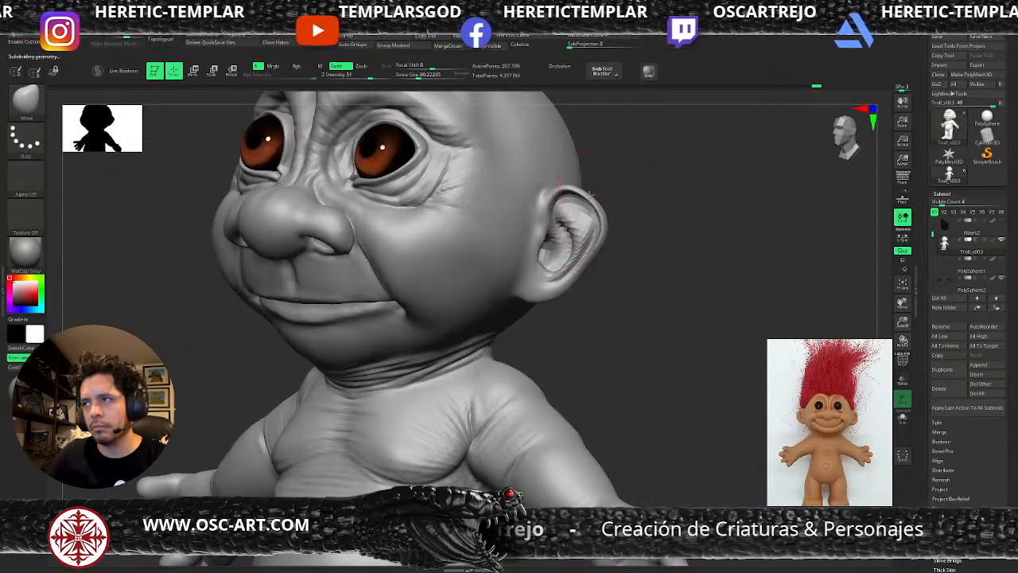
{"action": "left_click_drag", "start_coordinate": [647, 204], "coordinate": [638, 229], "text": "alt"}
{"action": "mouse_move", "coordinate": [655, 275]}
{"action": "left_mouse_down", "text": "alt"}
{"action": "mouse_move", "coordinate": [660, 289]}
{"action": "mouse_move", "coordinate": [662, 263]}
{"action": "left_mouse_up", "text": "alt"}
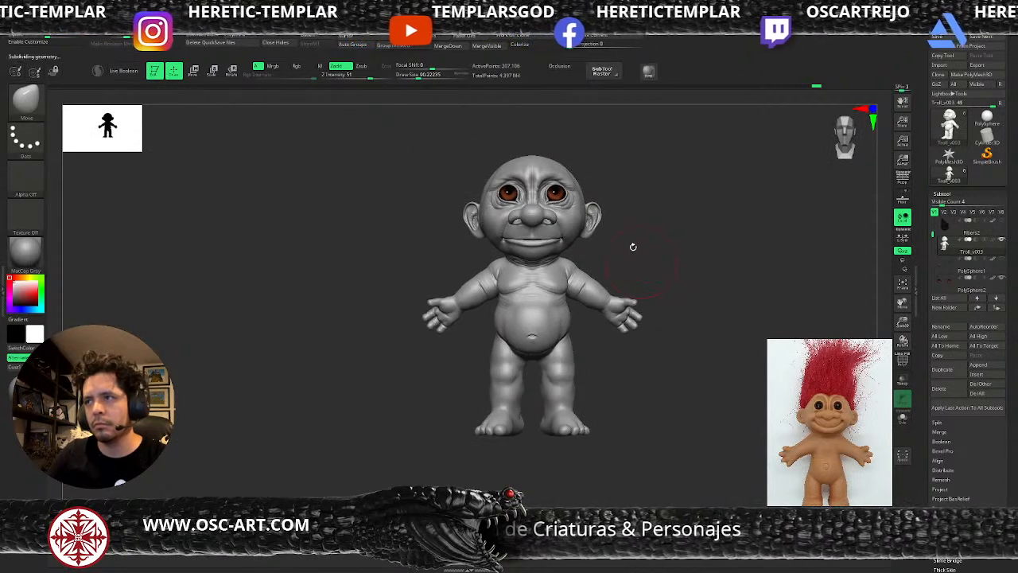
{"action": "left_click_drag", "start_coordinate": [634, 229], "coordinate": [636, 284], "text": "alt"}
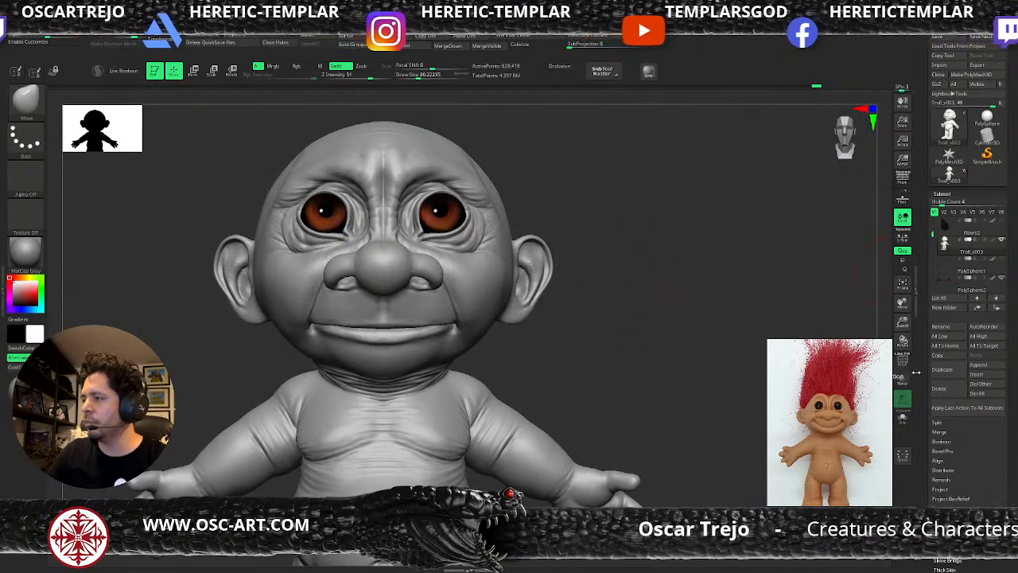
- Stop recording the wrinkles layer and toggle the wrinkles and Serious layers off and on to compare the sculpt
{"action": "left_click_drag", "start_coordinate": [927, 493], "coordinate": [927, 105]}
{"action": "key", "text": "d"}
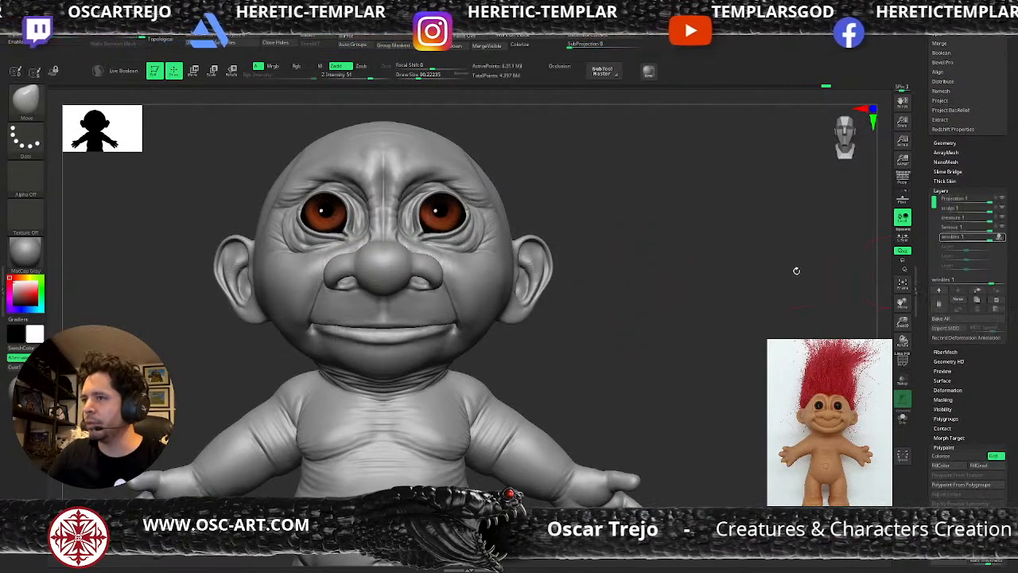
{"action": "left_click", "coordinate": [1000, 238]}
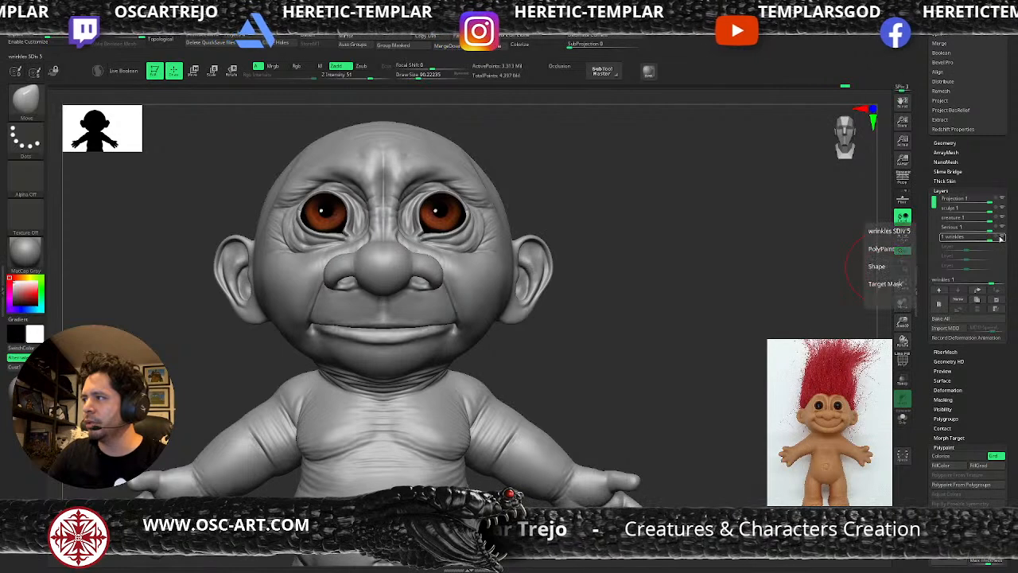
{"action": "left_click", "coordinate": [1003, 238]}
{"action": "left_click", "coordinate": [1002, 228]}
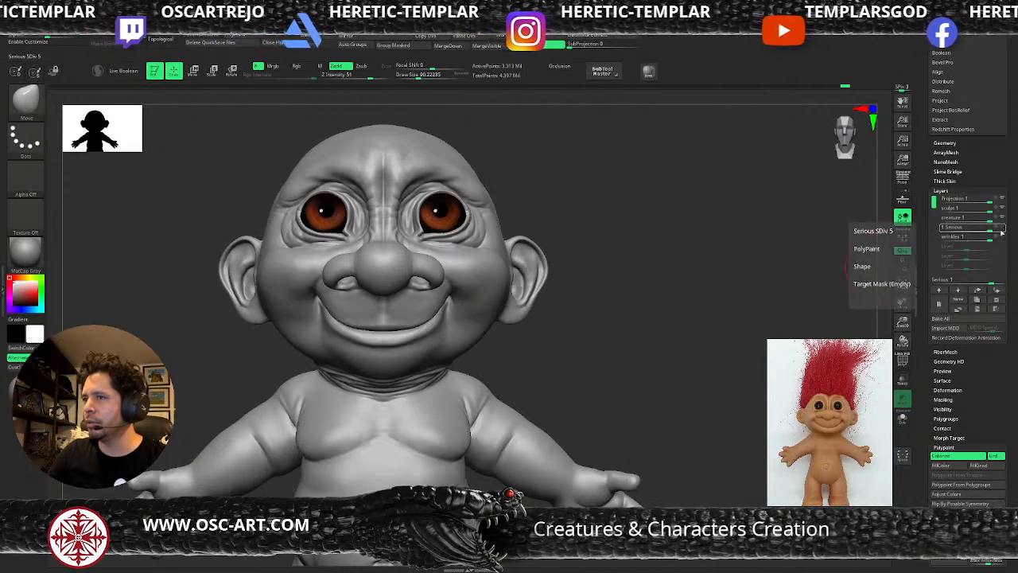
{"action": "left_click", "coordinate": [1001, 227]}
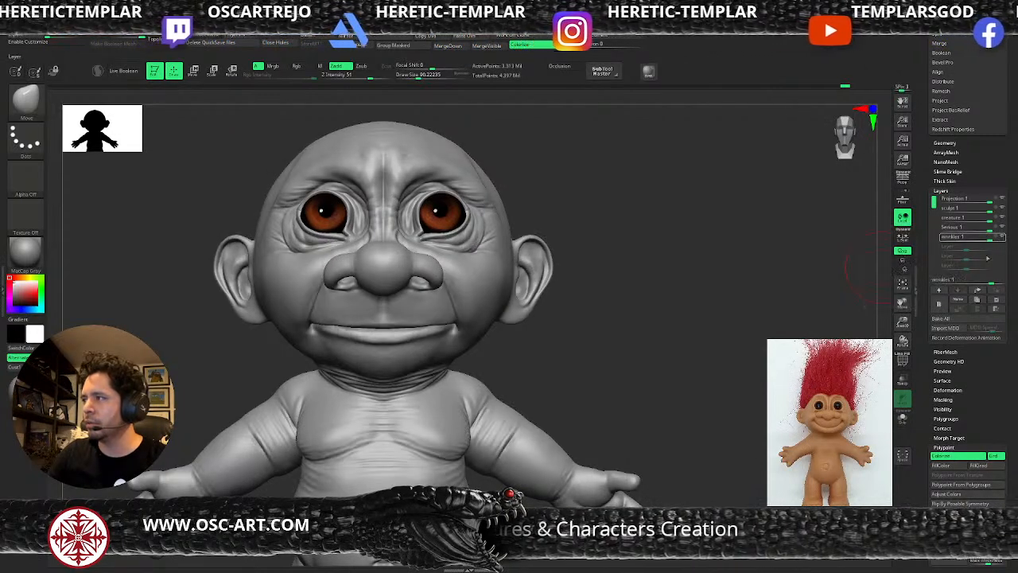
- Create a new sculpting layer and name it ear
{"action": "left_click", "coordinate": [939, 300]}
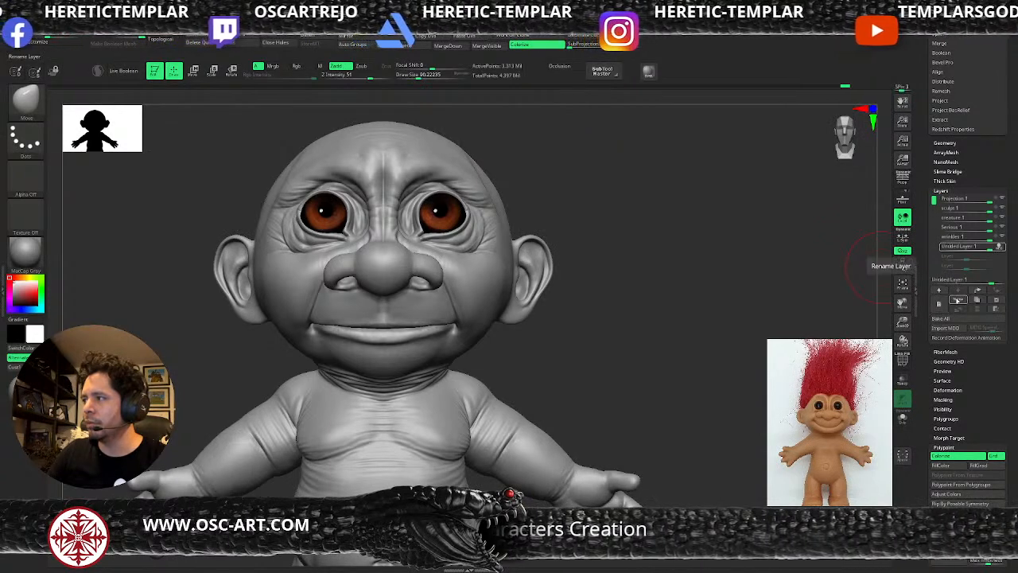
{"action": "left_click", "coordinate": [958, 300]}
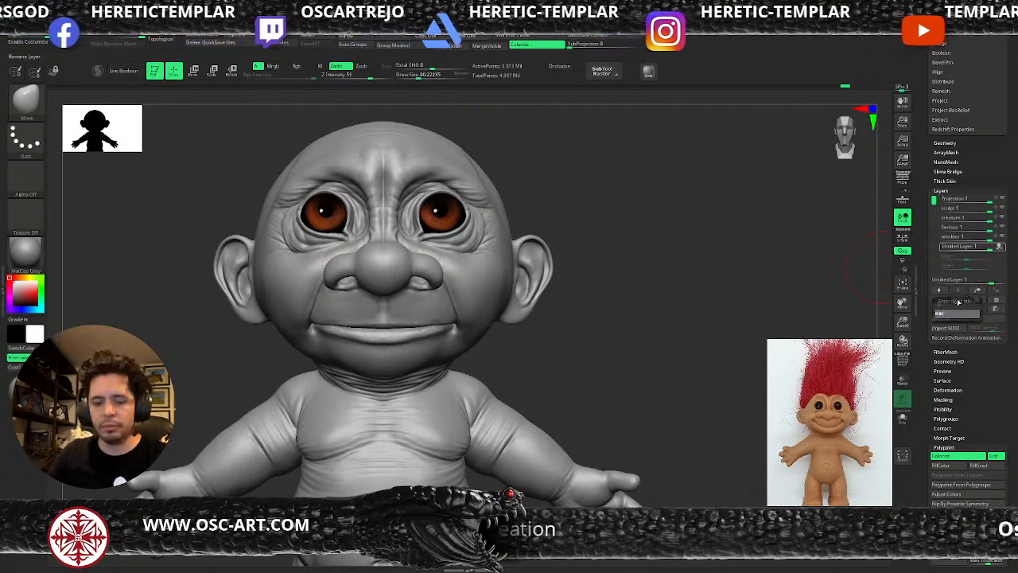
{"action": "key", "text": "Return"}
- Carve a diagonal crease across the earlobe with the DamStandard brush
{"action": "left_click_drag", "start_coordinate": [594, 349], "coordinate": [626, 280], "text": "alt"}
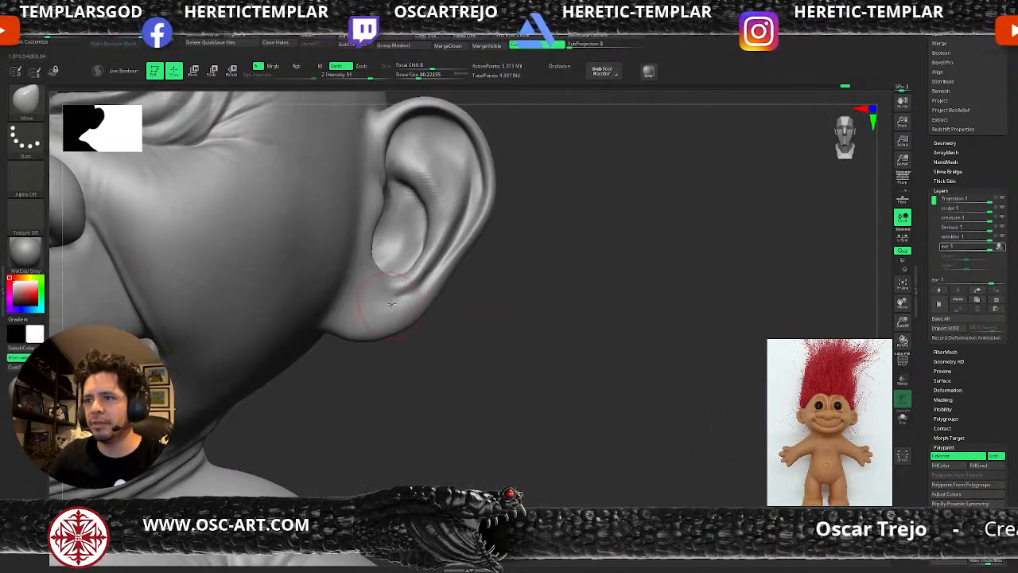
{"action": "key", "text": "b"}
{"action": "key", "text": "d"}
{"action": "key", "text": "s"}
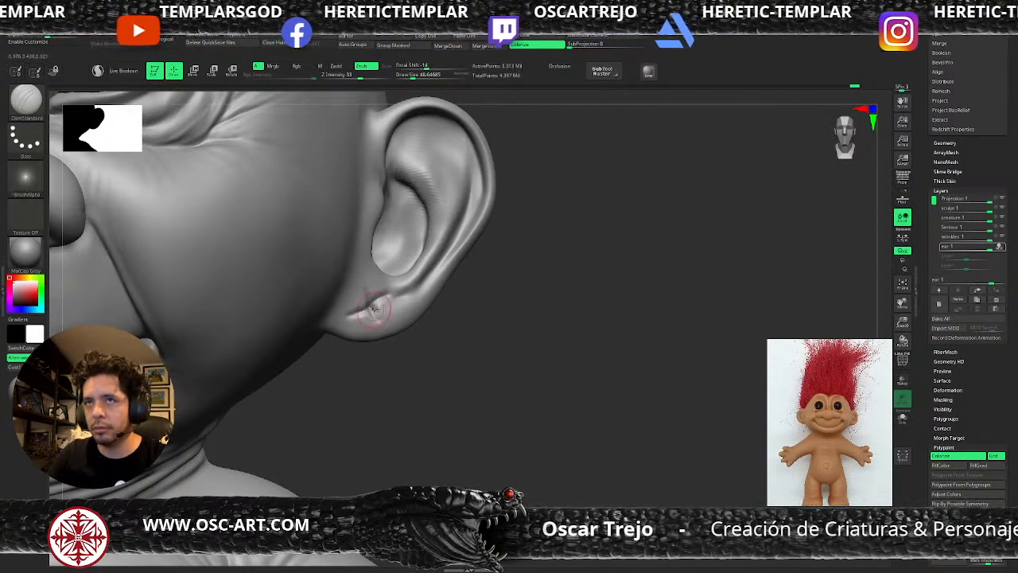
- Build up the skin around the earlobe crease with ClayBuildup at a lower subdivision level
{"action": "key", "text": "shift+d"}
{"action": "key", "text": "s"}
{"action": "left_click", "coordinate": [372, 307]}
{"action": "key", "text": "b"}
{"action": "key", "text": "c"}
{"action": "key", "text": "b"}
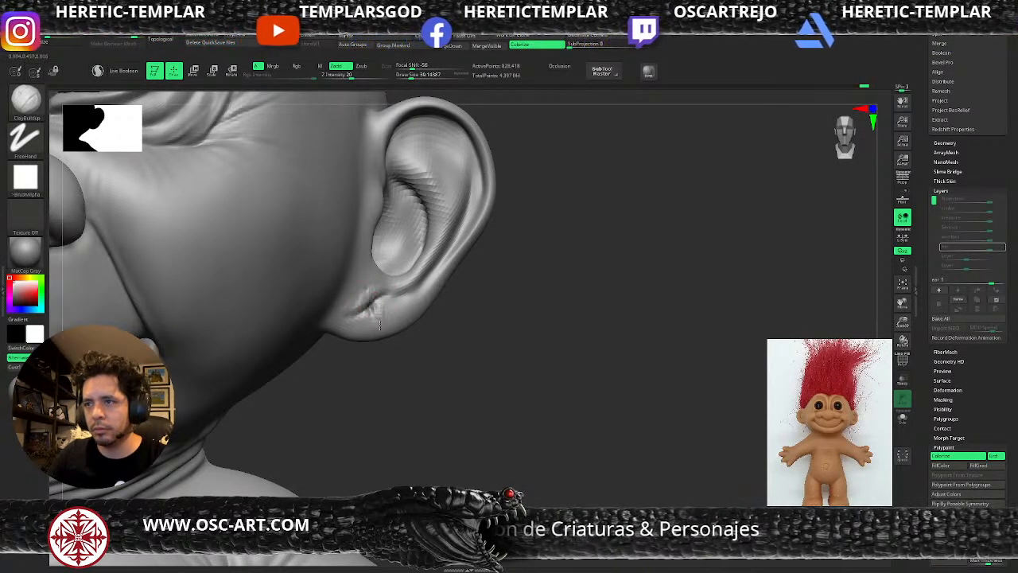
- Refine the earlobe crease with DamStandard at the highest subdivision level
{"action": "key", "text": "b"}
{"action": "key", "text": "d"}
{"action": "key", "text": "s"}
{"action": "key", "text": "d"}
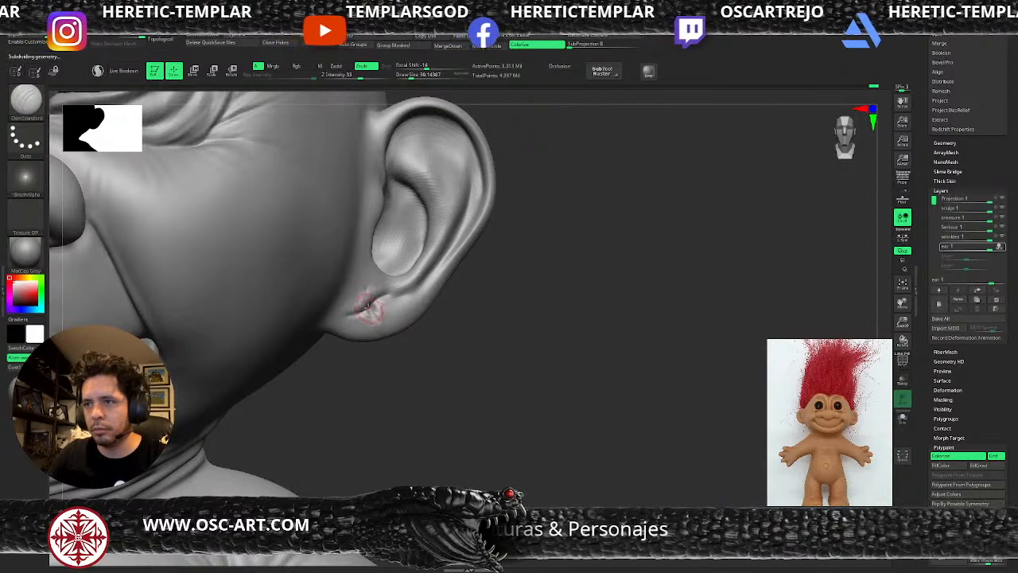
{"action": "left_click_drag", "start_coordinate": [383, 298], "coordinate": [369, 311]}
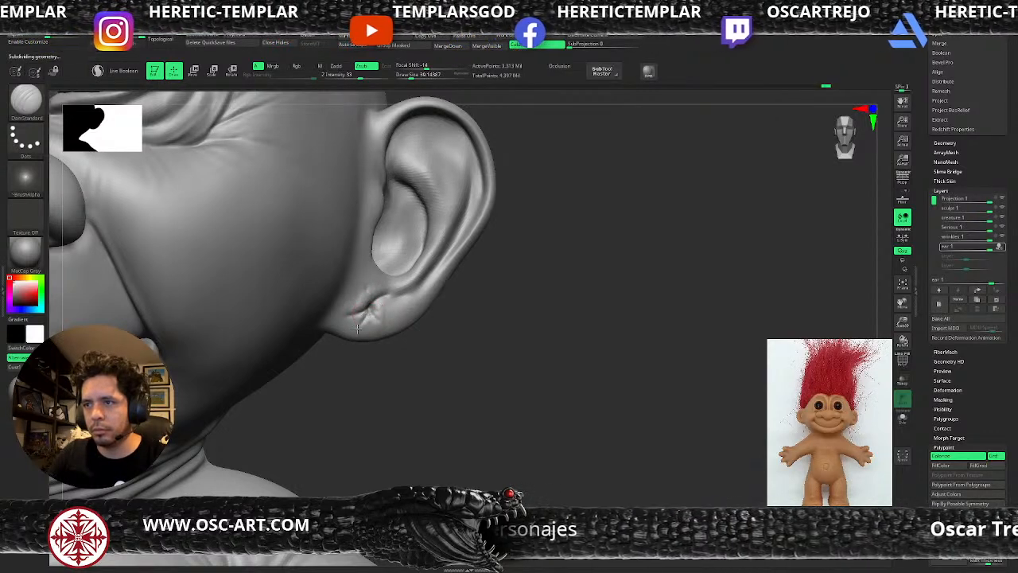
- Refine the earlobe crease with DamStandard and smooth the skin around it
{"action": "key", "text": "shift"}
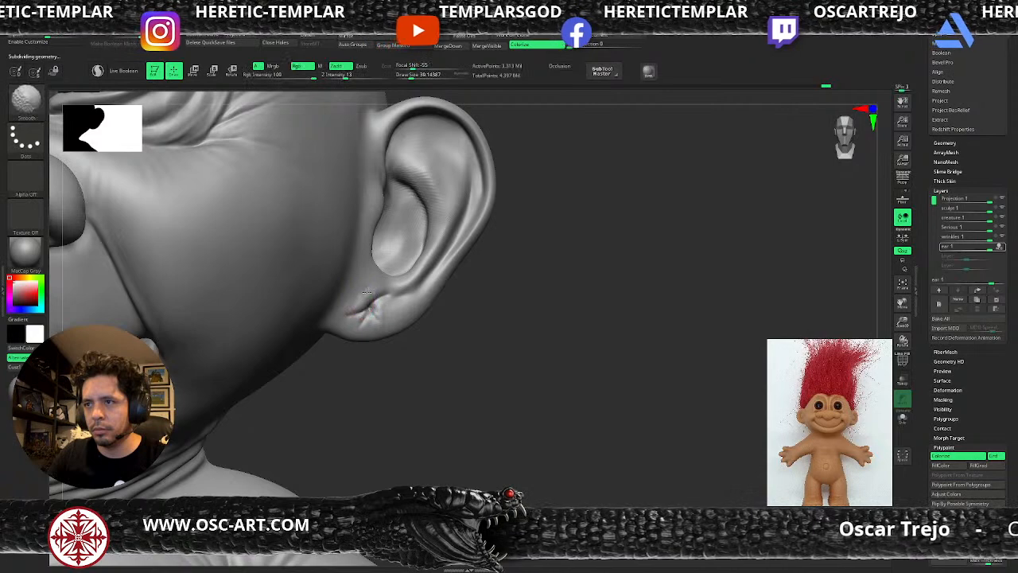
{"action": "mouse_move", "coordinate": [466, 334]}
{"action": "left_mouse_down", "text": "alt"}
{"action": "mouse_move", "coordinate": [466, 274]}
{"action": "mouse_move", "coordinate": [467, 288]}
{"action": "mouse_move", "coordinate": [564, 323]}
{"action": "left_mouse_up", "text": "alt"}
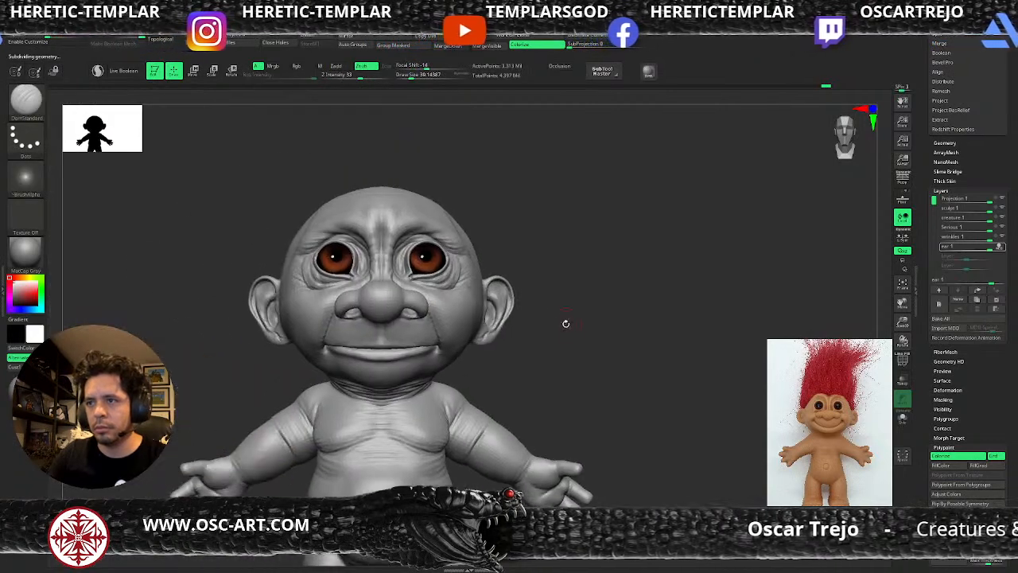
{"action": "left_click_drag", "start_coordinate": [586, 284], "coordinate": [669, 447], "text": "alt"}
{"action": "left_click_drag", "start_coordinate": [493, 343], "coordinate": [480, 360]}
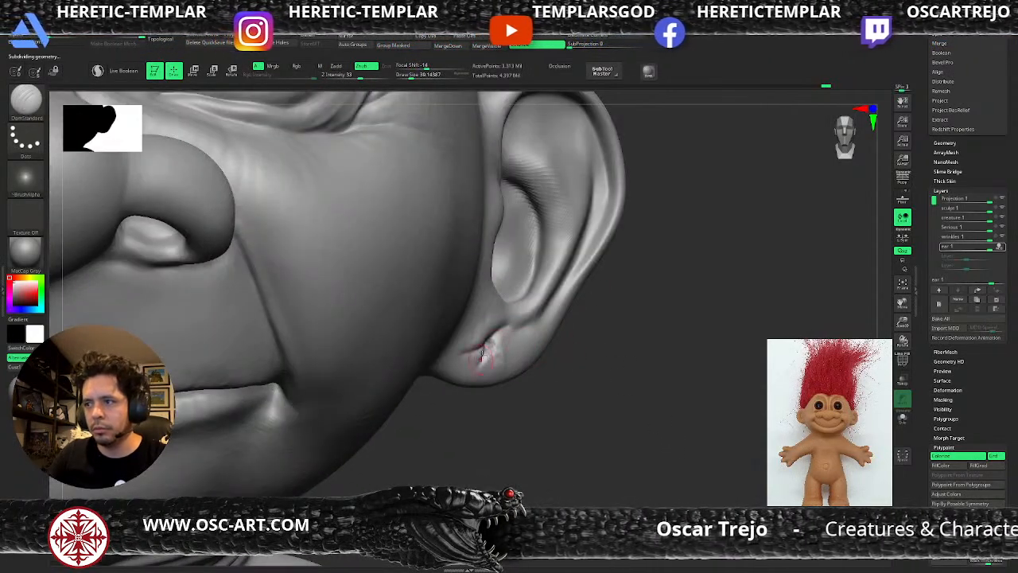
{"action": "key", "text": "shift"}
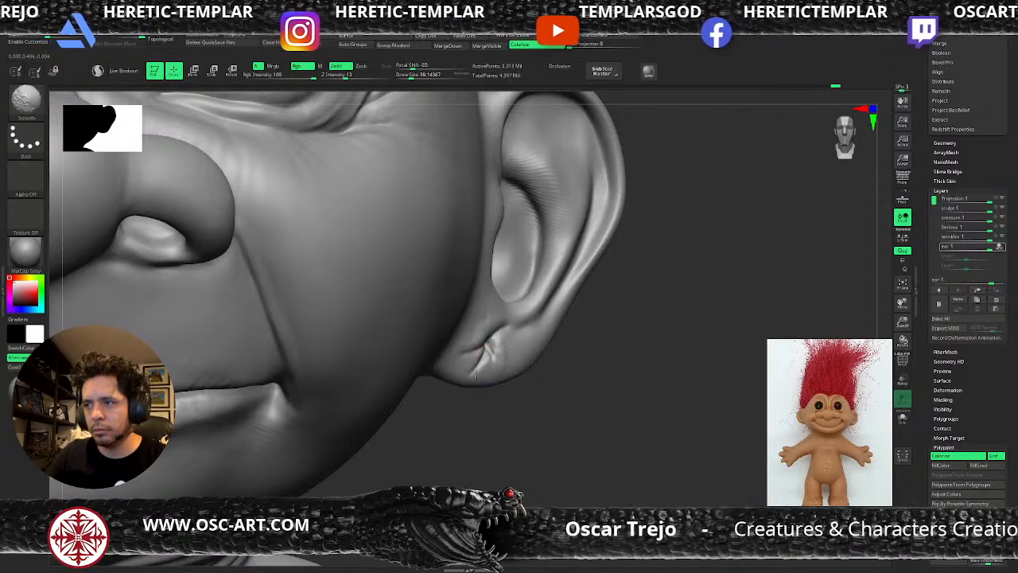
{"action": "left_click_drag", "start_coordinate": [467, 370], "coordinate": [478, 352], "text": "shift"}
{"action": "key", "text": "shift"}
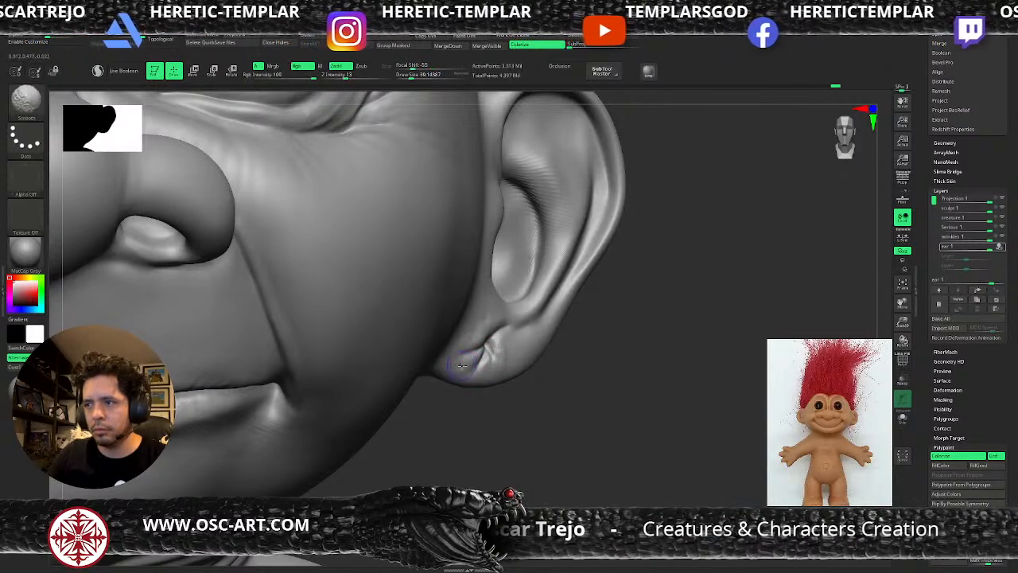
{"action": "mouse_move", "coordinate": [541, 364]}
{"action": "left_mouse_down", "text": "alt"}
{"action": "mouse_move", "coordinate": [540, 348]}
{"action": "mouse_move", "coordinate": [587, 312]}
{"action": "left_mouse_up", "text": "alt"}
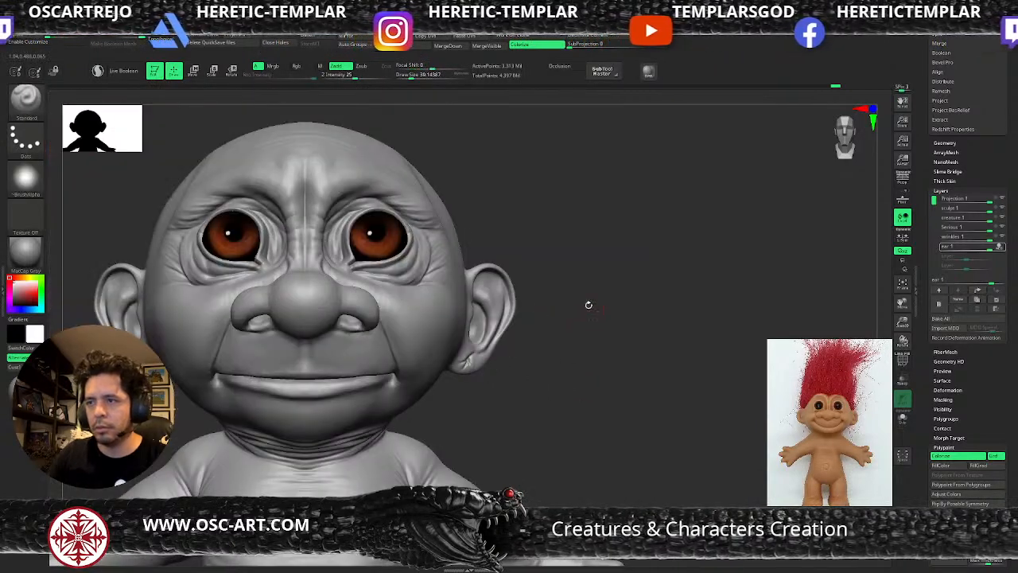
- Select the hair subtool and insert a capsule at the earlobe with the IMM Primitives brush
{"action": "scroll", "coordinate": [946, 316], "scroll_direction": "up", "scroll_amount": 5}
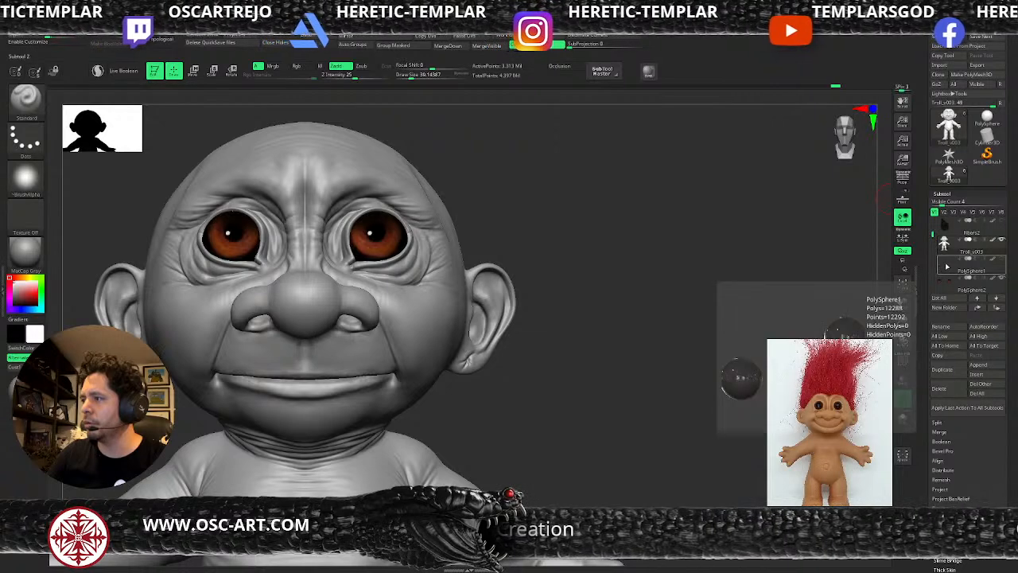
{"action": "left_click_drag", "start_coordinate": [932, 232], "coordinate": [932, 264]}
{"action": "left_click", "coordinate": [943, 248]}
{"action": "key", "text": "f"}
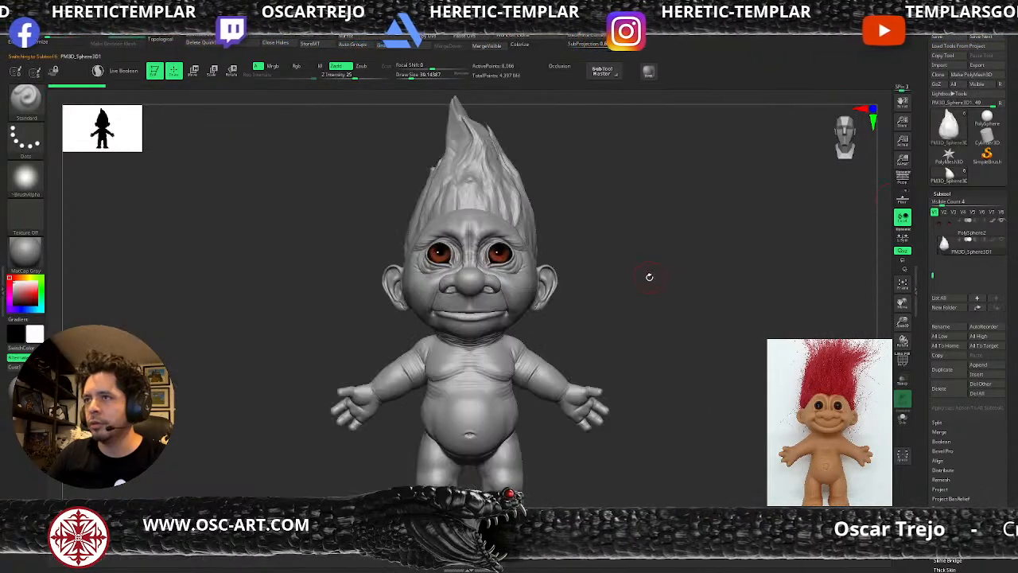
{"action": "mouse_move", "coordinate": [658, 253]}
{"action": "left_mouse_down", "text": "alt"}
{"action": "mouse_move", "coordinate": [618, 247]}
{"action": "mouse_move", "coordinate": [552, 207]}
{"action": "left_mouse_up", "text": "alt"}
{"action": "key", "text": "b"}
{"action": "key", "text": "i"}
{"action": "key", "text": "p"}
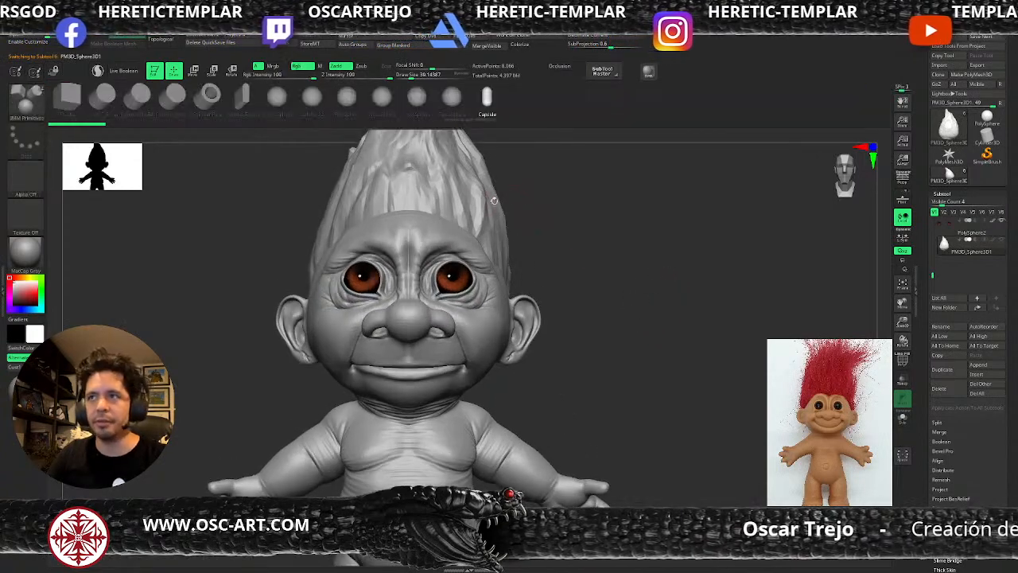
{"action": "left_click_drag", "start_coordinate": [644, 320], "coordinate": [573, 208], "text": "alt"}
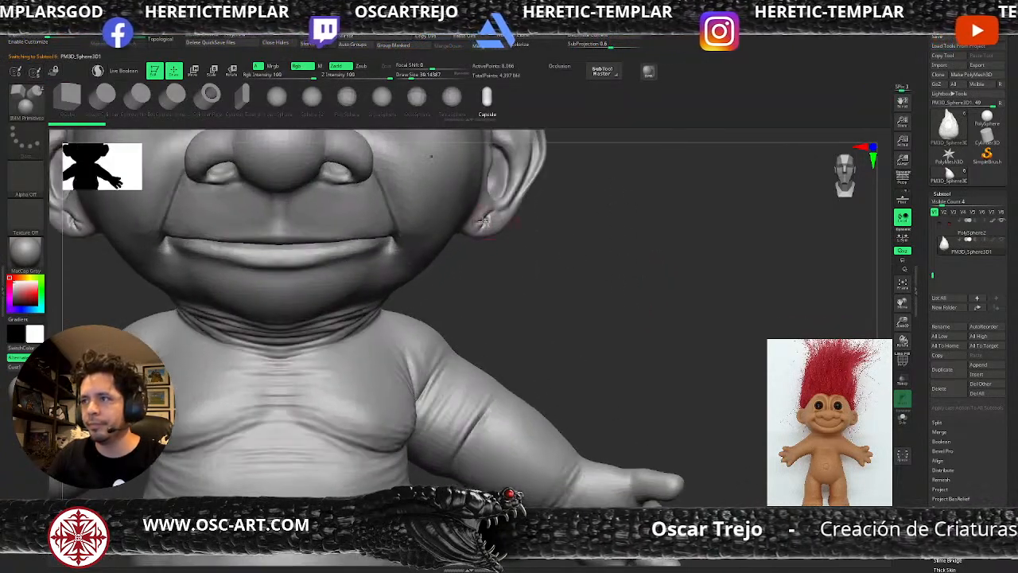
{"action": "left_click_drag", "start_coordinate": [489, 234], "coordinate": [491, 239]}
{"action": "left_click_drag", "start_coordinate": [612, 242], "coordinate": [511, 243]}
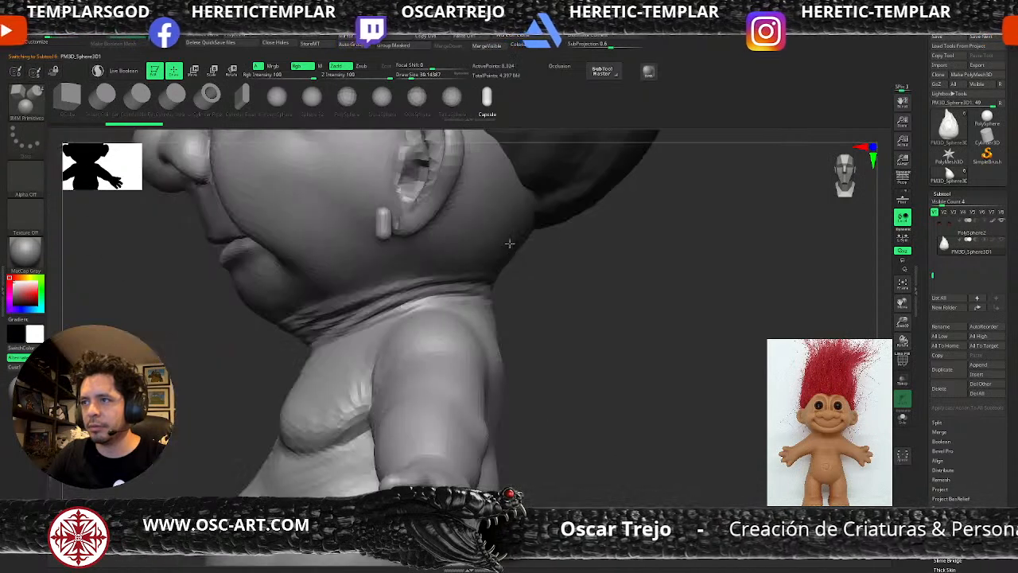
- Move, rotate and scale the capsule so it passes diagonally through the earlobe as a piercing
{"action": "key", "text": "w"}
{"action": "left_click", "coordinate": [385, 160]}
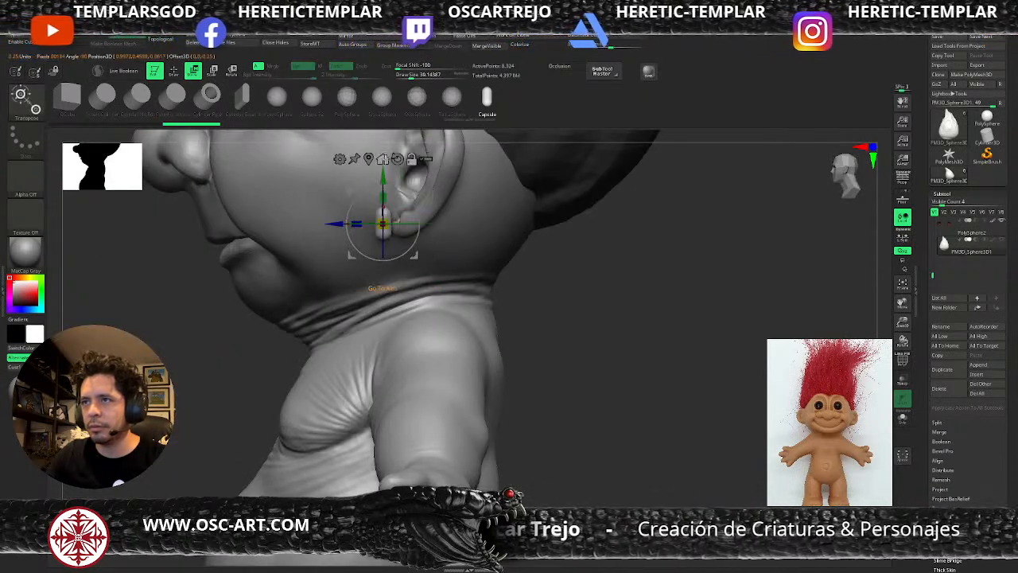
{"action": "left_click_drag", "start_coordinate": [383, 198], "coordinate": [379, 274]}
{"action": "left_click_drag", "start_coordinate": [414, 194], "coordinate": [435, 189]}
{"action": "left_click_drag", "start_coordinate": [595, 248], "coordinate": [477, 228], "text": "shift"}
{"action": "mouse_move", "coordinate": [426, 200]}
{"action": "left_mouse_down"}
{"action": "mouse_move", "coordinate": [439, 208]}
{"action": "mouse_move", "coordinate": [437, 226]}
{"action": "mouse_move", "coordinate": [395, 223]}
{"action": "left_mouse_up"}
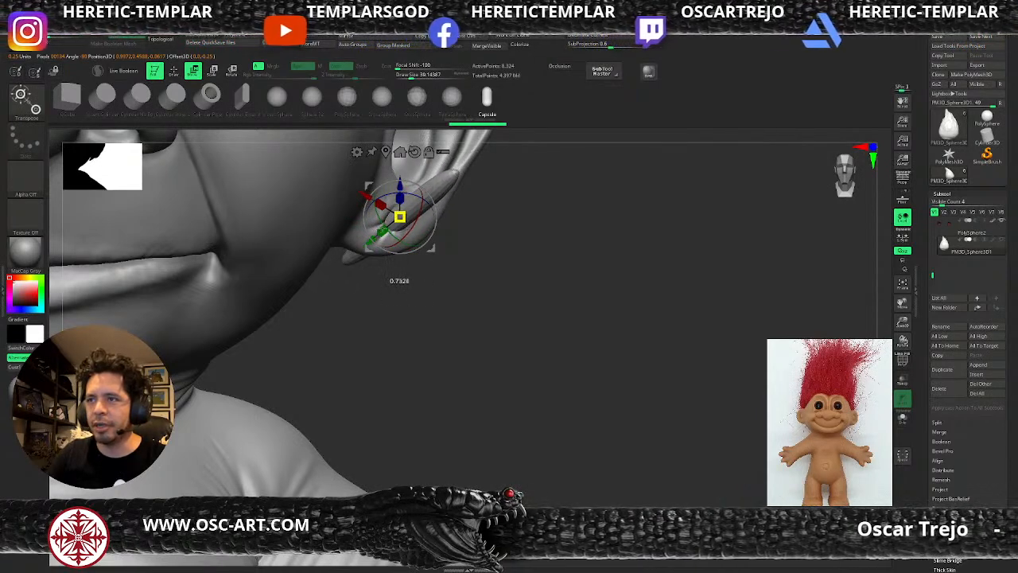
{"action": "key", "text": "q"}
{"action": "left_click_drag", "start_coordinate": [512, 223], "coordinate": [398, 149], "text": "alt"}
{"action": "left_click_drag", "start_coordinate": [521, 177], "coordinate": [557, 275], "text": "alt"}
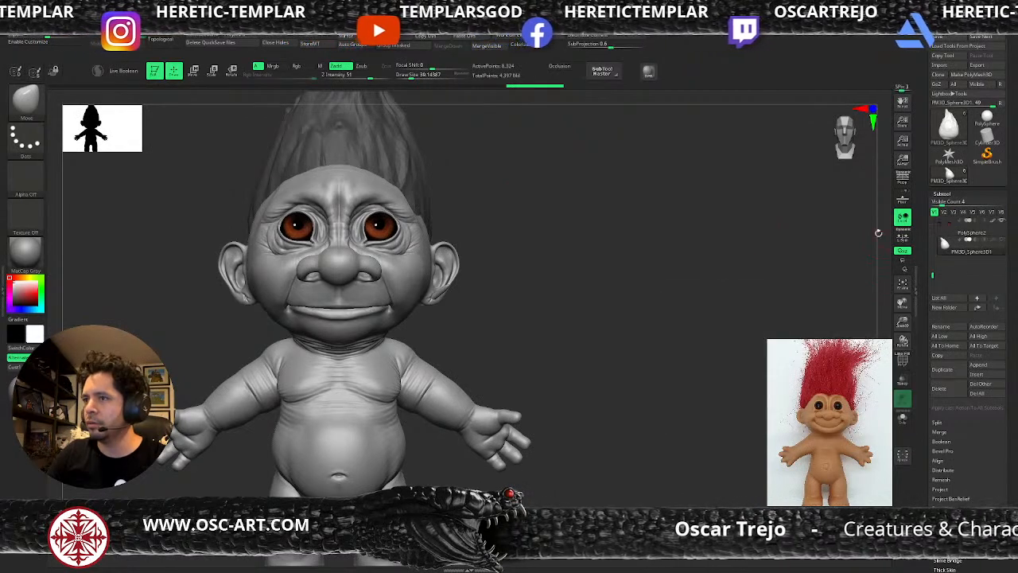
- Isolate the capsule, split it from the hair into its own subtool, and reselect the troll body with the polyframe off
{"action": "key", "text": "ctrl+shift"}
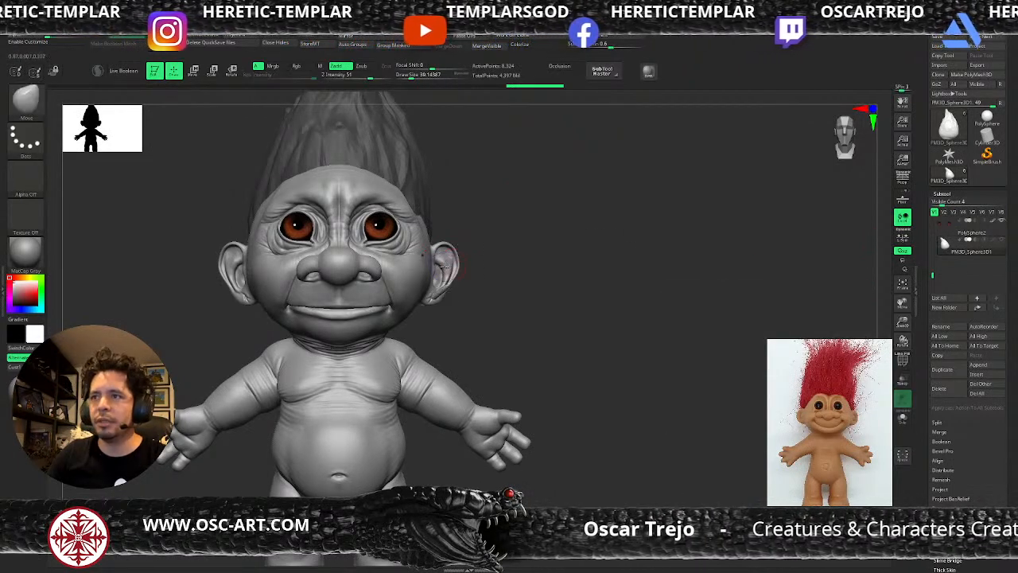
{"action": "key", "text": "shift+f"}
{"action": "key", "text": "ctrl+shift"}
{"action": "left_click", "coordinate": [449, 286], "text": "ctrl+shift"}
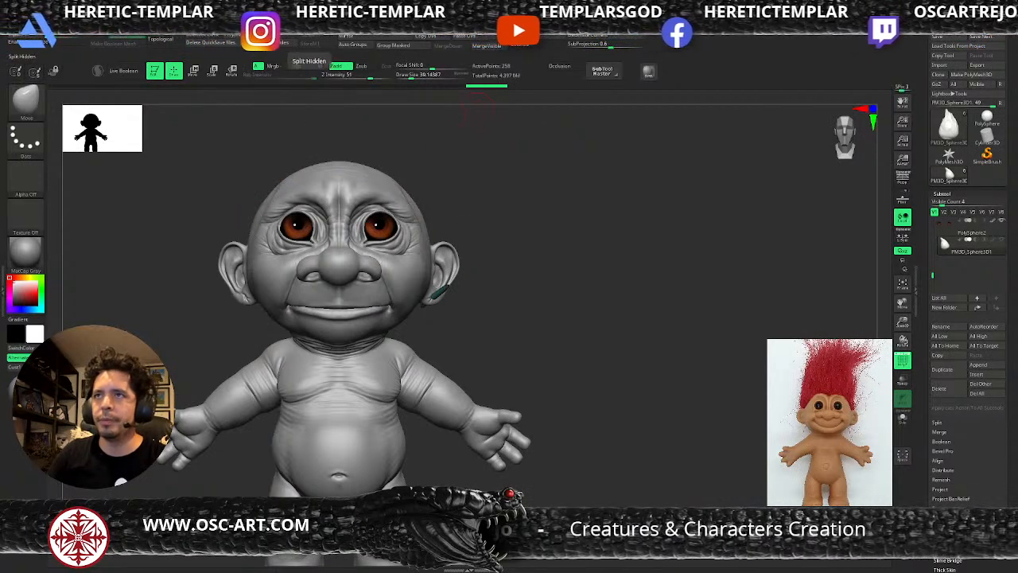
{"action": "left_click", "coordinate": [309, 64]}
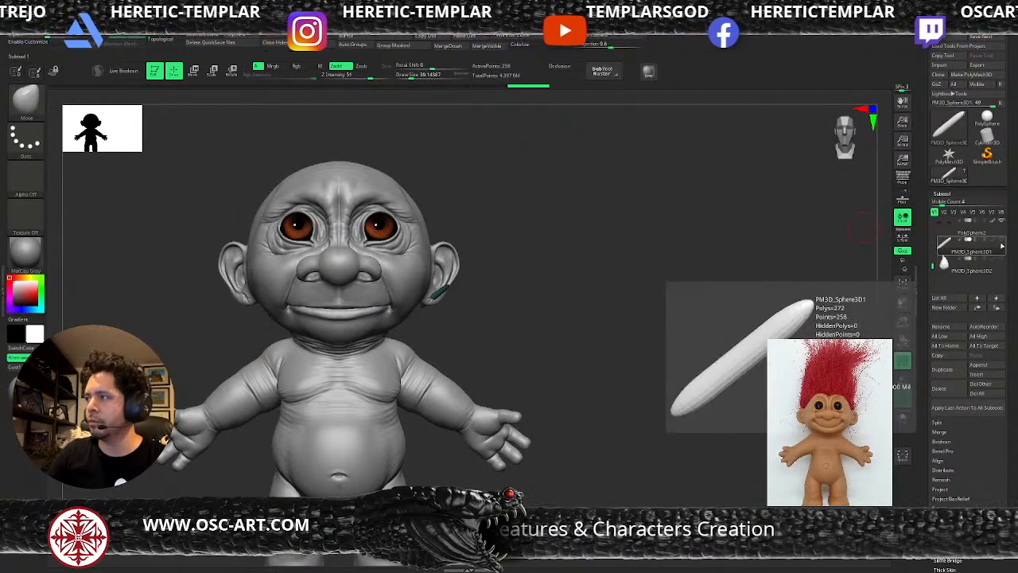
{"action": "left_click_drag", "start_coordinate": [933, 265], "coordinate": [933, 228]}
{"action": "left_click", "coordinate": [946, 245]}
{"action": "key", "text": "shift+f"}
{"action": "mouse_move", "coordinate": [590, 273]}
{"action": "left_mouse_down", "text": "alt"}
{"action": "mouse_move", "coordinate": [623, 247]}
{"action": "mouse_move", "coordinate": [604, 220]}
{"action": "mouse_move", "coordinate": [623, 259]}
{"action": "mouse_move", "coordinate": [587, 259]}
{"action": "left_mouse_up", "text": "alt"}
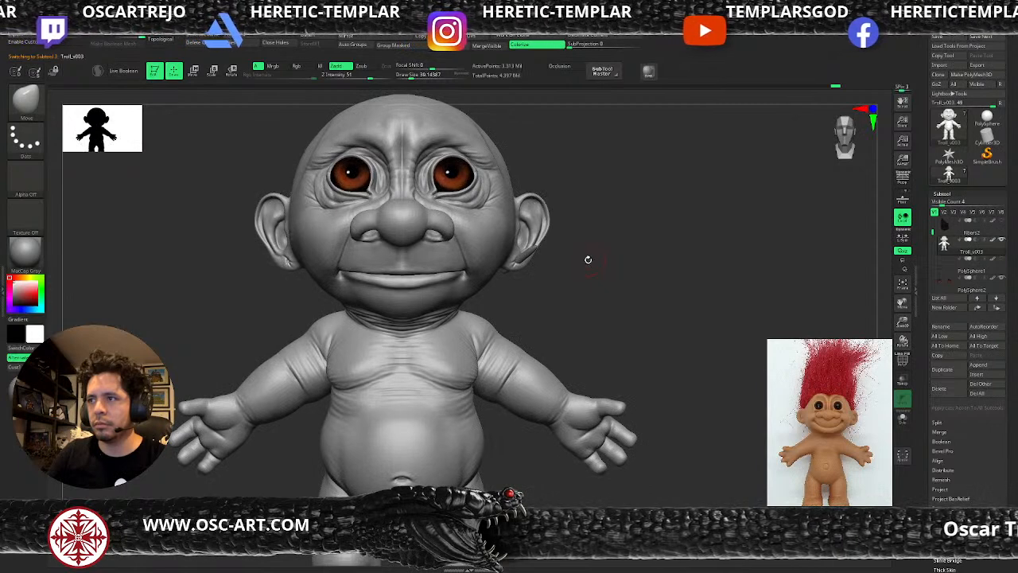
- Select the split capsule subtool and nudge its position in the earlobe
{"action": "left_click", "coordinate": [527, 255], "text": "alt"}
{"action": "key", "text": "w"}
{"action": "left_click_drag", "start_coordinate": [485, 287], "coordinate": [483, 288]}
{"action": "key", "text": "q"}
{"action": "left_click_drag", "start_coordinate": [598, 293], "coordinate": [574, 270], "text": "alt"}
{"action": "key", "text": "w"}
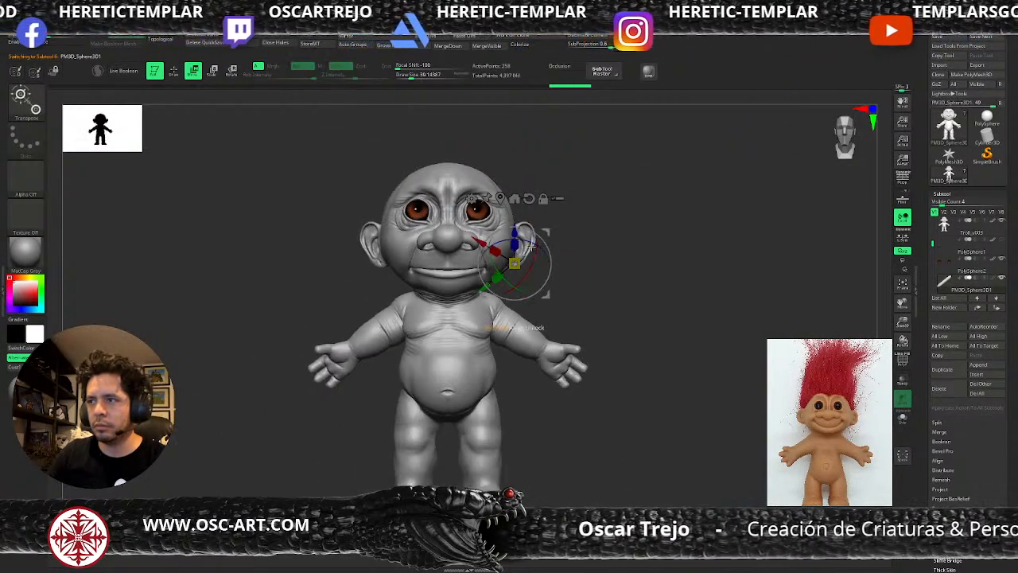
{"action": "key", "text": "q"}
{"action": "mouse_move", "coordinate": [568, 260]}
{"action": "left_mouse_down"}
{"action": "mouse_move", "coordinate": [659, 313]}
{"action": "mouse_move", "coordinate": [645, 300]}
{"action": "left_mouse_up"}
{"action": "key", "text": "v"}
{"action": "key", "text": "v"}
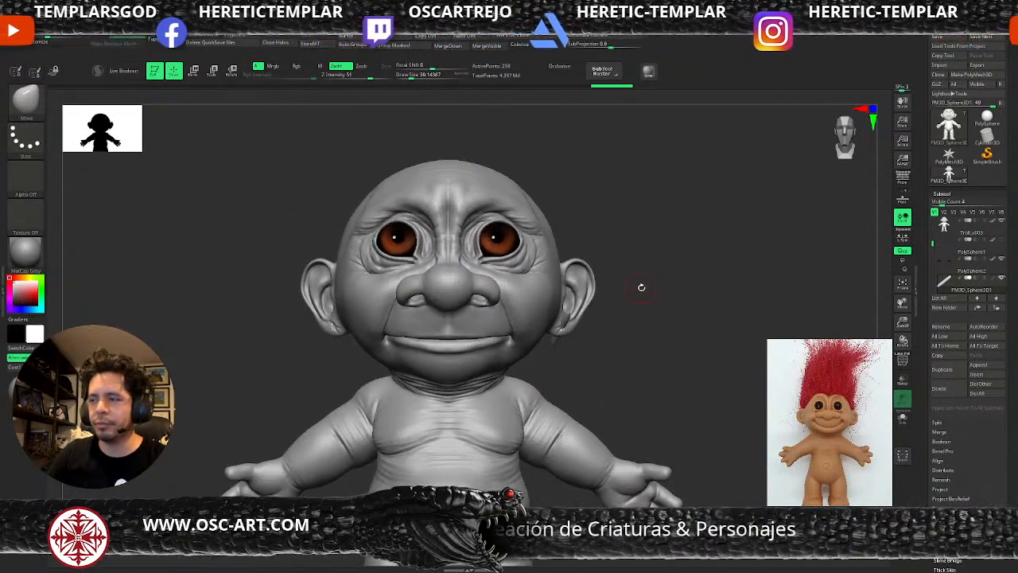
- Return to the troll body, choose the Morph brush at a draw size of about 87, and activate recording on the wrinkles layer
{"action": "left_click", "coordinate": [553, 303], "text": "alt"}
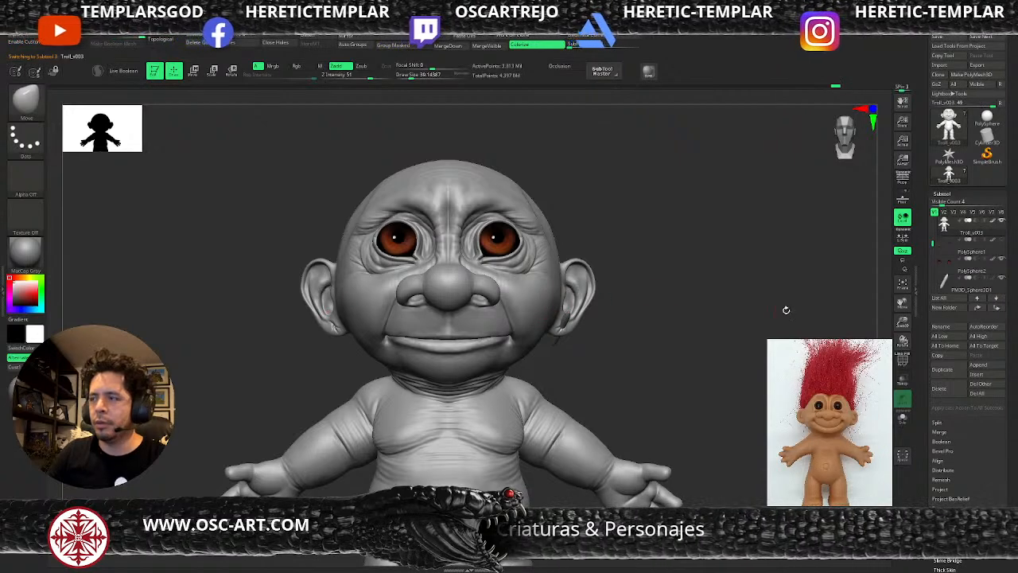
{"action": "scroll", "coordinate": [970, 302], "scroll_direction": "down", "scroll_amount": 8}
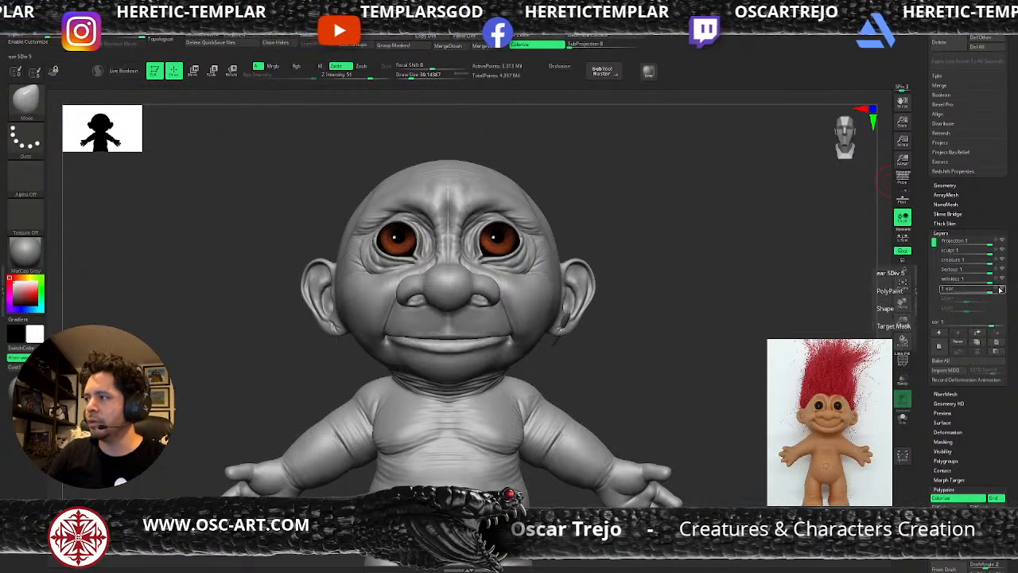
{"action": "key", "text": "b"}
{"action": "key", "text": "m"}
{"action": "key", "text": "o"}
{"action": "key", "text": "s"}
{"action": "left_click_drag", "start_coordinate": [341, 334], "coordinate": [348, 334]}
{"action": "key", "text": "s"}
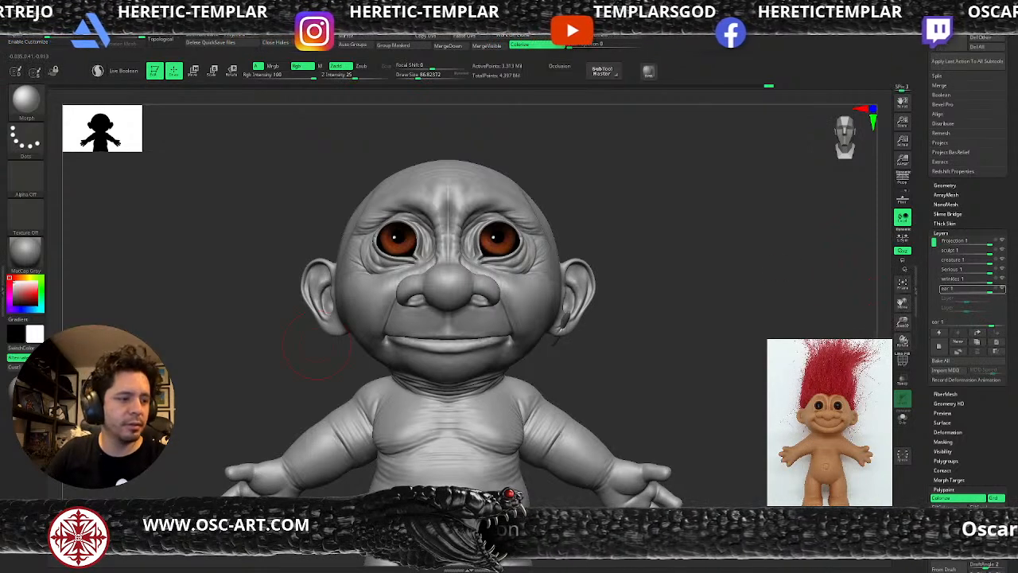
{"action": "left_click", "coordinate": [997, 280]}
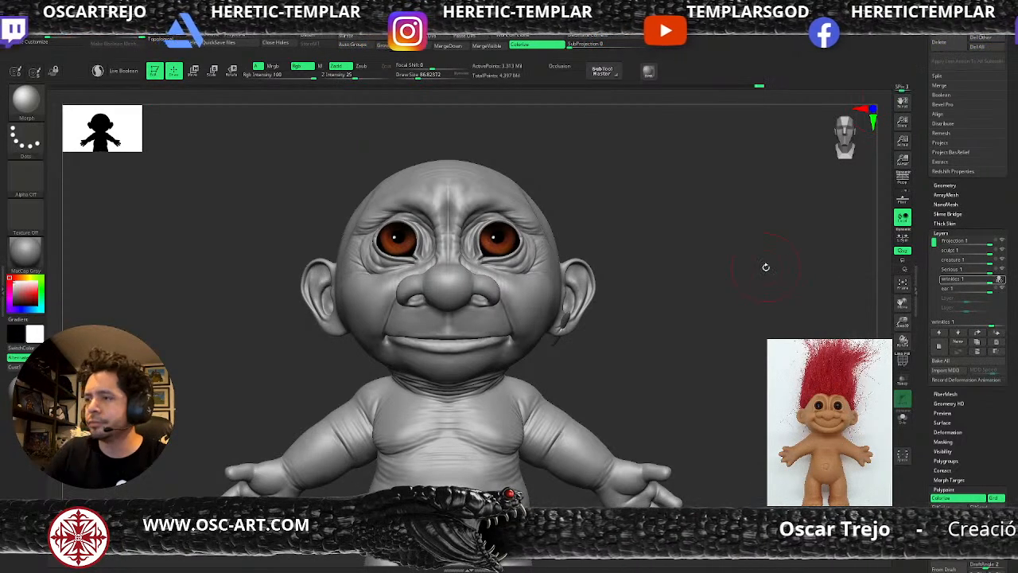
- Build up the skin beside the mouth corners with the Standard brush at draw size 25 on a lower subdivision level, and smooth it
{"action": "left_click_drag", "start_coordinate": [653, 390], "coordinate": [602, 262], "text": "alt"}
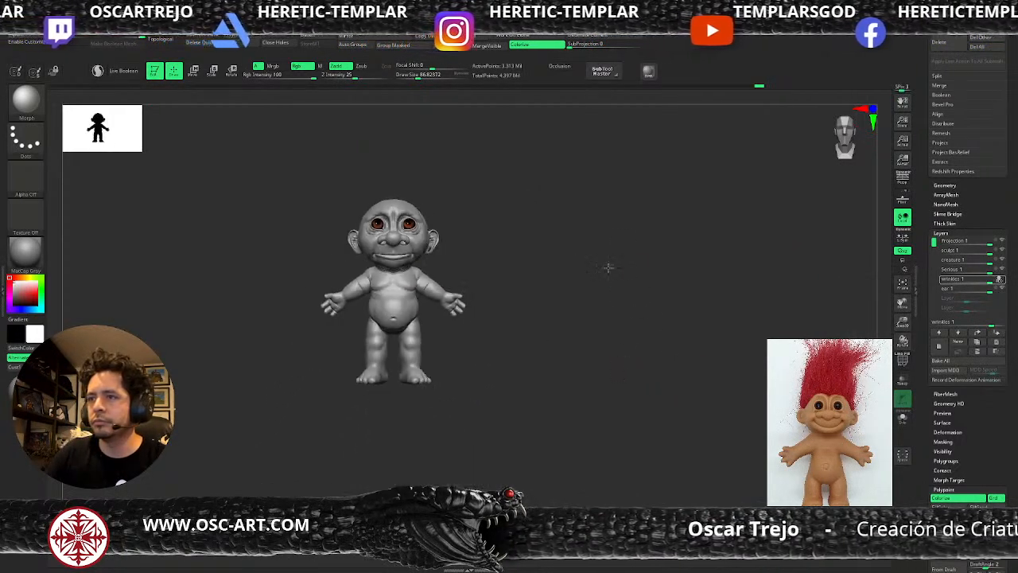
{"action": "key", "text": "f"}
{"action": "left_click_drag", "start_coordinate": [675, 372], "coordinate": [684, 350], "text": "alt"}
{"action": "key", "text": "2"}
{"action": "key", "text": "s"}
{"action": "mouse_move", "coordinate": [414, 157]}
{"action": "left_mouse_down"}
{"action": "mouse_move", "coordinate": [391, 152]}
{"action": "mouse_move", "coordinate": [398, 142]}
{"action": "mouse_move", "coordinate": [391, 161]}
{"action": "left_mouse_up"}
{"action": "key", "text": "shift+d"}
{"action": "key", "text": "s"}
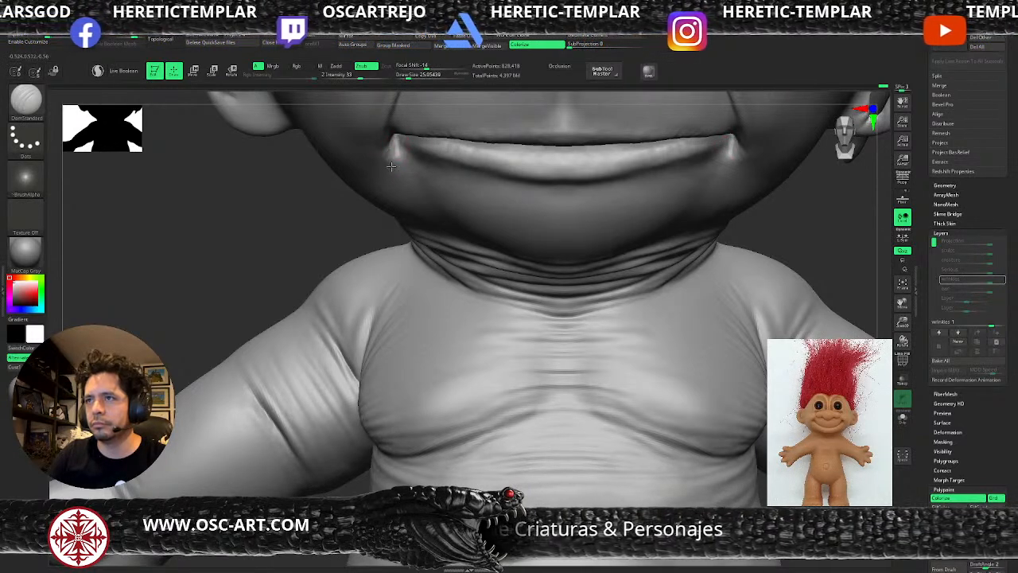
{"action": "key", "text": "b"}
{"action": "key", "text": "s"}
{"action": "key", "text": "t"}
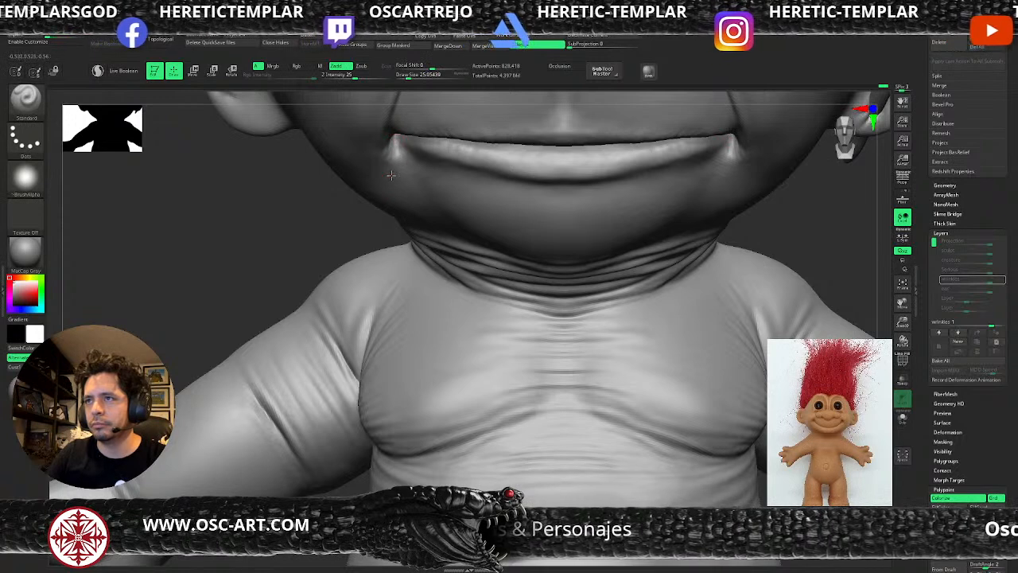
{"action": "left_click_drag", "start_coordinate": [382, 161], "coordinate": [375, 156]}
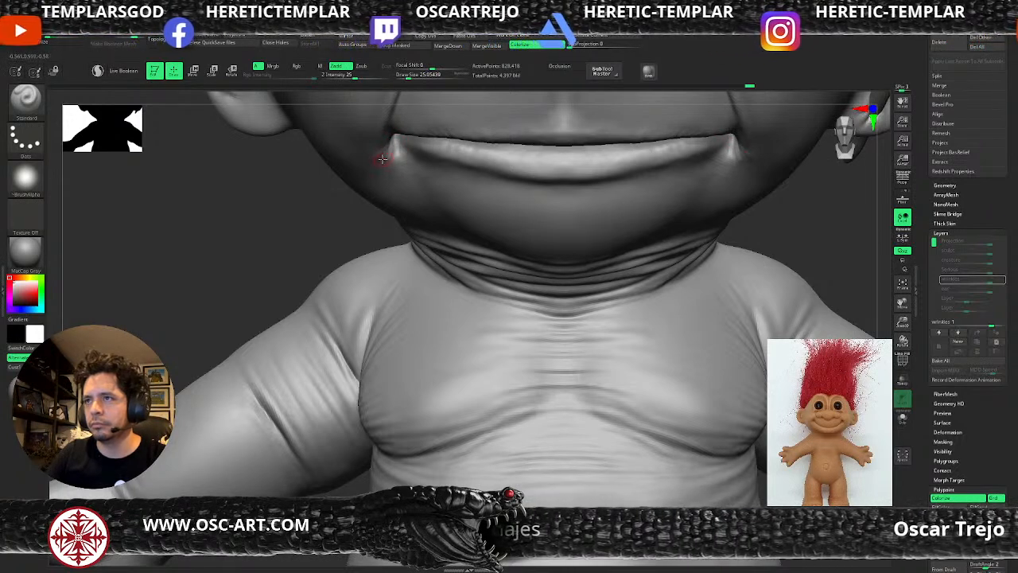
{"action": "left_click_drag", "start_coordinate": [342, 219], "coordinate": [355, 156], "text": "alt"}
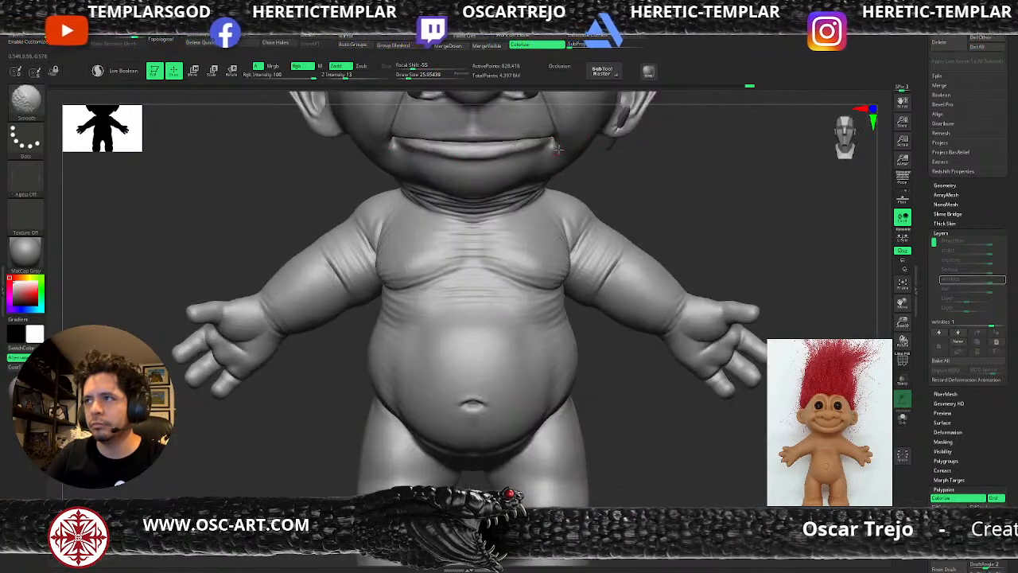
{"action": "left_click_drag", "start_coordinate": [602, 164], "coordinate": [583, 382]}
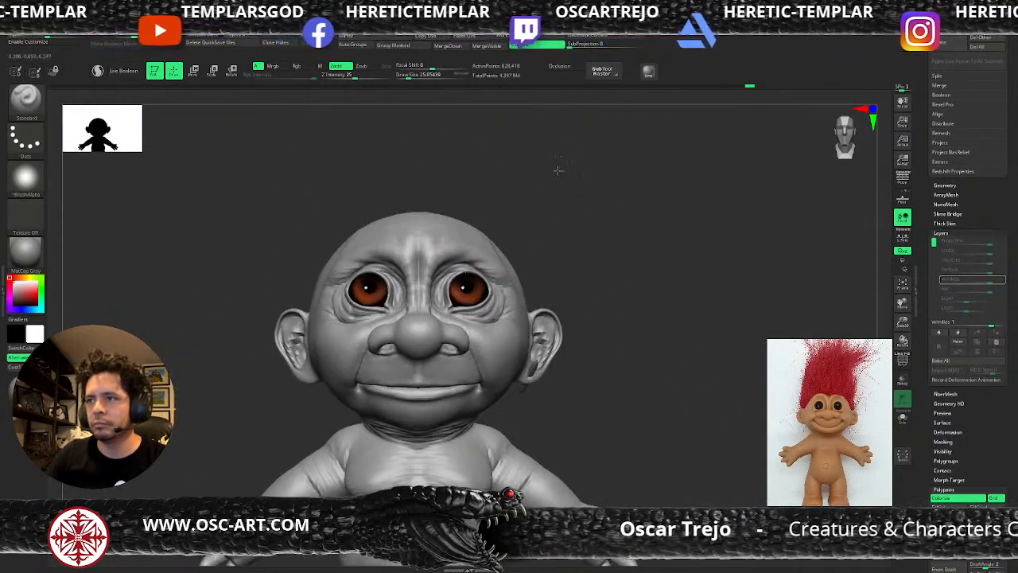
- Carve the brow creases above the eyes with DamStandard at draw size about 49 on a lower subdivision level, and smooth them
{"action": "left_click_drag", "start_coordinate": [557, 161], "coordinate": [549, 235], "text": "alt"}
{"action": "key", "text": "b"}
{"action": "key", "text": "d"}
{"action": "key", "text": "s"}
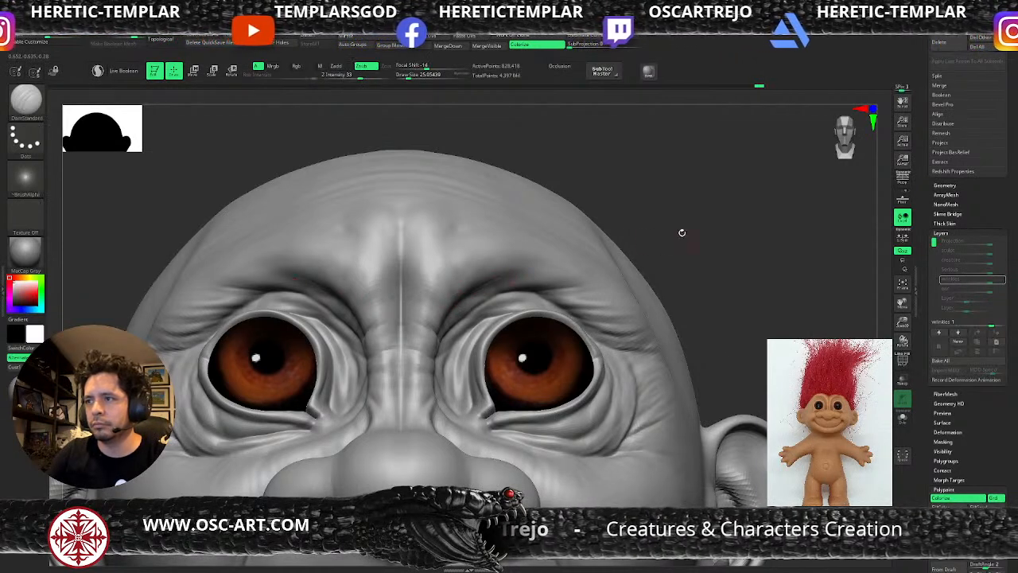
{"action": "left_click_drag", "start_coordinate": [684, 236], "coordinate": [646, 208]}
{"action": "key", "text": "s"}
{"action": "left_click_drag", "start_coordinate": [445, 311], "coordinate": [451, 311]}
{"action": "key", "text": "shift+d"}
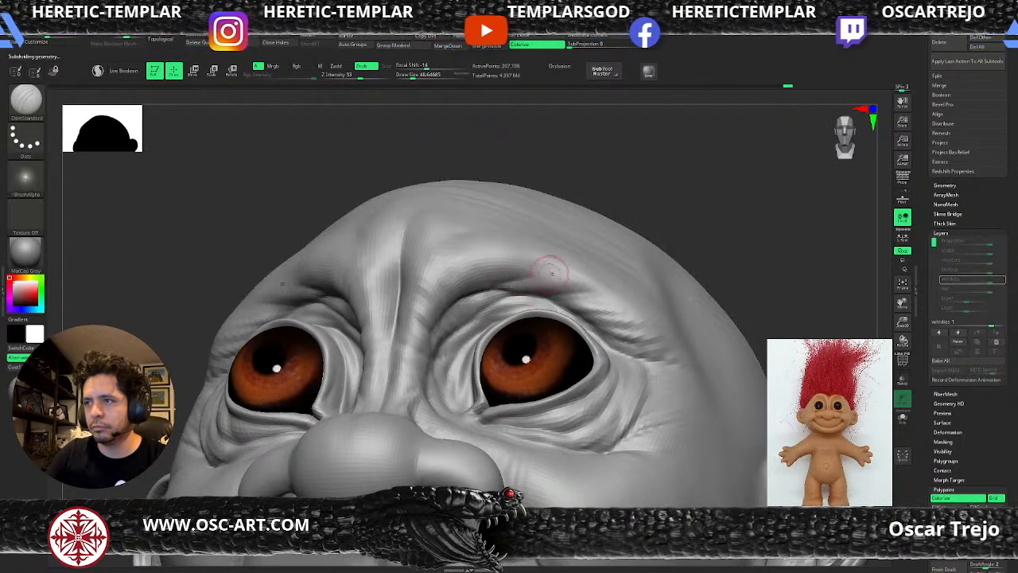
{"action": "key", "text": "shift"}
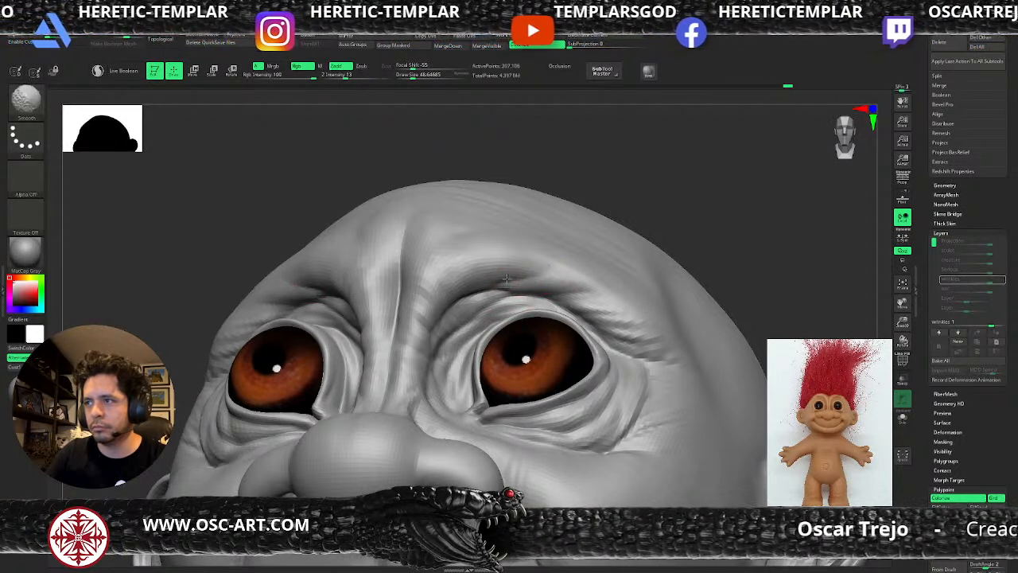
{"action": "key", "text": "f"}
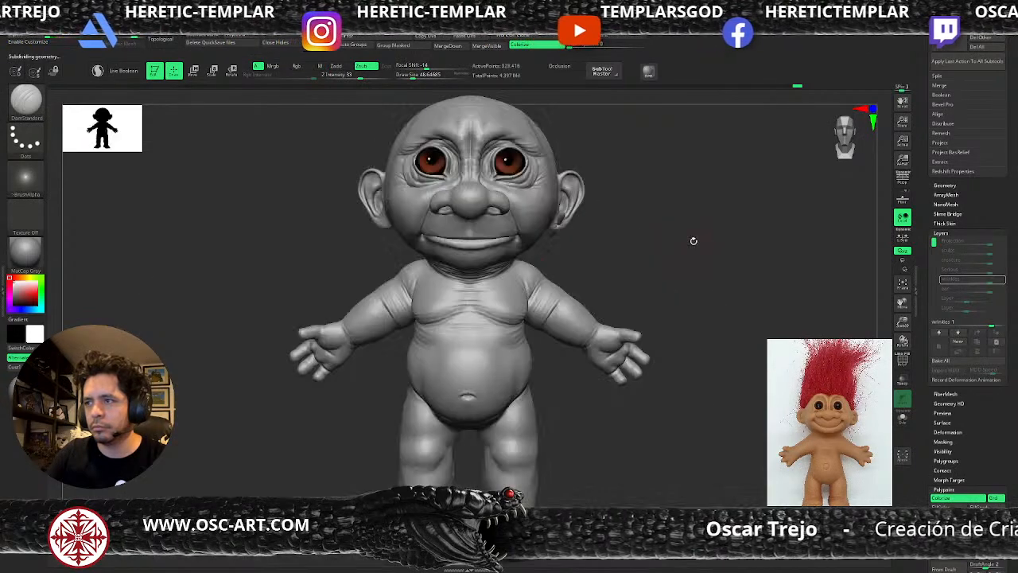
- Deepen the folds running from the nose to the mouth corners with DamStandard at a lower subdivision level, and smooth their edges
{"action": "left_click_drag", "start_coordinate": [644, 128], "coordinate": [647, 277]}
{"action": "left_click_drag", "start_coordinate": [657, 237], "coordinate": [638, 347], "text": "alt"}
{"action": "key", "text": "s"}
{"action": "left_click_drag", "start_coordinate": [540, 220], "coordinate": [538, 220]}
{"action": "left_click_drag", "start_coordinate": [526, 199], "coordinate": [553, 264]}
{"action": "key", "text": "shift+d"}
{"action": "mouse_move", "coordinate": [359, 199]}
{"action": "left_mouse_down"}
{"action": "mouse_move", "coordinate": [320, 252]}
{"action": "mouse_move", "coordinate": [332, 243]}
{"action": "mouse_move", "coordinate": [326, 272]}
{"action": "left_mouse_up"}
{"action": "left_click_drag", "start_coordinate": [331, 228], "coordinate": [319, 255], "text": "shift"}
{"action": "key", "text": "d"}
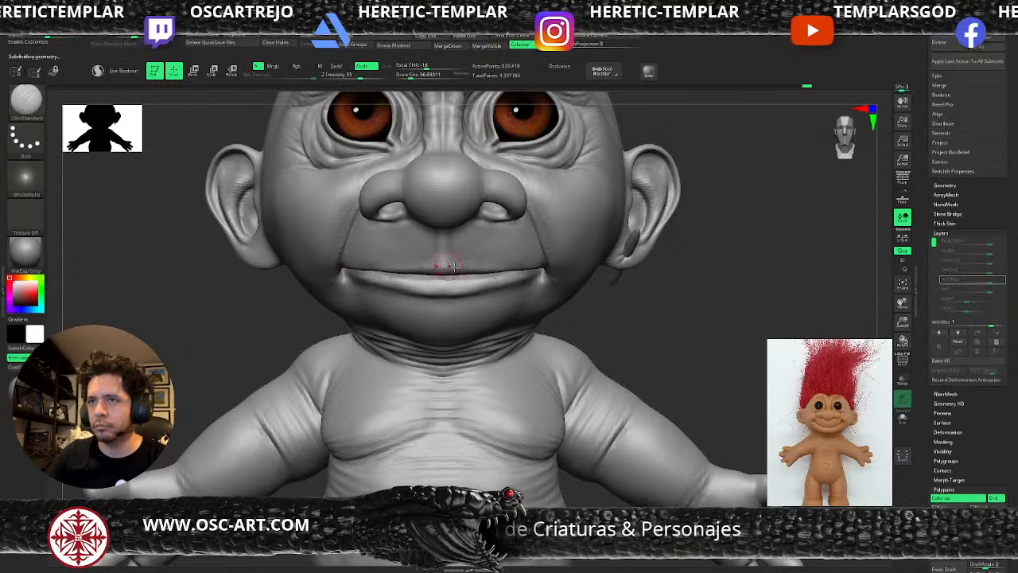
- Build up horizontal skin folds across the middle of the back with the Standard brush at draw size about 46 on a lower subdivision level
{"action": "mouse_move", "coordinate": [710, 306]}
{"action": "left_mouse_down", "text": "alt"}
{"action": "mouse_move", "coordinate": [660, 215]}
{"action": "mouse_move", "coordinate": [653, 138]}
{"action": "left_mouse_up", "text": "alt"}
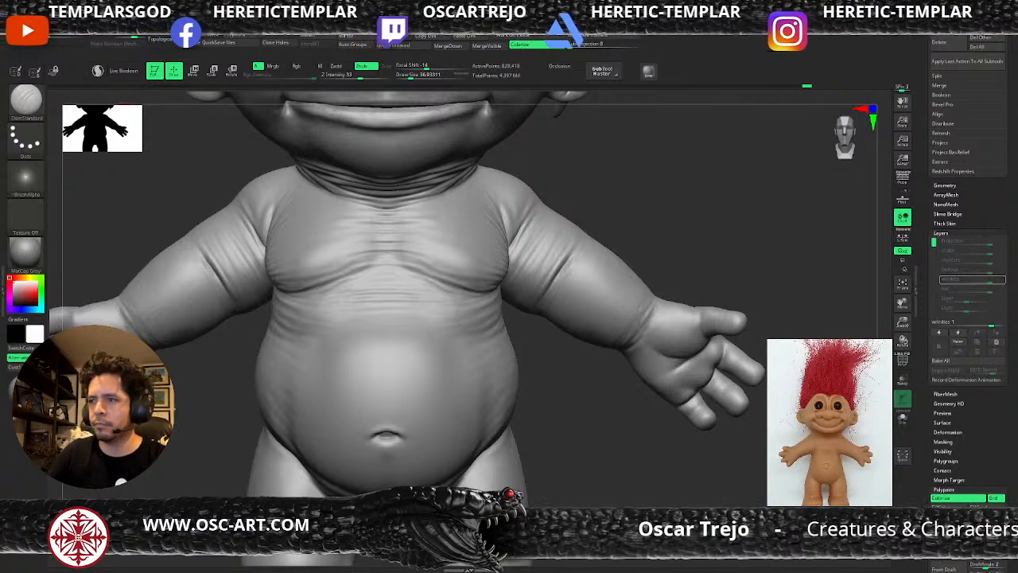
{"action": "mouse_move", "coordinate": [609, 425]}
{"action": "left_mouse_down"}
{"action": "mouse_move", "coordinate": [714, 434]}
{"action": "mouse_move", "coordinate": [665, 432]}
{"action": "left_mouse_up"}
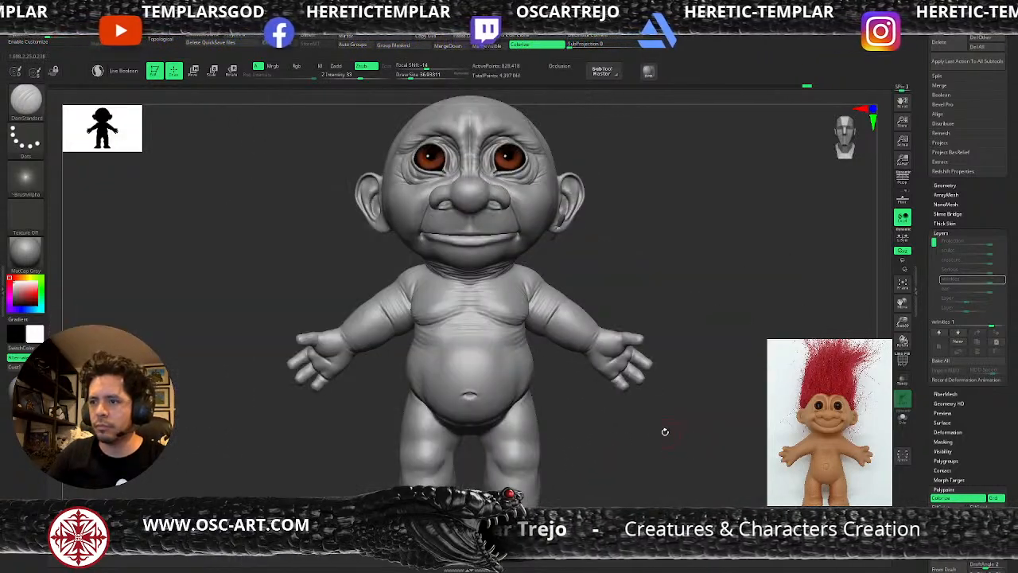
{"action": "mouse_move", "coordinate": [724, 399]}
{"action": "left_mouse_down", "text": "alt"}
{"action": "mouse_move", "coordinate": [627, 326]}
{"action": "mouse_move", "coordinate": [711, 371]}
{"action": "mouse_move", "coordinate": [609, 348]}
{"action": "mouse_move", "coordinate": [509, 360]}
{"action": "left_mouse_up", "text": "alt"}
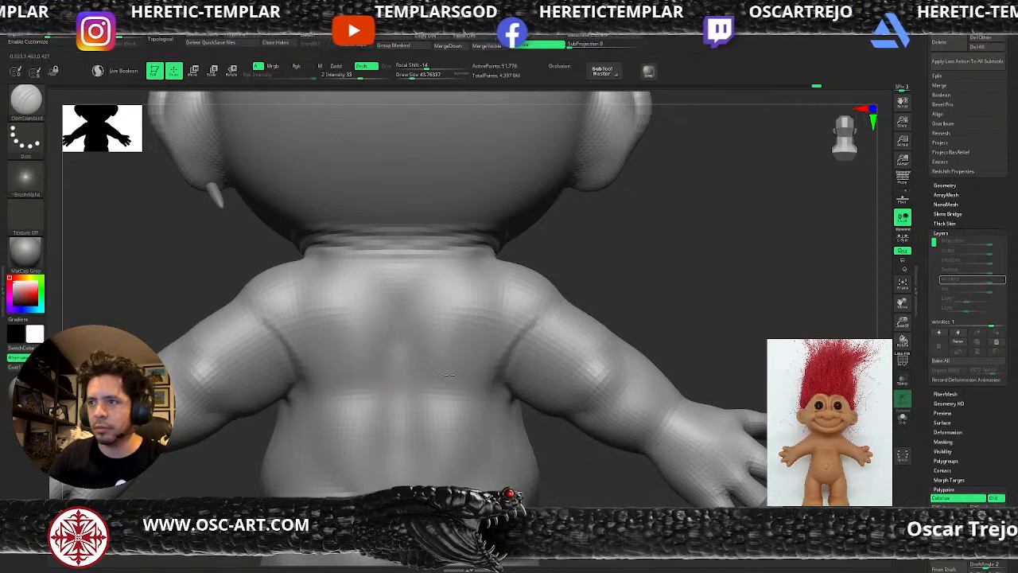
{"action": "key", "text": "b"}
{"action": "key", "text": "s"}
{"action": "key", "text": "t"}
{"action": "left_click_drag", "start_coordinate": [410, 380], "coordinate": [338, 368]}
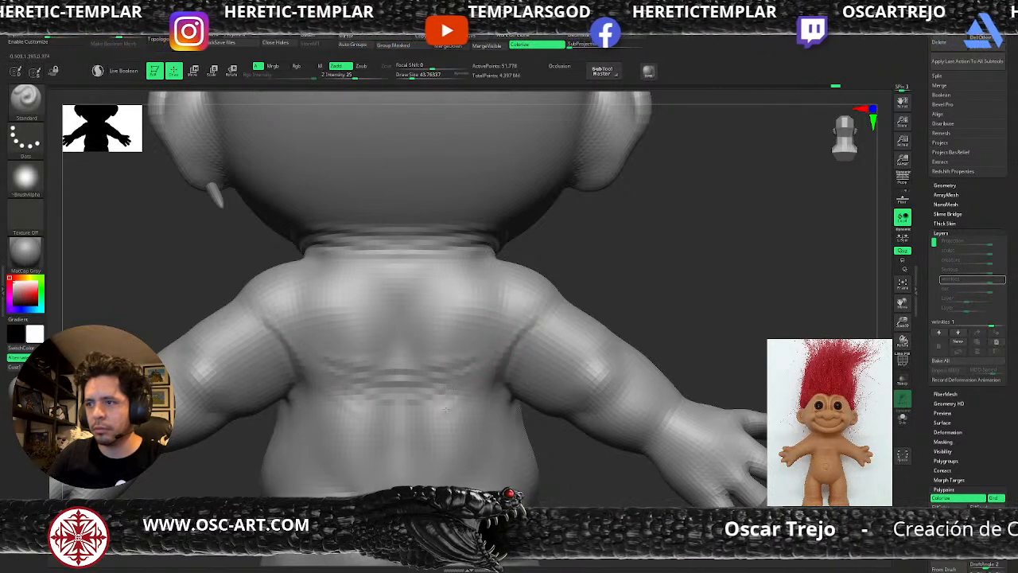
{"action": "key", "text": "ctrl+d"}
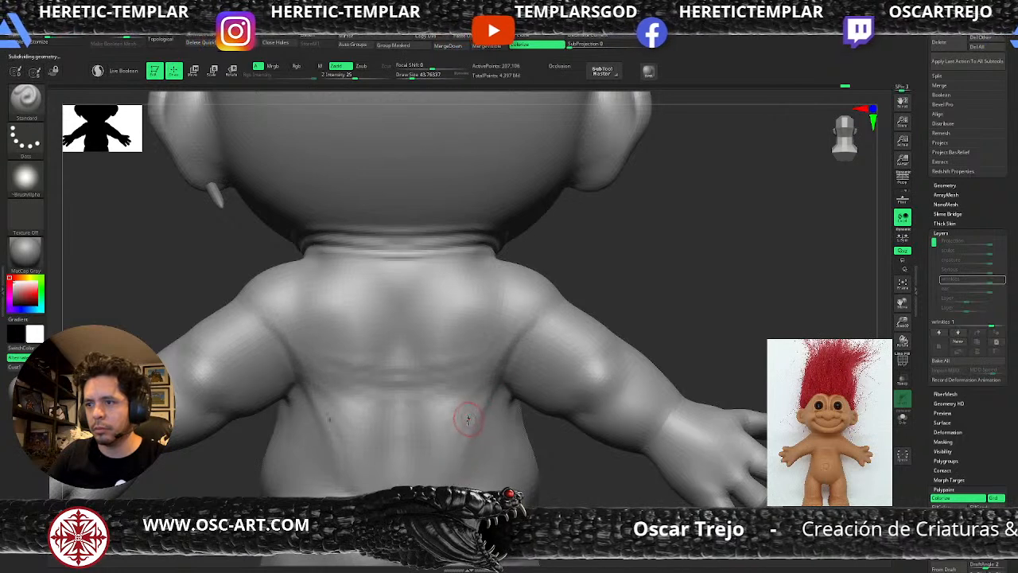
- Carve diagonal creases from behind the armpits down the lower back with DamStandard at draw size about 46, and smooth them
{"action": "key", "text": "b"}
{"action": "key", "text": "d"}
{"action": "key", "text": "s"}
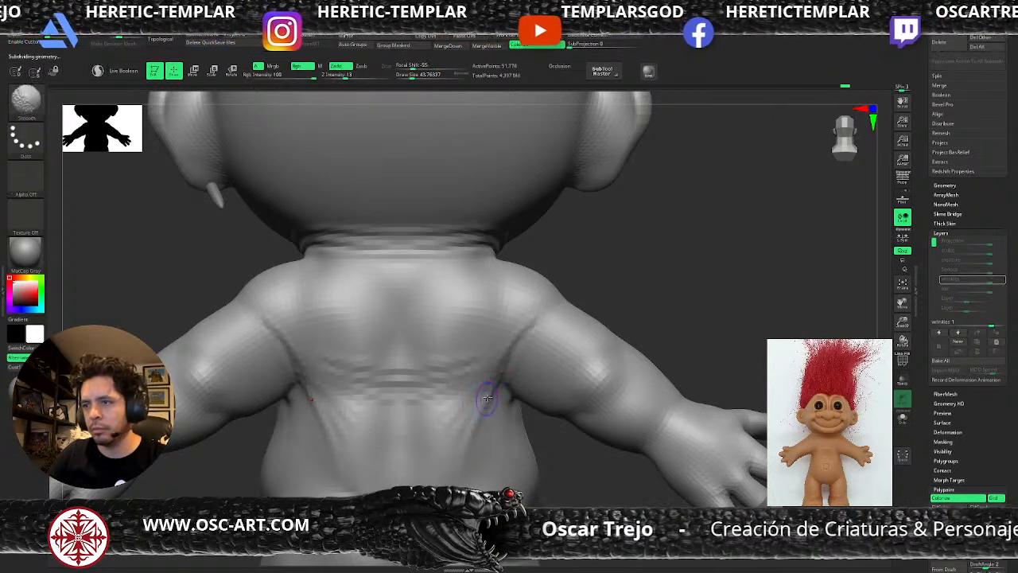
{"action": "key", "text": "shift+d"}
{"action": "key", "text": "shift+d"}
{"action": "key", "text": "d"}
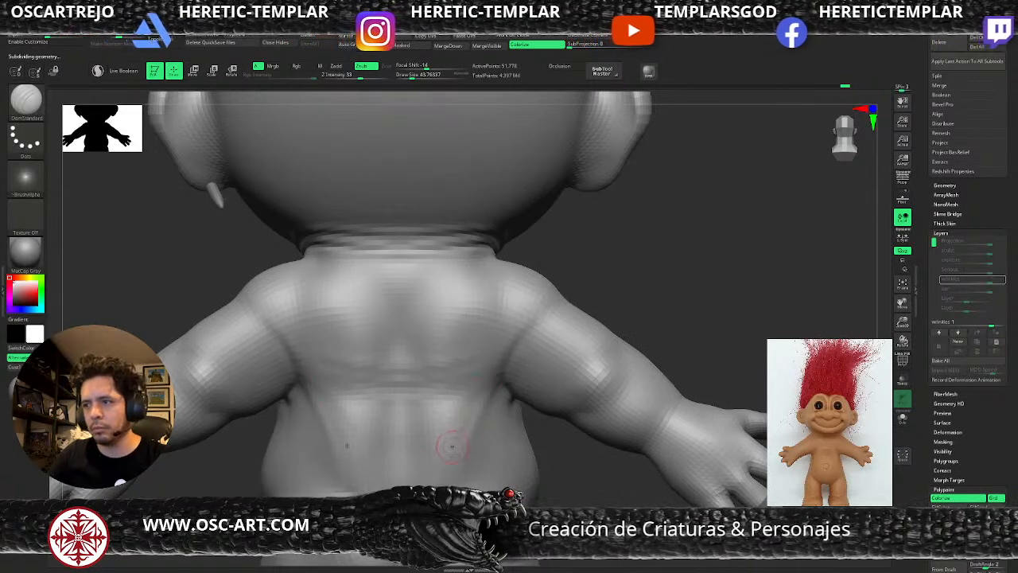
{"action": "key", "text": "d"}
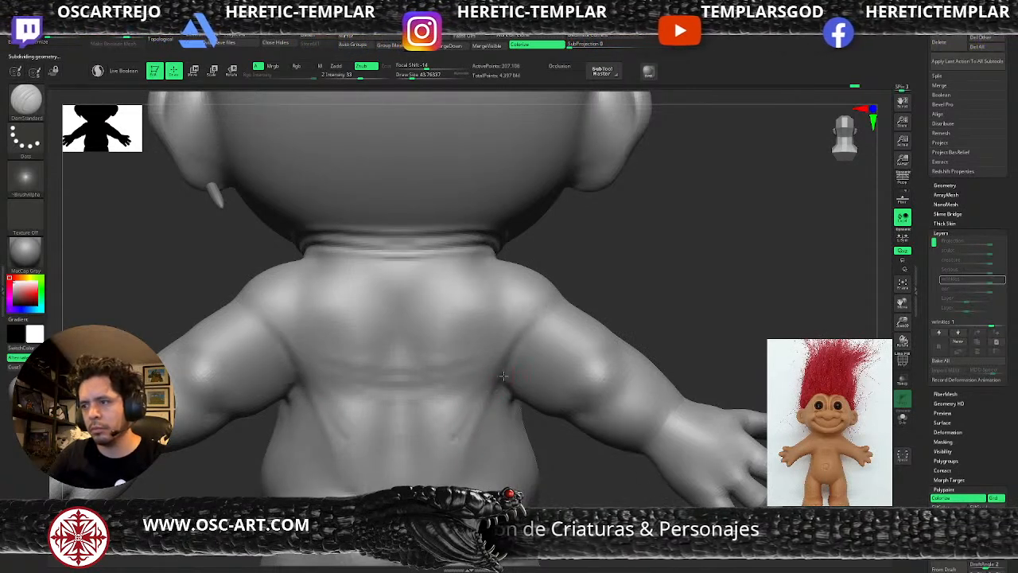
{"action": "left_click_drag", "start_coordinate": [459, 449], "coordinate": [462, 439], "text": "shift"}
{"action": "left_click_drag", "start_coordinate": [584, 262], "coordinate": [572, 340]}
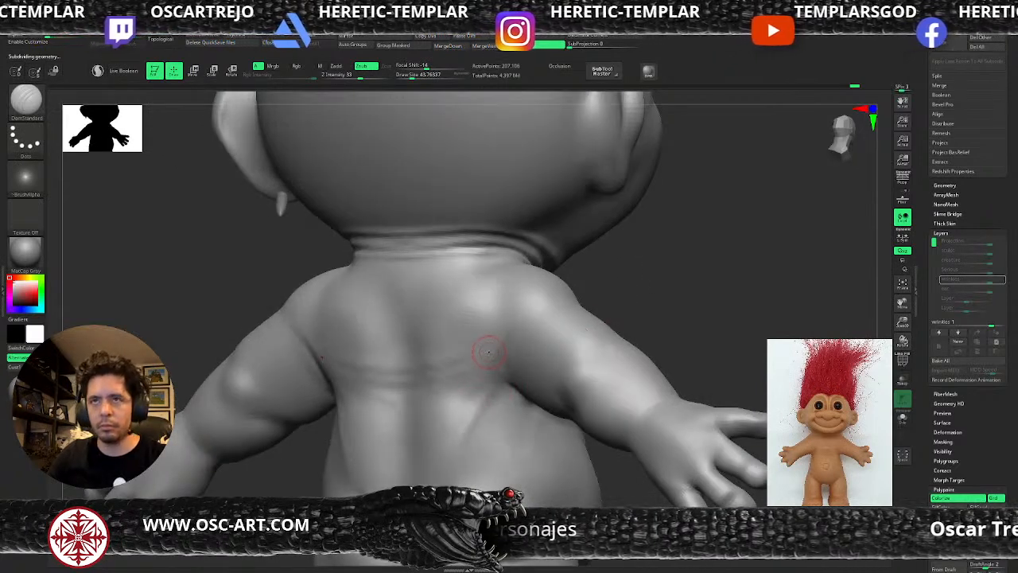
{"action": "left_click_drag", "start_coordinate": [461, 432], "coordinate": [509, 375]}
{"action": "key", "text": "ctrl"}
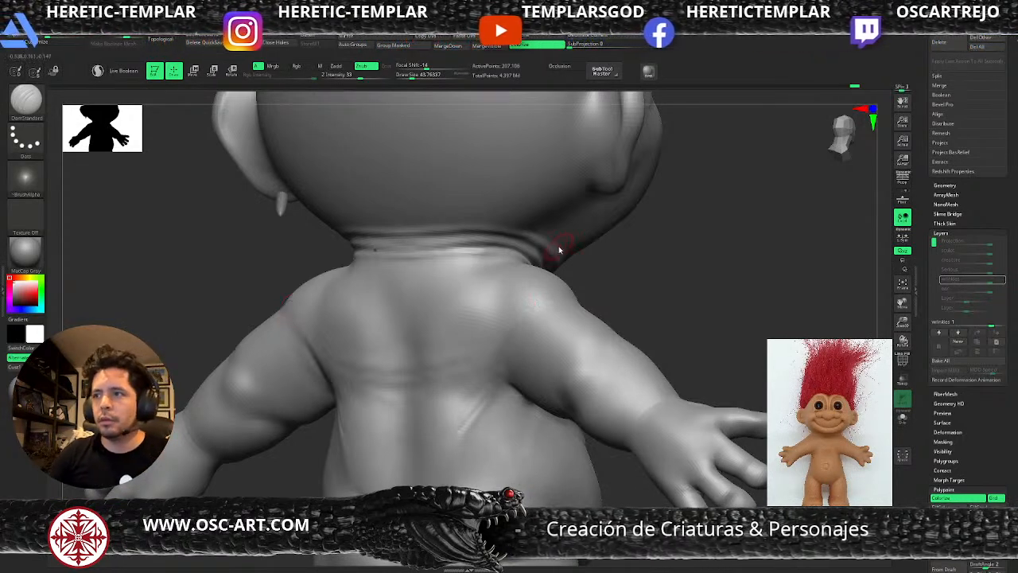
- Deepen the neck crease at the nape, build up the folds along it with the Standard brush, and smooth the upper back
{"action": "mouse_move", "coordinate": [379, 248]}
{"action": "left_mouse_down"}
{"action": "mouse_move", "coordinate": [499, 243]}
{"action": "mouse_move", "coordinate": [478, 244]}
{"action": "left_mouse_up"}
{"action": "key", "text": "b"}
{"action": "key", "text": "s"}
{"action": "key", "text": "t"}
{"action": "key", "text": "s"}
{"action": "left_click", "coordinate": [461, 245]}
{"action": "left_click_drag", "start_coordinate": [413, 244], "coordinate": [501, 243]}
{"action": "left_click_drag", "start_coordinate": [375, 243], "coordinate": [506, 243]}
{"action": "mouse_move", "coordinate": [604, 256]}
{"action": "left_mouse_down", "text": "alt"}
{"action": "mouse_move", "coordinate": [546, 228]}
{"action": "mouse_move", "coordinate": [539, 257]}
{"action": "mouse_move", "coordinate": [675, 212]}
{"action": "mouse_move", "coordinate": [636, 215]}
{"action": "left_mouse_up", "text": "alt"}
{"action": "key", "text": "s"}
{"action": "left_click", "coordinate": [466, 284]}
{"action": "mouse_move", "coordinate": [466, 284]}
{"action": "left_mouse_down", "text": "shift"}
{"action": "mouse_move", "coordinate": [471, 307]}
{"action": "mouse_move", "coordinate": [445, 300]}
{"action": "left_mouse_up", "text": "shift"}
- Carve the creases above the buttocks and deepen the cleft between them with DamStandard at draw size about 39
{"action": "key", "text": "b"}
{"action": "key", "text": "d"}
{"action": "key", "text": "s"}
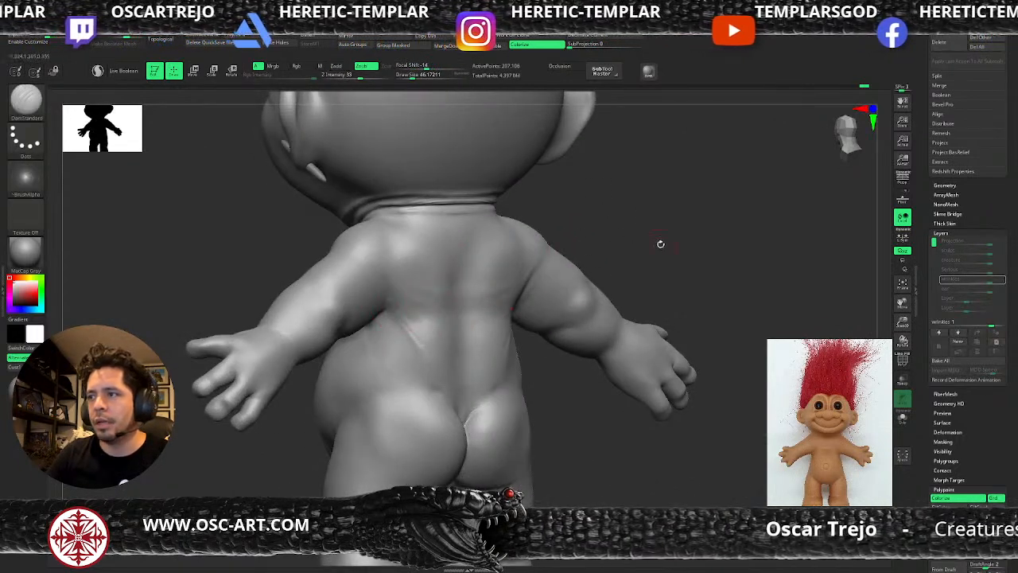
{"action": "left_click_drag", "start_coordinate": [668, 245], "coordinate": [625, 254]}
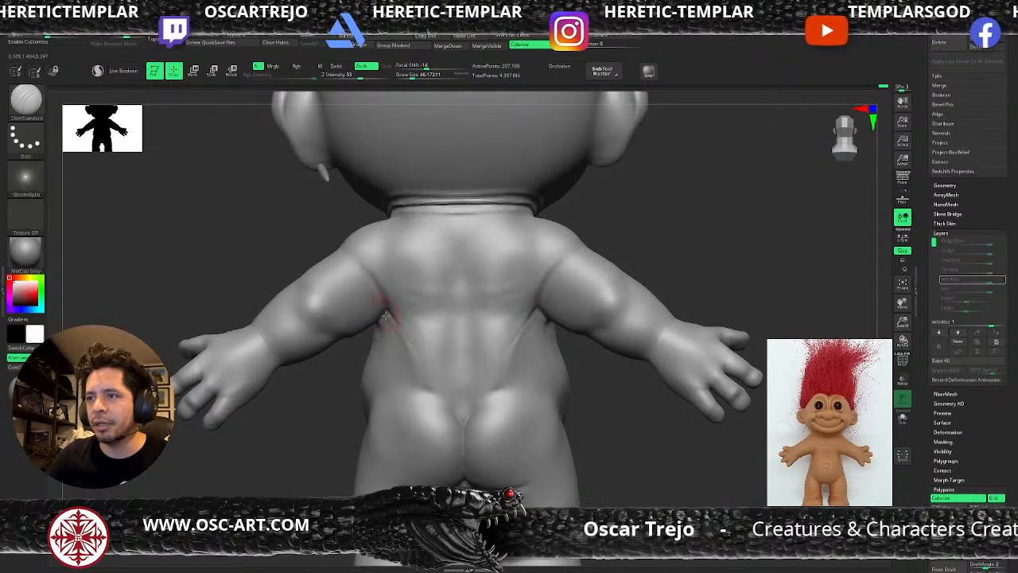
{"action": "key", "text": "shift"}
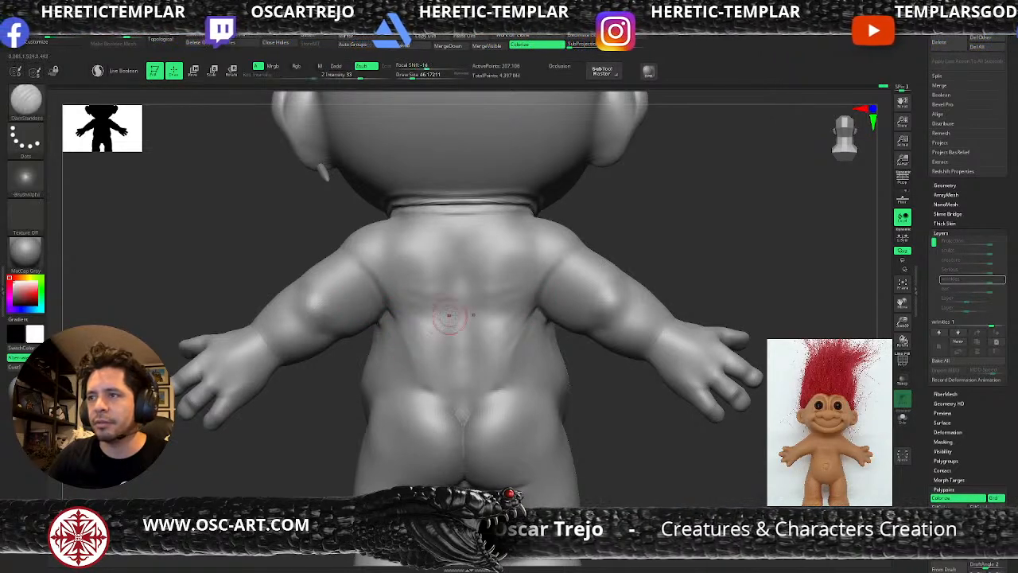
{"action": "key", "text": "shift+d"}
{"action": "key", "text": "d"}
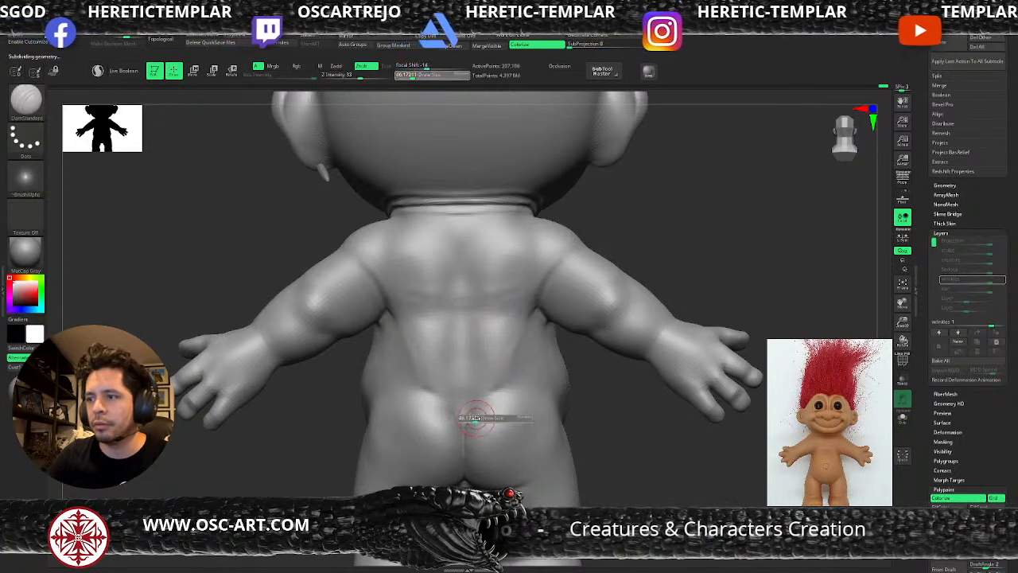
{"action": "mouse_move", "coordinate": [482, 394]}
{"action": "left_mouse_down"}
{"action": "mouse_move", "coordinate": [461, 426]}
{"action": "mouse_move", "coordinate": [463, 476]}
{"action": "left_mouse_up"}
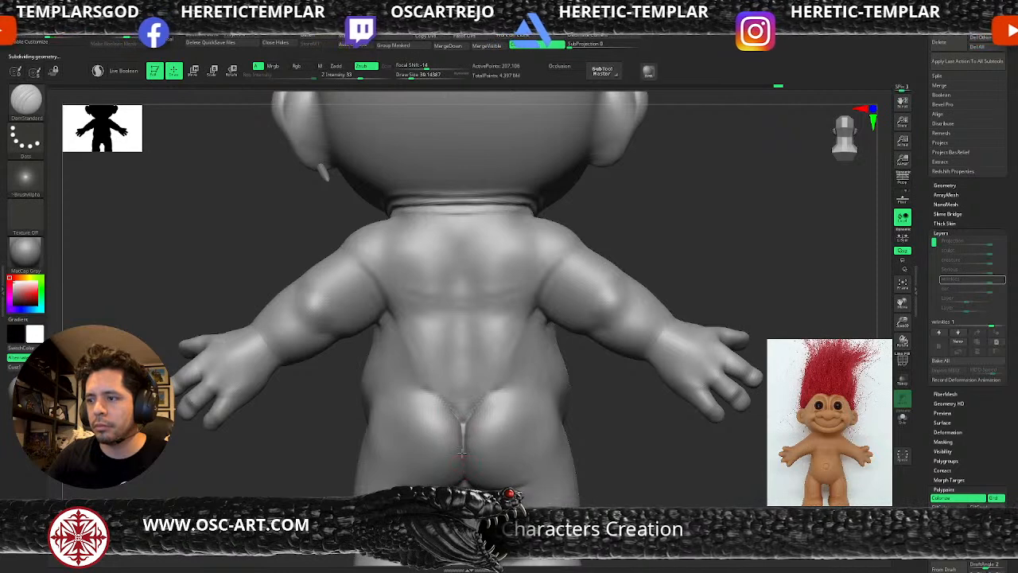
- Carve a series of curved wrinkles beneath the buttocks across the back of the thighs with DamStandard, and smooth them
{"action": "right_click_drag", "start_coordinate": [482, 470], "coordinate": [433, 350], "text": "alt"}
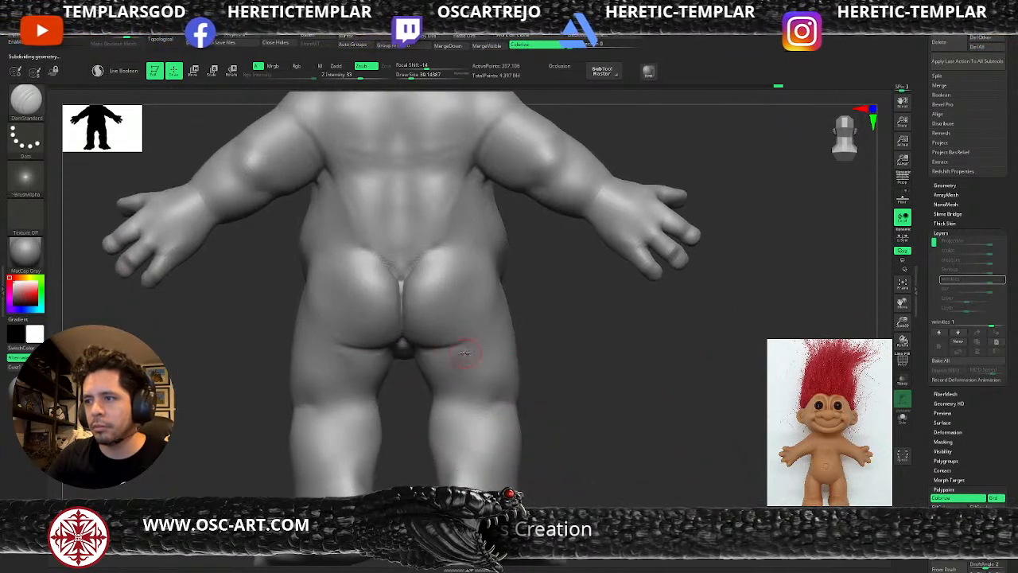
{"action": "left_click_drag", "start_coordinate": [412, 350], "coordinate": [469, 355]}
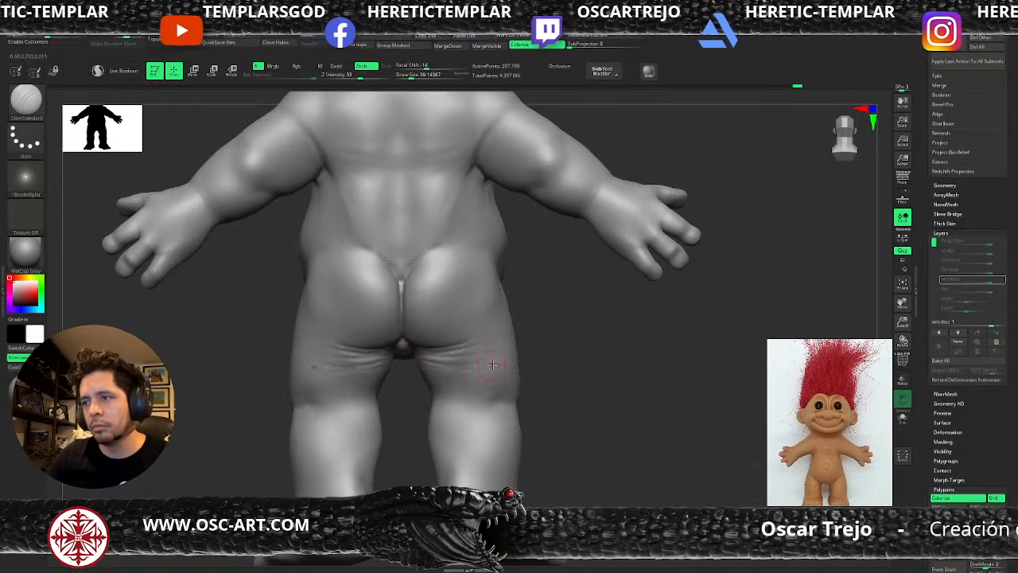
{"action": "mouse_move", "coordinate": [455, 366]}
{"action": "left_mouse_down", "text": "shift"}
{"action": "mouse_move", "coordinate": [477, 352]}
{"action": "mouse_move", "coordinate": [472, 365]}
{"action": "mouse_move", "coordinate": [489, 364]}
{"action": "mouse_move", "coordinate": [436, 360]}
{"action": "mouse_move", "coordinate": [493, 343]}
{"action": "mouse_move", "coordinate": [445, 366]}
{"action": "mouse_move", "coordinate": [479, 391]}
{"action": "left_mouse_up", "text": "shift"}
{"action": "key", "text": "b"}
{"action": "key", "text": "d"}
{"action": "key", "text": "s"}
{"action": "left_click", "coordinate": [478, 390]}
{"action": "key", "text": "s"}
{"action": "left_click_drag", "start_coordinate": [567, 423], "coordinate": [491, 390]}
{"action": "key", "text": "b"}
{"action": "key", "text": "d"}
{"action": "key", "text": "s"}
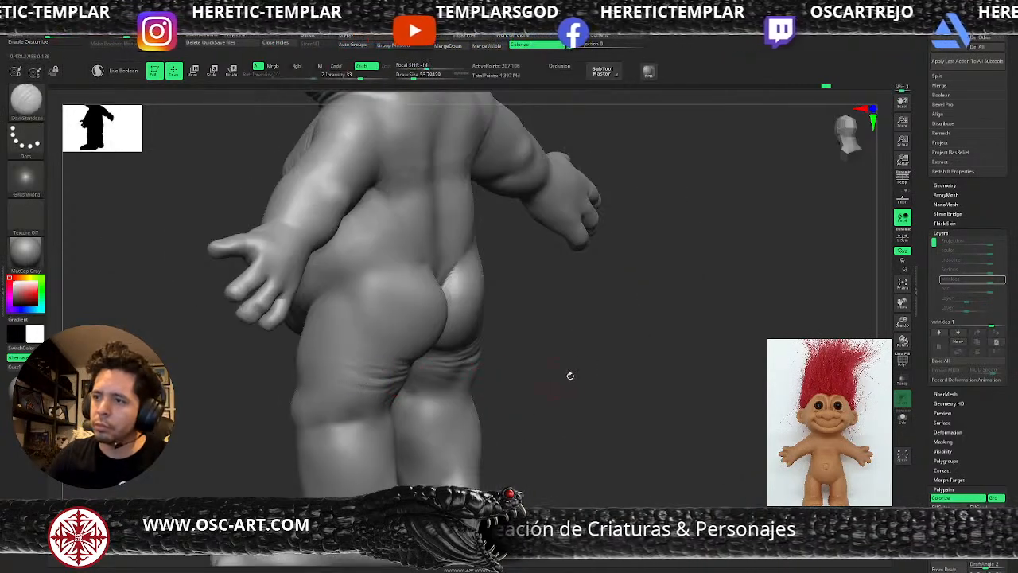
- Build up the skin between the folds beneath the buttocks with the Standard brush at draw size about 35
{"action": "left_click_drag", "start_coordinate": [545, 375], "coordinate": [409, 363]}
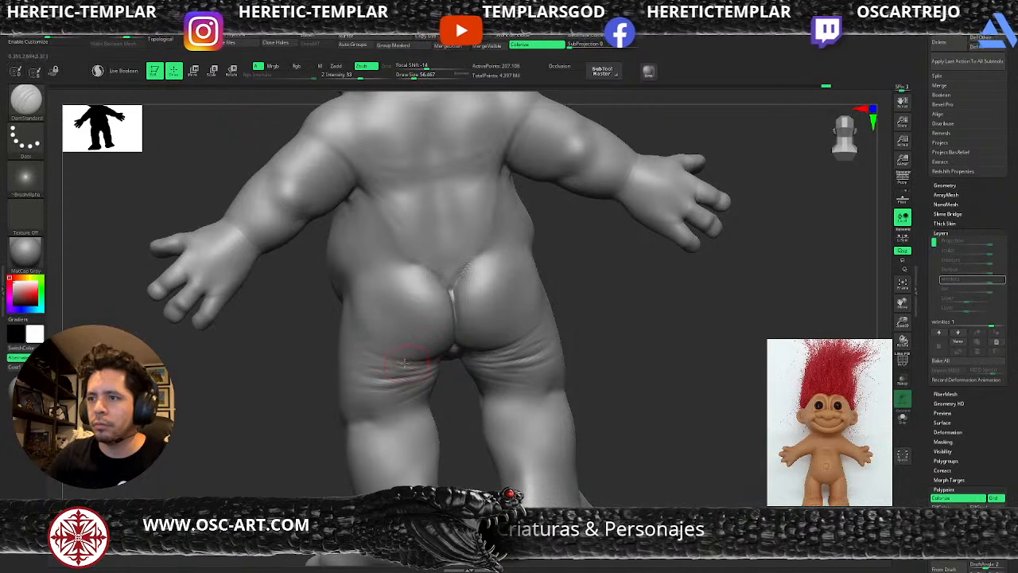
{"action": "key", "text": "b"}
{"action": "key", "text": "s"}
{"action": "key", "text": "t"}
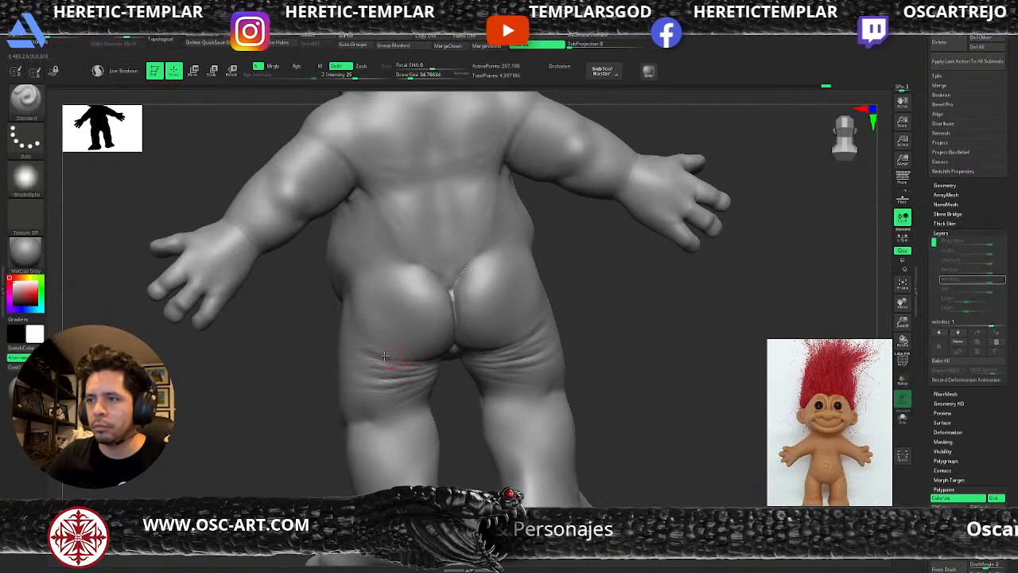
{"action": "mouse_move", "coordinate": [586, 323]}
{"action": "left_mouse_down"}
{"action": "mouse_move", "coordinate": [545, 333]}
{"action": "mouse_move", "coordinate": [566, 337]}
{"action": "mouse_move", "coordinate": [574, 396]}
{"action": "left_mouse_up"}
{"action": "key", "text": "s"}
- Carve short creases on the back just below the armpits with DamStandard at draw size about 29, and smooth them
{"action": "key", "text": "b"}
{"action": "key", "text": "d"}
{"action": "key", "text": "s"}
{"action": "key", "text": "s"}
{"action": "left_click_drag", "start_coordinate": [505, 303], "coordinate": [493, 303]}
{"action": "key", "text": "s"}
{"action": "left_click_drag", "start_coordinate": [502, 237], "coordinate": [483, 259]}
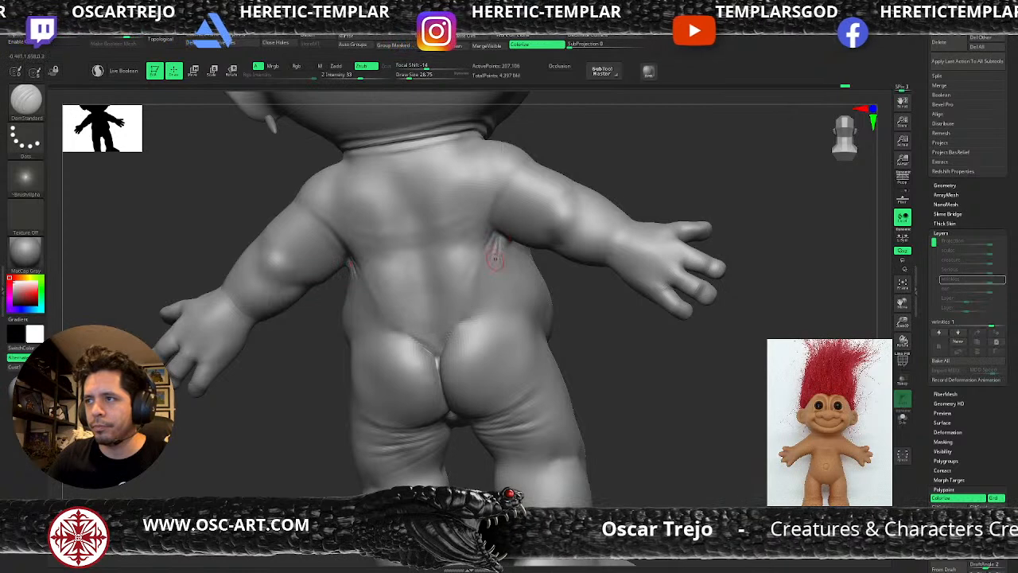
{"action": "key", "text": "shift"}
- Carve fine creases around the armpit and the chest fold on the torso's front with DamStandard at draw size about 29
{"action": "left_click_drag", "start_coordinate": [692, 342], "coordinate": [551, 288]}
{"action": "left_click_drag", "start_coordinate": [421, 320], "coordinate": [342, 306]}
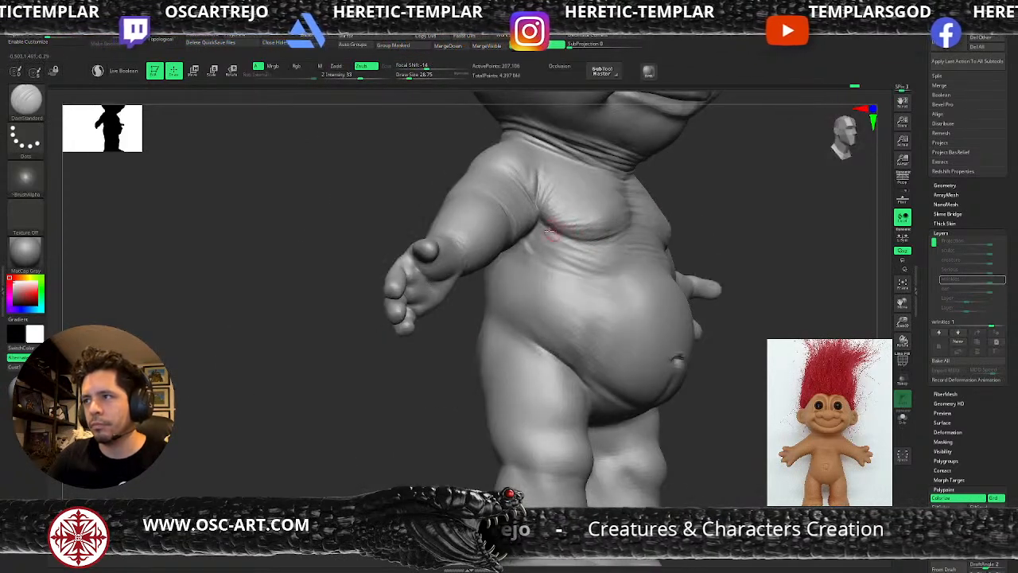
{"action": "mouse_move", "coordinate": [576, 224]}
{"action": "left_mouse_down"}
{"action": "mouse_move", "coordinate": [585, 221]}
{"action": "mouse_move", "coordinate": [560, 218]}
{"action": "mouse_move", "coordinate": [593, 201]}
{"action": "left_mouse_up"}
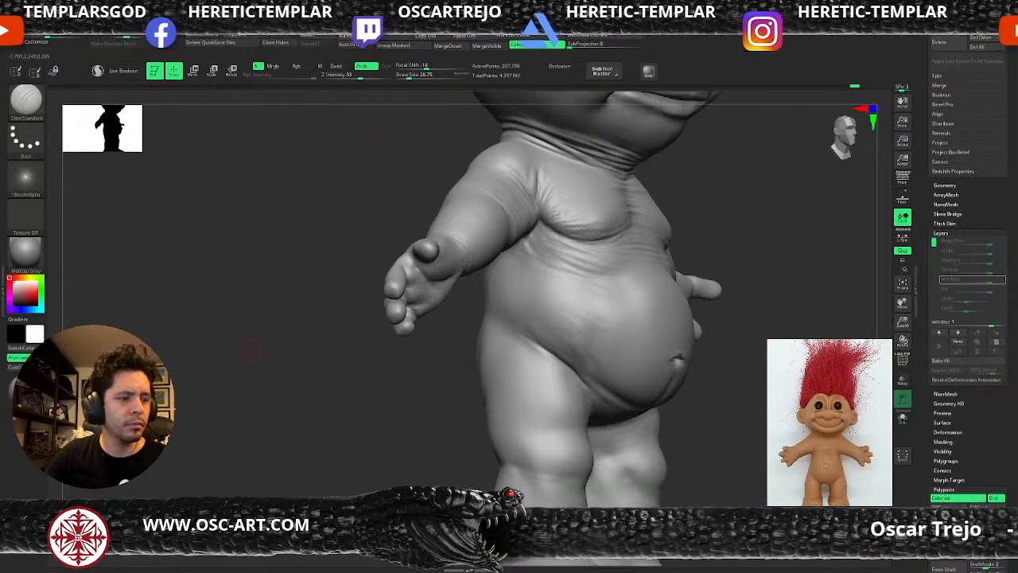
{"action": "left_click_drag", "start_coordinate": [248, 350], "coordinate": [556, 350]}
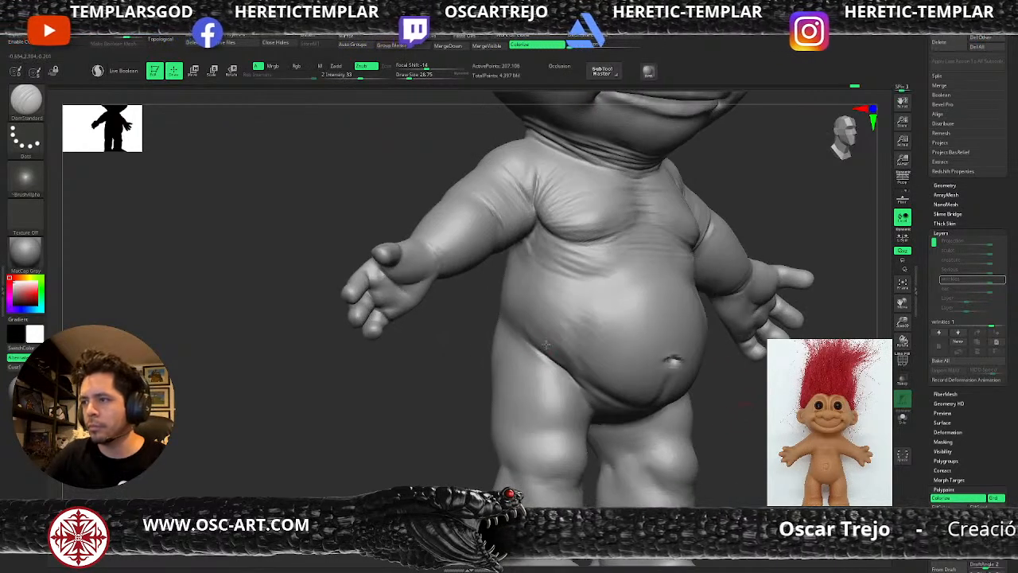
{"action": "left_click_drag", "start_coordinate": [760, 423], "coordinate": [676, 418]}
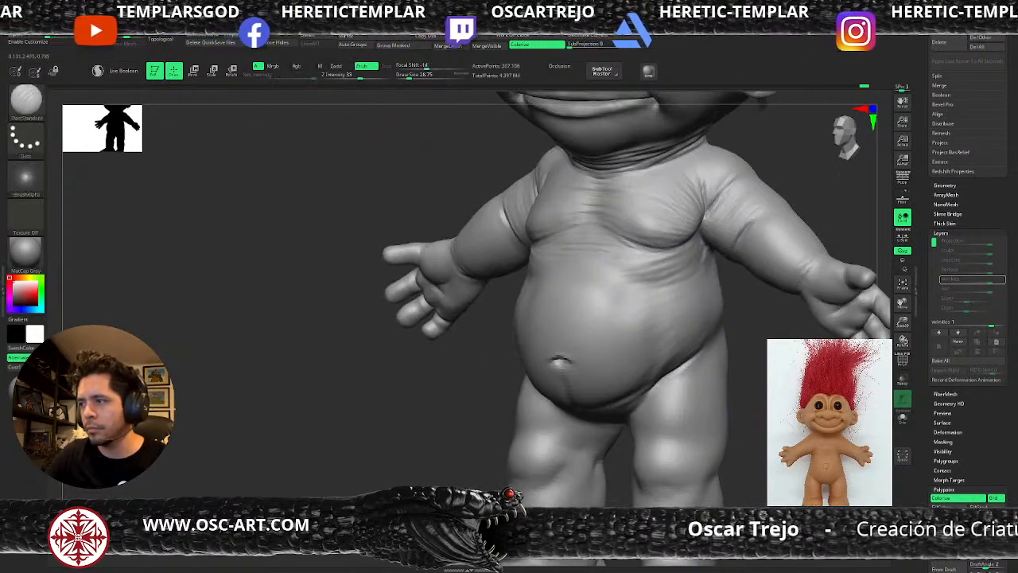
- Build up the fold where the belly meets the thigh with the Standard brush at draw size about 29, and smooth it
{"action": "left_click_drag", "start_coordinate": [755, 420], "coordinate": [700, 397]}
{"action": "key", "text": "shift+d"}
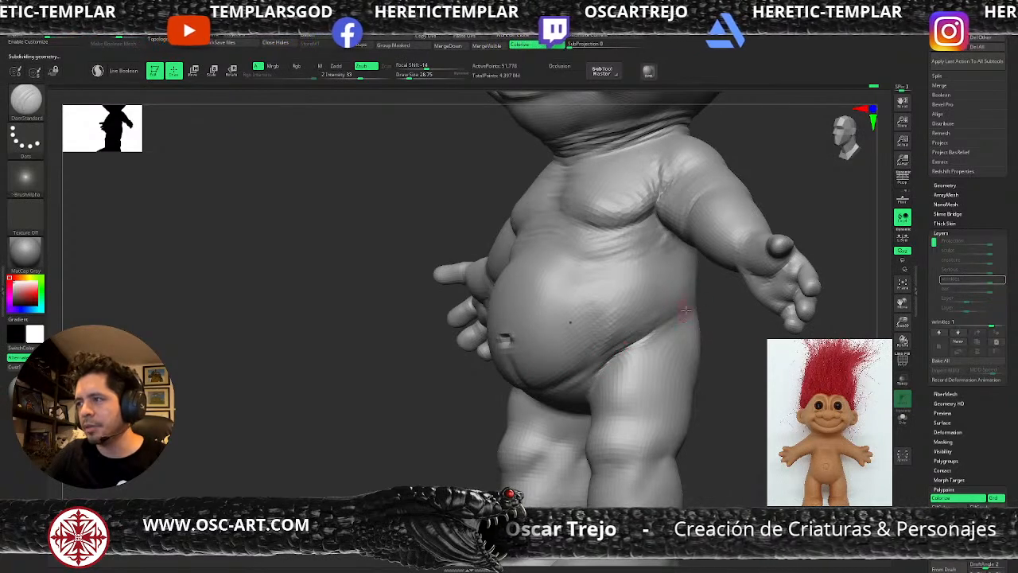
{"action": "key", "text": "d"}
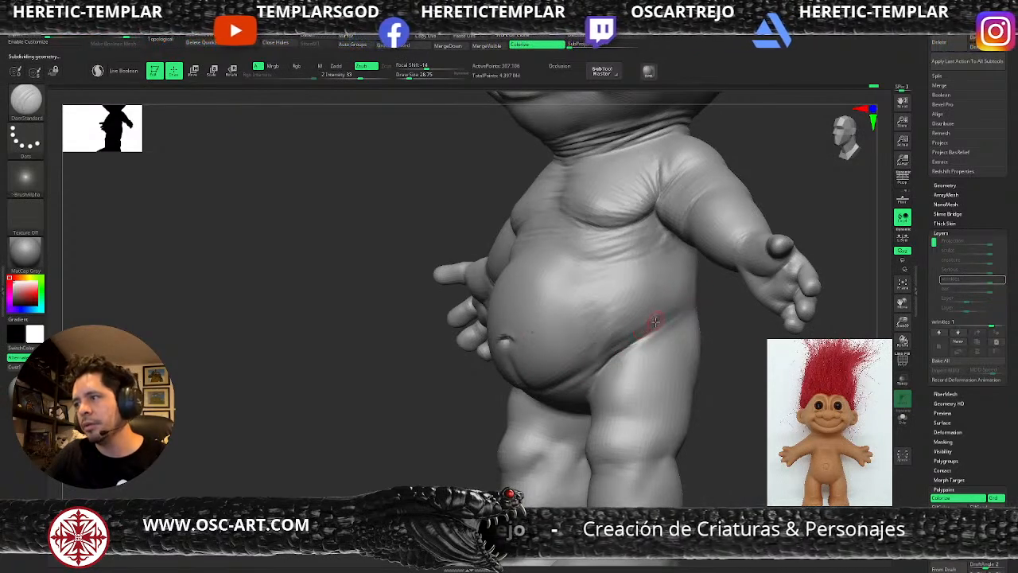
{"action": "key", "text": "b"}
{"action": "key", "text": "s"}
{"action": "key", "text": "t"}
{"action": "left_click_drag", "start_coordinate": [676, 318], "coordinate": [617, 357]}
{"action": "left_click_drag", "start_coordinate": [677, 313], "coordinate": [598, 364]}
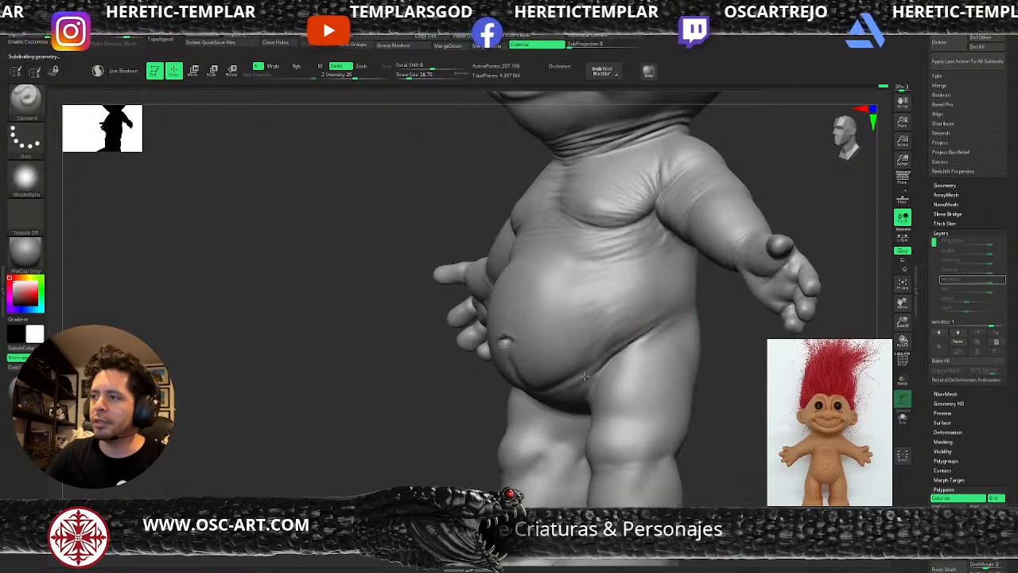
{"action": "left_click_drag", "start_coordinate": [677, 311], "coordinate": [587, 363]}
{"action": "left_click_drag", "start_coordinate": [668, 310], "coordinate": [657, 312], "text": "shift"}
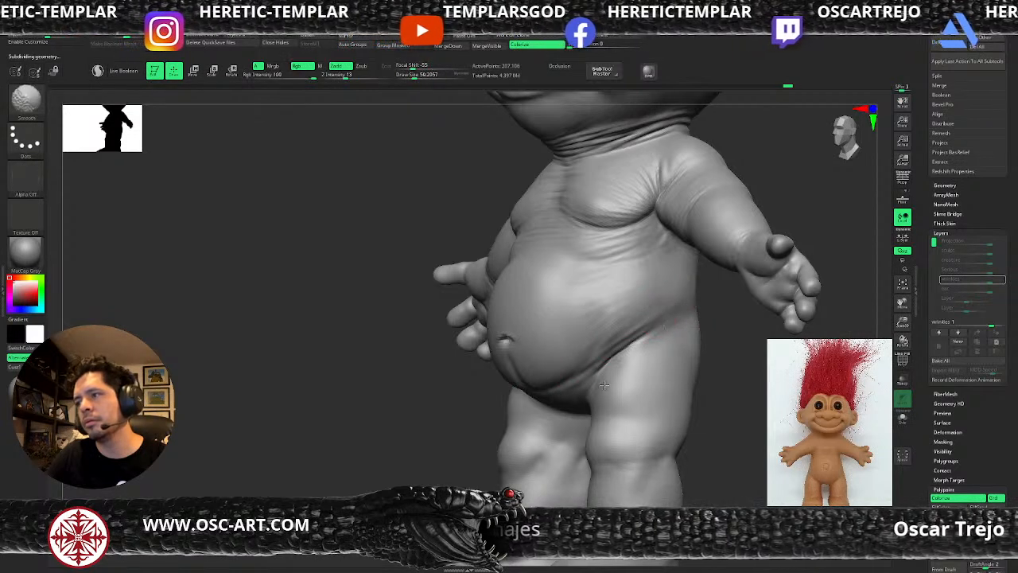
- Carve the main creases under the belly and into the groin with DamStandard at draw size about 33 on a lower subdivision level
{"action": "mouse_move", "coordinate": [734, 366]}
{"action": "left_mouse_down", "text": "alt"}
{"action": "mouse_move", "coordinate": [731, 316]}
{"action": "mouse_move", "coordinate": [733, 374]}
{"action": "left_mouse_up", "text": "alt"}
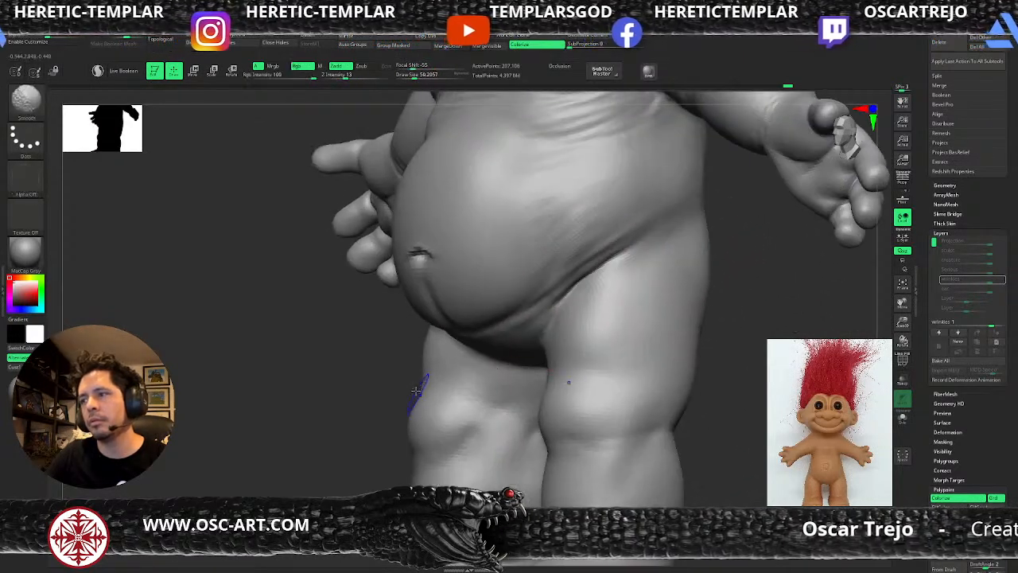
{"action": "left_click_drag", "start_coordinate": [361, 411], "coordinate": [429, 350]}
{"action": "key", "text": "shift+d"}
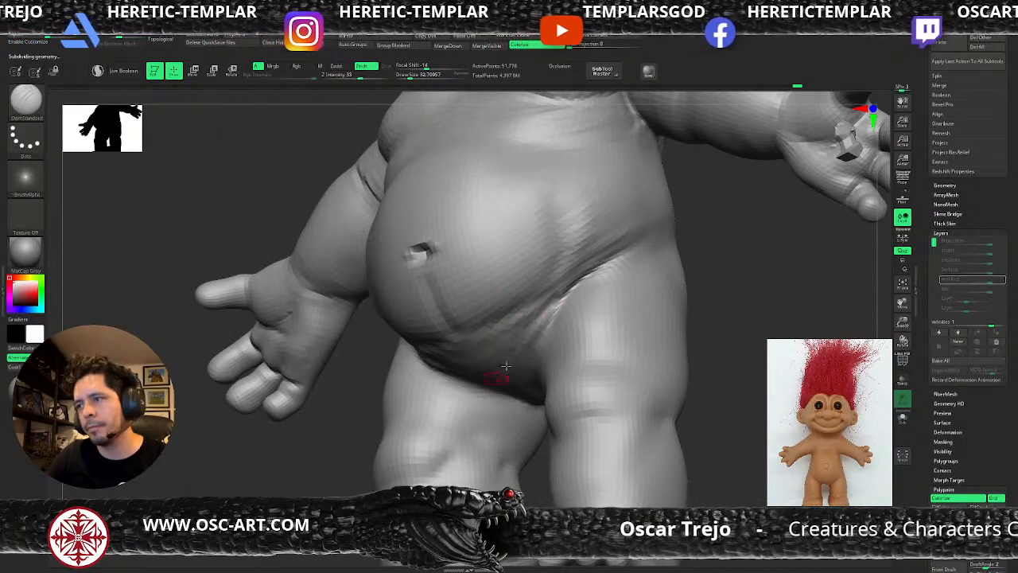
{"action": "left_click_drag", "start_coordinate": [707, 344], "coordinate": [557, 337]}
{"action": "key", "text": "d"}
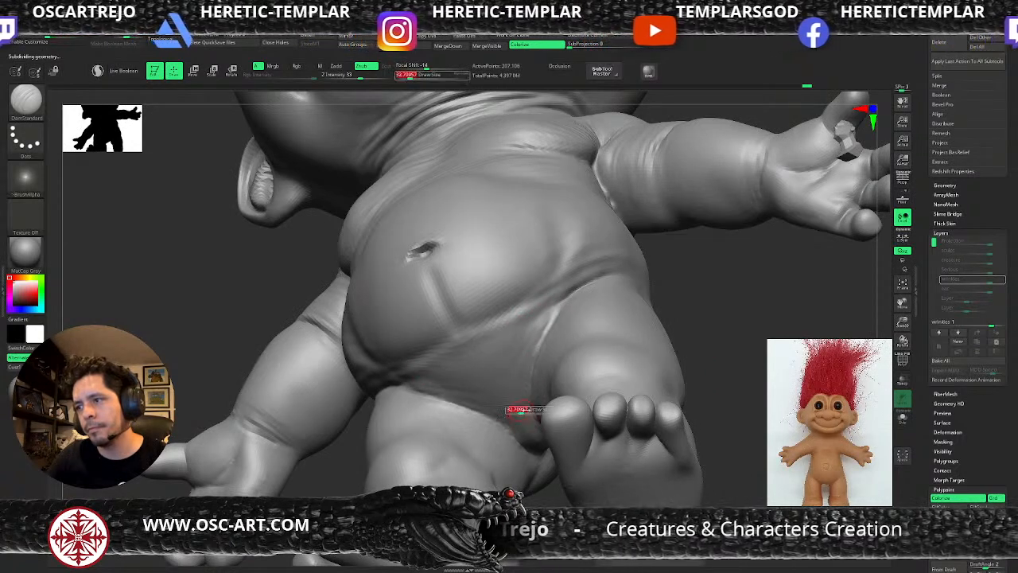
{"action": "key", "text": "shift"}
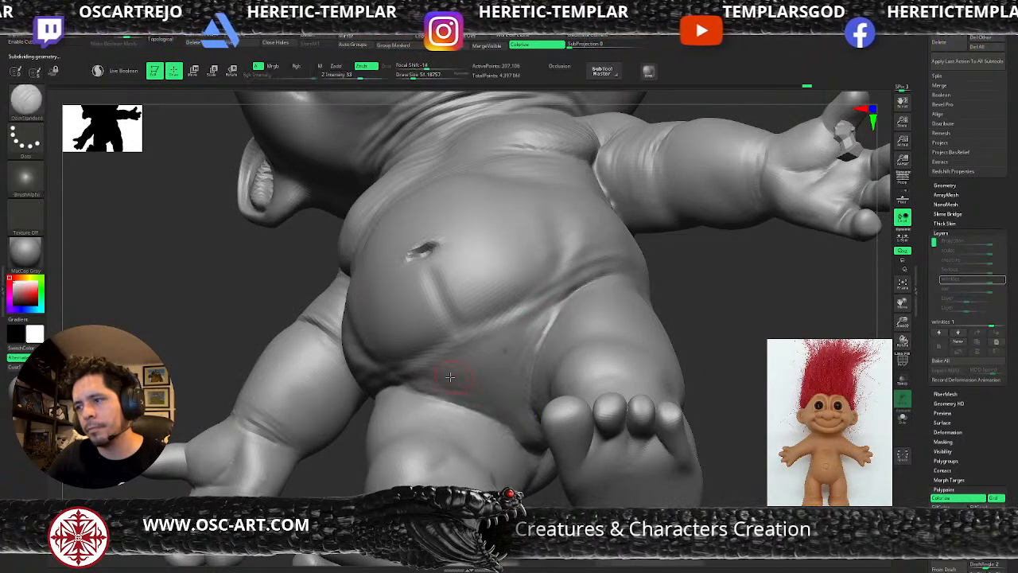
- Add fine wrinkles along the groin and the belly-to-thigh fold with DamStandard at a smaller draw size on a higher subdivision level
{"action": "mouse_move", "coordinate": [561, 300]}
{"action": "left_mouse_down"}
{"action": "mouse_move", "coordinate": [526, 340]}
{"action": "mouse_move", "coordinate": [510, 395]}
{"action": "mouse_move", "coordinate": [548, 327]}
{"action": "mouse_move", "coordinate": [524, 383]}
{"action": "left_mouse_up"}
{"action": "left_click_drag", "start_coordinate": [548, 320], "coordinate": [522, 393]}
{"action": "left_click_drag", "start_coordinate": [554, 311], "coordinate": [532, 337]}
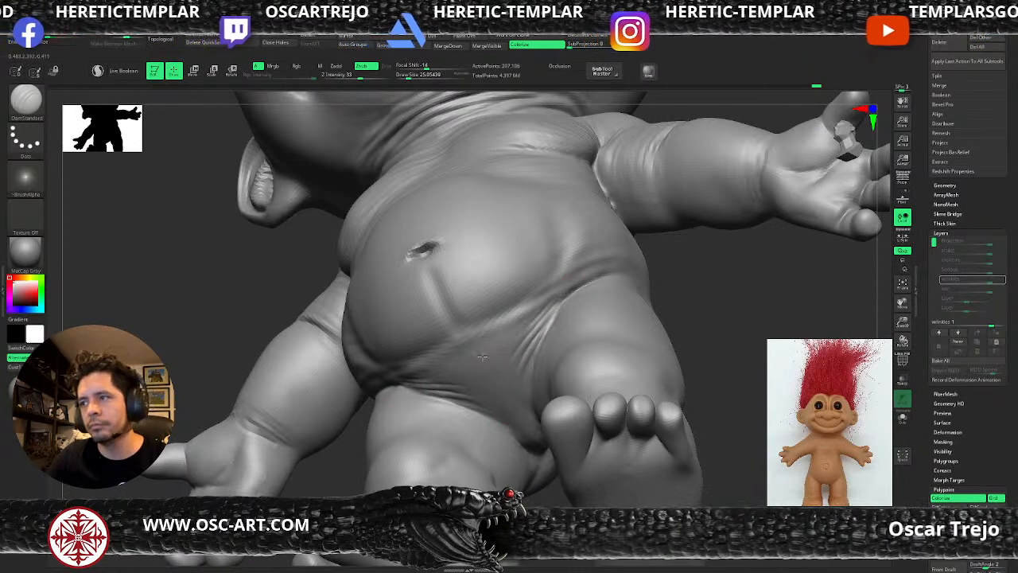
{"action": "mouse_move", "coordinate": [547, 302]}
{"action": "left_mouse_down"}
{"action": "mouse_move", "coordinate": [502, 331]}
{"action": "mouse_move", "coordinate": [596, 270]}
{"action": "left_mouse_up"}
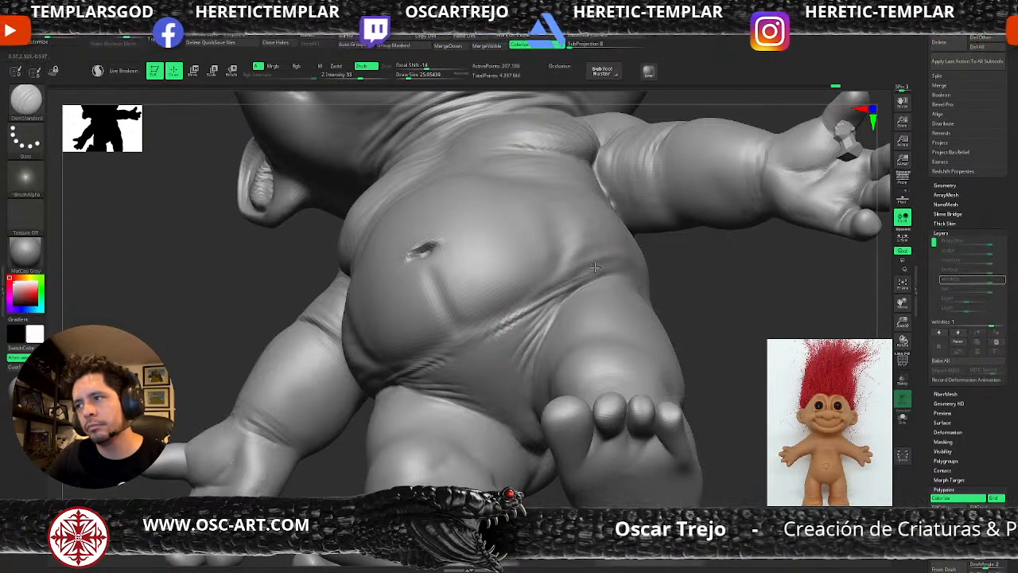
- Refine the fine creases along the belly-to-thigh fold with DamStandard, softening them toward the middle of the groin
{"action": "left_click_drag", "start_coordinate": [534, 296], "coordinate": [478, 325]}
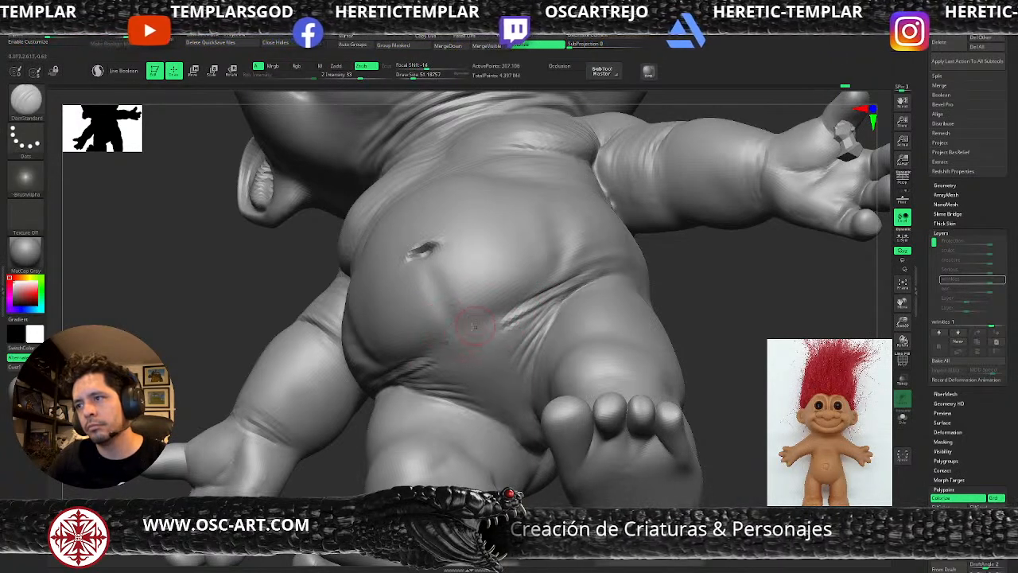
{"action": "right_click_drag", "start_coordinate": [587, 283], "coordinate": [623, 284]}
{"action": "key", "text": "s"}
{"action": "mouse_move", "coordinate": [601, 283]}
{"action": "left_mouse_down"}
{"action": "mouse_move", "coordinate": [590, 282]}
{"action": "mouse_move", "coordinate": [645, 252]}
{"action": "left_mouse_up"}
{"action": "mouse_move", "coordinate": [587, 273]}
{"action": "left_mouse_down"}
{"action": "mouse_move", "coordinate": [684, 252]}
{"action": "mouse_move", "coordinate": [527, 291]}
{"action": "mouse_move", "coordinate": [517, 320]}
{"action": "left_mouse_up"}
{"action": "mouse_move", "coordinate": [564, 297]}
{"action": "left_mouse_down"}
{"action": "mouse_move", "coordinate": [527, 324]}
{"action": "mouse_move", "coordinate": [539, 317]}
{"action": "left_mouse_up"}
- Build up the skin between the groin creases with the Standard brush at draw size about 23, and smooth it on a higher subdivision level
{"action": "key", "text": "b"}
{"action": "key", "text": "s"}
{"action": "key", "text": "t"}
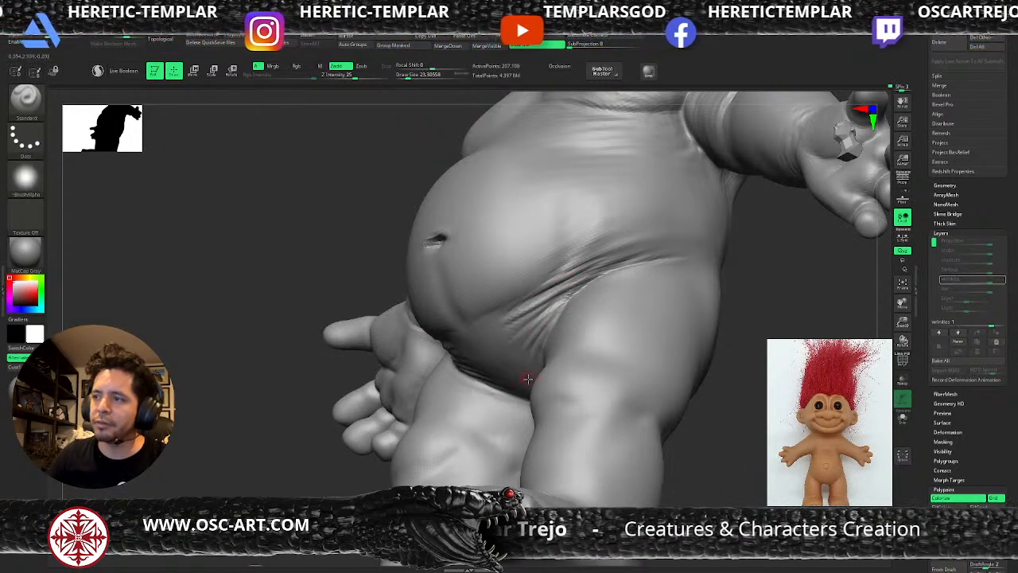
{"action": "mouse_move", "coordinate": [529, 376]}
{"action": "right_mouse_down"}
{"action": "mouse_move", "coordinate": [526, 340]}
{"action": "mouse_move", "coordinate": [700, 325]}
{"action": "mouse_move", "coordinate": [702, 391]}
{"action": "mouse_move", "coordinate": [666, 359]}
{"action": "mouse_move", "coordinate": [527, 359]}
{"action": "right_mouse_up"}
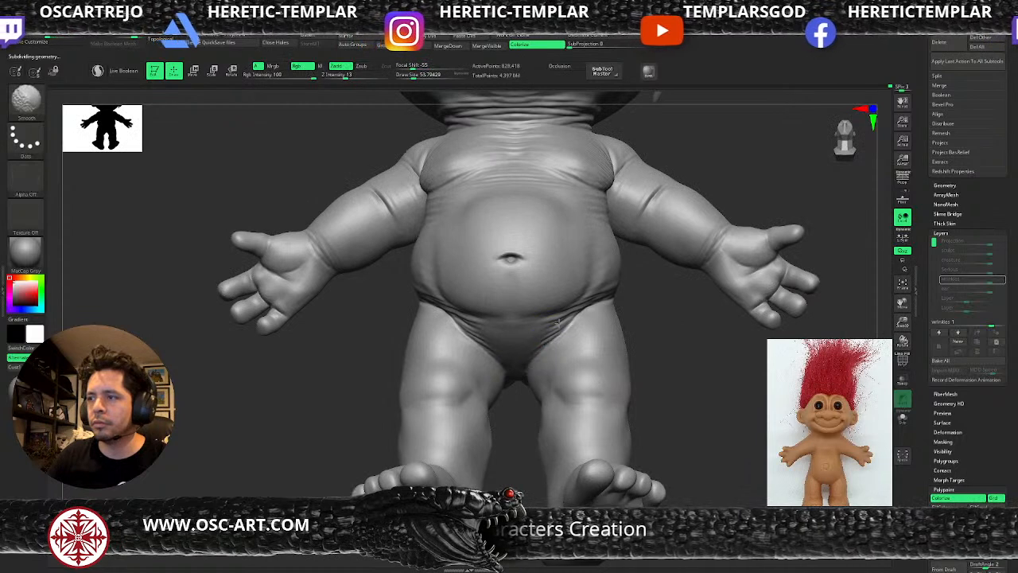
{"action": "right_click_drag", "start_coordinate": [669, 335], "coordinate": [551, 337], "text": "ctrl"}
{"action": "mouse_move", "coordinate": [552, 337]}
{"action": "left_mouse_down", "text": "shift"}
{"action": "mouse_move", "coordinate": [570, 320]}
{"action": "mouse_move", "coordinate": [562, 327]}
{"action": "left_mouse_up", "text": "shift"}
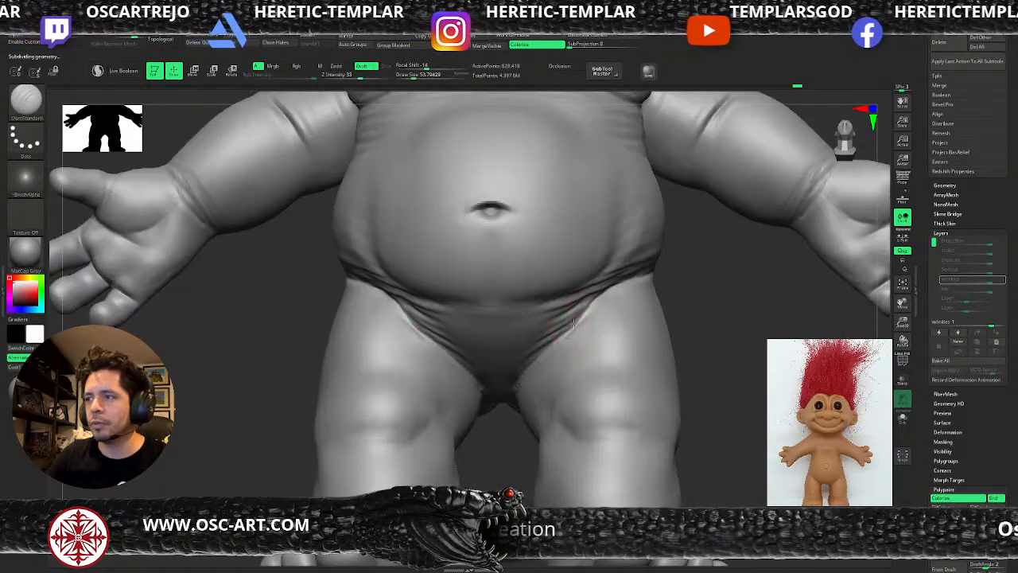
- Check the groin folds and the proportions of the whole figure from the front with the Move brush ready
{"action": "key", "text": "b"}
{"action": "key", "text": "m"}
{"action": "key", "text": "v"}
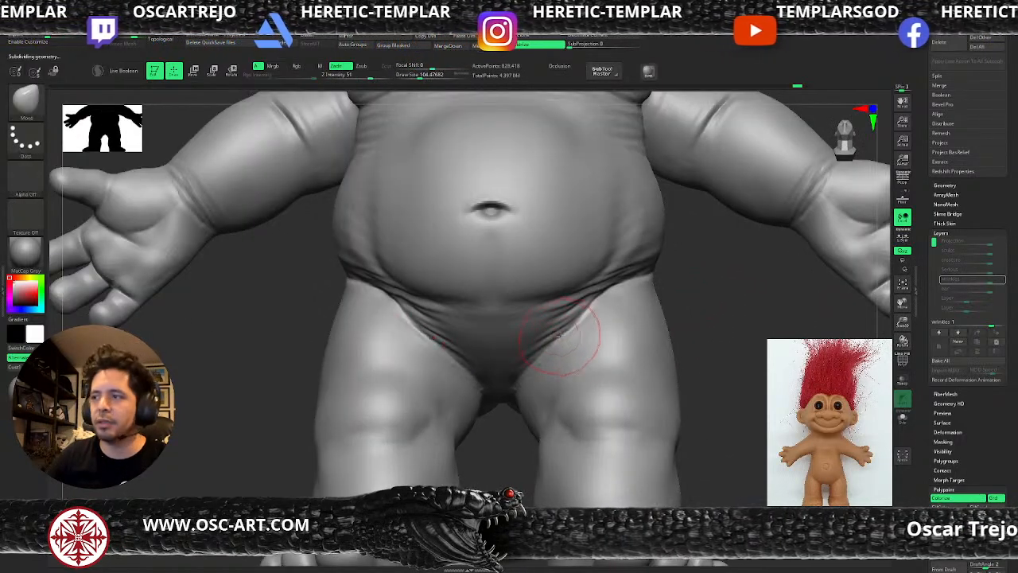
{"action": "right_click_drag", "start_coordinate": [609, 386], "coordinate": [693, 384], "text": "ctrl"}
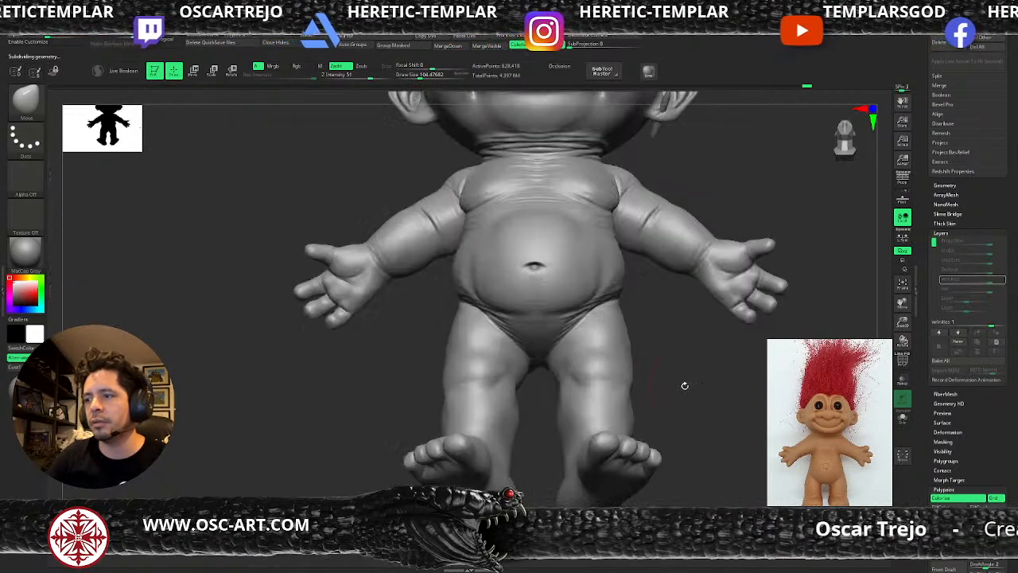
{"action": "right_click_drag", "start_coordinate": [690, 338], "coordinate": [694, 431]}
{"action": "key", "text": "f"}
{"action": "right_click_drag", "start_coordinate": [650, 370], "coordinate": [670, 407], "text": "shift"}
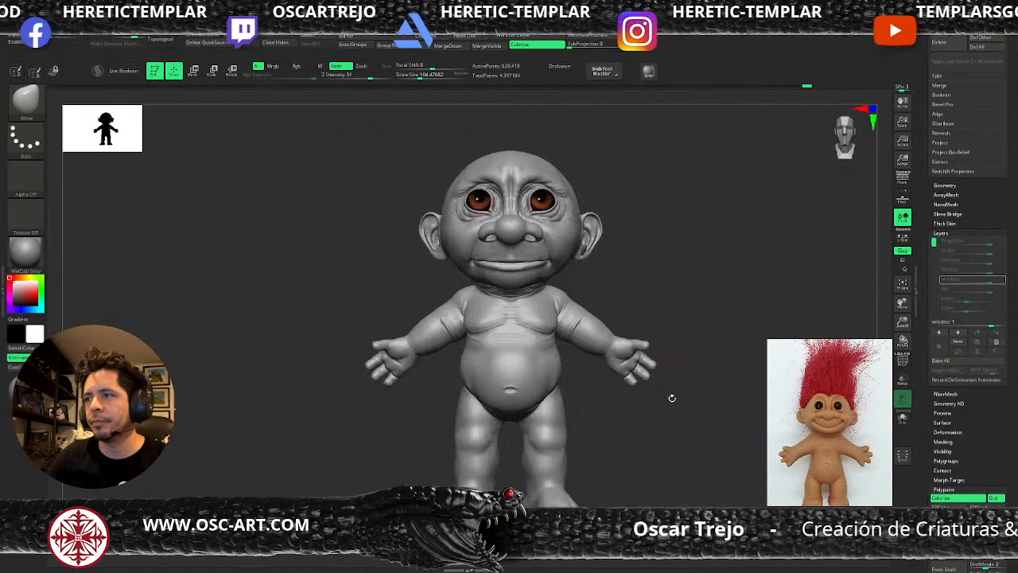
- Add soft folds to the arms beside the elbow creases with the Standard brush at draw size about 27
{"action": "mouse_move", "coordinate": [675, 265]}
{"action": "right_mouse_down", "text": "alt"}
{"action": "mouse_move", "coordinate": [666, 288]}
{"action": "mouse_move", "coordinate": [675, 249]}
{"action": "mouse_move", "coordinate": [697, 262]}
{"action": "mouse_move", "coordinate": [683, 275]}
{"action": "mouse_move", "coordinate": [732, 327]}
{"action": "right_mouse_up", "text": "alt"}
{"action": "key", "text": "s"}
{"action": "left_click_drag", "start_coordinate": [745, 326], "coordinate": [739, 327]}
{"action": "key", "text": "s"}
{"action": "key", "text": "b"}
{"action": "key", "text": "s"}
{"action": "key", "text": "t"}
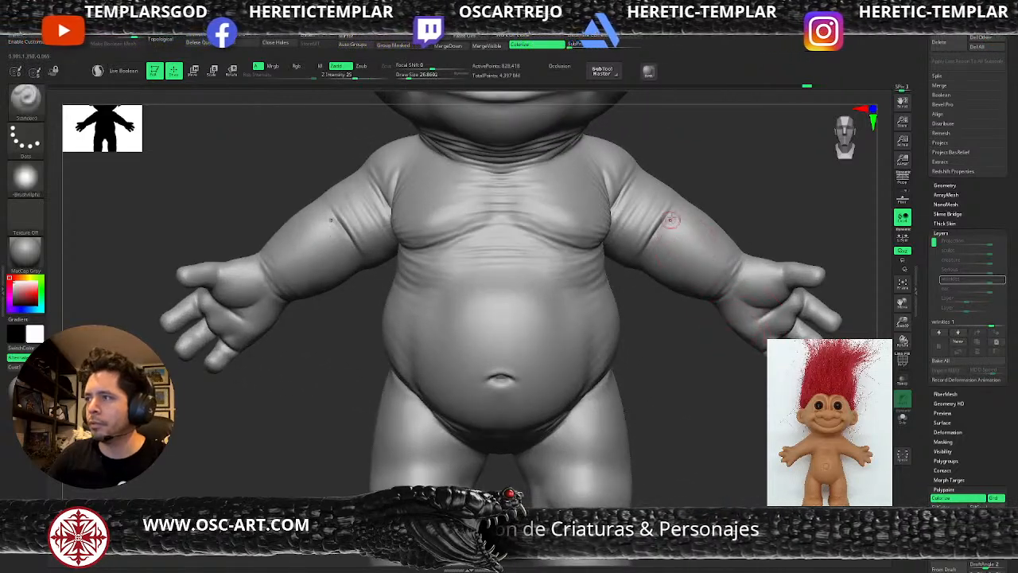
{"action": "key", "text": "bracketright"}
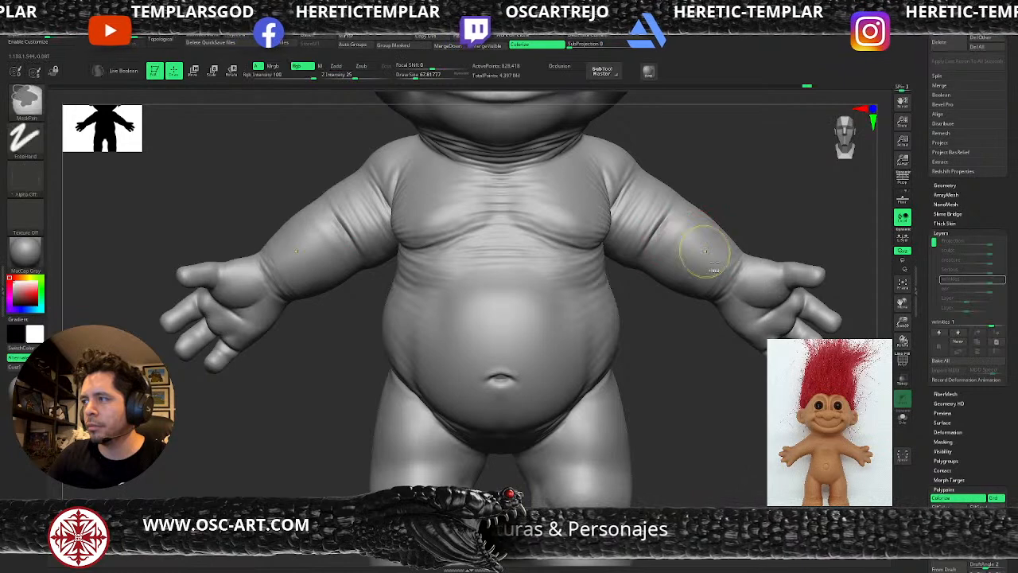
- Isolate one forearm and hand by hiding the rest of the body, with DamStandard as the active brush
{"action": "mouse_move", "coordinate": [788, 213]}
{"action": "right_mouse_down", "text": "alt"}
{"action": "mouse_move", "coordinate": [607, 214]}
{"action": "mouse_move", "coordinate": [674, 268]}
{"action": "right_mouse_up", "text": "alt"}
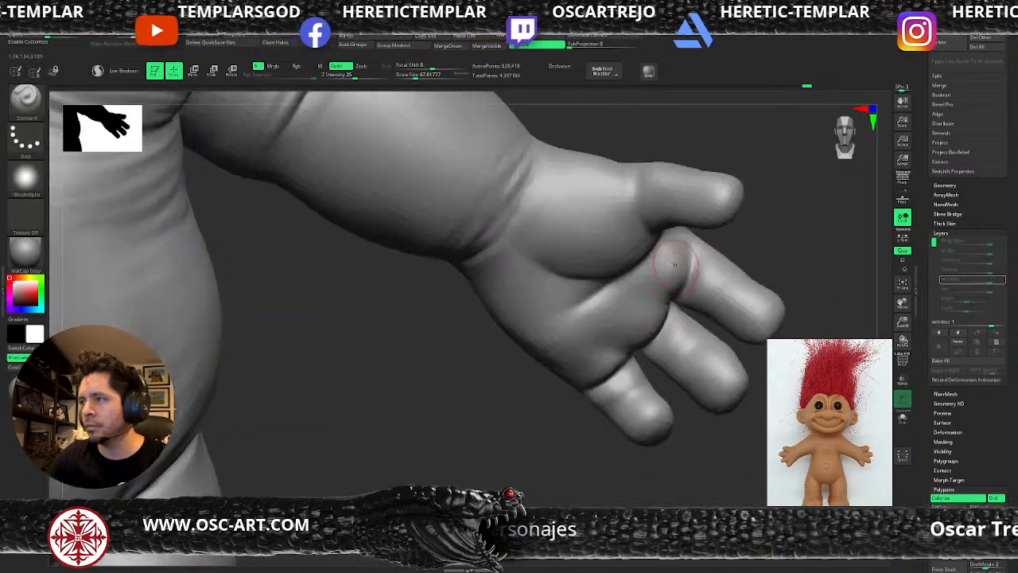
{"action": "key", "text": "b"}
{"action": "key", "text": "d"}
{"action": "key", "text": "s"}
{"action": "mouse_move", "coordinate": [579, 172]}
{"action": "right_mouse_down"}
{"action": "mouse_move", "coordinate": [627, 122]}
{"action": "mouse_move", "coordinate": [613, 171]}
{"action": "right_mouse_up"}
{"action": "left_click", "coordinate": [610, 218], "text": "ctrl+shift"}
{"action": "left_click_drag", "start_coordinate": [645, 172], "coordinate": [649, 240], "text": "ctrl+shift"}
{"action": "left_click", "coordinate": [526, 191], "text": "ctrl+shift"}
- Carve creases around the palm side of the wrist with DamStandard at draw size about 27, and smooth the fold at the thumb's base
{"action": "mouse_move", "coordinate": [706, 320]}
{"action": "right_mouse_down"}
{"action": "mouse_move", "coordinate": [695, 265]}
{"action": "mouse_move", "coordinate": [527, 295]}
{"action": "right_mouse_up"}
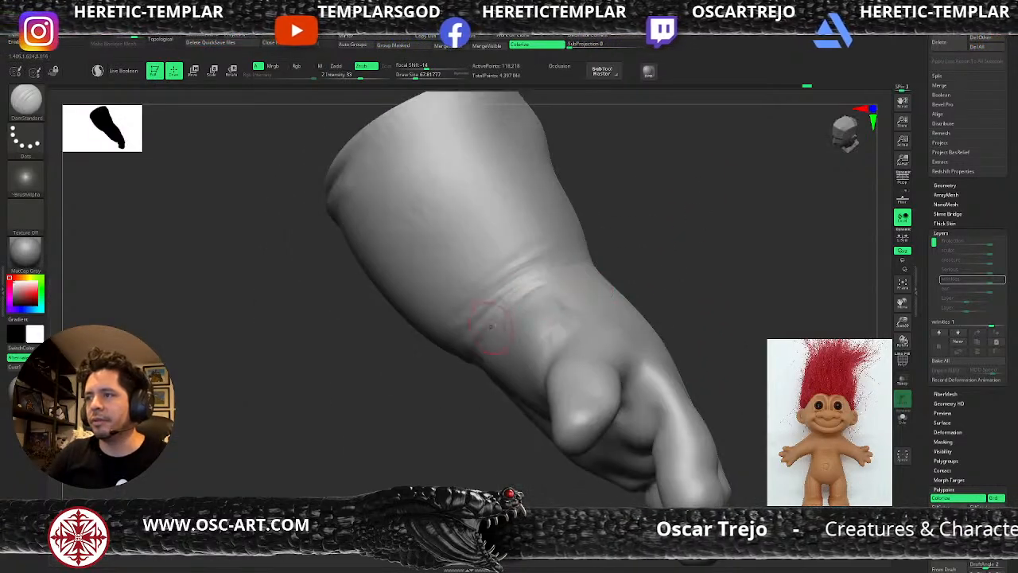
{"action": "right_click_drag", "start_coordinate": [574, 256], "coordinate": [488, 336]}
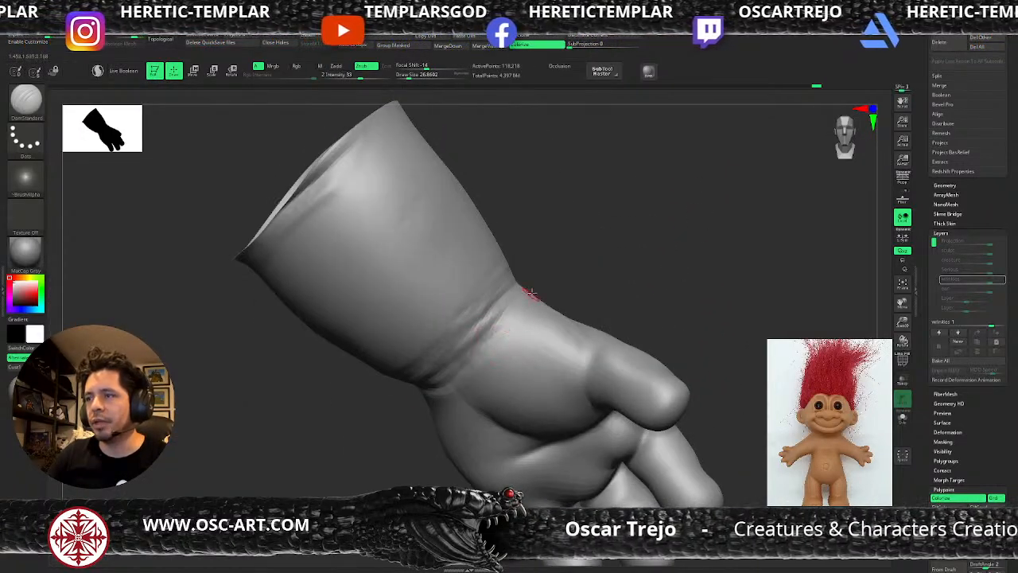
{"action": "mouse_move", "coordinate": [409, 445]}
{"action": "right_mouse_down"}
{"action": "mouse_move", "coordinate": [444, 396]}
{"action": "mouse_move", "coordinate": [634, 234]}
{"action": "mouse_move", "coordinate": [477, 318]}
{"action": "right_mouse_up"}
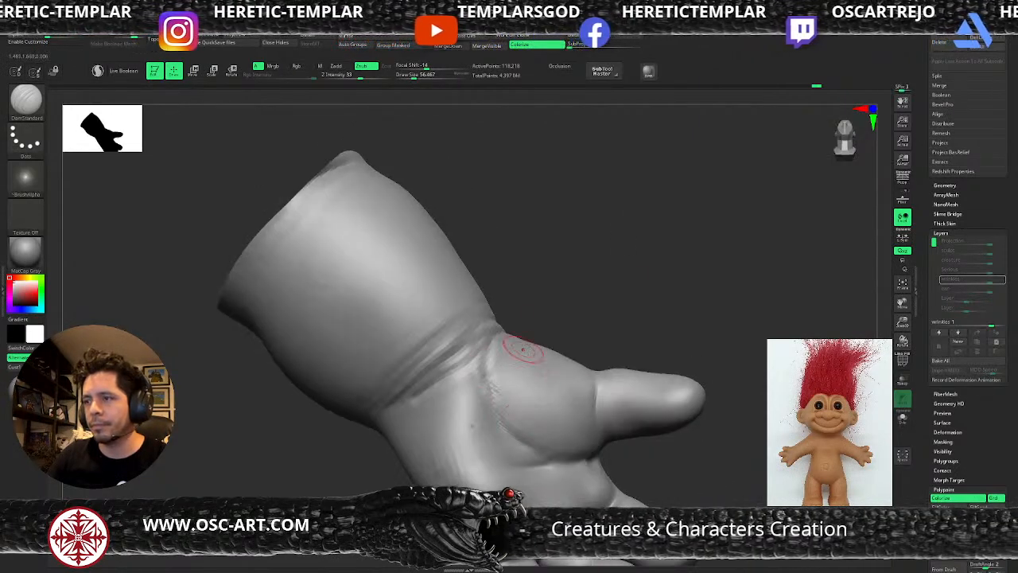
{"action": "right_click_drag", "start_coordinate": [580, 293], "coordinate": [561, 318]}
{"action": "left_click_drag", "start_coordinate": [482, 391], "coordinate": [492, 364], "text": "shift"}
- Add finer creases across the thumb side and back of the wrist with DamStandard at draw size about 20
{"action": "mouse_move", "coordinate": [569, 294]}
{"action": "right_mouse_down"}
{"action": "mouse_move", "coordinate": [537, 318]}
{"action": "mouse_move", "coordinate": [533, 341]}
{"action": "right_mouse_up"}
{"action": "right_click_drag", "start_coordinate": [365, 416], "coordinate": [665, 374]}
{"action": "right_click_drag", "start_coordinate": [517, 337], "coordinate": [474, 341]}
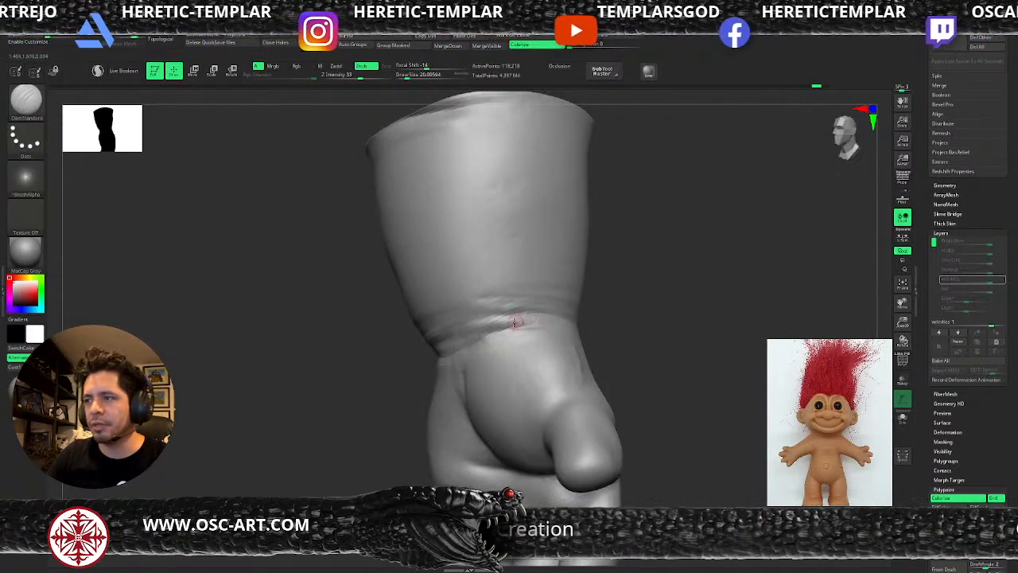
{"action": "right_click_drag", "start_coordinate": [549, 334], "coordinate": [574, 367]}
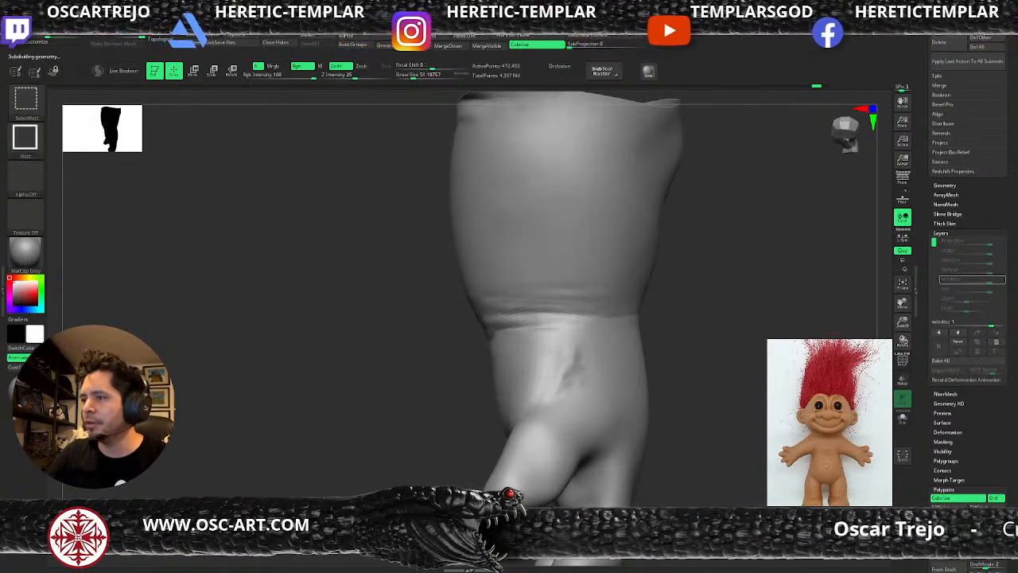
- Show the whole body again, compare it with the wrinkles layer switched off and on, and stop recording on that layer
{"action": "left_click", "coordinate": [748, 318], "text": "ctrl+shift"}
{"action": "right_click_drag", "start_coordinate": [756, 318], "coordinate": [905, 303], "text": "ctrl"}
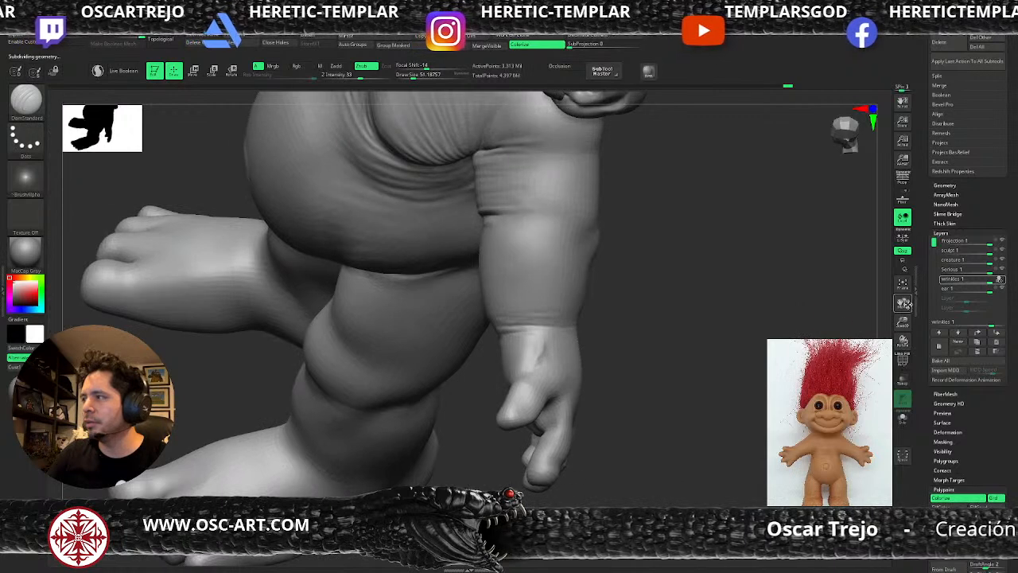
{"action": "left_click", "coordinate": [1001, 279]}
{"action": "left_click", "coordinate": [1003, 279]}
{"action": "left_click", "coordinate": [1003, 280]}
{"action": "left_click", "coordinate": [1002, 280]}
{"action": "left_click", "coordinate": [1003, 279]}
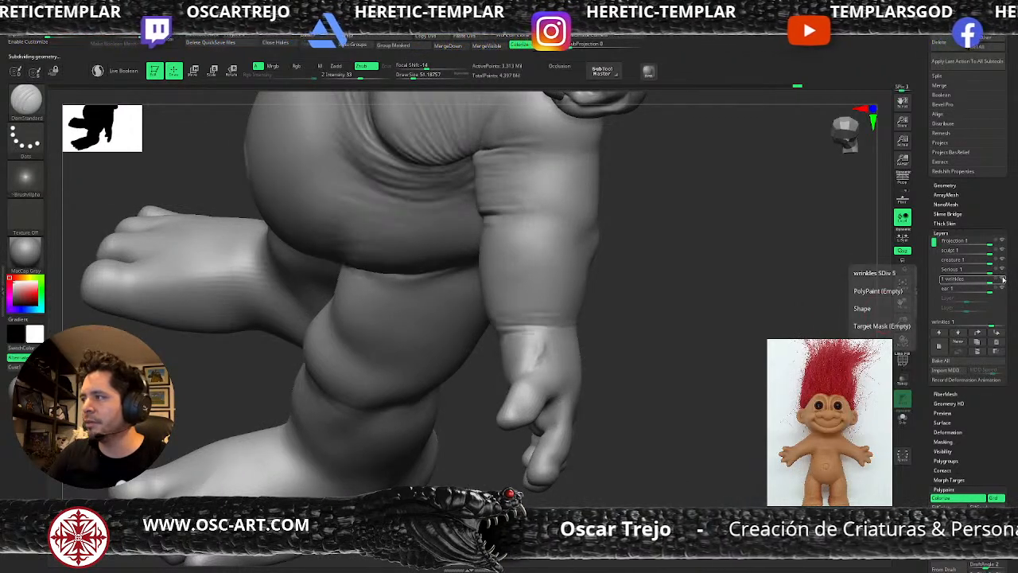
- Set the creature layer to recording
{"action": "left_click", "coordinate": [1000, 271]}
{"action": "left_click", "coordinate": [1001, 260]}
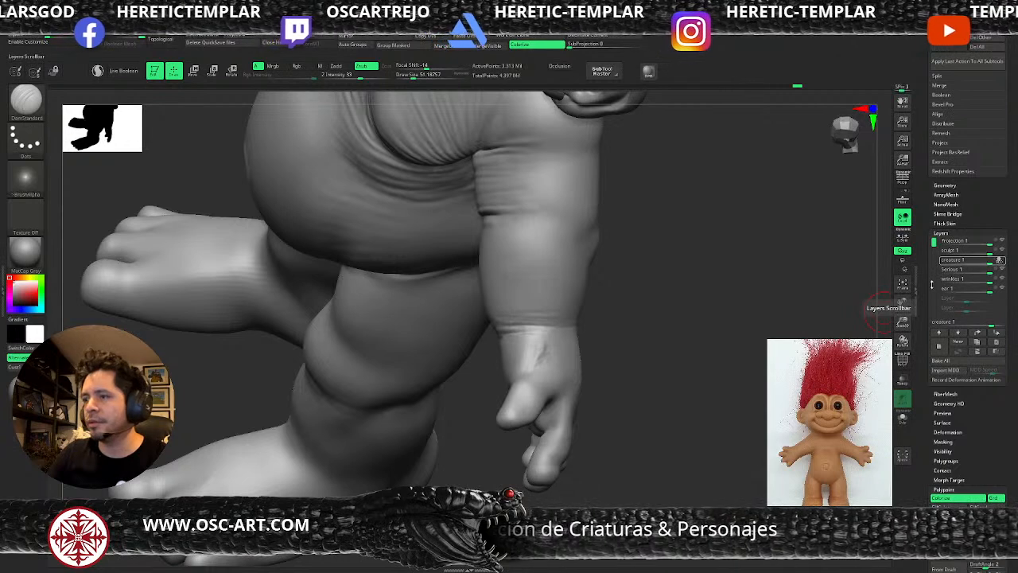
- Carve fine skin creases around the troll's wrist with the DamStandard brush, using a smaller brush size
{"action": "left_click_drag", "start_coordinate": [616, 379], "coordinate": [617, 302]}
{"action": "key", "text": "shift"}
{"action": "mouse_move", "coordinate": [567, 276]}
{"action": "left_mouse_down", "text": "shift"}
{"action": "mouse_move", "coordinate": [556, 283]}
{"action": "mouse_move", "coordinate": [647, 261]}
{"action": "mouse_move", "coordinate": [662, 274]}
{"action": "left_mouse_up", "text": "shift"}
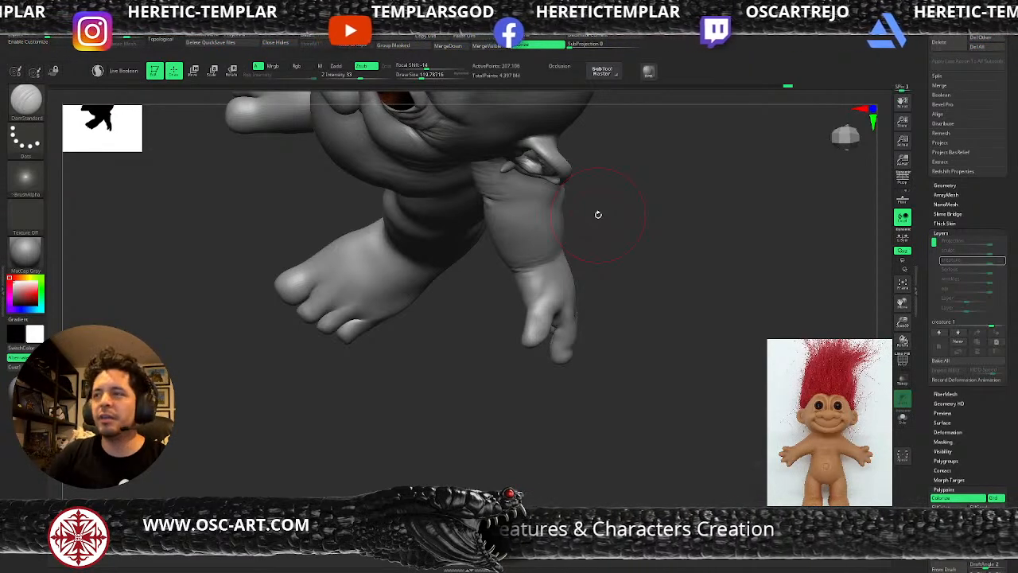
{"action": "left_click_drag", "start_coordinate": [620, 213], "coordinate": [595, 268]}
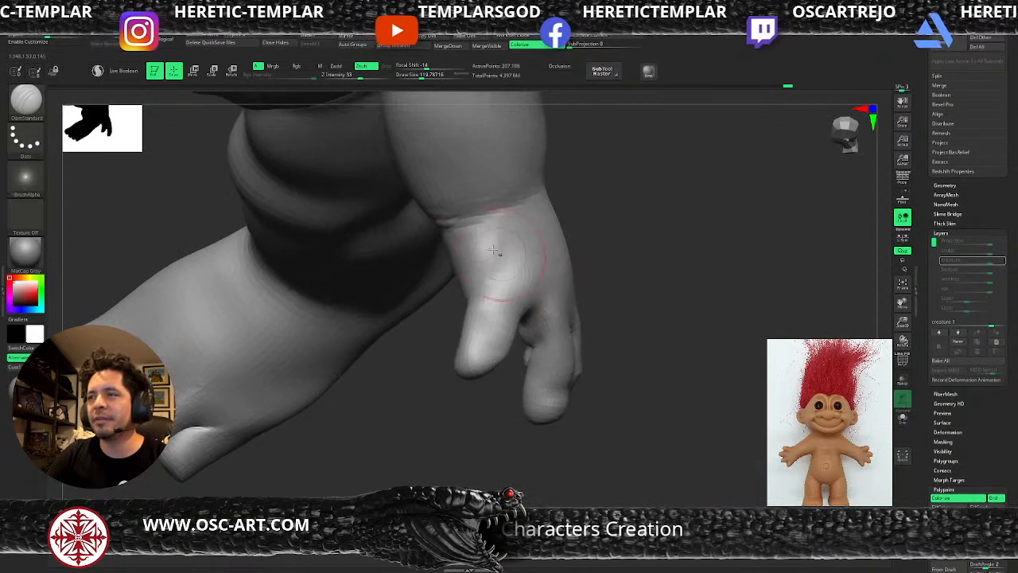
{"action": "key", "text": "s"}
{"action": "mouse_move", "coordinate": [471, 221]}
{"action": "left_mouse_down"}
{"action": "mouse_move", "coordinate": [461, 220]}
{"action": "mouse_move", "coordinate": [519, 204]}
{"action": "left_mouse_up"}
{"action": "left_click_drag", "start_coordinate": [601, 180], "coordinate": [534, 187]}
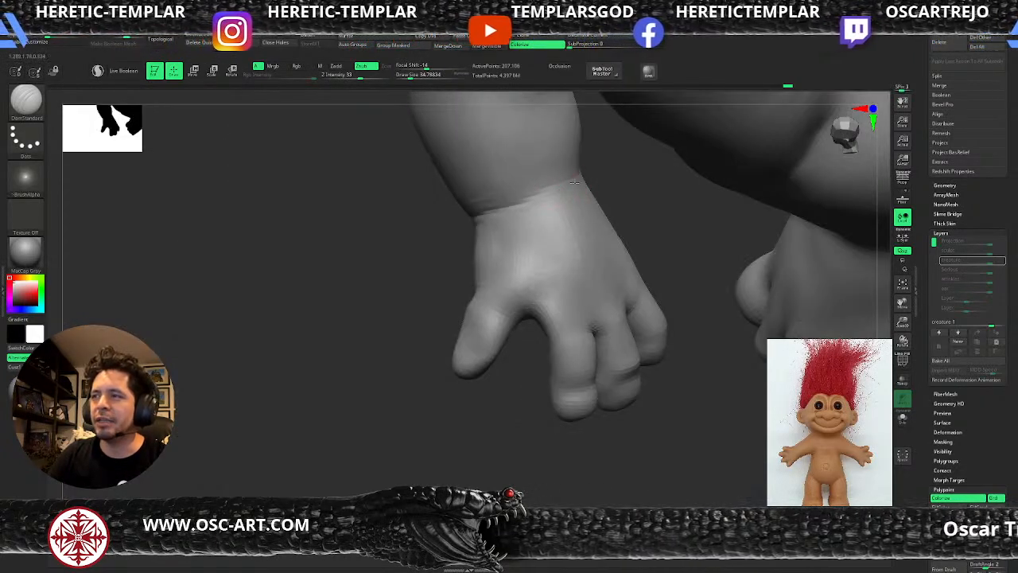
{"action": "left_click_drag", "start_coordinate": [416, 241], "coordinate": [533, 199]}
{"action": "left_click_drag", "start_coordinate": [457, 208], "coordinate": [636, 182]}
{"action": "mouse_move", "coordinate": [465, 207]}
{"action": "left_mouse_down"}
{"action": "mouse_move", "coordinate": [562, 192]}
{"action": "mouse_move", "coordinate": [537, 213]}
{"action": "left_mouse_up"}
{"action": "left_click_drag", "start_coordinate": [474, 218], "coordinate": [742, 237]}
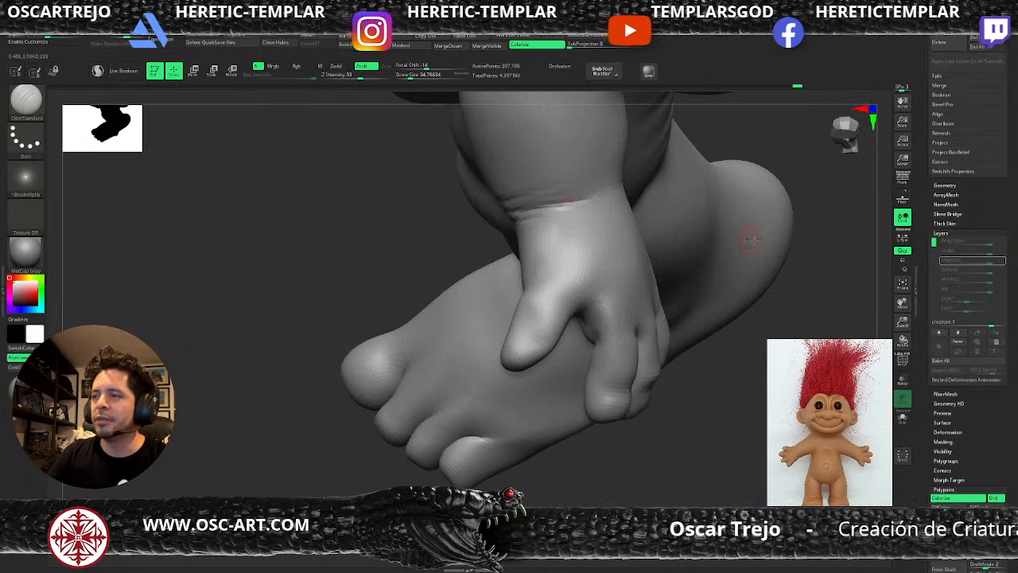
- Isolate the hand and forearm geometry and lower the mesh by two subdivision levels
{"action": "left_click_drag", "start_coordinate": [800, 296], "coordinate": [706, 227], "text": "alt"}
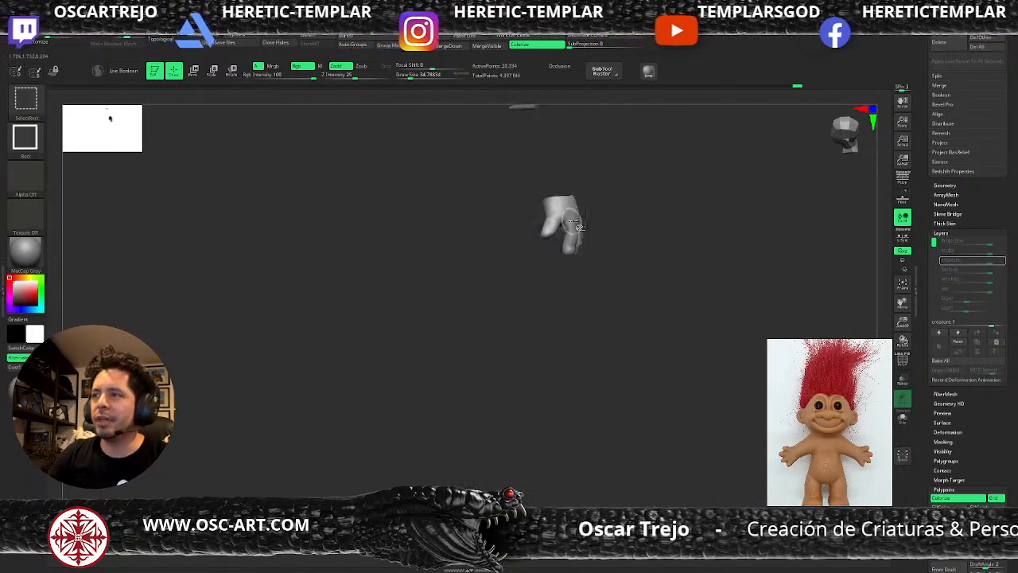
{"action": "left_click", "coordinate": [582, 224], "text": "ctrl+shift"}
{"action": "left_click_drag", "start_coordinate": [639, 207], "coordinate": [624, 227], "text": "ctrl+shift"}
{"action": "left_click", "coordinate": [568, 186], "text": "ctrl+shift"}
{"action": "mouse_move", "coordinate": [654, 184]}
{"action": "left_mouse_down", "text": "ctrl+shift"}
{"action": "mouse_move", "coordinate": [657, 225]}
{"action": "mouse_move", "coordinate": [636, 220]}
{"action": "mouse_move", "coordinate": [643, 269]}
{"action": "left_mouse_up", "text": "ctrl+shift"}
{"action": "mouse_move", "coordinate": [669, 332]}
{"action": "left_mouse_down", "text": "alt"}
{"action": "mouse_move", "coordinate": [657, 305]}
{"action": "mouse_move", "coordinate": [685, 288]}
{"action": "mouse_move", "coordinate": [643, 332]}
{"action": "mouse_move", "coordinate": [678, 336]}
{"action": "mouse_move", "coordinate": [668, 284]}
{"action": "left_mouse_up", "text": "alt"}
{"action": "key", "text": "shift+d"}
{"action": "key", "text": "shift+d"}
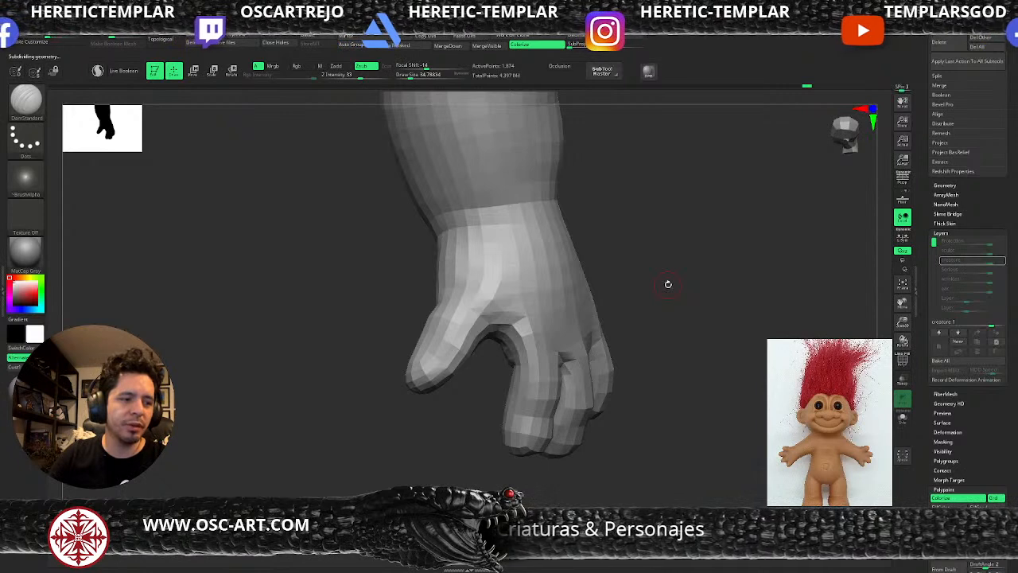
- Solo the body and reshape the web and base of the thumb with the Move brush
{"action": "left_click_drag", "start_coordinate": [599, 235], "coordinate": [718, 332]}
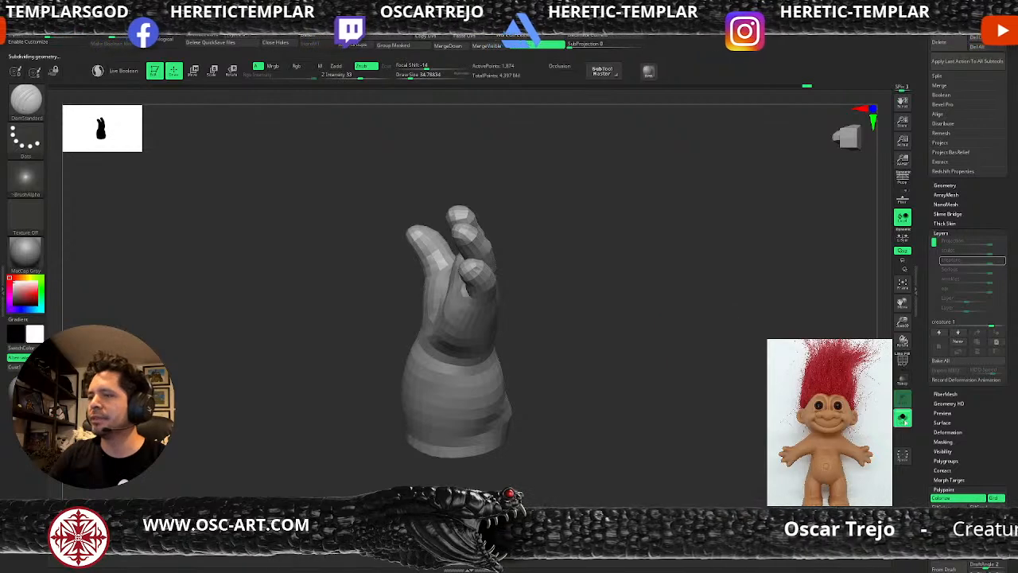
{"action": "mouse_move", "coordinate": [614, 374]}
{"action": "left_mouse_down"}
{"action": "mouse_move", "coordinate": [636, 315]}
{"action": "mouse_move", "coordinate": [657, 339]}
{"action": "mouse_move", "coordinate": [707, 302]}
{"action": "mouse_move", "coordinate": [699, 287]}
{"action": "mouse_move", "coordinate": [627, 278]}
{"action": "mouse_move", "coordinate": [545, 304]}
{"action": "left_mouse_up"}
{"action": "key", "text": "b"}
{"action": "key", "text": "m"}
{"action": "key", "text": "v"}
{"action": "mouse_move", "coordinate": [609, 279]}
{"action": "left_mouse_down"}
{"action": "mouse_move", "coordinate": [653, 294]}
{"action": "mouse_move", "coordinate": [546, 272]}
{"action": "mouse_move", "coordinate": [522, 289]}
{"action": "left_mouse_up"}
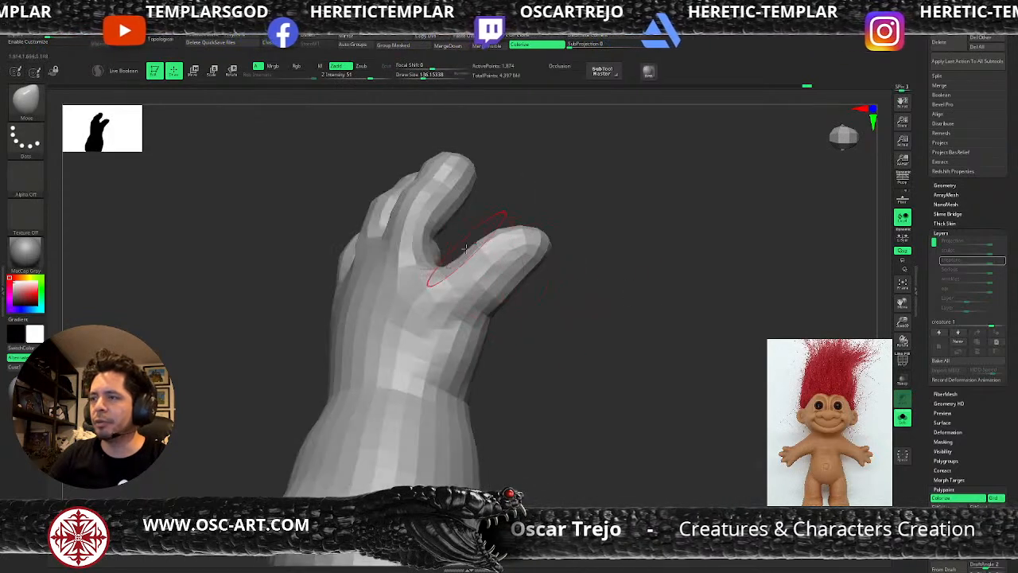
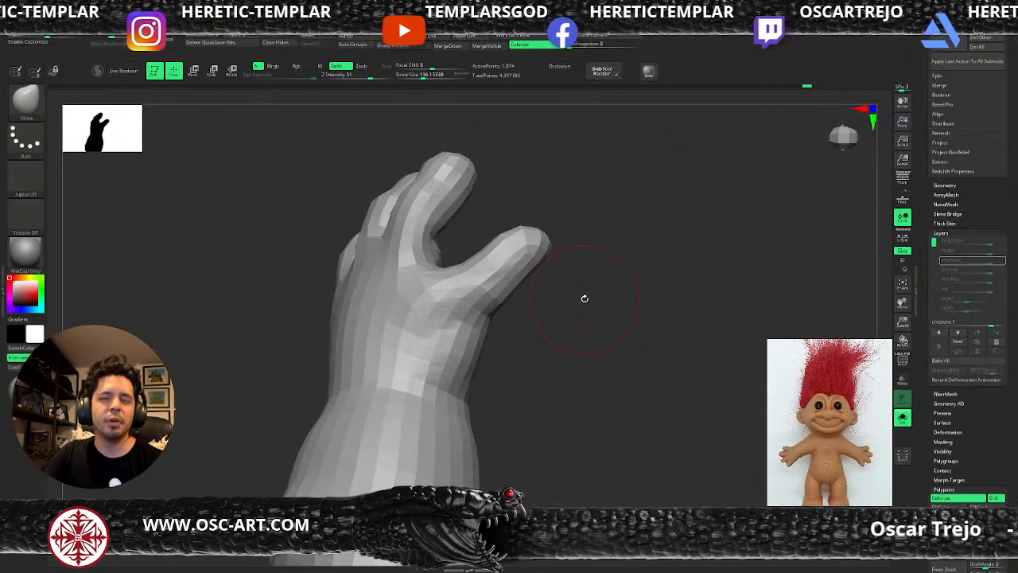
- Enlarge the Move brush to about 191 and adjust the thumb's position and silhouette
{"action": "mouse_move", "coordinate": [543, 316]}
{"action": "left_mouse_down"}
{"action": "mouse_move", "coordinate": [506, 280]}
{"action": "mouse_move", "coordinate": [490, 290]}
{"action": "mouse_move", "coordinate": [515, 271]}
{"action": "left_mouse_up"}
{"action": "key", "text": "s"}
{"action": "key", "text": "s"}
{"action": "key", "text": "s"}
{"action": "left_click_drag", "start_coordinate": [563, 217], "coordinate": [561, 264]}
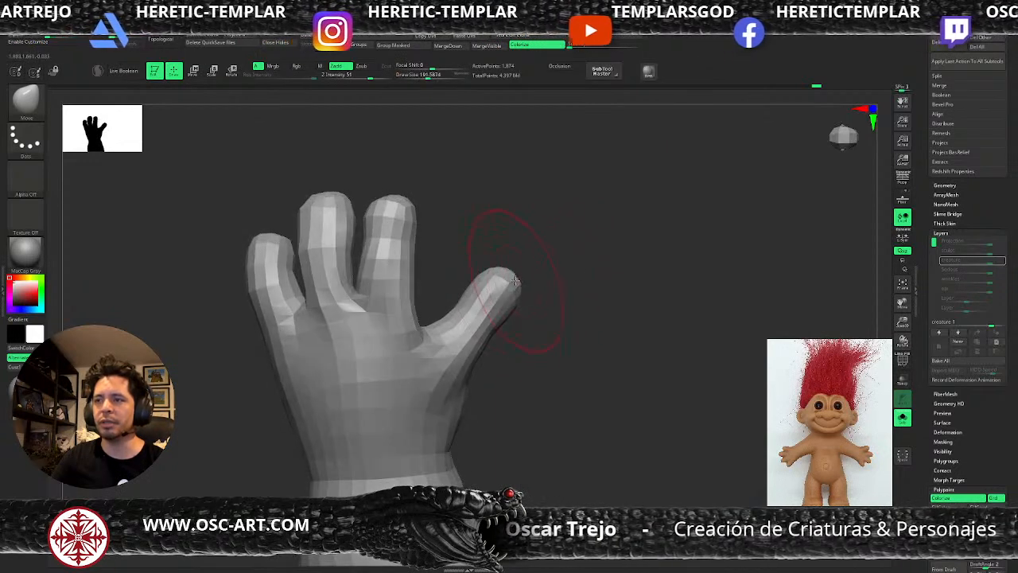
{"action": "mouse_move", "coordinate": [560, 272]}
{"action": "left_mouse_down"}
{"action": "mouse_move", "coordinate": [495, 265]}
{"action": "mouse_move", "coordinate": [469, 296]}
{"action": "mouse_move", "coordinate": [509, 350]}
{"action": "mouse_move", "coordinate": [546, 374]}
{"action": "mouse_move", "coordinate": [561, 342]}
{"action": "left_mouse_up"}
- Raise the subdivision level and shape the thumb tip with a small ClayBuildup brush
{"action": "key", "text": "s"}
{"action": "key", "text": "b"}
{"action": "key", "text": "c"}
{"action": "key", "text": "b"}
{"action": "key", "text": "ctrl+d"}
{"action": "key", "text": "bracketleft"}
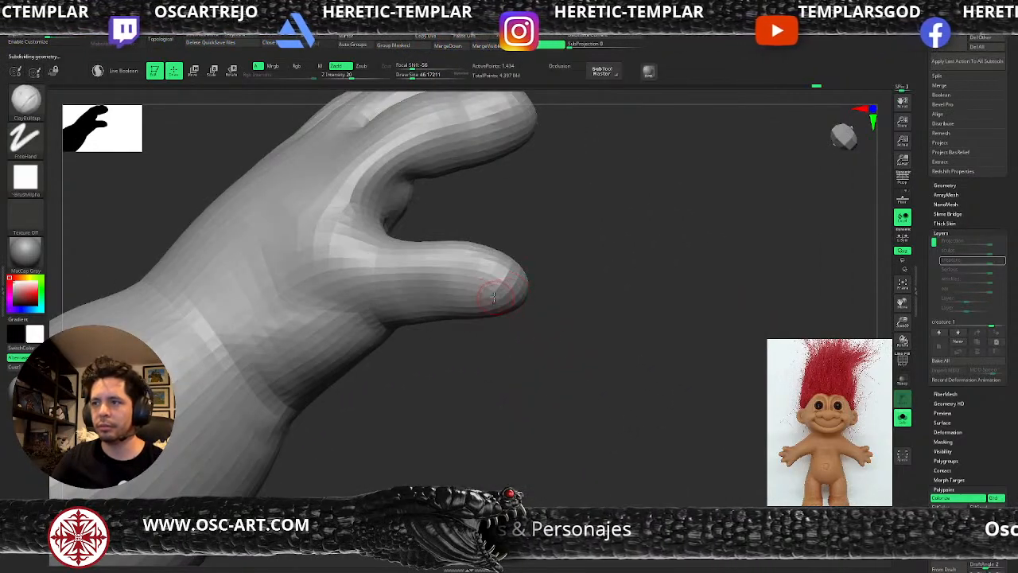
{"action": "left_click_drag", "start_coordinate": [501, 309], "coordinate": [501, 311]}
{"action": "key", "text": "s"}
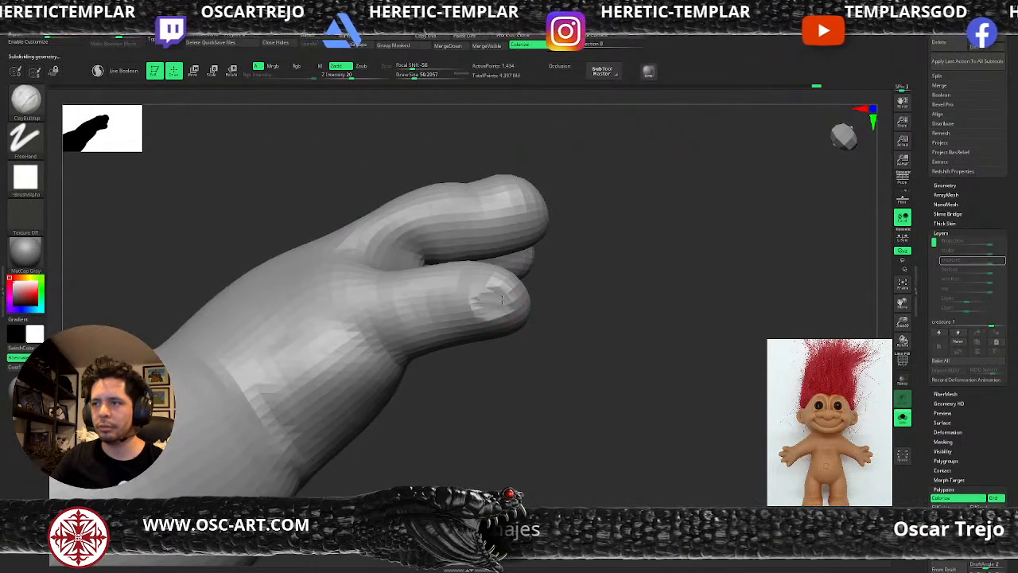
- Refine the volume of the thumb and its tip with the Move brush, adjusting the brush size
{"action": "mouse_move", "coordinate": [572, 367]}
{"action": "left_mouse_down"}
{"action": "mouse_move", "coordinate": [523, 358]}
{"action": "mouse_move", "coordinate": [511, 345]}
{"action": "left_mouse_up"}
{"action": "key", "text": "b"}
{"action": "key", "text": "m"}
{"action": "key", "text": "v"}
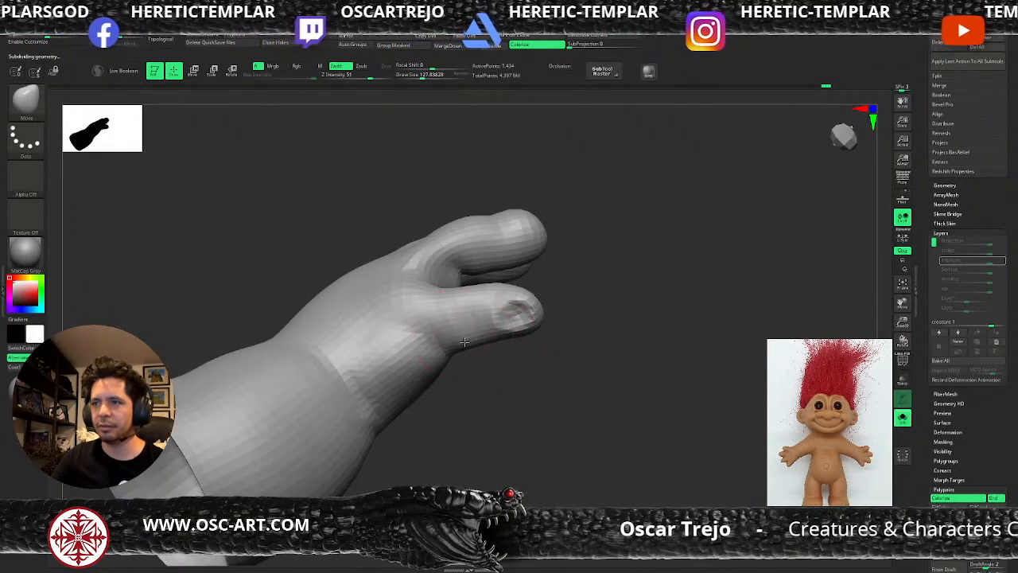
{"action": "key", "text": "s"}
{"action": "mouse_move", "coordinate": [473, 374]}
{"action": "left_mouse_down"}
{"action": "mouse_move", "coordinate": [475, 363]}
{"action": "mouse_move", "coordinate": [463, 360]}
{"action": "mouse_move", "coordinate": [484, 337]}
{"action": "left_mouse_up"}
{"action": "key", "text": "s"}
{"action": "key", "text": "s"}
{"action": "left_click_drag", "start_coordinate": [520, 305], "coordinate": [516, 305]}
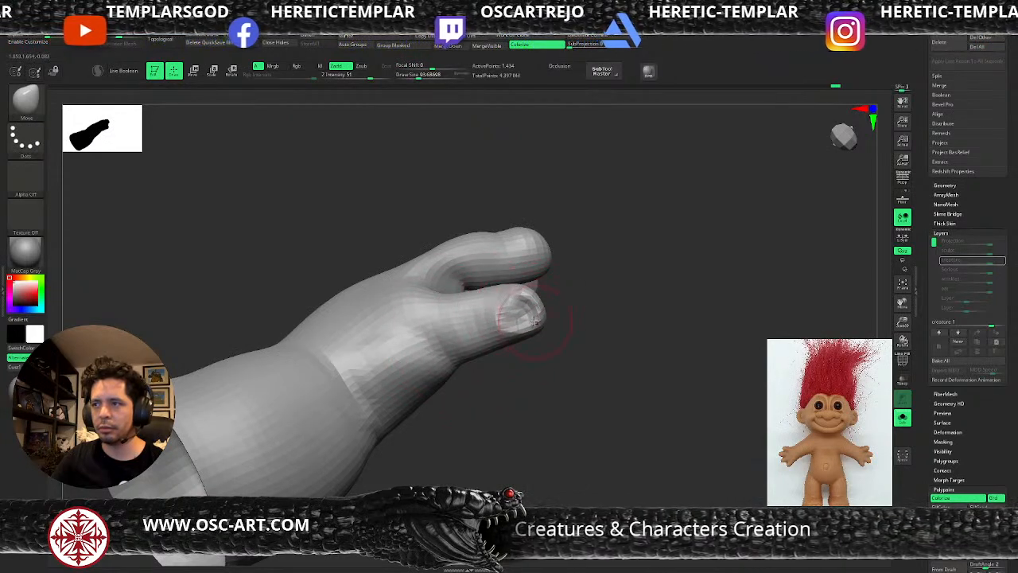
- Soften the thumbnail area by smoothing it and adding small Clay strokes at a higher subdivision level
{"action": "left_click_drag", "start_coordinate": [535, 320], "coordinate": [507, 319], "text": "shift"}
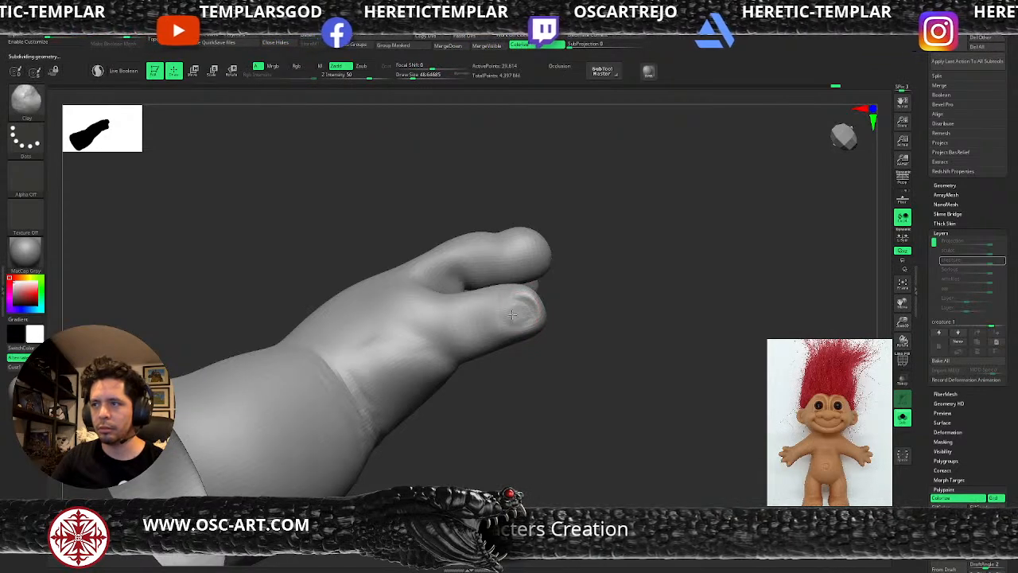
{"action": "key", "text": "shift"}
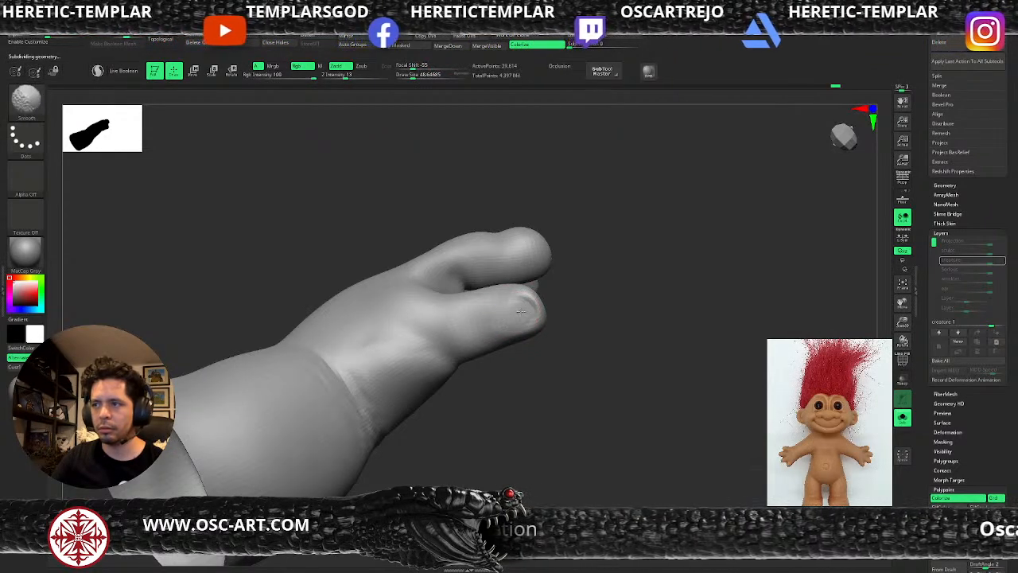
{"action": "key", "text": "s"}
{"action": "left_click_drag", "start_coordinate": [522, 313], "coordinate": [526, 314]}
{"action": "left_click_drag", "start_coordinate": [517, 306], "coordinate": [511, 317]}
{"action": "key", "text": "shift"}
- Adjust the thumb's profile from the back of the hand with a resized Move brush
{"action": "key", "text": "b"}
{"action": "key", "text": "m"}
{"action": "key", "text": "v"}
{"action": "mouse_move", "coordinate": [613, 418]}
{"action": "left_mouse_down"}
{"action": "mouse_move", "coordinate": [599, 357]}
{"action": "mouse_move", "coordinate": [584, 350]}
{"action": "mouse_move", "coordinate": [585, 378]}
{"action": "left_mouse_up"}
{"action": "key", "text": "s"}
{"action": "left_click_drag", "start_coordinate": [465, 307], "coordinate": [466, 308]}
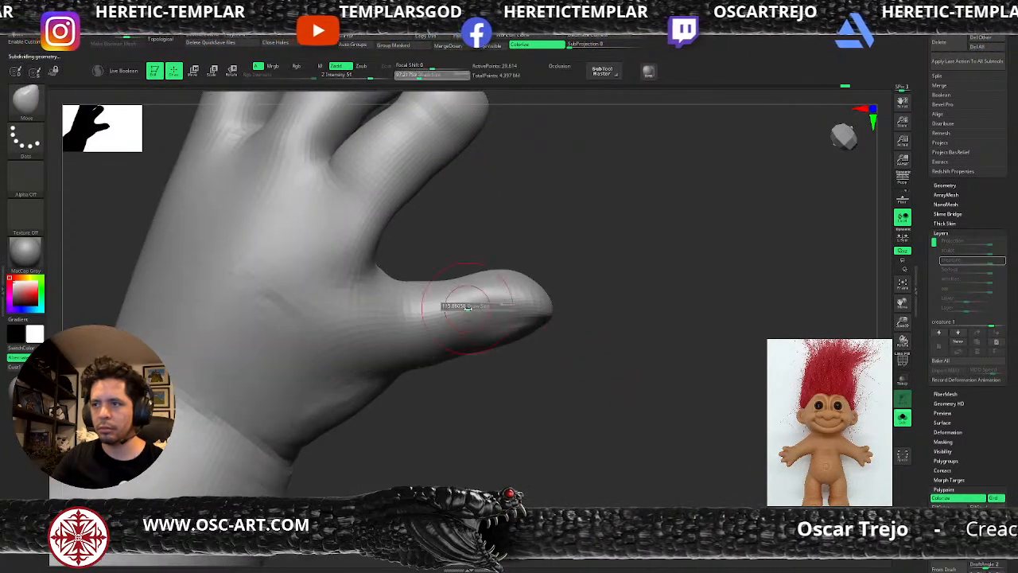
- Carve creases in the web at the thumb's base with the DamStandard brush
{"action": "key", "text": "b"}
{"action": "key", "text": "d"}
{"action": "key", "text": "s"}
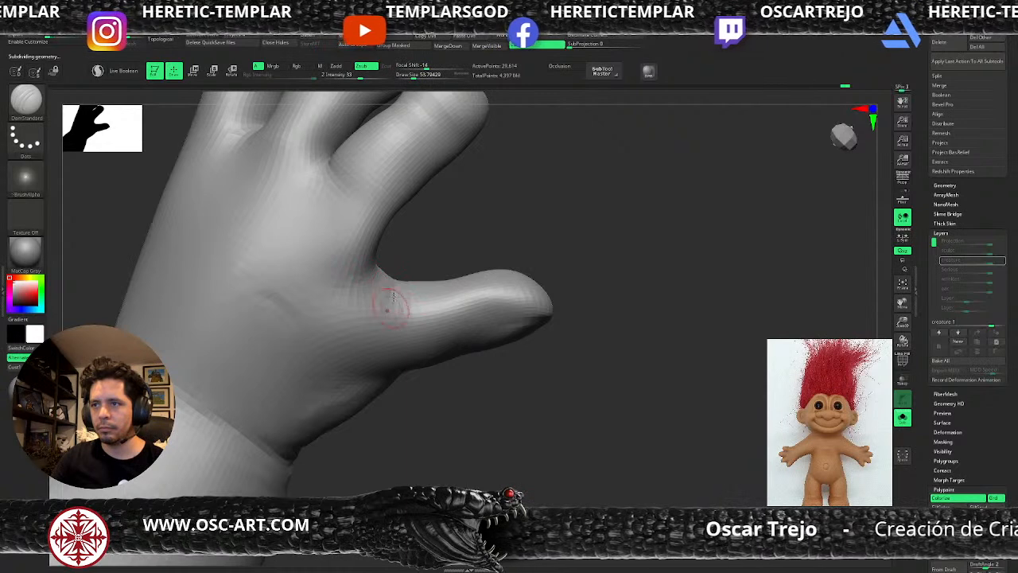
{"action": "left_click_drag", "start_coordinate": [397, 283], "coordinate": [381, 328]}
{"action": "key", "text": "shift"}
{"action": "right_click_drag", "start_coordinate": [395, 281], "coordinate": [400, 295]}
{"action": "mouse_move", "coordinate": [381, 272]}
{"action": "left_mouse_down"}
{"action": "mouse_move", "coordinate": [350, 287]}
{"action": "mouse_move", "coordinate": [358, 284]}
{"action": "left_mouse_up"}
{"action": "right_click_drag", "start_coordinate": [516, 238], "coordinate": [426, 258]}
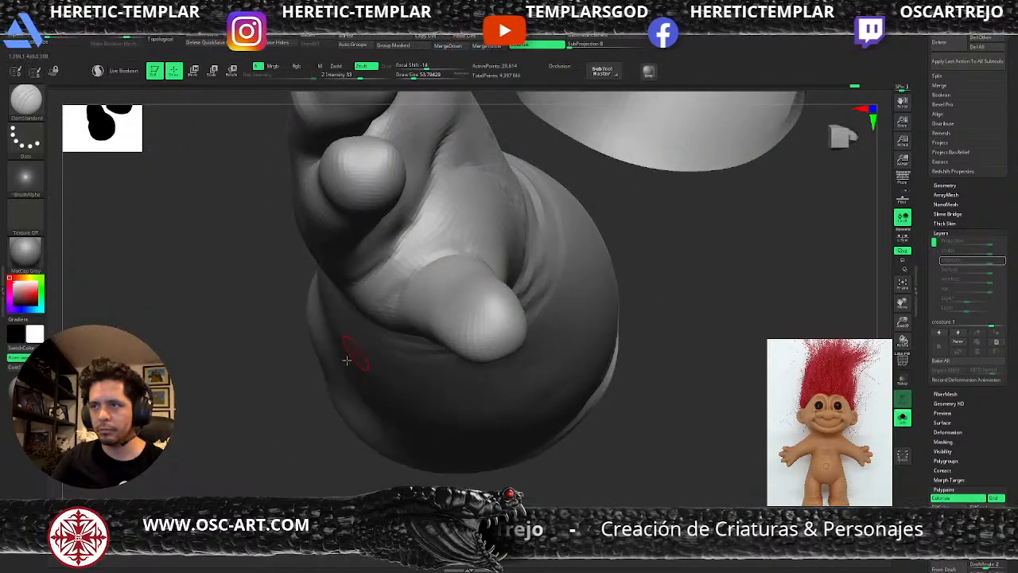
- Add volume to the palm at the thumb's base with an enlarged ClayBuildup brush
{"action": "mouse_move", "coordinate": [697, 307]}
{"action": "right_mouse_down"}
{"action": "mouse_move", "coordinate": [700, 353]}
{"action": "mouse_move", "coordinate": [384, 350]}
{"action": "right_mouse_up"}
{"action": "key", "text": "b"}
{"action": "key", "text": "c"}
{"action": "key", "text": "b"}
{"action": "right_click_drag", "start_coordinate": [585, 328], "coordinate": [723, 289], "text": "alt"}
{"action": "key", "text": "bracketright"}
{"action": "key", "text": "bracketright"}
{"action": "key", "text": "bracketright"}
{"action": "key", "text": "bracketright"}
{"action": "mouse_move", "coordinate": [380, 368]}
{"action": "left_mouse_down"}
{"action": "mouse_move", "coordinate": [332, 401]}
{"action": "mouse_move", "coordinate": [355, 418]}
{"action": "left_mouse_up"}
- Give ClayBuildup a gradient alpha, build up the fleshy thumb pad on the palm and smooth it
{"action": "key", "text": "space"}
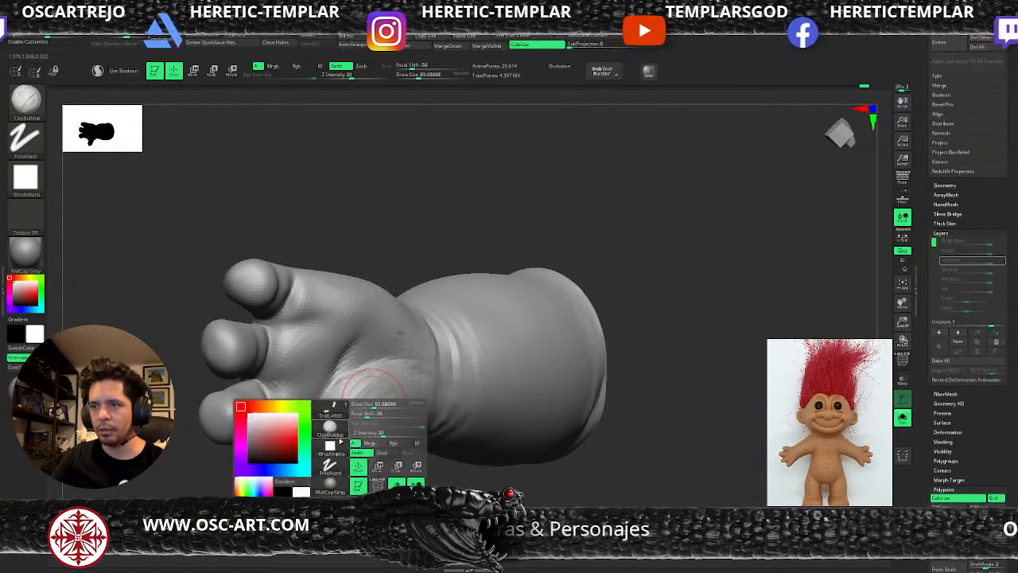
{"action": "left_click", "coordinate": [330, 445]}
{"action": "left_click", "coordinate": [453, 475]}
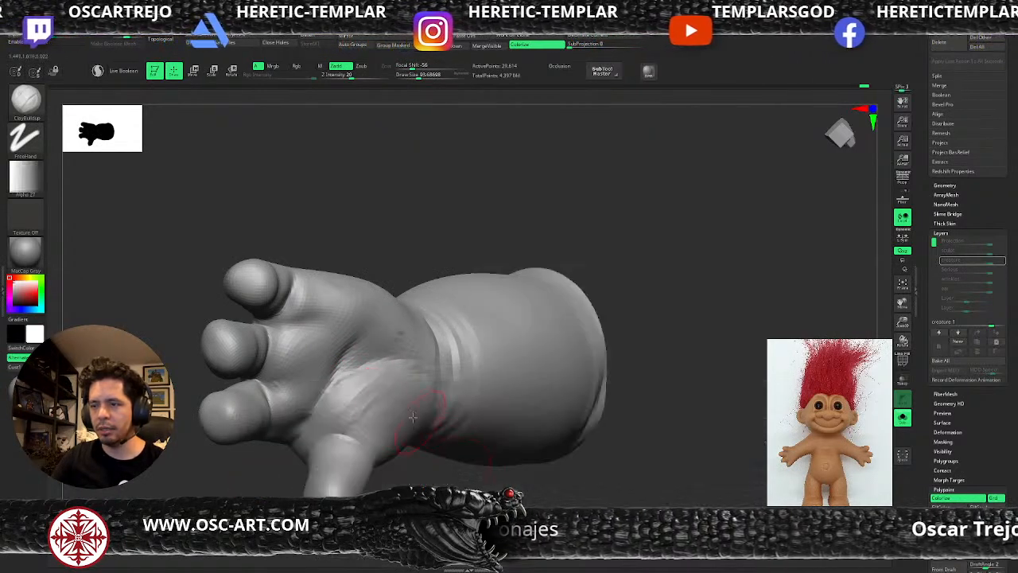
{"action": "mouse_move", "coordinate": [388, 383]}
{"action": "left_mouse_down"}
{"action": "mouse_move", "coordinate": [361, 415]}
{"action": "mouse_move", "coordinate": [377, 425]}
{"action": "left_mouse_up"}
{"action": "left_click_drag", "start_coordinate": [415, 507], "coordinate": [466, 426], "text": "alt"}
{"action": "left_click_drag", "start_coordinate": [424, 330], "coordinate": [444, 376]}
{"action": "mouse_move", "coordinate": [442, 339]}
{"action": "left_mouse_down"}
{"action": "mouse_move", "coordinate": [454, 322]}
{"action": "mouse_move", "coordinate": [477, 348]}
{"action": "mouse_move", "coordinate": [445, 327]}
{"action": "mouse_move", "coordinate": [430, 364]}
{"action": "left_mouse_up"}
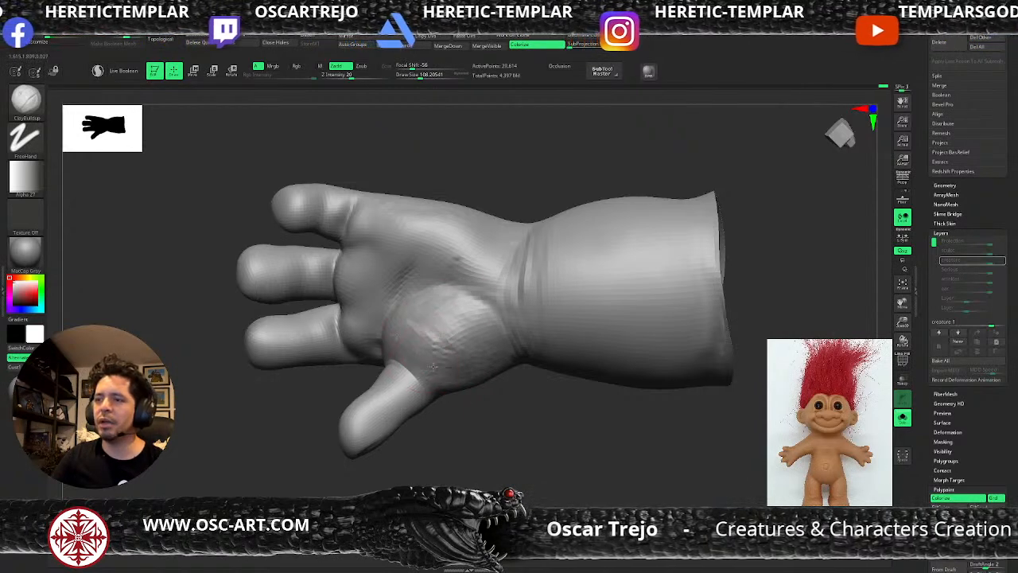
{"action": "left_click_drag", "start_coordinate": [443, 324], "coordinate": [455, 350], "text": "shift"}
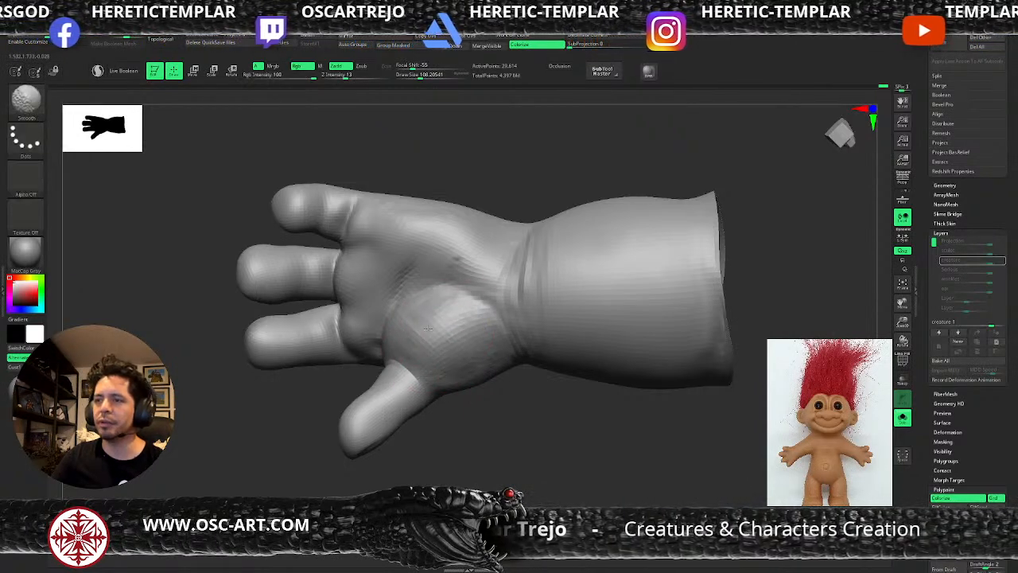
- Raise a skin fold across the thumb's base with the Standard brush at a higher subdivision level
{"action": "mouse_move", "coordinate": [483, 445]}
{"action": "left_mouse_down"}
{"action": "mouse_move", "coordinate": [536, 434]}
{"action": "mouse_move", "coordinate": [591, 395]}
{"action": "mouse_move", "coordinate": [610, 347]}
{"action": "mouse_move", "coordinate": [569, 318]}
{"action": "mouse_move", "coordinate": [517, 302]}
{"action": "left_mouse_up"}
{"action": "key", "text": "bracketleft"}
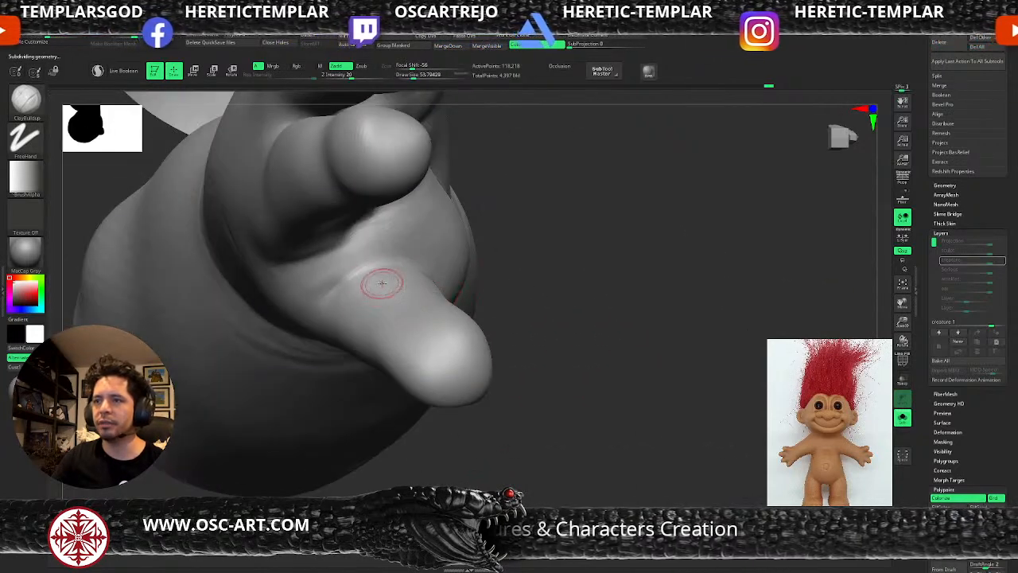
{"action": "key", "text": "b"}
{"action": "key", "text": "s"}
{"action": "key", "text": "t"}
{"action": "left_click_drag", "start_coordinate": [333, 280], "coordinate": [404, 249]}
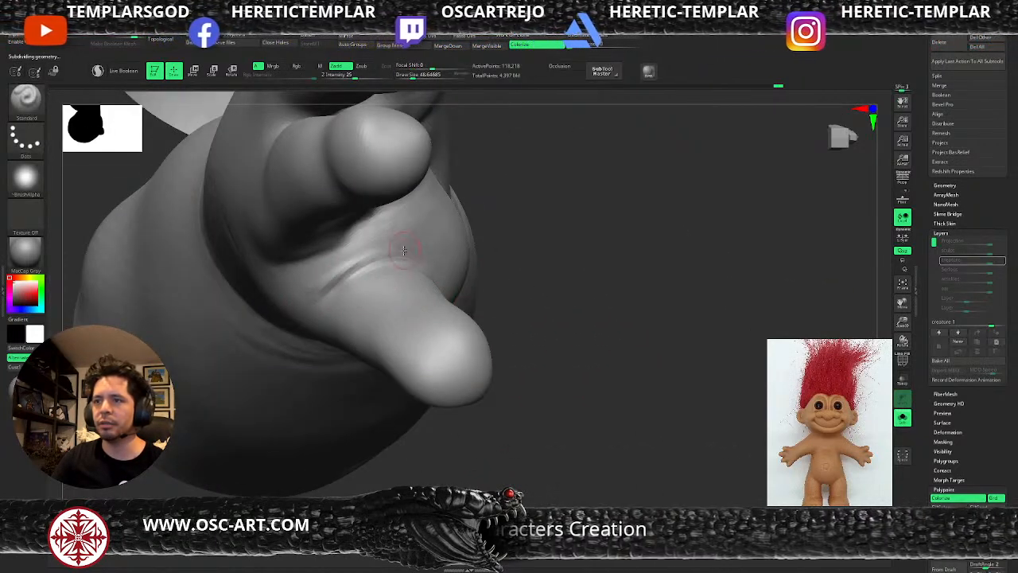
- Deepen the crease between the thumb pad and the palm with the DamStandard brush
{"action": "mouse_move", "coordinate": [513, 262]}
{"action": "left_mouse_down"}
{"action": "mouse_move", "coordinate": [377, 266]}
{"action": "mouse_move", "coordinate": [418, 254]}
{"action": "mouse_move", "coordinate": [448, 276]}
{"action": "mouse_move", "coordinate": [389, 254]}
{"action": "mouse_move", "coordinate": [414, 257]}
{"action": "left_mouse_up"}
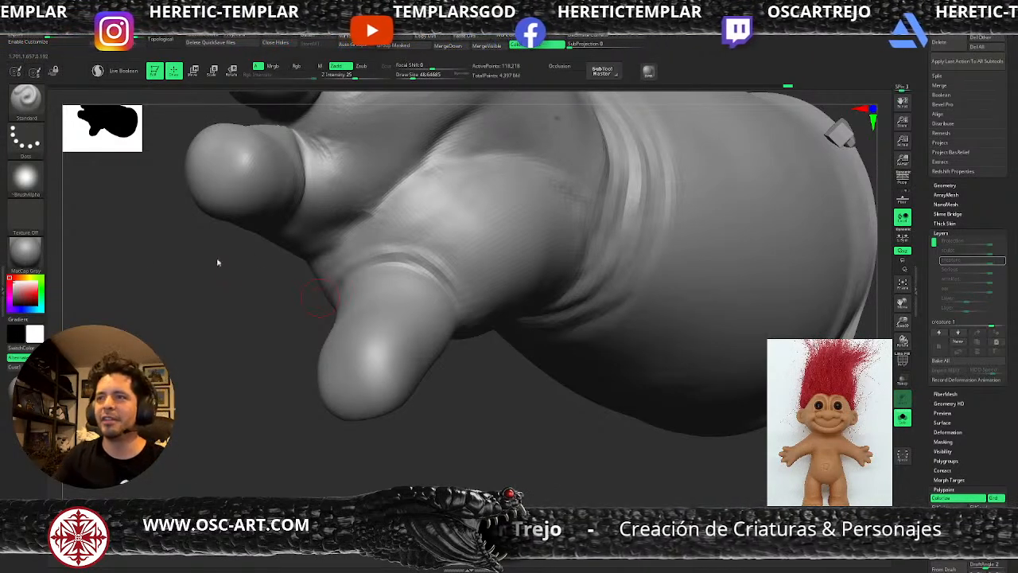
{"action": "key", "text": "b"}
{"action": "key", "text": "d"}
{"action": "key", "text": "s"}
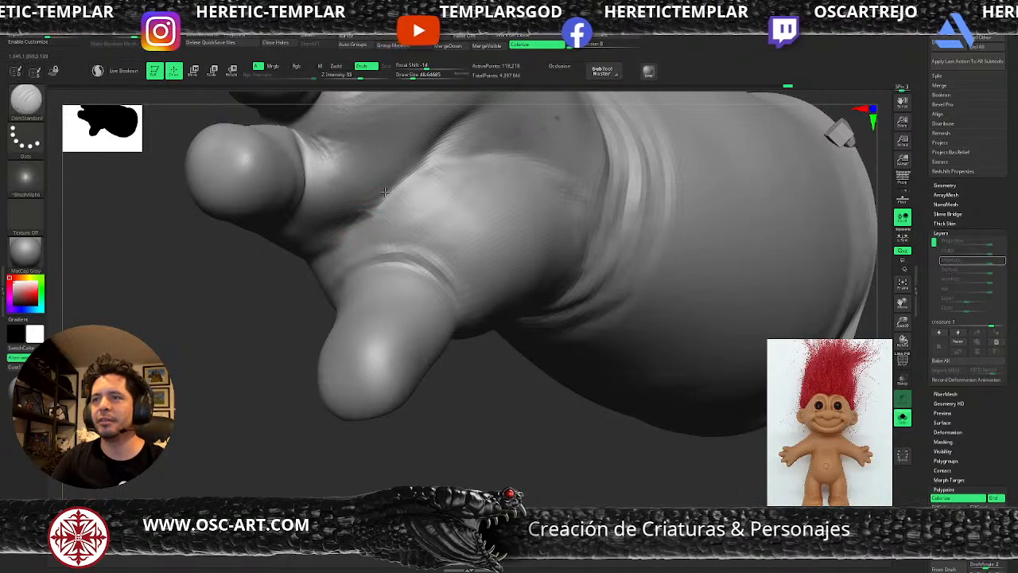
{"action": "left_click_drag", "start_coordinate": [418, 164], "coordinate": [368, 213]}
- Examine the whole troll figure from the front, toggling Solo mode to compare it with the eyes
{"action": "mouse_move", "coordinate": [301, 326]}
{"action": "left_mouse_down", "text": "alt"}
{"action": "mouse_move", "coordinate": [298, 345]}
{"action": "mouse_move", "coordinate": [382, 309]}
{"action": "mouse_move", "coordinate": [492, 355]}
{"action": "mouse_move", "coordinate": [723, 375]}
{"action": "mouse_move", "coordinate": [714, 188]}
{"action": "mouse_move", "coordinate": [719, 228]}
{"action": "mouse_move", "coordinate": [705, 275]}
{"action": "mouse_move", "coordinate": [657, 231]}
{"action": "mouse_move", "coordinate": [652, 278]}
{"action": "mouse_move", "coordinate": [696, 298]}
{"action": "left_mouse_up", "text": "alt"}
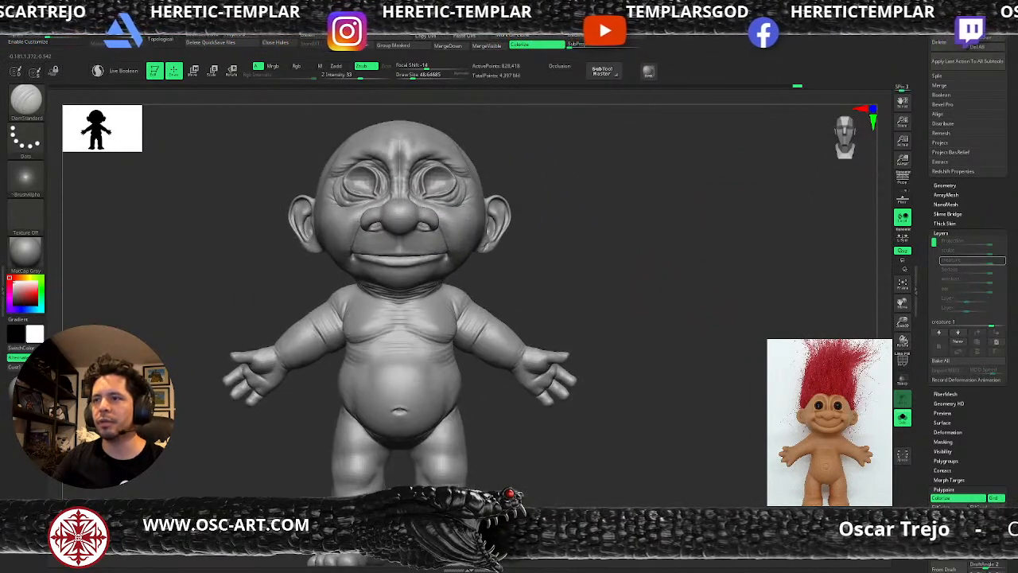
{"action": "left_click", "coordinate": [904, 419]}
{"action": "left_click", "coordinate": [903, 419]}
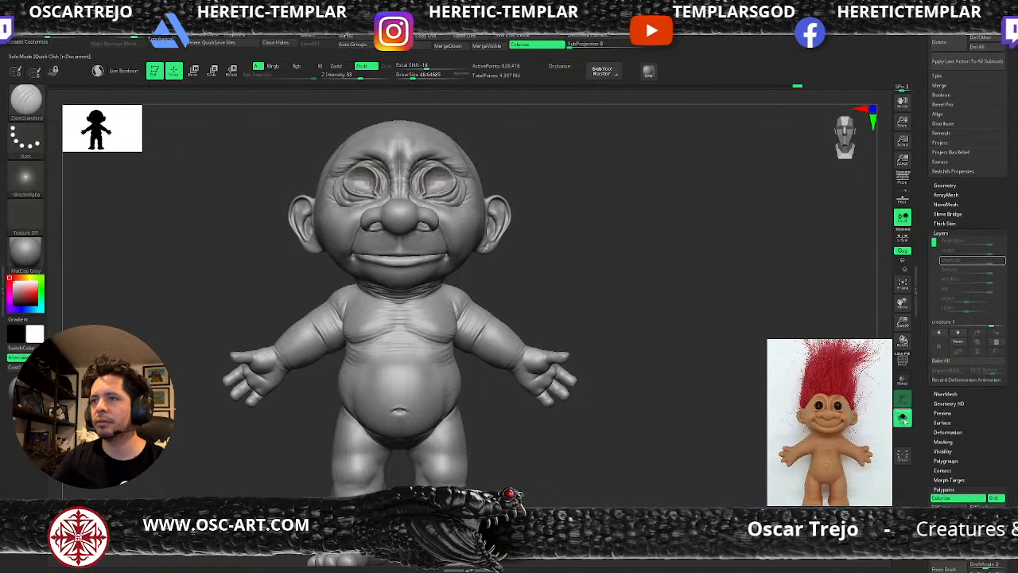
{"action": "left_click", "coordinate": [903, 420]}
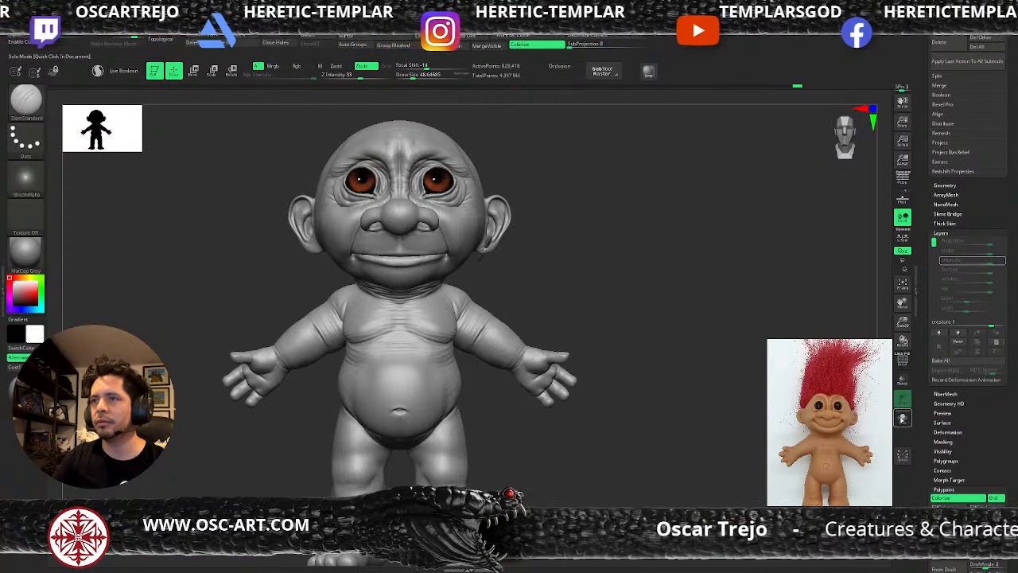
{"action": "left_click", "coordinate": [903, 418]}
{"action": "left_click", "coordinate": [903, 420]}
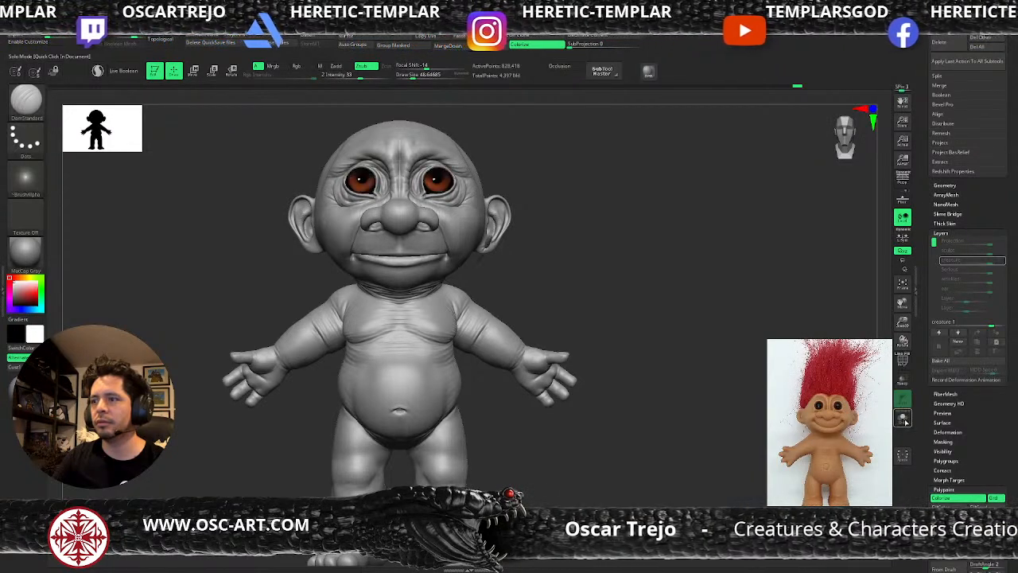
- Isolate one hand with its wrist in Solo mode and frame it from the palm side
{"action": "left_click", "coordinate": [557, 367], "text": "ctrl+shift"}
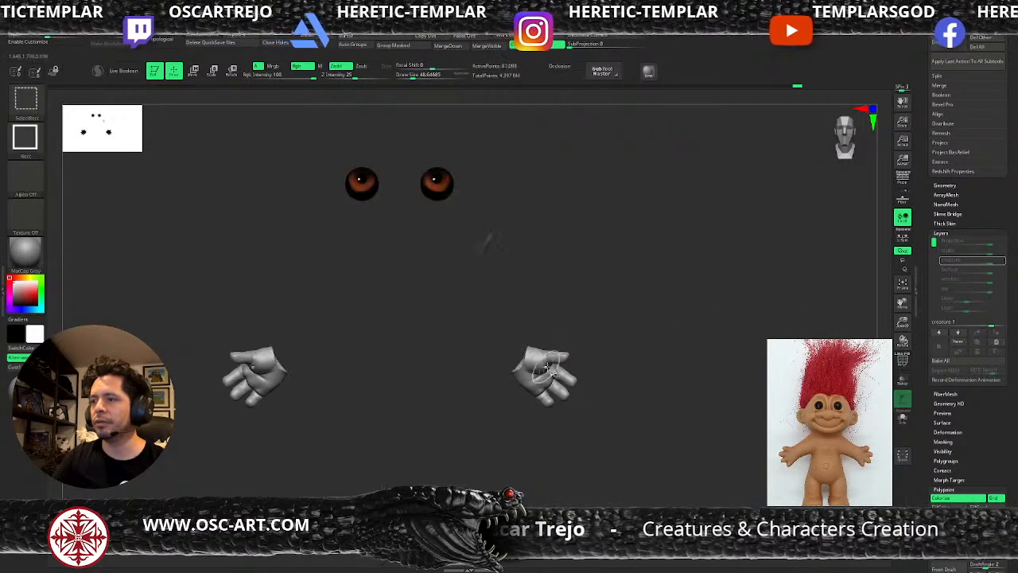
{"action": "key", "text": "ctrl+z"}
{"action": "key", "text": "ctrl+z"}
{"action": "left_click_drag", "start_coordinate": [653, 353], "coordinate": [591, 343]}
{"action": "left_click", "coordinate": [902, 419]}
{"action": "key", "text": "f"}
{"action": "left_click_drag", "start_coordinate": [484, 185], "coordinate": [596, 343], "text": "shift"}
{"action": "left_click_drag", "start_coordinate": [523, 220], "coordinate": [644, 326], "text": "alt"}
{"action": "mouse_move", "coordinate": [335, 337]}
{"action": "left_mouse_down"}
{"action": "mouse_move", "coordinate": [350, 311]}
{"action": "mouse_move", "coordinate": [321, 303]}
{"action": "mouse_move", "coordinate": [295, 350]}
{"action": "left_mouse_up"}
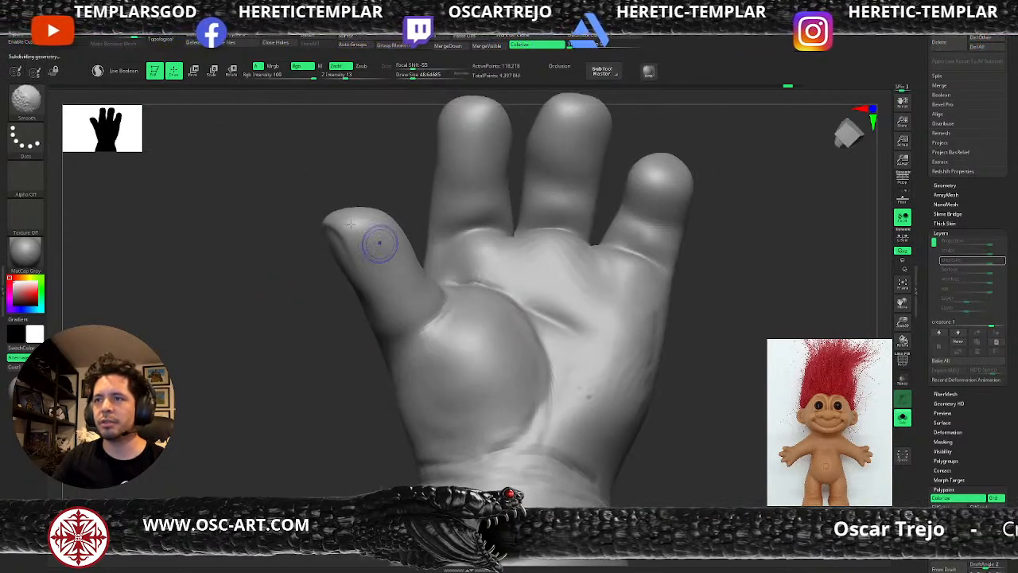
- Lower the hand's subdivision level and reshape the side of the thumb with the Move brush
{"action": "key", "text": "shift+d"}
{"action": "key", "text": "shift+d"}
{"action": "key", "text": "shift+d"}
{"action": "mouse_move", "coordinate": [291, 266]}
{"action": "left_mouse_down"}
{"action": "mouse_move", "coordinate": [309, 243]}
{"action": "mouse_move", "coordinate": [297, 250]}
{"action": "mouse_move", "coordinate": [355, 240]}
{"action": "mouse_move", "coordinate": [318, 267]}
{"action": "left_mouse_up"}
{"action": "key", "text": "d"}
{"action": "key", "text": "s"}
{"action": "key", "text": "s"}
{"action": "left_click_drag", "start_coordinate": [364, 278], "coordinate": [358, 278]}
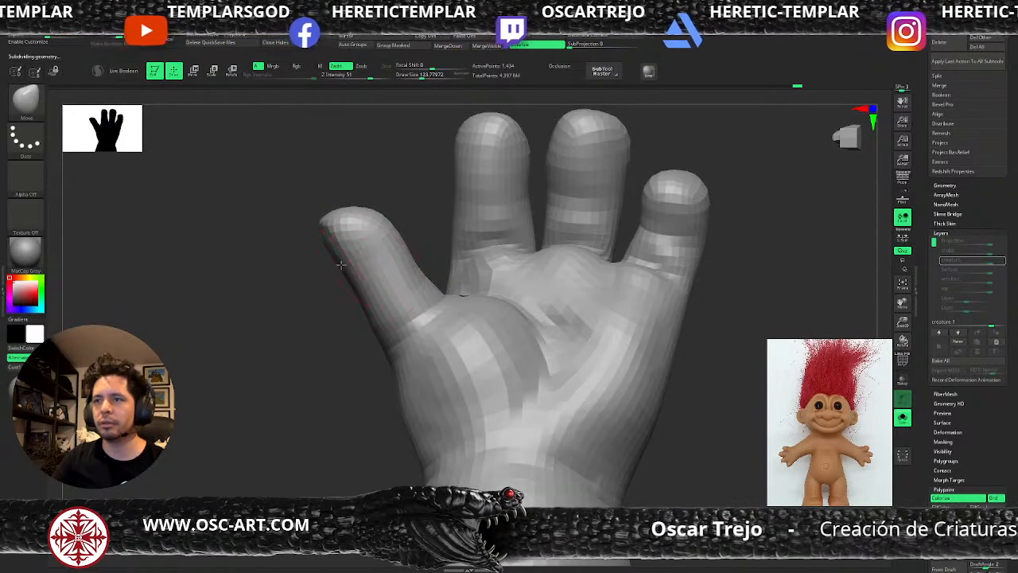
- Refine the thumb's thickness and angle from several views with the Move brush, then raise the subdivision level
{"action": "left_click_drag", "start_coordinate": [311, 243], "coordinate": [350, 225]}
{"action": "left_click_drag", "start_coordinate": [288, 257], "coordinate": [388, 276]}
{"action": "left_click_drag", "start_coordinate": [423, 239], "coordinate": [471, 232]}
{"action": "key", "text": "s"}
{"action": "left_click", "coordinate": [291, 291]}
{"action": "key", "text": "d"}
{"action": "mouse_move", "coordinate": [460, 238]}
{"action": "left_mouse_down"}
{"action": "mouse_move", "coordinate": [388, 248]}
{"action": "mouse_move", "coordinate": [420, 264]}
{"action": "left_mouse_up"}
- Carve the thumb's joint crease with the DamStandard brush and build up the segment below it with ClayBuildup
{"action": "key", "text": "b"}
{"action": "key", "text": "c"}
{"action": "key", "text": "b"}
{"action": "key", "text": "b"}
{"action": "key", "text": "d"}
{"action": "key", "text": "s"}
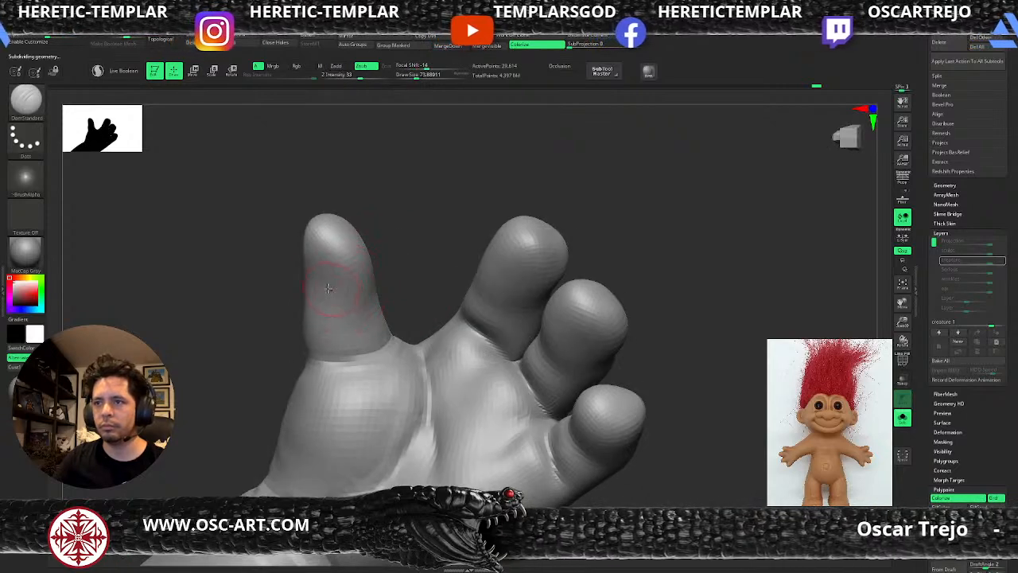
{"action": "mouse_move", "coordinate": [364, 292]}
{"action": "left_mouse_down"}
{"action": "mouse_move", "coordinate": [345, 295]}
{"action": "mouse_move", "coordinate": [466, 243]}
{"action": "mouse_move", "coordinate": [363, 288]}
{"action": "mouse_move", "coordinate": [311, 291]}
{"action": "mouse_move", "coordinate": [350, 282]}
{"action": "mouse_move", "coordinate": [341, 295]}
{"action": "mouse_move", "coordinate": [342, 284]}
{"action": "left_mouse_up"}
{"action": "key", "text": "s"}
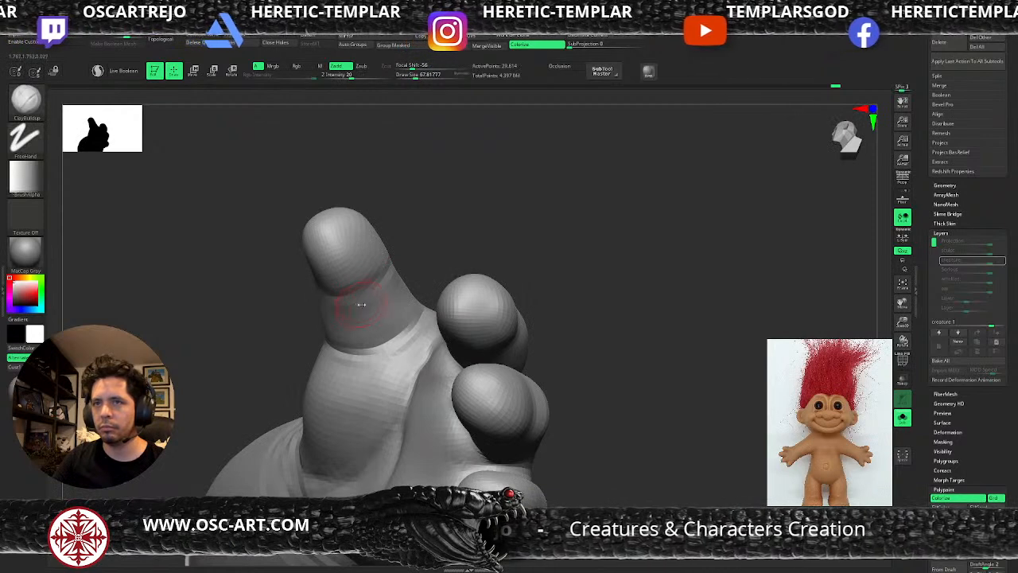
{"action": "key", "text": "s"}
{"action": "left_click_drag", "start_coordinate": [348, 318], "coordinate": [353, 318]}
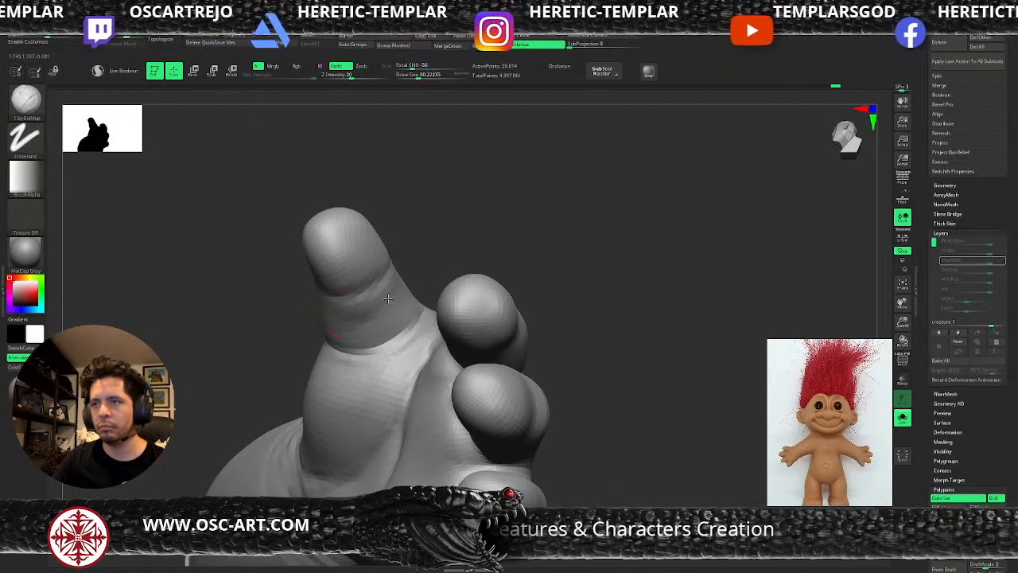
- Fill and smooth the webbing between the thumb and index finger with the ClayBuildup brush
{"action": "left_click_drag", "start_coordinate": [428, 267], "coordinate": [433, 286]}
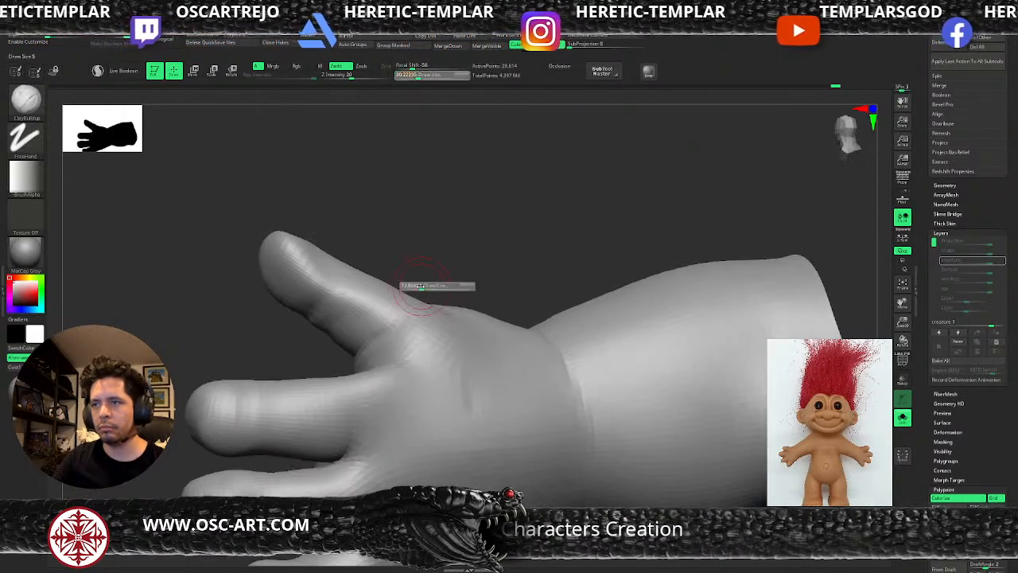
{"action": "mouse_move", "coordinate": [370, 324]}
{"action": "left_mouse_down", "text": "shift"}
{"action": "mouse_move", "coordinate": [373, 313]}
{"action": "mouse_move", "coordinate": [355, 321]}
{"action": "mouse_move", "coordinate": [350, 357]}
{"action": "left_mouse_up", "text": "shift"}
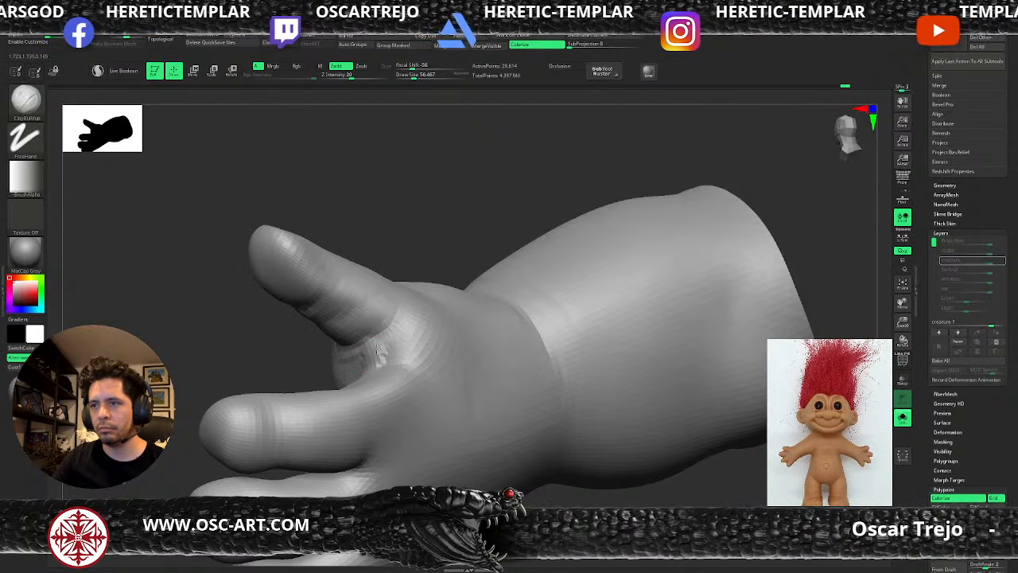
{"action": "key", "text": "s"}
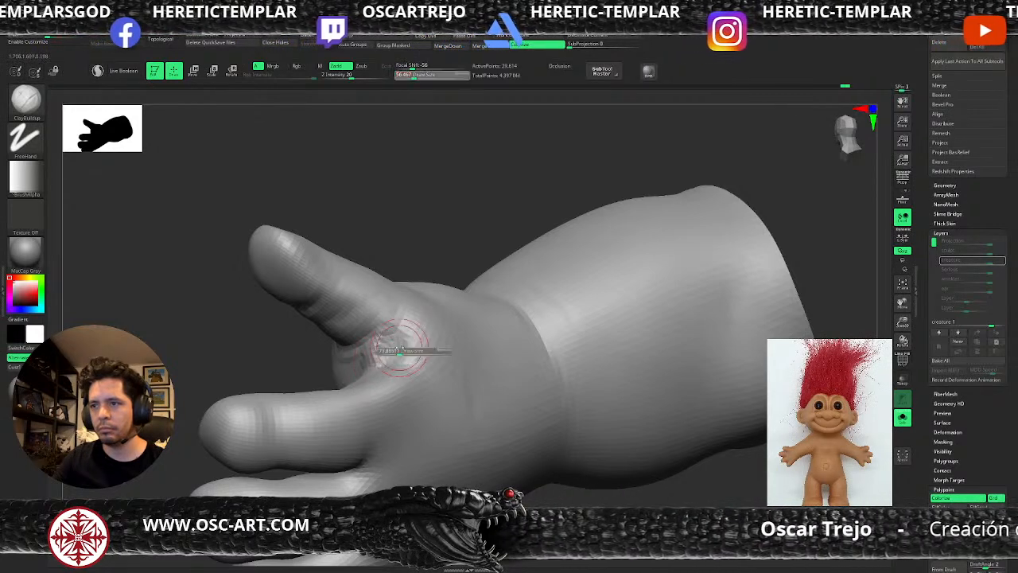
{"action": "left_click_drag", "start_coordinate": [396, 349], "coordinate": [381, 352], "text": "shift"}
{"action": "left_click_drag", "start_coordinate": [296, 355], "coordinate": [478, 335]}
{"action": "left_click_drag", "start_coordinate": [411, 360], "coordinate": [399, 372], "text": "shift"}
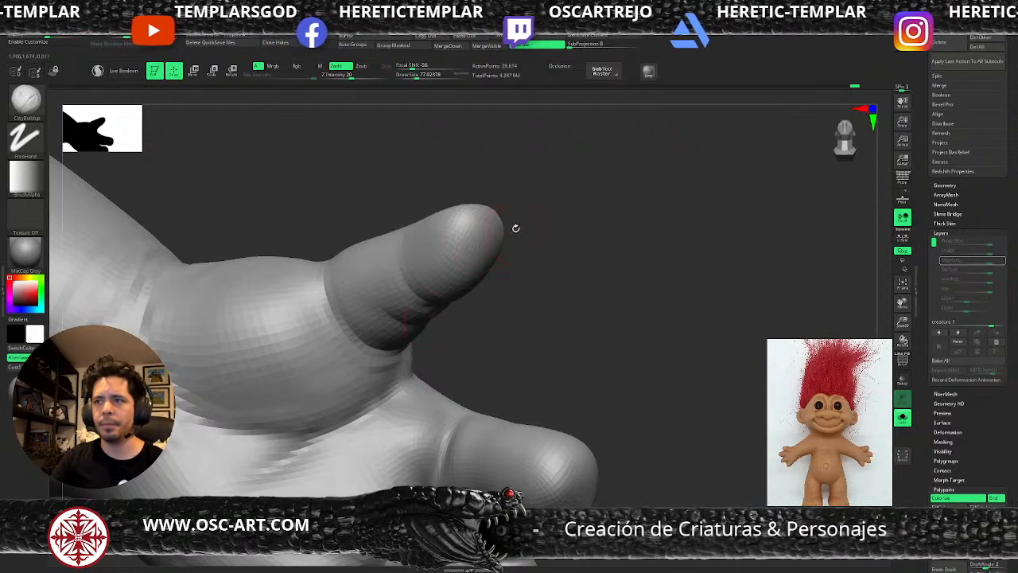
- Lower the hand's subdivision level, adjust the thumb's form, and raise the level again
{"action": "left_click_drag", "start_coordinate": [514, 228], "coordinate": [529, 220]}
{"action": "key", "text": "shift+d"}
{"action": "key", "text": "d"}
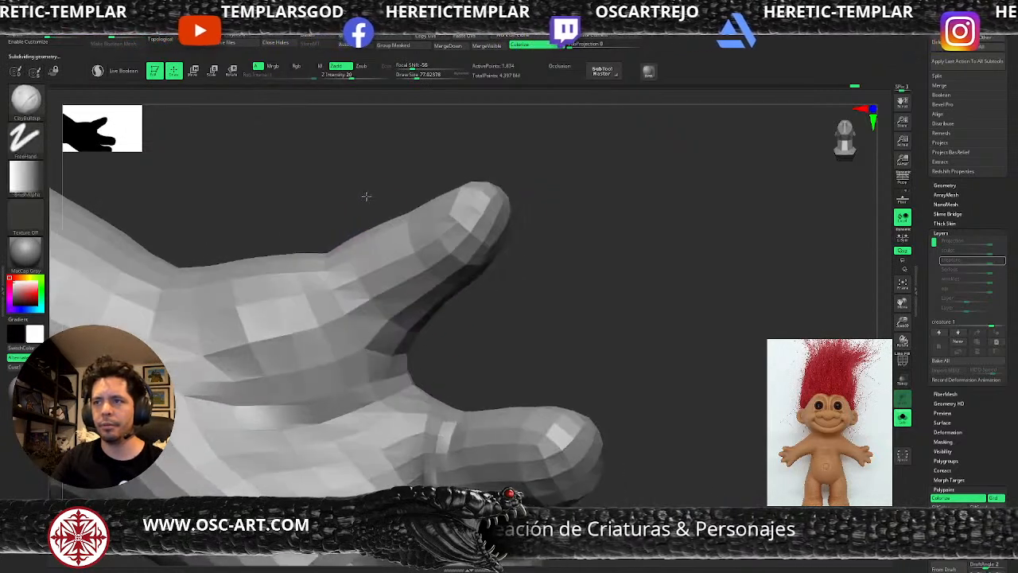
{"action": "key", "text": "bracketright"}
{"action": "left_click_drag", "start_coordinate": [380, 231], "coordinate": [374, 244]}
{"action": "key", "text": "d"}
{"action": "left_click_drag", "start_coordinate": [546, 220], "coordinate": [562, 254]}
{"action": "left_click_drag", "start_coordinate": [336, 172], "coordinate": [390, 231]}
- Flatten a nail area on the back of the thumb tip with the Clay brush
{"action": "key", "text": "b"}
{"action": "key", "text": "c"}
{"action": "key", "text": "b"}
{"action": "key", "text": "s"}
{"action": "key", "text": "b"}
{"action": "key", "text": "c"}
{"action": "key", "text": "l"}
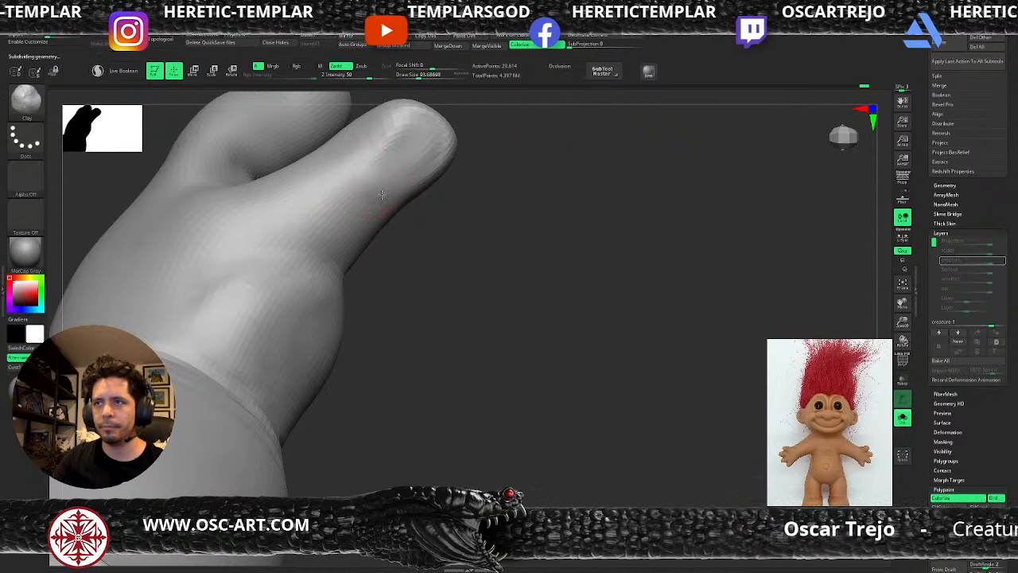
{"action": "mouse_move", "coordinate": [415, 266]}
{"action": "left_mouse_down"}
{"action": "mouse_move", "coordinate": [425, 202]}
{"action": "mouse_move", "coordinate": [568, 230]}
{"action": "left_mouse_up"}
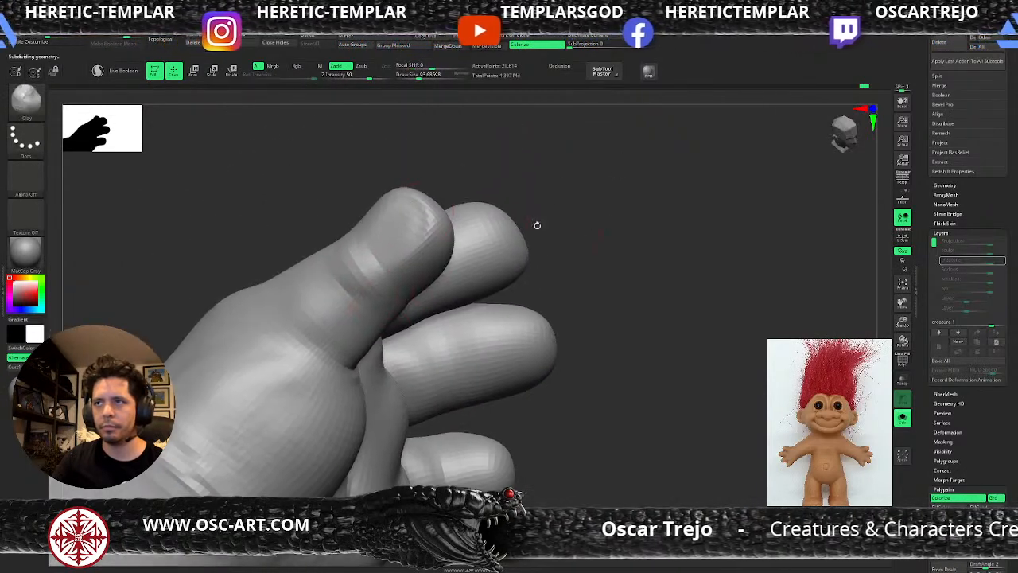
- Reshape the thumb tip around the nail area with the Move brush
{"action": "key", "text": "b"}
{"action": "key", "text": "m"}
{"action": "key", "text": "v"}
{"action": "left_click_drag", "start_coordinate": [390, 194], "coordinate": [433, 223]}
{"action": "key", "text": "s"}
{"action": "mouse_move", "coordinate": [581, 218]}
{"action": "left_mouse_down"}
{"action": "mouse_move", "coordinate": [602, 263]}
{"action": "mouse_move", "coordinate": [573, 268]}
{"action": "mouse_move", "coordinate": [526, 244]}
{"action": "mouse_move", "coordinate": [527, 204]}
{"action": "mouse_move", "coordinate": [511, 211]}
{"action": "mouse_move", "coordinate": [533, 277]}
{"action": "mouse_move", "coordinate": [517, 275]}
{"action": "left_mouse_up"}
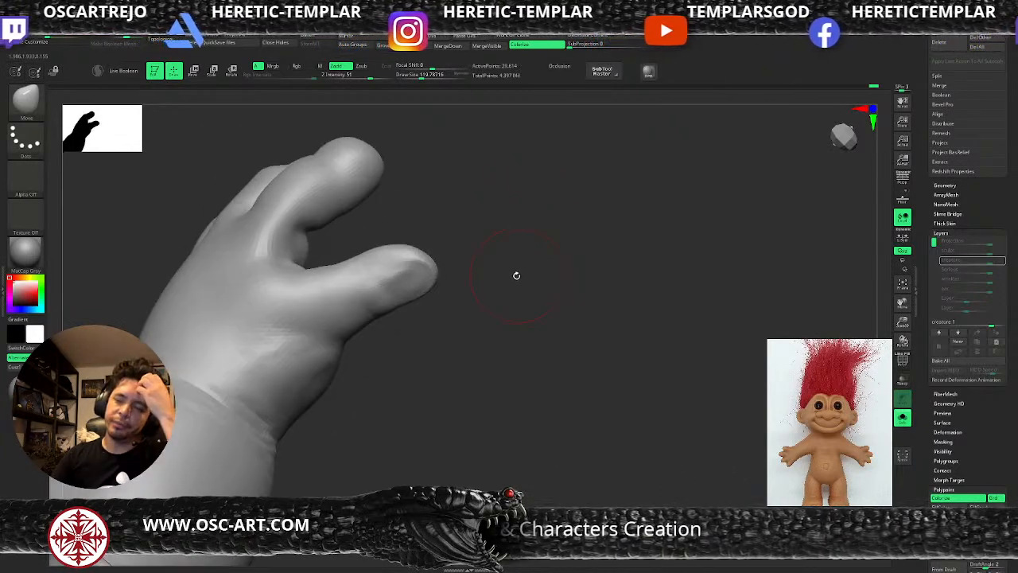
- Build up the fleshy volume at the thumb's base on the back of the hand with ClayBuildup and smooth it
{"action": "left_click_drag", "start_coordinate": [465, 344], "coordinate": [525, 362]}
{"action": "key", "text": "b"}
{"action": "key", "text": "c"}
{"action": "key", "text": "b"}
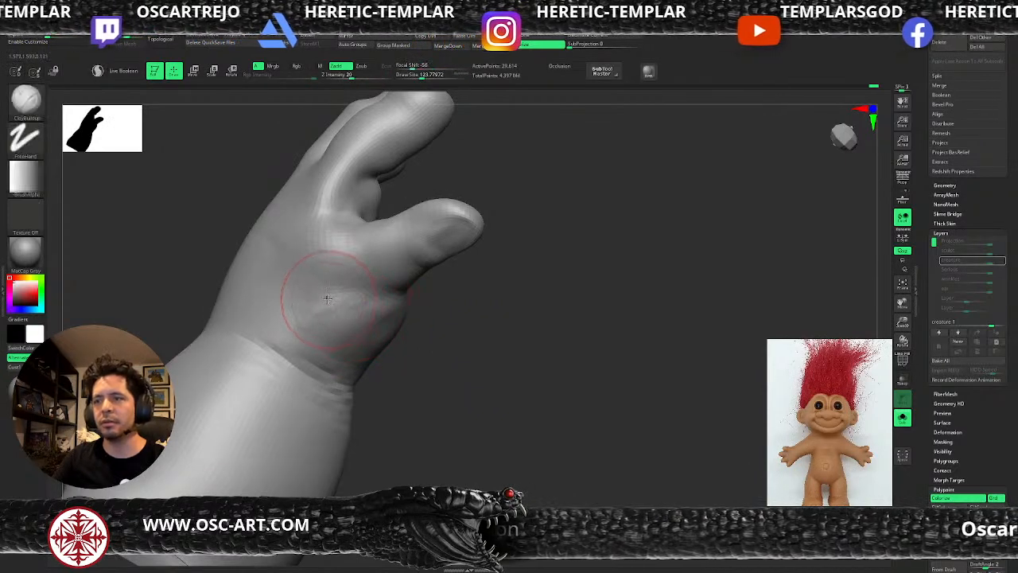
{"action": "mouse_move", "coordinate": [323, 297]}
{"action": "left_mouse_down"}
{"action": "mouse_move", "coordinate": [347, 344]}
{"action": "mouse_move", "coordinate": [378, 327]}
{"action": "left_mouse_up"}
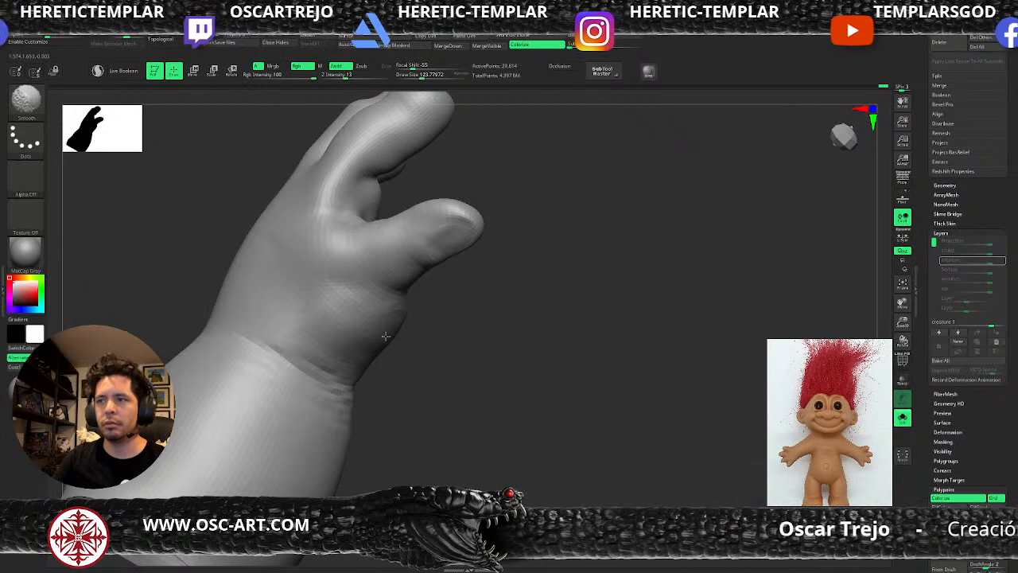
{"action": "mouse_move", "coordinate": [497, 310]}
{"action": "left_mouse_down"}
{"action": "mouse_move", "coordinate": [496, 295]}
{"action": "mouse_move", "coordinate": [457, 307]}
{"action": "left_mouse_up"}
- Adjust the silhouette of the thumb's base and tip with the Move brush at varying draw sizes
{"action": "key", "text": "b"}
{"action": "key", "text": "m"}
{"action": "key", "text": "v"}
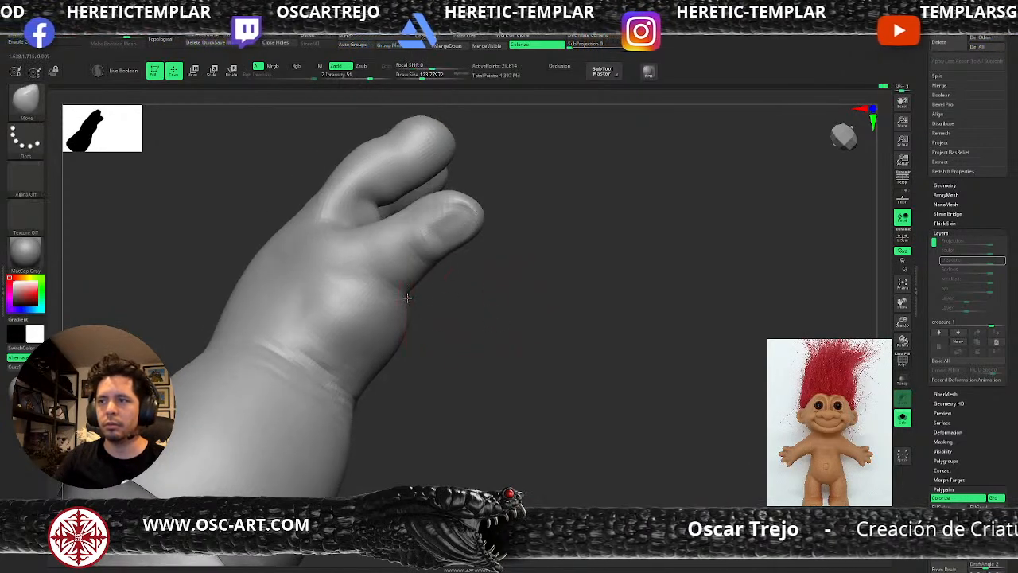
{"action": "key", "text": "s"}
{"action": "left_click_drag", "start_coordinate": [463, 219], "coordinate": [457, 218]}
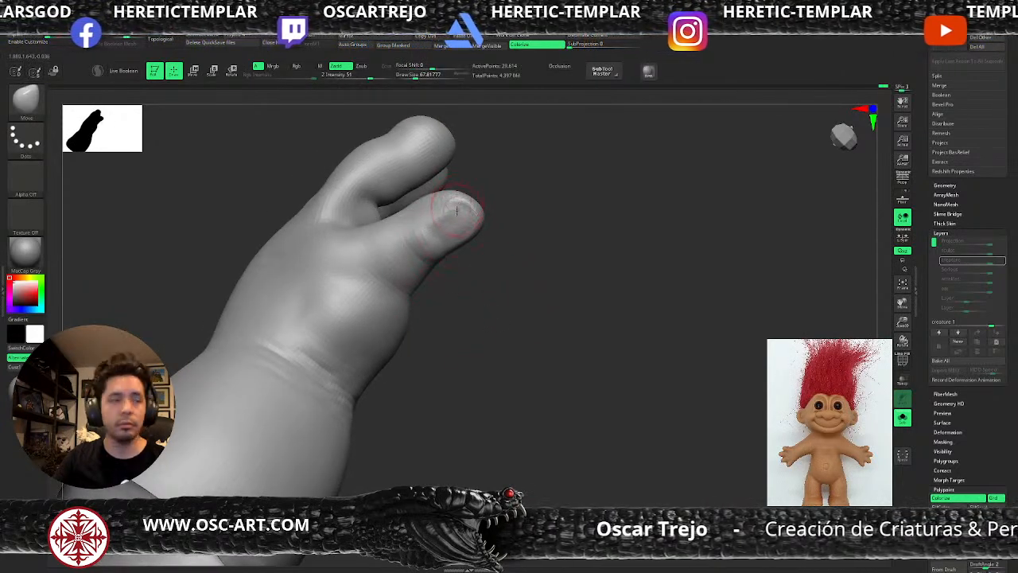
{"action": "mouse_move", "coordinate": [517, 227]}
{"action": "left_mouse_down"}
{"action": "mouse_move", "coordinate": [556, 239]}
{"action": "mouse_move", "coordinate": [439, 229]}
{"action": "mouse_move", "coordinate": [456, 218]}
{"action": "mouse_move", "coordinate": [443, 198]}
{"action": "mouse_move", "coordinate": [470, 198]}
{"action": "left_mouse_up"}
- Refine the thumb's upper contour from the palm side and smooth the tip from the back
{"action": "key", "text": "s"}
{"action": "key", "text": "s"}
{"action": "key", "text": "s"}
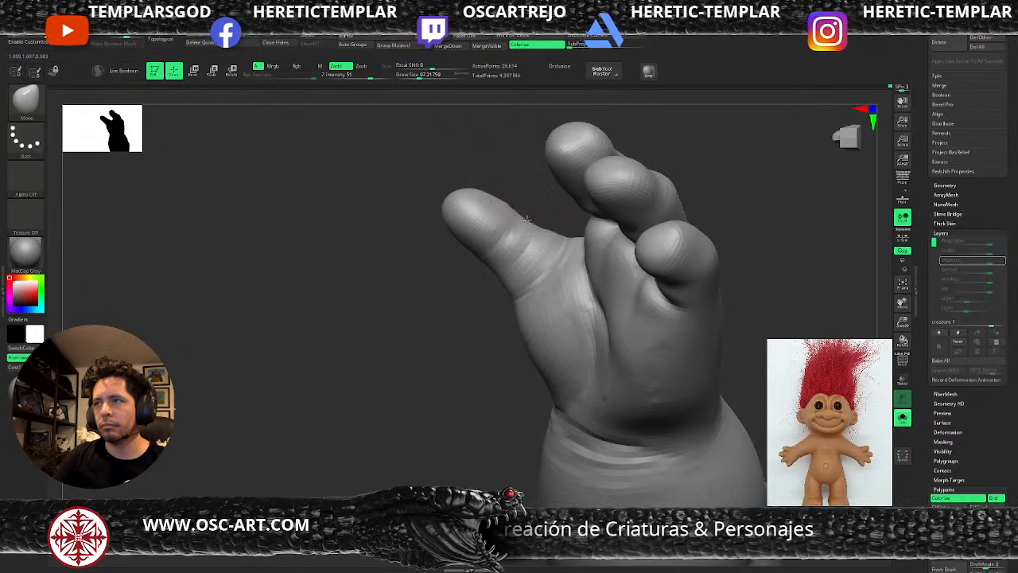
{"action": "right_click_drag", "start_coordinate": [488, 265], "coordinate": [533, 277]}
{"action": "key", "text": "2"}
{"action": "mouse_move", "coordinate": [484, 231]}
{"action": "left_mouse_down"}
{"action": "mouse_move", "coordinate": [510, 208]}
{"action": "mouse_move", "coordinate": [496, 225]}
{"action": "left_mouse_up"}
{"action": "mouse_move", "coordinate": [495, 226]}
{"action": "right_mouse_down"}
{"action": "mouse_move", "coordinate": [557, 215]}
{"action": "mouse_move", "coordinate": [514, 209]}
{"action": "right_mouse_up"}
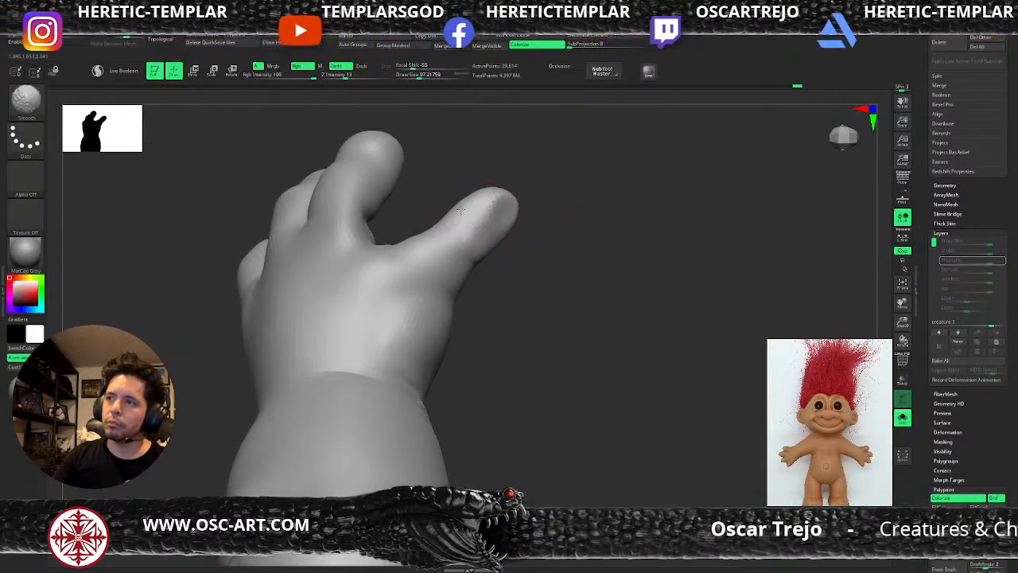
- Lower the subdivision level and adjust the thumb's thickness and lean from the side with the Move brush
{"action": "key", "text": "shift+d"}
{"action": "mouse_move", "coordinate": [555, 182]}
{"action": "left_mouse_down"}
{"action": "mouse_move", "coordinate": [578, 217]}
{"action": "mouse_move", "coordinate": [546, 257]}
{"action": "left_mouse_up"}
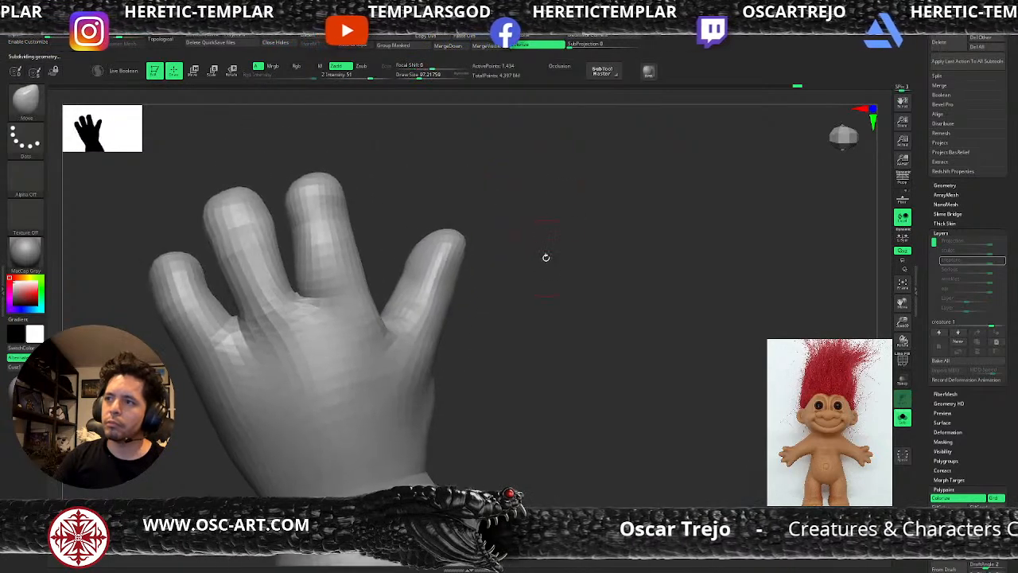
{"action": "mouse_move", "coordinate": [461, 286]}
{"action": "left_mouse_down"}
{"action": "mouse_move", "coordinate": [475, 291]}
{"action": "mouse_move", "coordinate": [472, 318]}
{"action": "mouse_move", "coordinate": [418, 295]}
{"action": "mouse_move", "coordinate": [439, 291]}
{"action": "left_mouse_up"}
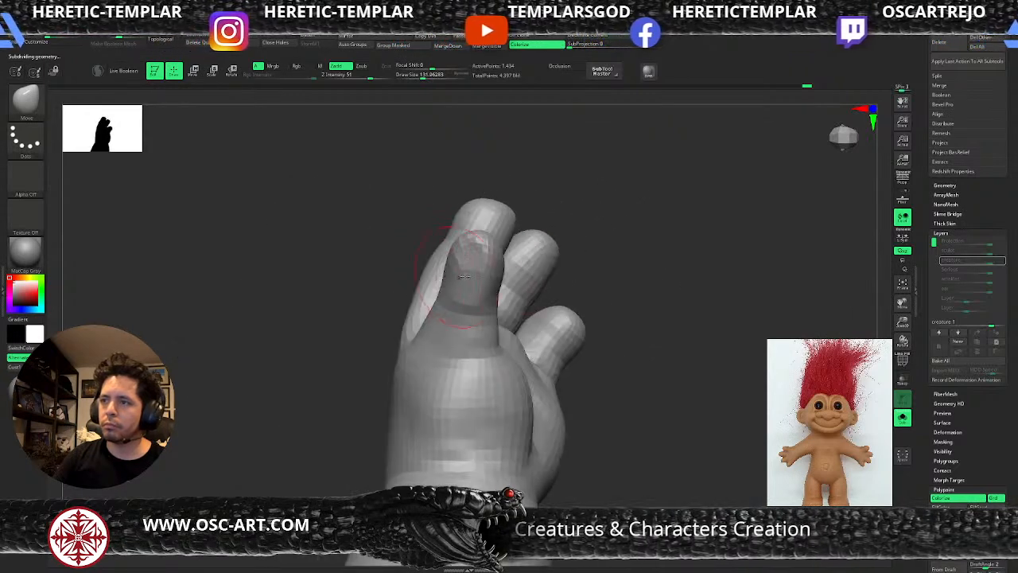
{"action": "left_click_drag", "start_coordinate": [557, 241], "coordinate": [575, 241]}
{"action": "key", "text": "s"}
{"action": "left_click", "coordinate": [504, 301]}
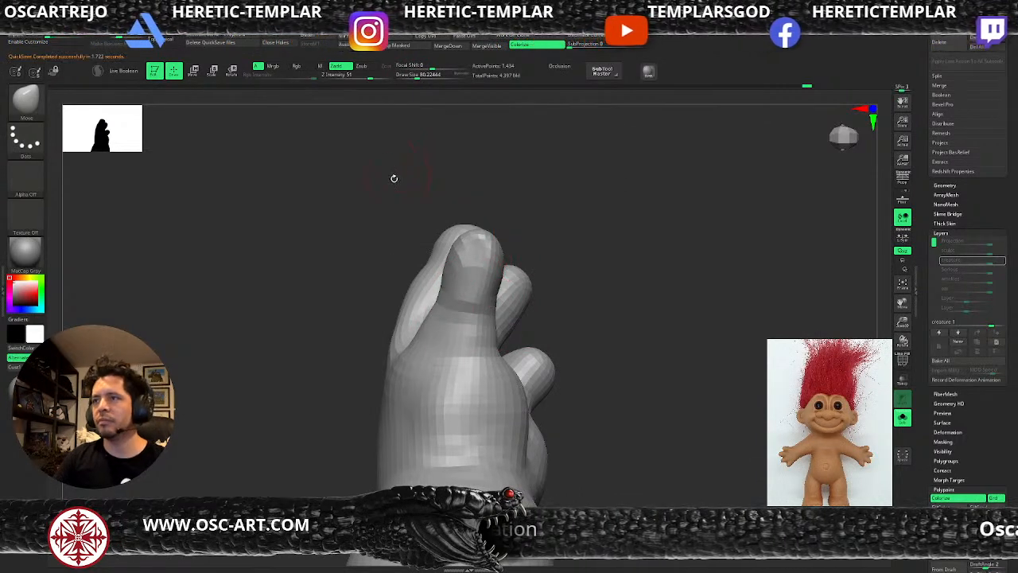
{"action": "left_click_drag", "start_coordinate": [538, 206], "coordinate": [494, 247]}
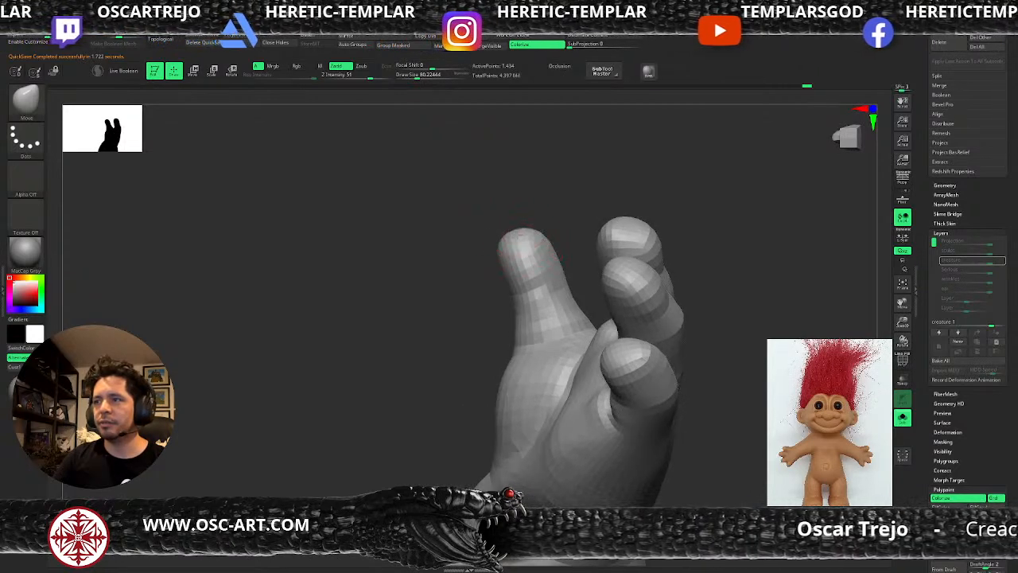
{"action": "left_click_drag", "start_coordinate": [480, 240], "coordinate": [463, 225], "text": "alt"}
- Raise the subdivision level and deepen the thumb's creases with the DamStandard brush
{"action": "key", "text": "d"}
{"action": "mouse_move", "coordinate": [475, 171]}
{"action": "left_mouse_down"}
{"action": "mouse_move", "coordinate": [459, 209]}
{"action": "mouse_move", "coordinate": [577, 266]}
{"action": "mouse_move", "coordinate": [565, 325]}
{"action": "mouse_move", "coordinate": [485, 334]}
{"action": "mouse_move", "coordinate": [538, 343]}
{"action": "left_mouse_up"}
{"action": "key", "text": "b"}
{"action": "key", "text": "d"}
{"action": "key", "text": "s"}
{"action": "mouse_move", "coordinate": [425, 342]}
{"action": "left_mouse_down"}
{"action": "mouse_move", "coordinate": [413, 348]}
{"action": "mouse_move", "coordinate": [430, 306]}
{"action": "left_mouse_up"}
{"action": "left_click_drag", "start_coordinate": [430, 306], "coordinate": [447, 311]}
{"action": "left_click_drag", "start_coordinate": [617, 268], "coordinate": [619, 208]}
{"action": "mouse_move", "coordinate": [619, 208]}
{"action": "left_mouse_down"}
{"action": "mouse_move", "coordinate": [617, 221]}
{"action": "mouse_move", "coordinate": [647, 220]}
{"action": "left_mouse_up"}
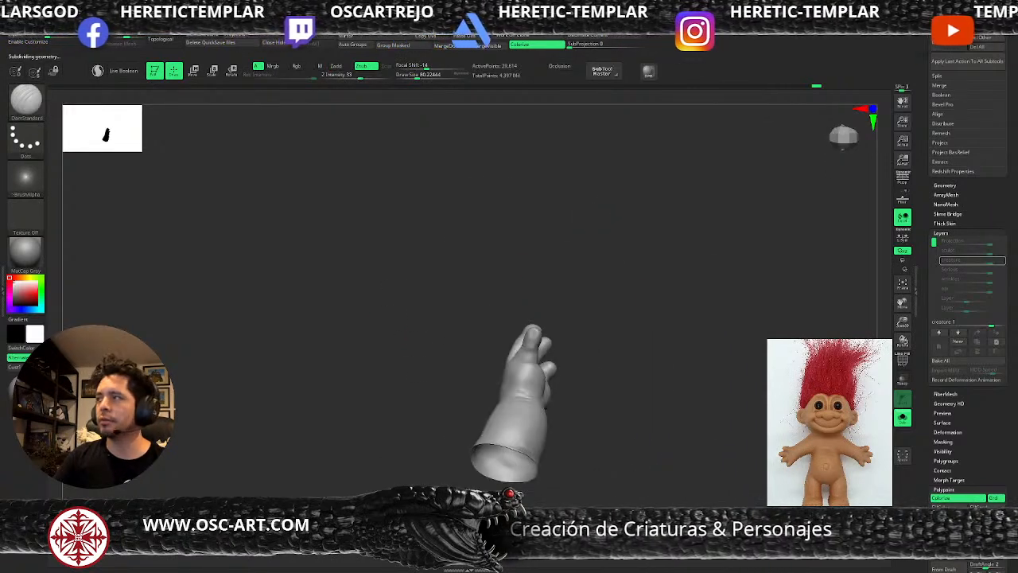
- Bring the subtool list into view and refine the thumb's surface volume with the Clay brush
{"action": "left_click_drag", "start_coordinate": [926, 56], "coordinate": [926, 402]}
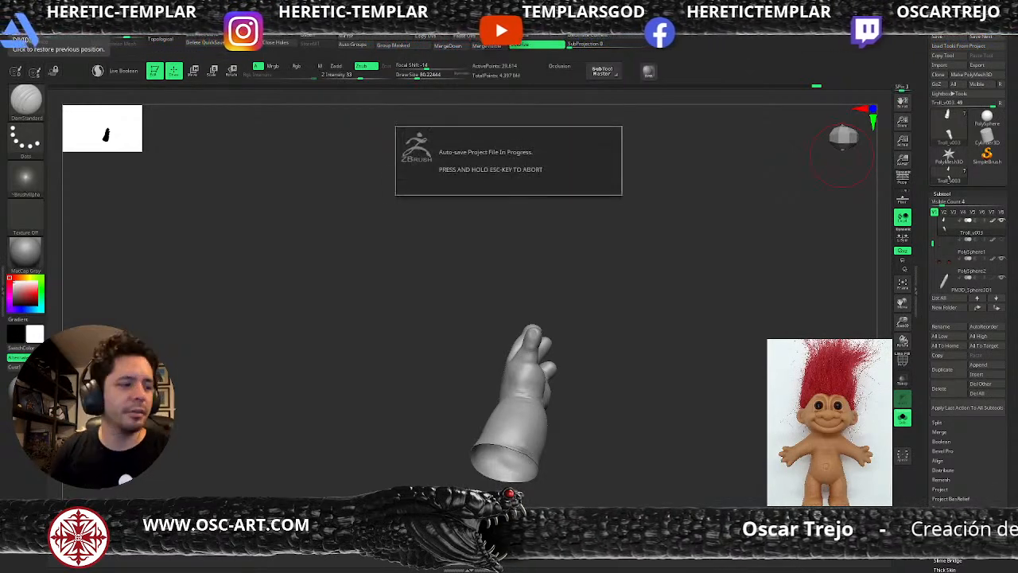
{"action": "mouse_move", "coordinate": [614, 282]}
{"action": "left_mouse_down"}
{"action": "mouse_move", "coordinate": [629, 280]}
{"action": "mouse_move", "coordinate": [631, 345]}
{"action": "mouse_move", "coordinate": [636, 332]}
{"action": "mouse_move", "coordinate": [546, 344]}
{"action": "mouse_move", "coordinate": [563, 323]}
{"action": "mouse_move", "coordinate": [544, 309]}
{"action": "mouse_move", "coordinate": [488, 318]}
{"action": "mouse_move", "coordinate": [451, 341]}
{"action": "mouse_move", "coordinate": [458, 389]}
{"action": "left_mouse_up"}
{"action": "key", "text": "b"}
{"action": "key", "text": "m"}
{"action": "key", "text": "v"}
{"action": "key", "text": "b"}
{"action": "key", "text": "c"}
{"action": "key", "text": "l"}
{"action": "mouse_move", "coordinate": [523, 340]}
{"action": "left_mouse_down"}
{"action": "mouse_move", "coordinate": [546, 338]}
{"action": "mouse_move", "coordinate": [536, 352]}
{"action": "mouse_move", "coordinate": [520, 348]}
{"action": "mouse_move", "coordinate": [533, 315]}
{"action": "left_mouse_up"}
{"action": "mouse_move", "coordinate": [521, 366]}
{"action": "left_mouse_down"}
{"action": "mouse_move", "coordinate": [565, 328]}
{"action": "mouse_move", "coordinate": [515, 357]}
{"action": "mouse_move", "coordinate": [558, 330]}
{"action": "mouse_move", "coordinate": [580, 331]}
{"action": "left_mouse_up"}
- Adjust the thumb's contour on the side facing the fingers with the Move brush
{"action": "key", "text": "b"}
{"action": "key", "text": "m"}
{"action": "key", "text": "v"}
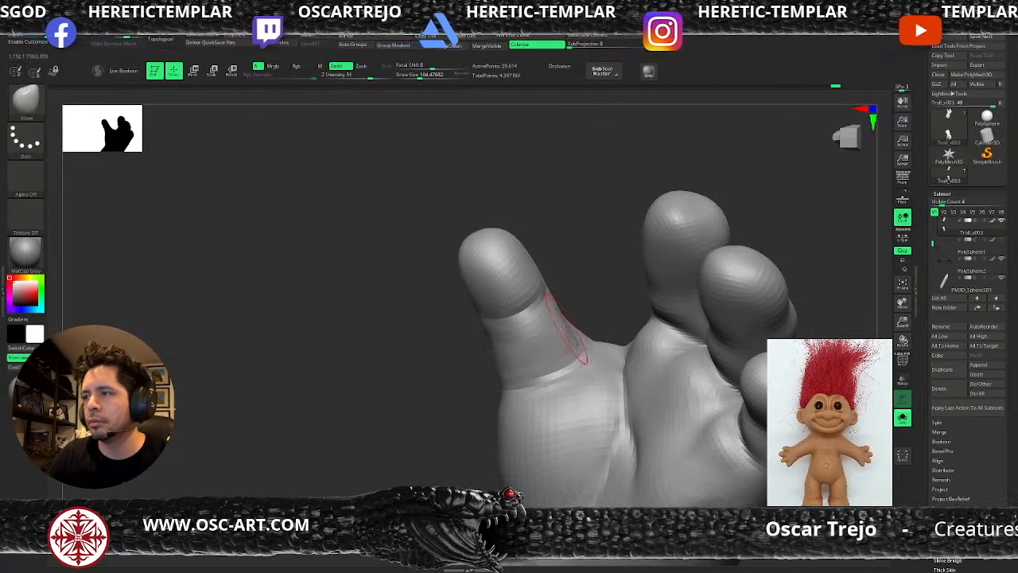
{"action": "mouse_move", "coordinate": [472, 352]}
{"action": "left_mouse_down"}
{"action": "mouse_move", "coordinate": [536, 368]}
{"action": "mouse_move", "coordinate": [466, 337]}
{"action": "mouse_move", "coordinate": [415, 350]}
{"action": "mouse_move", "coordinate": [424, 348]}
{"action": "left_mouse_up"}
- Define the thumb's knuckle and nail area on the back with DamStandard strokes and smooth the transitions
{"action": "key", "text": "b"}
{"action": "key", "text": "d"}
{"action": "key", "text": "s"}
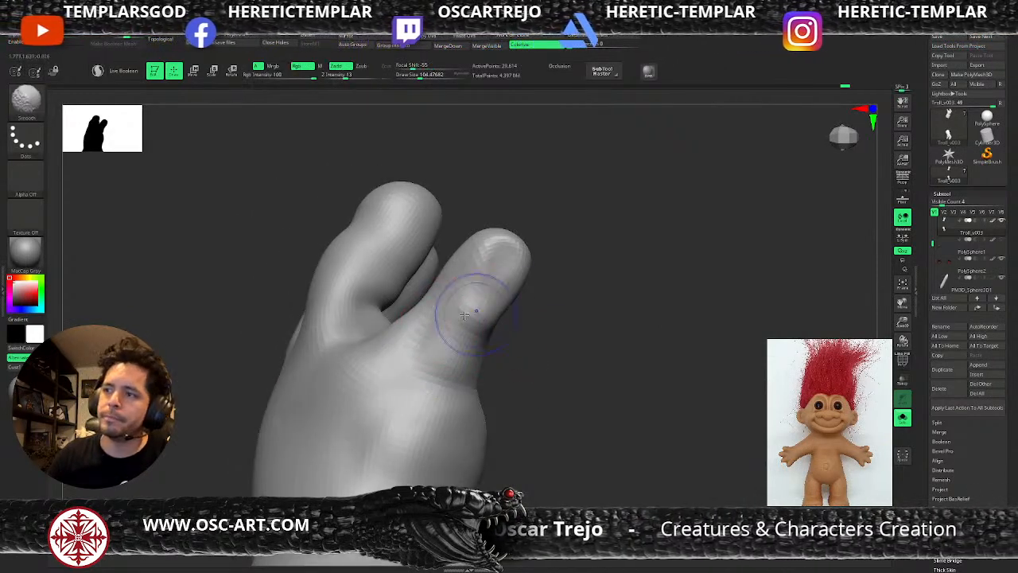
{"action": "left_click_drag", "start_coordinate": [526, 309], "coordinate": [482, 283]}
{"action": "mouse_move", "coordinate": [416, 274]}
{"action": "left_mouse_down"}
{"action": "mouse_move", "coordinate": [452, 302]}
{"action": "mouse_move", "coordinate": [434, 276]}
{"action": "mouse_move", "coordinate": [418, 300]}
{"action": "left_mouse_up"}
{"action": "mouse_move", "coordinate": [522, 317]}
{"action": "left_mouse_down", "text": "alt"}
{"action": "mouse_move", "coordinate": [524, 262]}
{"action": "mouse_move", "coordinate": [568, 225]}
{"action": "mouse_move", "coordinate": [556, 274]}
{"action": "mouse_move", "coordinate": [548, 263]}
{"action": "mouse_move", "coordinate": [440, 305]}
{"action": "mouse_move", "coordinate": [462, 302]}
{"action": "mouse_move", "coordinate": [466, 339]}
{"action": "left_mouse_up", "text": "alt"}
{"action": "key", "text": "1"}
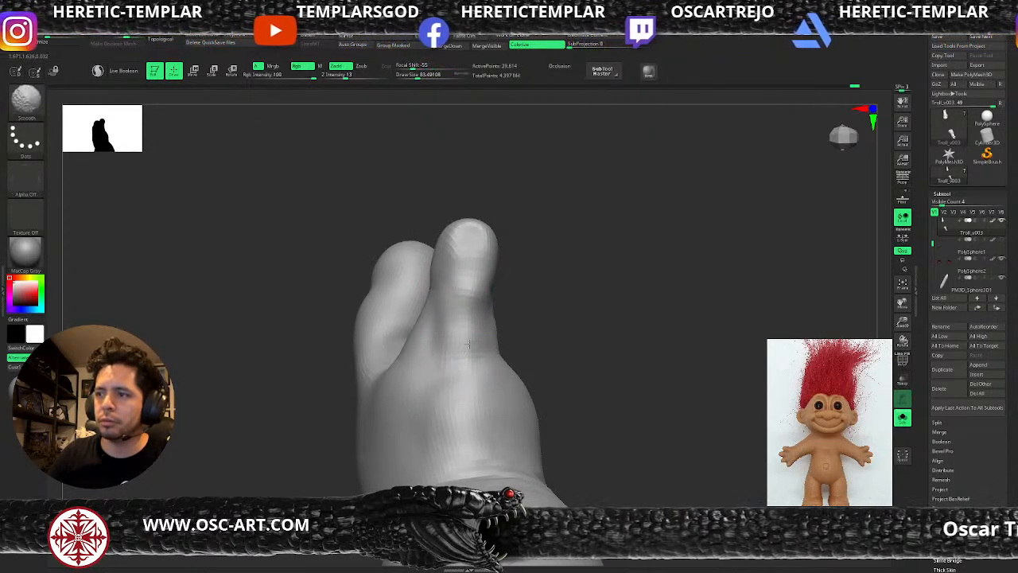
- Undo the last thumb stroke and rework the outer side of the thumb with the Clay brush
{"action": "mouse_move", "coordinate": [562, 303]}
{"action": "left_mouse_down"}
{"action": "mouse_move", "coordinate": [493, 329]}
{"action": "mouse_move", "coordinate": [501, 317]}
{"action": "left_mouse_up"}
{"action": "key", "text": "ctrl+z"}
{"action": "key", "text": "s"}
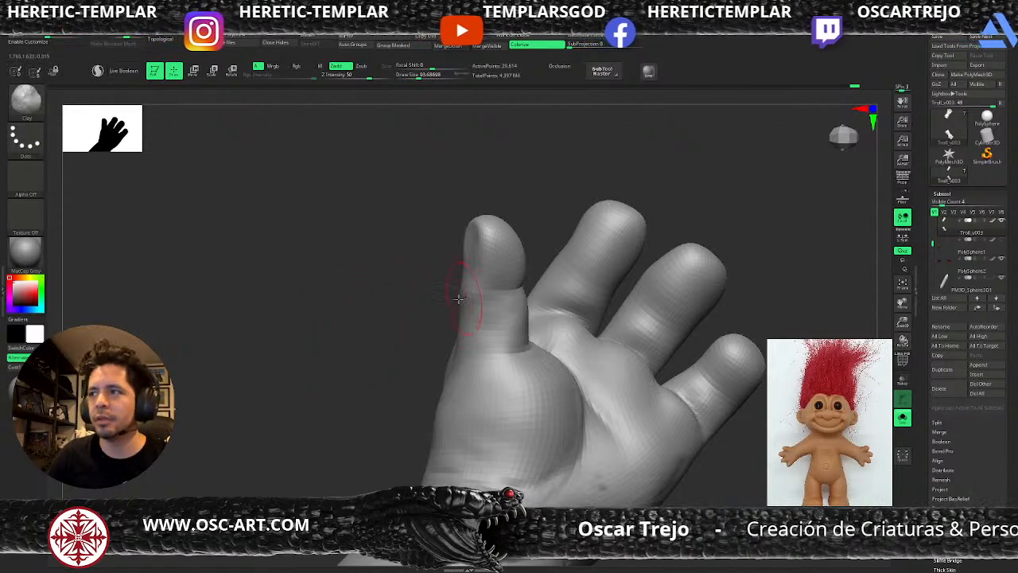
{"action": "mouse_move", "coordinate": [368, 268]}
{"action": "left_mouse_down"}
{"action": "mouse_move", "coordinate": [352, 350]}
{"action": "mouse_move", "coordinate": [468, 304]}
{"action": "mouse_move", "coordinate": [461, 298]}
{"action": "left_mouse_up"}
{"action": "key", "text": "s"}
- Reshape the back of the hand and the thumb's web area with a large Move brush
{"action": "left_click_drag", "start_coordinate": [504, 357], "coordinate": [590, 318], "text": "alt"}
{"action": "left_click_drag", "start_coordinate": [590, 318], "coordinate": [537, 353], "text": "alt"}
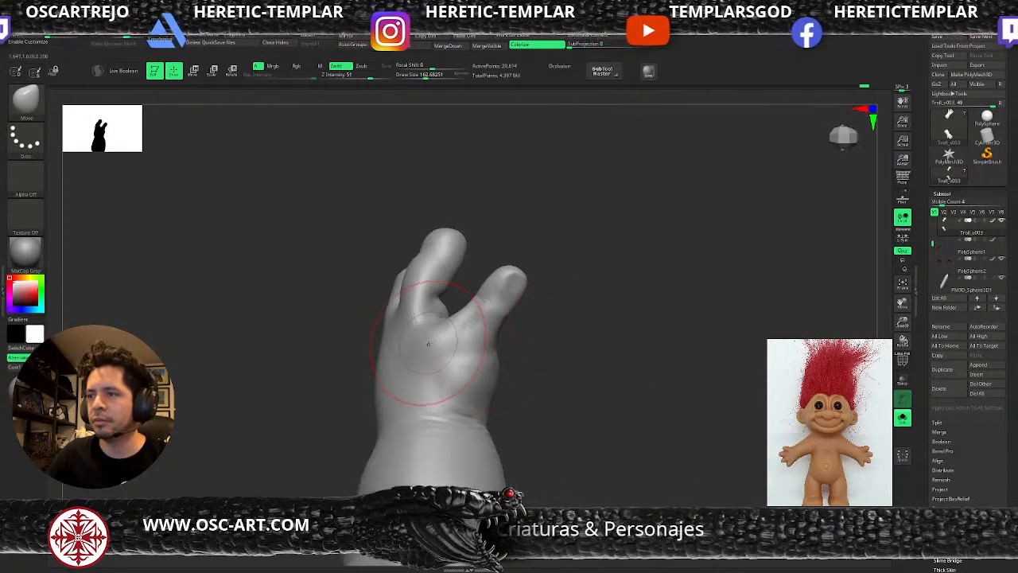
{"action": "mouse_move", "coordinate": [437, 344]}
{"action": "left_mouse_down"}
{"action": "mouse_move", "coordinate": [545, 347]}
{"action": "mouse_move", "coordinate": [454, 352]}
{"action": "left_mouse_up"}
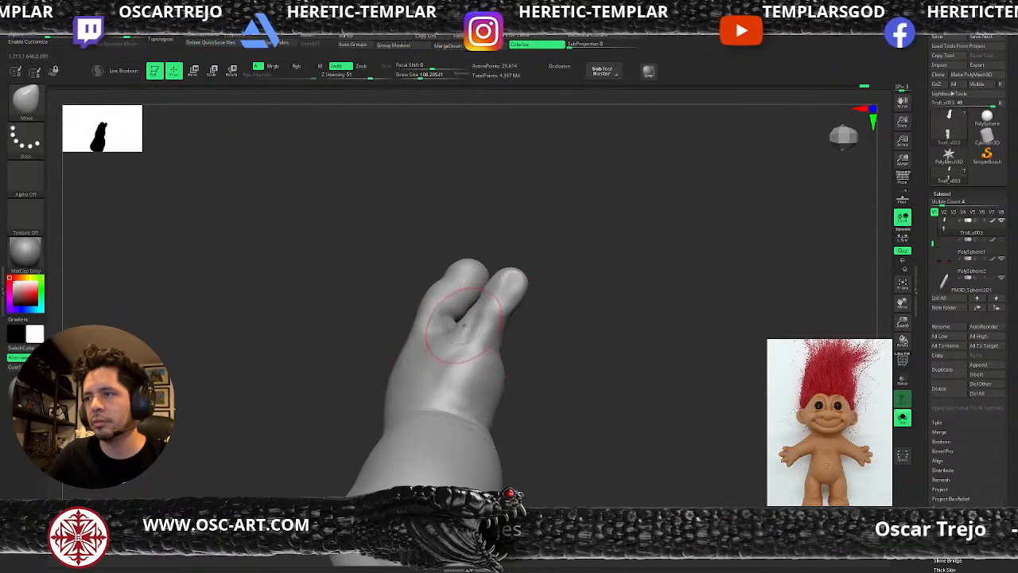
{"action": "mouse_move", "coordinate": [557, 337]}
{"action": "left_mouse_down"}
{"action": "mouse_move", "coordinate": [645, 347]}
{"action": "mouse_move", "coordinate": [514, 366]}
{"action": "mouse_move", "coordinate": [445, 392]}
{"action": "left_mouse_up"}
{"action": "mouse_move", "coordinate": [545, 337]}
{"action": "left_mouse_down"}
{"action": "mouse_move", "coordinate": [549, 295]}
{"action": "mouse_move", "coordinate": [620, 268]}
{"action": "mouse_move", "coordinate": [634, 296]}
{"action": "mouse_move", "coordinate": [720, 266]}
{"action": "mouse_move", "coordinate": [566, 251]}
{"action": "mouse_move", "coordinate": [598, 242]}
{"action": "mouse_move", "coordinate": [631, 272]}
{"action": "mouse_move", "coordinate": [661, 327]}
{"action": "mouse_move", "coordinate": [620, 299]}
{"action": "left_mouse_up"}
- Carve a crease across the palm below the fingers with the DamStandard brush
{"action": "key", "text": "b"}
{"action": "key", "text": "d"}
{"action": "key", "text": "s"}
{"action": "key", "text": "s"}
{"action": "mouse_move", "coordinate": [422, 326]}
{"action": "left_mouse_down"}
{"action": "mouse_move", "coordinate": [413, 336]}
{"action": "mouse_move", "coordinate": [396, 326]}
{"action": "mouse_move", "coordinate": [429, 348]}
{"action": "mouse_move", "coordinate": [432, 321]}
{"action": "mouse_move", "coordinate": [514, 334]}
{"action": "left_mouse_up"}
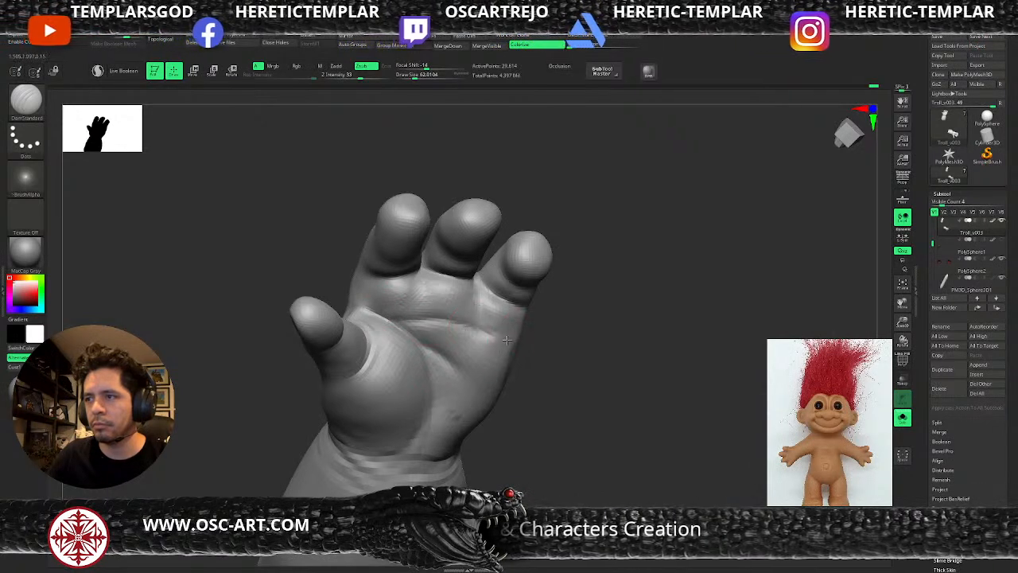
{"action": "mouse_move", "coordinate": [478, 283]}
{"action": "left_mouse_down"}
{"action": "mouse_move", "coordinate": [510, 299]}
{"action": "mouse_move", "coordinate": [475, 287]}
{"action": "left_mouse_up"}
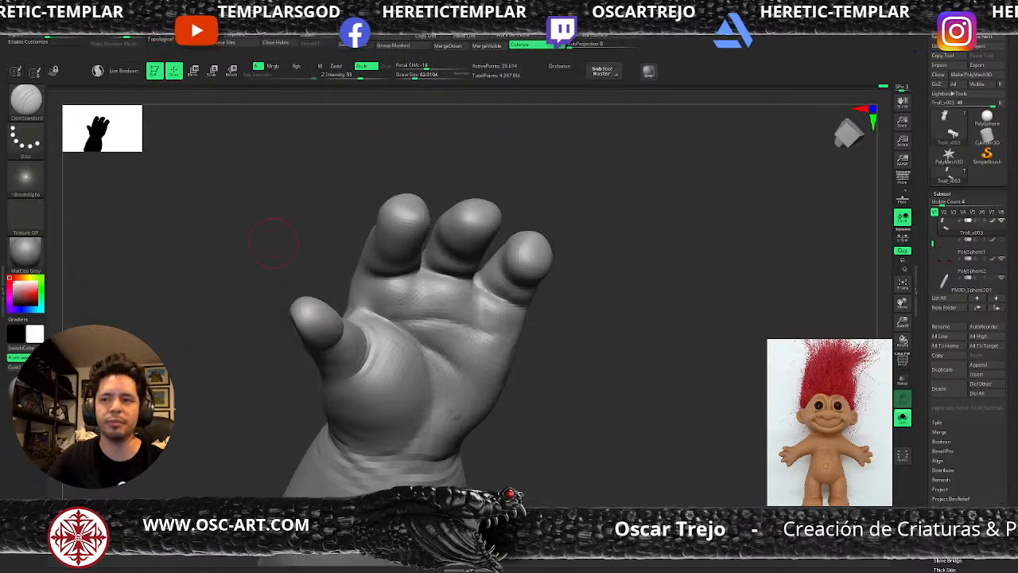
- Reshape the fingers' curvature and tips from several angles with the Move brush at varying draw sizes
{"action": "left_click_drag", "start_coordinate": [514, 325], "coordinate": [518, 305]}
{"action": "key", "text": "b"}
{"action": "key", "text": "m"}
{"action": "key", "text": "v"}
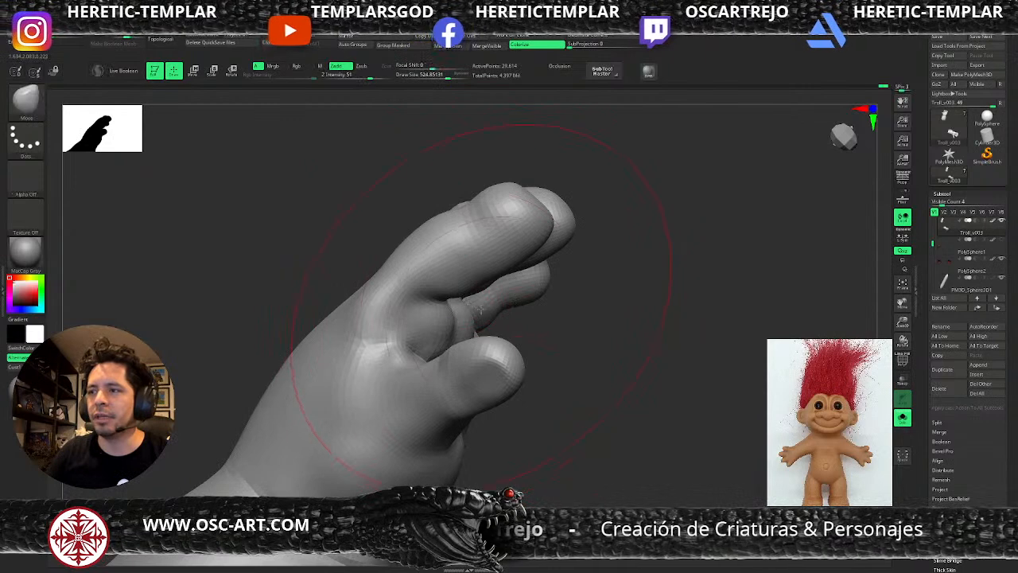
{"action": "left_click_drag", "start_coordinate": [448, 277], "coordinate": [446, 307]}
{"action": "key", "text": "s"}
{"action": "mouse_move", "coordinate": [445, 235]}
{"action": "left_mouse_down"}
{"action": "mouse_move", "coordinate": [437, 243]}
{"action": "mouse_move", "coordinate": [454, 229]}
{"action": "left_mouse_up"}
{"action": "mouse_move", "coordinate": [512, 199]}
{"action": "left_mouse_down"}
{"action": "mouse_move", "coordinate": [517, 210]}
{"action": "mouse_move", "coordinate": [552, 205]}
{"action": "left_mouse_up"}
{"action": "key", "text": "s"}
{"action": "left_click_drag", "start_coordinate": [628, 195], "coordinate": [546, 205]}
{"action": "mouse_move", "coordinate": [663, 164]}
{"action": "left_mouse_down"}
{"action": "mouse_move", "coordinate": [679, 228]}
{"action": "mouse_move", "coordinate": [676, 205]}
{"action": "left_mouse_up"}
{"action": "left_click_drag", "start_coordinate": [531, 191], "coordinate": [515, 185]}
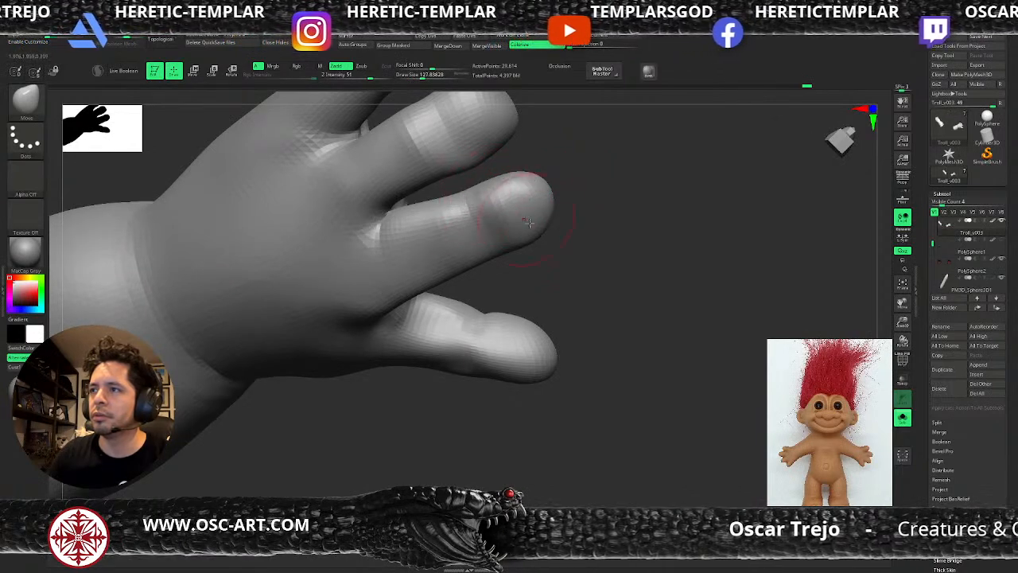
- Show the polygon wireframe, lower the subdivision level and adjust the base of the finger with the Move brush
{"action": "key", "text": "shift+f"}
{"action": "key", "text": "shift+d"}
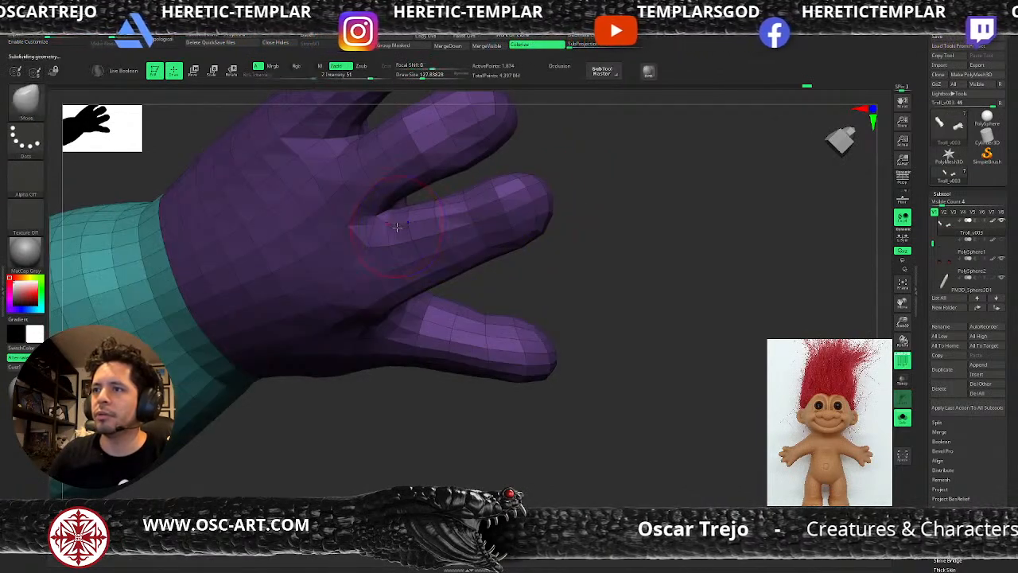
{"action": "key", "text": "d"}
{"action": "key", "text": "s"}
{"action": "key", "text": "s"}
{"action": "left_click_drag", "start_coordinate": [392, 217], "coordinate": [391, 227]}
{"action": "mouse_move", "coordinate": [513, 291]}
{"action": "left_mouse_down"}
{"action": "mouse_move", "coordinate": [530, 279]}
{"action": "mouse_move", "coordinate": [514, 284]}
{"action": "left_mouse_up"}
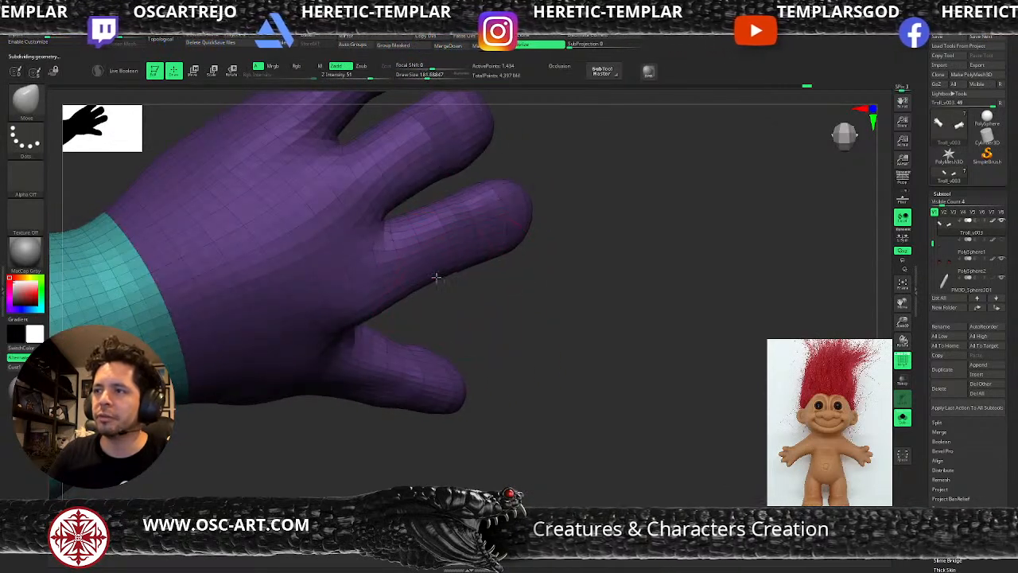
- Adjust the middle fingertip's shape with the Move brush at a smaller draw size
{"action": "left_click_drag", "start_coordinate": [552, 254], "coordinate": [494, 240]}
{"action": "key", "text": "s"}
{"action": "key", "text": "s"}
{"action": "left_click", "coordinate": [519, 225]}
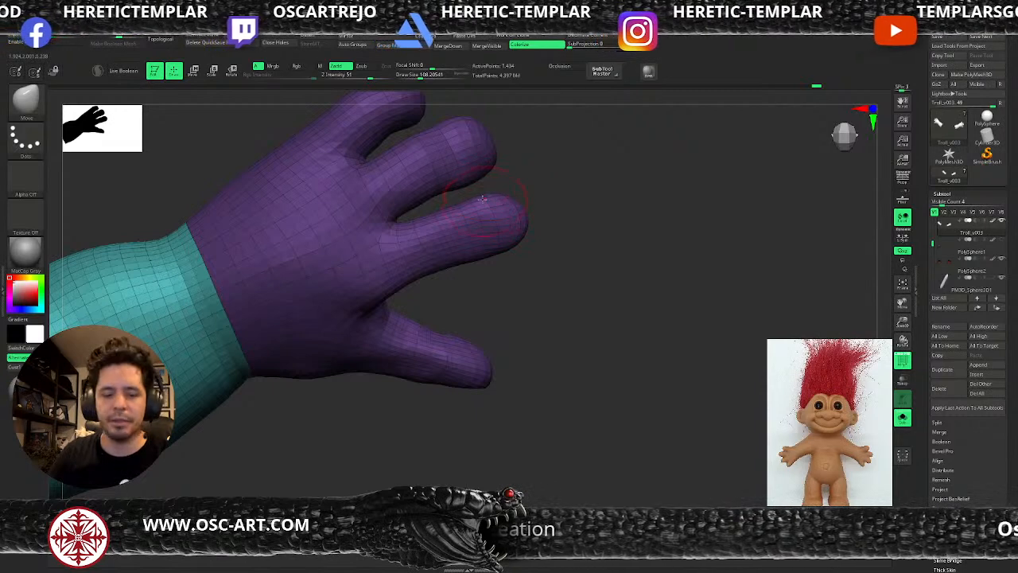
- Reshape the finger and its base from the back and side with the Move Topological brush at varying draw sizes
{"action": "key", "text": "b"}
{"action": "key", "text": "m"}
{"action": "key", "text": "t"}
{"action": "key", "text": "s"}
{"action": "left_click", "coordinate": [490, 203]}
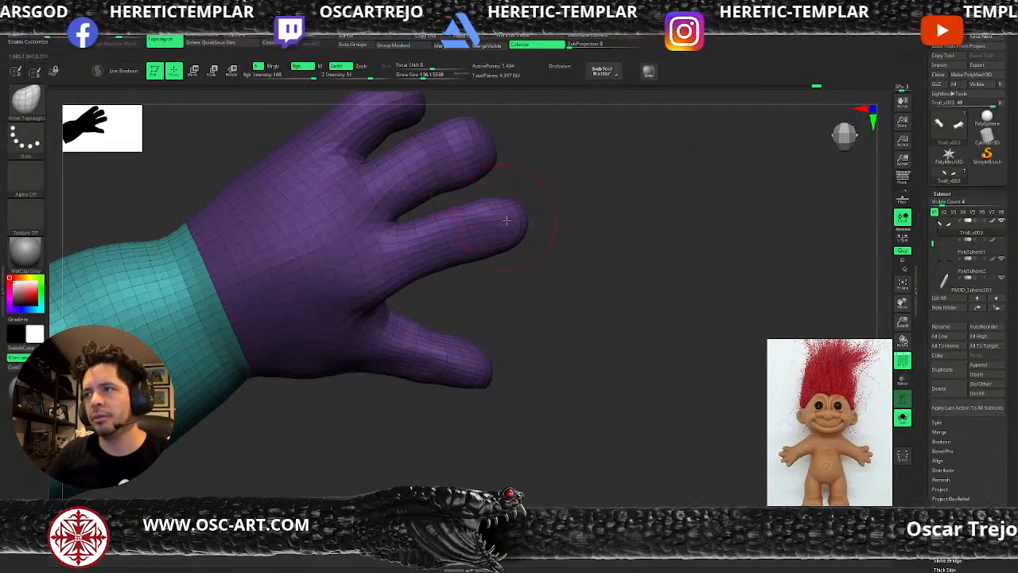
{"action": "mouse_move", "coordinate": [532, 266]}
{"action": "left_mouse_down", "text": "alt"}
{"action": "mouse_move", "coordinate": [541, 218]}
{"action": "mouse_move", "coordinate": [563, 218]}
{"action": "mouse_move", "coordinate": [536, 186]}
{"action": "mouse_move", "coordinate": [565, 281]}
{"action": "mouse_move", "coordinate": [531, 284]}
{"action": "left_mouse_up", "text": "alt"}
{"action": "key", "text": "s"}
{"action": "left_click", "coordinate": [418, 303]}
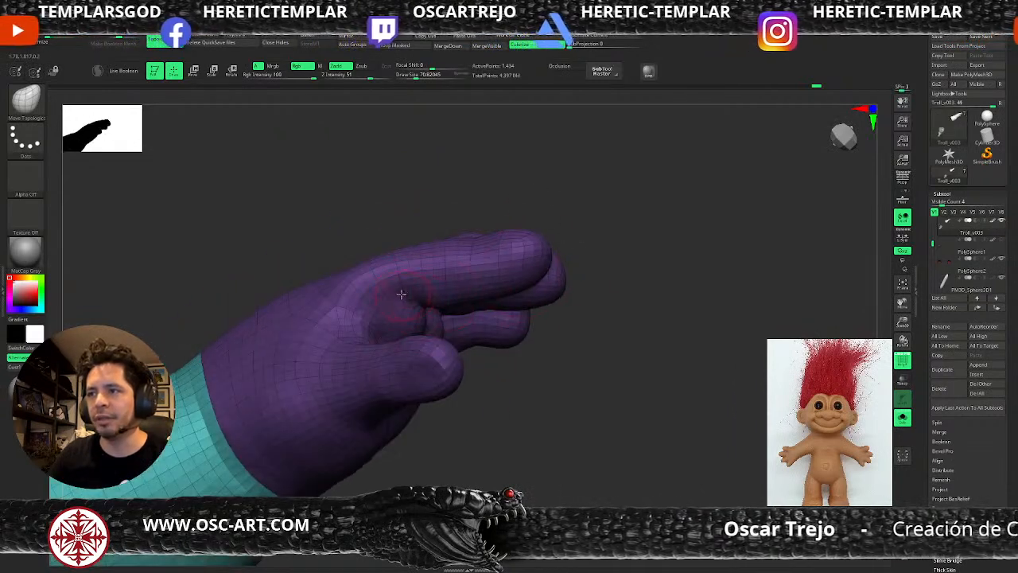
- Work on the index finger's base with a small ClayBuildup brush, stepping between subdivision levels
{"action": "key", "text": "b"}
{"action": "key", "text": "c"}
{"action": "key", "text": "b"}
{"action": "key", "text": "s"}
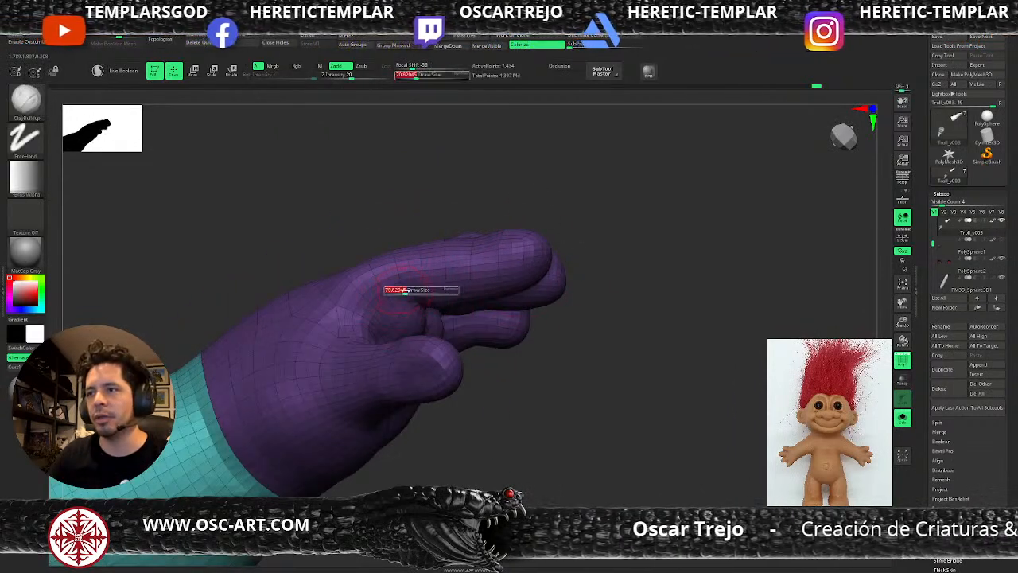
{"action": "key", "text": "s"}
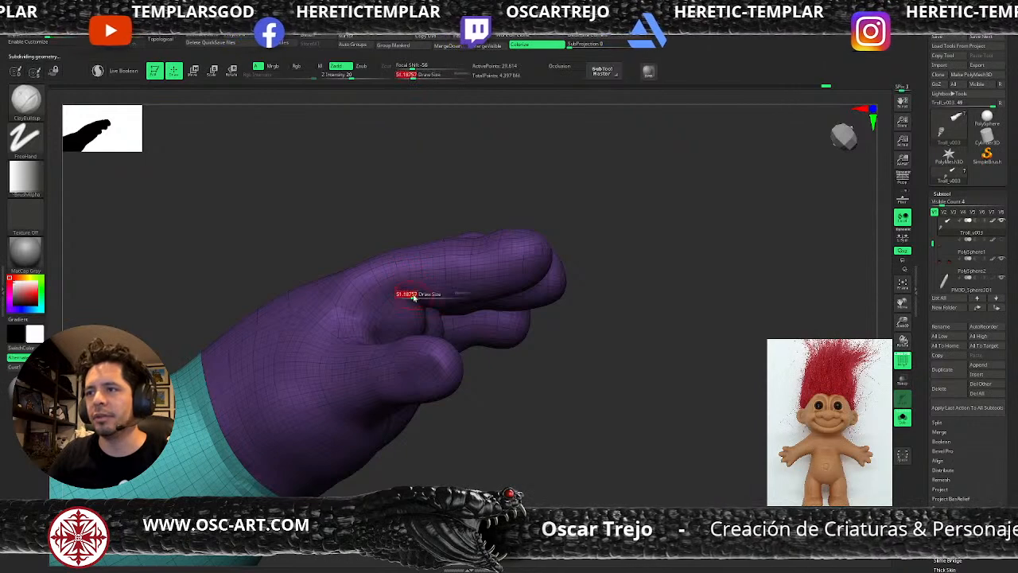
{"action": "key", "text": "shift"}
{"action": "key", "text": "shift+d"}
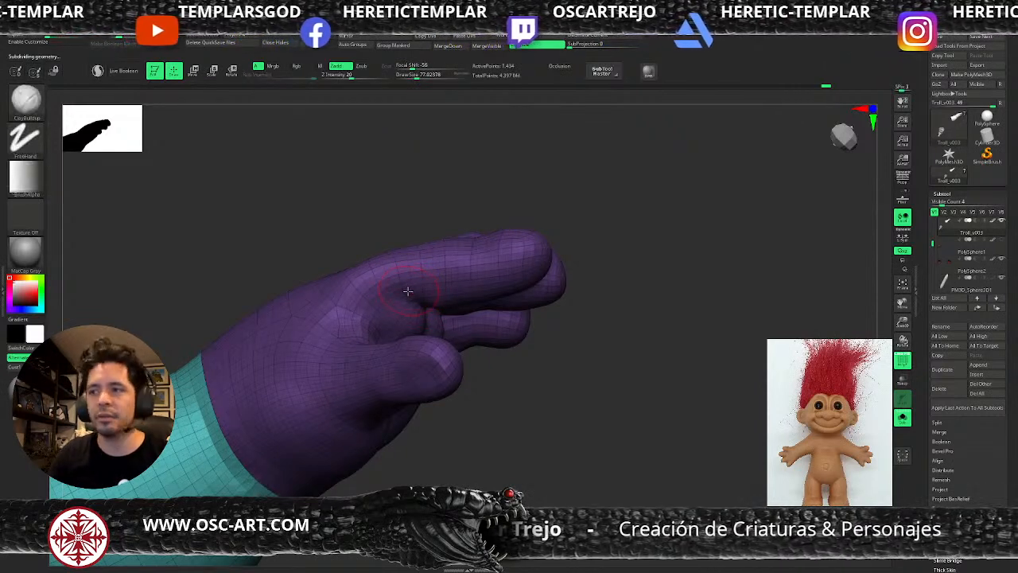
- Hide the polygon wireframe, raise the subdivision level and define the index finger's base with the DamStandard brush
{"action": "key", "text": "b"}
{"action": "key", "text": "d"}
{"action": "key", "text": "s"}
{"action": "key", "text": "shift+f"}
{"action": "key", "text": "d"}
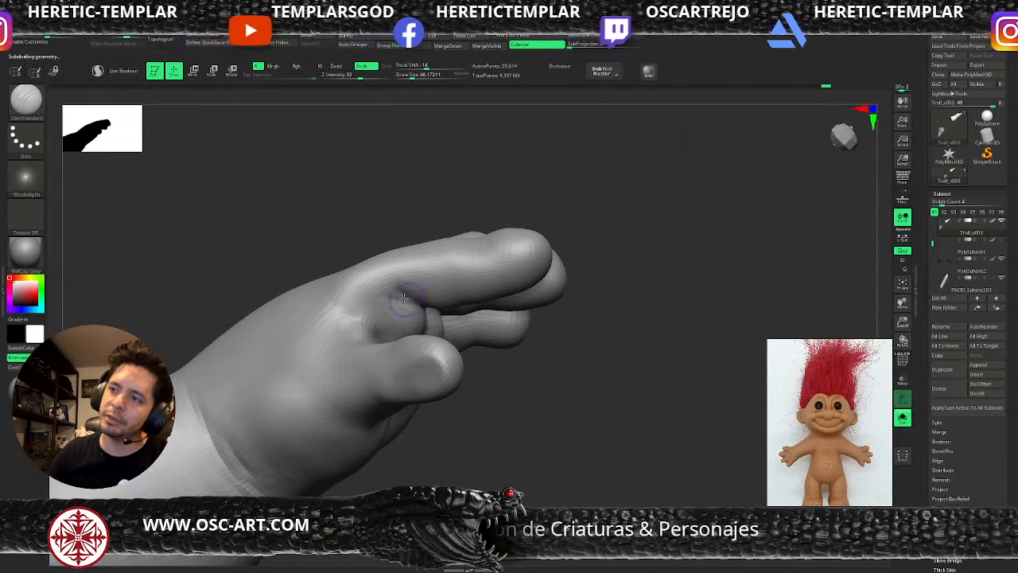
- Reshape the top of the index finger with the Move brush and smooth the surface
{"action": "left_click_drag", "start_coordinate": [641, 234], "coordinate": [454, 268]}
{"action": "key", "text": "shift+d"}
{"action": "key", "text": "d"}
{"action": "key", "text": "b"}
{"action": "key", "text": "m"}
{"action": "key", "text": "v"}
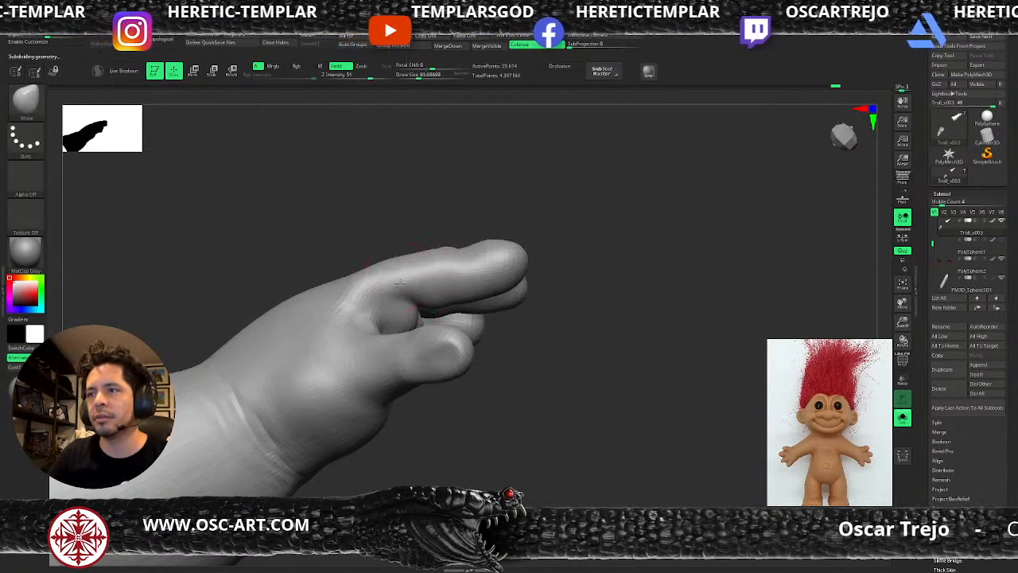
{"action": "key", "text": "shift"}
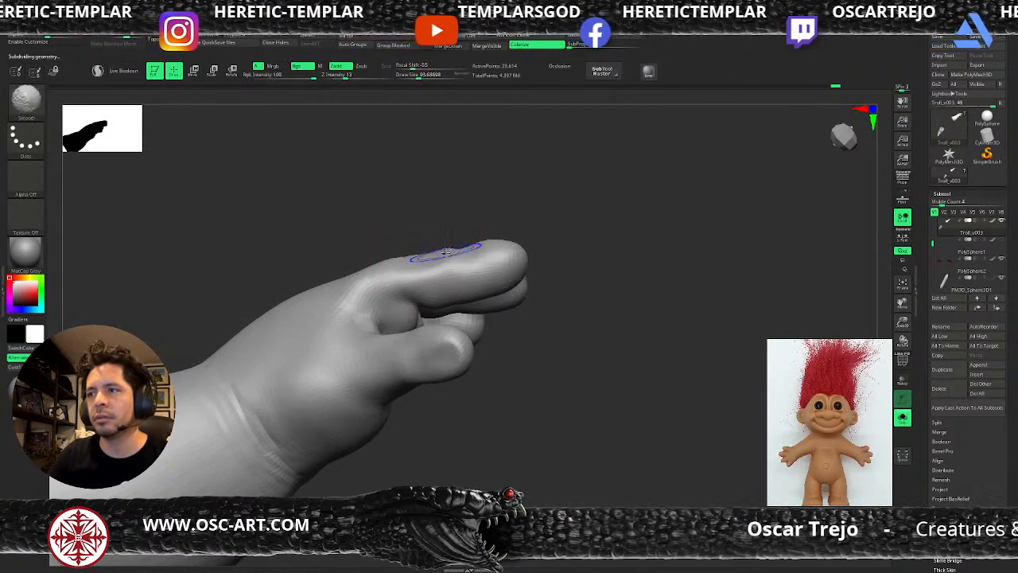
{"action": "right_click_drag", "start_coordinate": [430, 260], "coordinate": [467, 275]}
- Lower the mesh by two subdivision levels and adjust the fingers from the back of the hand with the Move brush
{"action": "key", "text": "shift+d"}
{"action": "key", "text": "shift+d"}
{"action": "mouse_move", "coordinate": [579, 260]}
{"action": "right_mouse_down"}
{"action": "mouse_move", "coordinate": [602, 279]}
{"action": "mouse_move", "coordinate": [600, 270]}
{"action": "mouse_move", "coordinate": [595, 325]}
{"action": "right_mouse_up"}
{"action": "left_click_drag", "start_coordinate": [500, 265], "coordinate": [524, 267], "text": "shift"}
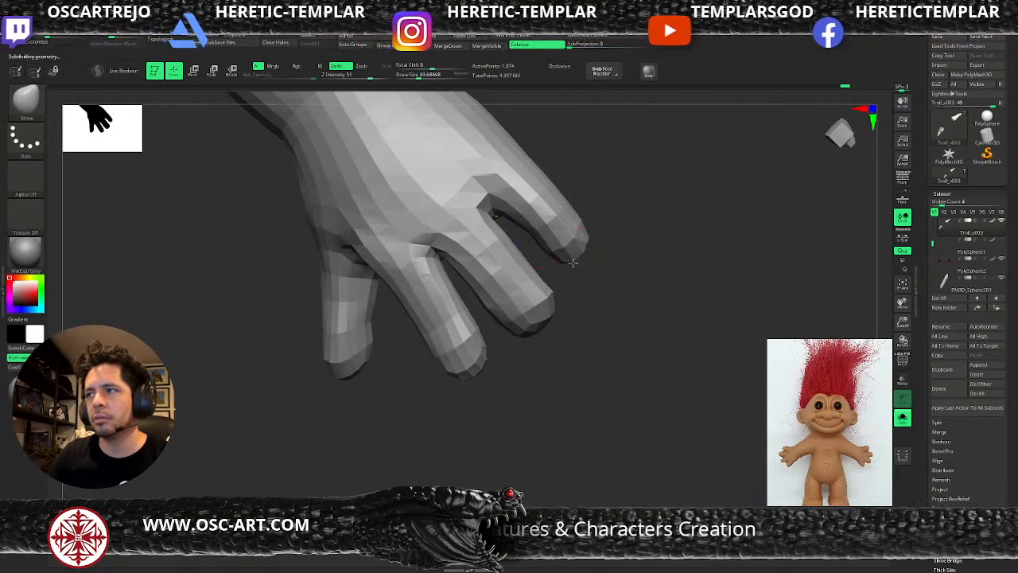
{"action": "mouse_move", "coordinate": [595, 250]}
{"action": "right_mouse_down"}
{"action": "mouse_move", "coordinate": [556, 277]}
{"action": "mouse_move", "coordinate": [576, 277]}
{"action": "right_mouse_up"}
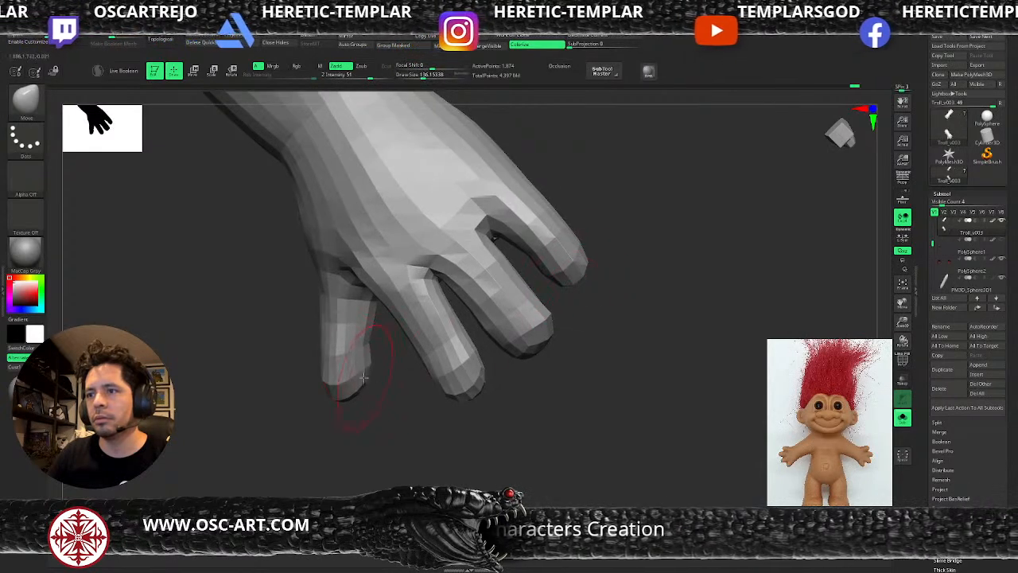
- Reshape the thumb's tip and base on the low-resolution mesh with the Move brush
{"action": "key", "text": "s"}
{"action": "mouse_move", "coordinate": [329, 379]}
{"action": "left_mouse_down"}
{"action": "mouse_move", "coordinate": [342, 379]}
{"action": "mouse_move", "coordinate": [345, 361]}
{"action": "left_mouse_up"}
{"action": "left_click_drag", "start_coordinate": [327, 320], "coordinate": [293, 307]}
{"action": "key", "text": "s"}
{"action": "left_click_drag", "start_coordinate": [334, 365], "coordinate": [324, 365]}
{"action": "left_click_drag", "start_coordinate": [329, 384], "coordinate": [319, 398]}
- Refine the thumb's outline from further angles with the Move brush at varying draw sizes
{"action": "mouse_move", "coordinate": [350, 398]}
{"action": "right_mouse_down"}
{"action": "mouse_move", "coordinate": [288, 390]}
{"action": "mouse_move", "coordinate": [375, 421]}
{"action": "mouse_move", "coordinate": [352, 374]}
{"action": "mouse_move", "coordinate": [402, 321]}
{"action": "mouse_move", "coordinate": [384, 380]}
{"action": "right_mouse_up"}
{"action": "left_click_drag", "start_coordinate": [311, 384], "coordinate": [318, 380]}
{"action": "left_click_drag", "start_coordinate": [340, 343], "coordinate": [299, 381]}
{"action": "key", "text": "s"}
{"action": "mouse_move", "coordinate": [298, 381]}
{"action": "right_mouse_down"}
{"action": "mouse_move", "coordinate": [409, 309]}
{"action": "mouse_move", "coordinate": [529, 281]}
{"action": "mouse_move", "coordinate": [326, 390]}
{"action": "right_mouse_up"}
{"action": "key", "text": "s"}
{"action": "mouse_move", "coordinate": [327, 391]}
{"action": "left_mouse_down"}
{"action": "mouse_move", "coordinate": [315, 391]}
{"action": "mouse_move", "coordinate": [342, 351]}
{"action": "mouse_move", "coordinate": [330, 366]}
{"action": "mouse_move", "coordinate": [369, 389]}
{"action": "left_mouse_up"}
{"action": "key", "text": "s"}
{"action": "key", "text": "s"}
- Raise the hand by two subdivision levels and check its shape from the palm side
{"action": "key", "text": "d"}
{"action": "left_click_drag", "start_coordinate": [569, 445], "coordinate": [517, 384]}
{"action": "key", "text": "shift+d"}
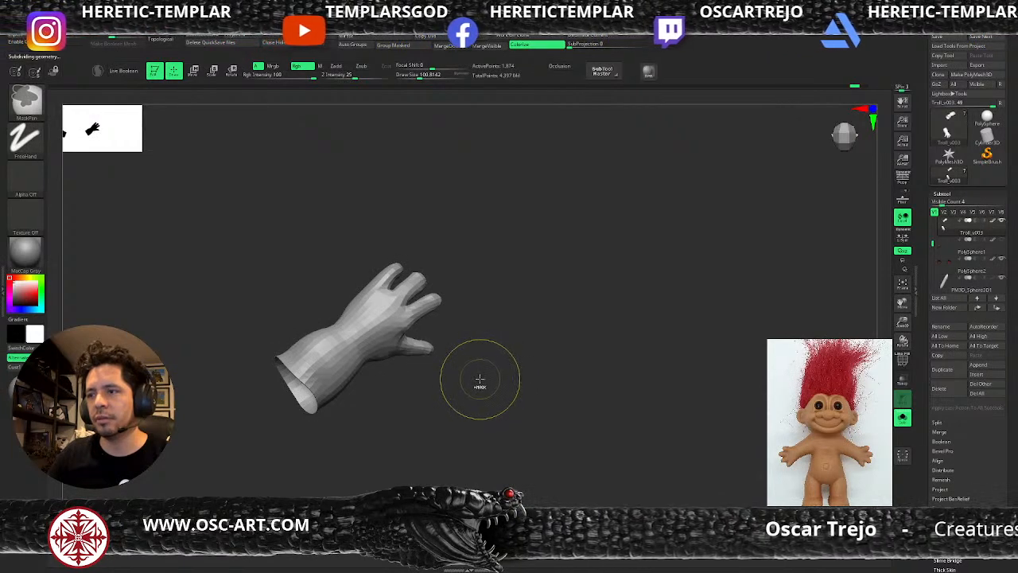
{"action": "key", "text": "ctrl+d"}
{"action": "key", "text": "ctrl+d"}
{"action": "mouse_move", "coordinate": [487, 237]}
{"action": "left_mouse_down"}
{"action": "mouse_move", "coordinate": [515, 284]}
{"action": "mouse_move", "coordinate": [582, 336]}
{"action": "mouse_move", "coordinate": [538, 254]}
{"action": "mouse_move", "coordinate": [586, 266]}
{"action": "mouse_move", "coordinate": [577, 173]}
{"action": "mouse_move", "coordinate": [482, 211]}
{"action": "mouse_move", "coordinate": [570, 218]}
{"action": "mouse_move", "coordinate": [561, 234]}
{"action": "left_mouse_up"}
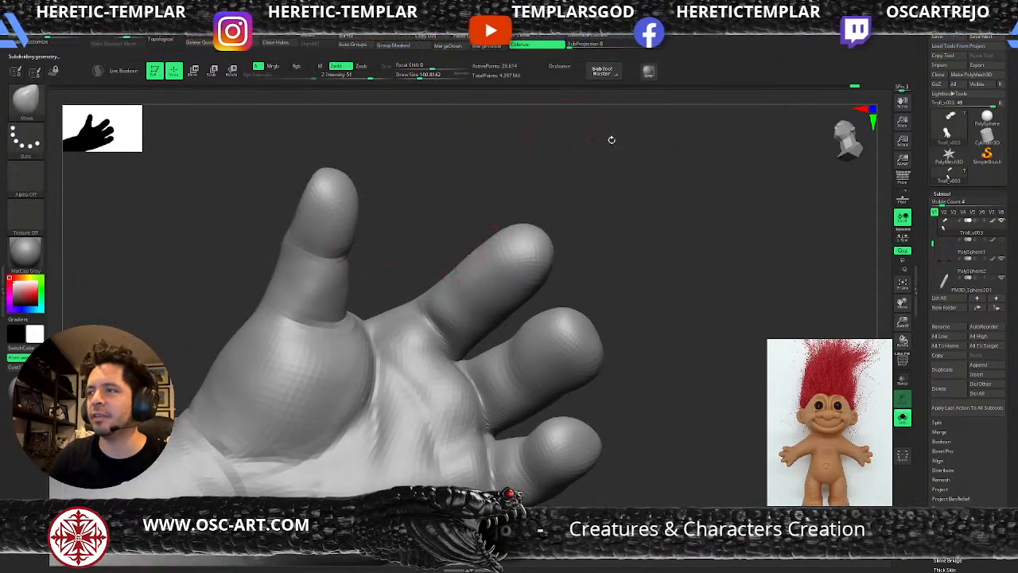
- Lower the subdivision level by one and adjust the index fingertip with the Move brush
{"action": "left_click_drag", "start_coordinate": [637, 237], "coordinate": [645, 250], "text": "shift"}
{"action": "key", "text": "shift+d"}
{"action": "key", "text": "s"}
{"action": "left_click_drag", "start_coordinate": [518, 258], "coordinate": [521, 272]}
- Reshape the fingers' tips and spacing from the palm side with a large Move Topological brush
{"action": "key", "text": "b"}
{"action": "key", "text": "m"}
{"action": "key", "text": "t"}
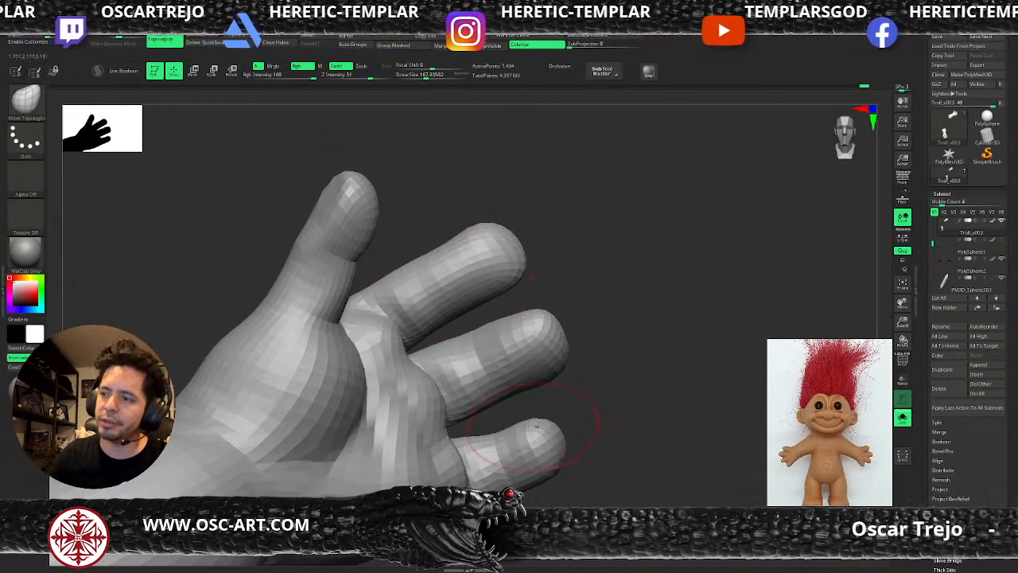
{"action": "right_click_drag", "start_coordinate": [526, 386], "coordinate": [627, 329]}
{"action": "key", "text": "shift"}
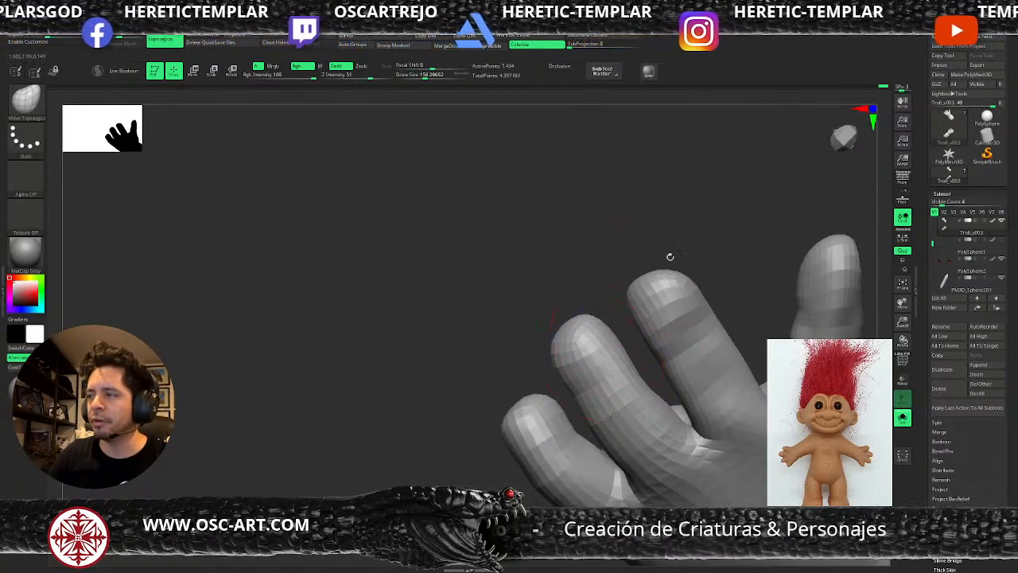
{"action": "right_click_drag", "start_coordinate": [665, 266], "coordinate": [569, 295], "text": "alt"}
{"action": "left_click_drag", "start_coordinate": [577, 301], "coordinate": [563, 309]}
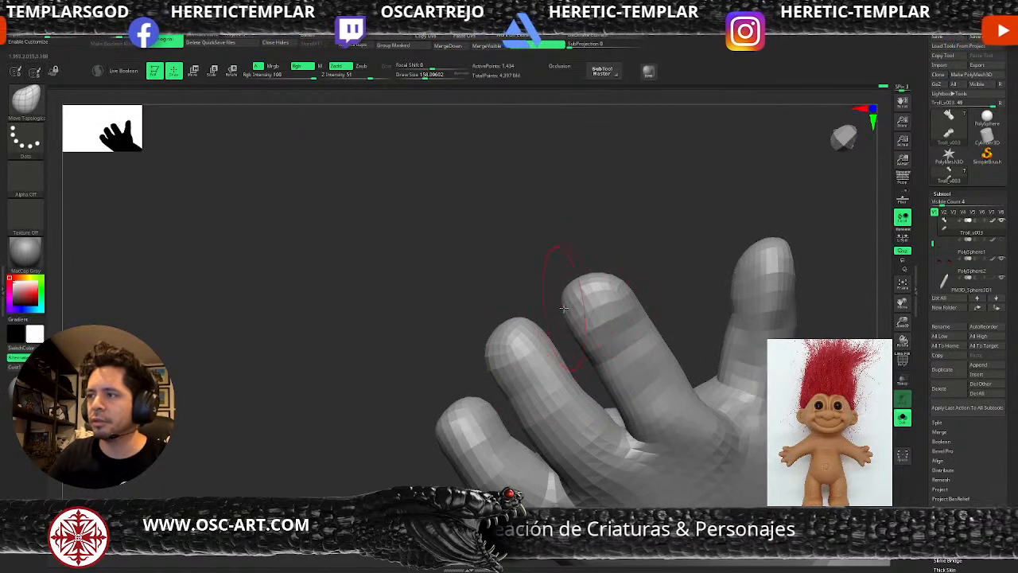
- Adjust the fingers' curl and thickness from the side and front with the Move Topological brush at varying draw sizes
{"action": "mouse_move", "coordinate": [649, 307]}
{"action": "left_mouse_down"}
{"action": "mouse_move", "coordinate": [679, 321]}
{"action": "mouse_move", "coordinate": [669, 337]}
{"action": "mouse_move", "coordinate": [651, 316]}
{"action": "left_mouse_up"}
{"action": "key", "text": "bracketleft"}
{"action": "key", "text": "bracketleft"}
{"action": "key", "text": "bracketright"}
{"action": "key", "text": "bracketright"}
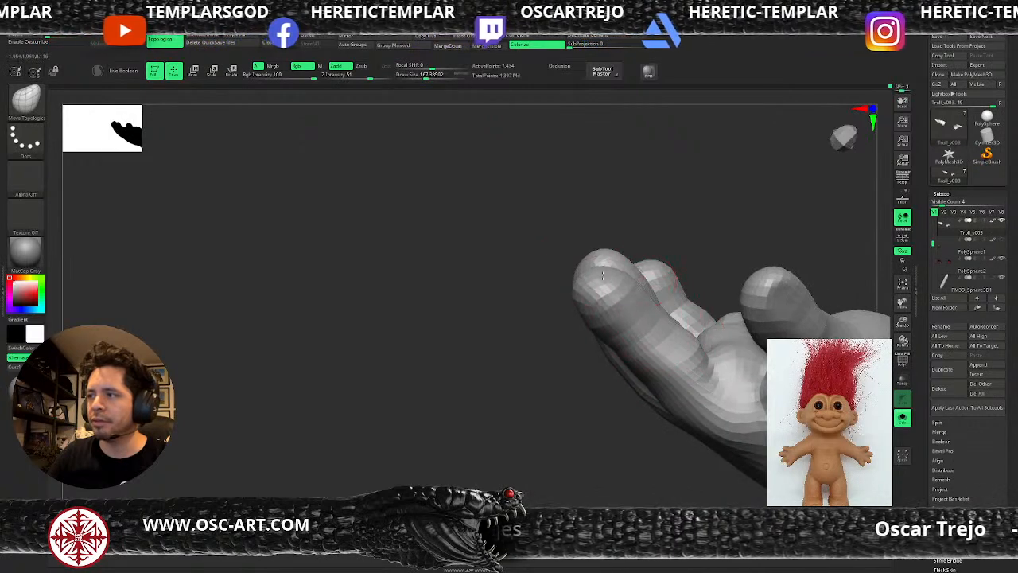
{"action": "key", "text": "bracketleft"}
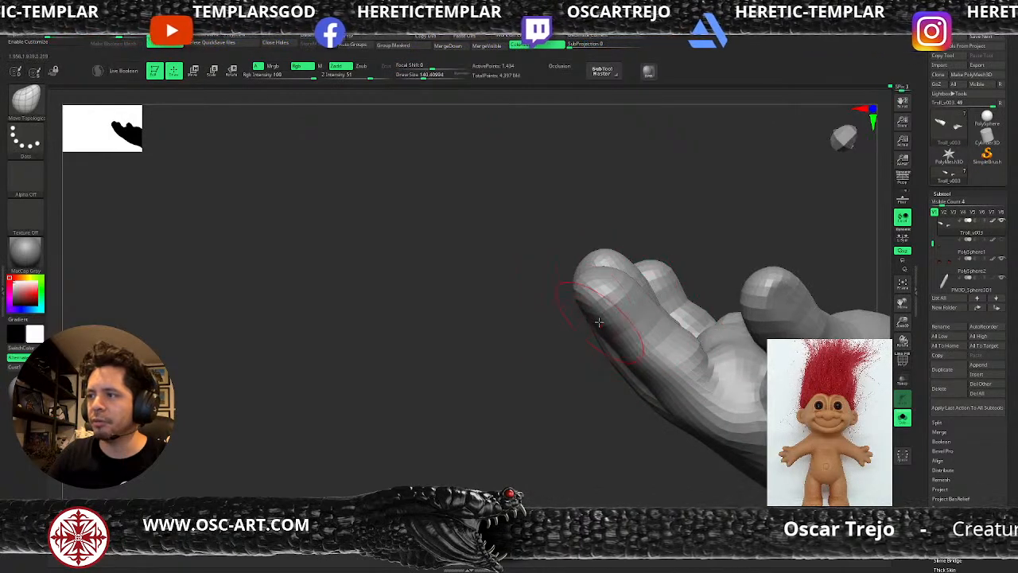
{"action": "mouse_move", "coordinate": [513, 338]}
{"action": "left_mouse_down"}
{"action": "mouse_move", "coordinate": [518, 407]}
{"action": "mouse_move", "coordinate": [561, 413]}
{"action": "mouse_move", "coordinate": [673, 318]}
{"action": "left_mouse_up"}
{"action": "left_click_drag", "start_coordinate": [557, 295], "coordinate": [502, 272]}
{"action": "left_click_drag", "start_coordinate": [438, 231], "coordinate": [514, 278]}
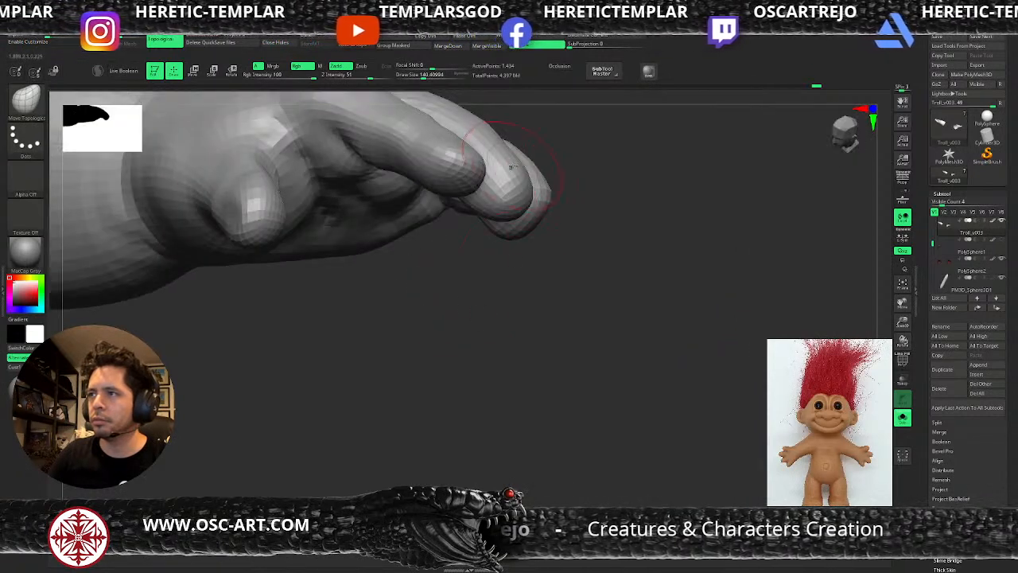
{"action": "mouse_move", "coordinate": [636, 220]}
{"action": "left_mouse_down"}
{"action": "mouse_move", "coordinate": [594, 191]}
{"action": "mouse_move", "coordinate": [517, 255]}
{"action": "mouse_move", "coordinate": [432, 288]}
{"action": "mouse_move", "coordinate": [508, 278]}
{"action": "left_mouse_up"}
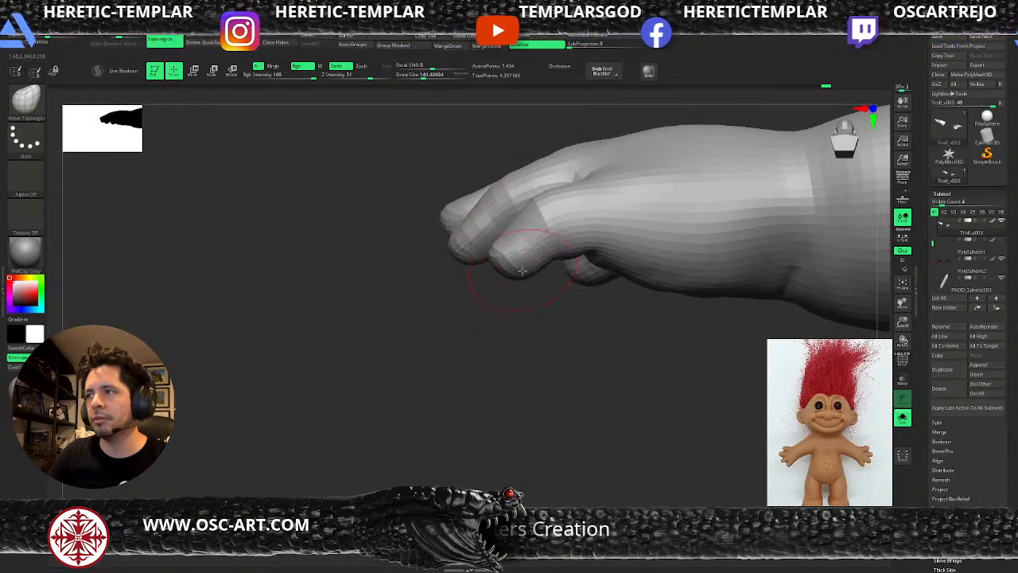
- Raise the subdivision level by one and review both hands and forearms from several angles
{"action": "key", "text": "d"}
{"action": "left_click_drag", "start_coordinate": [470, 327], "coordinate": [608, 338]}
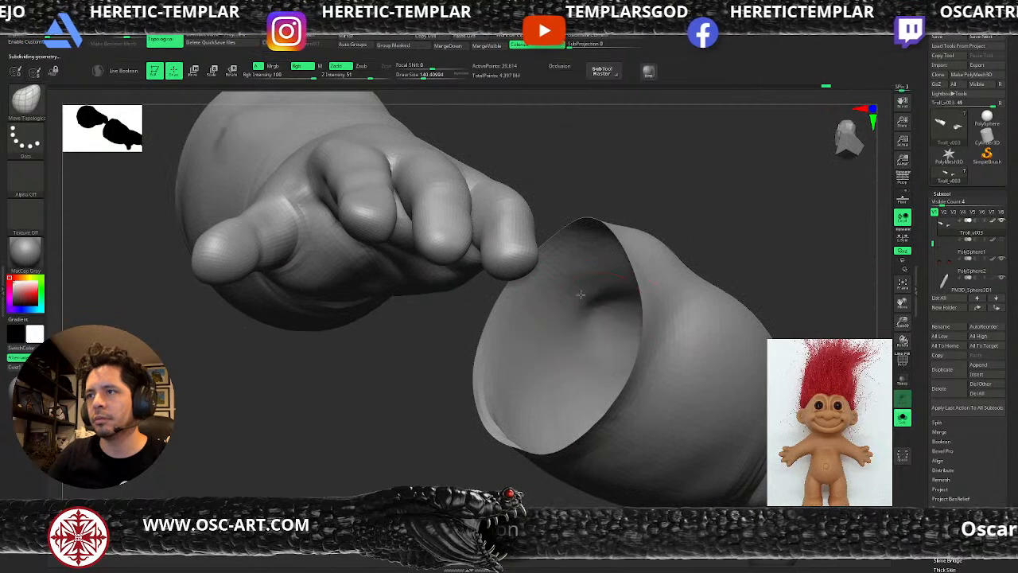
{"action": "mouse_move", "coordinate": [673, 236]}
{"action": "right_mouse_down", "text": "ctrl"}
{"action": "mouse_move", "coordinate": [652, 184]}
{"action": "mouse_move", "coordinate": [665, 243]}
{"action": "mouse_move", "coordinate": [648, 259]}
{"action": "right_mouse_up", "text": "ctrl"}
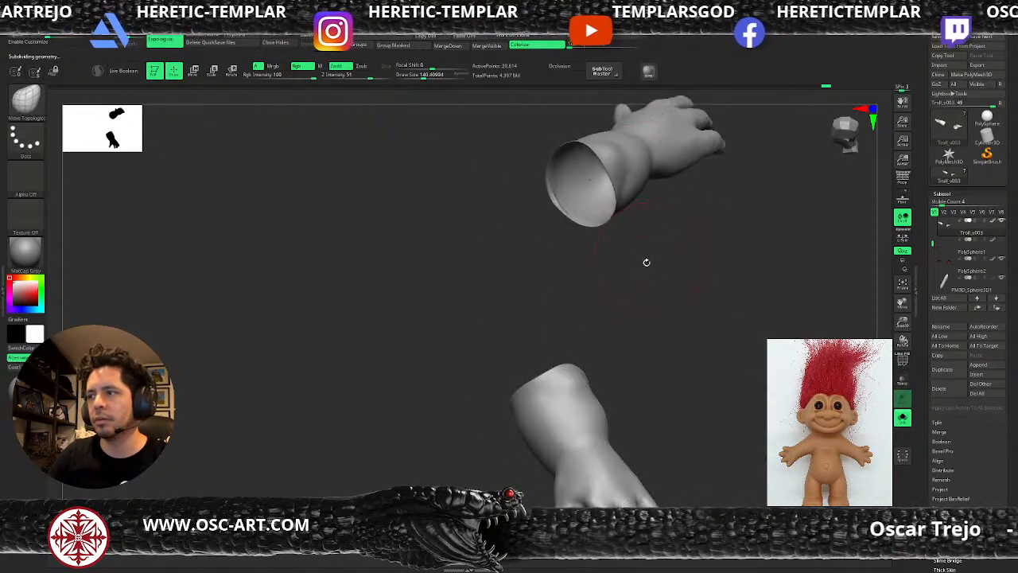
{"action": "right_click_drag", "start_coordinate": [659, 341], "coordinate": [627, 411]}
{"action": "mouse_move", "coordinate": [482, 438]}
{"action": "right_mouse_down"}
{"action": "mouse_move", "coordinate": [590, 337]}
{"action": "mouse_move", "coordinate": [438, 393]}
{"action": "right_mouse_up"}
{"action": "key", "text": "shift"}
{"action": "left_click_drag", "start_coordinate": [415, 377], "coordinate": [416, 380], "text": "shift"}
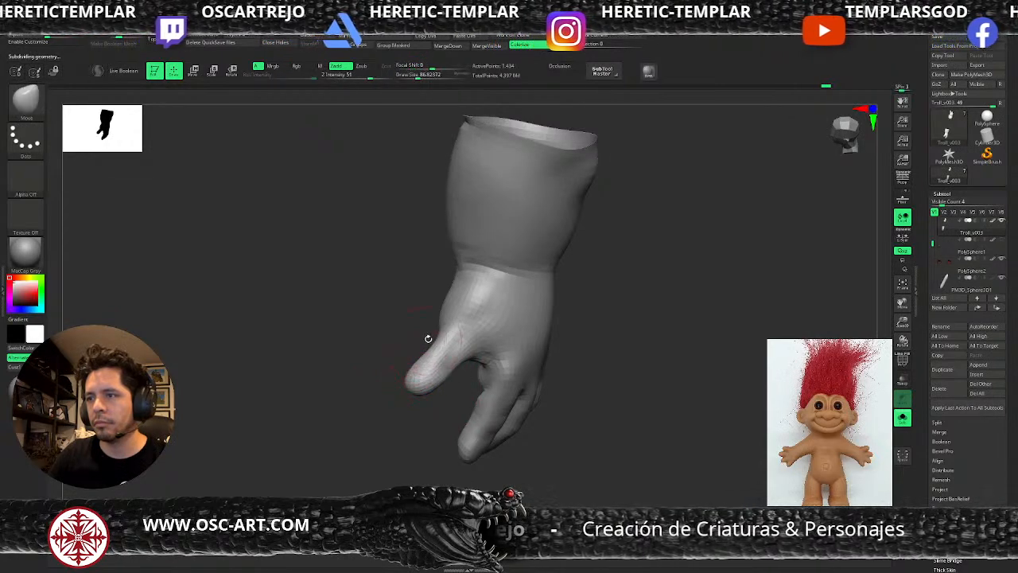
- Reshape the thumb's tip and sides from several angles with the Move brush at varying draw sizes
{"action": "right_click_drag", "start_coordinate": [424, 341], "coordinate": [432, 337]}
{"action": "key", "text": "s"}
{"action": "left_click", "coordinate": [431, 370]}
{"action": "left_click_drag", "start_coordinate": [411, 378], "coordinate": [418, 374]}
{"action": "mouse_move", "coordinate": [387, 400]}
{"action": "right_mouse_down"}
{"action": "mouse_move", "coordinate": [434, 407]}
{"action": "mouse_move", "coordinate": [432, 391]}
{"action": "right_mouse_up"}
{"action": "key", "text": "s"}
{"action": "left_click_drag", "start_coordinate": [433, 390], "coordinate": [422, 367]}
{"action": "key", "text": "s"}
- Refine the thumb's contour at the higher subdivision level from the back of the hand with the Move brush
{"action": "mouse_move", "coordinate": [454, 369]}
{"action": "right_mouse_down", "text": "ctrl"}
{"action": "mouse_move", "coordinate": [461, 343]}
{"action": "mouse_move", "coordinate": [355, 377]}
{"action": "mouse_move", "coordinate": [372, 390]}
{"action": "mouse_move", "coordinate": [376, 355]}
{"action": "mouse_move", "coordinate": [426, 399]}
{"action": "right_mouse_up", "text": "ctrl"}
{"action": "key", "text": "d"}
{"action": "right_click_drag", "start_coordinate": [448, 354], "coordinate": [464, 397], "text": "ctrl"}
{"action": "key", "text": "s"}
{"action": "mouse_move", "coordinate": [458, 326]}
{"action": "left_mouse_down"}
{"action": "mouse_move", "coordinate": [447, 325]}
{"action": "mouse_move", "coordinate": [461, 329]}
{"action": "left_mouse_up"}
{"action": "key", "text": "s"}
- Fill the web between the thumb and index finger with the Clay brush and smooth it
{"action": "key", "text": "b"}
{"action": "key", "text": "c"}
{"action": "key", "text": "l"}
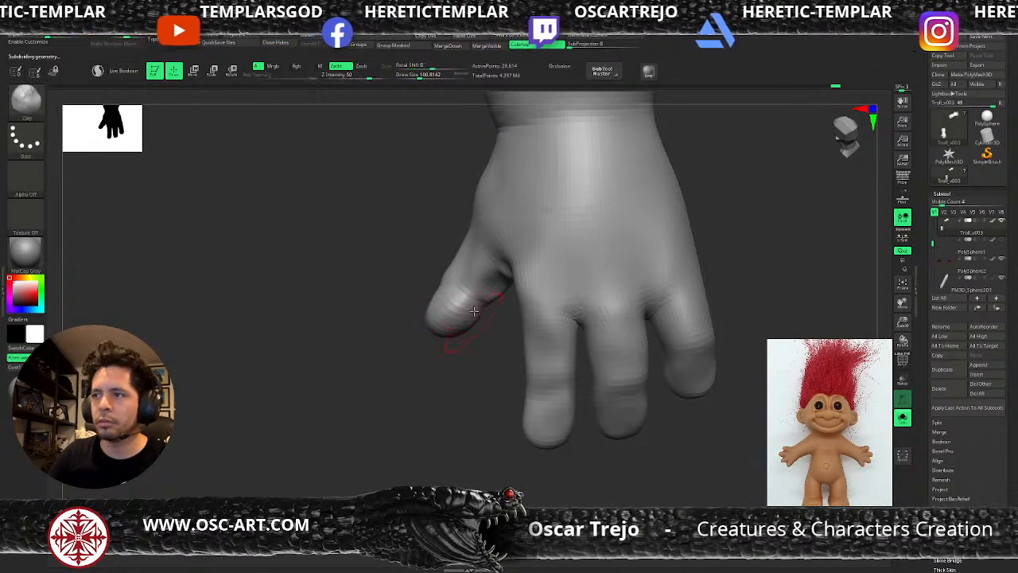
{"action": "key", "text": "shift"}
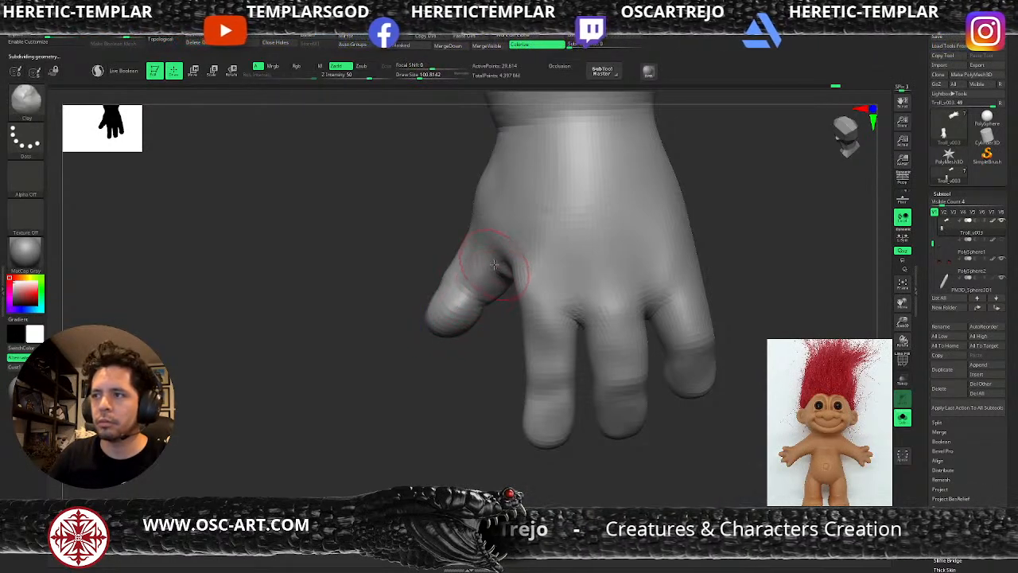
{"action": "key", "text": "b"}
{"action": "key", "text": "s"}
{"action": "key", "text": "t"}
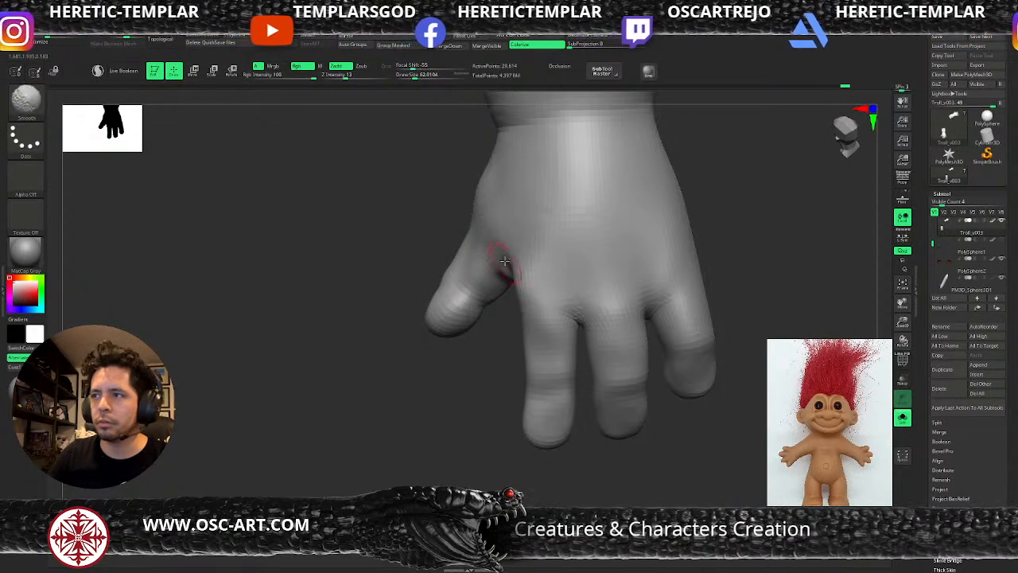
{"action": "left_click_drag", "start_coordinate": [504, 264], "coordinate": [509, 254], "text": "shift"}
- Build up the knuckles at the base of the three fingers with the Clay brush and smooth them
{"action": "key", "text": "b"}
{"action": "key", "text": "m"}
{"action": "key", "text": "v"}
{"action": "key", "text": "bracketright"}
{"action": "key", "text": "bracketright"}
{"action": "key", "text": "bracketright"}
{"action": "key", "text": "bracketright"}
{"action": "key", "text": "bracketright"}
{"action": "key", "text": "bracketright"}
{"action": "left_click_drag", "start_coordinate": [541, 307], "coordinate": [544, 301]}
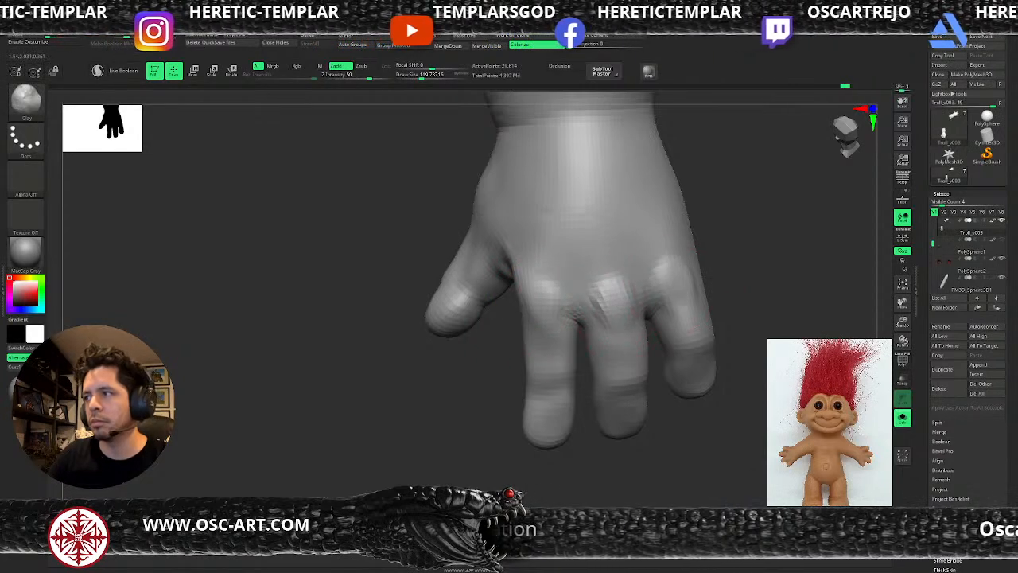
{"action": "left_click_drag", "start_coordinate": [682, 273], "coordinate": [664, 274], "text": "shift"}
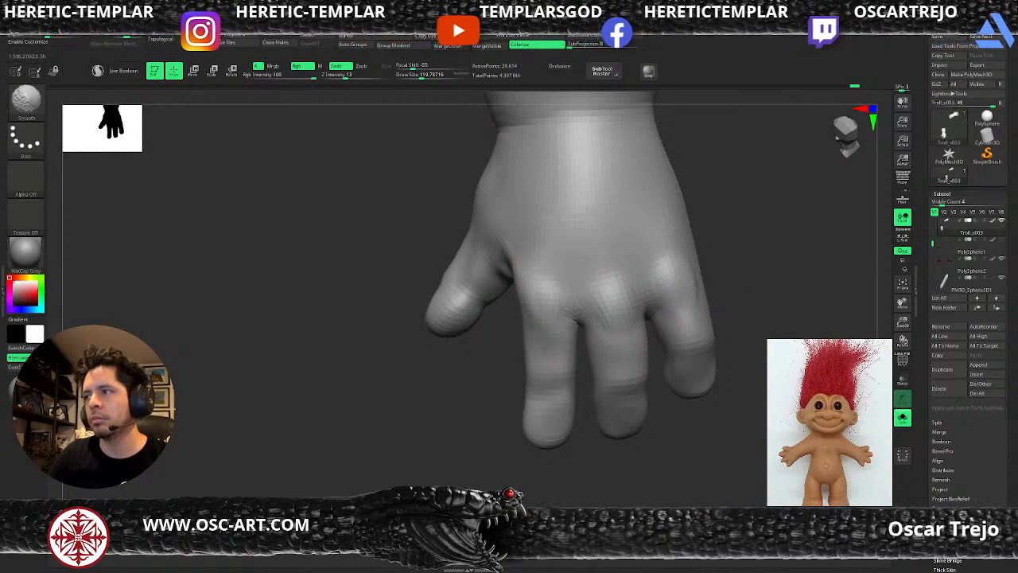
- Turn off Colorize, then add and smooth volume on the outer heel of the palm with the Clay brush
{"action": "left_click_drag", "start_coordinate": [751, 300], "coordinate": [757, 333], "text": "alt"}
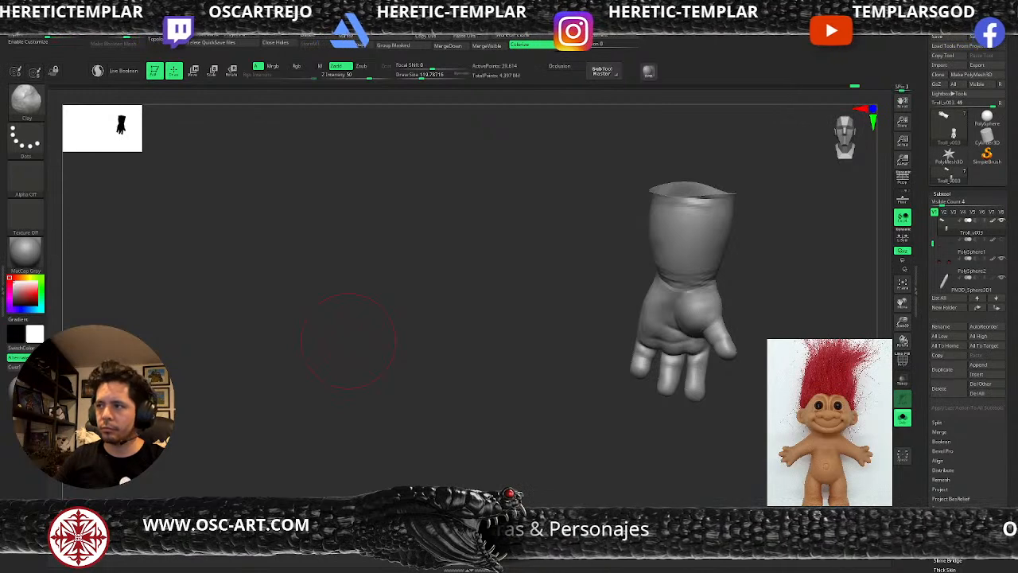
{"action": "mouse_move", "coordinate": [627, 315]}
{"action": "left_mouse_down"}
{"action": "mouse_move", "coordinate": [593, 295]}
{"action": "mouse_move", "coordinate": [453, 288]}
{"action": "left_mouse_up"}
{"action": "left_click_drag", "start_coordinate": [453, 288], "coordinate": [508, 365], "text": "alt"}
{"action": "key", "text": "s"}
{"action": "mouse_move", "coordinate": [655, 230]}
{"action": "left_mouse_down"}
{"action": "mouse_move", "coordinate": [700, 207]}
{"action": "mouse_move", "coordinate": [685, 232]}
{"action": "mouse_move", "coordinate": [690, 251]}
{"action": "left_mouse_up"}
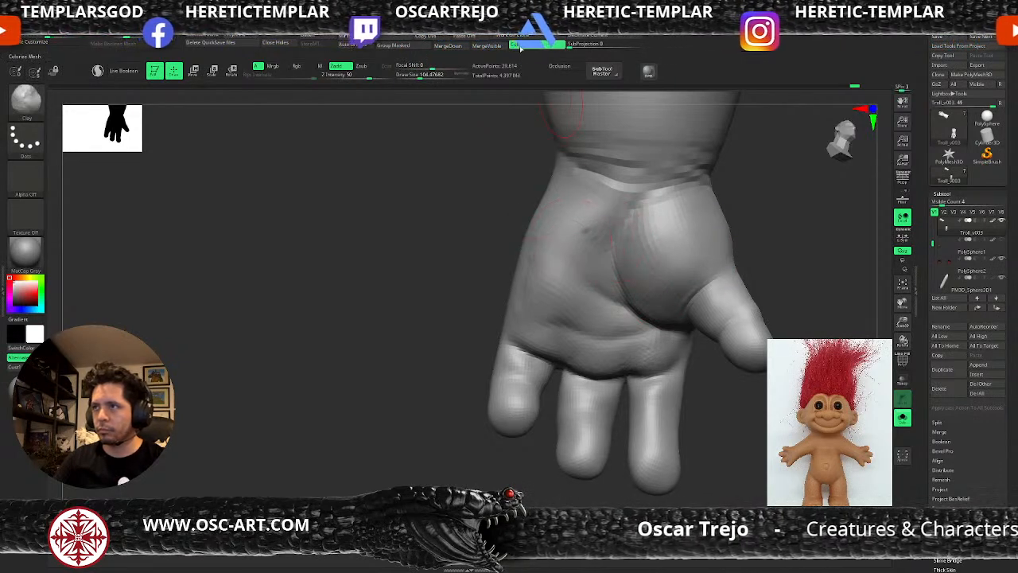
{"action": "left_click_drag", "start_coordinate": [461, 273], "coordinate": [539, 282]}
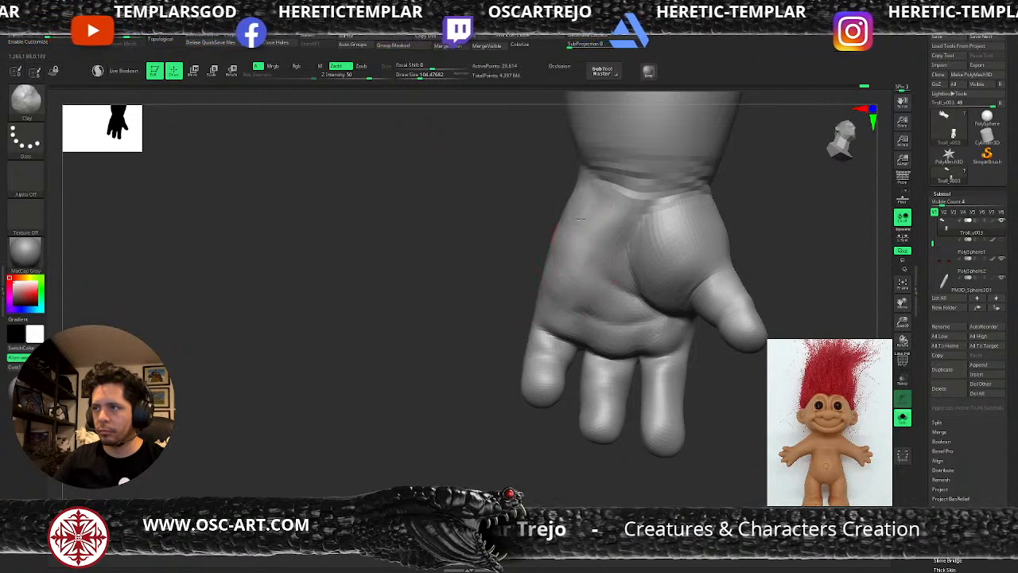
{"action": "key", "text": "shift"}
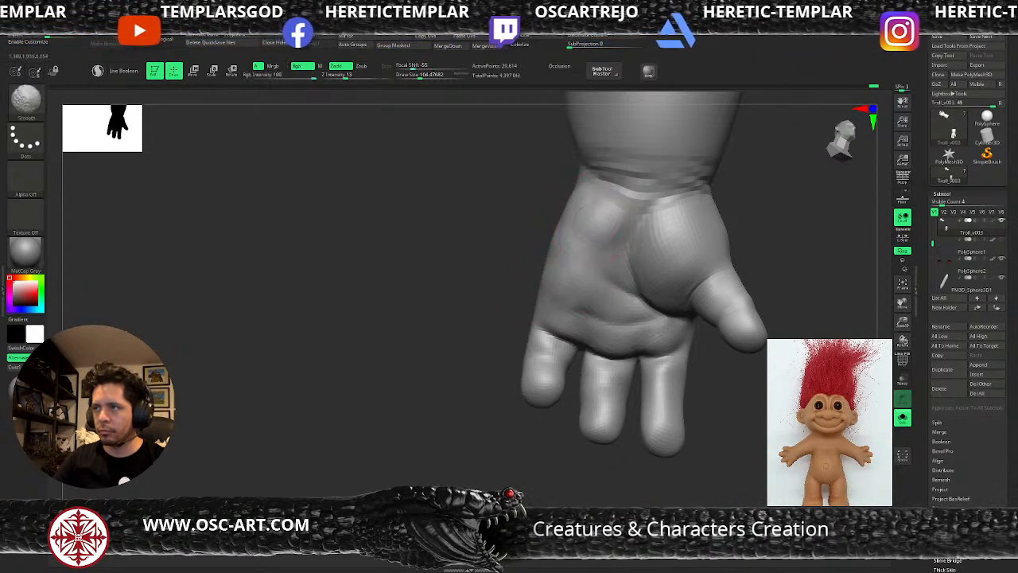
- Adjust the palm's outer edge near the little finger with a large Move brush
{"action": "key", "text": "b"}
{"action": "key", "text": "m"}
{"action": "key", "text": "v"}
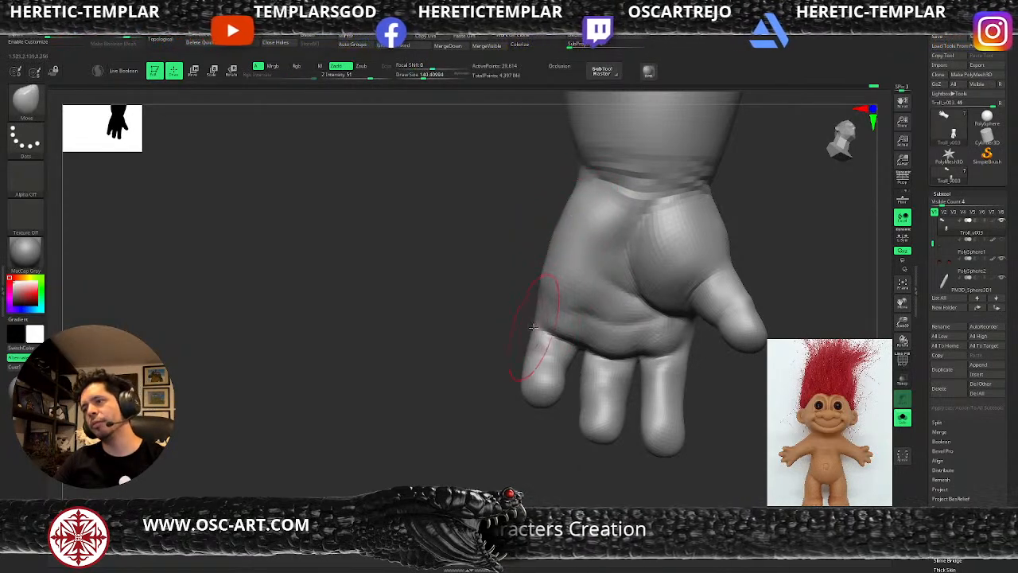
{"action": "left_click_drag", "start_coordinate": [743, 425], "coordinate": [625, 278], "text": "alt"}
{"action": "mouse_move", "coordinate": [602, 245]}
{"action": "left_mouse_down"}
{"action": "mouse_move", "coordinate": [635, 315]}
{"action": "mouse_move", "coordinate": [670, 301]}
{"action": "left_mouse_up"}
{"action": "left_click_drag", "start_coordinate": [669, 301], "coordinate": [557, 296]}
- Carve joint creases across the palm side of the three fingers with the DamStandard brush
{"action": "key", "text": "b"}
{"action": "key", "text": "d"}
{"action": "key", "text": "s"}
{"action": "key", "text": "s"}
{"action": "mouse_move", "coordinate": [438, 241]}
{"action": "left_mouse_down"}
{"action": "mouse_move", "coordinate": [428, 237]}
{"action": "mouse_move", "coordinate": [476, 232]}
{"action": "left_mouse_up"}
{"action": "mouse_move", "coordinate": [484, 240]}
{"action": "left_mouse_down"}
{"action": "mouse_move", "coordinate": [610, 221]}
{"action": "mouse_move", "coordinate": [493, 237]}
{"action": "left_mouse_up"}
{"action": "left_click_drag", "start_coordinate": [700, 222], "coordinate": [614, 217]}
{"action": "left_click_drag", "start_coordinate": [428, 239], "coordinate": [583, 224]}
{"action": "left_click_drag", "start_coordinate": [695, 178], "coordinate": [691, 180]}
{"action": "left_click_drag", "start_coordinate": [616, 209], "coordinate": [663, 186]}
{"action": "mouse_move", "coordinate": [610, 209]}
{"action": "left_mouse_down"}
{"action": "mouse_move", "coordinate": [703, 171]}
{"action": "mouse_move", "coordinate": [699, 189]}
{"action": "left_mouse_up"}
- Build up and smooth the area around the index finger's base with ClayBuildup, and lower the subdivision level by one
{"action": "key", "text": "b"}
{"action": "key", "text": "c"}
{"action": "key", "text": "b"}
{"action": "left_click_drag", "start_coordinate": [594, 176], "coordinate": [575, 181]}
{"action": "key", "text": "ctrl+z"}
{"action": "key", "text": "s"}
{"action": "mouse_move", "coordinate": [583, 165]}
{"action": "left_mouse_down"}
{"action": "mouse_move", "coordinate": [569, 203]}
{"action": "mouse_move", "coordinate": [595, 195]}
{"action": "mouse_move", "coordinate": [576, 205]}
{"action": "mouse_move", "coordinate": [560, 192]}
{"action": "mouse_move", "coordinate": [582, 174]}
{"action": "left_mouse_up"}
{"action": "left_click_drag", "start_coordinate": [623, 209], "coordinate": [609, 228]}
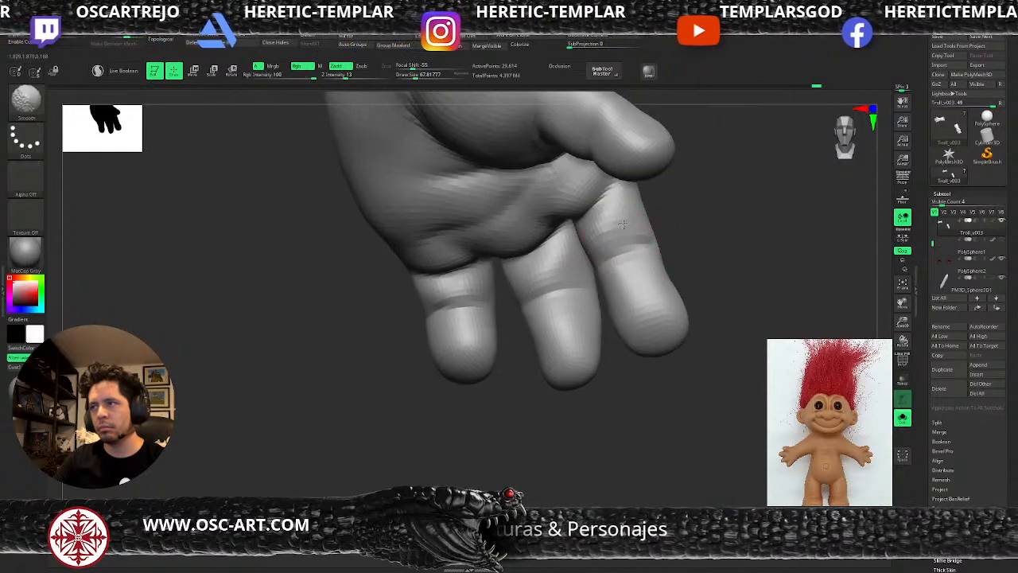
{"action": "left_click_drag", "start_coordinate": [703, 275], "coordinate": [748, 289]}
{"action": "key", "text": "shift+d"}
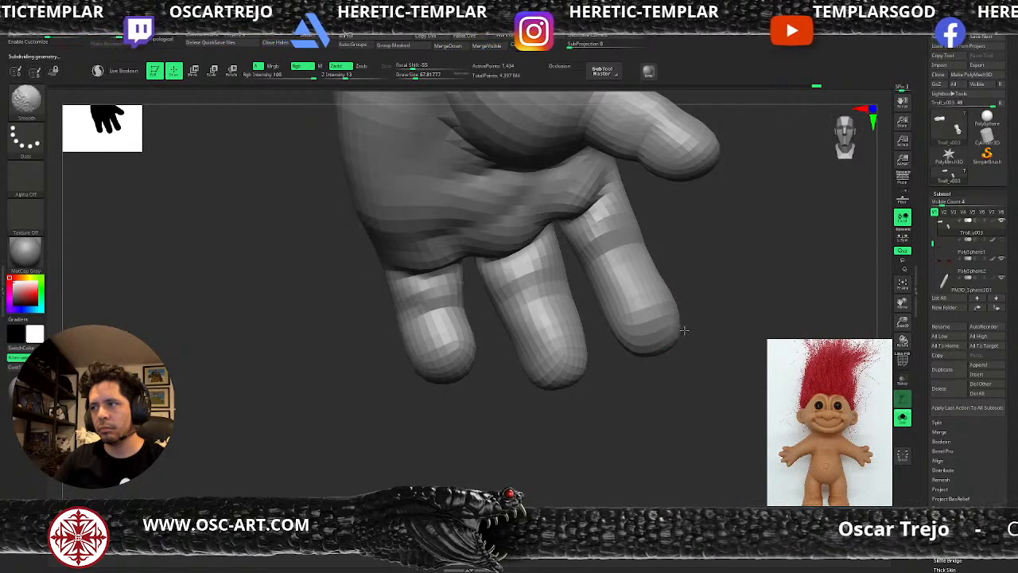
- Smooth the index fingertip and adjust the outline of the fingers with a large Move brush
{"action": "key", "text": "s"}
{"action": "mouse_move", "coordinate": [675, 302]}
{"action": "left_mouse_down", "text": "shift"}
{"action": "mouse_move", "coordinate": [664, 326]}
{"action": "mouse_move", "coordinate": [675, 337]}
{"action": "left_mouse_up", "text": "shift"}
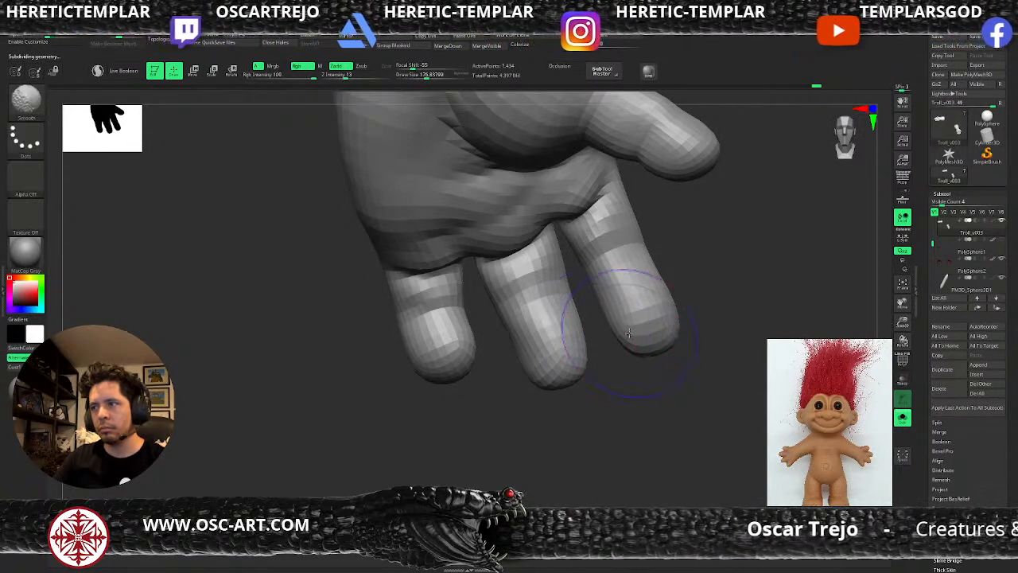
{"action": "key", "text": "b"}
{"action": "key", "text": "m"}
{"action": "key", "text": "v"}
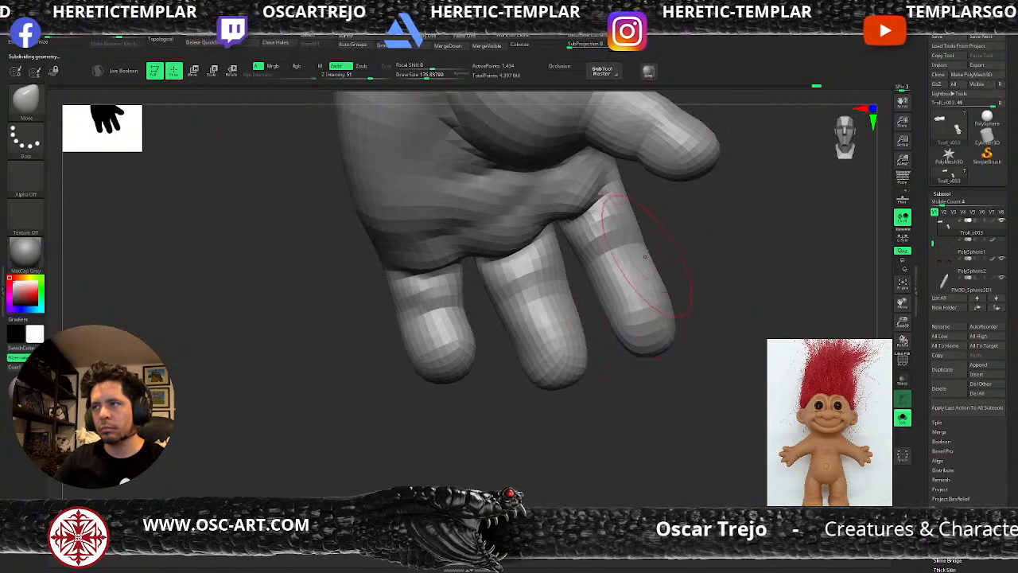
{"action": "mouse_move", "coordinate": [631, 208]}
{"action": "left_mouse_down"}
{"action": "mouse_move", "coordinate": [641, 202]}
{"action": "mouse_move", "coordinate": [641, 229]}
{"action": "mouse_move", "coordinate": [597, 244]}
{"action": "mouse_move", "coordinate": [541, 325]}
{"action": "mouse_move", "coordinate": [520, 335]}
{"action": "left_mouse_up"}
- Raise the subdivision level by one and shape the back of the index finger around its joint with the Standard brush
{"action": "key", "text": "ctrl+d"}
{"action": "mouse_move", "coordinate": [556, 382]}
{"action": "left_mouse_down"}
{"action": "mouse_move", "coordinate": [541, 379]}
{"action": "mouse_move", "coordinate": [609, 404]}
{"action": "mouse_move", "coordinate": [648, 400]}
{"action": "mouse_move", "coordinate": [724, 336]}
{"action": "mouse_move", "coordinate": [700, 368]}
{"action": "mouse_move", "coordinate": [728, 362]}
{"action": "left_mouse_up"}
{"action": "key", "text": "b"}
{"action": "key", "text": "s"}
{"action": "key", "text": "t"}
{"action": "key", "text": "s"}
{"action": "left_click_drag", "start_coordinate": [557, 299], "coordinate": [550, 296]}
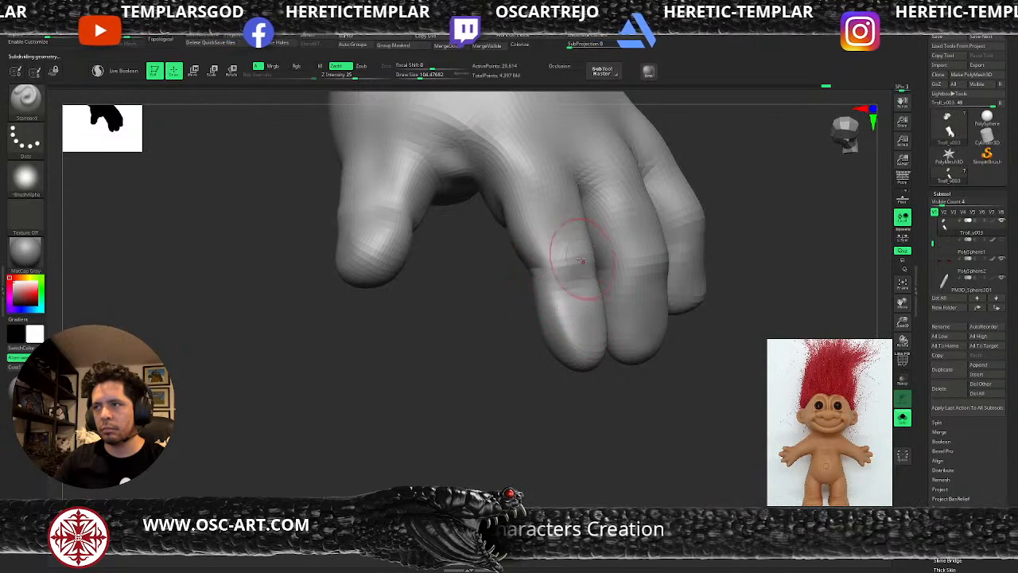
- Build up the joints on the back of the three fingers with the ClayBuildup brush
{"action": "left_click_drag", "start_coordinate": [493, 336], "coordinate": [521, 322]}
{"action": "key", "text": "b"}
{"action": "key", "text": "c"}
{"action": "key", "text": "b"}
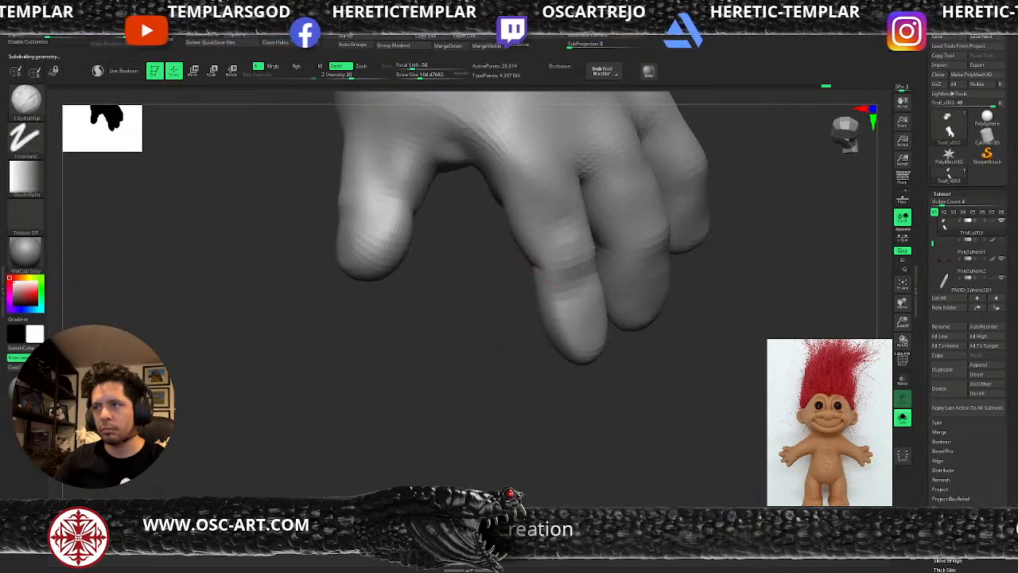
{"action": "left_click_drag", "start_coordinate": [694, 289], "coordinate": [735, 310]}
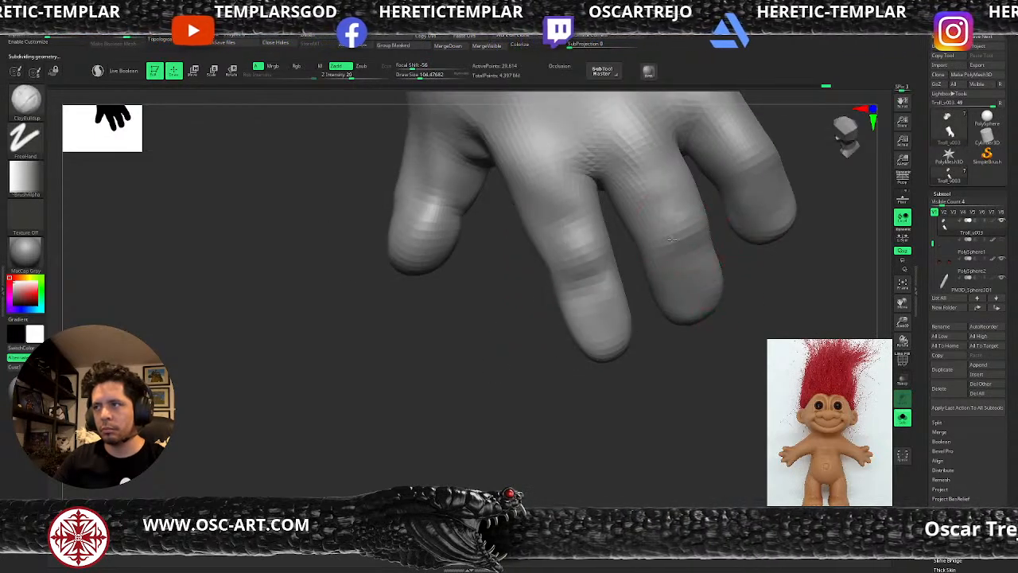
{"action": "left_click_drag", "start_coordinate": [792, 266], "coordinate": [652, 245]}
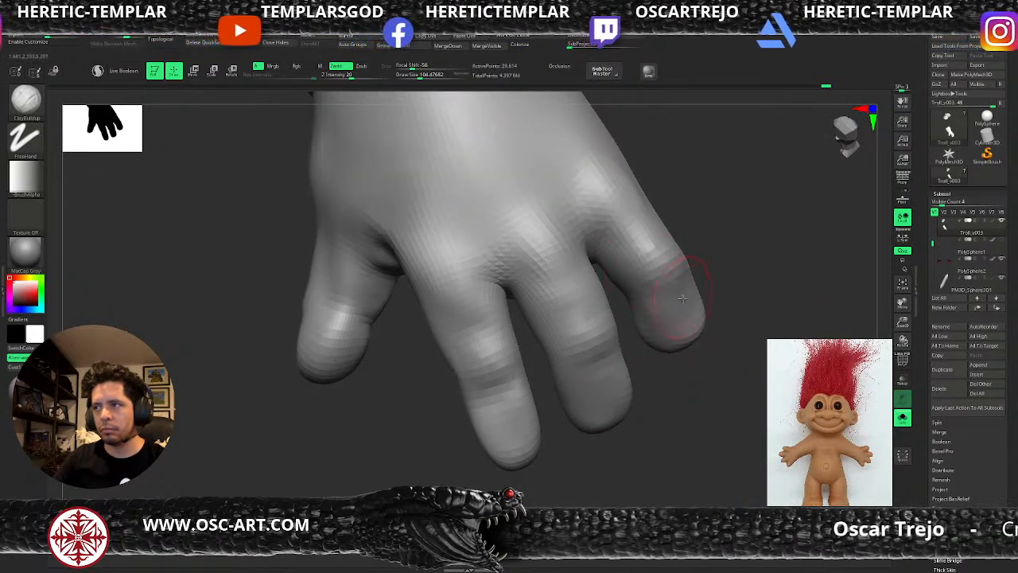
{"action": "left_click_drag", "start_coordinate": [691, 431], "coordinate": [611, 435]}
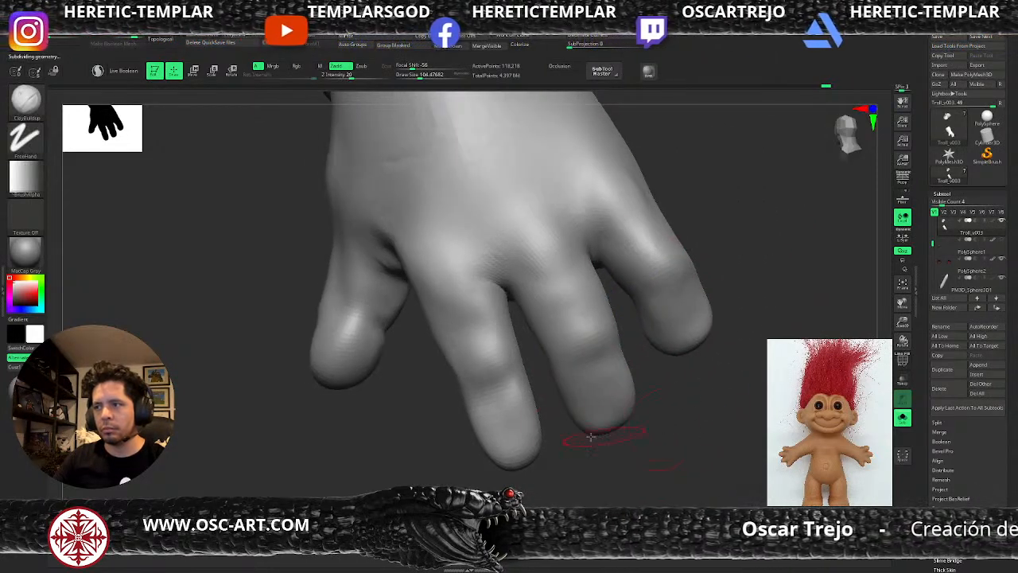
- Adjust the fingertip shapes from the back of the hand with a larger Move brush
{"action": "key", "text": "b"}
{"action": "key", "text": "m"}
{"action": "key", "text": "v"}
{"action": "key", "text": "s"}
{"action": "left_click", "coordinate": [489, 464]}
{"action": "left_click_drag", "start_coordinate": [470, 470], "coordinate": [544, 452]}
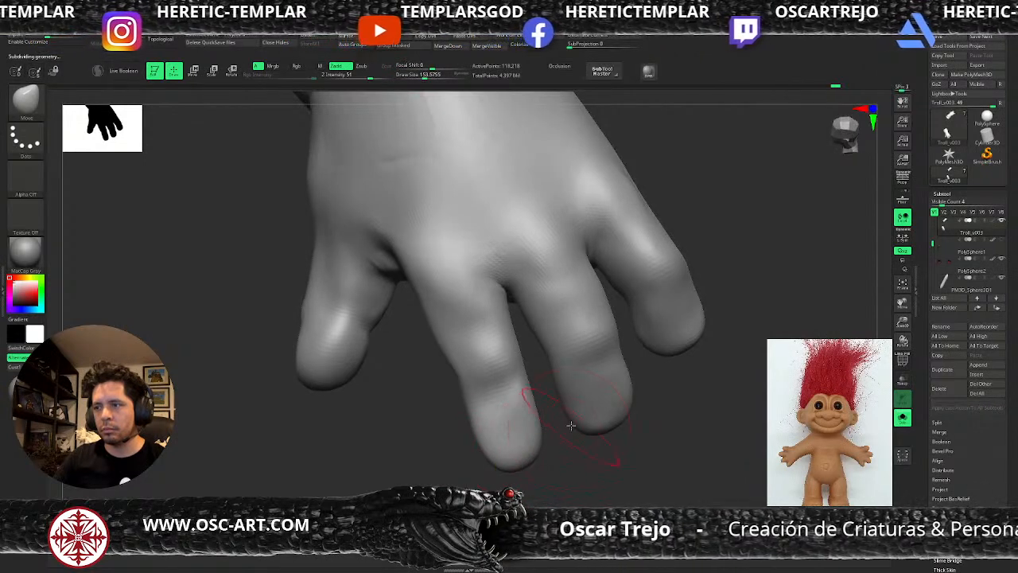
- Smooth the back of the hand between wrist and knuckles while working across lower and higher subdivision levels
{"action": "left_click_drag", "start_coordinate": [687, 446], "coordinate": [562, 226], "text": "alt"}
{"action": "left_click_drag", "start_coordinate": [642, 348], "coordinate": [629, 318]}
{"action": "key", "text": "d"}
{"action": "key", "text": "f"}
{"action": "mouse_move", "coordinate": [515, 299]}
{"action": "left_mouse_down", "text": "shift"}
{"action": "mouse_move", "coordinate": [490, 304]}
{"action": "mouse_move", "coordinate": [526, 284]}
{"action": "left_mouse_up", "text": "shift"}
{"action": "key", "text": "shift+d"}
{"action": "key", "text": "shift+d"}
{"action": "key", "text": "bracketleft"}
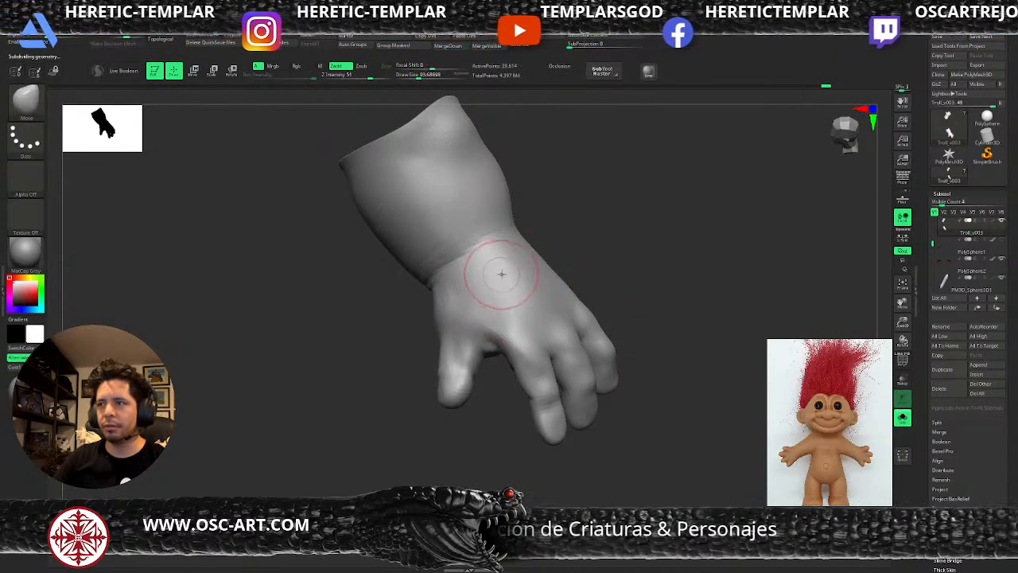
{"action": "key", "text": "d"}
{"action": "left_click_drag", "start_coordinate": [494, 306], "coordinate": [503, 292], "text": "shift"}
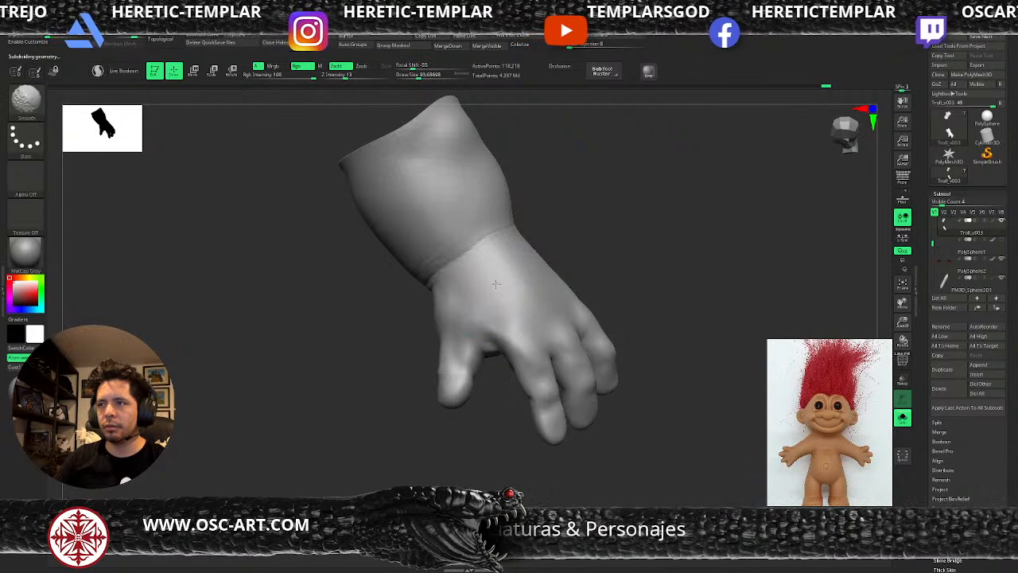
- Soften the outer wrist crease and the forearm surface with the Smooth brush
{"action": "left_click_drag", "start_coordinate": [505, 222], "coordinate": [520, 253], "text": "shift"}
{"action": "key", "text": "bracketright"}
{"action": "left_click_drag", "start_coordinate": [461, 191], "coordinate": [462, 145], "text": "shift"}
- Unhide the full body and smooth the arm and the side of the back, undoing the last smoothing stroke
{"action": "left_click", "coordinate": [605, 189], "text": "ctrl+shift"}
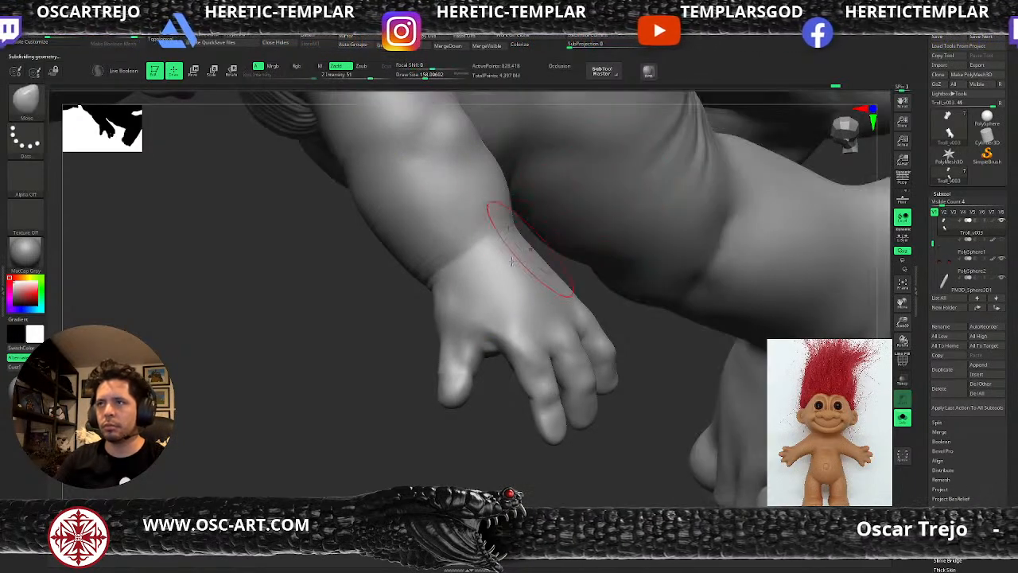
{"action": "left_click_drag", "start_coordinate": [333, 295], "coordinate": [355, 418], "text": "alt"}
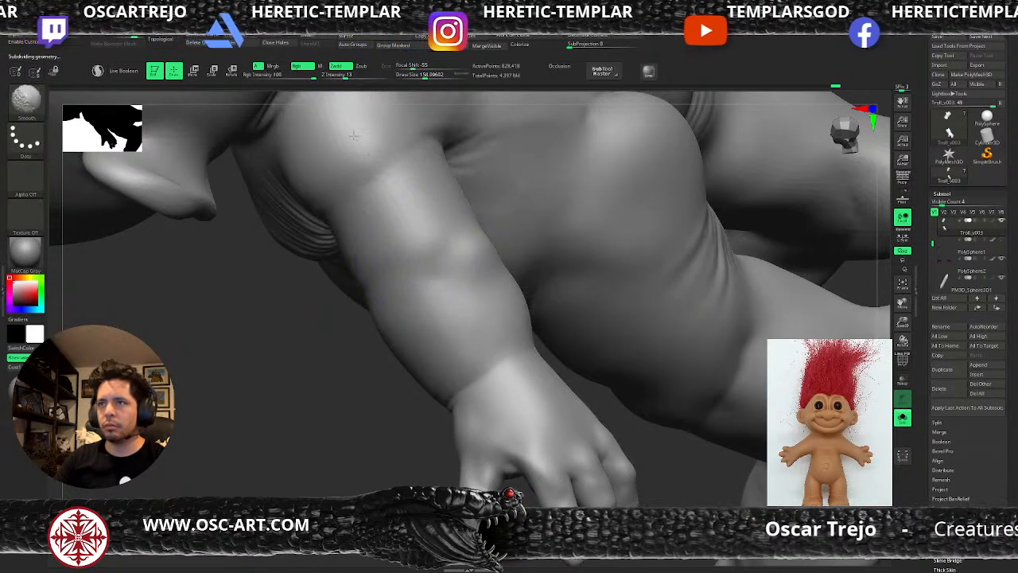
{"action": "left_click_drag", "start_coordinate": [310, 375], "coordinate": [320, 397]}
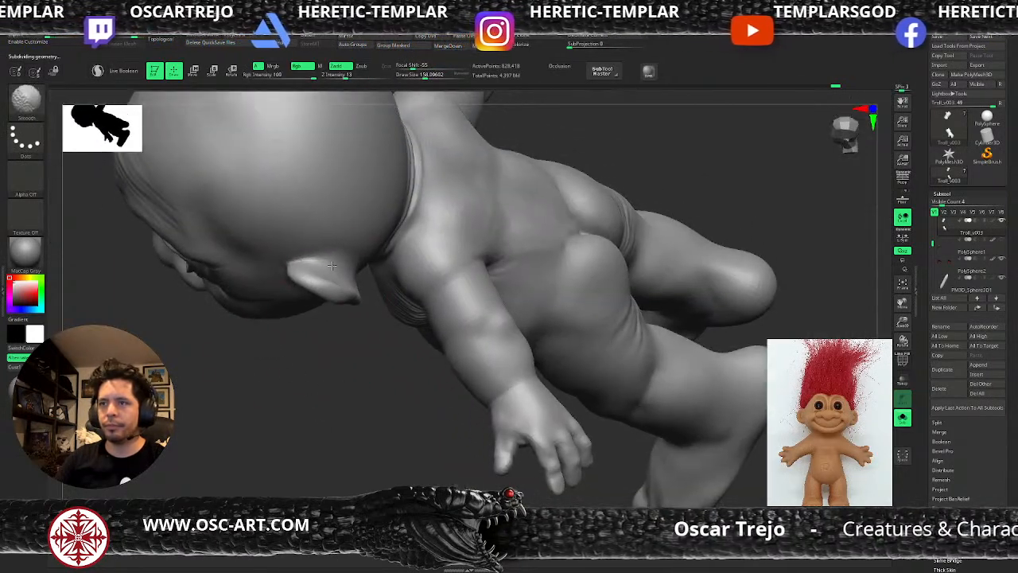
{"action": "left_click_drag", "start_coordinate": [316, 233], "coordinate": [372, 278]}
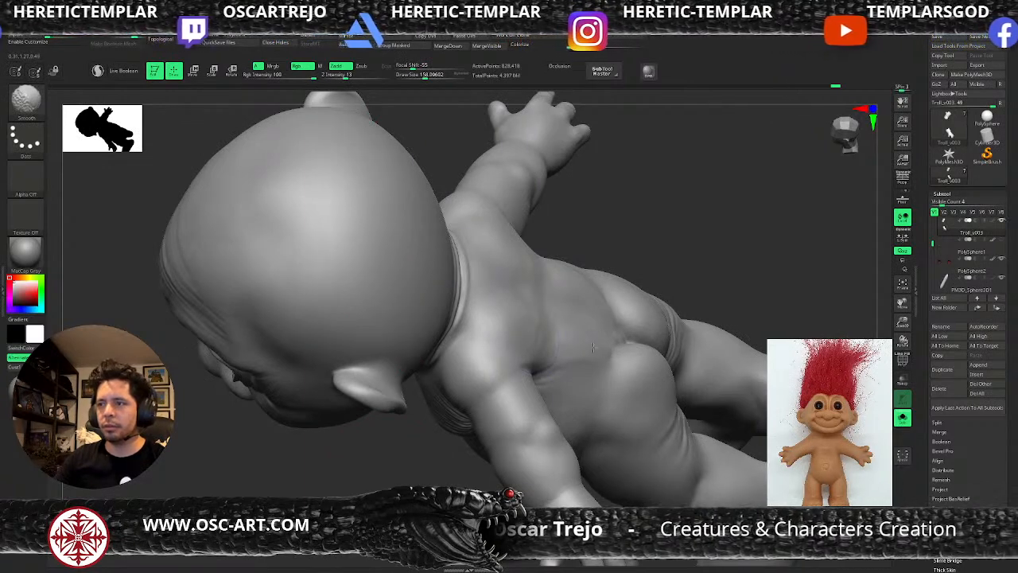
{"action": "left_click_drag", "start_coordinate": [570, 415], "coordinate": [620, 389], "text": "shift"}
{"action": "left_click_drag", "start_coordinate": [738, 340], "coordinate": [697, 307]}
{"action": "key", "text": "ctrl+z"}
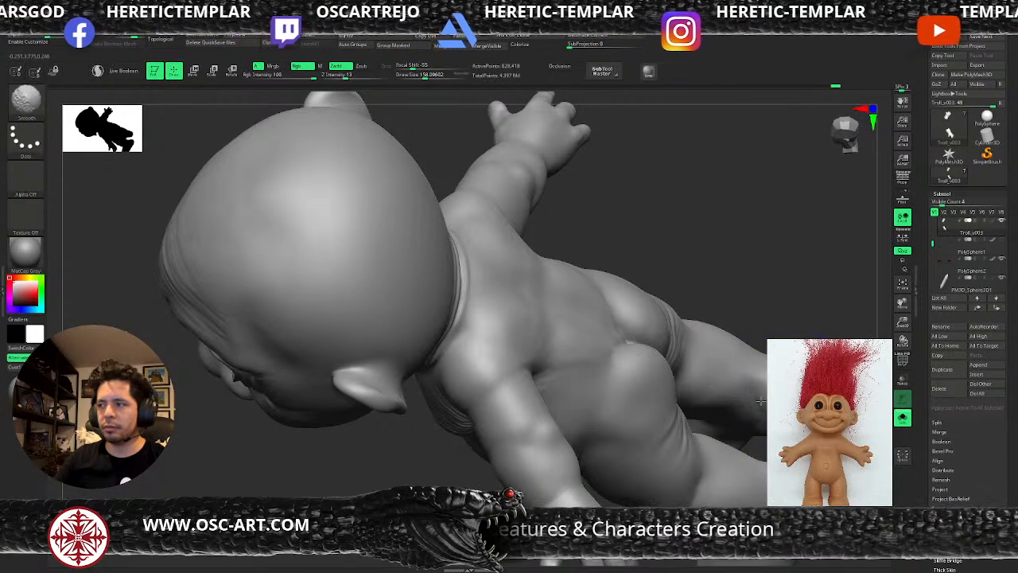
{"action": "mouse_move", "coordinate": [682, 275]}
{"action": "left_mouse_down", "text": "alt"}
{"action": "mouse_move", "coordinate": [677, 239]}
{"action": "mouse_move", "coordinate": [719, 306]}
{"action": "mouse_move", "coordinate": [707, 326]}
{"action": "left_mouse_up", "text": "alt"}
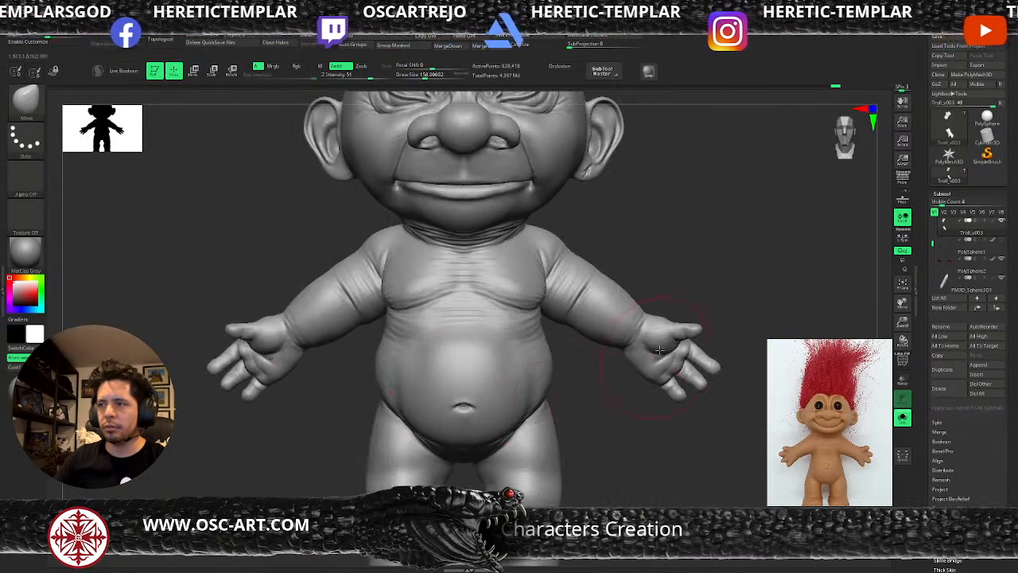
{"action": "left_click_drag", "start_coordinate": [652, 205], "coordinate": [654, 296], "text": "alt"}
{"action": "left_click_drag", "start_coordinate": [686, 405], "coordinate": [689, 382], "text": "alt"}
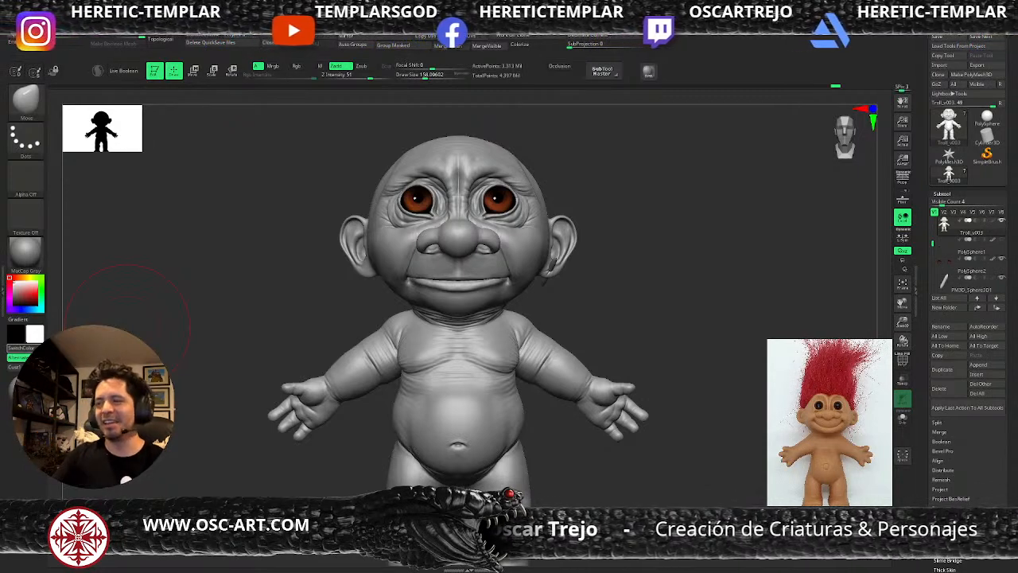
- Drop the subdivision level and carve the inner fold beneath the ear's upper rim with the DamStandard brush
{"action": "left_click_drag", "start_coordinate": [665, 272], "coordinate": [588, 349]}
{"action": "left_click_drag", "start_coordinate": [675, 151], "coordinate": [557, 274], "text": "alt"}
{"action": "left_click_drag", "start_coordinate": [657, 203], "coordinate": [591, 370], "text": "alt"}
{"action": "left_click_drag", "start_coordinate": [649, 334], "coordinate": [602, 289]}
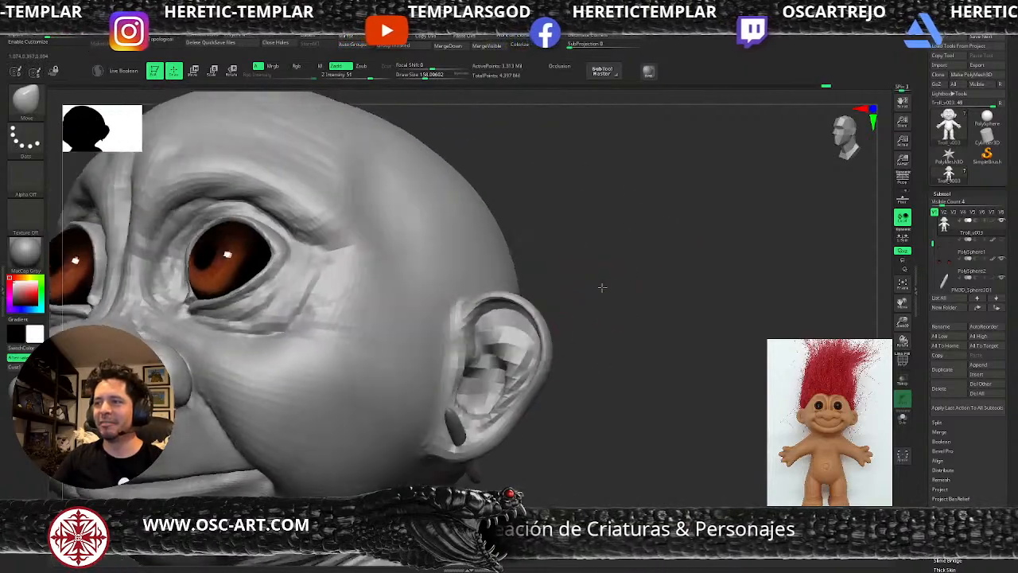
{"action": "left_click_drag", "start_coordinate": [684, 259], "coordinate": [625, 286]}
{"action": "mouse_move", "coordinate": [668, 195]}
{"action": "left_mouse_down", "text": "alt"}
{"action": "mouse_move", "coordinate": [676, 259]}
{"action": "mouse_move", "coordinate": [640, 231]}
{"action": "left_mouse_up", "text": "alt"}
{"action": "key", "text": "shift+d"}
{"action": "key", "text": "shift+d"}
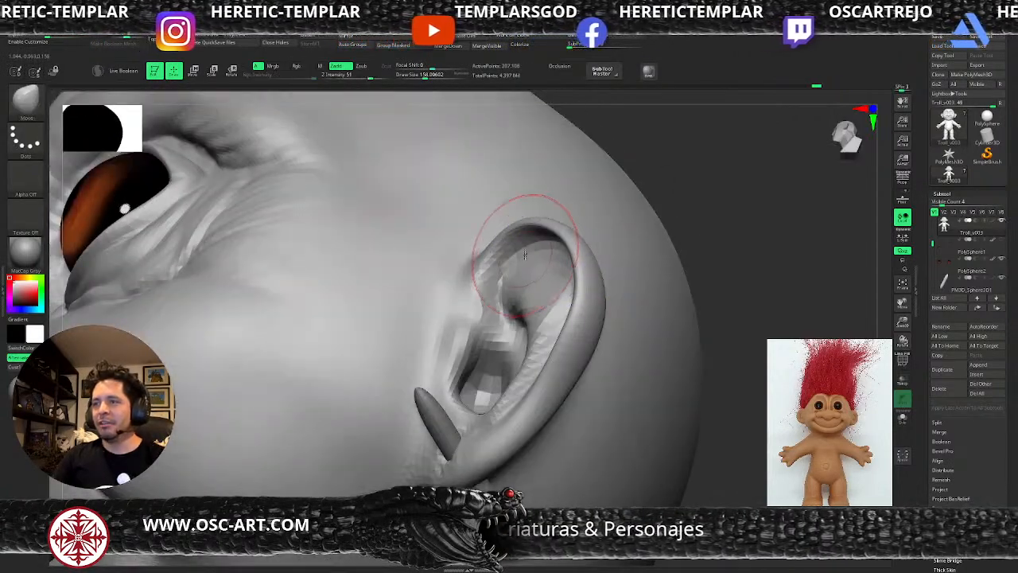
{"action": "key", "text": "b"}
{"action": "key", "text": "d"}
{"action": "key", "text": "s"}
{"action": "key", "text": "s"}
{"action": "left_click_drag", "start_coordinate": [533, 245], "coordinate": [506, 250]}
{"action": "key", "text": "d"}
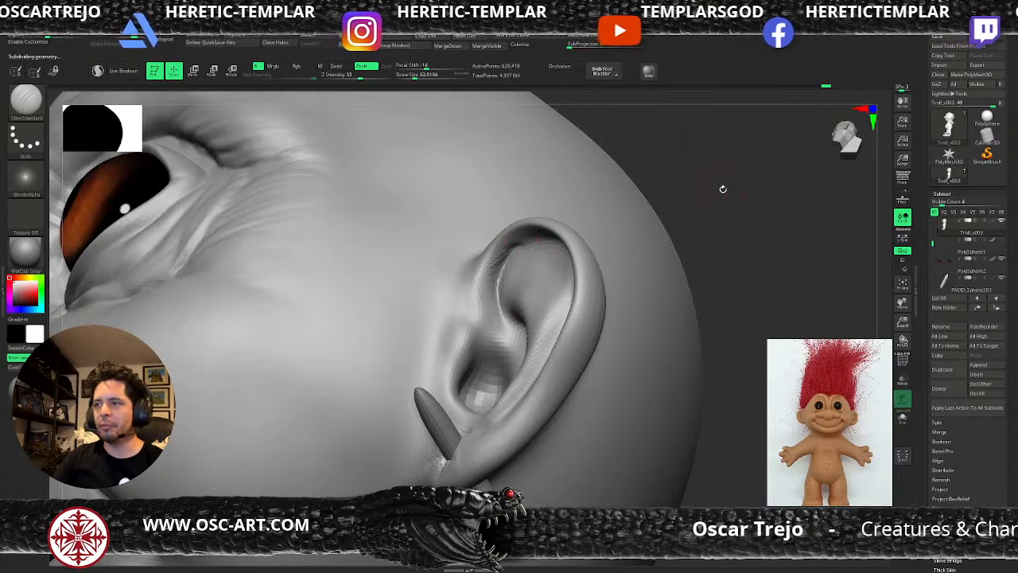
- Smooth the ear's upper inner fold and shape the front fold and ear hole with the Standard brush
{"action": "left_click_drag", "start_coordinate": [718, 189], "coordinate": [779, 193]}
{"action": "left_click_drag", "start_coordinate": [656, 192], "coordinate": [579, 199]}
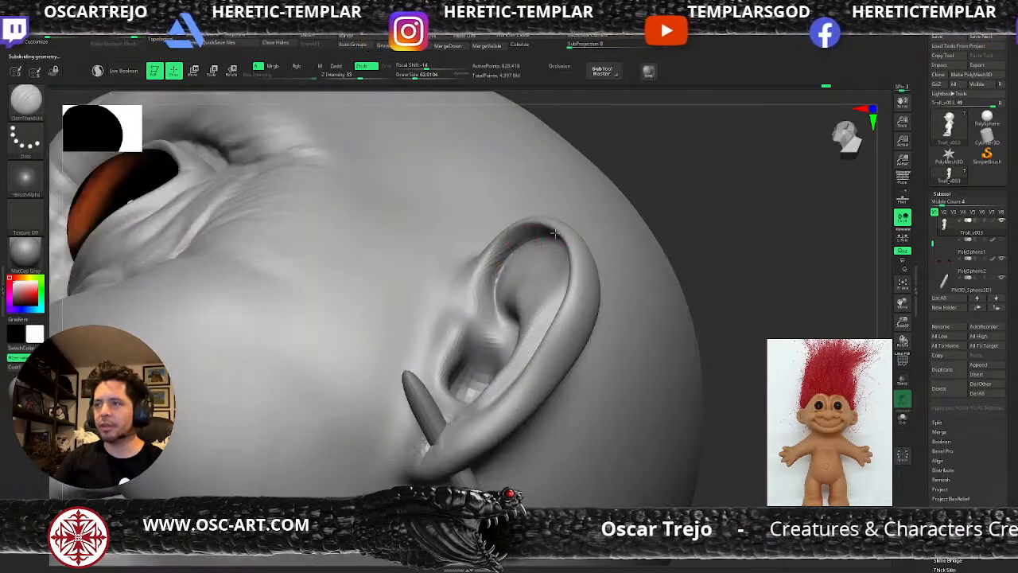
{"action": "left_click_drag", "start_coordinate": [552, 233], "coordinate": [537, 234], "text": "shift"}
{"action": "key", "text": "b"}
{"action": "key", "text": "s"}
{"action": "key", "text": "t"}
{"action": "key", "text": "s"}
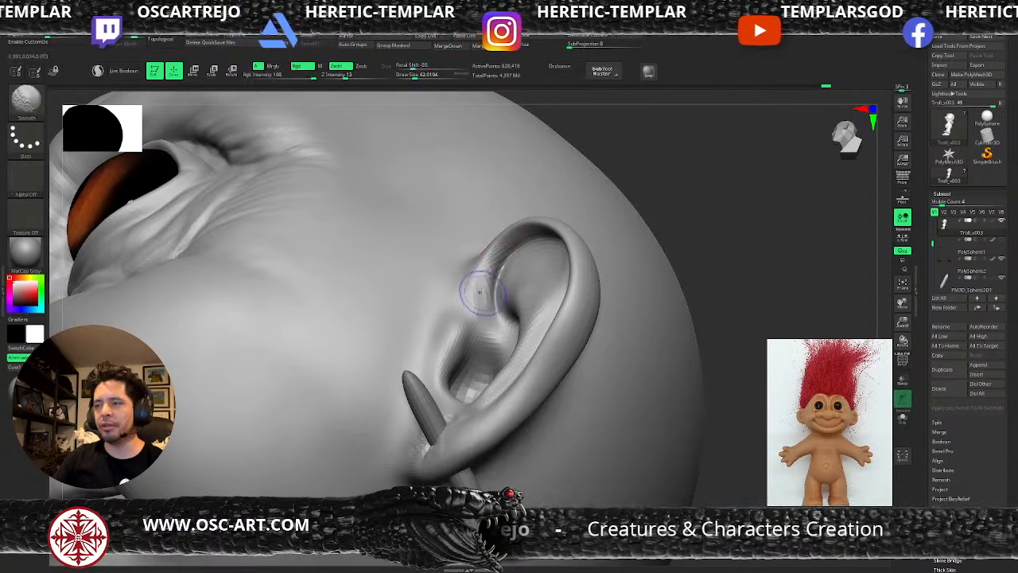
{"action": "key", "text": "s"}
{"action": "mouse_move", "coordinate": [477, 342]}
{"action": "left_mouse_down"}
{"action": "mouse_move", "coordinate": [510, 347]}
{"action": "mouse_move", "coordinate": [458, 363]}
{"action": "mouse_move", "coordinate": [475, 354]}
{"action": "left_mouse_up"}
{"action": "key", "text": "s"}
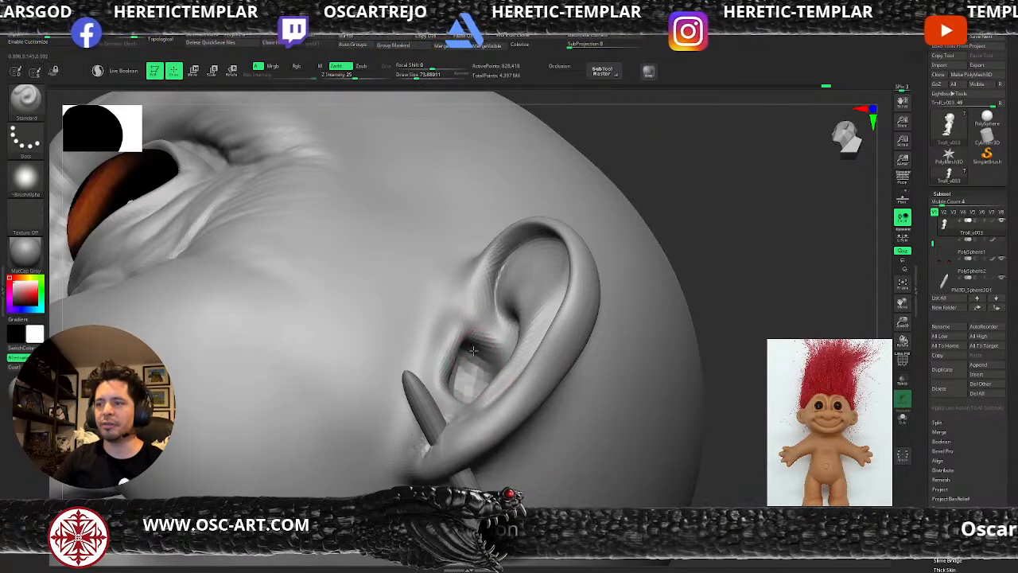
- Refine and smooth the ear's top rim from the front with the Standard brush
{"action": "key", "text": "f"}
{"action": "left_click_drag", "start_coordinate": [648, 274], "coordinate": [654, 309]}
{"action": "mouse_move", "coordinate": [654, 309]}
{"action": "left_mouse_down", "text": "alt"}
{"action": "mouse_move", "coordinate": [659, 325]}
{"action": "mouse_move", "coordinate": [647, 295]}
{"action": "left_mouse_up", "text": "alt"}
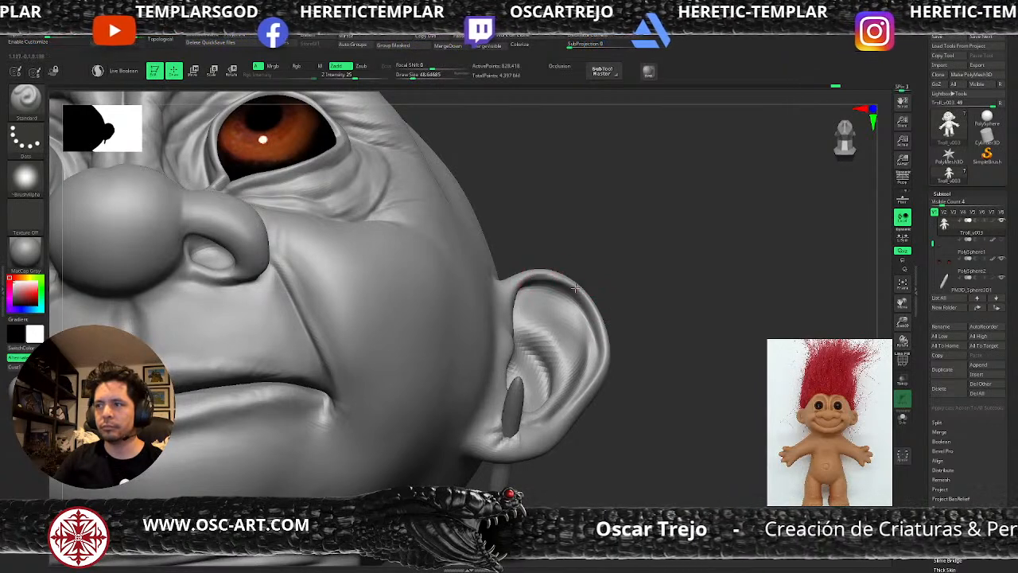
{"action": "key", "text": "shift"}
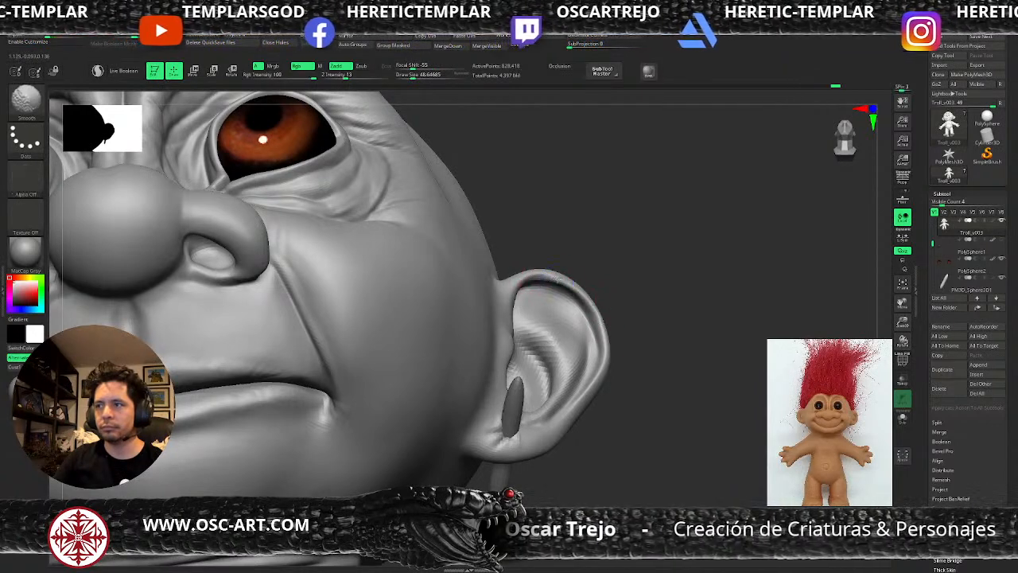
{"action": "left_click_drag", "start_coordinate": [642, 304], "coordinate": [628, 288], "text": "alt"}
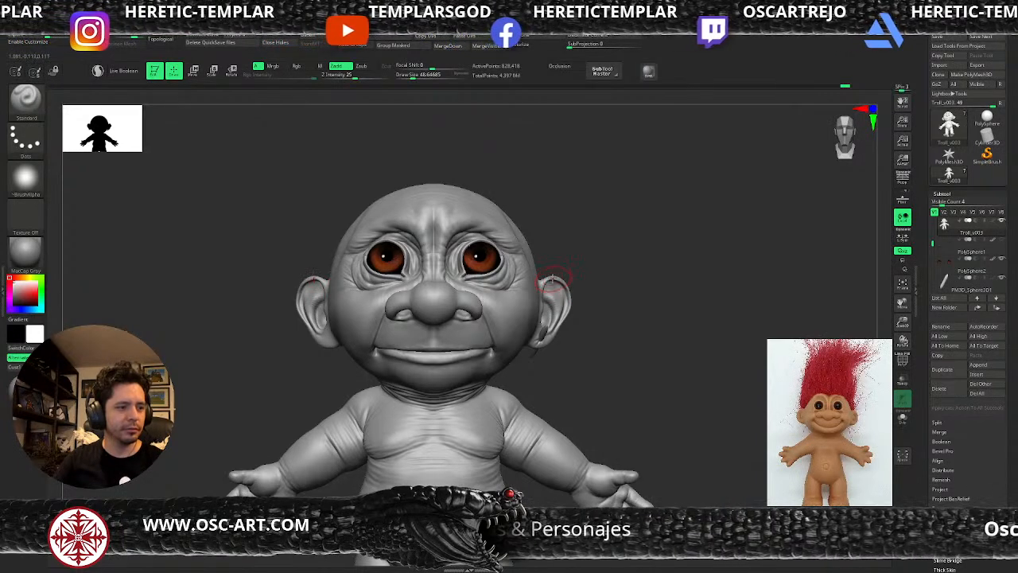
{"action": "mouse_move", "coordinate": [646, 328]}
{"action": "left_mouse_down", "text": "alt"}
{"action": "mouse_move", "coordinate": [545, 295]}
{"action": "mouse_move", "coordinate": [556, 307]}
{"action": "mouse_move", "coordinate": [532, 312]}
{"action": "mouse_move", "coordinate": [537, 292]}
{"action": "mouse_move", "coordinate": [568, 289]}
{"action": "mouse_move", "coordinate": [551, 296]}
{"action": "mouse_move", "coordinate": [545, 271]}
{"action": "mouse_move", "coordinate": [577, 245]}
{"action": "left_mouse_up", "text": "alt"}
{"action": "key", "text": "s"}
{"action": "key", "text": "s"}
{"action": "left_click", "coordinate": [529, 311]}
{"action": "key", "text": "ctrl+z"}
- Lower the subdivision level by one, then strengthen the neck folds below the ear with the Standard and DamStandard brushes
{"action": "left_click_drag", "start_coordinate": [667, 373], "coordinate": [662, 312], "text": "alt"}
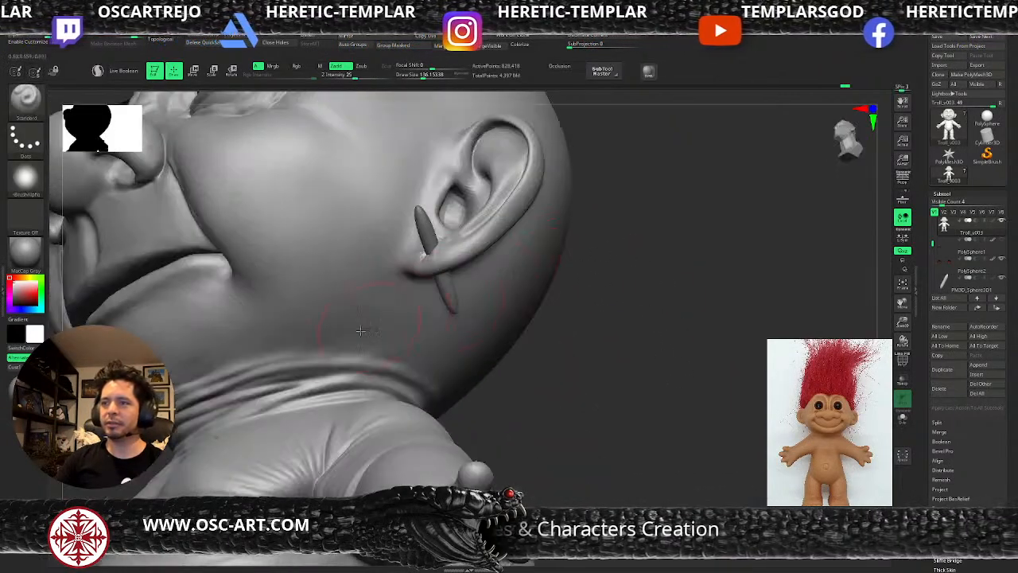
{"action": "key", "text": "b"}
{"action": "key", "text": "s"}
{"action": "key", "text": "t"}
{"action": "key", "text": "shift+d"}
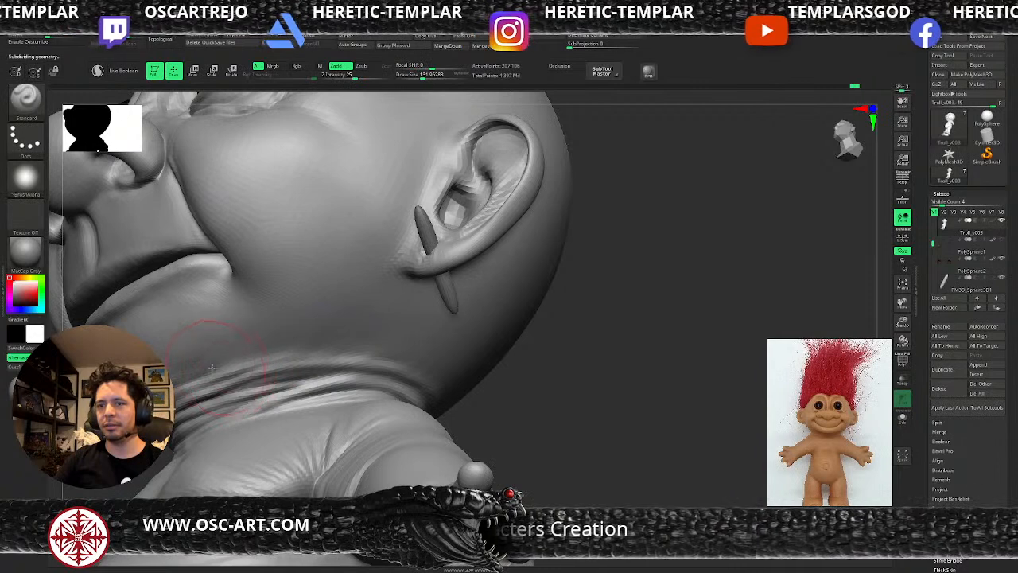
{"action": "key", "text": "b"}
{"action": "key", "text": "d"}
{"action": "key", "text": "s"}
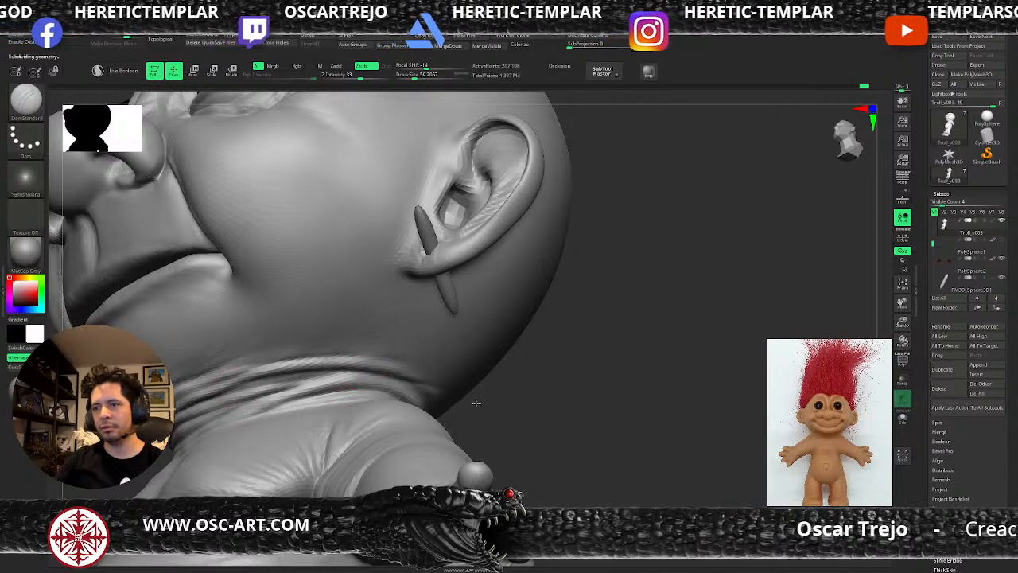
- Adjust the palm edge at the finger bases with the Move brush, and undo the last adjustment near the index finger
{"action": "left_click_drag", "start_coordinate": [563, 411], "coordinate": [504, 253], "text": "alt"}
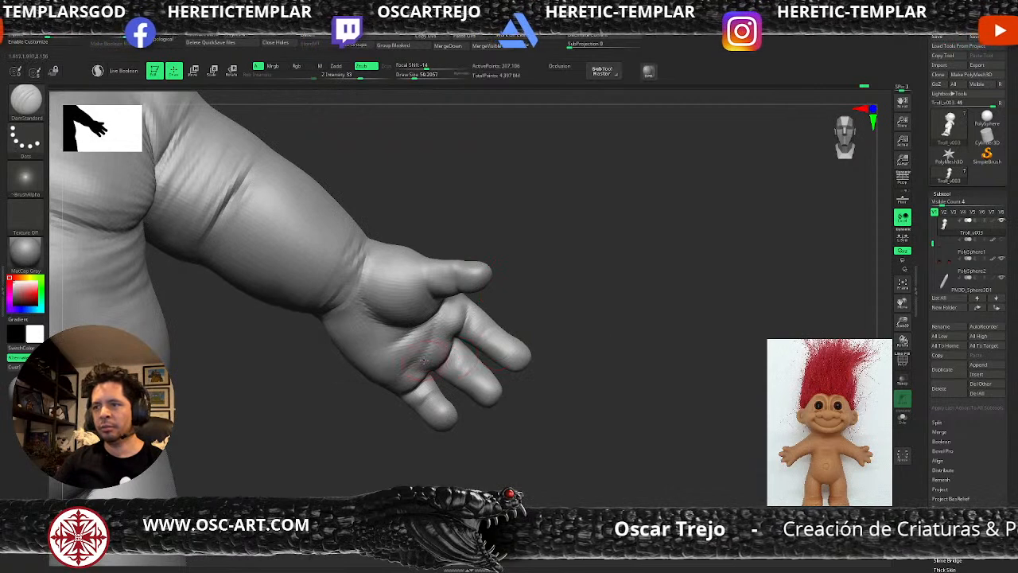
{"action": "key", "text": "b"}
{"action": "key", "text": "m"}
{"action": "key", "text": "v"}
{"action": "key", "text": "s"}
{"action": "left_click_drag", "start_coordinate": [435, 362], "coordinate": [442, 361]}
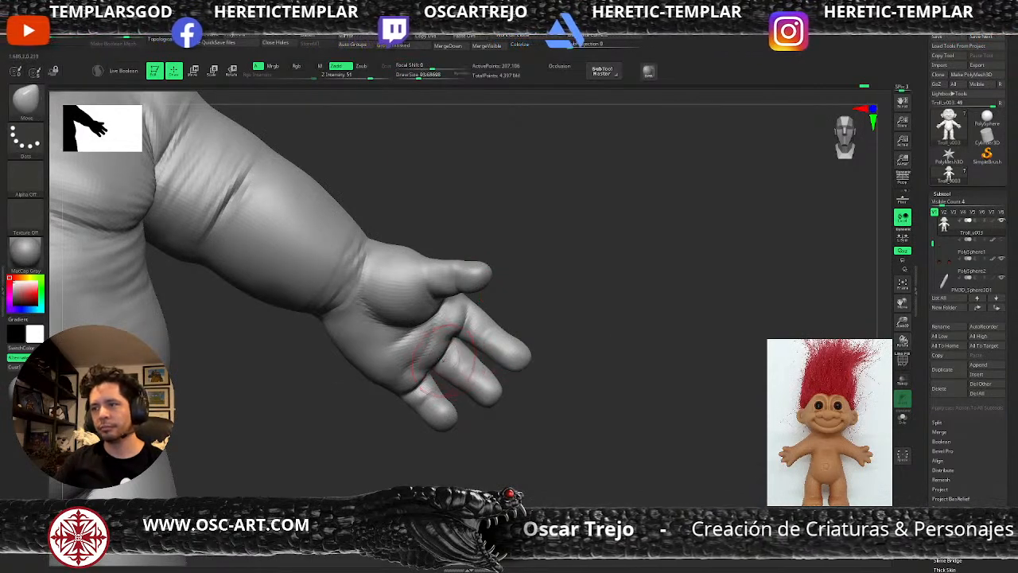
{"action": "key", "text": "s"}
{"action": "left_click_drag", "start_coordinate": [476, 330], "coordinate": [478, 329]}
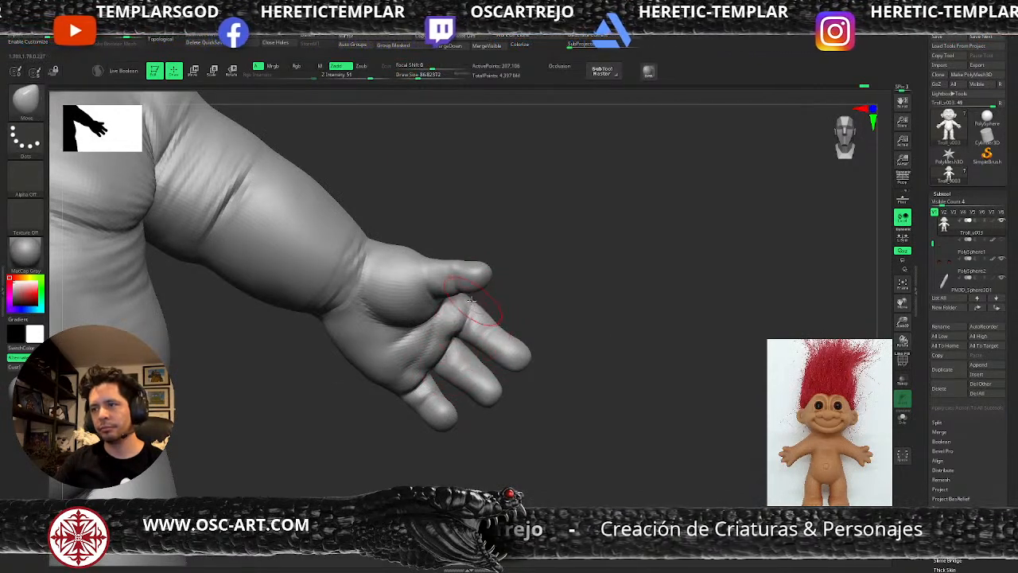
{"action": "key", "text": "ctrl+z"}
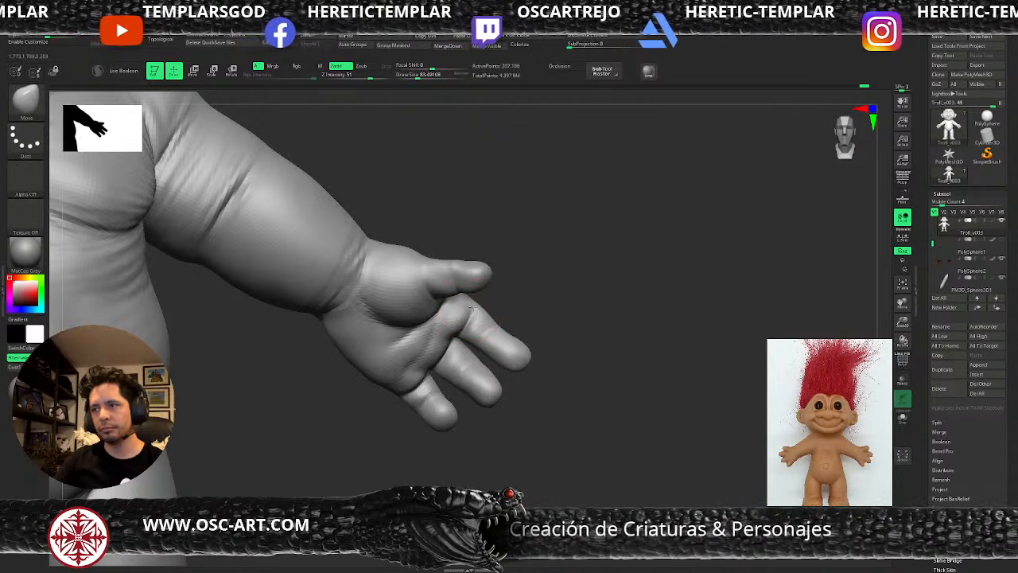
- Raise the subdivision level by one and carve the palm-side joint creases on the three fingers with the DamStandard brush
{"action": "left_click_drag", "start_coordinate": [602, 402], "coordinate": [534, 337], "text": "alt"}
{"action": "key", "text": "b"}
{"action": "key", "text": "d"}
{"action": "key", "text": "s"}
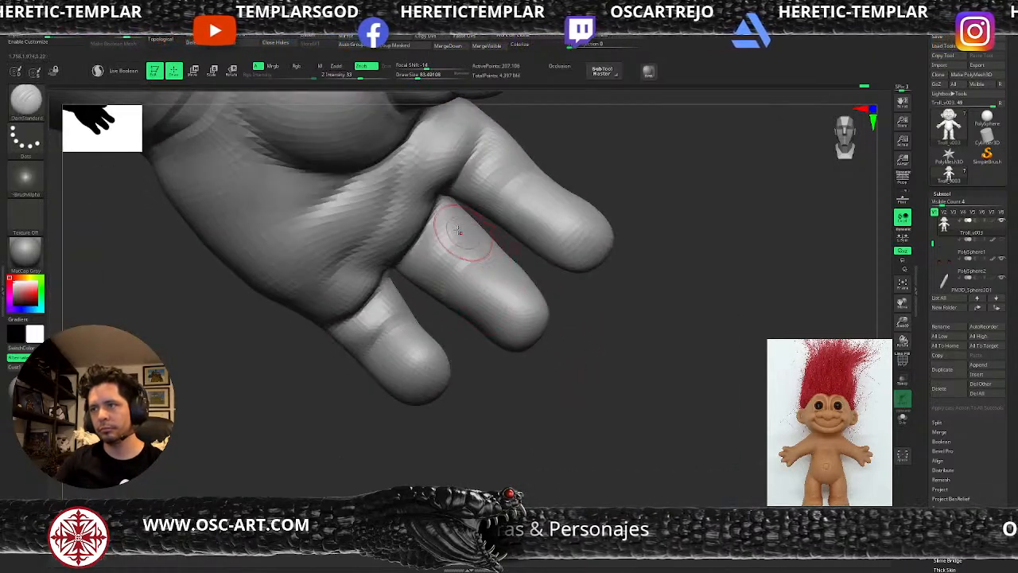
{"action": "key", "text": "b"}
{"action": "key", "text": "c"}
{"action": "key", "text": "l"}
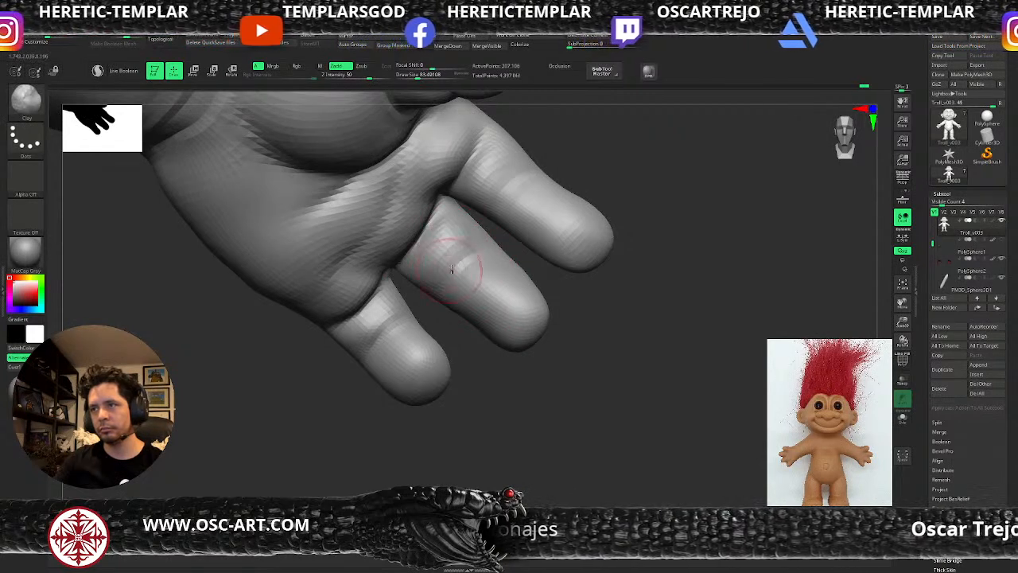
{"action": "key", "text": "b"}
{"action": "key", "text": "d"}
{"action": "key", "text": "s"}
{"action": "key", "text": "ctrl+d"}
{"action": "left_click_drag", "start_coordinate": [482, 254], "coordinate": [442, 296]}
{"action": "left_click_drag", "start_coordinate": [358, 337], "coordinate": [406, 322]}
{"action": "left_click_drag", "start_coordinate": [356, 383], "coordinate": [353, 402], "text": "alt"}
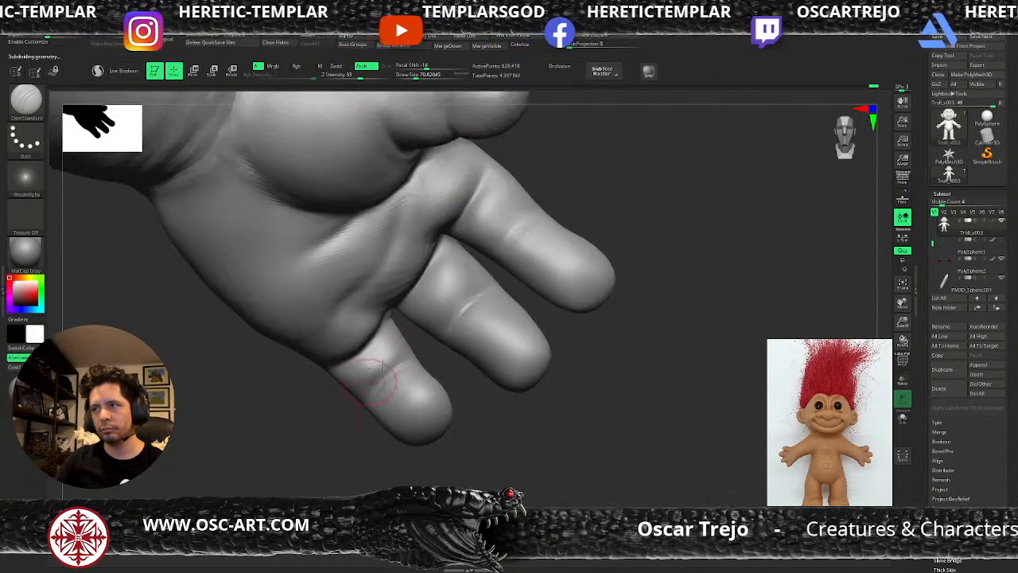
{"action": "mouse_move", "coordinate": [536, 222]}
{"action": "left_mouse_down"}
{"action": "mouse_move", "coordinate": [513, 246]}
{"action": "mouse_move", "coordinate": [517, 220]}
{"action": "left_mouse_up"}
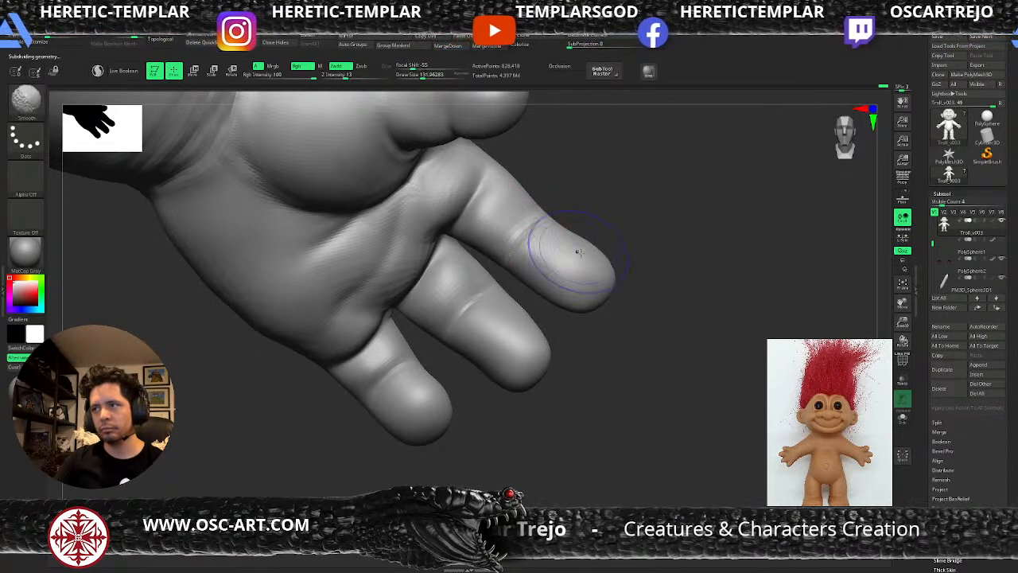
- Lower the subdivision level, adjust the fingertips with the Move Topological brush, and raise the subdivision level again
{"action": "key", "text": "shift+d"}
{"action": "key", "text": "shift+d"}
{"action": "key", "text": "b"}
{"action": "key", "text": "m"}
{"action": "key", "text": "t"}
{"action": "key", "text": "s"}
{"action": "left_click_drag", "start_coordinate": [602, 279], "coordinate": [590, 276]}
{"action": "left_click_drag", "start_coordinate": [544, 350], "coordinate": [538, 339]}
{"action": "left_click_drag", "start_coordinate": [637, 315], "coordinate": [607, 257], "text": "alt"}
{"action": "key", "text": "d"}
{"action": "key", "text": "d"}
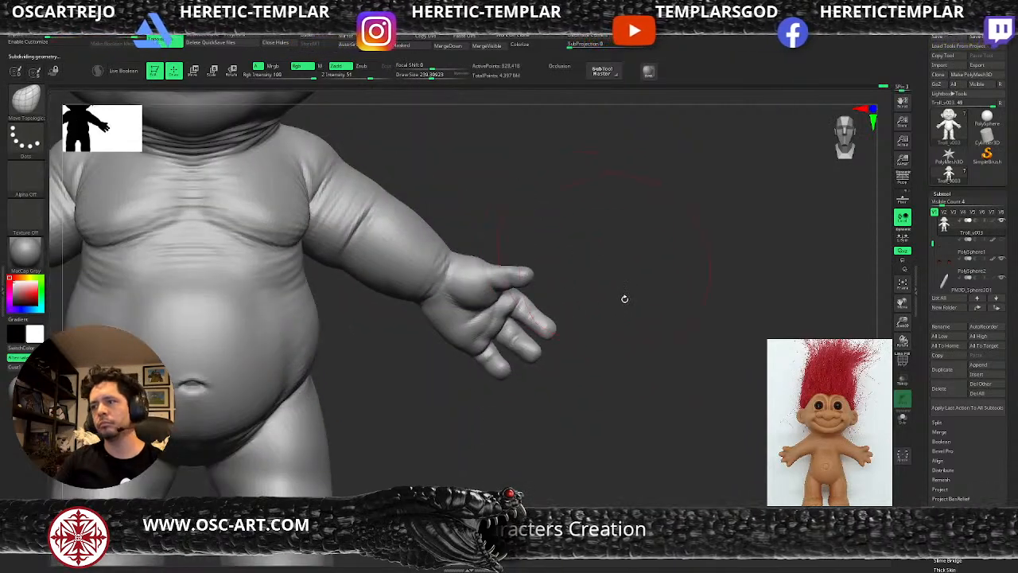
- Examine the full figure from several angles, comparing its proportions and ears with the doll reference
{"action": "key", "text": "f"}
{"action": "left_click_drag", "start_coordinate": [591, 297], "coordinate": [505, 295]}
{"action": "left_click_drag", "start_coordinate": [409, 326], "coordinate": [606, 318]}
{"action": "left_click_drag", "start_coordinate": [583, 440], "coordinate": [571, 411], "text": "alt"}
{"action": "left_click_drag", "start_coordinate": [678, 290], "coordinate": [660, 362], "text": "alt"}
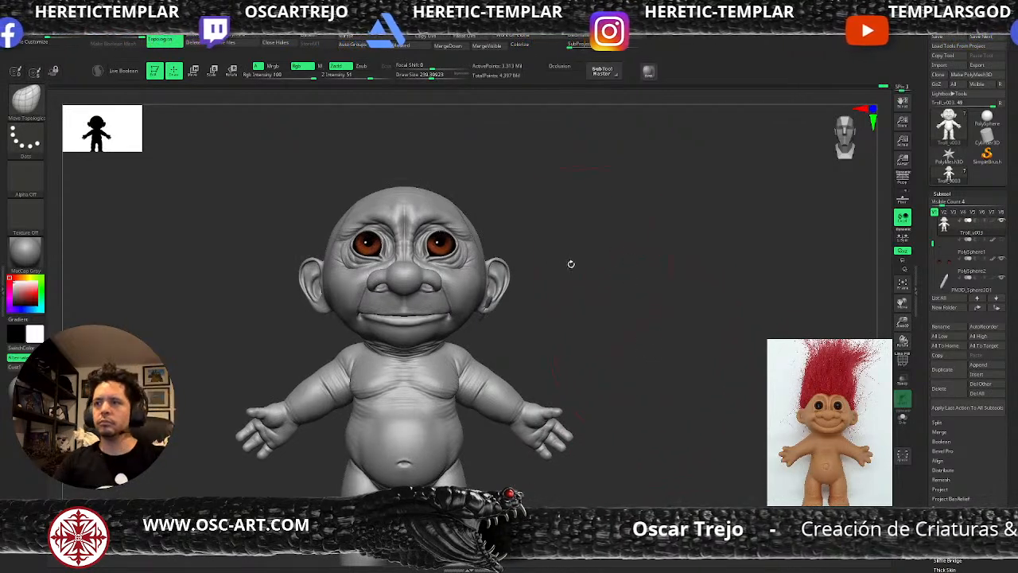
{"action": "key", "text": "s"}
{"action": "left_click_drag", "start_coordinate": [525, 298], "coordinate": [514, 293]}
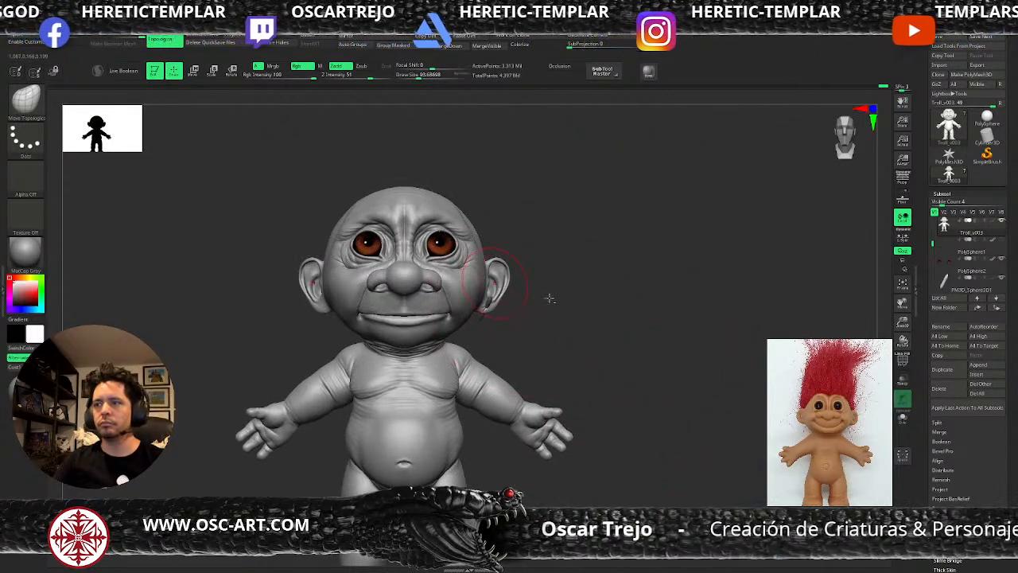
{"action": "mouse_move", "coordinate": [584, 254]}
{"action": "left_mouse_down", "text": "alt"}
{"action": "mouse_move", "coordinate": [521, 320]}
{"action": "mouse_move", "coordinate": [623, 380]}
{"action": "mouse_move", "coordinate": [604, 350]}
{"action": "mouse_move", "coordinate": [597, 382]}
{"action": "left_mouse_up", "text": "alt"}
- Try to carve the front edge of the ear hole with the DamStandard brush, and undo the stroke
{"action": "key", "text": "b"}
{"action": "key", "text": "m"}
{"action": "key", "text": "v"}
{"action": "key", "text": "shift+d"}
{"action": "key", "text": "shift+d"}
{"action": "key", "text": "shift+d"}
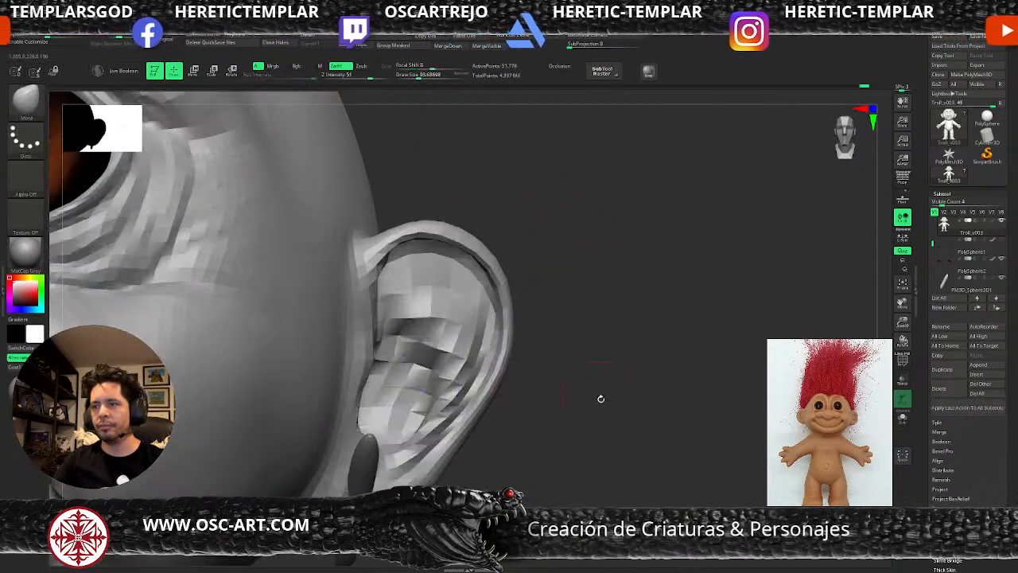
{"action": "key", "text": "d"}
{"action": "key", "text": "d"}
{"action": "key", "text": "b"}
{"action": "key", "text": "d"}
{"action": "key", "text": "s"}
{"action": "mouse_move", "coordinate": [371, 371]}
{"action": "left_mouse_down"}
{"action": "mouse_move", "coordinate": [377, 390]}
{"action": "mouse_move", "coordinate": [382, 376]}
{"action": "mouse_move", "coordinate": [376, 423]}
{"action": "mouse_move", "coordinate": [346, 408]}
{"action": "mouse_move", "coordinate": [369, 385]}
{"action": "mouse_move", "coordinate": [373, 408]}
{"action": "mouse_move", "coordinate": [358, 375]}
{"action": "mouse_move", "coordinate": [359, 410]}
{"action": "left_mouse_up"}
{"action": "key", "text": "ctrl+z"}
- Return to the highest subdivision level and refine the ear hole and inner fold with the Standard and Smooth brushes
{"action": "key", "text": "b"}
{"action": "key", "text": "c"}
{"action": "key", "text": "b"}
{"action": "left_click_drag", "start_coordinate": [561, 429], "coordinate": [588, 444]}
{"action": "key", "text": "d"}
{"action": "key", "text": "b"}
{"action": "key", "text": "s"}
{"action": "key", "text": "t"}
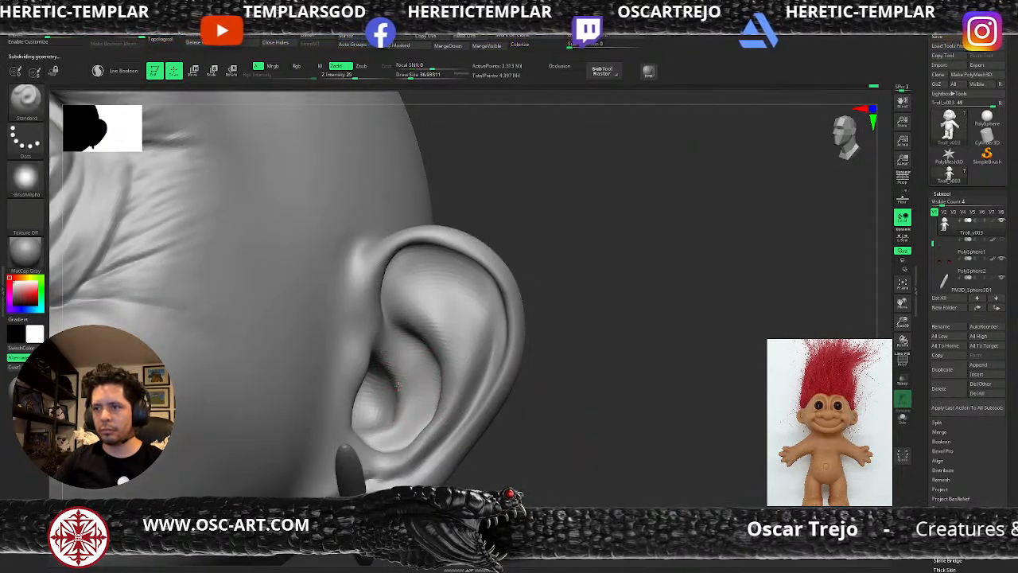
{"action": "mouse_move", "coordinate": [403, 413]}
{"action": "left_mouse_down"}
{"action": "mouse_move", "coordinate": [395, 387]}
{"action": "mouse_move", "coordinate": [402, 420]}
{"action": "left_mouse_up"}
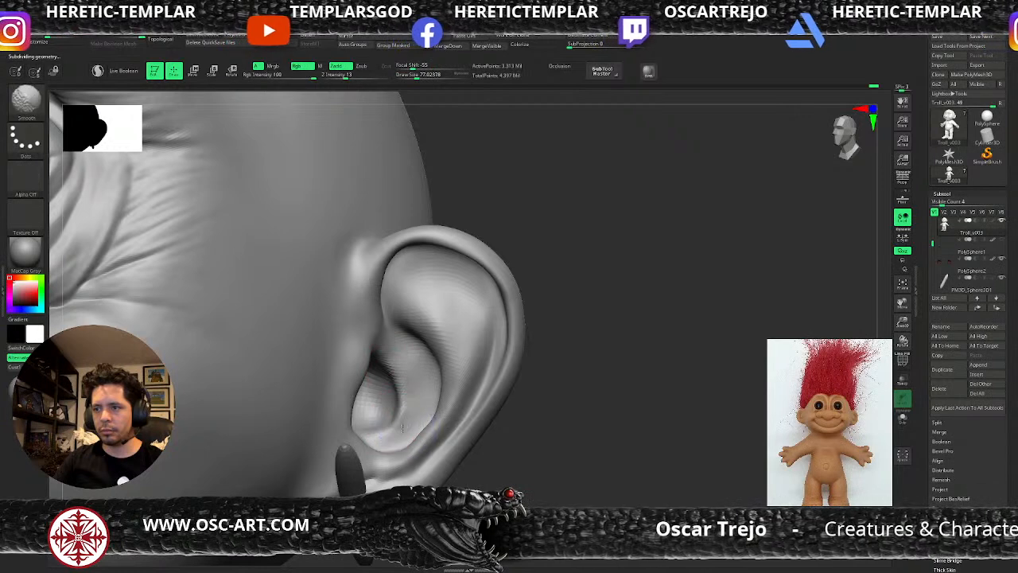
{"action": "mouse_move", "coordinate": [409, 335]}
{"action": "left_mouse_down"}
{"action": "mouse_move", "coordinate": [417, 372]}
{"action": "mouse_move", "coordinate": [407, 340]}
{"action": "left_mouse_up"}
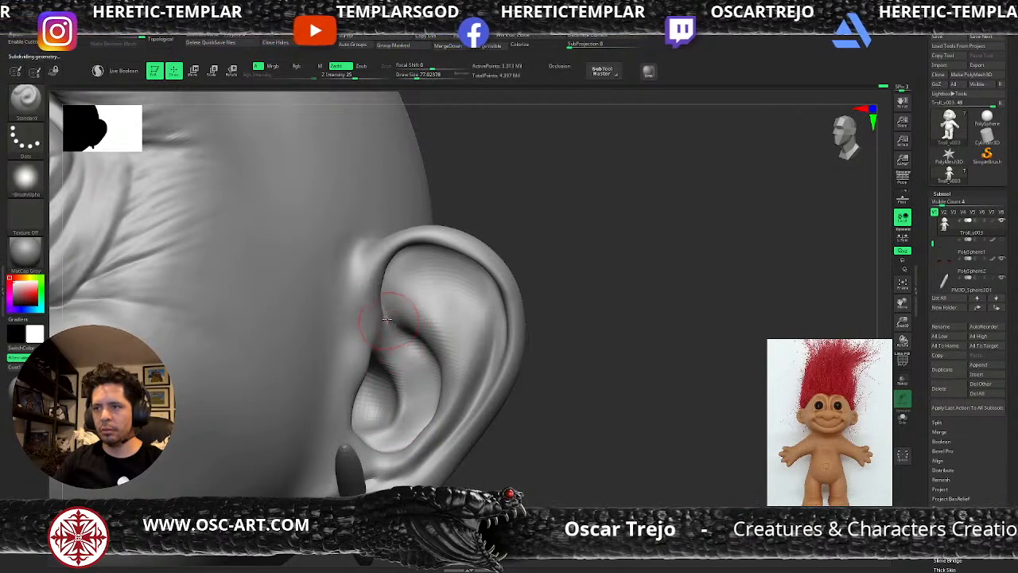
- Deepen the inner ear fold with the DamStandard brush, and build up and smooth the edge of the ear hole
{"action": "key", "text": "b"}
{"action": "key", "text": "d"}
{"action": "key", "text": "s"}
{"action": "right_click_drag", "start_coordinate": [479, 342], "coordinate": [465, 330]}
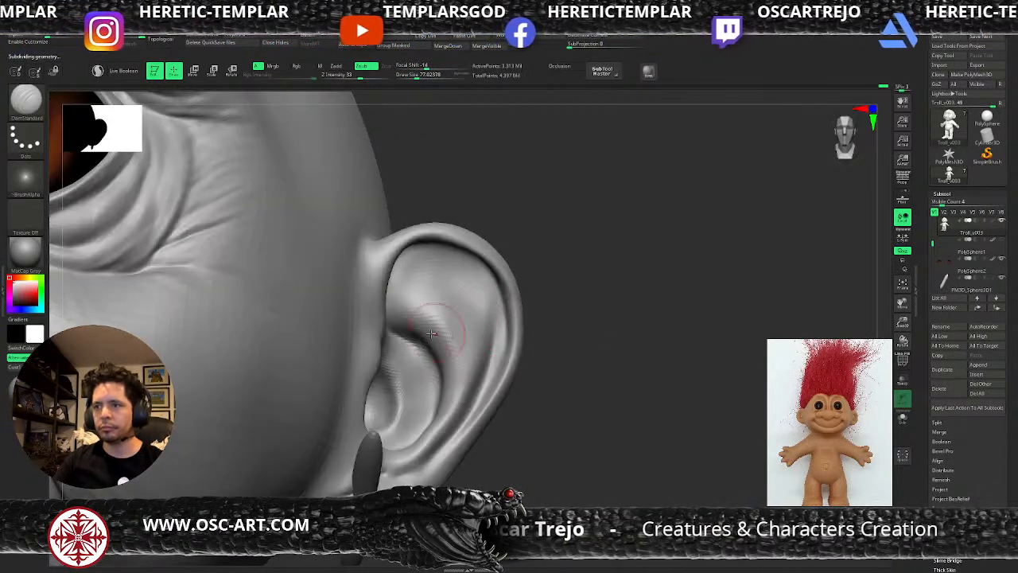
{"action": "mouse_move", "coordinate": [396, 335]}
{"action": "left_mouse_down"}
{"action": "mouse_move", "coordinate": [410, 348]}
{"action": "mouse_move", "coordinate": [418, 421]}
{"action": "left_mouse_up"}
{"action": "key", "text": "b"}
{"action": "key", "text": "c"}
{"action": "key", "text": "b"}
{"action": "left_click_drag", "start_coordinate": [404, 379], "coordinate": [400, 433]}
{"action": "left_click_drag", "start_coordinate": [412, 399], "coordinate": [402, 423], "text": "shift"}
{"action": "right_click_drag", "start_coordinate": [556, 433], "coordinate": [563, 377], "text": "alt"}
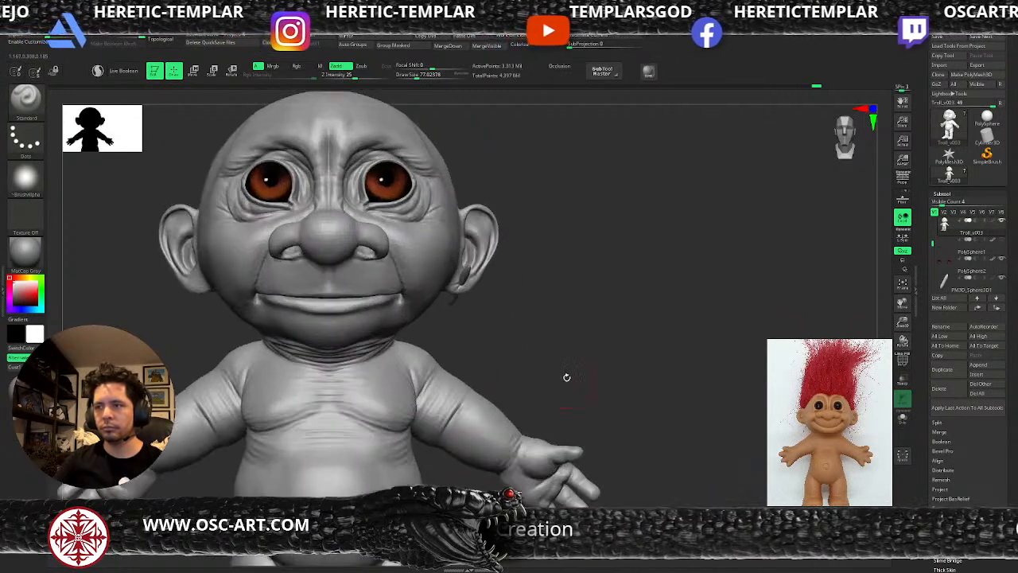
- Select the wrinkles layer and toggle its visibility to compare the body with and without wrinkles
{"action": "left_click_drag", "start_coordinate": [921, 374], "coordinate": [921, 3]}
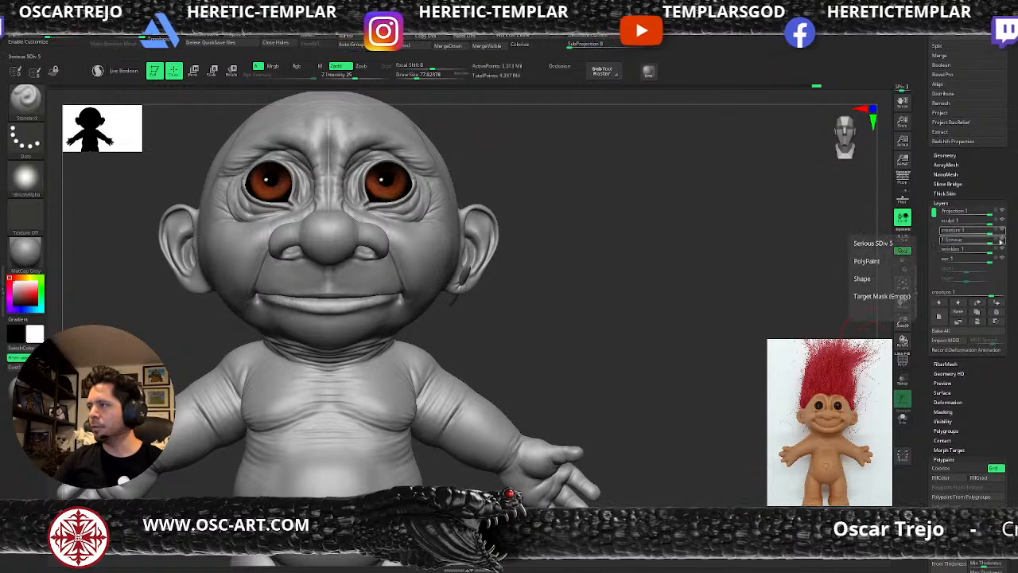
{"action": "left_click", "coordinate": [1002, 249]}
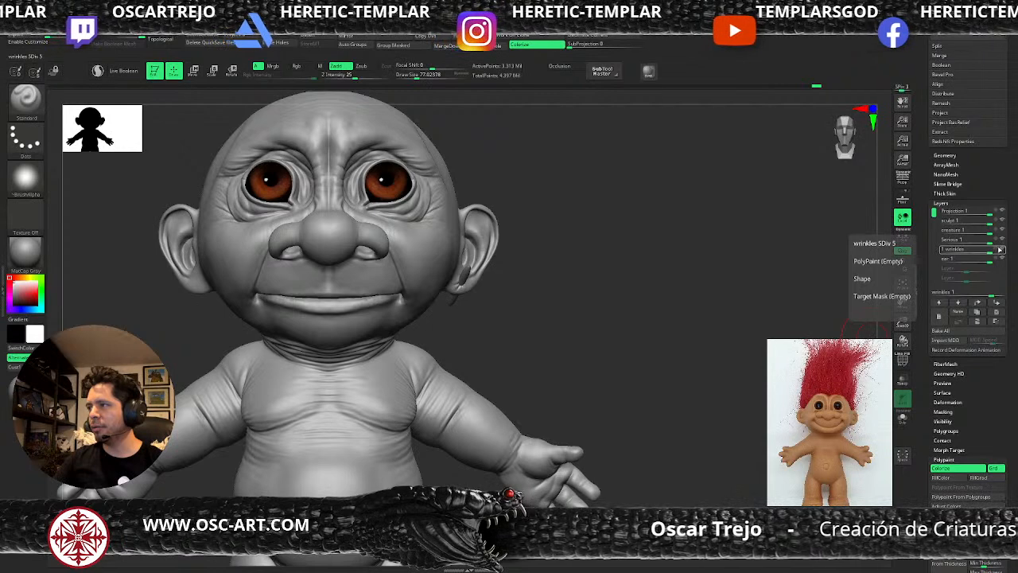
{"action": "left_click", "coordinate": [1002, 249]}
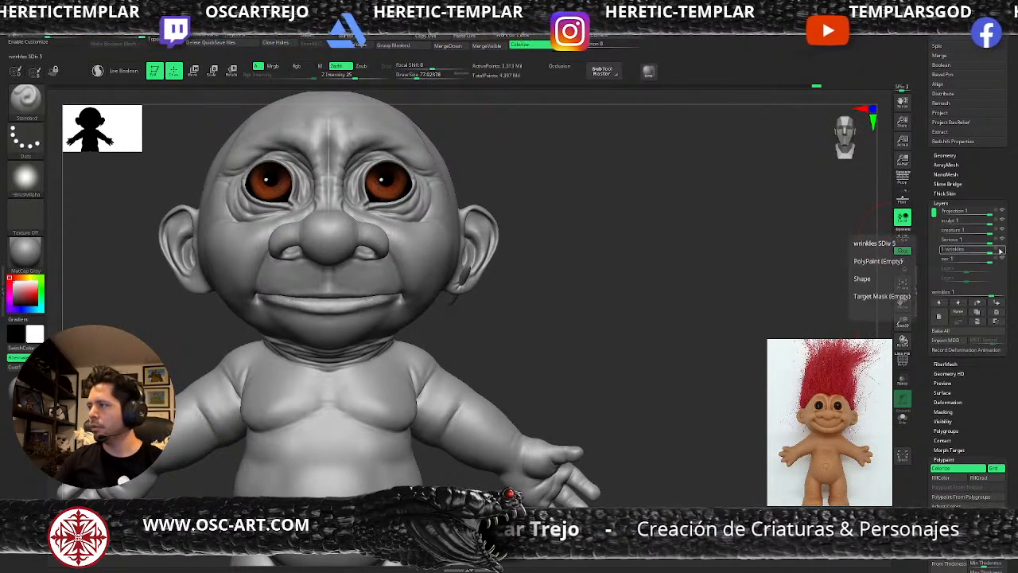
{"action": "left_click", "coordinate": [1000, 250]}
- Soften the chest and upper-arm wrinkles with the Morph brush, comparing the change through undo and redo
{"action": "key", "text": "b"}
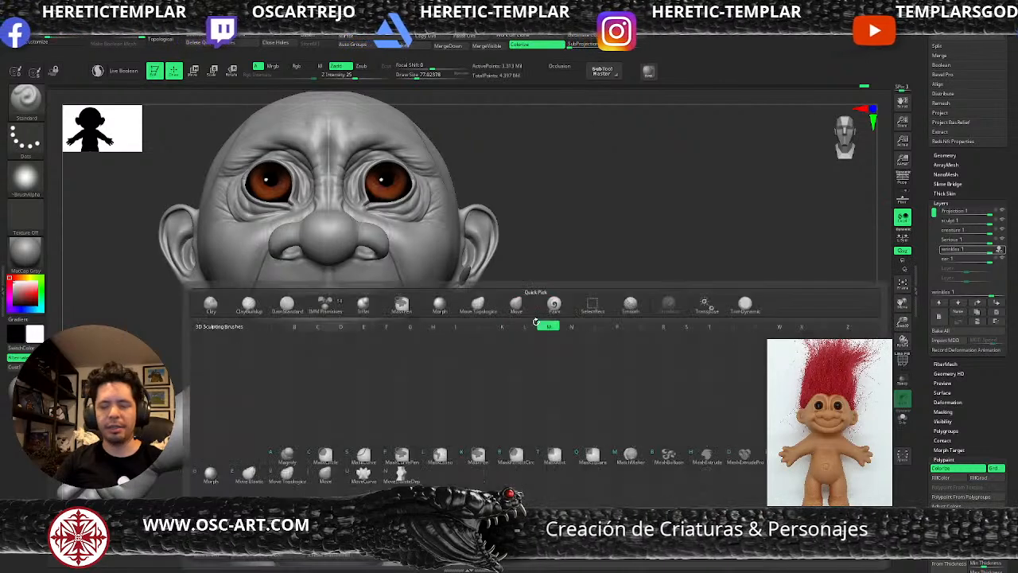
{"action": "key", "text": "m"}
{"action": "key", "text": "r"}
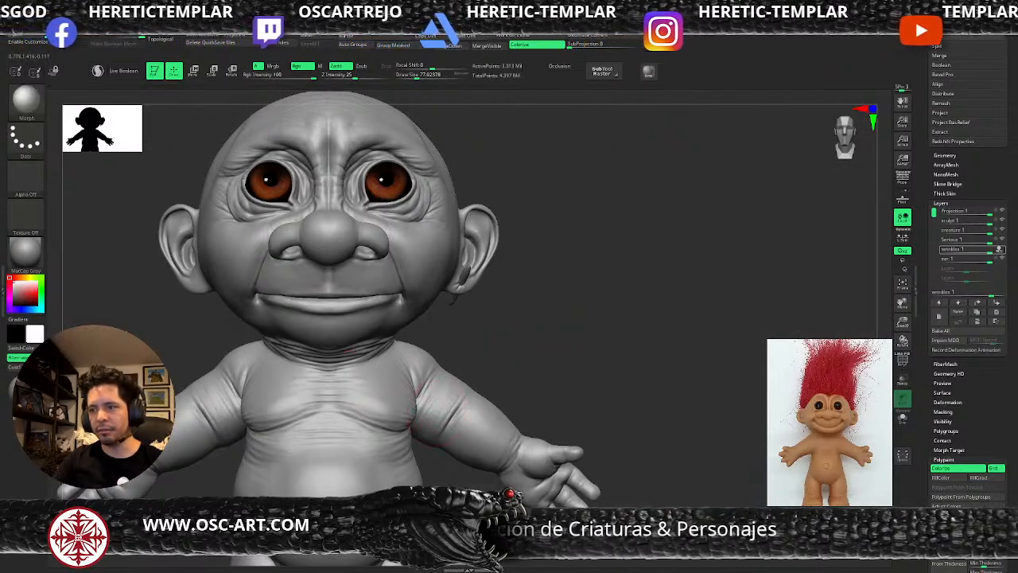
{"action": "key", "text": "ctrl+z"}
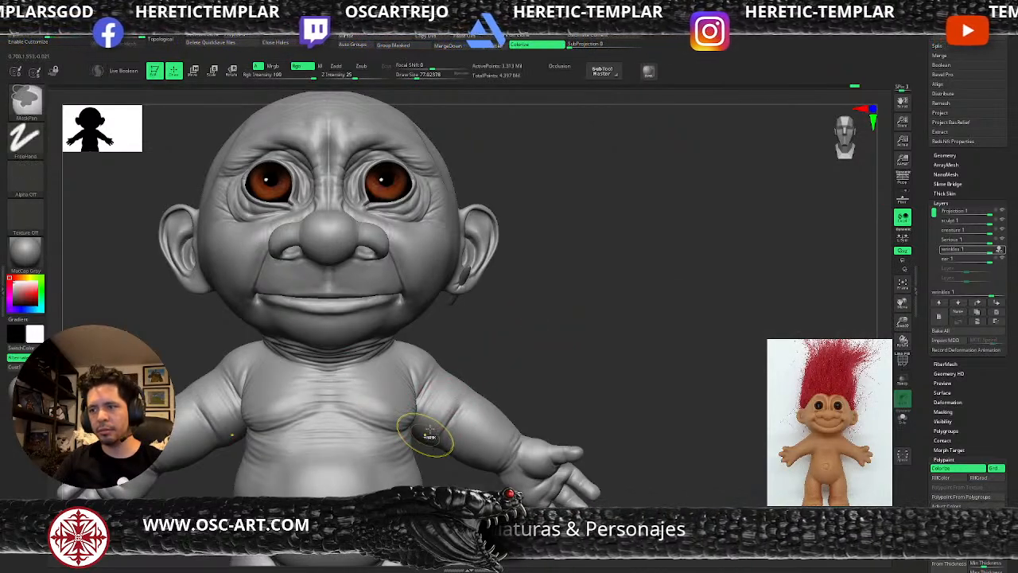
{"action": "key", "text": "ctrl+shift+z"}
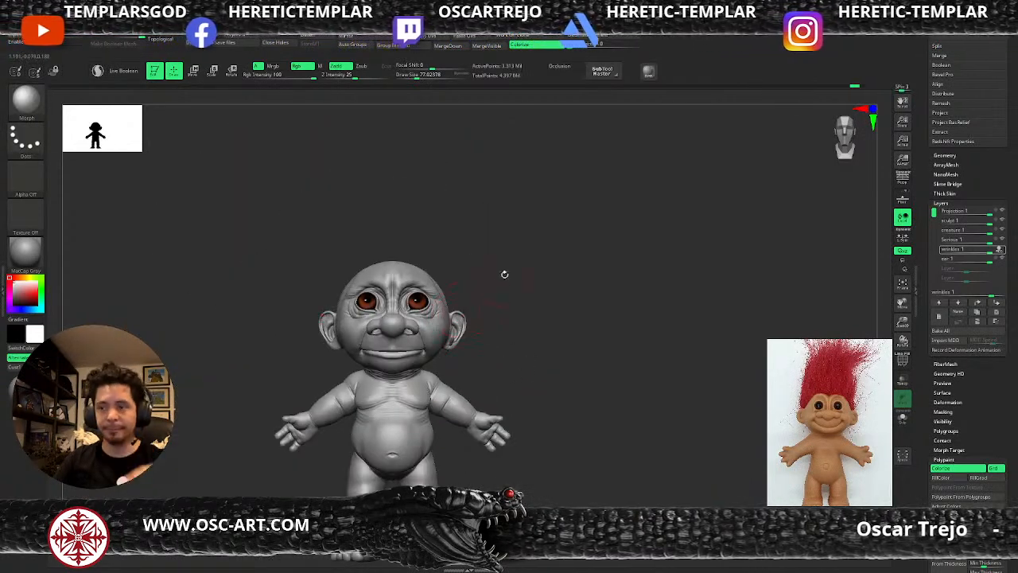
- Save the troll file to disk and inspect the whole figure
{"action": "left_click_drag", "start_coordinate": [536, 493], "coordinate": [636, 286], "text": "alt"}
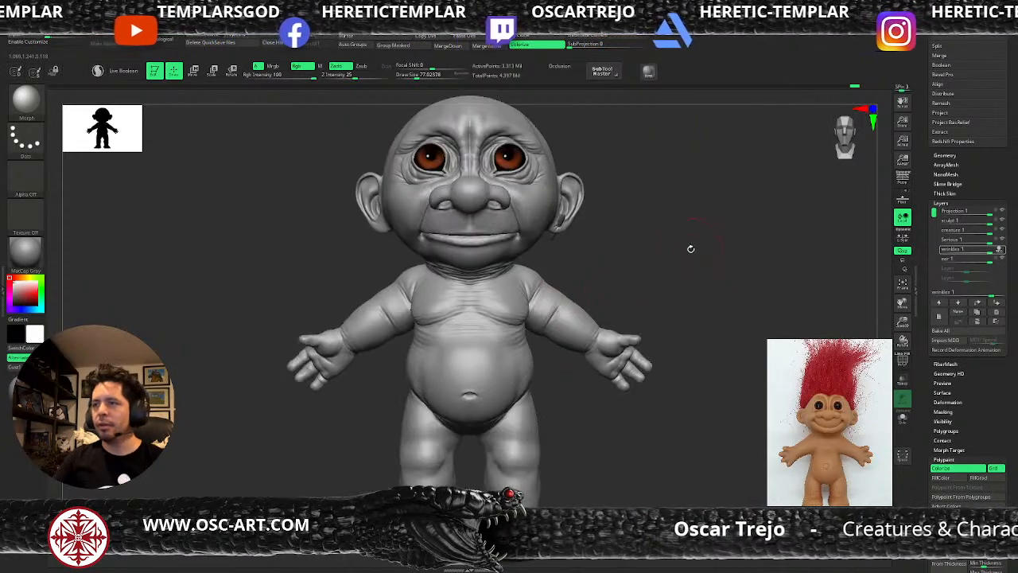
{"action": "left_click_drag", "start_coordinate": [917, 87], "coordinate": [913, 292]}
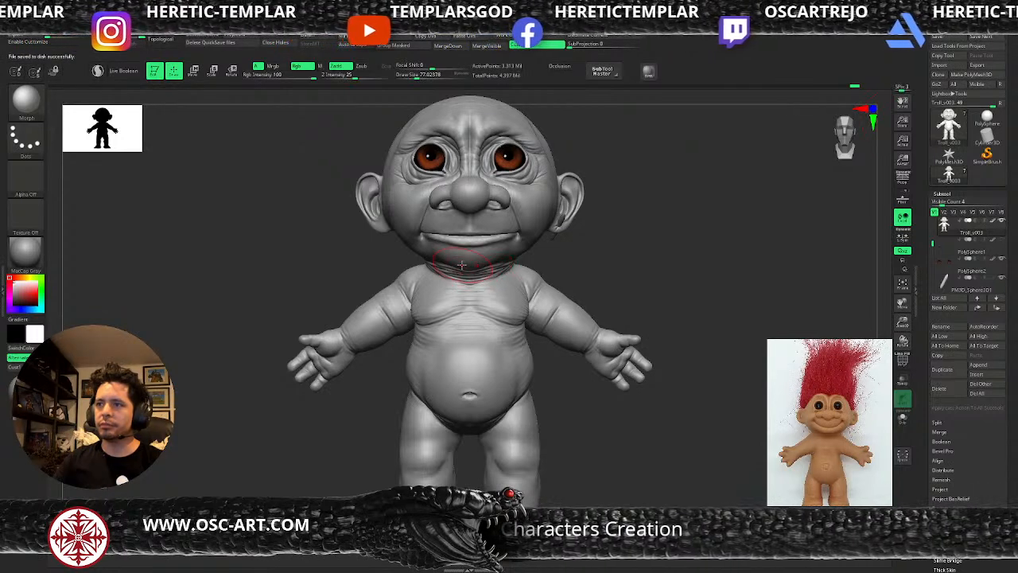
{"action": "mouse_move", "coordinate": [627, 273]}
{"action": "left_mouse_down"}
{"action": "mouse_move", "coordinate": [686, 275]}
{"action": "mouse_move", "coordinate": [656, 268]}
{"action": "mouse_move", "coordinate": [649, 280]}
{"action": "mouse_move", "coordinate": [623, 282]}
{"action": "mouse_move", "coordinate": [640, 268]}
{"action": "left_mouse_up"}
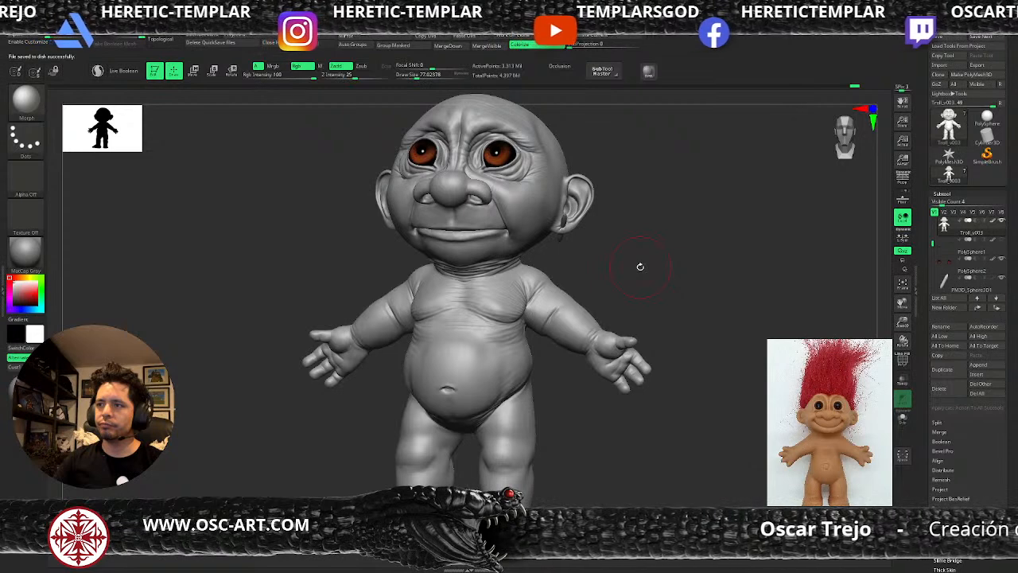
{"action": "mouse_move", "coordinate": [640, 267]}
{"action": "left_mouse_down"}
{"action": "mouse_move", "coordinate": [659, 264]}
{"action": "mouse_move", "coordinate": [634, 272]}
{"action": "mouse_move", "coordinate": [652, 286]}
{"action": "mouse_move", "coordinate": [691, 270]}
{"action": "mouse_move", "coordinate": [654, 222]}
{"action": "mouse_move", "coordinate": [652, 200]}
{"action": "mouse_move", "coordinate": [652, 270]}
{"action": "mouse_move", "coordinate": [649, 248]}
{"action": "left_mouse_up"}
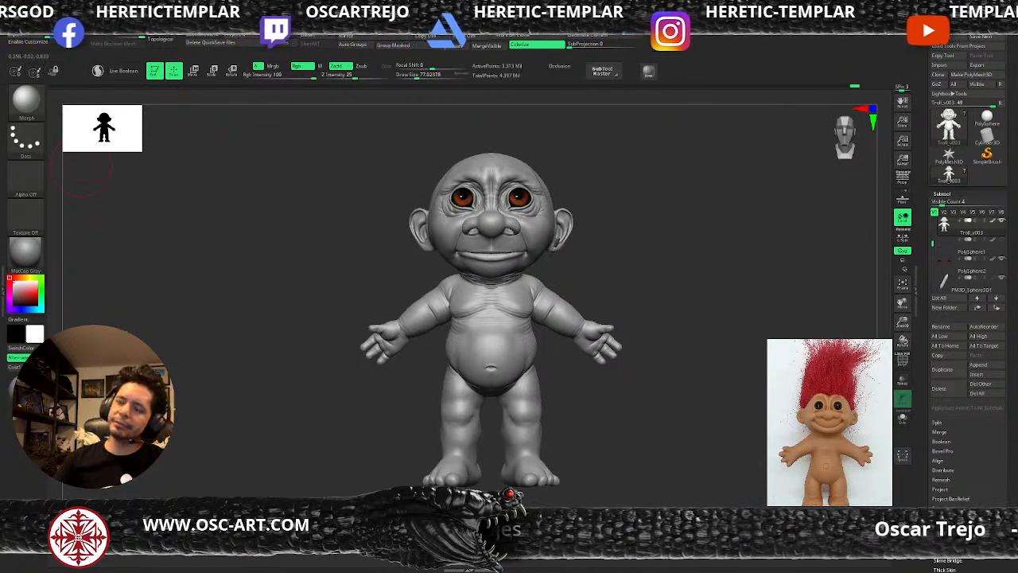
- Select the solid hair blockout subtool PM3D_Sphere3D2 and delete it
{"action": "scroll", "coordinate": [942, 242], "scroll_direction": "down", "scroll_amount": 3}
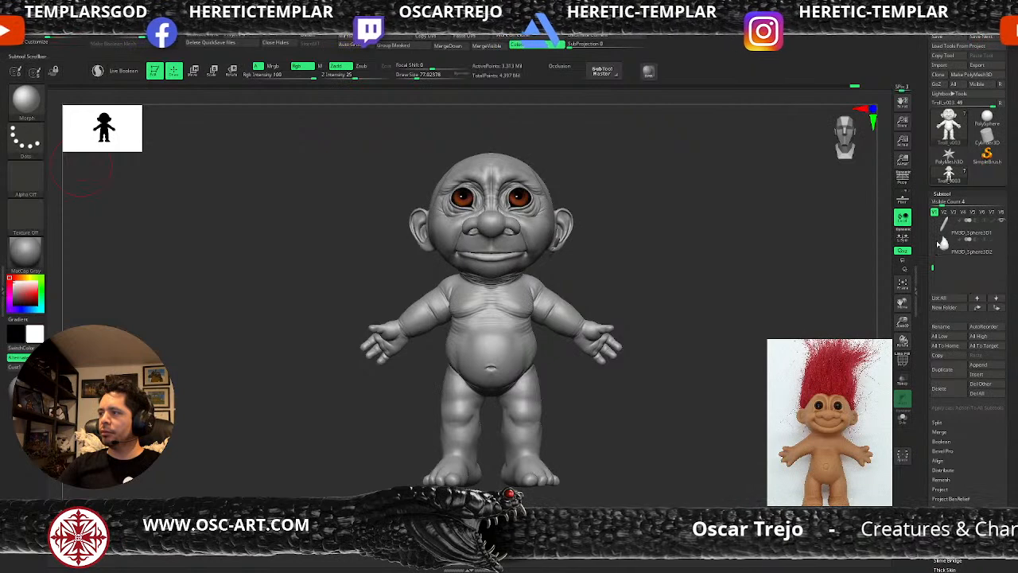
{"action": "left_click", "coordinate": [942, 244]}
{"action": "left_click_drag", "start_coordinate": [761, 291], "coordinate": [774, 265]}
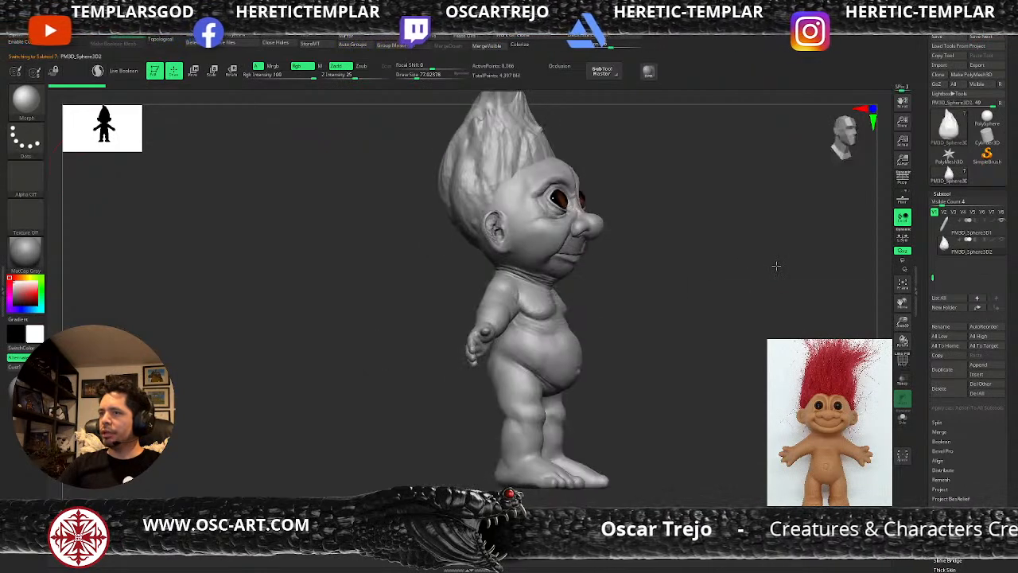
{"action": "left_click", "coordinate": [774, 265]}
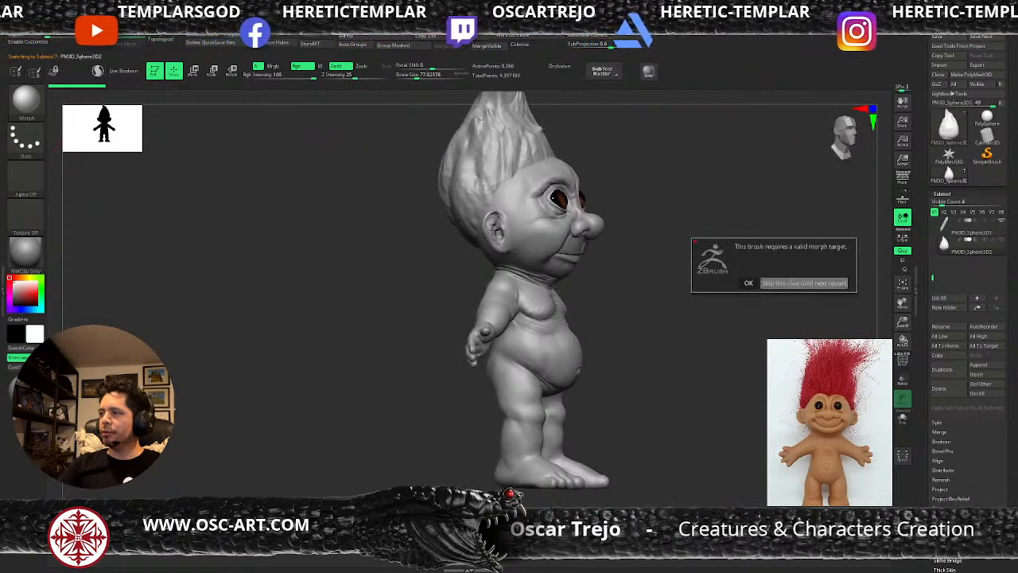
{"action": "left_click", "coordinate": [939, 388]}
- Show the Fibers2 hair and delete the hidden Troll_v004 subtool
{"action": "left_click_drag", "start_coordinate": [931, 274], "coordinate": [931, 213]}
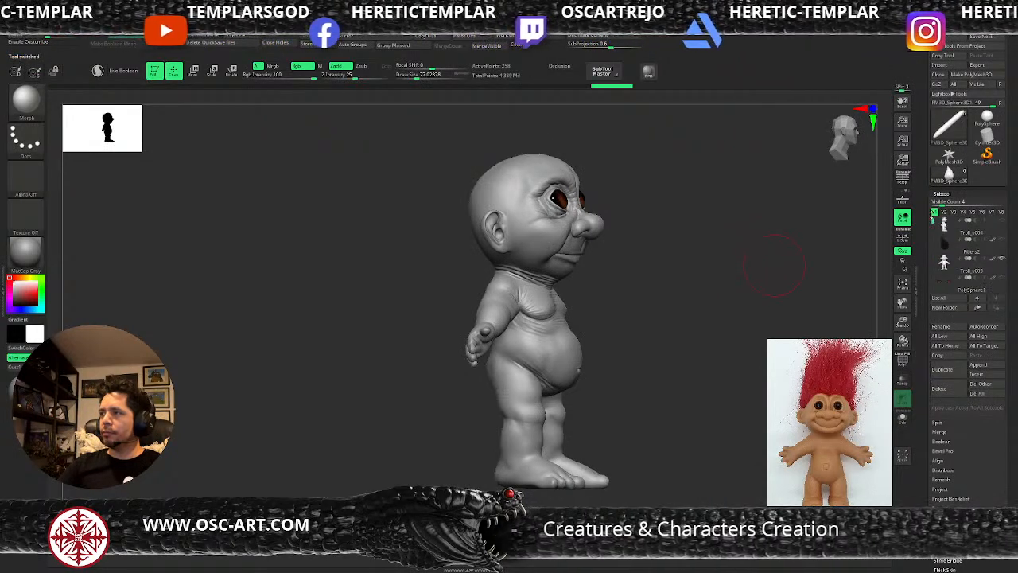
{"action": "left_click", "coordinate": [1001, 240]}
{"action": "left_click", "coordinate": [945, 225]}
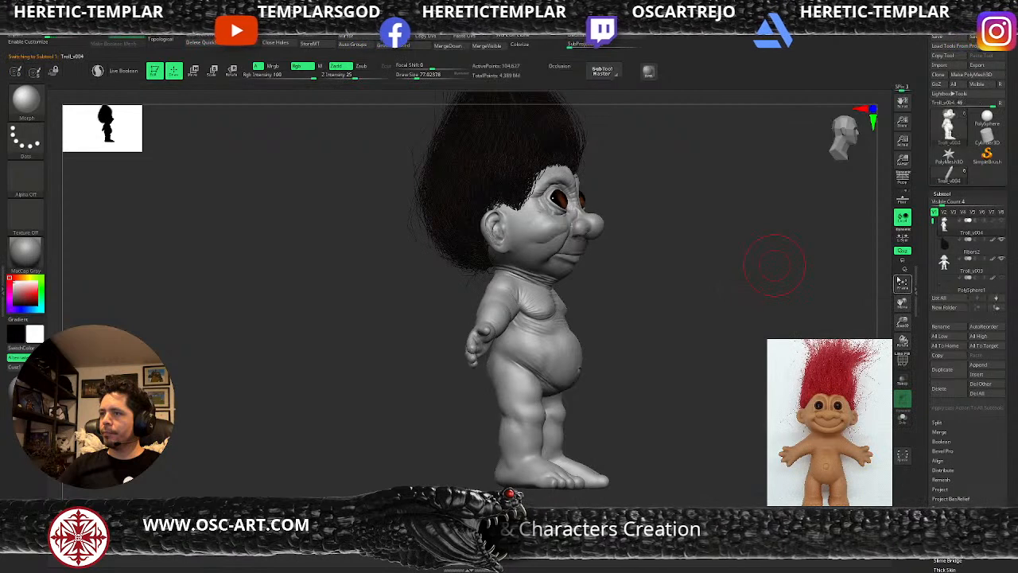
{"action": "left_click", "coordinate": [946, 395]}
{"action": "left_click_drag", "start_coordinate": [835, 318], "coordinate": [714, 412]}
{"action": "left_click_drag", "start_coordinate": [654, 277], "coordinate": [621, 303], "text": "alt"}
{"action": "mouse_move", "coordinate": [689, 318]}
{"action": "left_mouse_down"}
{"action": "mouse_move", "coordinate": [664, 303]}
{"action": "mouse_move", "coordinate": [679, 301]}
{"action": "mouse_move", "coordinate": [657, 293]}
{"action": "mouse_move", "coordinate": [694, 306]}
{"action": "left_mouse_up"}
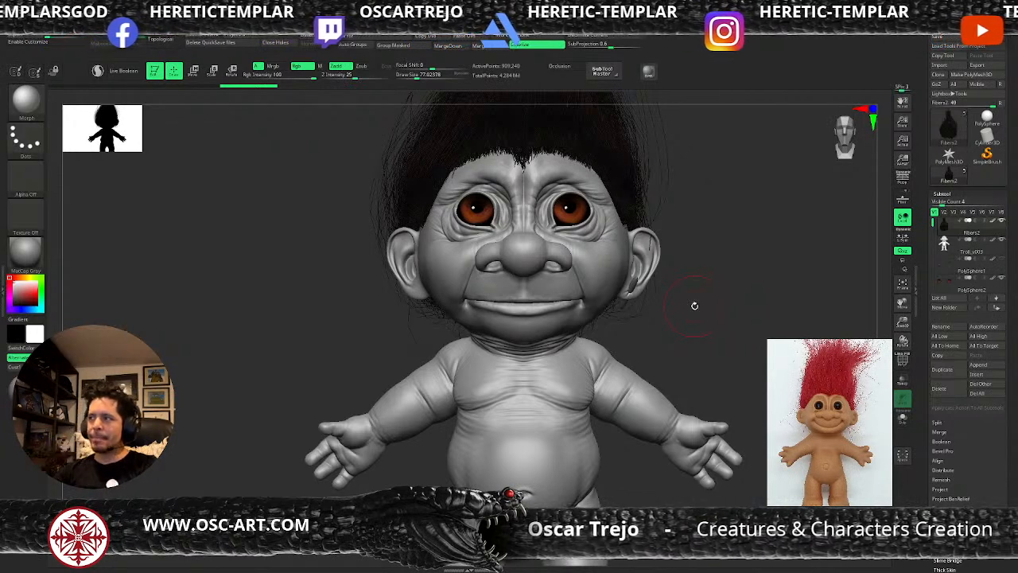
- Select the PolySphere1 eye subtool and show it in polyframe display from the side
{"action": "mouse_move", "coordinate": [1004, 259]}
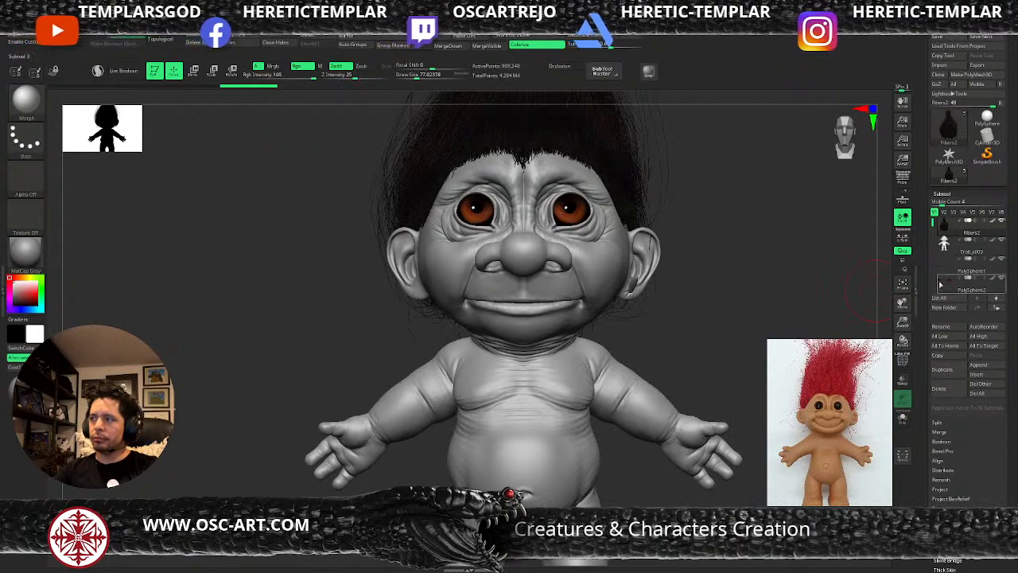
{"action": "left_click", "coordinate": [971, 270]}
{"action": "left_click_drag", "start_coordinate": [755, 310], "coordinate": [805, 299]}
{"action": "key", "text": "shift+f"}
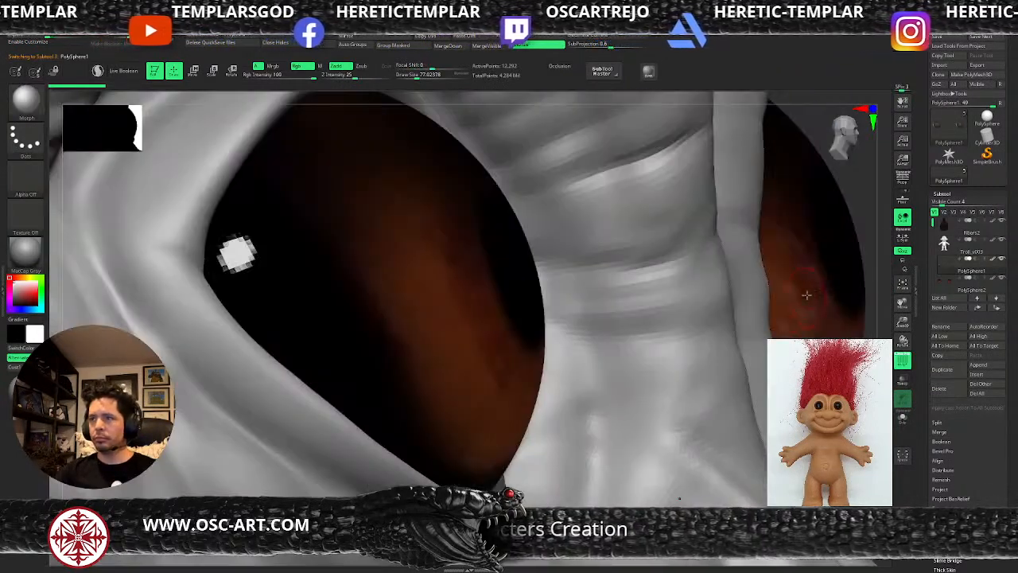
{"action": "key", "text": "f"}
{"action": "left_click_drag", "start_coordinate": [677, 338], "coordinate": [908, 437]}
{"action": "left_click_drag", "start_coordinate": [994, 465], "coordinate": [994, 328]}
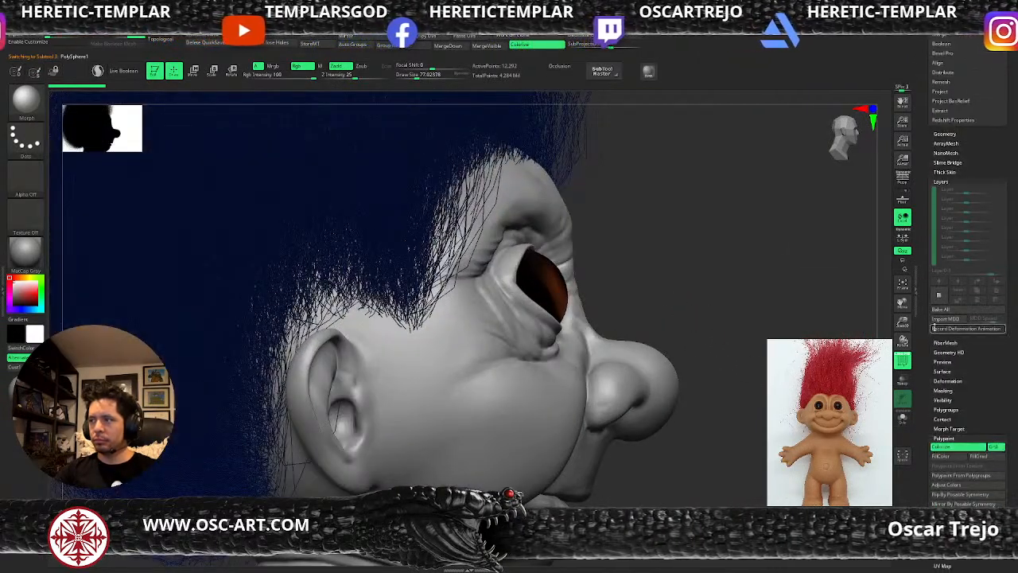
- Reposition the PolySphere1 eyeball in its socket from both side views, undoing the misplaced move
{"action": "key", "text": "w"}
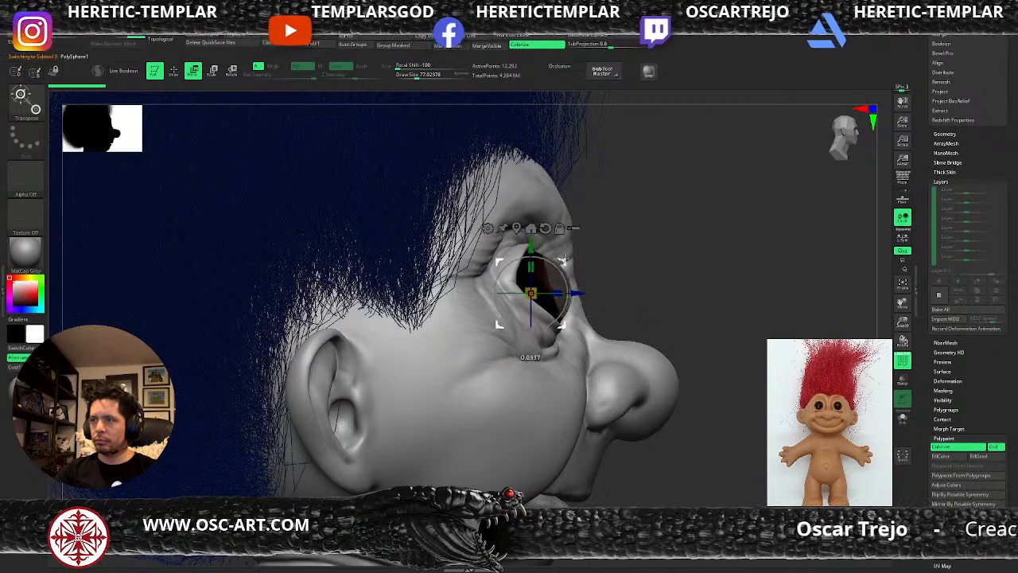
{"action": "left_click_drag", "start_coordinate": [564, 256], "coordinate": [562, 276]}
{"action": "left_click_drag", "start_coordinate": [475, 291], "coordinate": [460, 293]}
{"action": "left_click_drag", "start_coordinate": [762, 269], "coordinate": [551, 267], "text": "shift"}
{"action": "left_click_drag", "start_coordinate": [323, 305], "coordinate": [432, 310]}
{"action": "left_click_drag", "start_coordinate": [515, 295], "coordinate": [490, 261]}
{"action": "key", "text": "ctrl+z"}
{"action": "left_click_drag", "start_coordinate": [800, 276], "coordinate": [636, 282]}
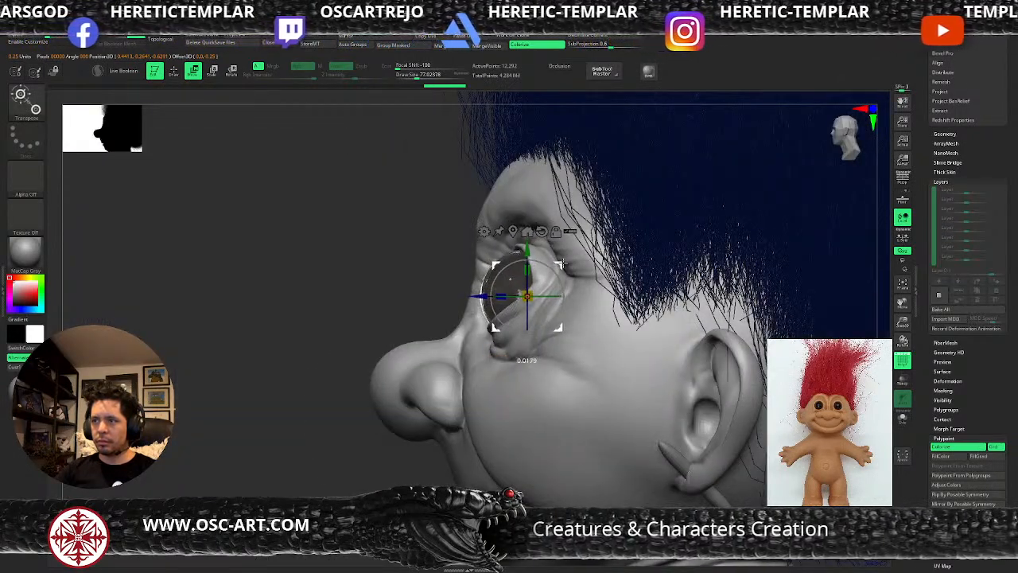
{"action": "left_click_drag", "start_coordinate": [562, 264], "coordinate": [562, 264]}
- Raise the eyeball to a higher subdivision level and turn off the polyframe display
{"action": "key", "text": "q"}
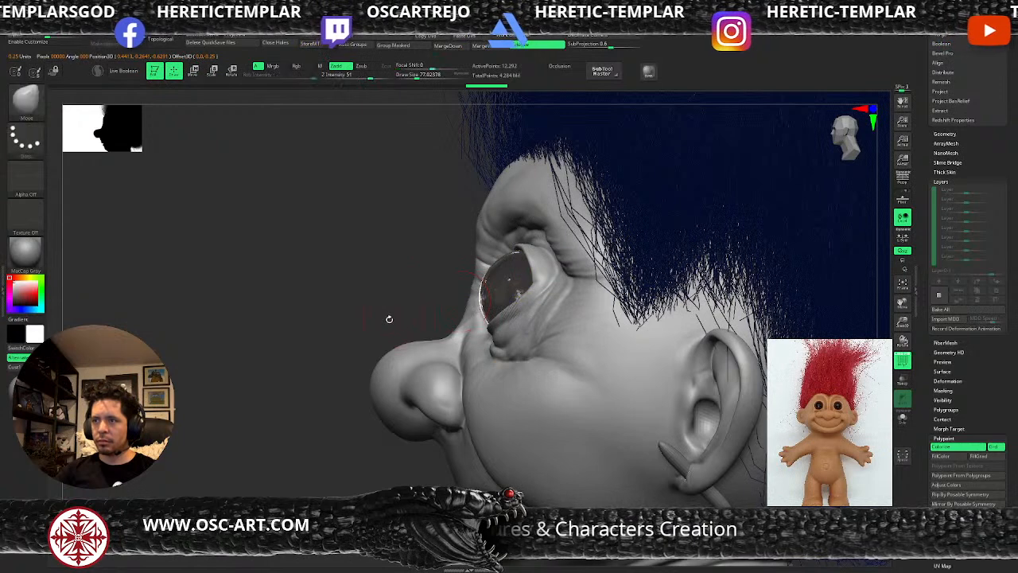
{"action": "key", "text": "f"}
{"action": "key", "text": "shift+d"}
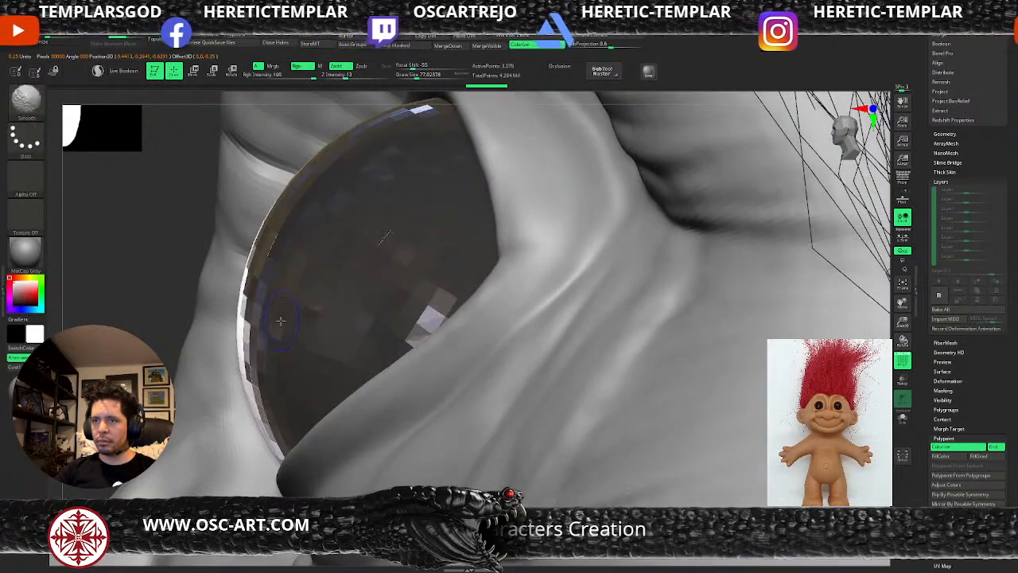
{"action": "key", "text": "shift+f"}
{"action": "key", "text": "d"}
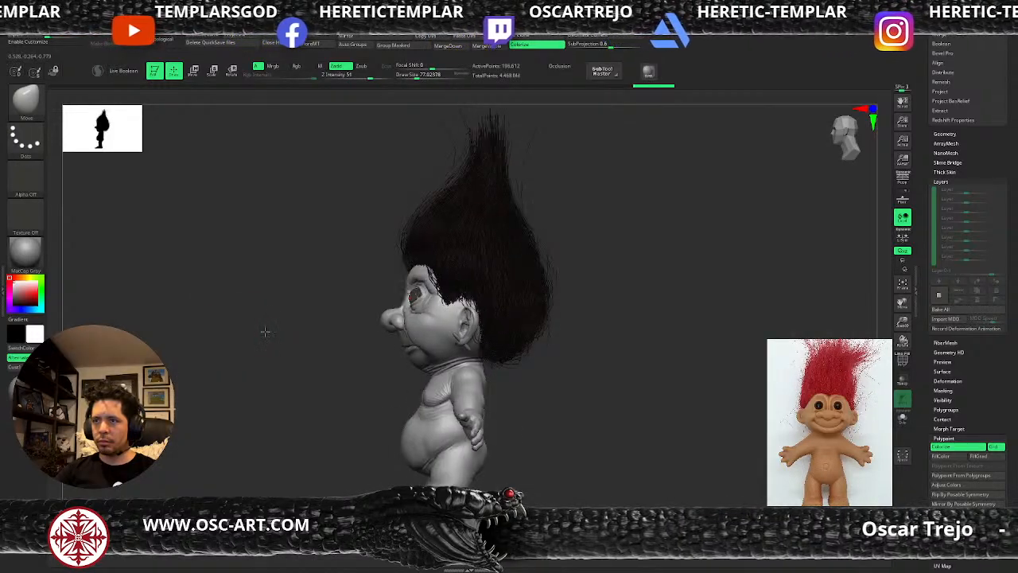
- Nudge the eyes slightly into place while viewing the troll's face from the front
{"action": "left_click_drag", "start_coordinate": [265, 332], "coordinate": [647, 281], "text": "shift"}
{"action": "left_click_drag", "start_coordinate": [585, 270], "coordinate": [672, 319], "text": "alt"}
{"action": "key", "text": "w"}
{"action": "left_click_drag", "start_coordinate": [563, 266], "coordinate": [561, 265]}
{"action": "key", "text": "q"}
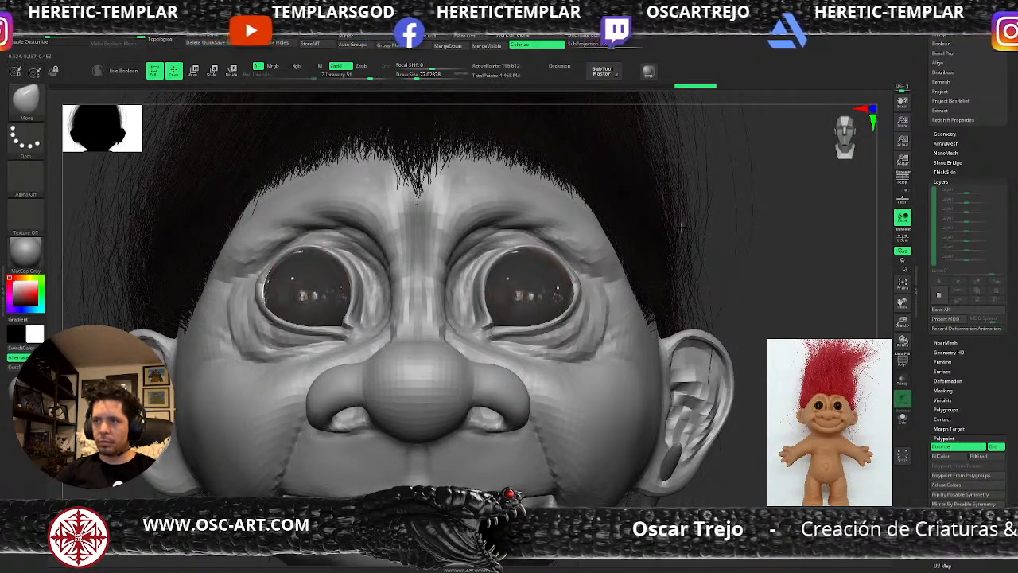
- Examine the whole troll figure from the front and take a close look at the face and pierced ear
{"action": "key", "text": "f"}
{"action": "left_click_drag", "start_coordinate": [716, 245], "coordinate": [702, 261]}
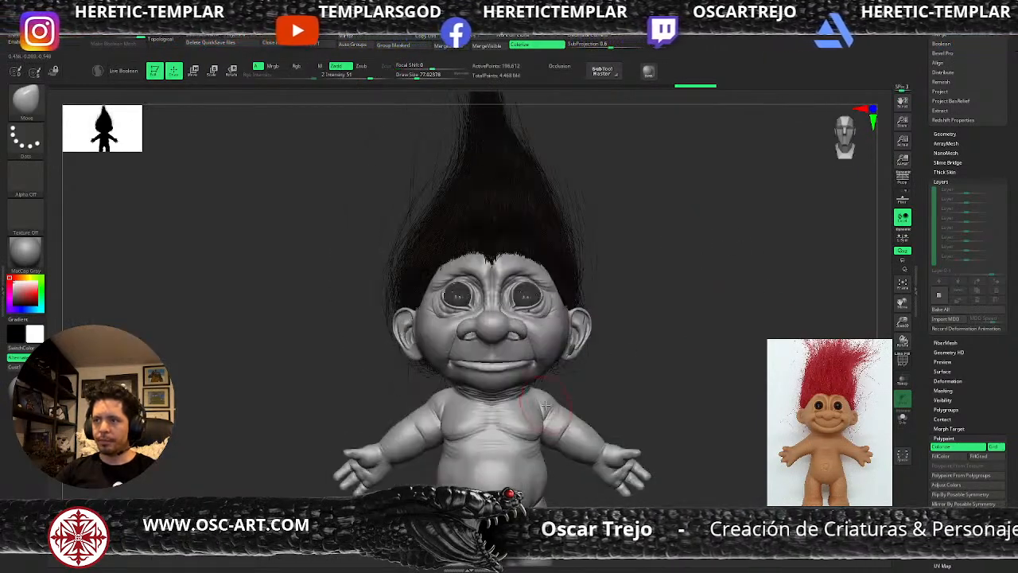
{"action": "left_click_drag", "start_coordinate": [650, 387], "coordinate": [637, 308]}
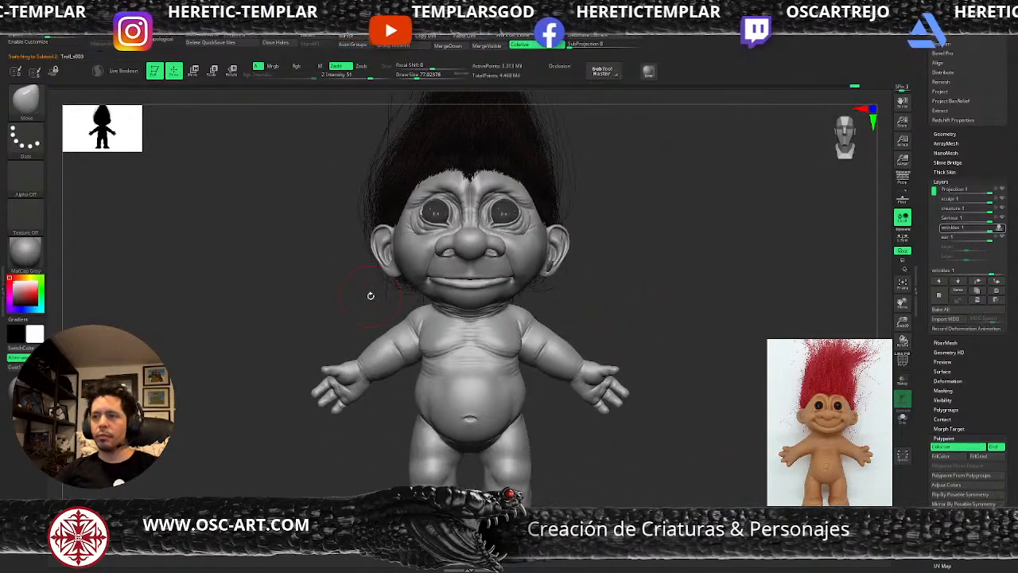
{"action": "mouse_move", "coordinate": [681, 398]}
{"action": "left_mouse_down"}
{"action": "mouse_move", "coordinate": [711, 394]}
{"action": "mouse_move", "coordinate": [679, 390]}
{"action": "left_mouse_up"}
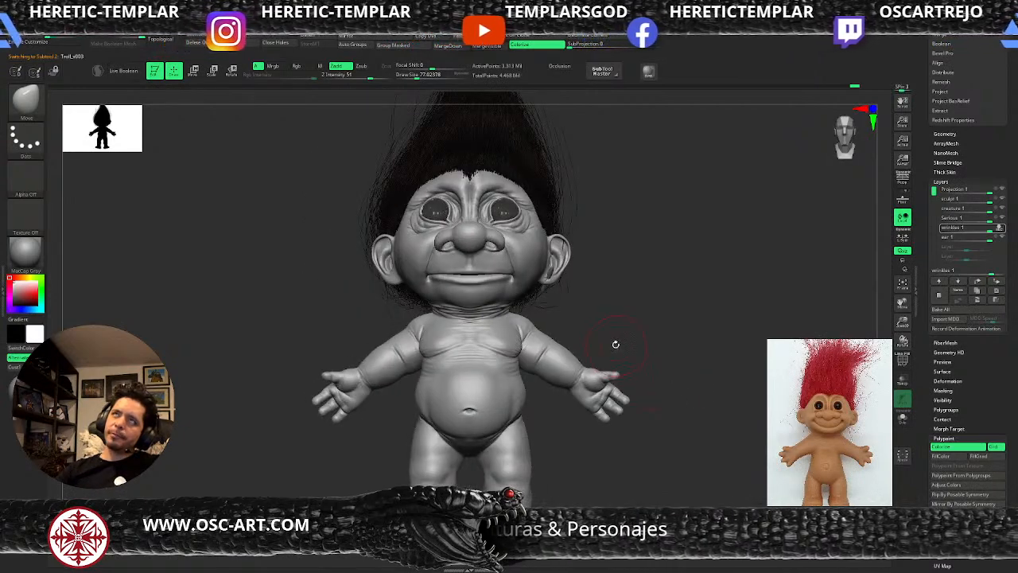
{"action": "mouse_move", "coordinate": [613, 341]}
{"action": "left_mouse_down"}
{"action": "mouse_move", "coordinate": [602, 339]}
{"action": "mouse_move", "coordinate": [614, 342]}
{"action": "left_mouse_up"}
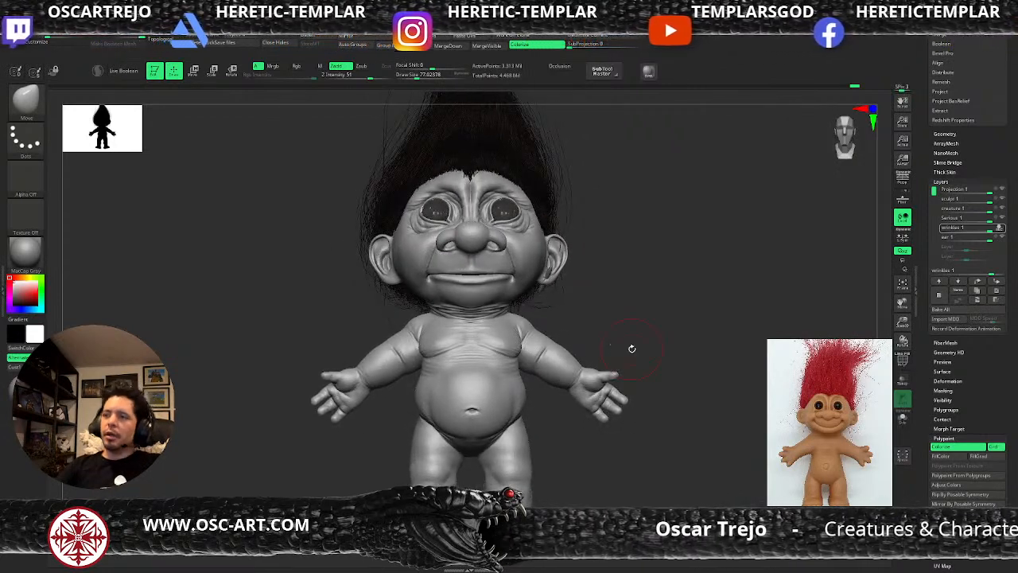
{"action": "left_click_drag", "start_coordinate": [582, 303], "coordinate": [480, 398], "text": "alt"}
{"action": "left_click_drag", "start_coordinate": [633, 355], "coordinate": [624, 382], "text": "alt"}
{"action": "left_click_drag", "start_coordinate": [702, 393], "coordinate": [650, 303], "text": "alt"}
{"action": "key", "text": "shift+f"}
{"action": "key", "text": "shift+f"}
- Select the earlobe piercing subtool PM3D_Sphere3D1 and swell both of its ends with the Inflat brush
{"action": "left_click", "coordinate": [523, 376], "text": "alt"}
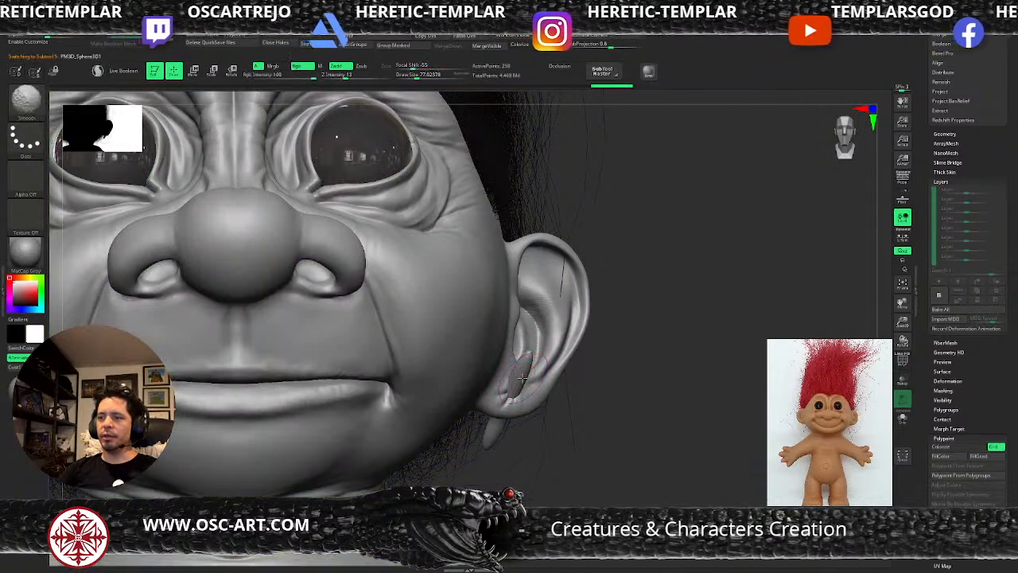
{"action": "key", "text": "ctrl+d"}
{"action": "key", "text": "ctrl+d"}
{"action": "key", "text": "b"}
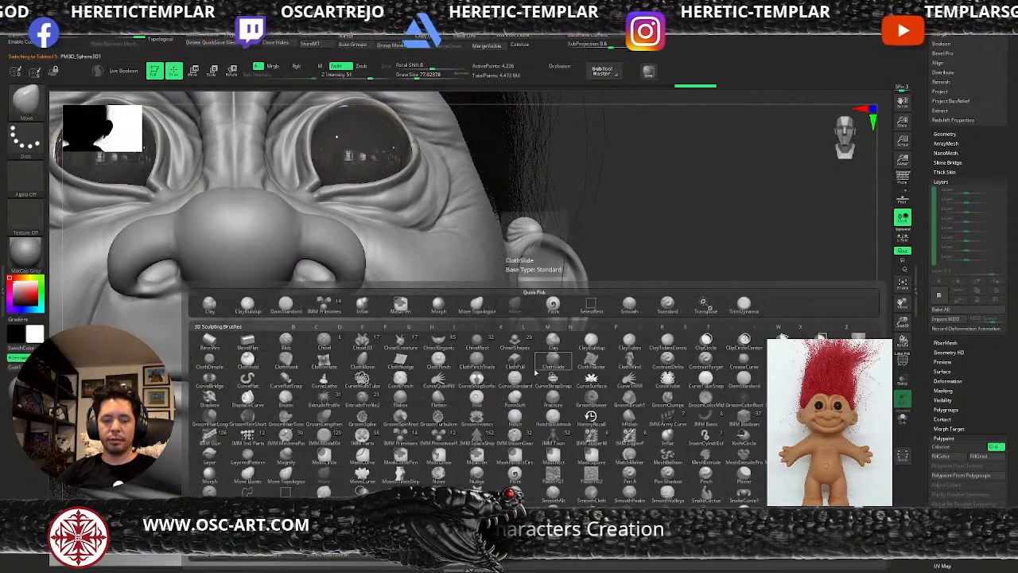
{"action": "key", "text": "i"}
{"action": "key", "text": "n"}
{"action": "left_click_drag", "start_coordinate": [529, 354], "coordinate": [515, 384]}
{"action": "left_click_drag", "start_coordinate": [501, 420], "coordinate": [490, 439]}
{"action": "left_click_drag", "start_coordinate": [689, 362], "coordinate": [692, 379]}
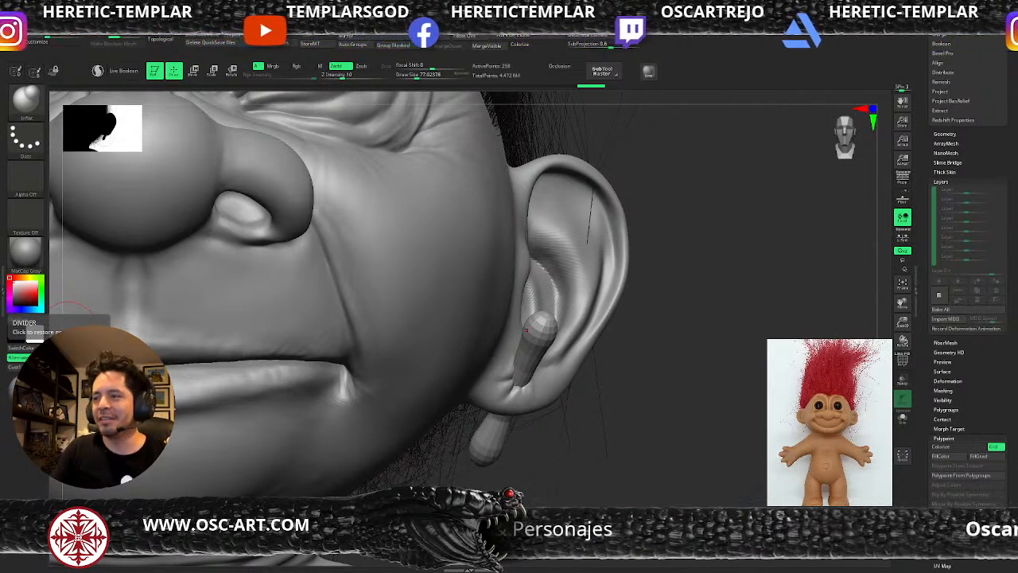
- Subdivide the ear piercing and carve a crease into its upper knob with the DamStandard brush
{"action": "key", "text": "ctrl+d"}
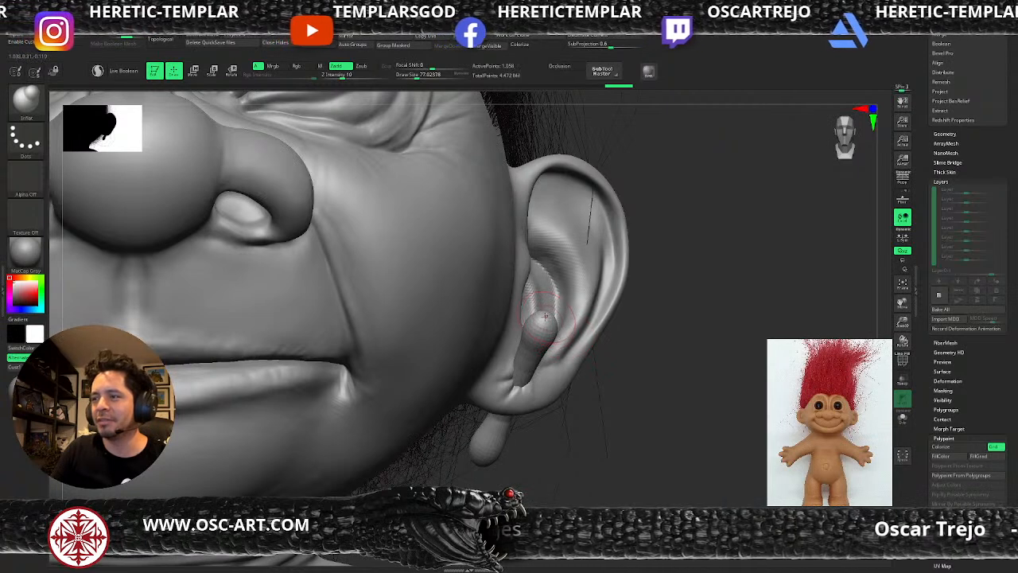
{"action": "key", "text": "b"}
{"action": "key", "text": "m"}
{"action": "key", "text": "v"}
{"action": "left_click_drag", "start_coordinate": [673, 304], "coordinate": [605, 315]}
{"action": "key", "text": "b"}
{"action": "key", "text": "d"}
{"action": "key", "text": "s"}
{"action": "key", "text": "s"}
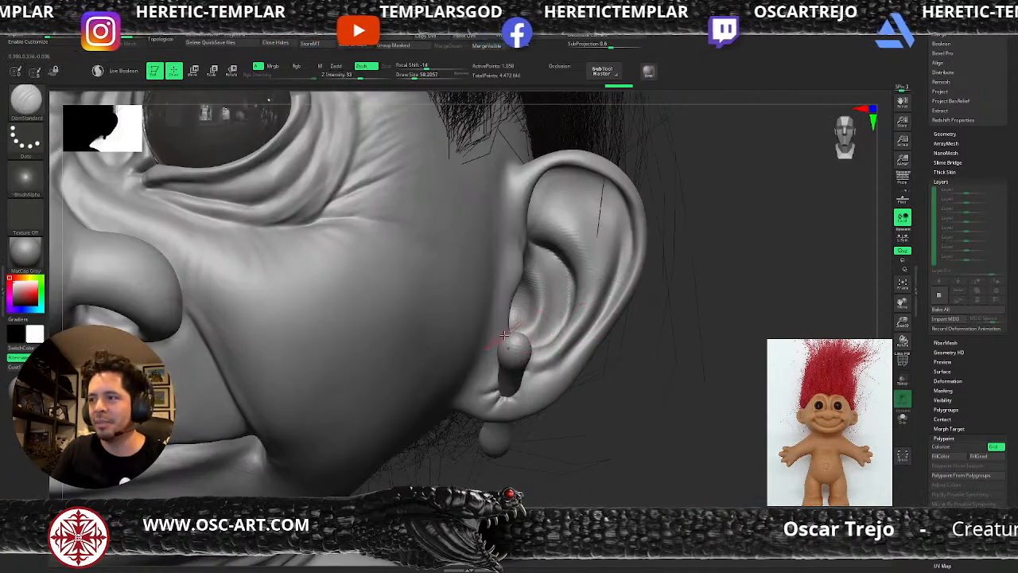
{"action": "mouse_move", "coordinate": [517, 340]}
{"action": "left_mouse_down"}
{"action": "mouse_move", "coordinate": [525, 351]}
{"action": "mouse_move", "coordinate": [504, 350]}
{"action": "left_mouse_up"}
- Build up volume on the ear piercing's lower knob with the ClayBuildup brush
{"action": "key", "text": "b"}
{"action": "key", "text": "c"}
{"action": "key", "text": "b"}
{"action": "key", "text": "b"}
{"action": "key", "text": "m"}
{"action": "key", "text": "v"}
{"action": "key", "text": "b"}
{"action": "key", "text": "c"}
{"action": "key", "text": "b"}
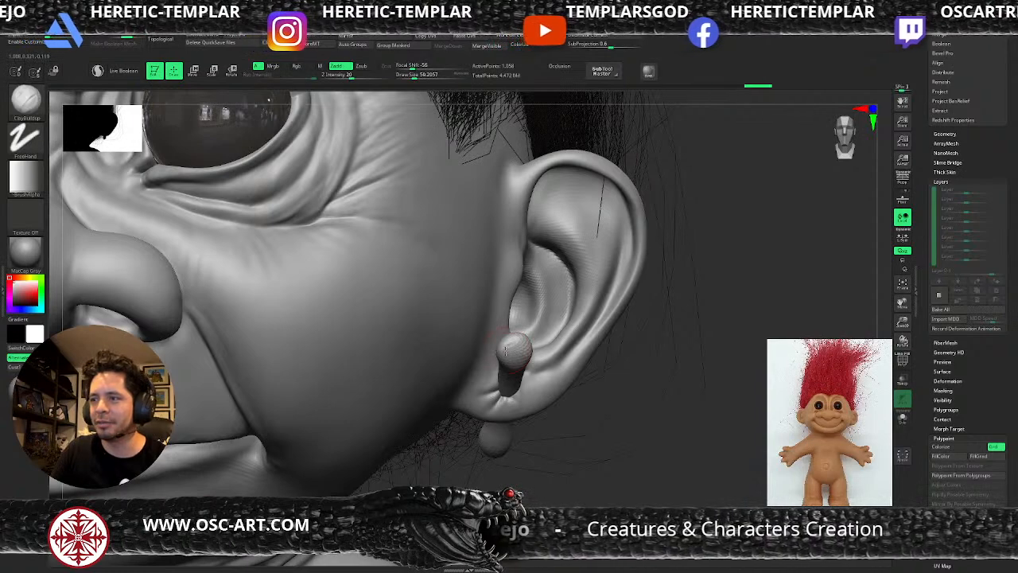
{"action": "left_click_drag", "start_coordinate": [495, 435], "coordinate": [502, 450]}
- Carve a groove across the piercing's upper knob with a larger DamStandard brush, suggesting a bone end
{"action": "mouse_move", "coordinate": [683, 440]}
{"action": "left_mouse_down", "text": "alt"}
{"action": "mouse_move", "coordinate": [629, 357]}
{"action": "mouse_move", "coordinate": [686, 340]}
{"action": "mouse_move", "coordinate": [652, 350]}
{"action": "mouse_move", "coordinate": [673, 323]}
{"action": "mouse_move", "coordinate": [596, 257]}
{"action": "mouse_move", "coordinate": [618, 261]}
{"action": "mouse_move", "coordinate": [591, 250]}
{"action": "mouse_move", "coordinate": [729, 382]}
{"action": "mouse_move", "coordinate": [664, 361]}
{"action": "mouse_move", "coordinate": [602, 368]}
{"action": "left_mouse_up", "text": "alt"}
{"action": "left_click_drag", "start_coordinate": [247, 414], "coordinate": [354, 471], "text": "alt"}
{"action": "key", "text": "b"}
{"action": "key", "text": "d"}
{"action": "key", "text": "s"}
{"action": "key", "text": "s"}
{"action": "left_click_drag", "start_coordinate": [543, 297], "coordinate": [542, 302]}
{"action": "key", "text": "s"}
{"action": "mouse_move", "coordinate": [535, 300]}
{"action": "left_mouse_down"}
{"action": "mouse_move", "coordinate": [558, 297]}
{"action": "mouse_move", "coordinate": [559, 318]}
{"action": "left_mouse_up"}
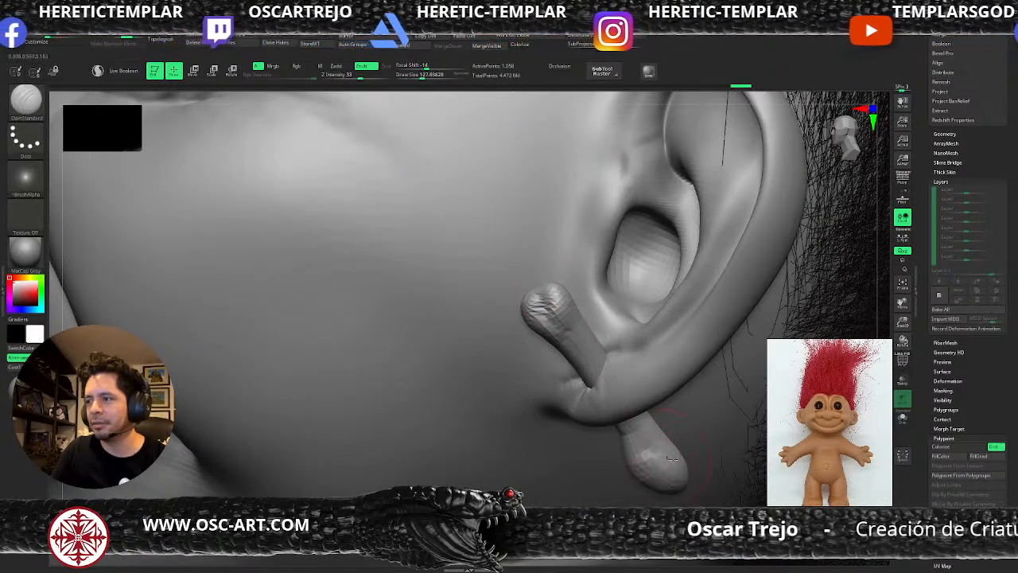
- Reshape the lower knob of the bone piercing with the Move brush
{"action": "key", "text": "b"}
{"action": "key", "text": "m"}
{"action": "key", "text": "v"}
{"action": "key", "text": "s"}
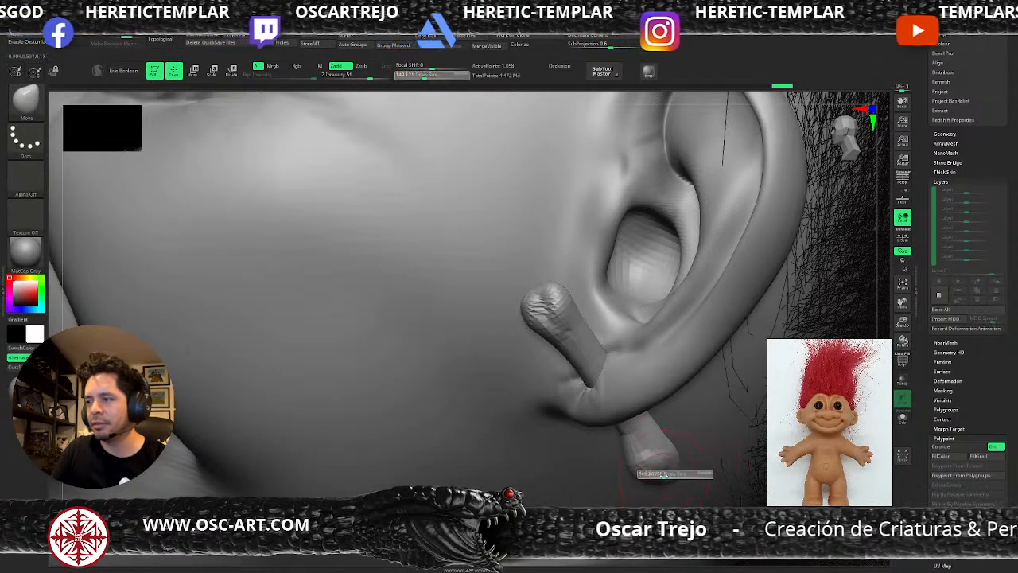
{"action": "key", "text": "b"}
{"action": "key", "text": "c"}
{"action": "key", "text": "b"}
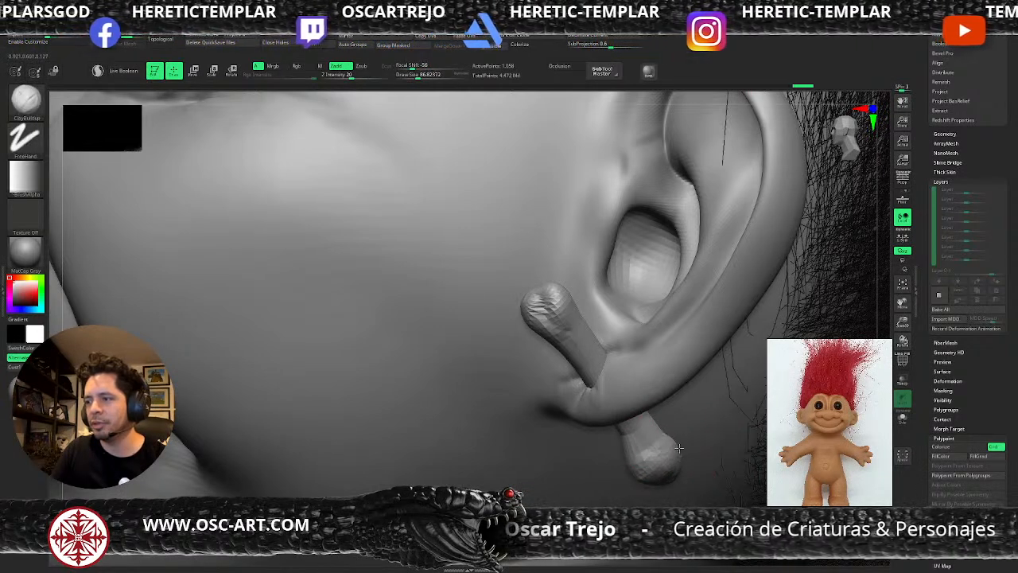
{"action": "key", "text": "b"}
{"action": "key", "text": "m"}
{"action": "key", "text": "v"}
{"action": "key", "text": "s"}
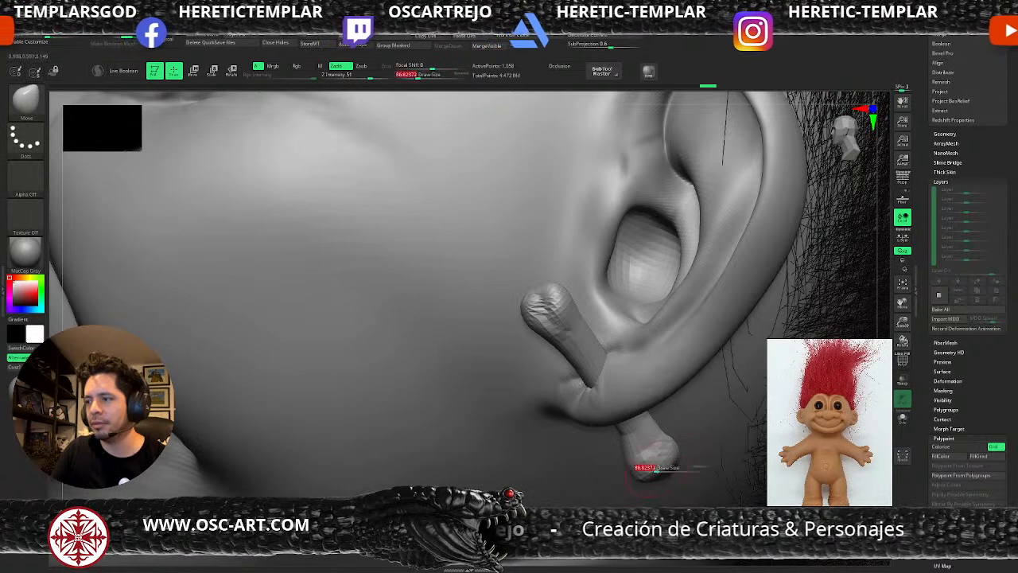
- Subdivide the bone piercing, adjust its lower knob and smooth the upper one
{"action": "key", "text": "ctrl+d"}
{"action": "key", "text": "s"}
{"action": "mouse_move", "coordinate": [676, 464]}
{"action": "left_mouse_down"}
{"action": "mouse_move", "coordinate": [646, 447]}
{"action": "mouse_move", "coordinate": [634, 424]}
{"action": "left_mouse_up"}
{"action": "mouse_move", "coordinate": [572, 327]}
{"action": "left_mouse_down", "text": "shift"}
{"action": "mouse_move", "coordinate": [540, 308]}
{"action": "mouse_move", "coordinate": [549, 304]}
{"action": "left_mouse_up", "text": "shift"}
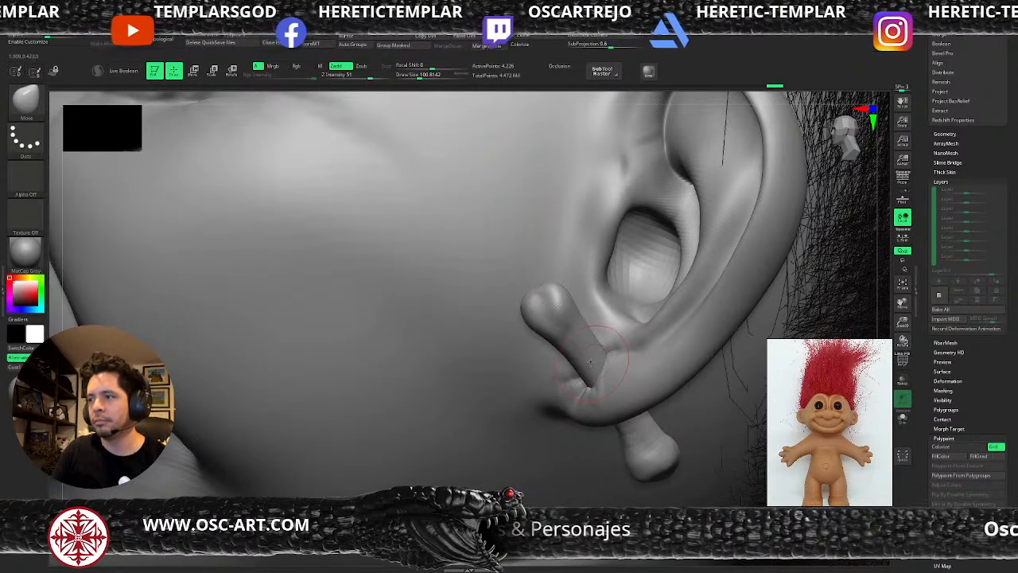
- Isolate the bone piercing in Solo view and drop it two subdivision levels
{"action": "key", "text": "b"}
{"action": "key", "text": "d"}
{"action": "key", "text": "s"}
{"action": "left_click", "coordinate": [902, 417]}
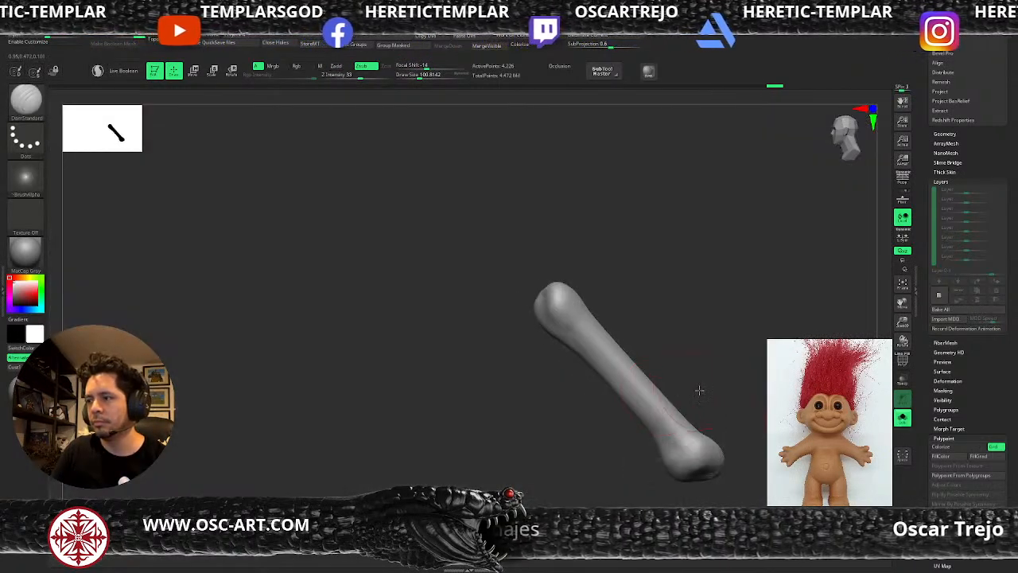
{"action": "left_click_drag", "start_coordinate": [700, 389], "coordinate": [693, 396]}
{"action": "key", "text": "shift+d"}
{"action": "key", "text": "shift+d"}
- Widen the bone's upper and lower ends into broader knobs with the Move brush
{"action": "key", "text": "b"}
{"action": "key", "text": "m"}
{"action": "key", "text": "v"}
{"action": "key", "text": "s"}
{"action": "mouse_move", "coordinate": [753, 430]}
{"action": "left_mouse_down"}
{"action": "mouse_move", "coordinate": [726, 454]}
{"action": "mouse_move", "coordinate": [629, 472]}
{"action": "mouse_move", "coordinate": [672, 447]}
{"action": "left_mouse_up"}
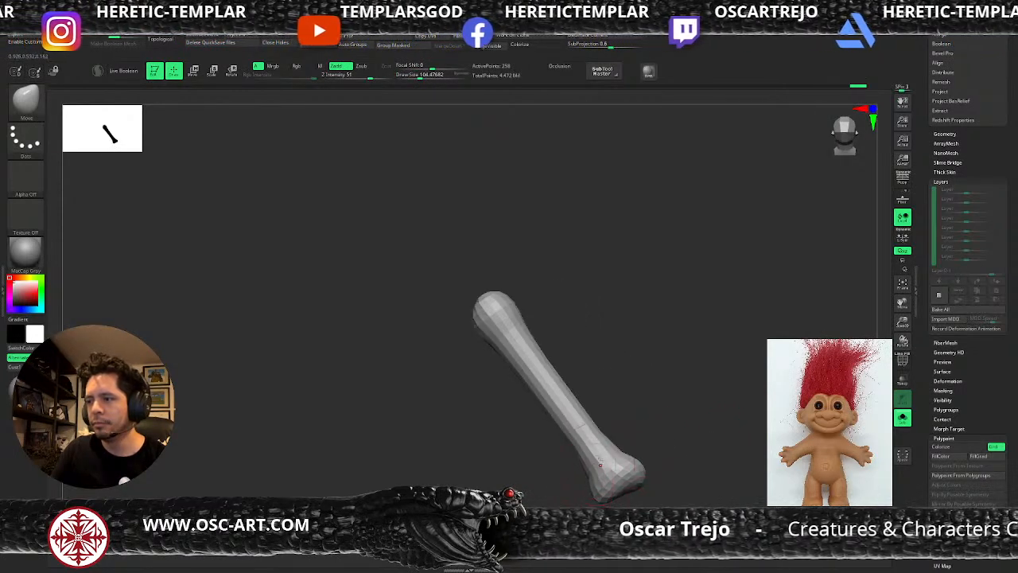
{"action": "mouse_move", "coordinate": [569, 281]}
{"action": "left_mouse_down"}
{"action": "mouse_move", "coordinate": [509, 291]}
{"action": "mouse_move", "coordinate": [518, 288]}
{"action": "left_mouse_up"}
{"action": "mouse_move", "coordinate": [469, 319]}
{"action": "left_mouse_down"}
{"action": "mouse_move", "coordinate": [391, 349]}
{"action": "mouse_move", "coordinate": [482, 307]}
{"action": "mouse_move", "coordinate": [458, 308]}
{"action": "left_mouse_up"}
- Raise the bone's subdivision level and carve a groove into its upper end with the DamStandard brush
{"action": "key", "text": "ctrl+d"}
{"action": "key", "text": "ctrl+d"}
{"action": "mouse_move", "coordinate": [523, 314]}
{"action": "left_mouse_down", "text": "alt"}
{"action": "mouse_move", "coordinate": [574, 334]}
{"action": "mouse_move", "coordinate": [569, 323]}
{"action": "left_mouse_up", "text": "alt"}
{"action": "key", "text": "ctrl+d"}
{"action": "left_click_drag", "start_coordinate": [563, 318], "coordinate": [596, 326], "text": "alt"}
{"action": "key", "text": "b"}
{"action": "key", "text": "d"}
{"action": "key", "text": "s"}
{"action": "mouse_move", "coordinate": [484, 308]}
{"action": "left_mouse_down"}
{"action": "mouse_move", "coordinate": [481, 320]}
{"action": "mouse_move", "coordinate": [469, 311]}
{"action": "mouse_move", "coordinate": [461, 327]}
{"action": "left_mouse_up"}
- Build up the bone's upper end and shaft with a smaller ClayBuildup brush, smoothing in between
{"action": "key", "text": "b"}
{"action": "key", "text": "c"}
{"action": "key", "text": "b"}
{"action": "key", "text": "["}
{"action": "mouse_move", "coordinate": [516, 377]}
{"action": "left_mouse_down"}
{"action": "mouse_move", "coordinate": [501, 388]}
{"action": "mouse_move", "coordinate": [507, 420]}
{"action": "left_mouse_up"}
{"action": "mouse_move", "coordinate": [437, 404]}
{"action": "left_mouse_down"}
{"action": "mouse_move", "coordinate": [452, 401]}
{"action": "mouse_move", "coordinate": [456, 417]}
{"action": "left_mouse_up"}
{"action": "left_click_drag", "start_coordinate": [518, 434], "coordinate": [488, 344], "text": "alt"}
{"action": "left_click_drag", "start_coordinate": [431, 372], "coordinate": [429, 355]}
{"action": "mouse_move", "coordinate": [521, 402]}
{"action": "left_mouse_down", "text": "shift"}
{"action": "mouse_move", "coordinate": [461, 374]}
{"action": "mouse_move", "coordinate": [481, 437]}
{"action": "left_mouse_up", "text": "shift"}
{"action": "left_click_drag", "start_coordinate": [463, 376], "coordinate": [487, 445]}
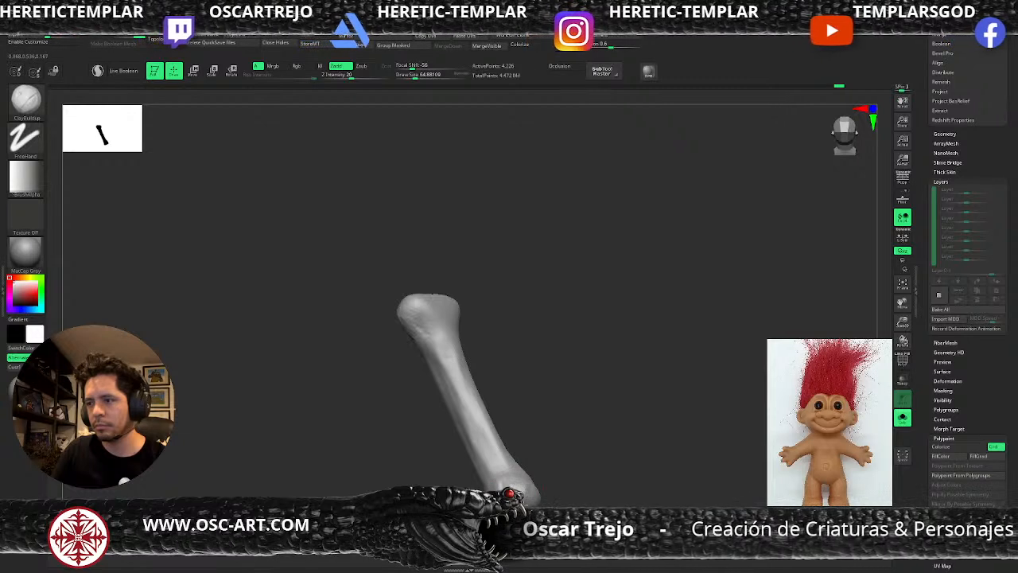
- Add long ClayBuildup strokes along another side of the bone's shaft and smooth them
{"action": "left_click_drag", "start_coordinate": [575, 459], "coordinate": [608, 460], "text": "shift"}
{"action": "left_click_drag", "start_coordinate": [552, 475], "coordinate": [547, 352]}
{"action": "left_click_drag", "start_coordinate": [555, 454], "coordinate": [549, 324]}
{"action": "left_click_drag", "start_coordinate": [541, 433], "coordinate": [542, 320]}
{"action": "left_click_drag", "start_coordinate": [538, 399], "coordinate": [531, 273]}
{"action": "left_click_drag", "start_coordinate": [545, 291], "coordinate": [551, 271]}
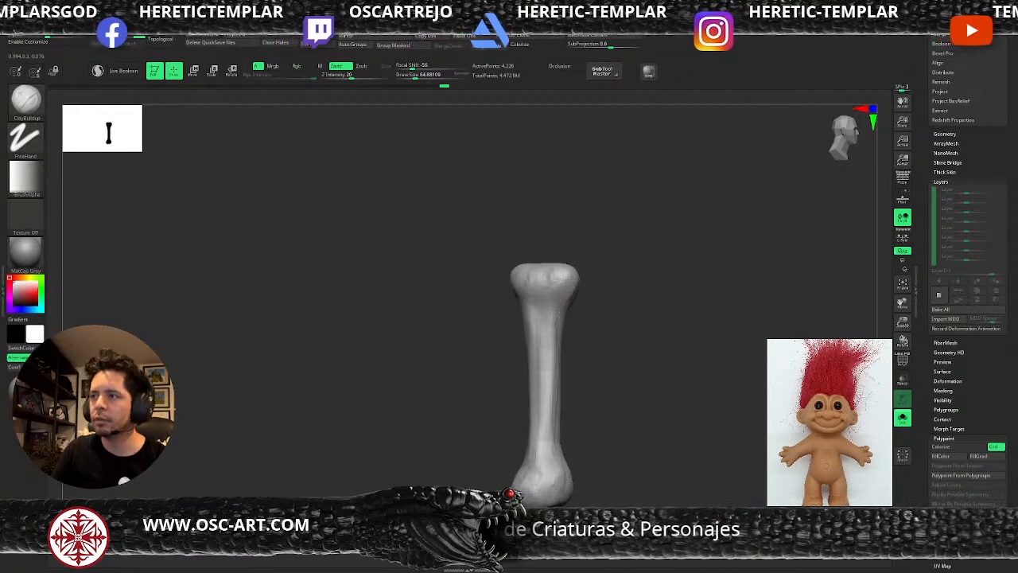
{"action": "left_click_drag", "start_coordinate": [547, 327], "coordinate": [541, 303], "text": "shift"}
{"action": "left_click_drag", "start_coordinate": [583, 349], "coordinate": [579, 316], "text": "alt"}
- Drop the bone one subdivision level and reshape its upper end with the Move brush
{"action": "key", "text": "shift+d"}
{"action": "left_click_drag", "start_coordinate": [591, 282], "coordinate": [589, 337], "text": "alt"}
{"action": "key", "text": "b"}
{"action": "key", "text": "m"}
{"action": "key", "text": "v"}
{"action": "key", "text": "s"}
{"action": "left_click_drag", "start_coordinate": [522, 321], "coordinate": [532, 303]}
{"action": "key", "text": "s"}
{"action": "left_click_drag", "start_coordinate": [621, 335], "coordinate": [550, 262], "text": "alt"}
- Raise the bone back to its higher subdivision level and leave Solo view to show the whole troll
{"action": "key", "text": "d"}
{"action": "mouse_move", "coordinate": [625, 316]}
{"action": "left_mouse_down"}
{"action": "mouse_move", "coordinate": [641, 342]}
{"action": "mouse_move", "coordinate": [671, 330]}
{"action": "left_mouse_up"}
{"action": "left_click", "coordinate": [903, 417]}
{"action": "key", "text": "f"}
{"action": "key", "text": "f"}
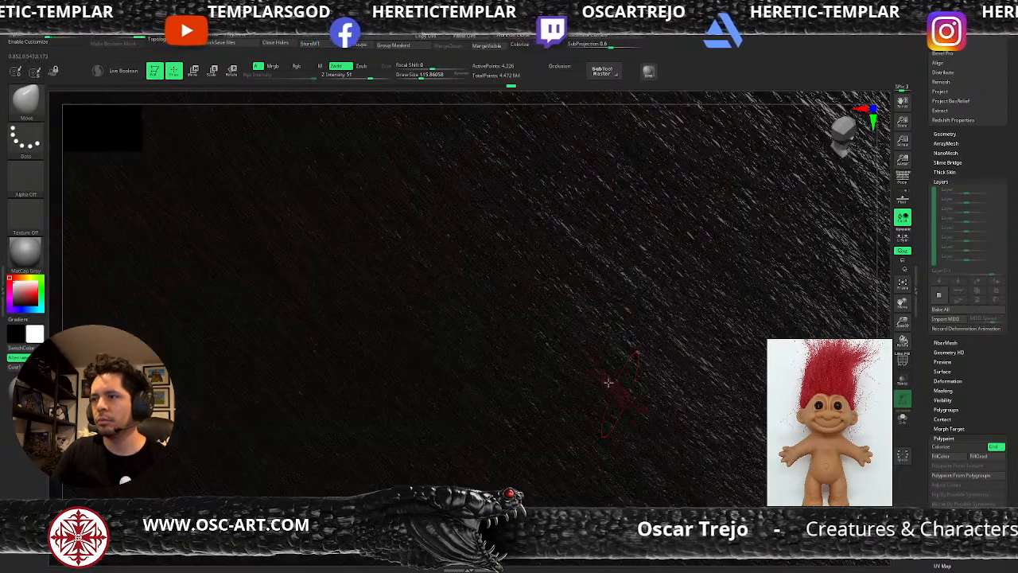
{"action": "left_click_drag", "start_coordinate": [618, 386], "coordinate": [627, 332]}
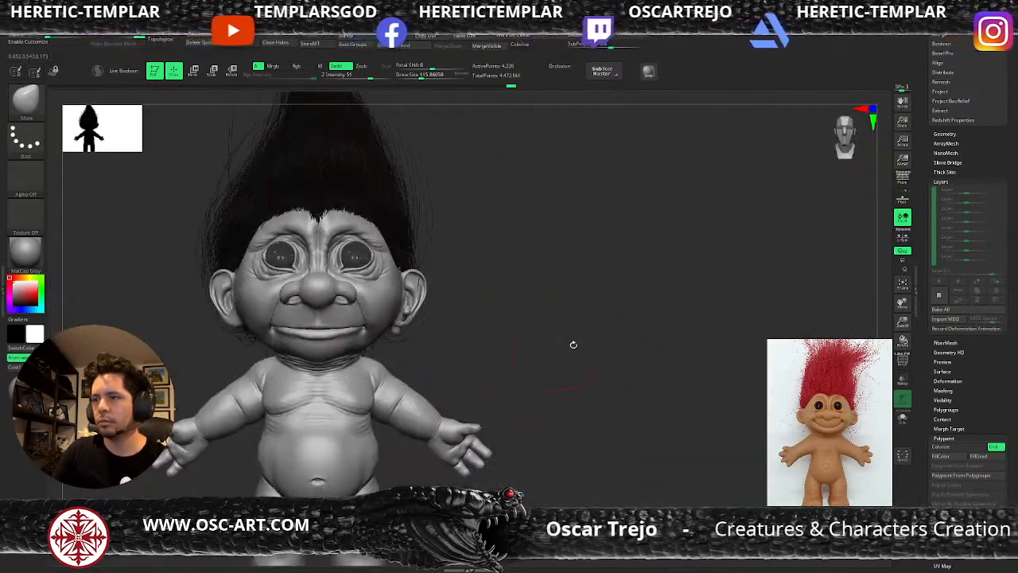
{"action": "left_click_drag", "start_coordinate": [562, 345], "coordinate": [655, 328], "text": "alt"}
- Duplicate the bone piercing subtool and move the copy in front of the troll's upper chest
{"action": "scroll", "coordinate": [952, 374], "scroll_direction": "up", "scroll_amount": 5}
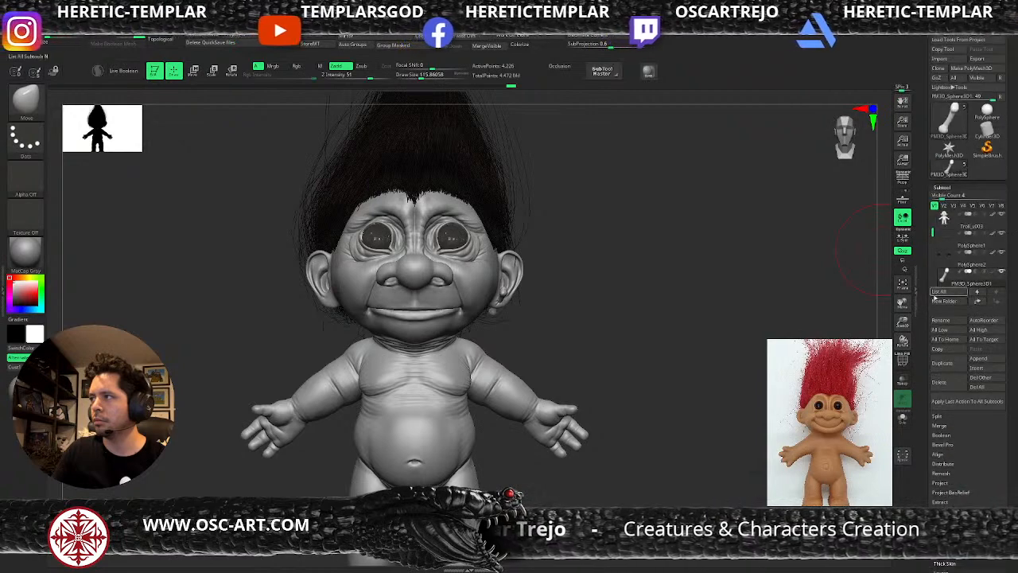
{"action": "left_click", "coordinate": [943, 363]}
{"action": "key", "text": "w"}
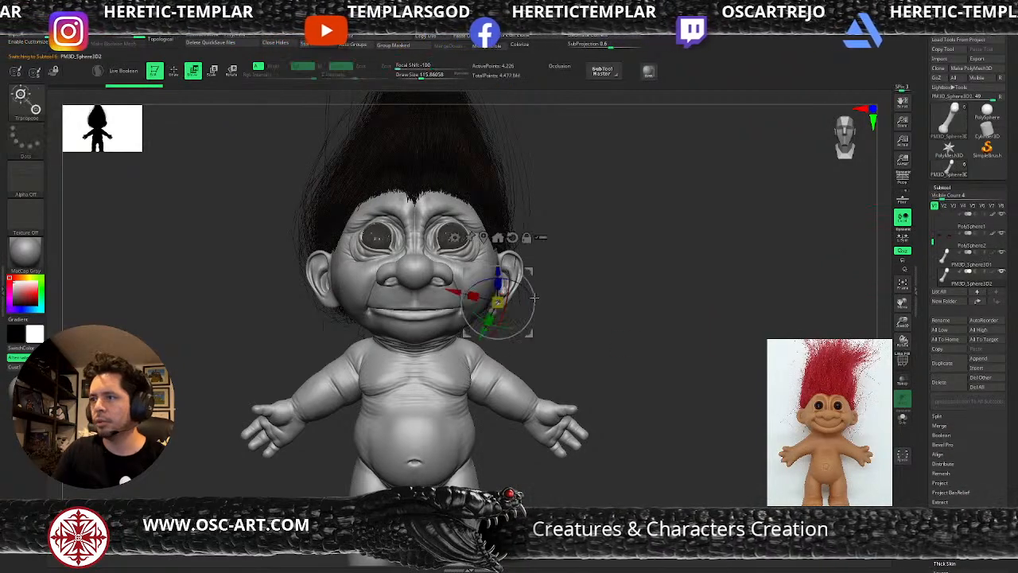
{"action": "left_click_drag", "start_coordinate": [492, 312], "coordinate": [451, 348]}
{"action": "left_click_drag", "start_coordinate": [604, 337], "coordinate": [371, 389]}
{"action": "left_click_drag", "start_coordinate": [372, 337], "coordinate": [397, 342]}
{"action": "mouse_move", "coordinate": [477, 324]}
{"action": "left_mouse_down"}
{"action": "mouse_move", "coordinate": [558, 319]}
{"action": "mouse_move", "coordinate": [504, 243]}
{"action": "mouse_move", "coordinate": [549, 312]}
{"action": "left_mouse_up"}
- Delete the duplicated bone's lower subdivision levels and copy it in place to form crossed bones on the chest
{"action": "key", "text": "q"}
{"action": "left_click_drag", "start_coordinate": [561, 253], "coordinate": [557, 311], "text": "alt"}
{"action": "key", "text": "w"}
{"action": "left_click_drag", "start_coordinate": [917, 407], "coordinate": [912, 309]}
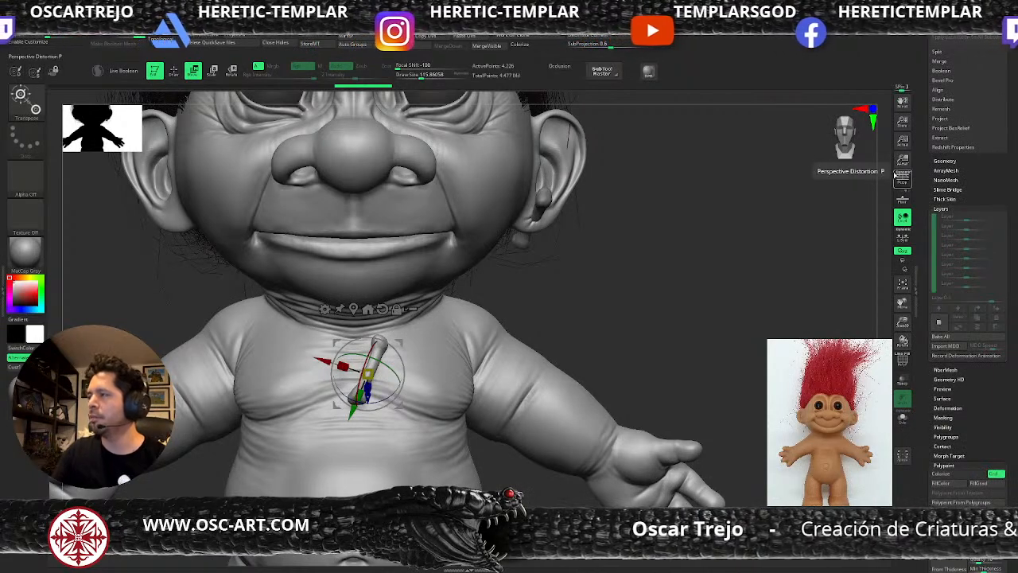
{"action": "left_click", "coordinate": [945, 161]}
{"action": "scroll", "coordinate": [930, 137], "scroll_direction": "up", "scroll_amount": 3}
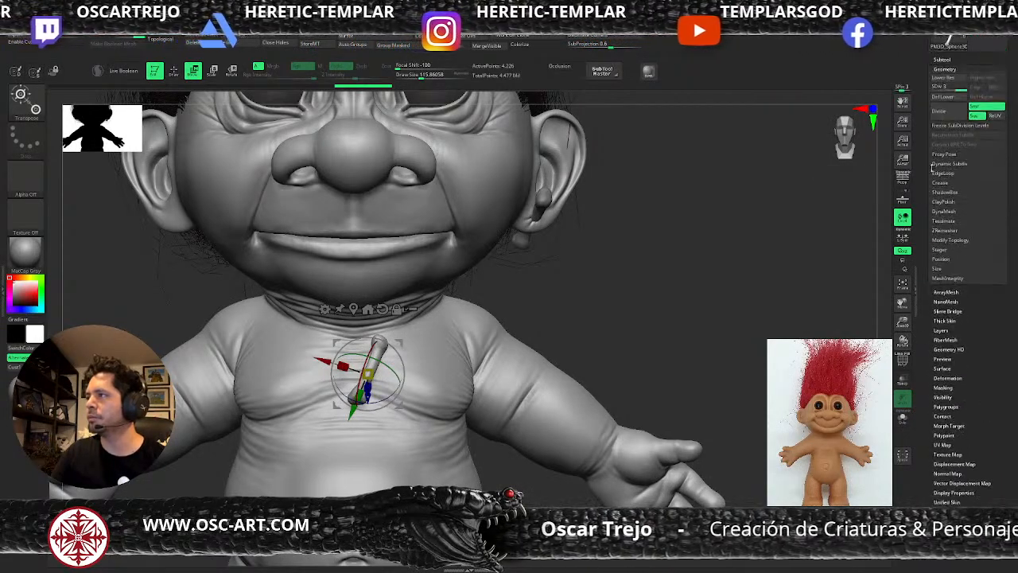
{"action": "left_click", "coordinate": [943, 112]}
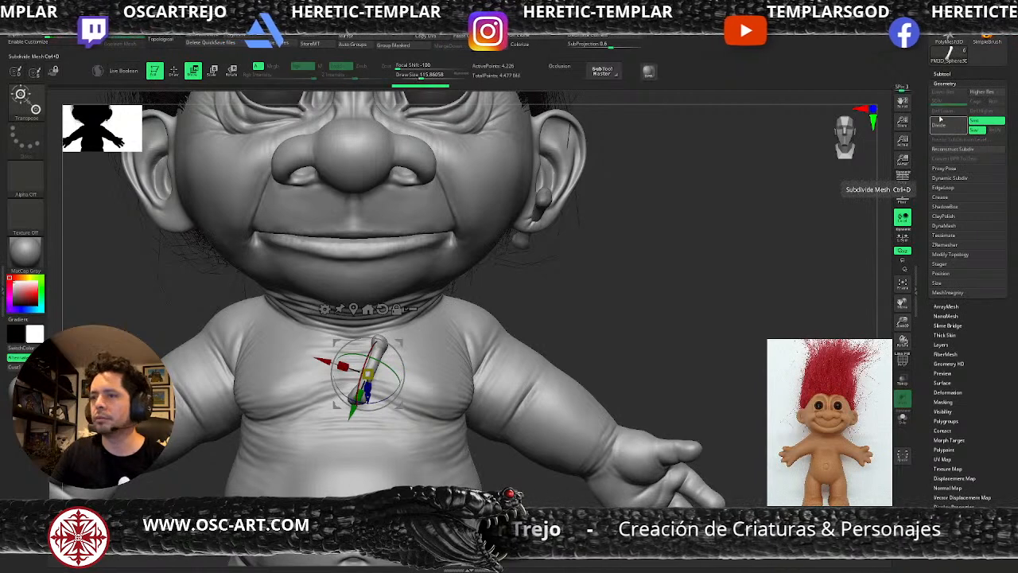
{"action": "left_click_drag", "start_coordinate": [401, 343], "coordinate": [380, 339], "text": "ctrl"}
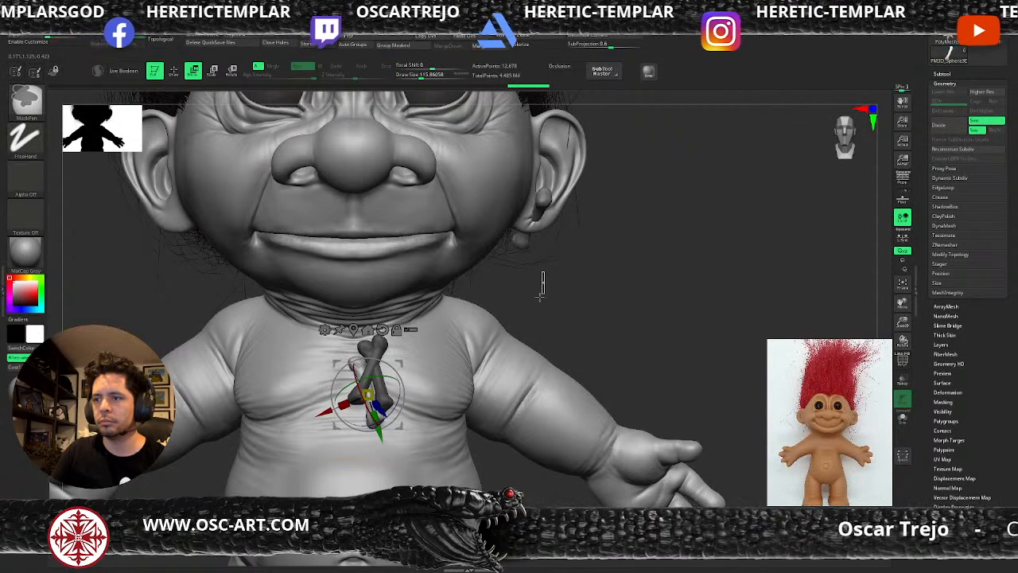
- Move the crossed bones from the chest down to the troll's crotch, then copy and rotate them into a hanging cluster
{"action": "left_click_drag", "start_coordinate": [545, 286], "coordinate": [555, 303], "text": "ctrl"}
{"action": "left_click_drag", "start_coordinate": [403, 363], "coordinate": [404, 506]}
{"action": "left_click_drag", "start_coordinate": [493, 534], "coordinate": [455, 336], "text": "alt"}
{"action": "left_click_drag", "start_coordinate": [366, 306], "coordinate": [346, 445]}
{"action": "mouse_move", "coordinate": [516, 420]}
{"action": "left_mouse_down"}
{"action": "mouse_move", "coordinate": [318, 440]}
{"action": "mouse_move", "coordinate": [358, 454]}
{"action": "left_mouse_up"}
{"action": "left_click_drag", "start_coordinate": [246, 477], "coordinate": [454, 465]}
{"action": "left_click_drag", "start_coordinate": [504, 427], "coordinate": [531, 431], "text": "alt"}
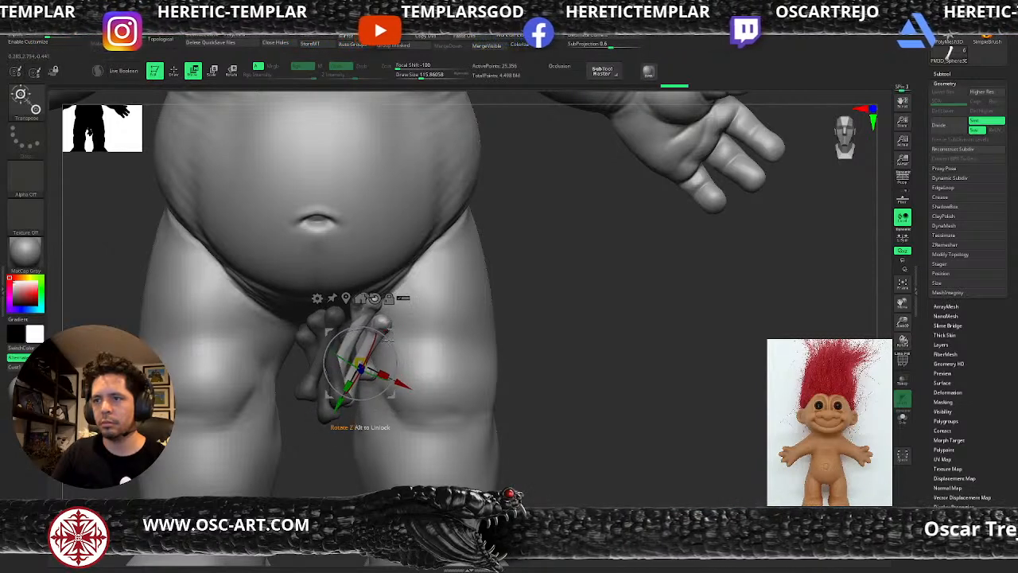
- Auto-group the bones by topology continuity, mask all but one bone and reposition it within the cluster
{"action": "key", "text": "q"}
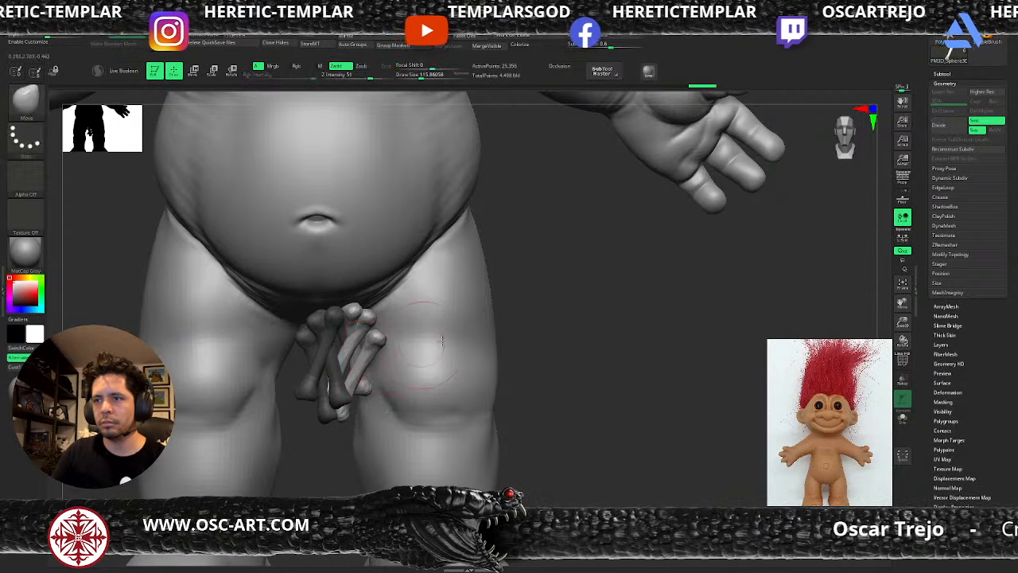
{"action": "left_click", "coordinate": [352, 44]}
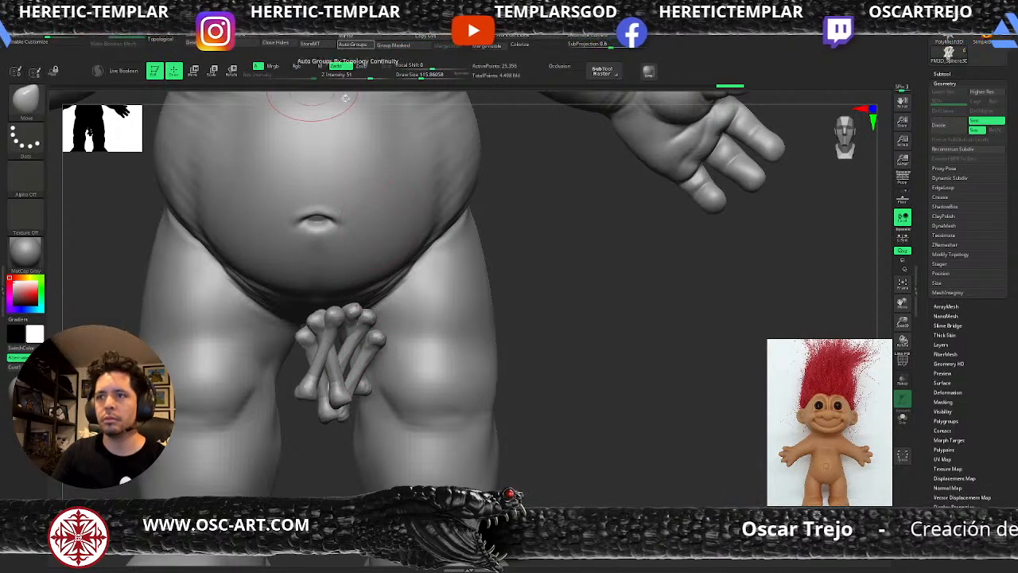
{"action": "left_click_drag", "start_coordinate": [589, 252], "coordinate": [256, 498], "text": "ctrl"}
{"action": "left_click", "coordinate": [598, 370], "text": "ctrl+shift"}
{"action": "left_click", "coordinate": [604, 366], "text": "ctrl"}
{"action": "key", "text": "w"}
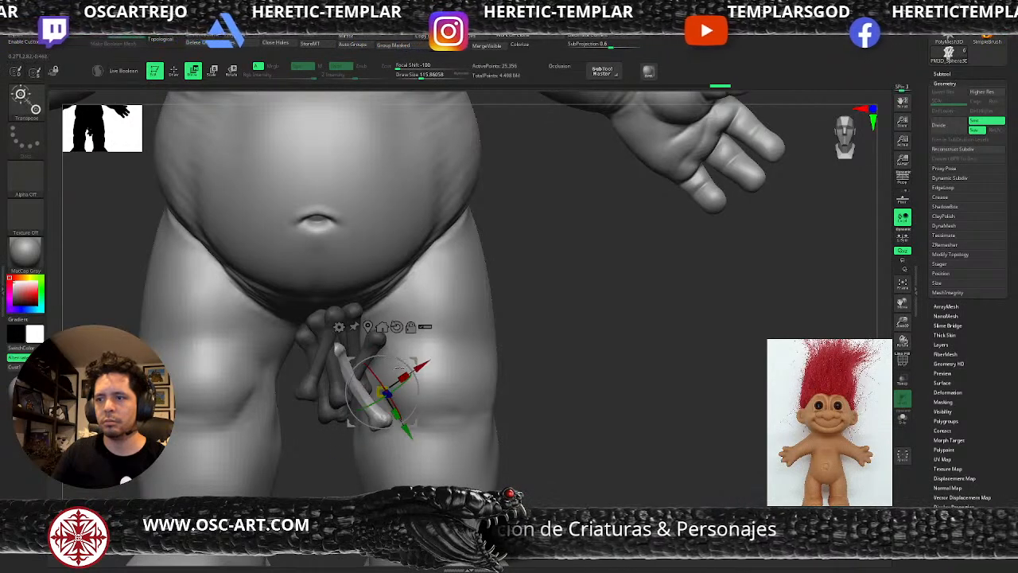
{"action": "left_click_drag", "start_coordinate": [402, 371], "coordinate": [404, 372]}
{"action": "left_click_drag", "start_coordinate": [501, 286], "coordinate": [593, 377], "text": "ctrl"}
{"action": "right_click_drag", "start_coordinate": [563, 363], "coordinate": [393, 365], "text": "ctrl"}
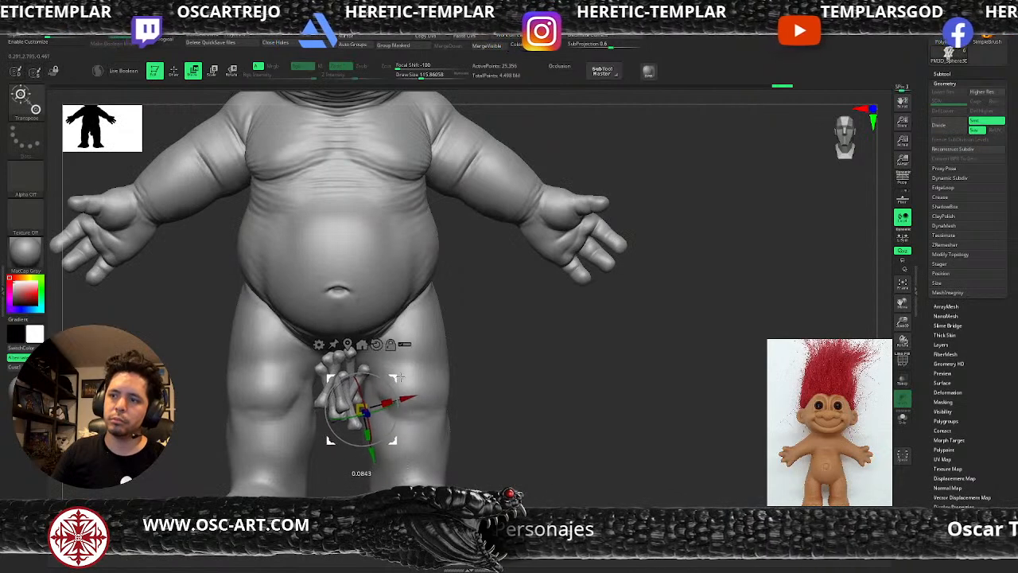
- Return to drawing mode with the Move brush and frame the whole troll to check the bone cluster
{"action": "key", "text": "q"}
{"action": "right_click_drag", "start_coordinate": [520, 361], "coordinate": [487, 364]}
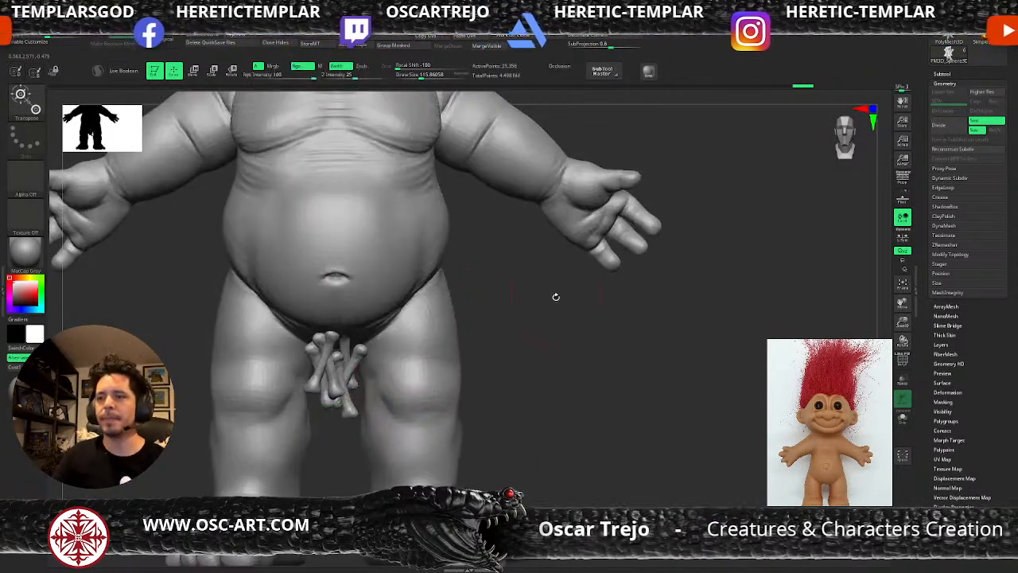
{"action": "key", "text": "b"}
{"action": "key", "text": "m"}
{"action": "key", "text": "v"}
{"action": "key", "text": "f"}
{"action": "right_click_drag", "start_coordinate": [489, 284], "coordinate": [492, 288], "text": "ctrl"}
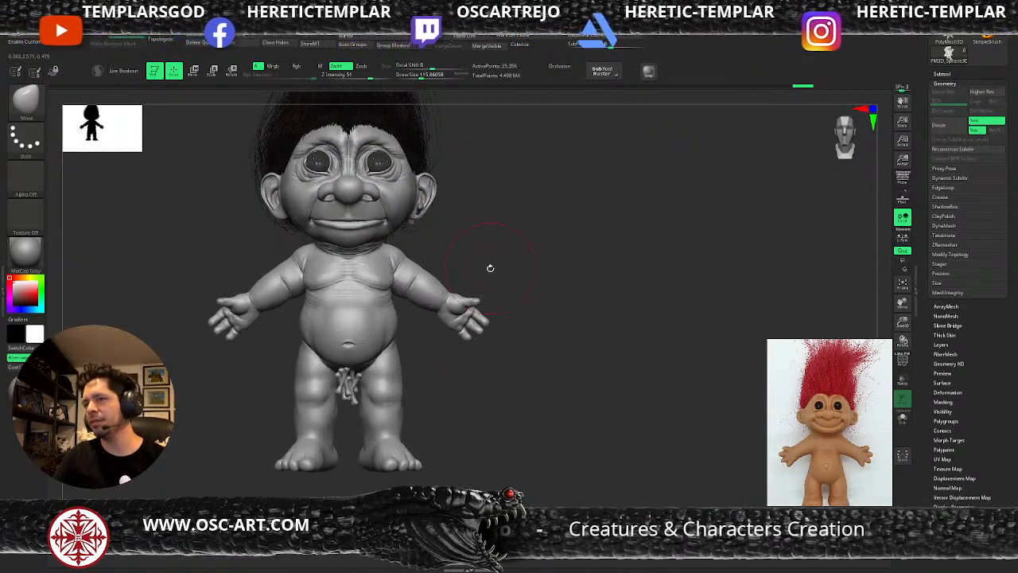
- Isolate one bone by masking the others and copy it to the cluster's outer edge beside the troll's left thigh
{"action": "mouse_move", "coordinate": [509, 334]}
{"action": "right_mouse_down", "text": "ctrl"}
{"action": "mouse_move", "coordinate": [591, 438]}
{"action": "mouse_move", "coordinate": [600, 471]}
{"action": "right_mouse_up", "text": "ctrl"}
{"action": "key", "text": "w"}
{"action": "key", "text": "q"}
{"action": "left_click", "coordinate": [364, 335], "text": "ctrl+shift"}
{"action": "left_click_drag", "start_coordinate": [556, 280], "coordinate": [198, 504], "text": "ctrl"}
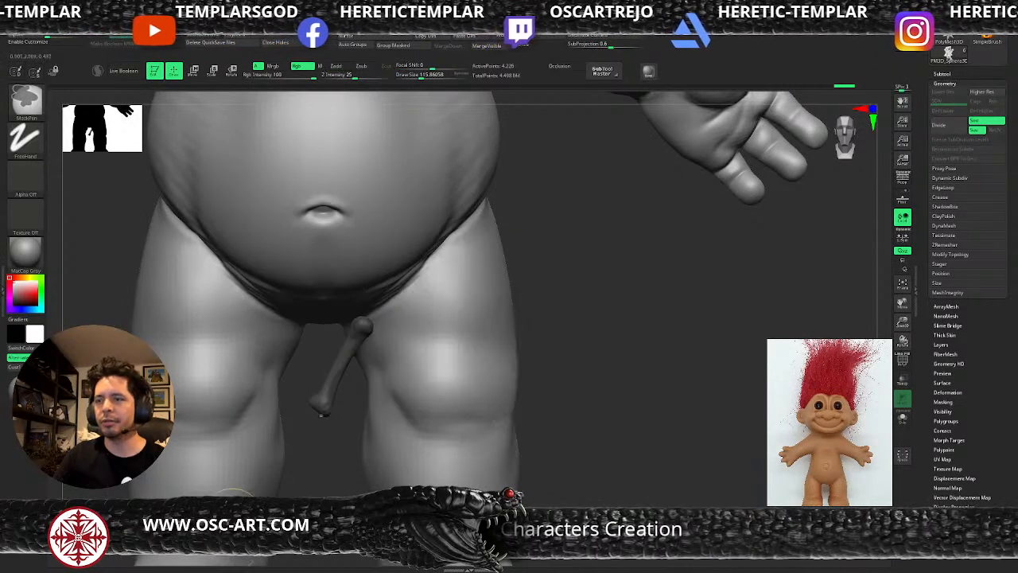
{"action": "left_click", "coordinate": [590, 401], "text": "ctrl+shift"}
{"action": "left_click", "coordinate": [597, 393], "text": "ctrl"}
{"action": "key", "text": "w"}
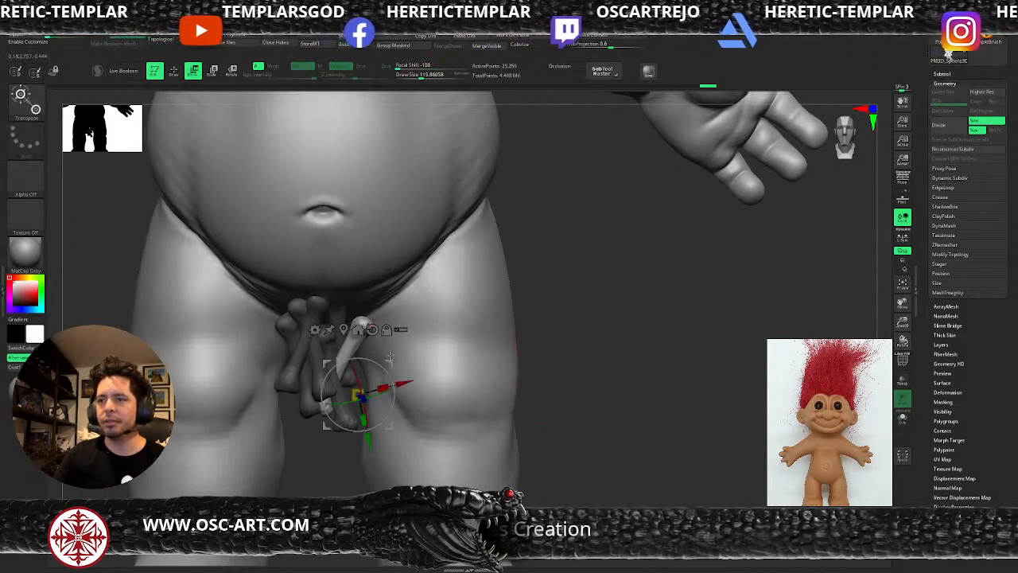
{"action": "left_click_drag", "start_coordinate": [393, 362], "coordinate": [455, 342], "text": "ctrl"}
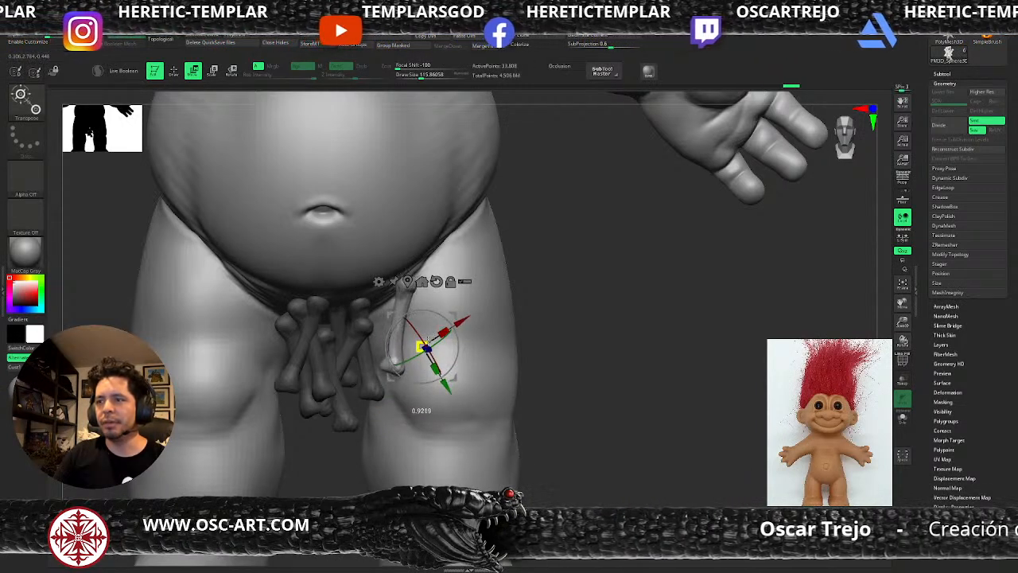
{"action": "key", "text": "q"}
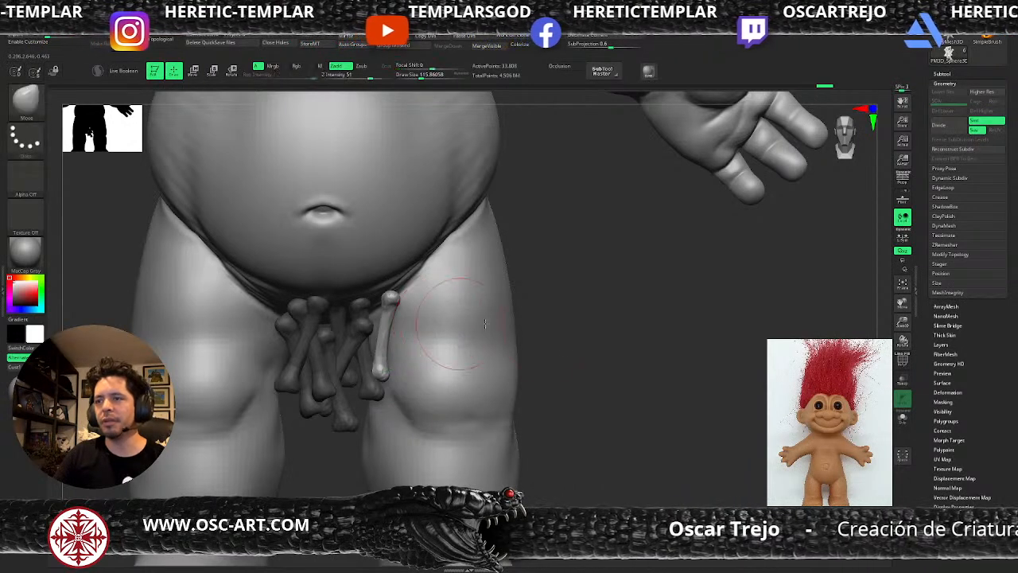
- Copy the unmasked bone to the opposite side of the cluster beside the troll's right thigh and clear the mask
{"action": "key", "text": "f"}
{"action": "right_click_drag", "start_coordinate": [541, 317], "coordinate": [527, 357], "text": "ctrl"}
{"action": "key", "text": "w"}
{"action": "left_click_drag", "start_coordinate": [442, 325], "coordinate": [346, 302], "text": "ctrl"}
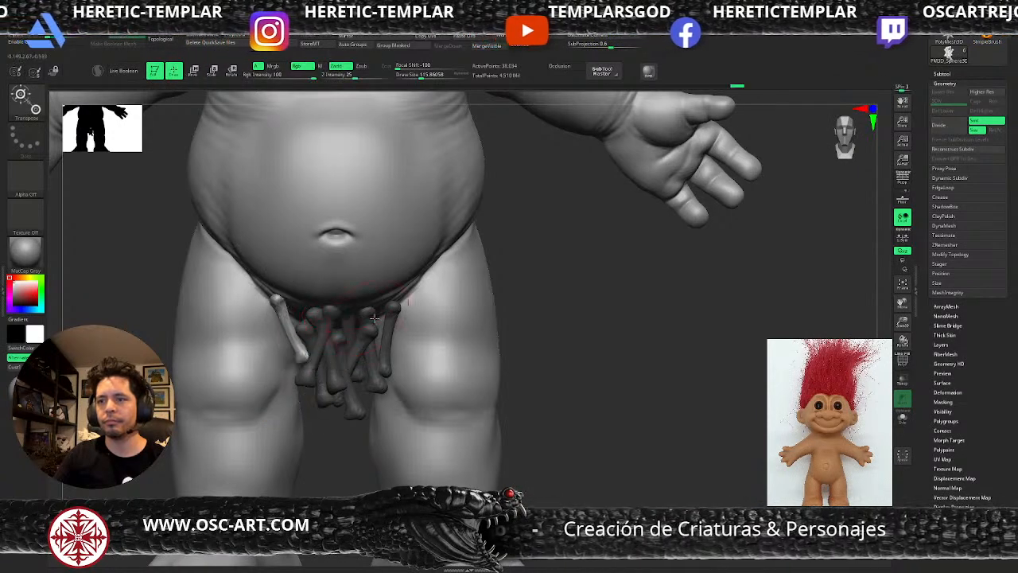
{"action": "left_click_drag", "start_coordinate": [545, 302], "coordinate": [550, 312], "text": "ctrl"}
{"action": "mouse_move", "coordinate": [550, 311]}
{"action": "right_mouse_down"}
{"action": "mouse_move", "coordinate": [493, 313]}
{"action": "mouse_move", "coordinate": [557, 316]}
{"action": "right_mouse_up"}
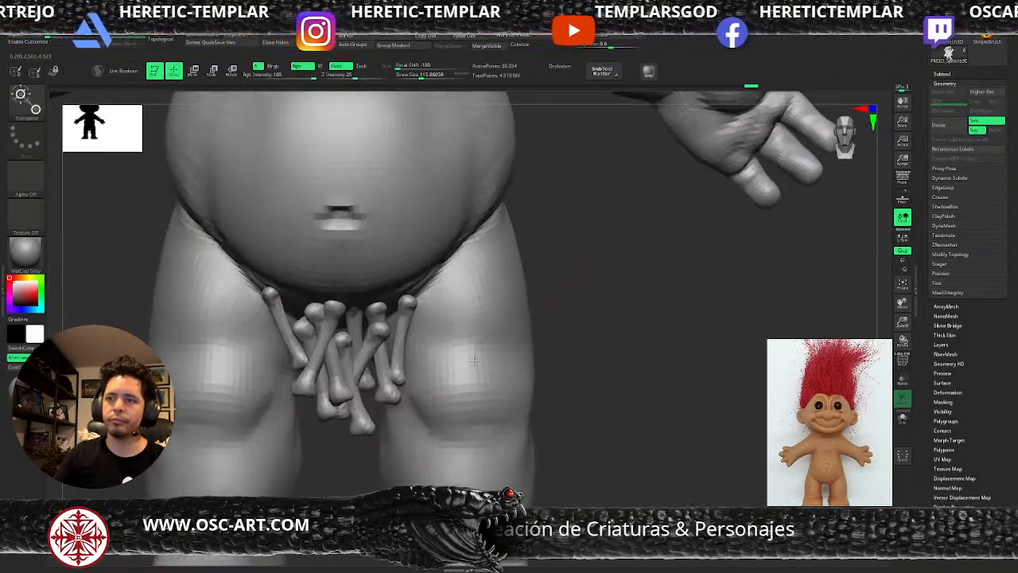
- Copy another bone into the middle of the cluster, pull it forward in front of the others and clear the mask
{"action": "key", "text": "w"}
{"action": "left_click", "coordinate": [353, 312], "text": "ctrl"}
{"action": "left_click_drag", "start_coordinate": [347, 301], "coordinate": [411, 319], "text": "ctrl"}
{"action": "right_click_drag", "start_coordinate": [597, 327], "coordinate": [528, 330]}
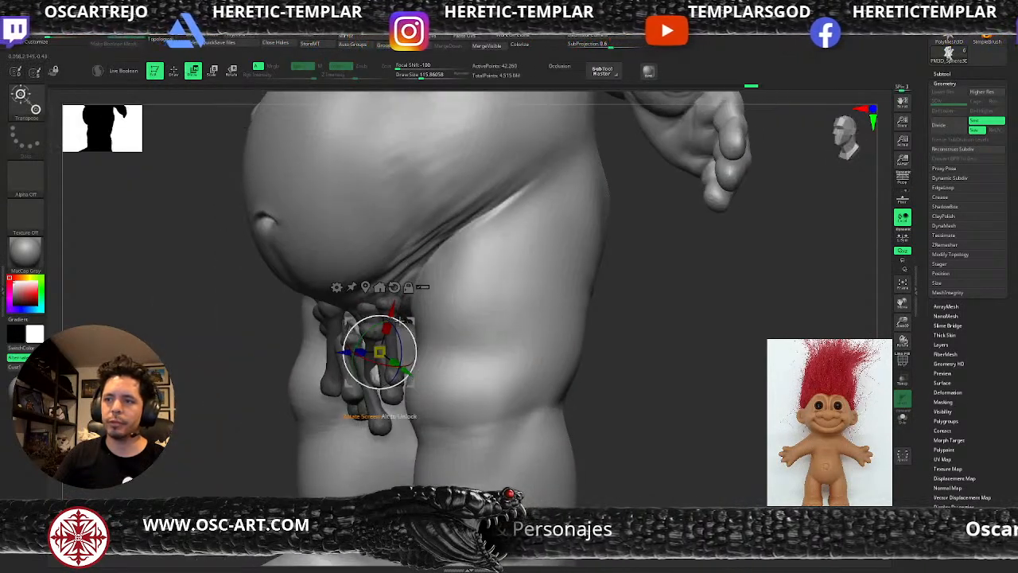
{"action": "left_click_drag", "start_coordinate": [347, 352], "coordinate": [331, 353]}
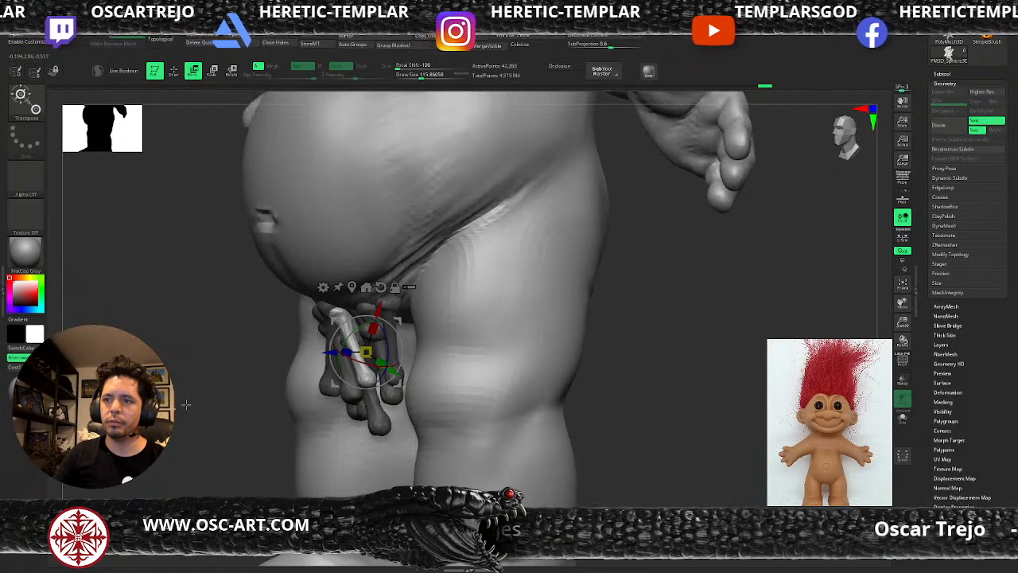
{"action": "right_click_drag", "start_coordinate": [541, 340], "coordinate": [590, 340], "text": "shift"}
{"action": "left_click_drag", "start_coordinate": [592, 341], "coordinate": [596, 364], "text": "ctrl"}
{"action": "key", "text": "q"}
{"action": "right_click_drag", "start_coordinate": [588, 375], "coordinate": [512, 304], "text": "ctrl"}
{"action": "right_click_drag", "start_coordinate": [512, 304], "coordinate": [534, 396], "text": "alt"}
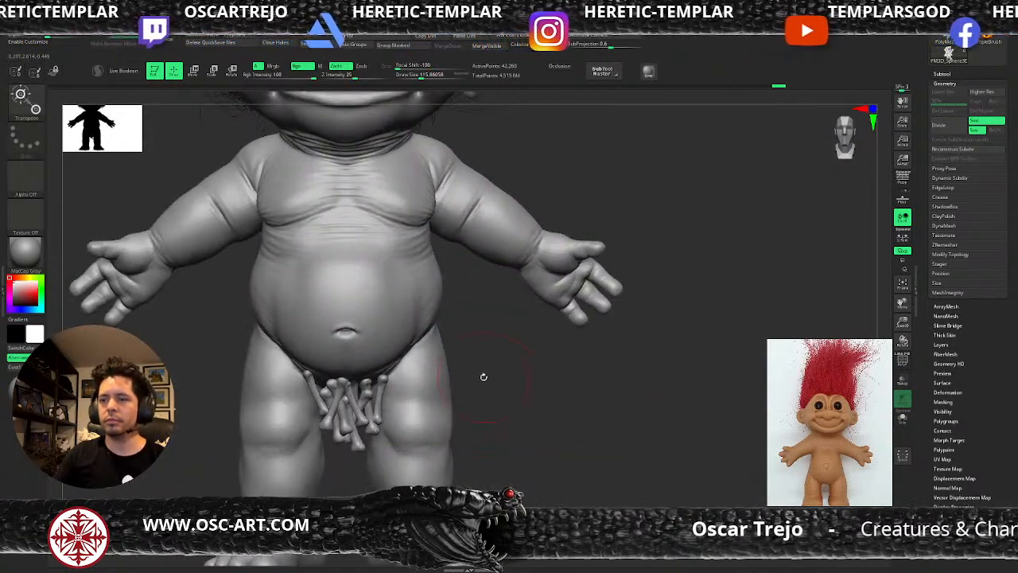
- Select the Troll_v003 body subtool and duplicate it
{"action": "left_click_drag", "start_coordinate": [933, 184], "coordinate": [936, 302]}
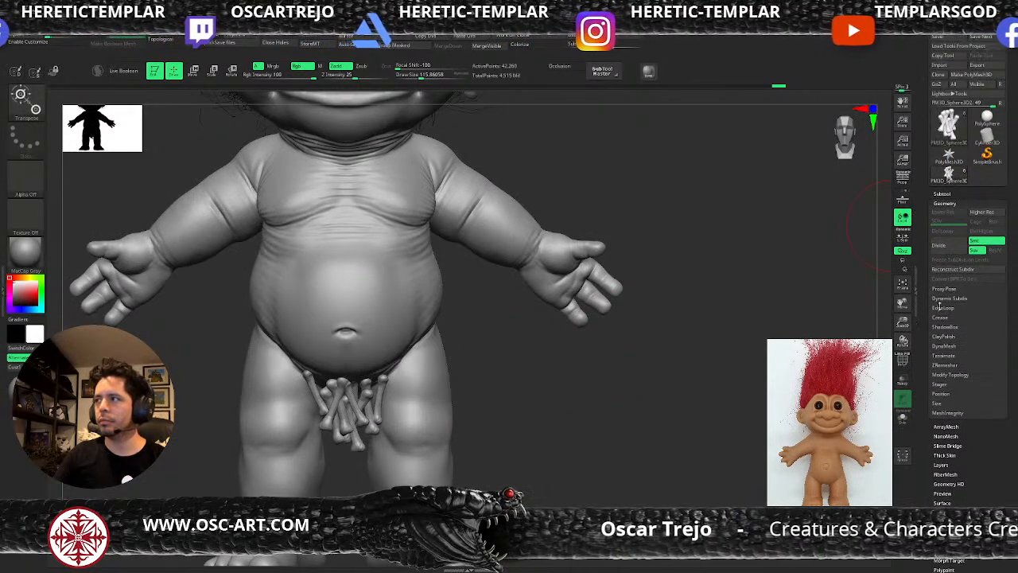
{"action": "left_click", "coordinate": [942, 194]}
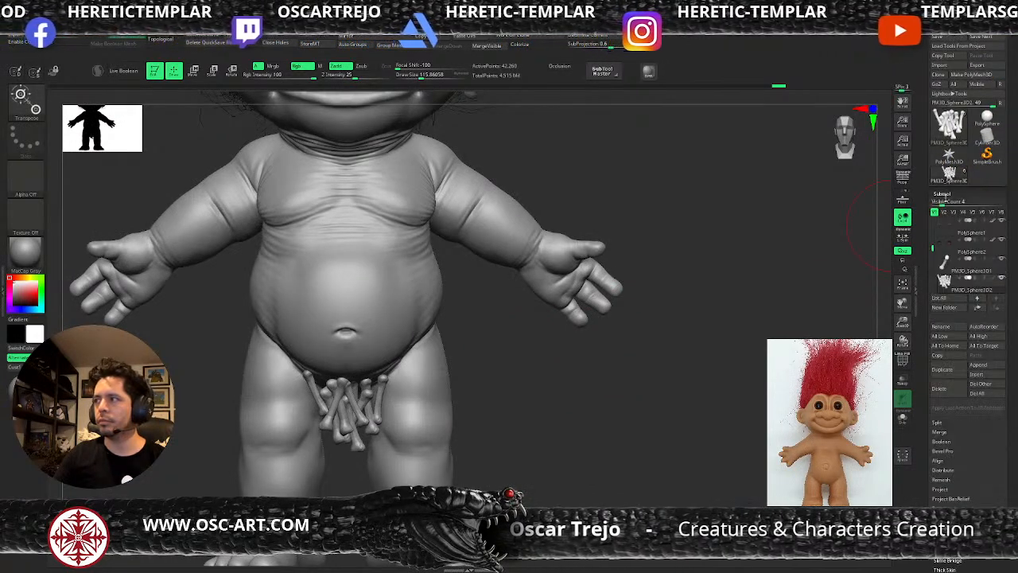
{"action": "left_click_drag", "start_coordinate": [937, 245], "coordinate": [933, 213]}
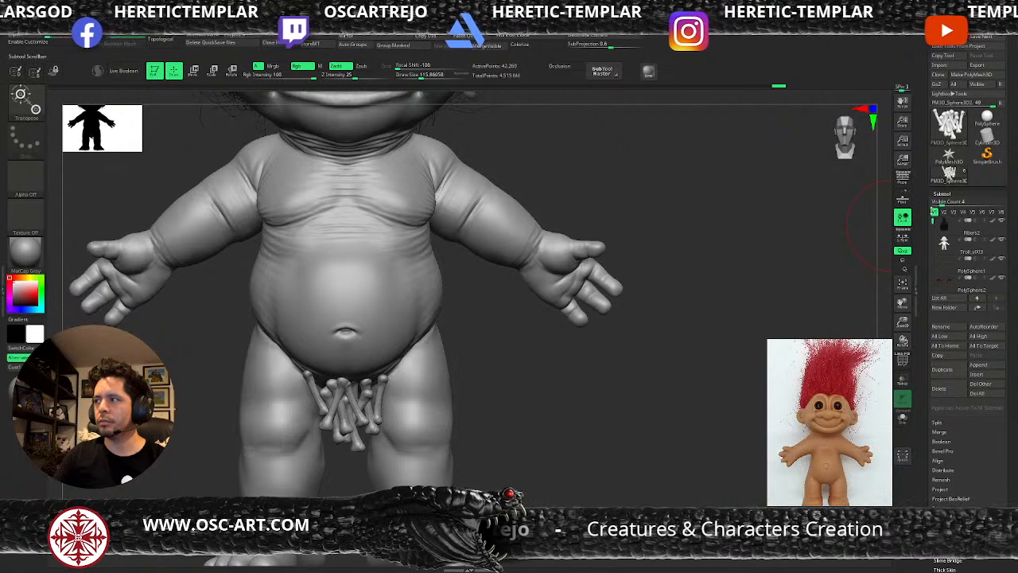
{"action": "left_click", "coordinate": [946, 244]}
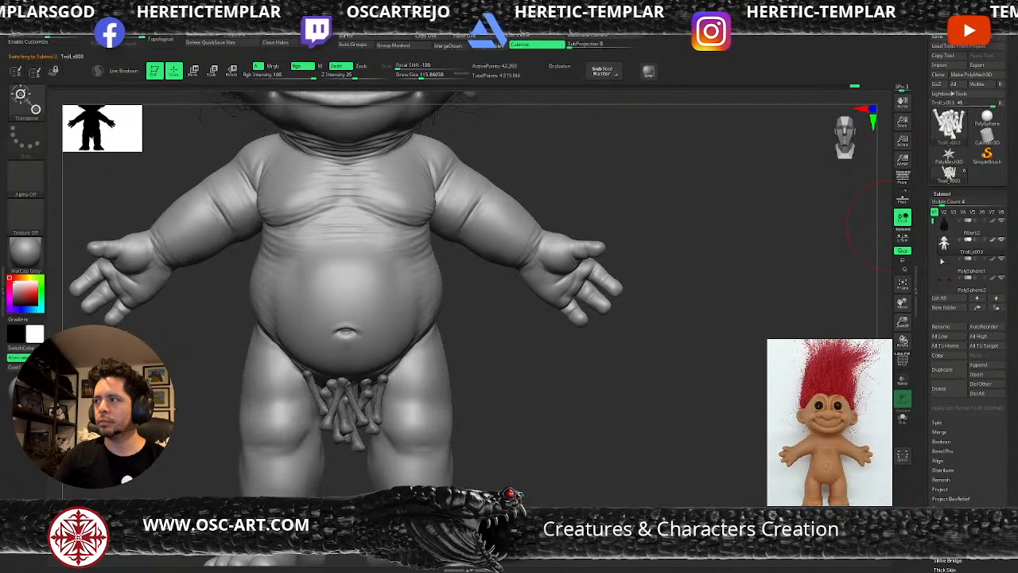
{"action": "left_click", "coordinate": [933, 369]}
{"action": "mouse_move", "coordinate": [928, 362]}
{"action": "left_mouse_down"}
{"action": "mouse_move", "coordinate": [920, 191]}
{"action": "mouse_move", "coordinate": [922, 238]}
{"action": "left_mouse_up"}
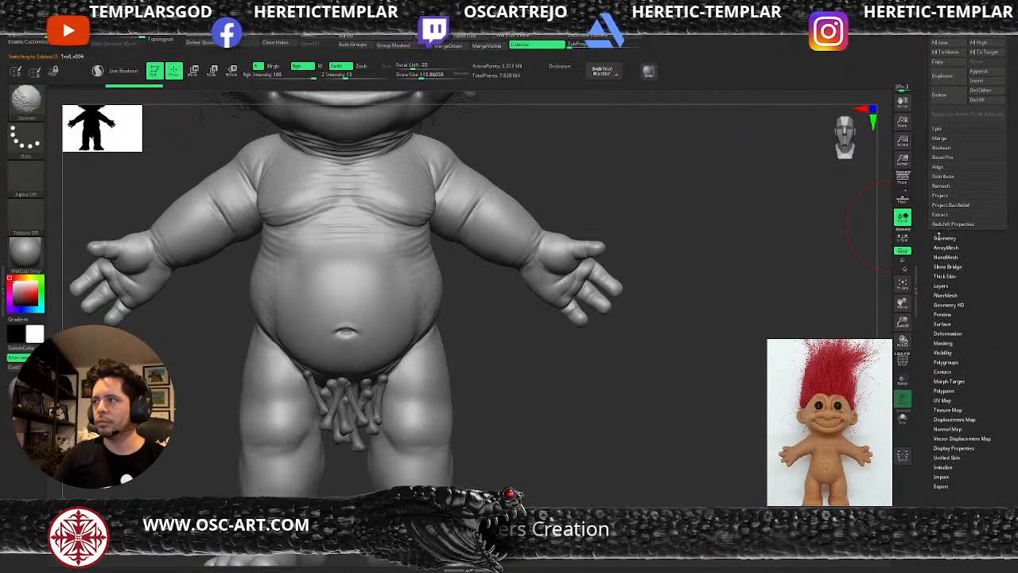
- Bake all sculpting layers of the duplicated body Troll_v004
{"action": "left_click", "coordinate": [945, 285]}
{"action": "key", "text": "w"}
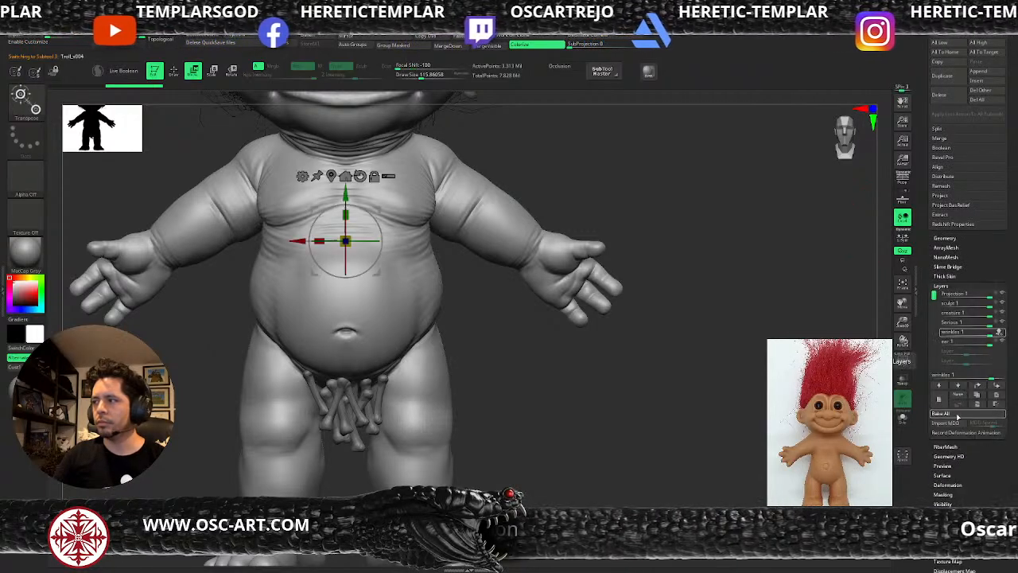
{"action": "left_click", "coordinate": [954, 414]}
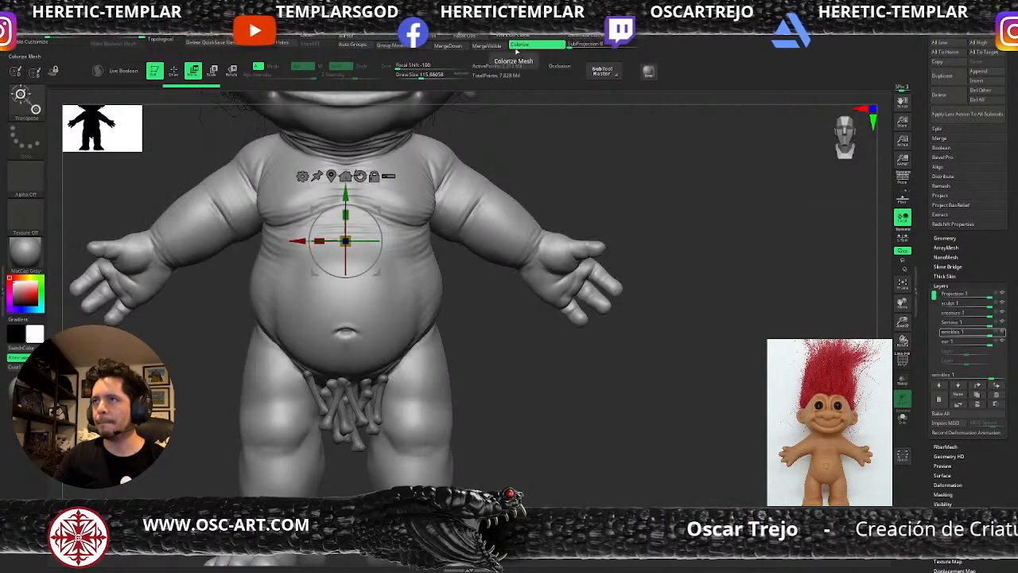
{"action": "left_click", "coordinate": [943, 413]}
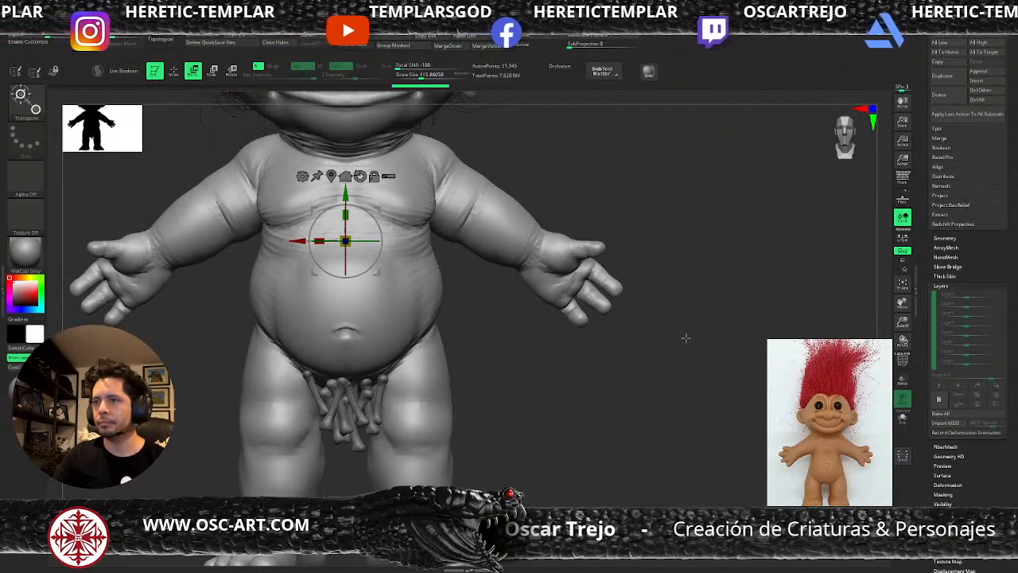
- Solo the duplicated body at its lowest subdivision level and delete its higher levels
{"action": "left_click", "coordinate": [902, 416]}
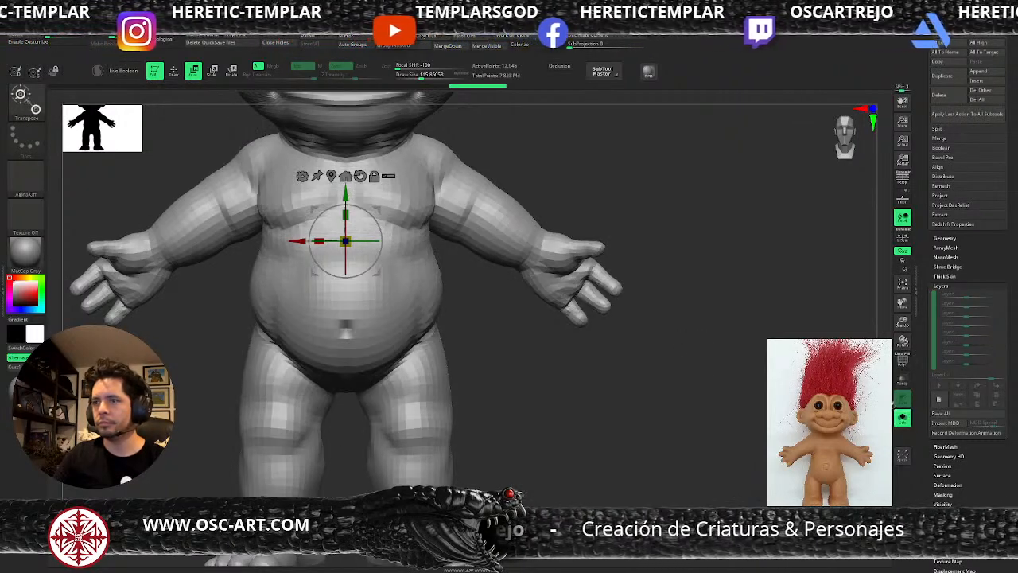
{"action": "left_click_drag", "start_coordinate": [921, 206], "coordinate": [932, 324]}
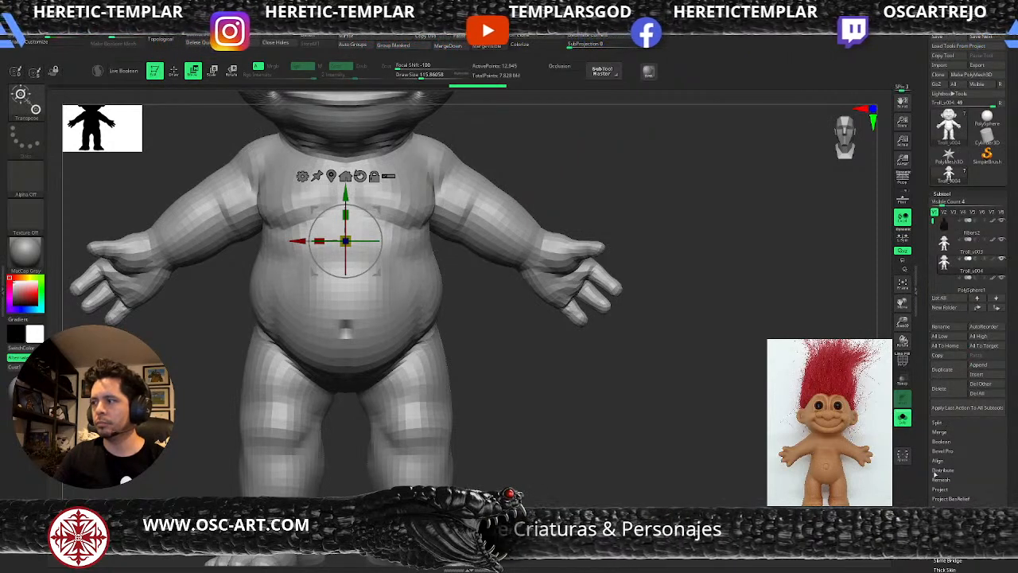
{"action": "left_click_drag", "start_coordinate": [926, 385], "coordinate": [925, 207]}
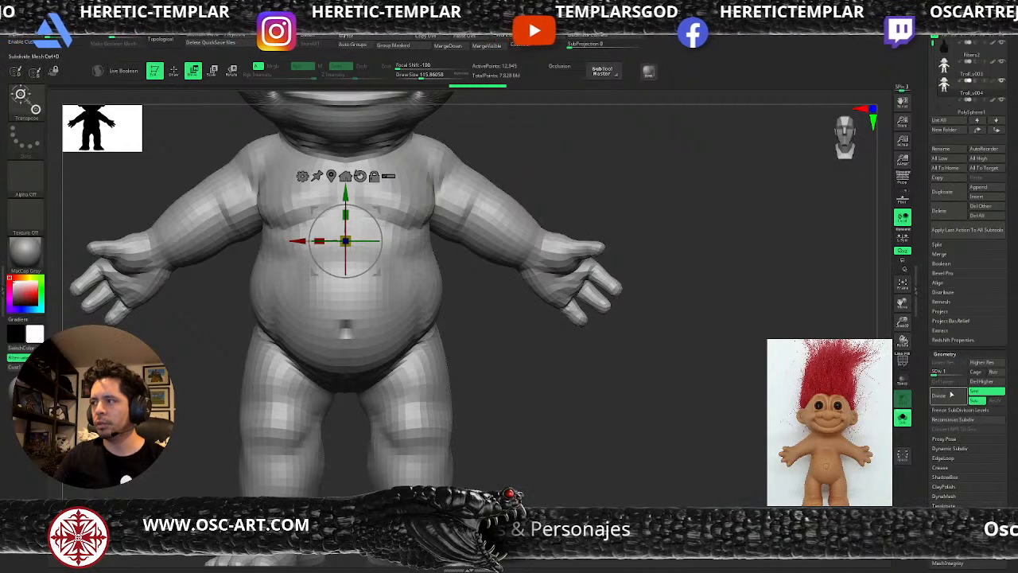
{"action": "left_click", "coordinate": [978, 381]}
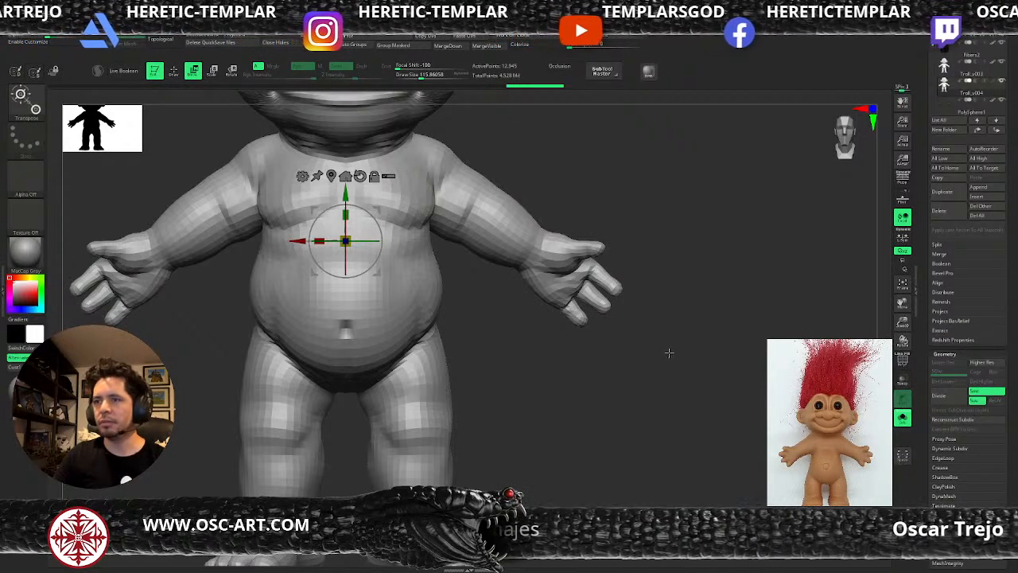
- Load the Insert Rope brush from the LightBox brush library
{"action": "key", "text": "q"}
{"action": "key", "text": "b"}
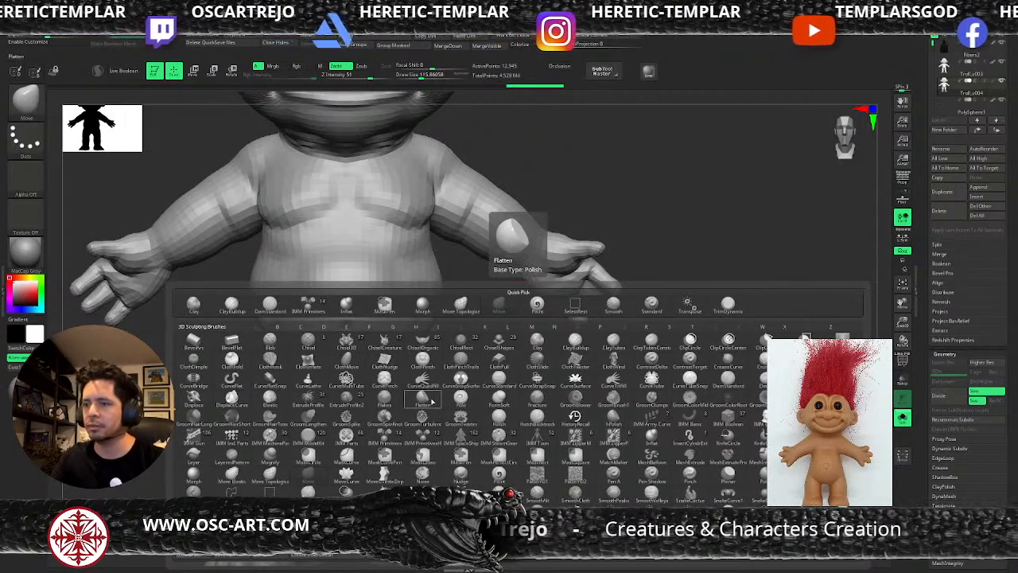
{"action": "key", "text": "comma"}
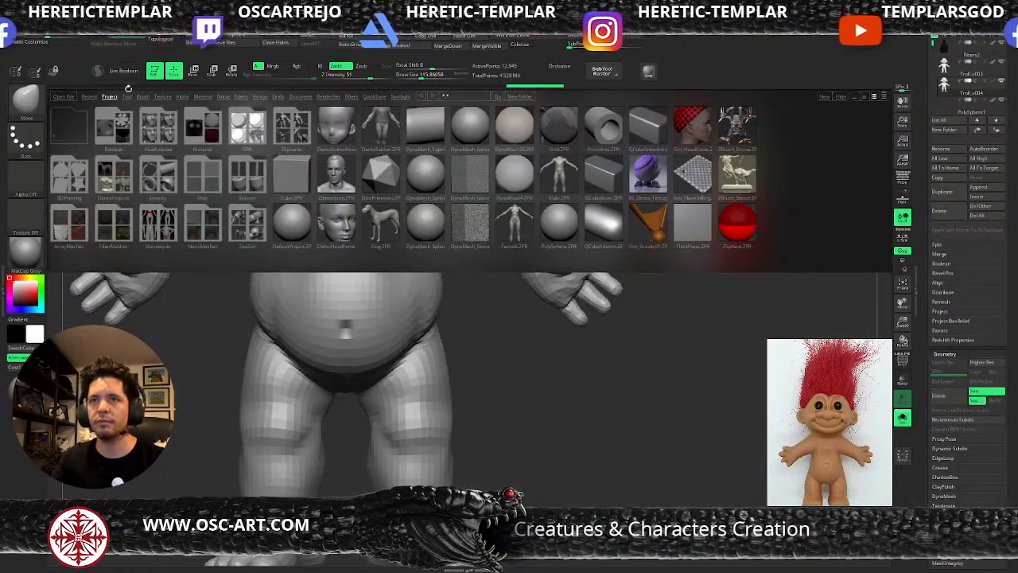
{"action": "left_click", "coordinate": [143, 96]}
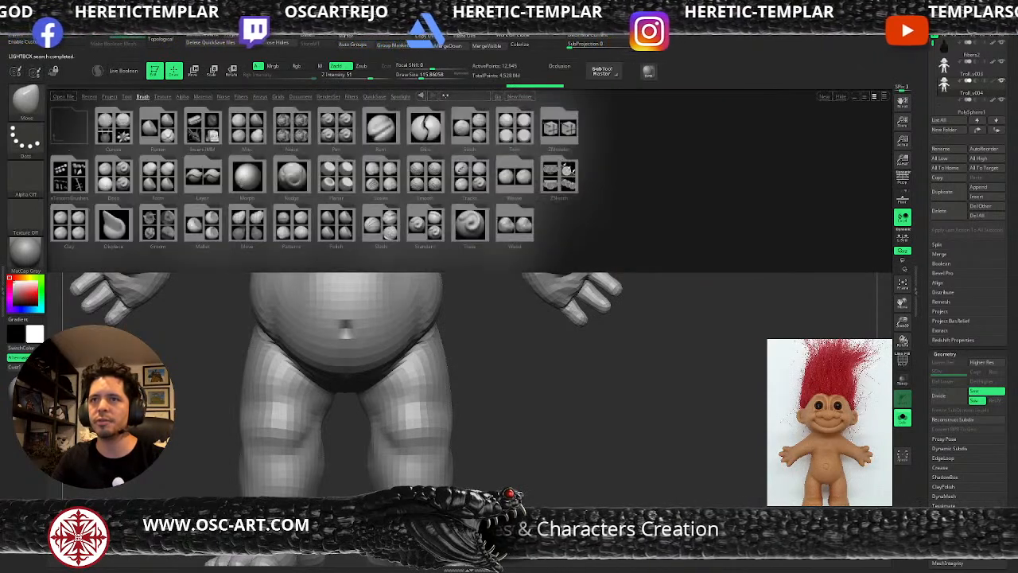
{"action": "left_click", "coordinate": [70, 179]}
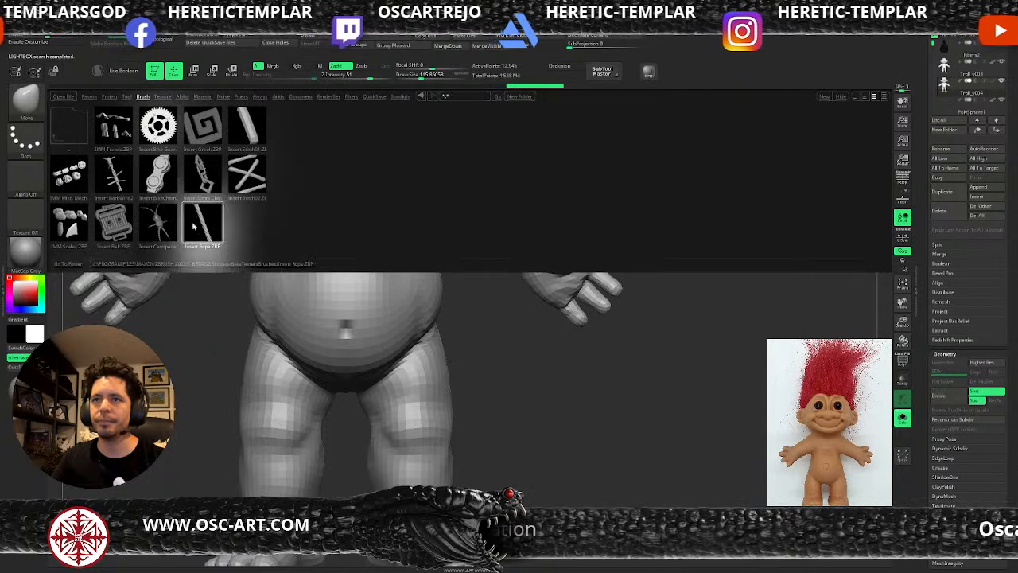
{"action": "double_click", "coordinate": [194, 225]}
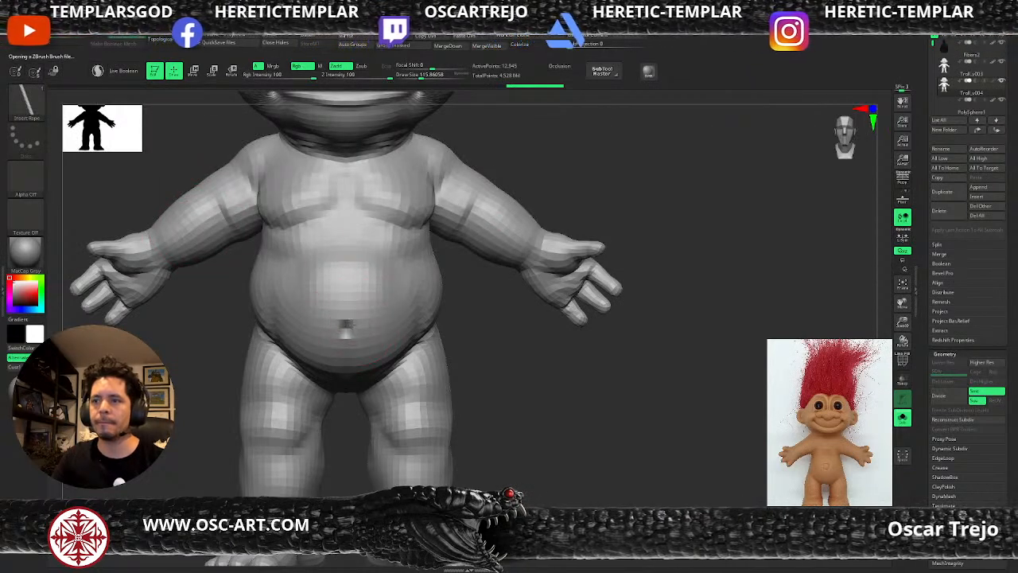
- Undo a trial rope stroke at the thigh and wrap a crossing rope around the troll's left wrist
{"action": "mouse_move", "coordinate": [358, 390]}
{"action": "left_mouse_down"}
{"action": "mouse_move", "coordinate": [443, 335]}
{"action": "mouse_move", "coordinate": [477, 363]}
{"action": "left_mouse_up"}
{"action": "key", "text": "ctrl+z"}
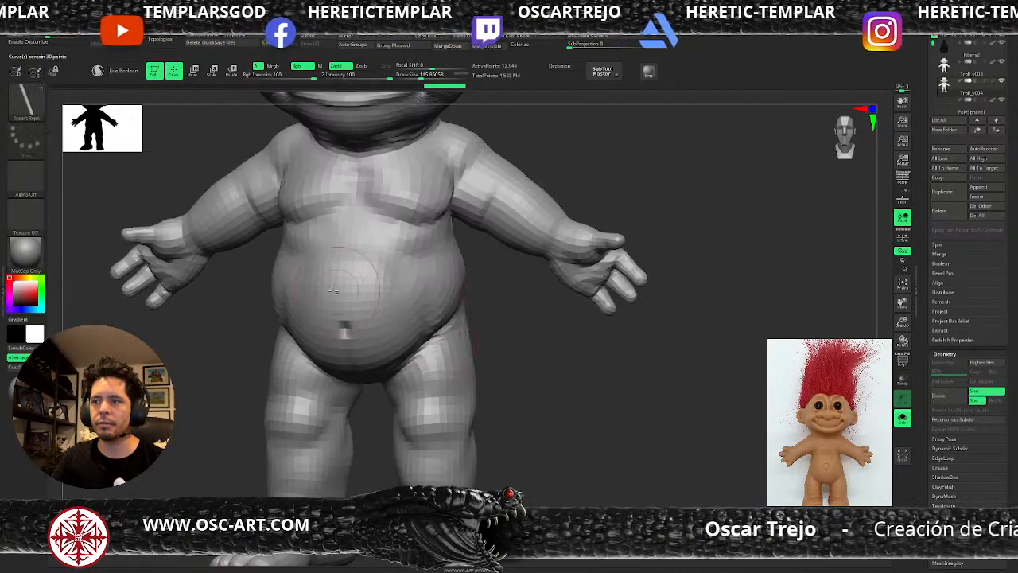
{"action": "left_click_drag", "start_coordinate": [570, 223], "coordinate": [540, 298]}
{"action": "left_click_drag", "start_coordinate": [591, 332], "coordinate": [607, 329], "text": "shift"}
{"action": "left_click_drag", "start_coordinate": [639, 237], "coordinate": [636, 261], "text": "alt"}
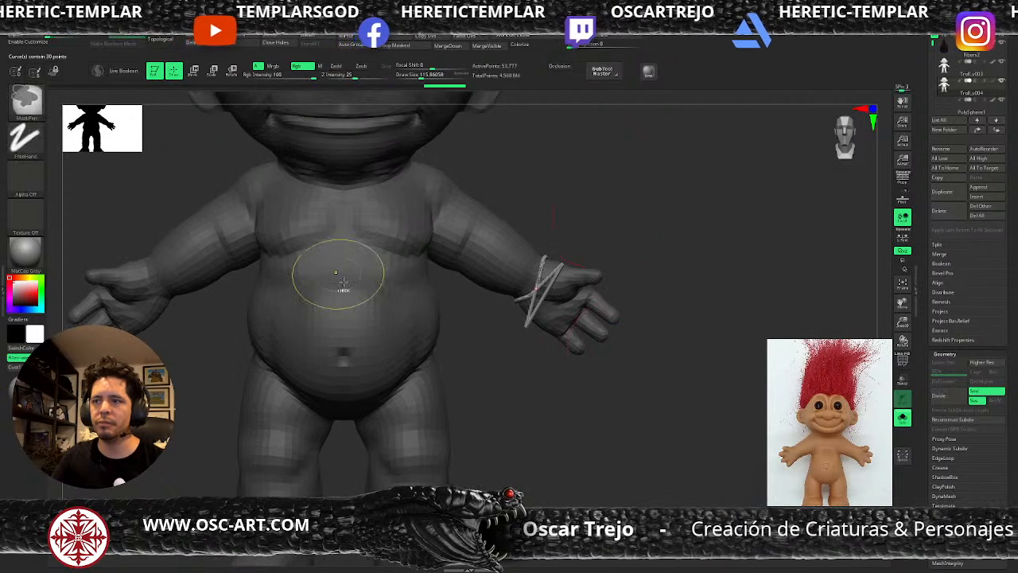
- Undo the wrist rope and a trial belly rope, and wrap a single rope around the troll's waist
{"action": "key", "text": "ctrl+z"}
{"action": "mouse_move", "coordinate": [446, 288]}
{"action": "left_mouse_down"}
{"action": "mouse_move", "coordinate": [439, 334]}
{"action": "mouse_move", "coordinate": [485, 293]}
{"action": "left_mouse_up"}
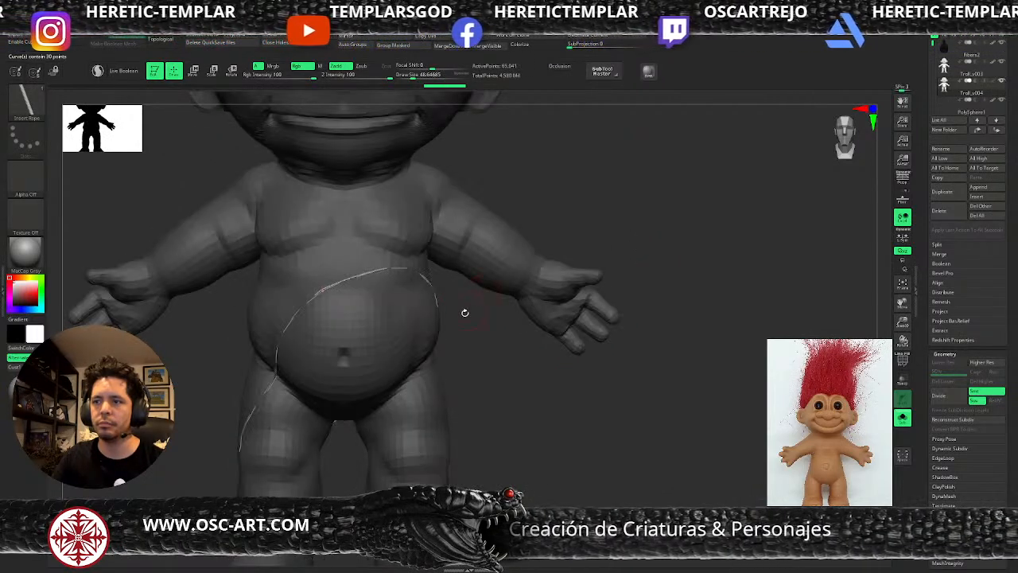
{"action": "left_click_drag", "start_coordinate": [465, 338], "coordinate": [493, 364], "text": "alt"}
{"action": "key", "text": "ctrl+z"}
{"action": "left_click_drag", "start_coordinate": [559, 393], "coordinate": [263, 372], "text": "alt"}
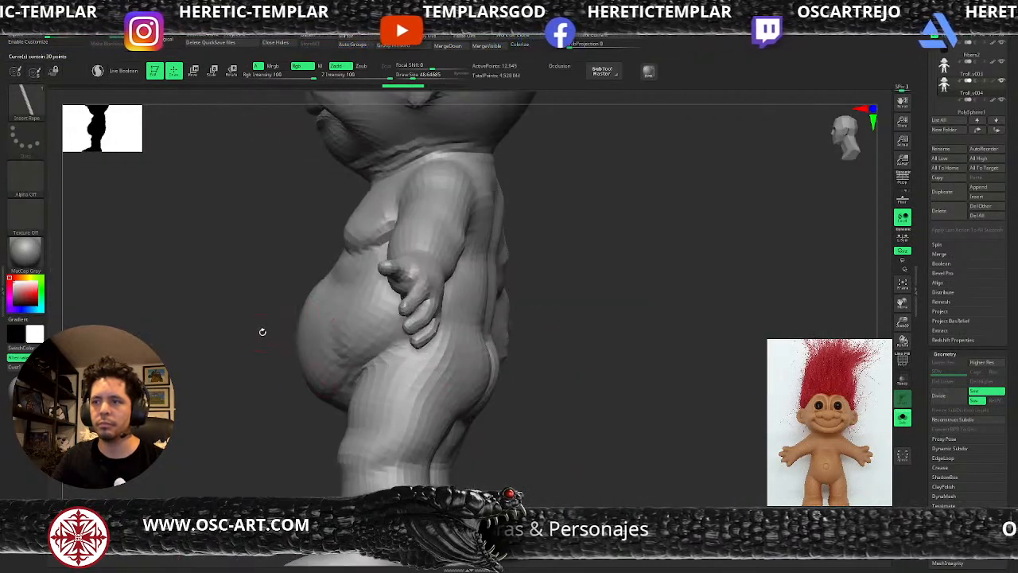
{"action": "left_click_drag", "start_coordinate": [477, 321], "coordinate": [493, 363]}
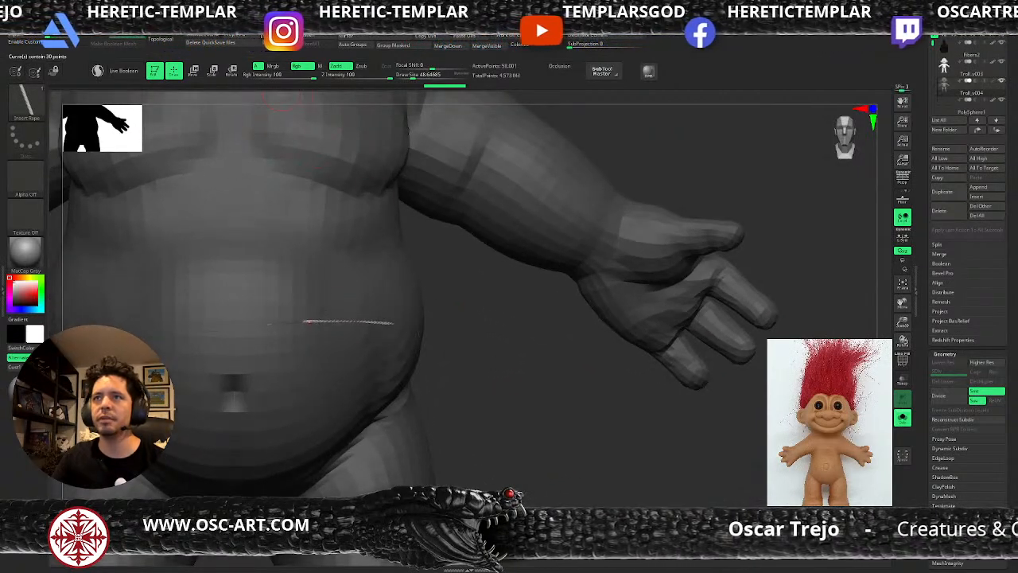
- Split the waist rope off the low-resolution body into its own subtool
{"action": "key", "text": "q"}
{"action": "left_click_drag", "start_coordinate": [395, 332], "coordinate": [408, 380], "text": "ctrl"}
{"action": "key", "text": "w"}
{"action": "left_click", "coordinate": [356, 45]}
{"action": "key", "text": "q"}
{"action": "left_click_drag", "start_coordinate": [382, 337], "coordinate": [492, 420], "text": "alt"}
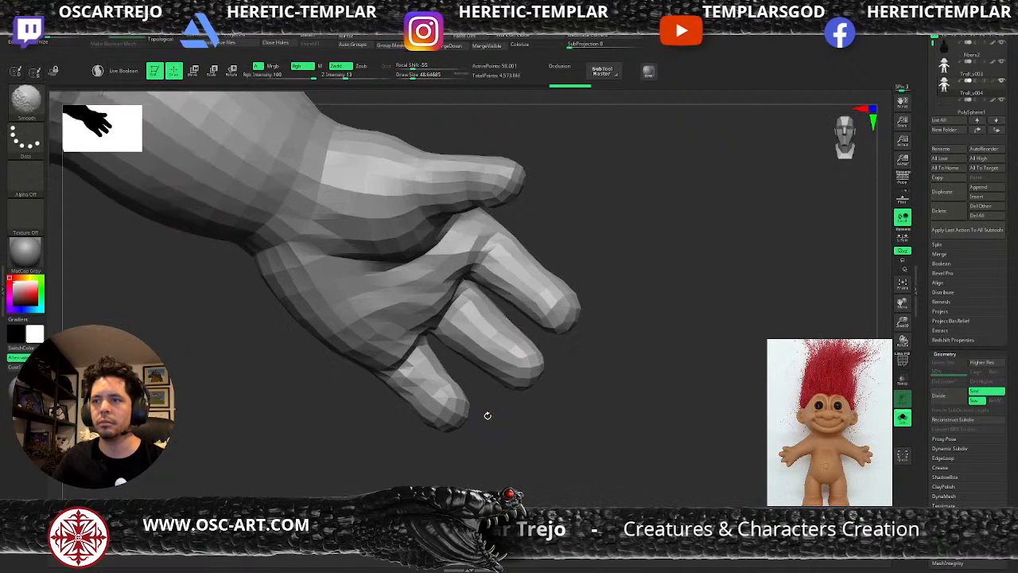
{"action": "key", "text": "shift+f"}
{"action": "key", "text": "f"}
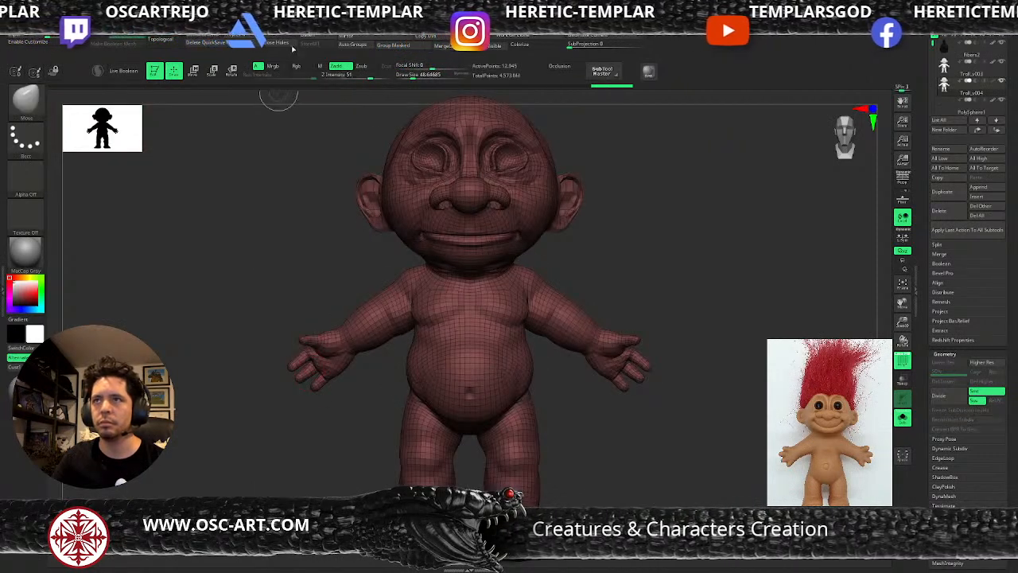
{"action": "left_click", "coordinate": [276, 40]}
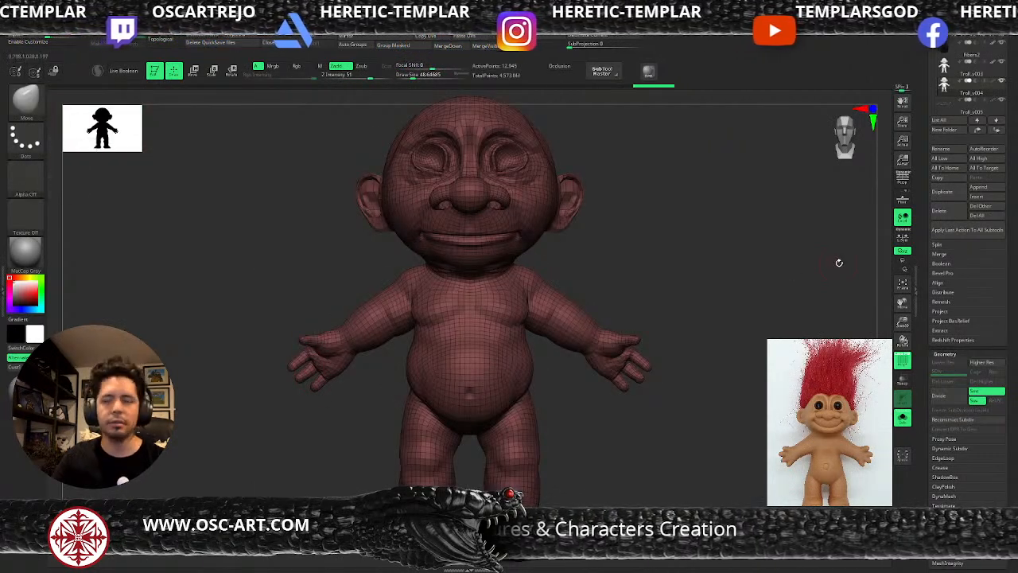
- Turn off the wireframe display, select the split rope subtool and leave solo mode to show the whole character
{"action": "mouse_move", "coordinate": [980, 87]}
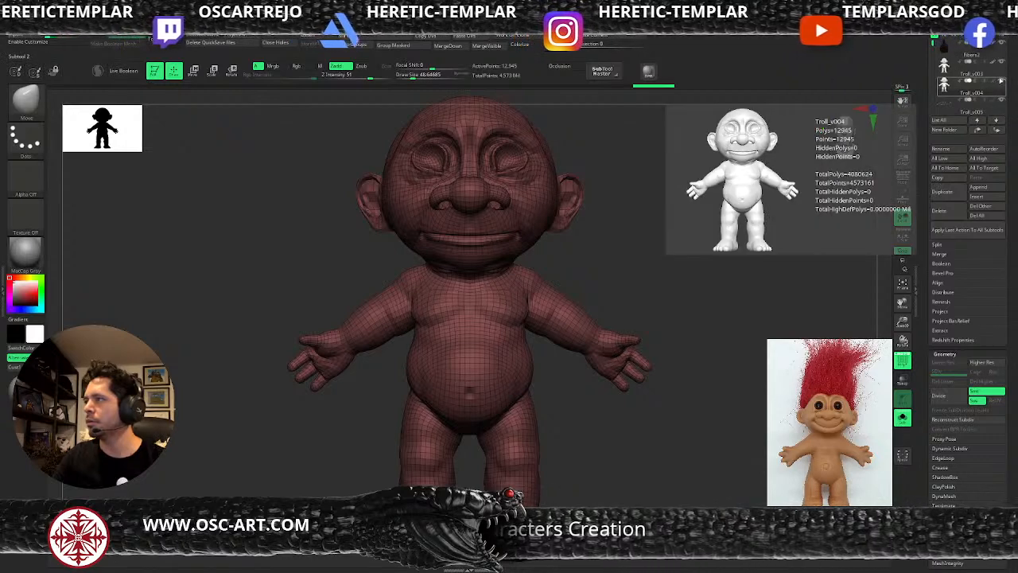
{"action": "left_click", "coordinate": [966, 74]}
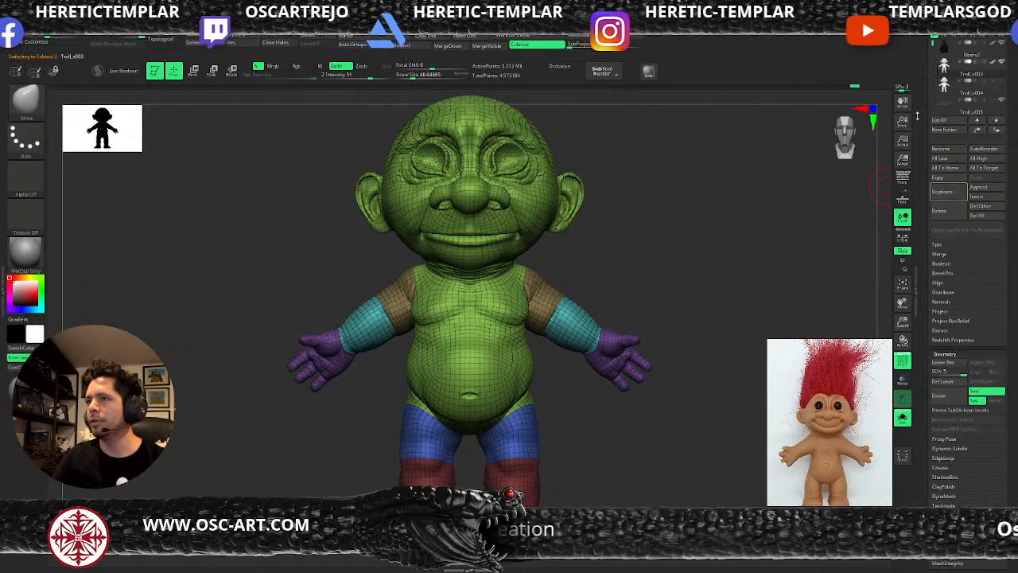
{"action": "key", "text": "shift+f"}
{"action": "left_click", "coordinate": [970, 106]}
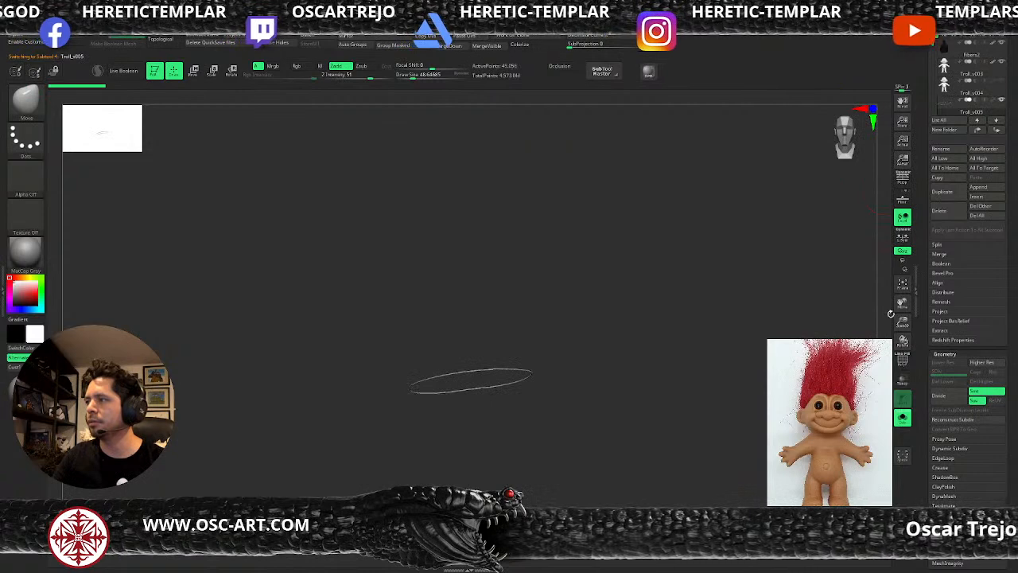
{"action": "left_click", "coordinate": [902, 418]}
- Centre the gizmo on the rope ring and tilt it so its front dips below the belly
{"action": "key", "text": "w"}
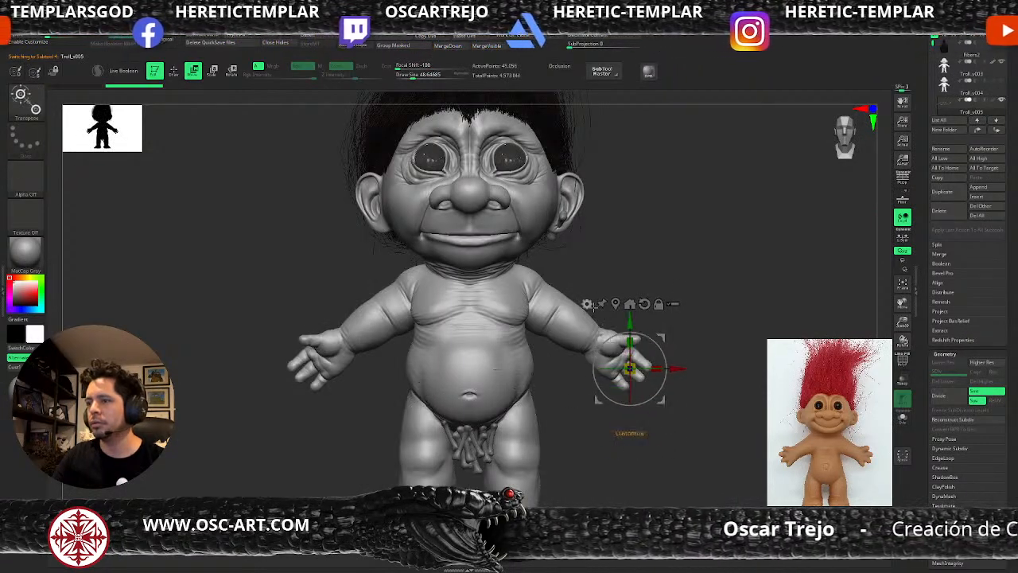
{"action": "left_click", "coordinate": [615, 303]}
{"action": "left_click_drag", "start_coordinate": [590, 431], "coordinate": [574, 365]}
{"action": "left_click_drag", "start_coordinate": [503, 362], "coordinate": [521, 404]}
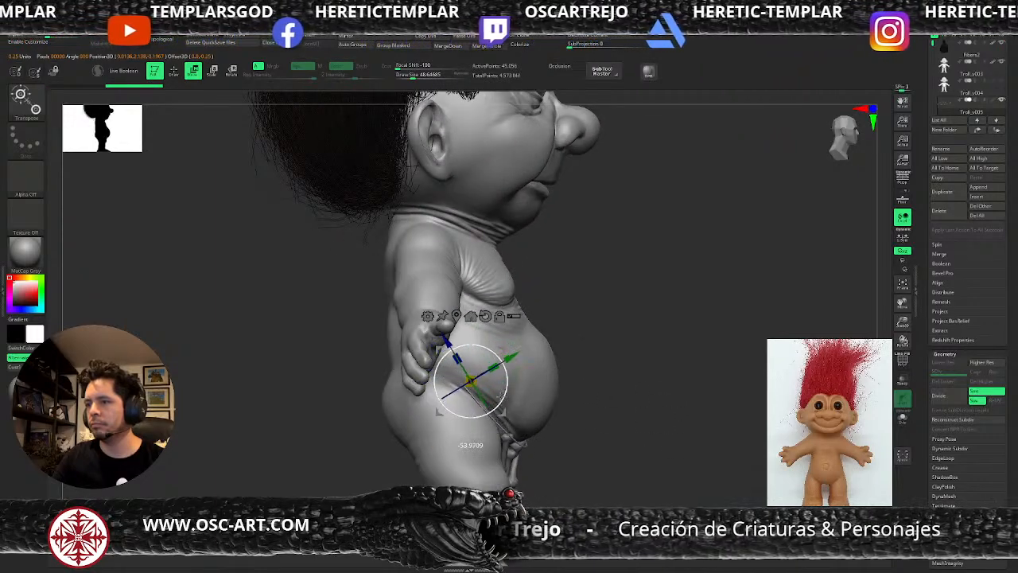
{"action": "left_click_drag", "start_coordinate": [616, 414], "coordinate": [579, 413], "text": "shift"}
{"action": "key", "text": "q"}
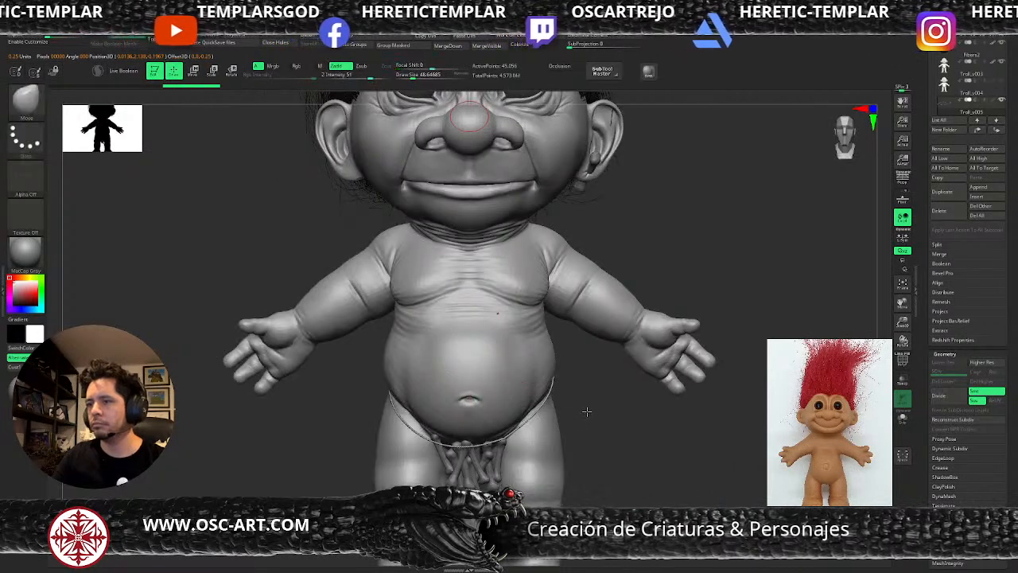
- Enlarge the Move brush and fit the front of the rope to the crease beneath the belly
{"action": "key", "text": "s"}
{"action": "left_click_drag", "start_coordinate": [525, 389], "coordinate": [541, 389]}
{"action": "key", "text": "s"}
{"action": "mouse_move", "coordinate": [412, 424]}
{"action": "left_mouse_down"}
{"action": "mouse_move", "coordinate": [423, 425]}
{"action": "mouse_move", "coordinate": [414, 423]}
{"action": "left_mouse_up"}
{"action": "key", "text": "s"}
{"action": "key", "text": "ctrl+z"}
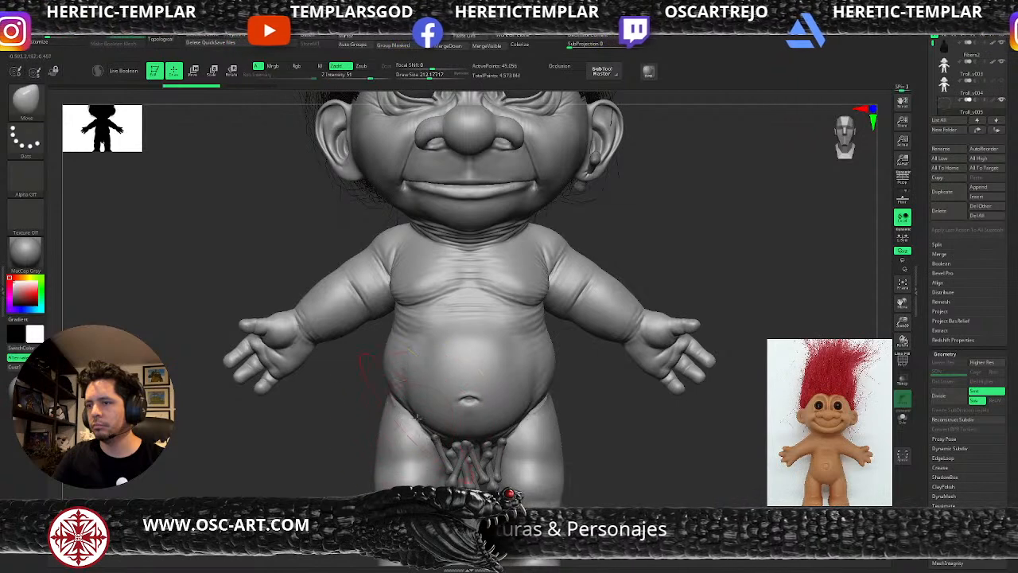
{"action": "mouse_move", "coordinate": [599, 422]}
{"action": "left_mouse_down"}
{"action": "mouse_move", "coordinate": [606, 432]}
{"action": "mouse_move", "coordinate": [573, 407]}
{"action": "mouse_move", "coordinate": [614, 377]}
{"action": "left_mouse_up"}
{"action": "key", "text": "s"}
{"action": "mouse_move", "coordinate": [457, 364]}
{"action": "left_mouse_down"}
{"action": "mouse_move", "coordinate": [509, 360]}
{"action": "mouse_move", "coordinate": [505, 370]}
{"action": "left_mouse_up"}
{"action": "key", "text": "s"}
{"action": "mouse_move", "coordinate": [585, 355]}
{"action": "left_mouse_down"}
{"action": "mouse_move", "coordinate": [567, 351]}
{"action": "mouse_move", "coordinate": [579, 344]}
{"action": "left_mouse_up"}
{"action": "left_click_drag", "start_coordinate": [620, 374], "coordinate": [561, 389]}
{"action": "key", "text": "s"}
{"action": "left_click_drag", "start_coordinate": [531, 358], "coordinate": [496, 383]}
- Push the rope's remaining stretches against the hips with the Move brush, working around the body
{"action": "mouse_move", "coordinate": [587, 334]}
{"action": "left_mouse_down"}
{"action": "mouse_move", "coordinate": [589, 349]}
{"action": "mouse_move", "coordinate": [628, 355]}
{"action": "mouse_move", "coordinate": [642, 377]}
{"action": "left_mouse_up"}
{"action": "right_click_drag", "start_coordinate": [642, 377], "coordinate": [597, 371]}
{"action": "key", "text": "s"}
{"action": "mouse_move", "coordinate": [594, 369]}
{"action": "left_mouse_down"}
{"action": "mouse_move", "coordinate": [568, 361]}
{"action": "mouse_move", "coordinate": [610, 359]}
{"action": "left_mouse_up"}
{"action": "right_click_drag", "start_coordinate": [759, 404], "coordinate": [691, 396]}
{"action": "left_click_drag", "start_coordinate": [688, 389], "coordinate": [683, 393]}
{"action": "right_click_drag", "start_coordinate": [851, 430], "coordinate": [783, 444]}
{"action": "key", "text": "s"}
{"action": "left_click_drag", "start_coordinate": [783, 445], "coordinate": [780, 445]}
{"action": "mouse_move", "coordinate": [553, 428]}
{"action": "right_mouse_down"}
{"action": "mouse_move", "coordinate": [515, 429]}
{"action": "mouse_move", "coordinate": [549, 433]}
{"action": "right_mouse_up"}
{"action": "mouse_move", "coordinate": [624, 405]}
{"action": "left_mouse_down"}
{"action": "mouse_move", "coordinate": [633, 399]}
{"action": "mouse_move", "coordinate": [625, 385]}
{"action": "left_mouse_up"}
{"action": "right_click_drag", "start_coordinate": [620, 391], "coordinate": [478, 393], "text": "alt"}
{"action": "left_click_drag", "start_coordinate": [683, 404], "coordinate": [667, 393]}
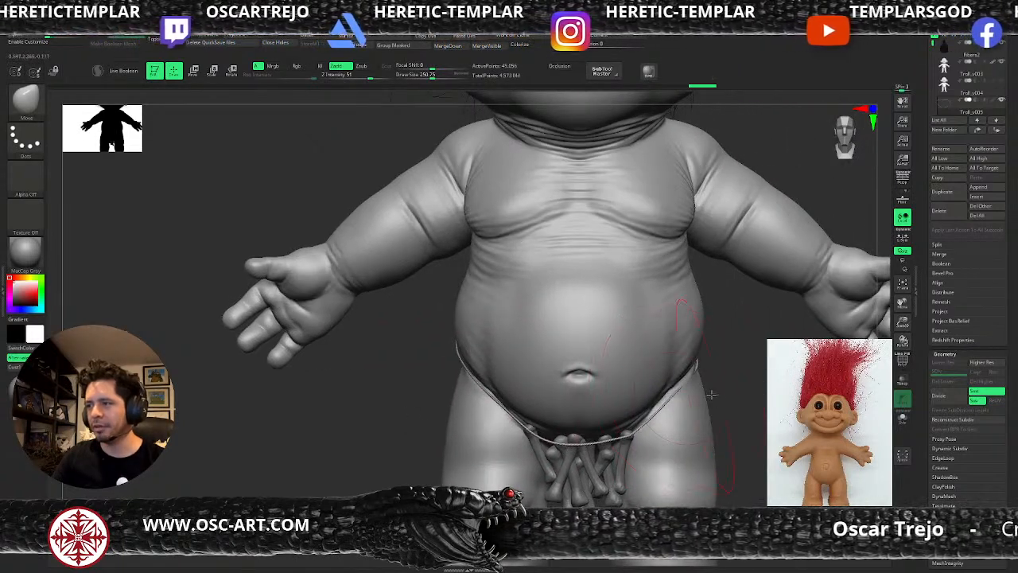
- Refine the rope at the hip and behind the hanging bones so the loincloth appears suspended from it
{"action": "right_click_drag", "start_coordinate": [732, 389], "coordinate": [636, 392]}
{"action": "mouse_move", "coordinate": [702, 388]}
{"action": "left_mouse_down"}
{"action": "mouse_move", "coordinate": [705, 374]}
{"action": "mouse_move", "coordinate": [745, 371]}
{"action": "left_mouse_up"}
{"action": "right_click_drag", "start_coordinate": [736, 372], "coordinate": [828, 391]}
{"action": "right_click_drag", "start_coordinate": [715, 433], "coordinate": [577, 344]}
{"action": "right_click_drag", "start_coordinate": [440, 284], "coordinate": [521, 286]}
{"action": "left_click_drag", "start_coordinate": [661, 306], "coordinate": [684, 332]}
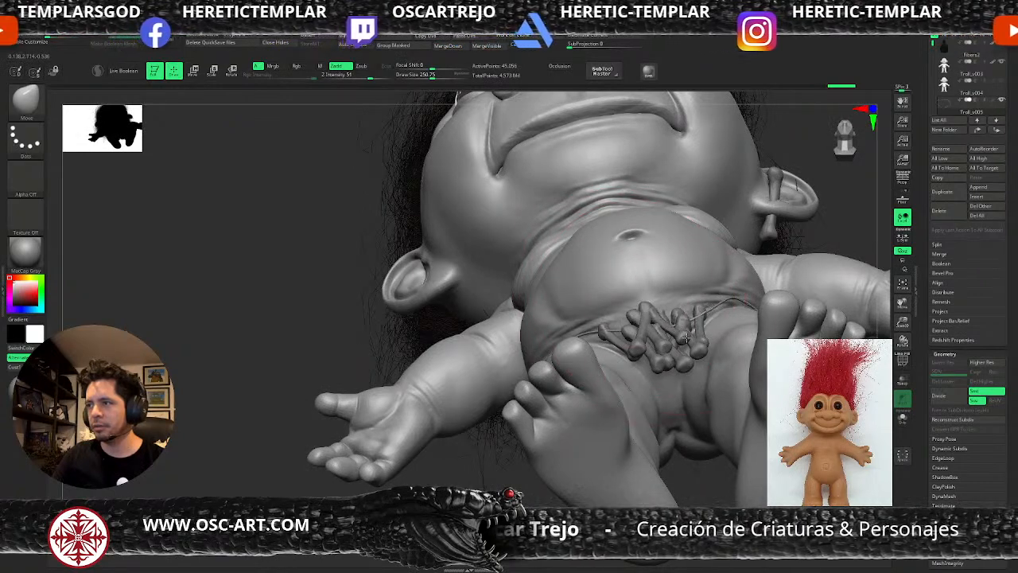
{"action": "right_click_drag", "start_coordinate": [835, 216], "coordinate": [824, 280]}
{"action": "mouse_move", "coordinate": [705, 317]}
{"action": "left_mouse_down"}
{"action": "mouse_move", "coordinate": [705, 298]}
{"action": "mouse_move", "coordinate": [659, 316]}
{"action": "mouse_move", "coordinate": [622, 305]}
{"action": "left_mouse_up"}
{"action": "key", "text": "["}
- Inspect the whole troll with the fitted rope and bone loincloth, and save the file
{"action": "left_click_drag", "start_coordinate": [922, 278], "coordinate": [874, 310]}
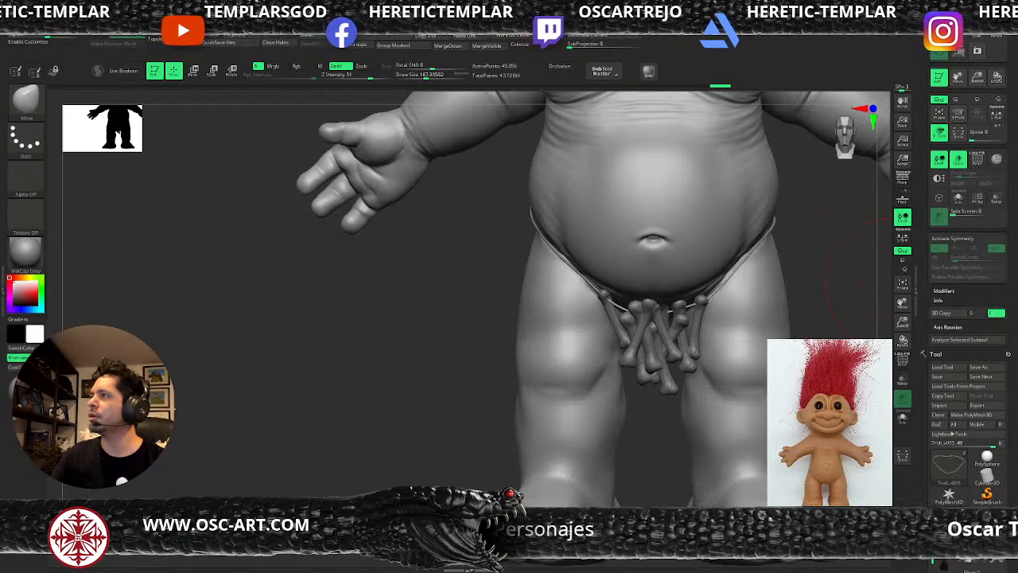
{"action": "left_click_drag", "start_coordinate": [924, 15], "coordinate": [830, 202]}
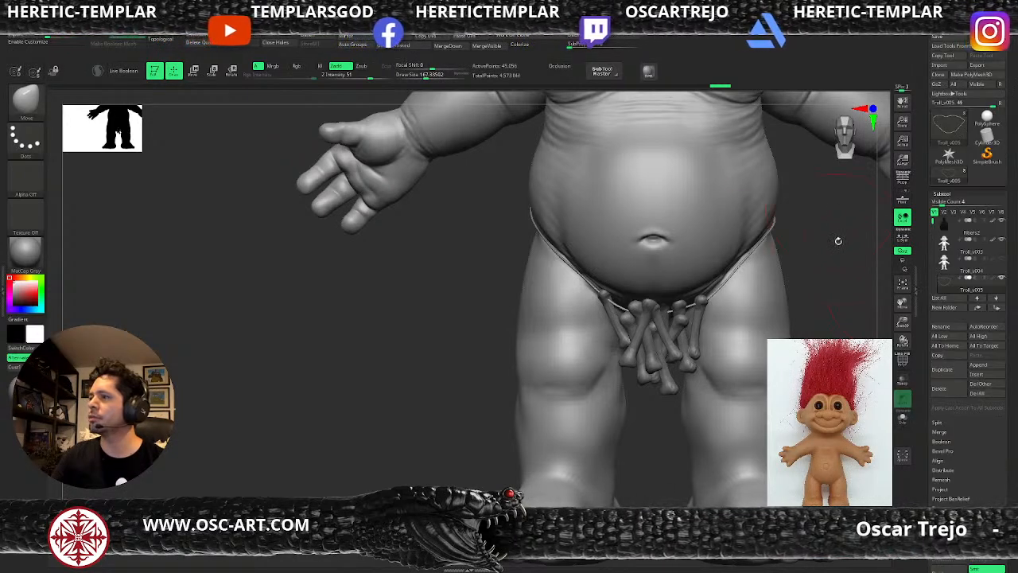
{"action": "key", "text": "f"}
{"action": "left_click_drag", "start_coordinate": [682, 297], "coordinate": [672, 257], "text": "alt"}
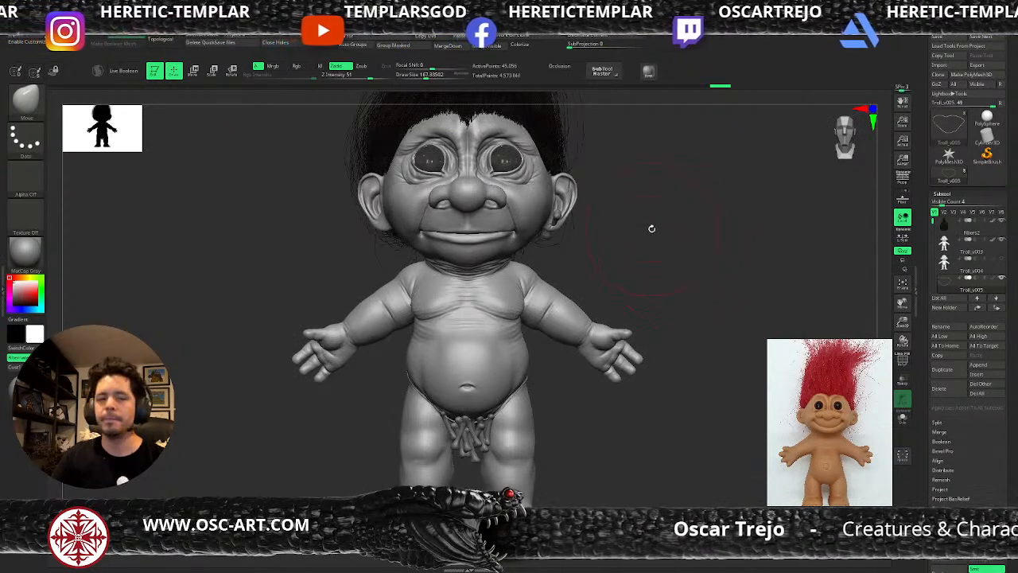
{"action": "left_click_drag", "start_coordinate": [646, 273], "coordinate": [666, 265]}
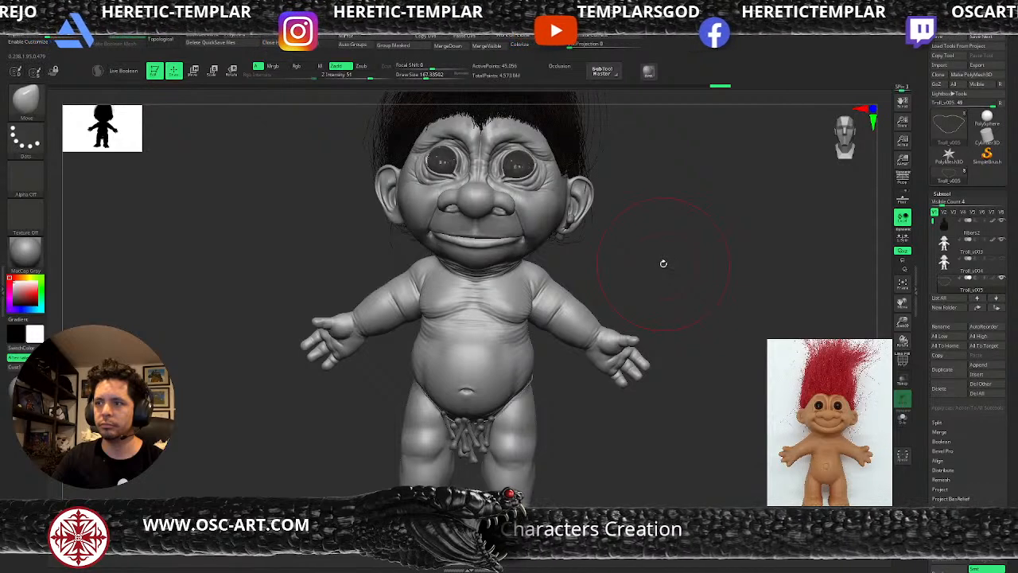
{"action": "mouse_move", "coordinate": [662, 263]}
{"action": "left_mouse_down"}
{"action": "mouse_move", "coordinate": [647, 257]}
{"action": "mouse_move", "coordinate": [668, 253]}
{"action": "left_mouse_up"}
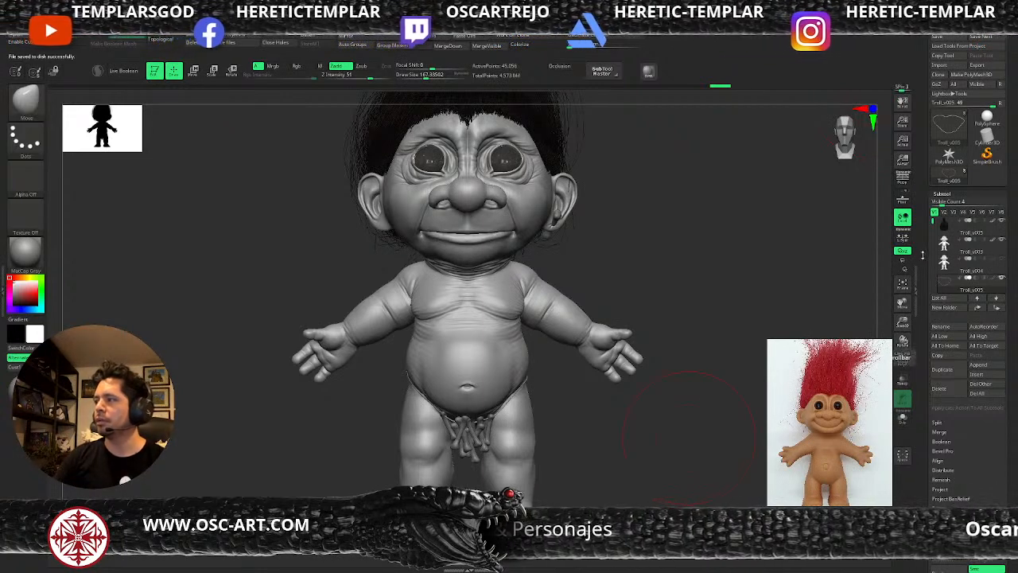
{"action": "left_click_drag", "start_coordinate": [756, 262], "coordinate": [739, 227]}
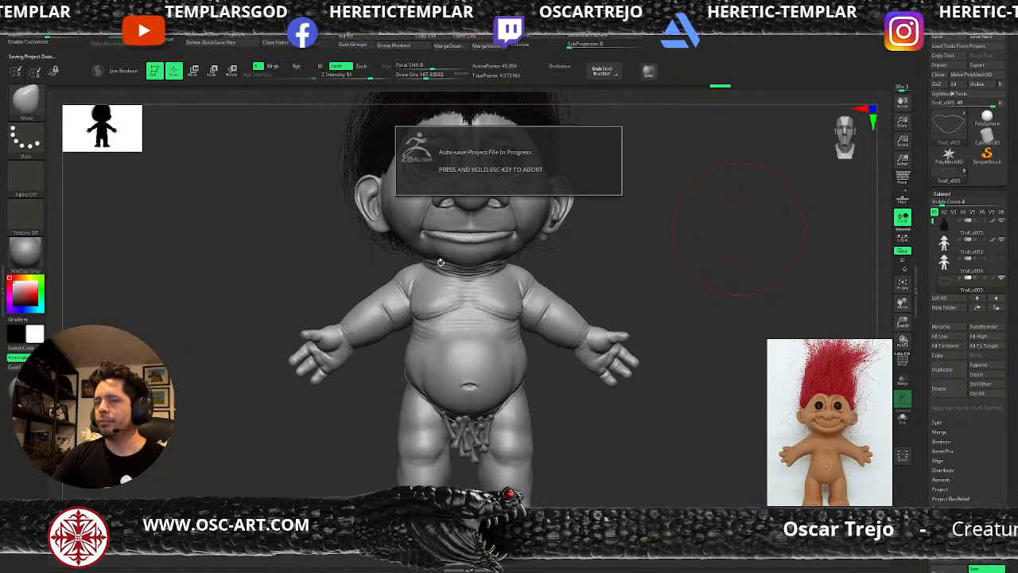
- Try Proxy Pose on the waist rope with a reduction amount of 0.5
{"action": "left_click_drag", "start_coordinate": [919, 422], "coordinate": [918, 301]}
{"action": "left_click_drag", "start_coordinate": [925, 187], "coordinate": [921, 280]}
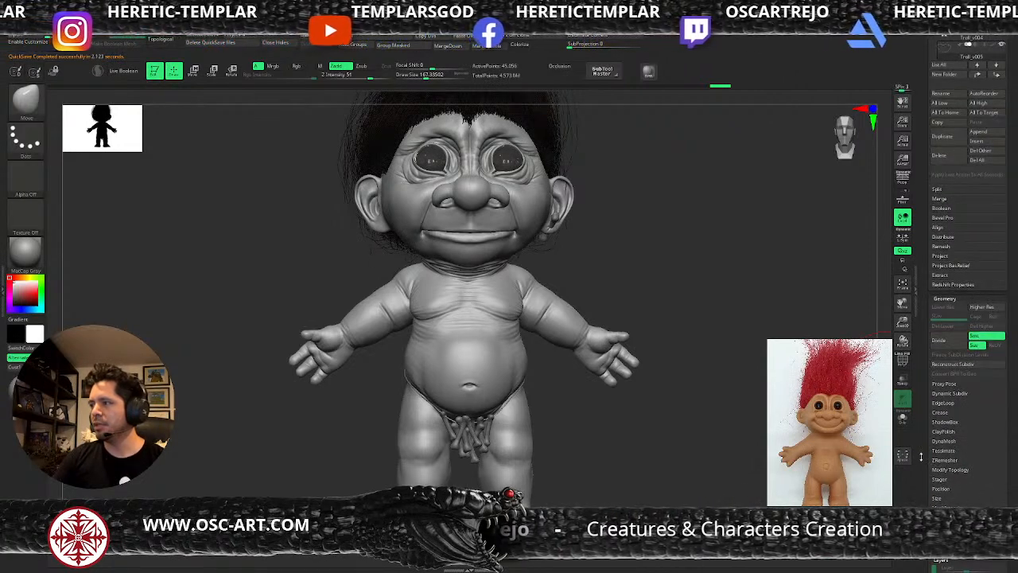
{"action": "left_click", "coordinate": [944, 384]}
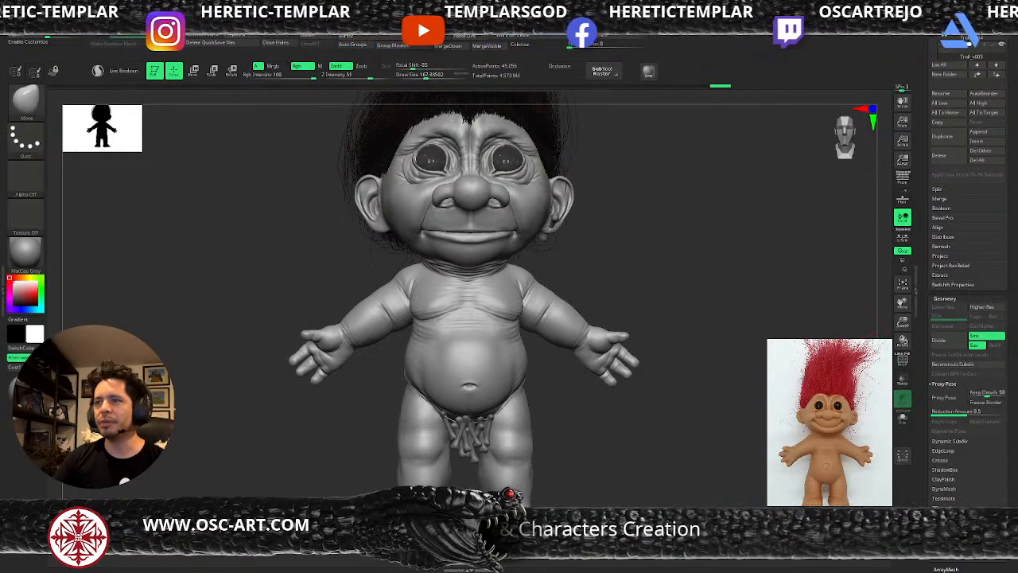
{"action": "left_click_drag", "start_coordinate": [793, 362], "coordinate": [779, 360]}
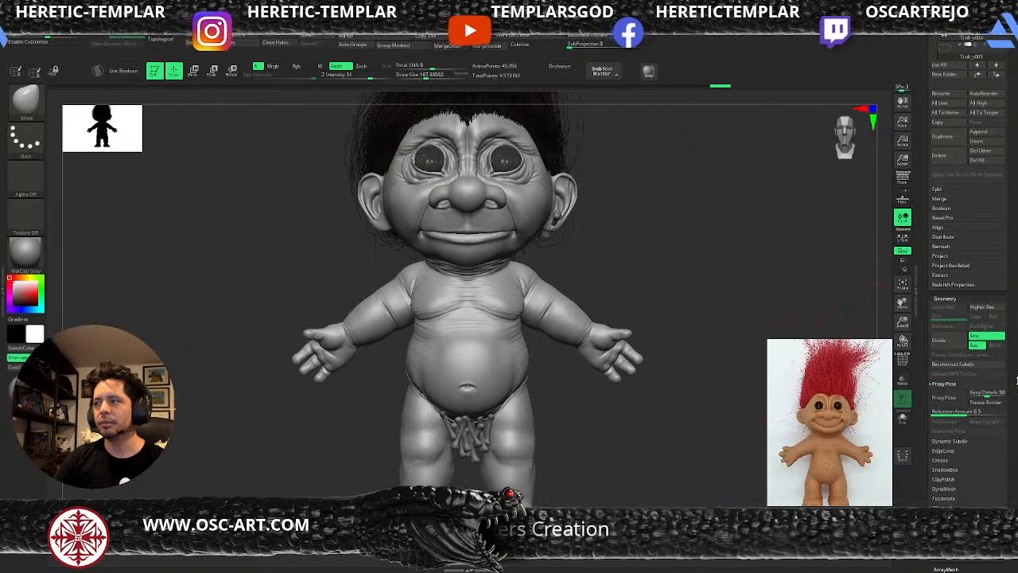
{"action": "left_click", "coordinate": [945, 397]}
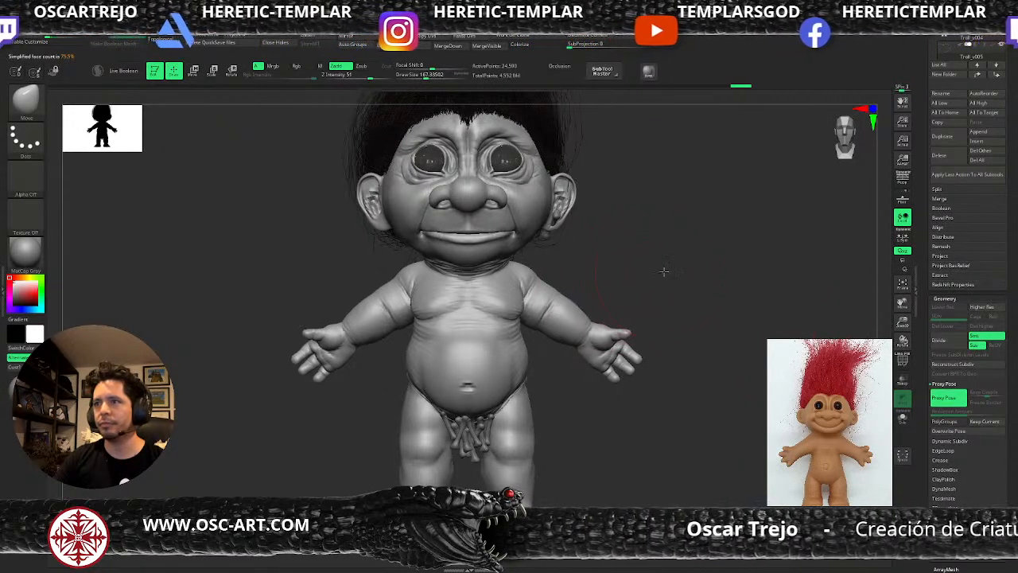
{"action": "left_click_drag", "start_coordinate": [662, 271], "coordinate": [732, 305]}
{"action": "left_click_drag", "start_coordinate": [801, 379], "coordinate": [720, 369]}
{"action": "left_click_drag", "start_coordinate": [784, 306], "coordinate": [829, 392], "text": "alt"}
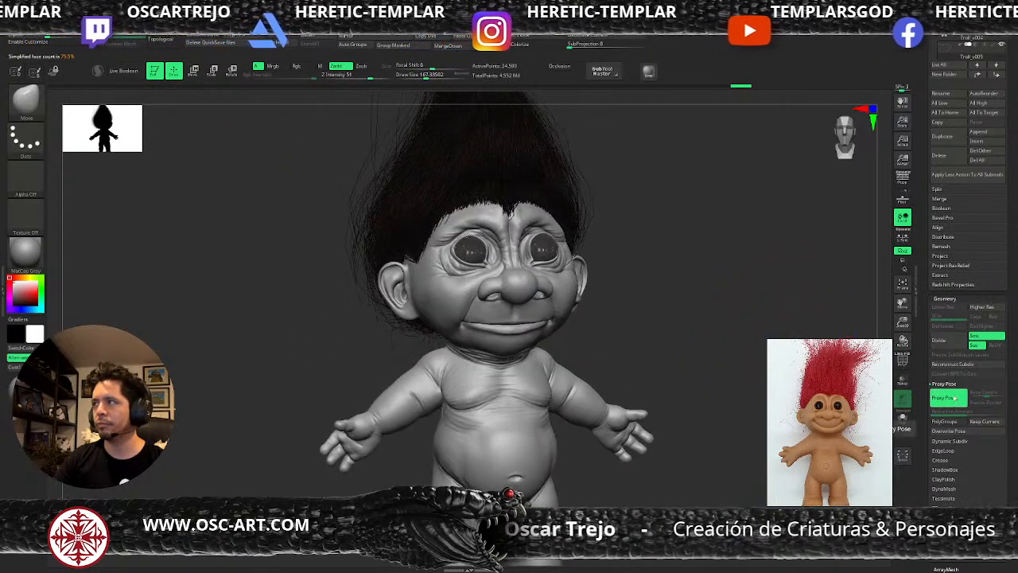
{"action": "left_click", "coordinate": [951, 397]}
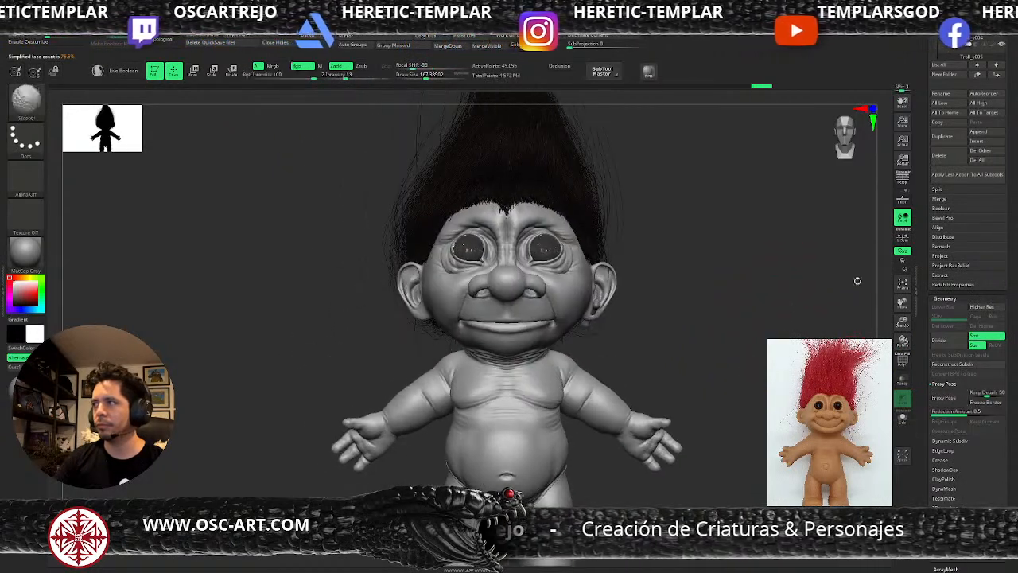
- Try Proxy Pose on the sculpted body Troll_v003 and examine its list of sculpting layers
{"action": "scroll", "coordinate": [954, 334], "scroll_direction": "up", "scroll_amount": 3}
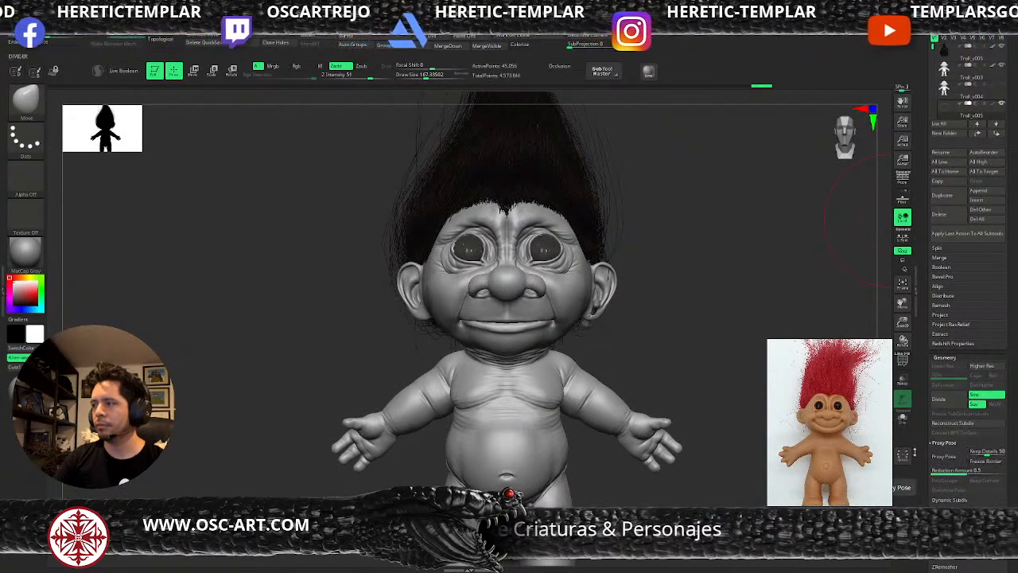
{"action": "left_click", "coordinate": [635, 385], "text": "alt"}
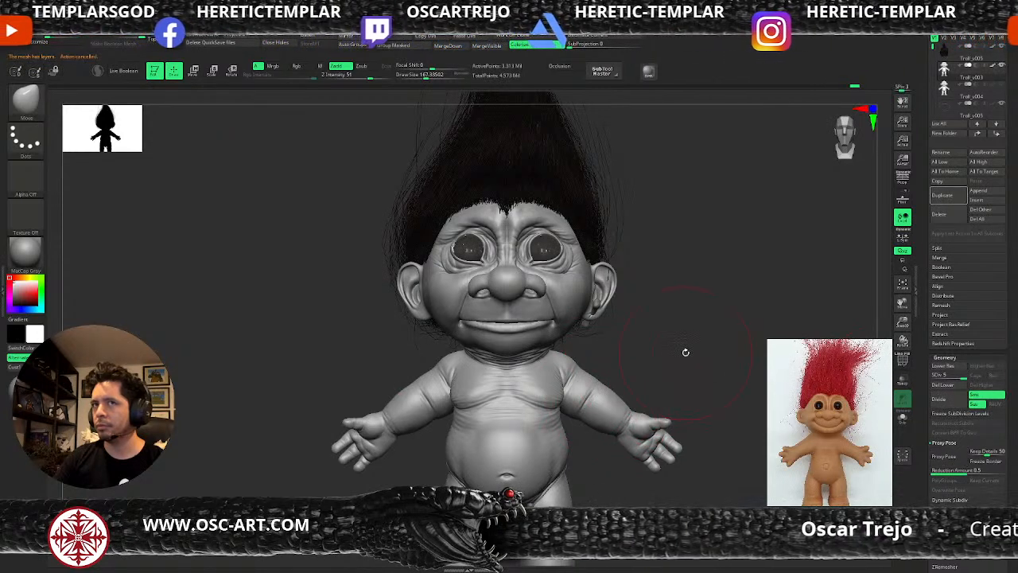
{"action": "left_click_drag", "start_coordinate": [918, 414], "coordinate": [920, 307]}
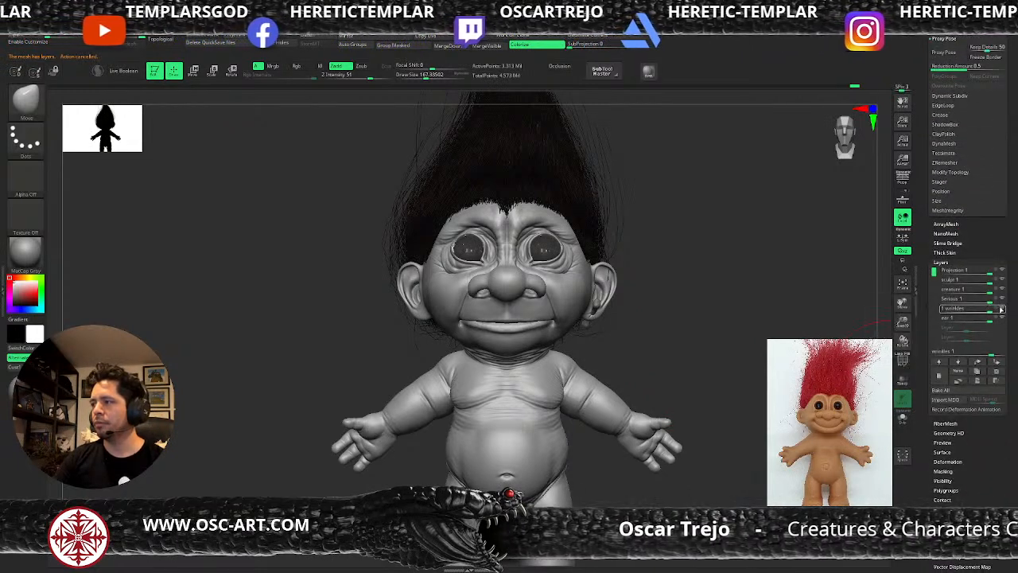
{"action": "left_click_drag", "start_coordinate": [681, 193], "coordinate": [677, 236], "text": "alt"}
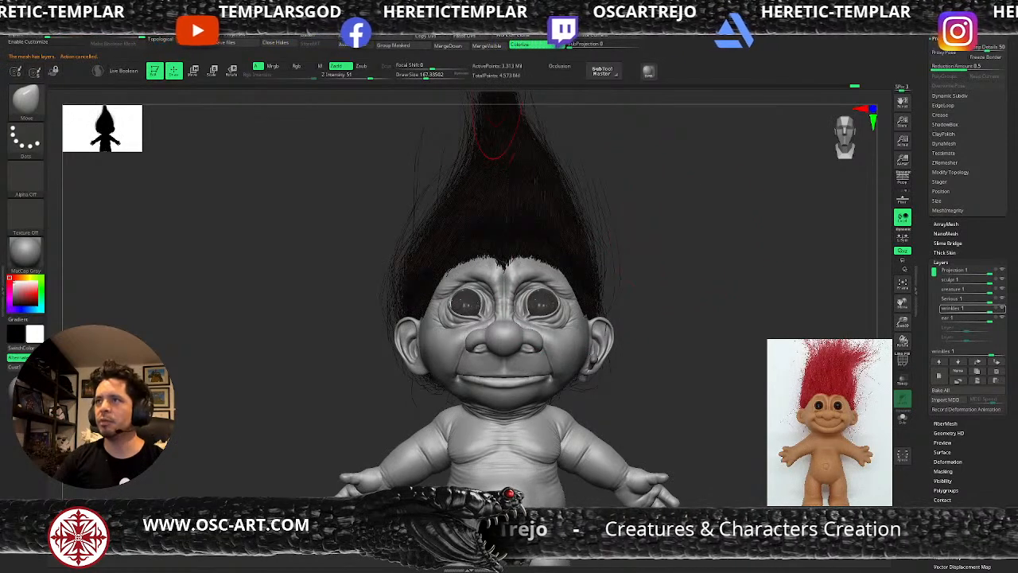
- Create a combined low-resolution posing mesh of the troll's subtools with Transpose Master's TPoseMesh, with the Layer option on
{"action": "key", "text": "space"}
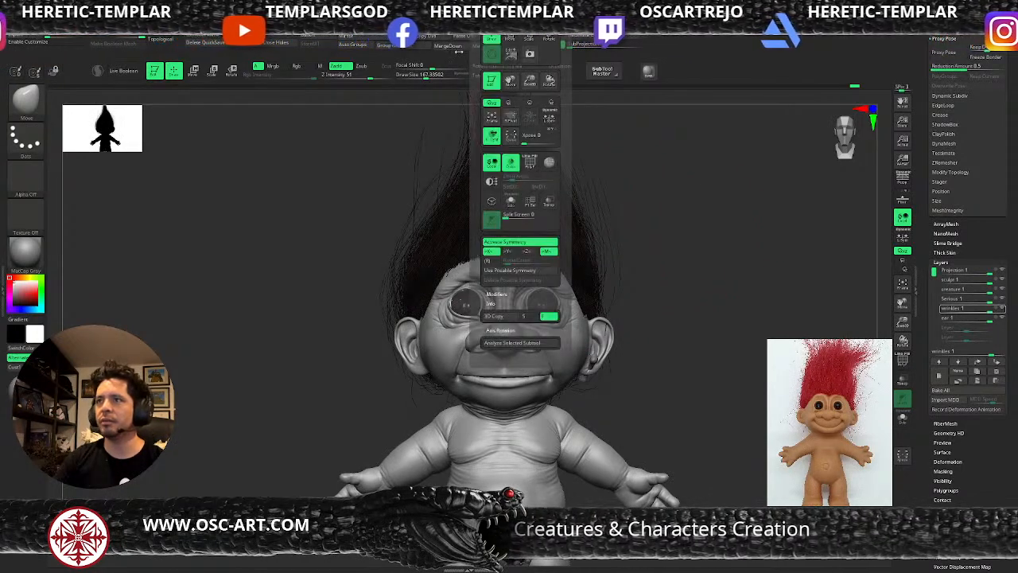
{"action": "mouse_move", "coordinate": [513, 12]}
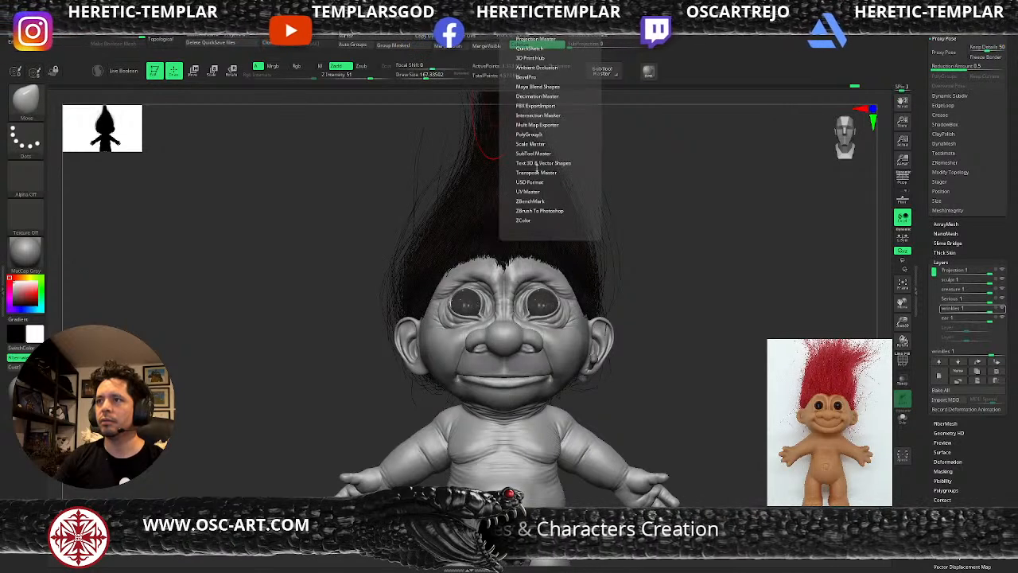
{"action": "key", "text": "shift"}
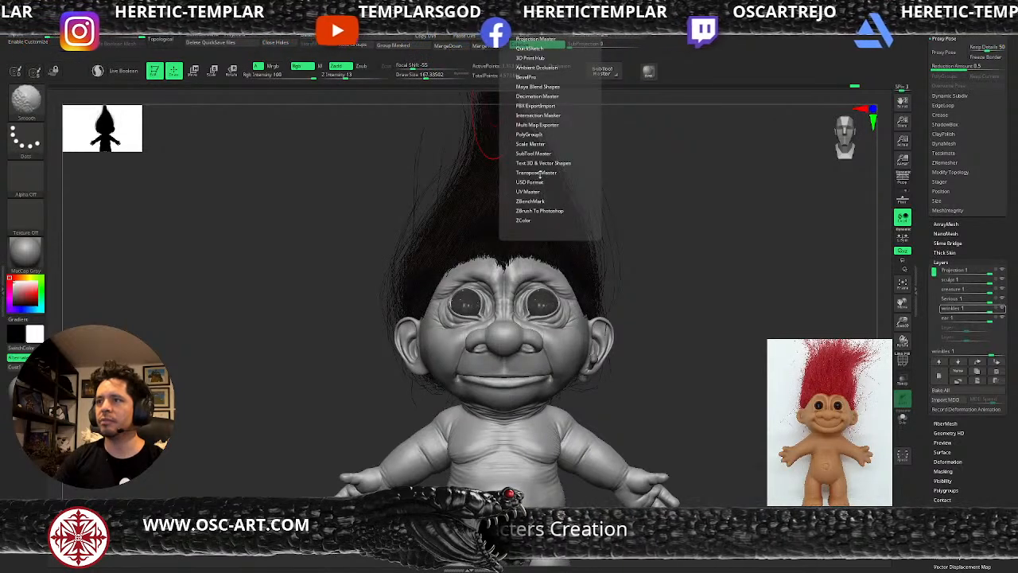
{"action": "left_click", "coordinate": [538, 172]}
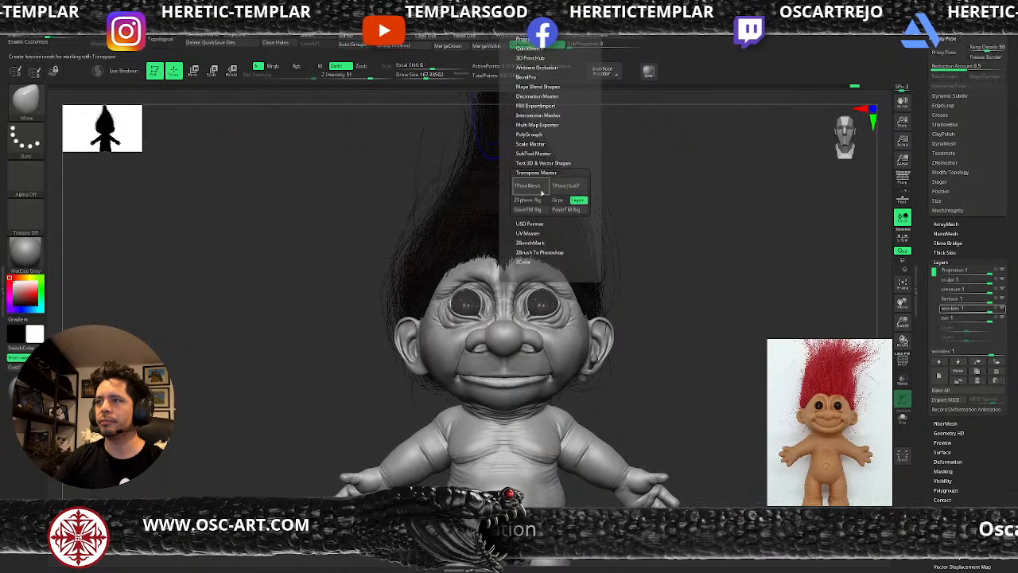
{"action": "left_click", "coordinate": [536, 188]}
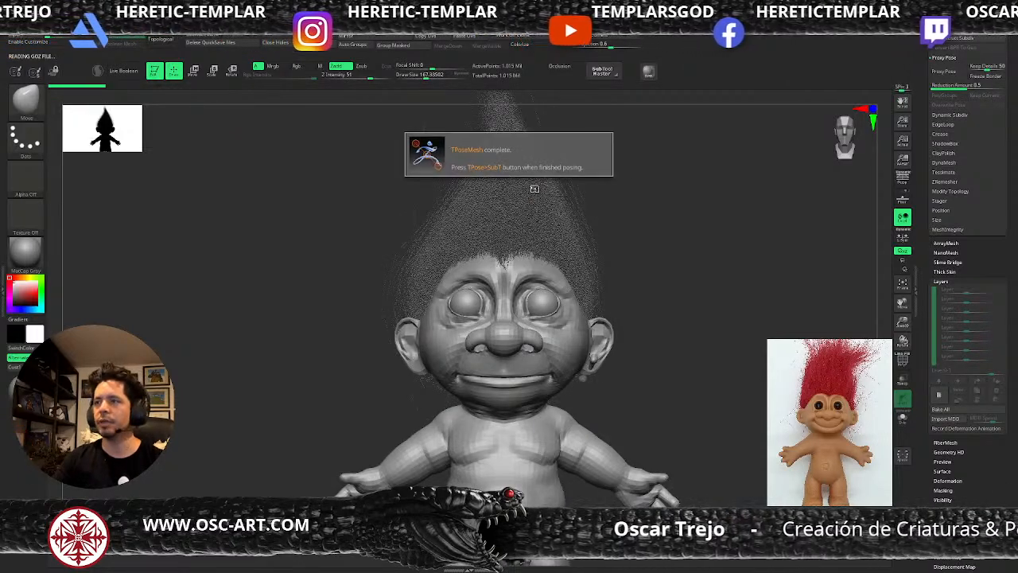
- Mask the whole troll except its left arm, with a softened mask edge at the shoulder
{"action": "mouse_move", "coordinate": [689, 295]}
{"action": "left_mouse_down"}
{"action": "mouse_move", "coordinate": [692, 306]}
{"action": "mouse_move", "coordinate": [652, 300]}
{"action": "mouse_move", "coordinate": [636, 249]}
{"action": "mouse_move", "coordinate": [637, 267]}
{"action": "mouse_move", "coordinate": [609, 300]}
{"action": "left_mouse_up"}
{"action": "mouse_move", "coordinate": [657, 266]}
{"action": "left_mouse_down", "text": "ctrl"}
{"action": "mouse_move", "coordinate": [567, 374]}
{"action": "mouse_move", "coordinate": [522, 389]}
{"action": "left_mouse_up", "text": "ctrl"}
{"action": "left_click", "coordinate": [564, 374], "text": "ctrl"}
{"action": "left_click", "coordinate": [495, 301], "text": "ctrl"}
{"action": "left_click_drag", "start_coordinate": [625, 258], "coordinate": [636, 256], "text": "shift"}
{"action": "key", "text": "w"}
- Try rotating the left arm down beside the body from the shoulder, and clear the mask
{"action": "mouse_move", "coordinate": [491, 161]}
{"action": "left_mouse_down", "text": "alt"}
{"action": "mouse_move", "coordinate": [553, 261]}
{"action": "mouse_move", "coordinate": [554, 291]}
{"action": "mouse_move", "coordinate": [535, 258]}
{"action": "mouse_move", "coordinate": [539, 293]}
{"action": "left_mouse_up", "text": "alt"}
{"action": "key", "text": "ctrl+z"}
{"action": "key", "text": "ctrl+z"}
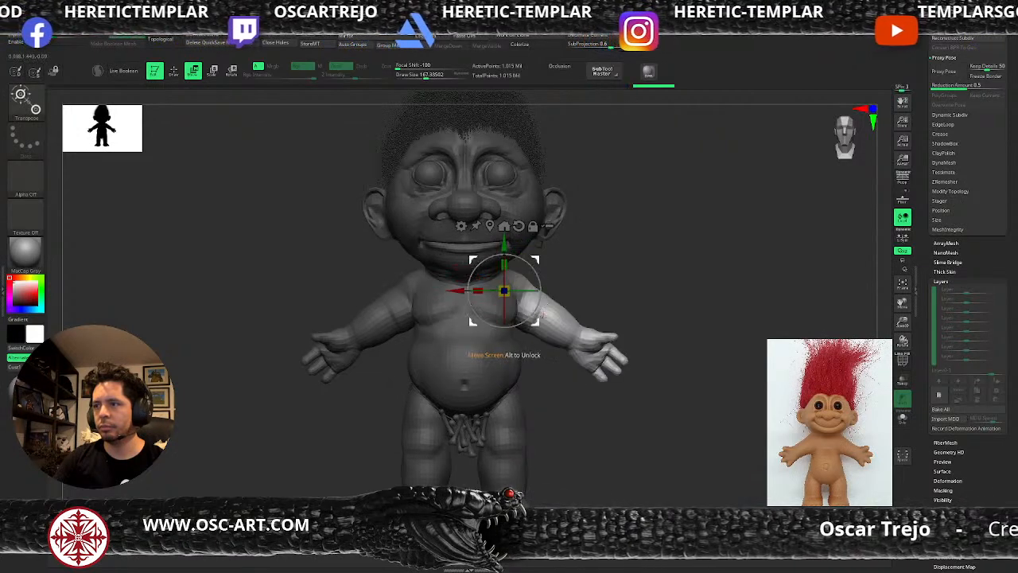
{"action": "key", "text": "q"}
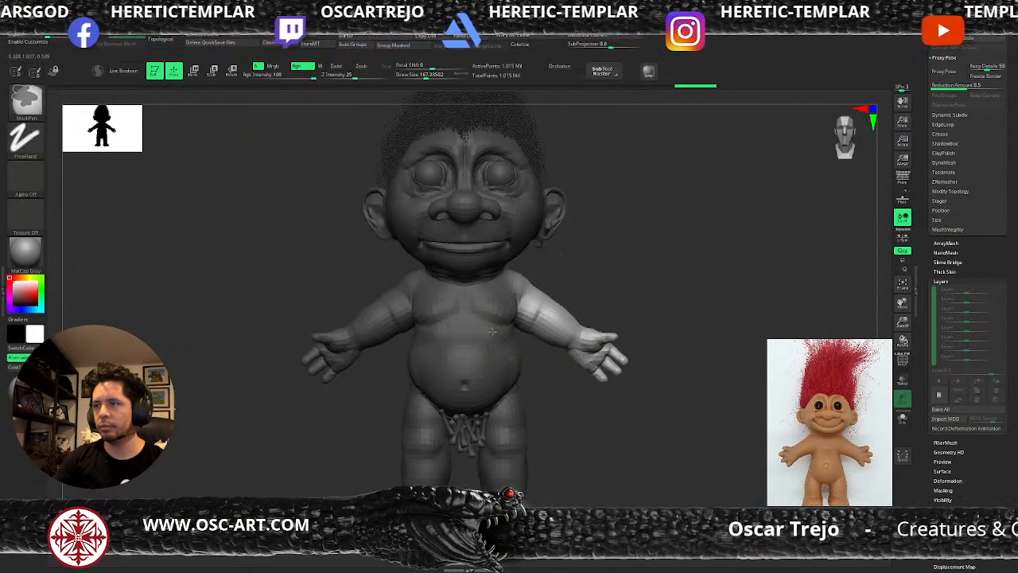
{"action": "key", "text": "w"}
{"action": "left_click_drag", "start_coordinate": [541, 291], "coordinate": [541, 316]}
{"action": "key", "text": "q"}
{"action": "left_click_drag", "start_coordinate": [604, 326], "coordinate": [517, 342]}
{"action": "key", "text": "w"}
{"action": "left_click_drag", "start_coordinate": [526, 269], "coordinate": [531, 279]}
{"action": "mouse_move", "coordinate": [563, 282]}
{"action": "left_mouse_down"}
{"action": "mouse_move", "coordinate": [627, 295]}
{"action": "mouse_move", "coordinate": [612, 314]}
{"action": "mouse_move", "coordinate": [591, 291]}
{"action": "mouse_move", "coordinate": [563, 292]}
{"action": "mouse_move", "coordinate": [634, 302]}
{"action": "mouse_move", "coordinate": [521, 328]}
{"action": "mouse_move", "coordinate": [531, 308]}
{"action": "left_mouse_up"}
{"action": "key", "text": "q"}
{"action": "left_click_drag", "start_coordinate": [658, 276], "coordinate": [611, 300]}
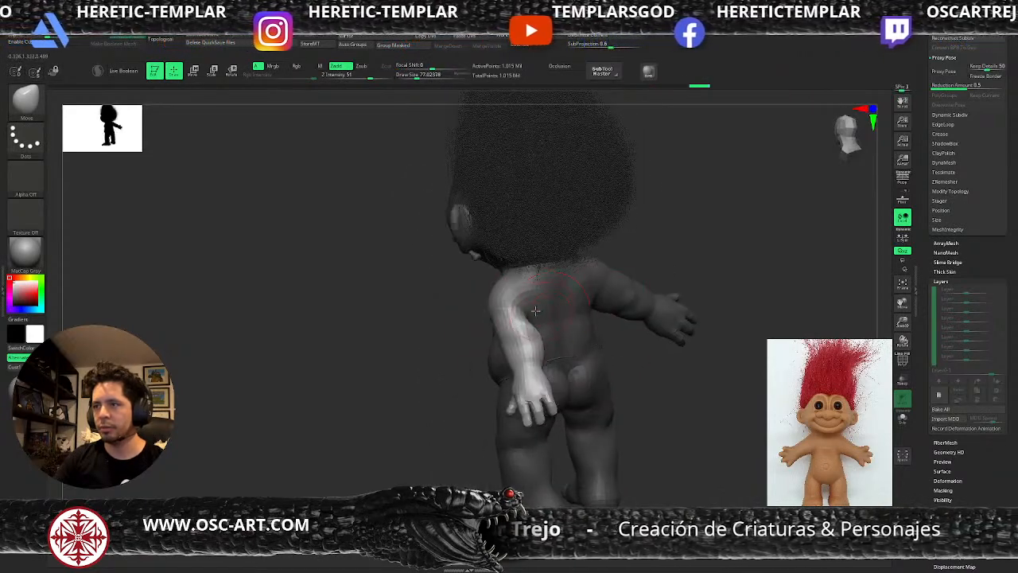
{"action": "mouse_move", "coordinate": [434, 343]}
{"action": "left_mouse_down", "text": "ctrl"}
{"action": "mouse_move", "coordinate": [455, 348]}
{"action": "mouse_move", "coordinate": [521, 312]}
{"action": "mouse_move", "coordinate": [514, 322]}
{"action": "left_mouse_up", "text": "ctrl"}
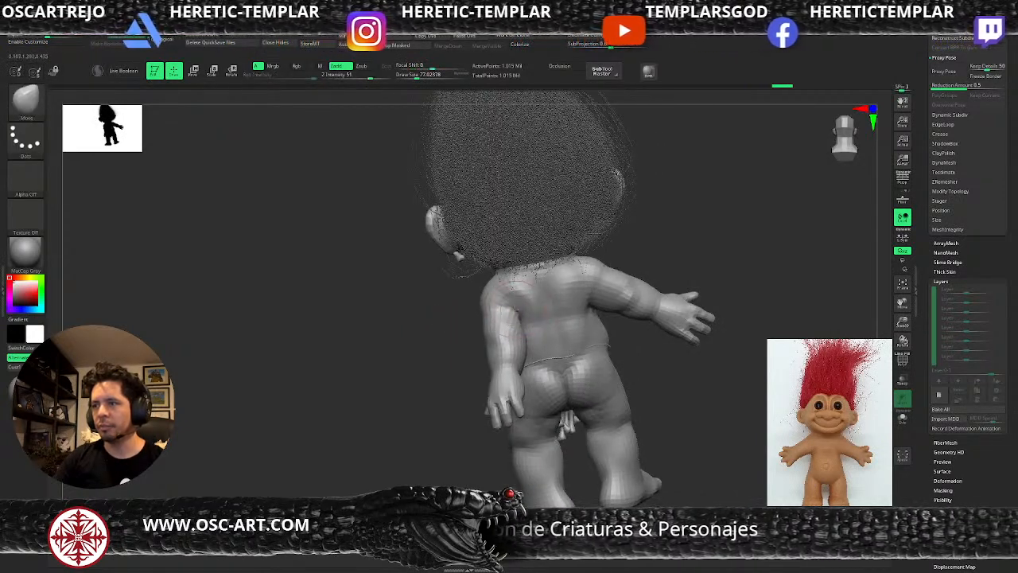
- Isolate the body mesh and mask everything except the right arm, softening the mask edge at the shoulder
{"action": "key", "text": "b"}
{"action": "key", "text": "d"}
{"action": "key", "text": "s"}
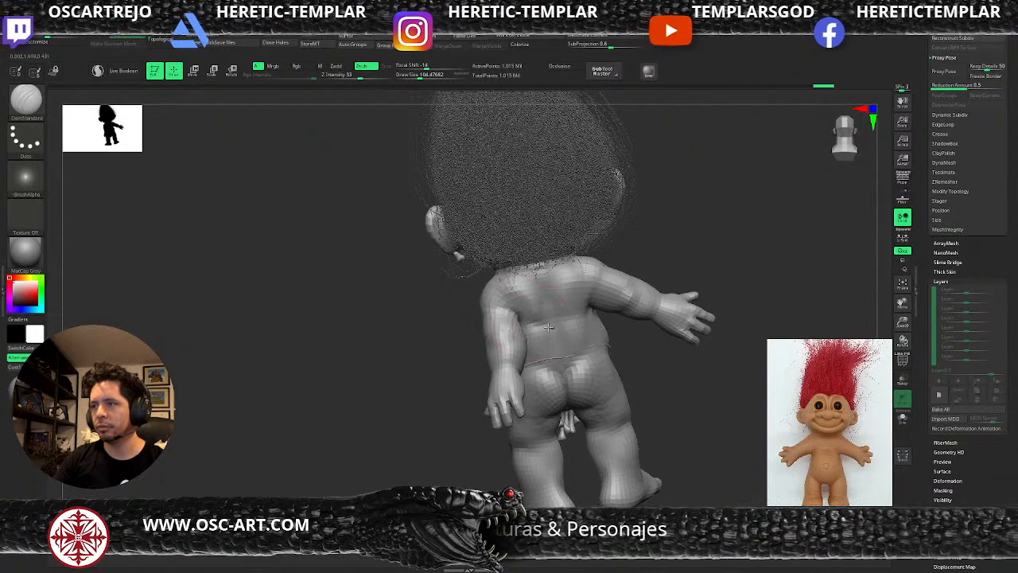
{"action": "key", "text": "ctrl+z"}
{"action": "mouse_move", "coordinate": [733, 257]}
{"action": "left_mouse_down"}
{"action": "mouse_move", "coordinate": [684, 262]}
{"action": "mouse_move", "coordinate": [736, 253]}
{"action": "mouse_move", "coordinate": [643, 345]}
{"action": "mouse_move", "coordinate": [597, 325]}
{"action": "mouse_move", "coordinate": [614, 318]}
{"action": "left_mouse_up"}
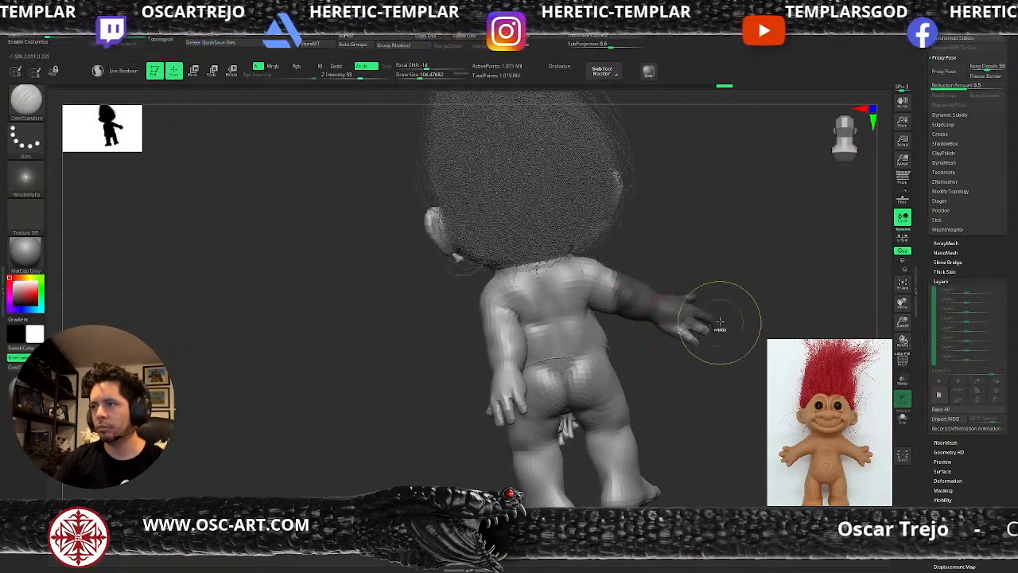
{"action": "key", "text": "ctrl+z"}
{"action": "left_click", "coordinate": [703, 311], "text": "ctrl+shift"}
{"action": "left_click_drag", "start_coordinate": [736, 257], "coordinate": [593, 338], "text": "ctrl"}
{"action": "left_click", "coordinate": [674, 365], "text": "ctrl"}
{"action": "left_click", "coordinate": [600, 301], "text": "ctrl"}
- Try swinging the right arm forward about a pivot at the shoulder, and clear the mask
{"action": "key", "text": "w"}
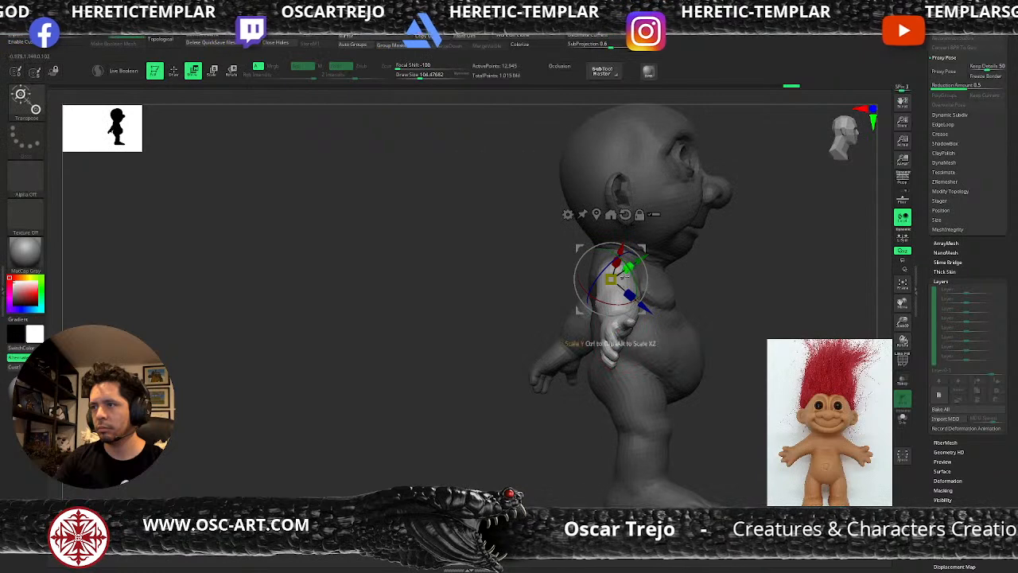
{"action": "left_click_drag", "start_coordinate": [709, 261], "coordinate": [674, 268], "text": "shift"}
{"action": "left_click", "coordinate": [596, 214]}
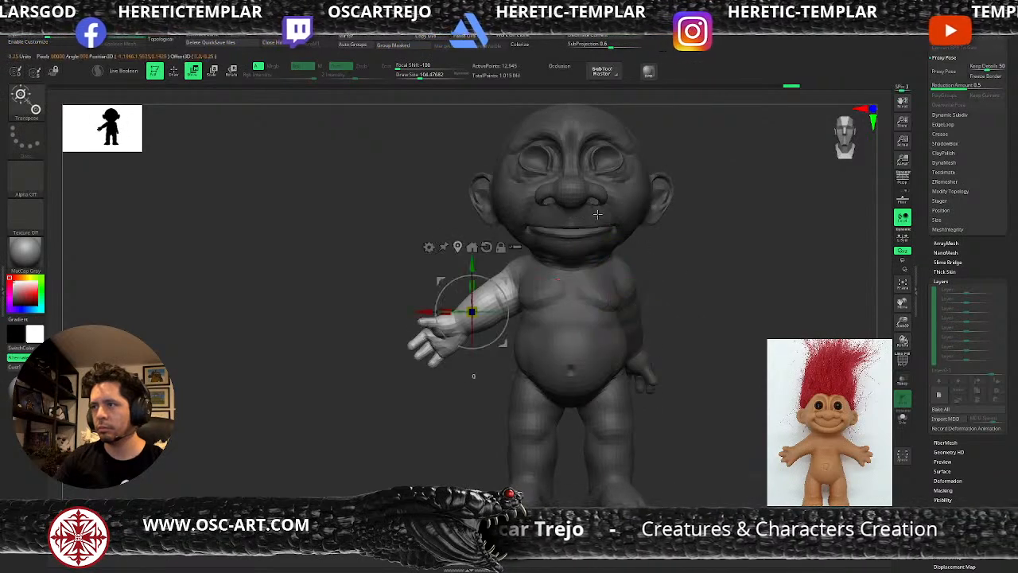
{"action": "left_click_drag", "start_coordinate": [507, 281], "coordinate": [578, 271], "text": "alt"}
{"action": "left_click_drag", "start_coordinate": [707, 265], "coordinate": [745, 283]}
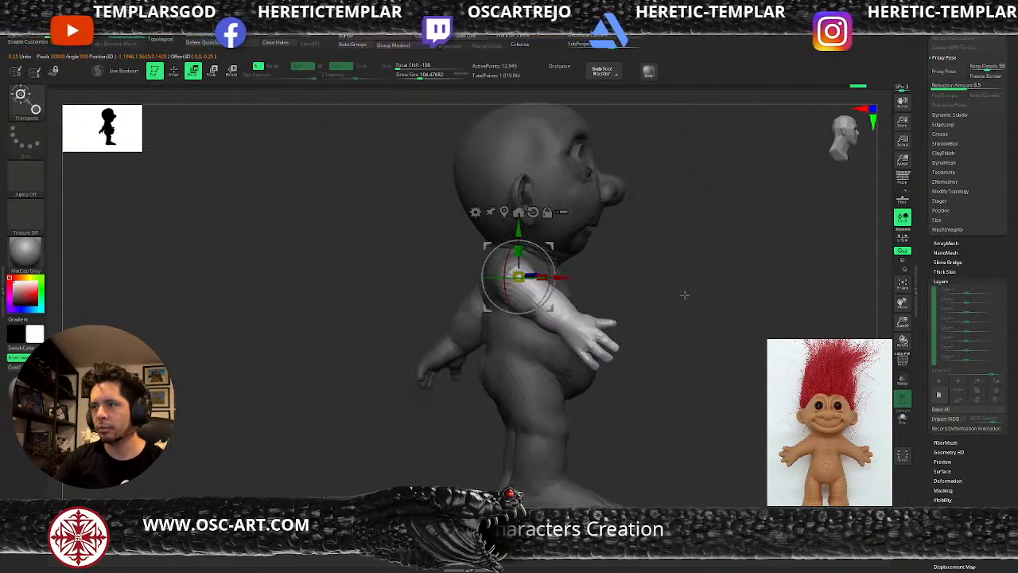
{"action": "key", "text": "q"}
{"action": "left_click_drag", "start_coordinate": [647, 280], "coordinate": [647, 288], "text": "ctrl"}
- Isolate the right forearm and hand to mask them, restore the full model, and invert the mask
{"action": "mouse_move", "coordinate": [684, 249]}
{"action": "left_mouse_down"}
{"action": "mouse_move", "coordinate": [602, 291]}
{"action": "mouse_move", "coordinate": [670, 329]}
{"action": "mouse_move", "coordinate": [734, 295]}
{"action": "mouse_move", "coordinate": [741, 264]}
{"action": "mouse_move", "coordinate": [609, 315]}
{"action": "left_mouse_up"}
{"action": "key", "text": "ctrl+shift+x"}
{"action": "key", "text": "ctrl+shift+x"}
{"action": "key", "text": "ctrl+shift+x"}
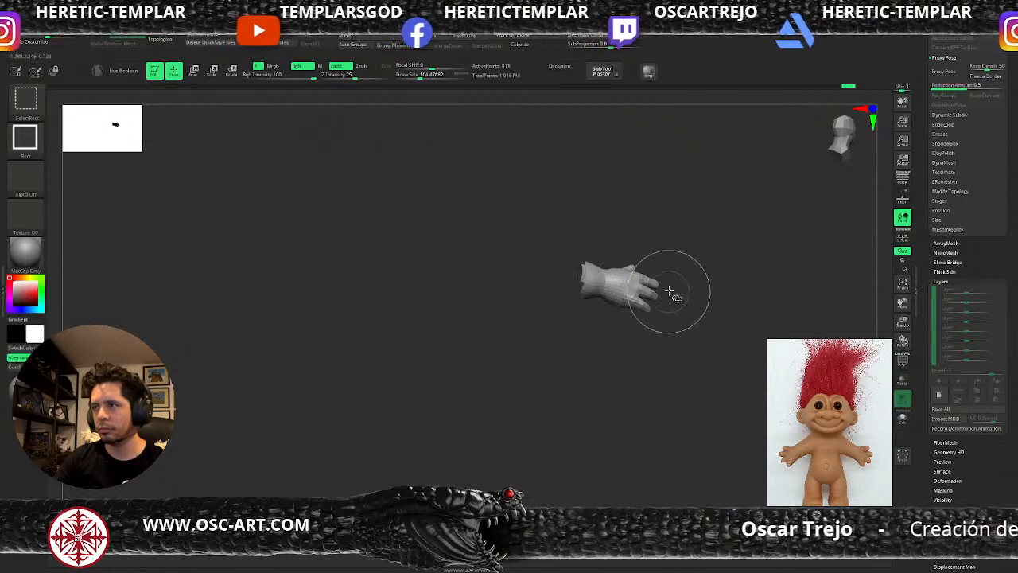
{"action": "left_click", "coordinate": [695, 259], "text": "ctrl"}
{"action": "left_click", "coordinate": [544, 353], "text": "ctrl+shift"}
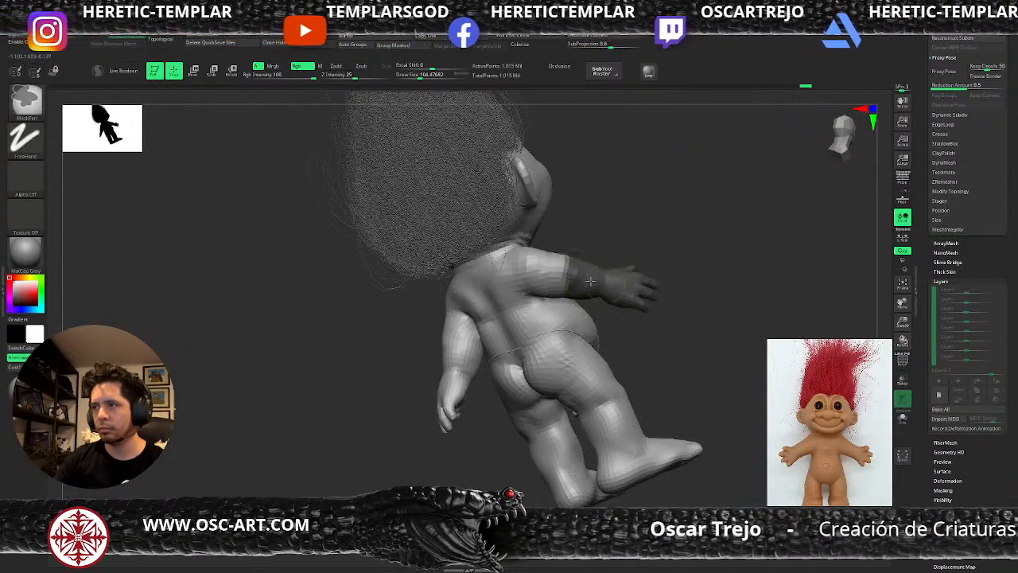
{"action": "left_click_drag", "start_coordinate": [636, 326], "coordinate": [621, 358], "text": "shift"}
{"action": "left_click_drag", "start_coordinate": [608, 286], "coordinate": [585, 267], "text": "ctrl"}
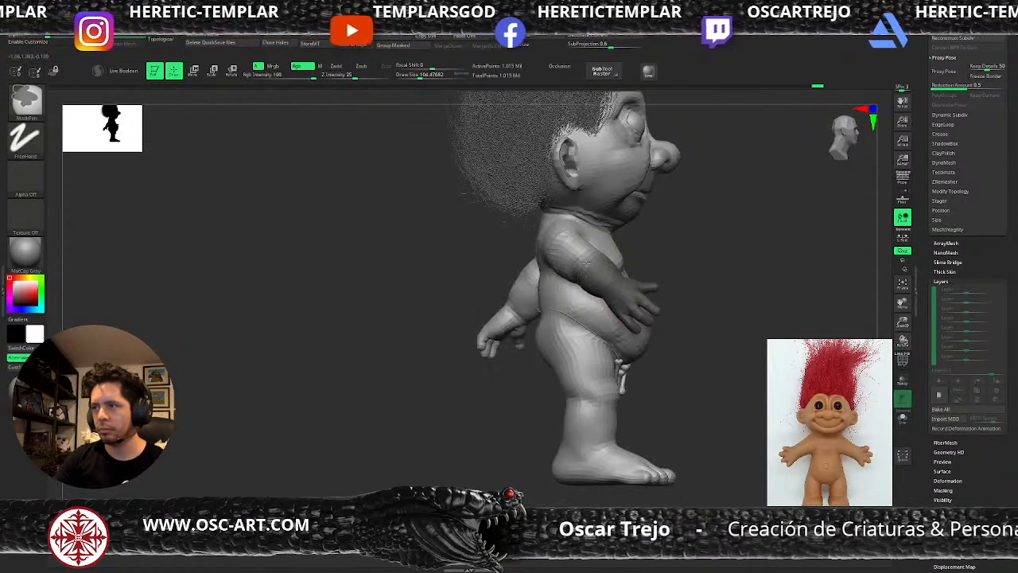
{"action": "left_click", "coordinate": [694, 244], "text": "ctrl"}
- Try bending the right arm upward at the elbow and adjusting the forearm's rotation
{"action": "key", "text": "w"}
{"action": "left_click_drag", "start_coordinate": [597, 211], "coordinate": [612, 235], "text": "alt"}
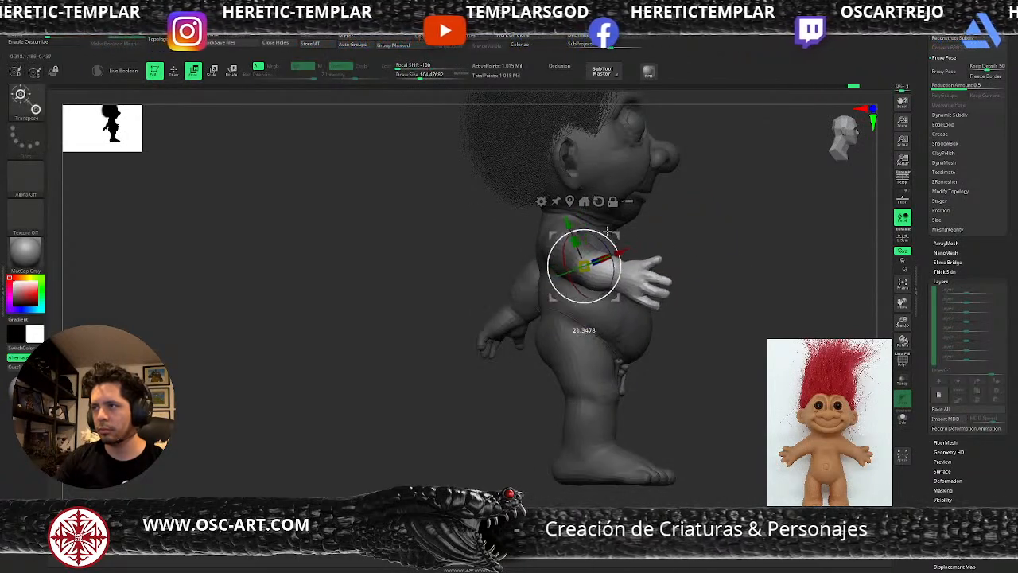
{"action": "key", "text": "q"}
{"action": "mouse_move", "coordinate": [743, 249]}
{"action": "left_mouse_down"}
{"action": "mouse_move", "coordinate": [697, 259]}
{"action": "mouse_move", "coordinate": [724, 282]}
{"action": "mouse_move", "coordinate": [718, 337]}
{"action": "mouse_move", "coordinate": [705, 341]}
{"action": "left_mouse_up"}
{"action": "key", "text": "r"}
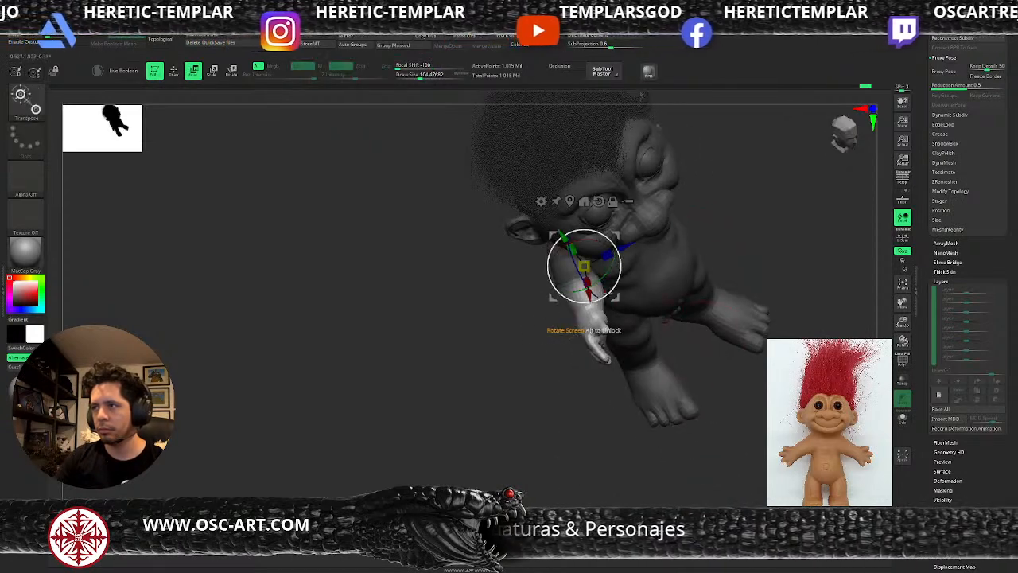
{"action": "left_click_drag", "start_coordinate": [615, 284], "coordinate": [613, 287]}
{"action": "left_click_drag", "start_coordinate": [554, 360], "coordinate": [596, 262]}
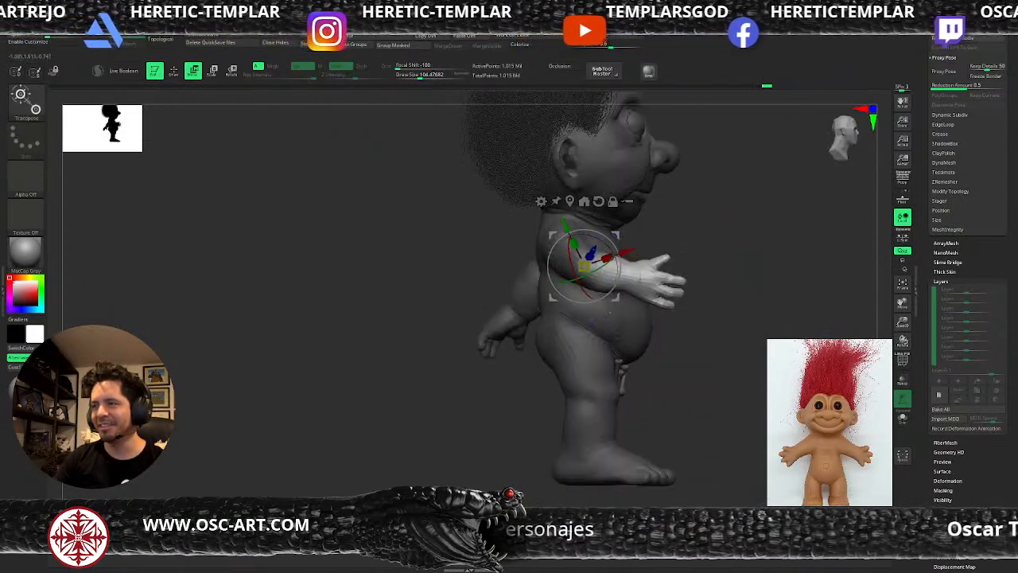
{"action": "key", "text": "q"}
{"action": "mouse_move", "coordinate": [688, 264]}
{"action": "left_mouse_down"}
{"action": "mouse_move", "coordinate": [781, 264]}
{"action": "mouse_move", "coordinate": [769, 272]}
{"action": "mouse_move", "coordinate": [740, 259]}
{"action": "mouse_move", "coordinate": [740, 274]}
{"action": "left_mouse_up"}
- Undo all the arm posing back to the neutral stance and clear the mask
{"action": "key", "text": "ctrl+z"}
{"action": "key", "text": "ctrl+z"}
{"action": "key", "text": "ctrl+z"}
{"action": "key", "text": "ctrl+z"}
{"action": "key", "text": "ctrl+z"}
{"action": "key", "text": "ctrl+z"}
{"action": "key", "text": "ctrl+z"}
{"action": "key", "text": "ctrl+z"}
{"action": "key", "text": "ctrl+z"}
{"action": "key", "text": "ctrl+z"}
{"action": "key", "text": "ctrl+z"}
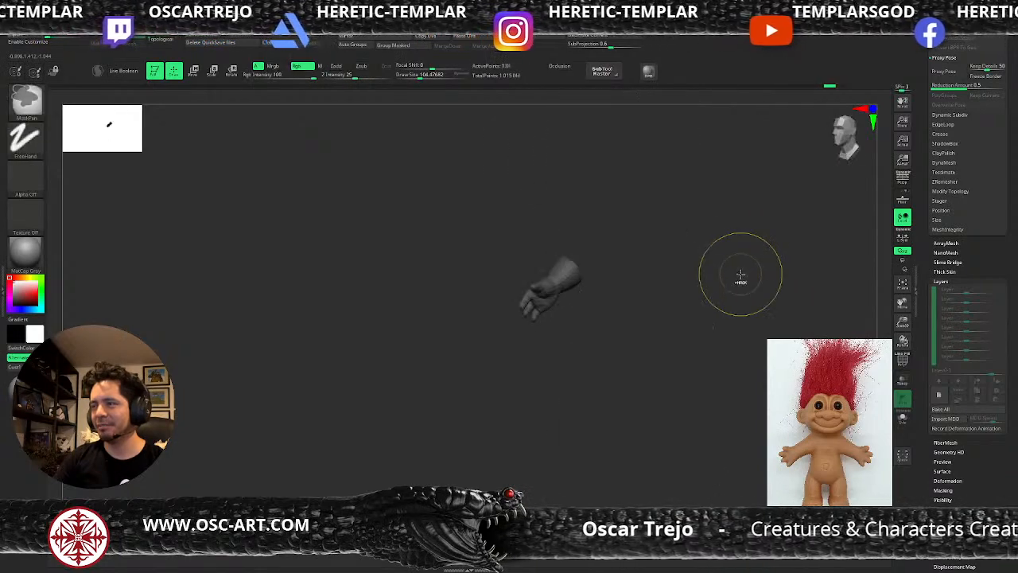
{"action": "key", "text": "ctrl+z"}
{"action": "key", "text": "ctrl+z"}
{"action": "key", "text": "ctrl+z"}
{"action": "key", "text": "ctrl+z"}
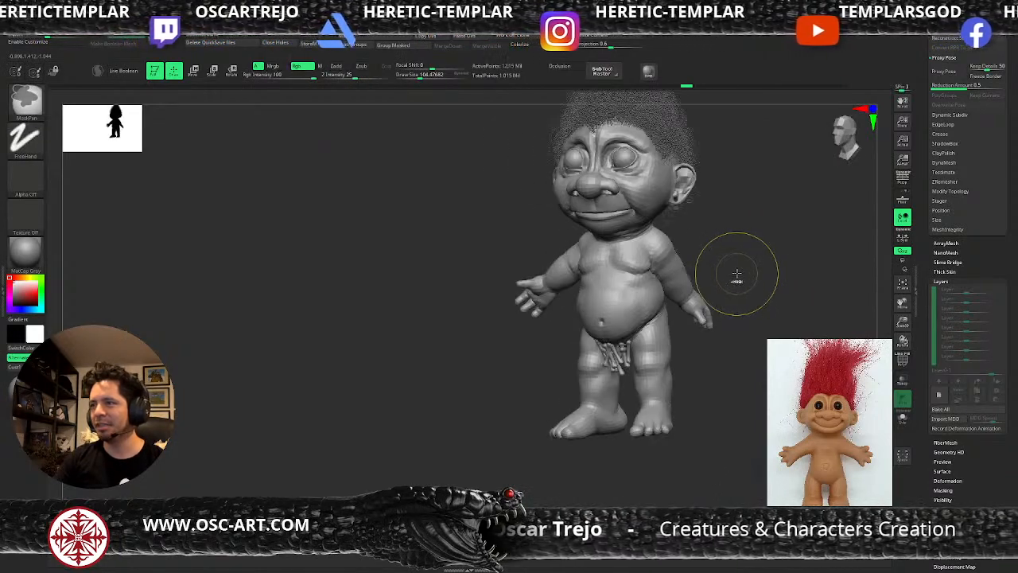
{"action": "key", "text": "ctrl+z"}
{"action": "key", "text": "ctrl+z"}
{"action": "key", "text": "ctrl+z"}
{"action": "key", "text": "ctrl+z"}
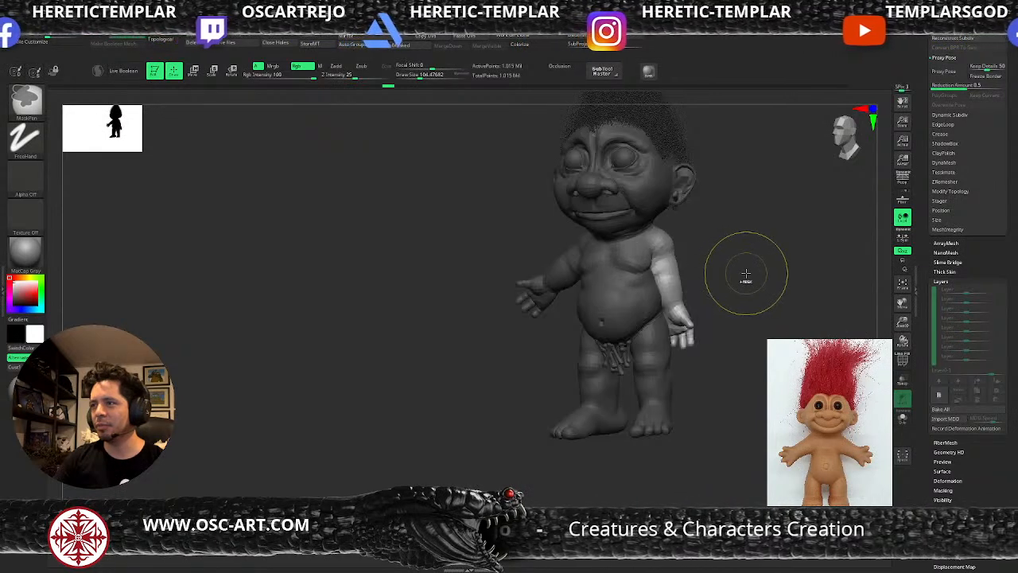
{"action": "key", "text": "ctrl+z"}
{"action": "key", "text": "ctrl+z"}
{"action": "key", "text": "ctrl+z"}
{"action": "key", "text": "ctrl+z"}
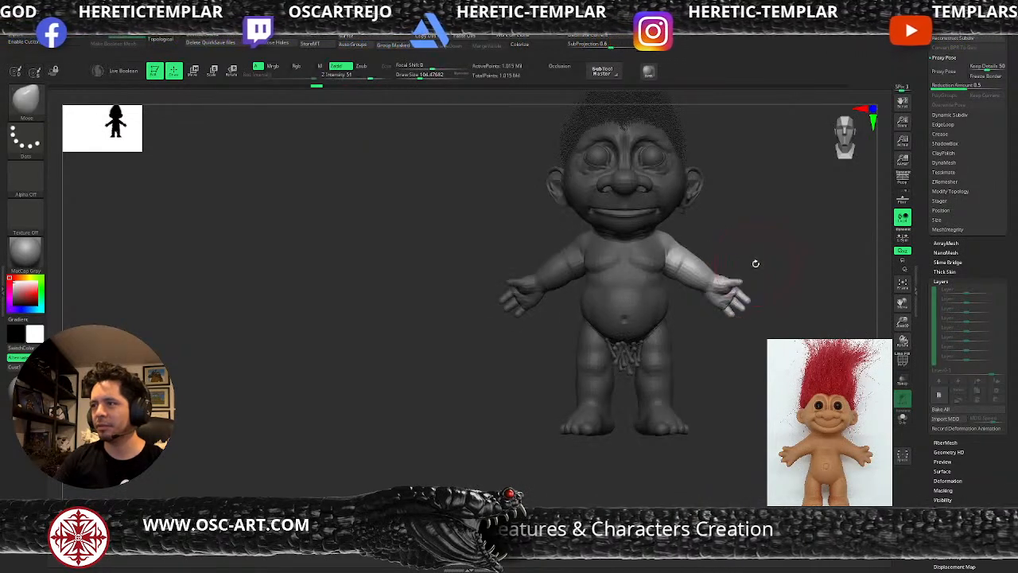
{"action": "left_click", "coordinate": [763, 290]}
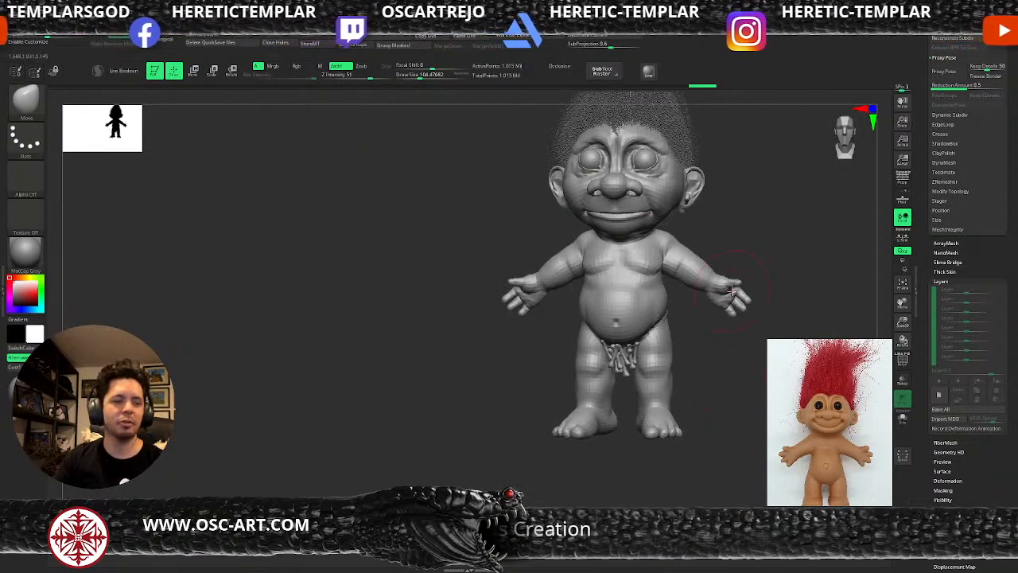
- Mask the head and hair down to the neck, and invert the mask to leave only them free
{"action": "left_click_drag", "start_coordinate": [771, 199], "coordinate": [697, 292], "text": "alt"}
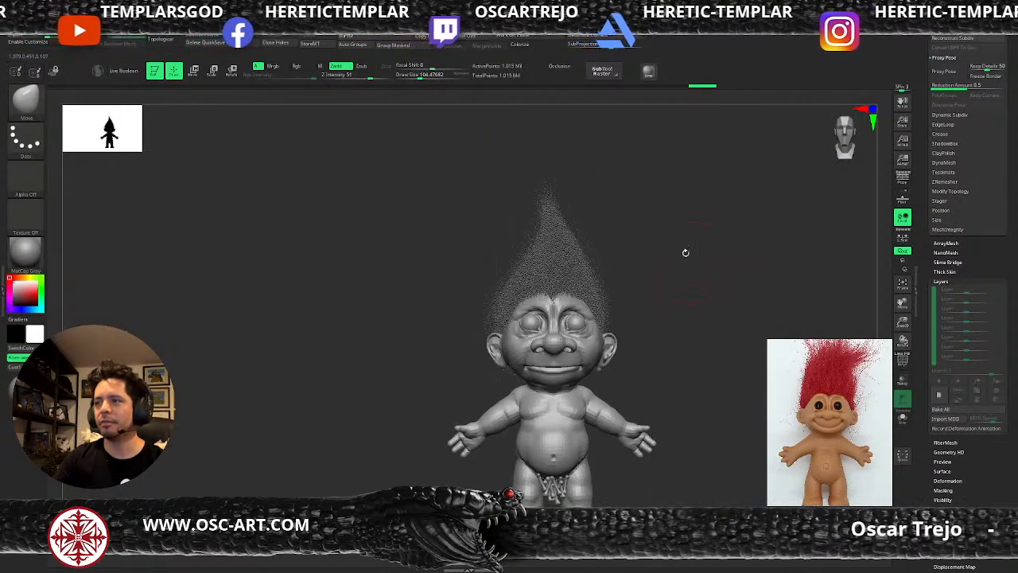
{"action": "left_click_drag", "start_coordinate": [657, 140], "coordinate": [455, 393], "text": "ctrl"}
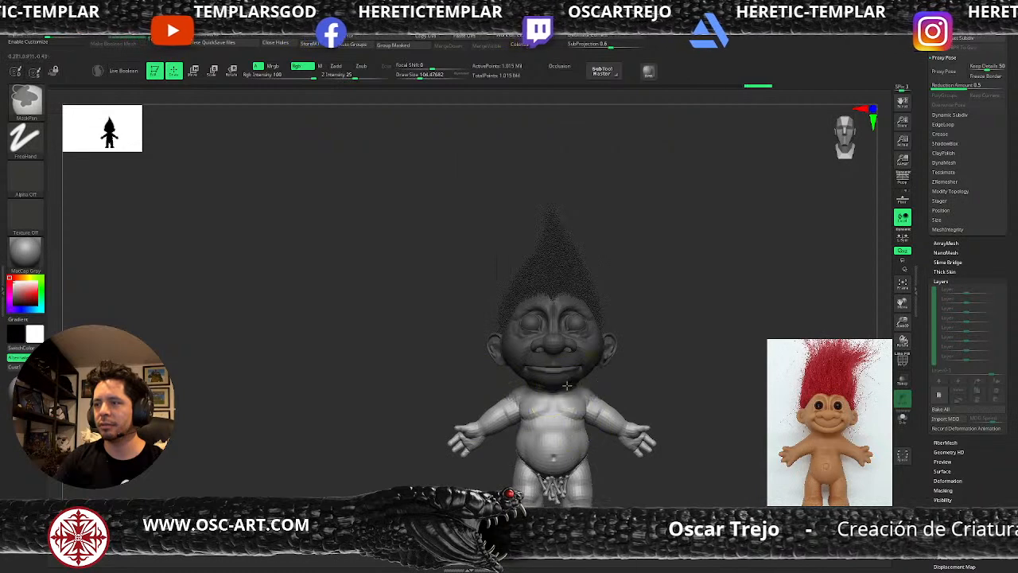
{"action": "left_click", "coordinate": [627, 371], "text": "ctrl"}
- Place the gizmo at the neck, rotate the head into a slight sideways tilt, and clear the mask
{"action": "key", "text": "w"}
{"action": "left_click_drag", "start_coordinate": [634, 368], "coordinate": [518, 378], "text": "alt"}
{"action": "left_click_drag", "start_coordinate": [644, 336], "coordinate": [556, 286]}
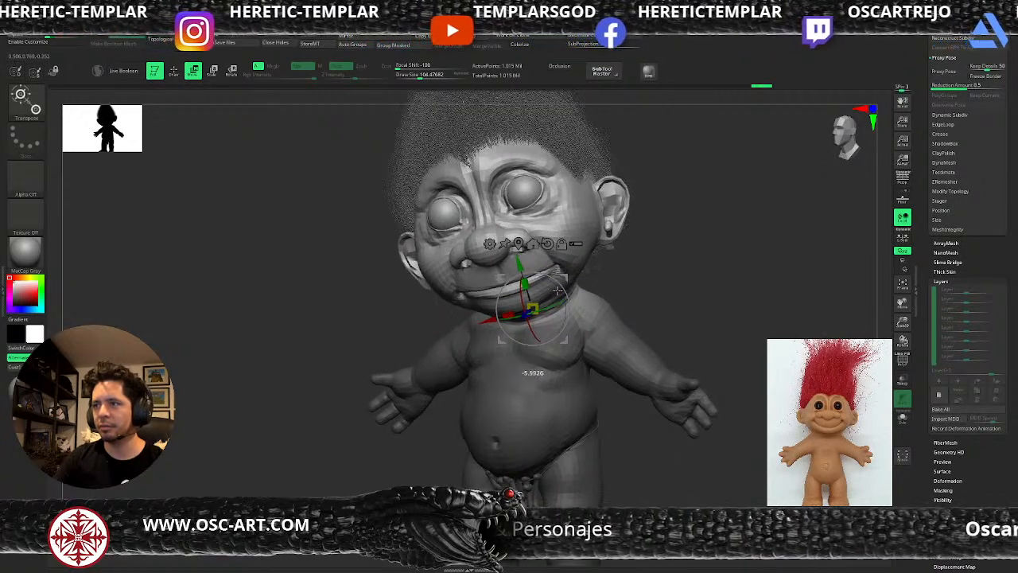
{"action": "left_click_drag", "start_coordinate": [676, 272], "coordinate": [696, 302], "text": "ctrl"}
{"action": "left_click_drag", "start_coordinate": [692, 306], "coordinate": [684, 277], "text": "alt"}
- Mask the left arm up to the shoulder, soften the mask edge, and invert the mask
{"action": "key", "text": "q"}
{"action": "mouse_move", "coordinate": [666, 313]}
{"action": "left_mouse_down", "text": "alt"}
{"action": "mouse_move", "coordinate": [663, 252]}
{"action": "mouse_move", "coordinate": [621, 274]}
{"action": "left_mouse_up", "text": "alt"}
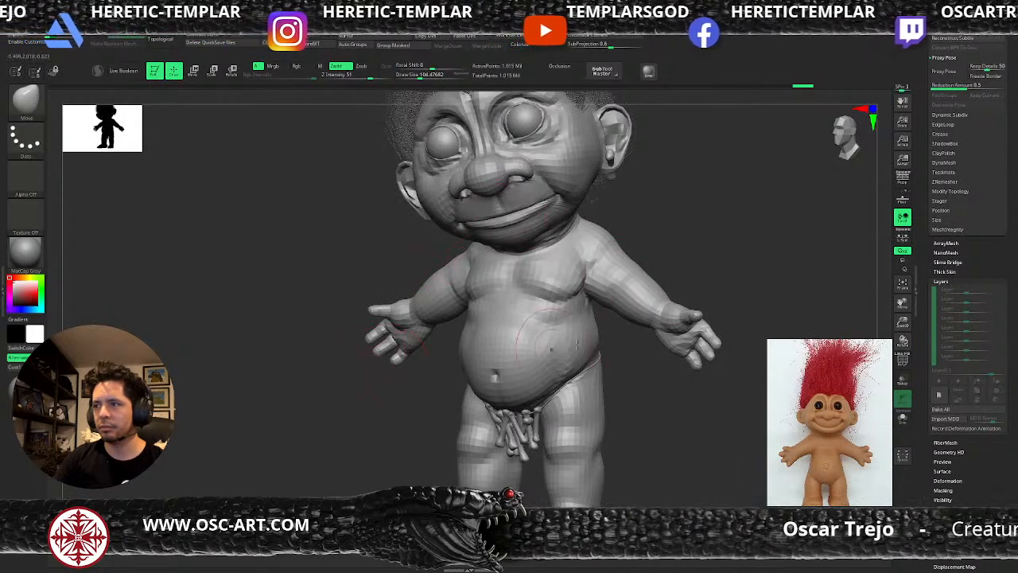
{"action": "left_click_drag", "start_coordinate": [730, 259], "coordinate": [759, 236]}
{"action": "left_click_drag", "start_coordinate": [795, 206], "coordinate": [602, 321], "text": "ctrl"}
{"action": "left_click_drag", "start_coordinate": [776, 243], "coordinate": [651, 374], "text": "ctrl"}
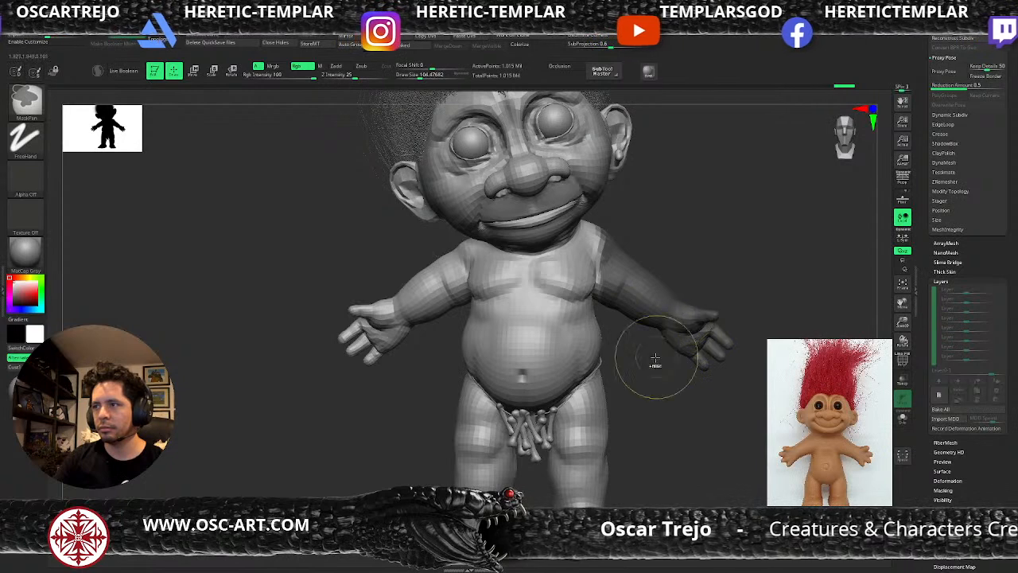
{"action": "left_click", "coordinate": [658, 356], "text": "ctrl"}
{"action": "left_click", "coordinate": [652, 252], "text": "ctrl"}
{"action": "key", "text": "w"}
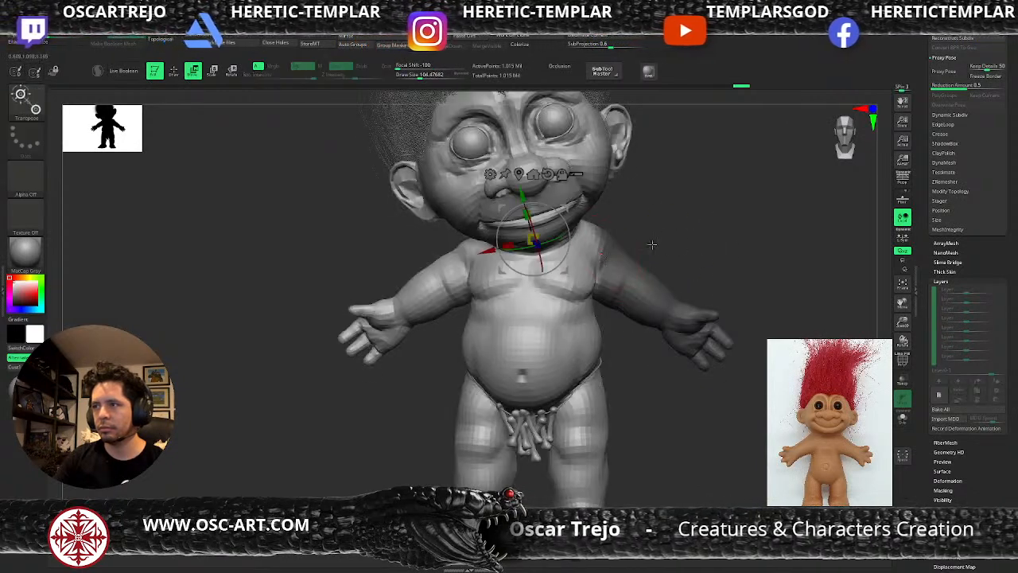
{"action": "left_click", "coordinate": [675, 236], "text": "ctrl"}
- Place the gizmo pivot at the left shoulder joint and try out the arm transformation from the front
{"action": "key", "text": "y"}
{"action": "key", "text": "y"}
{"action": "left_click", "coordinate": [601, 254], "text": "alt"}
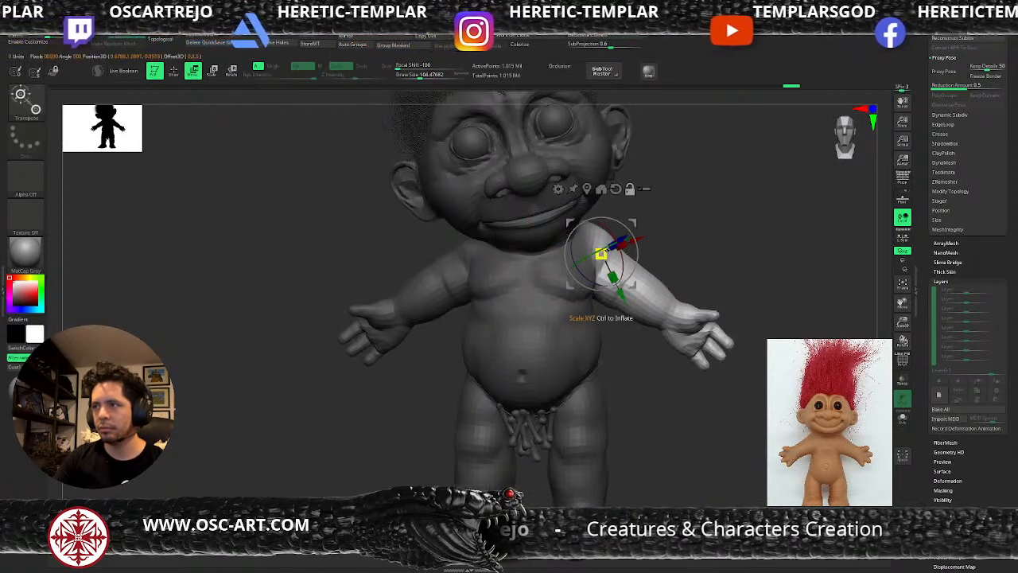
{"action": "left_click_drag", "start_coordinate": [632, 231], "coordinate": [641, 250]}
{"action": "key", "text": "ctrl+z"}
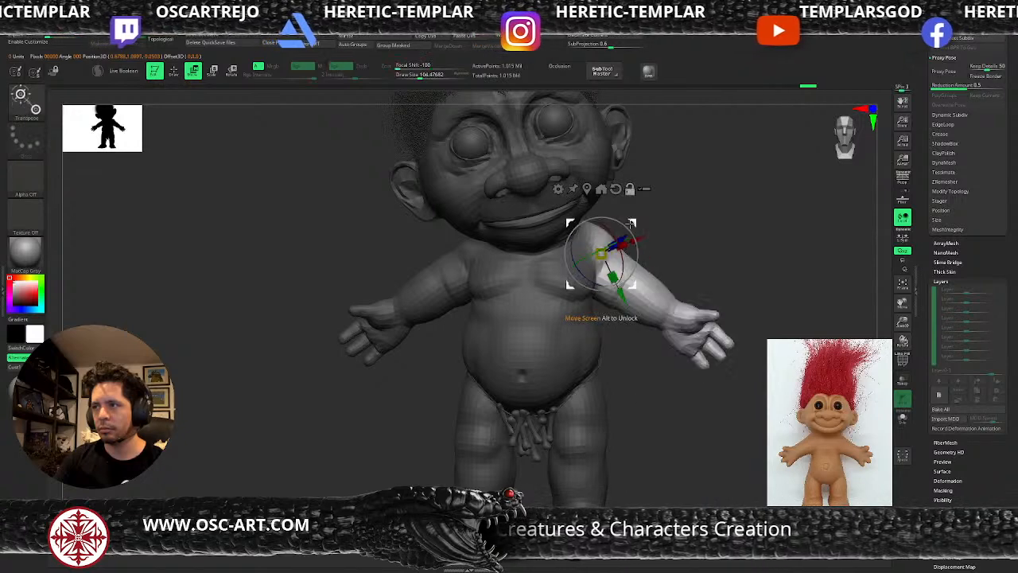
{"action": "mouse_move", "coordinate": [614, 212]}
{"action": "left_mouse_down", "text": "alt"}
{"action": "mouse_move", "coordinate": [618, 199]}
{"action": "mouse_move", "coordinate": [627, 213]}
{"action": "mouse_move", "coordinate": [616, 225]}
{"action": "left_mouse_up", "text": "alt"}
{"action": "key", "text": "ctrl+z"}
- Rotate the left arm downward from the shoulder, closer to the body, and invert the mask to protect the arm
{"action": "left_click_drag", "start_coordinate": [695, 248], "coordinate": [622, 246]}
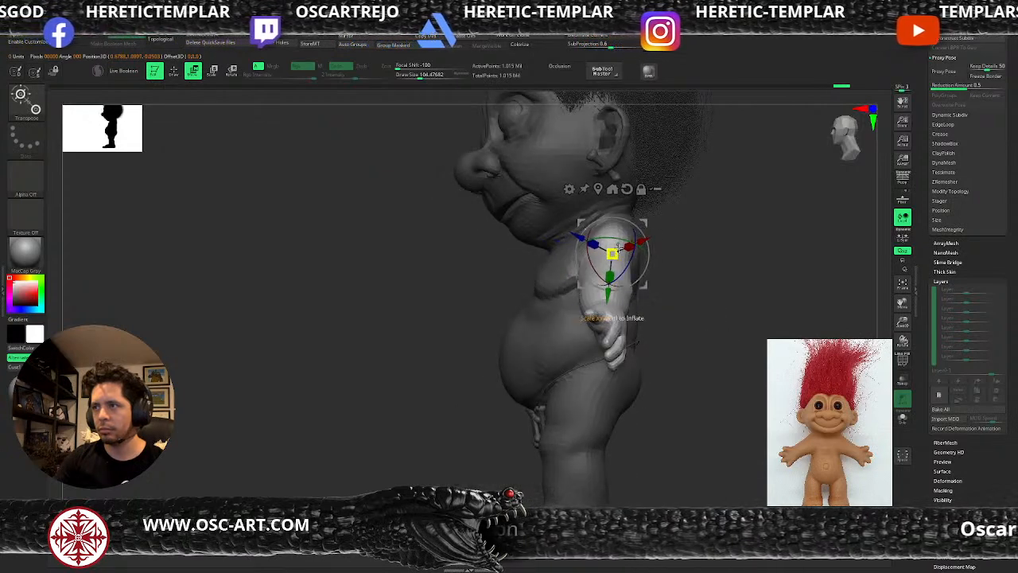
{"action": "left_click_drag", "start_coordinate": [625, 271], "coordinate": [586, 240]}
{"action": "left_click_drag", "start_coordinate": [647, 244], "coordinate": [741, 234]}
{"action": "mouse_move", "coordinate": [711, 266]}
{"action": "left_mouse_down"}
{"action": "mouse_move", "coordinate": [641, 263]}
{"action": "mouse_move", "coordinate": [652, 258]}
{"action": "left_mouse_up"}
{"action": "key", "text": "q"}
{"action": "left_click", "coordinate": [665, 257], "text": "ctrl"}
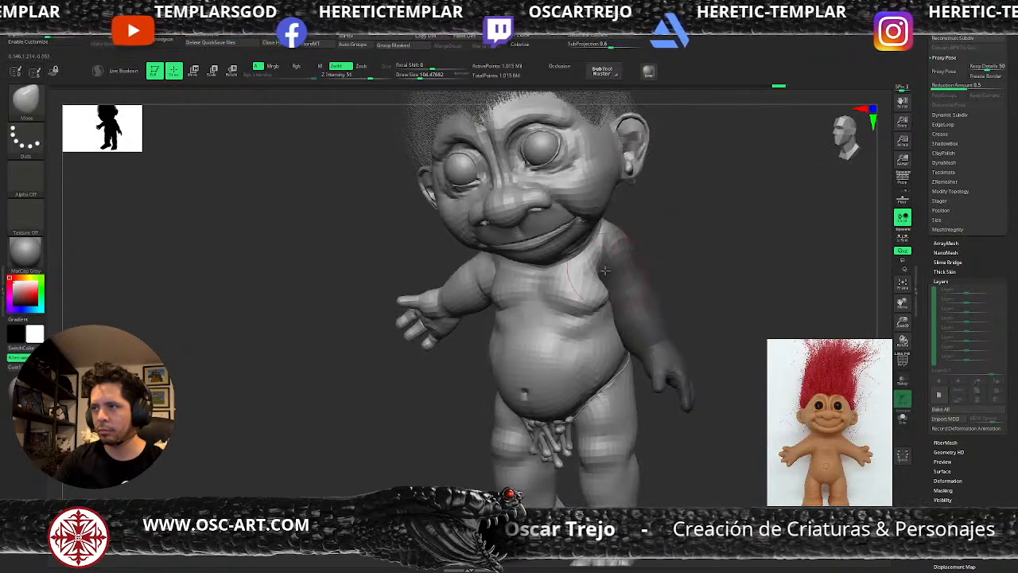
- Invert the mask to free the left arm, reshape its shoulder slightly with the Move brush, and clear the mask
{"action": "left_click", "coordinate": [636, 262], "text": "ctrl"}
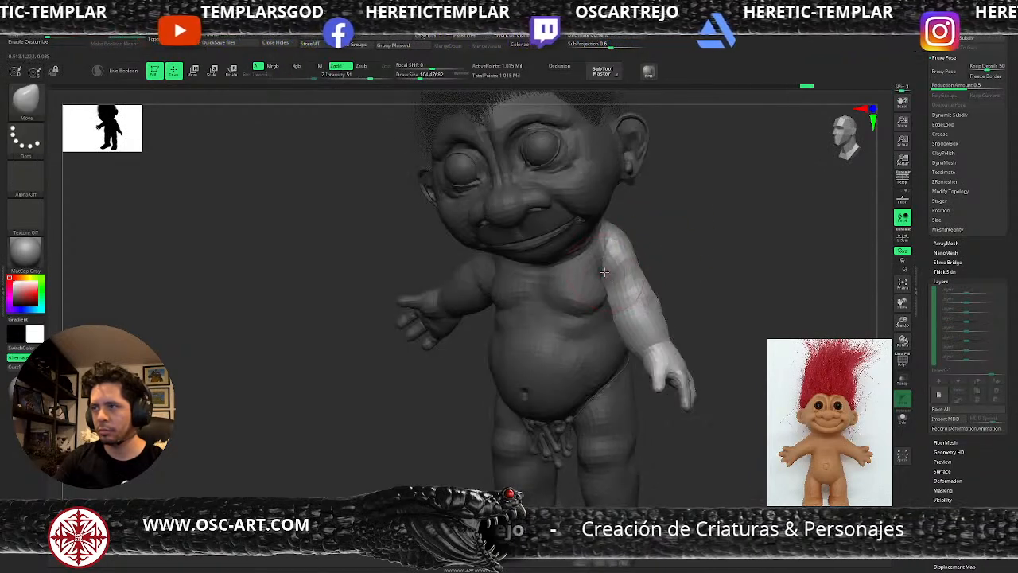
{"action": "left_click_drag", "start_coordinate": [650, 256], "coordinate": [652, 254]}
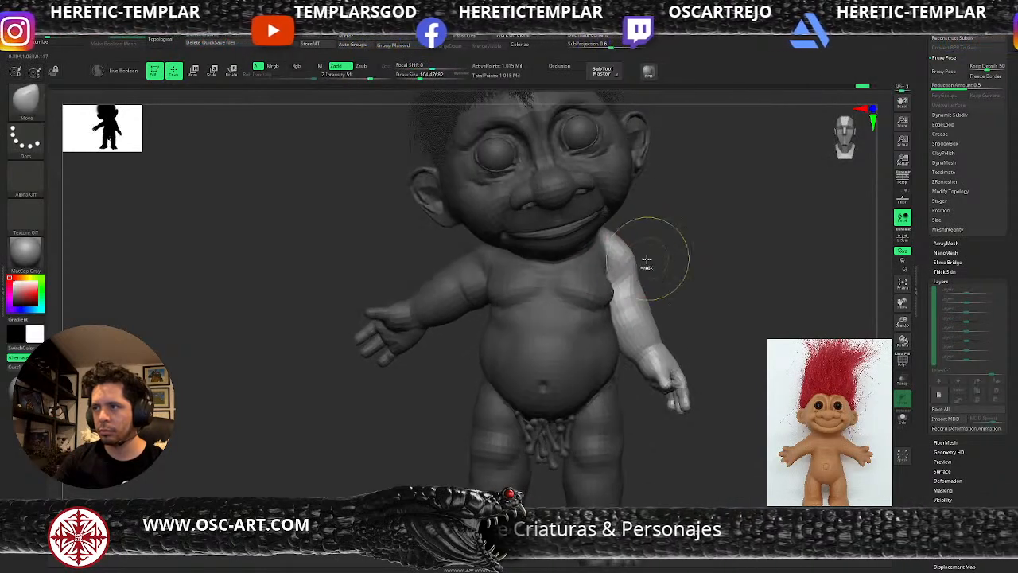
{"action": "right_click_drag", "start_coordinate": [629, 261], "coordinate": [628, 255]}
{"action": "mouse_move", "coordinate": [616, 251]}
{"action": "left_mouse_down"}
{"action": "mouse_move", "coordinate": [666, 246]}
{"action": "mouse_move", "coordinate": [716, 302]}
{"action": "left_mouse_up"}
{"action": "mouse_move", "coordinate": [750, 345]}
{"action": "left_mouse_down"}
{"action": "mouse_move", "coordinate": [694, 275]}
{"action": "mouse_move", "coordinate": [695, 318]}
{"action": "left_mouse_up"}
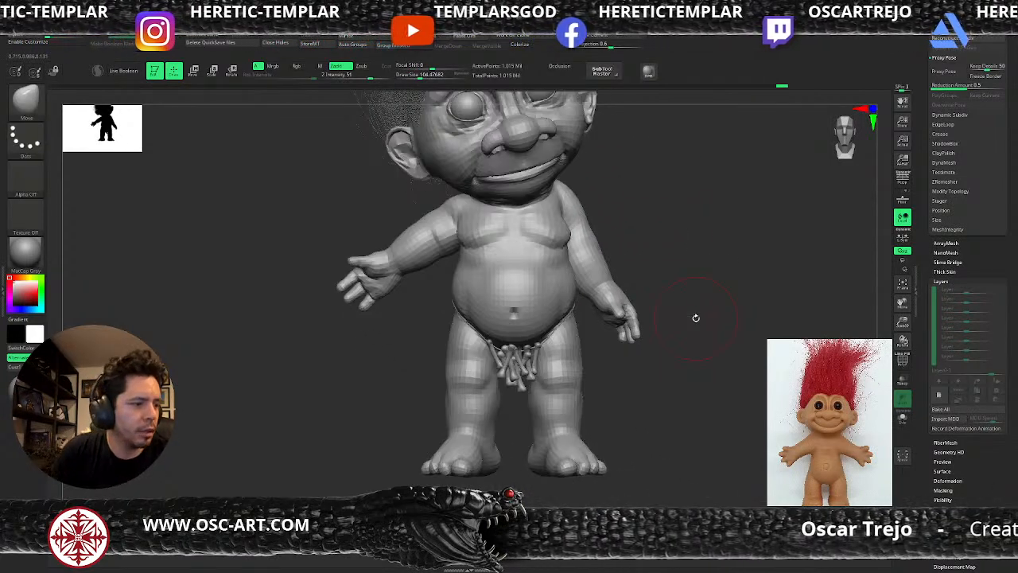
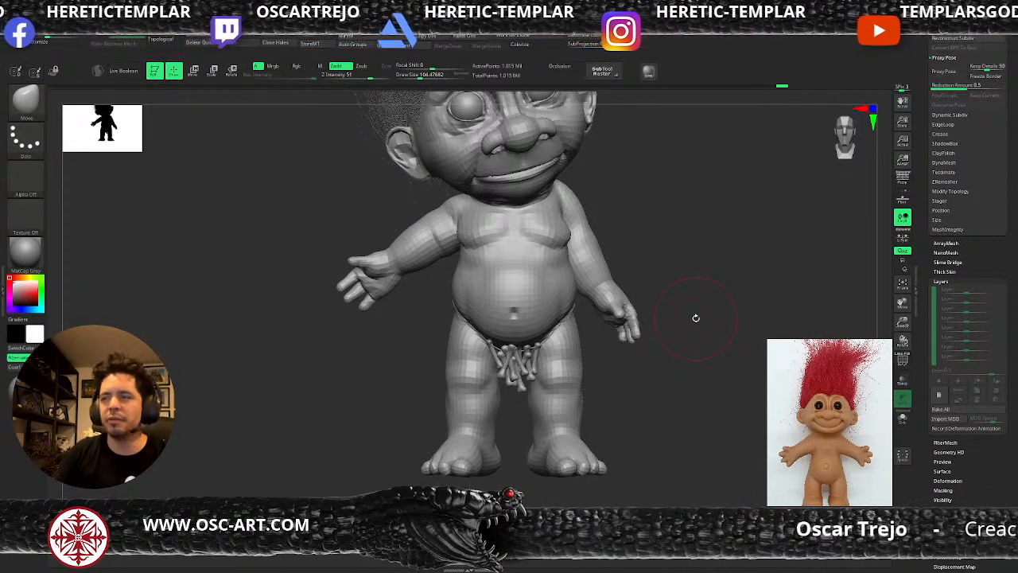
{"action": "key", "text": "w"}
{"action": "key", "text": "y"}
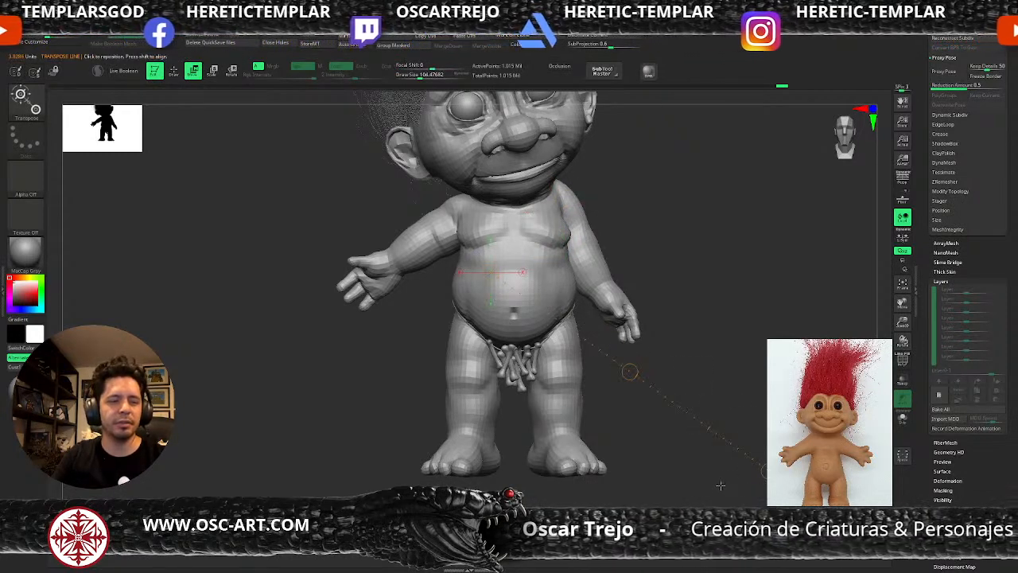
{"action": "key", "text": "y"}
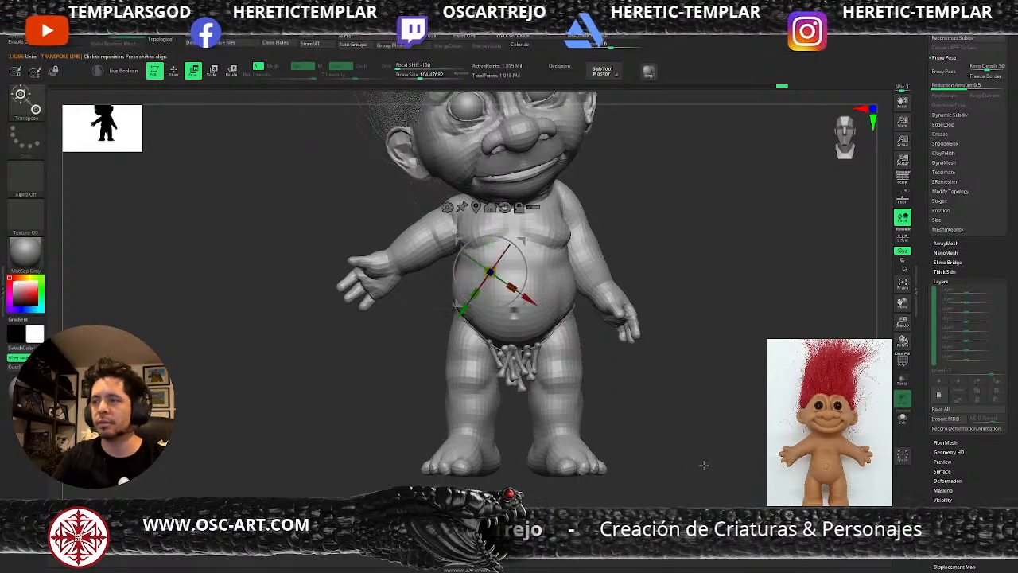
{"action": "key", "text": "q"}
- Mask the right arm up to the shoulder and invert the mask so only that arm stays editable
{"action": "mouse_move", "coordinate": [347, 305]}
{"action": "left_mouse_down"}
{"action": "mouse_move", "coordinate": [337, 325]}
{"action": "mouse_move", "coordinate": [351, 202]}
{"action": "mouse_move", "coordinate": [422, 280]}
{"action": "left_mouse_up"}
{"action": "key", "text": "ctrl+shift+x"}
{"action": "key", "text": "ctrl+shift+x"}
{"action": "key", "text": "ctrl+shift+x"}
{"action": "key", "text": "ctrl+shift+x"}
{"action": "key", "text": "ctrl+shift+x"}
{"action": "left_click_drag", "start_coordinate": [314, 163], "coordinate": [509, 311], "text": "ctrl+shift"}
{"action": "left_click", "coordinate": [493, 341], "text": "ctrl+shift"}
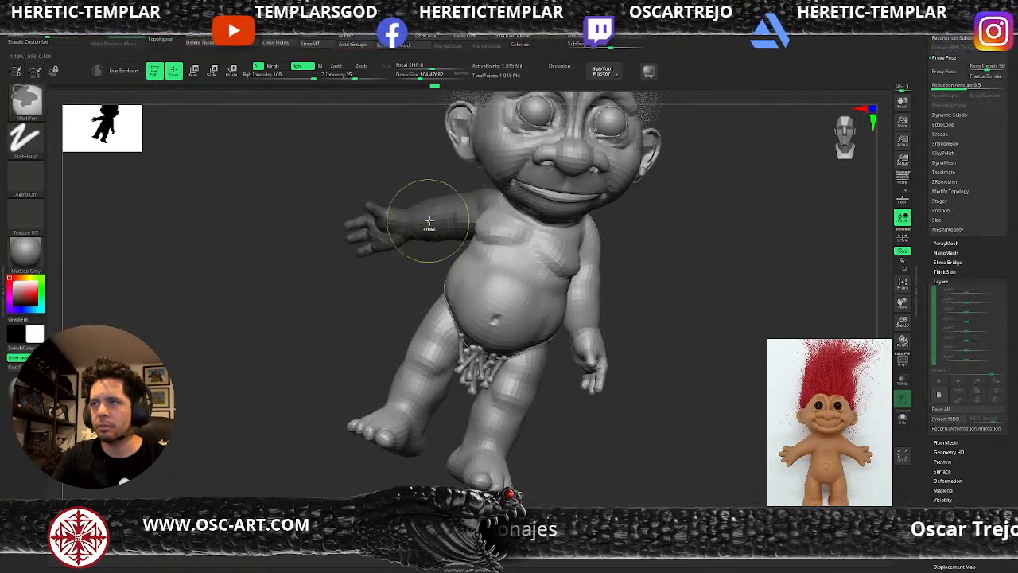
{"action": "left_click", "coordinate": [409, 284], "text": "ctrl"}
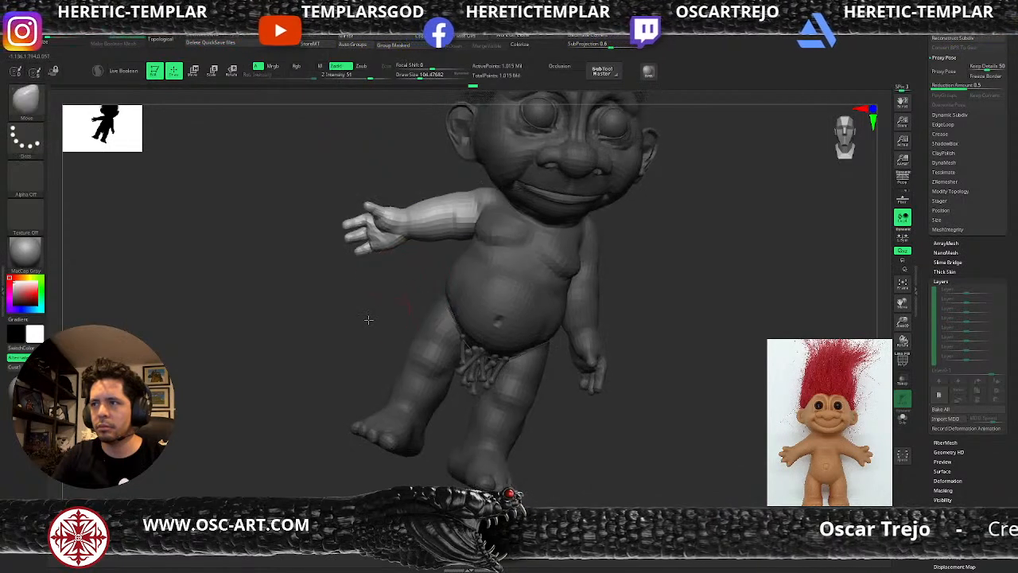
- Place the gizmo at the right shoulder joint and try rotating the arm downward toward the body
{"action": "left_click_drag", "start_coordinate": [364, 316], "coordinate": [417, 295], "text": "shift"}
{"action": "key", "text": "w"}
{"action": "left_click_drag", "start_coordinate": [539, 211], "coordinate": [490, 166], "text": "alt"}
{"action": "key", "text": "ctrl+z"}
{"action": "left_click_drag", "start_coordinate": [491, 221], "coordinate": [518, 210], "text": "alt"}
{"action": "left_click_drag", "start_coordinate": [520, 163], "coordinate": [495, 172]}
{"action": "key", "text": "ctrl+z"}
{"action": "left_click_drag", "start_coordinate": [359, 268], "coordinate": [434, 269], "text": "shift"}
- Pull the right forearm and hand in behind the body from the back view using a larger Move brush
{"action": "key", "text": "q"}
{"action": "left_click_drag", "start_coordinate": [536, 252], "coordinate": [593, 255], "text": "shift"}
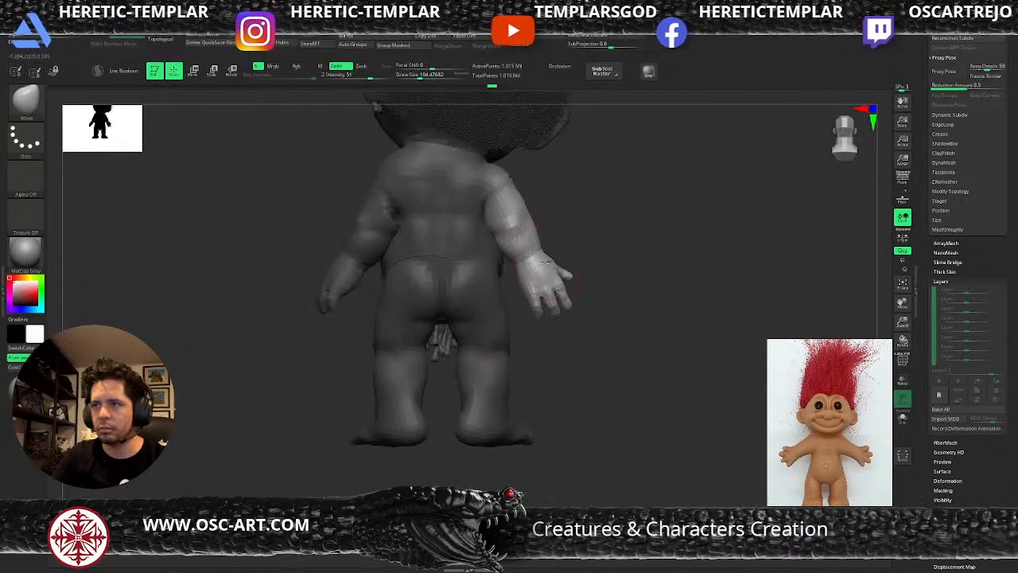
{"action": "key", "text": "s"}
{"action": "mouse_move", "coordinate": [537, 287]}
{"action": "left_mouse_down"}
{"action": "mouse_move", "coordinate": [555, 287]}
{"action": "mouse_move", "coordinate": [522, 310]}
{"action": "mouse_move", "coordinate": [525, 296]}
{"action": "mouse_move", "coordinate": [556, 306]}
{"action": "left_mouse_up"}
{"action": "key", "text": "s"}
{"action": "key", "text": "s"}
{"action": "left_click", "coordinate": [537, 297]}
{"action": "key", "text": "s"}
{"action": "left_click_drag", "start_coordinate": [542, 312], "coordinate": [552, 314]}
{"action": "left_click_drag", "start_coordinate": [531, 307], "coordinate": [458, 302]}
{"action": "left_click_drag", "start_coordinate": [563, 300], "coordinate": [502, 288]}
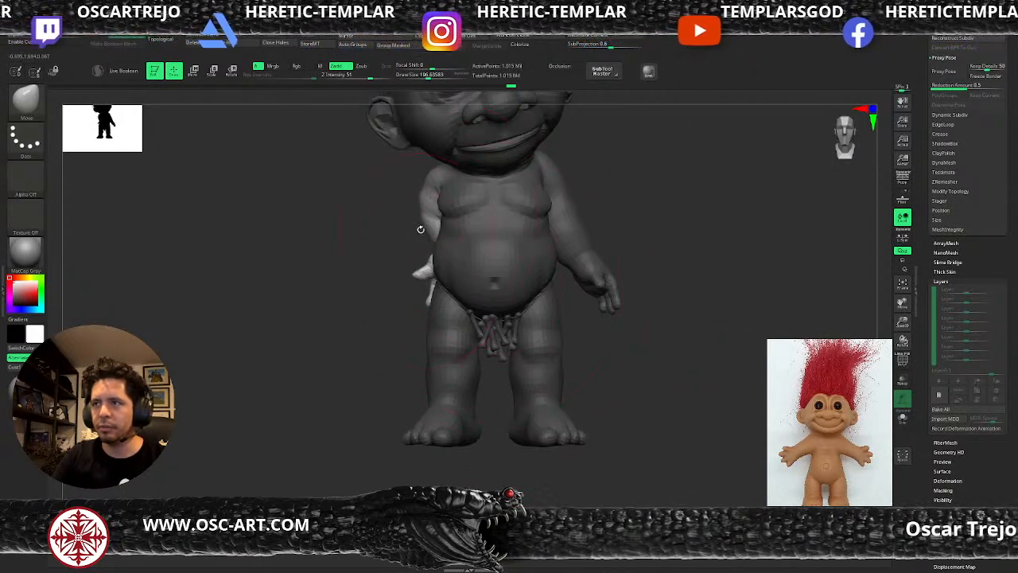
- Shape the right hand, wrist and forearm against the buttock with the Move brush, varying the brush size
{"action": "key", "text": "s"}
{"action": "right_click_drag", "start_coordinate": [439, 296], "coordinate": [667, 287]}
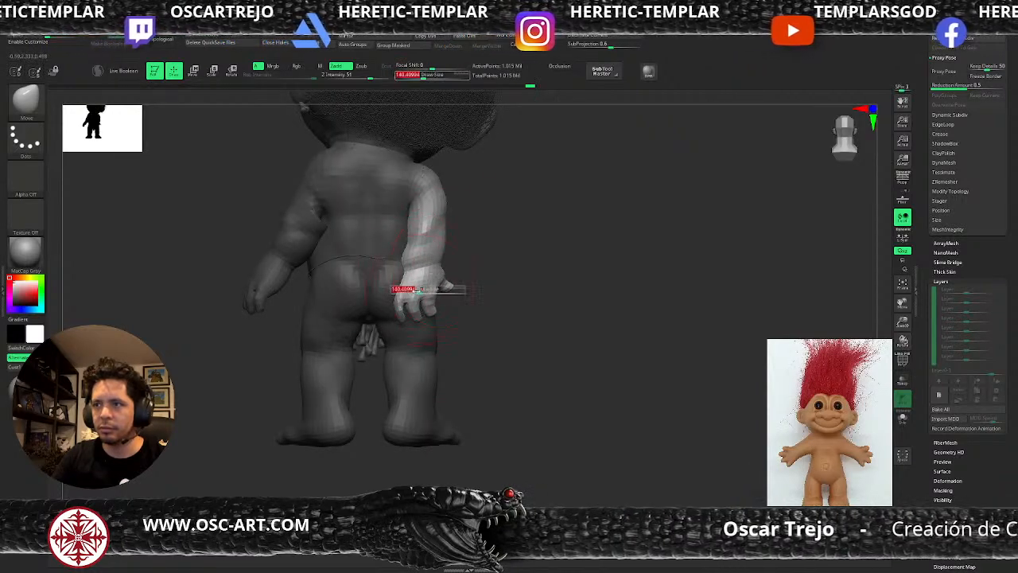
{"action": "right_click_drag", "start_coordinate": [468, 303], "coordinate": [423, 296]}
{"action": "mouse_move", "coordinate": [344, 286]}
{"action": "right_mouse_down"}
{"action": "mouse_move", "coordinate": [504, 286]}
{"action": "mouse_move", "coordinate": [382, 309]}
{"action": "mouse_move", "coordinate": [366, 284]}
{"action": "mouse_move", "coordinate": [478, 248]}
{"action": "mouse_move", "coordinate": [446, 284]}
{"action": "right_mouse_up"}
{"action": "key", "text": "s"}
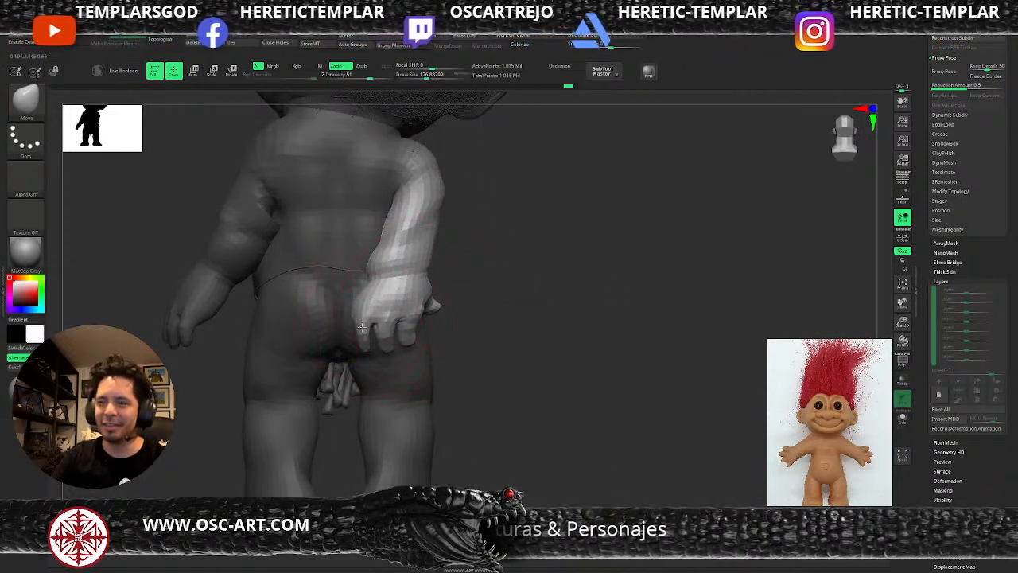
{"action": "key", "text": "s"}
{"action": "left_click", "coordinate": [386, 341]}
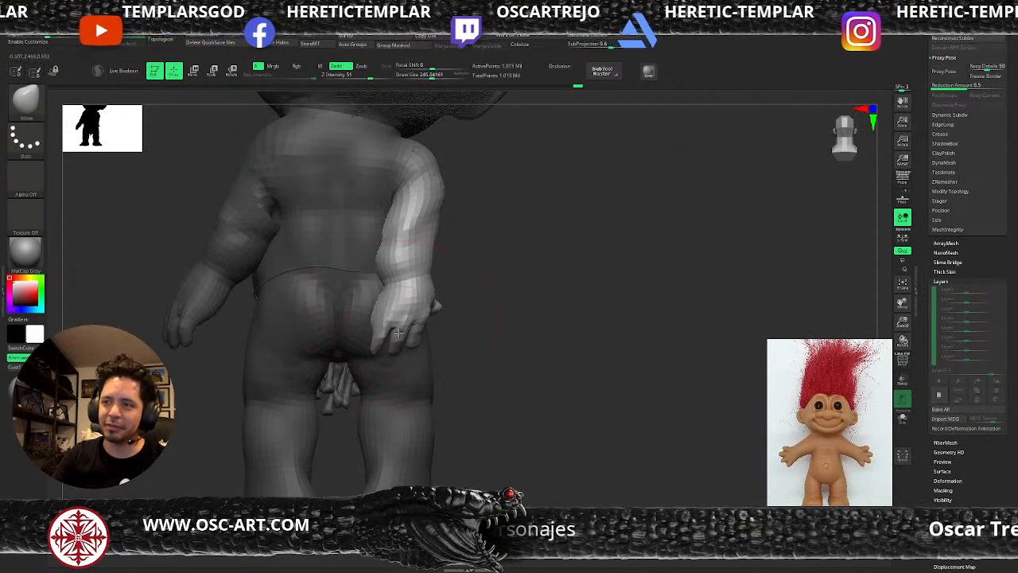
{"action": "mouse_move", "coordinate": [408, 354]}
{"action": "left_mouse_down"}
{"action": "mouse_move", "coordinate": [382, 334]}
{"action": "mouse_move", "coordinate": [387, 322]}
{"action": "left_mouse_up"}
{"action": "key", "text": "s"}
{"action": "left_click", "coordinate": [389, 349]}
{"action": "left_click_drag", "start_coordinate": [423, 247], "coordinate": [427, 245]}
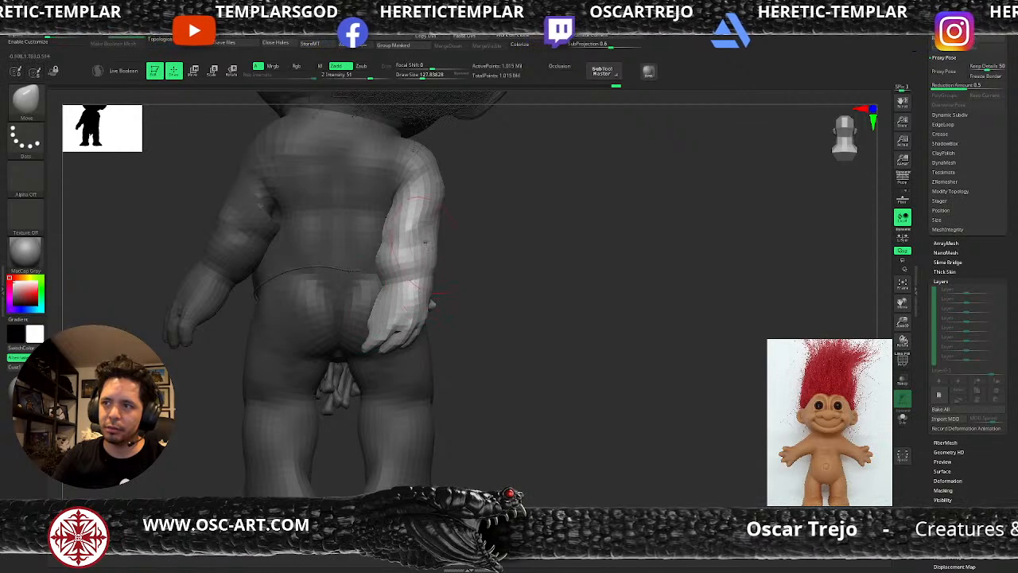
{"action": "right_click_drag", "start_coordinate": [405, 220], "coordinate": [451, 234]}
{"action": "mouse_move", "coordinate": [336, 316]}
{"action": "right_mouse_down"}
{"action": "mouse_move", "coordinate": [351, 322]}
{"action": "mouse_move", "coordinate": [268, 299]}
{"action": "mouse_move", "coordinate": [317, 328]}
{"action": "mouse_move", "coordinate": [297, 341]}
{"action": "right_mouse_up"}
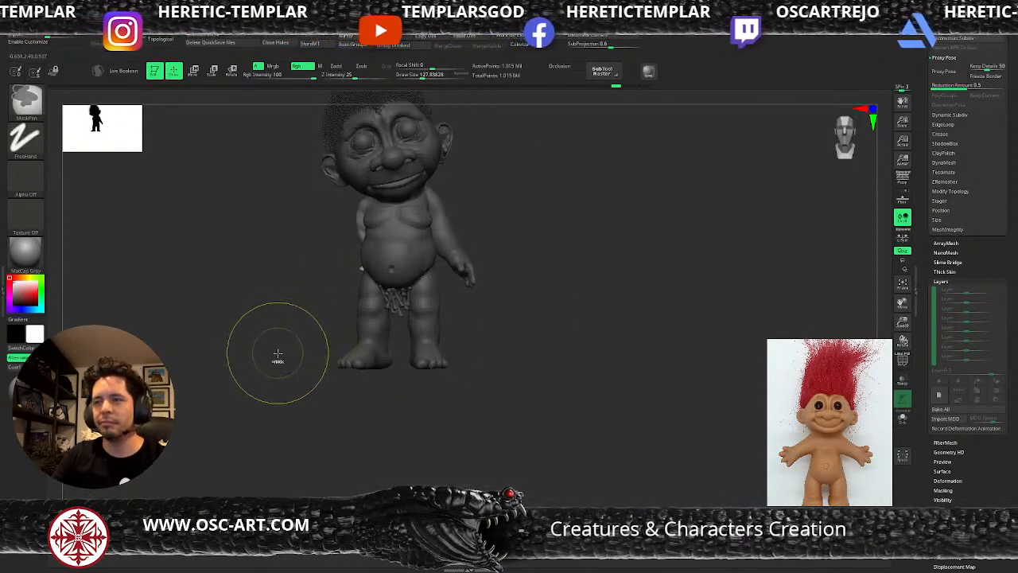
- Undo the right arm's pose edits, keeping the inverted mask that leaves the arm free
{"action": "key", "text": "ctrl+z"}
{"action": "key", "text": "ctrl+z"}
{"action": "key", "text": "ctrl+z"}
{"action": "key", "text": "ctrl+z"}
{"action": "key", "text": "ctrl+z"}
{"action": "key", "text": "ctrl+z"}
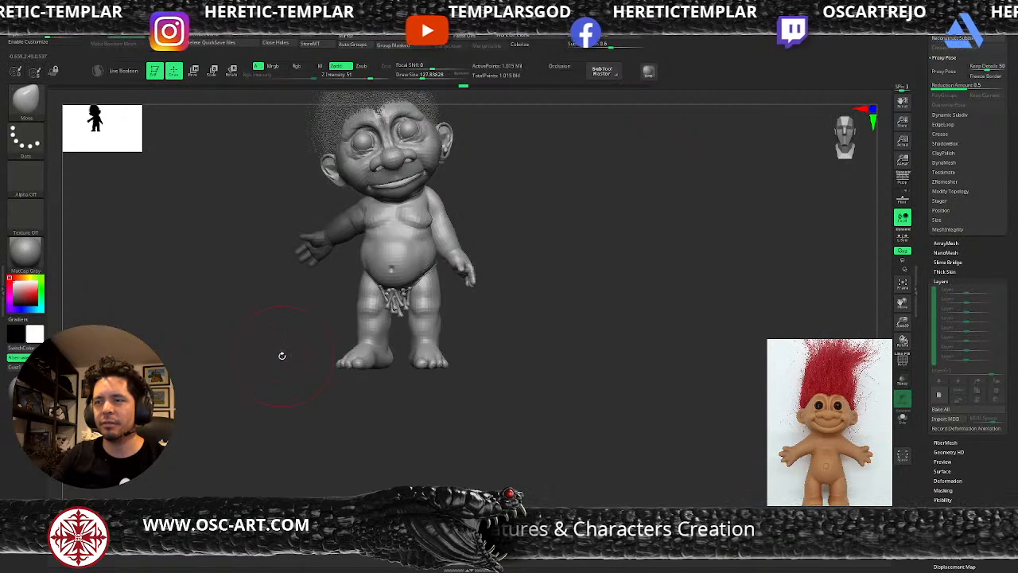
{"action": "key", "text": "ctrl+shift+z"}
- Place the gizmo at the right shoulder from the back and rotate the arm downward about 56°, with the hand behind the hip
{"action": "right_click_drag", "start_coordinate": [284, 358], "coordinate": [473, 271]}
{"action": "key", "text": "w"}
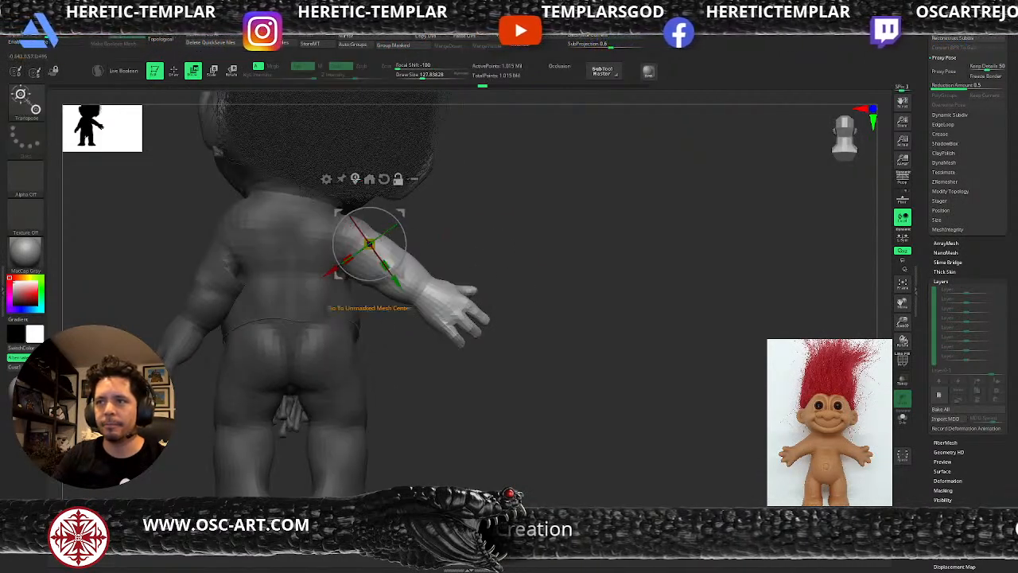
{"action": "left_click", "coordinate": [369, 179]}
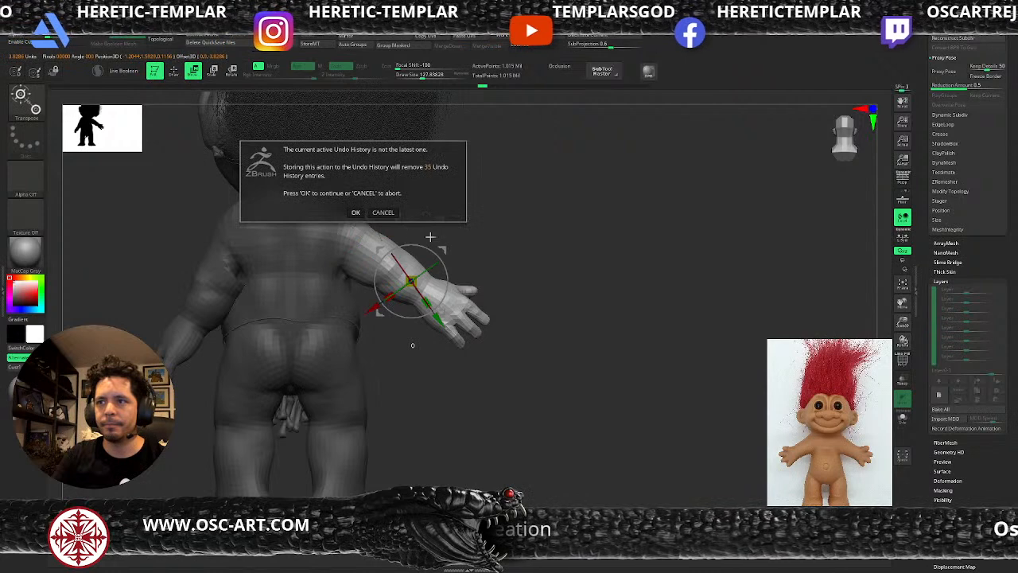
{"action": "left_click", "coordinate": [357, 213]}
{"action": "left_click_drag", "start_coordinate": [442, 249], "coordinate": [373, 248], "text": "alt"}
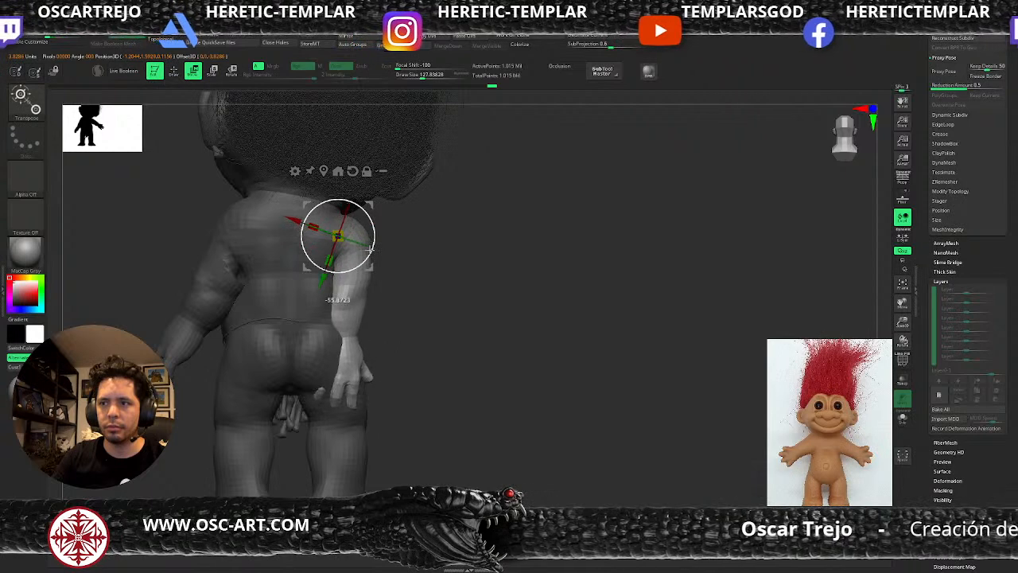
{"action": "left_click_drag", "start_coordinate": [434, 244], "coordinate": [374, 228]}
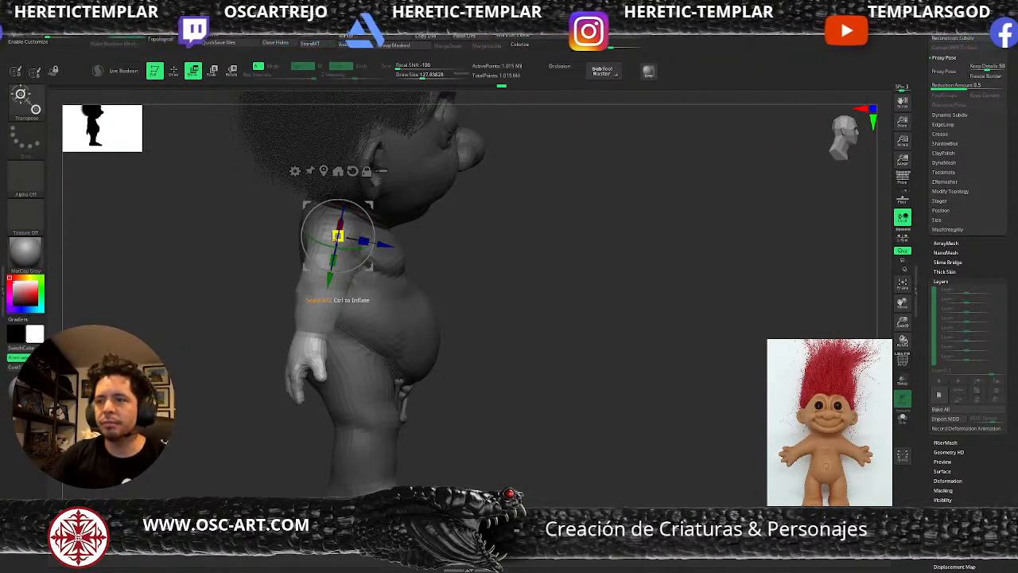
{"action": "left_click_drag", "start_coordinate": [434, 274], "coordinate": [475, 276]}
{"action": "key", "text": "q"}
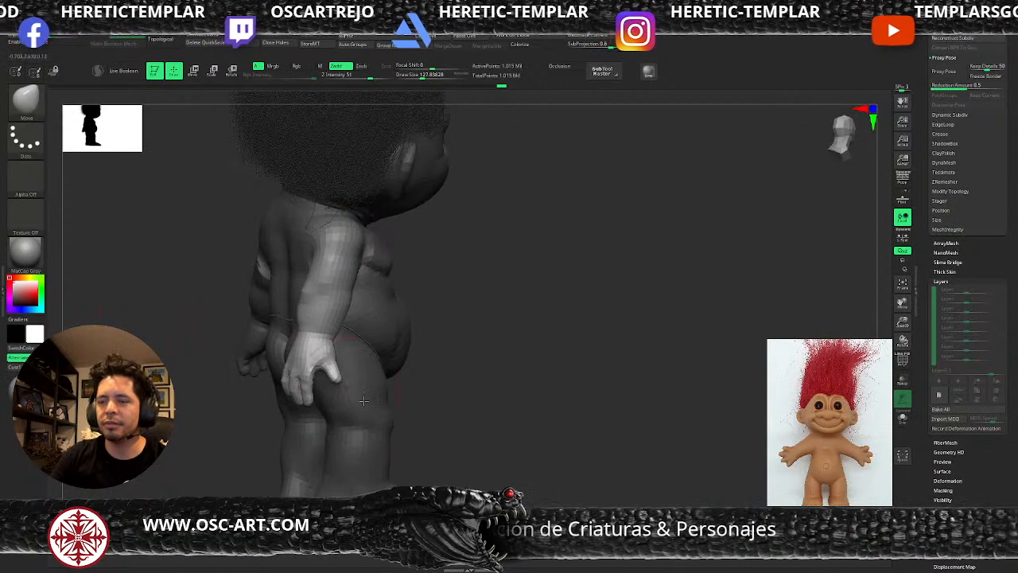
- Isolate part of the foot, try growing and shrinking the visible area, and show the whole figure again
{"action": "left_click_drag", "start_coordinate": [435, 424], "coordinate": [430, 295], "text": "alt"}
{"action": "left_click_drag", "start_coordinate": [476, 338], "coordinate": [426, 409], "text": "ctrl+shift"}
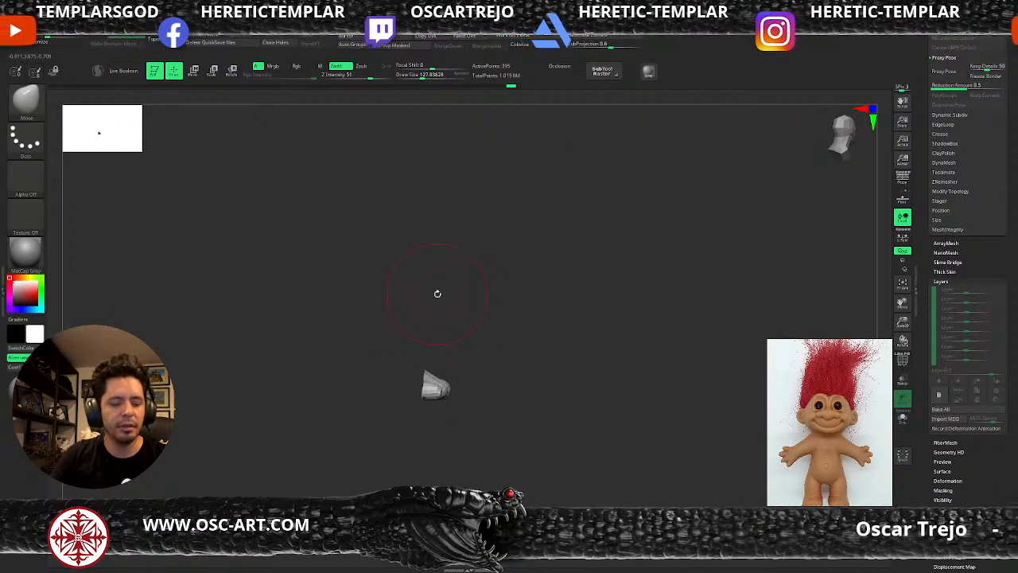
{"action": "key", "text": "ctrl+shift"}
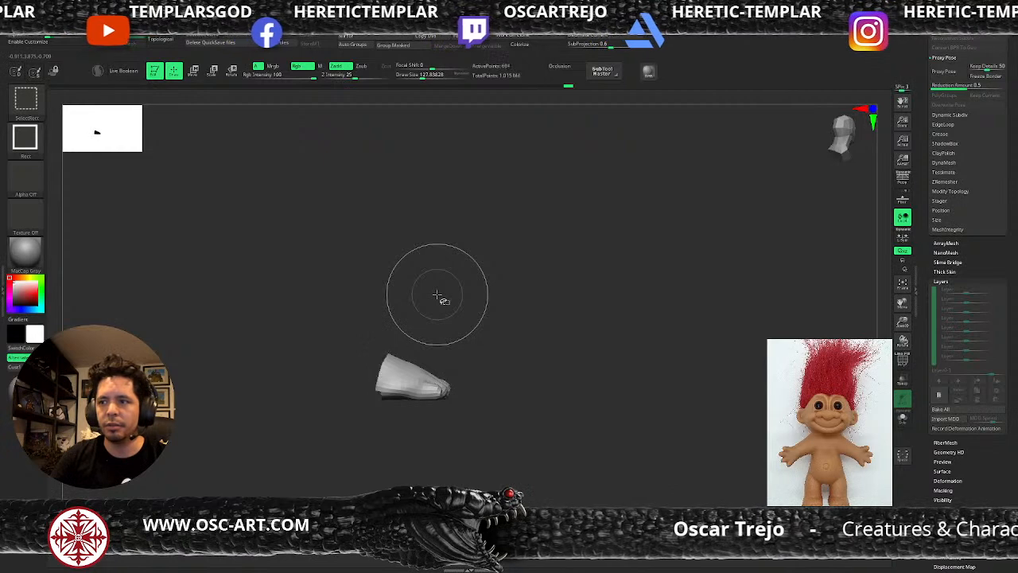
{"action": "key", "text": "ctrl+shift+s"}
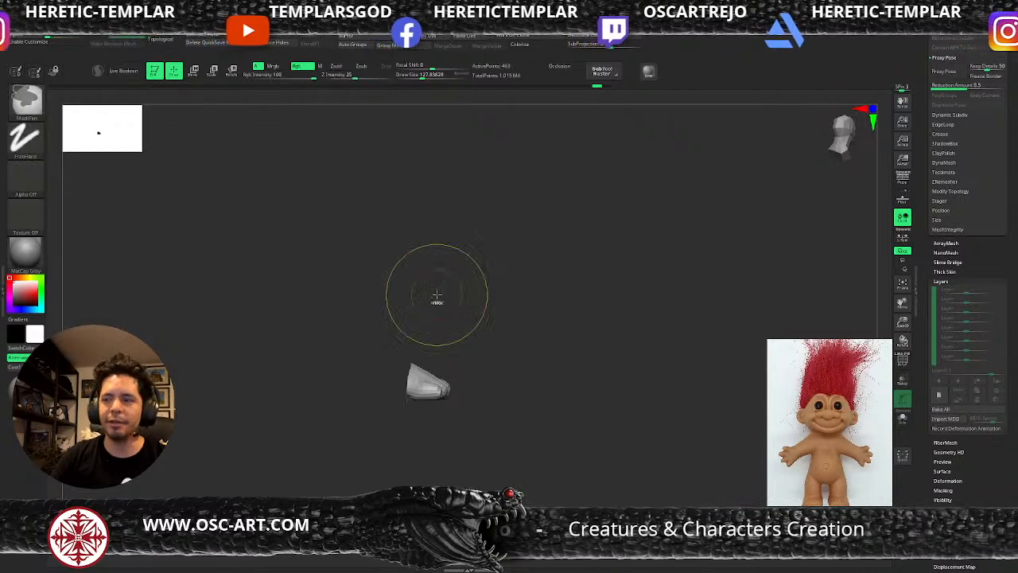
{"action": "left_click", "coordinate": [418, 320], "text": "ctrl+shift"}
- Isolate a small area of the right hand and grow the visible region to cover the whole hand and forearm
{"action": "left_click_drag", "start_coordinate": [570, 346], "coordinate": [509, 294], "text": "alt"}
{"action": "left_click_drag", "start_coordinate": [509, 294], "coordinate": [543, 291], "text": "shift"}
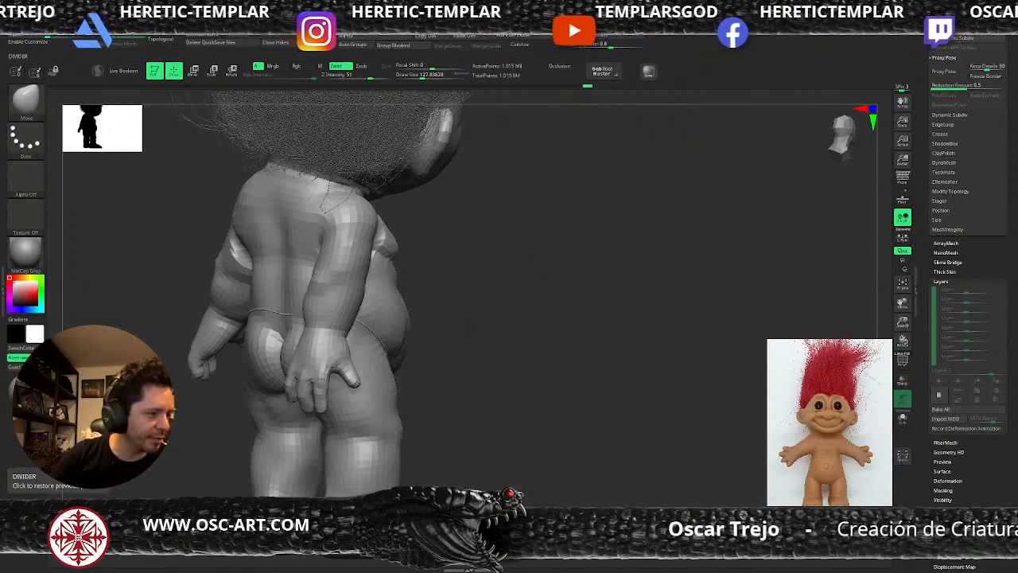
{"action": "left_click_drag", "start_coordinate": [534, 288], "coordinate": [581, 272]}
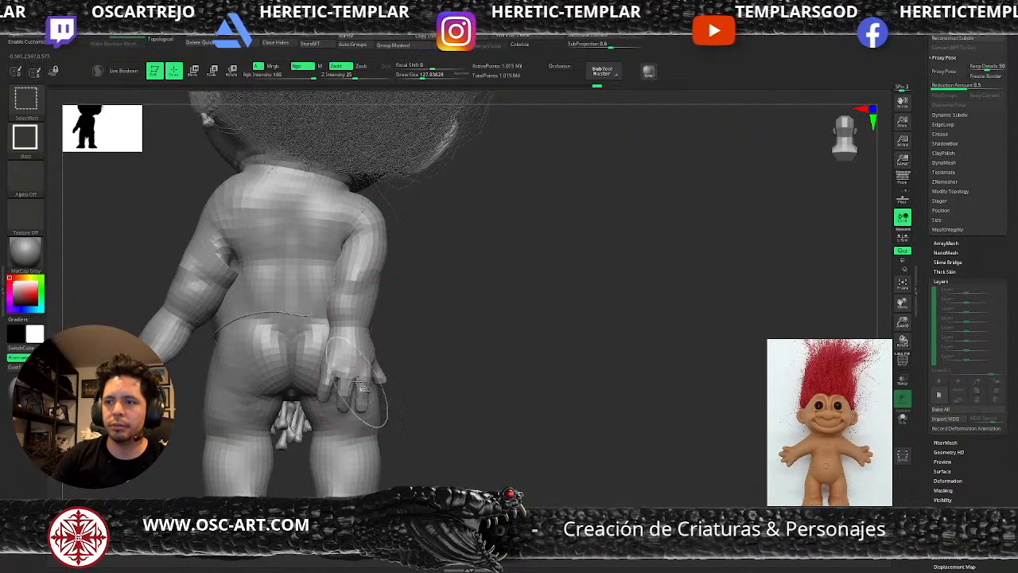
{"action": "left_click", "coordinate": [359, 397], "text": "ctrl+shift"}
{"action": "left_click", "coordinate": [418, 365], "text": "ctrl+shift"}
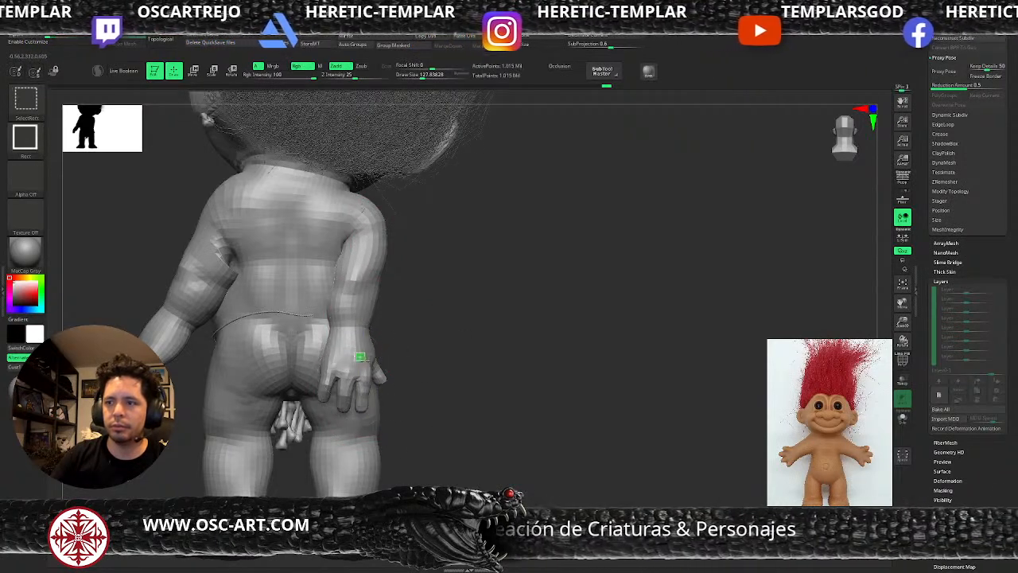
{"action": "left_click", "coordinate": [360, 360], "text": "ctrl+shift"}
{"action": "left_click_drag", "start_coordinate": [421, 382], "coordinate": [362, 411]}
{"action": "left_click", "coordinate": [470, 366], "text": "ctrl+shift"}
{"action": "key", "text": "ctrl+shift+x"}
{"action": "key", "text": "ctrl+shift+x"}
{"action": "key", "text": "ctrl+shift+x"}
{"action": "key", "text": "ctrl+shift+x"}
{"action": "key", "text": "ctrl+shift+x"}
{"action": "key", "text": "ctrl+shift+x"}
{"action": "key", "text": "ctrl+shift+x"}
{"action": "key", "text": "ctrl+shift+x"}
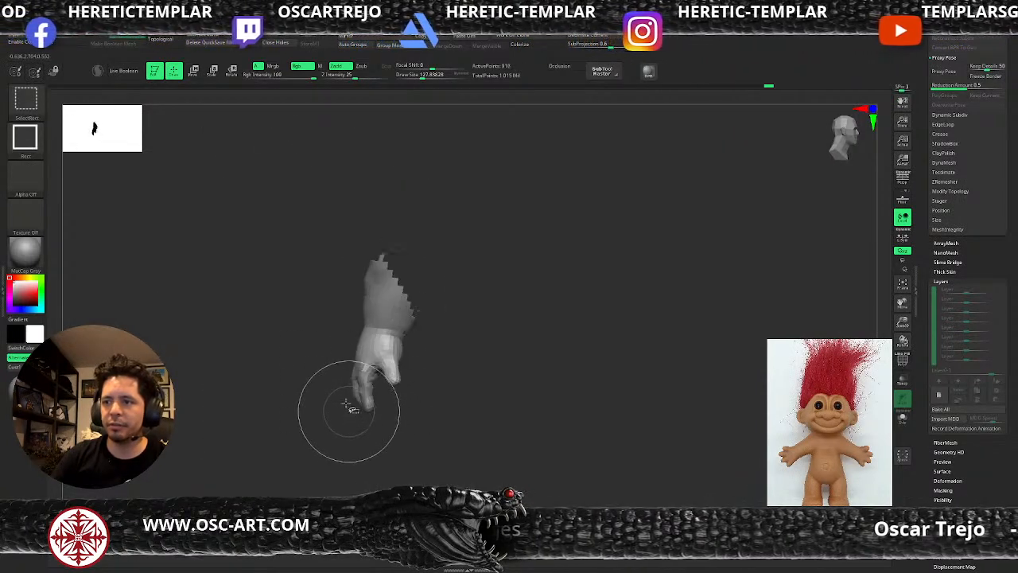
- Hide the forearm above the wrist, mask the right hand, show the whole figure, and invert the mask
{"action": "left_click_drag", "start_coordinate": [346, 219], "coordinate": [469, 321], "text": "ctrl+shift"}
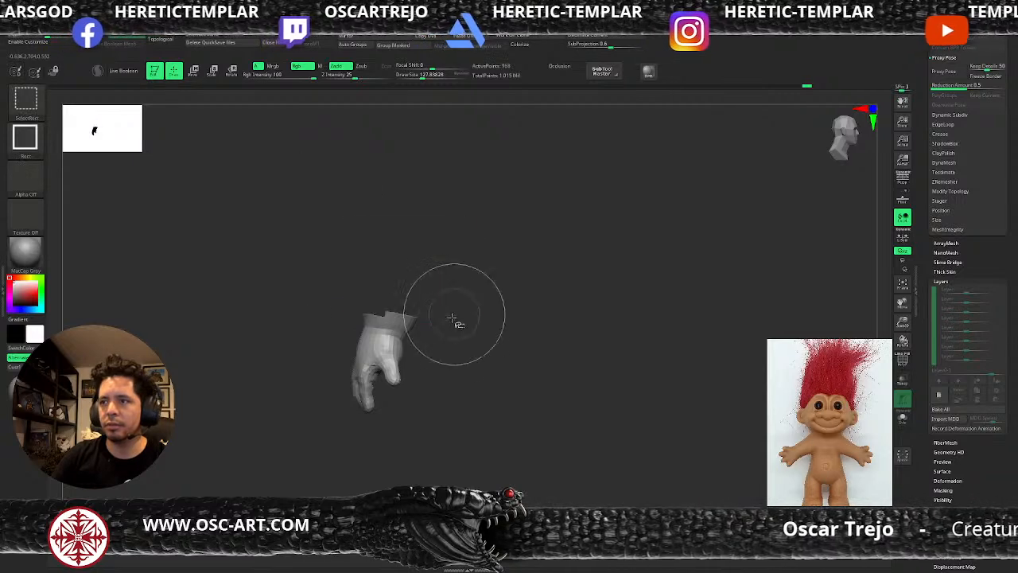
{"action": "left_click_drag", "start_coordinate": [461, 255], "coordinate": [304, 325], "text": "ctrl+alt+shift"}
{"action": "left_click", "coordinate": [322, 426], "text": "ctrl+shift"}
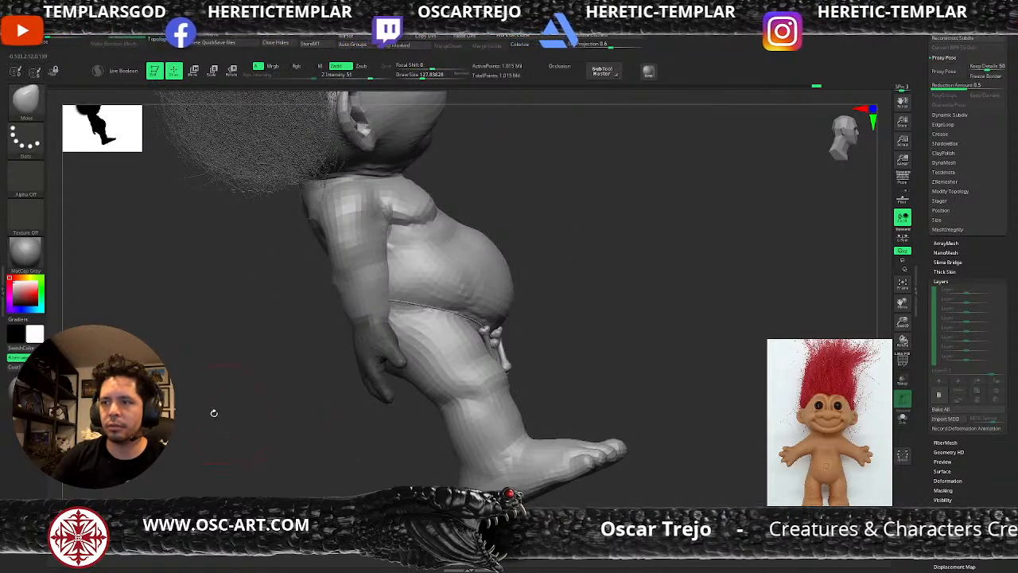
{"action": "left_click_drag", "start_coordinate": [217, 413], "coordinate": [363, 340]}
{"action": "left_click", "coordinate": [418, 329], "text": "ctrl"}
- Place the gizmo at the right wrist and rotate the hand in toward the buttock
{"action": "key", "text": "w"}
{"action": "left_click", "coordinate": [354, 332], "text": "alt"}
{"action": "mouse_move", "coordinate": [385, 326]}
{"action": "left_mouse_down"}
{"action": "mouse_move", "coordinate": [424, 314]}
{"action": "mouse_move", "coordinate": [310, 268]}
{"action": "mouse_move", "coordinate": [338, 321]}
{"action": "mouse_move", "coordinate": [319, 332]}
{"action": "left_mouse_up"}
{"action": "mouse_move", "coordinate": [273, 366]}
{"action": "left_mouse_down", "text": "shift"}
{"action": "mouse_move", "coordinate": [261, 400]}
{"action": "mouse_move", "coordinate": [269, 421]}
{"action": "mouse_move", "coordinate": [345, 408]}
{"action": "left_mouse_up", "text": "shift"}
{"action": "key", "text": "q"}
{"action": "mouse_move", "coordinate": [675, 408]}
{"action": "left_mouse_down", "text": "alt"}
{"action": "mouse_move", "coordinate": [597, 360]}
{"action": "mouse_move", "coordinate": [545, 361]}
{"action": "left_mouse_up", "text": "alt"}
{"action": "key", "text": "ctrl+z"}
{"action": "key", "text": "q"}
{"action": "left_click_drag", "start_coordinate": [485, 350], "coordinate": [435, 367], "text": "alt"}
{"action": "left_click_drag", "start_coordinate": [436, 367], "coordinate": [420, 359]}
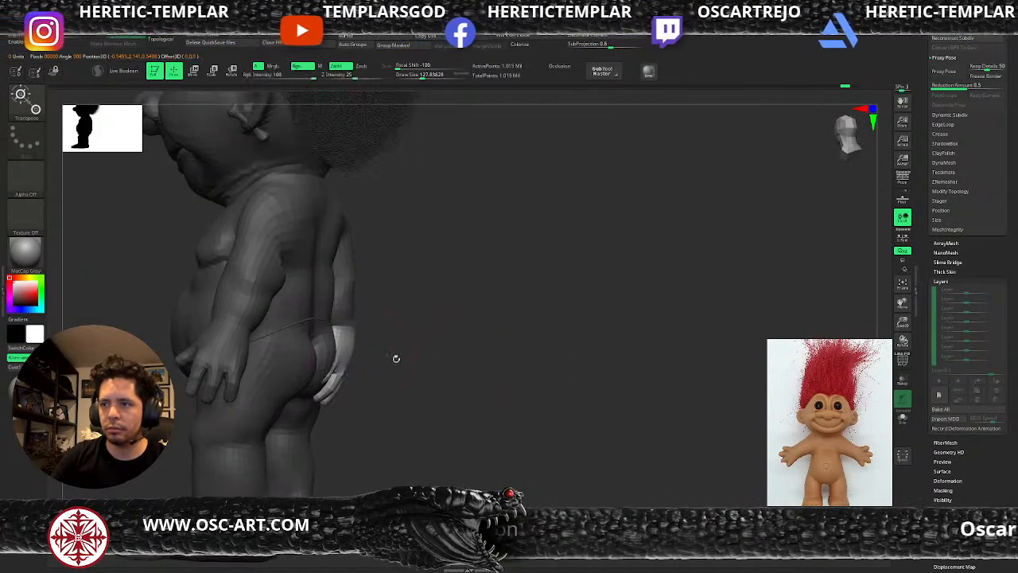
- Nudge the right hand against the buttock with a Move brush of size about 251 and clear the mask
{"action": "key", "text": "q"}
{"action": "key", "text": "s"}
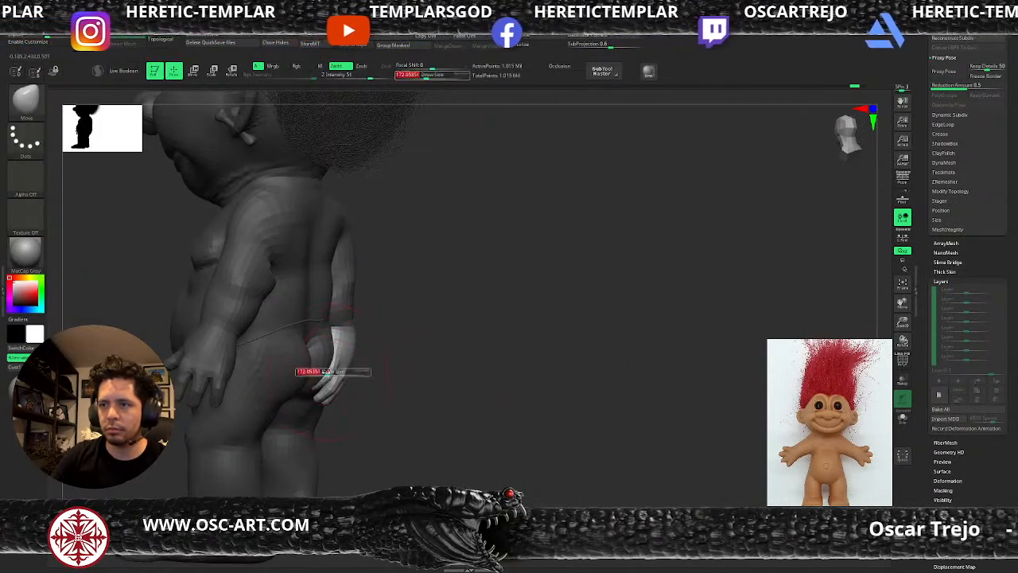
{"action": "left_click_drag", "start_coordinate": [381, 383], "coordinate": [358, 411]}
{"action": "left_click_drag", "start_coordinate": [529, 408], "coordinate": [348, 464], "text": "ctrl"}
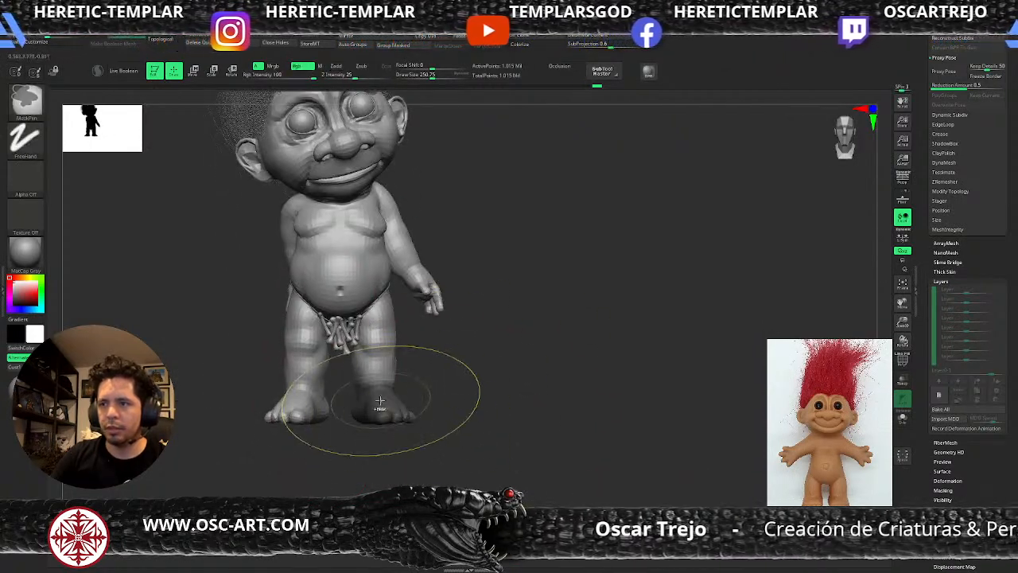
- Isolate the left foot with an inverted mask and adjust its orientation with the gizmo from the underside view
{"action": "left_click", "coordinate": [482, 419], "text": "ctrl"}
{"action": "left_click_drag", "start_coordinate": [482, 419], "coordinate": [426, 387], "text": "shift"}
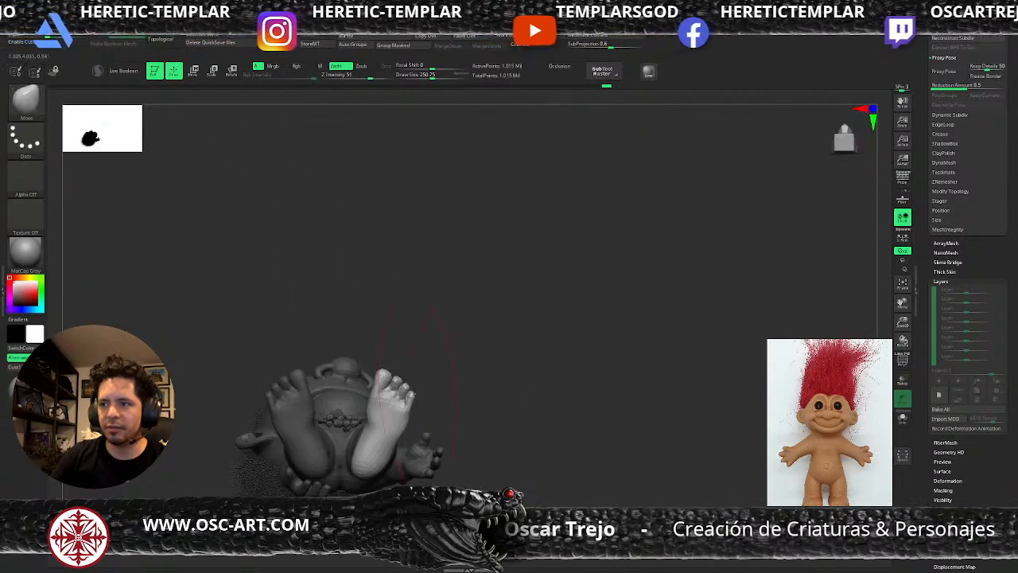
{"action": "key", "text": "w"}
{"action": "left_click_drag", "start_coordinate": [331, 463], "coordinate": [410, 444], "text": "alt"}
{"action": "mouse_move", "coordinate": [525, 328]}
{"action": "left_mouse_down", "text": "ctrl"}
{"action": "mouse_move", "coordinate": [559, 352]}
{"action": "mouse_move", "coordinate": [555, 431]}
{"action": "mouse_move", "coordinate": [511, 336]}
{"action": "mouse_move", "coordinate": [475, 431]}
{"action": "mouse_move", "coordinate": [437, 456]}
{"action": "left_mouse_up", "text": "ctrl"}
{"action": "key", "text": "q"}
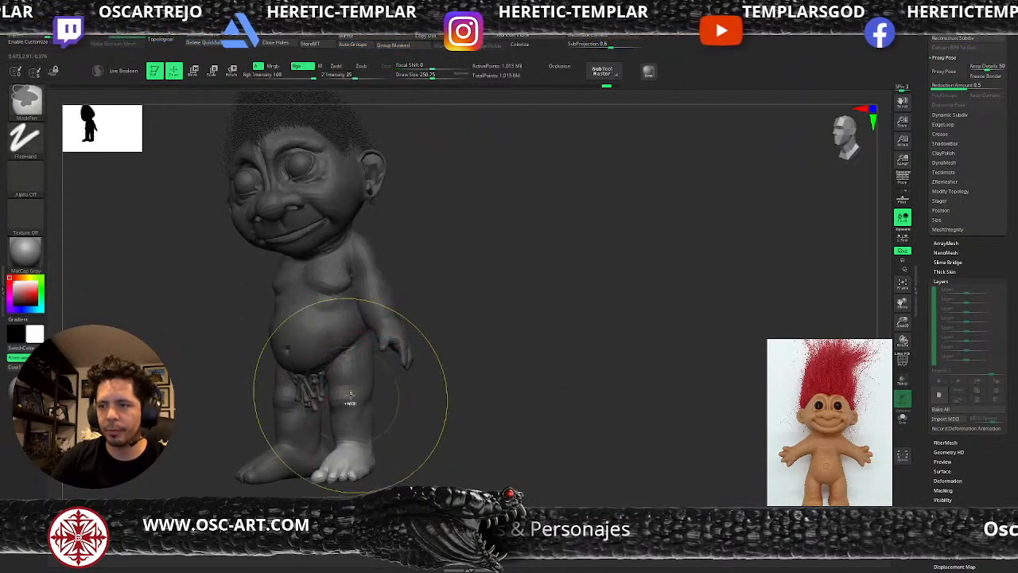
- Centre the gizmo on the unmasked left foot, shift the foot slightly sideways, and clear the mask
{"action": "key", "text": "w"}
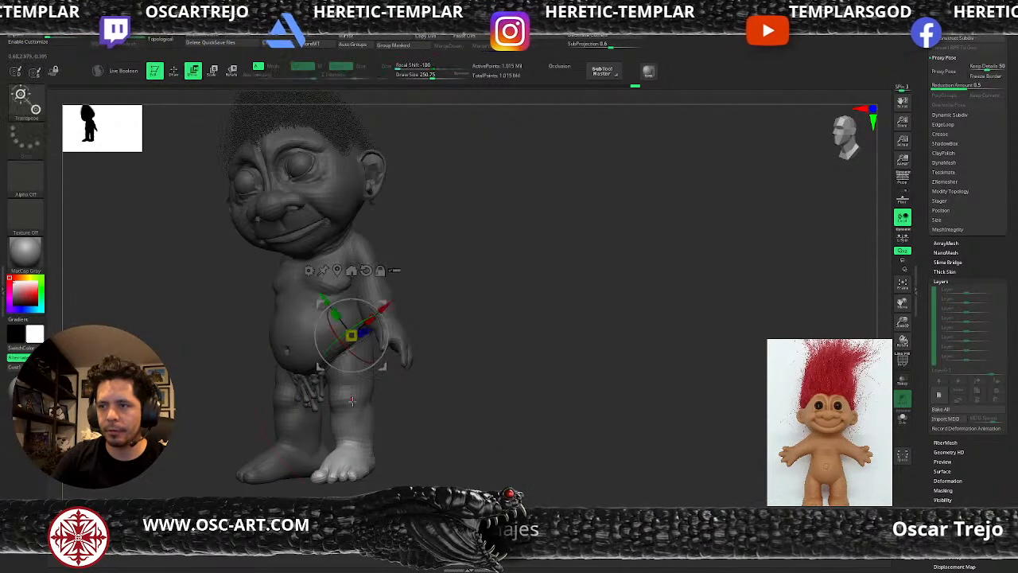
{"action": "left_click", "coordinate": [365, 270]}
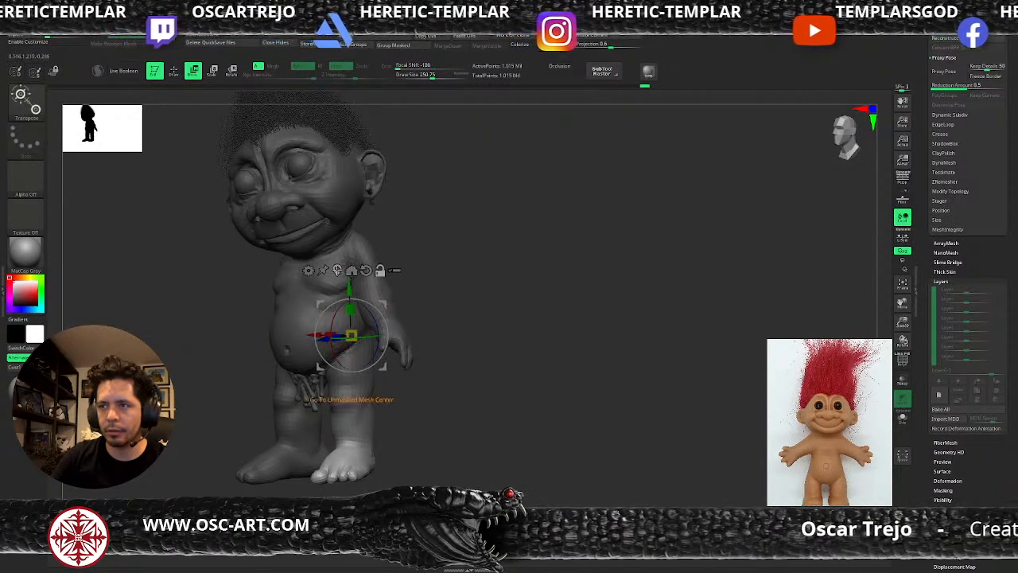
{"action": "left_click", "coordinate": [337, 270]}
{"action": "left_click_drag", "start_coordinate": [459, 365], "coordinate": [482, 367], "text": "shift"}
{"action": "left_click_drag", "start_coordinate": [343, 375], "coordinate": [344, 426], "text": "alt"}
{"action": "left_click_drag", "start_coordinate": [434, 450], "coordinate": [368, 462]}
{"action": "left_click_drag", "start_coordinate": [301, 470], "coordinate": [305, 471]}
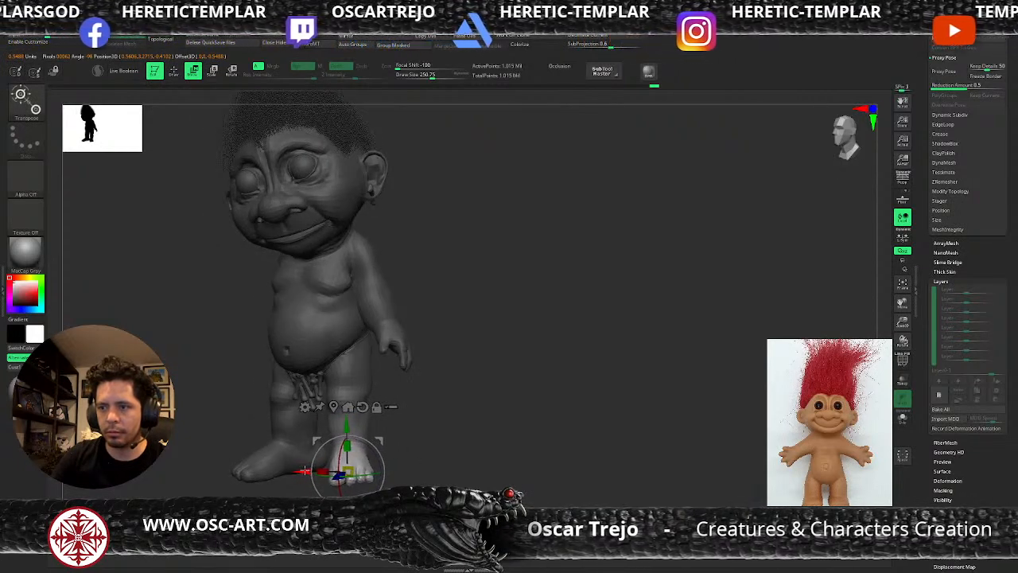
{"action": "key", "text": "q"}
{"action": "mouse_move", "coordinate": [439, 420]}
{"action": "left_mouse_down", "text": "ctrl"}
{"action": "mouse_move", "coordinate": [490, 441]}
{"action": "mouse_move", "coordinate": [440, 408]}
{"action": "mouse_move", "coordinate": [452, 384]}
{"action": "mouse_move", "coordinate": [468, 386]}
{"action": "mouse_move", "coordinate": [443, 362]}
{"action": "left_mouse_up", "text": "ctrl"}
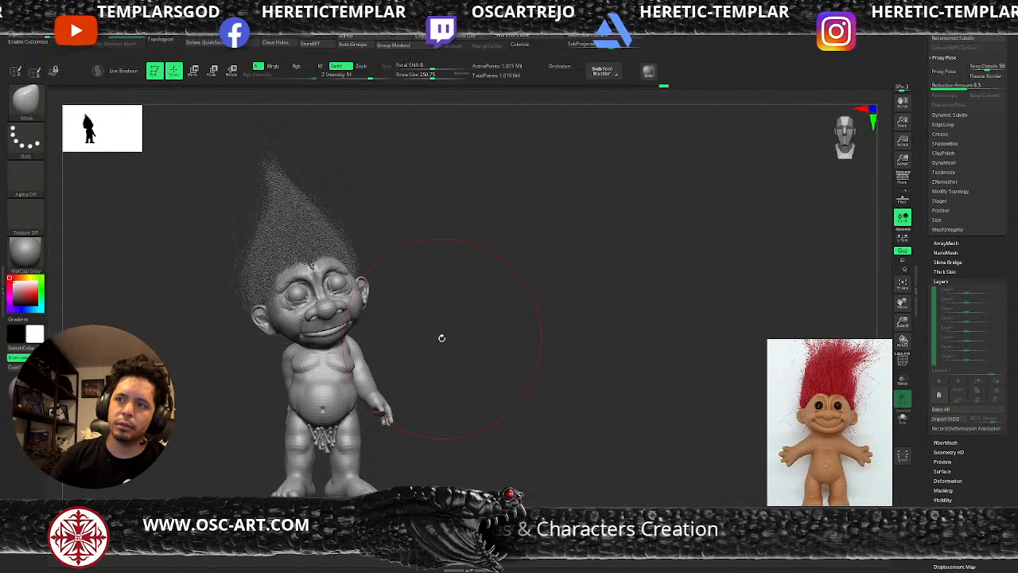
- Mask the head and upper torso with a rectangle, then isolate the left hand and grow its visible area
{"action": "mouse_move", "coordinate": [188, 109]}
{"action": "left_mouse_down", "text": "ctrl"}
{"action": "mouse_move", "coordinate": [486, 357]}
{"action": "mouse_move", "coordinate": [486, 389]}
{"action": "left_mouse_up", "text": "ctrl"}
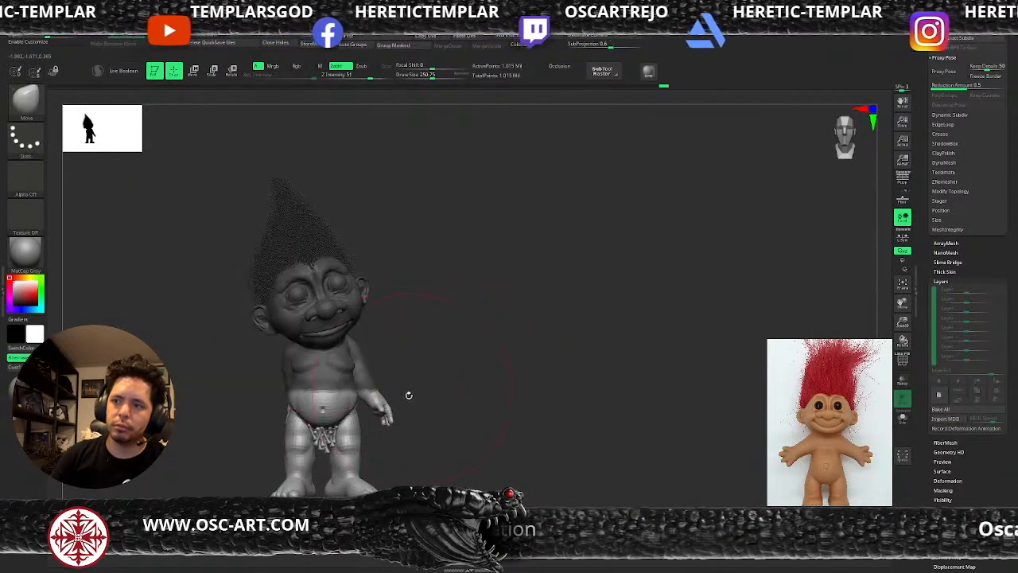
{"action": "left_click_drag", "start_coordinate": [405, 406], "coordinate": [379, 435], "text": "ctrl+shift"}
{"action": "key", "text": "ctrl+shift+x"}
{"action": "key", "text": "ctrl+shift+x"}
{"action": "key", "text": "ctrl+shift+x"}
{"action": "key", "text": "ctrl+shift+x"}
{"action": "key", "text": "ctrl+shift+x"}
{"action": "key", "text": "ctrl+shift+x"}
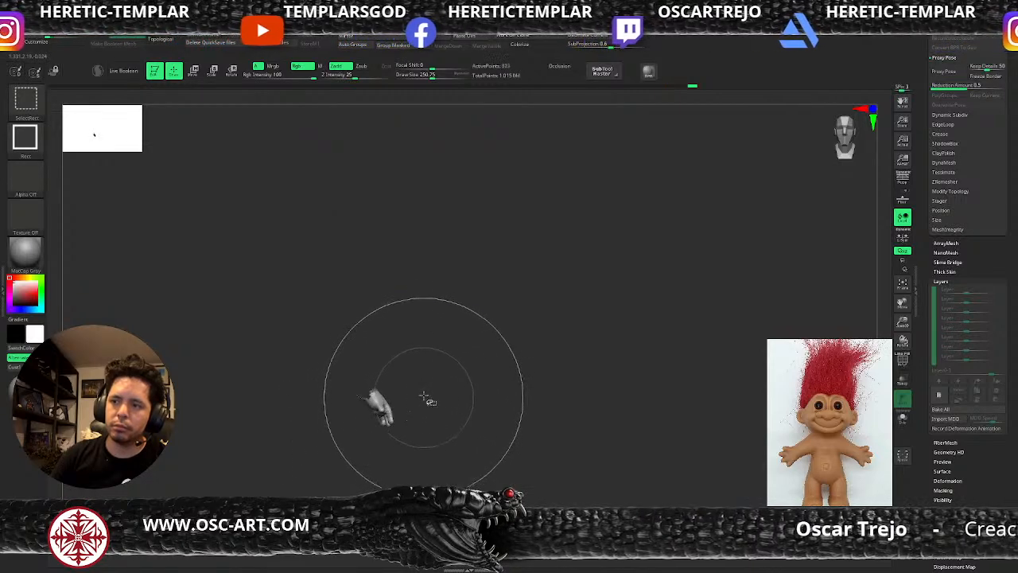
- Complete the upper-body mask, show the whole figure, and soften and invert the mask around the waist
{"action": "left_click", "coordinate": [443, 432], "text": "ctrl+shift"}
{"action": "left_click_drag", "start_coordinate": [448, 375], "coordinate": [557, 351]}
{"action": "left_click_drag", "start_coordinate": [488, 326], "coordinate": [533, 256], "text": "ctrl+shift"}
{"action": "key", "text": "ctrl+a"}
{"action": "left_click", "coordinate": [562, 394], "text": "ctrl+shift"}
{"action": "left_click_drag", "start_coordinate": [557, 352], "coordinate": [495, 326]}
{"action": "left_click", "coordinate": [490, 327], "text": "ctrl"}
{"action": "left_click", "coordinate": [333, 346], "text": "ctrl"}
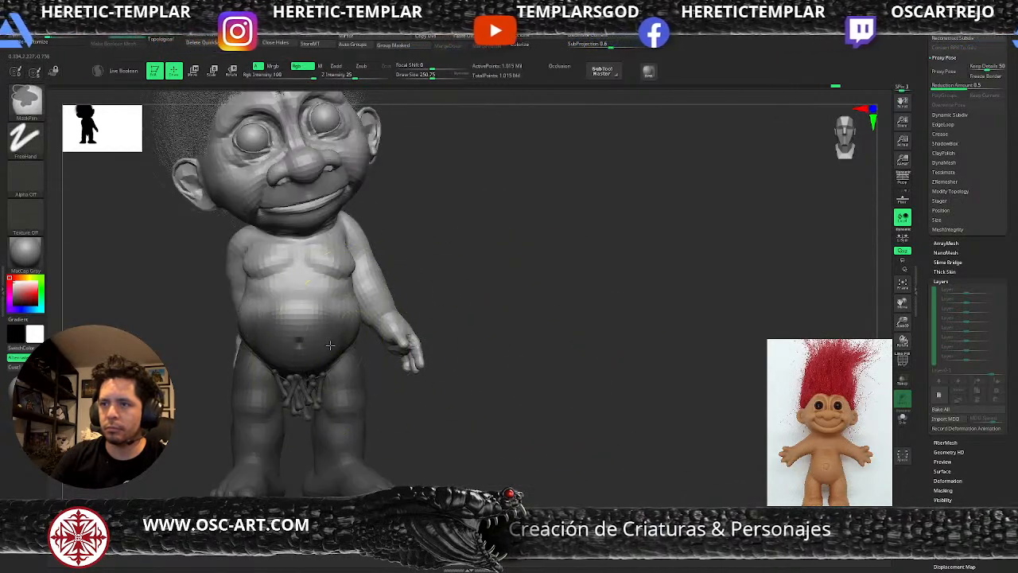
{"action": "left_click", "coordinate": [469, 295], "text": "ctrl"}
- Place the gizmo on the belly, leave only the upper body unmasked, and shift it slightly over the legs
{"action": "key", "text": "w"}
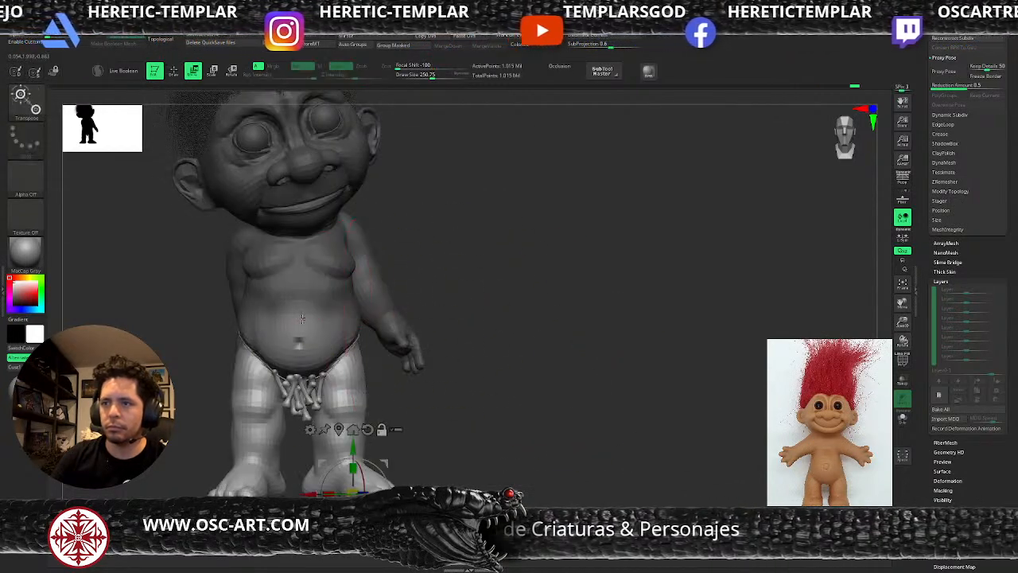
{"action": "left_click_drag", "start_coordinate": [324, 292], "coordinate": [328, 293]}
{"action": "key", "text": "ctrl+z"}
{"action": "left_click", "coordinate": [427, 268], "text": "ctrl"}
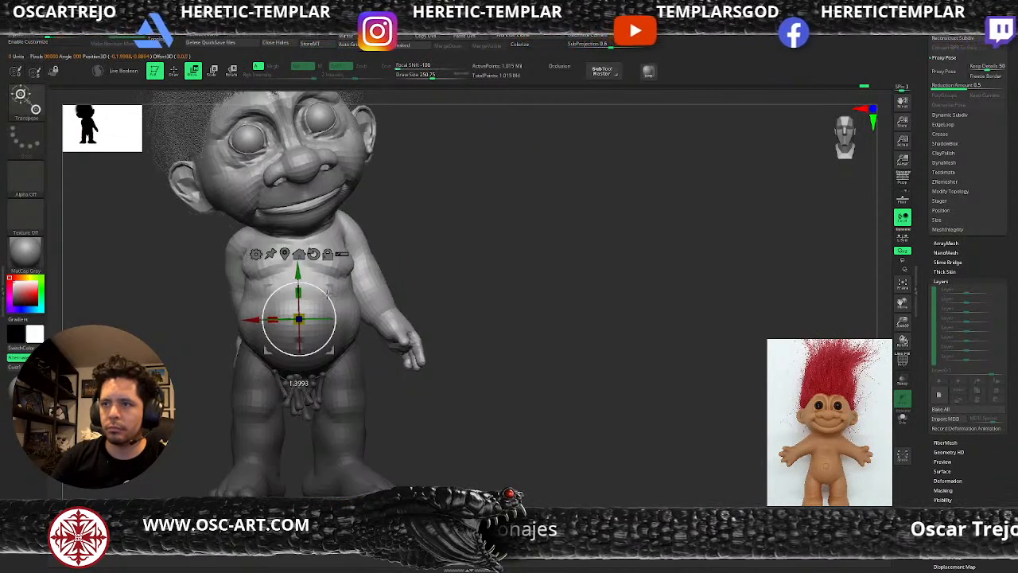
{"action": "left_click_drag", "start_coordinate": [463, 274], "coordinate": [453, 273], "text": "alt"}
{"action": "left_click_drag", "start_coordinate": [453, 273], "coordinate": [427, 273]}
{"action": "left_click_drag", "start_coordinate": [322, 319], "coordinate": [314, 319]}
- Set the draw size to about 74, isolate the left hand from behind, and grow the visible area up the forearm
{"action": "mouse_move", "coordinate": [433, 289]}
{"action": "left_mouse_down"}
{"action": "mouse_move", "coordinate": [385, 289]}
{"action": "mouse_move", "coordinate": [381, 320]}
{"action": "mouse_move", "coordinate": [479, 287]}
{"action": "mouse_move", "coordinate": [472, 295]}
{"action": "mouse_move", "coordinate": [536, 289]}
{"action": "mouse_move", "coordinate": [421, 314]}
{"action": "left_mouse_up"}
{"action": "key", "text": "q"}
{"action": "key", "text": "s"}
{"action": "left_click", "coordinate": [294, 268], "text": "ctrl+shift"}
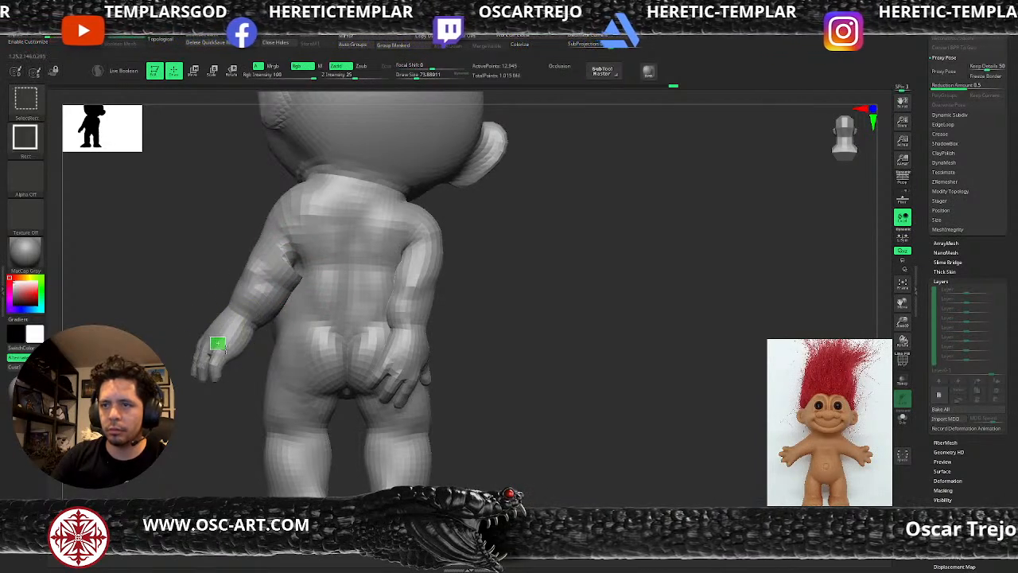
{"action": "left_click", "coordinate": [226, 350], "text": "ctrl+shift"}
{"action": "key", "text": "ctrl+shift+x"}
{"action": "key", "text": "ctrl+shift+x"}
{"action": "key", "text": "ctrl+shift+x"}
{"action": "key", "text": "ctrl+shift+x"}
{"action": "key", "text": "ctrl+shift+x"}
{"action": "key", "text": "ctrl+shift+x"}
{"action": "key", "text": "ctrl+shift+x"}
{"action": "key", "text": "ctrl+shift+x"}
{"action": "key", "text": "ctrl+shift+x"}
{"action": "key", "text": "ctrl+shift+x"}
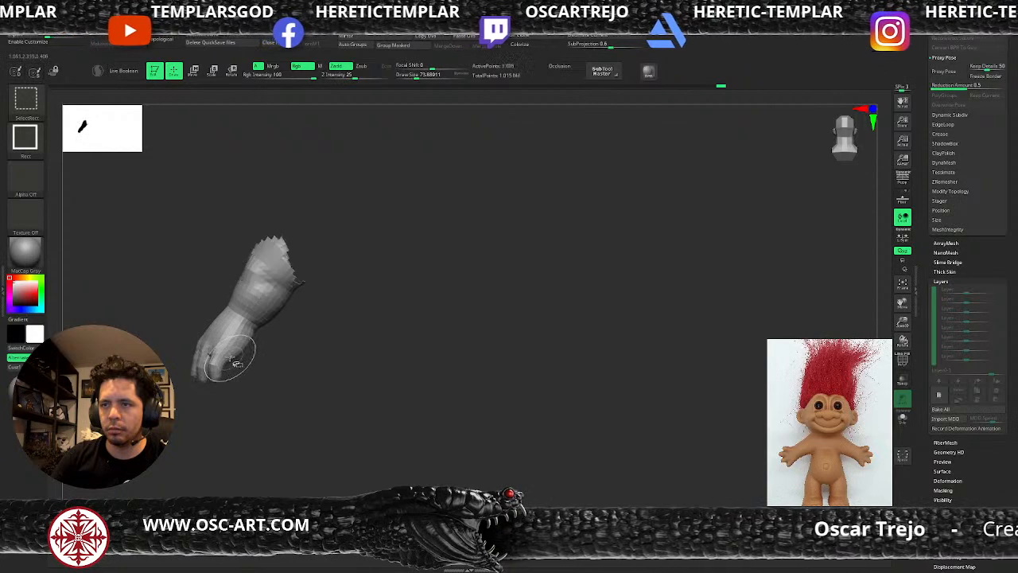
{"action": "key", "text": "ctrl+shift+x"}
- Smooth the dented inner elbow on the isolated left arm and show the whole figure again
{"action": "key", "text": "ctrl+z"}
{"action": "key", "text": "ctrl+z"}
{"action": "key", "text": "ctrl+z"}
{"action": "mouse_move", "coordinate": [326, 302]}
{"action": "left_mouse_down"}
{"action": "mouse_move", "coordinate": [307, 310]}
{"action": "mouse_move", "coordinate": [346, 267]}
{"action": "left_mouse_up"}
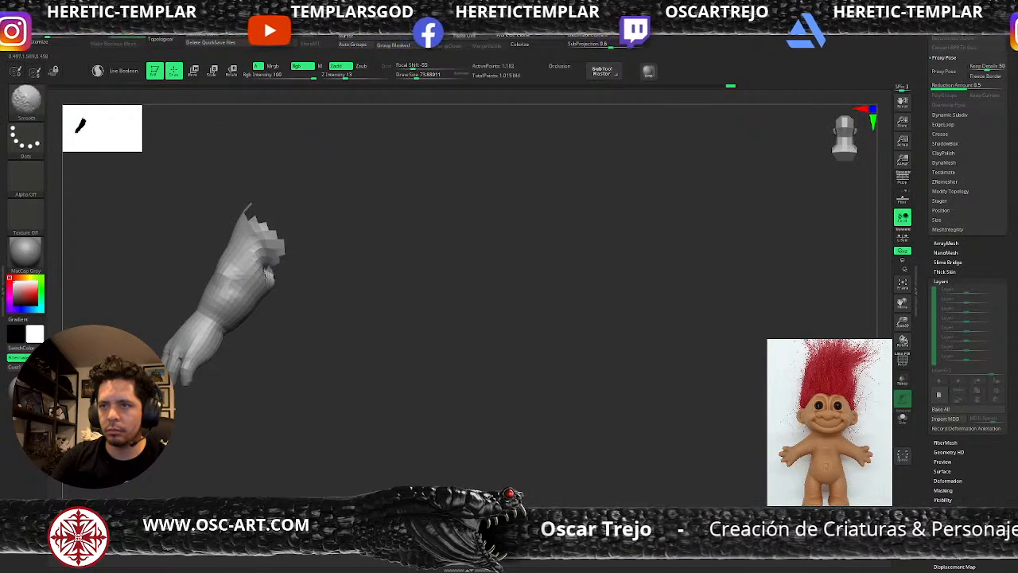
{"action": "key", "text": "ctrl"}
{"action": "left_click", "coordinate": [167, 272], "text": "ctrl+shift"}
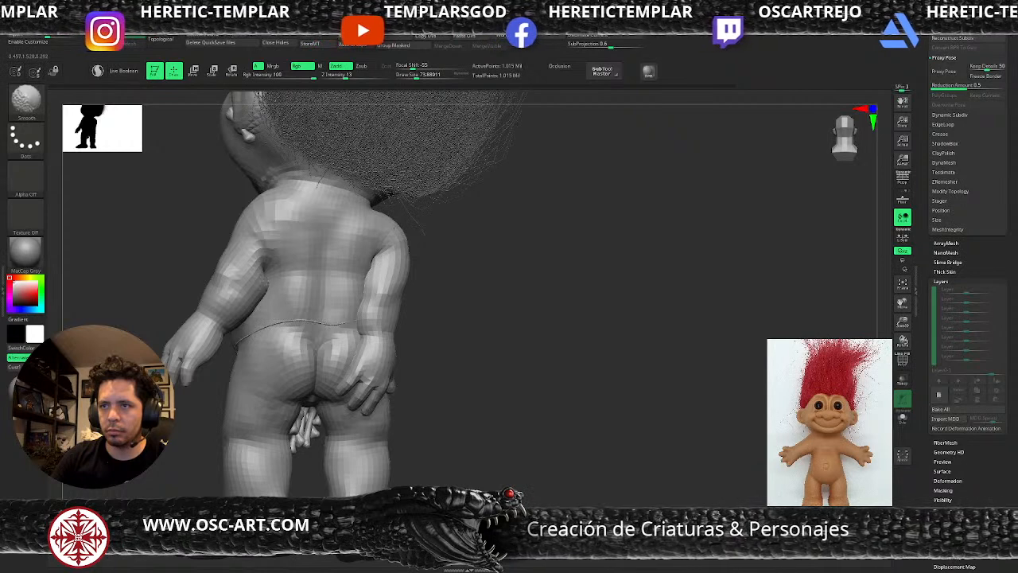
- Rework the left inner elbow with the Inflat brush at size about 108 and intensity 10, and frame the troll
{"action": "key", "text": "b"}
{"action": "key", "text": "i"}
{"action": "key", "text": "n"}
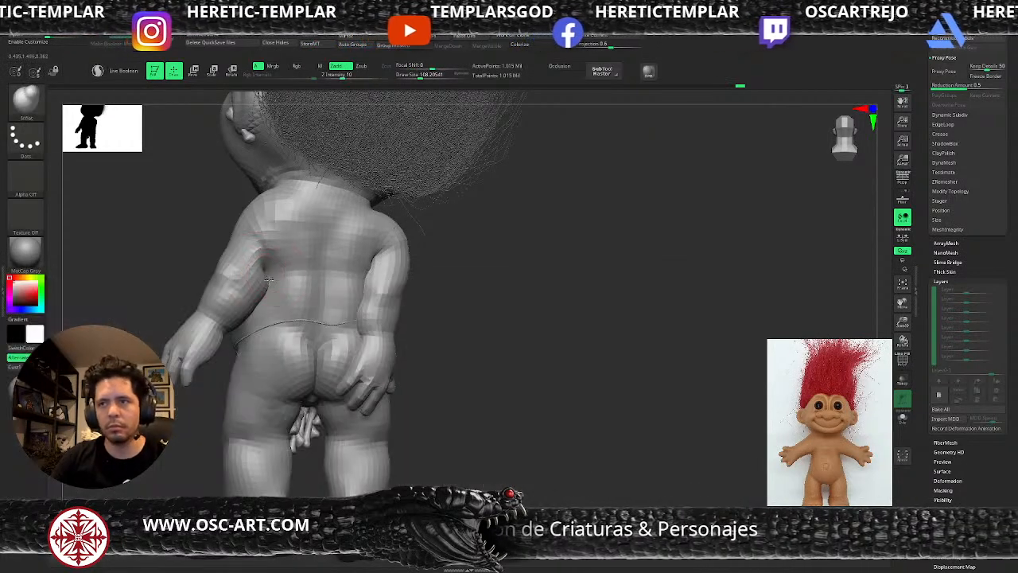
{"action": "left_click_drag", "start_coordinate": [270, 276], "coordinate": [267, 262], "text": "alt"}
{"action": "mouse_move", "coordinate": [446, 235]}
{"action": "left_mouse_down", "text": "alt"}
{"action": "mouse_move", "coordinate": [439, 256]}
{"action": "mouse_move", "coordinate": [450, 263]}
{"action": "mouse_move", "coordinate": [419, 270]}
{"action": "mouse_move", "coordinate": [418, 247]}
{"action": "left_mouse_up", "text": "alt"}
{"action": "key", "text": "f"}
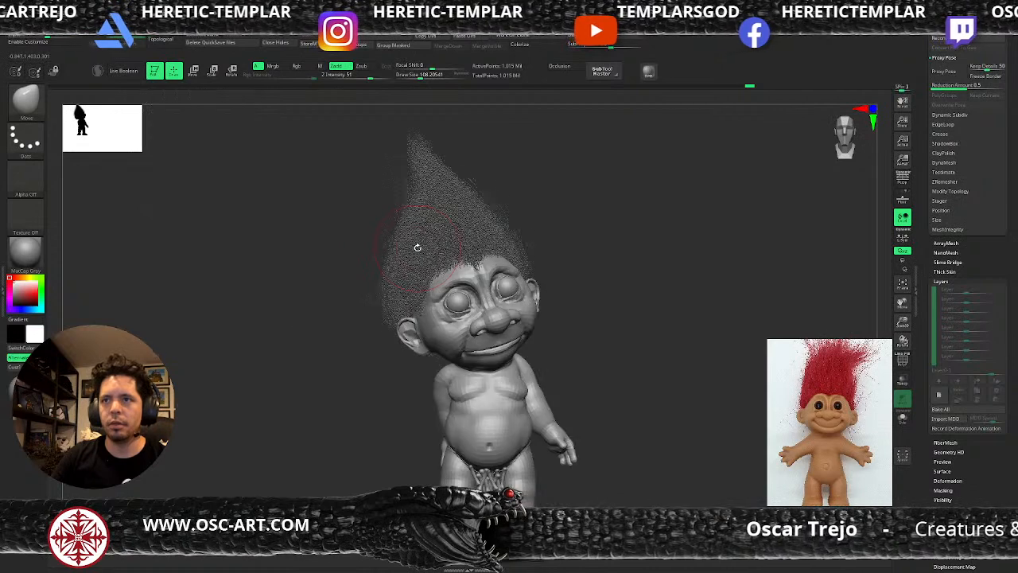
- Transfer the finished pose from the low-resolution mesh to the original subtools with Transpose Master
{"action": "left_click", "coordinate": [523, 19]}
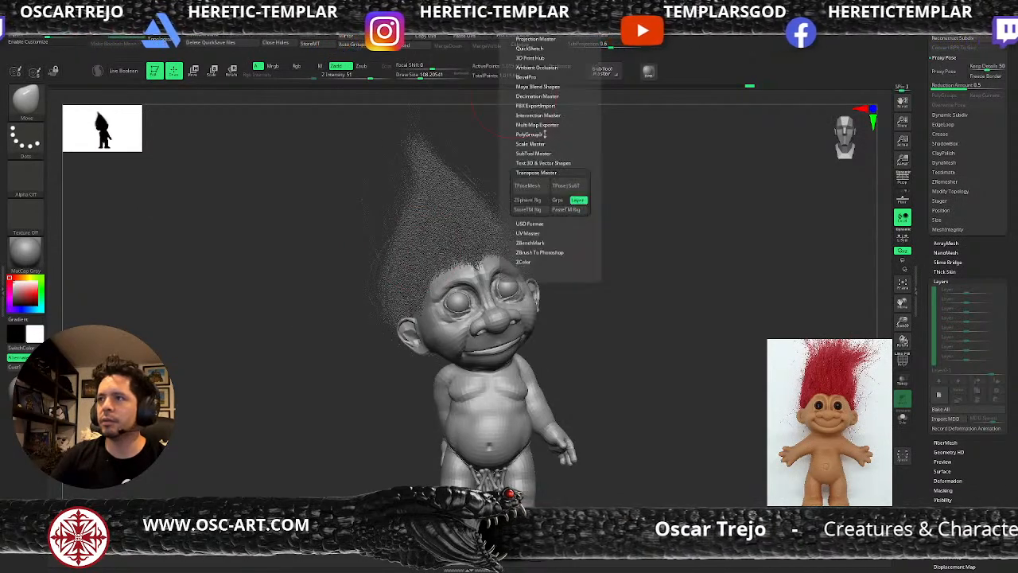
{"action": "left_click", "coordinate": [525, 185]}
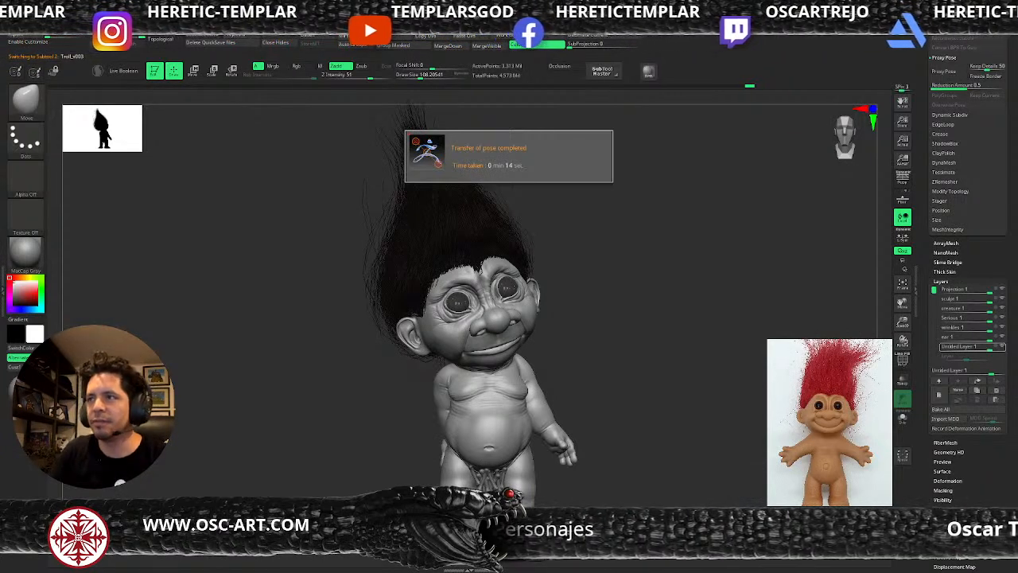
- Set the draw size to about 158 and try to smooth the left shin on the posed troll
{"action": "mouse_move", "coordinate": [663, 329]}
{"action": "left_mouse_down"}
{"action": "mouse_move", "coordinate": [637, 329]}
{"action": "mouse_move", "coordinate": [629, 228]}
{"action": "mouse_move", "coordinate": [617, 241]}
{"action": "left_mouse_up"}
{"action": "key", "text": "s"}
{"action": "left_click", "coordinate": [409, 246]}
{"action": "left_click_drag", "start_coordinate": [410, 246], "coordinate": [406, 245]}
{"action": "left_click_drag", "start_coordinate": [731, 352], "coordinate": [609, 315]}
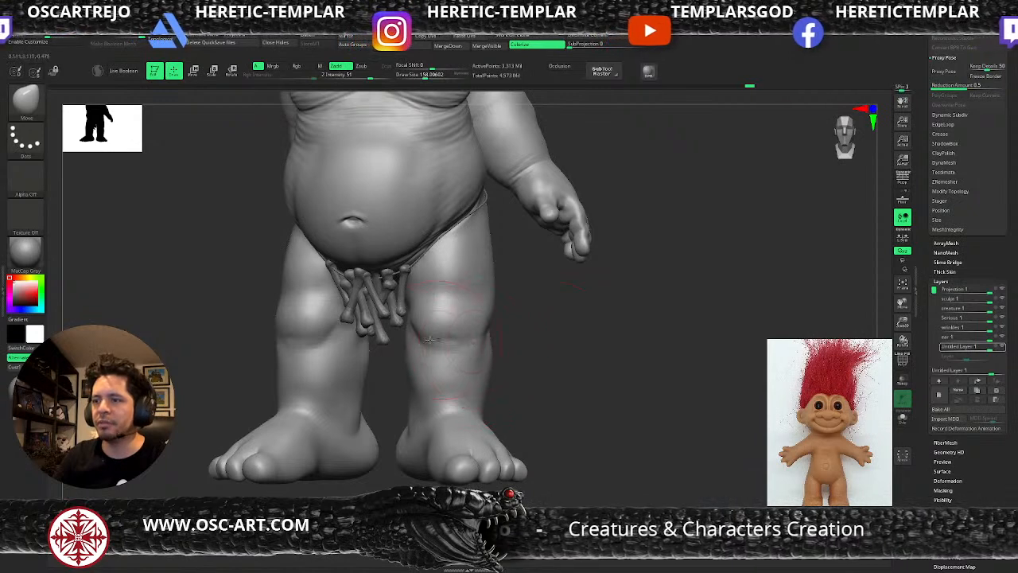
{"action": "left_click", "coordinate": [438, 407], "text": "shift"}
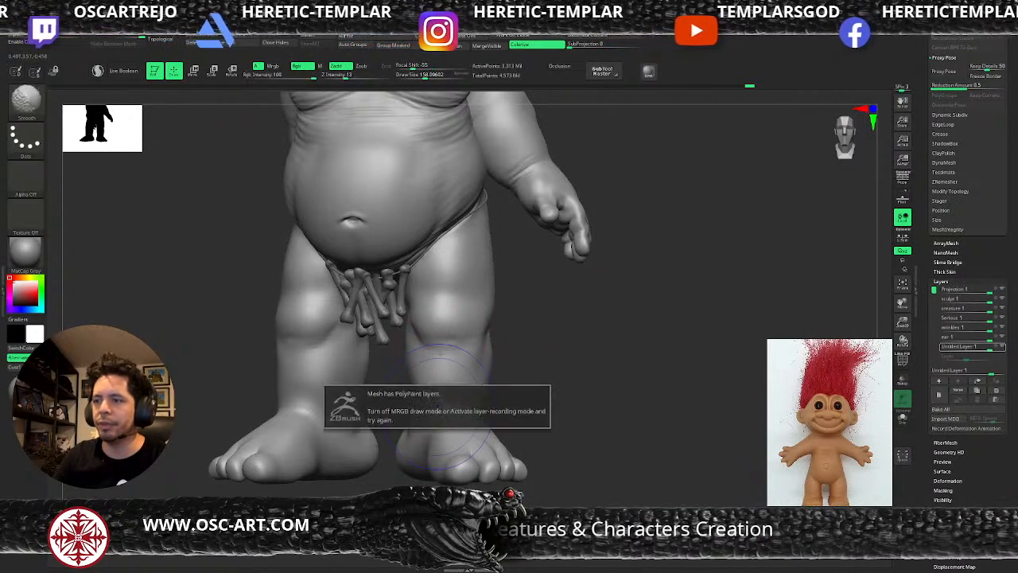
{"action": "left_click_drag", "start_coordinate": [583, 355], "coordinate": [619, 356], "text": "alt"}
{"action": "left_click_drag", "start_coordinate": [636, 304], "coordinate": [615, 298]}
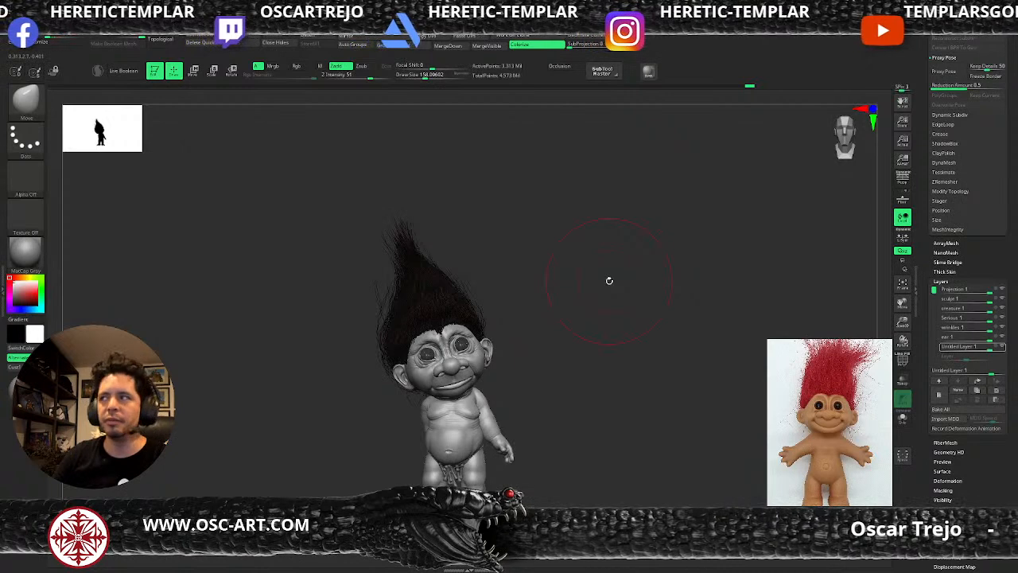
- Check the external renderer options, reframe the troll, and send the posed model to KeyShot
{"action": "left_click_drag", "start_coordinate": [923, 115], "coordinate": [922, 190]}
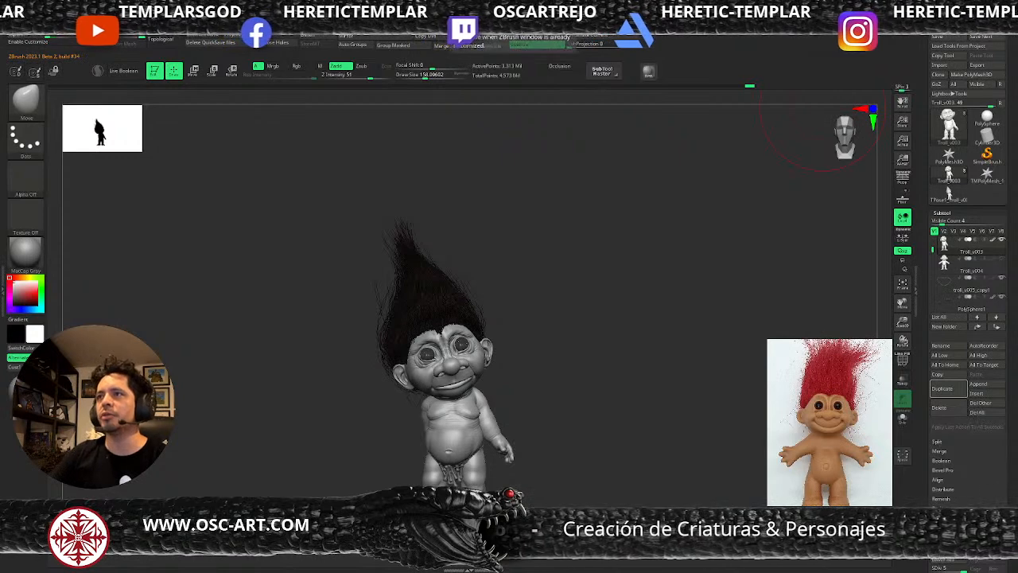
{"action": "mouse_move", "coordinate": [517, 16]}
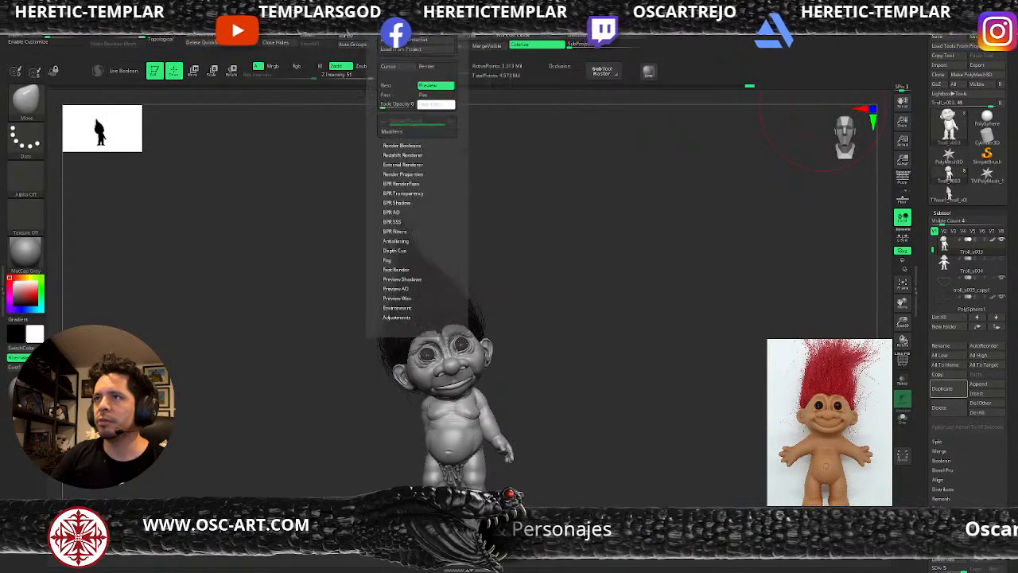
{"action": "mouse_move", "coordinate": [387, 16]}
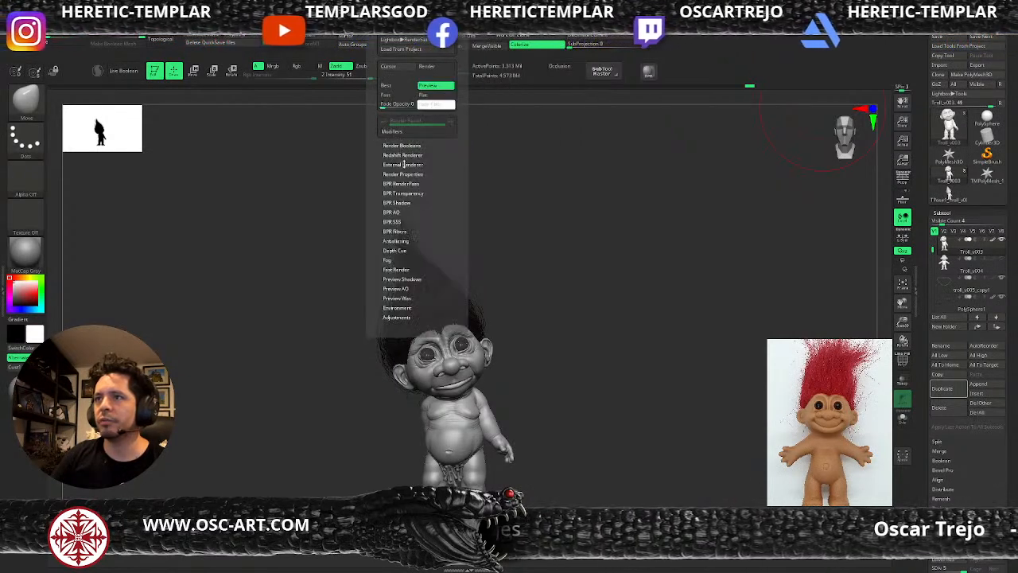
{"action": "left_click", "coordinate": [407, 165]}
{"action": "left_click", "coordinate": [407, 164]}
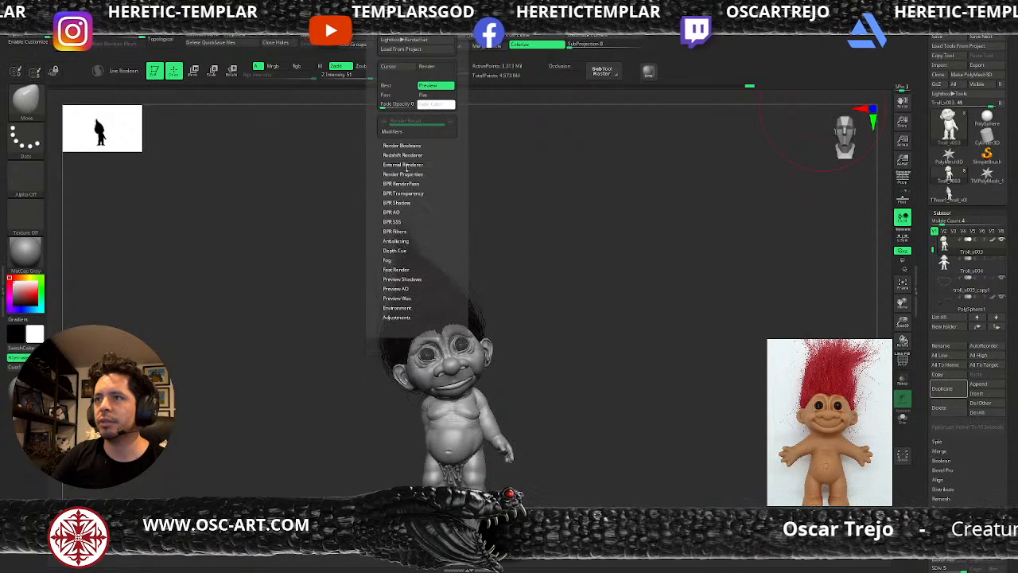
{"action": "left_click", "coordinate": [407, 164]}
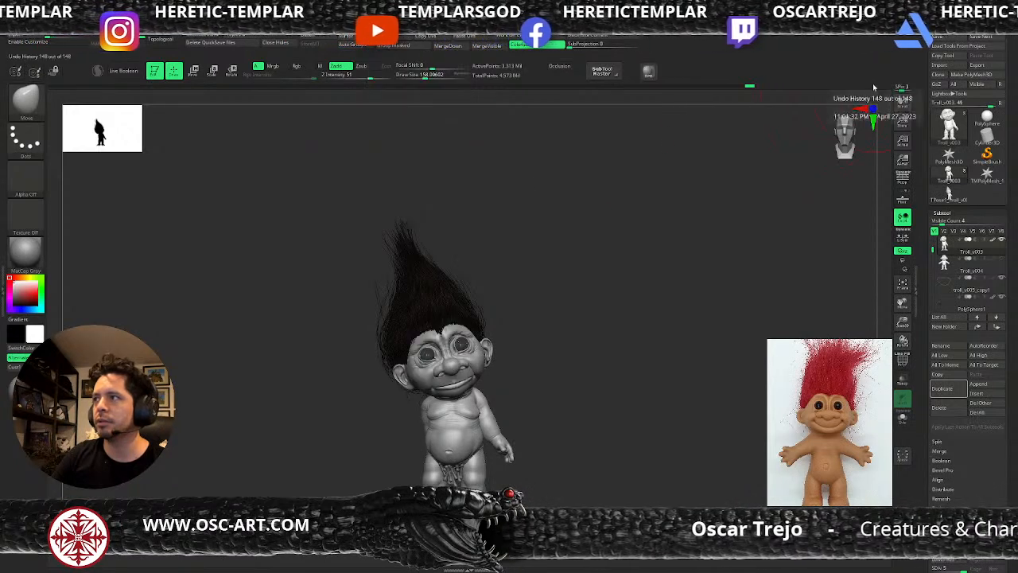
{"action": "left_click_drag", "start_coordinate": [543, 379], "coordinate": [525, 337], "text": "alt"}
{"action": "left_click", "coordinate": [464, 310]}
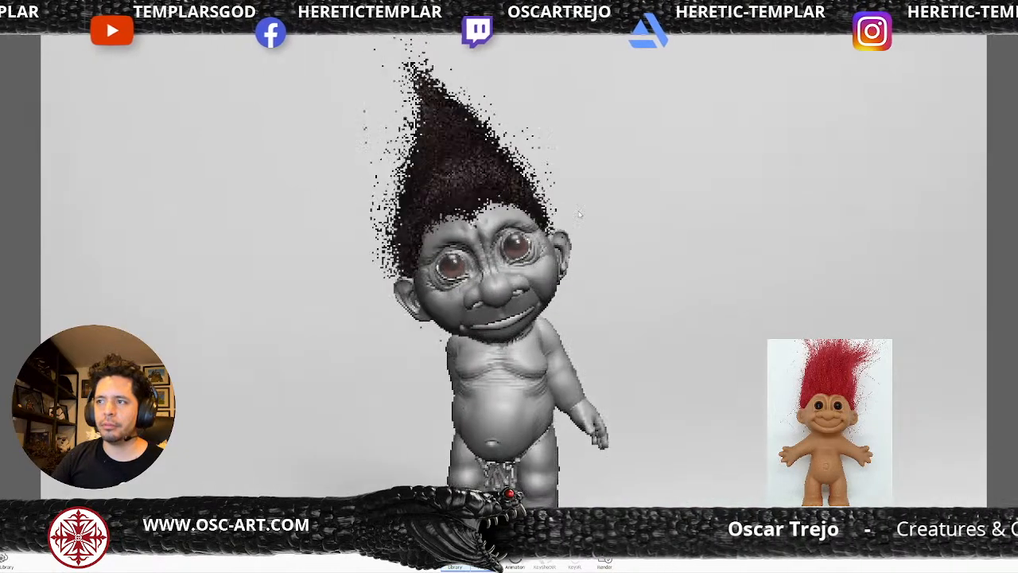
- Frame the troll closer in KeyShot and change its grey skin material to a warm orange-brown tone
{"action": "middle_click_drag", "start_coordinate": [486, 332], "coordinate": [485, 268]}
{"action": "scroll", "coordinate": [485, 269], "scroll_direction": "up", "scroll_amount": 3}
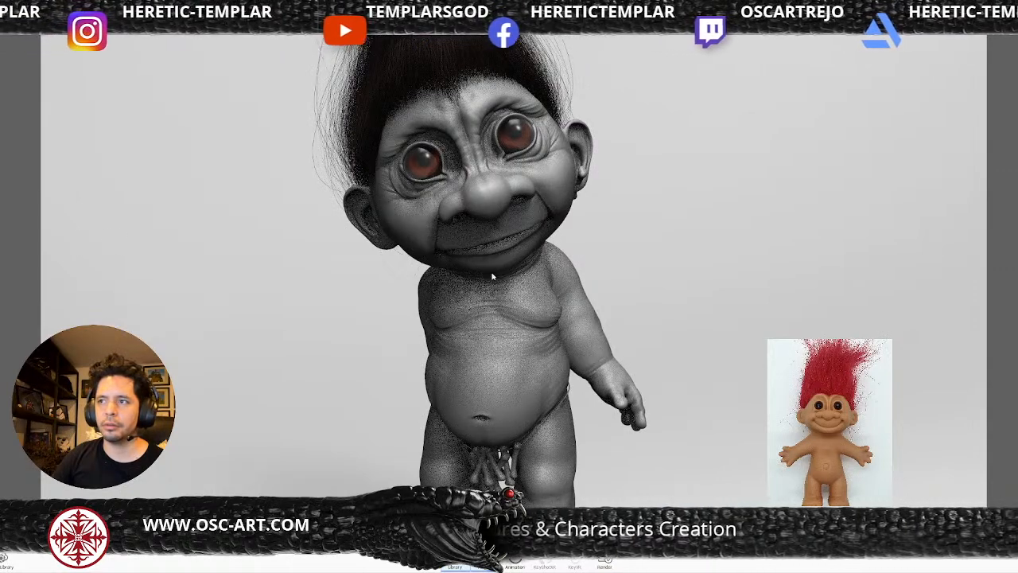
{"action": "key", "text": "ctrl+z"}
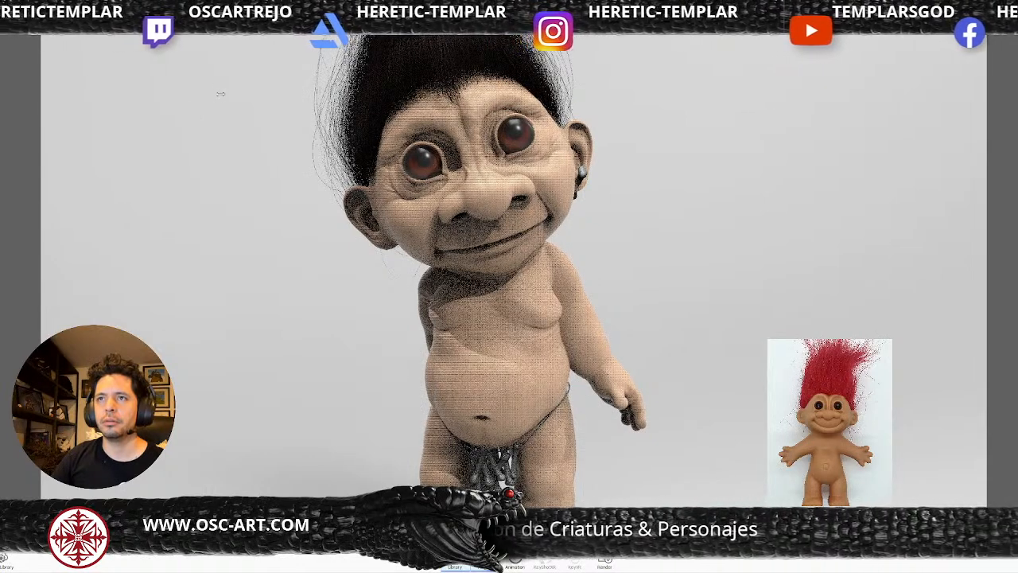
{"action": "key", "text": "ctrl+z"}
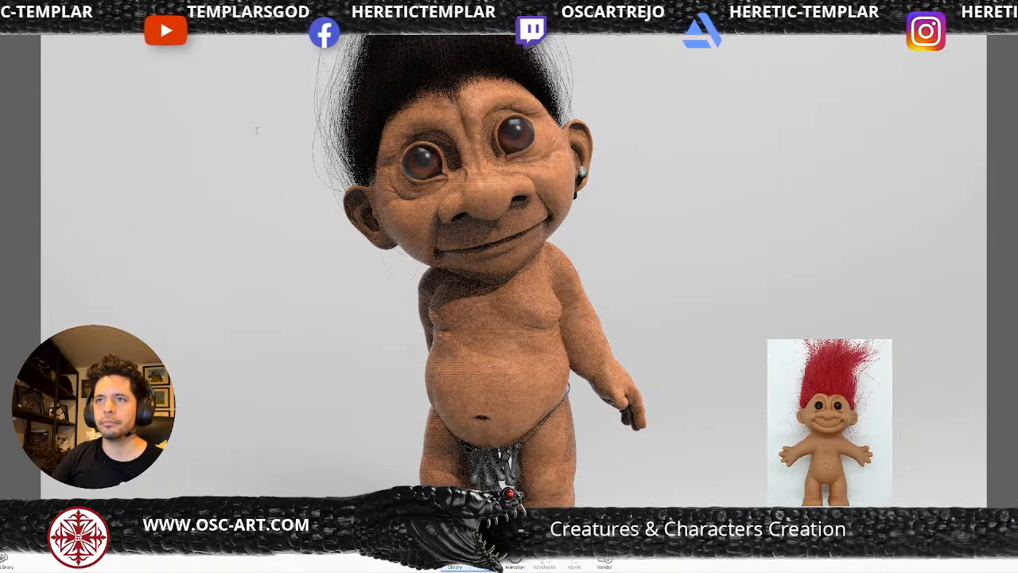
{"action": "key", "text": "Return"}
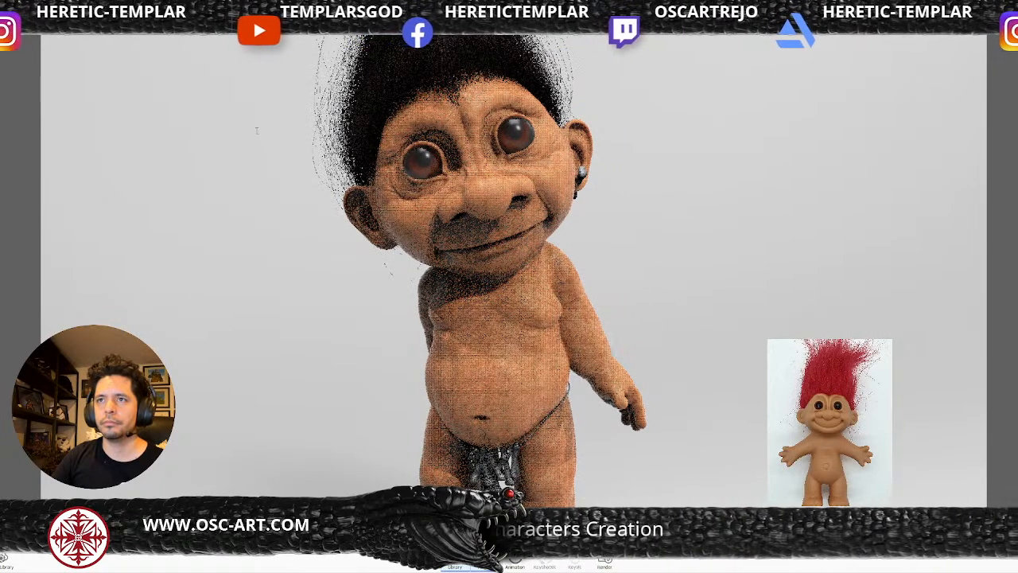
{"action": "key", "text": "Return"}
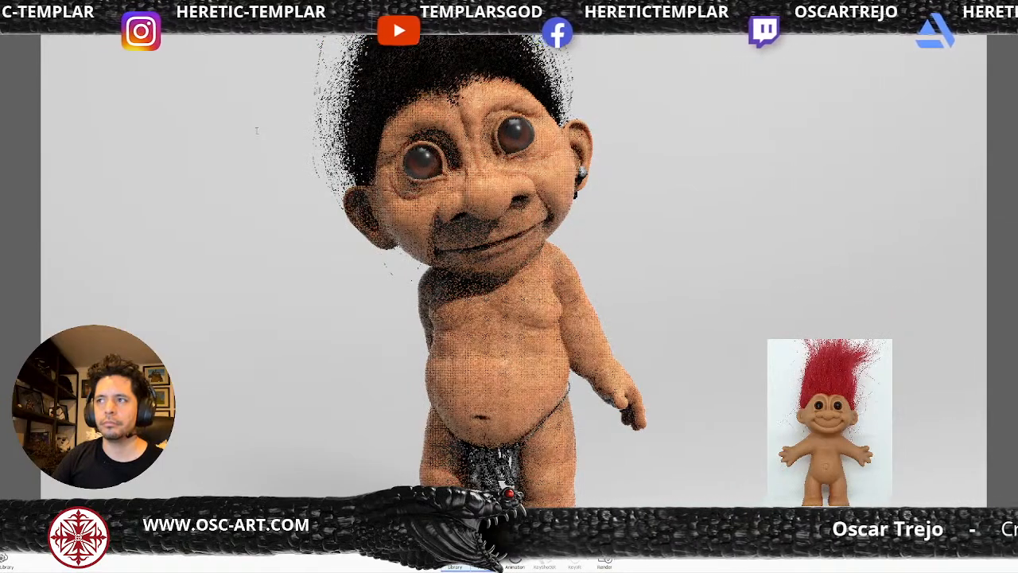
- Reframe the full figure and try a clothing-shop environment, a white one, and a plain grey one
{"action": "left_click_drag", "start_coordinate": [246, 138], "coordinate": [142, 71]}
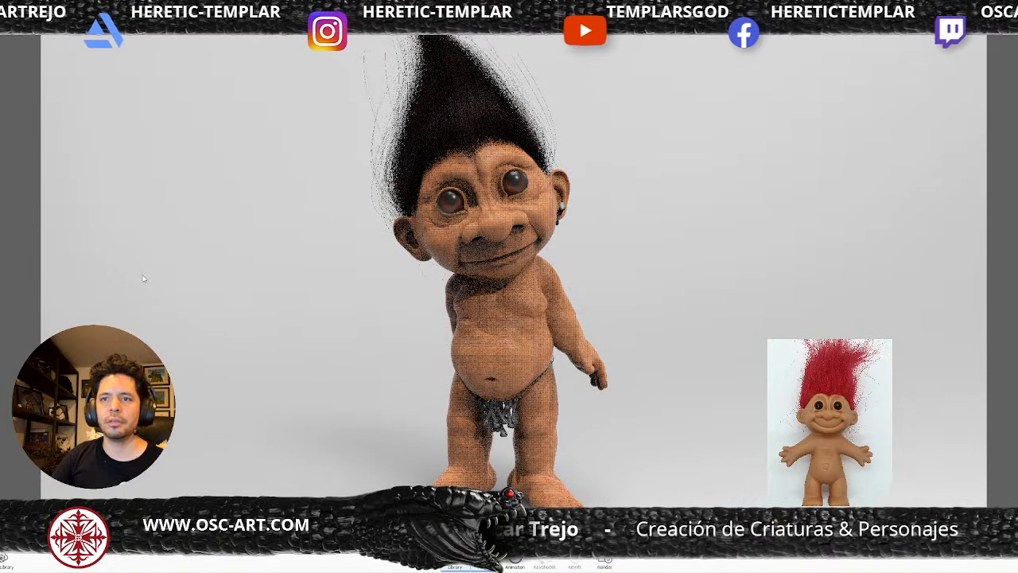
{"action": "double_click", "coordinate": [145, 317]}
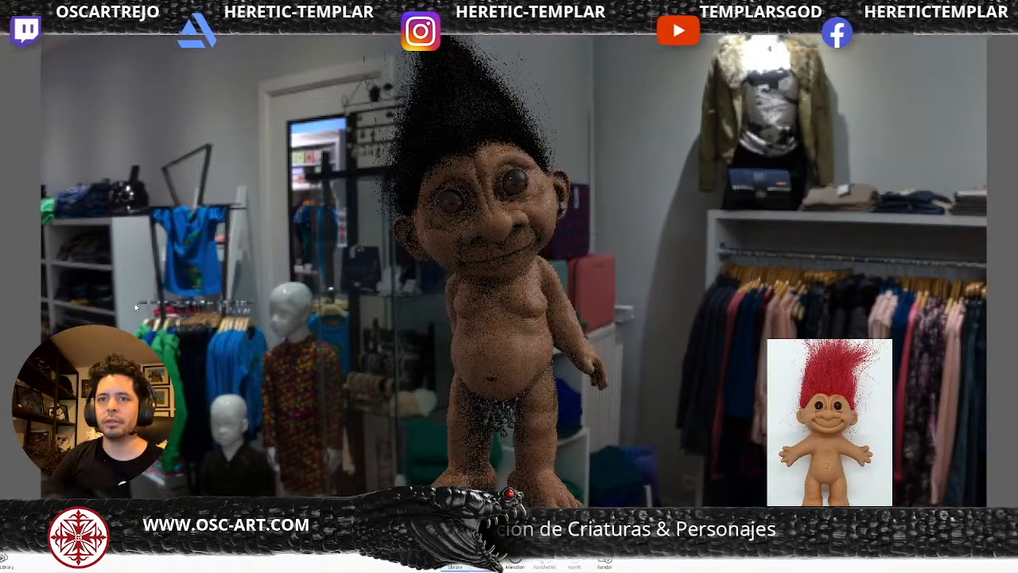
{"action": "double_click", "coordinate": [268, 302]}
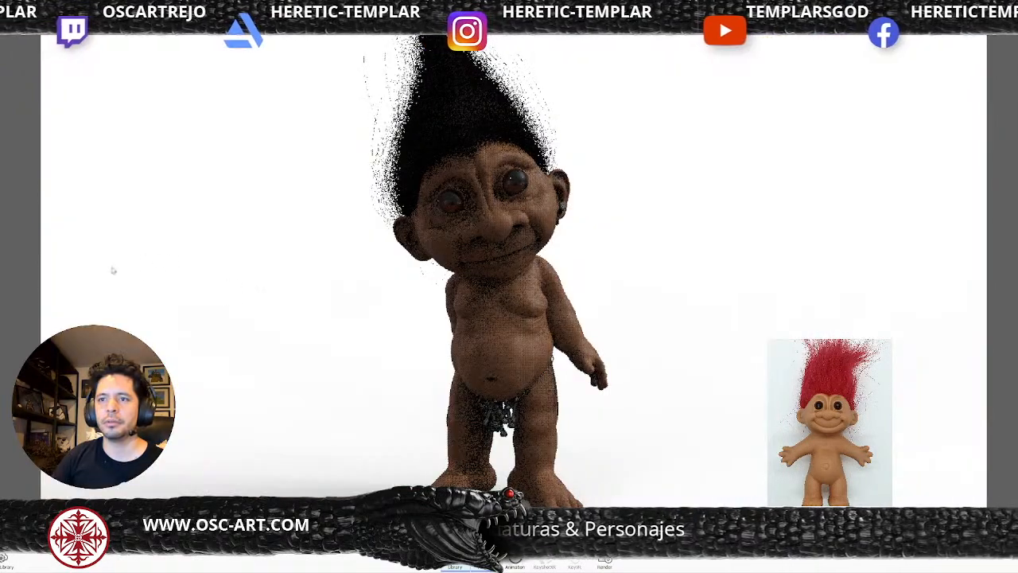
{"action": "double_click", "coordinate": [106, 269]}
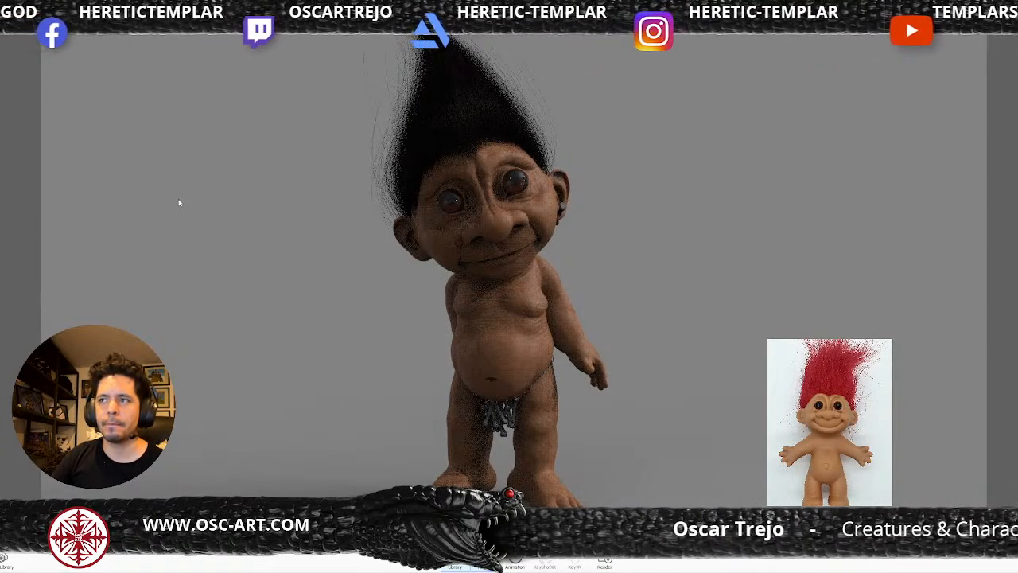
- Rotate the environment lighting around the troll until one side of the face and body falls into soft shadow
{"action": "left_click_drag", "start_coordinate": [175, 199], "coordinate": [161, 198], "text": "ctrl"}
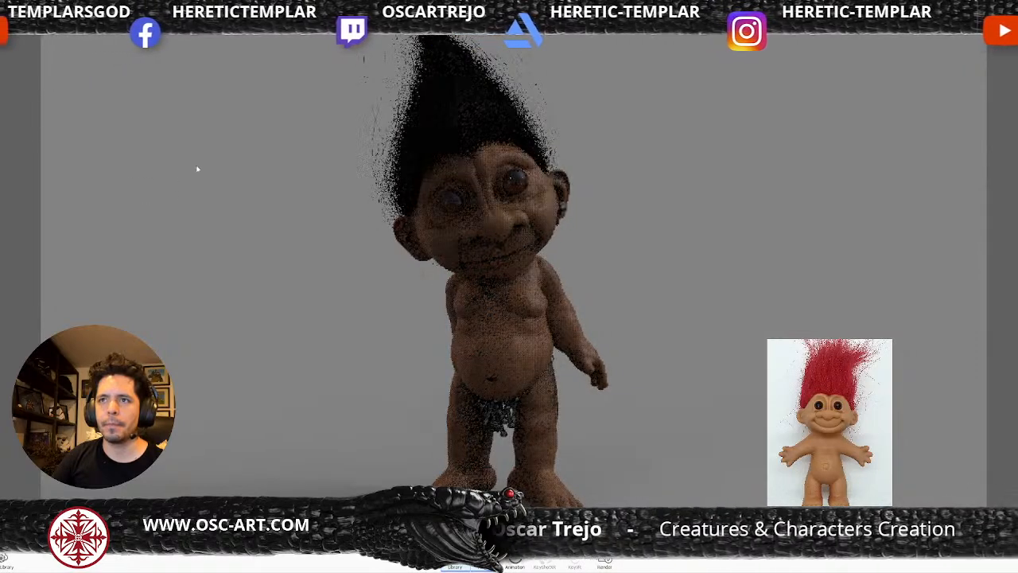
{"action": "left_click_drag", "start_coordinate": [182, 129], "coordinate": [200, 126], "text": "ctrl"}
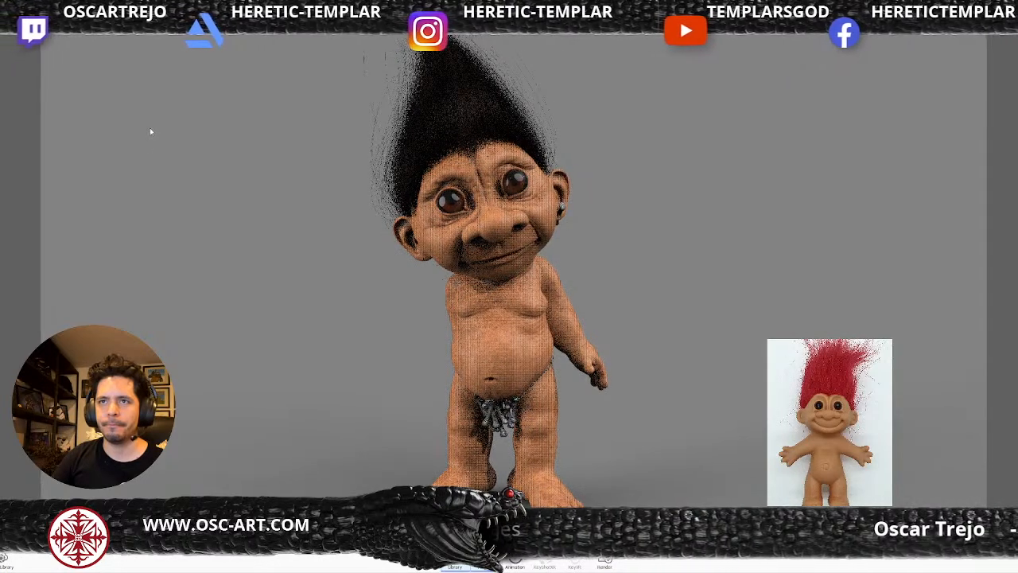
{"action": "mouse_move", "coordinate": [149, 131]}
{"action": "left_mouse_down", "text": "ctrl"}
{"action": "mouse_move", "coordinate": [228, 297]}
{"action": "mouse_move", "coordinate": [111, 330]}
{"action": "mouse_move", "coordinate": [212, 342]}
{"action": "left_mouse_up", "text": "ctrl"}
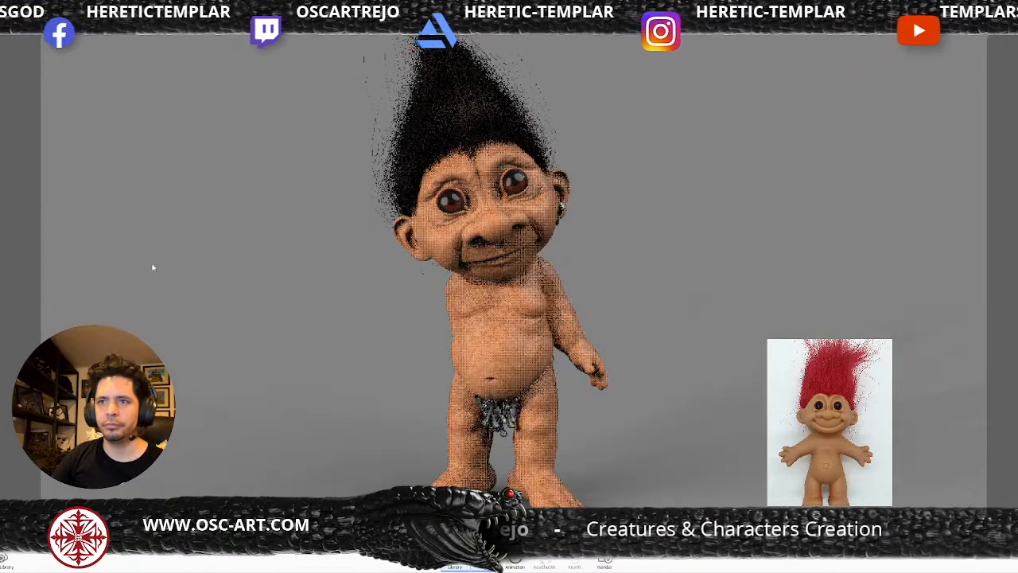
{"action": "left_click_drag", "start_coordinate": [151, 269], "coordinate": [200, 268], "text": "ctrl"}
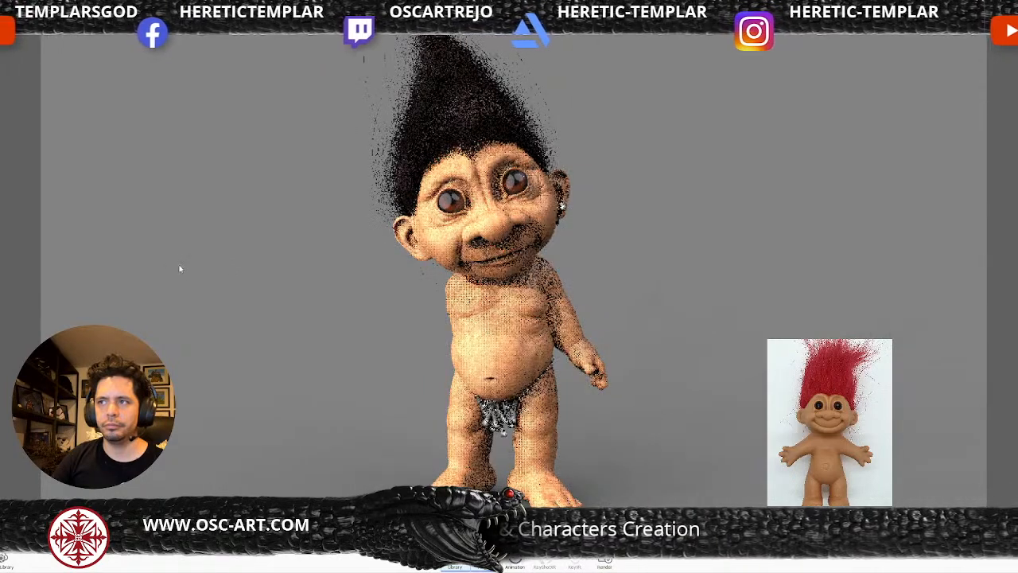
{"action": "left_click_drag", "start_coordinate": [181, 268], "coordinate": [161, 269], "text": "ctrl"}
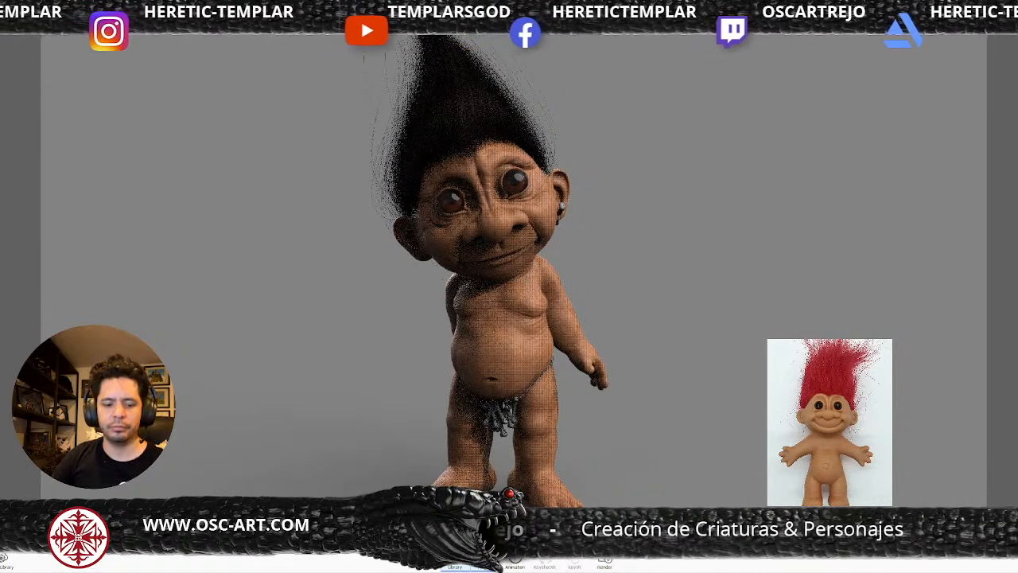
- Add a bright rim light along the troll's silhouette and undo the last lighting change
{"action": "left_click", "coordinate": [225, 295]}
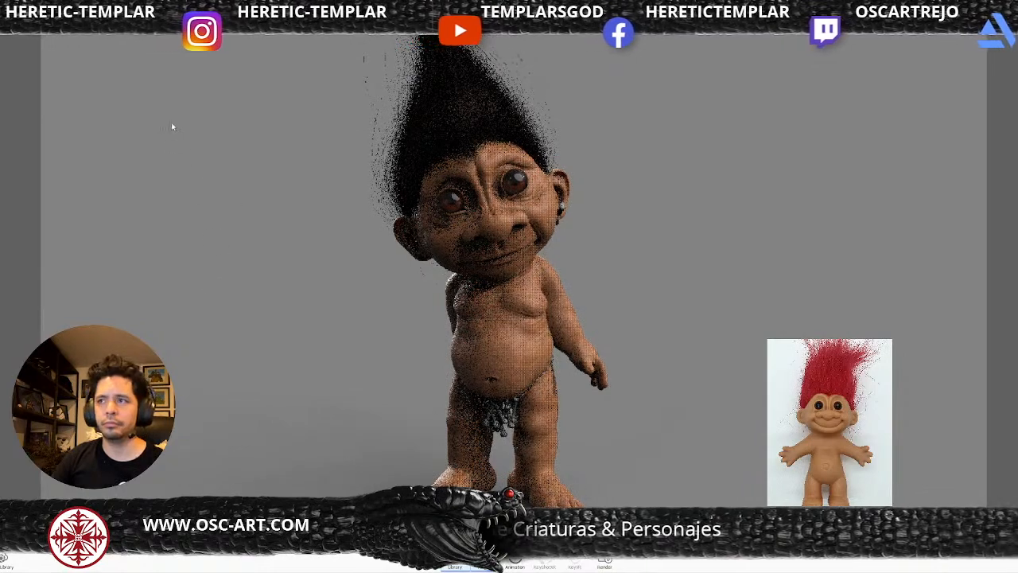
{"action": "left_click", "coordinate": [188, 148]}
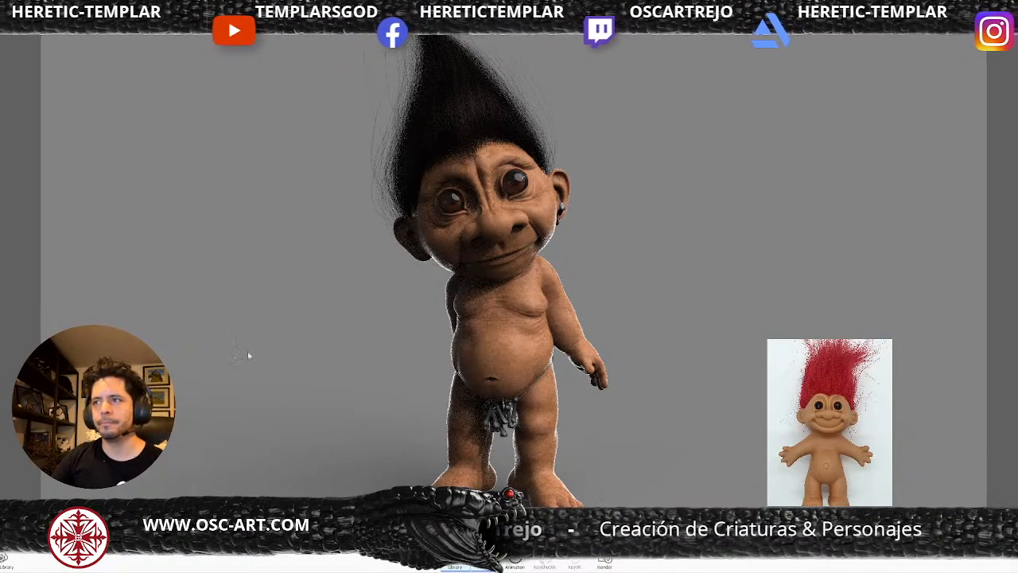
{"action": "key", "text": "ctrl+z"}
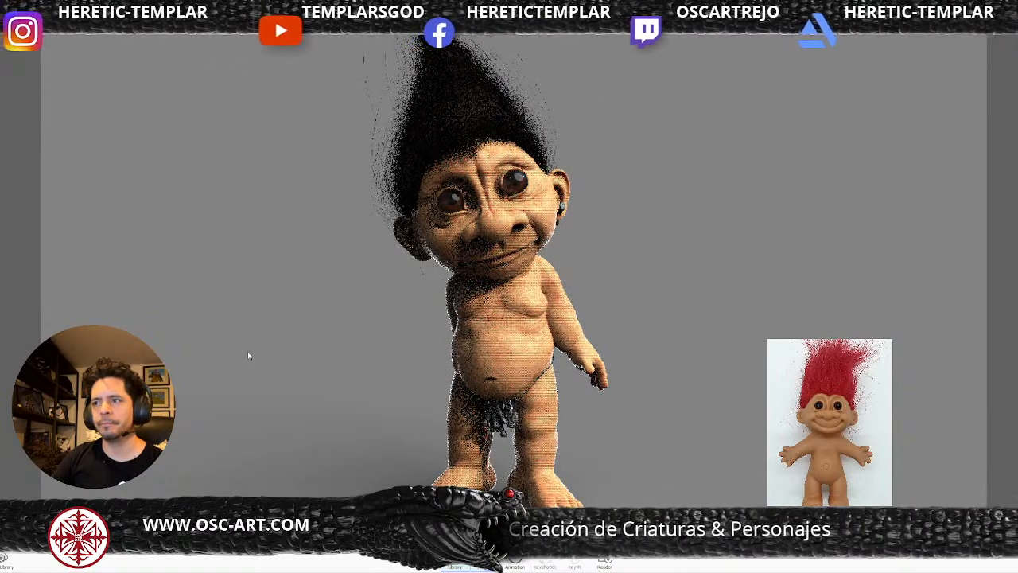
- Reframe the whole troll slightly smaller in the view, try a flatter frontal lighting rotation, and undo that rotation
{"action": "left_click_drag", "start_coordinate": [496, 275], "coordinate": [819, 294]}
{"action": "left_click_drag", "start_coordinate": [582, 297], "coordinate": [321, 316]}
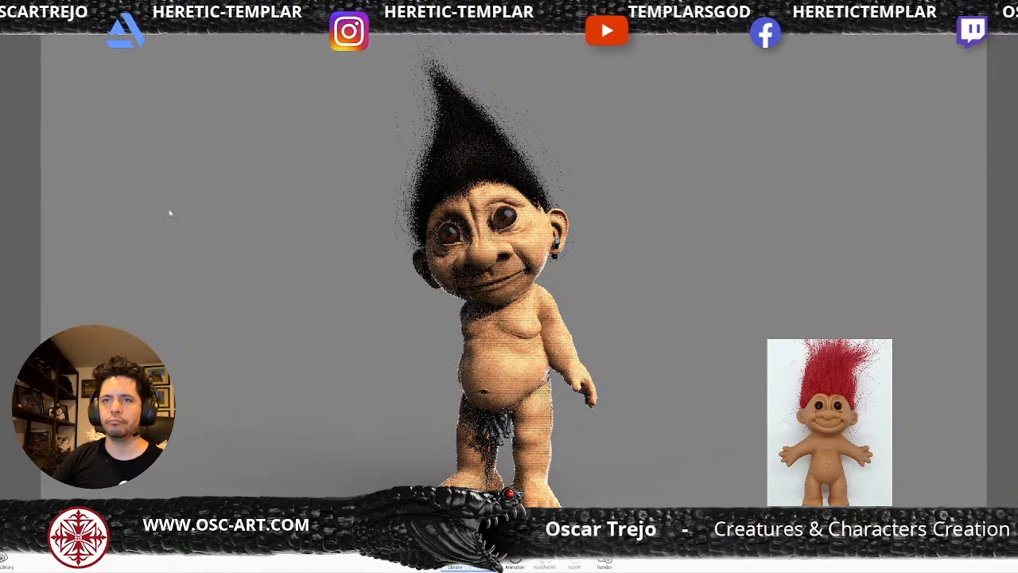
{"action": "left_click_drag", "start_coordinate": [383, 268], "coordinate": [62, 205]}
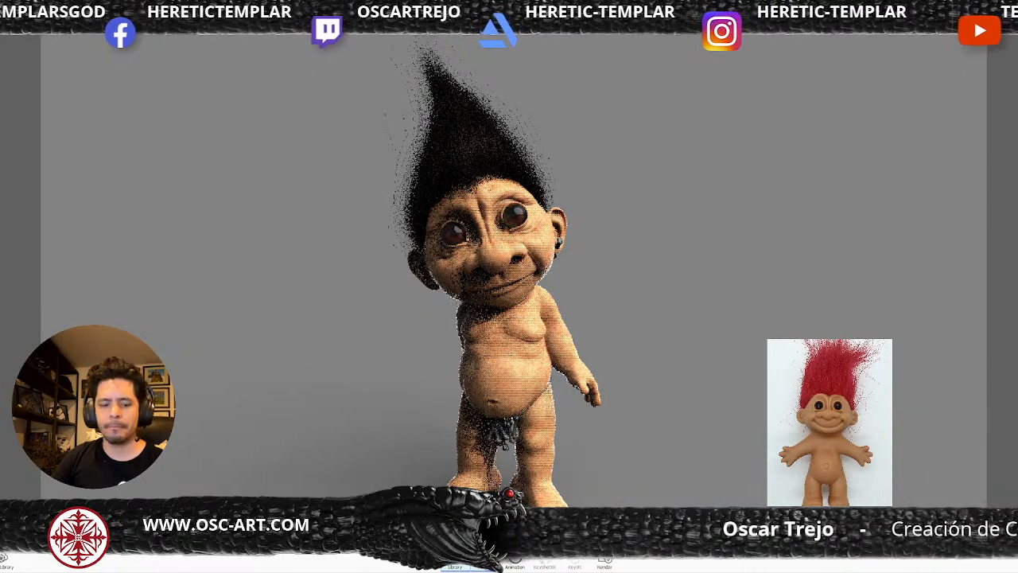
{"action": "left_click_drag", "start_coordinate": [587, 339], "coordinate": [563, 319], "text": "ctrl"}
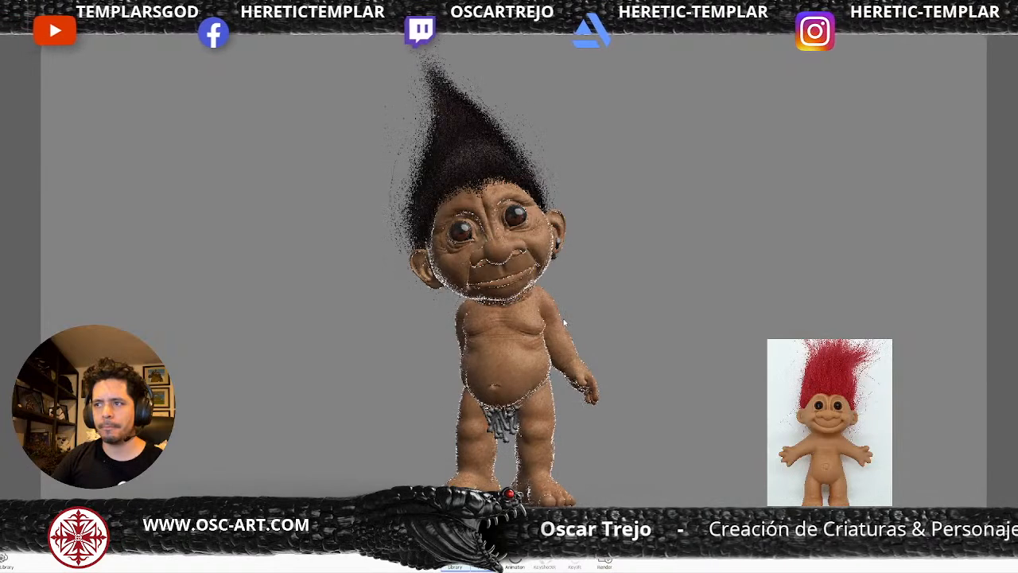
{"action": "key", "text": "ctrl+z"}
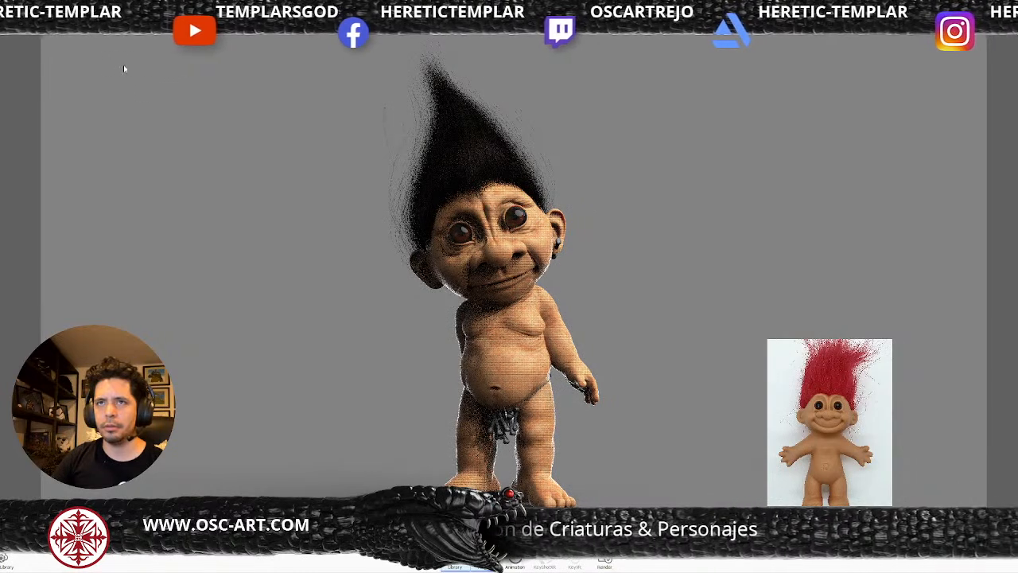
- Select the material shared by both of the troll's eyes and adjust its surface to soften the reflections
{"action": "left_click", "coordinate": [123, 89]}
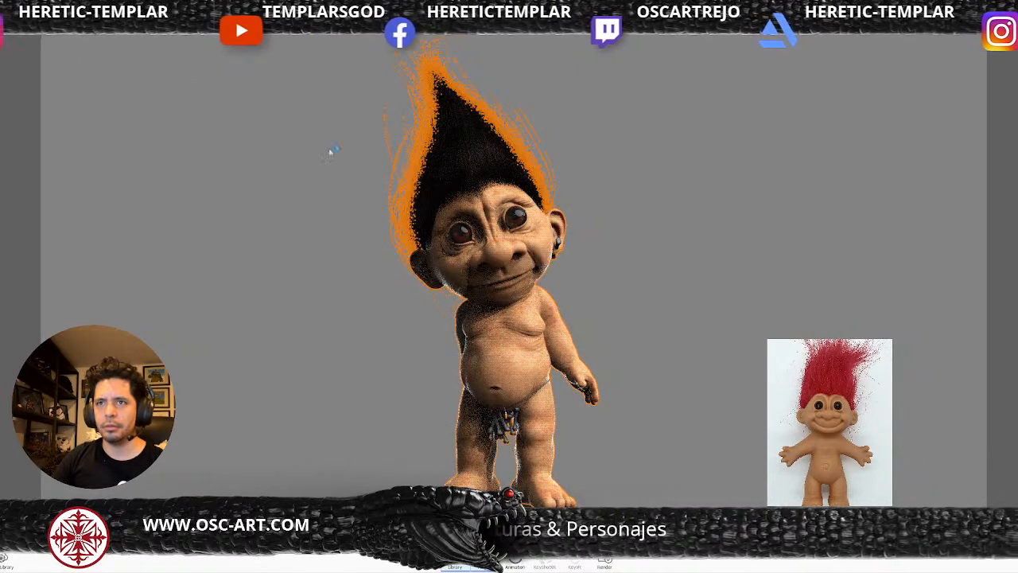
{"action": "left_click", "coordinate": [108, 86]}
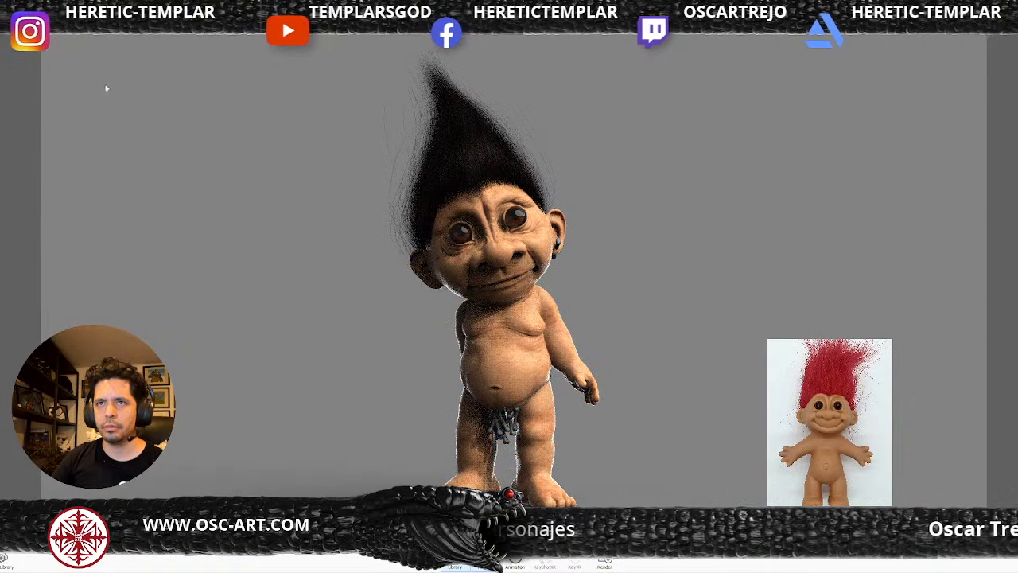
{"action": "left_click", "coordinate": [179, 115]}
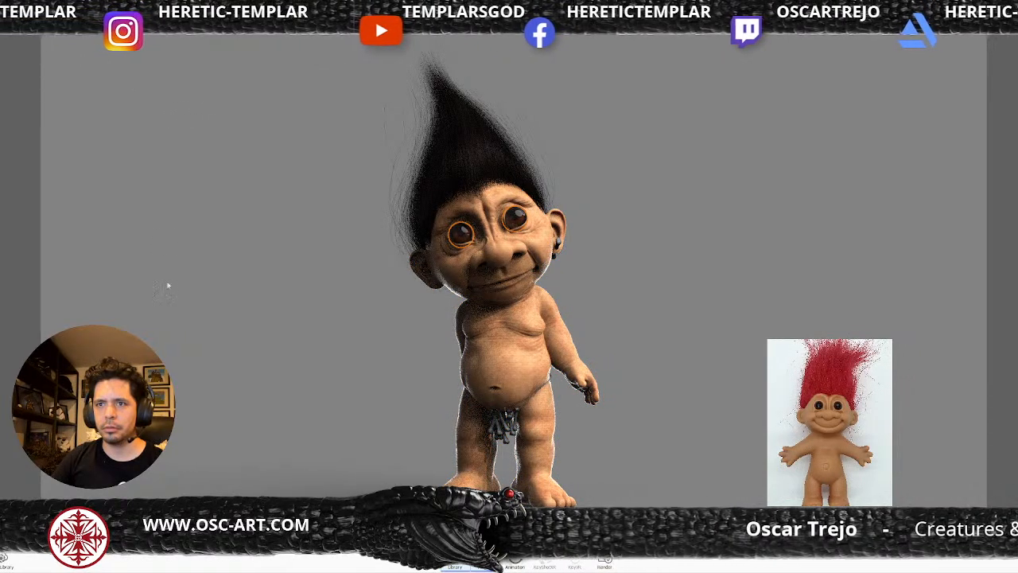
{"action": "left_click", "coordinate": [166, 200]}
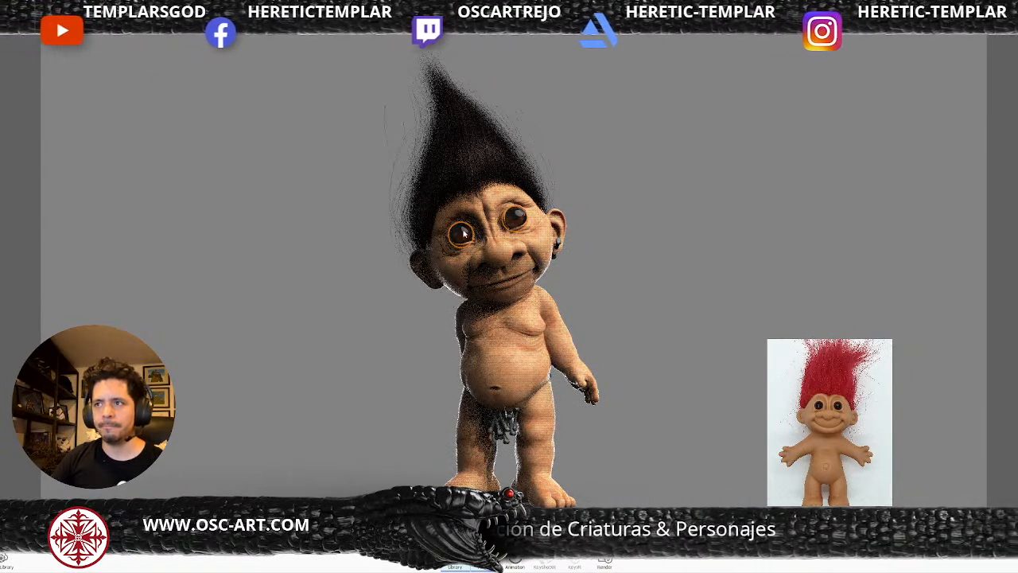
{"action": "left_click", "coordinate": [122, 113]}
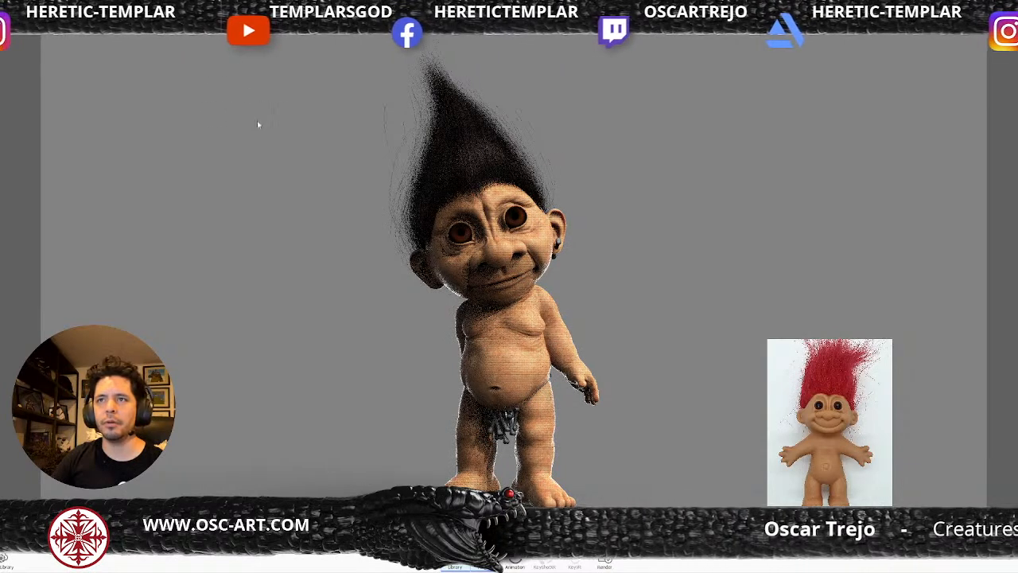
{"action": "left_click", "coordinate": [110, 218]}
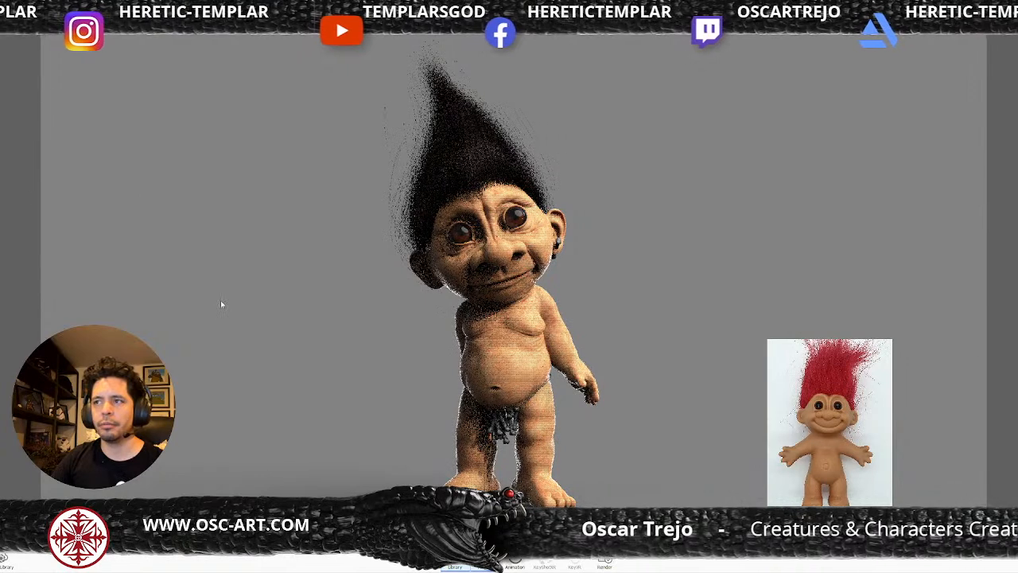
{"action": "left_click", "coordinate": [203, 157]}
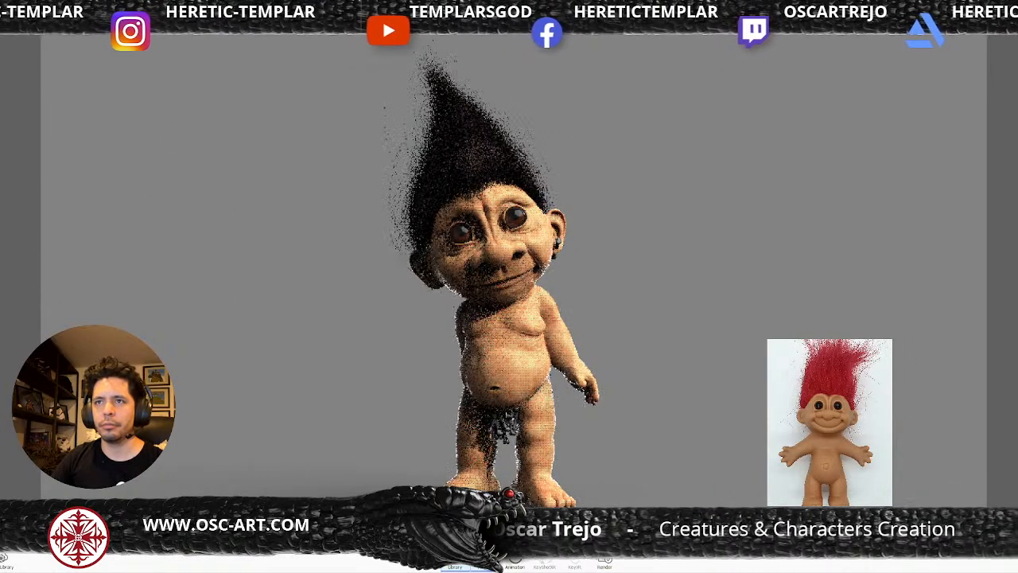